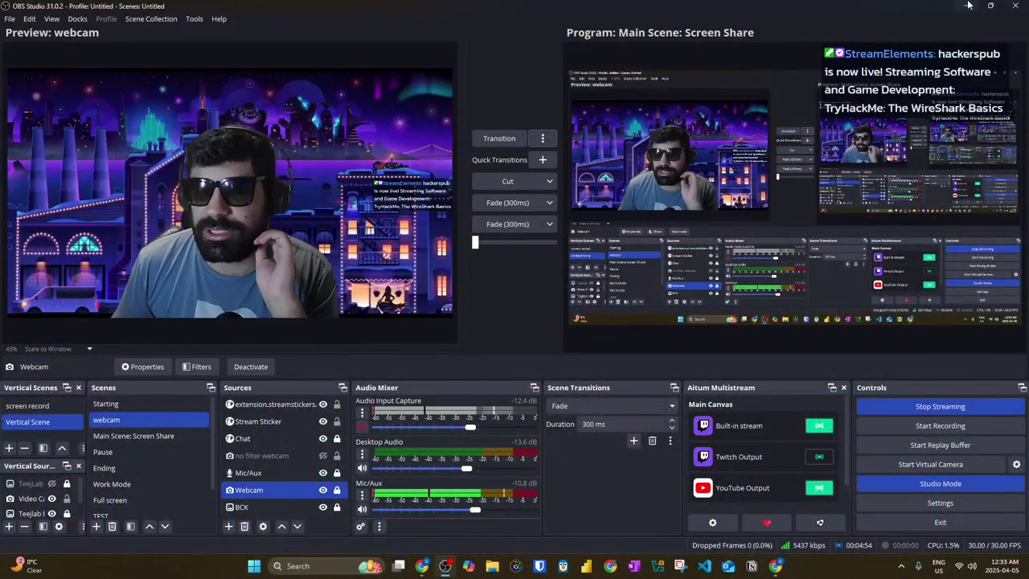
Step: Minimize OBS and the YouTube video window to reveal the YouTube Studio live dashboard
{"action": "left_click", "coordinate": [968, 5]}
{"action": "left_click", "coordinate": [968, 11]}
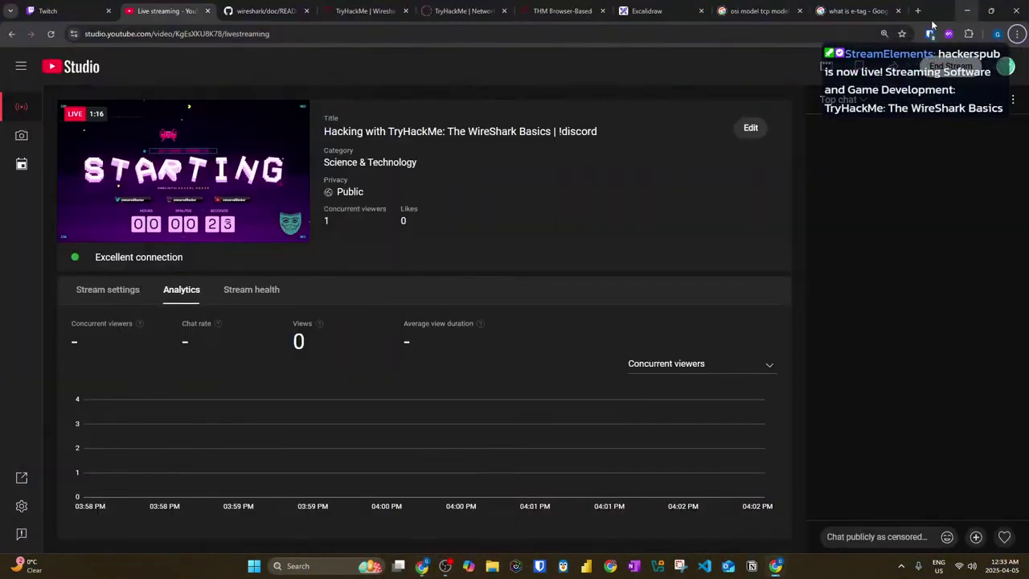
Step: Check the Twitch stream manager's gift-subscription offer, then the YouTube Studio and Wireshark README tabs
{"action": "left_click", "coordinate": [50, 10]}
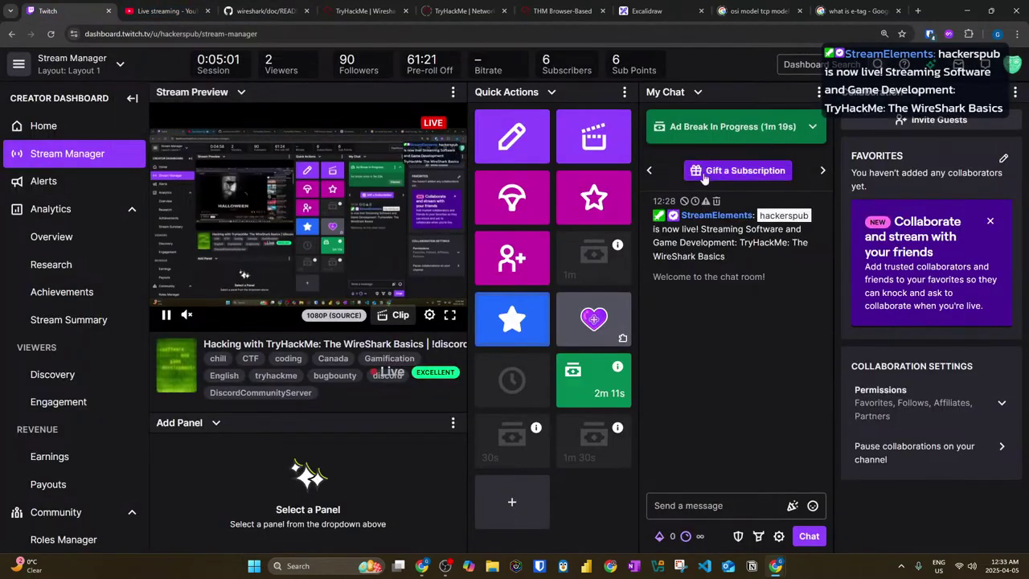
{"action": "left_click", "coordinate": [708, 172]}
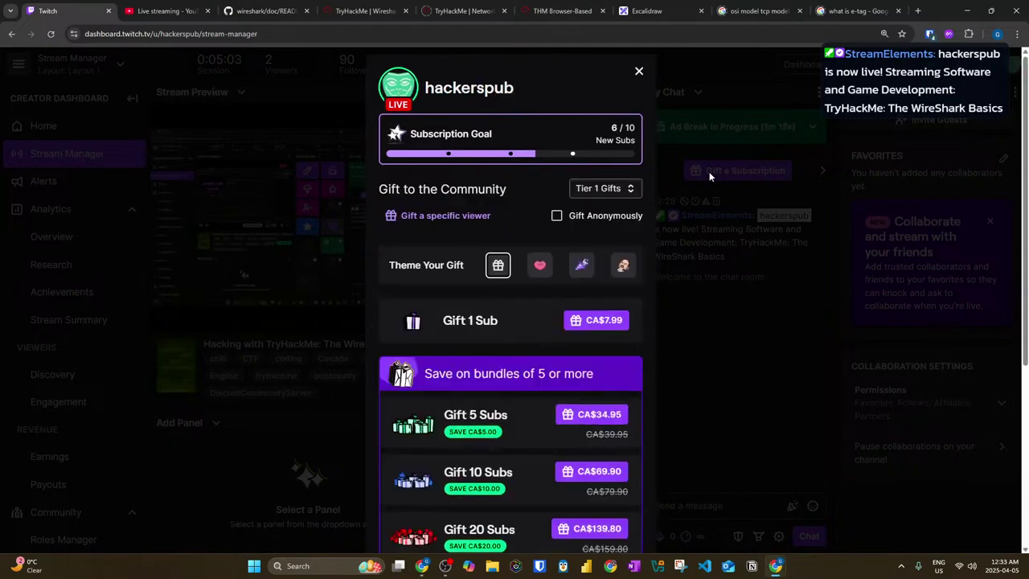
{"action": "left_click", "coordinate": [639, 74]}
{"action": "left_click", "coordinate": [261, 11]}
{"action": "left_click", "coordinate": [173, 10]}
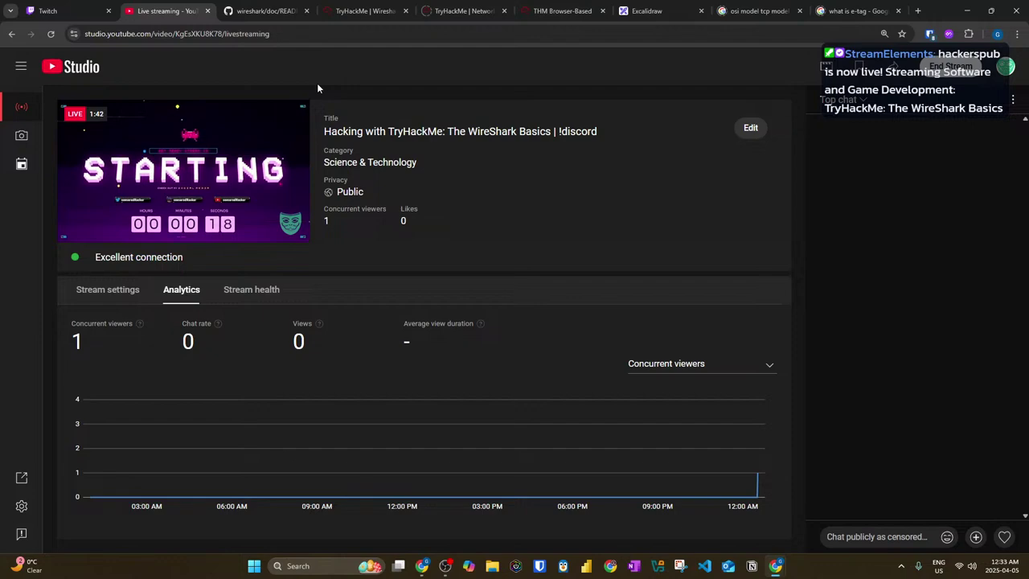
{"action": "left_click", "coordinate": [273, 10]}
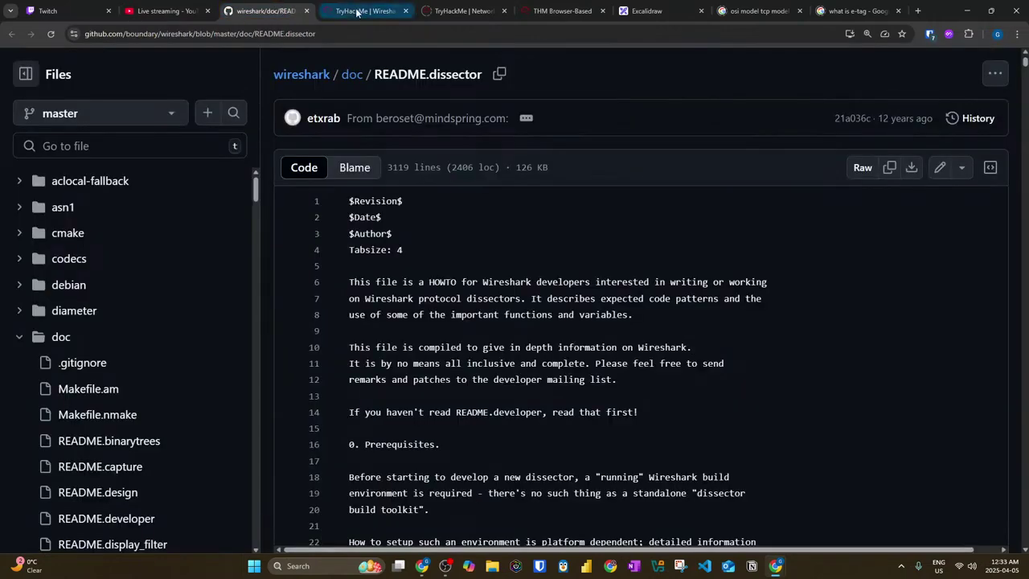
Step: Close the TryHackMe, THM Browser-Based, osi model and e-tag tabs, and open a new tab
{"action": "left_click", "coordinate": [368, 10]}
{"action": "left_click", "coordinate": [455, 13]}
{"action": "left_click", "coordinate": [403, 16]}
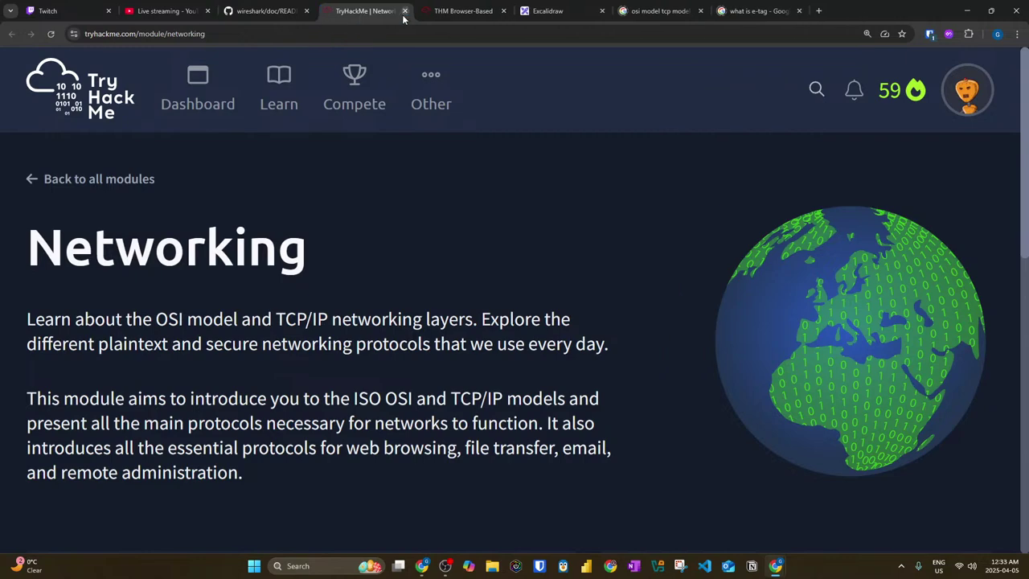
{"action": "left_click", "coordinate": [404, 16]}
{"action": "left_click", "coordinate": [405, 11]}
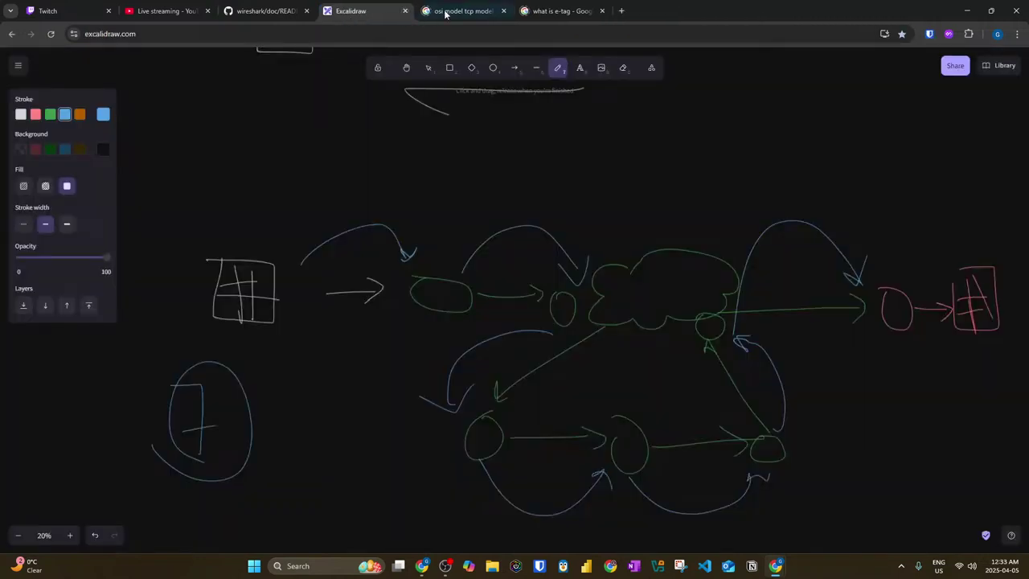
{"action": "left_click", "coordinate": [433, 11]}
{"action": "left_click", "coordinate": [504, 10]}
{"action": "left_click", "coordinate": [504, 11]}
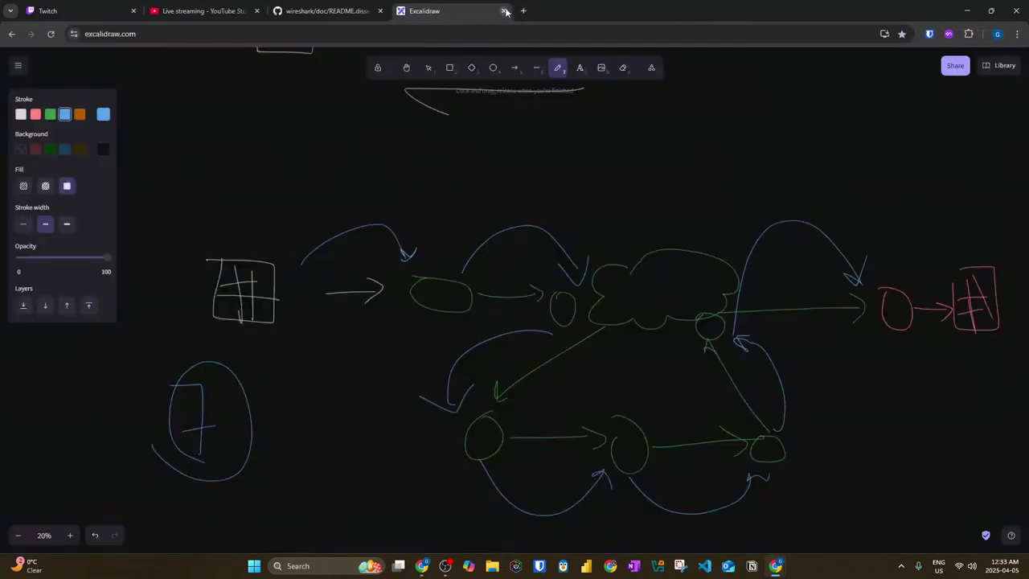
{"action": "left_click", "coordinate": [523, 12]}
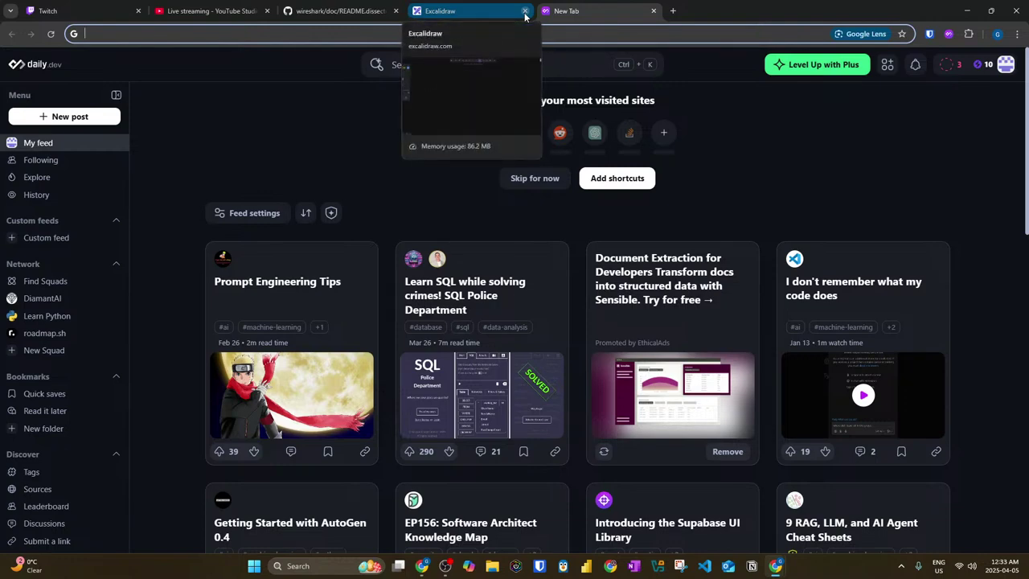
Step: Open the Prompt Engineering Tips post in its own tab and move that tab to first position
{"action": "left_click", "coordinate": [287, 288]}
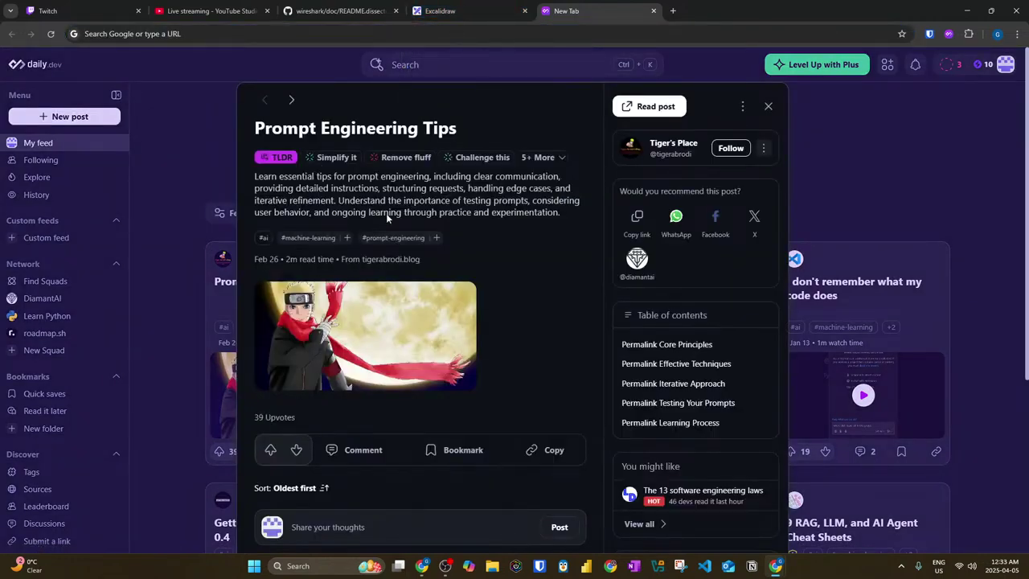
{"action": "left_click", "coordinate": [402, 127]}
{"action": "left_click", "coordinate": [595, 11]}
{"action": "left_click_drag", "start_coordinate": [707, 6], "coordinate": [72, 11]}
Step: Search 'tryhackme wires' and open the Wireshark: The Basics room from the suggestions
{"action": "left_click", "coordinate": [686, 8]}
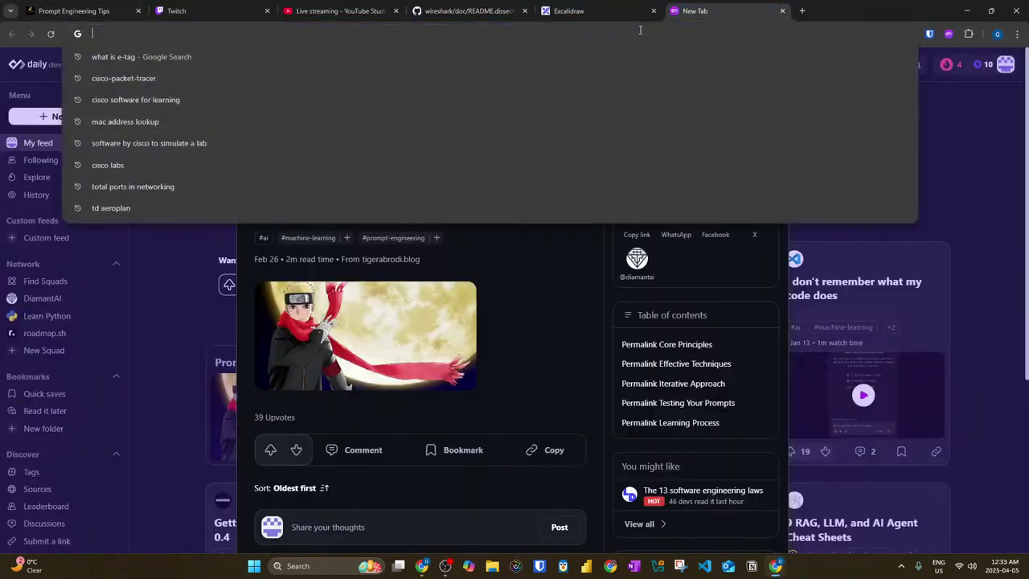
{"action": "type", "text": "tryhackme"}
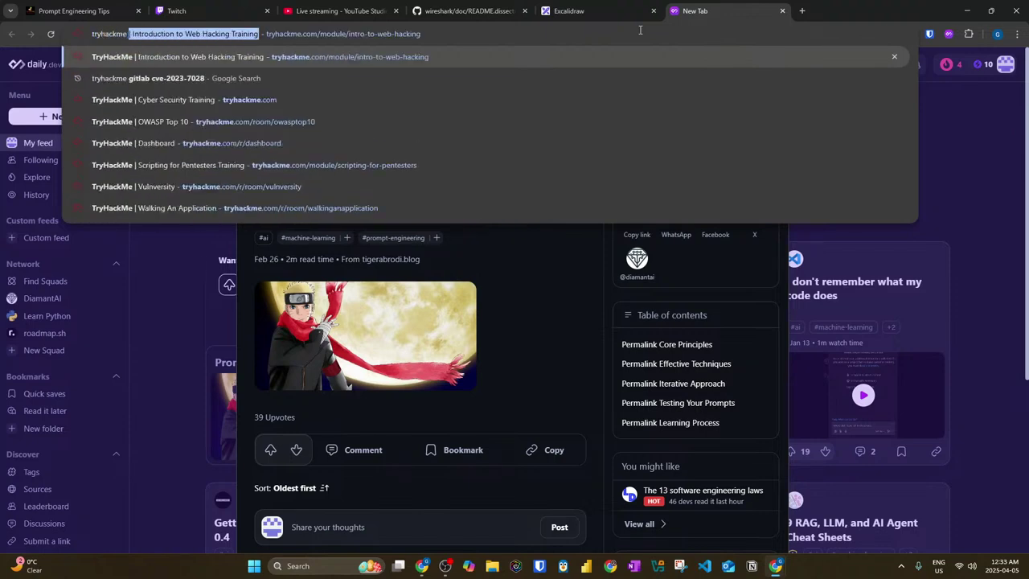
{"action": "type", "text": " wire"}
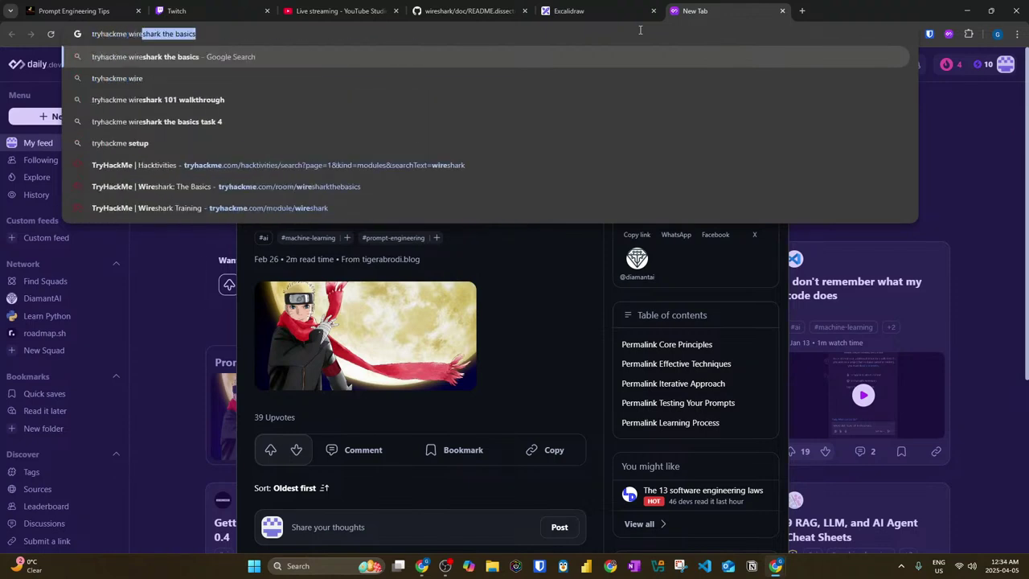
{"action": "type", "text": "s"}
{"action": "key", "text": "Down"}
{"action": "key", "text": "Down"}
{"action": "key", "text": "Down"}
{"action": "key", "text": "Down"}
{"action": "key", "text": "Down"}
{"action": "key", "text": "Down"}
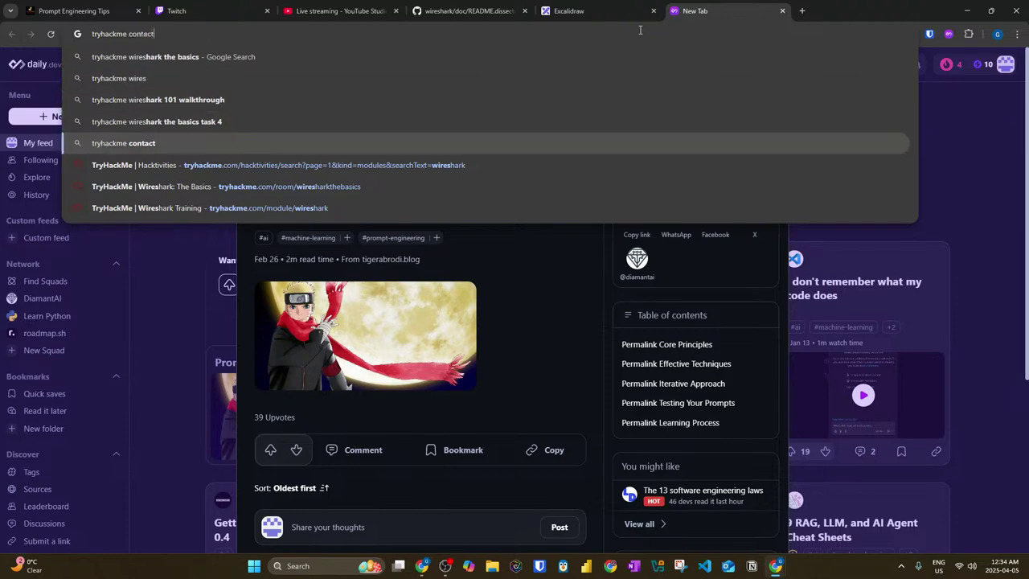
{"action": "key", "text": "Return"}
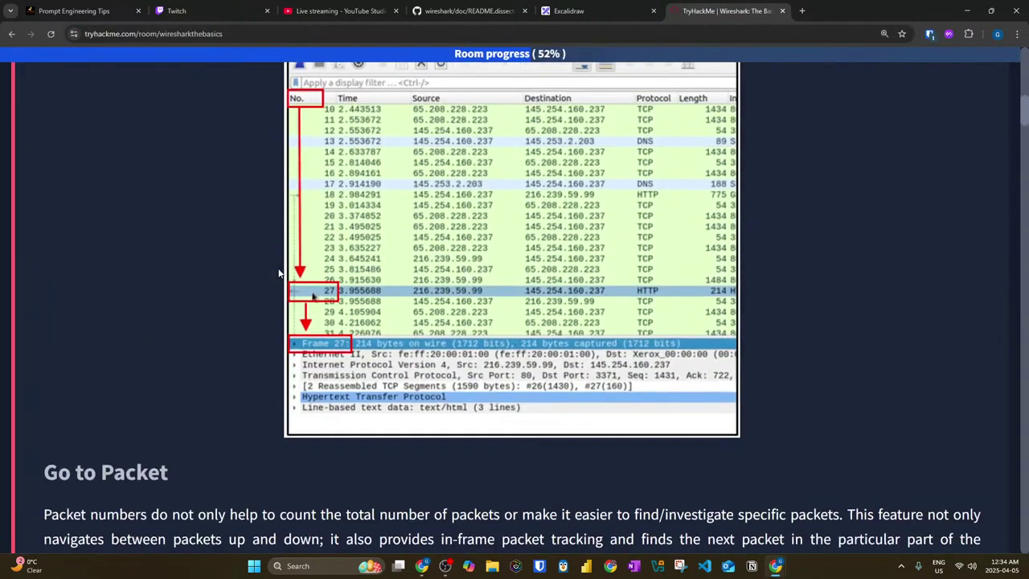
Step: Expand Task 1 Introduction and start the room's virtual machine
{"action": "scroll", "coordinate": [502, 295], "scroll_direction": "up", "scroll_amount": 3}
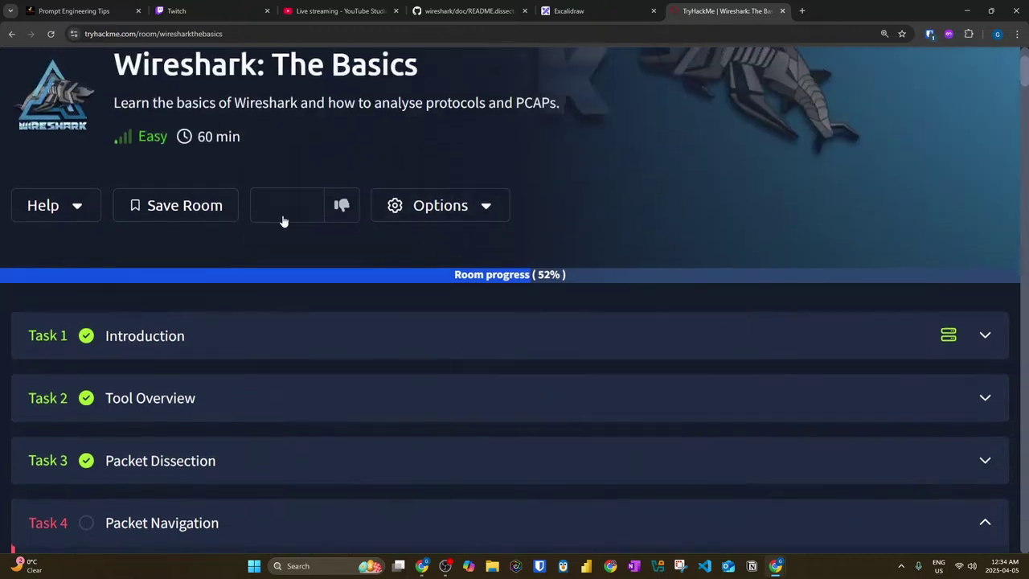
{"action": "left_click", "coordinate": [448, 335]}
{"action": "scroll", "coordinate": [723, 369], "scroll_direction": "down", "scroll_amount": 3}
{"action": "left_click", "coordinate": [116, 288]}
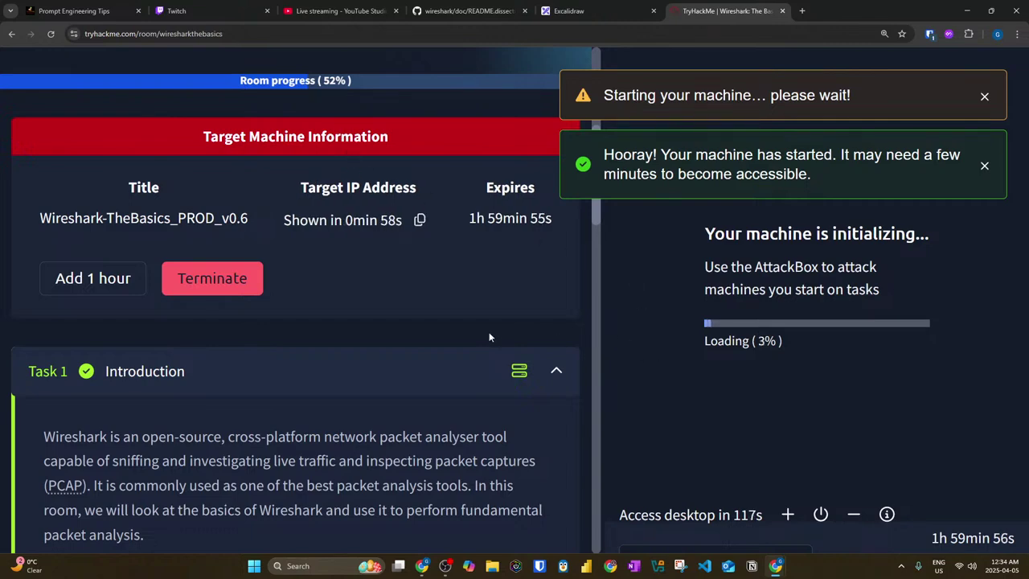
Step: Open the machine desktop full screen in a new tab, then exit split view on the room
{"action": "scroll", "coordinate": [552, 338], "scroll_direction": "down", "scroll_amount": 3}
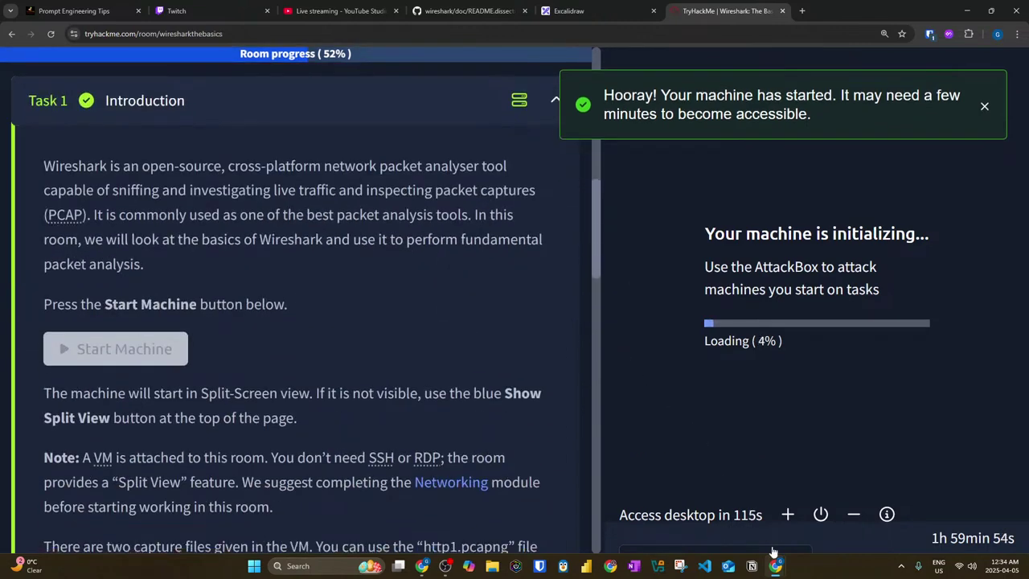
{"action": "left_click", "coordinate": [627, 510]}
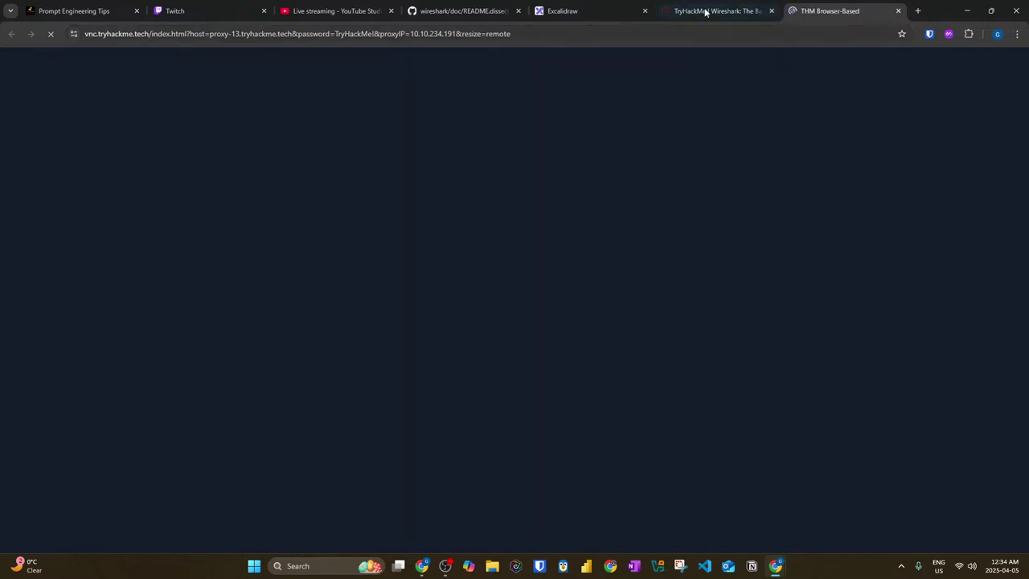
{"action": "left_click", "coordinate": [705, 16]}
{"action": "left_click", "coordinate": [857, 512]}
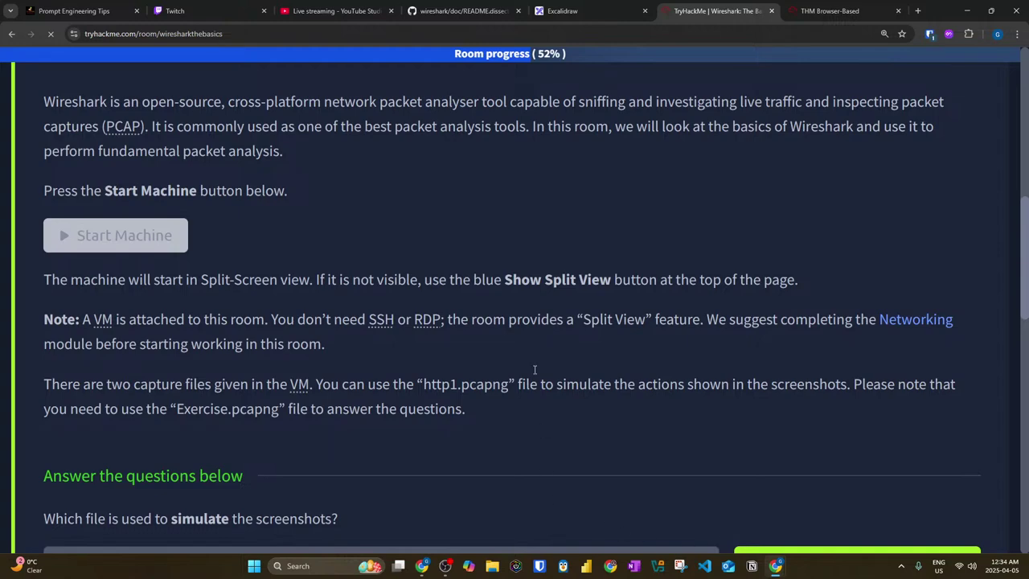
Step: Send 'tomorrow special stream AI and resume writing' in Twitch chat and pin it until removed
{"action": "left_click", "coordinate": [206, 12]}
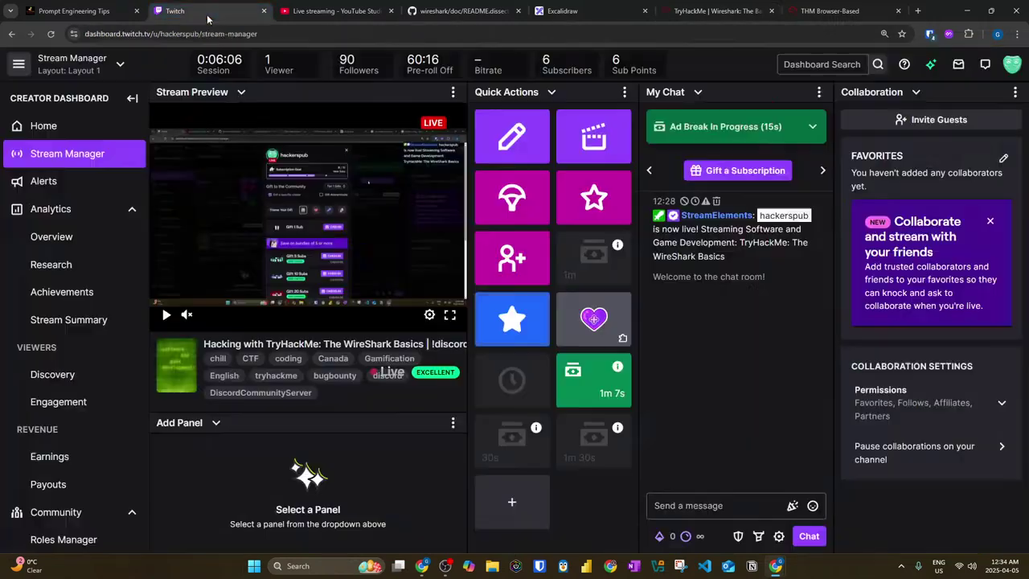
{"action": "left_click", "coordinate": [723, 507]}
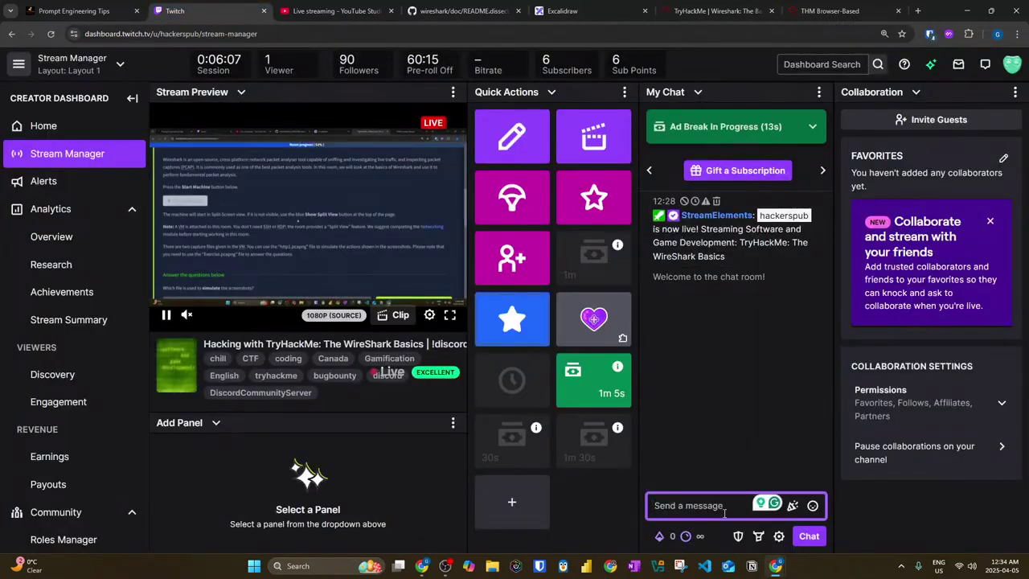
{"action": "type", "text": "tomorrow "}
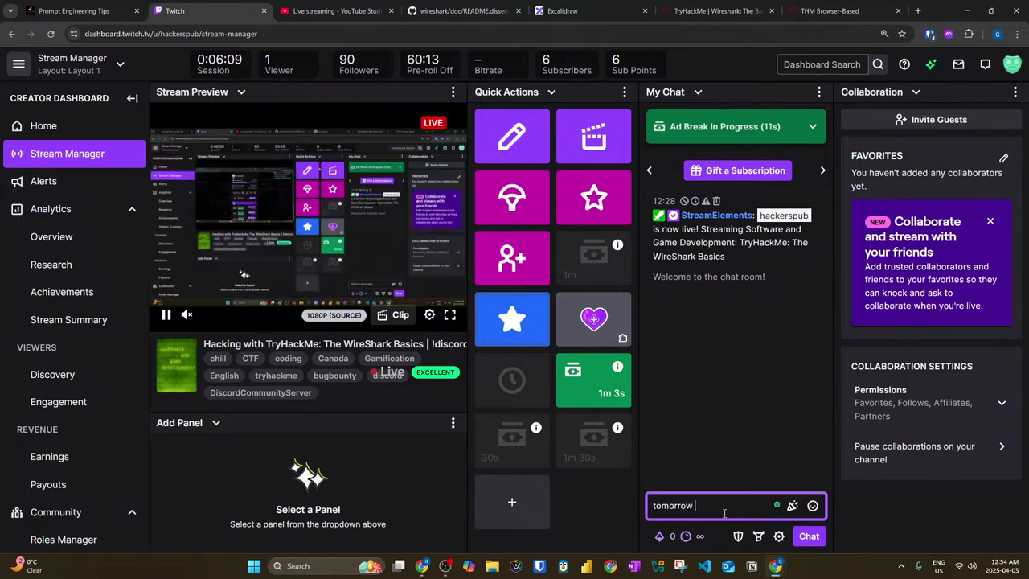
{"action": "type", "text": "specia"}
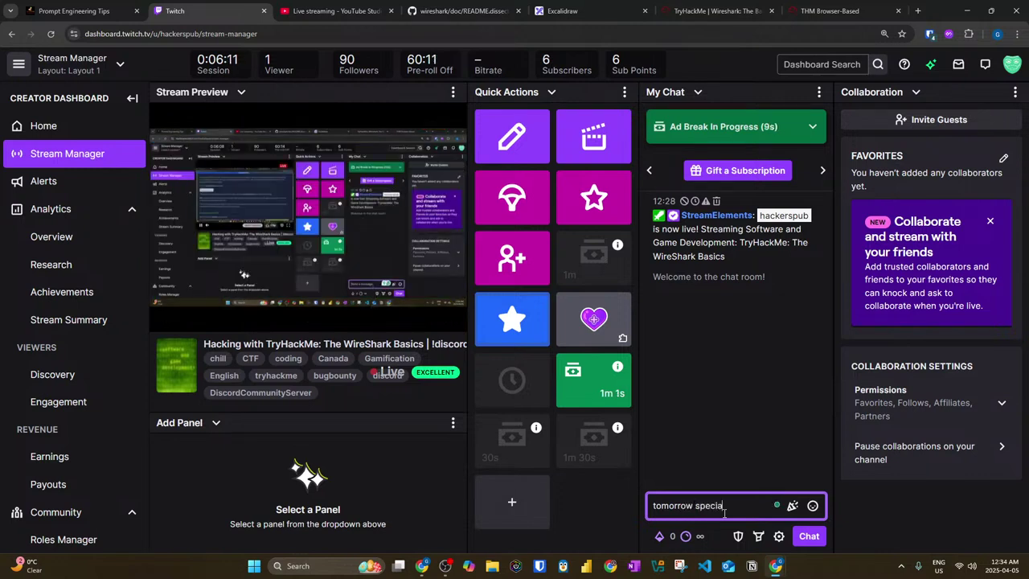
{"action": "type", "text": "l stream AI and "}
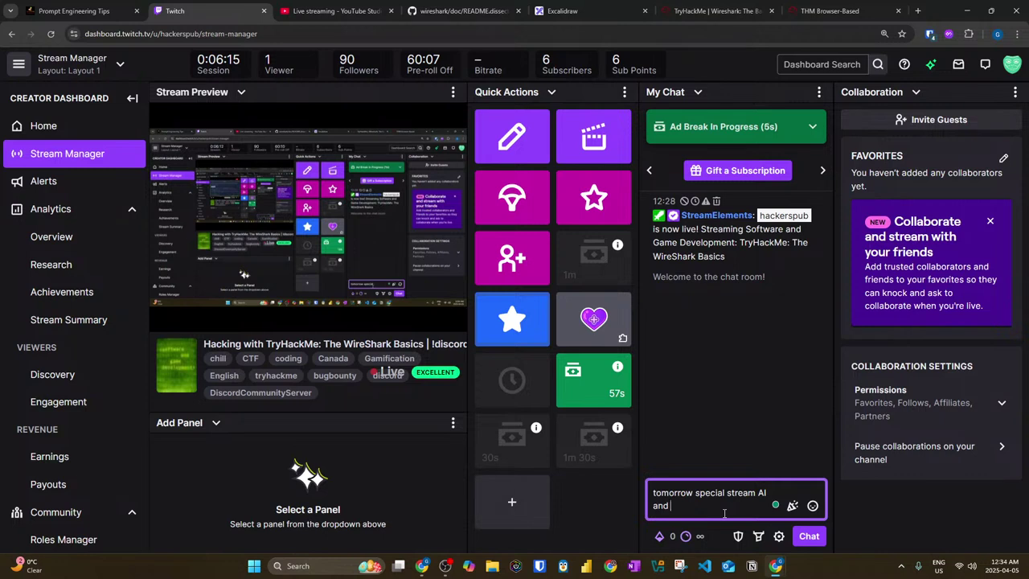
{"action": "type", "text": "resume writing"}
{"action": "key", "text": "Return"}
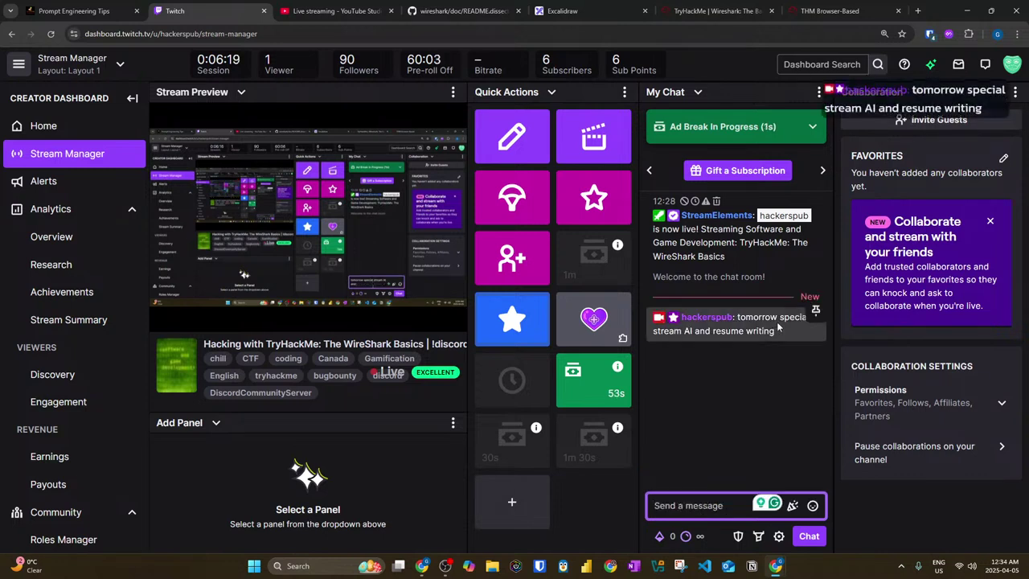
{"action": "left_click", "coordinate": [816, 310]}
{"action": "left_click", "coordinate": [678, 276]}
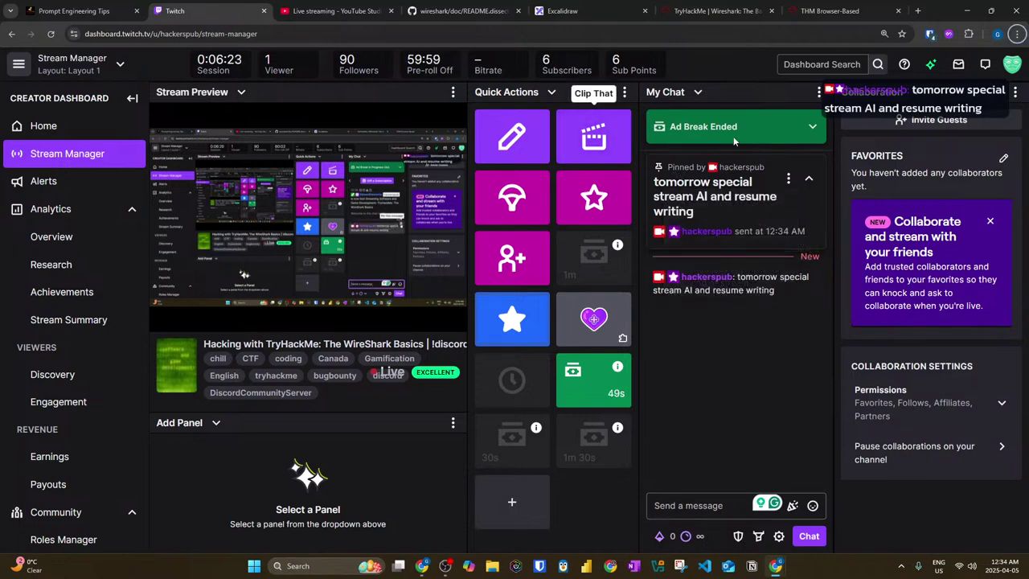
Step: Pop out the Twitch chat, snap it to the left half, then show YouTube Studio
{"action": "left_click", "coordinate": [819, 92]}
{"action": "left_click", "coordinate": [740, 148]}
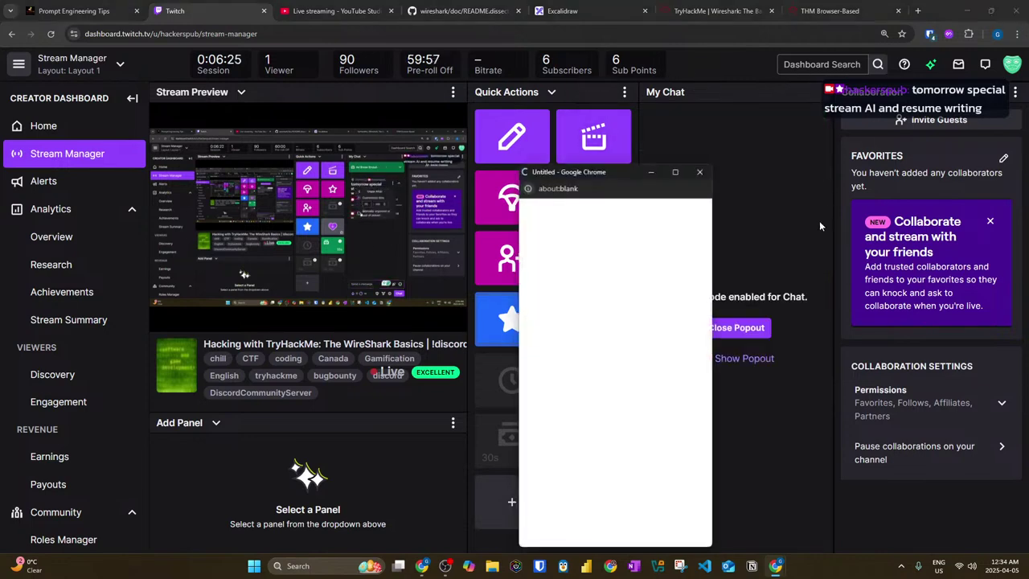
{"action": "key", "text": "super+Left"}
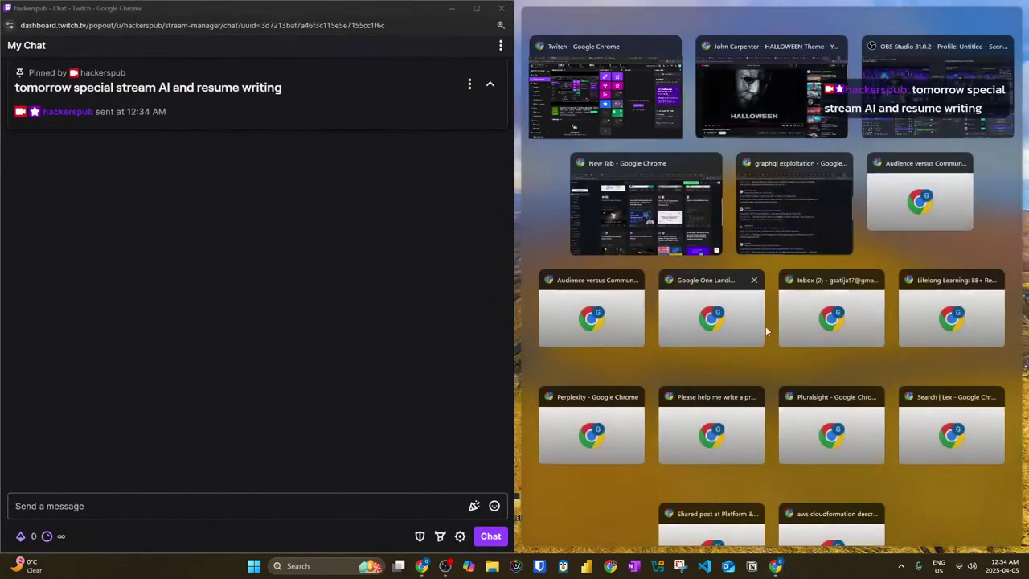
{"action": "left_click", "coordinate": [376, 252]}
{"action": "left_click", "coordinate": [683, 143]}
{"action": "left_click", "coordinate": [305, 6]}
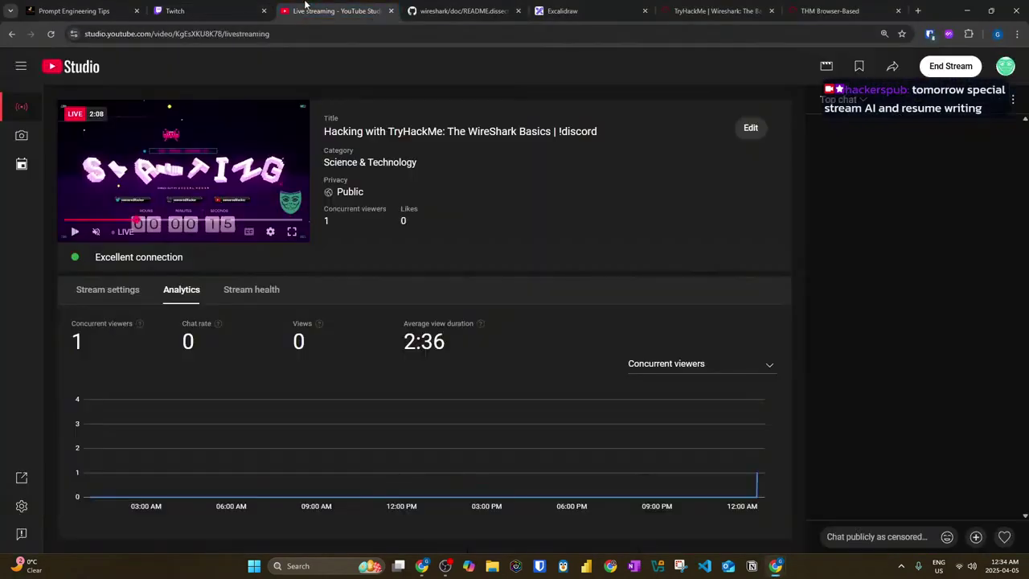
Step: Pop out the YouTube live chat and snap it to fill the right half
{"action": "left_click", "coordinate": [1013, 99]}
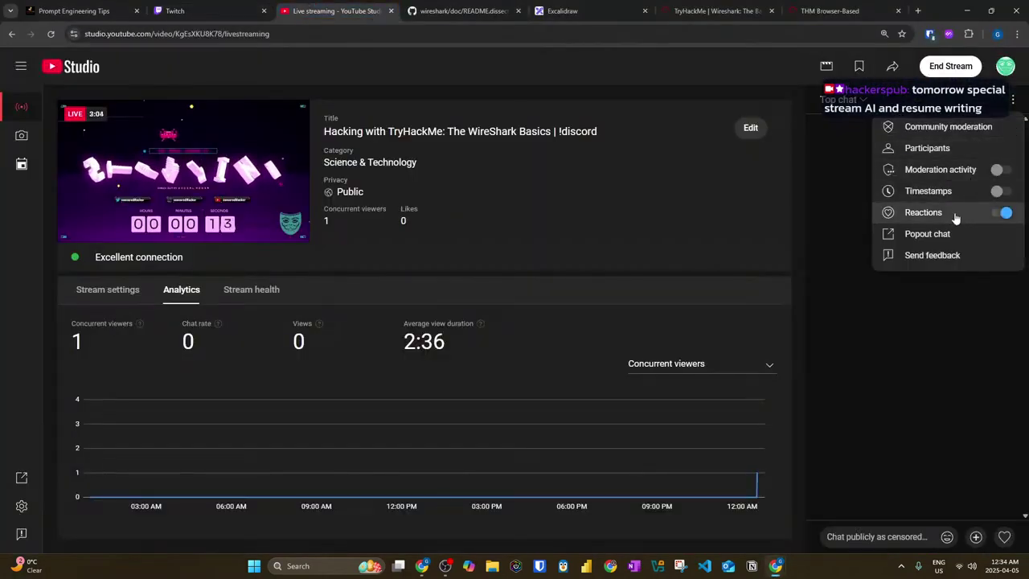
{"action": "left_click", "coordinate": [927, 233]}
{"action": "left_click_drag", "start_coordinate": [229, 32], "coordinate": [1021, 547]}
{"action": "key", "text": "Escape"}
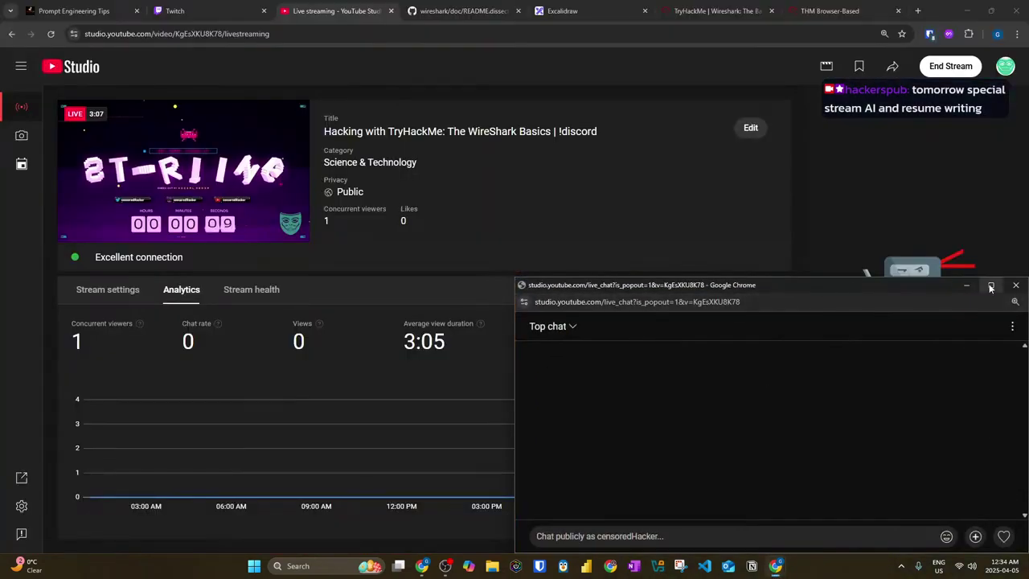
{"action": "key", "text": "super+Up"}
{"action": "key", "text": "Escape"}
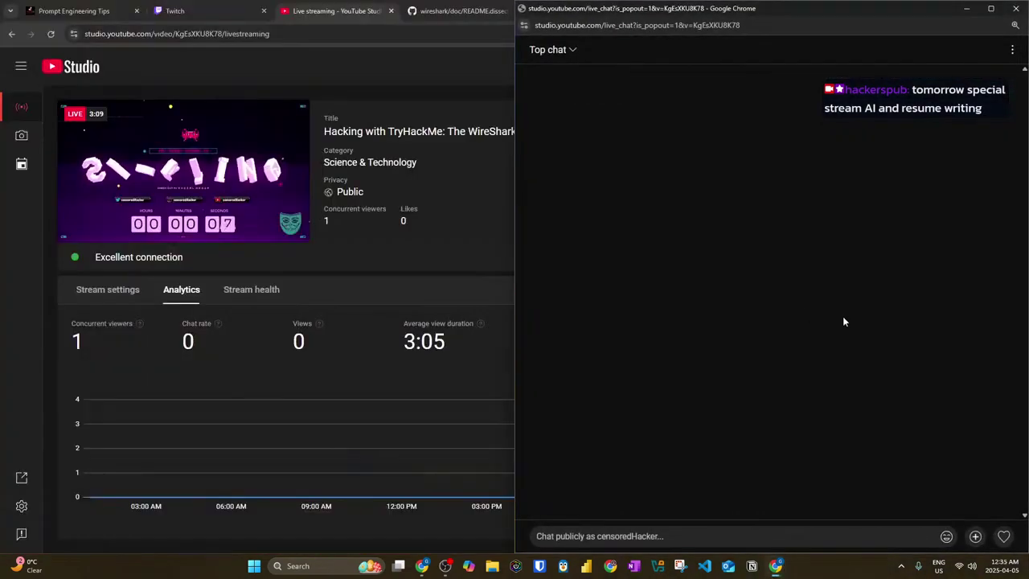
Step: Cycle through the Halloween video, YouTube chat and Twitch chat windows, ending on YouTube Studio
{"action": "key", "text": "alt+Tab"}
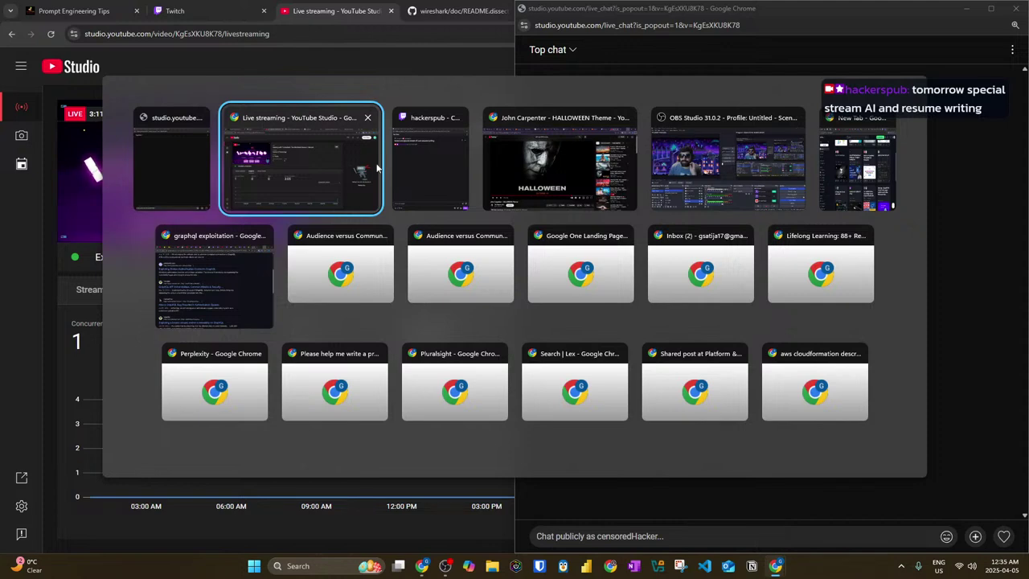
{"action": "left_click", "coordinate": [558, 189]}
{"action": "key", "text": "alt+Tab"}
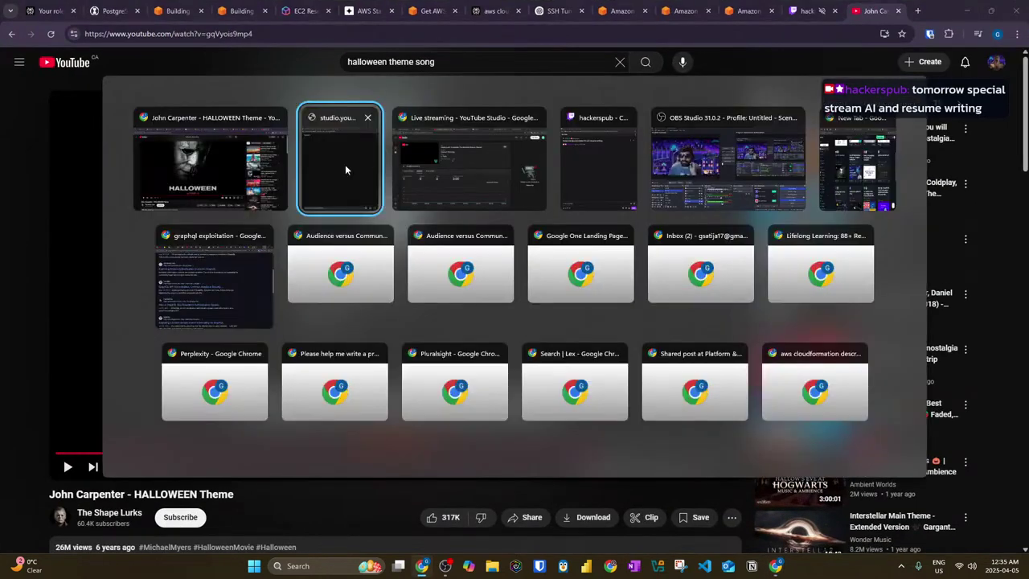
{"action": "left_click", "coordinate": [346, 169]}
{"action": "key", "text": "alt+Tab"}
{"action": "left_click", "coordinate": [550, 161]}
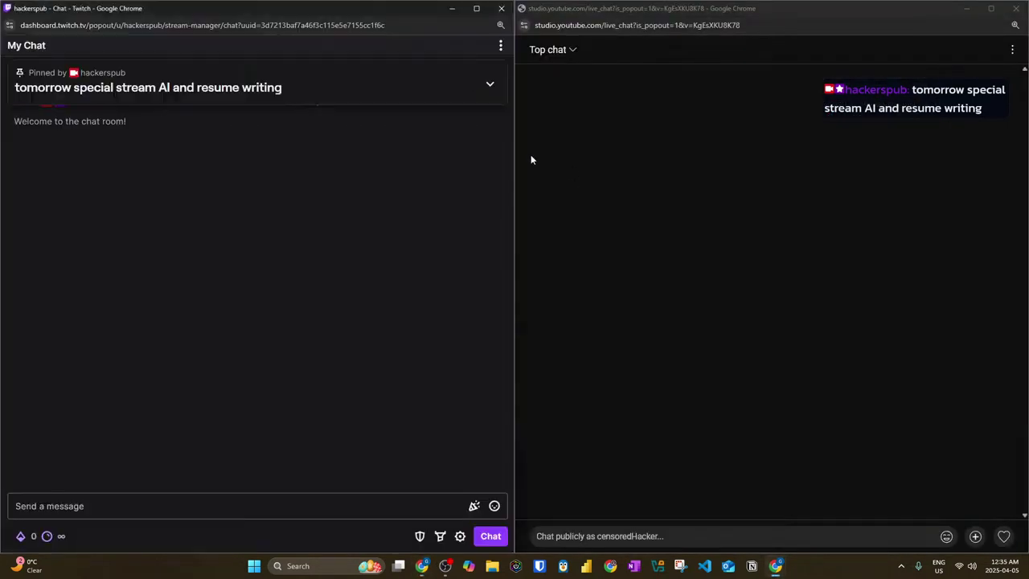
{"action": "key", "text": "alt+Tab"}
{"action": "left_click", "coordinate": [386, 172]}
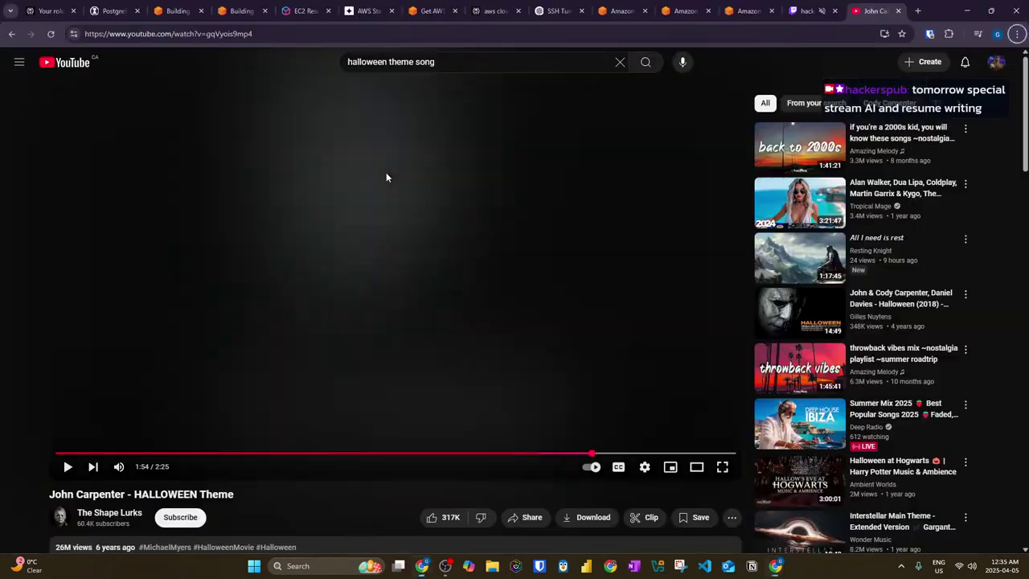
{"action": "key", "text": "alt+Tab"}
{"action": "left_click", "coordinate": [582, 187]}
Step: Switch through the README and Twitch Stream Manager tabs back to the TryHackMe Wireshark room
{"action": "left_click", "coordinate": [462, 10]}
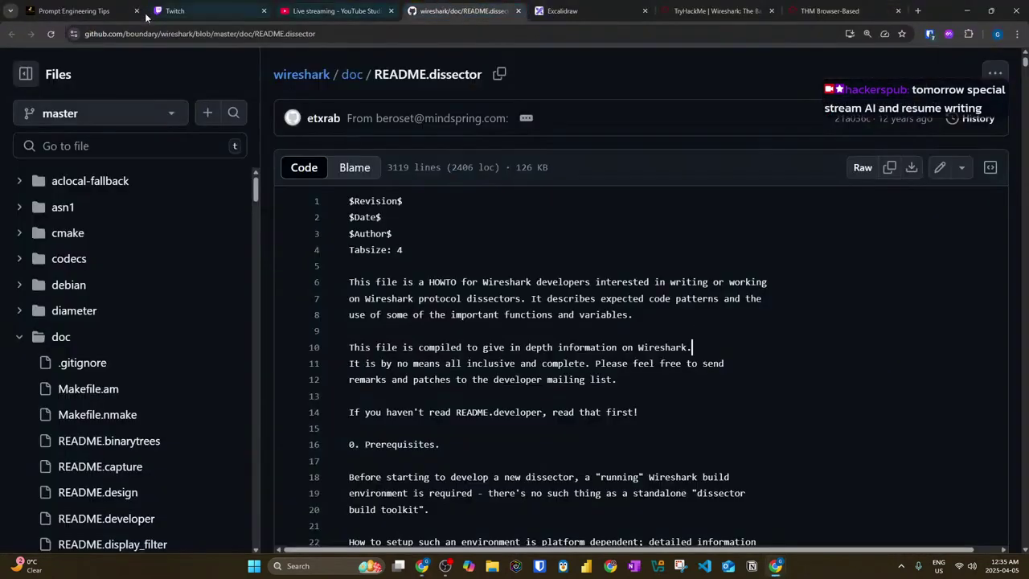
{"action": "left_click", "coordinate": [205, 10]}
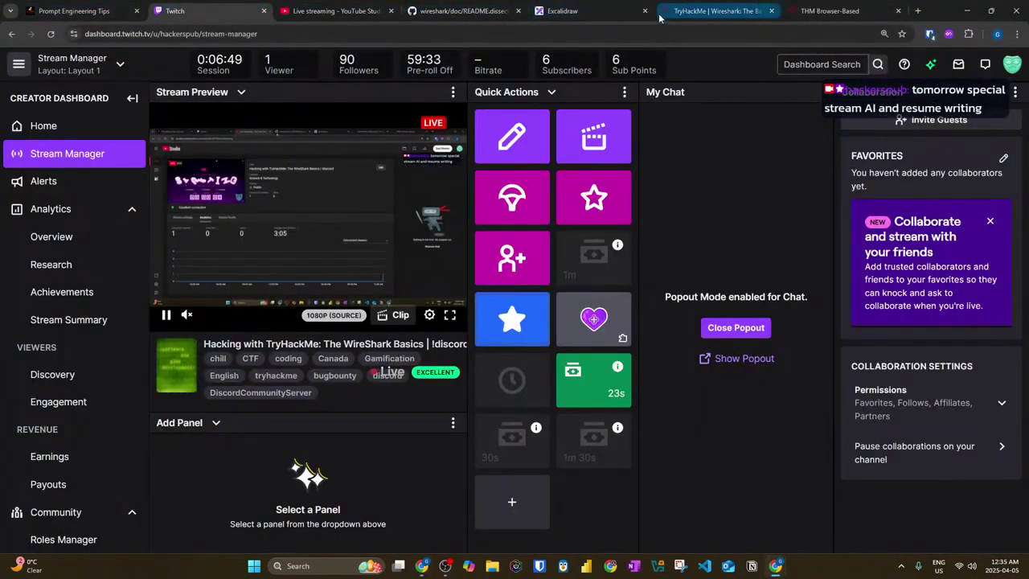
{"action": "left_click", "coordinate": [732, 11]}
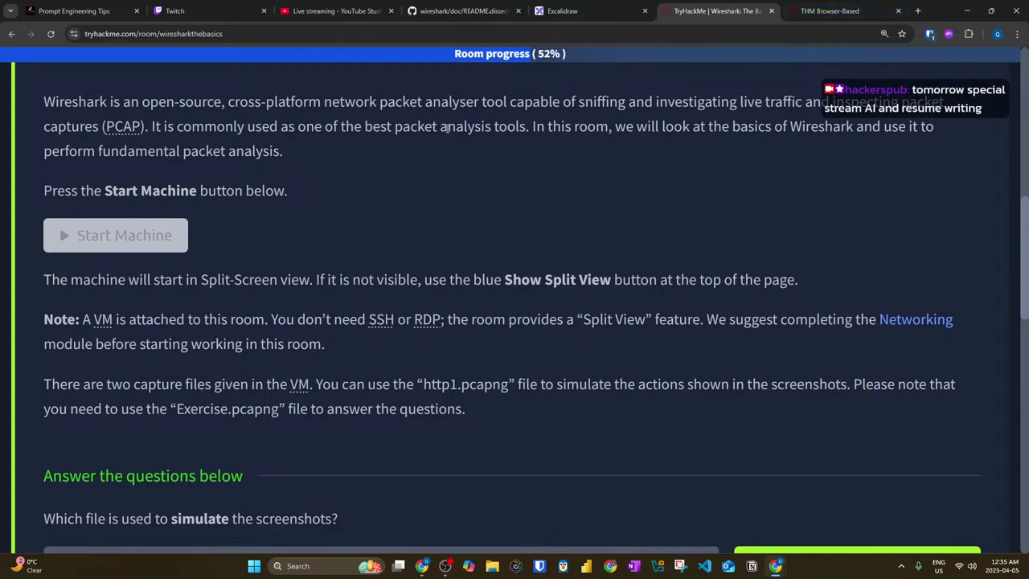
Step: Collapse Task 1 Introduction and expand Task 4 Packet Navigation
{"action": "scroll", "coordinate": [288, 207], "scroll_direction": "up", "scroll_amount": 2}
{"action": "left_click", "coordinate": [231, 211]}
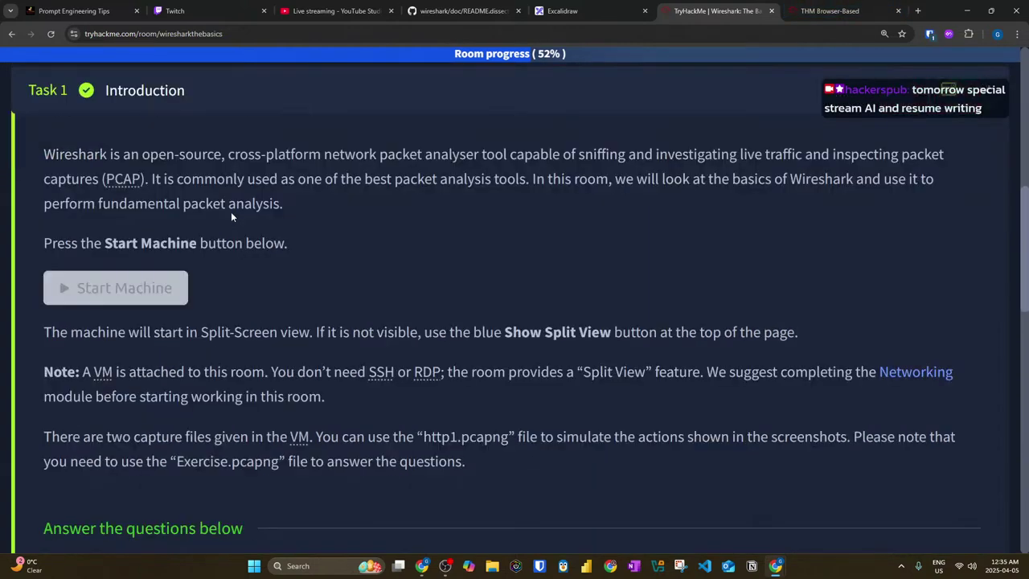
{"action": "scroll", "coordinate": [205, 223], "scroll_direction": "up", "scroll_amount": 5}
{"action": "scroll", "coordinate": [205, 233], "scroll_direction": "down", "scroll_amount": 2}
{"action": "left_click", "coordinate": [197, 221]}
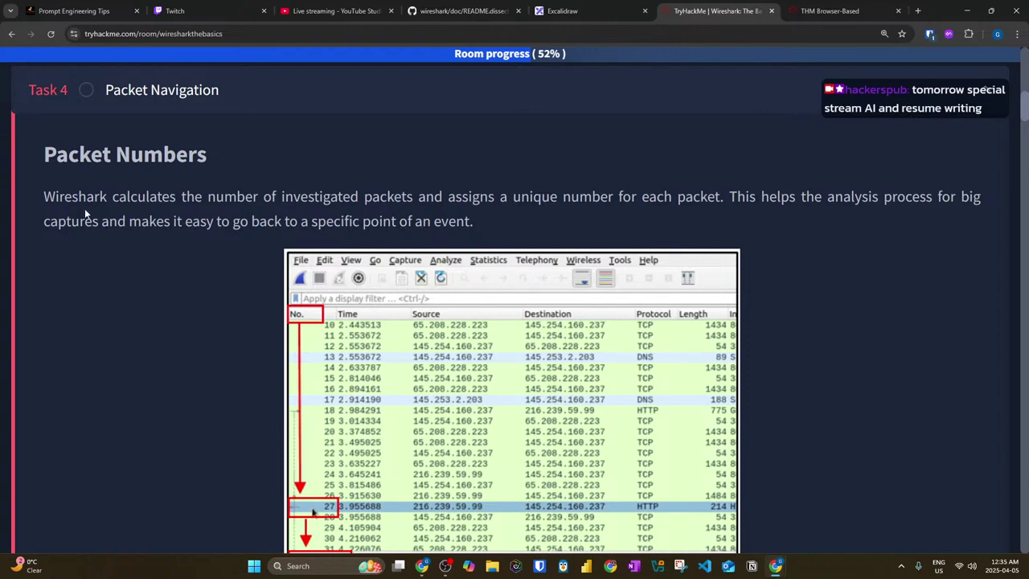
Step: Highlight the Packet Numbers lines about unique numbers and returning to a specific point
{"action": "left_click_drag", "start_coordinate": [44, 198], "coordinate": [540, 206]}
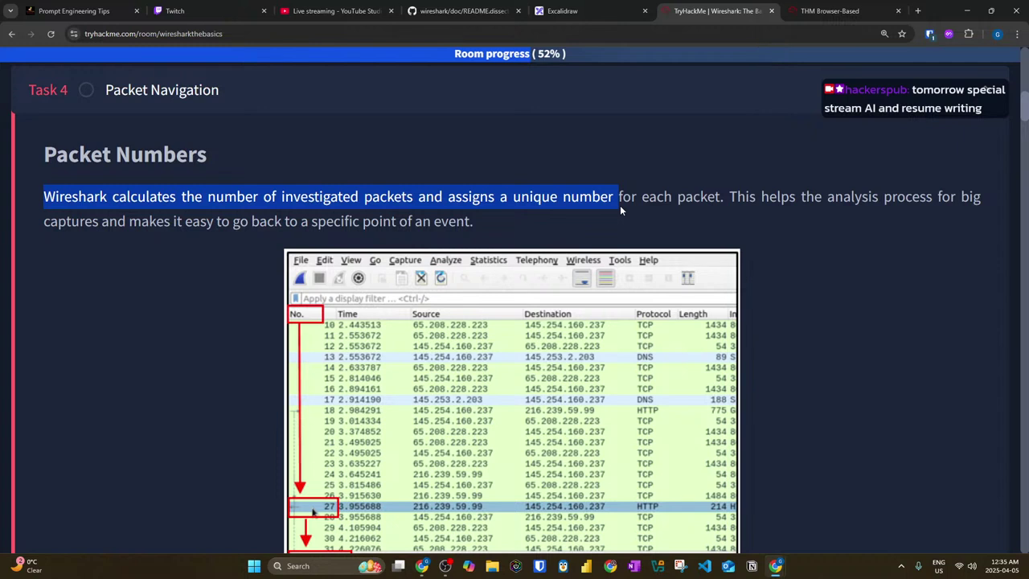
{"action": "left_click_drag", "start_coordinate": [448, 197], "coordinate": [952, 199]}
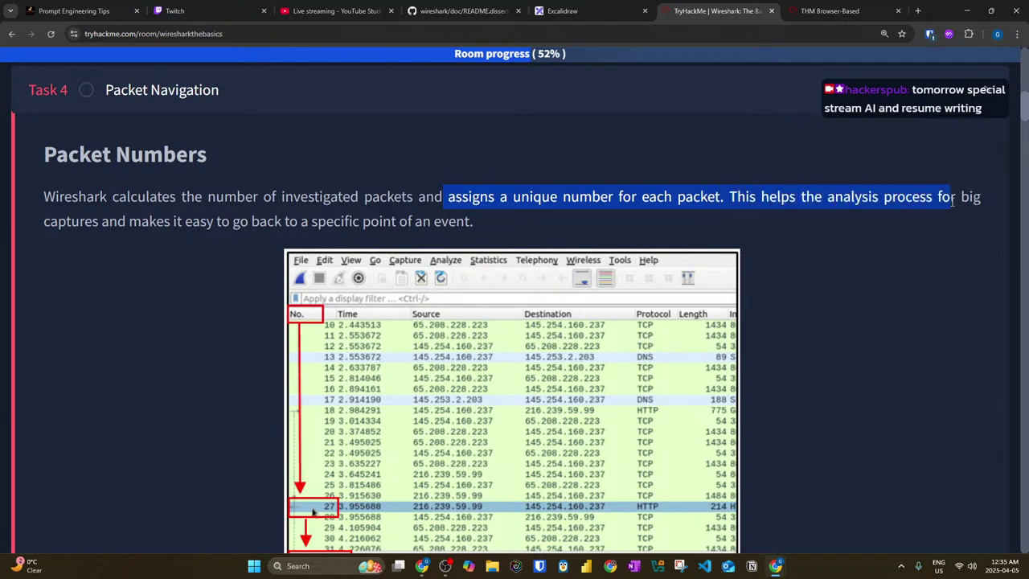
{"action": "left_click_drag", "start_coordinate": [140, 224], "coordinate": [475, 227]}
Step: Scroll down past the Packet Numbers screenshot to the Go to Packet heading
{"action": "scroll", "coordinate": [489, 217], "scroll_direction": "down", "scroll_amount": 1}
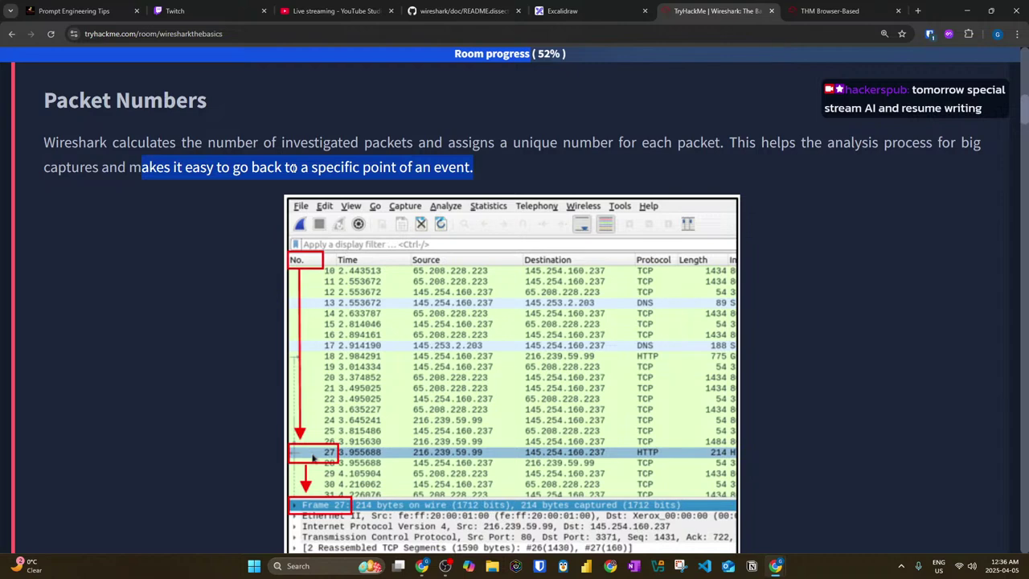
{"action": "scroll", "coordinate": [255, 317], "scroll_direction": "down", "scroll_amount": 4}
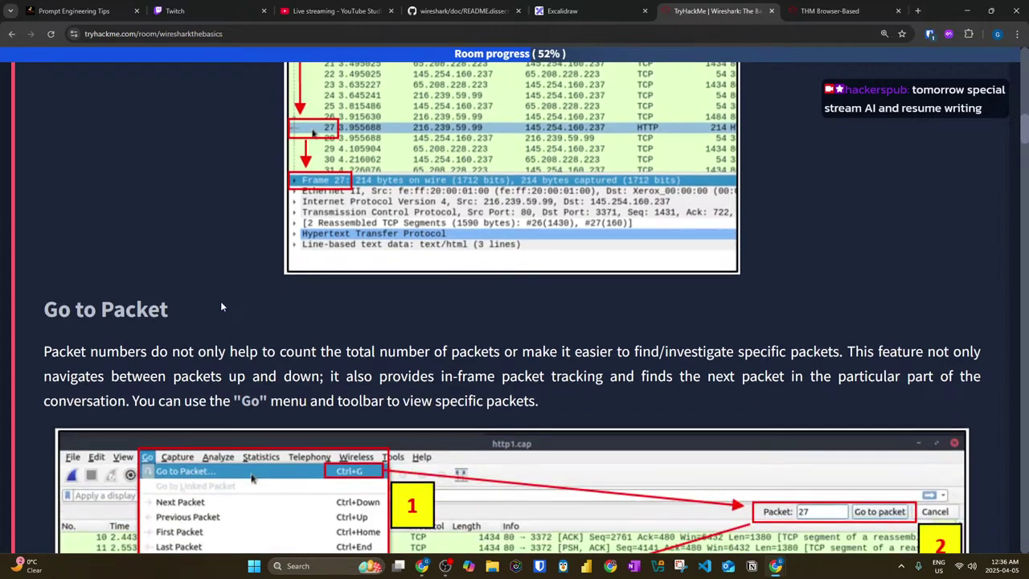
{"action": "scroll", "coordinate": [228, 284], "scroll_direction": "down", "scroll_amount": 1}
{"action": "scroll", "coordinate": [398, 226], "scroll_direction": "up", "scroll_amount": 3}
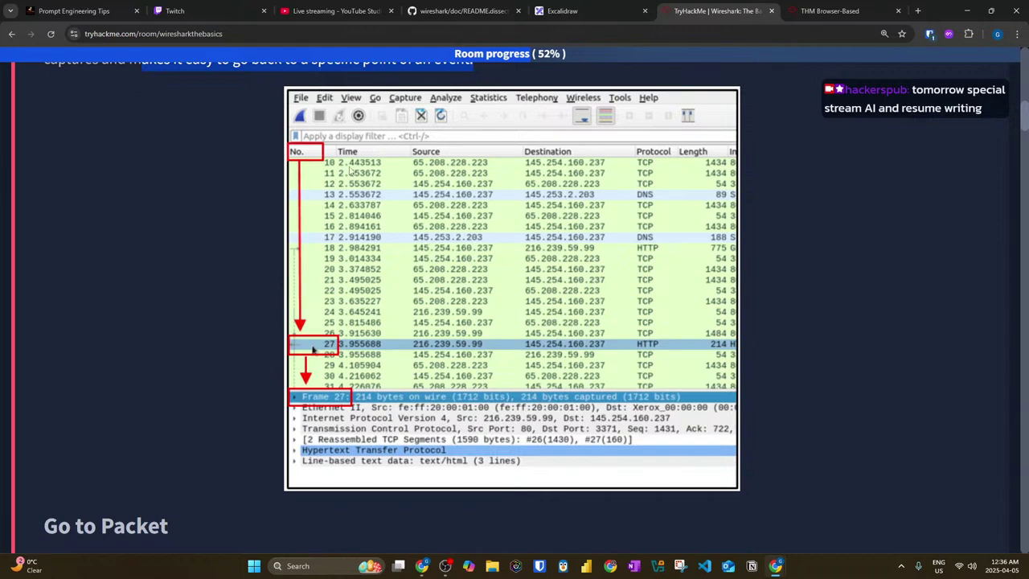
{"action": "scroll", "coordinate": [332, 298], "scroll_direction": "down", "scroll_amount": 1}
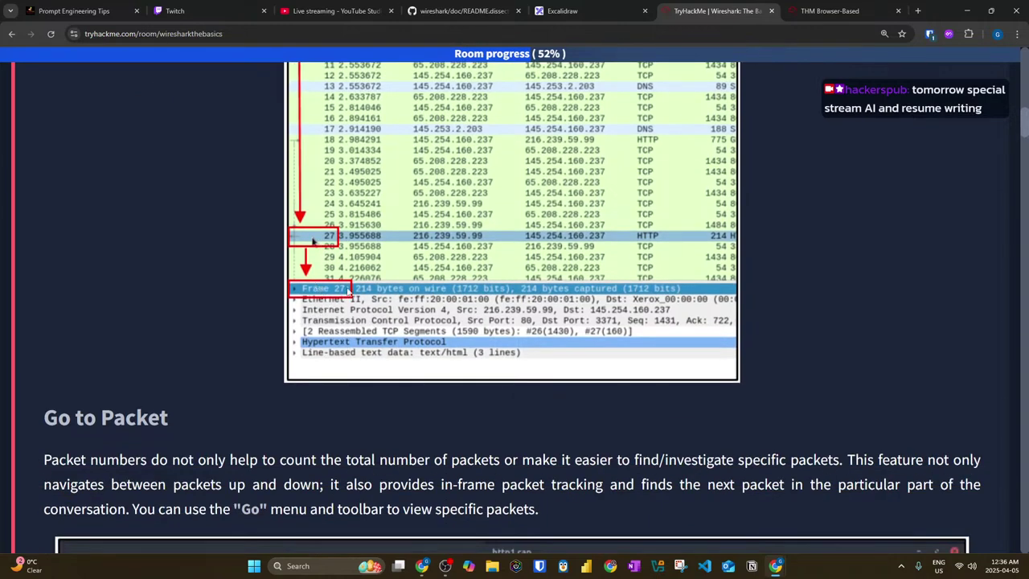
{"action": "scroll", "coordinate": [173, 300], "scroll_direction": "down", "scroll_amount": 2}
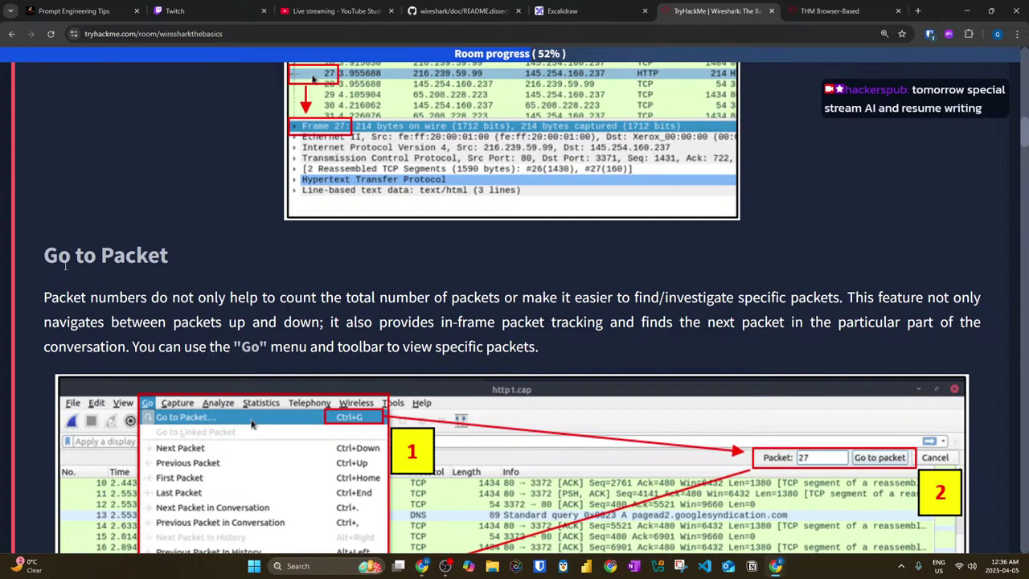
Step: Highlight the Go to Packet heading and the opening of its paragraph
{"action": "triple_click", "coordinate": [46, 256]}
{"action": "left_click_drag", "start_coordinate": [59, 297], "coordinate": [320, 300]}
{"action": "scroll", "coordinate": [319, 301], "scroll_direction": "down", "scroll_amount": 1}
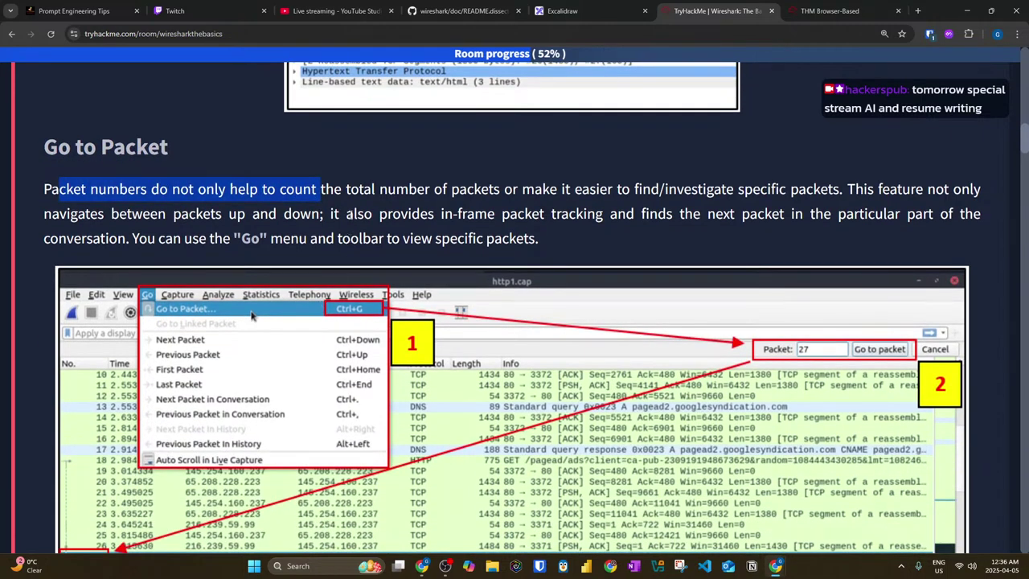
{"action": "scroll", "coordinate": [351, 211], "scroll_direction": "down", "scroll_amount": 1}
{"action": "left_click_drag", "start_coordinate": [42, 145], "coordinate": [980, 142]}
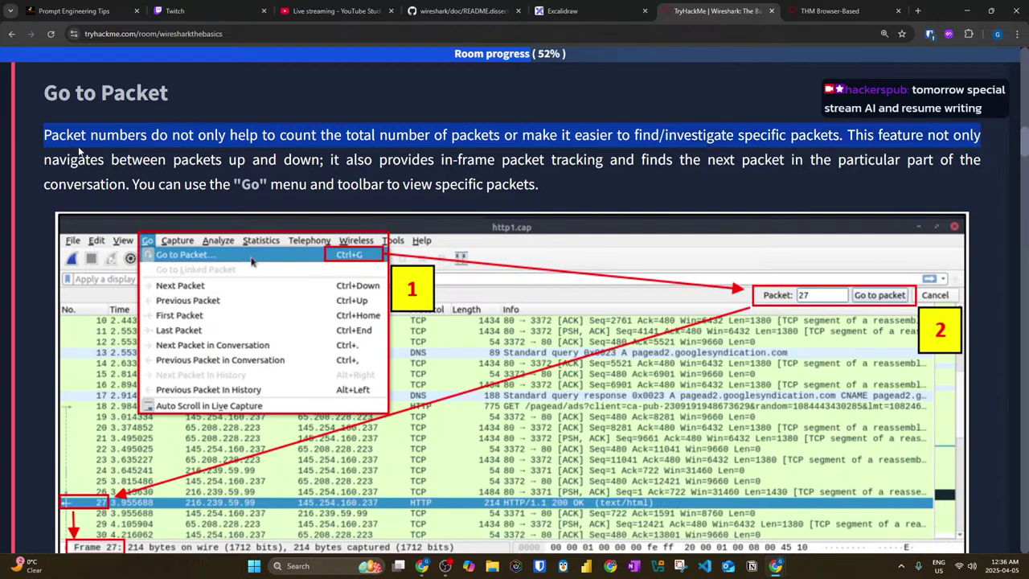
Step: Highlight the lines on navigating between packets and viewing specific packets, then clear the selection
{"action": "left_click_drag", "start_coordinate": [45, 160], "coordinate": [619, 167]}
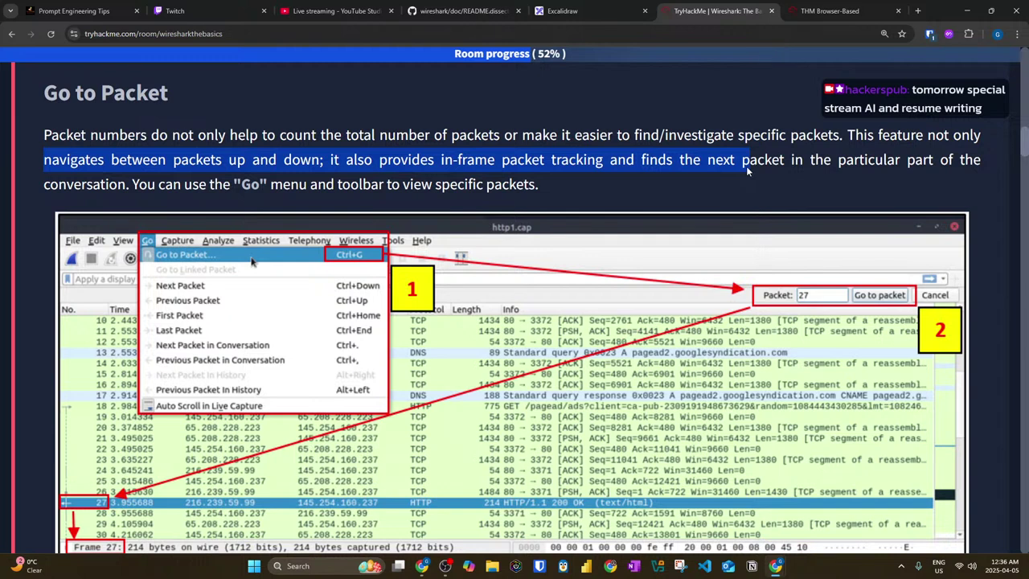
{"action": "left_click_drag", "start_coordinate": [954, 165], "coordinate": [1012, 179]}
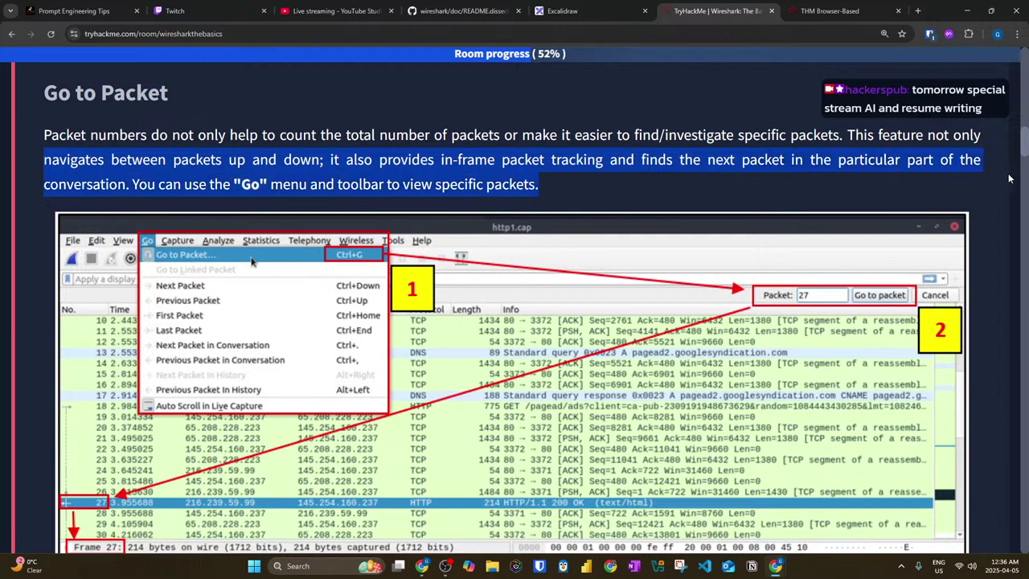
{"action": "left_click", "coordinate": [136, 185]}
{"action": "left_click_drag", "start_coordinate": [134, 184], "coordinate": [542, 185]}
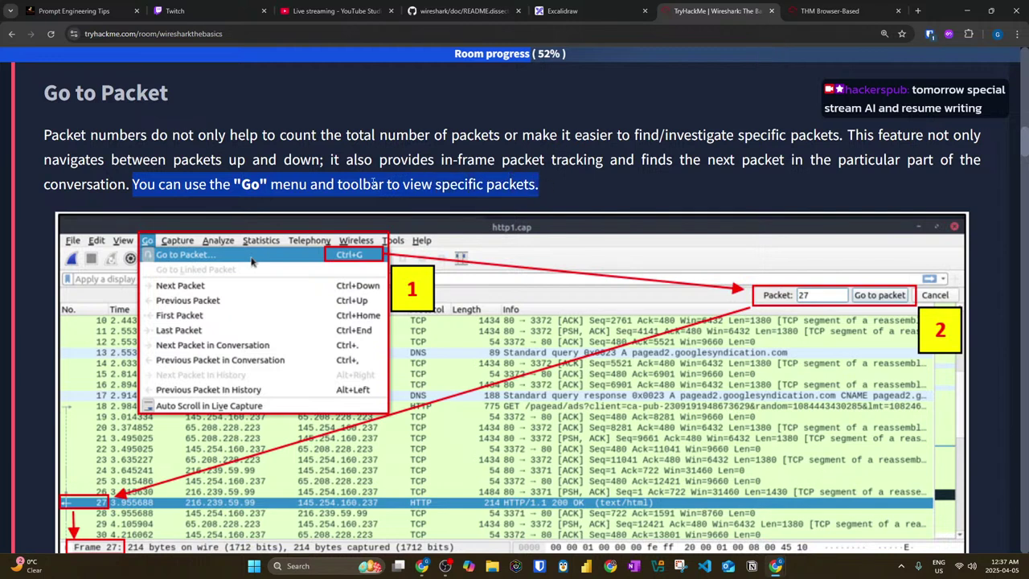
{"action": "left_click", "coordinate": [253, 135]}
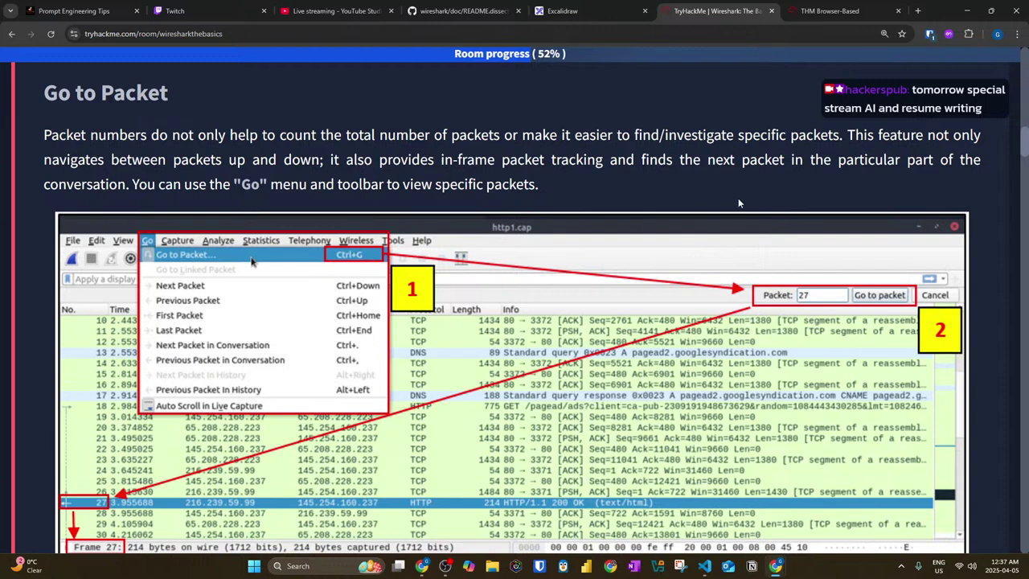
Step: Highlight the lines on investigating specific packets and moving up and down, then switch to Excalidraw
{"action": "left_click_drag", "start_coordinate": [618, 137], "coordinate": [997, 145]}
{"action": "left_click_drag", "start_coordinate": [174, 159], "coordinate": [981, 169]}
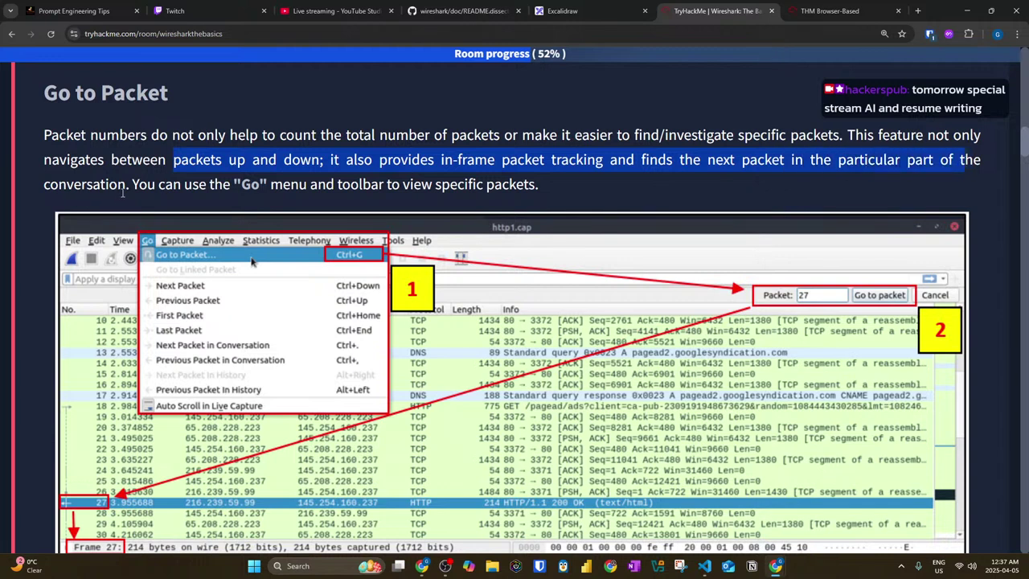
{"action": "left_click", "coordinate": [563, 10]}
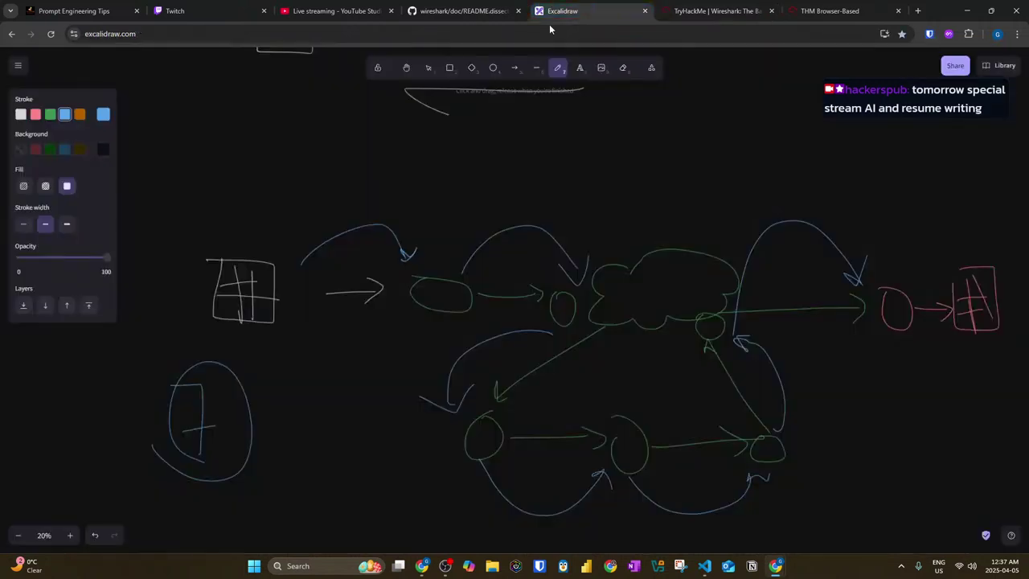
Step: Highlight the sentence about finding the next packet in the room, then return to Excalidraw
{"action": "left_click", "coordinate": [718, 11]}
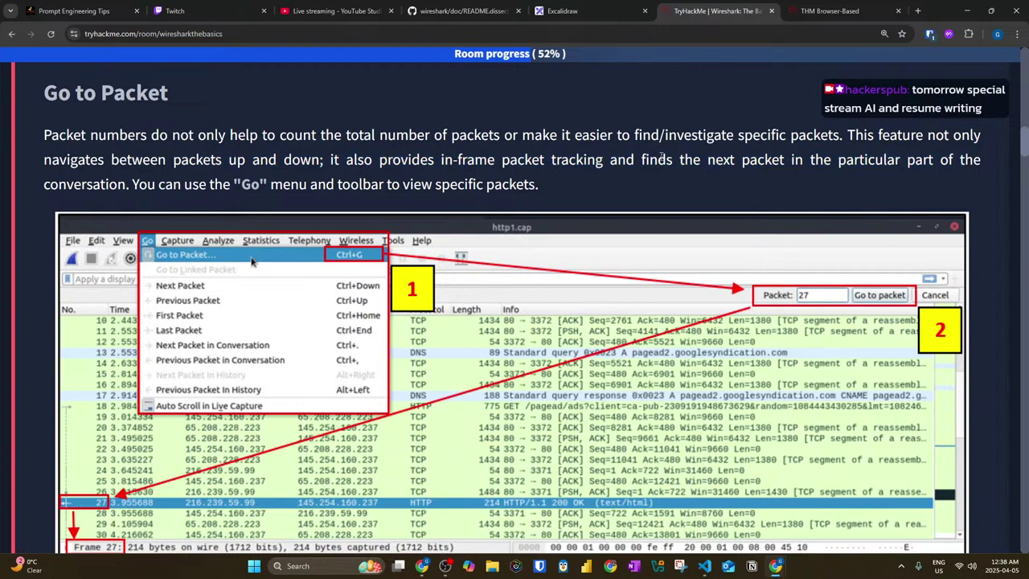
{"action": "left_click_drag", "start_coordinate": [637, 160], "coordinate": [778, 195]}
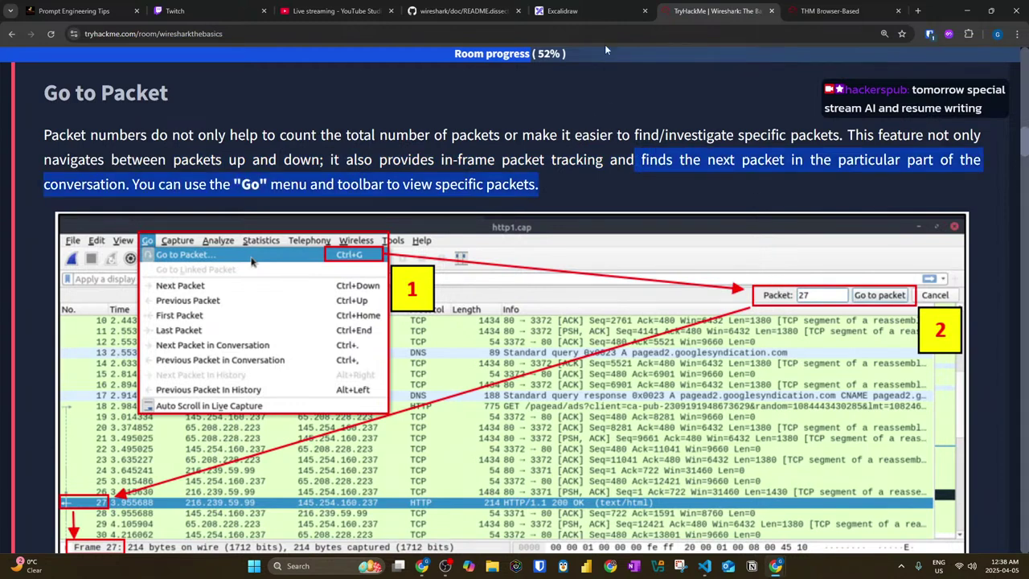
{"action": "left_click", "coordinate": [563, 10]}
Step: On blank canvas, draw a white monitor with a stand and label it My PC
{"action": "scroll", "coordinate": [374, 303], "scroll_direction": "down", "scroll_amount": 5}
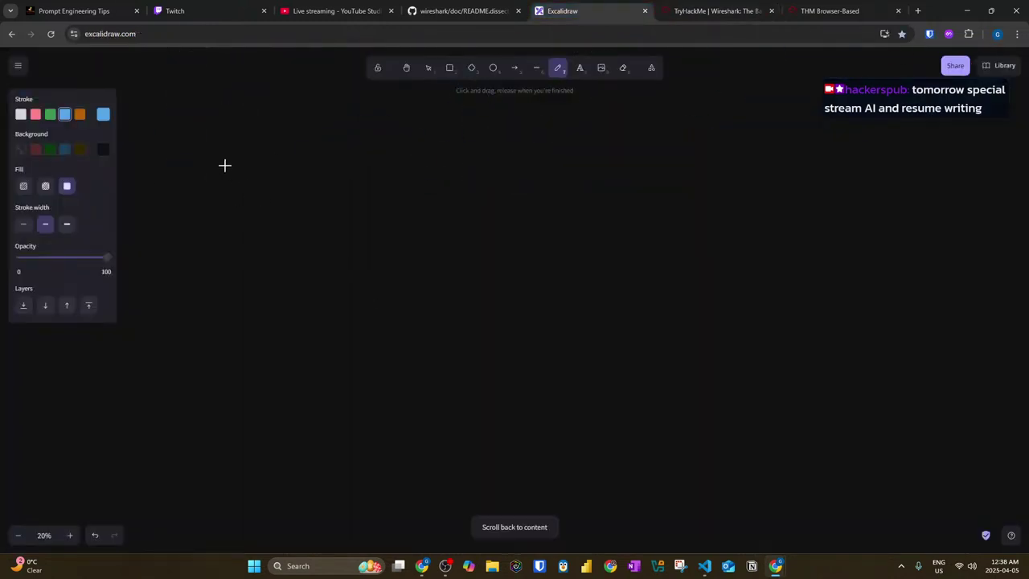
{"action": "left_click", "coordinate": [50, 114]}
{"action": "left_click", "coordinate": [21, 114]}
{"action": "mouse_move", "coordinate": [214, 184]}
{"action": "left_mouse_down"}
{"action": "mouse_move", "coordinate": [212, 303]}
{"action": "mouse_move", "coordinate": [383, 184]}
{"action": "mouse_move", "coordinate": [214, 182]}
{"action": "left_mouse_up"}
{"action": "mouse_move", "coordinate": [284, 313]}
{"action": "left_mouse_down"}
{"action": "mouse_move", "coordinate": [269, 333]}
{"action": "mouse_move", "coordinate": [284, 312]}
{"action": "left_mouse_up"}
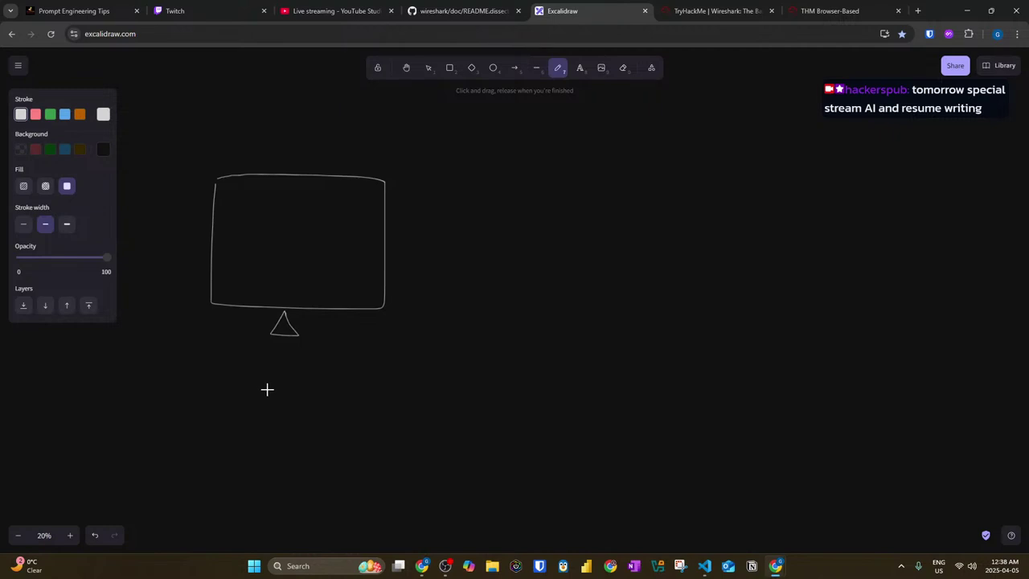
{"action": "left_click_drag", "start_coordinate": [255, 237], "coordinate": [280, 251]}
{"action": "mouse_move", "coordinate": [292, 215]}
{"action": "left_mouse_down"}
{"action": "mouse_move", "coordinate": [289, 264]}
{"action": "mouse_move", "coordinate": [344, 298]}
{"action": "left_mouse_up"}
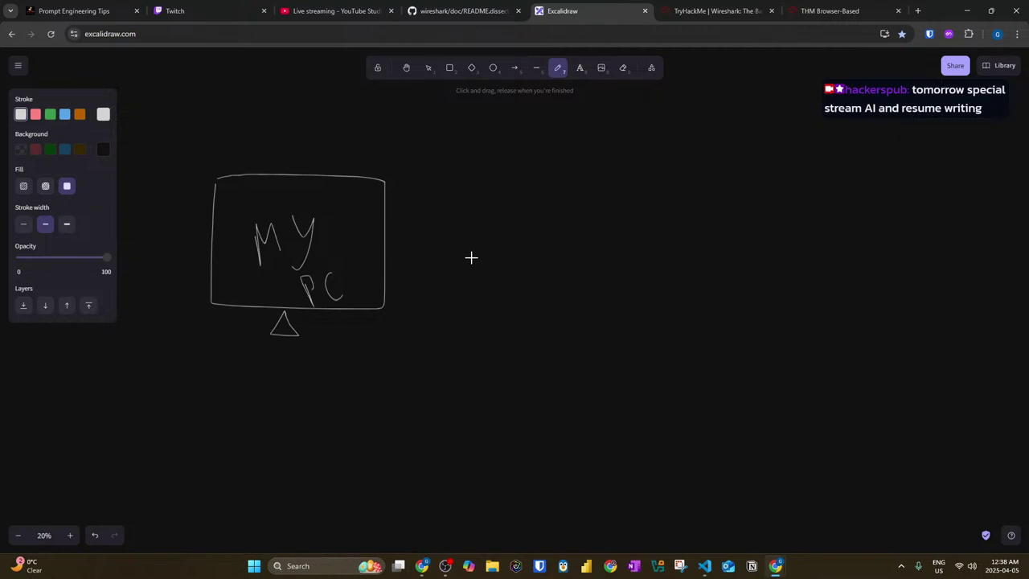
Step: Draw an arrow from My PC to a handwritten Work Server label
{"action": "mouse_move", "coordinate": [390, 236]}
{"action": "left_mouse_down"}
{"action": "mouse_move", "coordinate": [680, 166]}
{"action": "mouse_move", "coordinate": [696, 210]}
{"action": "left_mouse_up"}
{"action": "mouse_move", "coordinate": [749, 151]}
{"action": "left_mouse_down"}
{"action": "mouse_move", "coordinate": [777, 159]}
{"action": "mouse_move", "coordinate": [799, 200]}
{"action": "mouse_move", "coordinate": [839, 176]}
{"action": "mouse_move", "coordinate": [856, 215]}
{"action": "left_mouse_up"}
{"action": "left_click_drag", "start_coordinate": [863, 175], "coordinate": [873, 212]}
{"action": "left_click_drag", "start_coordinate": [925, 141], "coordinate": [908, 204]}
{"action": "left_click_drag", "start_coordinate": [968, 177], "coordinate": [983, 200]}
{"action": "left_click_drag", "start_coordinate": [931, 227], "coordinate": [997, 242]}
Step: Draw a second arrow from My PC to a handwritten Spotify label
{"action": "mouse_move", "coordinate": [384, 261]}
{"action": "left_mouse_down"}
{"action": "mouse_move", "coordinate": [571, 286]}
{"action": "mouse_move", "coordinate": [572, 299]}
{"action": "left_mouse_up"}
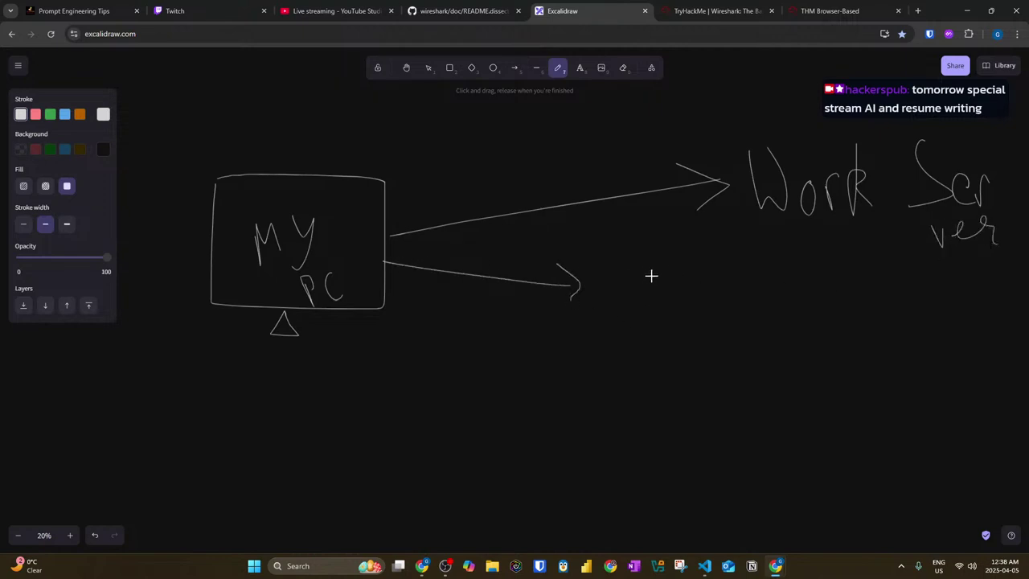
{"action": "mouse_move", "coordinate": [647, 275]}
{"action": "left_mouse_down"}
{"action": "mouse_move", "coordinate": [650, 319]}
{"action": "mouse_move", "coordinate": [685, 326]}
{"action": "mouse_move", "coordinate": [678, 303]}
{"action": "mouse_move", "coordinate": [723, 300]}
{"action": "mouse_move", "coordinate": [754, 312]}
{"action": "mouse_move", "coordinate": [757, 296]}
{"action": "mouse_move", "coordinate": [778, 315]}
{"action": "left_mouse_up"}
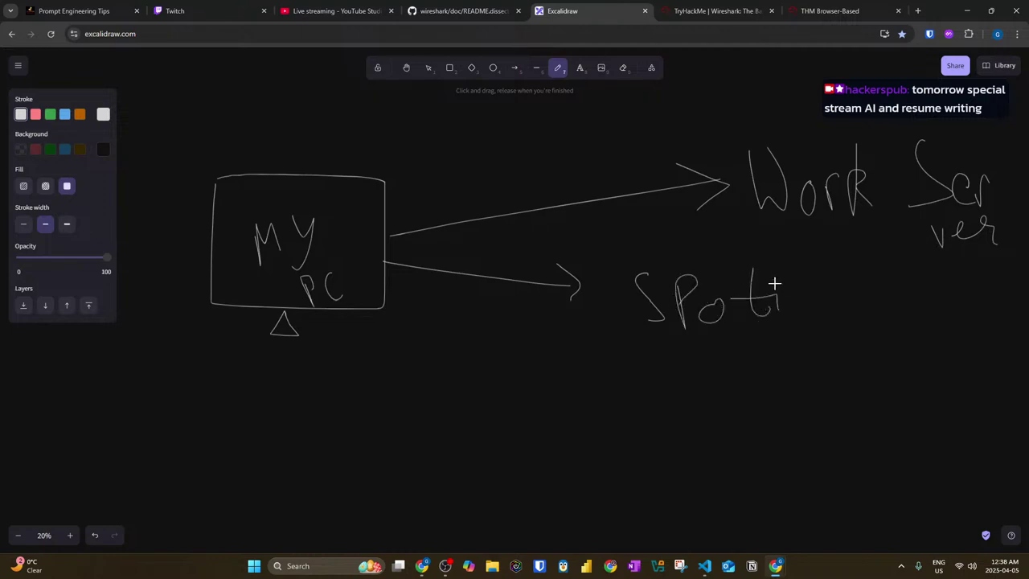
{"action": "left_click_drag", "start_coordinate": [807, 280], "coordinate": [803, 354]}
{"action": "left_click_drag", "start_coordinate": [791, 314], "coordinate": [819, 301]}
{"action": "left_click_drag", "start_coordinate": [824, 275], "coordinate": [828, 356]}
Step: Draw a third curved arrow from My PC to a handwritten Stocks label
{"action": "scroll", "coordinate": [627, 384], "scroll_direction": "down", "scroll_amount": 1}
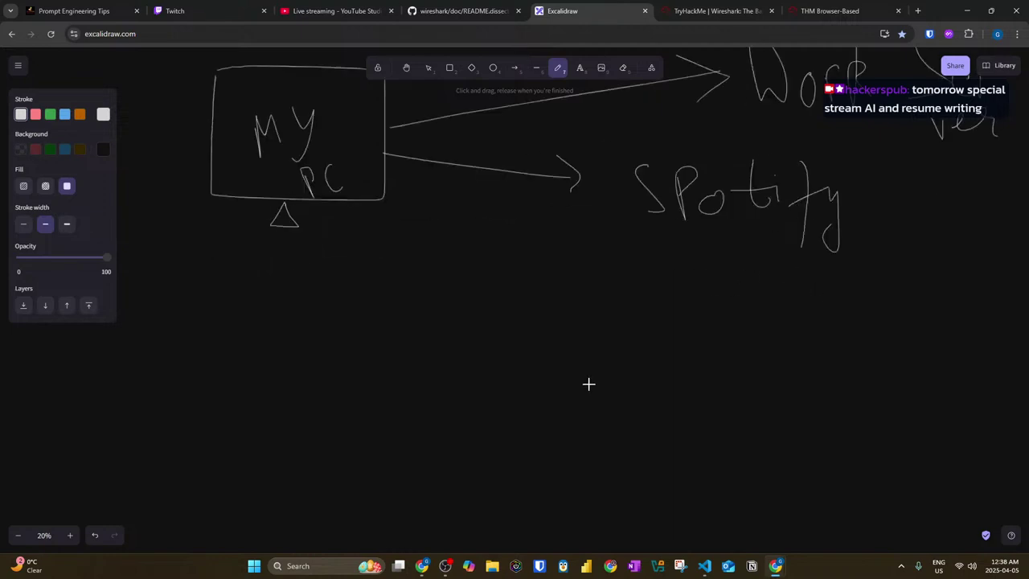
{"action": "mouse_move", "coordinate": [383, 179]}
{"action": "left_mouse_down"}
{"action": "mouse_move", "coordinate": [584, 342]}
{"action": "mouse_move", "coordinate": [609, 335]}
{"action": "mouse_move", "coordinate": [599, 371]}
{"action": "left_mouse_up"}
{"action": "left_click_drag", "start_coordinate": [682, 328], "coordinate": [689, 379]}
{"action": "mouse_move", "coordinate": [716, 327]}
{"action": "left_mouse_down"}
{"action": "mouse_move", "coordinate": [718, 375]}
{"action": "mouse_move", "coordinate": [770, 358]}
{"action": "mouse_move", "coordinate": [808, 374]}
{"action": "left_mouse_up"}
{"action": "mouse_move", "coordinate": [814, 337]}
{"action": "left_mouse_down"}
{"action": "mouse_move", "coordinate": [815, 378]}
{"action": "mouse_move", "coordinate": [828, 378]}
{"action": "mouse_move", "coordinate": [816, 383]}
{"action": "left_mouse_up"}
{"action": "scroll", "coordinate": [797, 375], "scroll_direction": "up", "scroll_amount": 1}
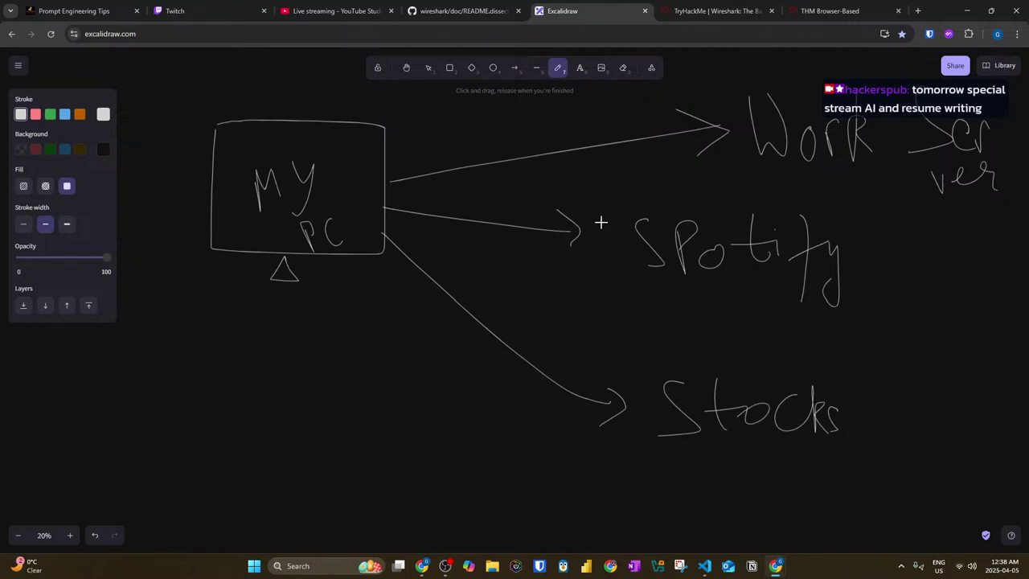
{"action": "key", "text": "alt+Tab"}
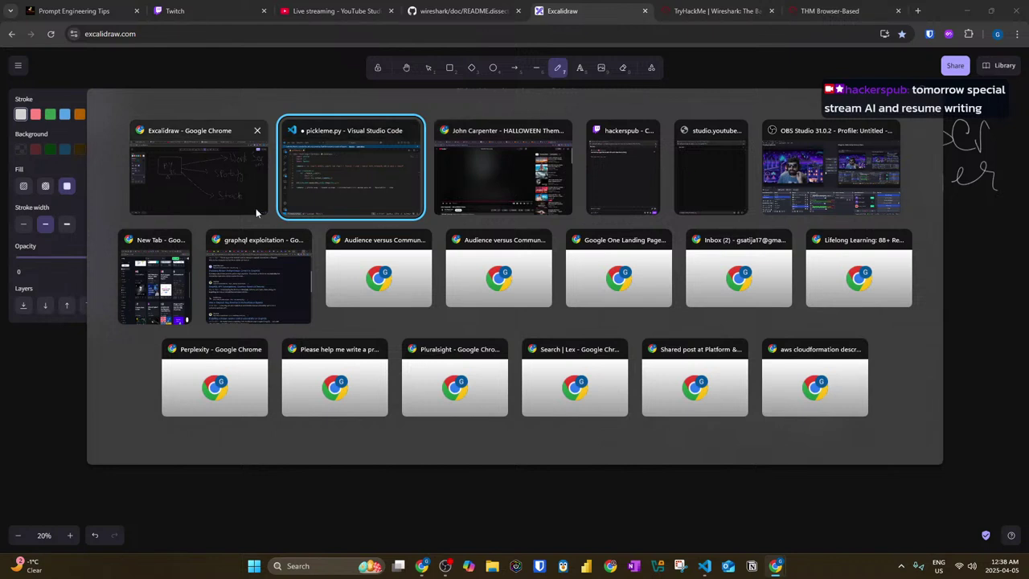
Step: Underline the Stocks, Spotify and Work Server labels
{"action": "key", "text": "alt+shift+Tab"}
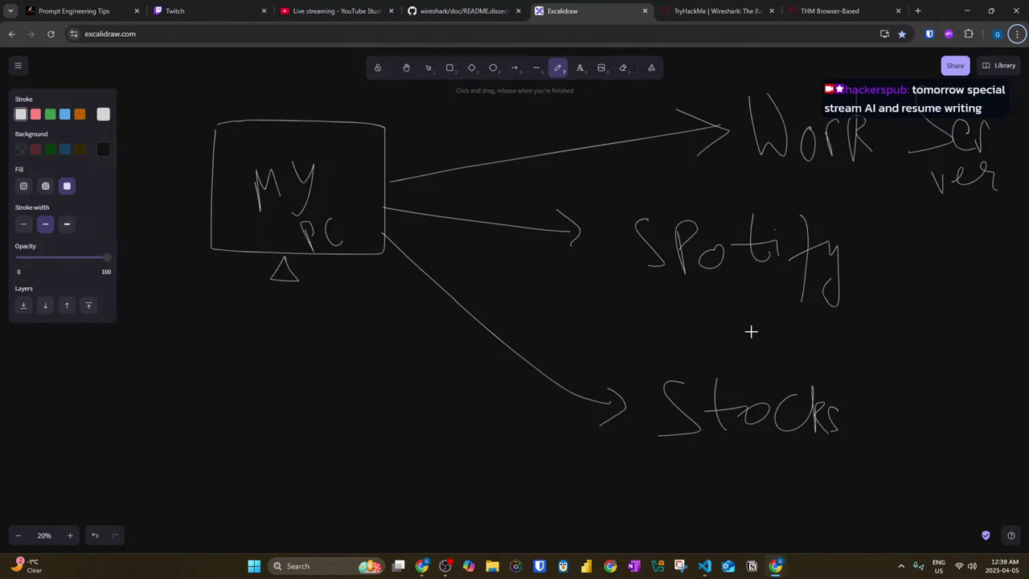
{"action": "left_click_drag", "start_coordinate": [678, 442], "coordinate": [815, 447]}
{"action": "left_click_drag", "start_coordinate": [683, 299], "coordinate": [800, 295]}
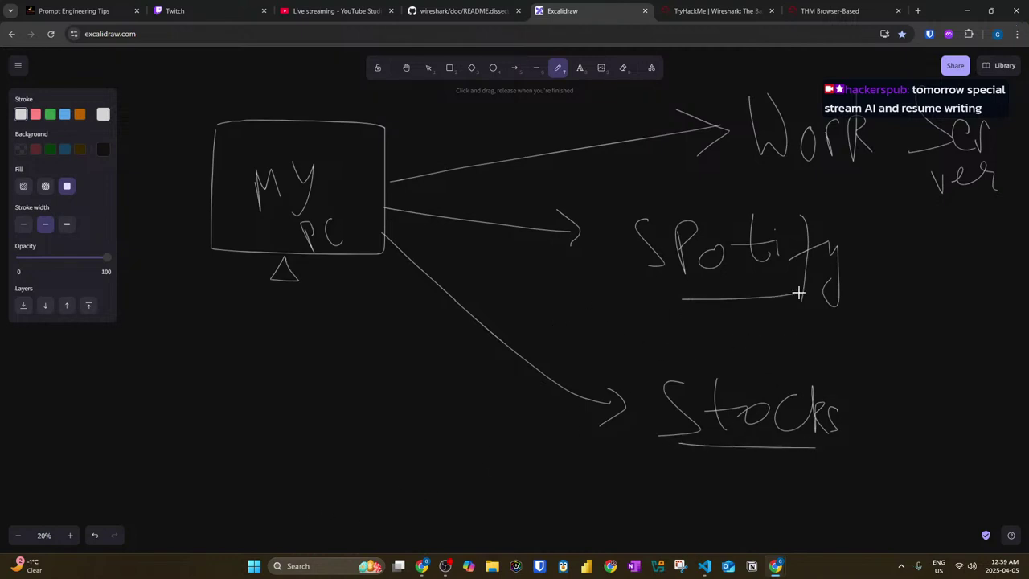
{"action": "left_click_drag", "start_coordinate": [796, 181], "coordinate": [951, 177]}
Step: Erase the Work Server arrow and label, then redraw them closer to My PC
{"action": "left_click", "coordinate": [623, 68]}
{"action": "mouse_move", "coordinate": [706, 144]}
{"action": "left_mouse_down"}
{"action": "mouse_move", "coordinate": [710, 120]}
{"action": "mouse_move", "coordinate": [719, 135]}
{"action": "left_mouse_up"}
{"action": "mouse_move", "coordinate": [747, 129]}
{"action": "left_mouse_down"}
{"action": "mouse_move", "coordinate": [853, 140]}
{"action": "mouse_move", "coordinate": [925, 173]}
{"action": "mouse_move", "coordinate": [945, 117]}
{"action": "mouse_move", "coordinate": [809, 157]}
{"action": "left_mouse_up"}
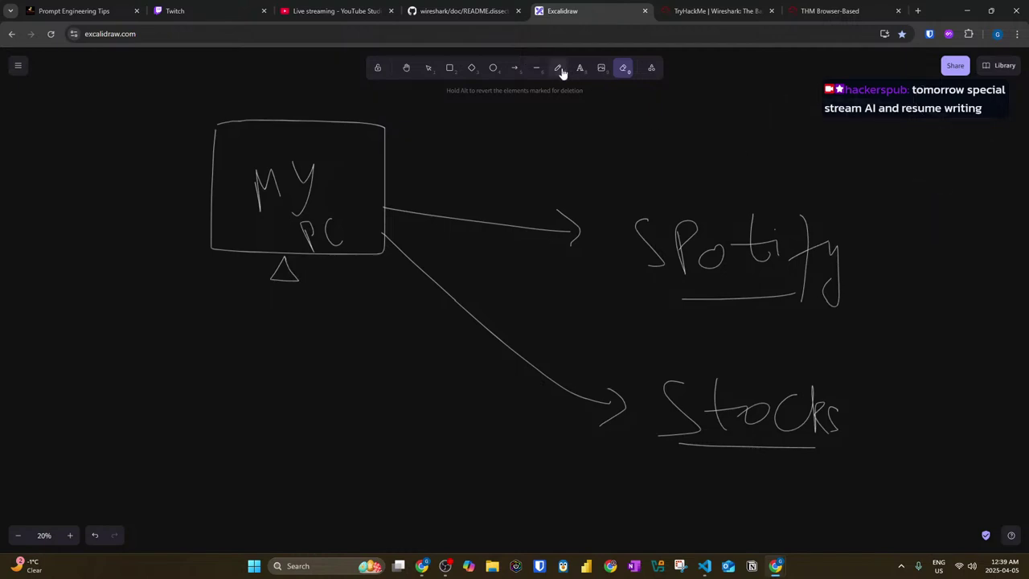
{"action": "left_click", "coordinate": [559, 68]}
{"action": "mouse_move", "coordinate": [399, 168]}
{"action": "left_mouse_down"}
{"action": "mouse_move", "coordinate": [625, 135]}
{"action": "mouse_move", "coordinate": [611, 158]}
{"action": "left_mouse_up"}
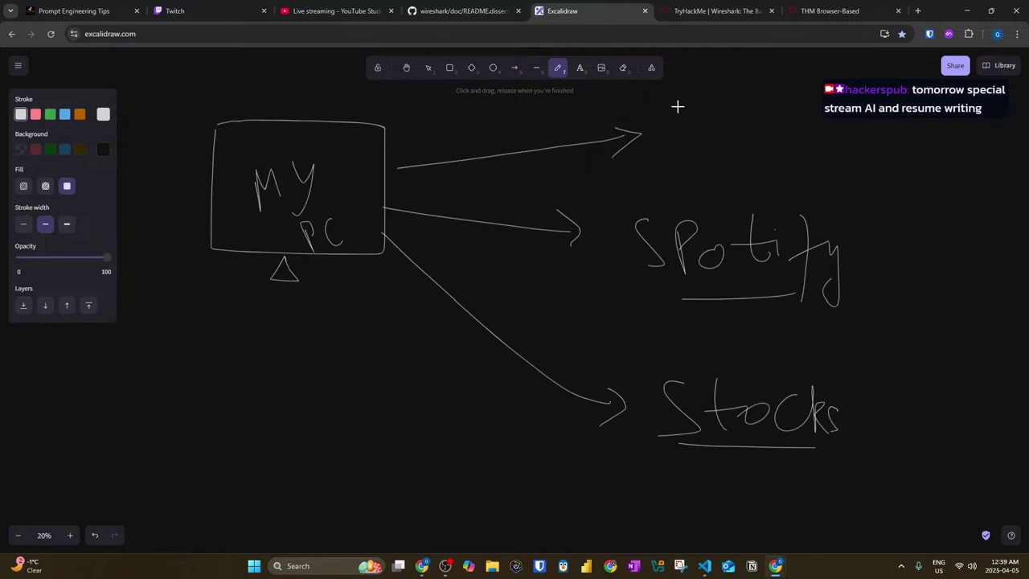
{"action": "mouse_move", "coordinate": [667, 112]}
{"action": "left_mouse_down"}
{"action": "mouse_move", "coordinate": [696, 135]}
{"action": "mouse_move", "coordinate": [767, 117]}
{"action": "mouse_move", "coordinate": [798, 142]}
{"action": "left_mouse_up"}
{"action": "mouse_move", "coordinate": [854, 120]}
{"action": "left_mouse_down"}
{"action": "mouse_move", "coordinate": [868, 137]}
{"action": "mouse_move", "coordinate": [887, 137]}
{"action": "mouse_move", "coordinate": [899, 122]}
{"action": "mouse_move", "coordinate": [957, 126]}
{"action": "mouse_move", "coordinate": [988, 143]}
{"action": "mouse_move", "coordinate": [1022, 114]}
{"action": "left_mouse_up"}
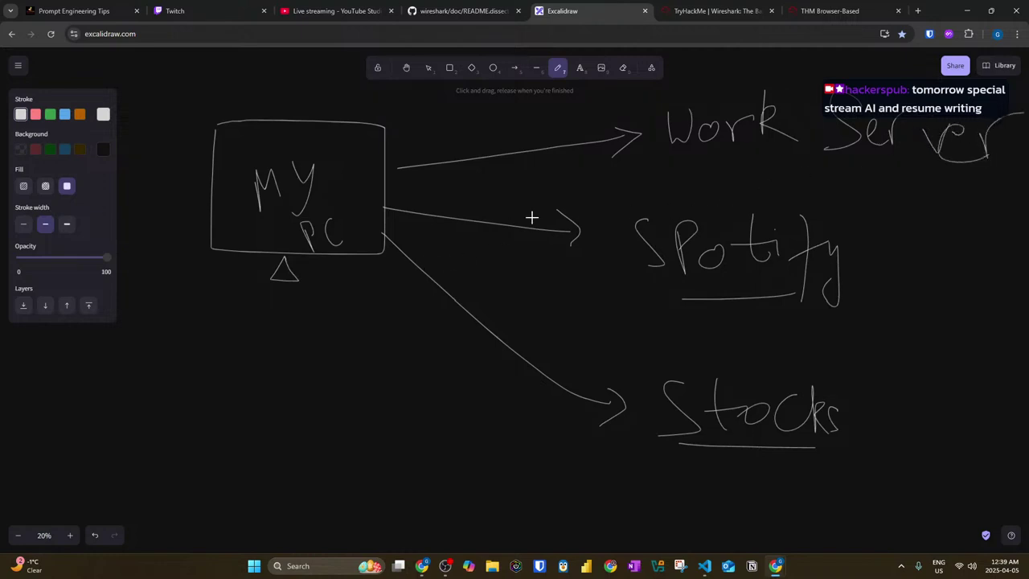
{"action": "scroll", "coordinate": [499, 225], "scroll_direction": "down", "scroll_amount": 3}
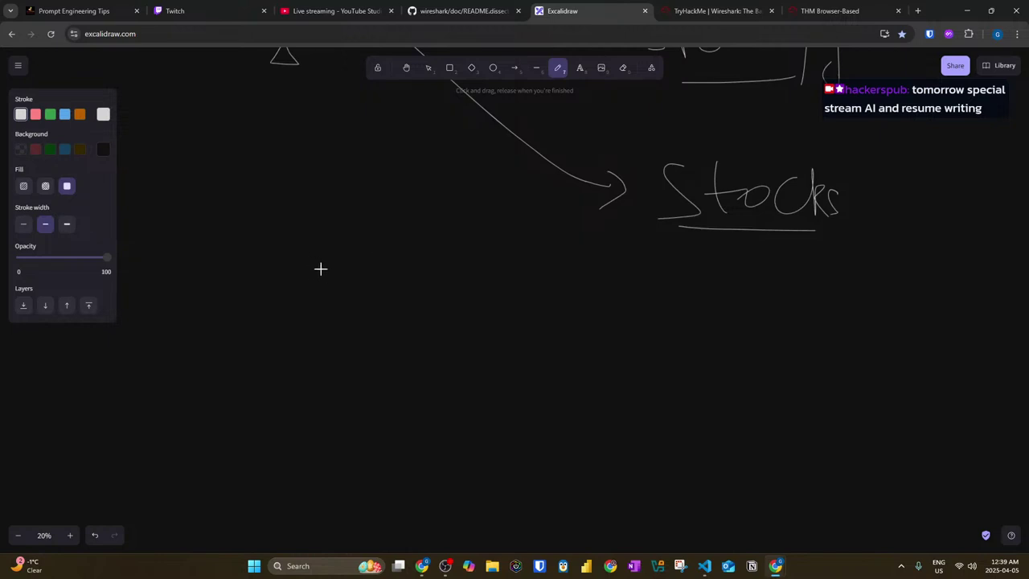
{"action": "scroll", "coordinate": [338, 225], "scroll_direction": "up", "scroll_amount": 4}
Step: Glance at the GitHub README, YouTube Studio and TryHackMe tabs, then return to Excalidraw
{"action": "left_click", "coordinate": [458, 11]}
{"action": "left_click", "coordinate": [337, 11]}
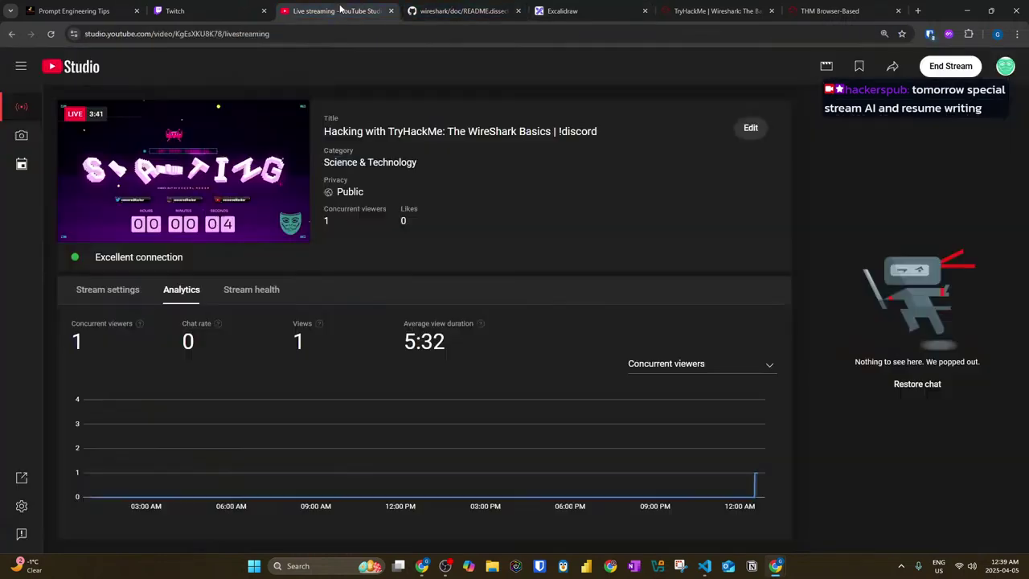
{"action": "left_click", "coordinate": [715, 12]}
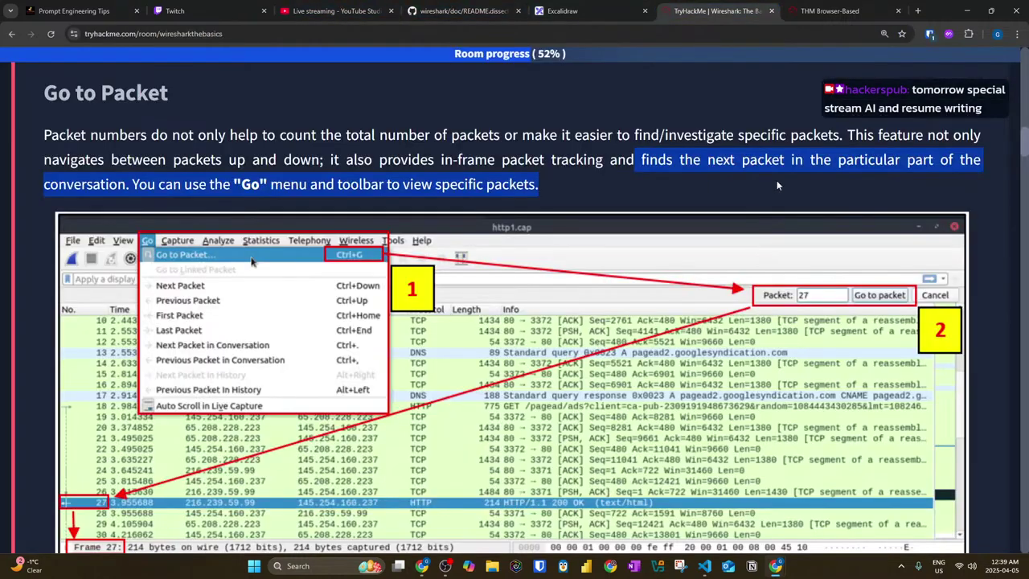
{"action": "left_click", "coordinate": [575, 15]}
{"action": "scroll", "coordinate": [563, 177], "scroll_direction": "down", "scroll_amount": 3}
Step: Sketch a large box outline below the My PC diagram
{"action": "mouse_move", "coordinate": [221, 344]}
{"action": "left_mouse_down"}
{"action": "mouse_move", "coordinate": [222, 552]}
{"action": "mouse_move", "coordinate": [635, 338]}
{"action": "mouse_move", "coordinate": [641, 524]}
{"action": "left_mouse_up"}
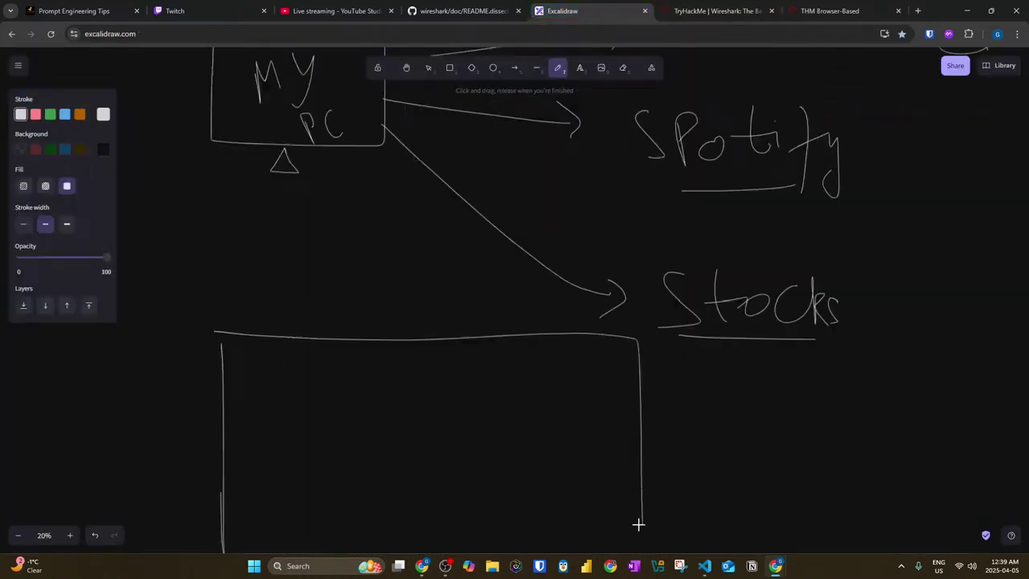
{"action": "scroll", "coordinate": [293, 458], "scroll_direction": "down", "scroll_amount": 3}
{"action": "left_click_drag", "start_coordinate": [223, 393], "coordinate": [637, 375]}
{"action": "scroll", "coordinate": [724, 228], "scroll_direction": "up", "scroll_amount": 4}
Step: Recolour the underlines: green under Work Server, blue under Spotify, red under Stocks
{"action": "left_click", "coordinate": [50, 114]}
{"action": "scroll", "coordinate": [876, 161], "scroll_direction": "up", "scroll_amount": 1}
{"action": "left_click_drag", "start_coordinate": [687, 158], "coordinate": [853, 162]}
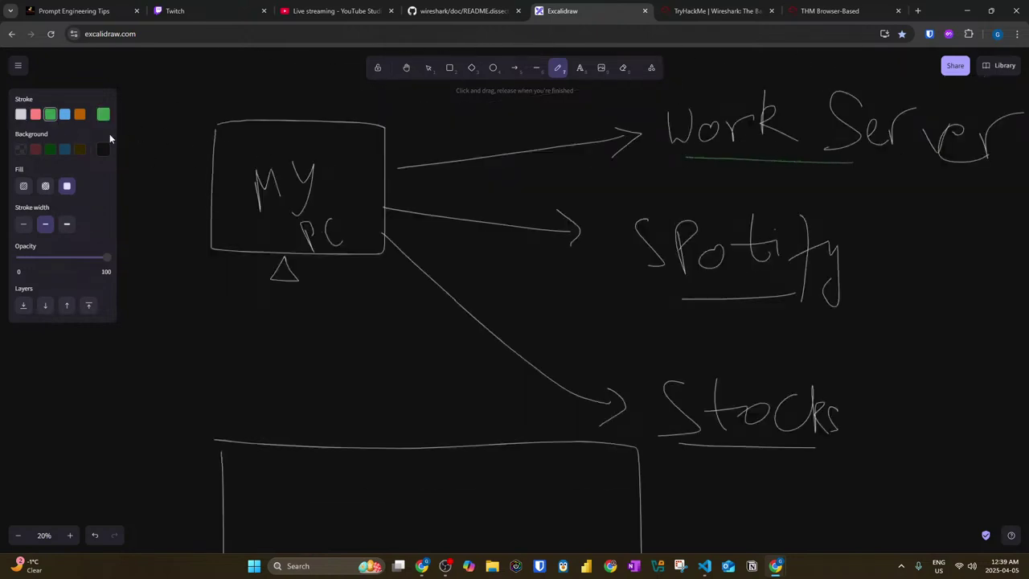
{"action": "left_click", "coordinate": [64, 113]}
{"action": "left_click_drag", "start_coordinate": [637, 302], "coordinate": [816, 302]}
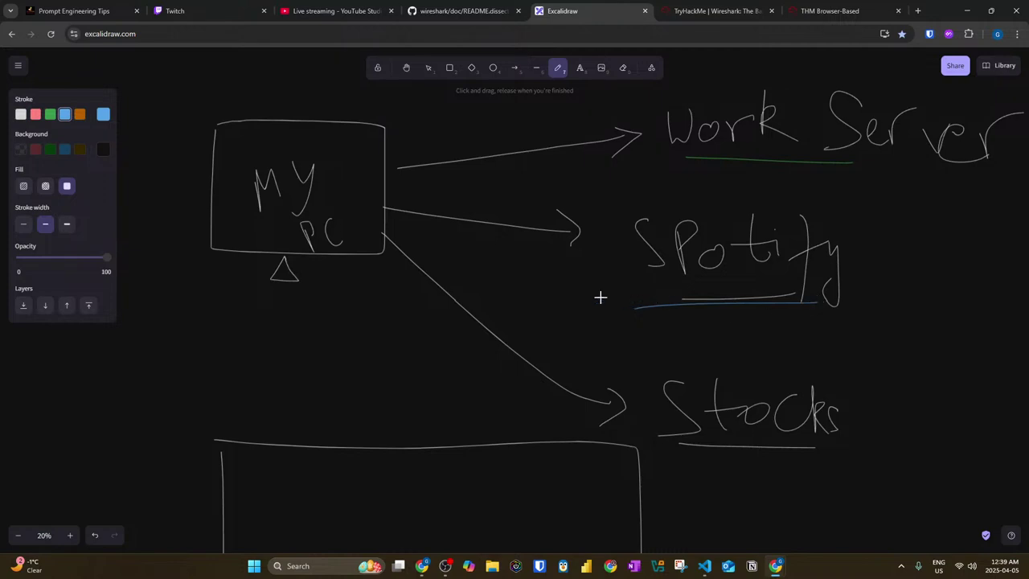
{"action": "left_click", "coordinate": [35, 113]}
{"action": "left_click_drag", "start_coordinate": [686, 455], "coordinate": [798, 456]}
{"action": "scroll", "coordinate": [523, 322], "scroll_direction": "down", "scroll_amount": 2}
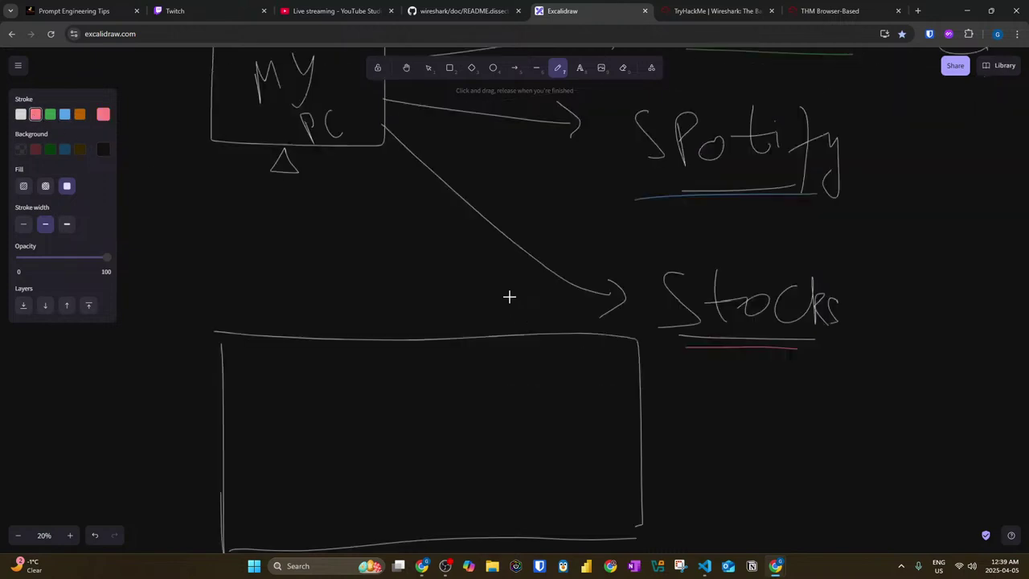
{"action": "scroll", "coordinate": [507, 287], "scroll_direction": "down", "scroll_amount": 1}
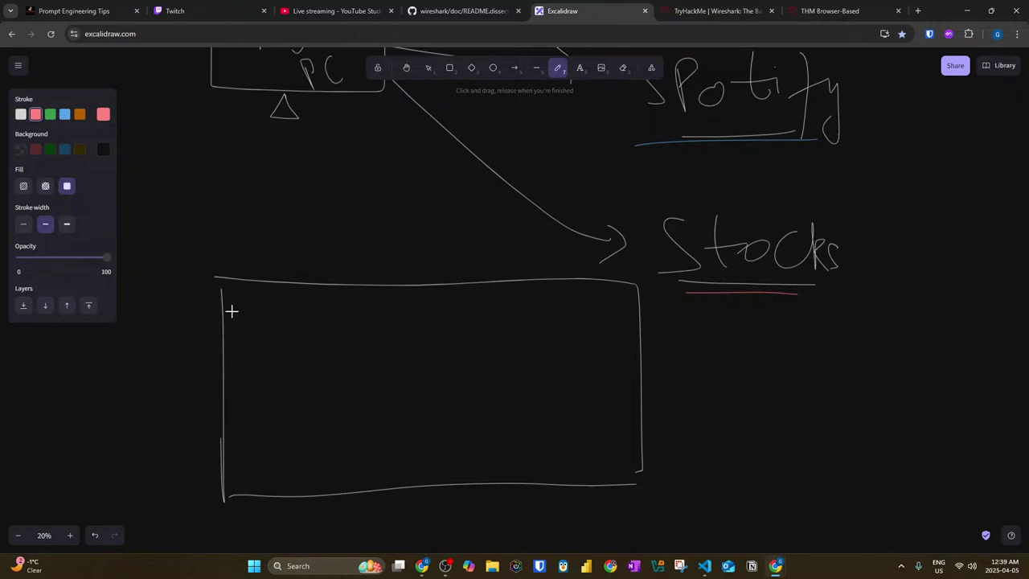
Step: Fill the box with stacked short green, red and blue lines
{"action": "left_click", "coordinate": [50, 113]}
{"action": "mouse_move", "coordinate": [243, 306]}
{"action": "left_mouse_down"}
{"action": "mouse_move", "coordinate": [306, 306]}
{"action": "mouse_move", "coordinate": [305, 321]}
{"action": "left_mouse_up"}
{"action": "left_click_drag", "start_coordinate": [246, 394], "coordinate": [310, 391]}
{"action": "left_click_drag", "start_coordinate": [246, 452], "coordinate": [306, 459]}
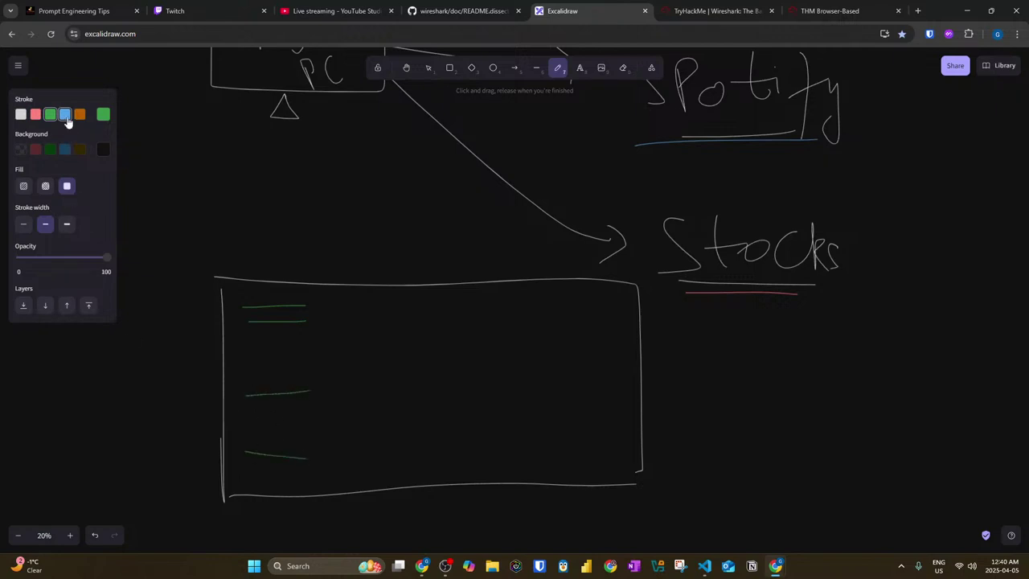
{"action": "left_click", "coordinate": [36, 114]}
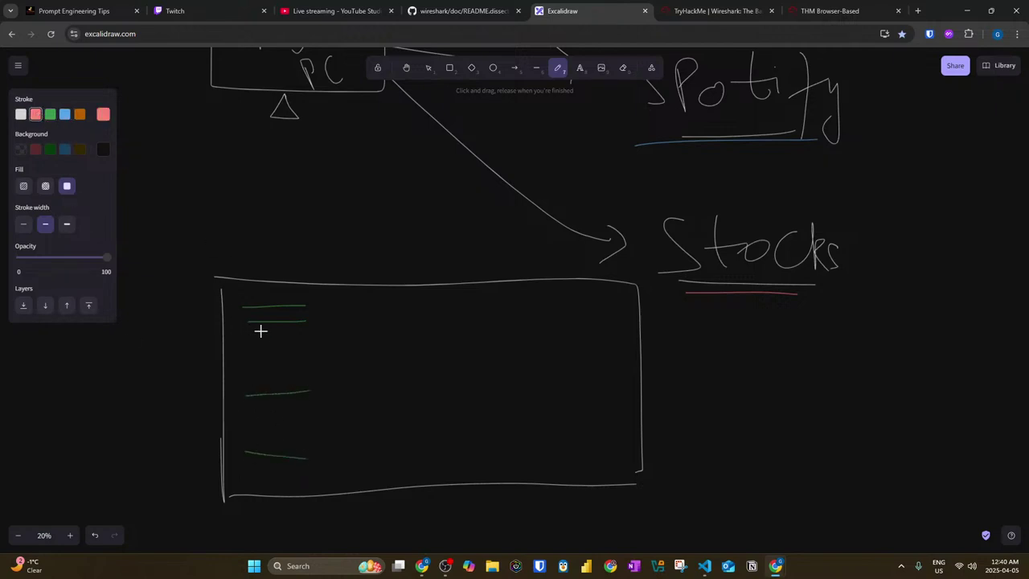
{"action": "mouse_move", "coordinate": [252, 331]}
{"action": "left_mouse_down"}
{"action": "mouse_move", "coordinate": [312, 331]}
{"action": "mouse_move", "coordinate": [296, 358]}
{"action": "left_mouse_up"}
{"action": "mouse_move", "coordinate": [267, 412]}
{"action": "left_mouse_down"}
{"action": "mouse_move", "coordinate": [291, 407]}
{"action": "mouse_move", "coordinate": [289, 439]}
{"action": "left_mouse_up"}
{"action": "left_click_drag", "start_coordinate": [267, 487], "coordinate": [310, 488]}
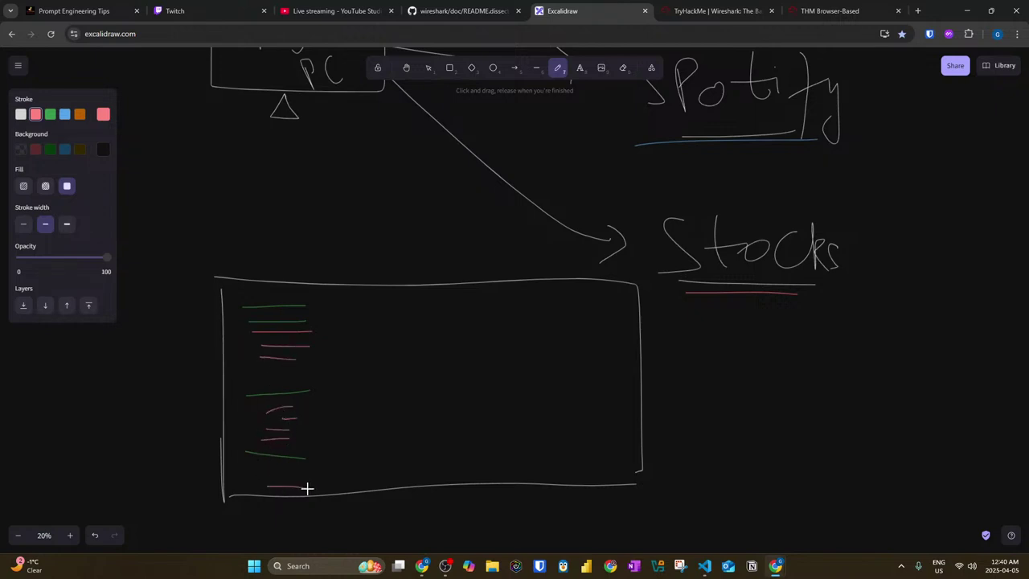
{"action": "left_click", "coordinate": [63, 118]}
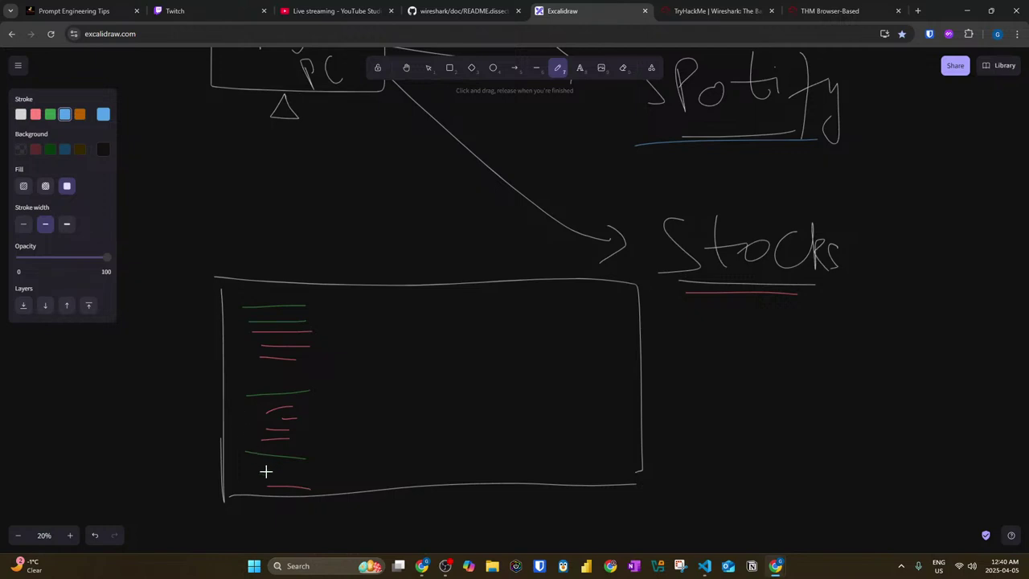
{"action": "mouse_move", "coordinate": [262, 476]}
{"action": "left_mouse_down"}
{"action": "mouse_move", "coordinate": [294, 475]}
{"action": "mouse_move", "coordinate": [291, 433]}
{"action": "left_mouse_up"}
{"action": "mouse_move", "coordinate": [255, 374]}
{"action": "left_mouse_down"}
{"action": "mouse_move", "coordinate": [295, 377]}
{"action": "mouse_move", "coordinate": [291, 368]}
{"action": "mouse_move", "coordinate": [277, 389]}
{"action": "left_mouse_up"}
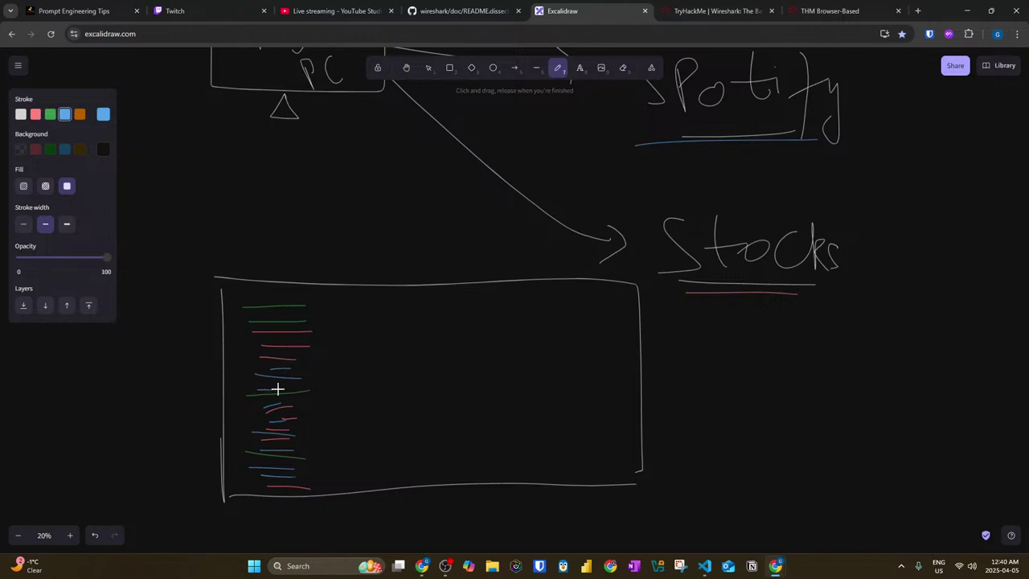
{"action": "mouse_move", "coordinate": [266, 352]}
{"action": "left_mouse_down"}
{"action": "mouse_move", "coordinate": [285, 352]}
{"action": "mouse_move", "coordinate": [264, 338]}
{"action": "left_mouse_up"}
Step: In white, circle the top lines and draw curved arrows ending in an alpha squiggle
{"action": "left_click", "coordinate": [20, 113]}
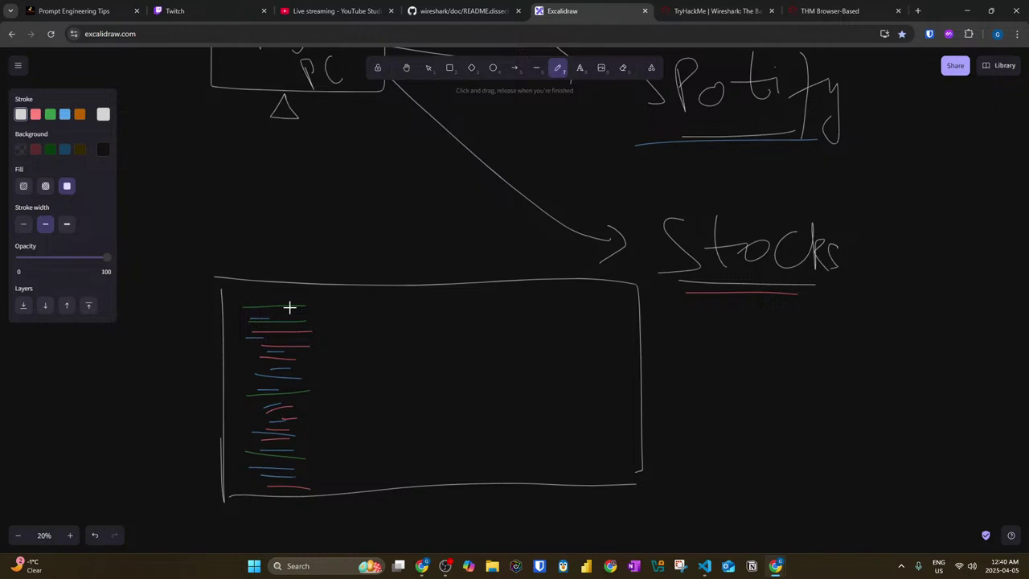
{"action": "mouse_move", "coordinate": [277, 312]}
{"action": "left_mouse_down"}
{"action": "mouse_move", "coordinate": [292, 289]}
{"action": "mouse_move", "coordinate": [260, 305]}
{"action": "mouse_move", "coordinate": [378, 312]}
{"action": "left_mouse_up"}
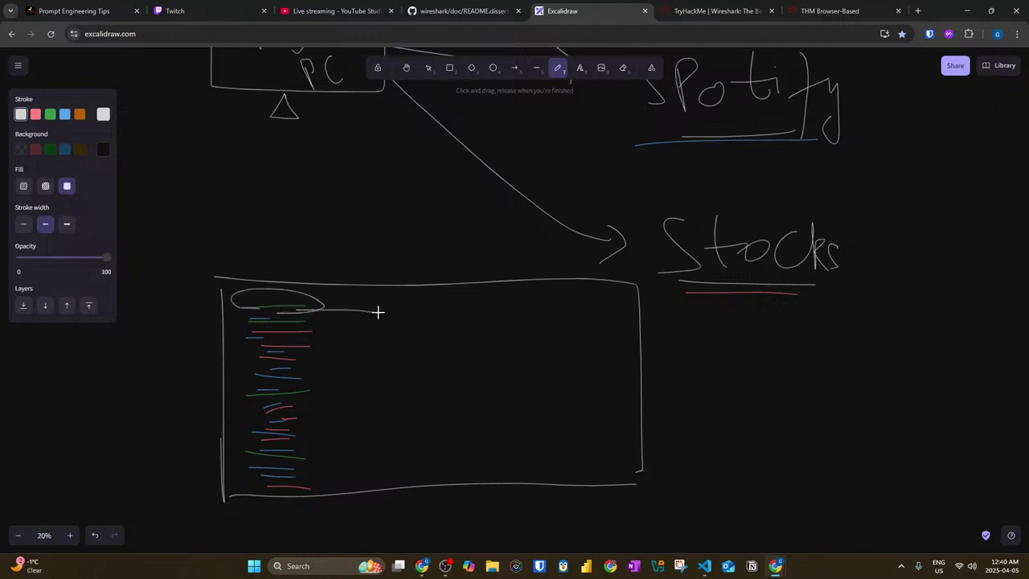
{"action": "left_click_drag", "start_coordinate": [301, 322], "coordinate": [367, 319]}
{"action": "mouse_move", "coordinate": [289, 391]}
{"action": "left_mouse_down"}
{"action": "mouse_move", "coordinate": [366, 336]}
{"action": "mouse_move", "coordinate": [356, 340]}
{"action": "mouse_move", "coordinate": [368, 351]}
{"action": "left_mouse_up"}
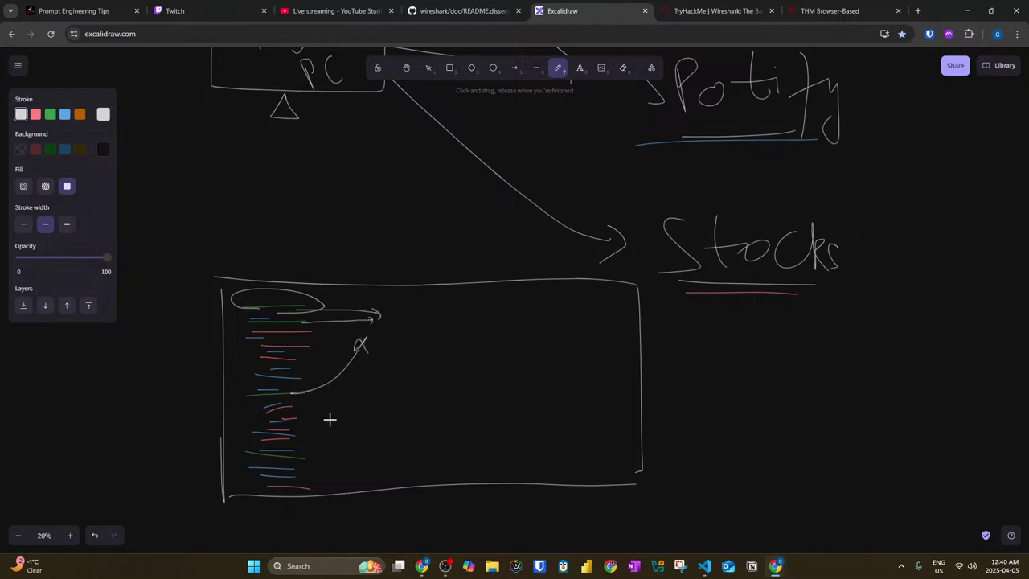
{"action": "mouse_move", "coordinate": [295, 455]}
{"action": "left_mouse_down"}
{"action": "mouse_move", "coordinate": [362, 372]}
{"action": "mouse_move", "coordinate": [370, 399]}
{"action": "left_mouse_up"}
Step: Strike through Spotify and Stocks, and circle Work Server with a freehand ellipse
{"action": "scroll", "coordinate": [768, 302], "scroll_direction": "up", "scroll_amount": 4}
{"action": "mouse_move", "coordinate": [769, 225]}
{"action": "left_mouse_down"}
{"action": "mouse_move", "coordinate": [737, 529]}
{"action": "mouse_move", "coordinate": [716, 471]}
{"action": "left_mouse_up"}
{"action": "left_click_drag", "start_coordinate": [651, 210], "coordinate": [857, 500]}
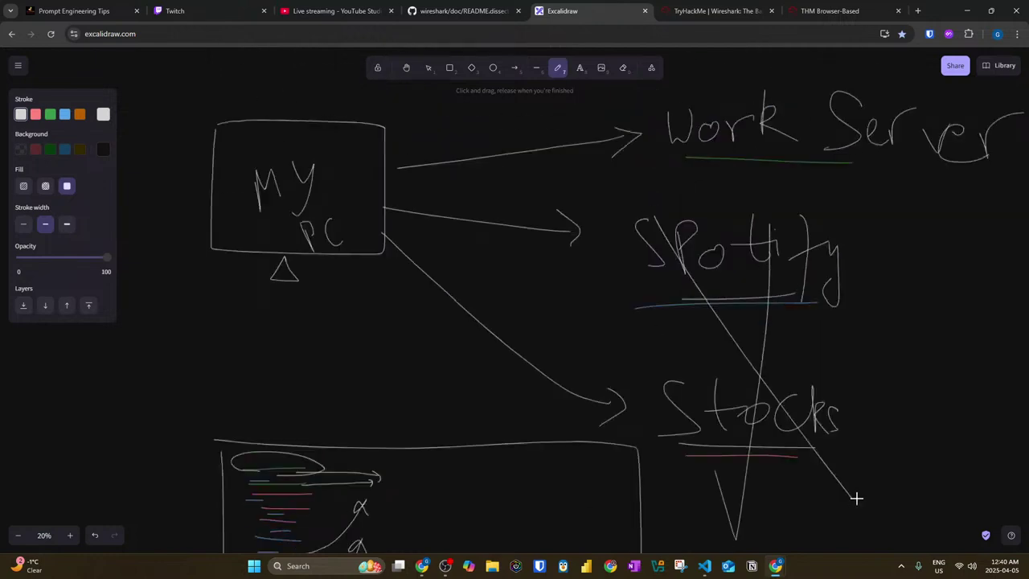
{"action": "left_click_drag", "start_coordinate": [675, 165], "coordinate": [837, 190]}
{"action": "mouse_move", "coordinate": [1024, 167]}
{"action": "left_mouse_down"}
{"action": "mouse_move", "coordinate": [763, 159]}
{"action": "mouse_move", "coordinate": [748, 144]}
{"action": "left_mouse_up"}
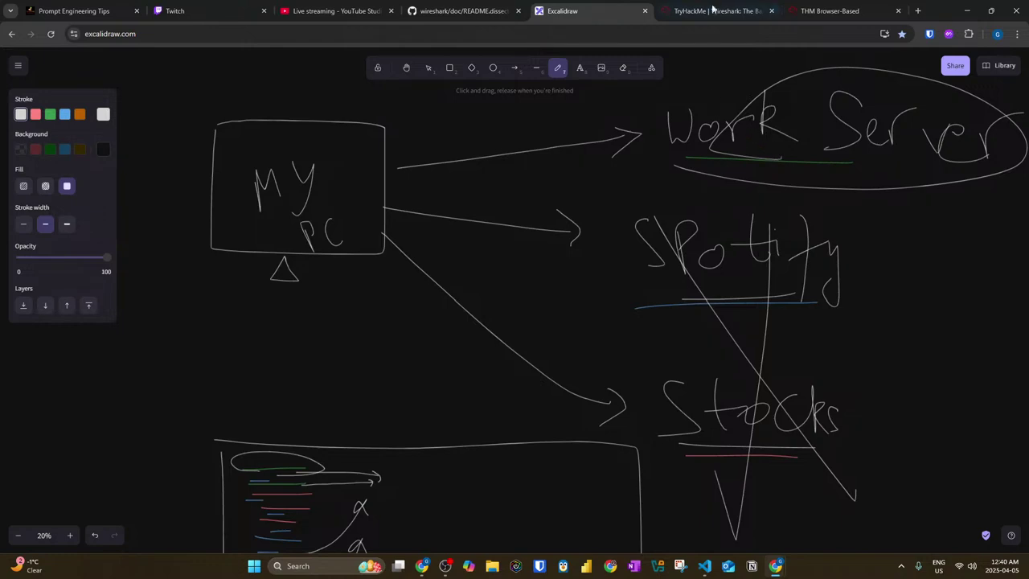
Step: Highlight the phrases on finding the next packet and viewing specific packets, then switch to the VM
{"action": "left_click", "coordinate": [715, 13]}
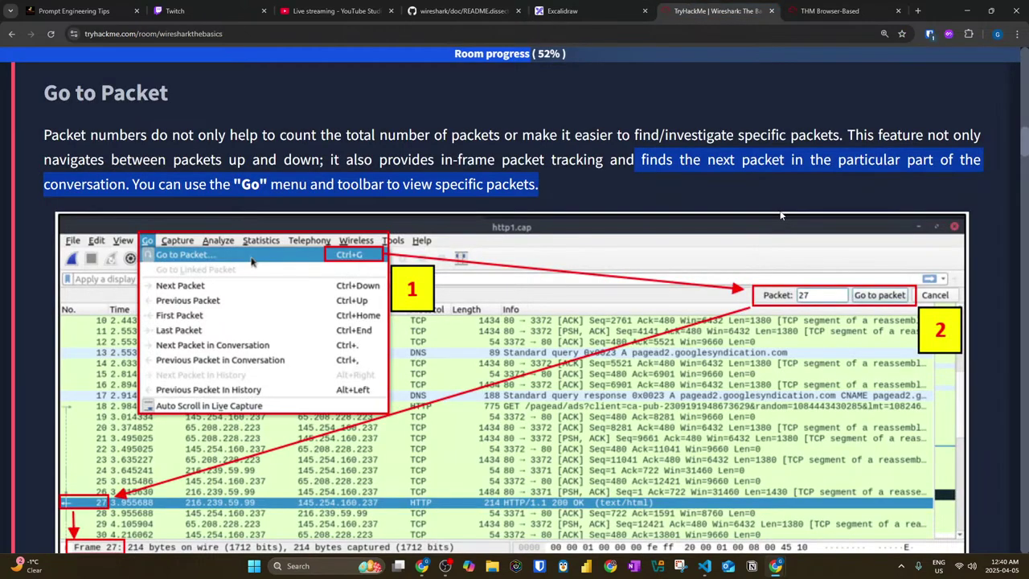
{"action": "left_click", "coordinate": [729, 185]}
{"action": "left_click_drag", "start_coordinate": [680, 159], "coordinate": [979, 161]}
{"action": "left_click_drag", "start_coordinate": [133, 185], "coordinate": [544, 191]}
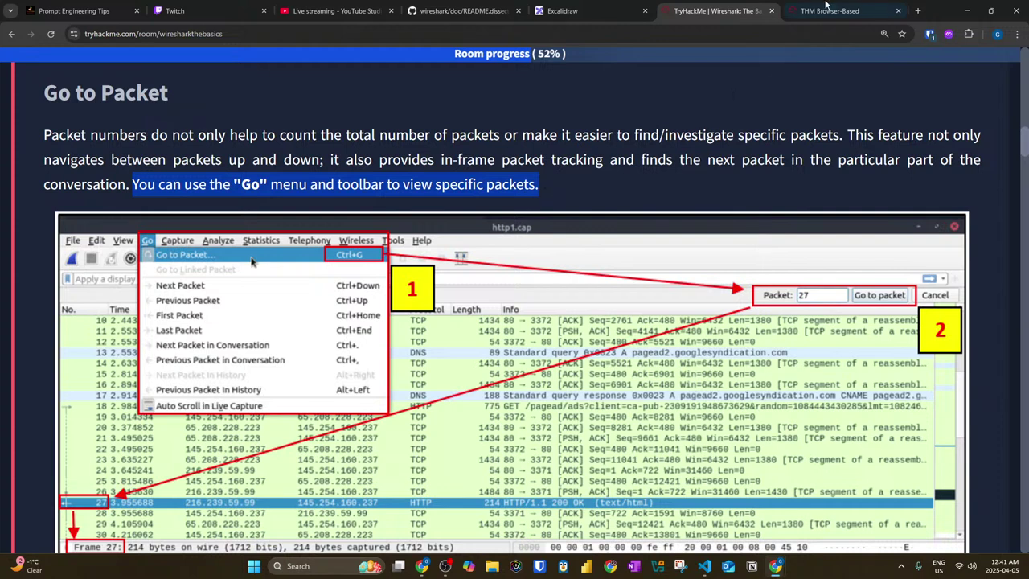
{"action": "left_click", "coordinate": [821, 10]}
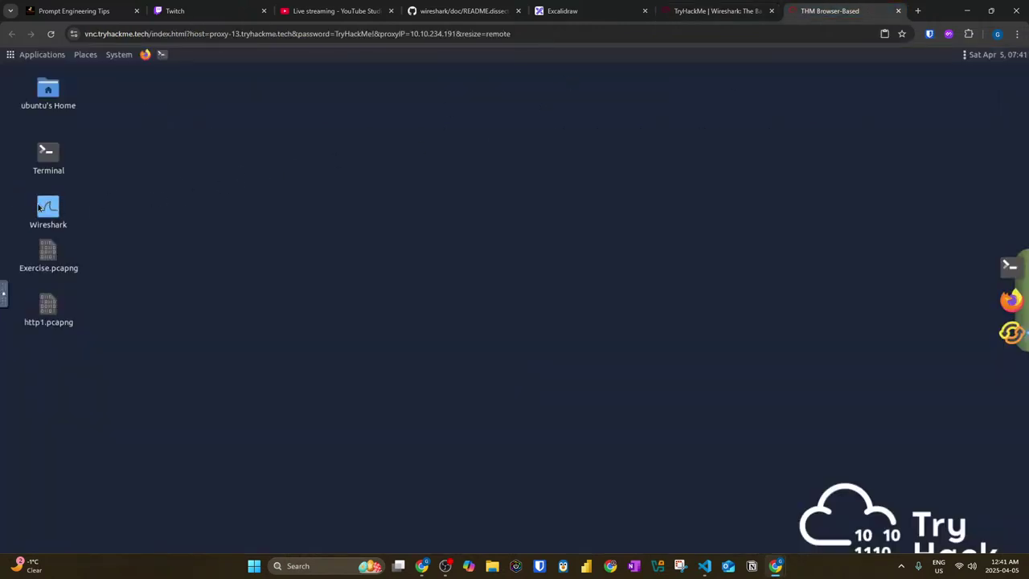
Step: Start Wireshark from the desktop icon, maximize its window, and open http1.pcapng from recent files
{"action": "double_click", "coordinate": [40, 208]}
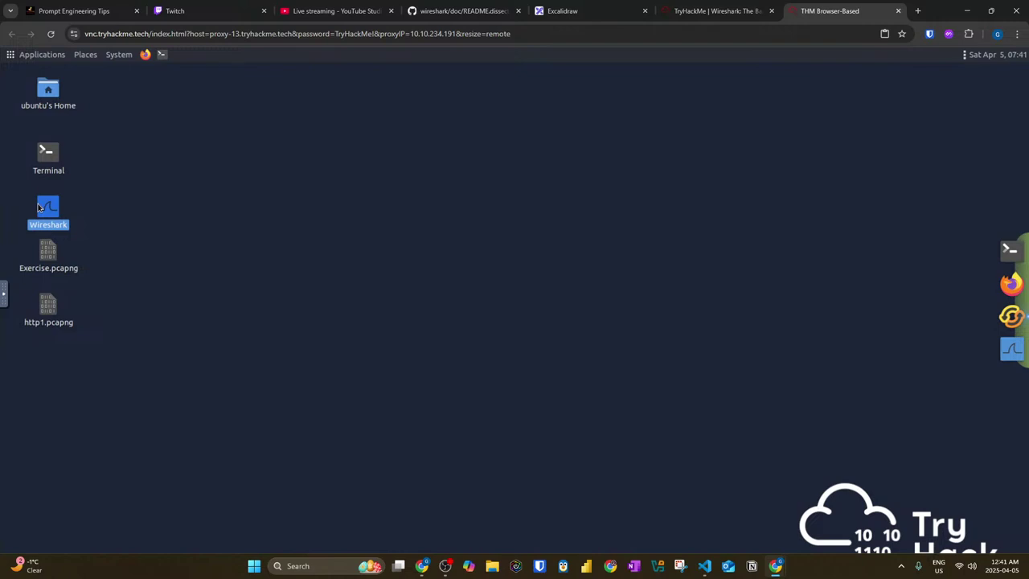
{"action": "left_click", "coordinate": [691, 11]}
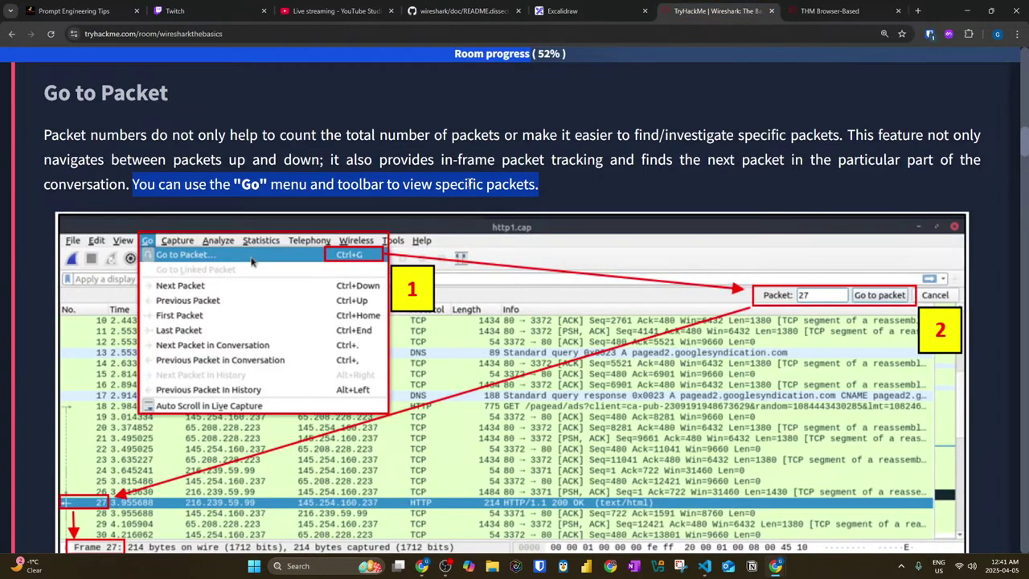
{"action": "left_click", "coordinate": [796, 10]}
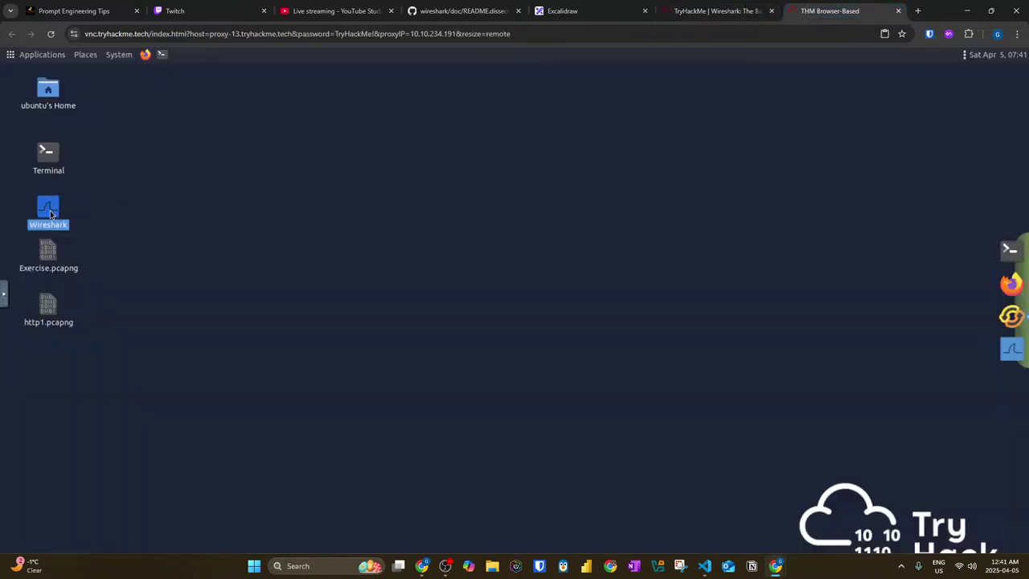
{"action": "left_click", "coordinate": [713, 13]}
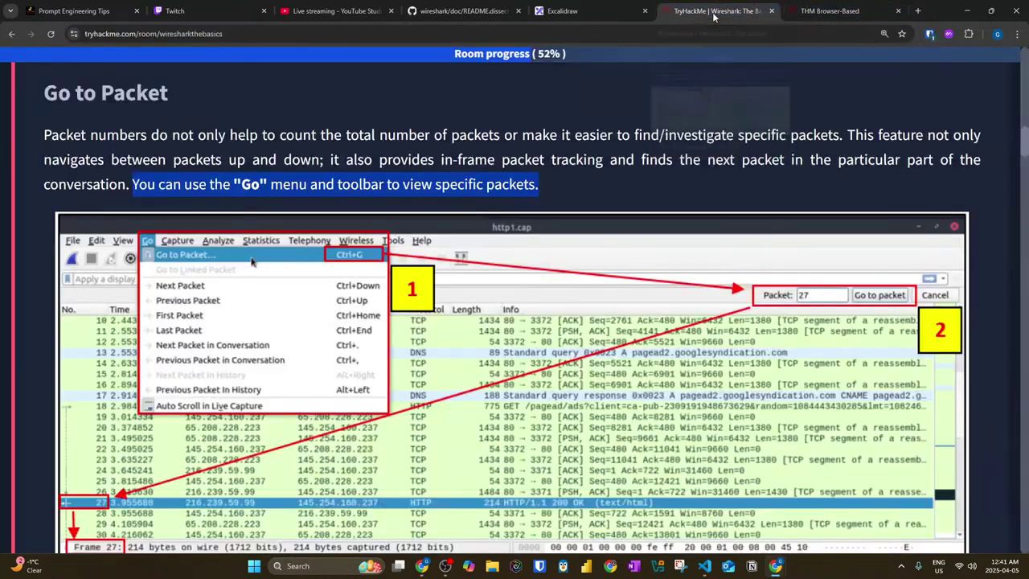
{"action": "scroll", "coordinate": [245, 229], "scroll_direction": "down", "scroll_amount": 3}
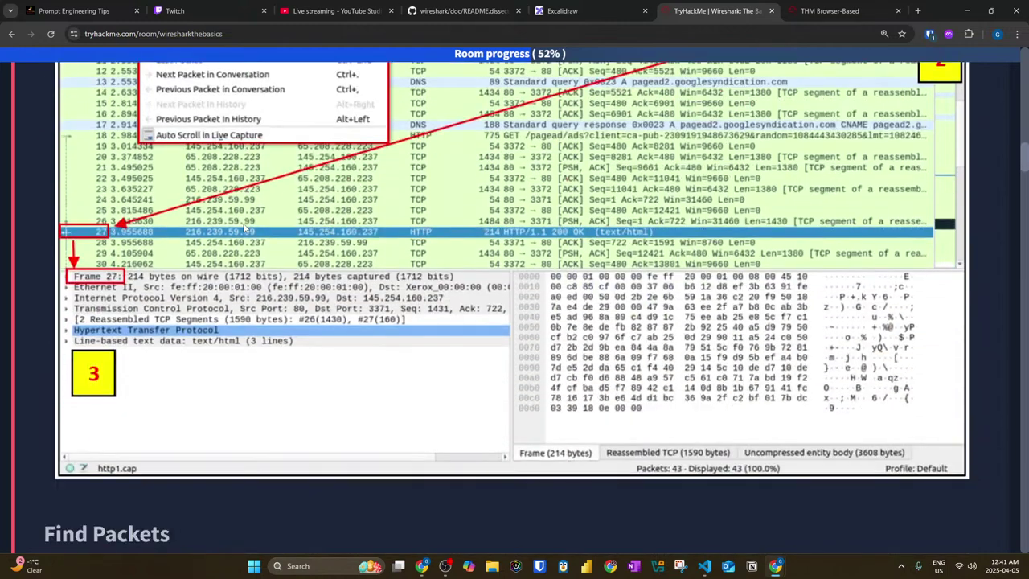
{"action": "left_click", "coordinate": [830, 10]}
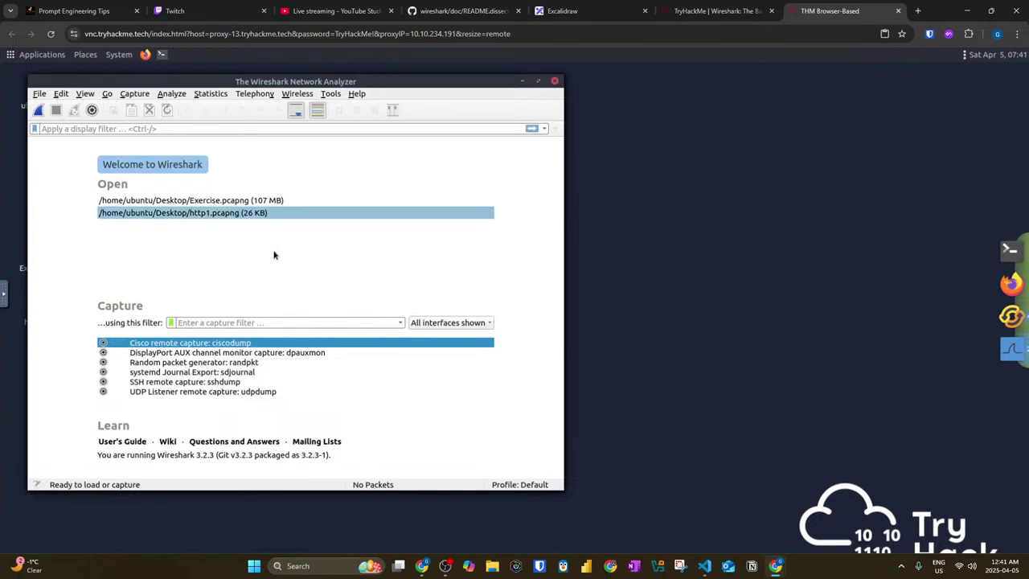
{"action": "left_click", "coordinate": [539, 81]}
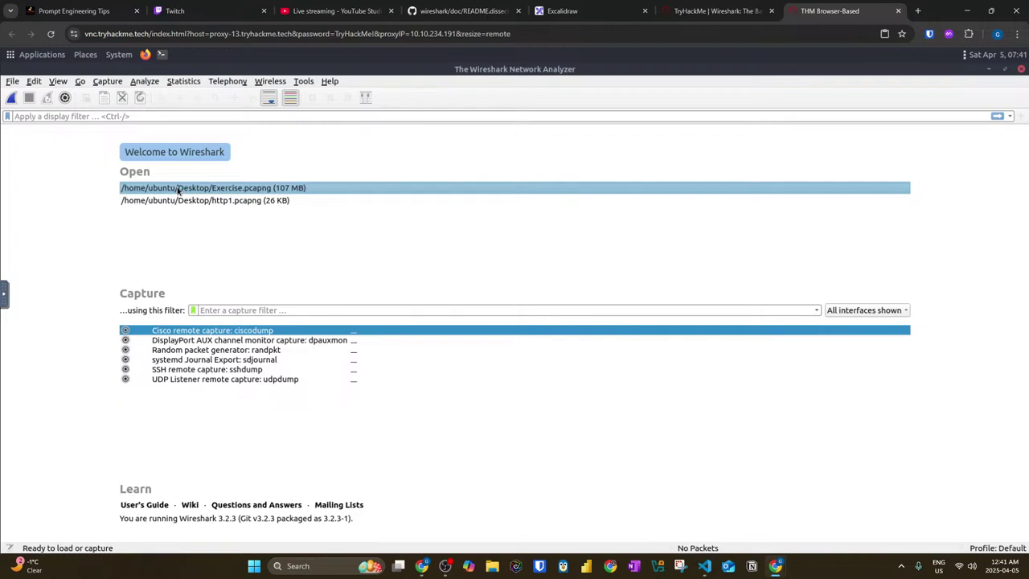
{"action": "double_click", "coordinate": [177, 202]}
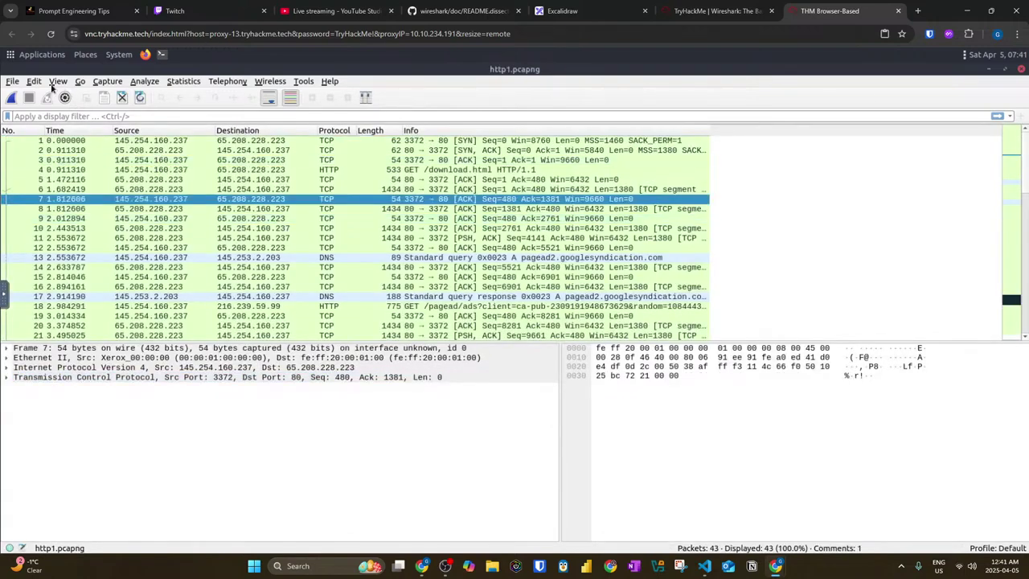
Step: Set the main window font to Liberation Mono 16 under Preferences > Font and Colors
{"action": "left_click", "coordinate": [718, 10]}
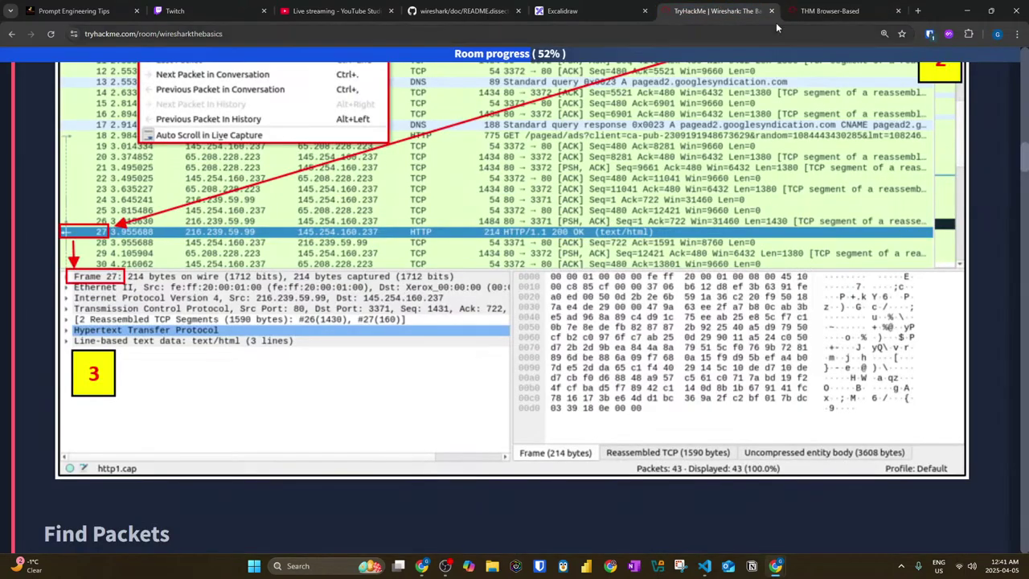
{"action": "key", "text": "ctrl+Tab"}
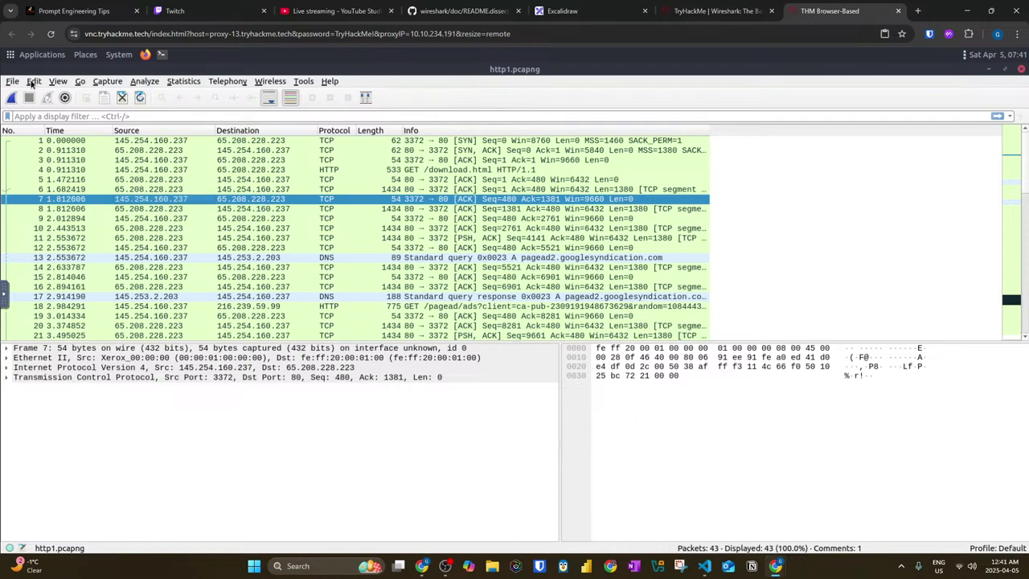
{"action": "left_click", "coordinate": [33, 82]}
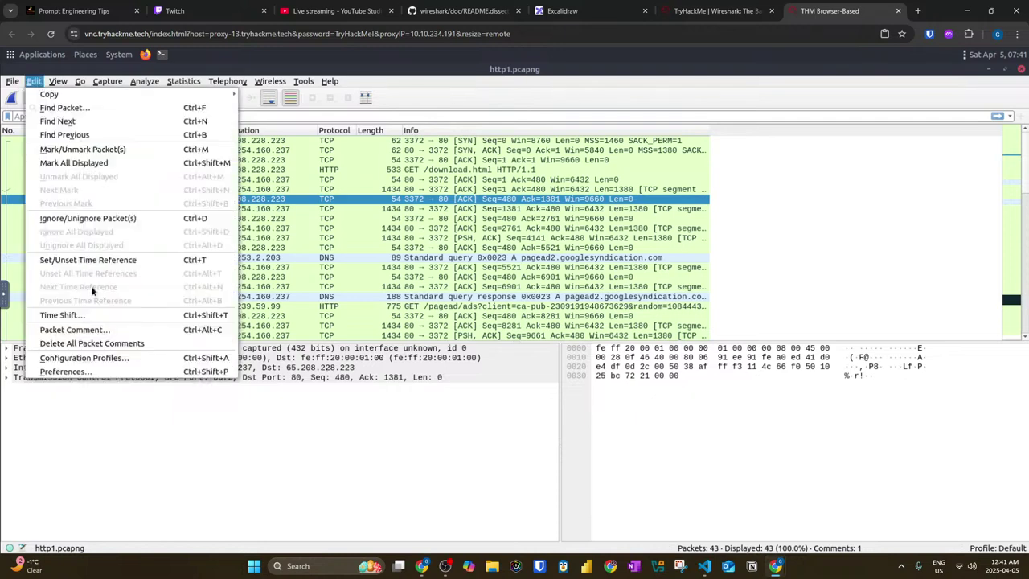
{"action": "left_click", "coordinate": [90, 373]}
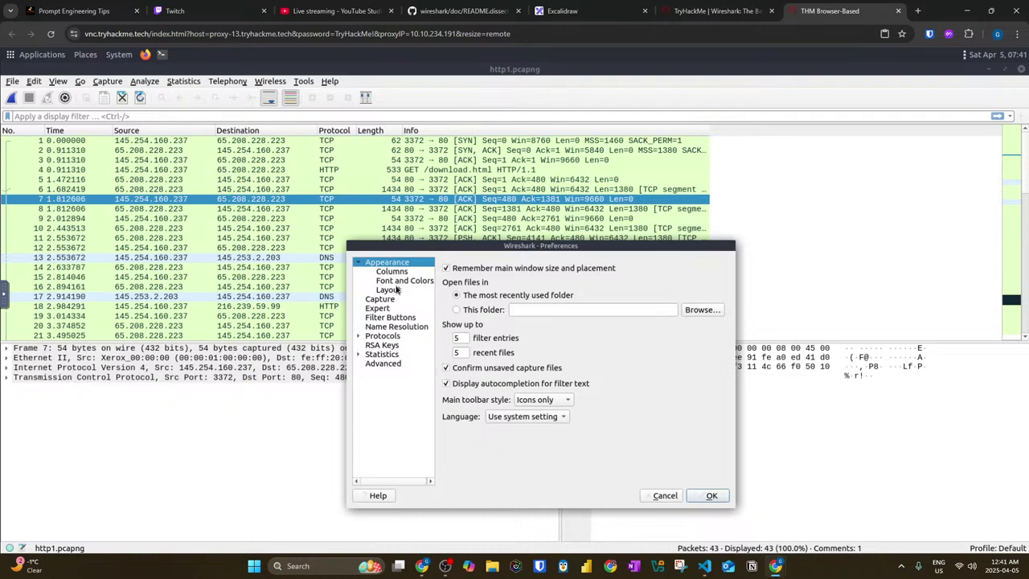
{"action": "left_click", "coordinate": [396, 290]}
{"action": "left_click", "coordinate": [402, 280]}
{"action": "left_click", "coordinate": [557, 270]}
{"action": "left_click", "coordinate": [651, 481]}
{"action": "left_click", "coordinate": [651, 481]}
{"action": "left_click", "coordinate": [651, 481]}
{"action": "left_click", "coordinate": [650, 483]}
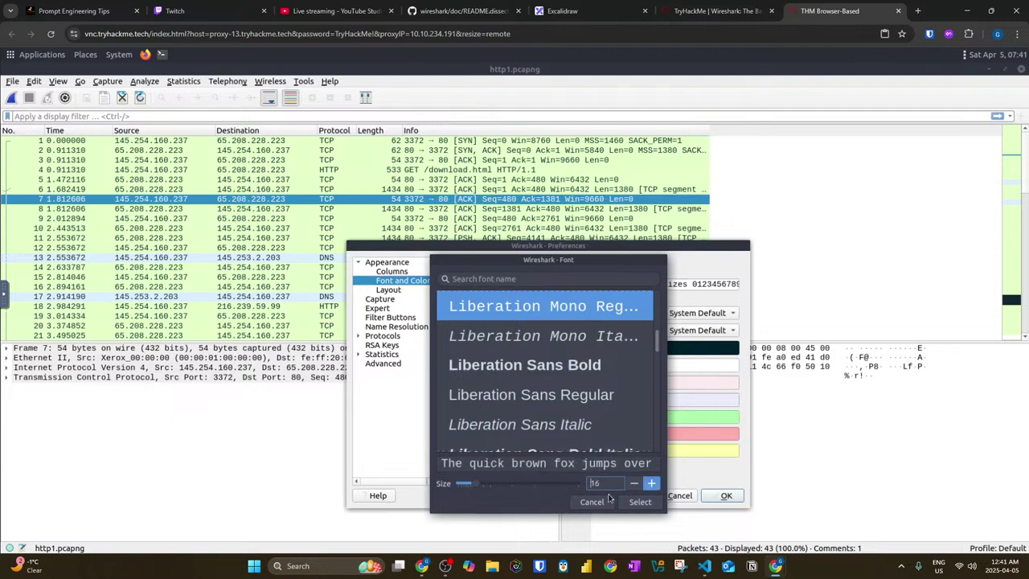
{"action": "left_click", "coordinate": [637, 501]}
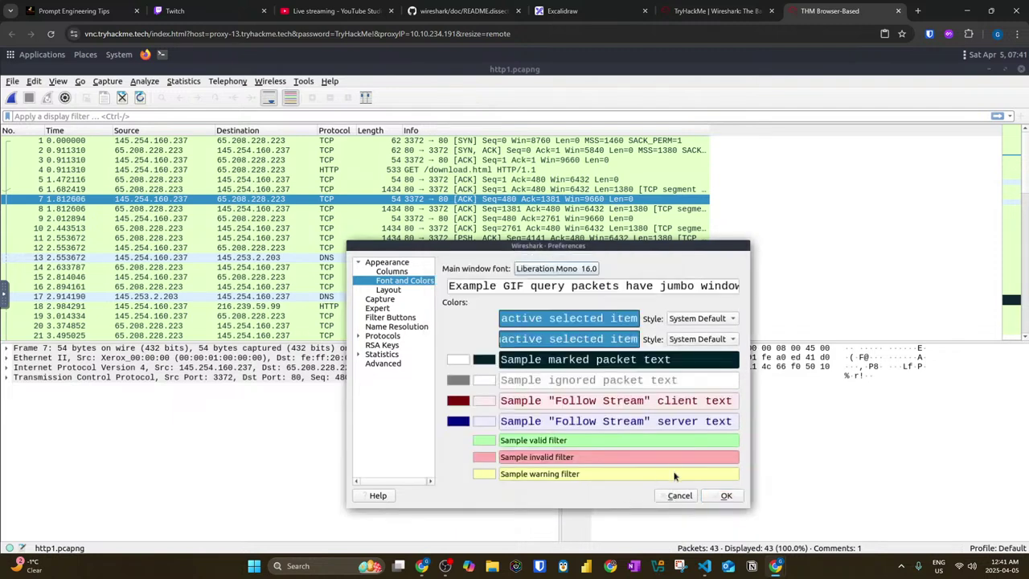
{"action": "left_click", "coordinate": [716, 499]}
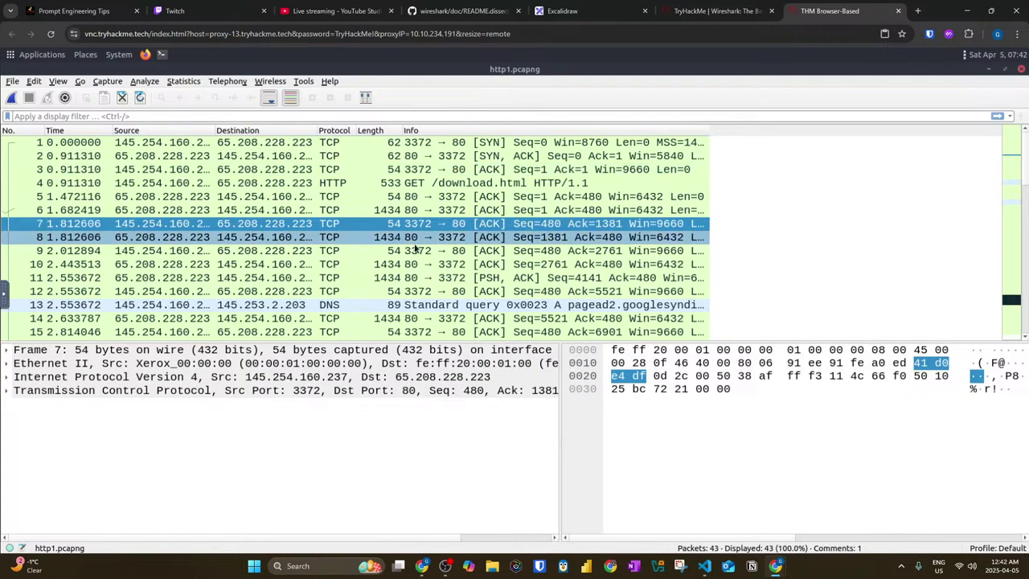
Step: Select packet 4, the HTTP GET /download.html request, and step to frame 5 with Next Packet
{"action": "left_click", "coordinate": [80, 83]}
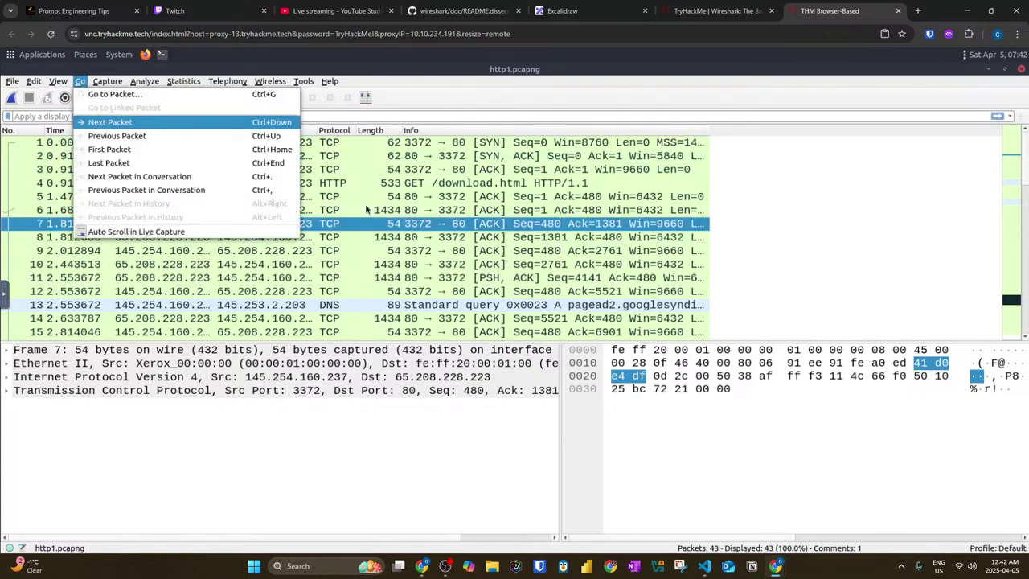
{"action": "left_click", "coordinate": [137, 232]}
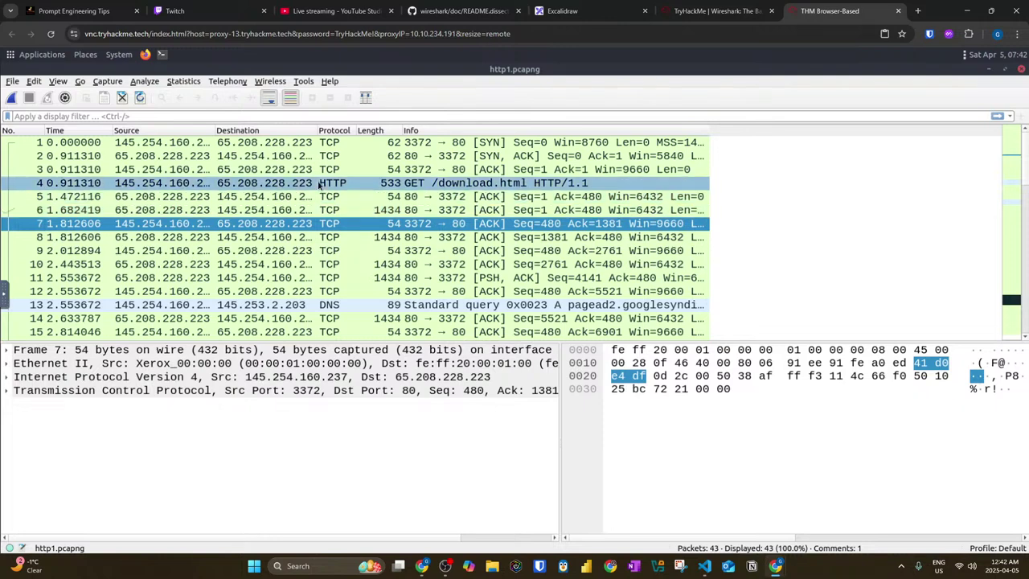
{"action": "left_click", "coordinate": [458, 183]}
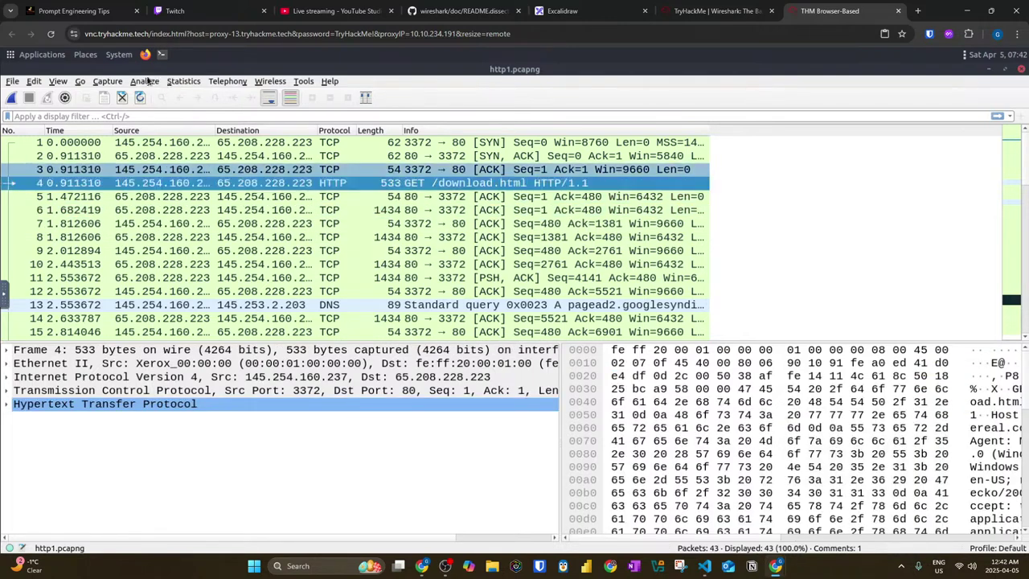
{"action": "left_click", "coordinate": [81, 84]}
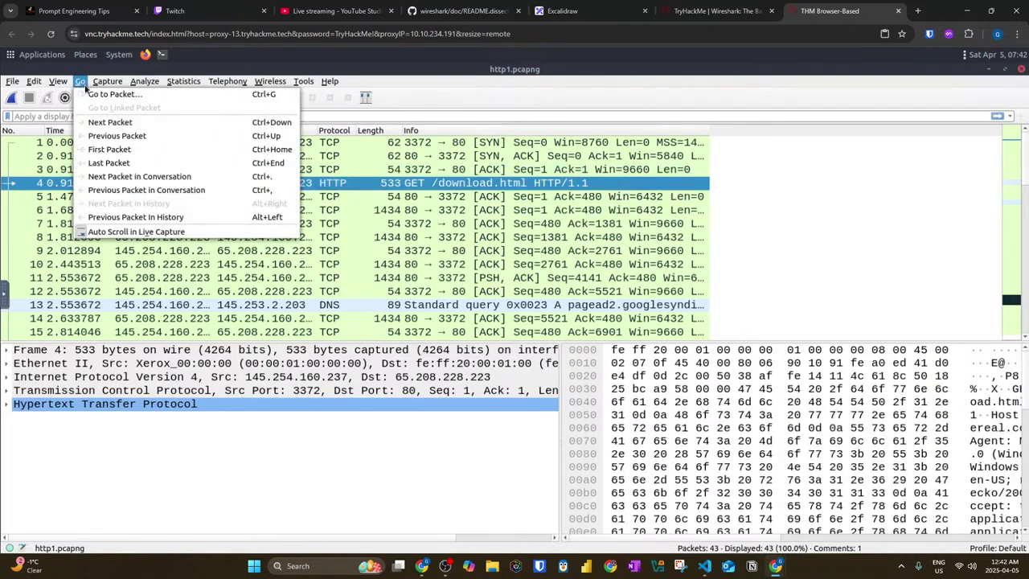
{"action": "left_click", "coordinate": [110, 122]}
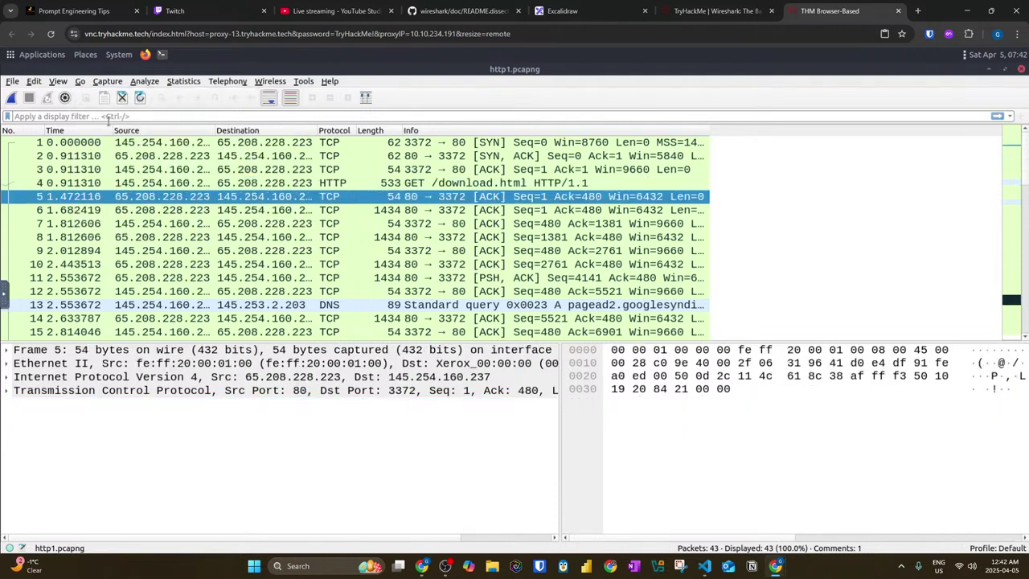
Step: Check the GitHub README and the TryHackMe Go to Packet notes, then return to Wireshark
{"action": "left_click", "coordinate": [458, 11]}
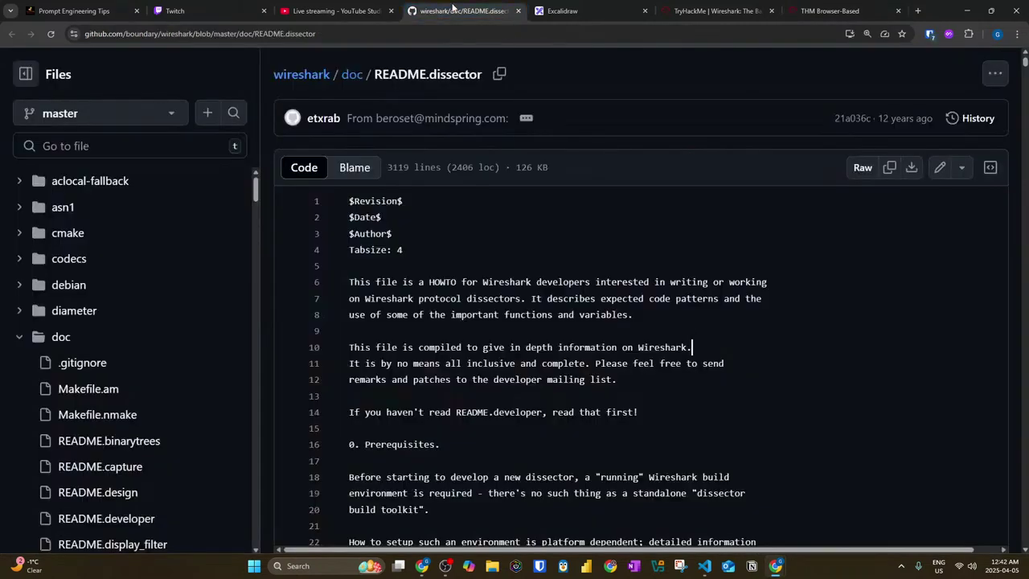
{"action": "left_click", "coordinate": [716, 10]}
{"action": "scroll", "coordinate": [762, 242], "scroll_direction": "up", "scroll_amount": 3}
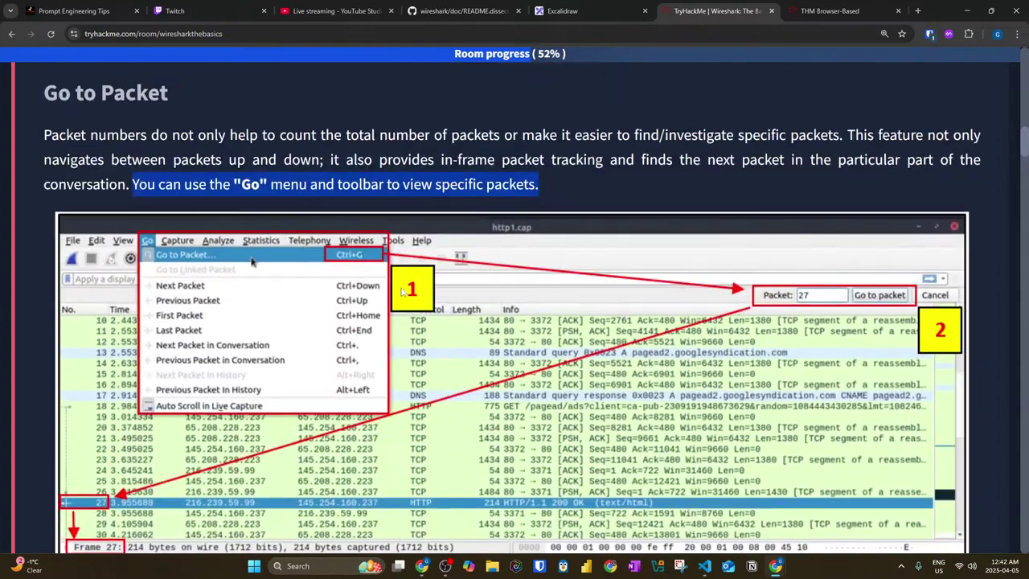
{"action": "scroll", "coordinate": [314, 309], "scroll_direction": "down", "scroll_amount": 2}
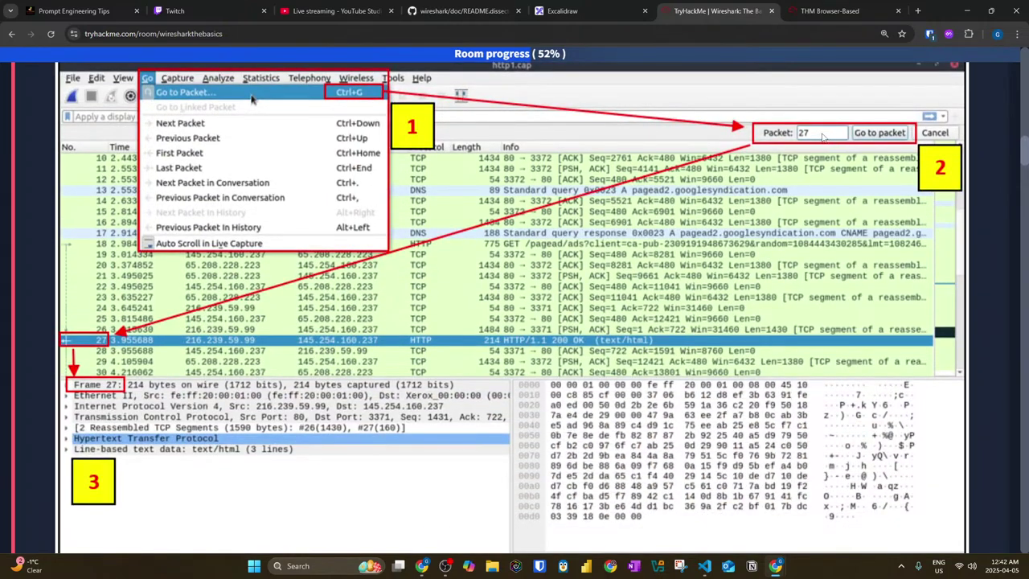
{"action": "scroll", "coordinate": [828, 138], "scroll_direction": "down", "scroll_amount": 3}
{"action": "scroll", "coordinate": [198, 141], "scroll_direction": "down", "scroll_amount": 3}
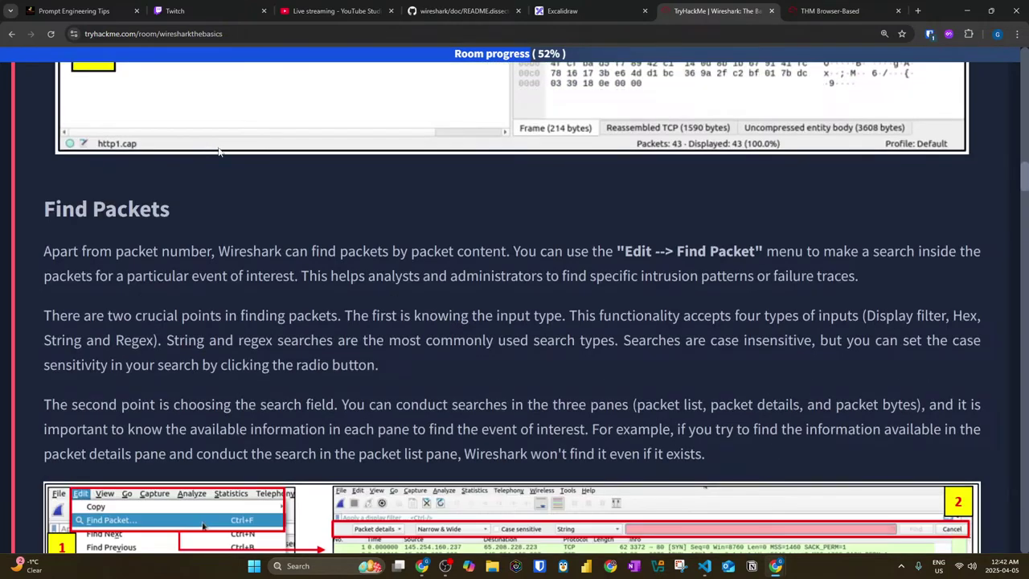
{"action": "left_click", "coordinate": [830, 10]}
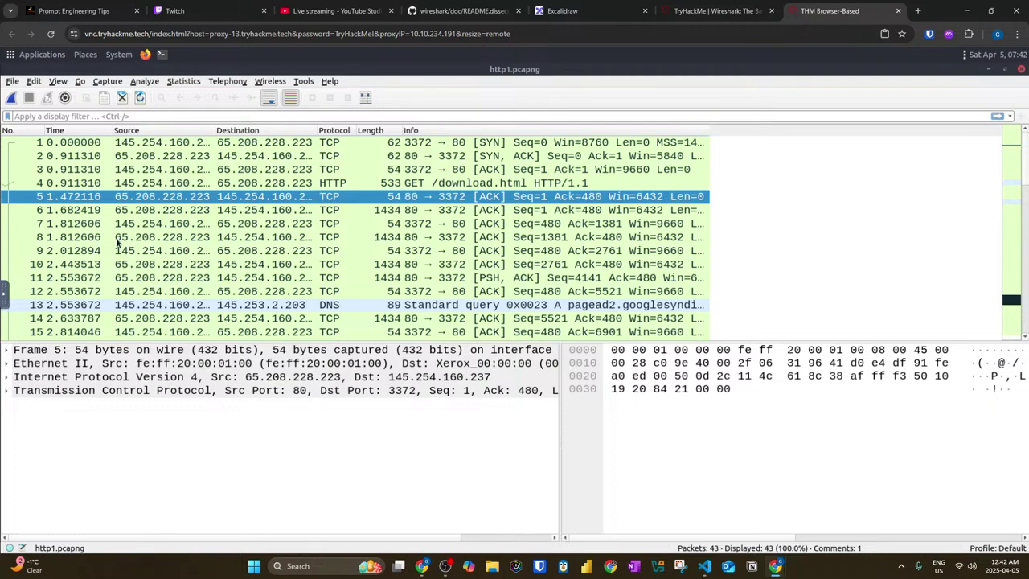
Step: Select packet 27, the HTTP 200 OK response, and move to the next packet
{"action": "scroll", "coordinate": [71, 260], "scroll_direction": "down", "scroll_amount": 3}
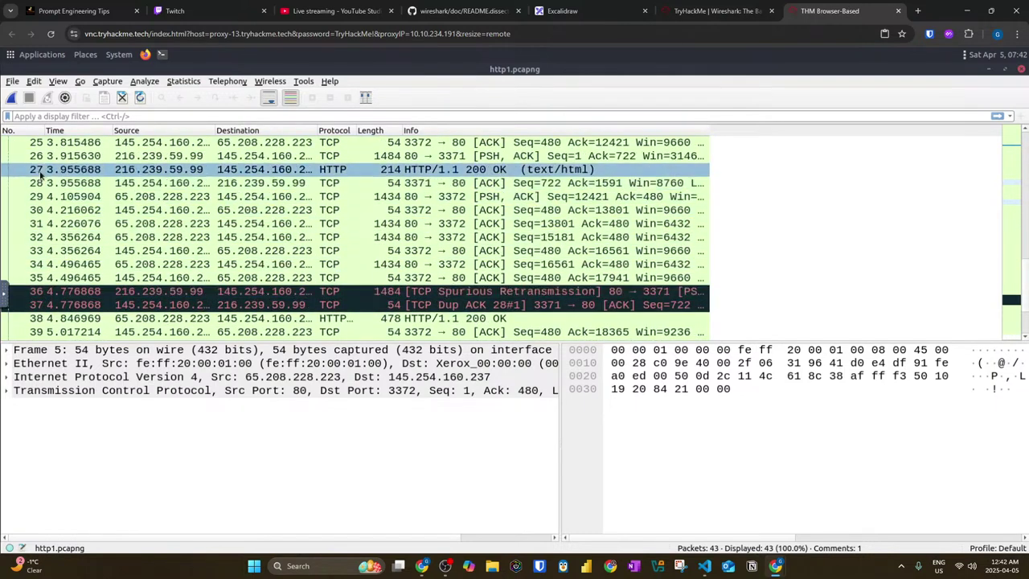
{"action": "left_click", "coordinate": [90, 169]}
{"action": "left_click", "coordinate": [80, 81]}
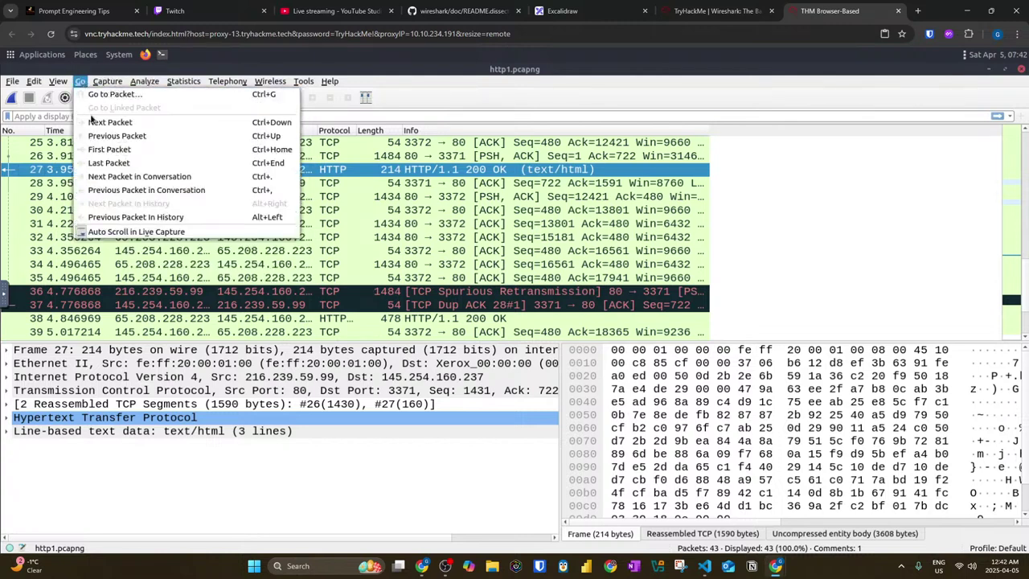
{"action": "left_click", "coordinate": [92, 123]}
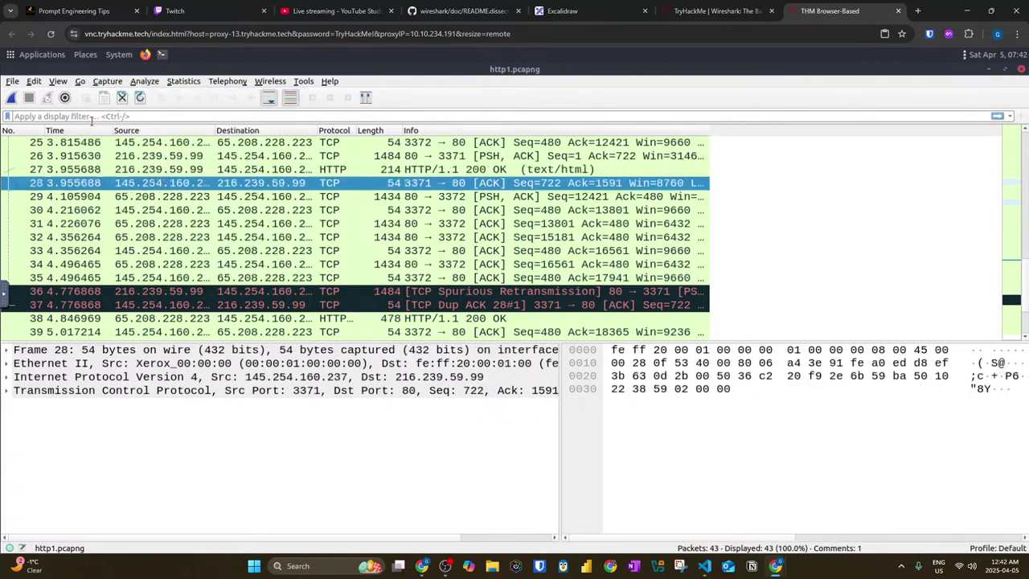
Step: From packet 27, use Next Packet in Conversation to jump ahead to packet 36
{"action": "left_click", "coordinate": [80, 81]}
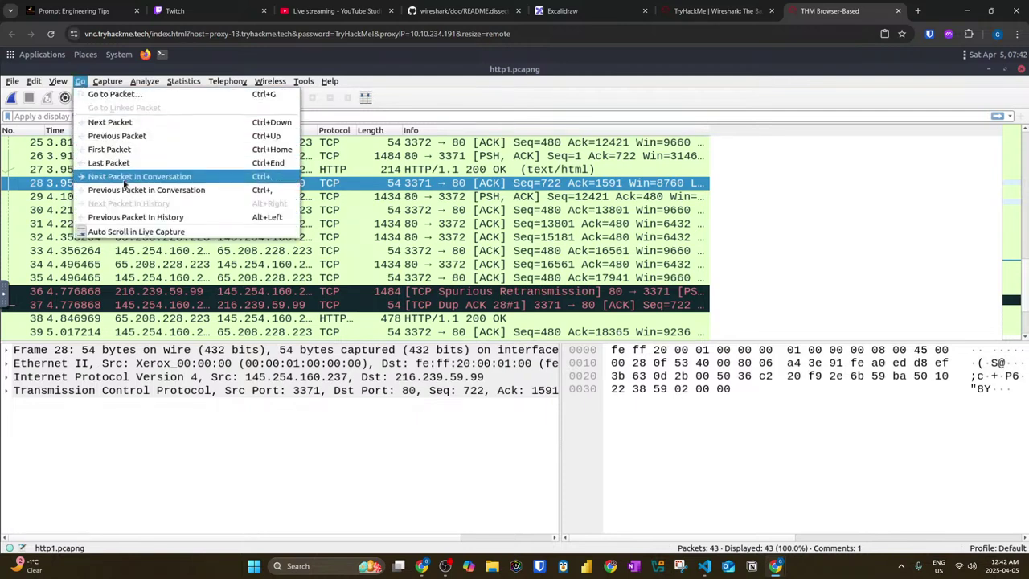
{"action": "left_click", "coordinate": [40, 174]}
{"action": "left_click", "coordinate": [41, 172]}
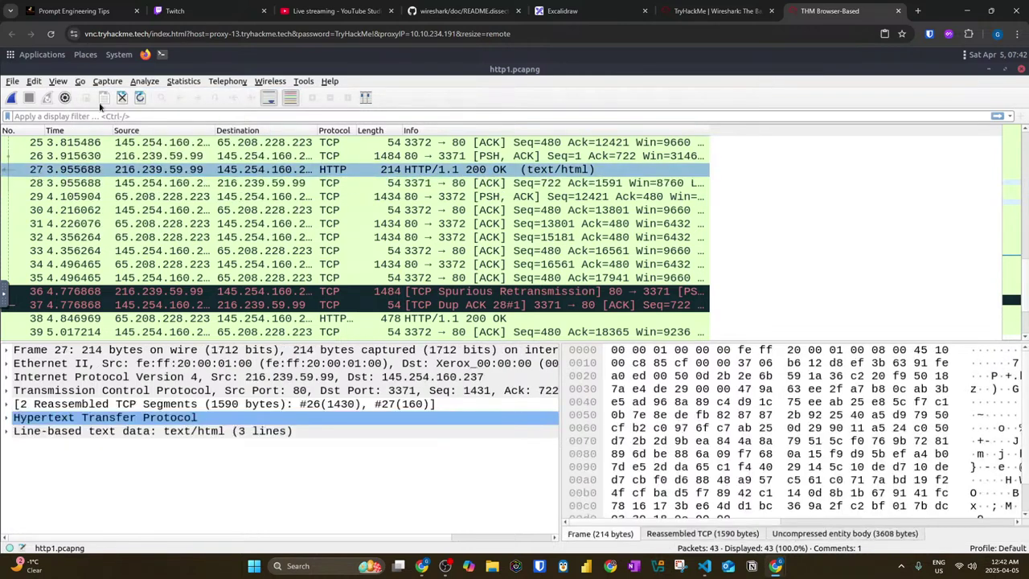
{"action": "left_click", "coordinate": [80, 81]}
{"action": "left_click", "coordinate": [80, 81]}
{"action": "left_click", "coordinate": [107, 81]}
{"action": "mouse_move", "coordinate": [80, 84]}
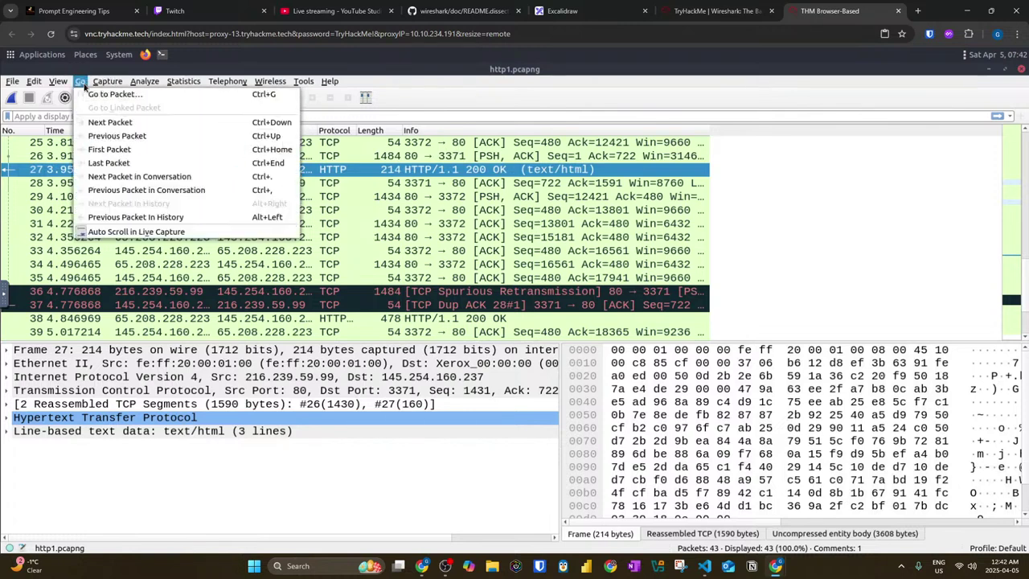
{"action": "left_click", "coordinate": [103, 177]}
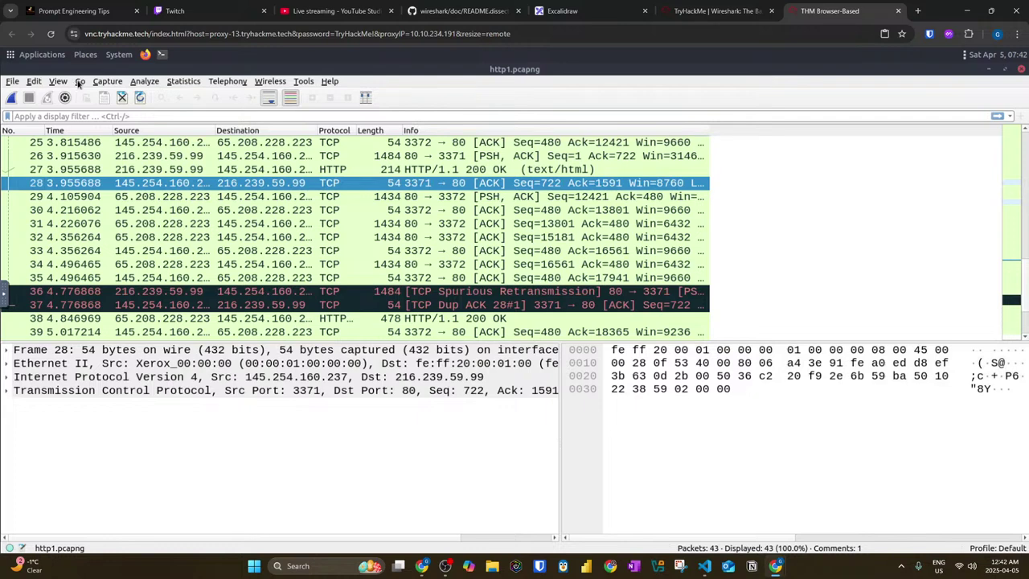
{"action": "left_click", "coordinate": [80, 81]}
{"action": "left_click", "coordinate": [118, 176]}
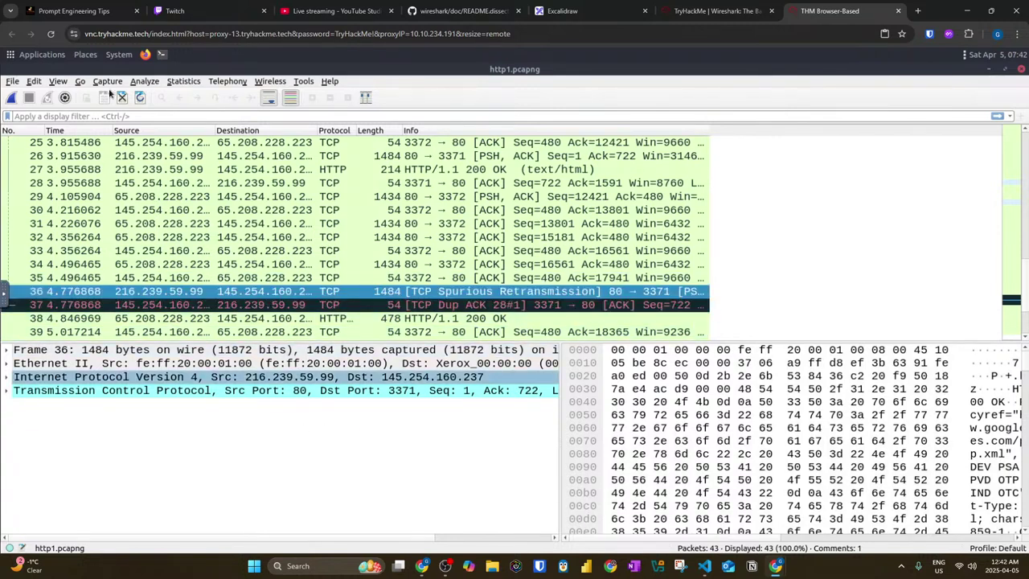
{"action": "left_click", "coordinate": [81, 83]}
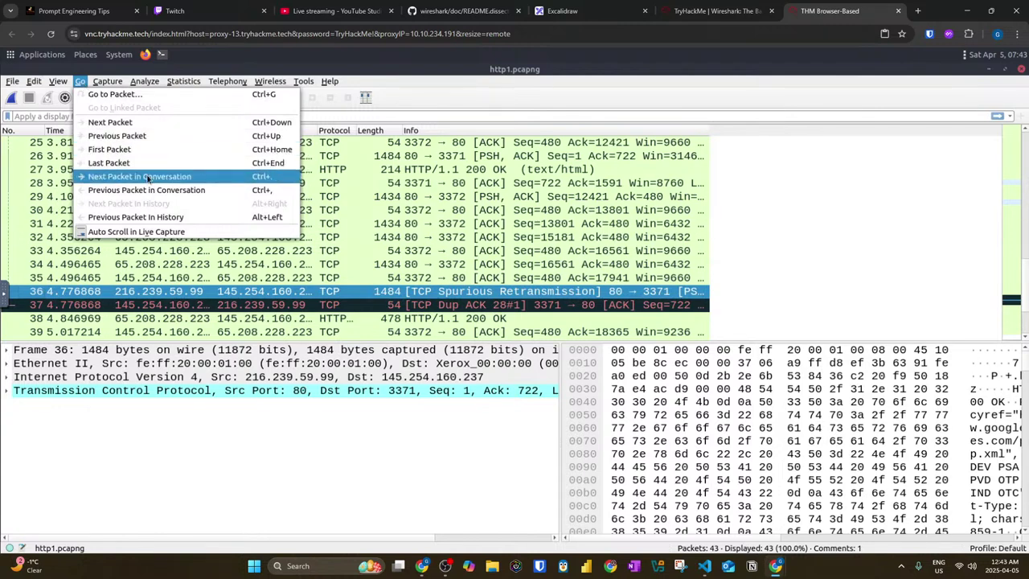
Step: Select packet 4, the GET /download.html request, and step through its conversation packet by packet
{"action": "key", "text": "Escape"}
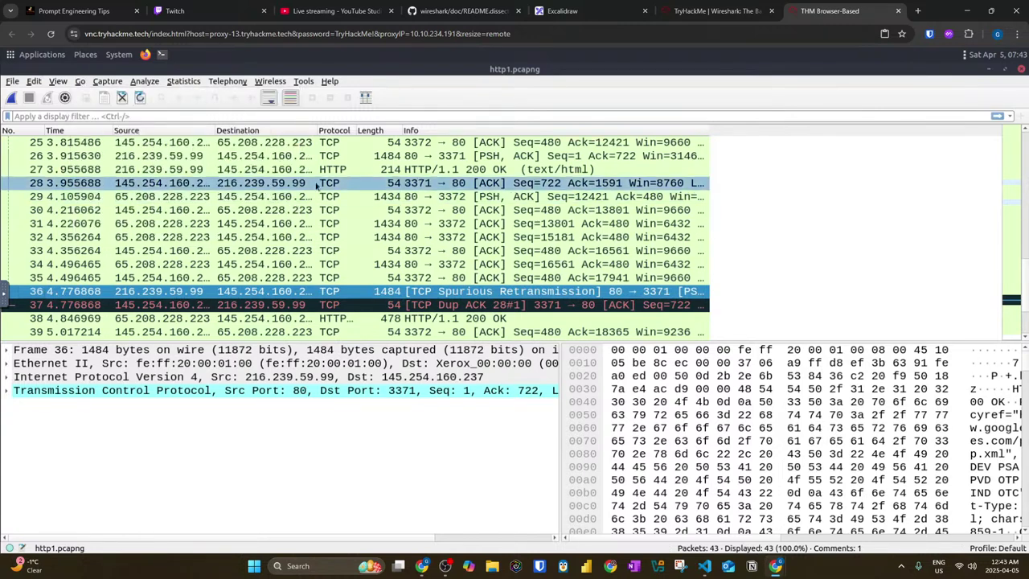
{"action": "scroll", "coordinate": [351, 192], "scroll_direction": "up", "scroll_amount": 8}
{"action": "left_click", "coordinate": [332, 184]}
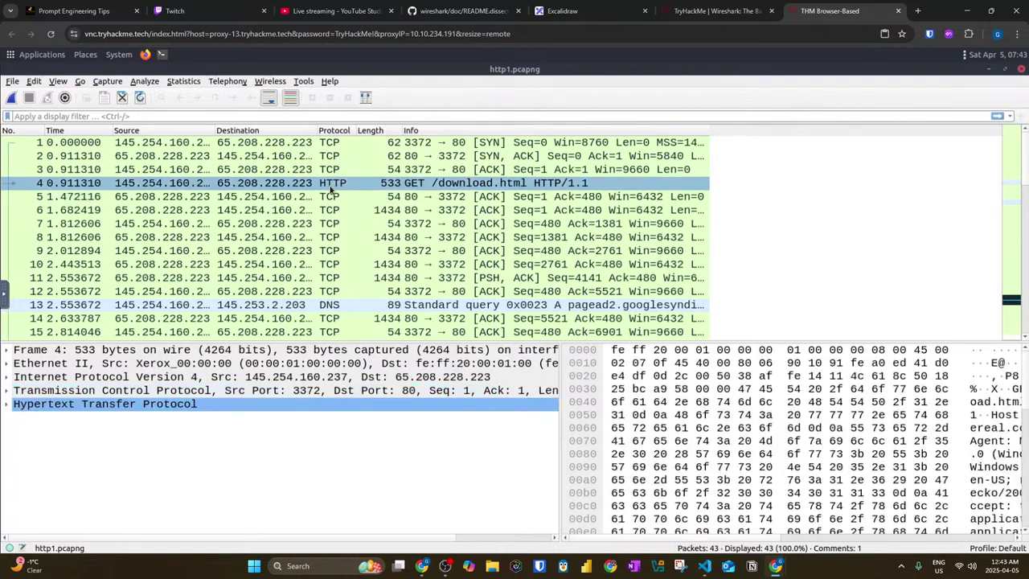
{"action": "key", "text": "Down"}
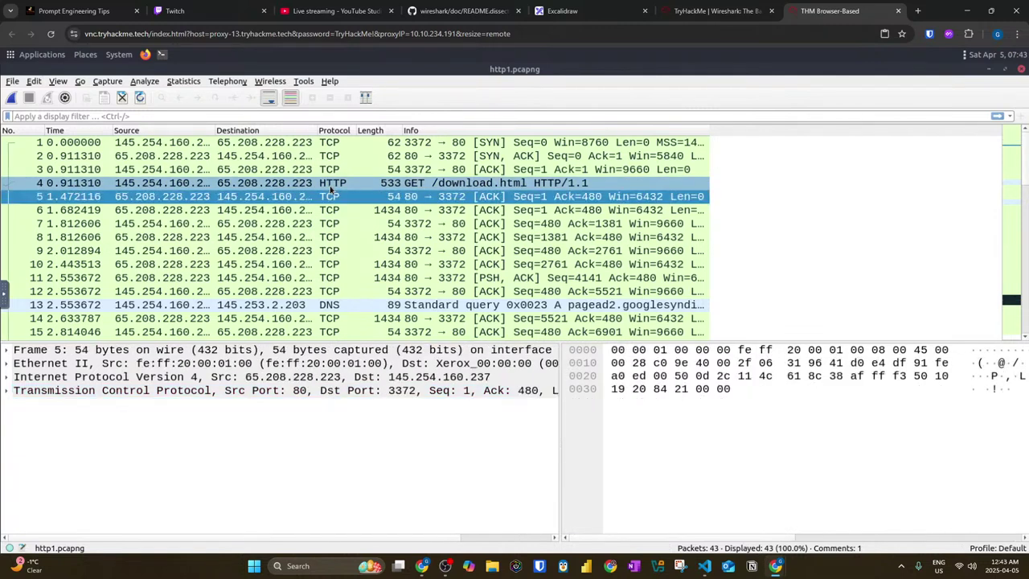
{"action": "key", "text": "Down"}
{"action": "key", "text": "Down"}
{"action": "key", "text": "Down"}
{"action": "key", "text": "Down"}
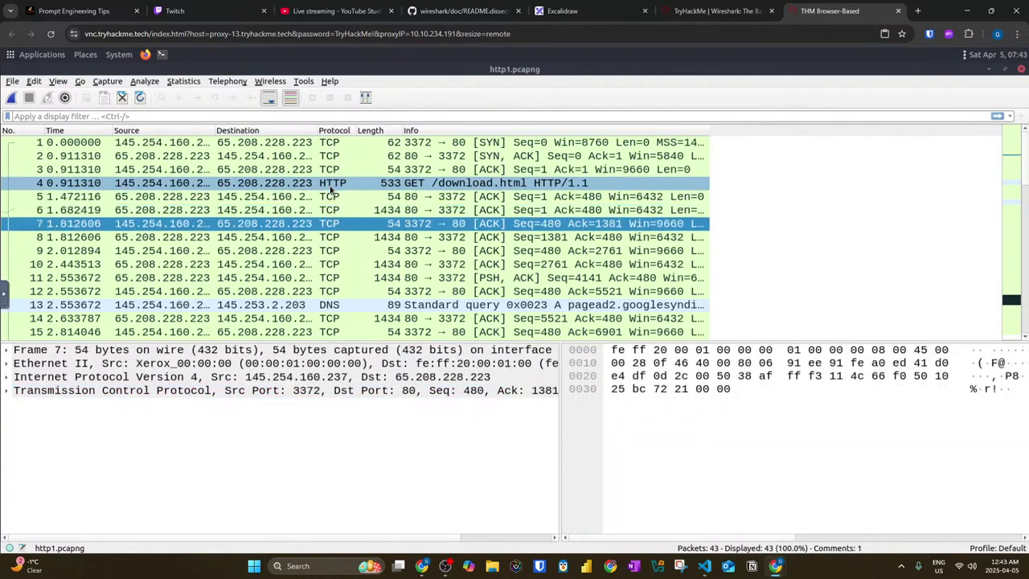
{"action": "key", "text": "Down"}
{"action": "key", "text": "Down"}
{"action": "key", "text": "Down"}
{"action": "key", "text": "Down"}
{"action": "key", "text": "Down"}
{"action": "key", "text": "Down"}
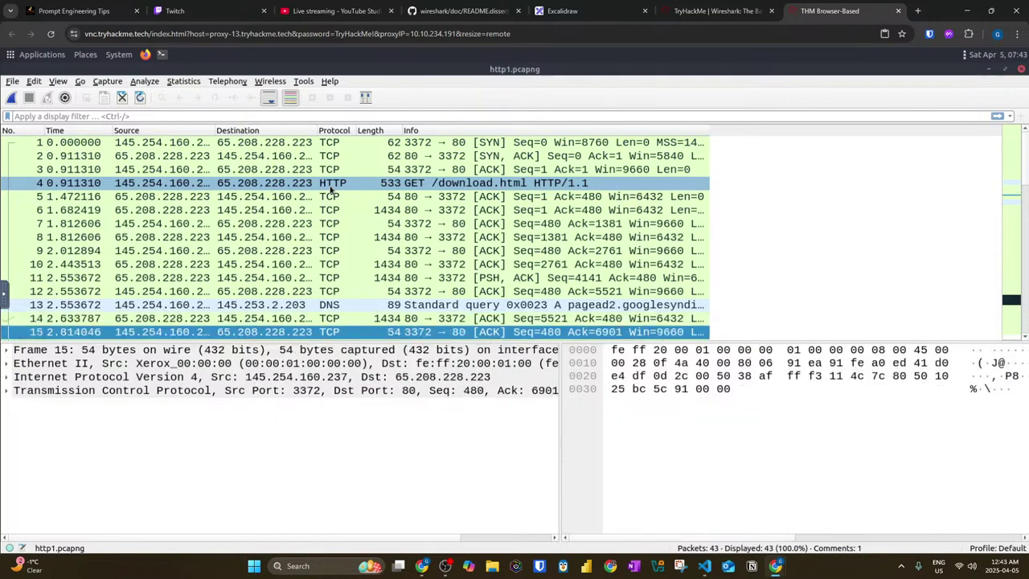
{"action": "key", "text": "Down"}
{"action": "key", "text": "Down"}
{"action": "key", "text": "Down"}
{"action": "key", "text": "Down"}
{"action": "key", "text": "Down"}
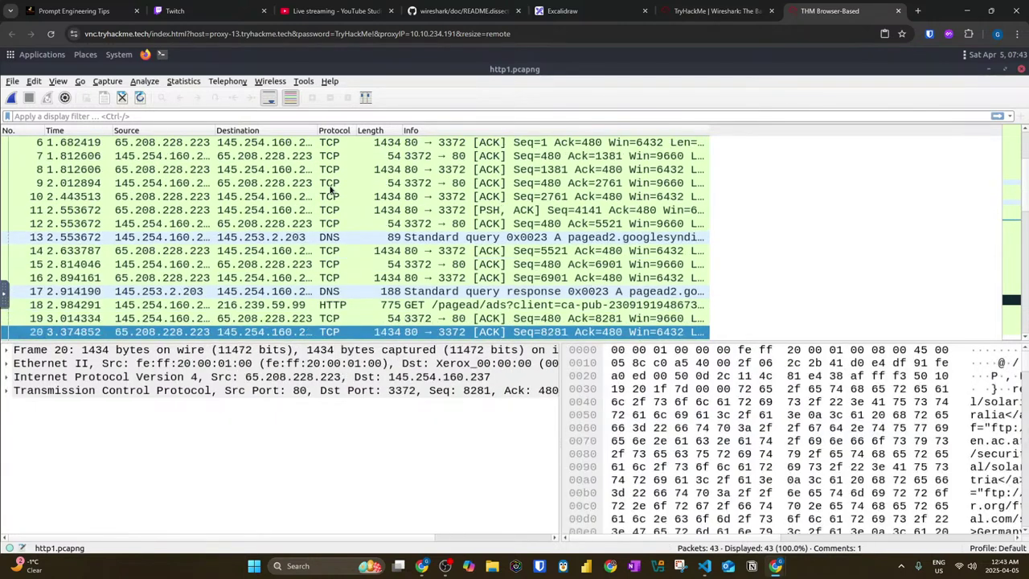
{"action": "key", "text": "Down"}
{"action": "key", "text": "Down"}
{"action": "key", "text": "Down"}
{"action": "key", "text": "Down"}
{"action": "key", "text": "Down"}
{"action": "key", "text": "Down"}
{"action": "key", "text": "Down"}
{"action": "key", "text": "Down"}
{"action": "key", "text": "Down"}
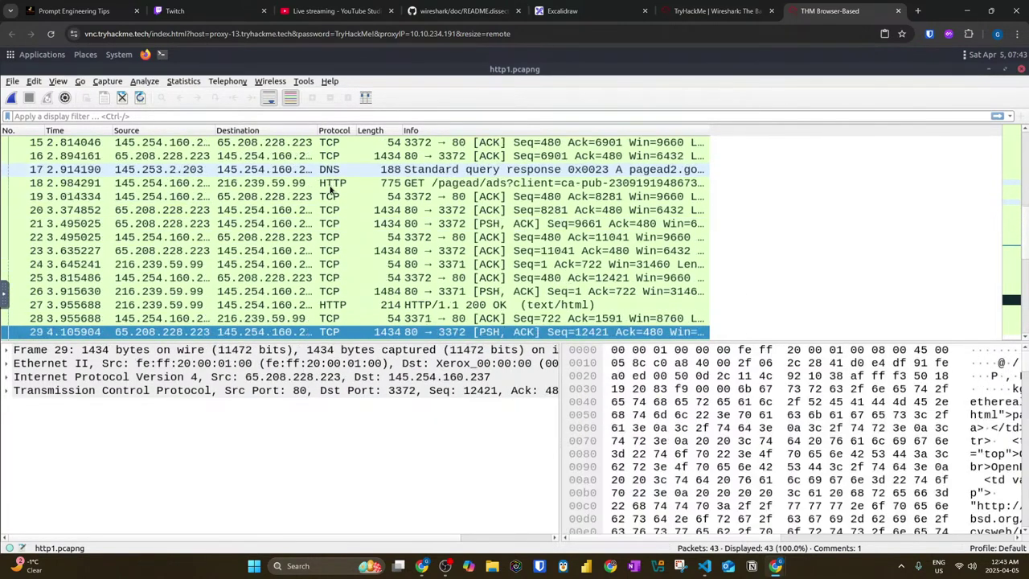
{"action": "key", "text": "Down"}
{"action": "key", "text": "Down"}
{"action": "key", "text": "Down"}
{"action": "key", "text": "Down"}
{"action": "key", "text": "Down"}
{"action": "key", "text": "Down"}
{"action": "key", "text": "Down"}
{"action": "key", "text": "Down"}
{"action": "key", "text": "Down"}
{"action": "key", "text": "Down"}
{"action": "key", "text": "Down"}
{"action": "key", "text": "Down"}
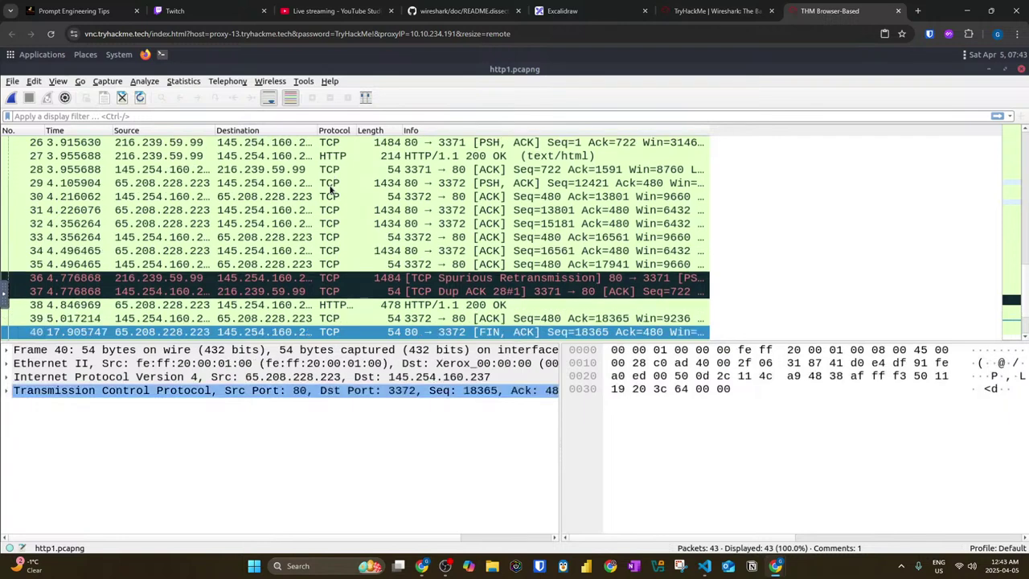
{"action": "key", "text": "Down"}
{"action": "key", "text": "Down"}
{"action": "key", "text": "Down"}
{"action": "key", "text": "Down"}
{"action": "key", "text": "Down"}
{"action": "key", "text": "Down"}
{"action": "key", "text": "Down"}
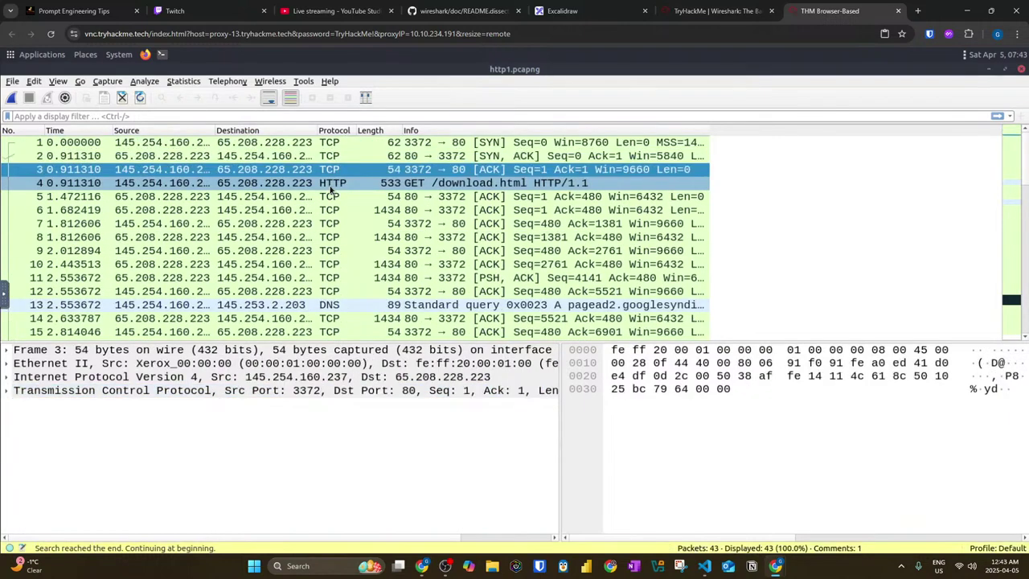
{"action": "key", "text": "Down"}
Step: Jump from the DNS query in packet 13 to its response, packet 17
{"action": "scroll", "coordinate": [333, 275], "scroll_direction": "down", "scroll_amount": 1}
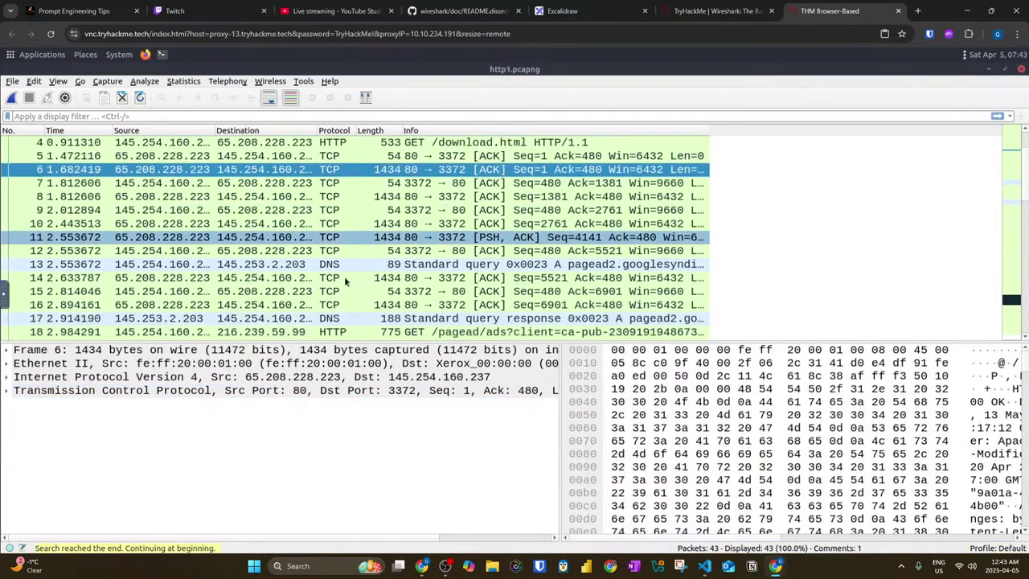
{"action": "left_click", "coordinate": [333, 265]}
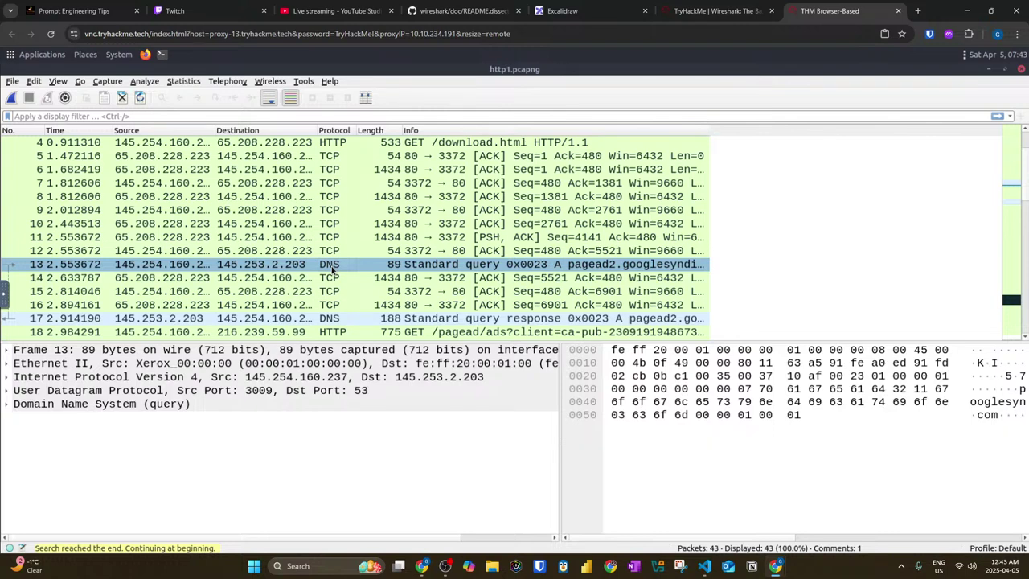
{"action": "key", "text": "ctrl+period"}
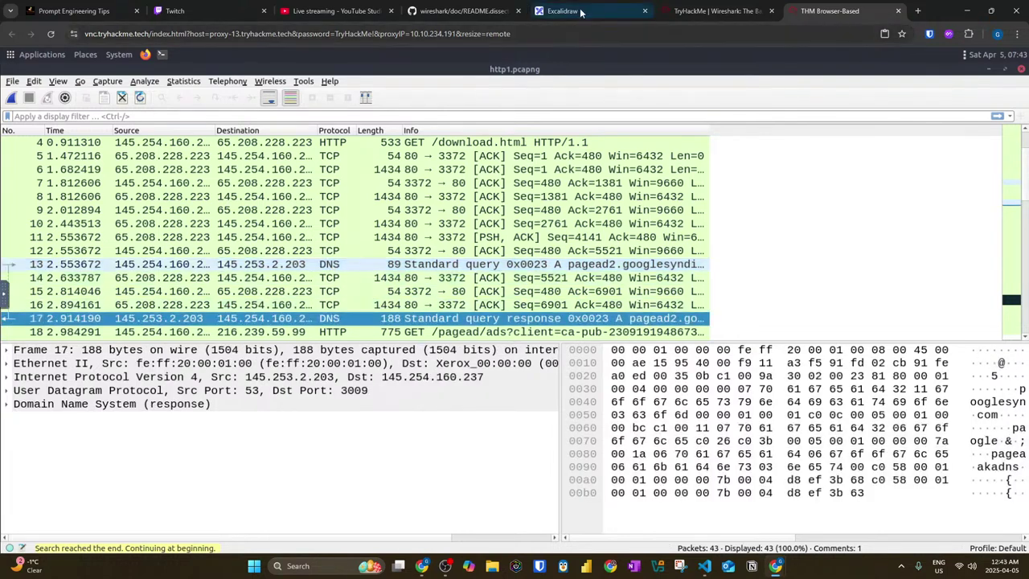
{"action": "left_click", "coordinate": [693, 10]}
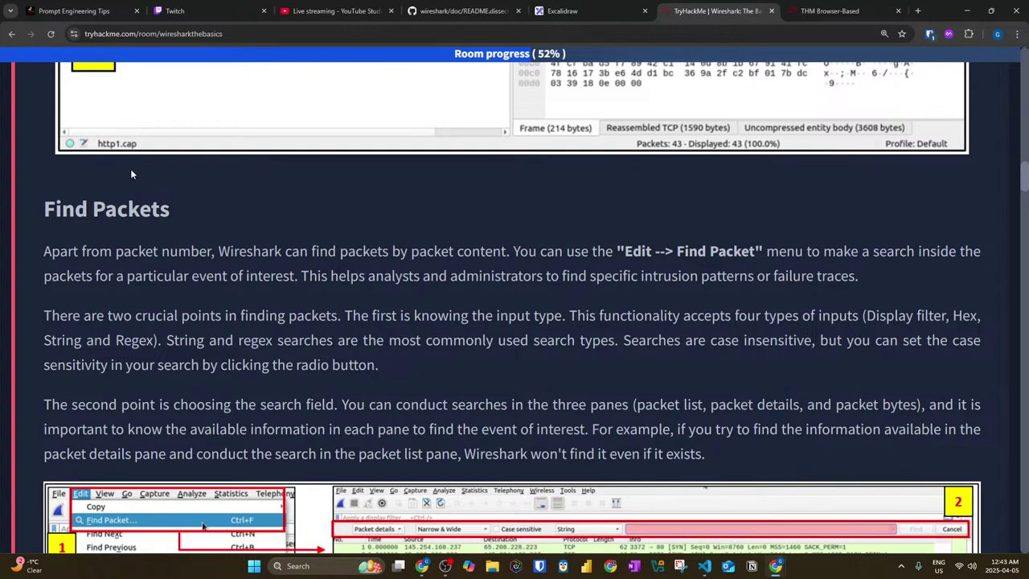
{"action": "scroll", "coordinate": [131, 169], "scroll_direction": "down", "scroll_amount": 2}
{"action": "scroll", "coordinate": [137, 158], "scroll_direction": "up", "scroll_amount": 1}
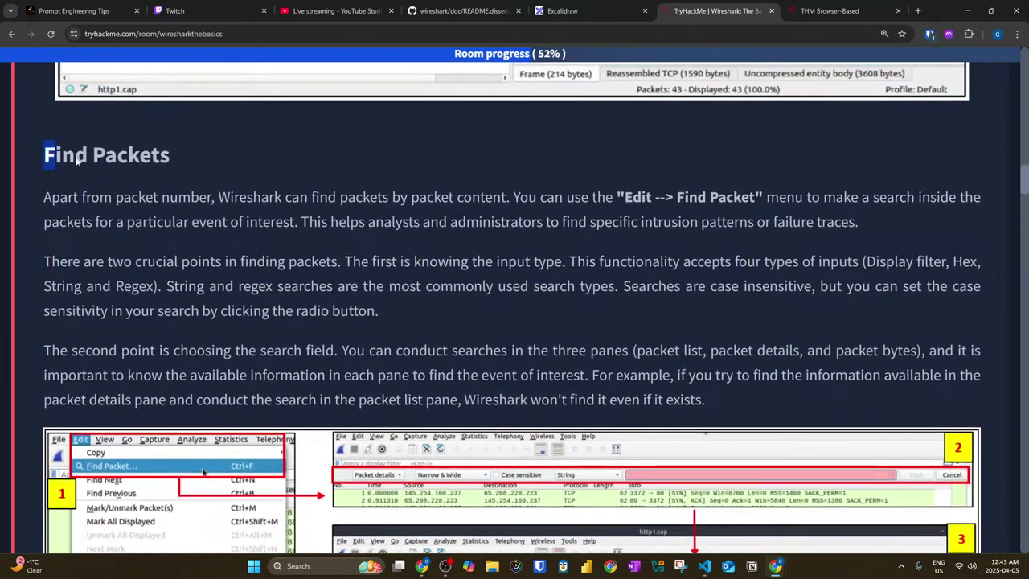
{"action": "left_click_drag", "start_coordinate": [52, 157], "coordinate": [178, 153]}
{"action": "scroll", "coordinate": [37, 153], "scroll_direction": "down", "scroll_amount": 1}
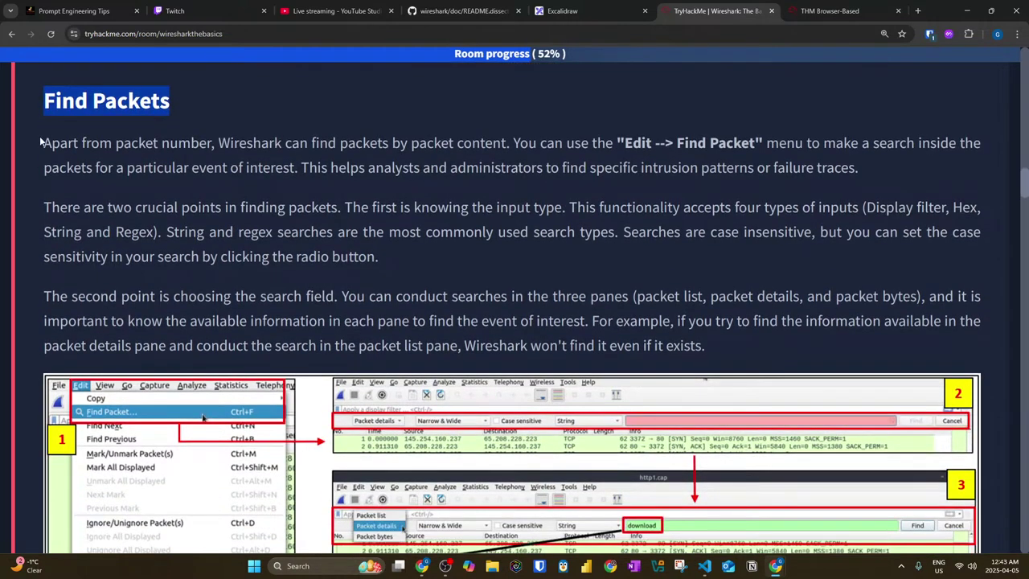
{"action": "scroll", "coordinate": [40, 135], "scroll_direction": "down", "scroll_amount": 1}
{"action": "left_click_drag", "start_coordinate": [44, 89], "coordinate": [391, 95]}
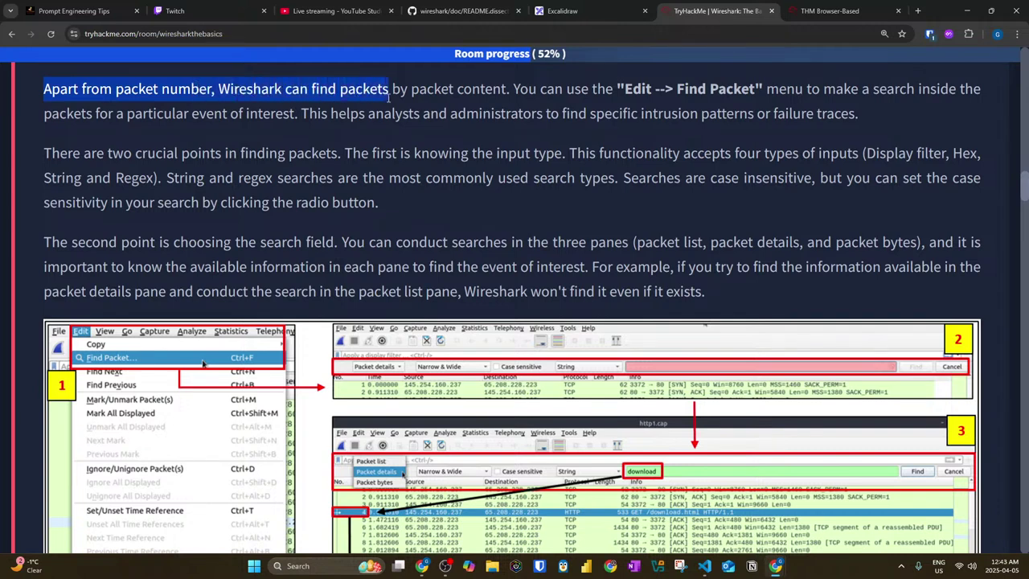
{"action": "left_click_drag", "start_coordinate": [496, 98], "coordinate": [507, 97]}
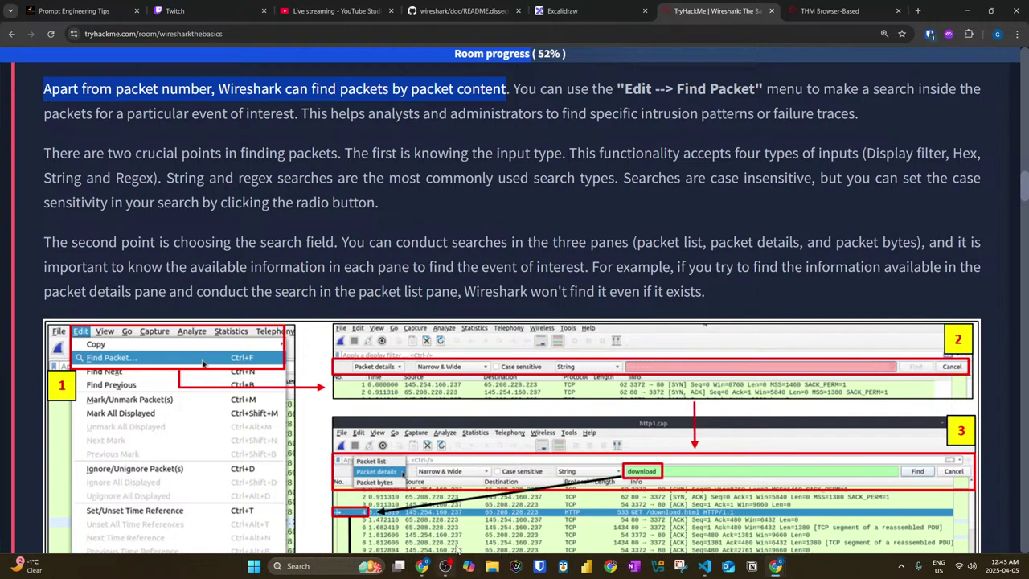
{"action": "left_click", "coordinate": [552, 169]}
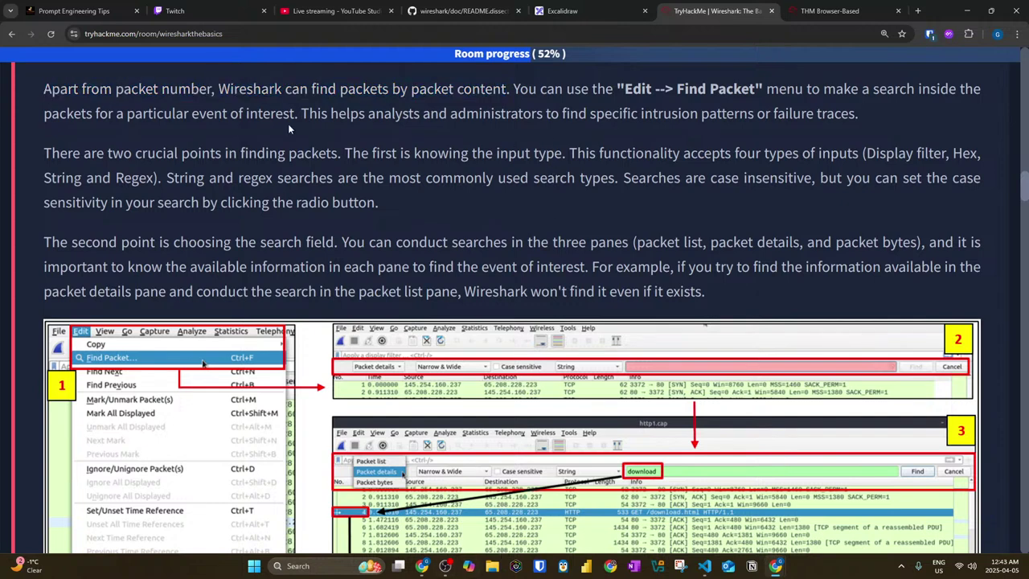
{"action": "scroll", "coordinate": [84, 165], "scroll_direction": "up", "scroll_amount": 2}
{"action": "scroll", "coordinate": [85, 165], "scroll_direction": "down", "scroll_amount": 1}
{"action": "left_click_drag", "start_coordinate": [42, 143], "coordinate": [752, 153]}
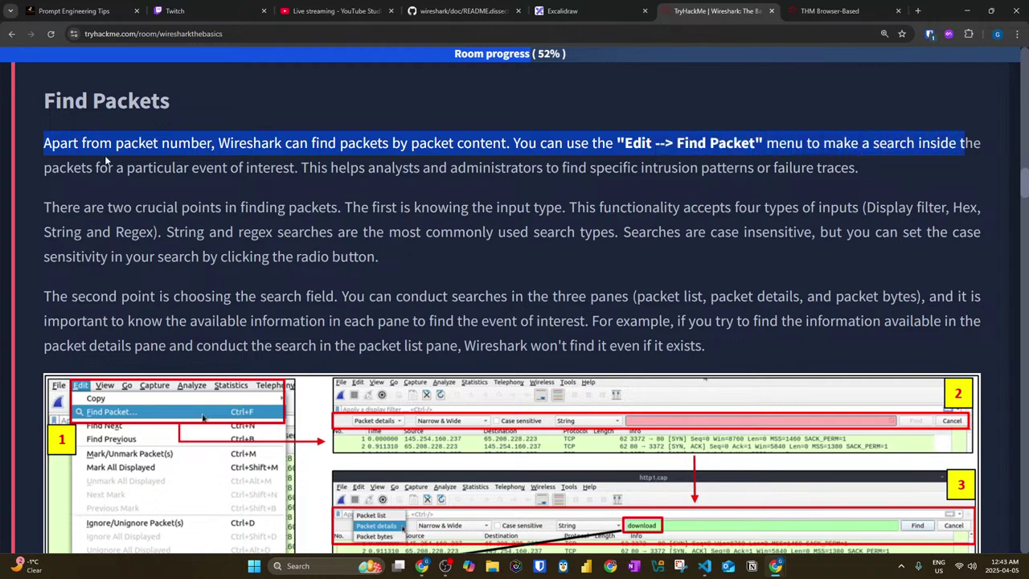
{"action": "left_click_drag", "start_coordinate": [92, 167], "coordinate": [299, 168]}
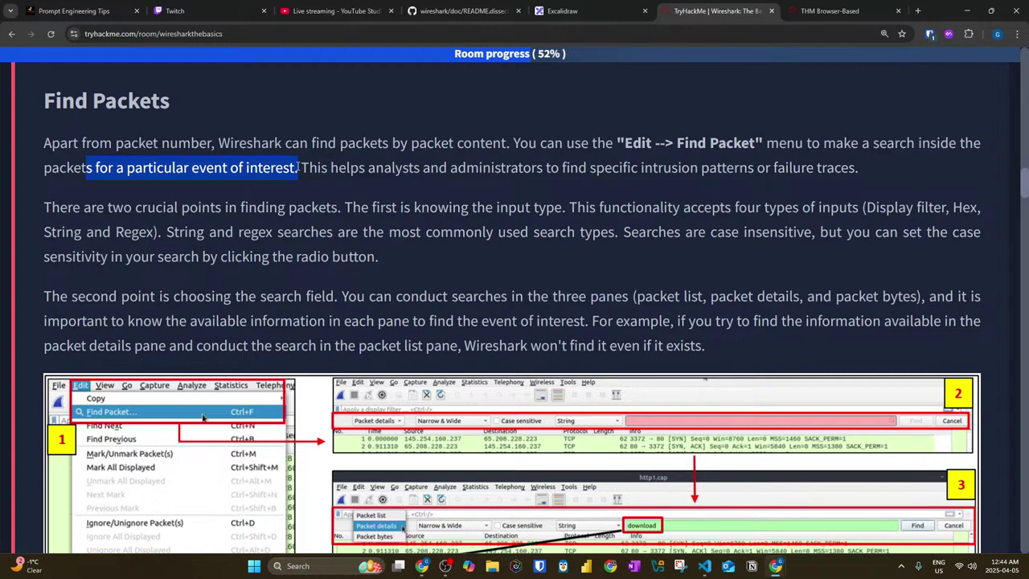
{"action": "left_click", "coordinate": [321, 166]}
{"action": "left_click_drag", "start_coordinate": [309, 168], "coordinate": [819, 177]}
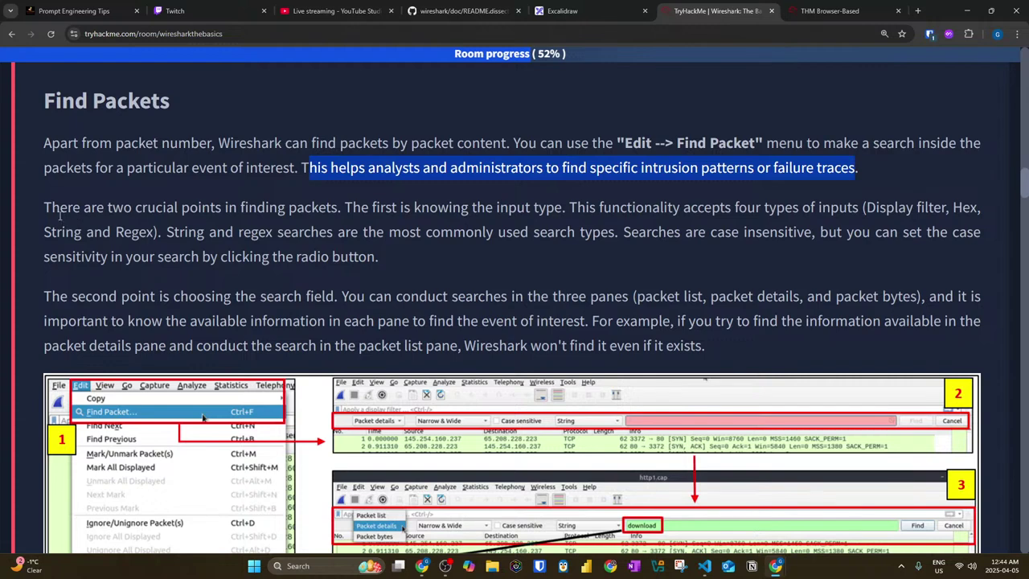
{"action": "left_click_drag", "start_coordinate": [40, 147], "coordinate": [737, 150]}
{"action": "left_click_drag", "start_coordinate": [806, 144], "coordinate": [956, 143]}
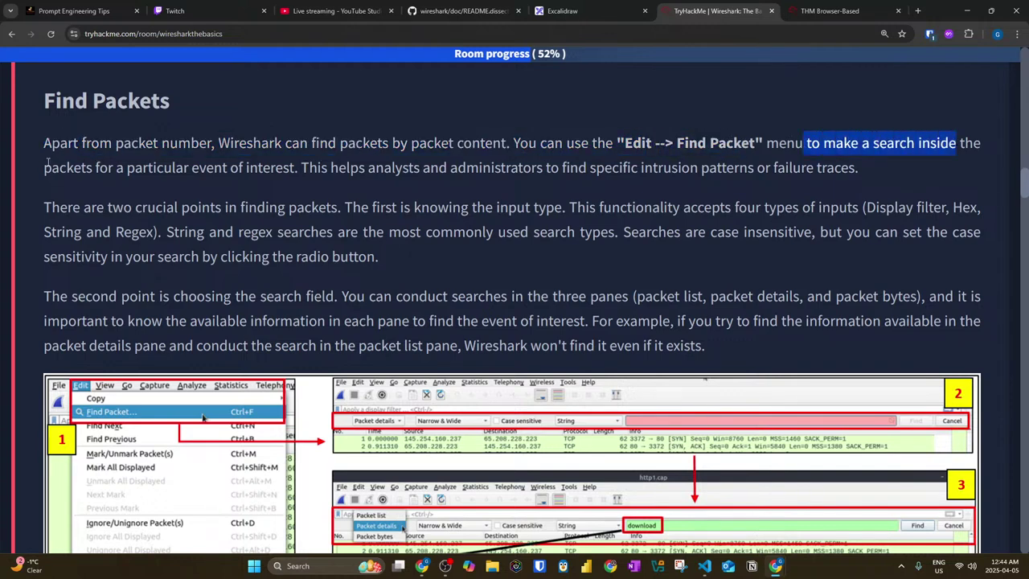
{"action": "scroll", "coordinate": [61, 163], "scroll_direction": "down", "scroll_amount": 1}
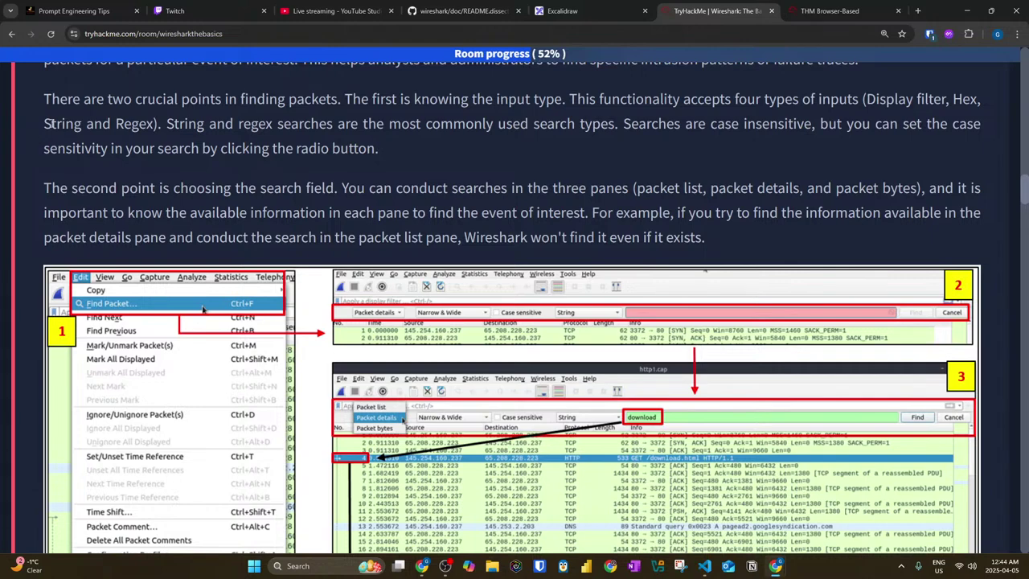
{"action": "scroll", "coordinate": [414, 208], "scroll_direction": "down", "scroll_amount": 1}
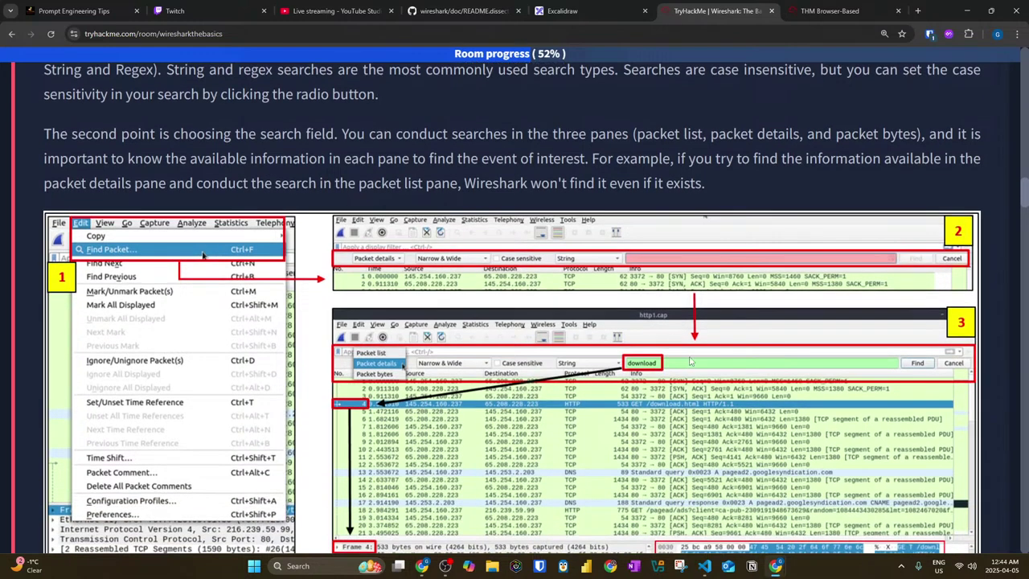
{"action": "scroll", "coordinate": [499, 352], "scroll_direction": "up", "scroll_amount": 1}
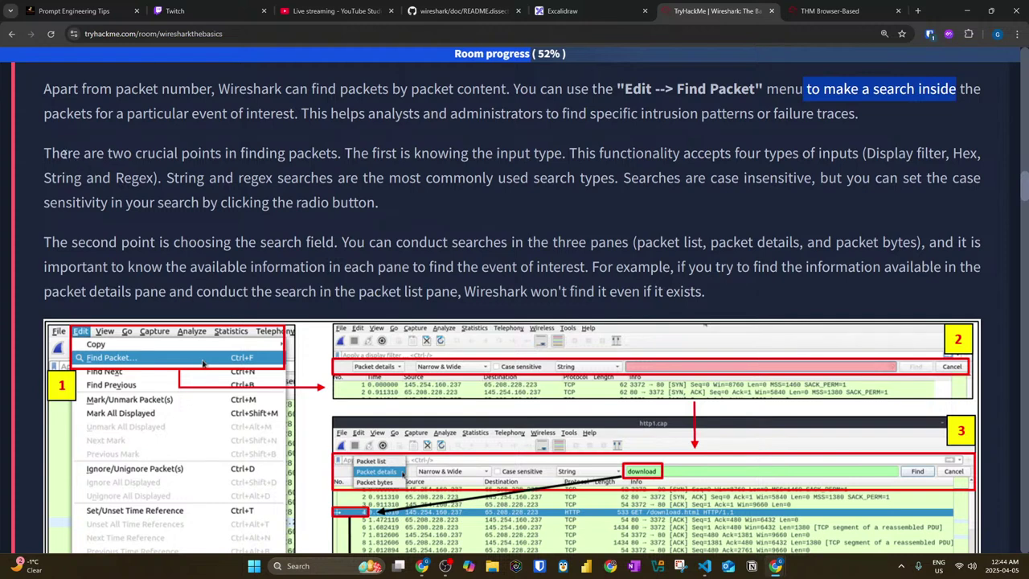
{"action": "left_click_drag", "start_coordinate": [44, 153], "coordinate": [453, 162]}
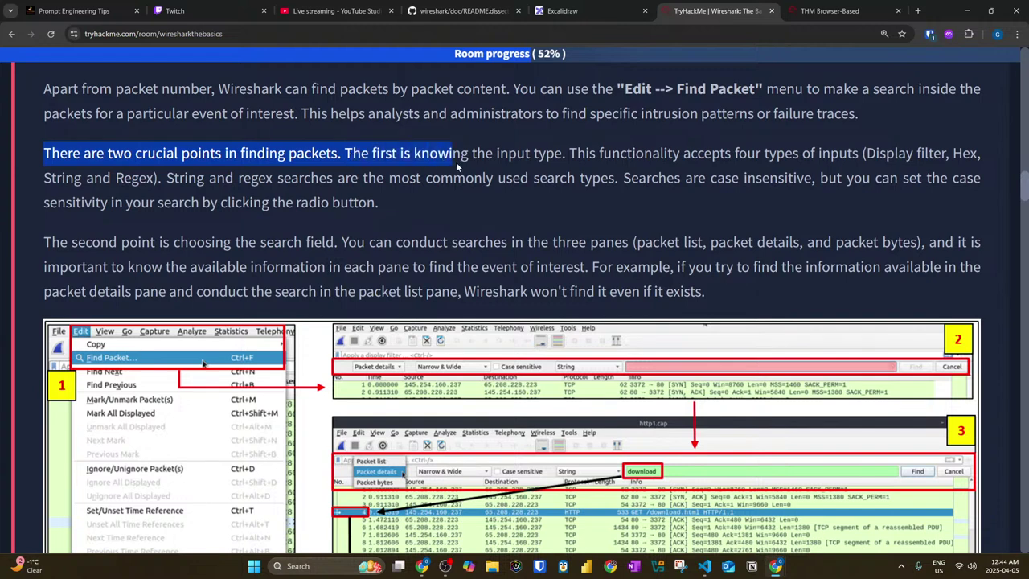
{"action": "left_click_drag", "start_coordinate": [515, 163], "coordinate": [768, 162]}
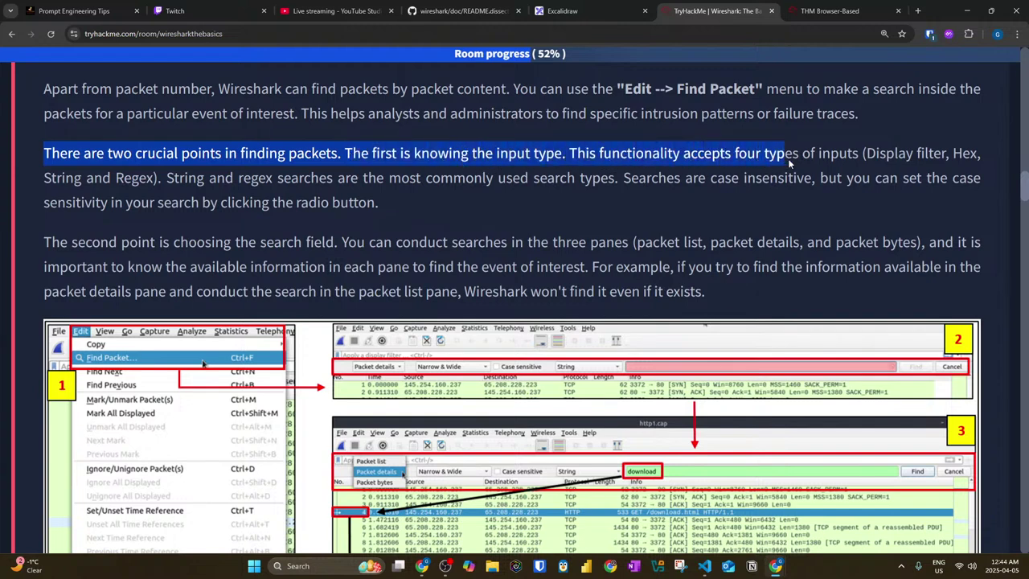
{"action": "left_click_drag", "start_coordinate": [894, 158], "coordinate": [980, 158]}
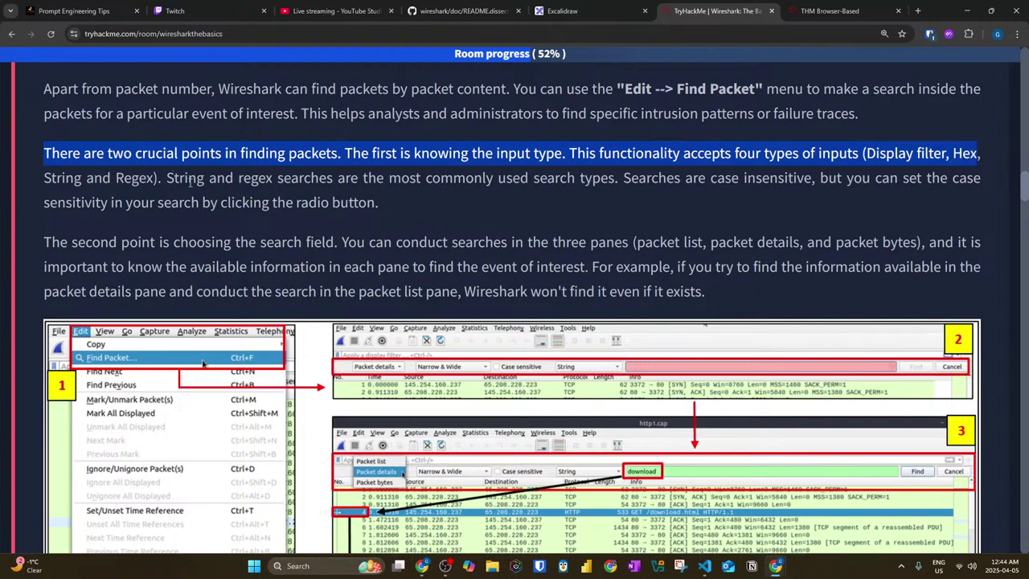
{"action": "left_click_drag", "start_coordinate": [167, 178], "coordinate": [373, 187]}
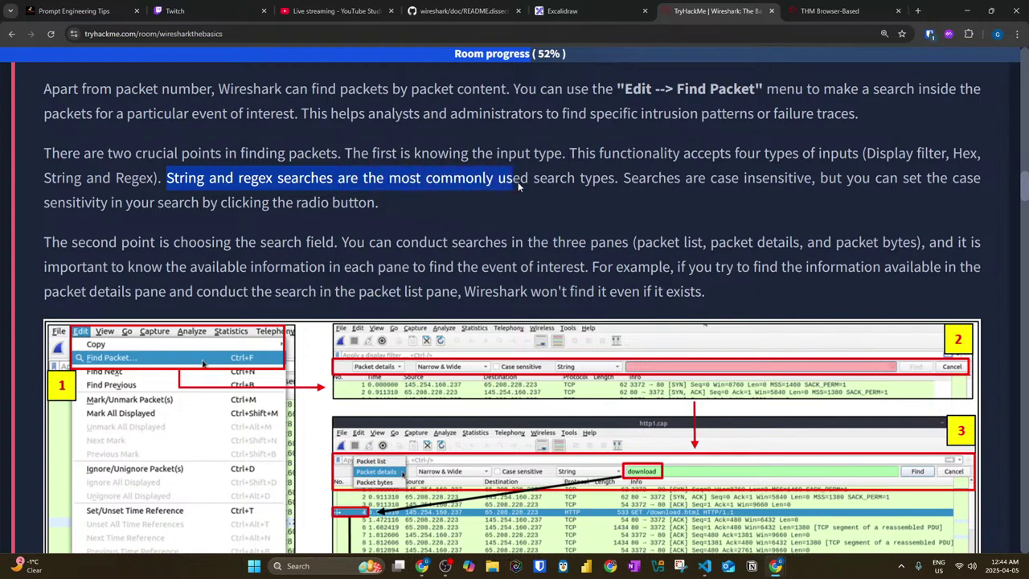
{"action": "left_click_drag", "start_coordinate": [589, 184], "coordinate": [638, 186]}
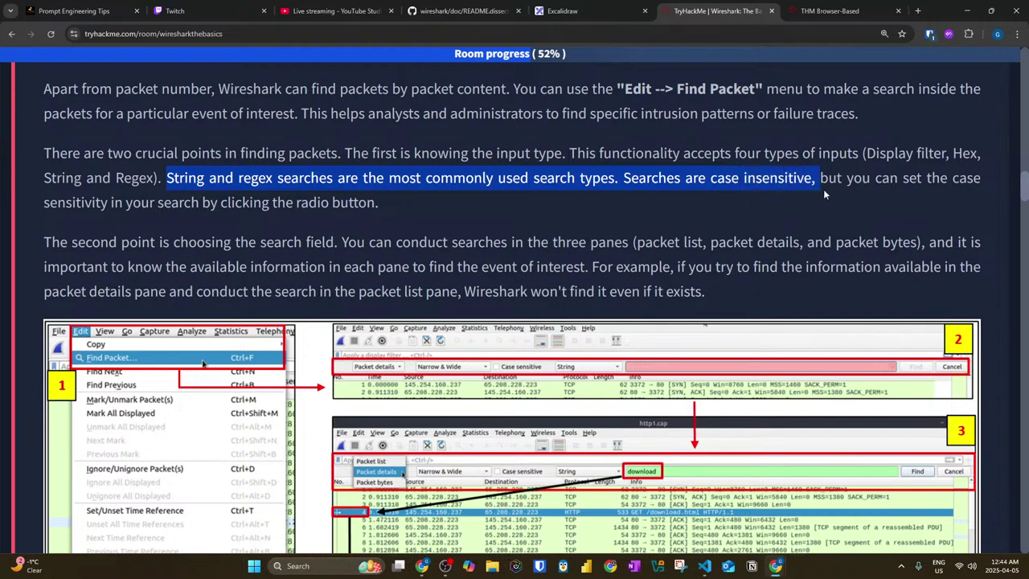
{"action": "left_click_drag", "start_coordinate": [881, 181], "coordinate": [946, 186]}
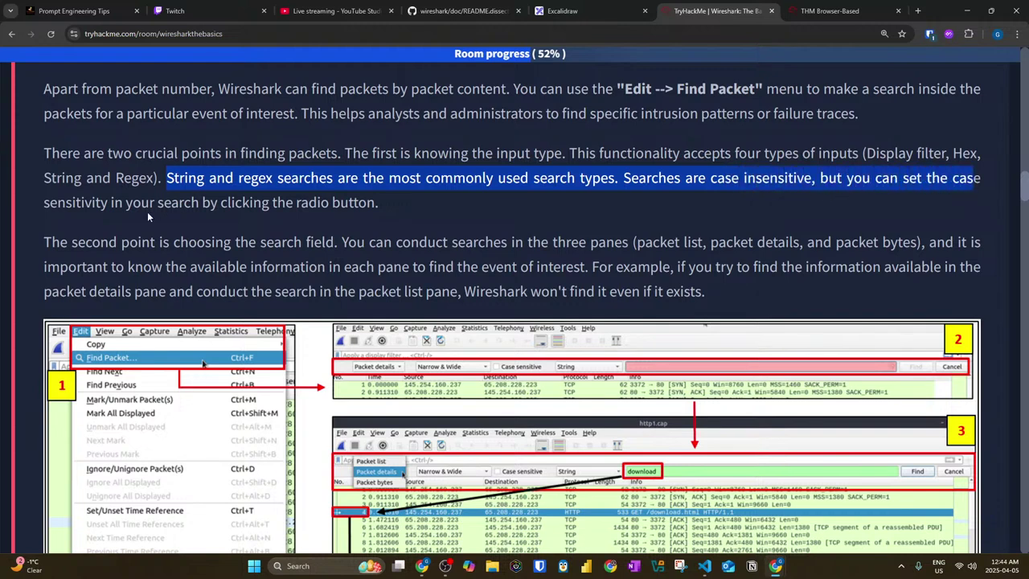
{"action": "left_click_drag", "start_coordinate": [112, 204], "coordinate": [334, 211]}
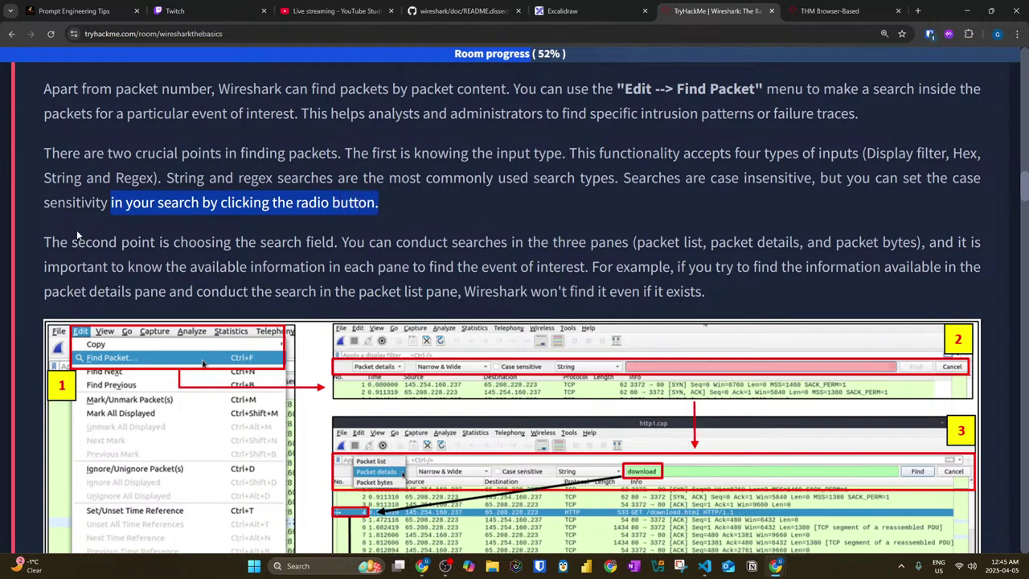
{"action": "scroll", "coordinate": [78, 236], "scroll_direction": "down", "scroll_amount": 1}
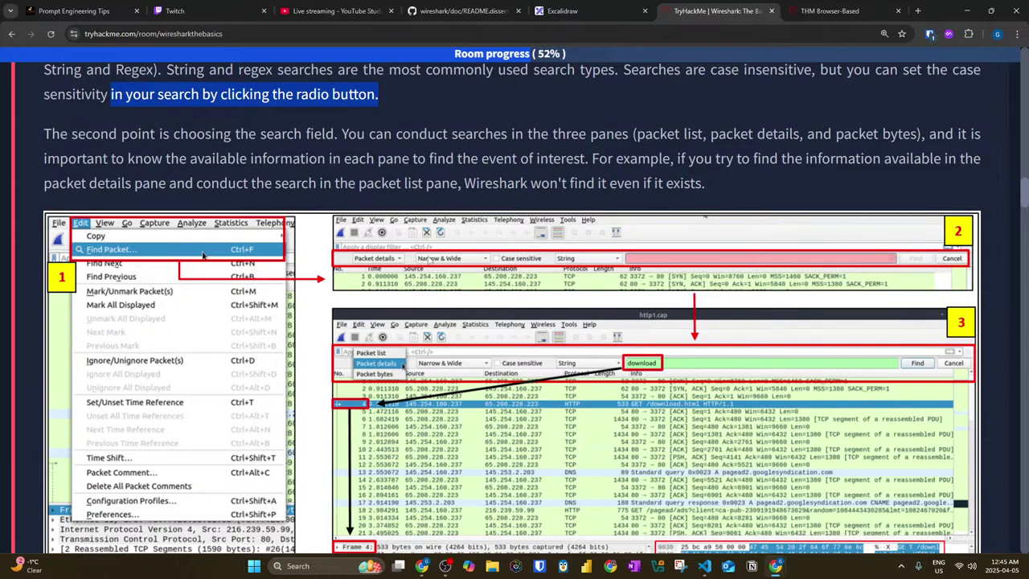
{"action": "left_click", "coordinate": [515, 265]}
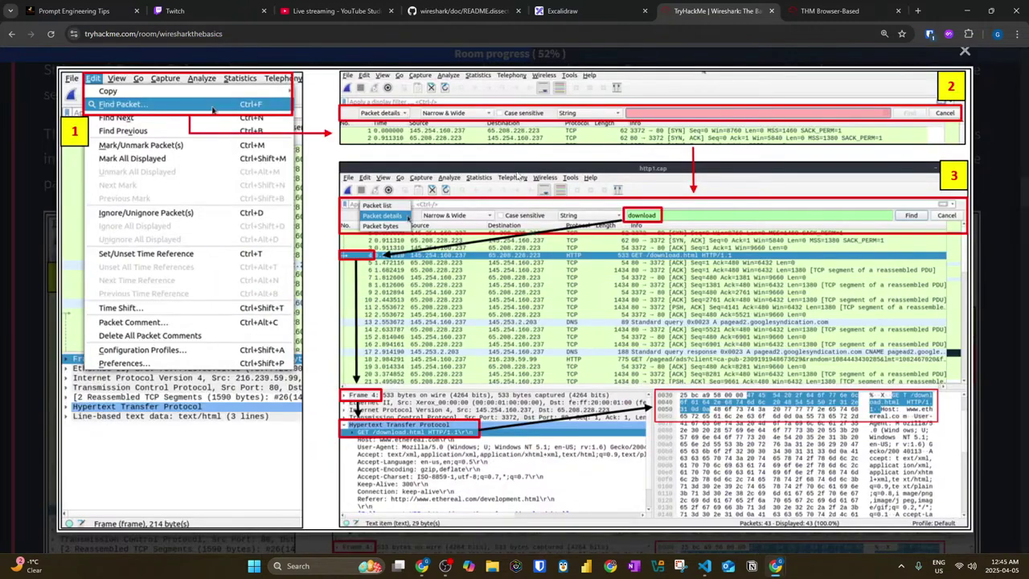
{"action": "left_click", "coordinate": [527, 185]}
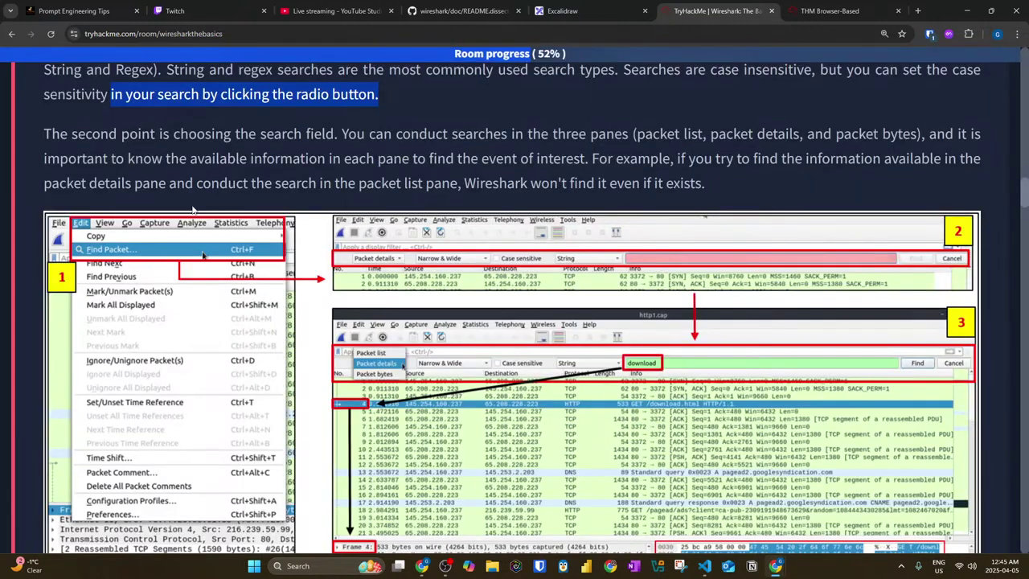
{"action": "scroll", "coordinate": [101, 165], "scroll_direction": "down", "scroll_amount": 1}
{"action": "left_click_drag", "start_coordinate": [30, 79], "coordinate": [229, 91]}
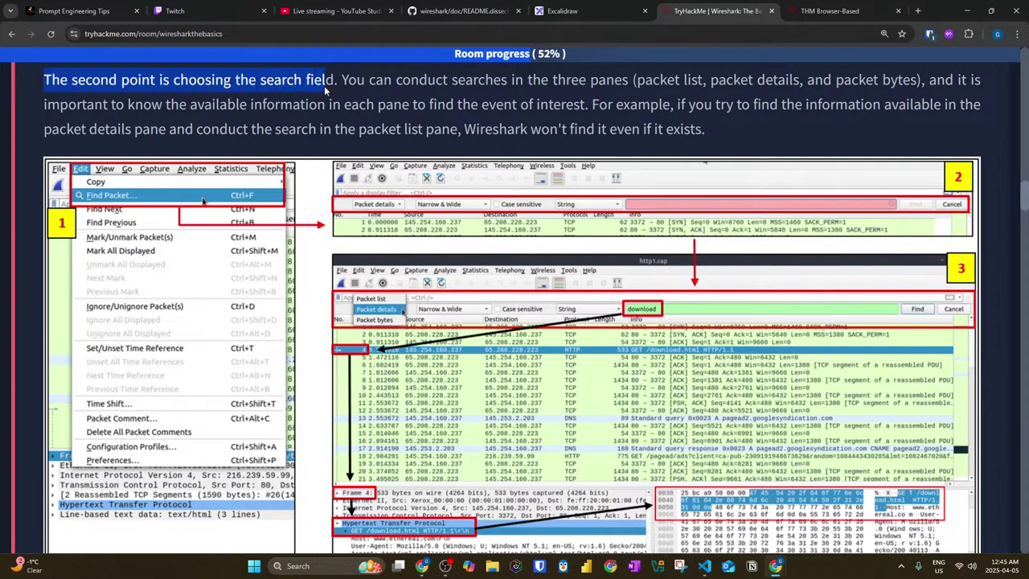
{"action": "left_click_drag", "start_coordinate": [417, 86], "coordinate": [718, 89]}
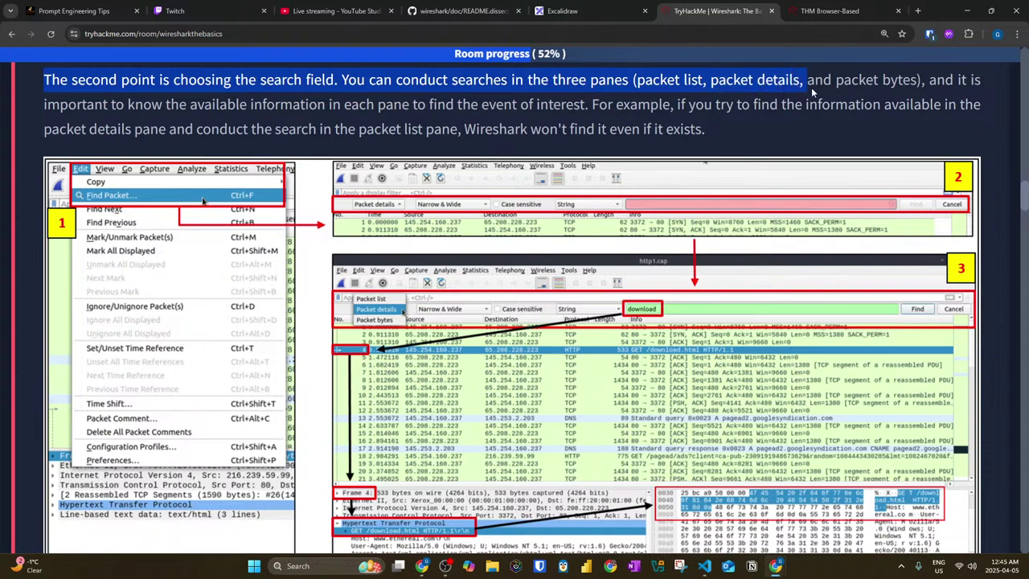
{"action": "left_click_drag", "start_coordinate": [924, 85], "coordinate": [970, 83]}
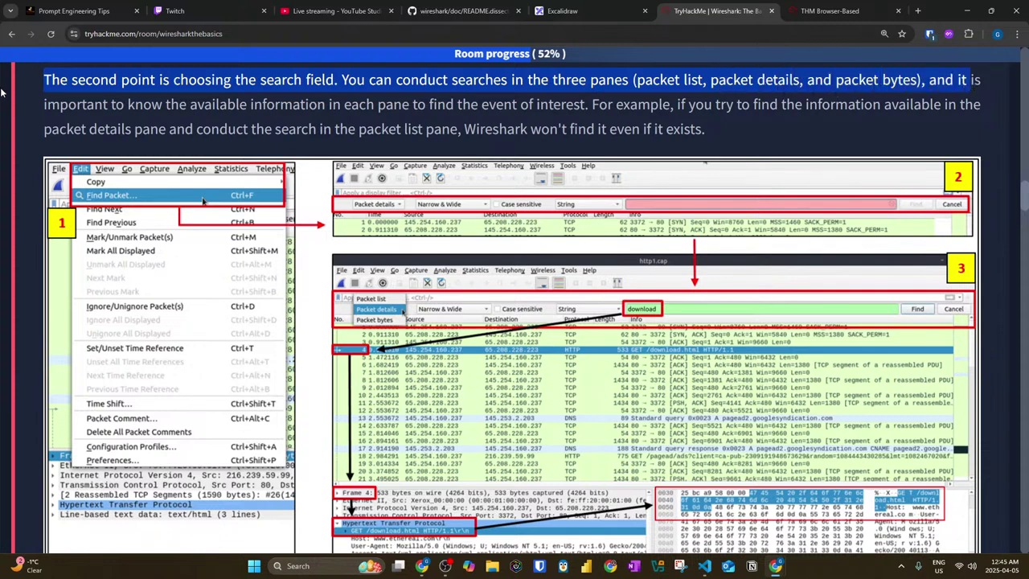
{"action": "left_click_drag", "start_coordinate": [42, 105], "coordinate": [474, 114]}
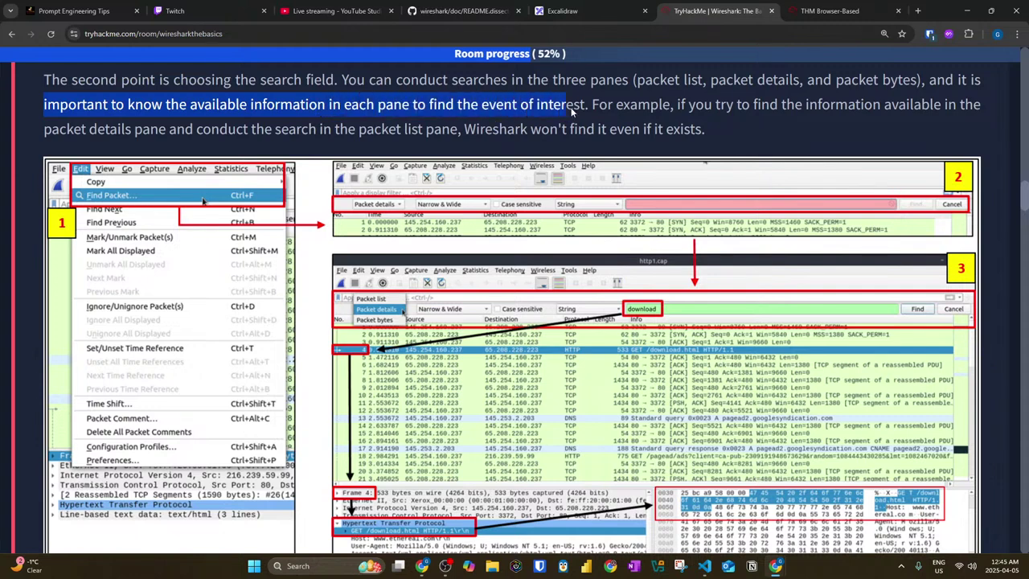
{"action": "left_click_drag", "start_coordinate": [572, 111], "coordinate": [873, 118]}
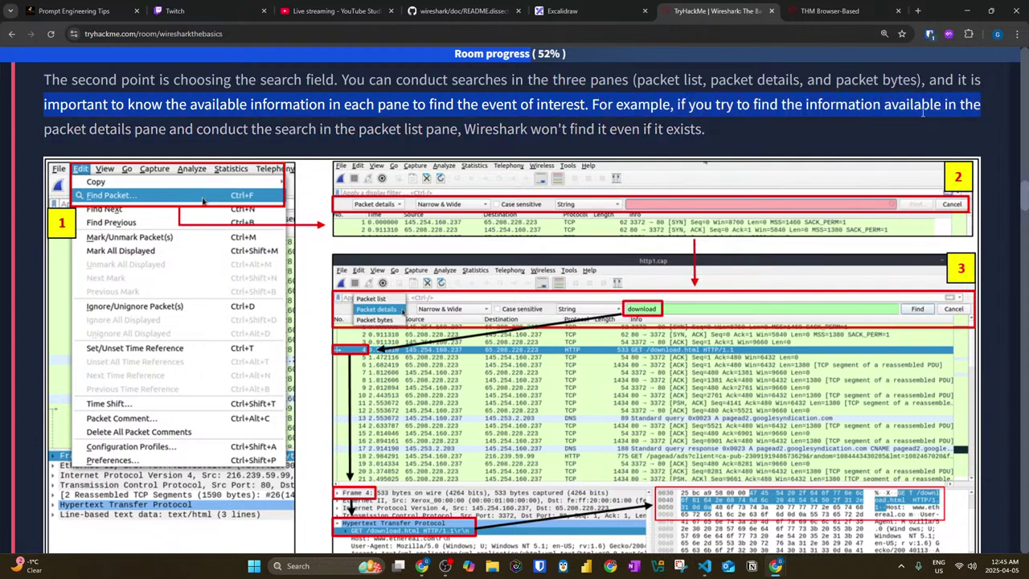
{"action": "left_click_drag", "start_coordinate": [169, 130], "coordinate": [684, 131]}
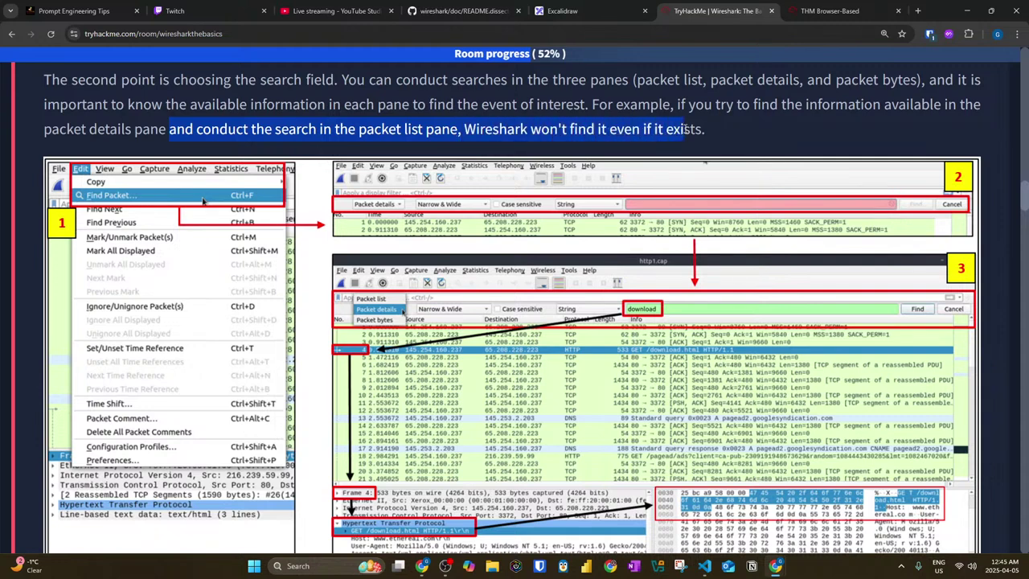
Step: In the remote Wireshark, search the packet details for the string 'download'
{"action": "left_click", "coordinate": [800, 12]}
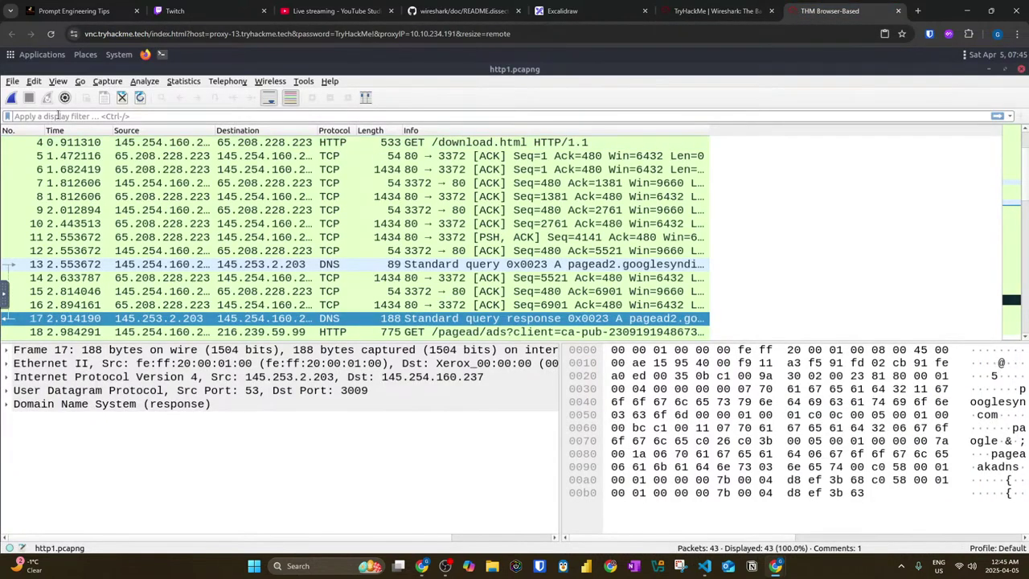
{"action": "left_click", "coordinate": [33, 81]}
{"action": "left_click", "coordinate": [54, 108]}
{"action": "left_click", "coordinate": [64, 131]}
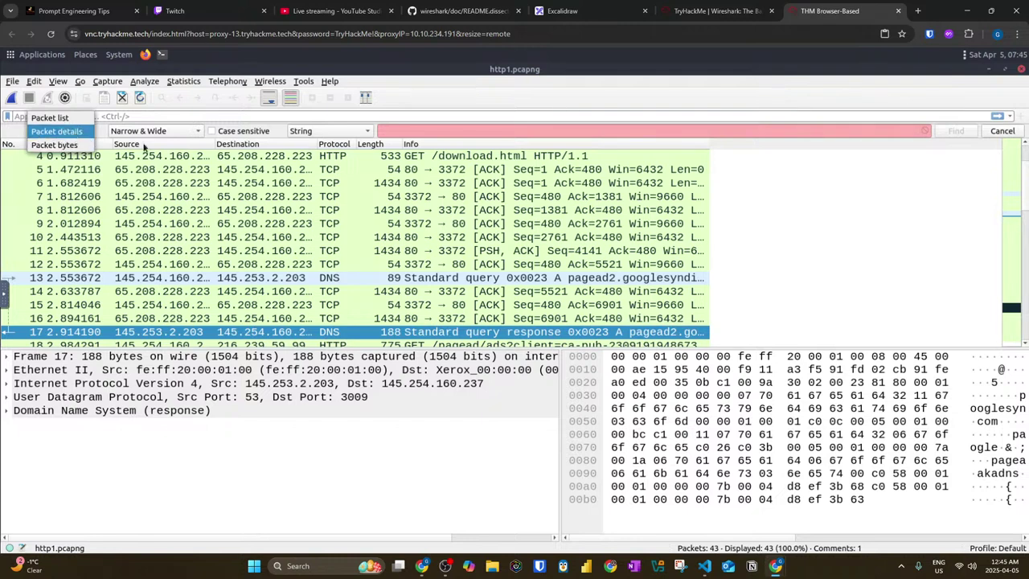
{"action": "left_click", "coordinate": [88, 134]}
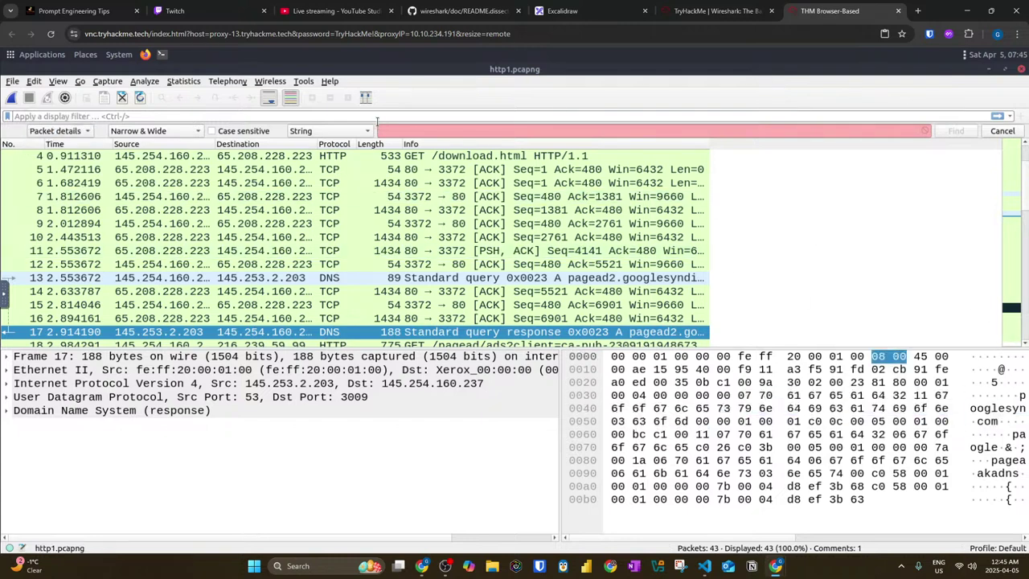
{"action": "left_click", "coordinate": [425, 130]}
{"action": "type", "text": "download"}
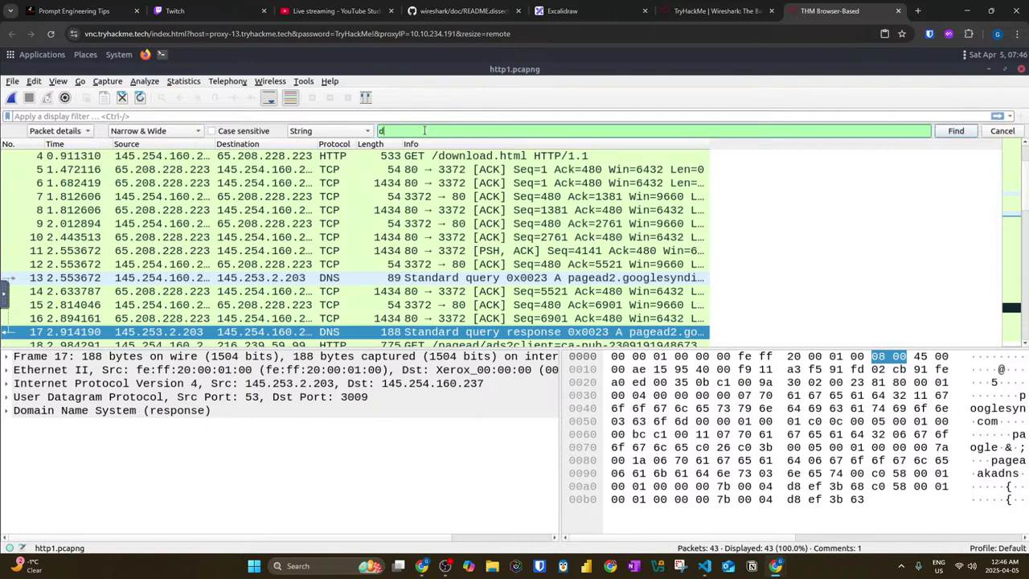
{"action": "key", "text": "Return"}
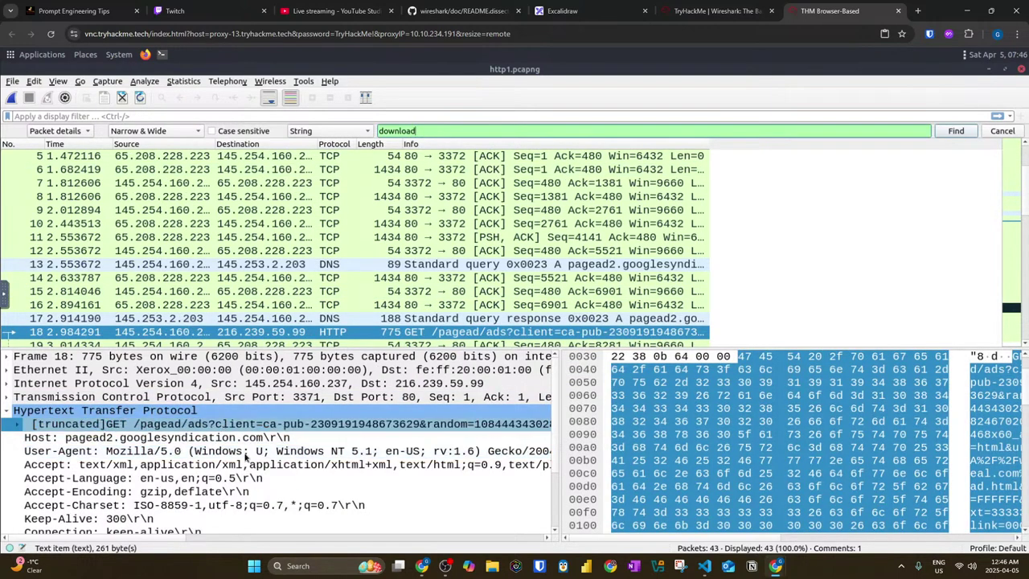
Step: Repeat the 'download' search over packet bytes, finding GET /download.html in packet 4
{"action": "left_click", "coordinate": [86, 132]}
{"action": "left_click", "coordinate": [80, 149]}
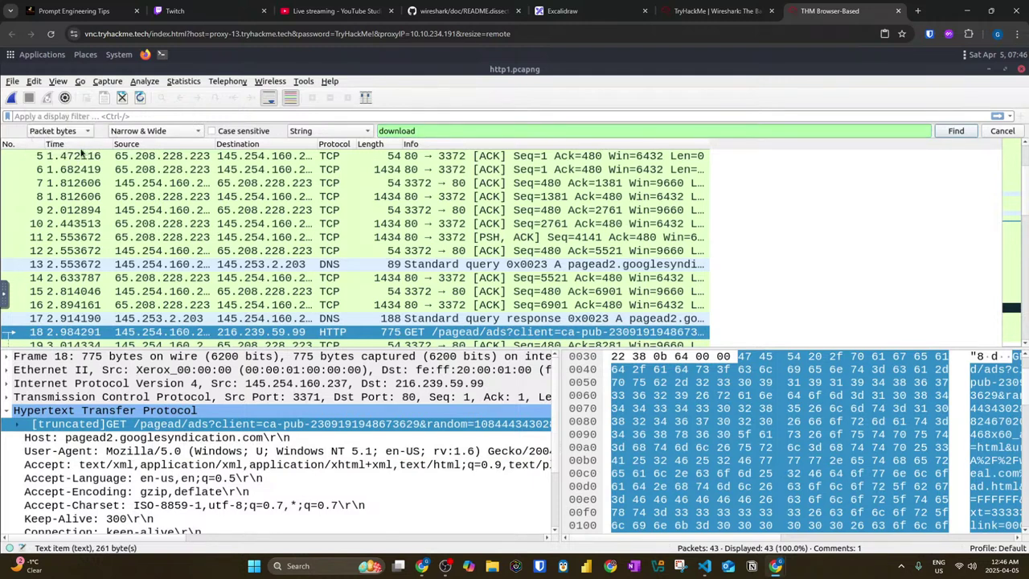
{"action": "left_click", "coordinate": [513, 129]}
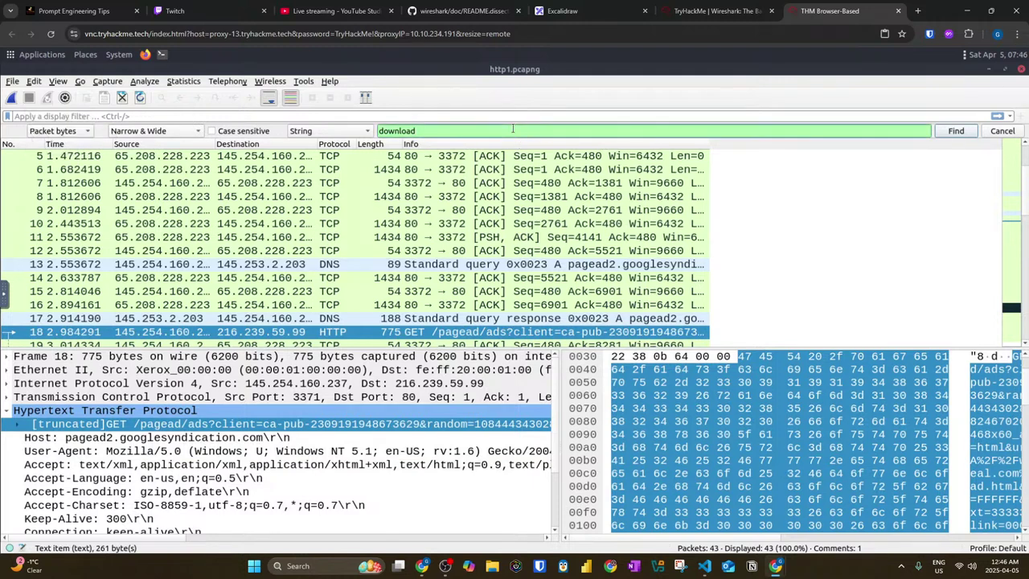
{"action": "key", "text": "Return"}
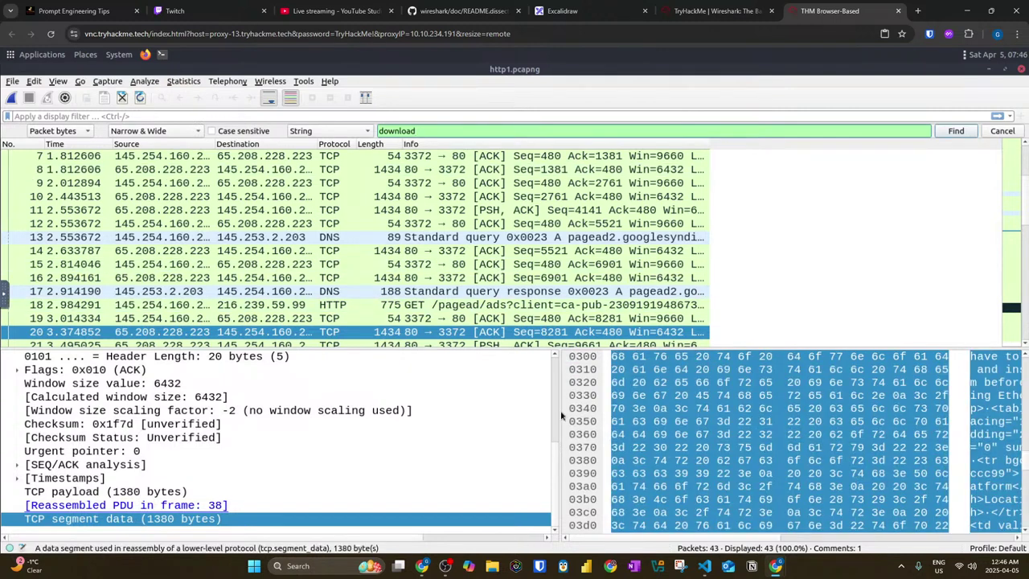
{"action": "left_click_drag", "start_coordinate": [560, 414], "coordinate": [430, 406]}
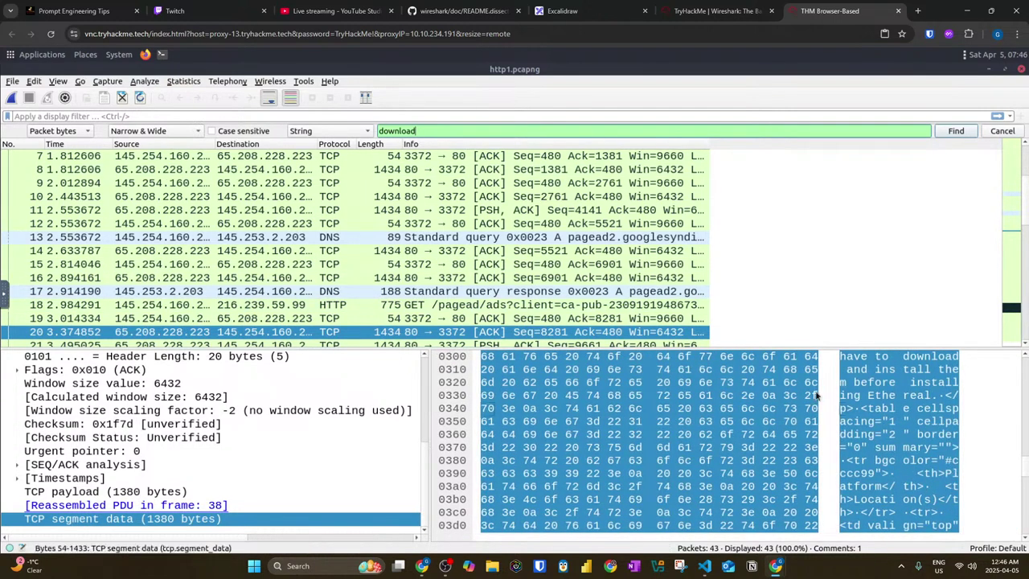
{"action": "left_click", "coordinate": [788, 243]}
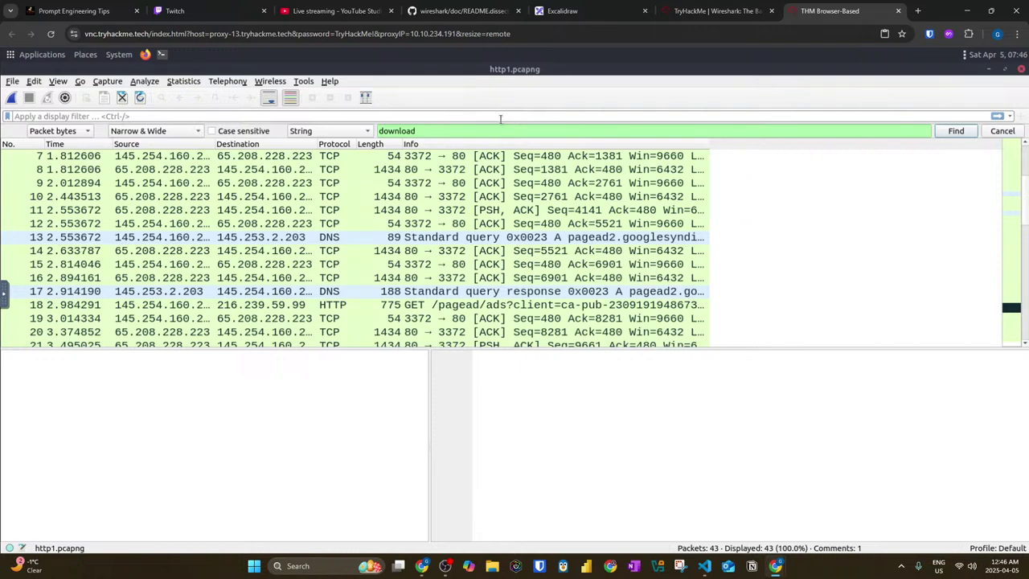
{"action": "left_click", "coordinate": [500, 130]}
{"action": "key", "text": "Return"}
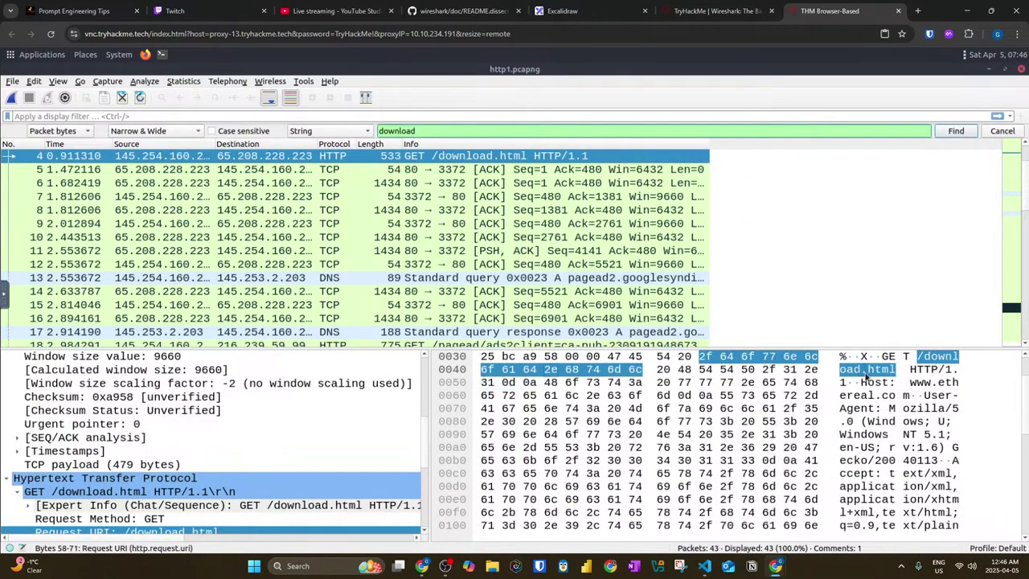
Step: Search the packet list for 'download', then select packet 37, the TCP duplicate ACK
{"action": "left_click", "coordinate": [71, 133]}
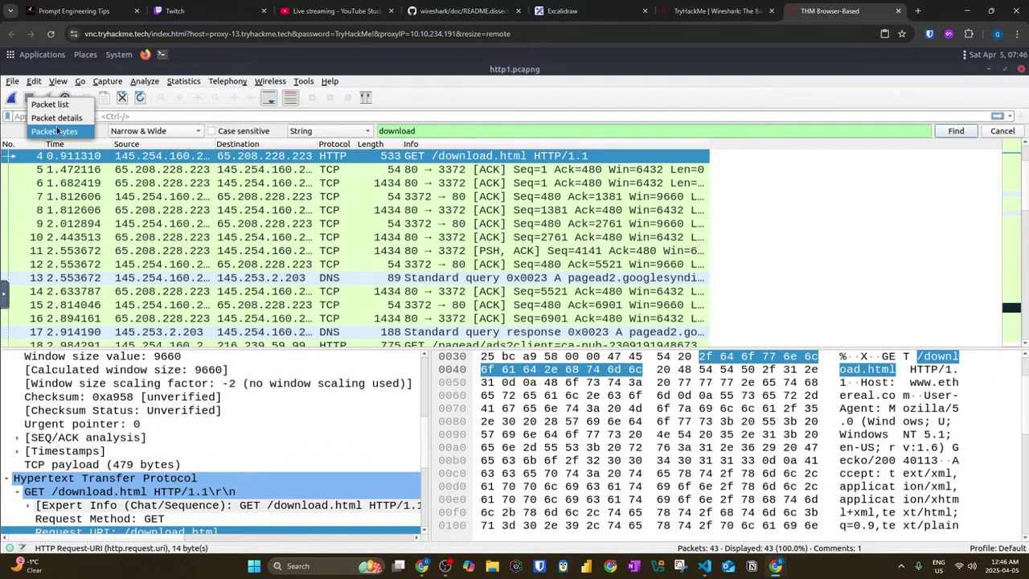
{"action": "left_click", "coordinate": [50, 104]}
{"action": "left_click", "coordinate": [436, 131]}
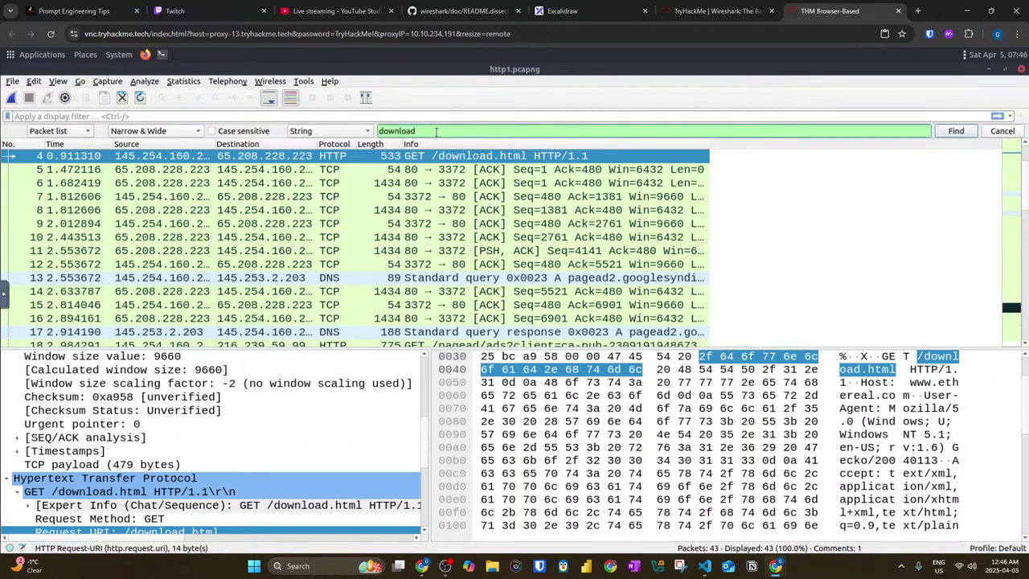
{"action": "key", "text": "Return"}
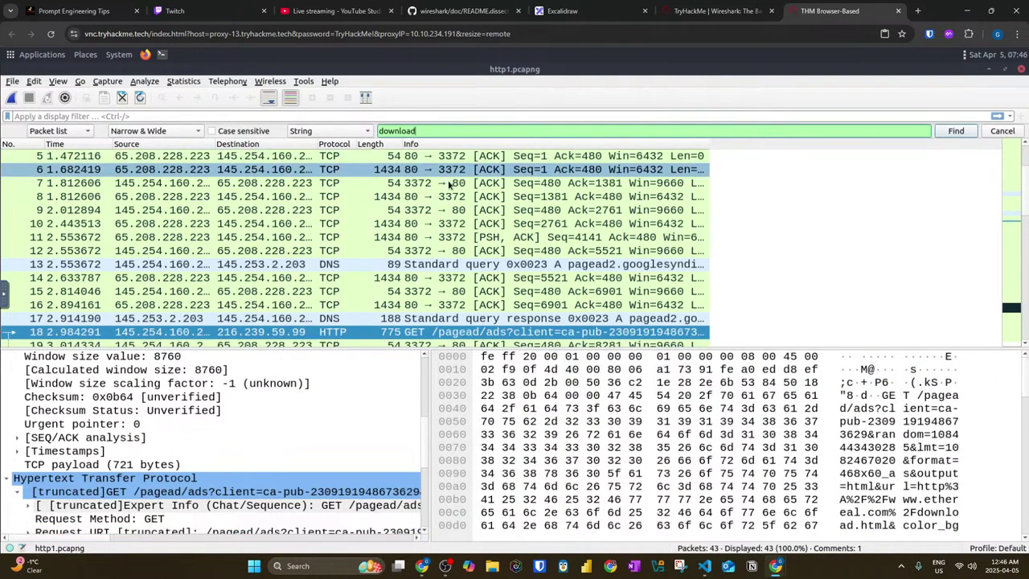
{"action": "scroll", "coordinate": [449, 184], "scroll_direction": "down", "scroll_amount": 1}
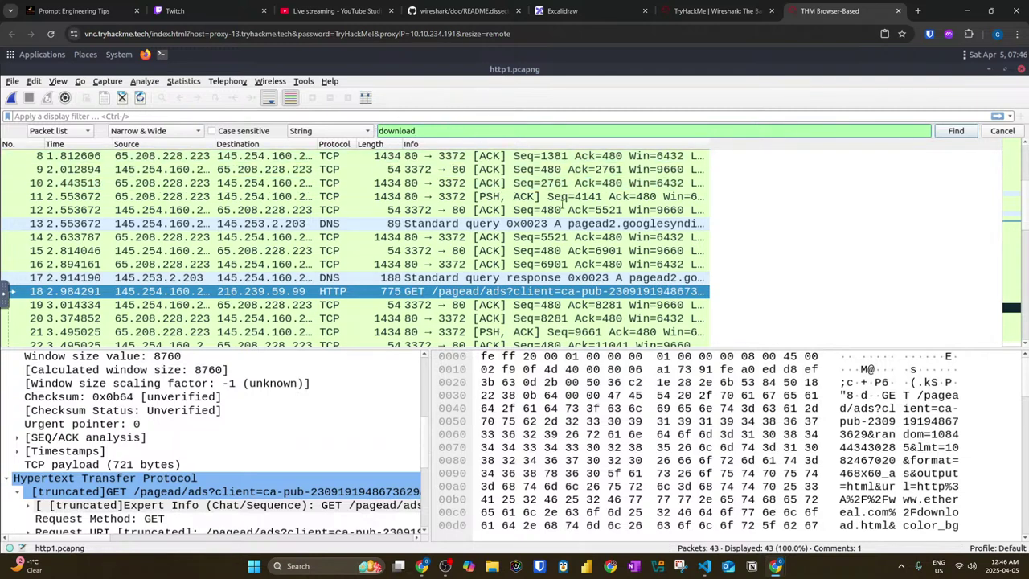
{"action": "scroll", "coordinate": [571, 219], "scroll_direction": "up", "scroll_amount": 3}
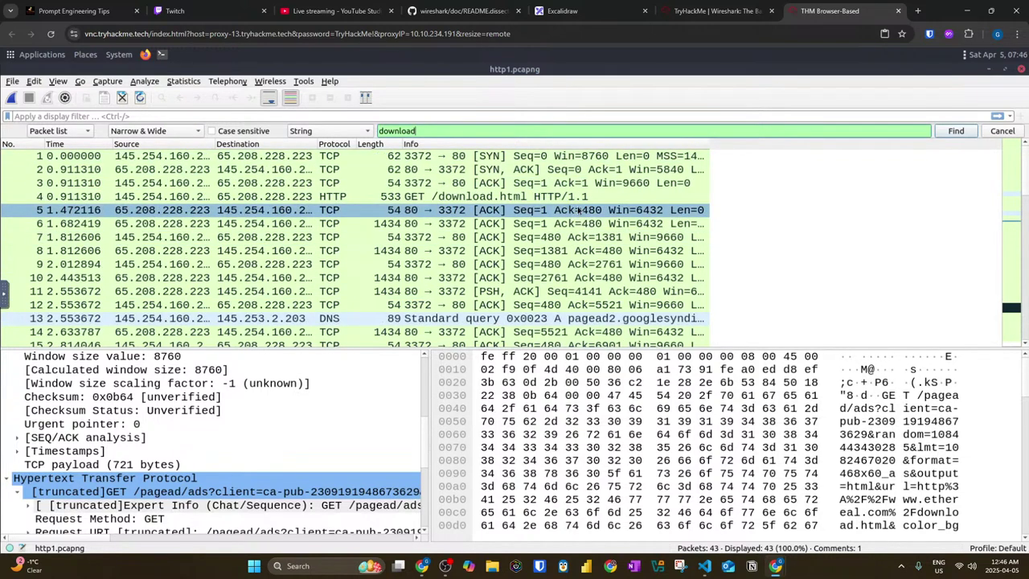
{"action": "scroll", "coordinate": [579, 211], "scroll_direction": "down", "scroll_amount": 10}
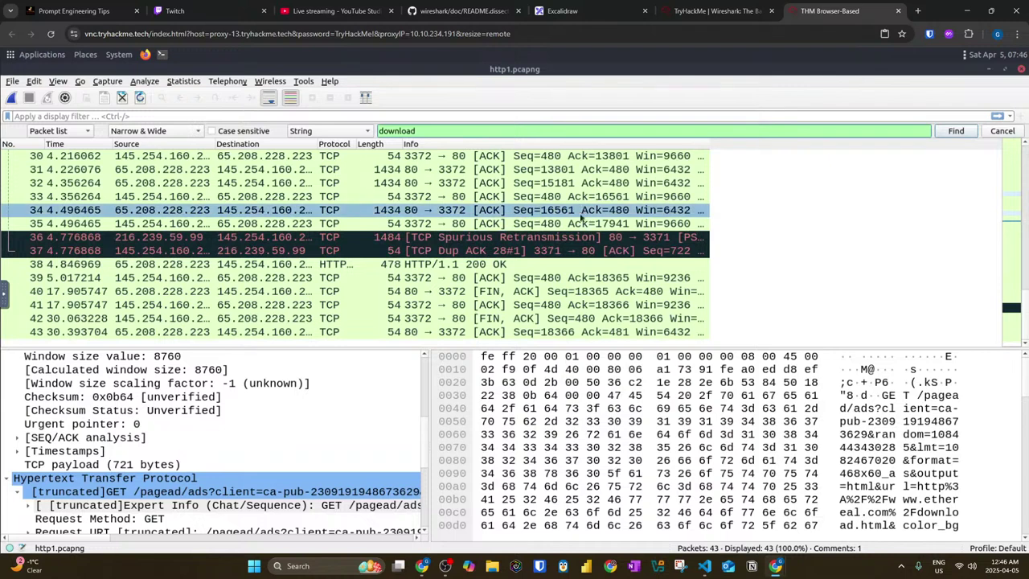
{"action": "left_click", "coordinate": [539, 251]}
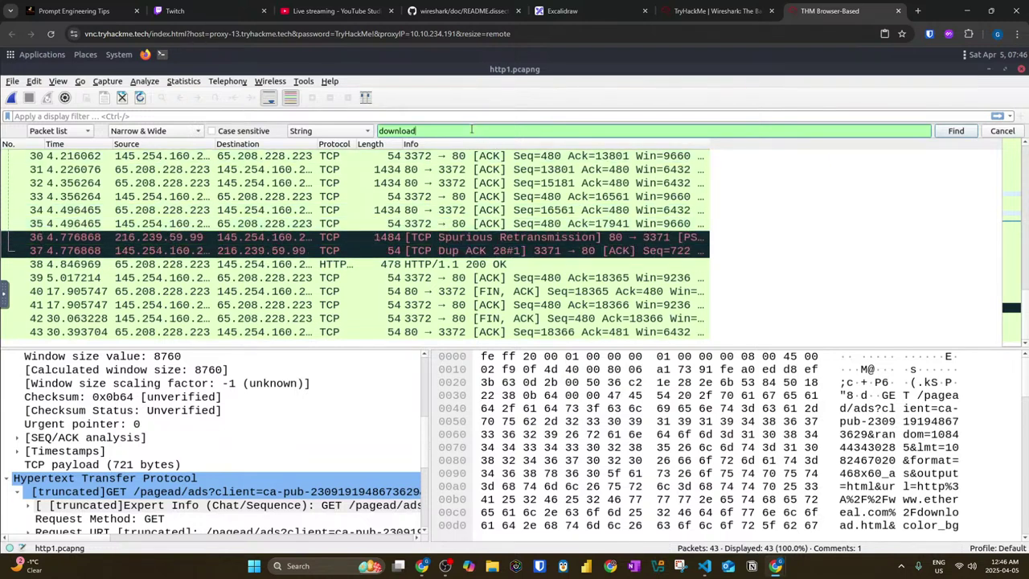
Step: Replace the search term with 'dup' and search the packet list, including from packet 32
{"action": "left_click_drag", "start_coordinate": [471, 130], "coordinate": [375, 130]}
{"action": "type", "text": "d"}
{"action": "key", "text": "Return"}
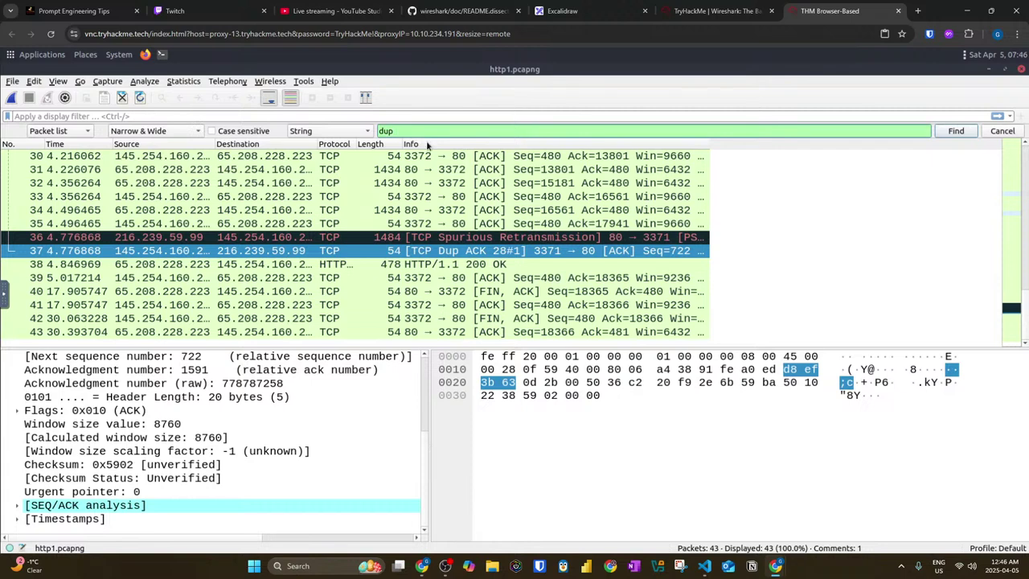
{"action": "key", "text": "Return"}
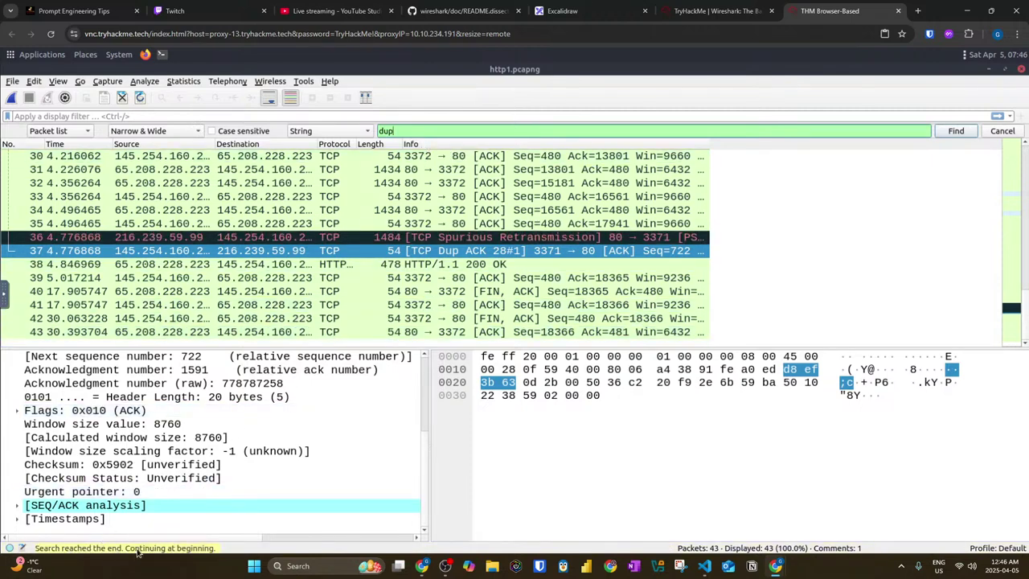
{"action": "left_click", "coordinate": [162, 185]}
{"action": "left_click", "coordinate": [420, 131]}
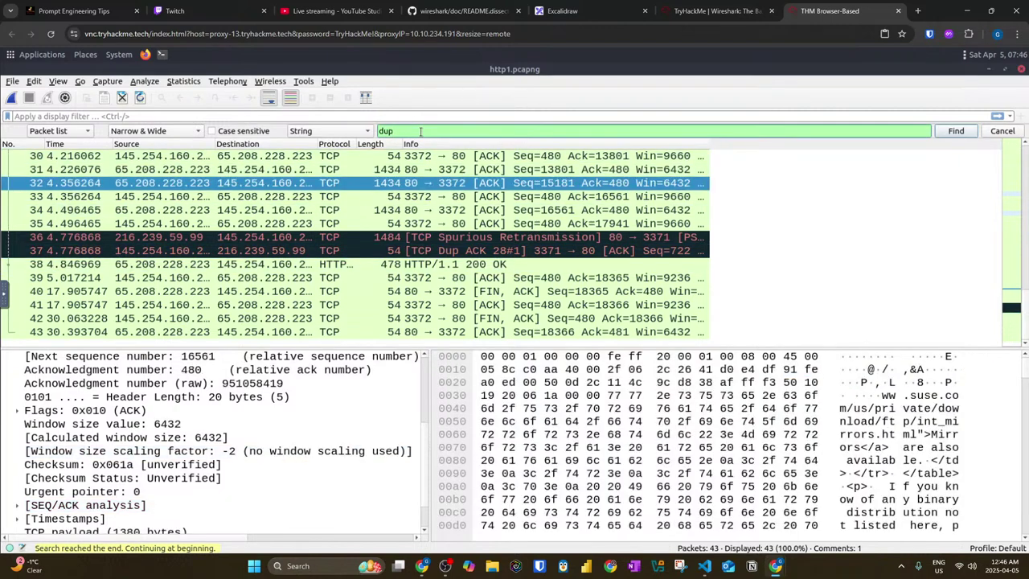
{"action": "key", "text": "Return"}
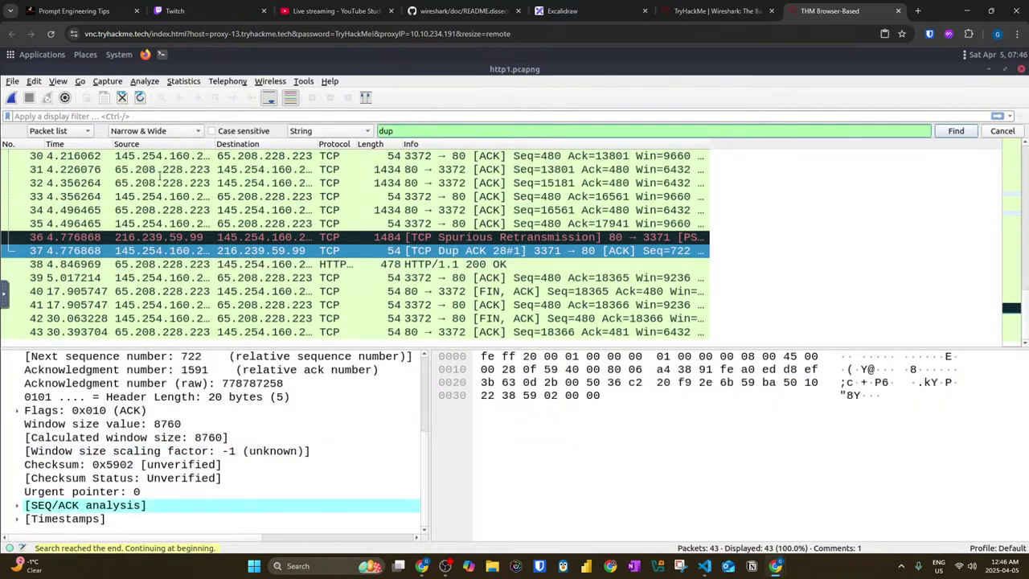
Step: Search the packet details for 'dup', finding the duplicate ACK packet
{"action": "left_click", "coordinate": [60, 131]}
{"action": "left_click", "coordinate": [50, 132]}
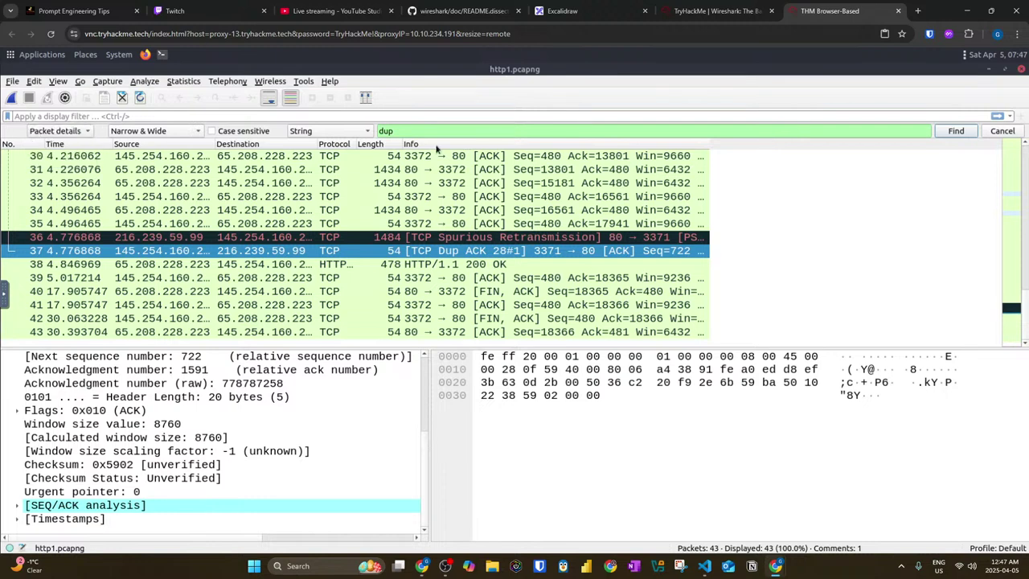
{"action": "left_click", "coordinate": [505, 130]}
{"action": "key", "text": "Return"}
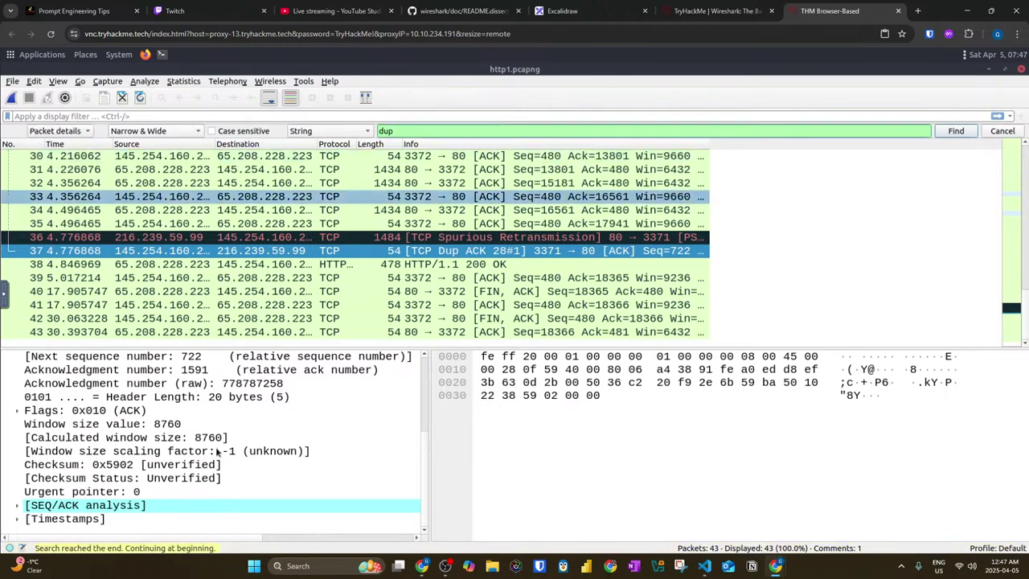
{"action": "left_click", "coordinate": [159, 264]}
{"action": "left_click", "coordinate": [159, 305]}
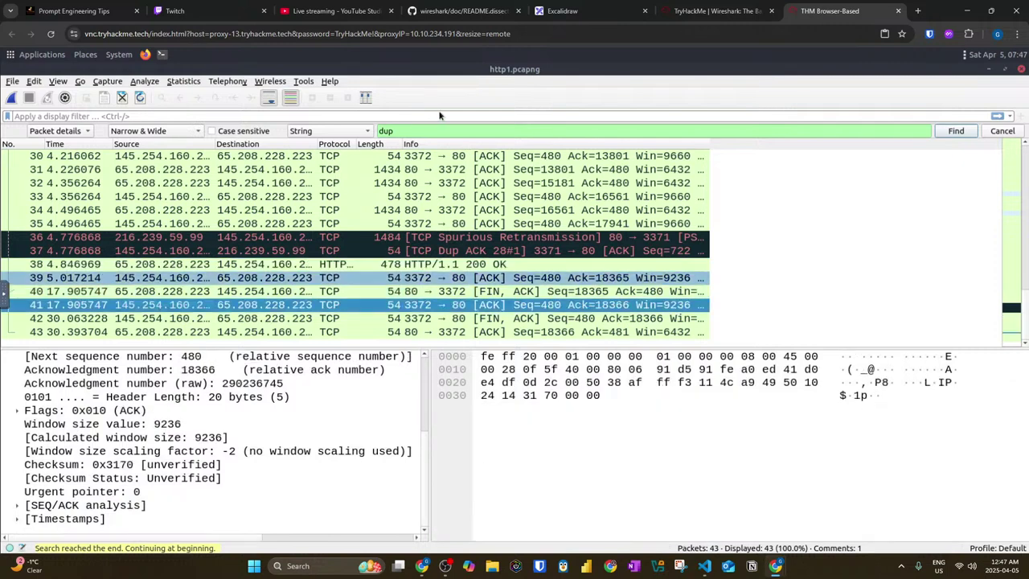
{"action": "left_click", "coordinate": [435, 130]}
{"action": "key", "text": "Return"}
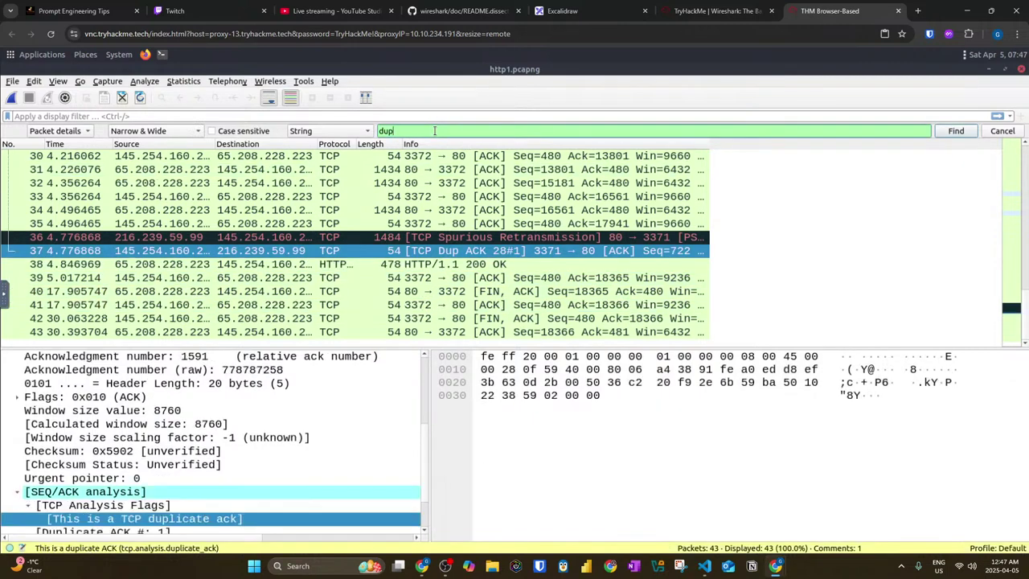
{"action": "key", "text": "Return"}
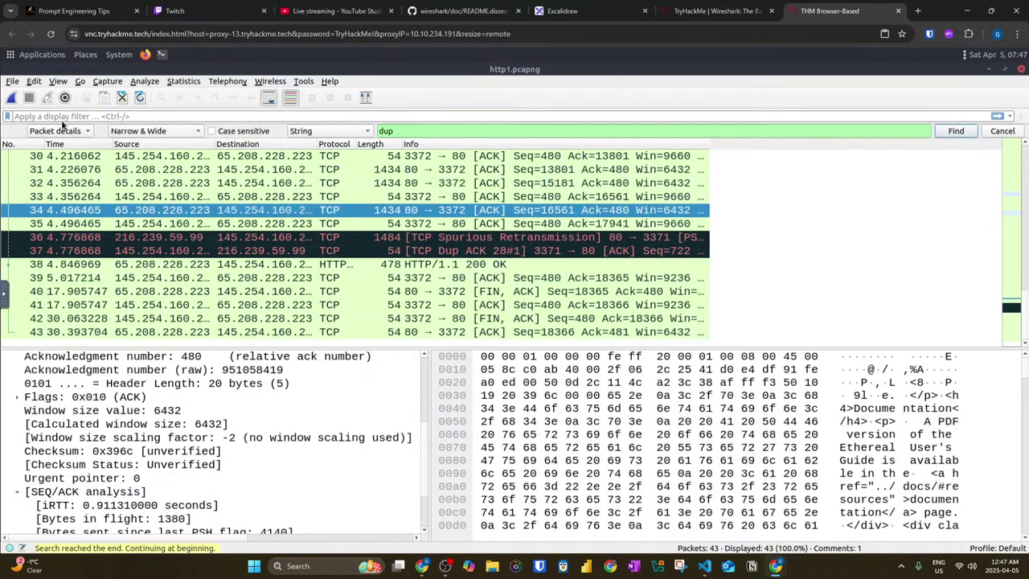
Step: Search the packet bytes for 'dup', then return to the TryHackMe room page
{"action": "left_click", "coordinate": [71, 131]}
{"action": "left_click", "coordinate": [81, 145]}
{"action": "left_click", "coordinate": [400, 129]}
{"action": "key", "text": "Return"}
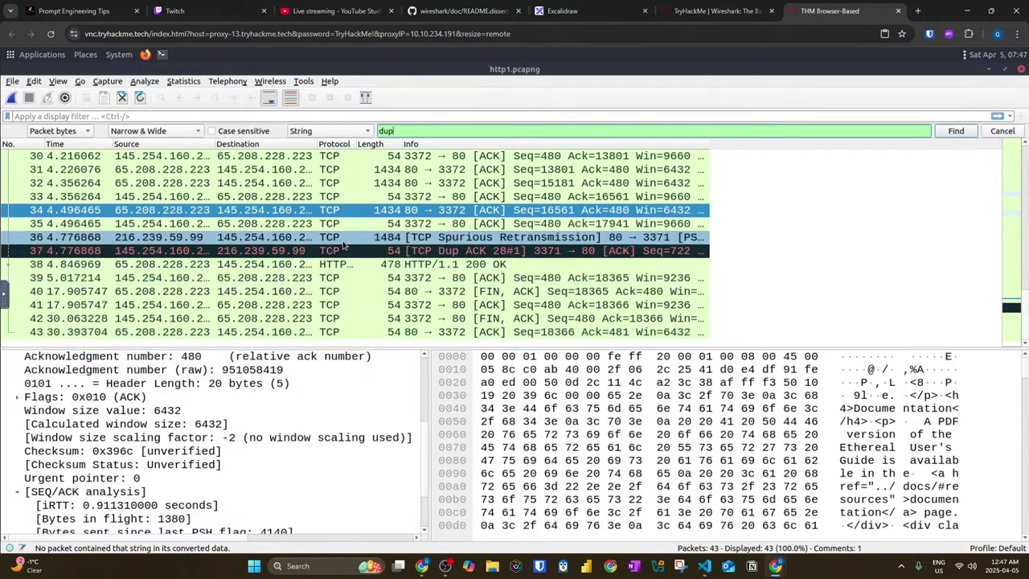
{"action": "left_click", "coordinate": [704, 11]}
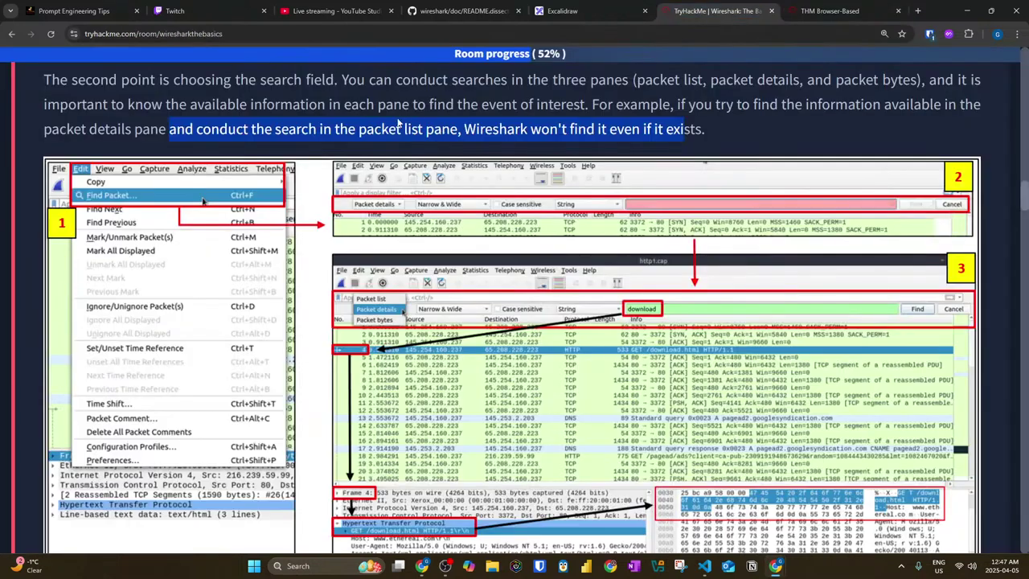
Step: Read the Mark Packets explanation of marking packets for events of interest
{"action": "scroll", "coordinate": [320, 158], "scroll_direction": "down", "scroll_amount": 2}
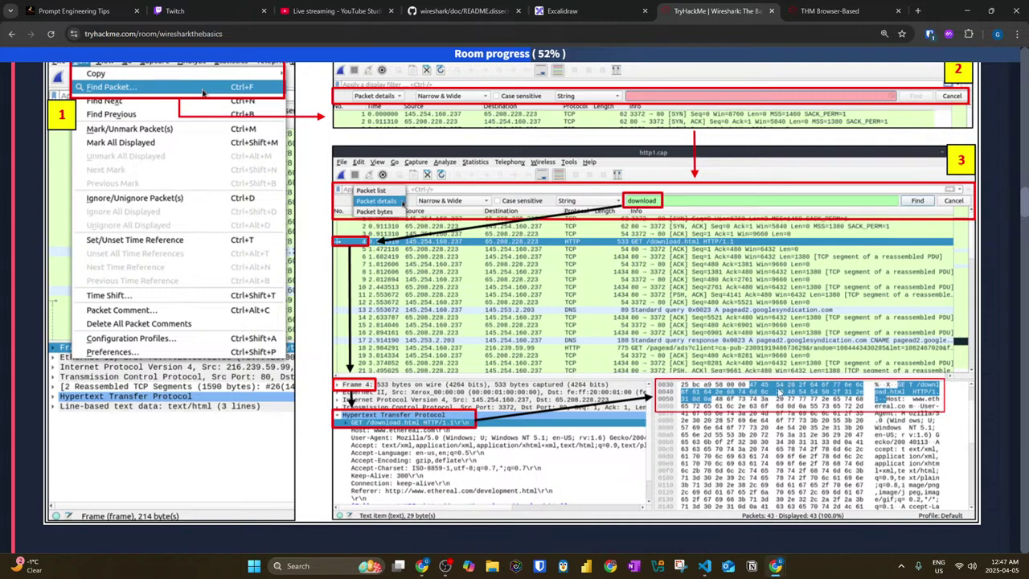
{"action": "scroll", "coordinate": [244, 390], "scroll_direction": "down", "scroll_amount": 5}
{"action": "left_click_drag", "start_coordinate": [25, 278], "coordinate": [179, 256]}
{"action": "left_click_drag", "start_coordinate": [45, 296], "coordinate": [281, 296]}
{"action": "scroll", "coordinate": [313, 281], "scroll_direction": "down", "scroll_amount": 2}
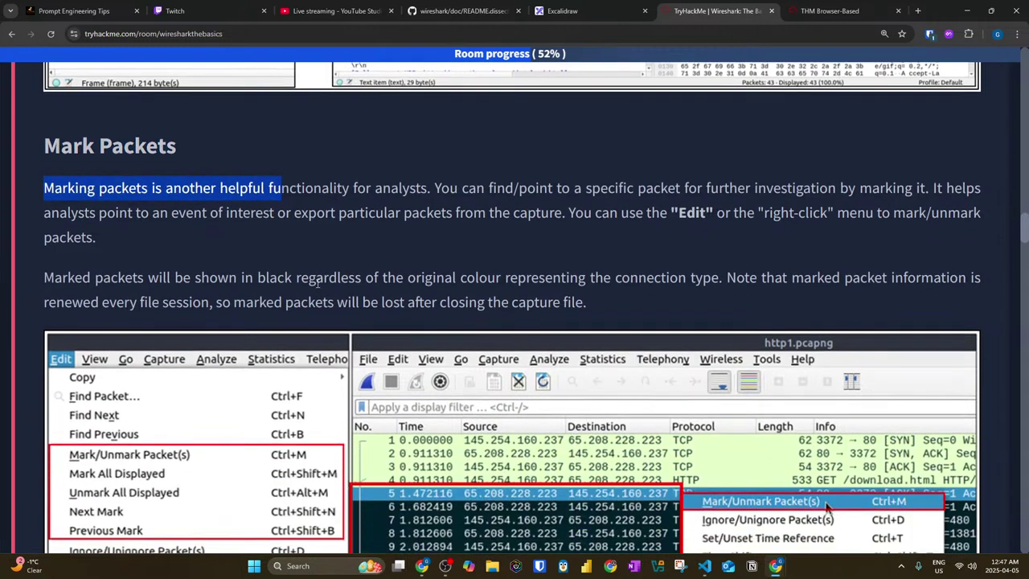
{"action": "left_click", "coordinate": [294, 204]}
{"action": "left_click_drag", "start_coordinate": [269, 187], "coordinate": [583, 192]}
{"action": "left_click_drag", "start_coordinate": [670, 192], "coordinate": [935, 191]}
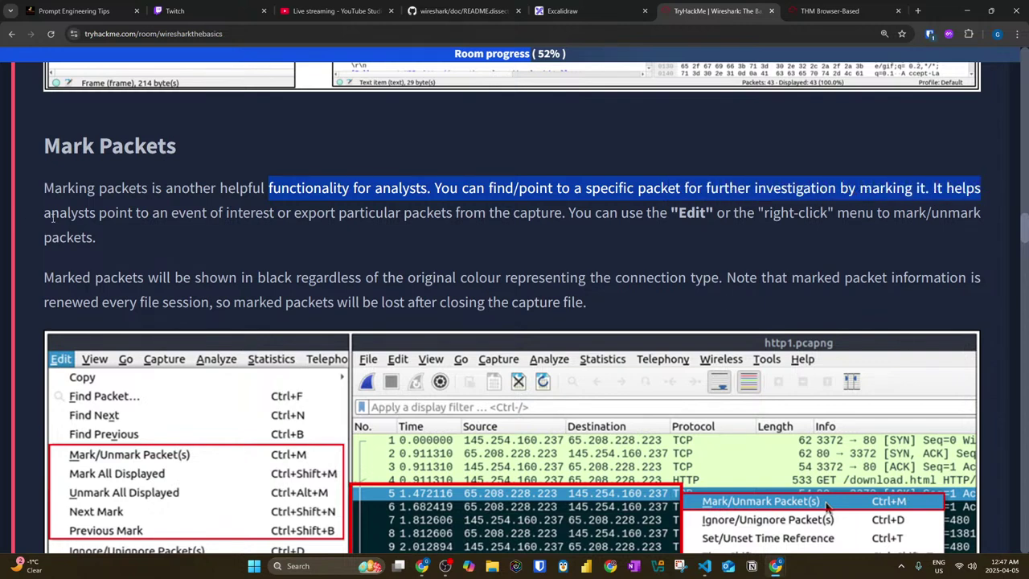
{"action": "left_click_drag", "start_coordinate": [99, 212], "coordinate": [389, 223]}
{"action": "left_click_drag", "start_coordinate": [540, 217], "coordinate": [676, 215]}
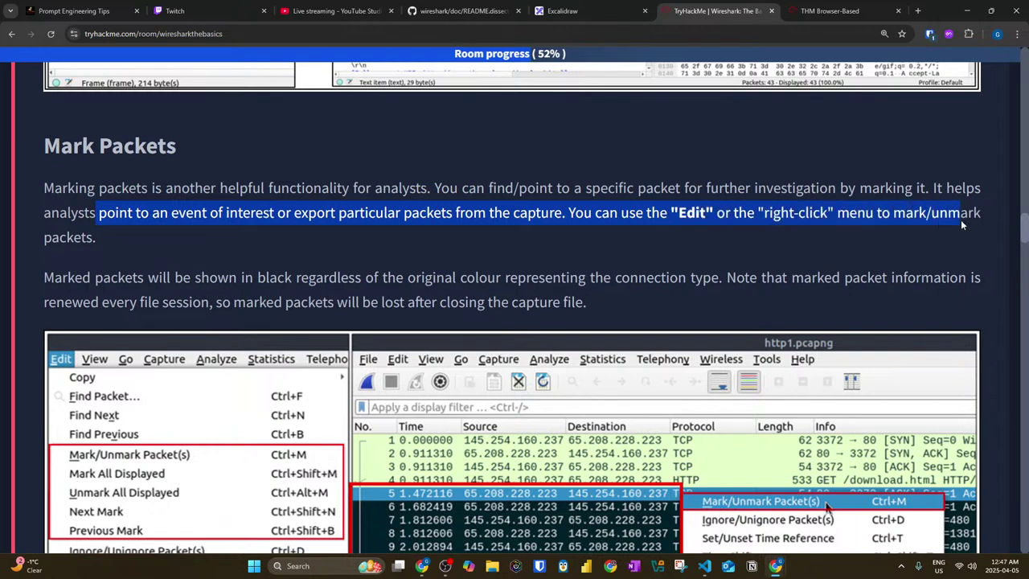
Step: Read that marked packets show in black and marks are lost when the capture closes
{"action": "scroll", "coordinate": [75, 262], "scroll_direction": "down", "scroll_amount": 2}
{"action": "left_click_drag", "start_coordinate": [38, 175], "coordinate": [386, 172]}
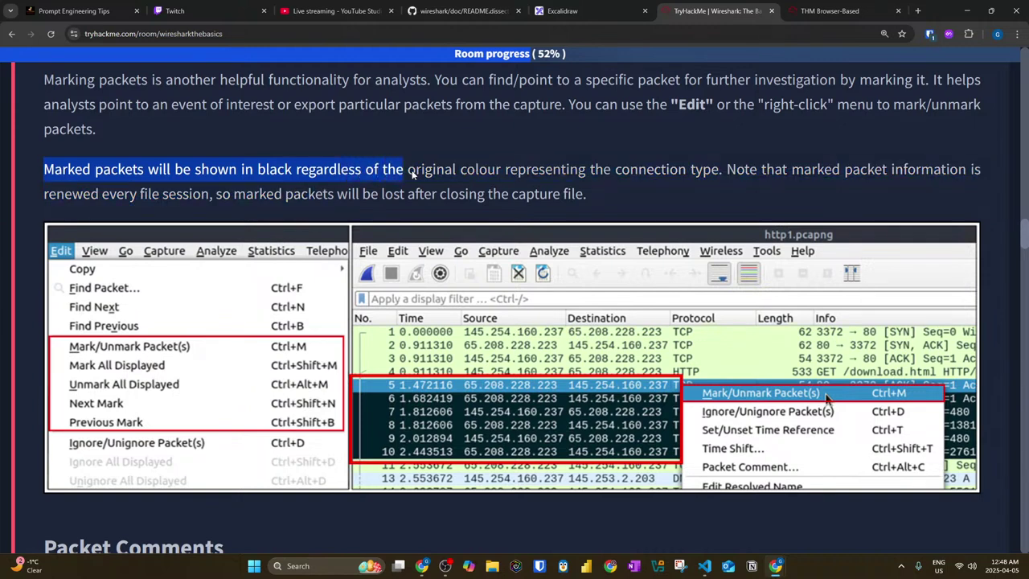
{"action": "left_click_drag", "start_coordinate": [448, 171], "coordinate": [648, 181]}
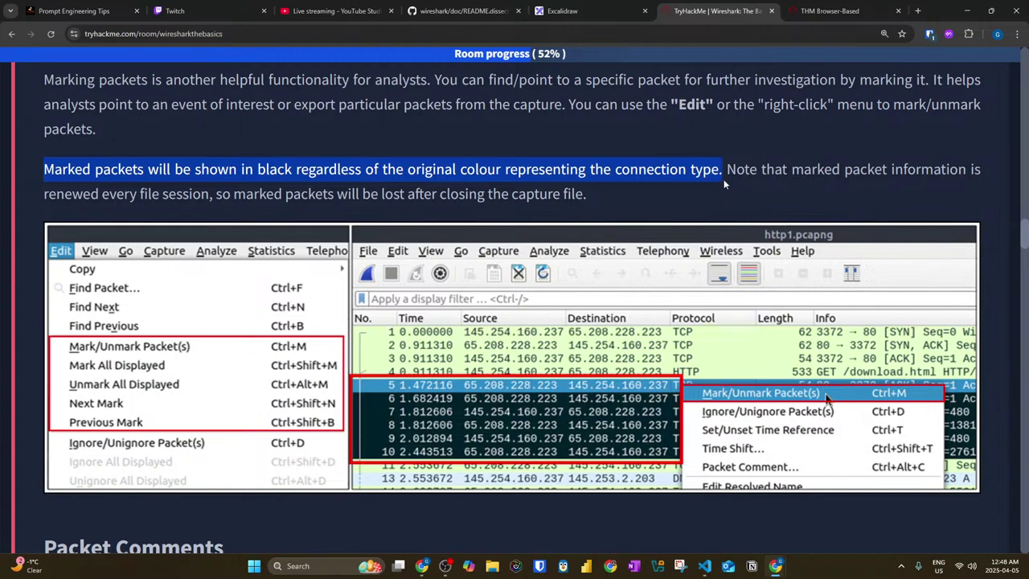
{"action": "left_click_drag", "start_coordinate": [744, 180], "coordinate": [1006, 177]}
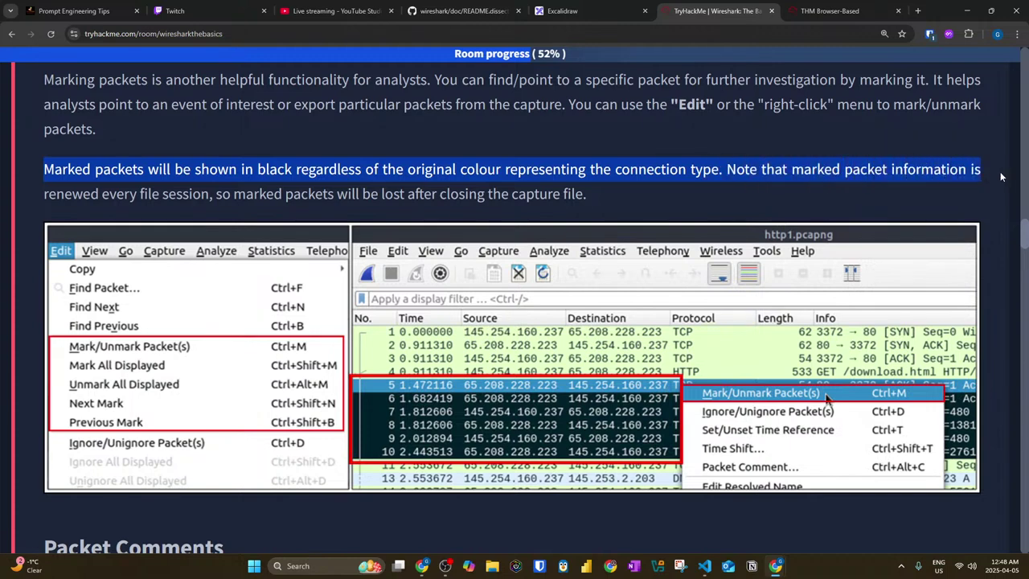
{"action": "left_click_drag", "start_coordinate": [124, 194], "coordinate": [189, 193]}
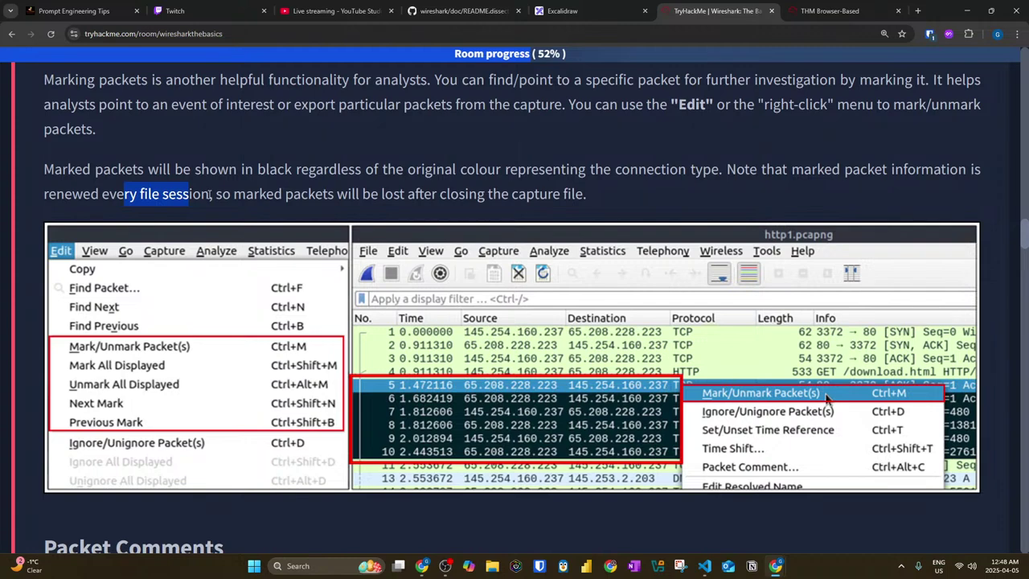
{"action": "left_click", "coordinate": [211, 196]}
{"action": "left_click_drag", "start_coordinate": [216, 194], "coordinate": [585, 195]}
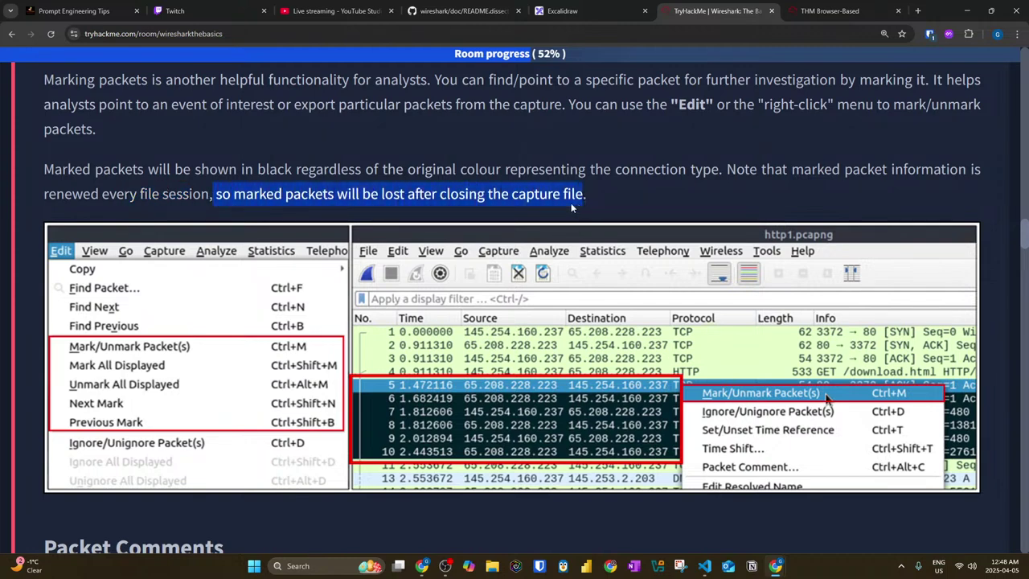
{"action": "left_click_drag", "start_coordinate": [571, 202], "coordinate": [579, 191]}
{"action": "scroll", "coordinate": [580, 191], "scroll_direction": "down", "scroll_amount": 2}
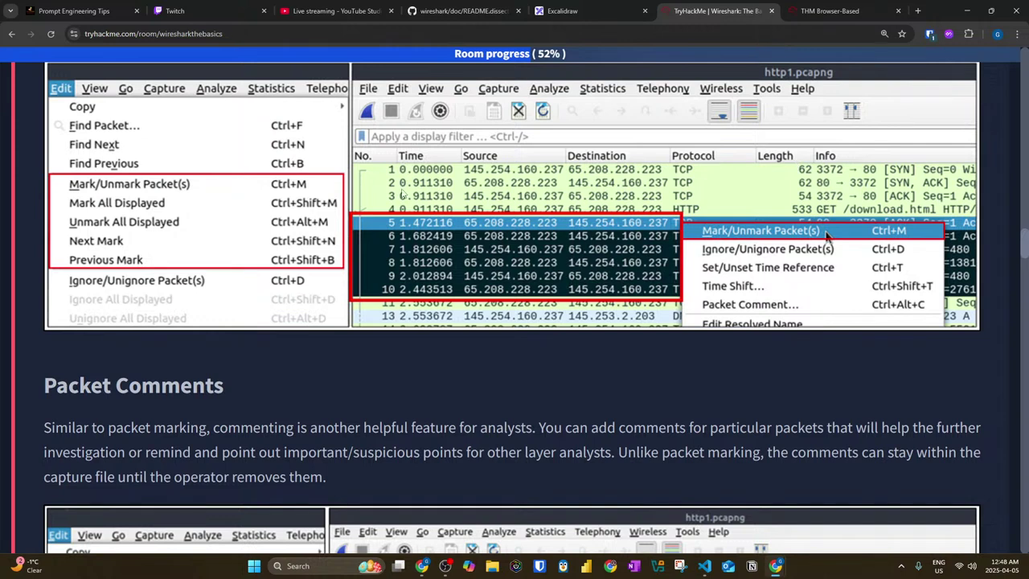
Step: Read the Packet Comments introduction, noting that comments stay in the capture file
{"action": "scroll", "coordinate": [291, 227], "scroll_direction": "down", "scroll_amount": 1}
{"action": "scroll", "coordinate": [292, 227], "scroll_direction": "down", "scroll_amount": 2}
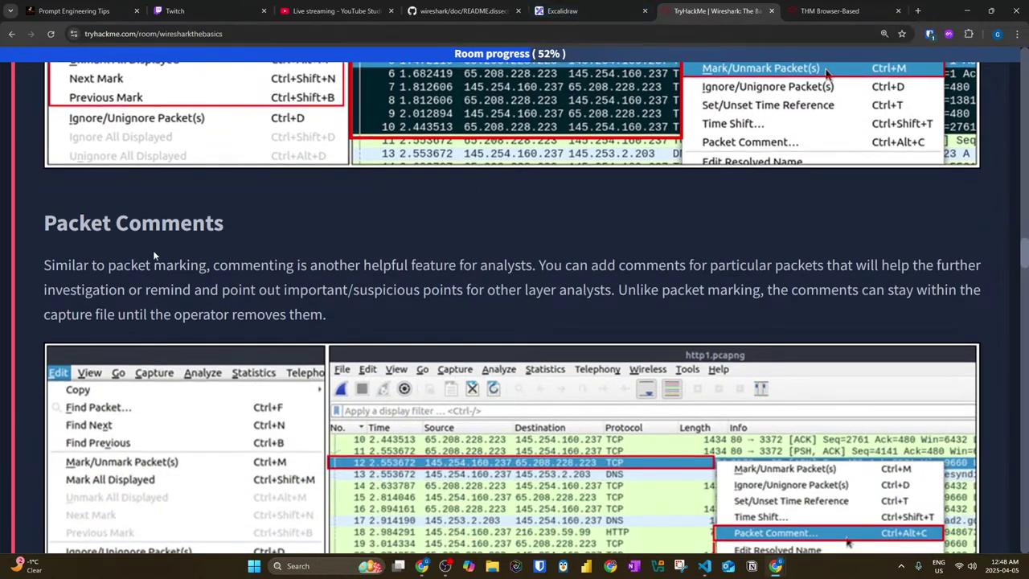
{"action": "scroll", "coordinate": [154, 256], "scroll_direction": "down", "scroll_amount": 2}
{"action": "left_click_drag", "start_coordinate": [79, 119], "coordinate": [229, 114]}
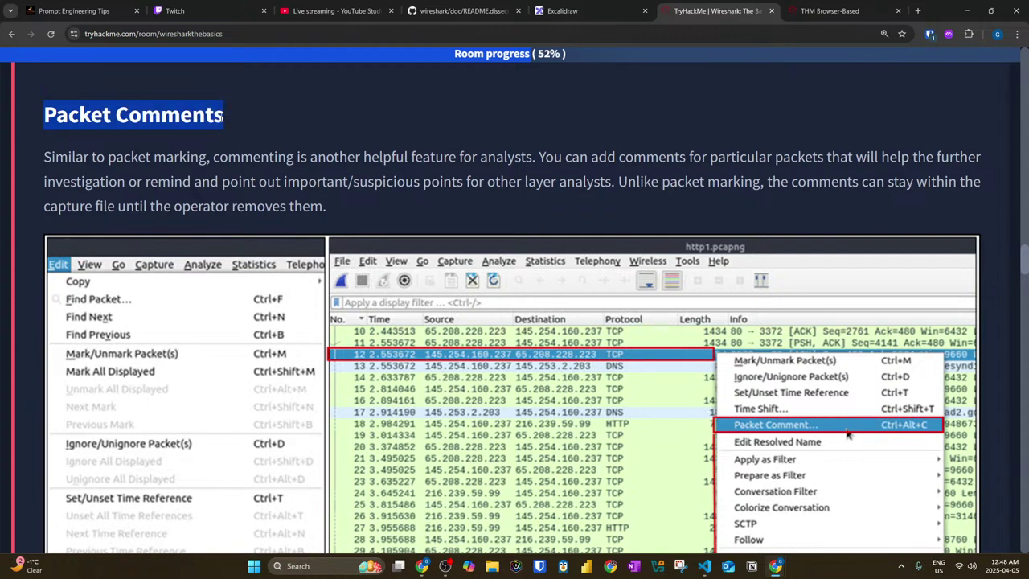
{"action": "left_click_drag", "start_coordinate": [29, 164], "coordinate": [831, 169]}
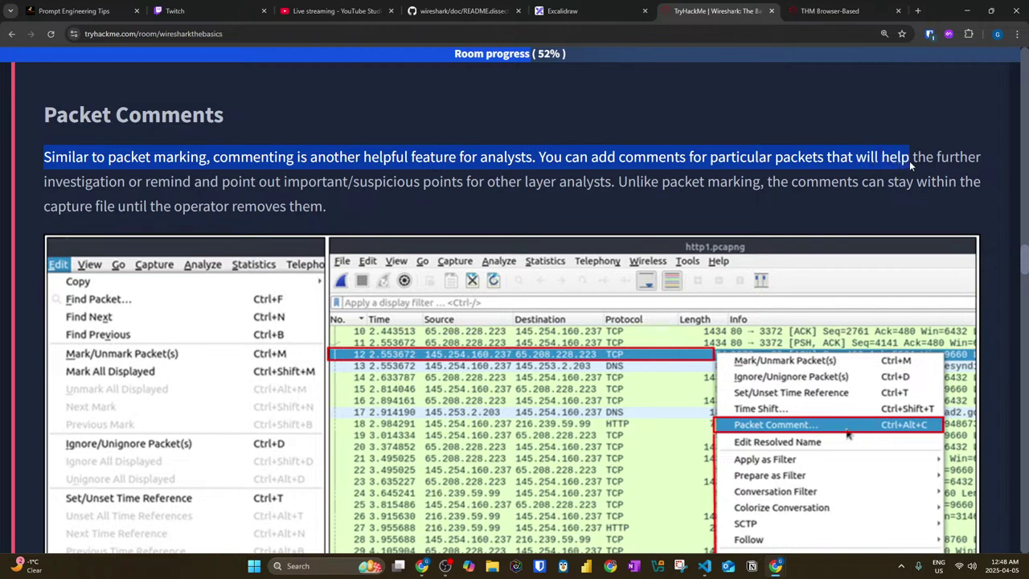
{"action": "left_click_drag", "start_coordinate": [910, 164], "coordinate": [989, 161]}
{"action": "left_click_drag", "start_coordinate": [145, 182], "coordinate": [988, 189]}
{"action": "left_click_drag", "start_coordinate": [40, 209], "coordinate": [315, 215]}
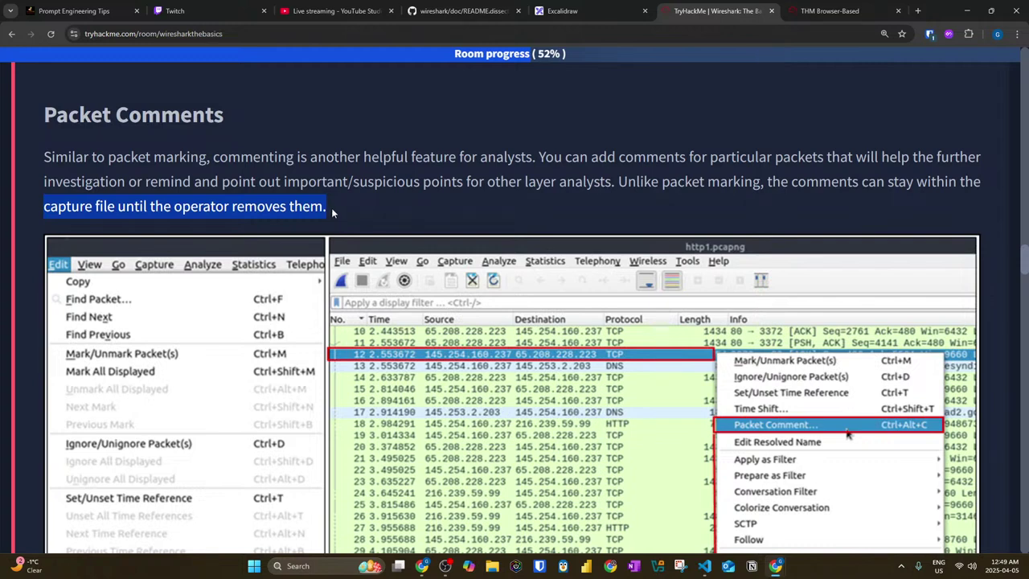
Step: Read why analysts comment suspicious points, unlike marking, and scroll past the comment example
{"action": "left_click_drag", "start_coordinate": [261, 158], "coordinate": [988, 163]}
{"action": "left_click_drag", "start_coordinate": [81, 182], "coordinate": [453, 182]}
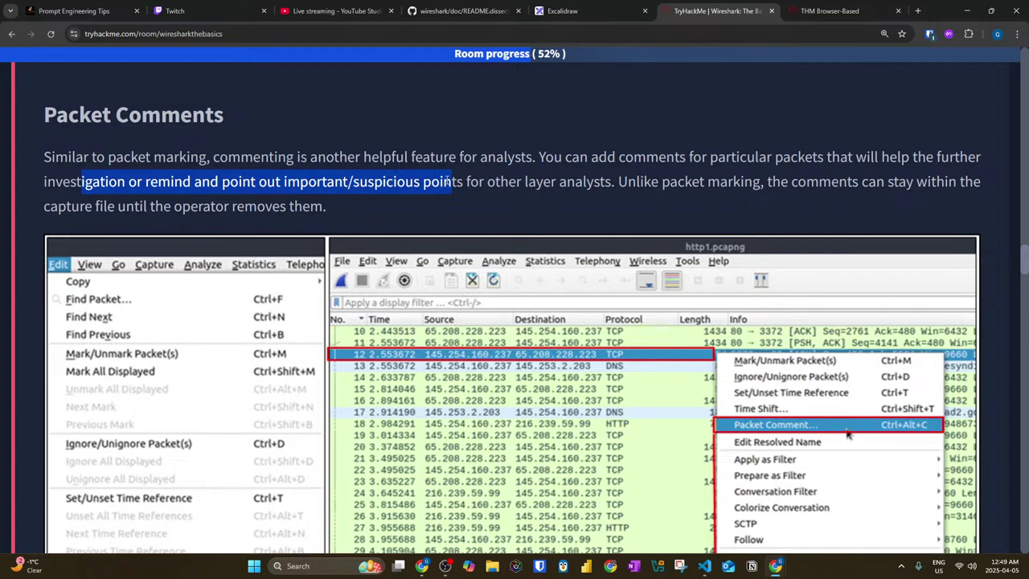
{"action": "left_click_drag", "start_coordinate": [457, 184], "coordinate": [604, 183]}
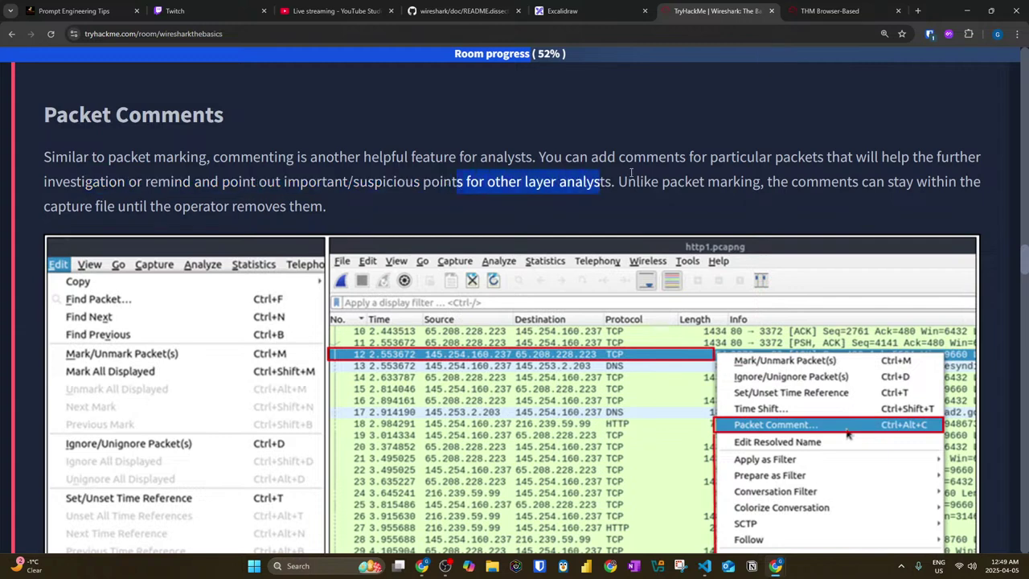
{"action": "left_click_drag", "start_coordinate": [636, 183], "coordinate": [964, 185]}
{"action": "scroll", "coordinate": [243, 206], "scroll_direction": "down", "scroll_amount": 3}
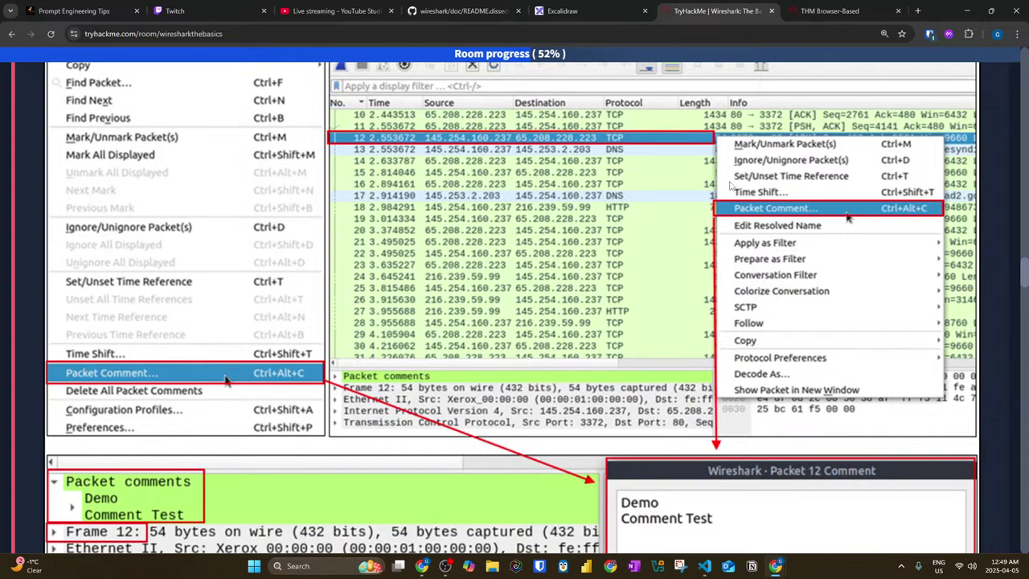
{"action": "scroll", "coordinate": [738, 181], "scroll_direction": "down", "scroll_amount": 3}
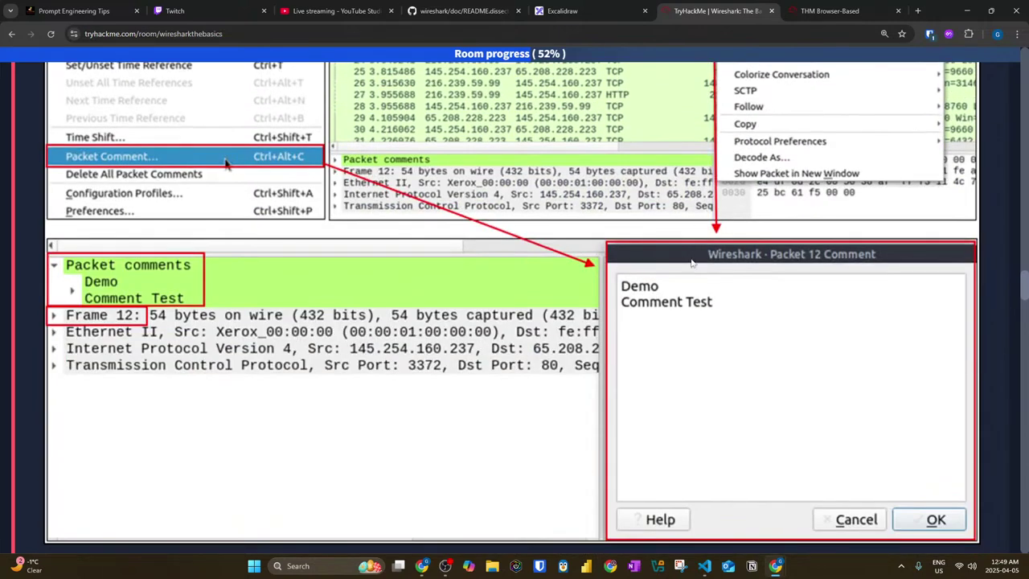
{"action": "scroll", "coordinate": [652, 230], "scroll_direction": "down", "scroll_amount": 4}
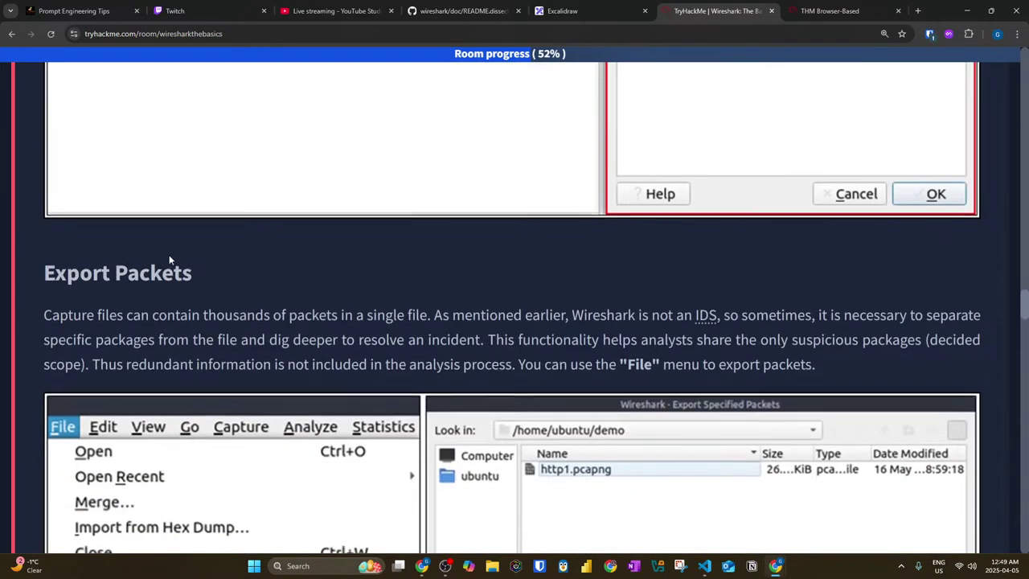
Step: Read that Wireshark is not an IDS and that specific packets can be separated and shared
{"action": "scroll", "coordinate": [169, 265], "scroll_direction": "down", "scroll_amount": 3}
{"action": "scroll", "coordinate": [125, 247], "scroll_direction": "up", "scroll_amount": 1}
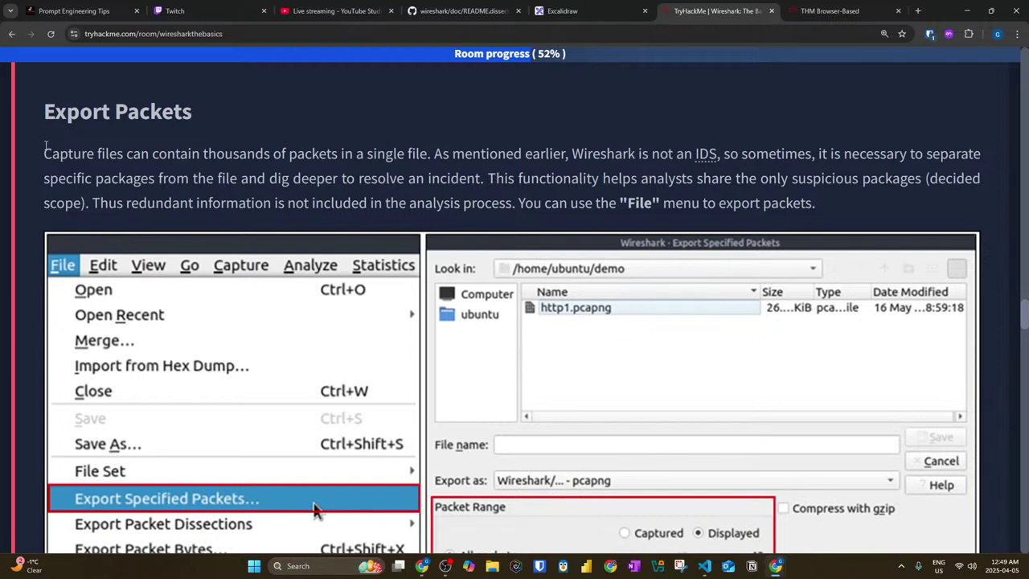
{"action": "left_click_drag", "start_coordinate": [417, 152], "coordinate": [787, 153]}
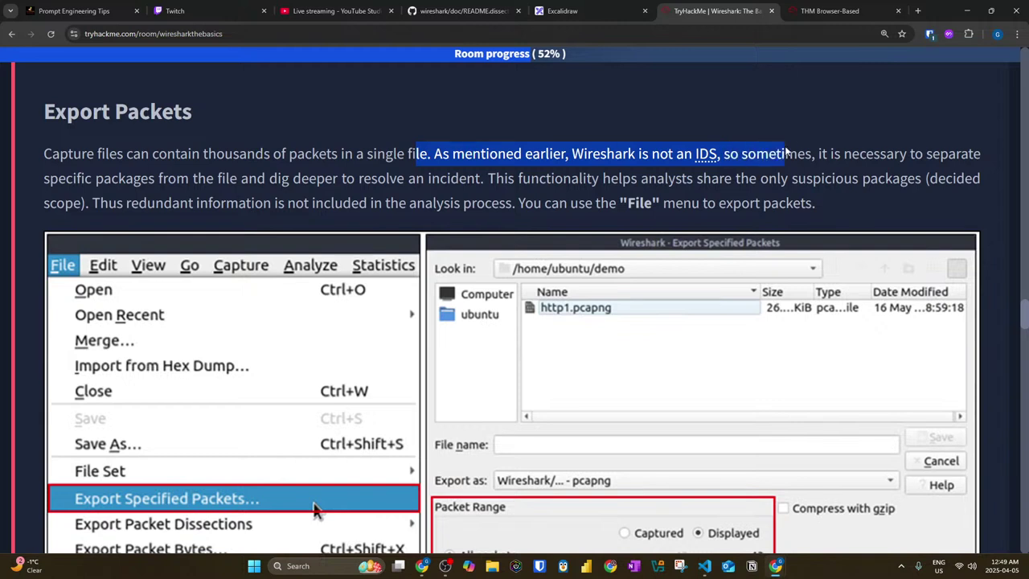
{"action": "left_click_drag", "start_coordinate": [787, 153], "coordinate": [975, 164]}
{"action": "left_click", "coordinate": [52, 182]}
{"action": "left_click_drag", "start_coordinate": [51, 182], "coordinate": [977, 184]}
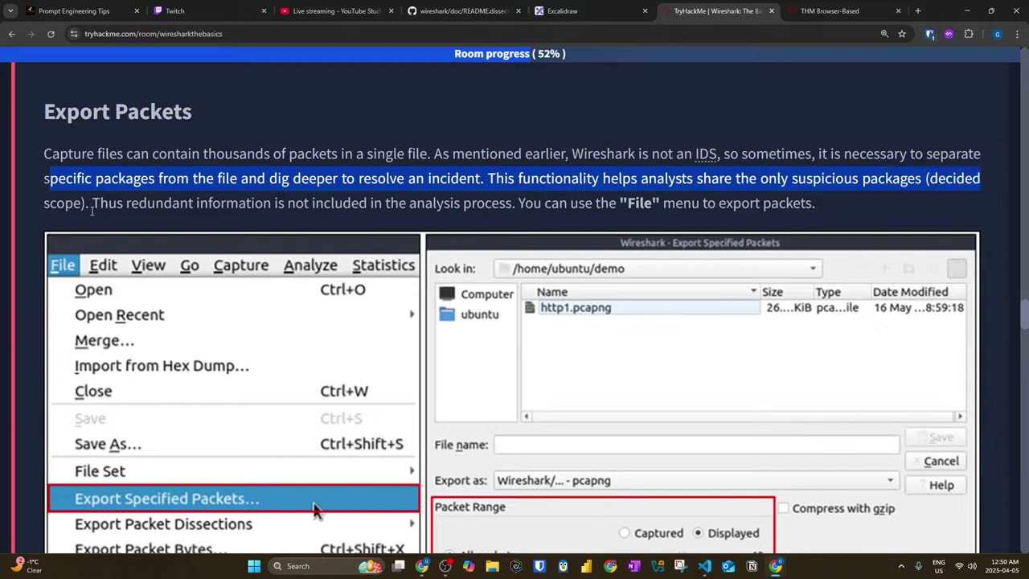
{"action": "left_click", "coordinate": [810, 193]}
{"action": "left_click_drag", "start_coordinate": [761, 178], "coordinate": [981, 179]}
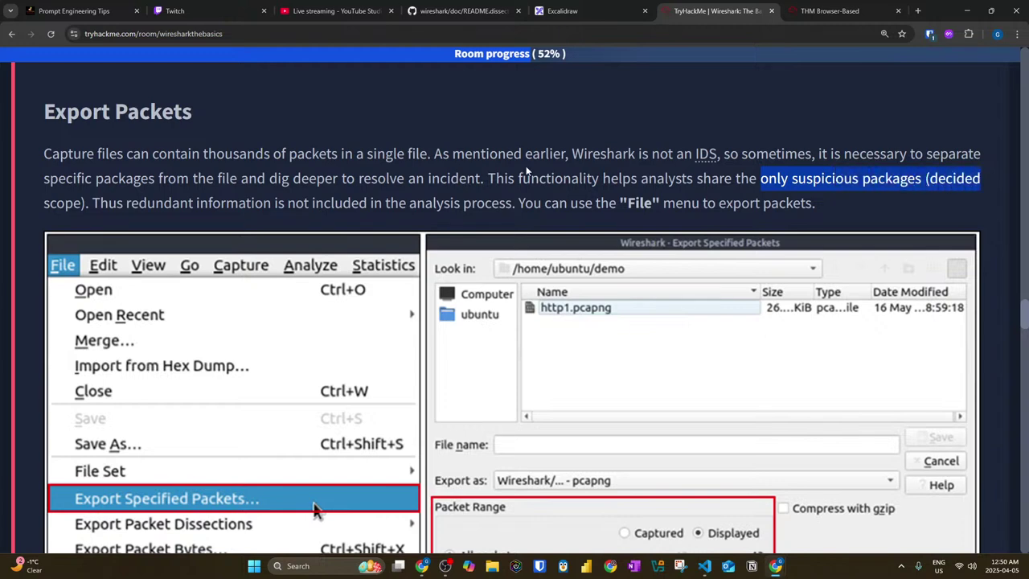
Step: Read about leaving out redundant information, then scroll to the Export Objects (Files) section
{"action": "key", "text": "super"}
{"action": "left_click", "coordinate": [713, 137]}
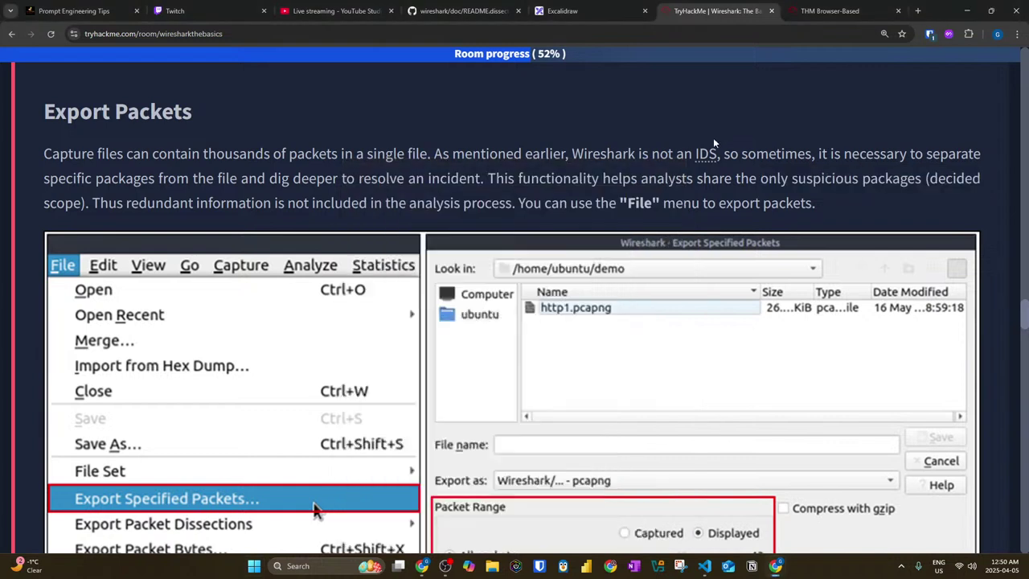
{"action": "left_click_drag", "start_coordinate": [88, 201], "coordinate": [794, 202]}
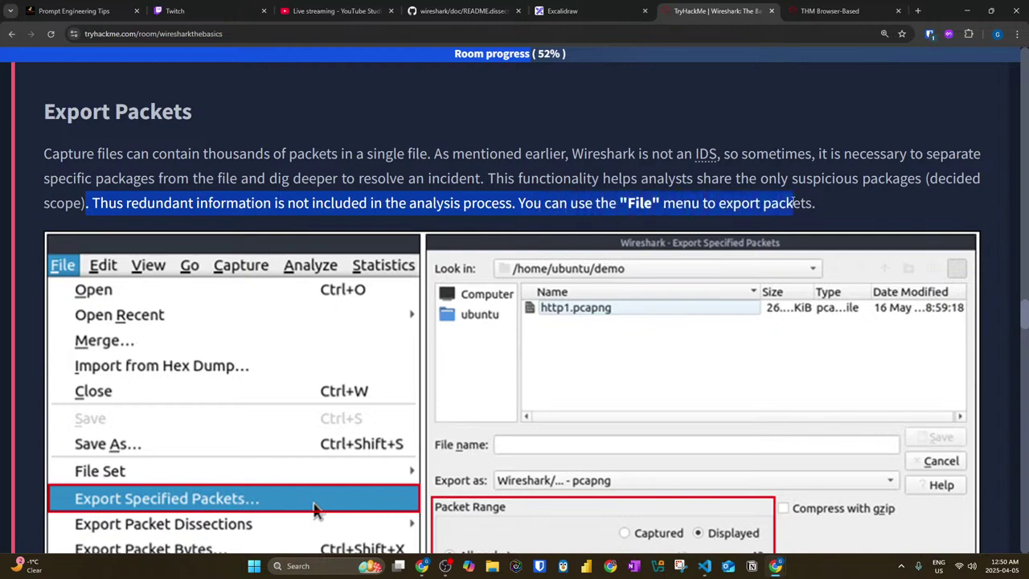
{"action": "scroll", "coordinate": [135, 272], "scroll_direction": "down", "scroll_amount": 3}
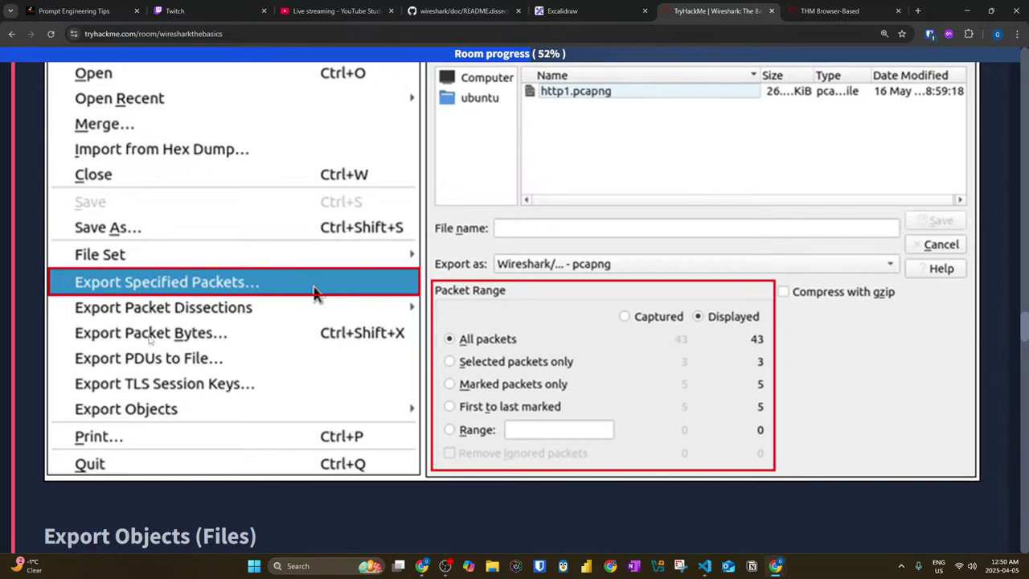
{"action": "scroll", "coordinate": [147, 344], "scroll_direction": "down", "scroll_amount": 2}
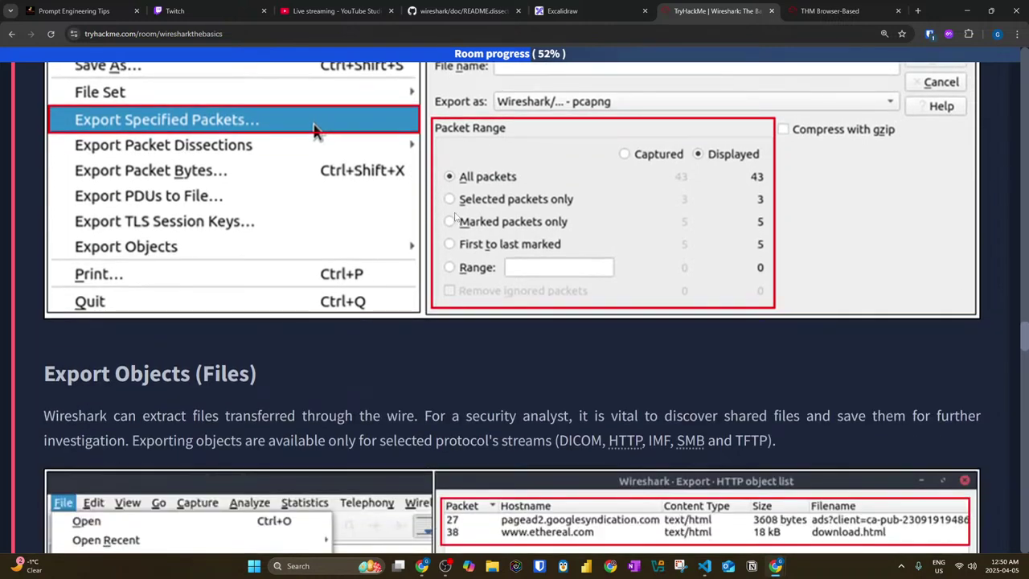
{"action": "scroll", "coordinate": [484, 215], "scroll_direction": "up", "scroll_amount": 1}
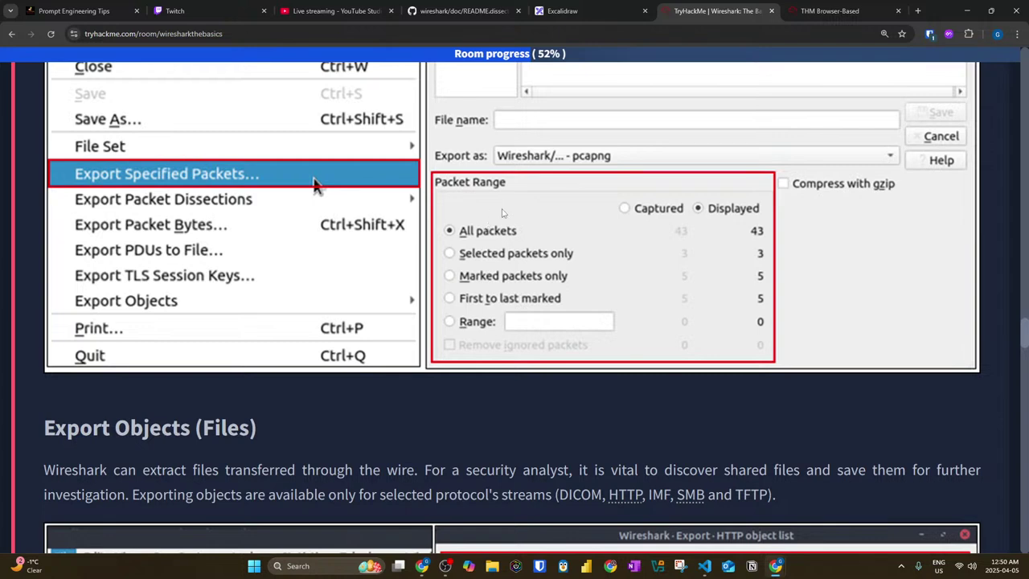
{"action": "scroll", "coordinate": [524, 230], "scroll_direction": "up", "scroll_amount": 3}
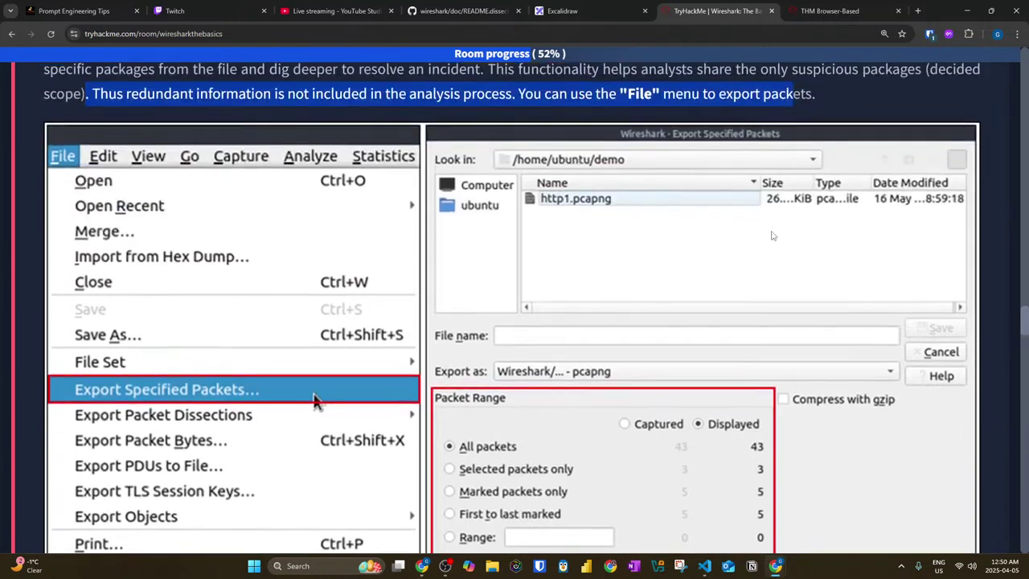
{"action": "scroll", "coordinate": [675, 293], "scroll_direction": "down", "scroll_amount": 3}
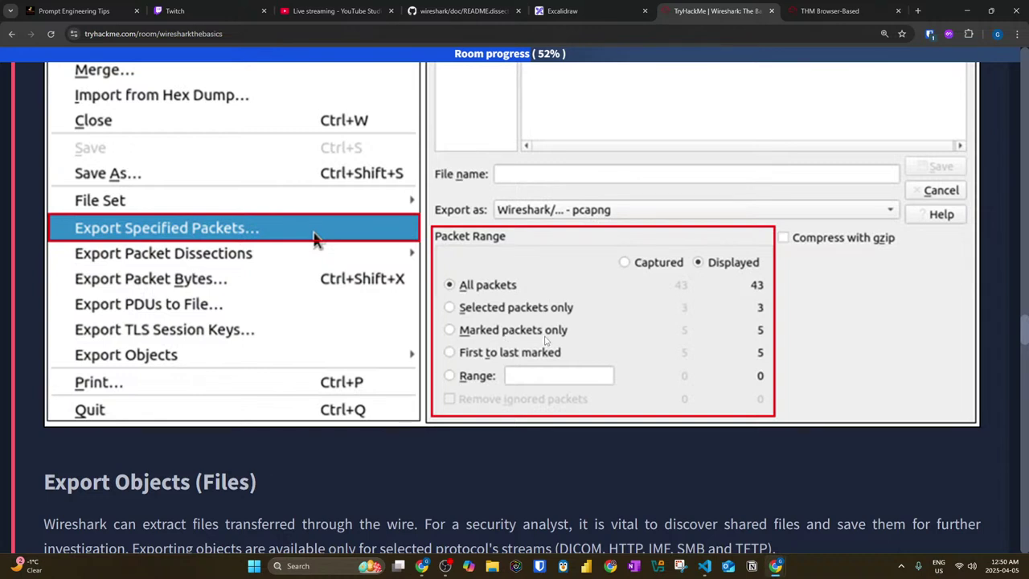
{"action": "scroll", "coordinate": [545, 340], "scroll_direction": "down", "scroll_amount": 5}
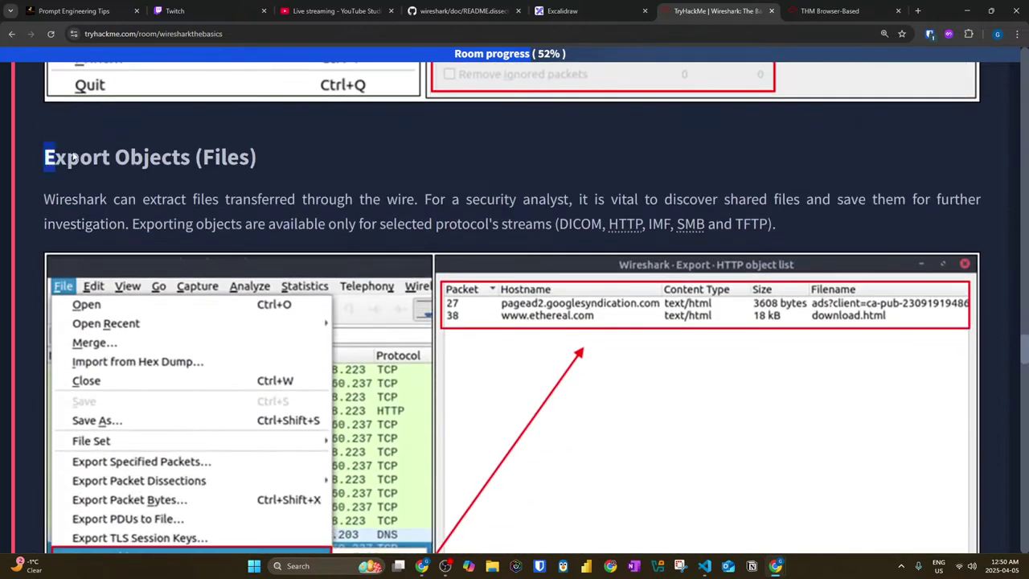
{"action": "left_click_drag", "start_coordinate": [46, 155], "coordinate": [240, 158]}
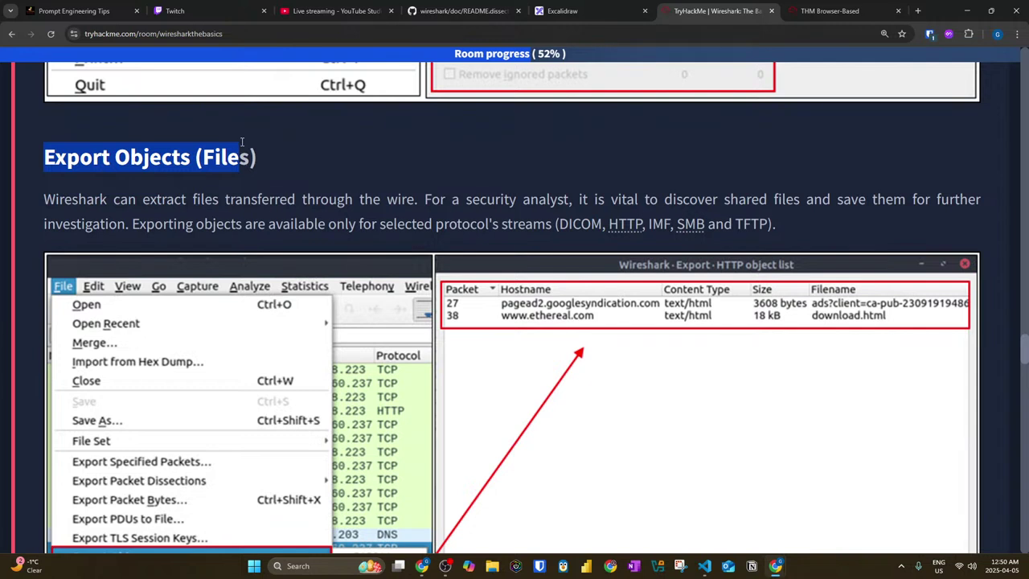
{"action": "left_click", "coordinate": [272, 145]}
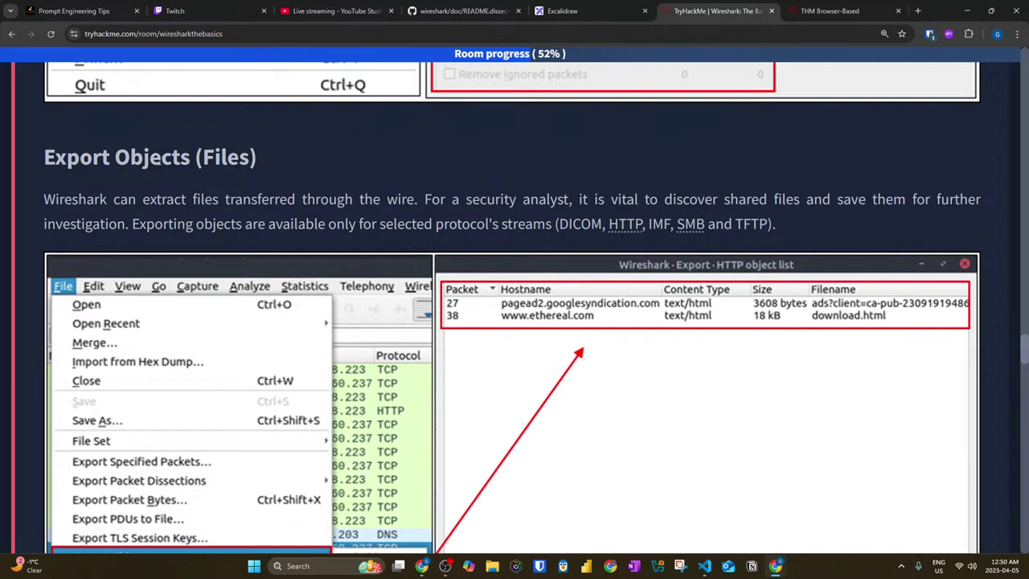
{"action": "left_click_drag", "start_coordinate": [32, 205], "coordinate": [981, 204]}
{"action": "left_click_drag", "start_coordinate": [133, 224], "coordinate": [546, 231]}
{"action": "left_click", "coordinate": [561, 224]}
{"action": "double_click", "coordinate": [571, 224]}
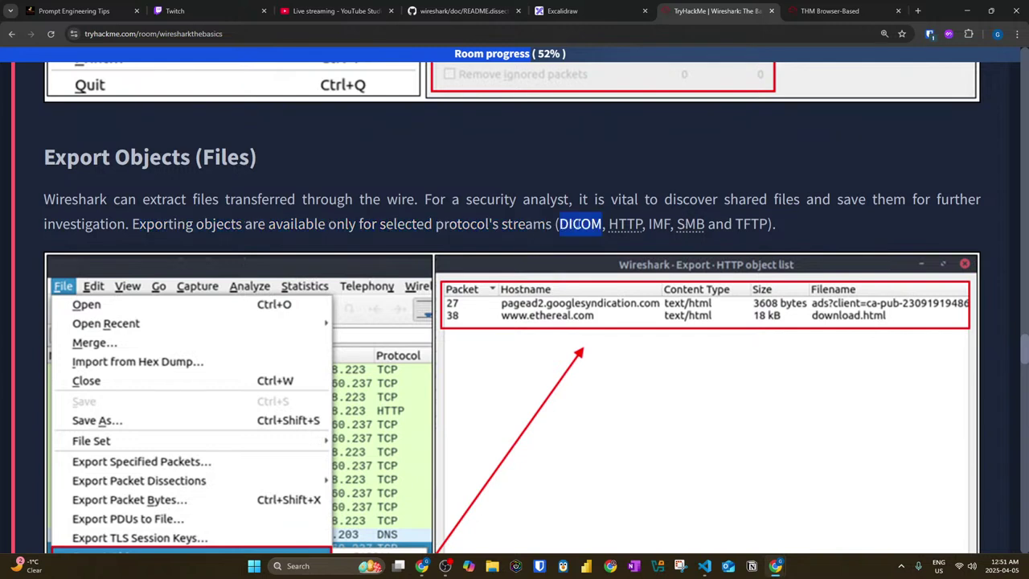
{"action": "right_click", "coordinate": [576, 225]}
{"action": "right_click", "coordinate": [575, 226]}
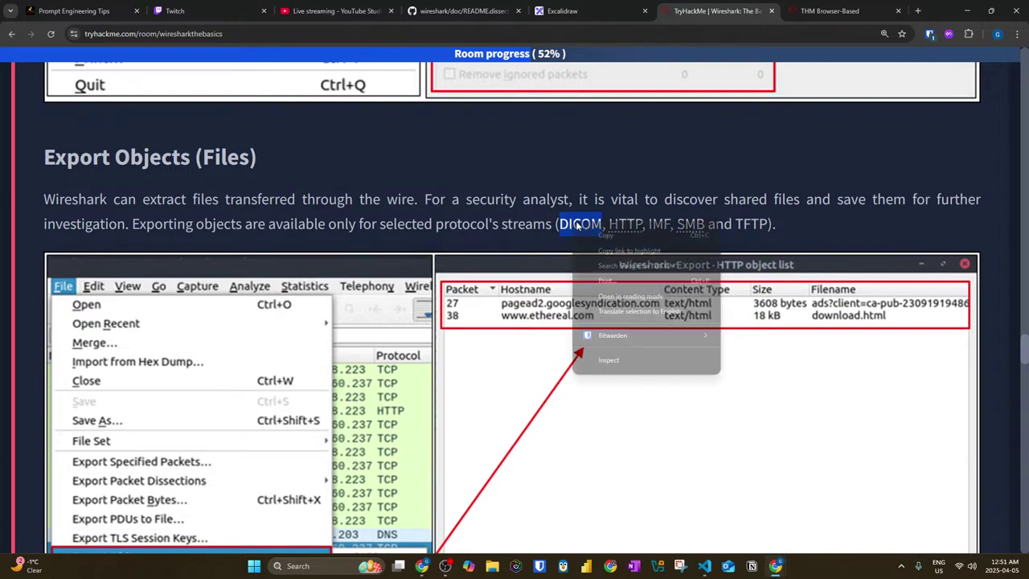
{"action": "left_click", "coordinate": [628, 266]}
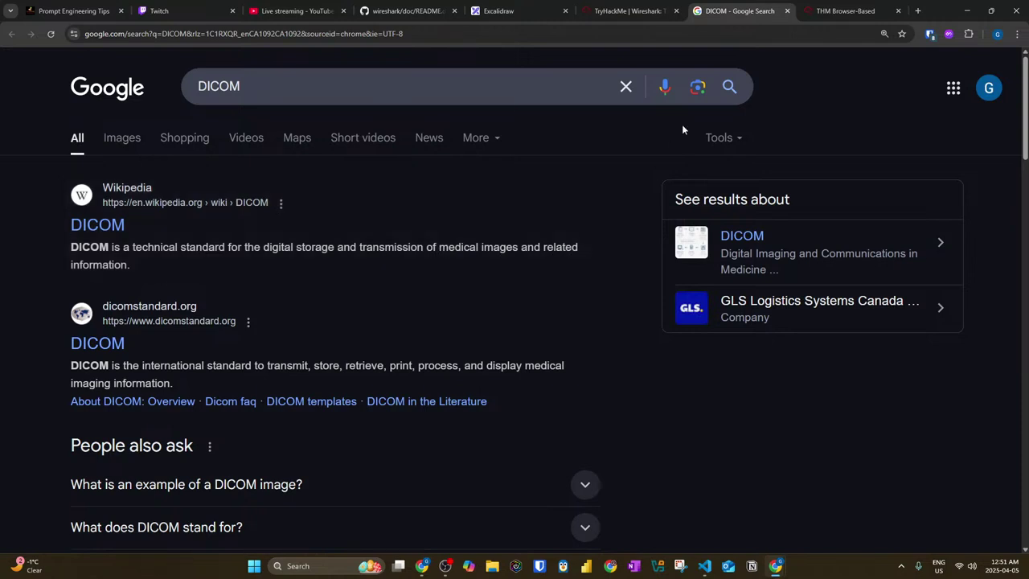
{"action": "left_click", "coordinate": [786, 10]}
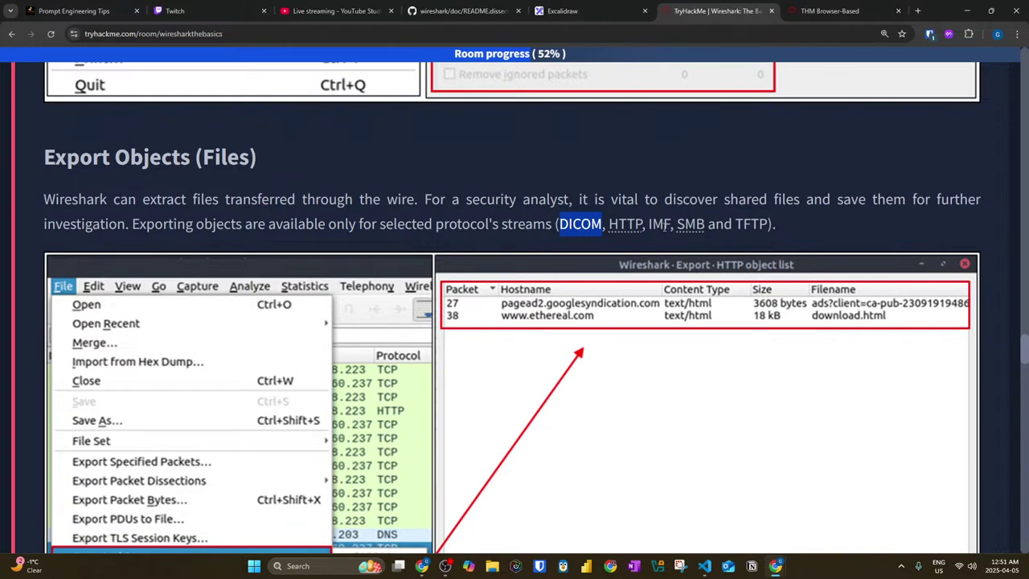
{"action": "double_click", "coordinate": [660, 225]}
{"action": "right_click", "coordinate": [660, 225]}
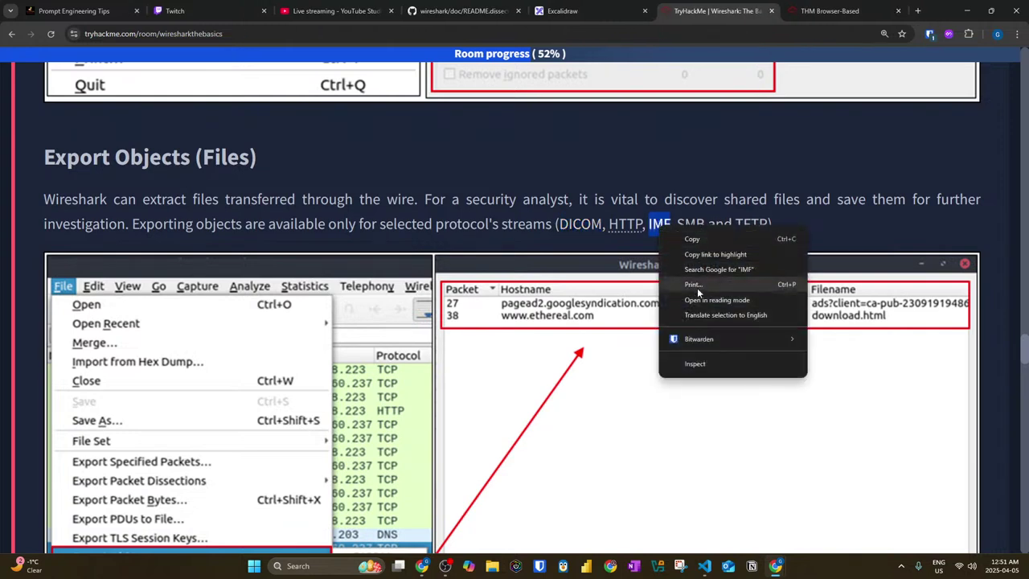
{"action": "left_click", "coordinate": [700, 266]}
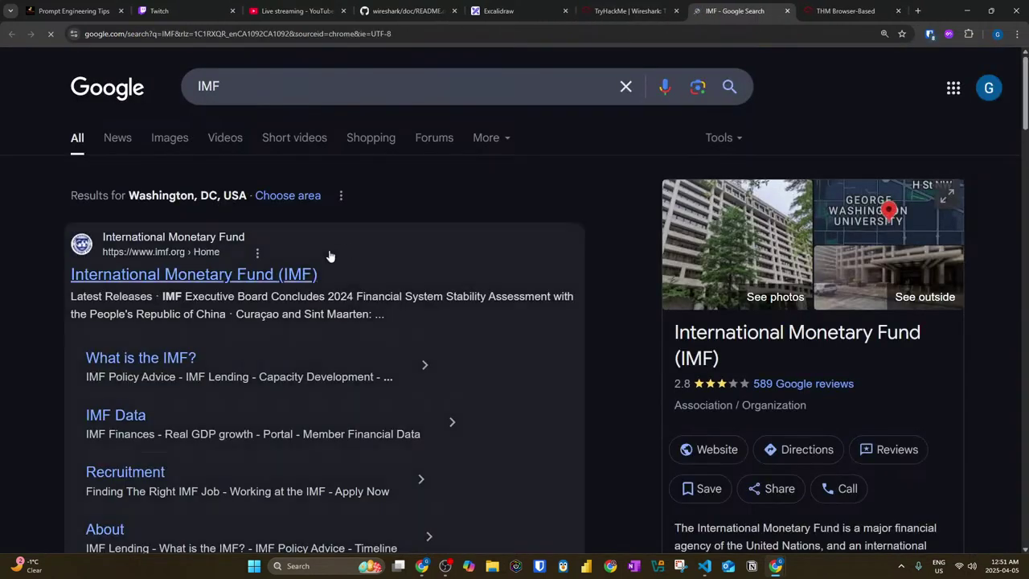
{"action": "left_click", "coordinate": [296, 93]}
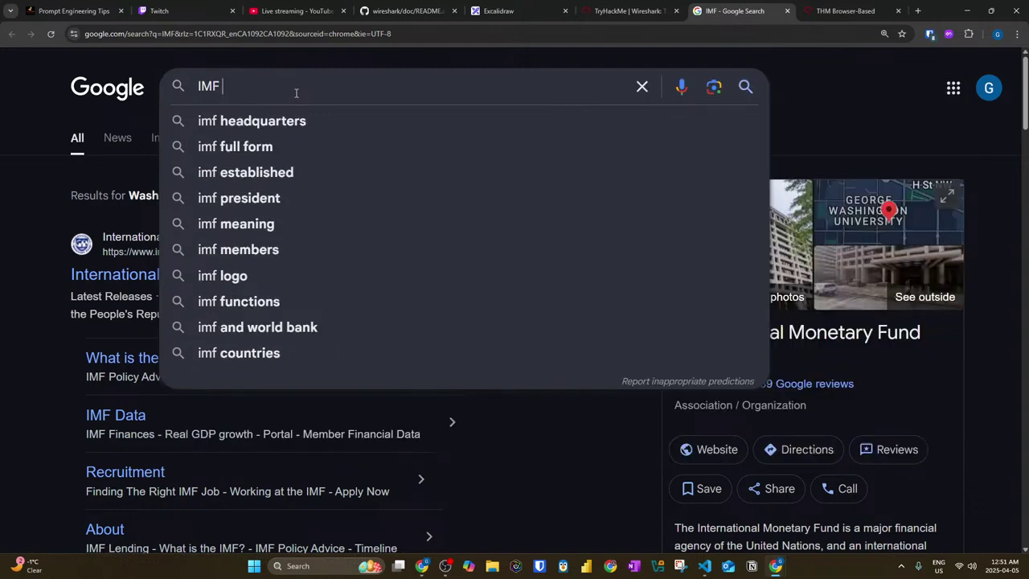
{"action": "type", "text": "protocol"}
{"action": "key", "text": "Return"}
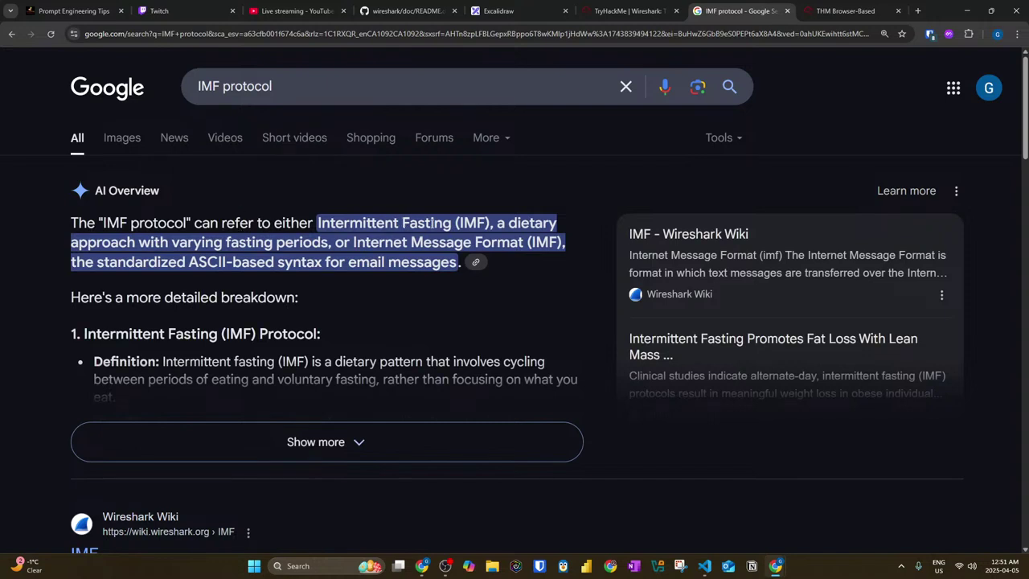
{"action": "left_click", "coordinate": [326, 95]}
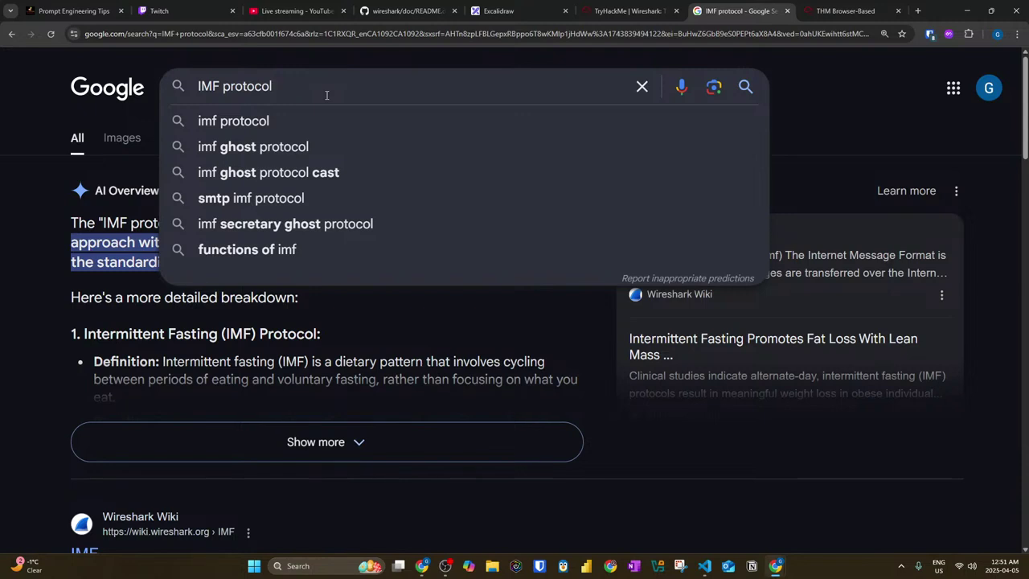
{"action": "key", "text": "Escape"}
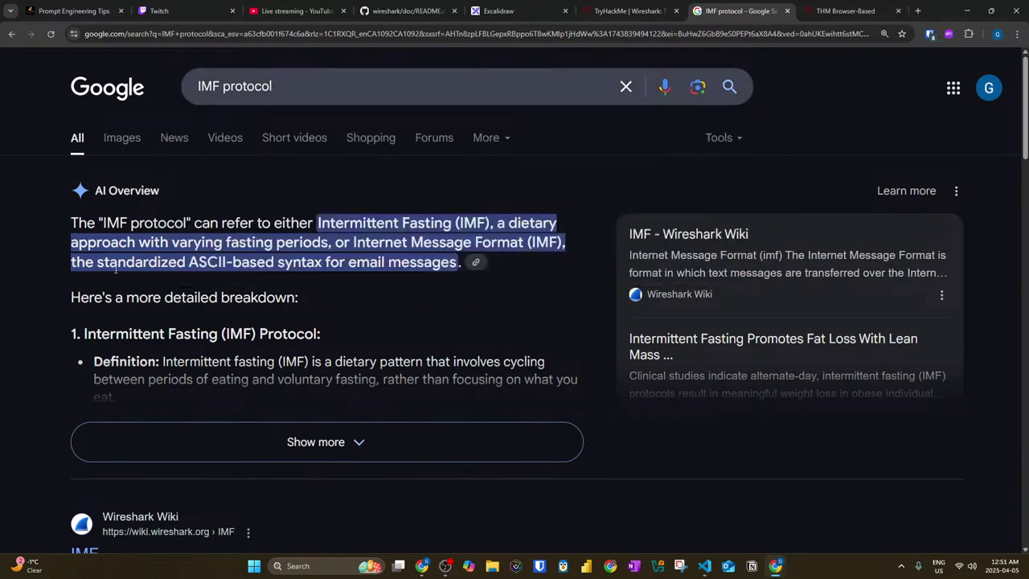
{"action": "left_click_drag", "start_coordinate": [117, 267], "coordinate": [281, 270]}
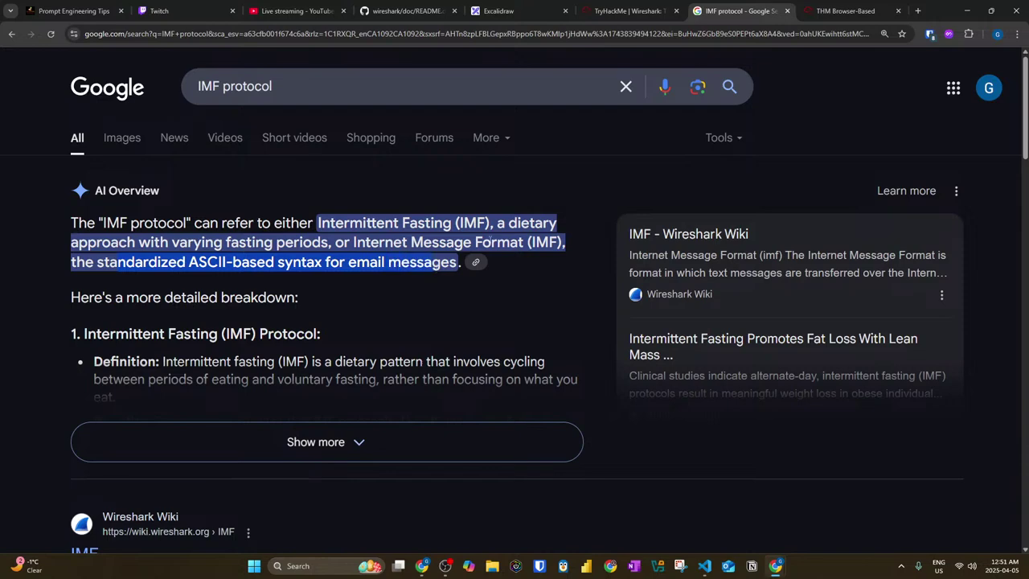
{"action": "left_click", "coordinate": [788, 11]}
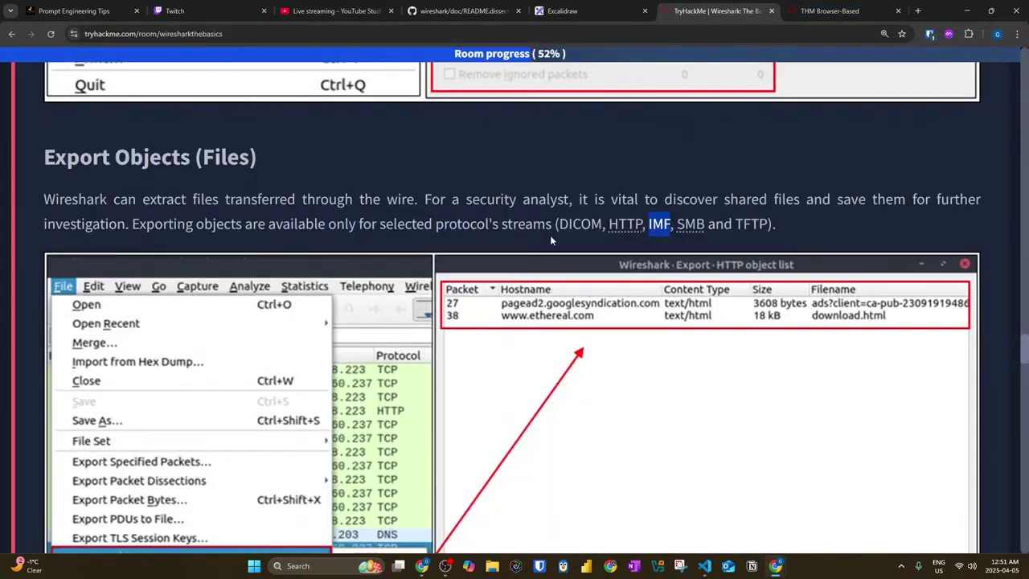
Step: View the SMB definition, then run a Google search for 'TFTP'
{"action": "left_click", "coordinate": [686, 228]}
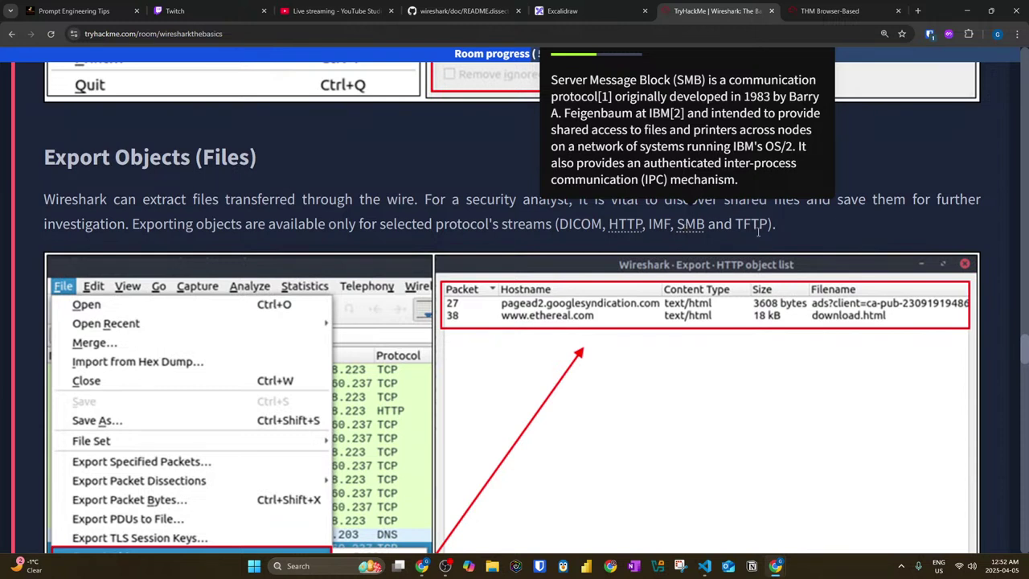
{"action": "left_click_drag", "start_coordinate": [619, 119], "coordinate": [820, 113]}
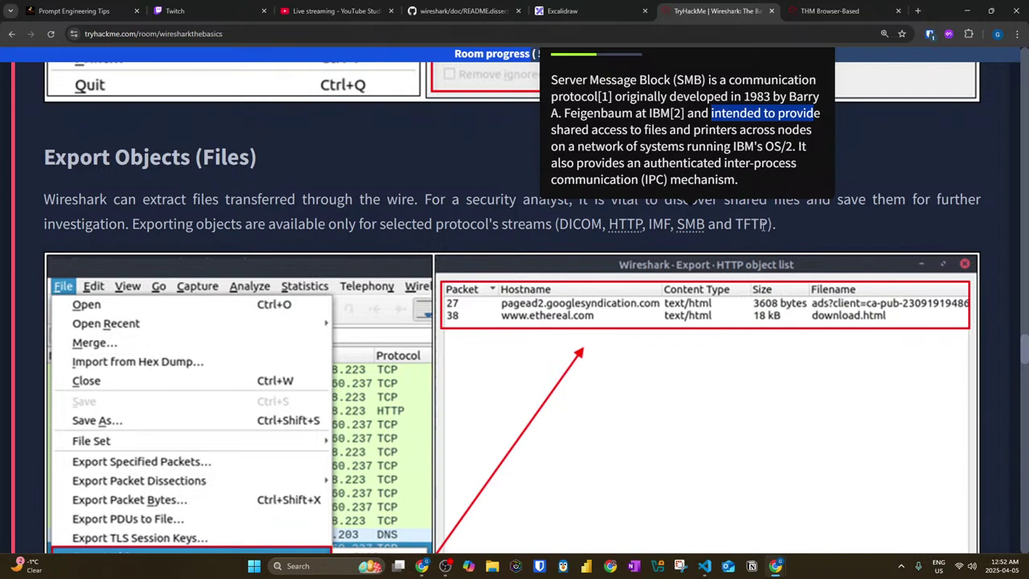
{"action": "double_click", "coordinate": [753, 224]}
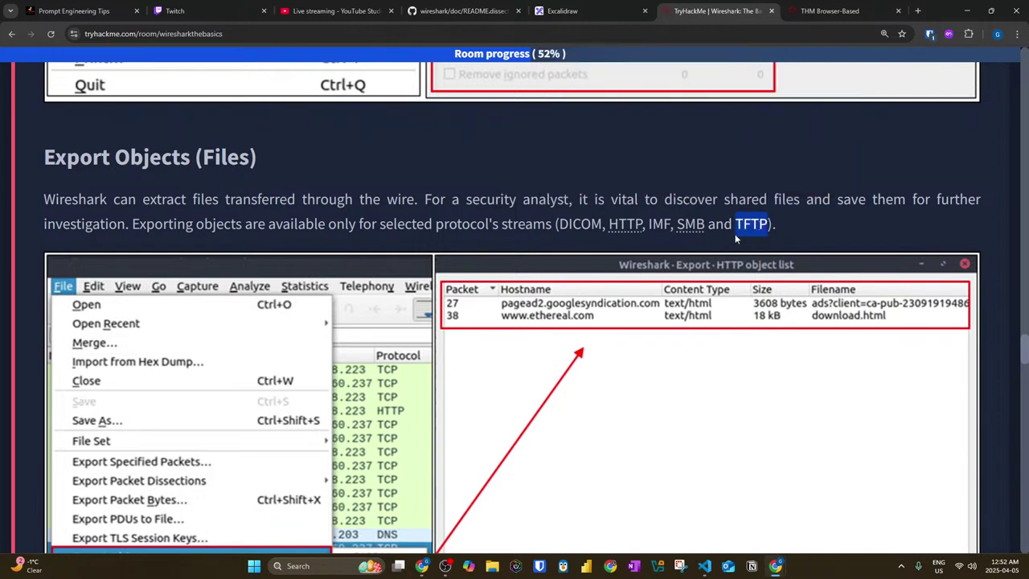
{"action": "right_click", "coordinate": [754, 226]}
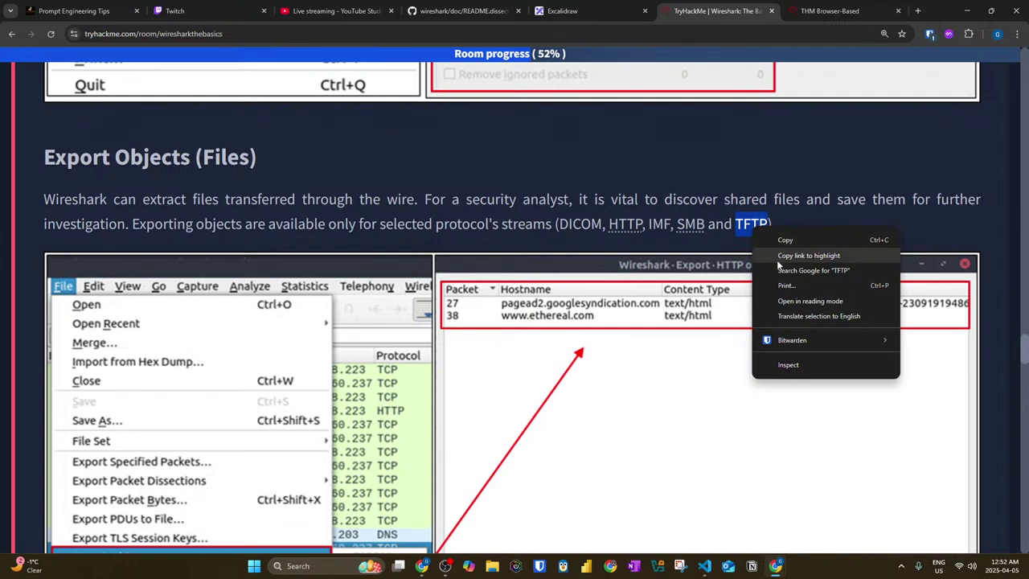
{"action": "left_click", "coordinate": [780, 274]}
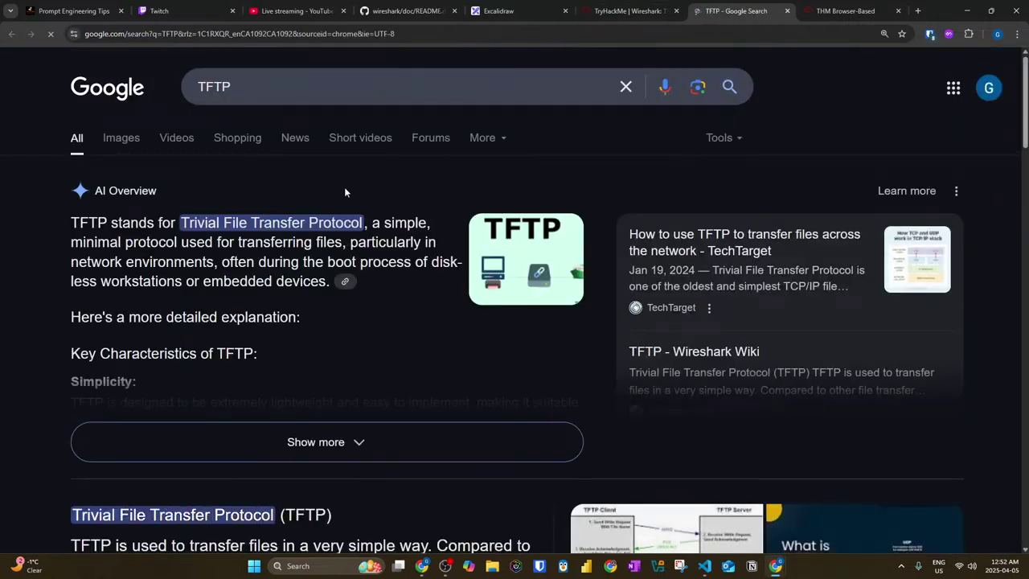
Step: Read Google's expanded AI Overview of TFTP (Trivial File Transfer Protocol), then close the tab
{"action": "left_click_drag", "start_coordinate": [182, 227], "coordinate": [394, 227]}
{"action": "left_click_drag", "start_coordinate": [122, 242], "coordinate": [379, 242]}
{"action": "left_click", "coordinate": [286, 430]}
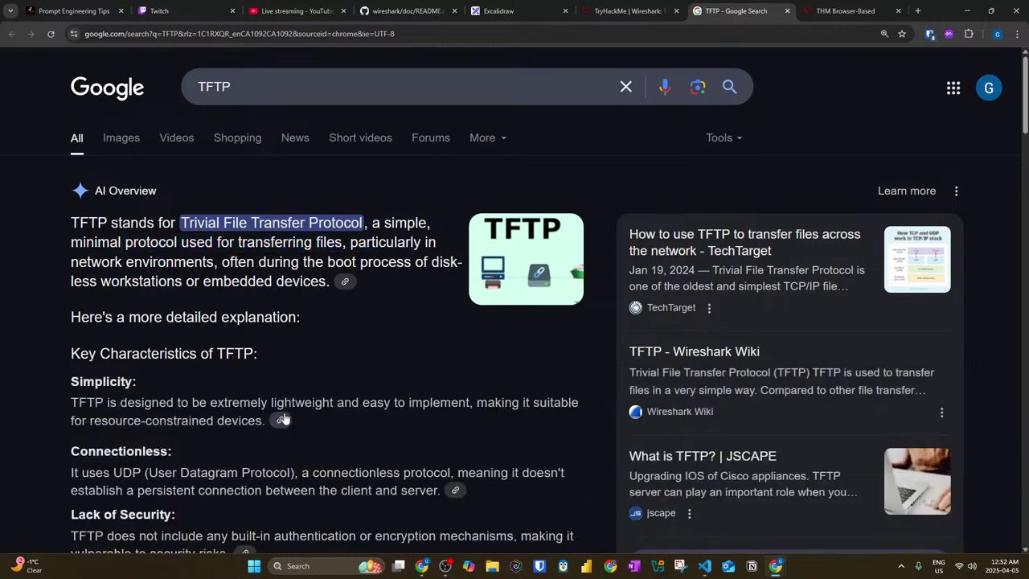
{"action": "scroll", "coordinate": [281, 361], "scroll_direction": "down", "scroll_amount": 8}
{"action": "scroll", "coordinate": [233, 274], "scroll_direction": "down", "scroll_amount": 1}
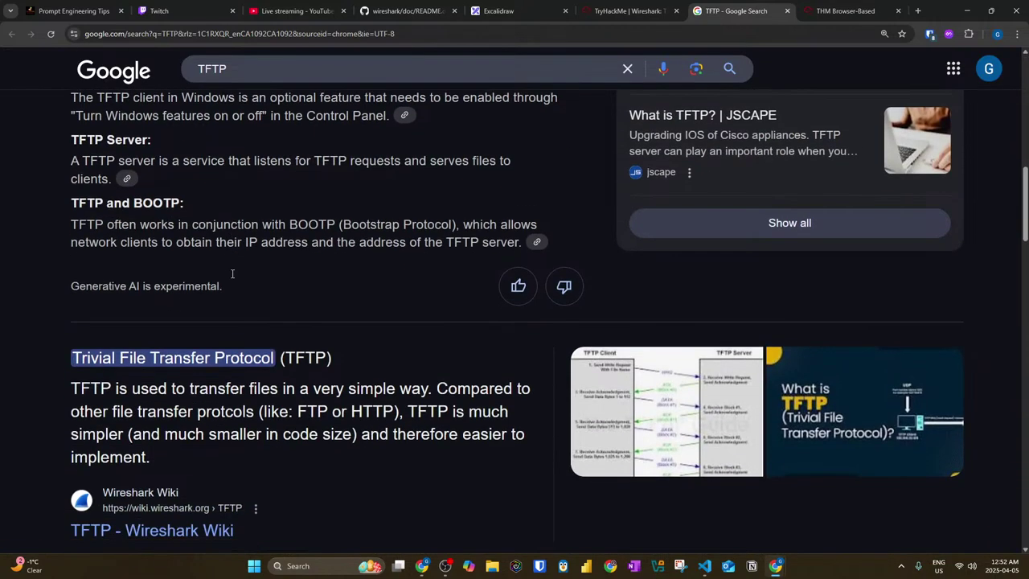
{"action": "left_click_drag", "start_coordinate": [199, 377], "coordinate": [503, 377]}
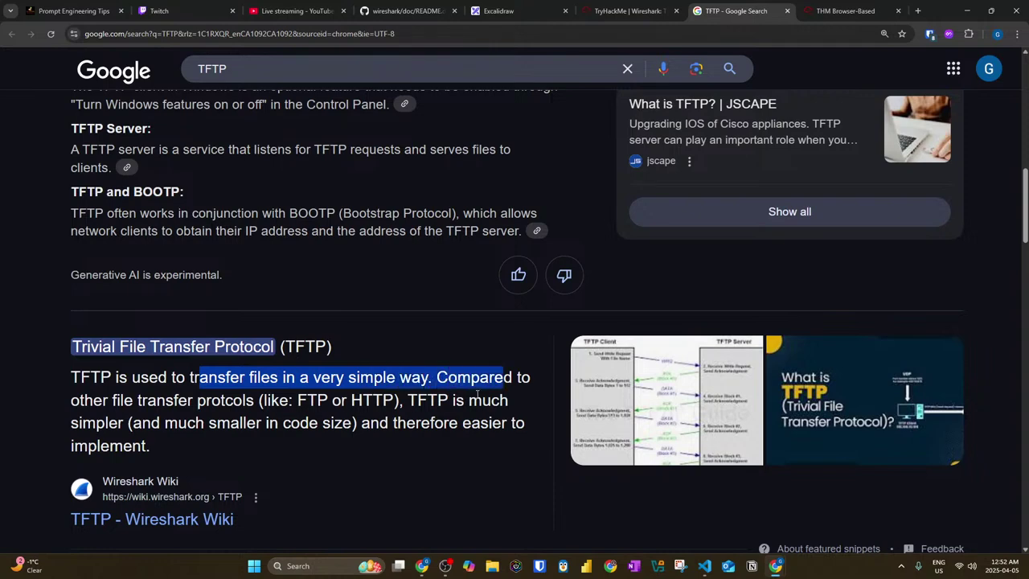
{"action": "left_click", "coordinate": [787, 11]}
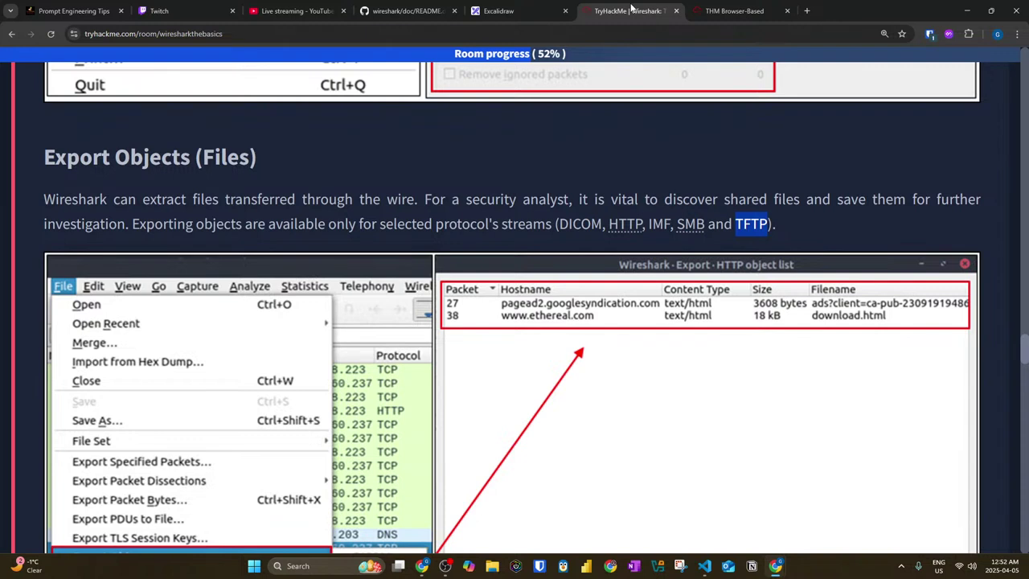
Step: Read the Time Display Format intro on the default Seconds Since Beginning of Capture format
{"action": "scroll", "coordinate": [448, 204], "scroll_direction": "down", "scroll_amount": 2}
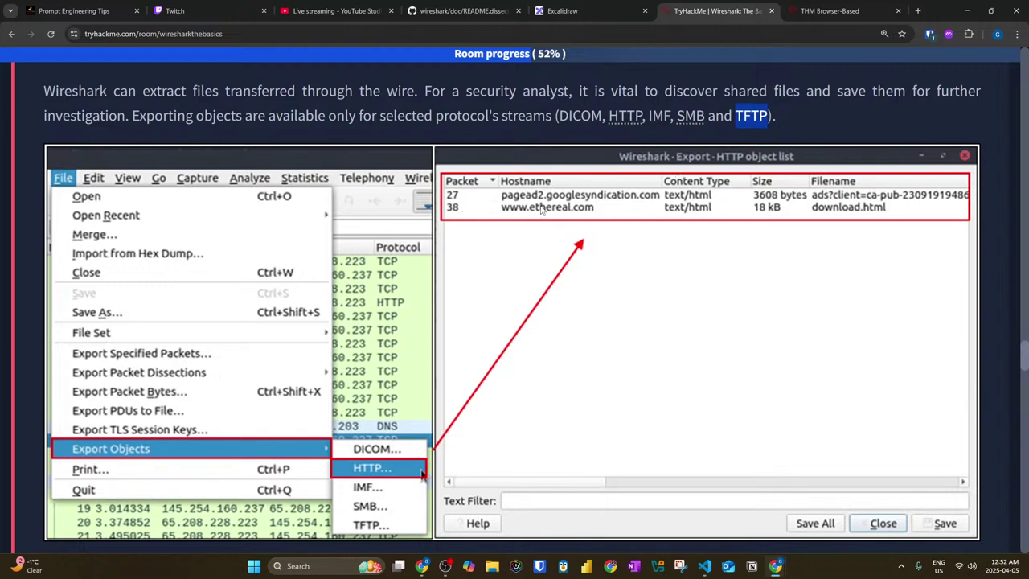
{"action": "scroll", "coordinate": [549, 199], "scroll_direction": "down", "scroll_amount": 1}
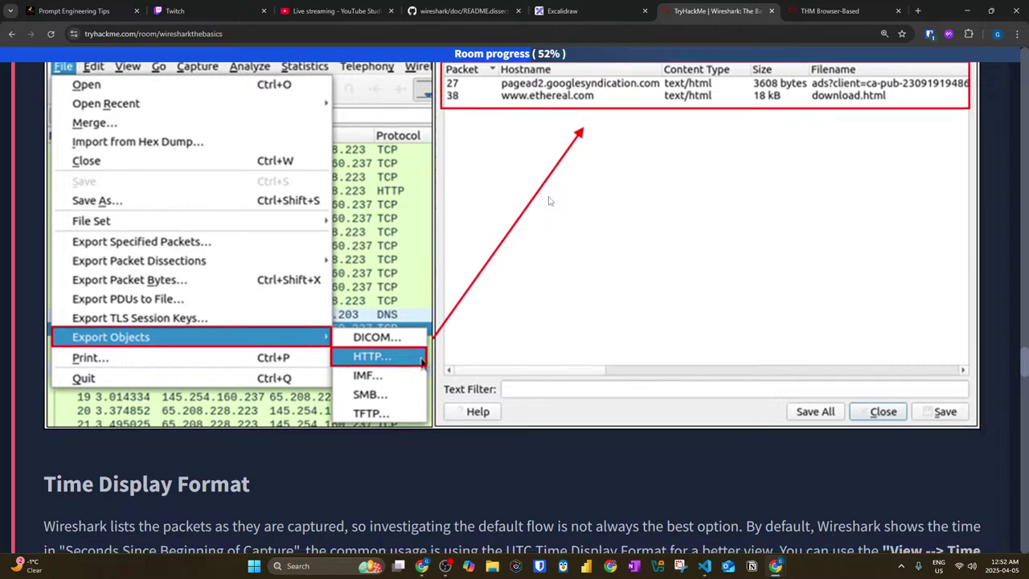
{"action": "scroll", "coordinate": [547, 201], "scroll_direction": "down", "scroll_amount": 2}
{"action": "scroll", "coordinate": [46, 343], "scroll_direction": "down", "scroll_amount": 1}
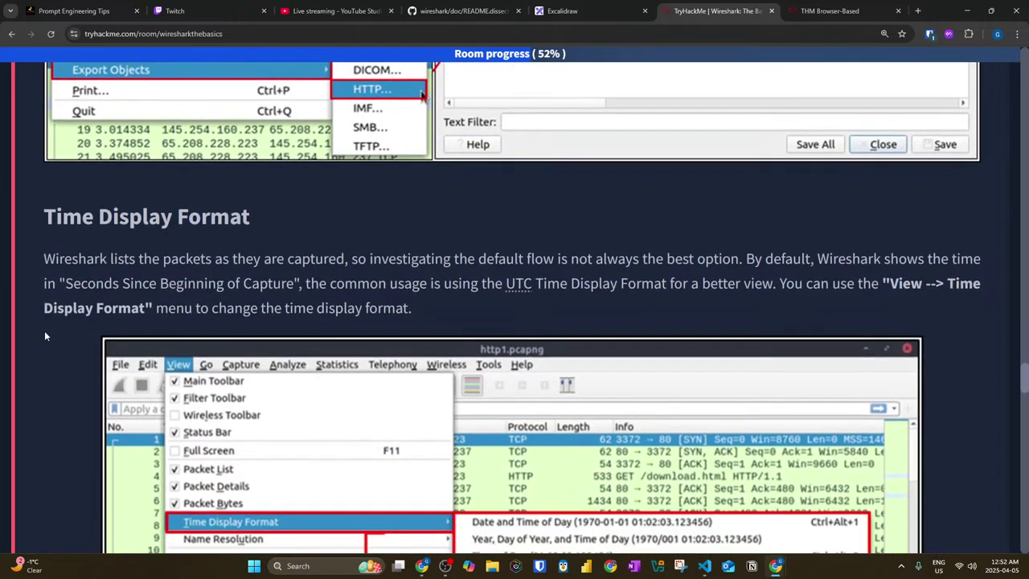
{"action": "scroll", "coordinate": [22, 167], "scroll_direction": "down", "scroll_amount": 1}
{"action": "left_click_drag", "start_coordinate": [23, 171], "coordinate": [264, 161]}
{"action": "scroll", "coordinate": [211, 167], "scroll_direction": "down", "scroll_amount": 1}
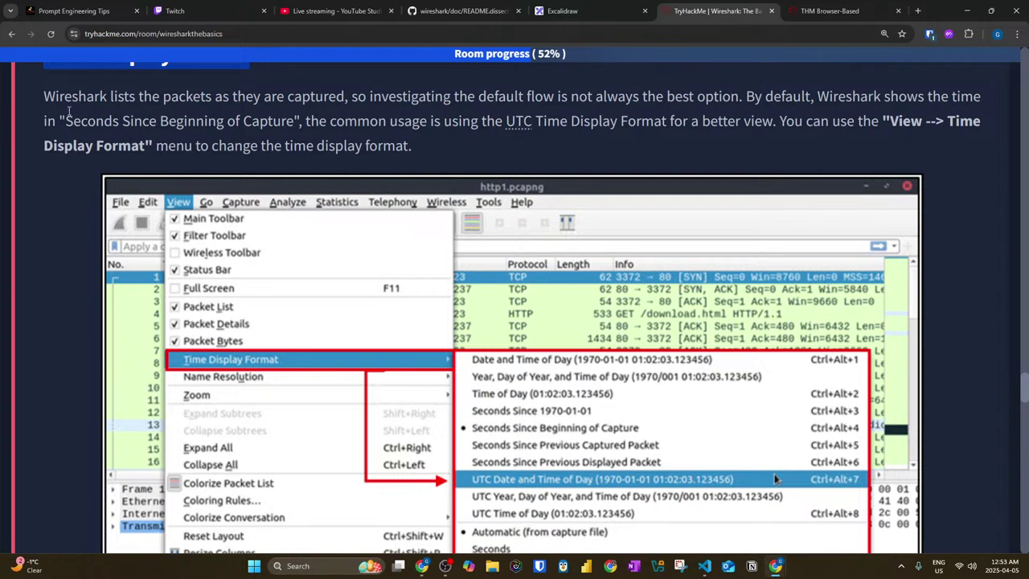
{"action": "scroll", "coordinate": [24, 164], "scroll_direction": "up", "scroll_amount": 1}
{"action": "left_click_drag", "start_coordinate": [39, 149], "coordinate": [863, 155]}
{"action": "left_click_drag", "start_coordinate": [965, 157], "coordinate": [987, 163]}
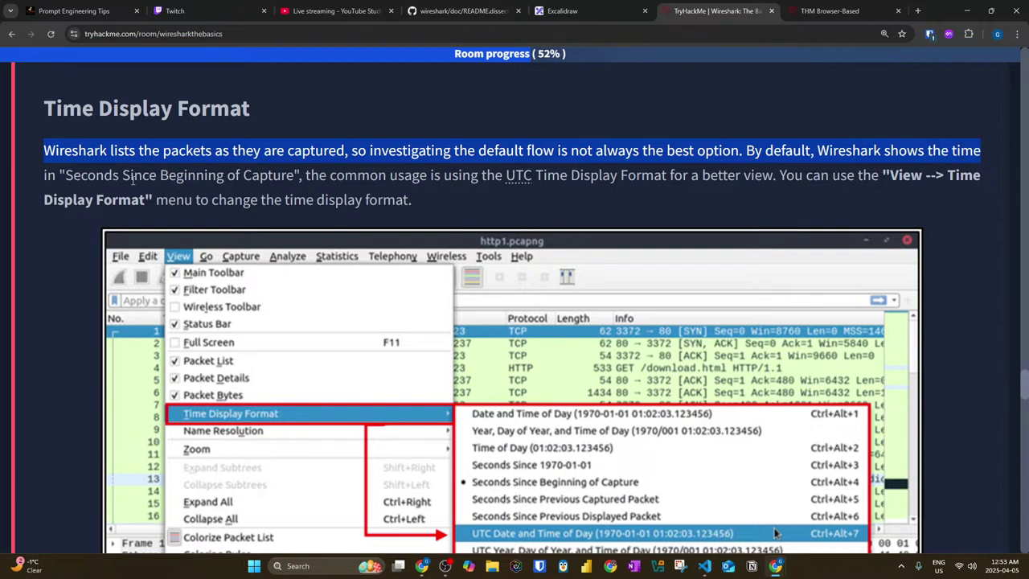
{"action": "left_click_drag", "start_coordinate": [129, 175], "coordinate": [604, 182]}
Step: Check the UTC definition, read how to change the time format, and reach the Default-versus-UTC comparison
{"action": "left_click", "coordinate": [513, 181]}
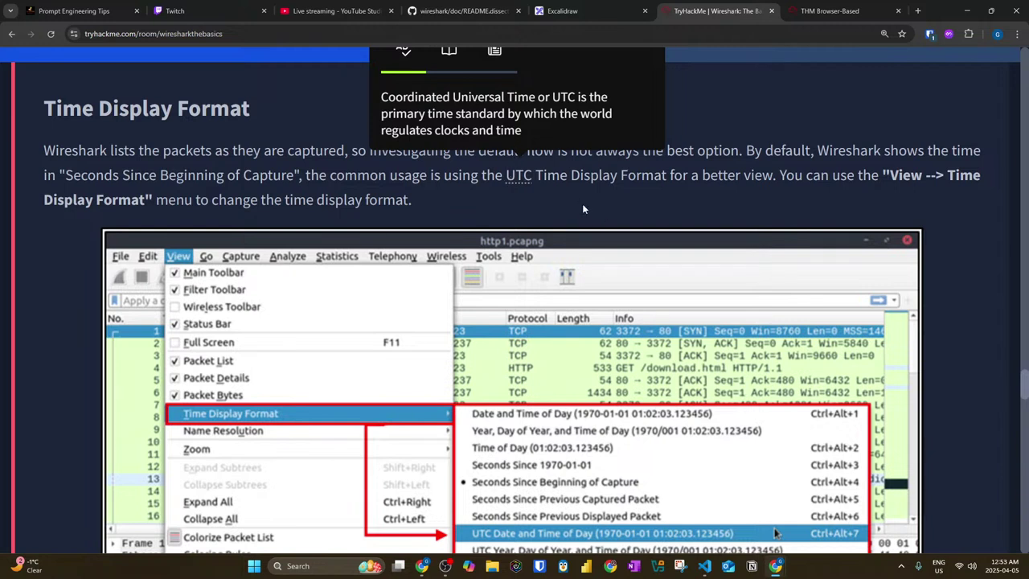
{"action": "left_click_drag", "start_coordinate": [573, 174], "coordinate": [1005, 183]}
{"action": "left_click_drag", "start_coordinate": [35, 202], "coordinate": [422, 210]}
{"action": "scroll", "coordinate": [395, 224], "scroll_direction": "down", "scroll_amount": 2}
{"action": "scroll", "coordinate": [395, 224], "scroll_direction": "down", "scroll_amount": 3}
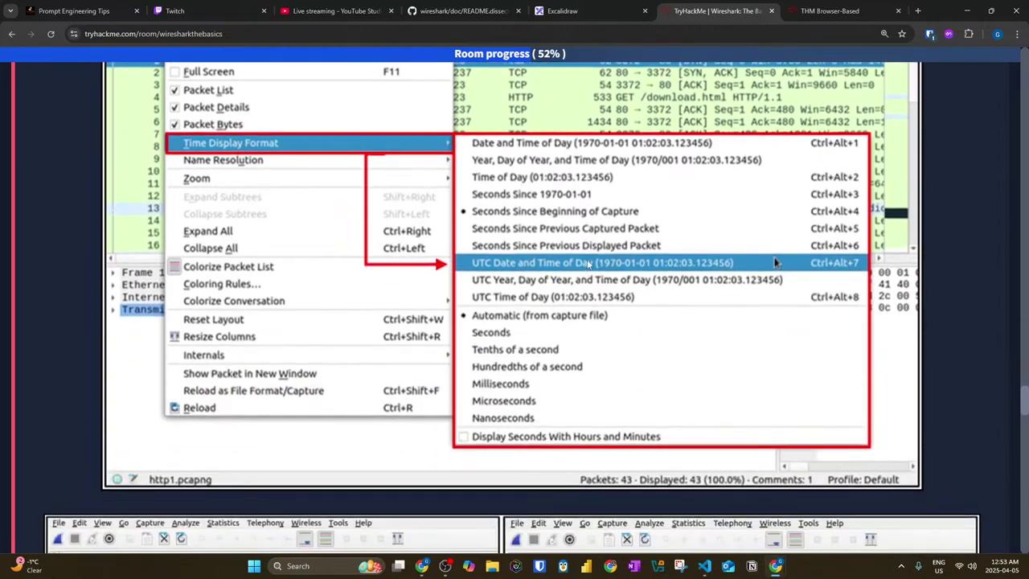
{"action": "scroll", "coordinate": [445, 282], "scroll_direction": "down", "scroll_amount": 3}
{"action": "scroll", "coordinate": [129, 281], "scroll_direction": "down", "scroll_amount": 2}
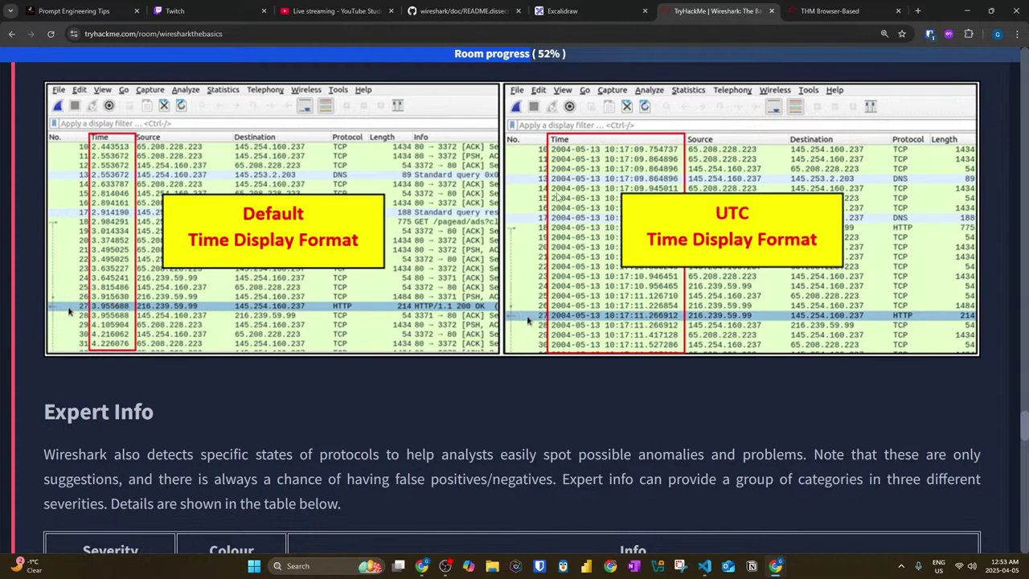
{"action": "scroll", "coordinate": [602, 318], "scroll_direction": "down", "scroll_amount": 2}
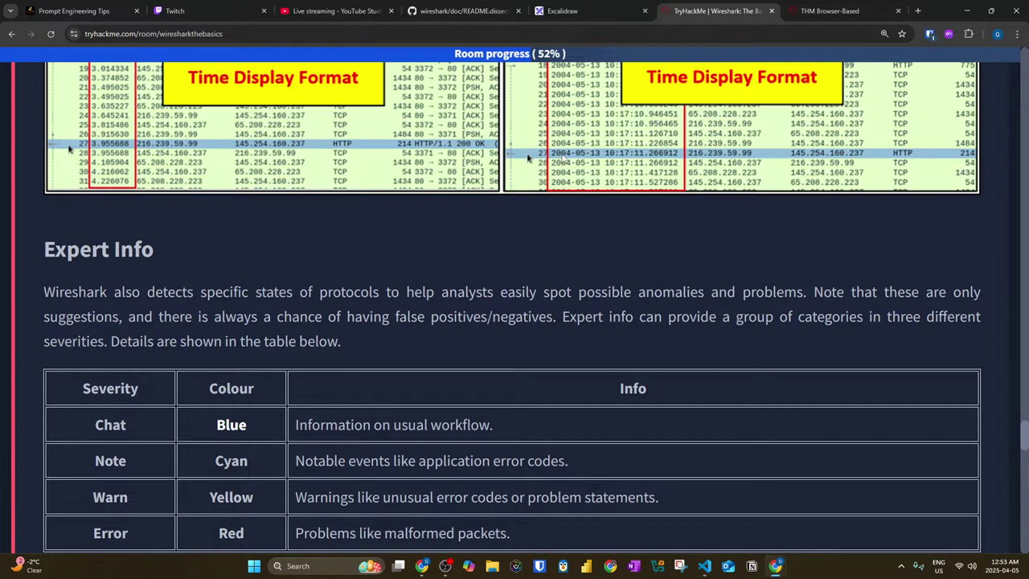
{"action": "scroll", "coordinate": [99, 165], "scroll_direction": "up", "scroll_amount": 1}
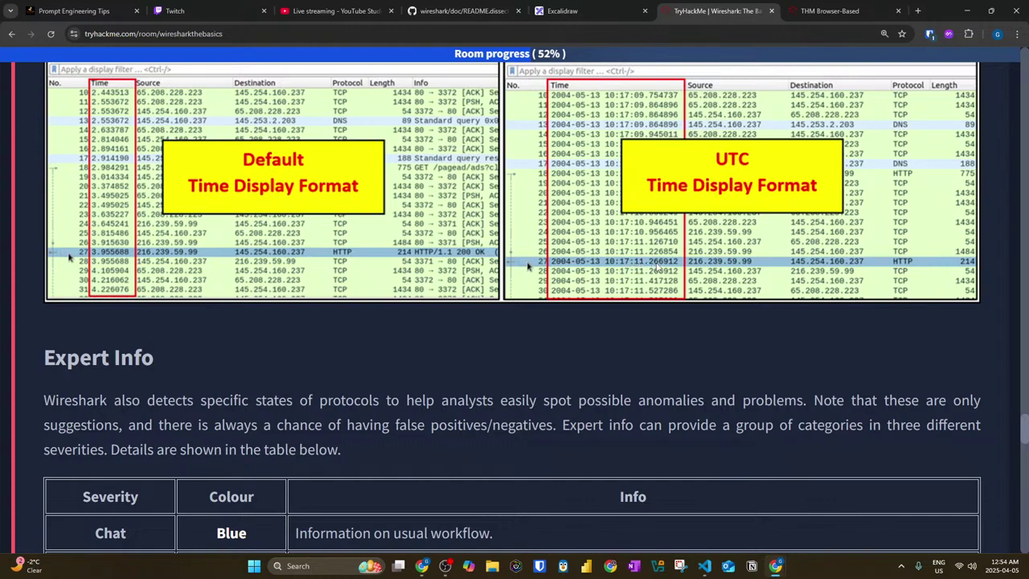
{"action": "scroll", "coordinate": [400, 243], "scroll_direction": "down", "scroll_amount": 4}
{"action": "scroll", "coordinate": [394, 238], "scroll_direction": "up", "scroll_amount": 4}
{"action": "scroll", "coordinate": [40, 268], "scroll_direction": "down", "scroll_amount": 3}
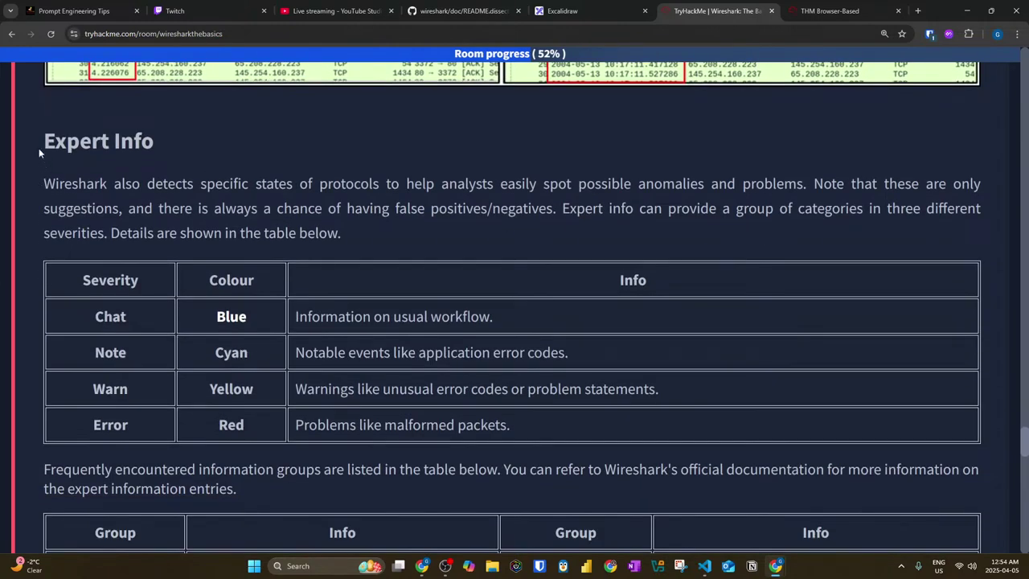
{"action": "left_click_drag", "start_coordinate": [101, 156], "coordinate": [249, 187]}
{"action": "left_click_drag", "start_coordinate": [406, 185], "coordinate": [571, 188]}
{"action": "left_click_drag", "start_coordinate": [656, 185], "coordinate": [991, 192]}
{"action": "left_click", "coordinate": [836, 187]}
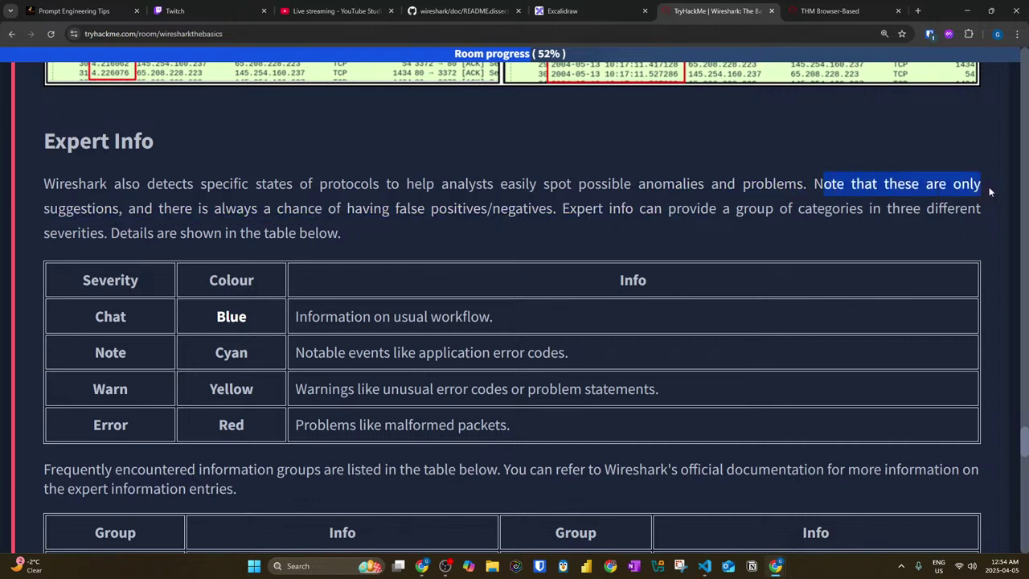
{"action": "left_click_drag", "start_coordinate": [35, 213], "coordinate": [615, 214]}
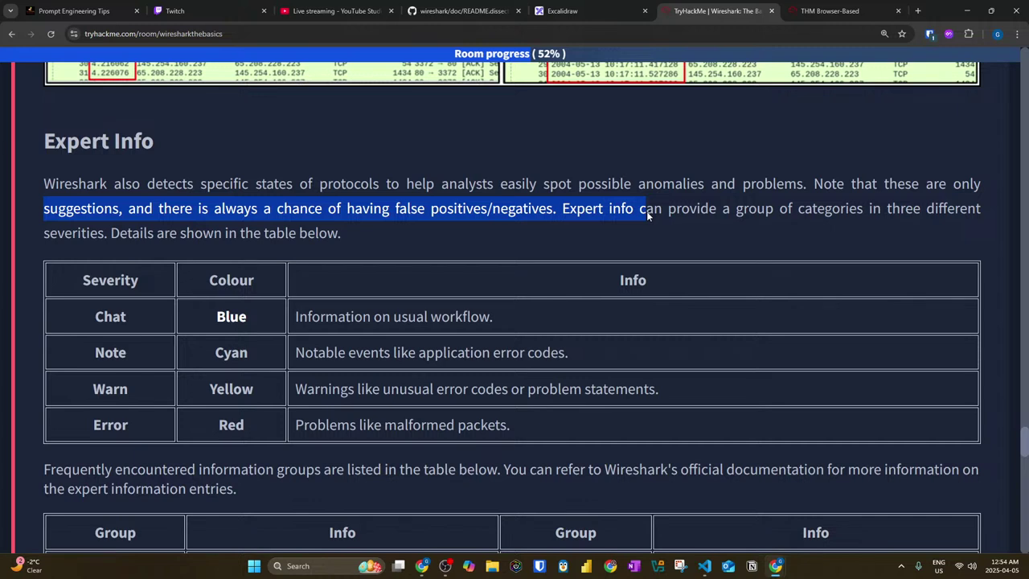
{"action": "left_click_drag", "start_coordinate": [646, 211], "coordinate": [986, 219]}
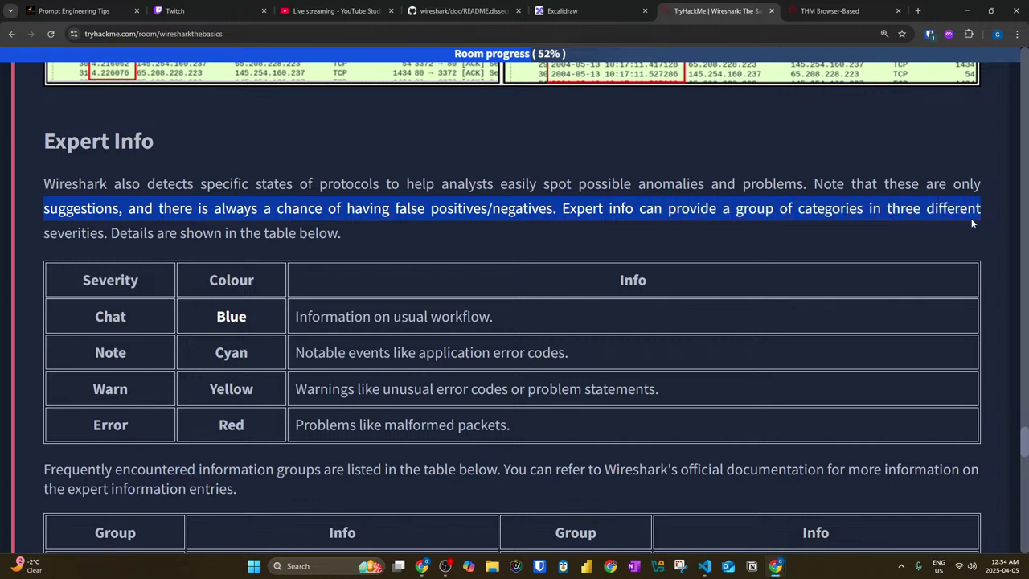
{"action": "left_click_drag", "start_coordinate": [194, 232], "coordinate": [359, 234]}
{"action": "scroll", "coordinate": [359, 234], "scroll_direction": "down", "scroll_amount": 2}
{"action": "left_click_drag", "start_coordinate": [80, 211], "coordinate": [249, 211]}
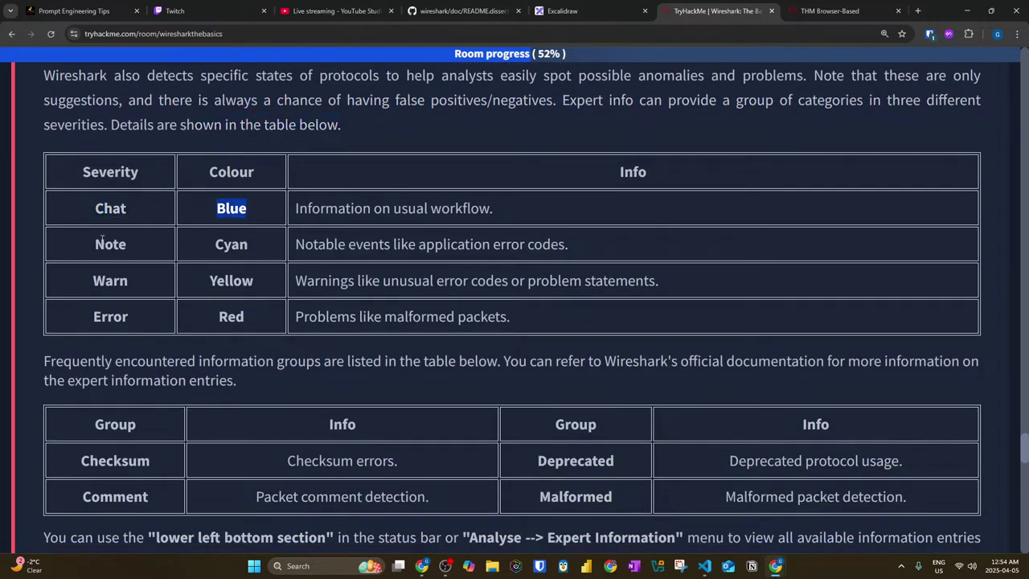
{"action": "left_click_drag", "start_coordinate": [90, 242], "coordinate": [127, 253]}
{"action": "left_click_drag", "start_coordinate": [211, 247], "coordinate": [264, 245]}
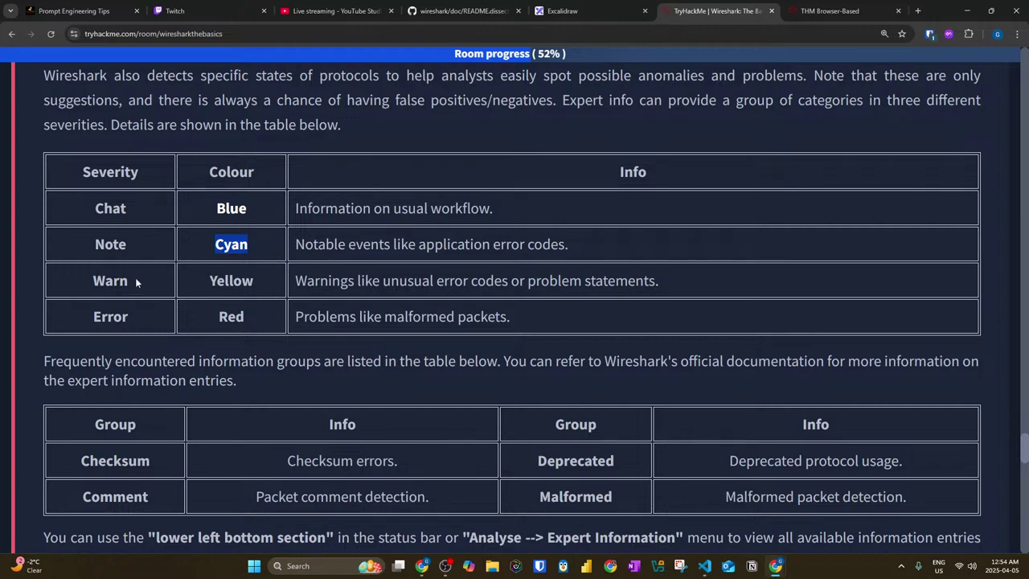
{"action": "left_click_drag", "start_coordinate": [86, 280], "coordinate": [136, 280]}
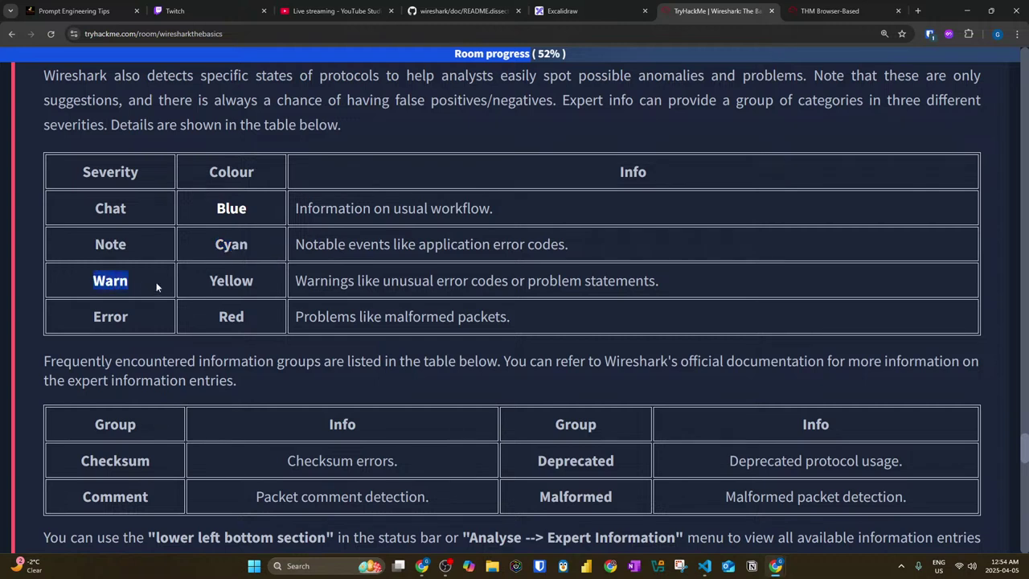
{"action": "left_click", "coordinate": [91, 326]}
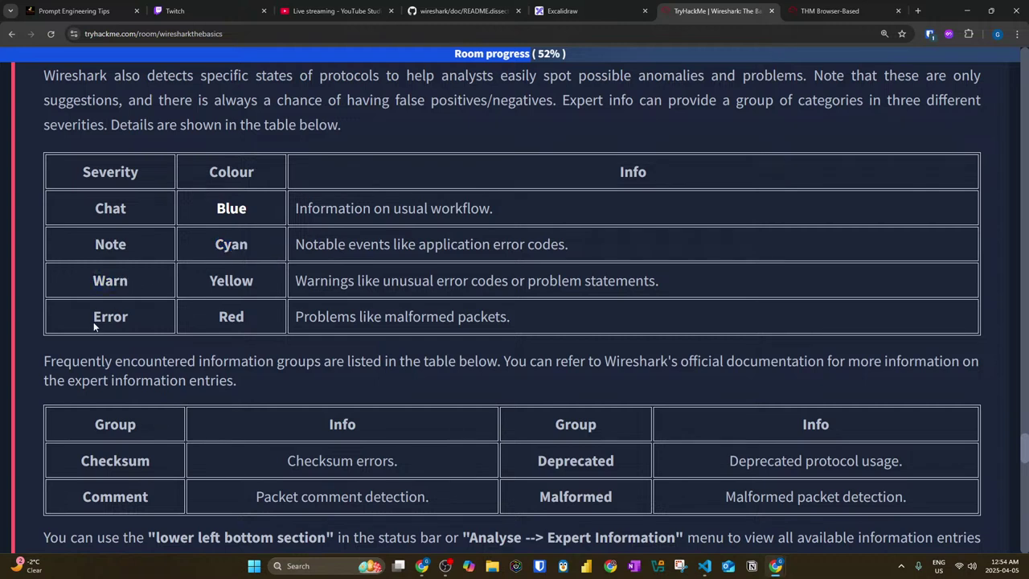
{"action": "left_click", "coordinate": [129, 322]}
{"action": "left_click_drag", "start_coordinate": [211, 280], "coordinate": [253, 281]}
{"action": "left_click_drag", "start_coordinate": [217, 316], "coordinate": [246, 317]}
{"action": "left_click_drag", "start_coordinate": [492, 207], "coordinate": [286, 215]}
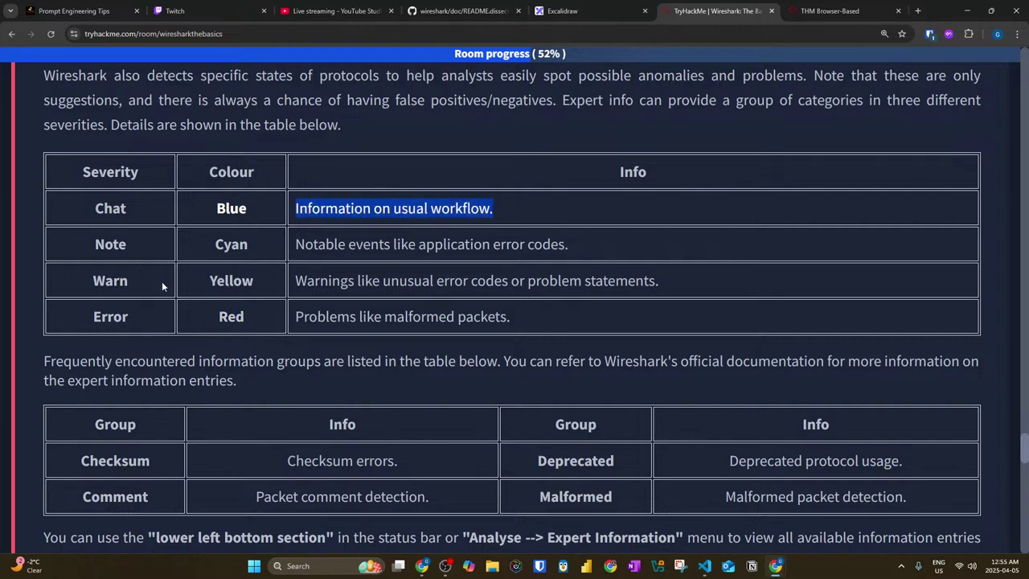
{"action": "scroll", "coordinate": [166, 280], "scroll_direction": "up", "scroll_amount": 3}
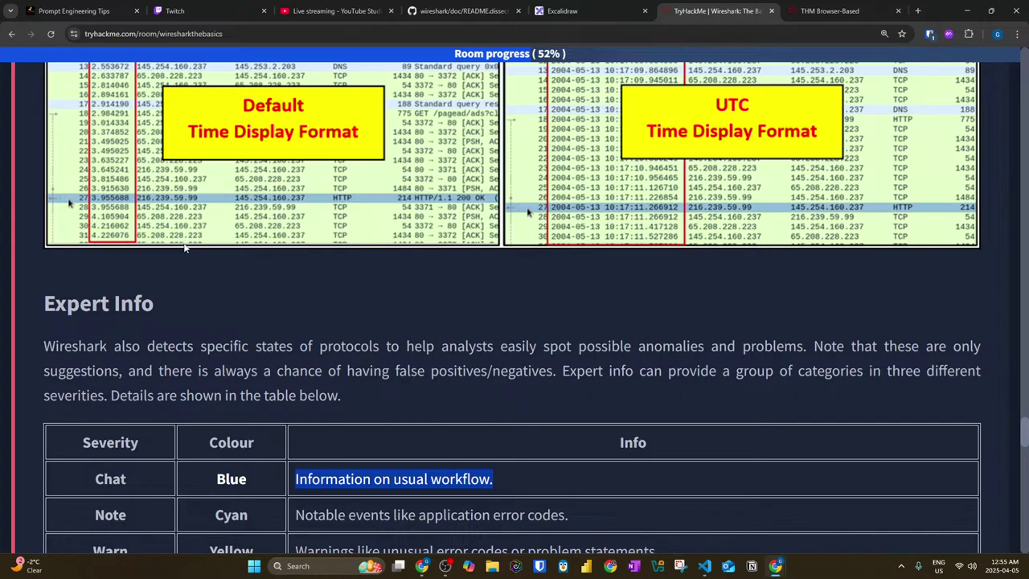
{"action": "scroll", "coordinate": [189, 279], "scroll_direction": "down", "scroll_amount": 1}
{"action": "left_click_drag", "start_coordinate": [92, 297], "coordinate": [379, 295]}
{"action": "scroll", "coordinate": [735, 299], "scroll_direction": "up", "scroll_amount": 6}
{"action": "scroll", "coordinate": [735, 299], "scroll_direction": "up", "scroll_amount": 5}
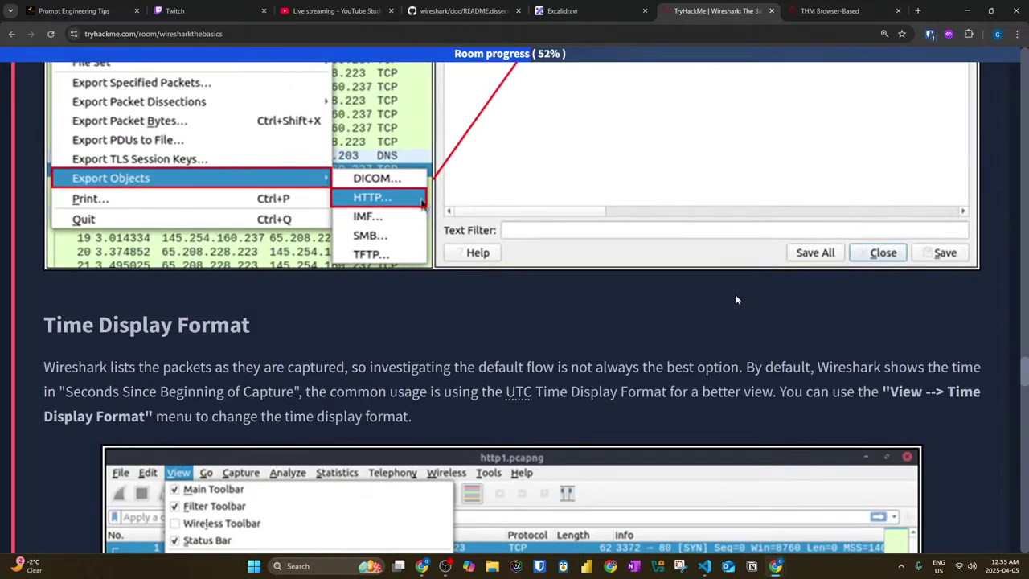
{"action": "scroll", "coordinate": [725, 306], "scroll_direction": "up", "scroll_amount": 8}
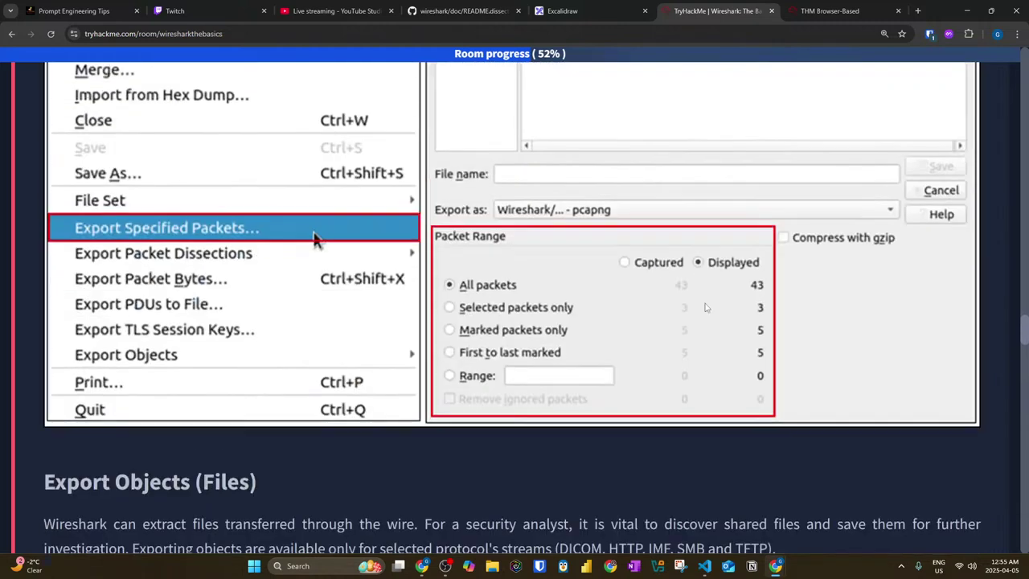
{"action": "scroll", "coordinate": [720, 312], "scroll_direction": "down", "scroll_amount": 3}
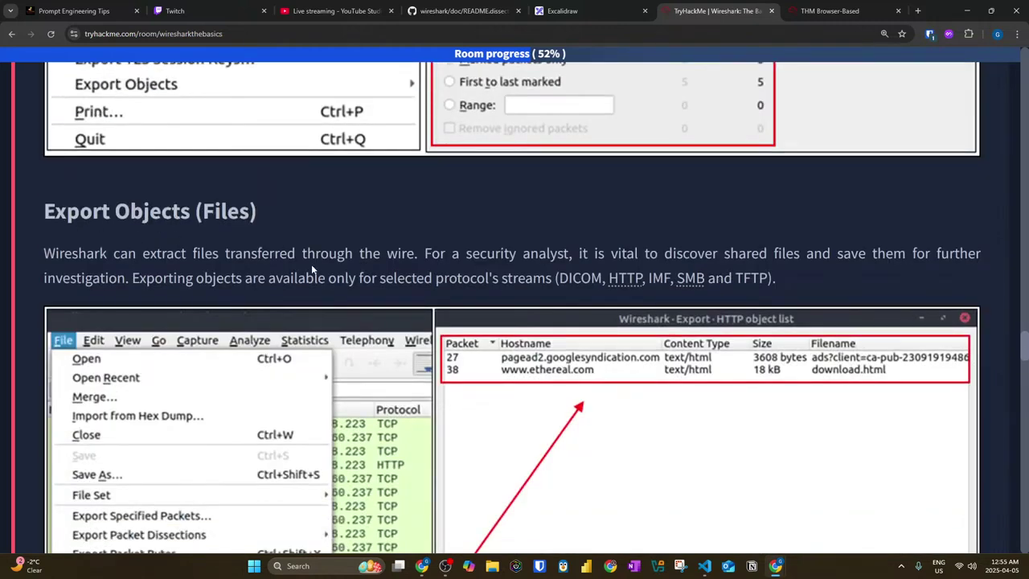
{"action": "left_click_drag", "start_coordinate": [259, 280], "coordinate": [547, 279]}
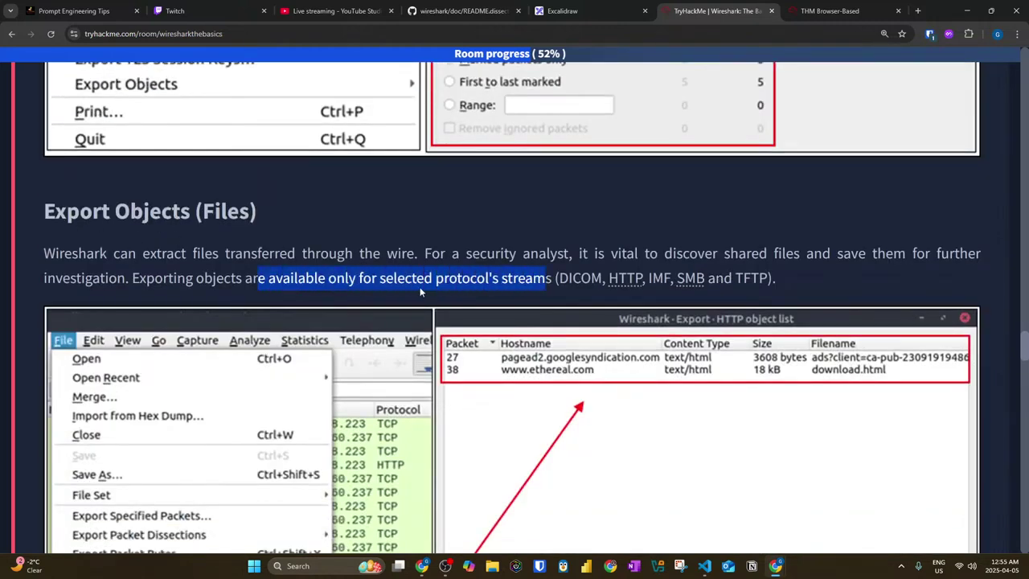
{"action": "scroll", "coordinate": [22, 266], "scroll_direction": "down", "scroll_amount": 15}
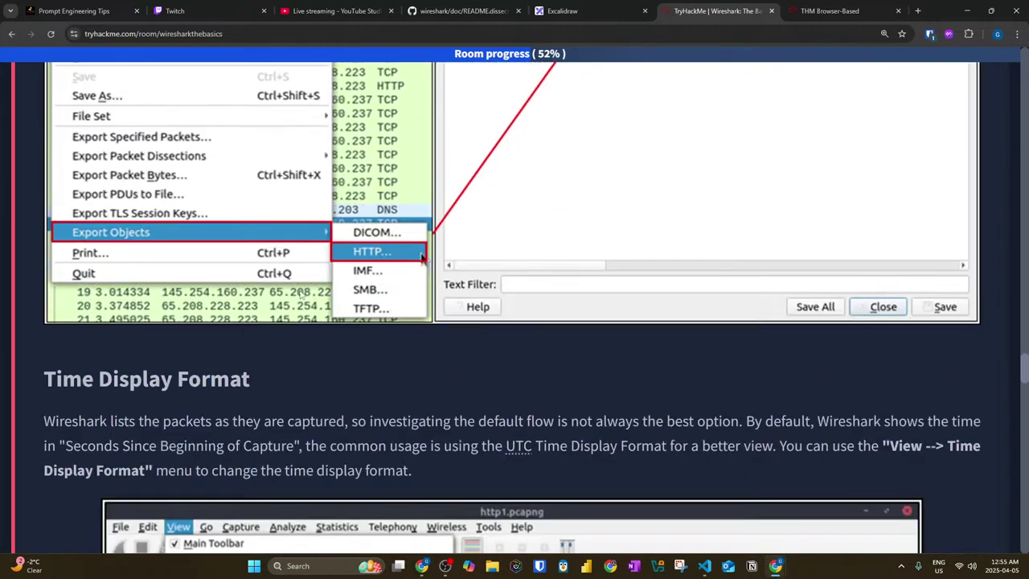
{"action": "scroll", "coordinate": [22, 265], "scroll_direction": "down", "scroll_amount": 3}
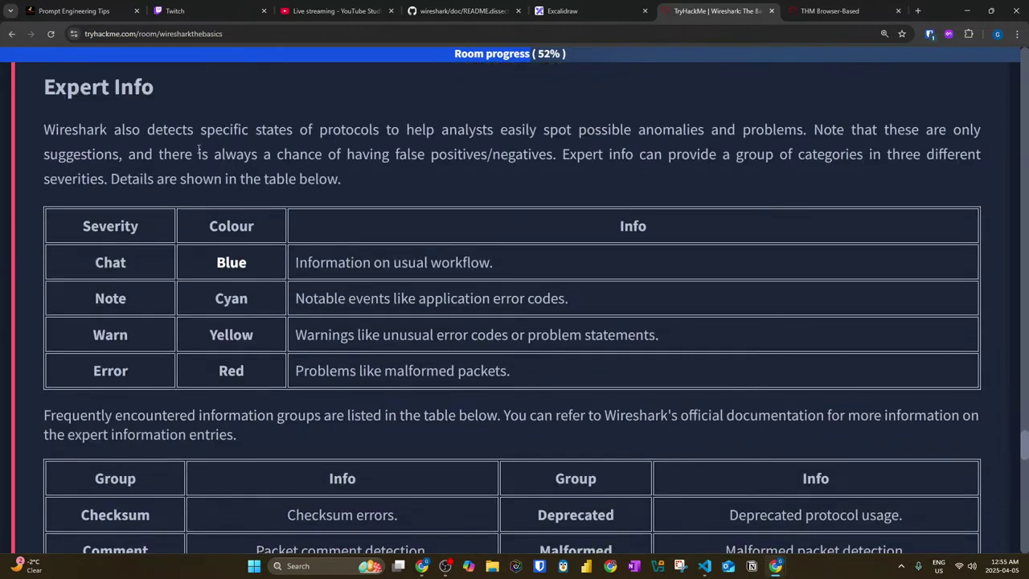
{"action": "left_click_drag", "start_coordinate": [343, 130], "coordinate": [991, 144]}
{"action": "left_click_drag", "start_coordinate": [222, 155], "coordinate": [395, 167]}
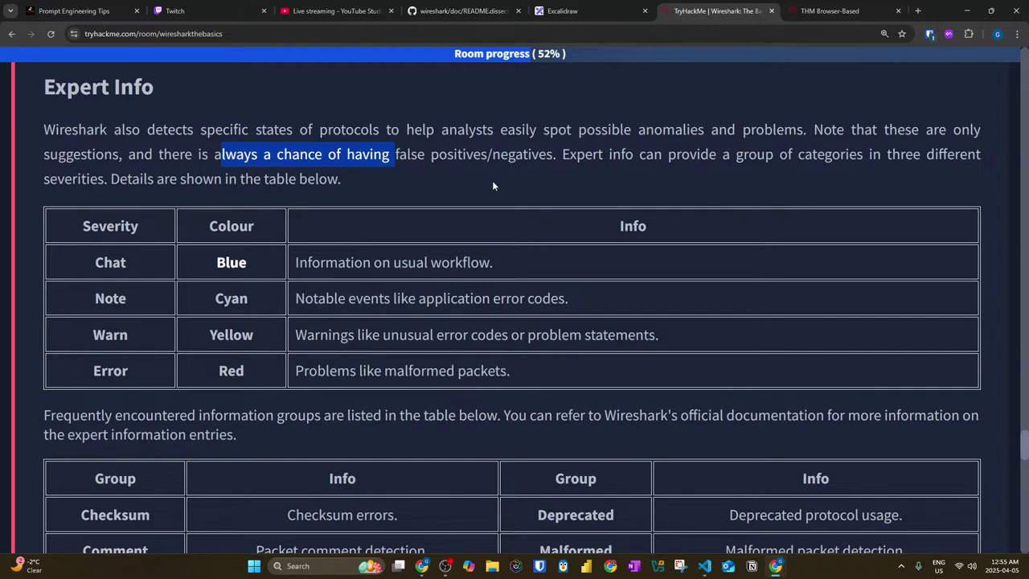
Step: Highlight the expert info severity levels Chat, Note, Warn and Error with their descriptions
{"action": "scroll", "coordinate": [179, 271], "scroll_direction": "down", "scroll_amount": 1}
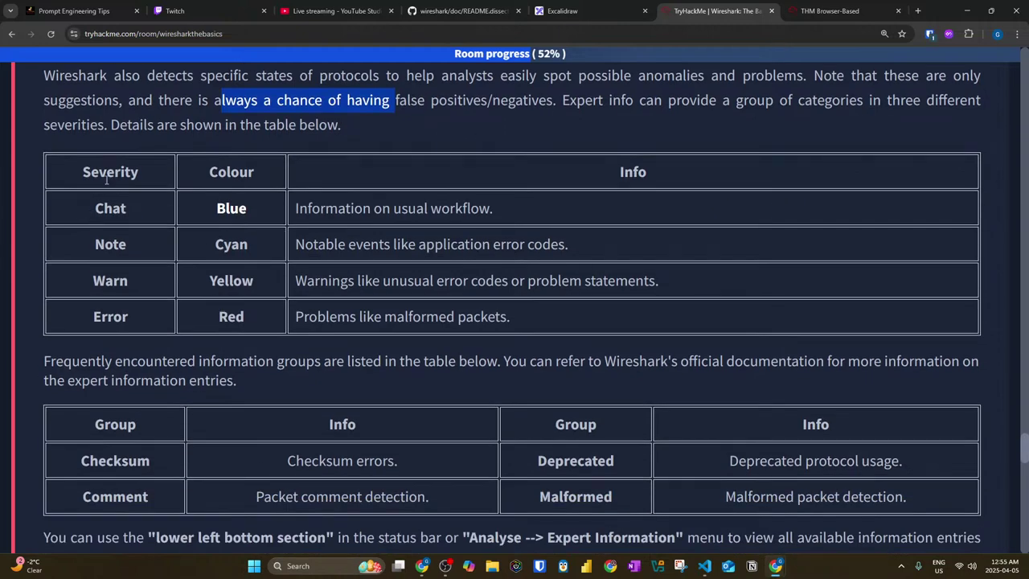
{"action": "scroll", "coordinate": [416, 220], "scroll_direction": "up", "scroll_amount": 1}
{"action": "left_click_drag", "start_coordinate": [555, 160], "coordinate": [935, 160]}
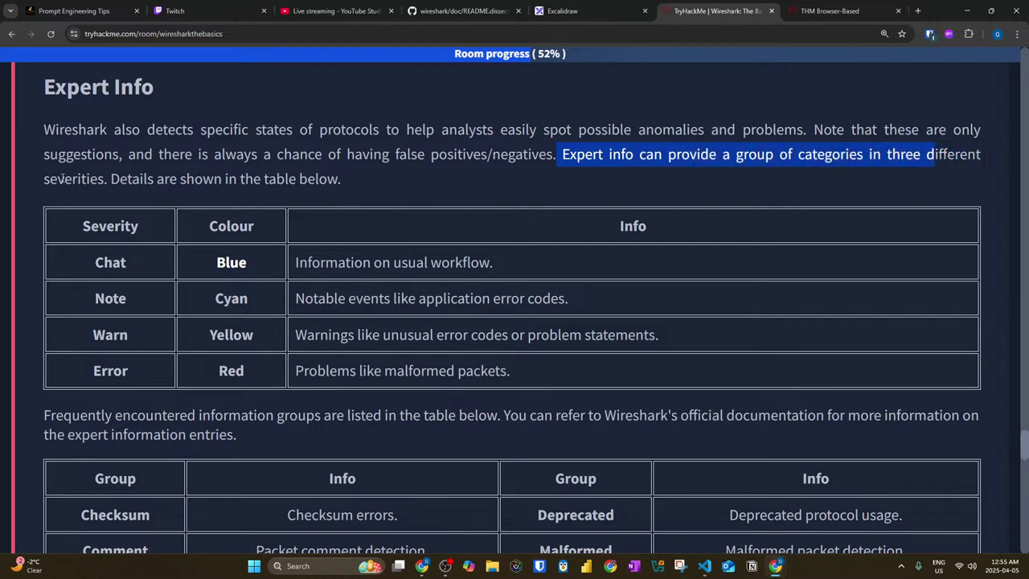
{"action": "left_click_drag", "start_coordinate": [95, 263], "coordinate": [105, 265]}
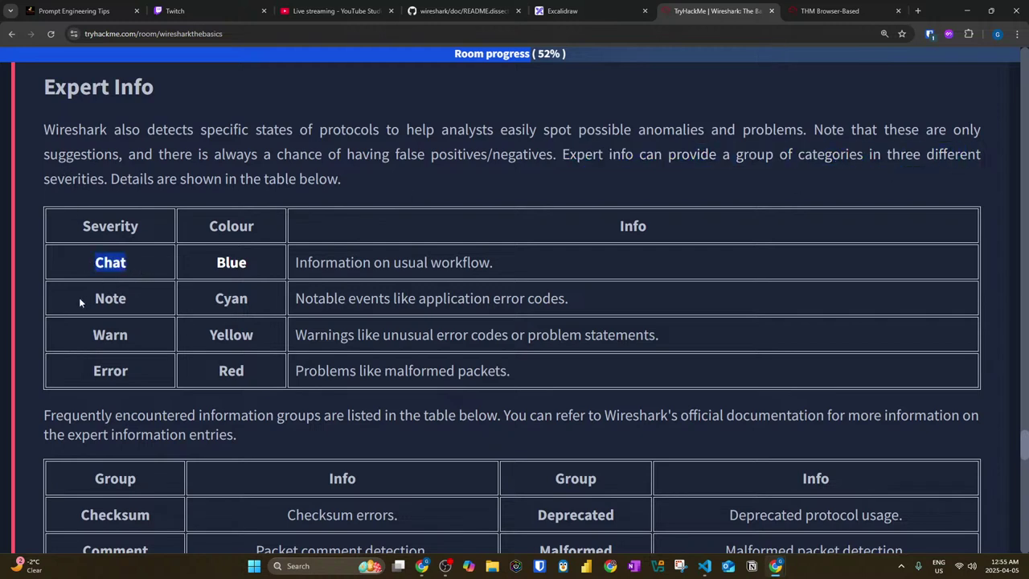
{"action": "left_click_drag", "start_coordinate": [354, 262], "coordinate": [463, 279]}
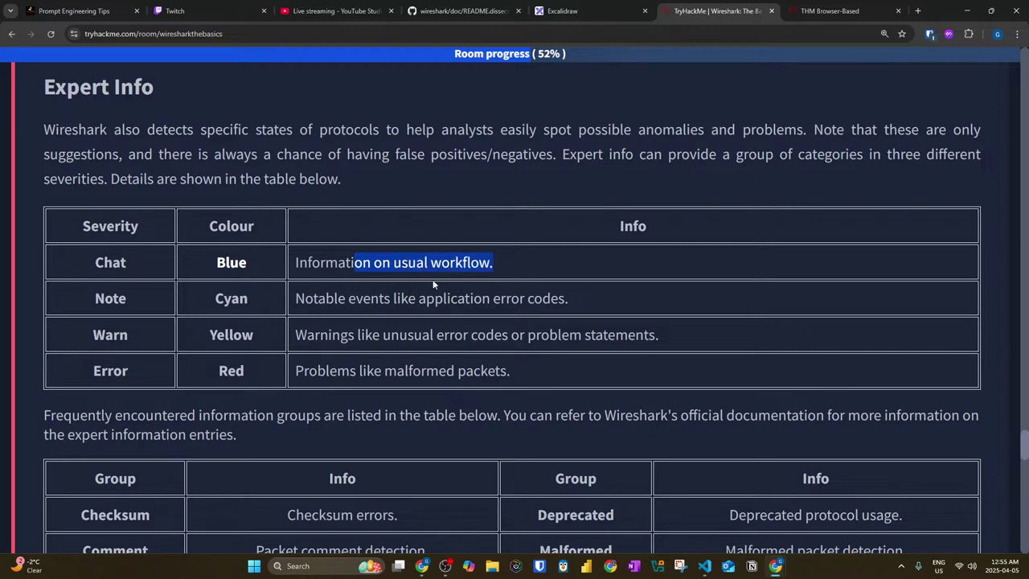
{"action": "double_click", "coordinate": [99, 290]}
{"action": "left_click_drag", "start_coordinate": [295, 300], "coordinate": [571, 305]}
{"action": "left_click_drag", "start_coordinate": [90, 332], "coordinate": [151, 341]}
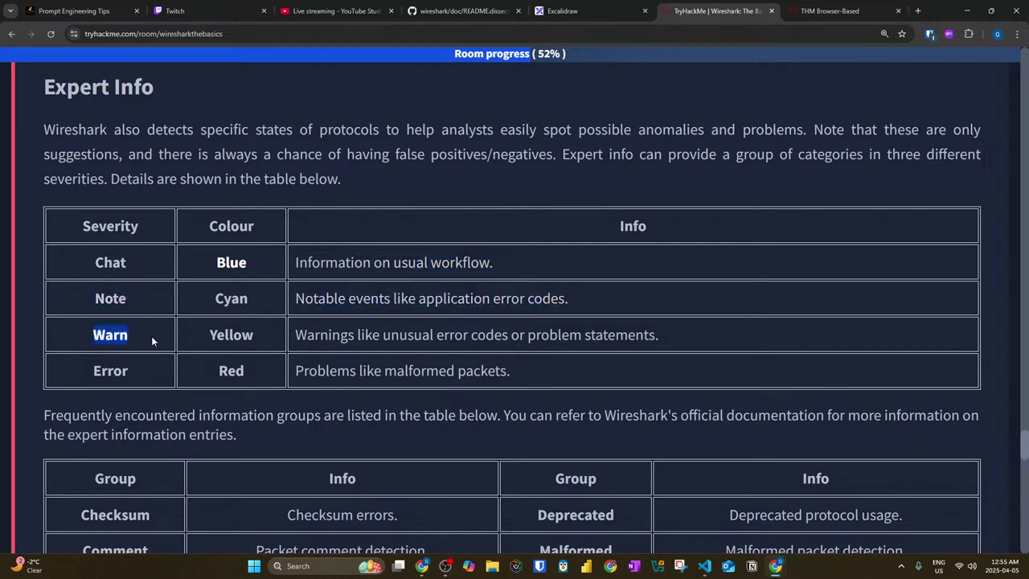
{"action": "left_click_drag", "start_coordinate": [296, 334], "coordinate": [653, 340]}
{"action": "left_click_drag", "start_coordinate": [309, 371], "coordinate": [501, 374]}
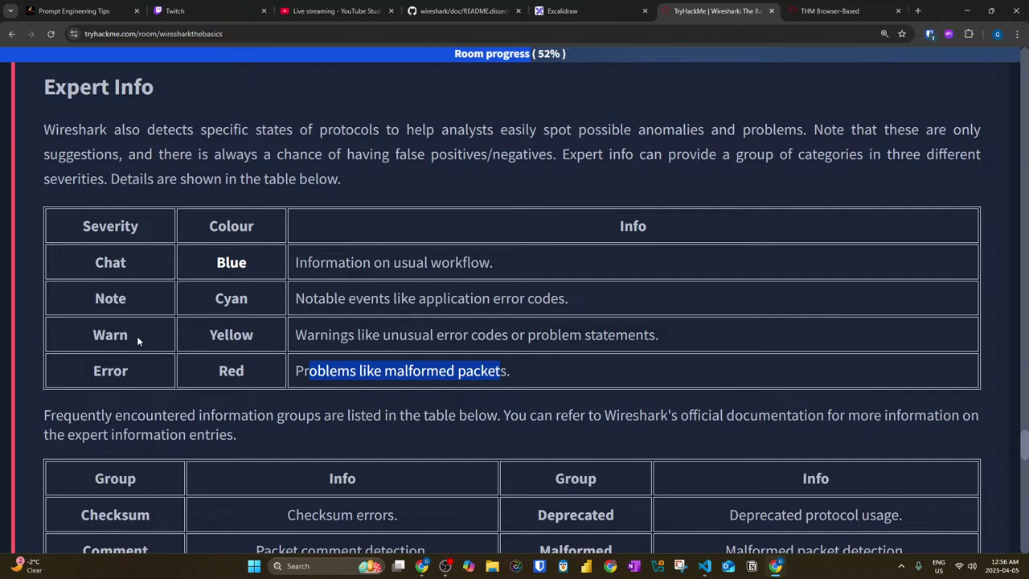
{"action": "left_click", "coordinate": [175, 335]}
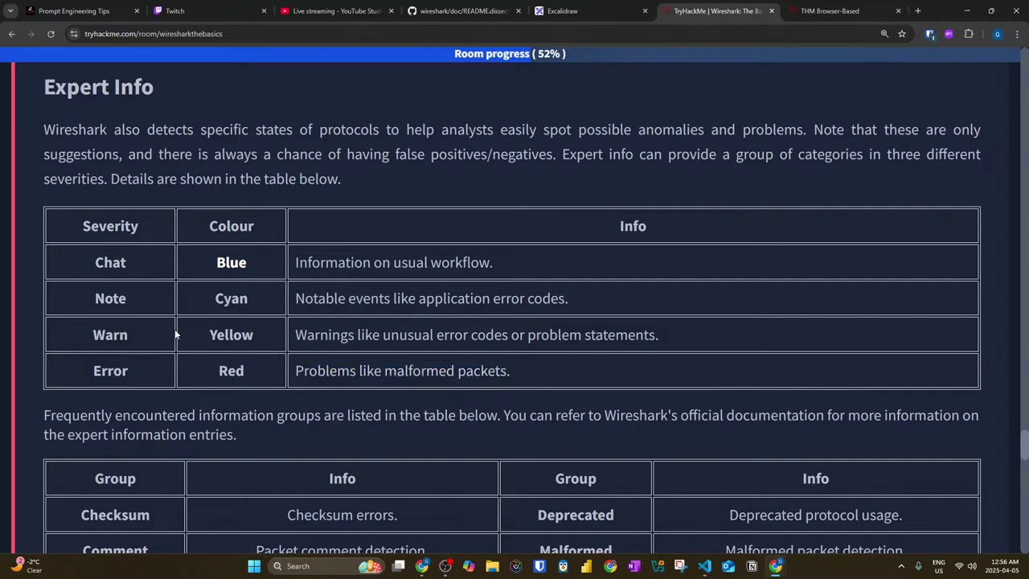
Step: Highlight the information groups intro, the Checksum and Deprecated entries, and where expert info opens
{"action": "scroll", "coordinate": [173, 333], "scroll_direction": "down", "scroll_amount": 2}
{"action": "left_click_drag", "start_coordinate": [145, 308], "coordinate": [871, 314]}
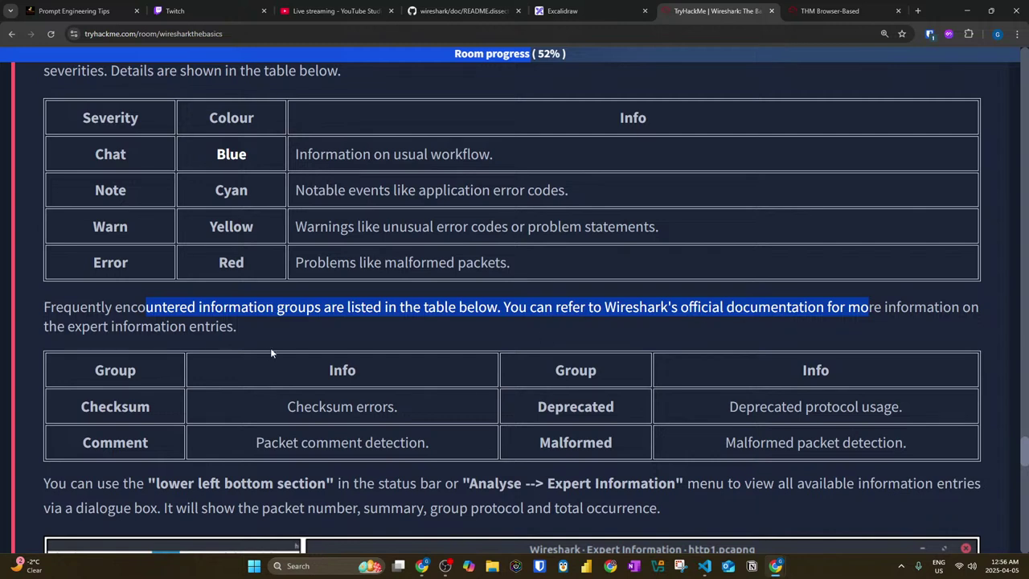
{"action": "left_click_drag", "start_coordinate": [78, 405], "coordinate": [167, 414]}
{"action": "left_click_drag", "start_coordinate": [287, 407], "coordinate": [922, 414]}
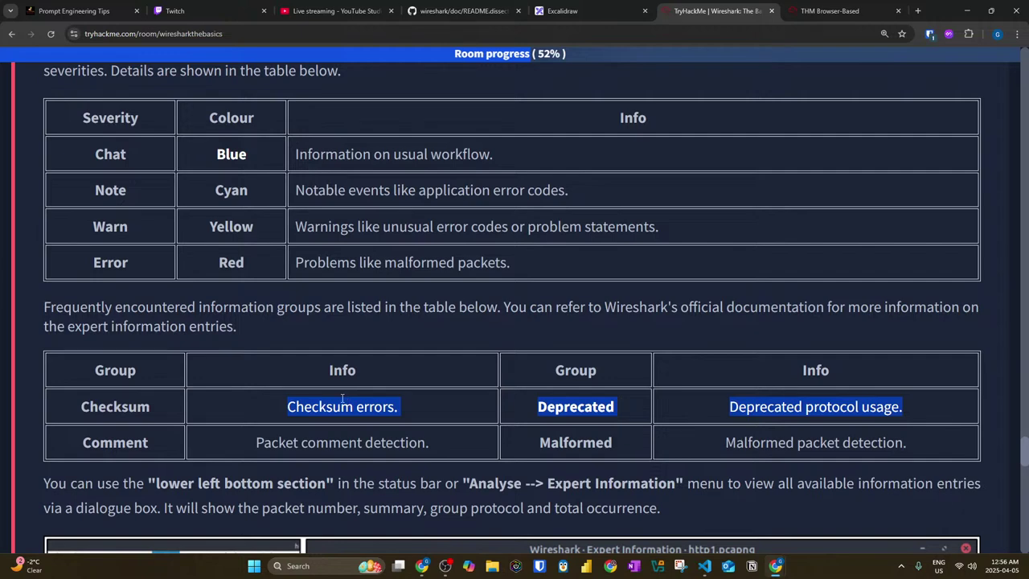
{"action": "scroll", "coordinate": [270, 364], "scroll_direction": "down", "scroll_amount": 2}
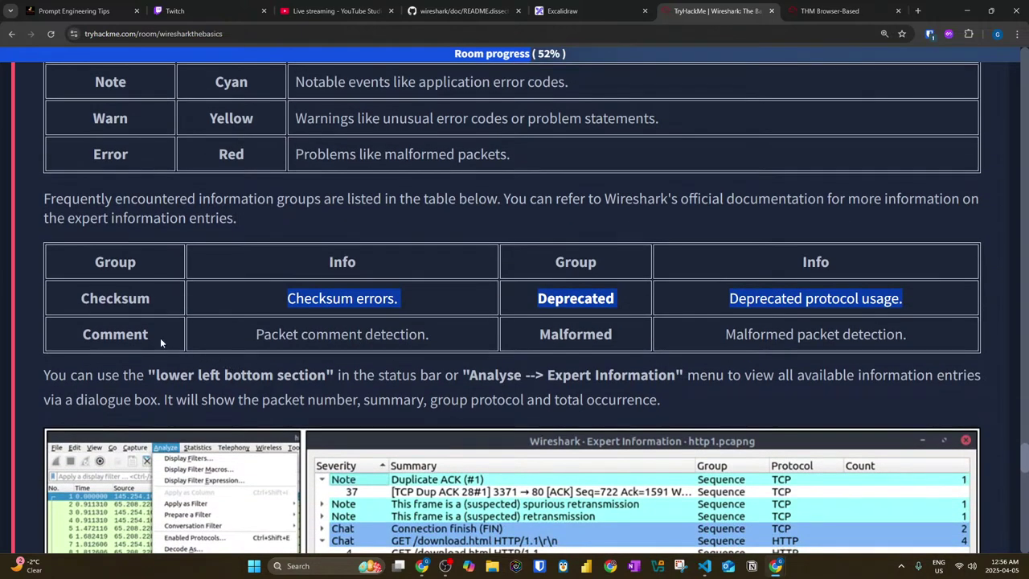
{"action": "scroll", "coordinate": [65, 342], "scroll_direction": "down", "scroll_amount": 2}
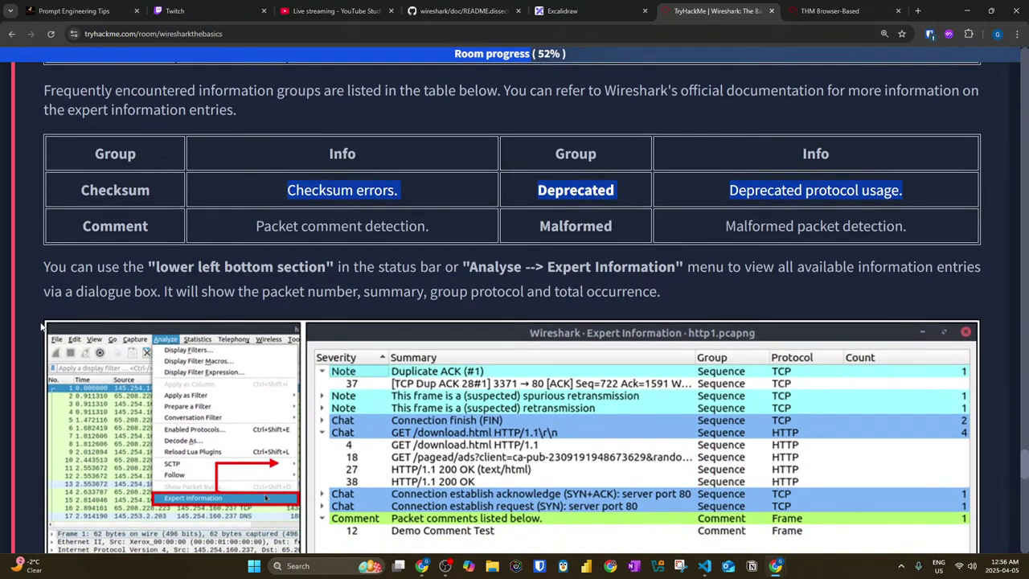
{"action": "scroll", "coordinate": [40, 325], "scroll_direction": "down", "scroll_amount": 2}
{"action": "left_click_drag", "start_coordinate": [344, 159], "coordinate": [665, 144]}
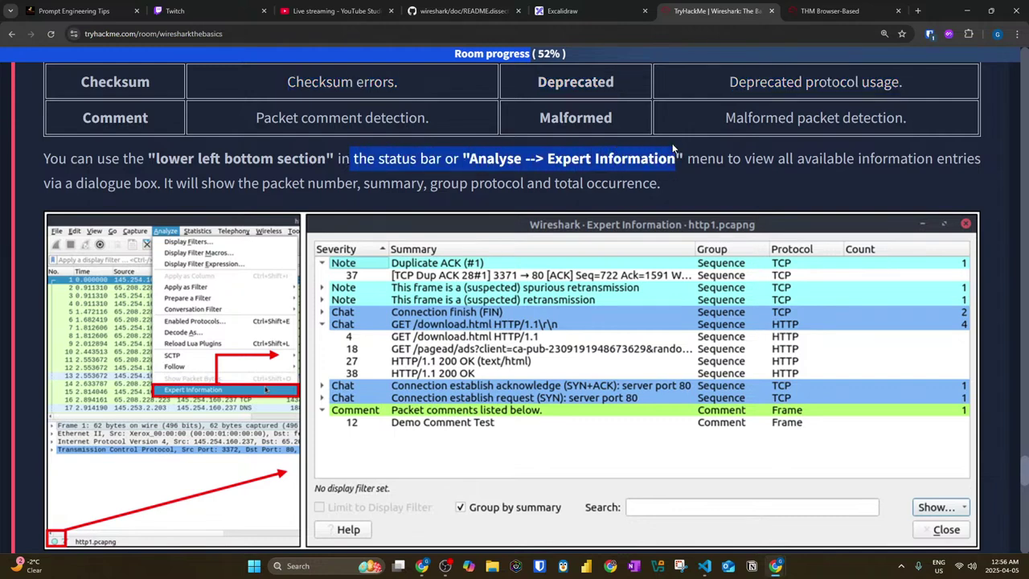
{"action": "left_click_drag", "start_coordinate": [745, 159], "coordinate": [933, 158]}
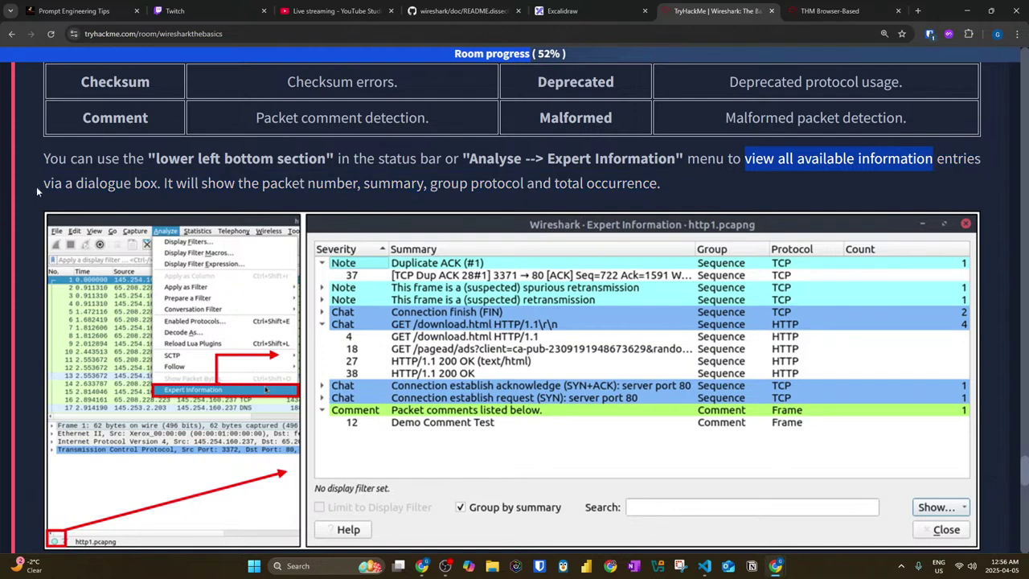
{"action": "left_click", "coordinate": [41, 188]}
{"action": "left_click_drag", "start_coordinate": [146, 189], "coordinate": [615, 191]}
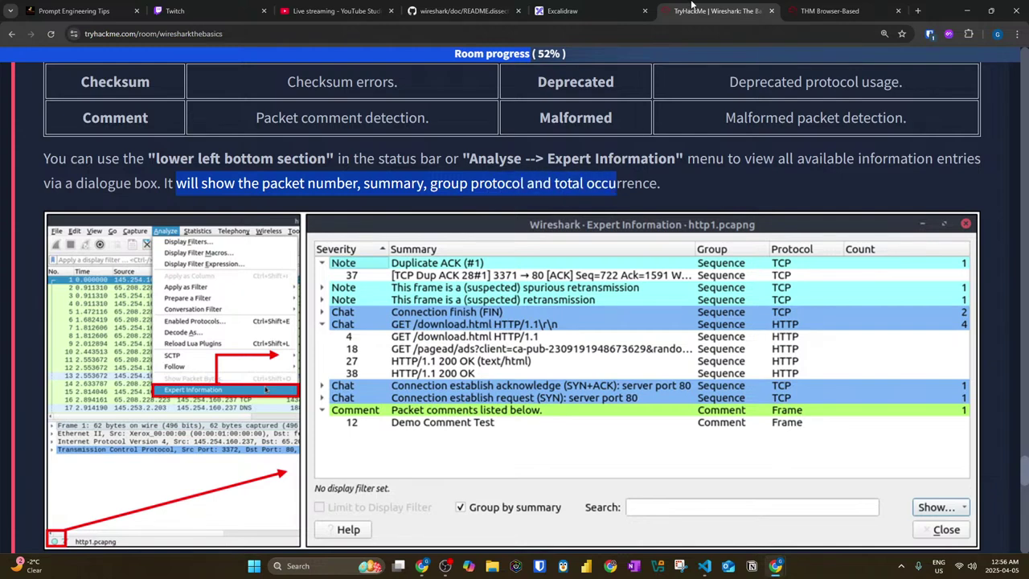
Step: In Wireshark, open Expert Information from the status bar and maximize it
{"action": "left_click", "coordinate": [805, 12]}
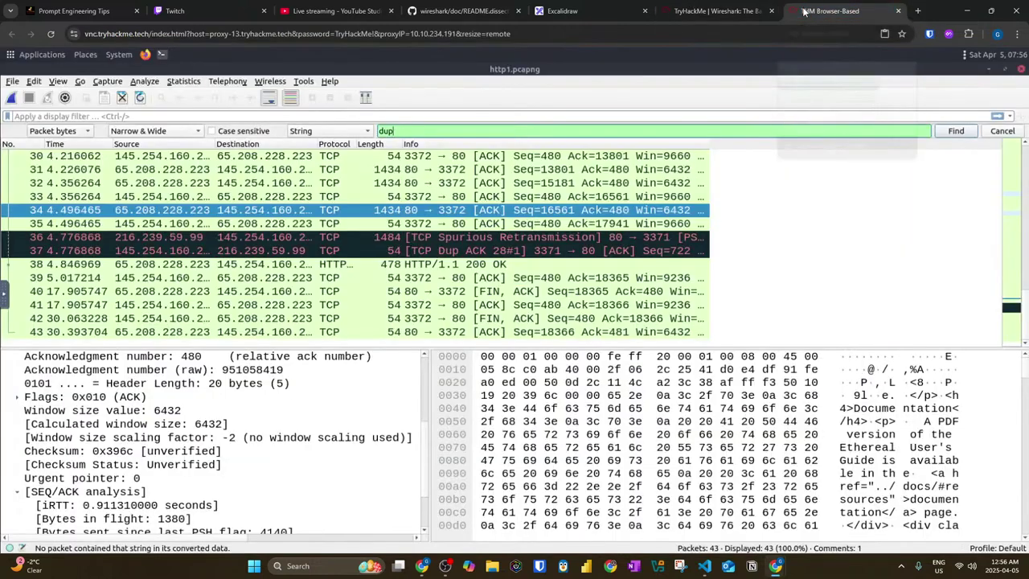
{"action": "left_click", "coordinate": [10, 549]}
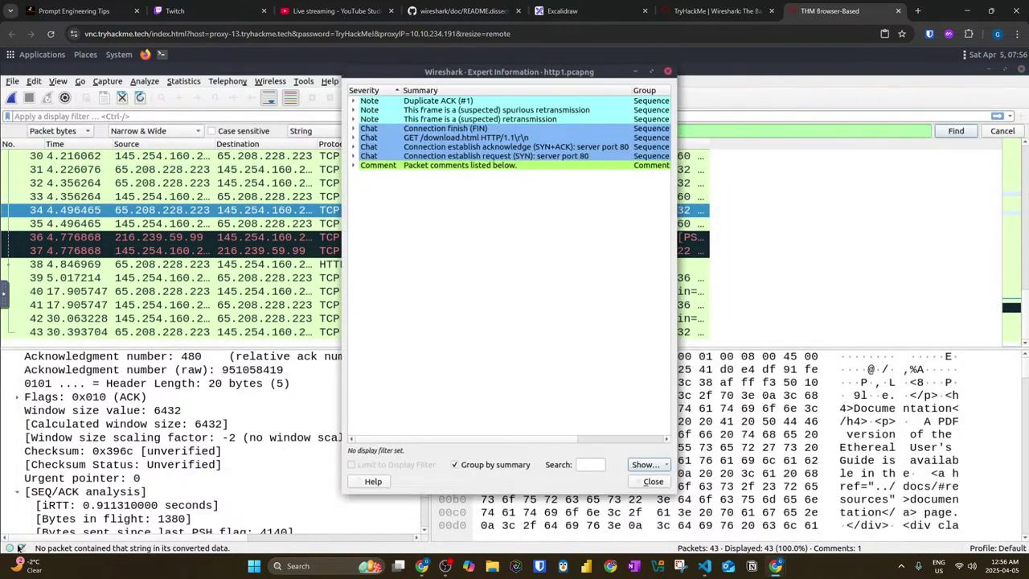
{"action": "key", "text": "Escape"}
{"action": "left_click", "coordinate": [22, 548]}
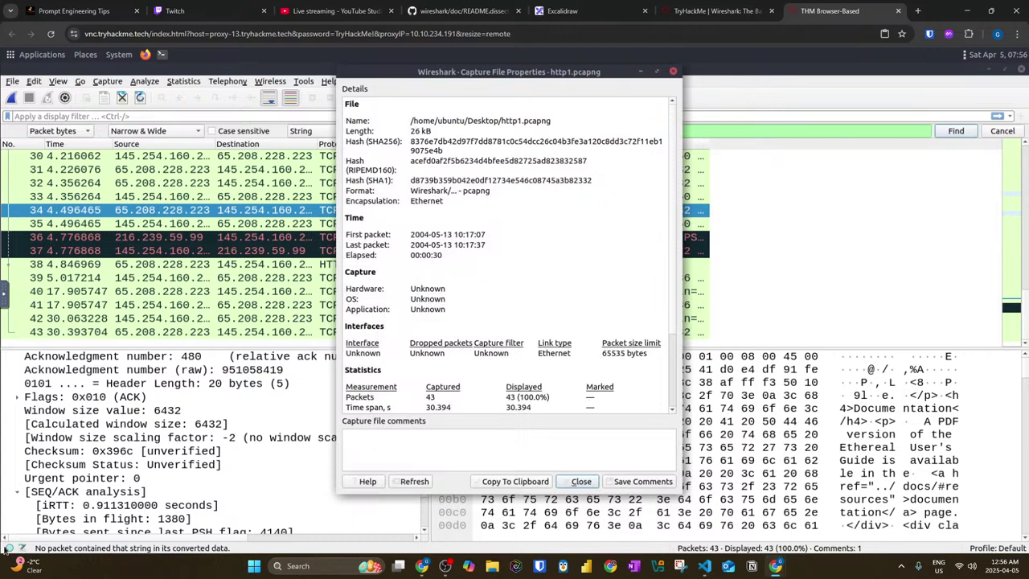
{"action": "key", "text": "Escape"}
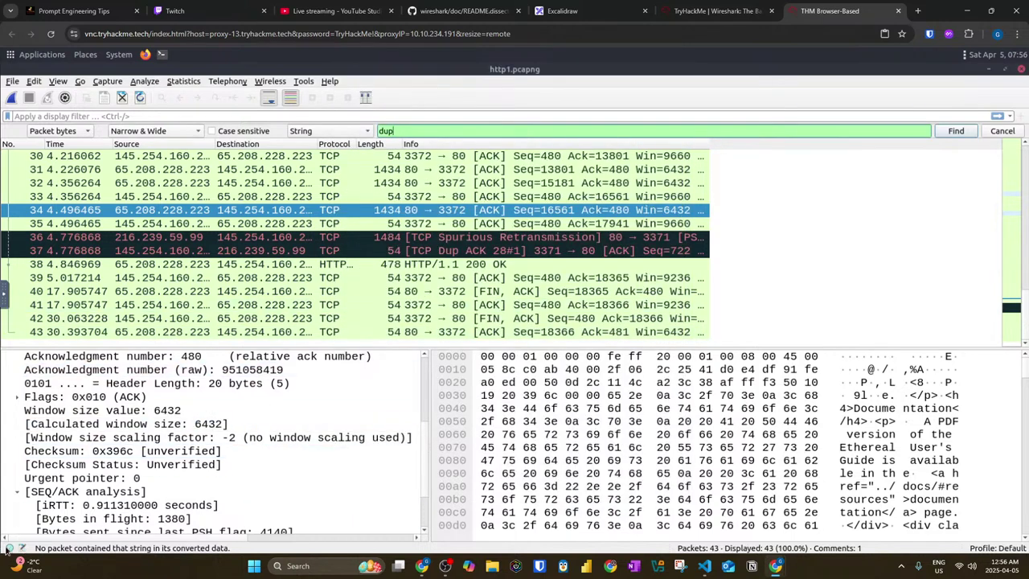
{"action": "left_click", "coordinate": [9, 549]}
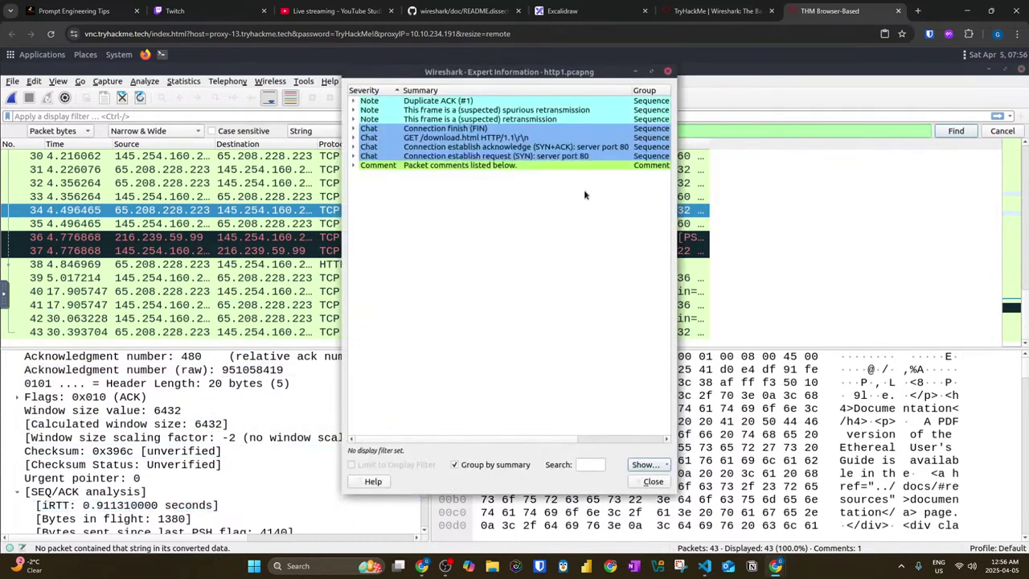
{"action": "left_click", "coordinate": [652, 71]}
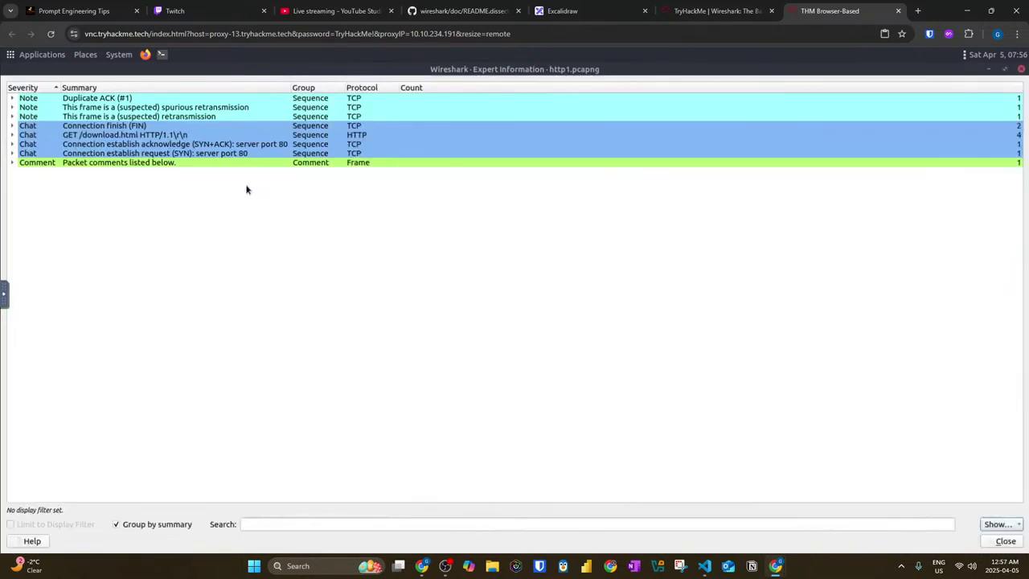
Step: Expand every expert info group: Duplicate ACK, retransmissions, FIN, GET, SYN+ACK, comments and SYN
{"action": "left_click", "coordinate": [11, 98]}
{"action": "left_click", "coordinate": [13, 117]}
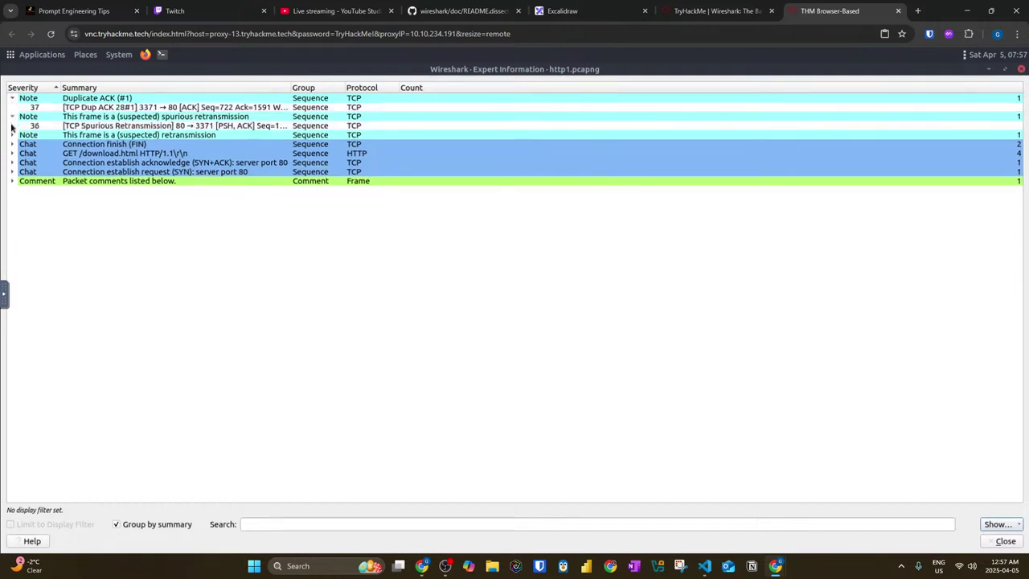
{"action": "left_click", "coordinate": [13, 144]}
{"action": "left_click", "coordinate": [13, 135]}
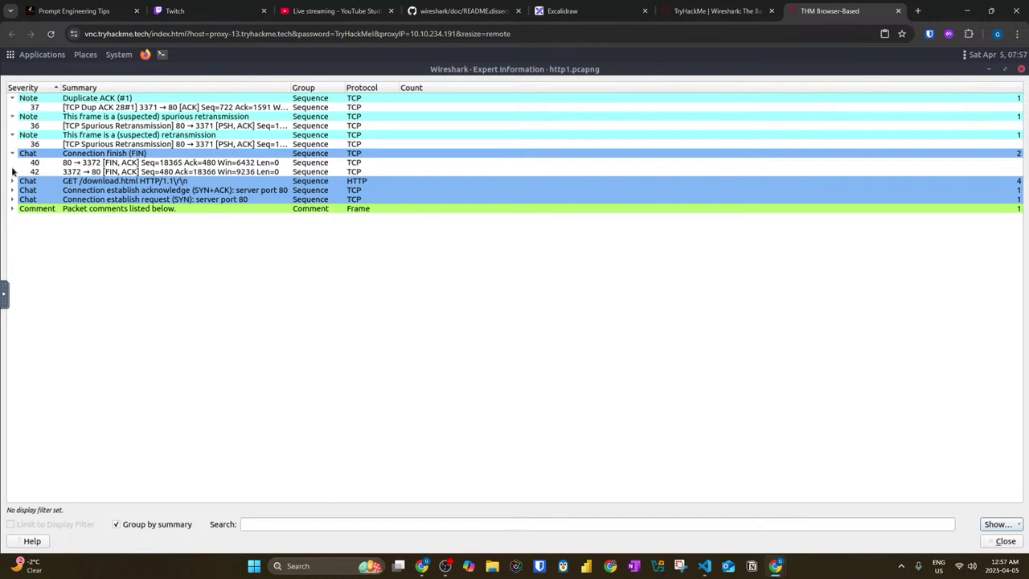
{"action": "left_click", "coordinate": [12, 180]}
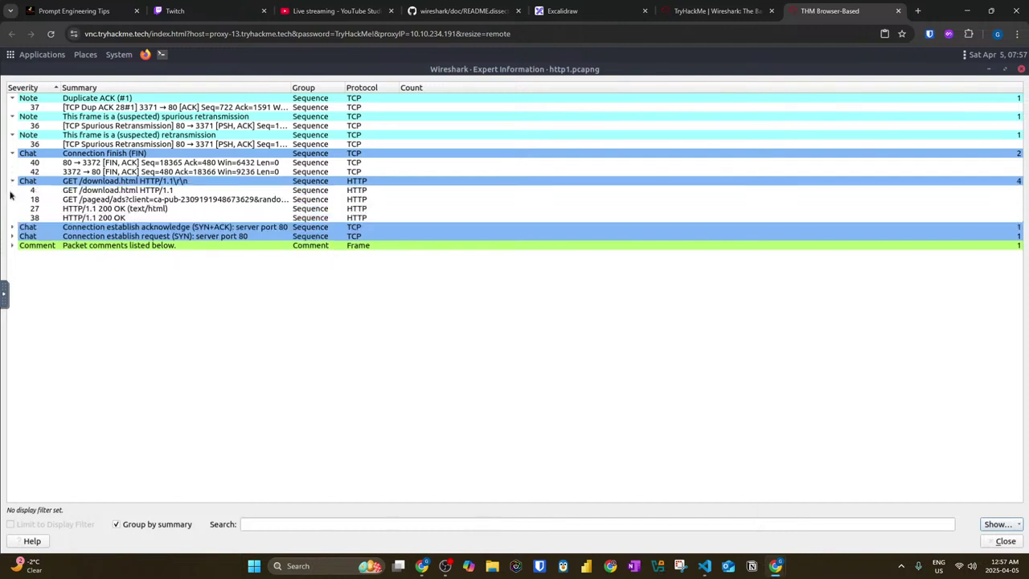
{"action": "left_click", "coordinate": [12, 227]}
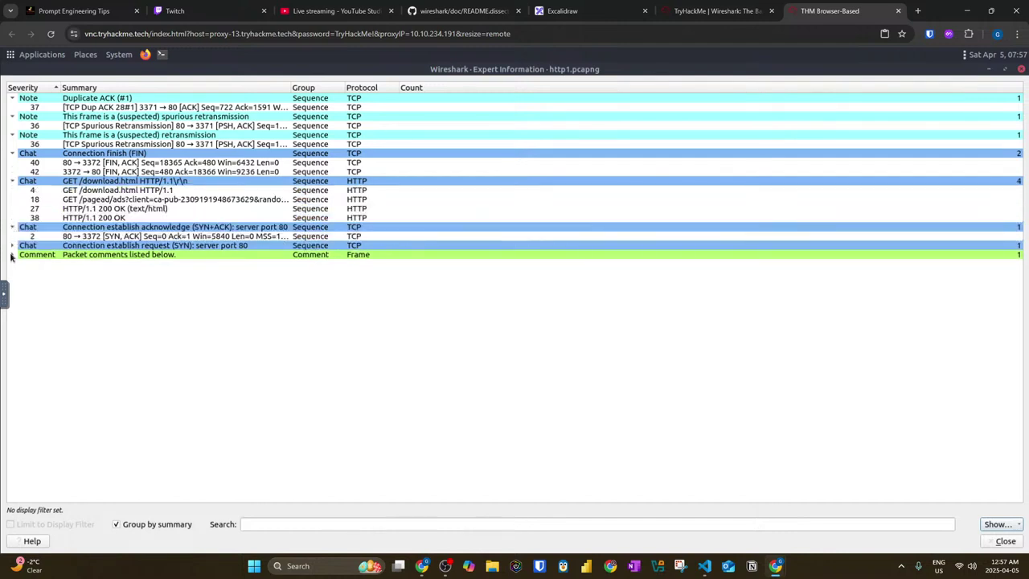
{"action": "left_click", "coordinate": [12, 254]}
{"action": "left_click", "coordinate": [12, 246]}
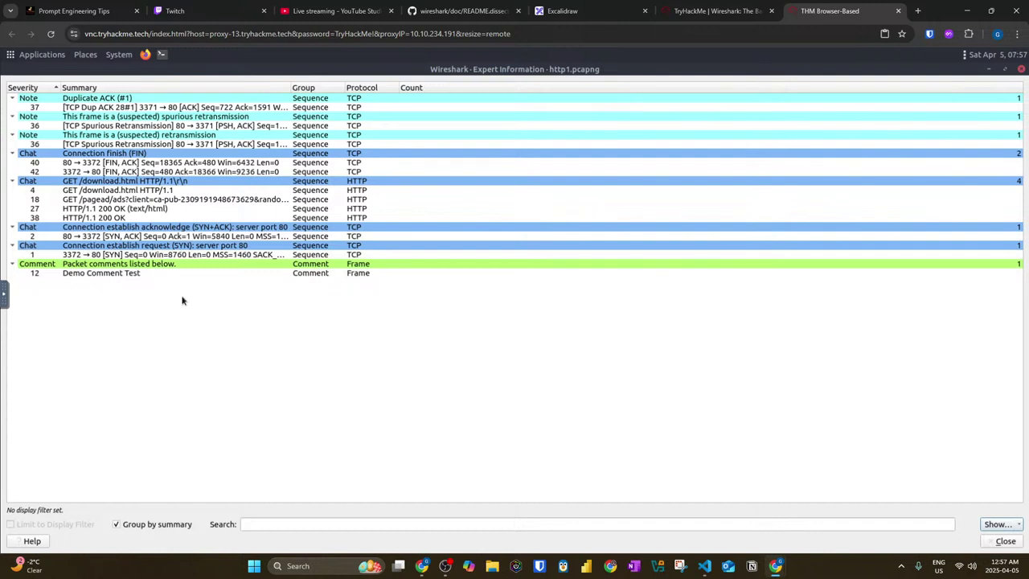
Step: Select the packet 12 comment and SYN entries, then go back to the TryHackMe room
{"action": "left_click", "coordinate": [108, 273]}
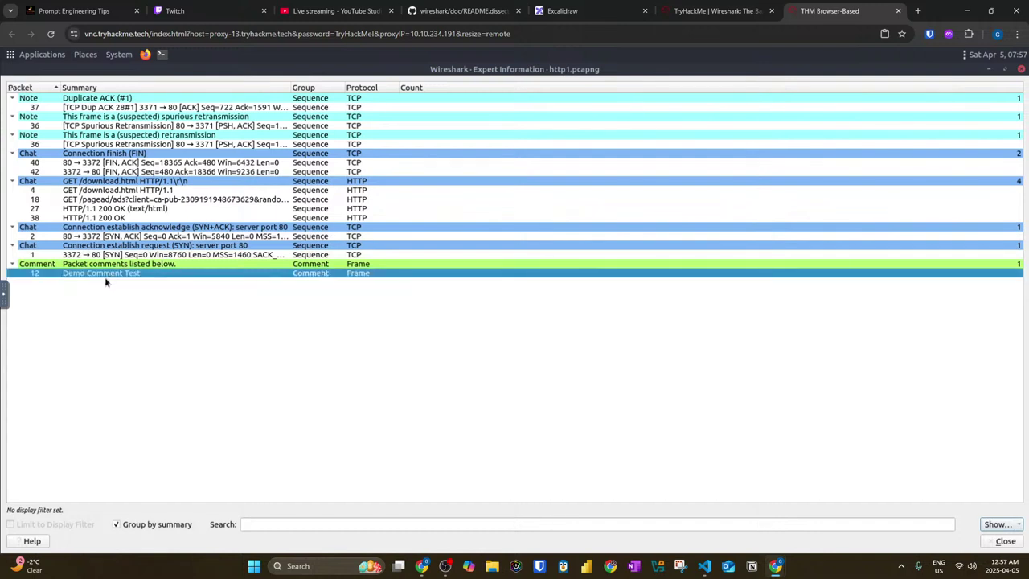
{"action": "left_click", "coordinate": [104, 254]}
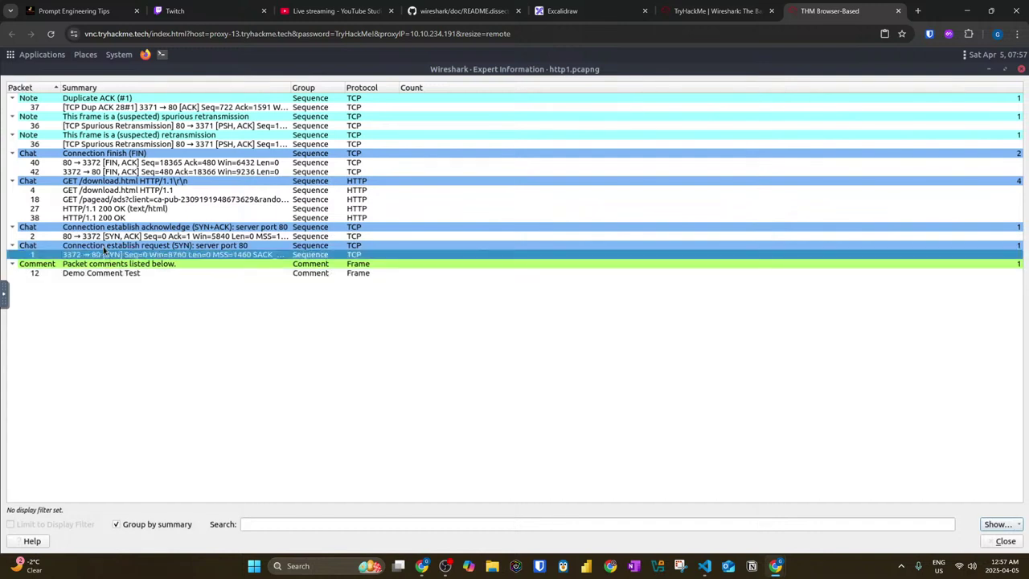
{"action": "left_click", "coordinate": [104, 245]}
{"action": "left_click", "coordinate": [711, 6]}
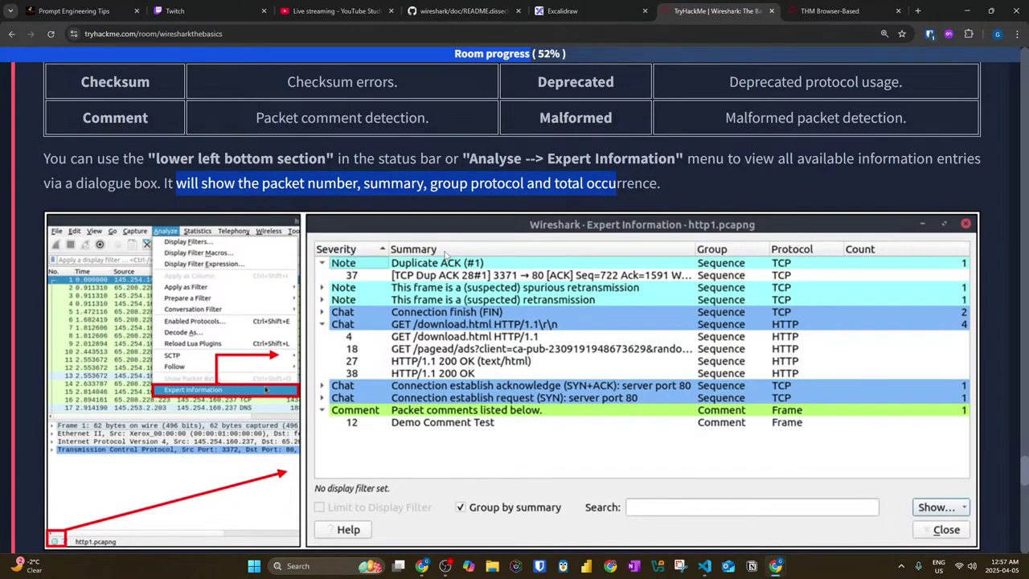
Step: Scroll to the questions and highlight the instruction to use Exercise.pcapng
{"action": "scroll", "coordinate": [445, 254], "scroll_direction": "up", "scroll_amount": 3}
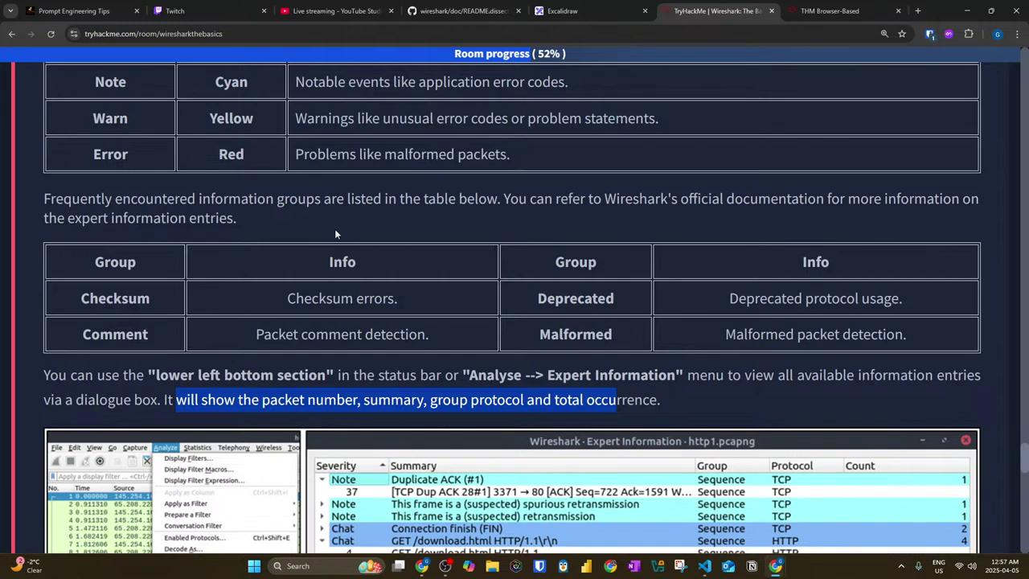
{"action": "scroll", "coordinate": [278, 208], "scroll_direction": "up", "scroll_amount": 2}
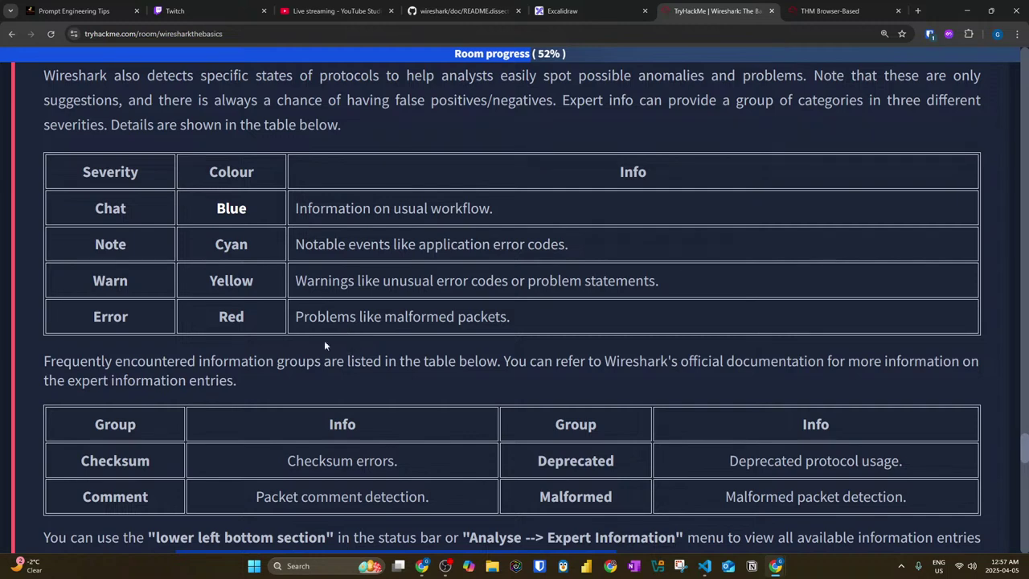
{"action": "scroll", "coordinate": [274, 230], "scroll_direction": "up", "scroll_amount": 2}
{"action": "left_click_drag", "start_coordinate": [183, 238], "coordinate": [735, 239]}
{"action": "scroll", "coordinate": [136, 233], "scroll_direction": "down", "scroll_amount": 2}
{"action": "scroll", "coordinate": [135, 233], "scroll_direction": "down", "scroll_amount": 7}
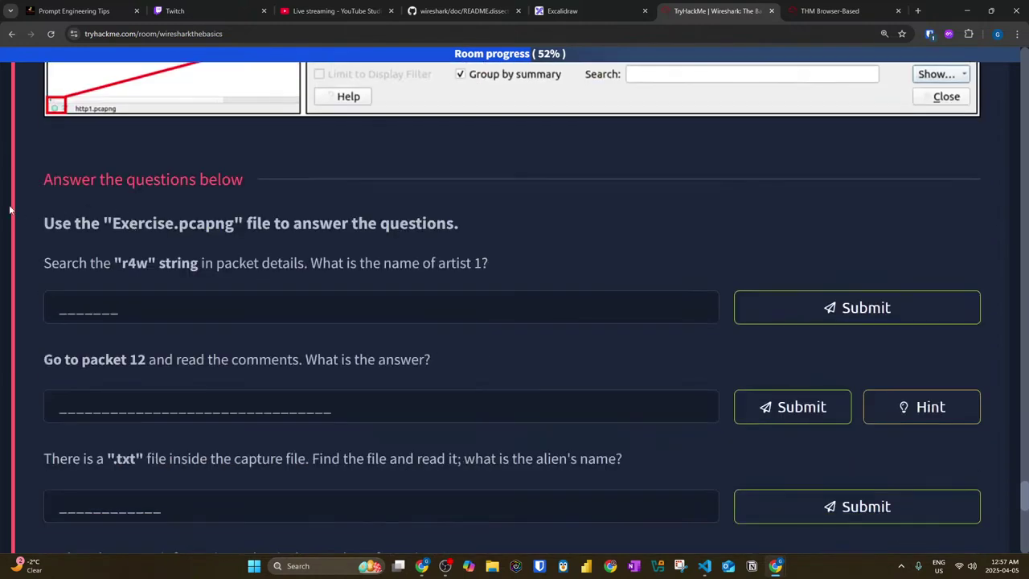
{"action": "left_click_drag", "start_coordinate": [32, 223], "coordinate": [448, 232]}
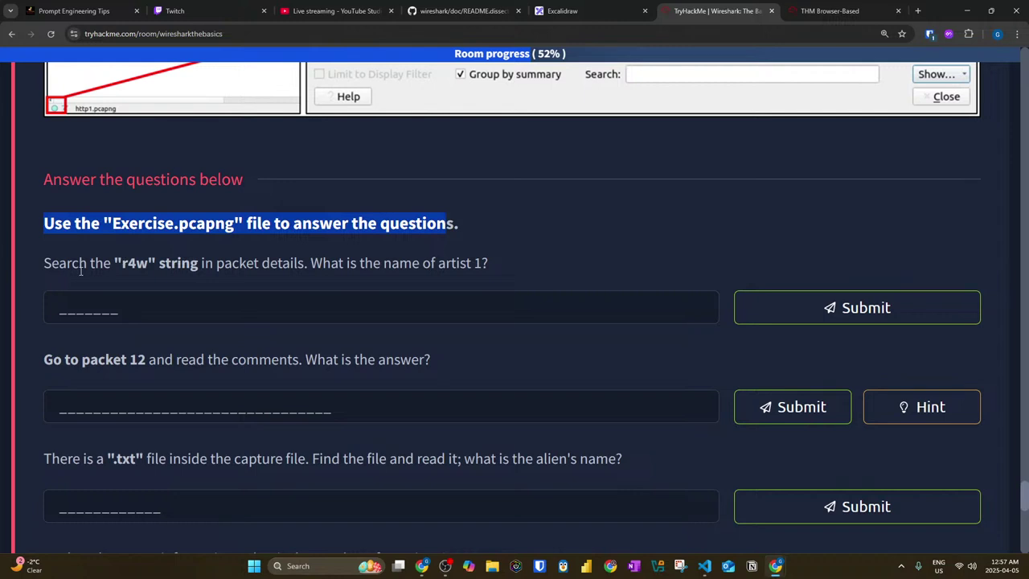
Step: Copy the r4w search string from the first question
{"action": "left_click_drag", "start_coordinate": [121, 262], "coordinate": [148, 263]}
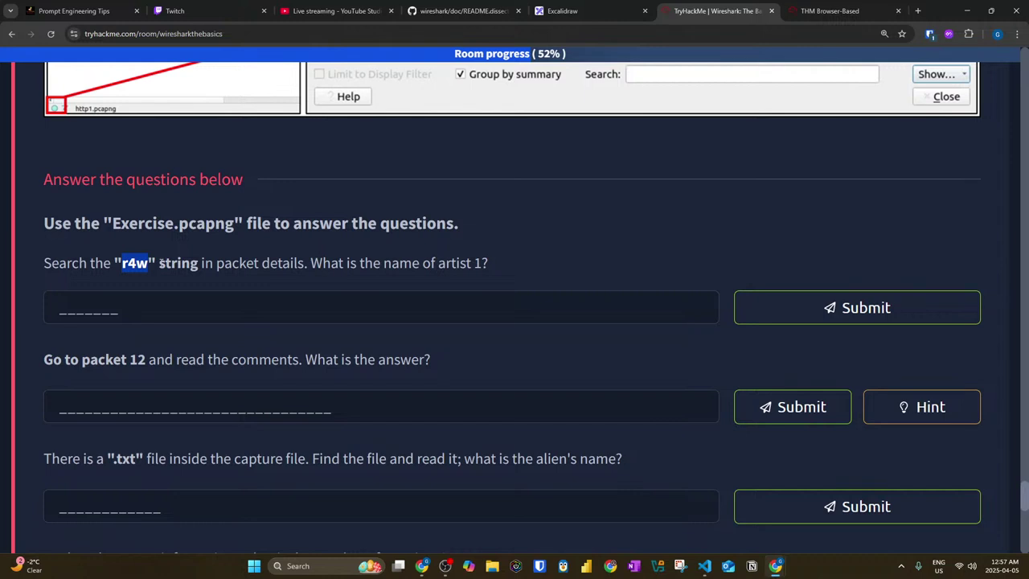
{"action": "right_click", "coordinate": [157, 263]}
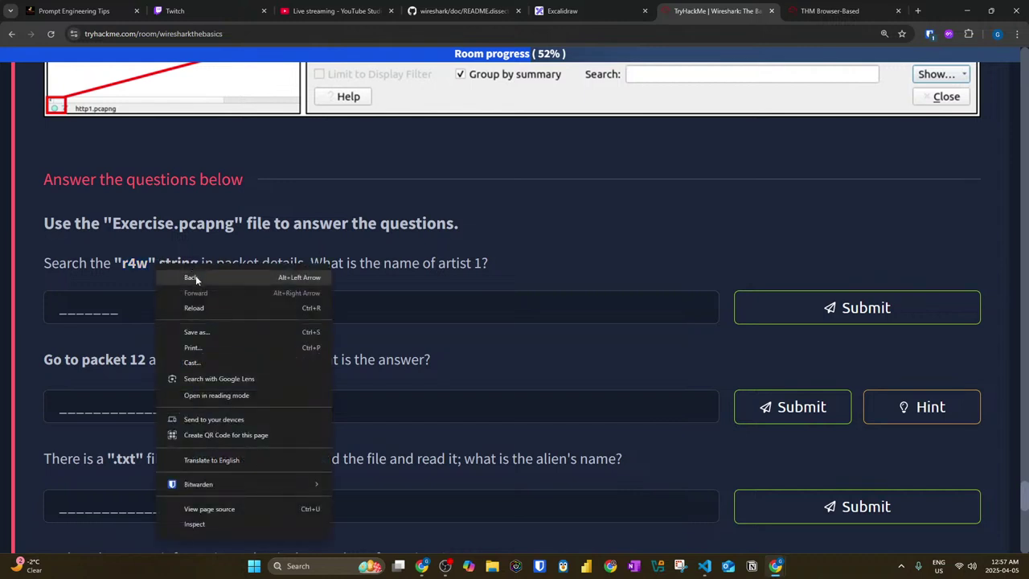
{"action": "left_click", "coordinate": [142, 267]}
{"action": "right_click", "coordinate": [142, 268]}
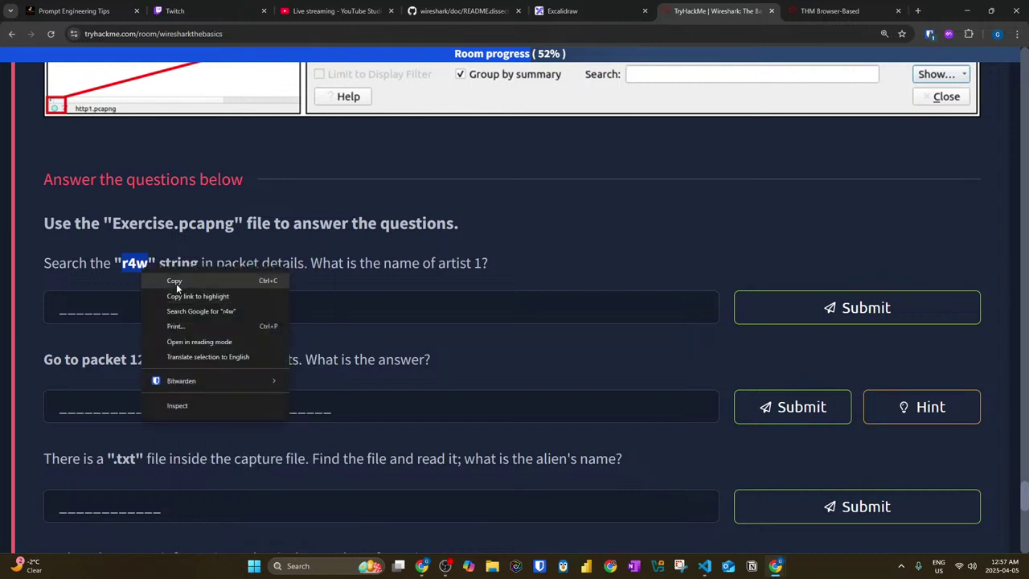
{"action": "left_click", "coordinate": [176, 282]}
Step: Cycle through the browser tabs back to the remote Wireshark machine
{"action": "left_click", "coordinate": [338, 15]}
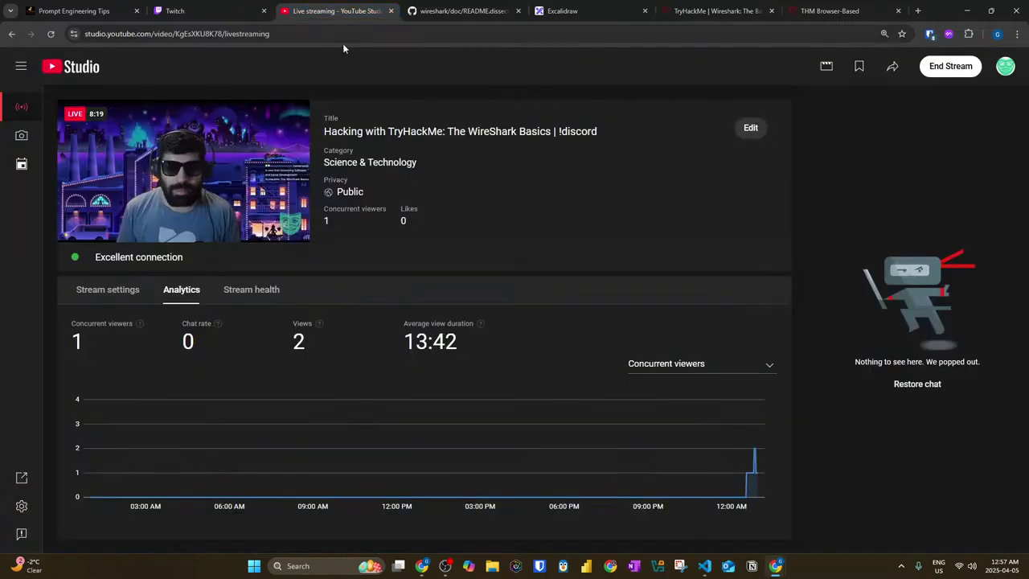
{"action": "left_click", "coordinate": [566, 11]}
{"action": "left_click", "coordinate": [716, 12]}
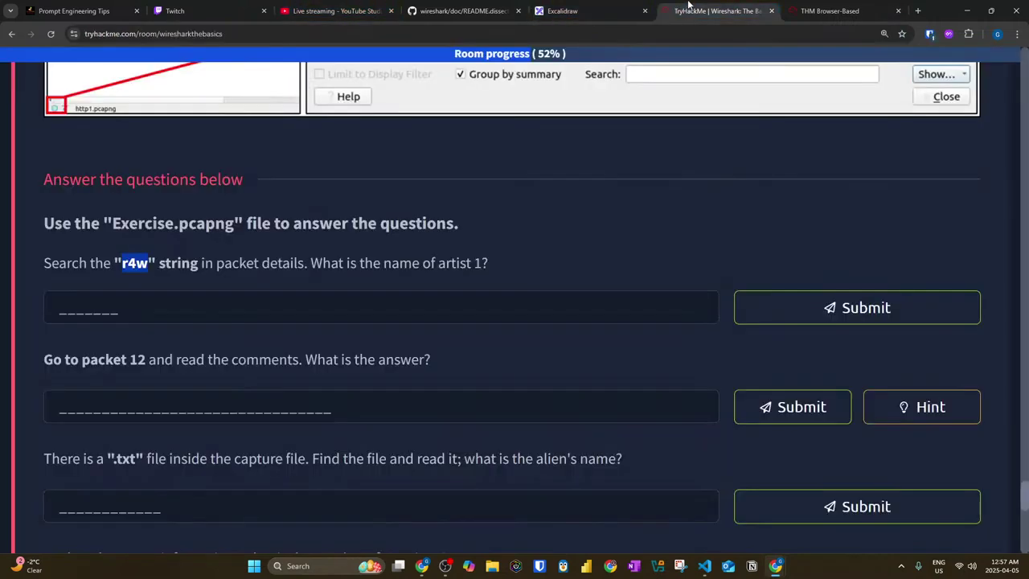
{"action": "left_click", "coordinate": [817, 11]}
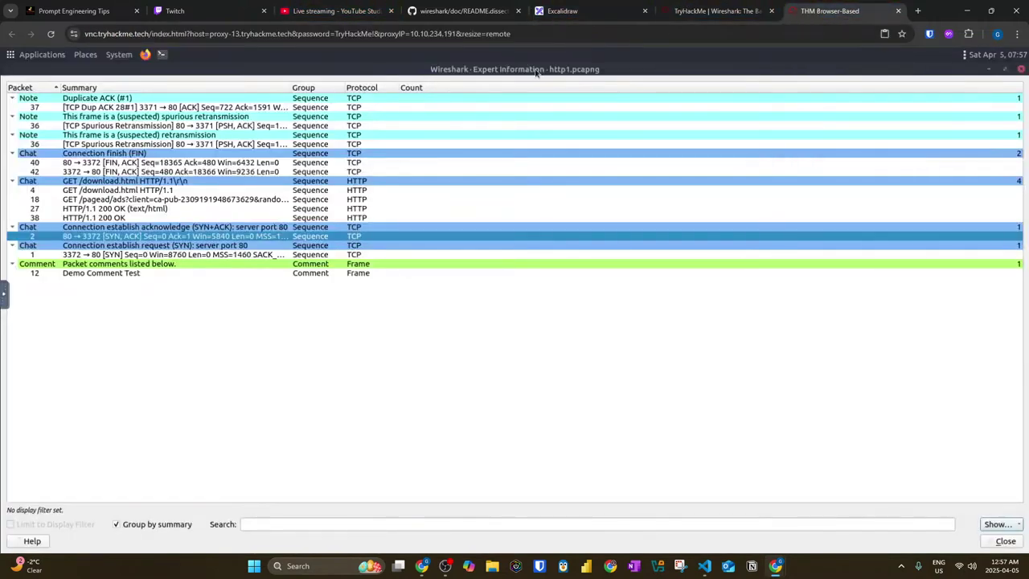
Step: Close Expert Information, the http1.pcapng window, Capture File Properties and the welcome window
{"action": "left_click", "coordinate": [989, 71]}
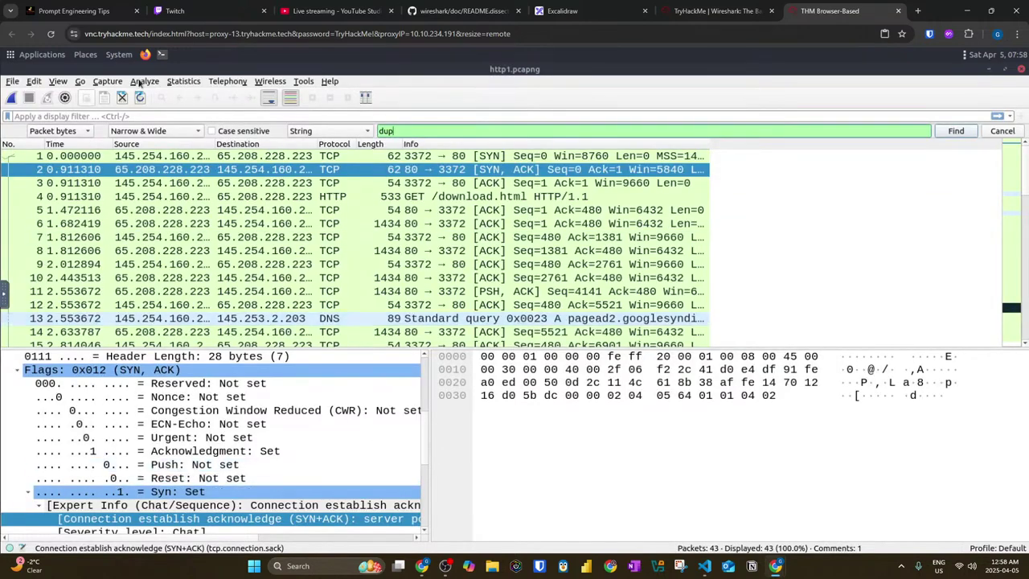
{"action": "left_click", "coordinate": [990, 73]}
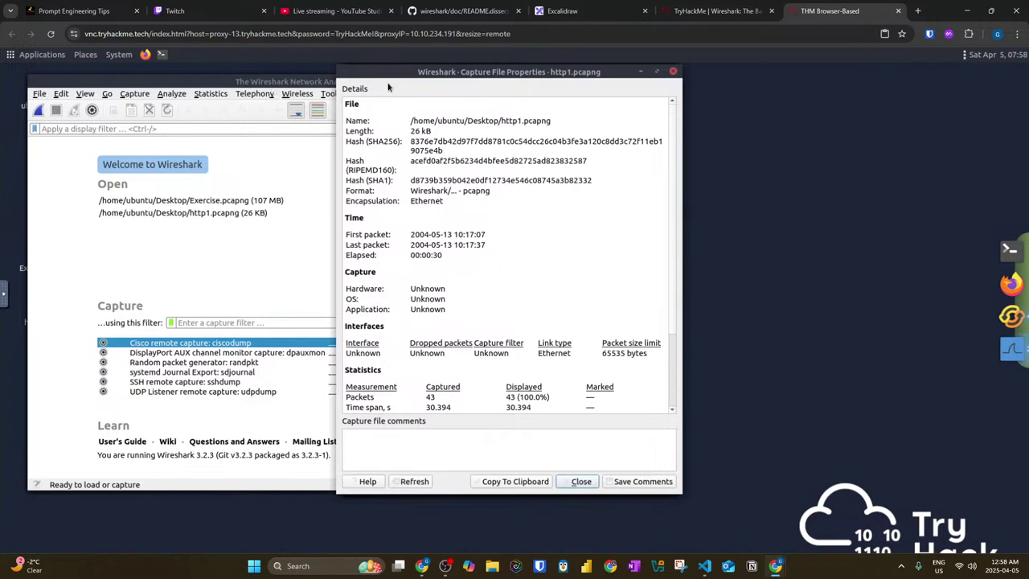
{"action": "left_click", "coordinate": [674, 72]}
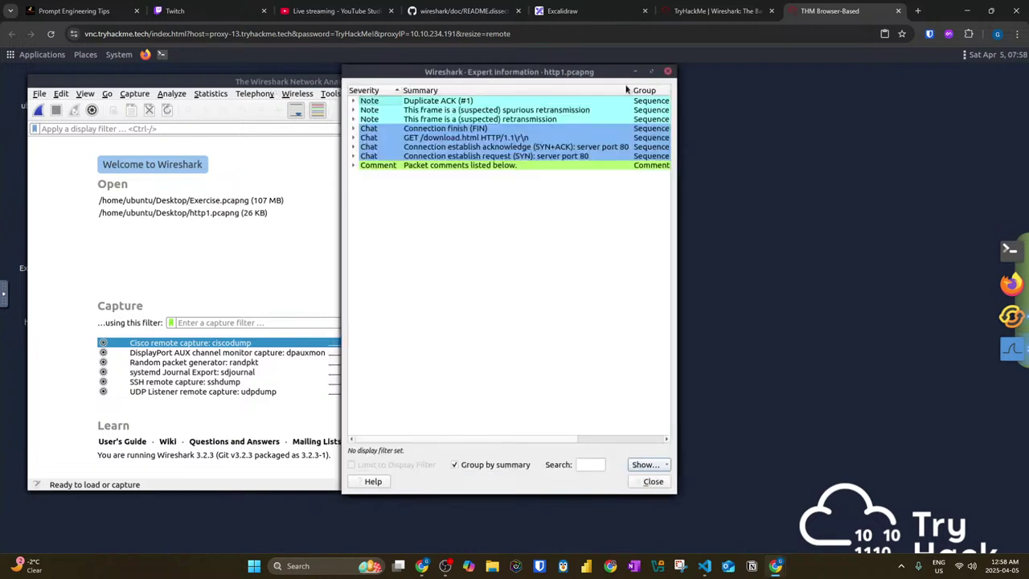
{"action": "left_click", "coordinate": [670, 72]}
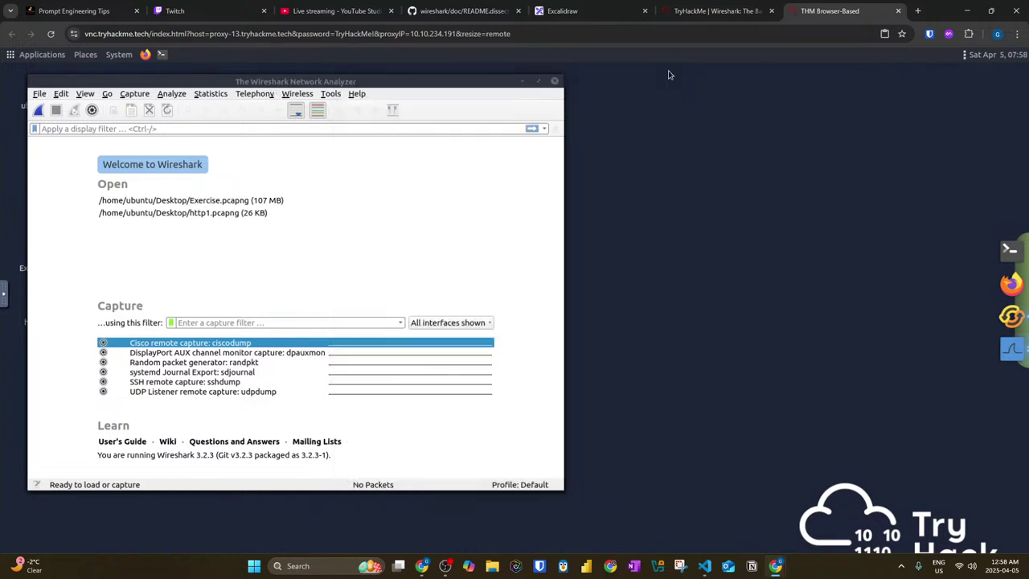
{"action": "left_click", "coordinate": [555, 82]}
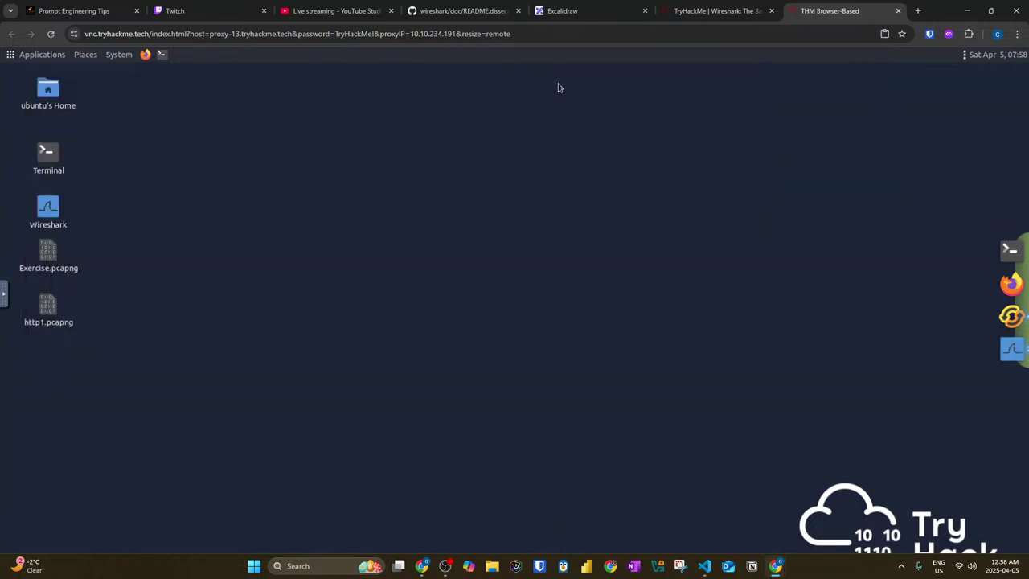
Step: Open Exercise.pcapng from the desktop and maximize its Wireshark window
{"action": "double_click", "coordinate": [48, 253]}
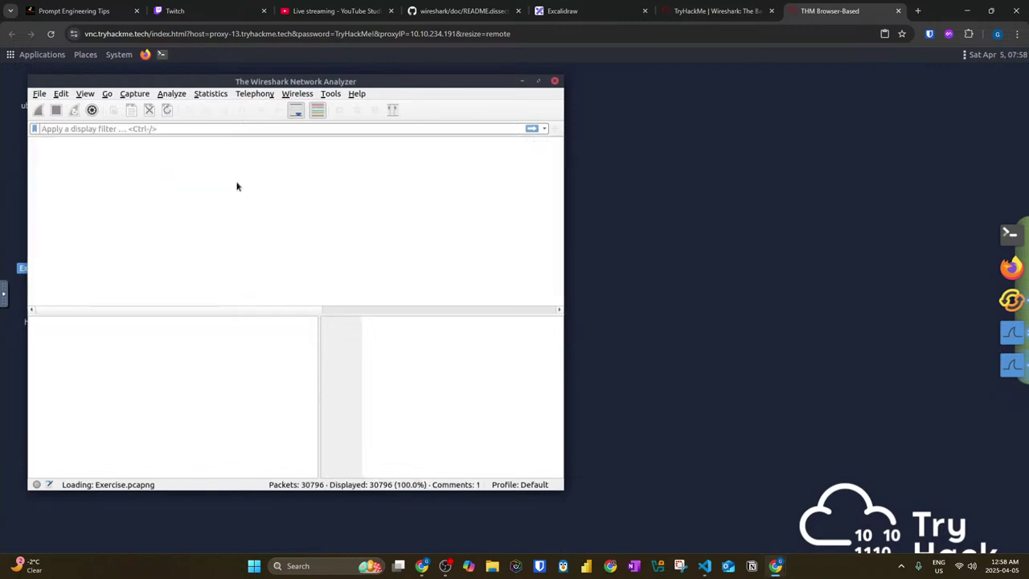
{"action": "left_click", "coordinate": [538, 83]}
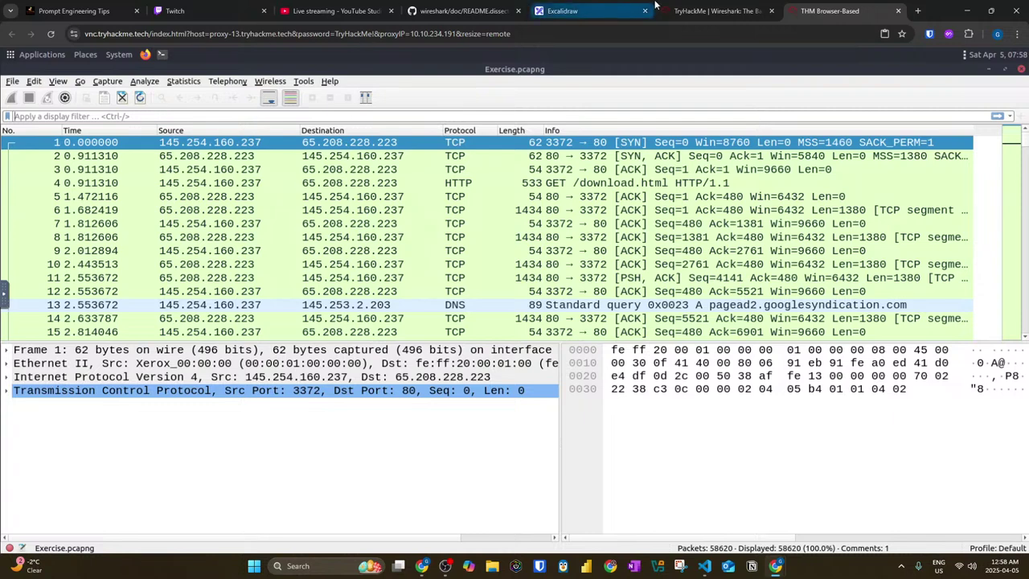
{"action": "left_click", "coordinate": [709, 10]}
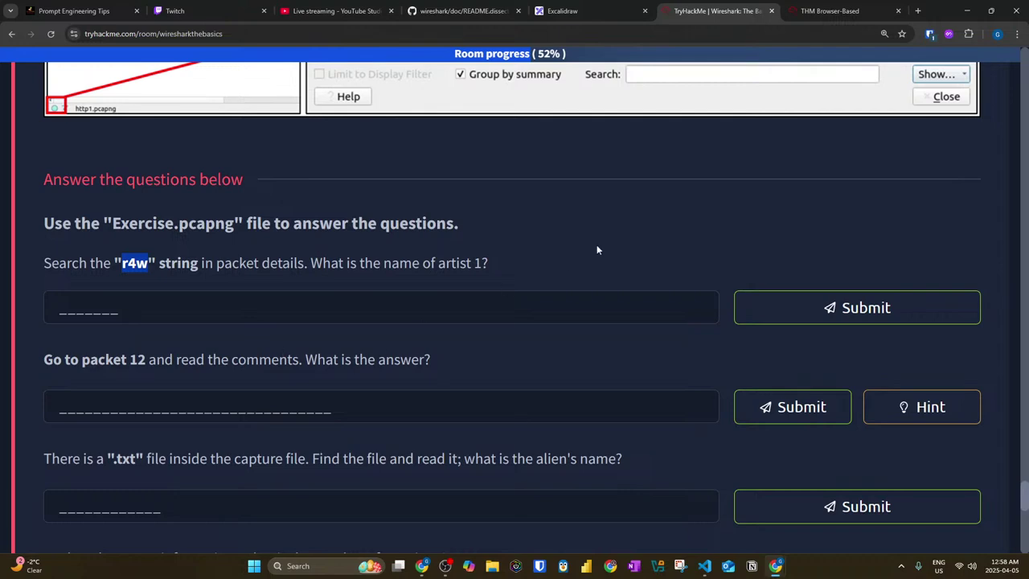
{"action": "left_click", "coordinate": [832, 10]}
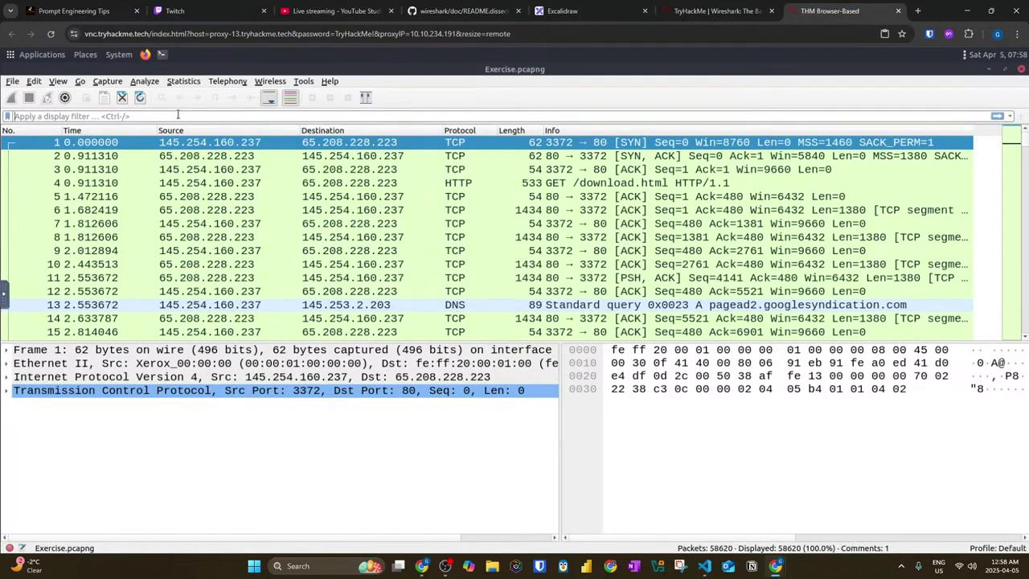
Step: Open Edit > Find Packet and start typing 'r' in the search field
{"action": "left_click", "coordinate": [84, 82]}
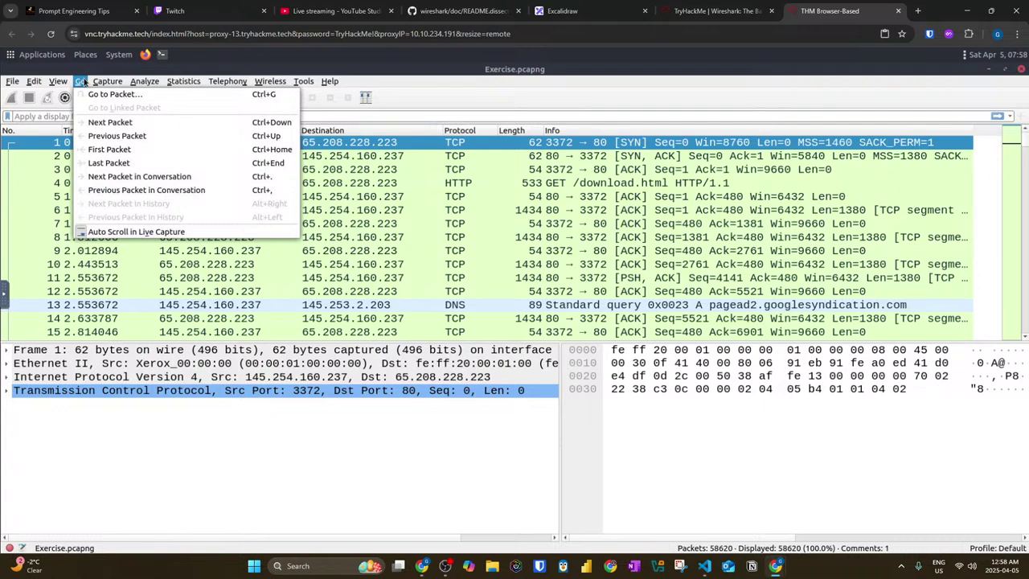
{"action": "left_click", "coordinate": [80, 83]}
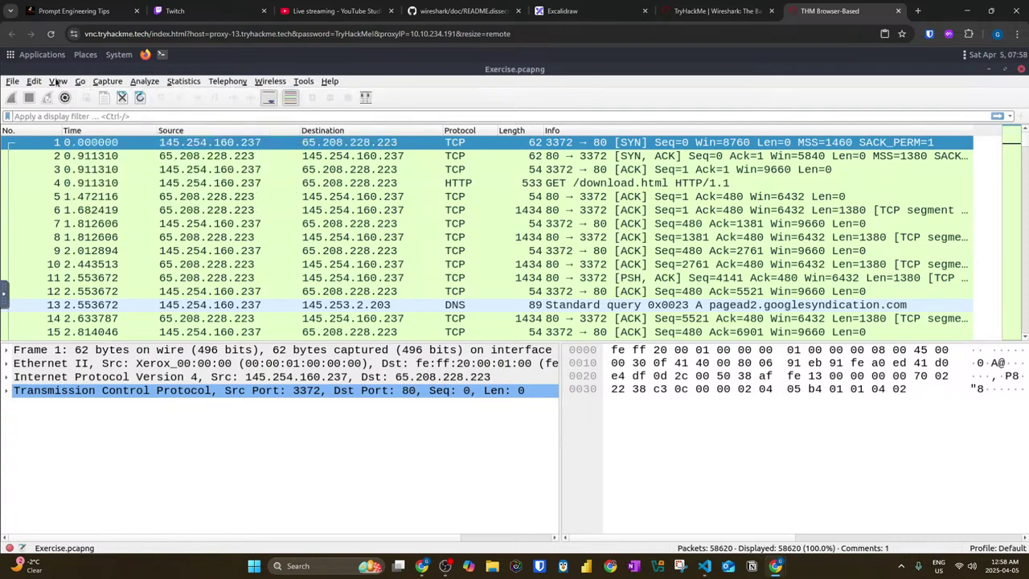
{"action": "left_click", "coordinate": [38, 83]}
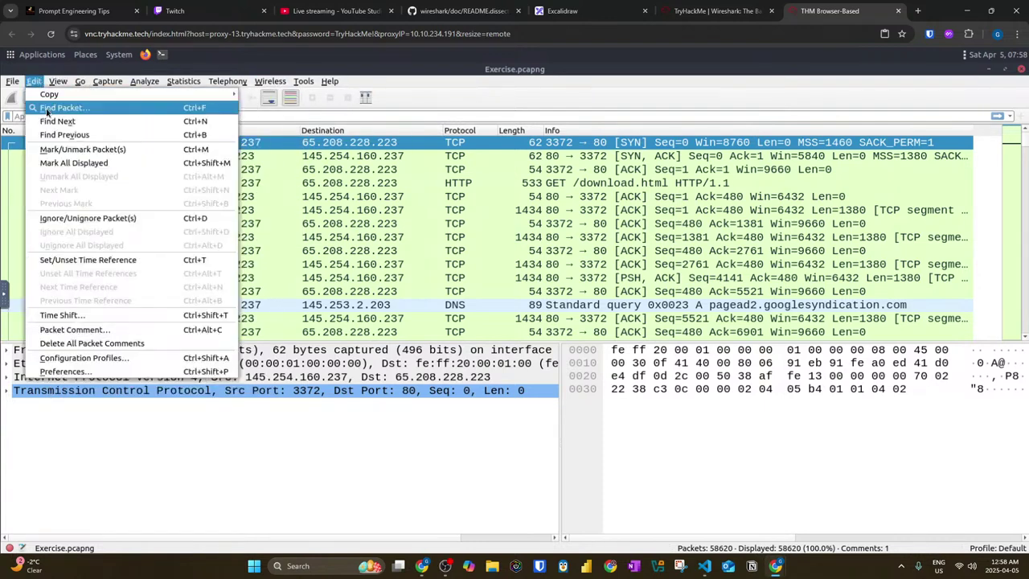
{"action": "left_click", "coordinate": [57, 107]}
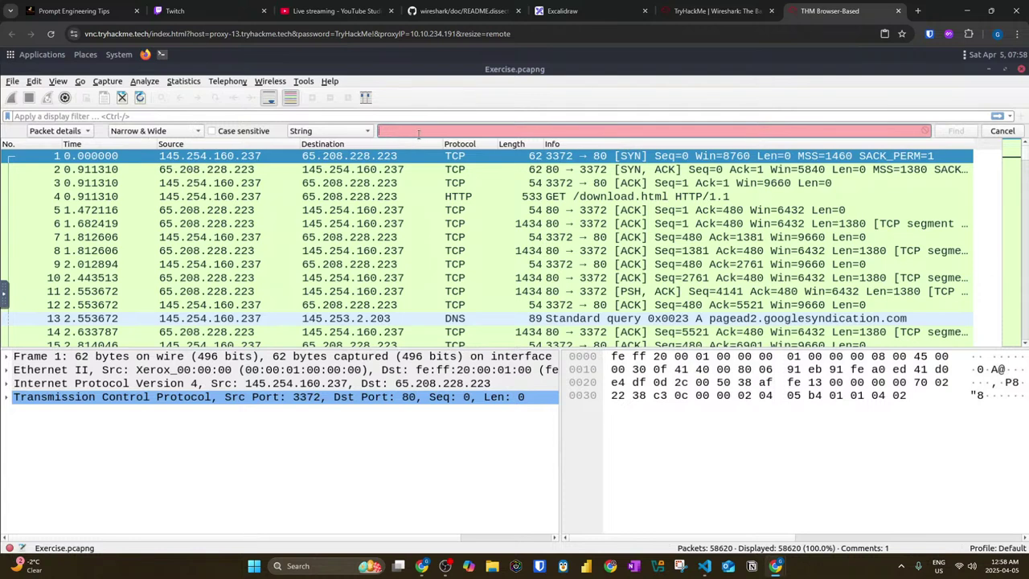
{"action": "type", "text": "rwr"}
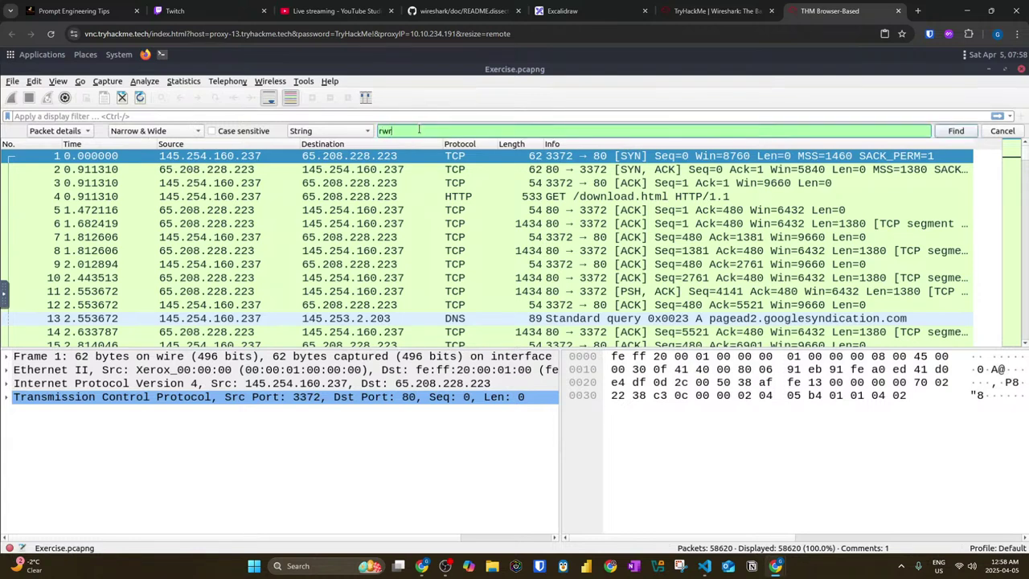
Step: Cycle through the browser tabs to the TryHackMe room
{"action": "left_click", "coordinate": [306, 12]}
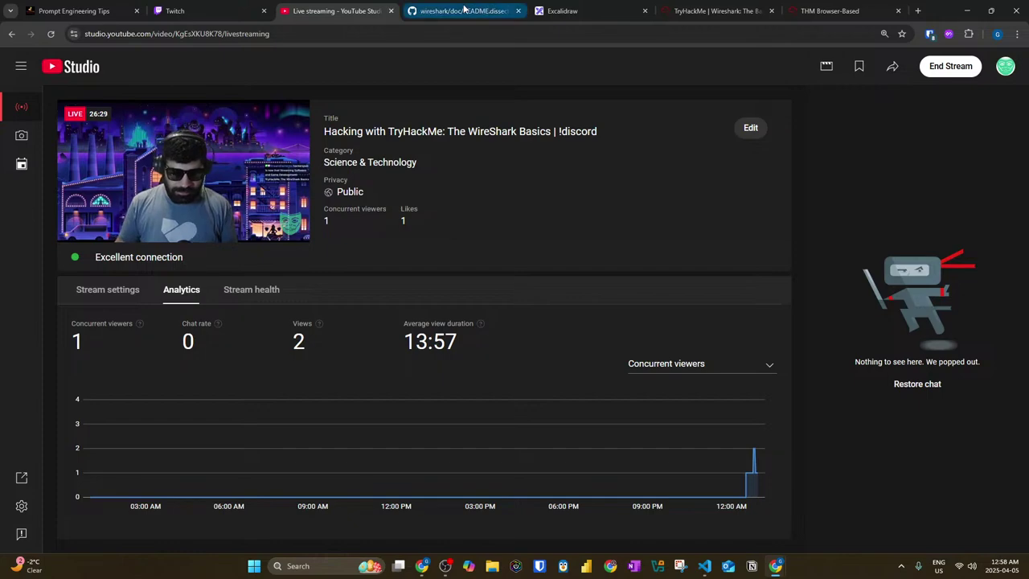
{"action": "left_click", "coordinate": [447, 6]}
{"action": "left_click", "coordinate": [588, 6]}
{"action": "left_click", "coordinate": [668, 13]}
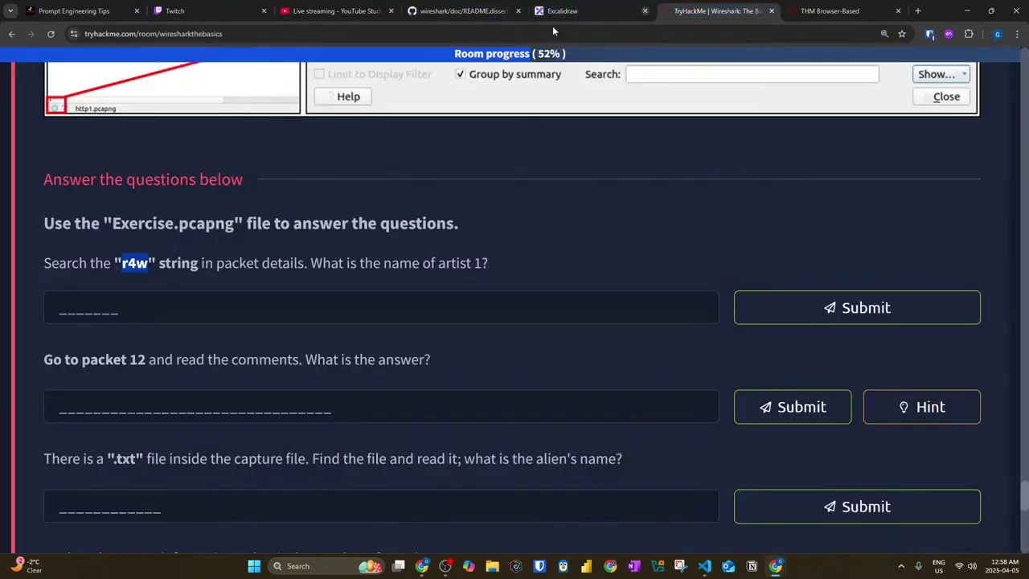
Step: Run the r4w packet-details search, which lands on packet 33790
{"action": "left_click", "coordinate": [840, 10]}
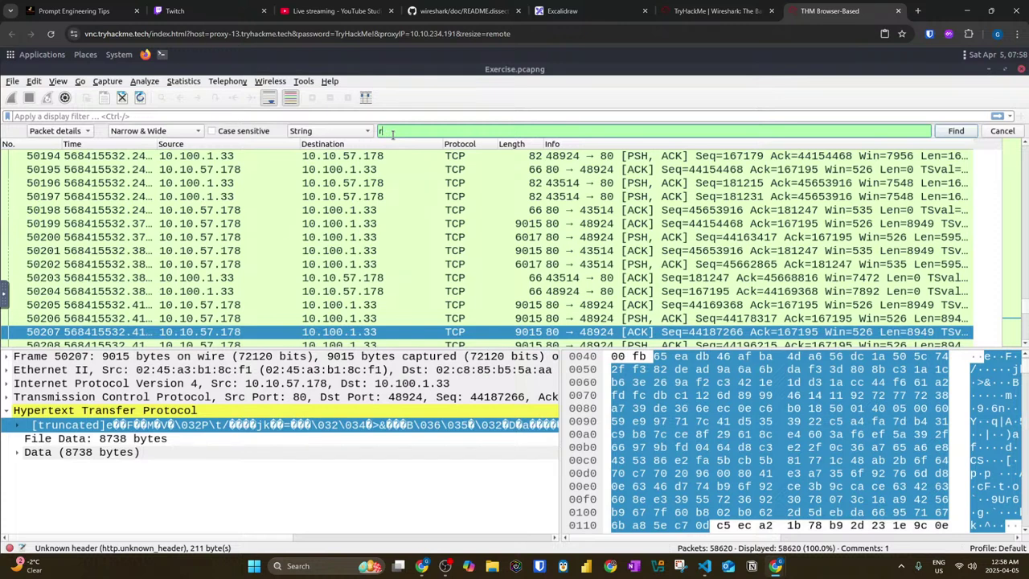
{"action": "key", "text": "Return"}
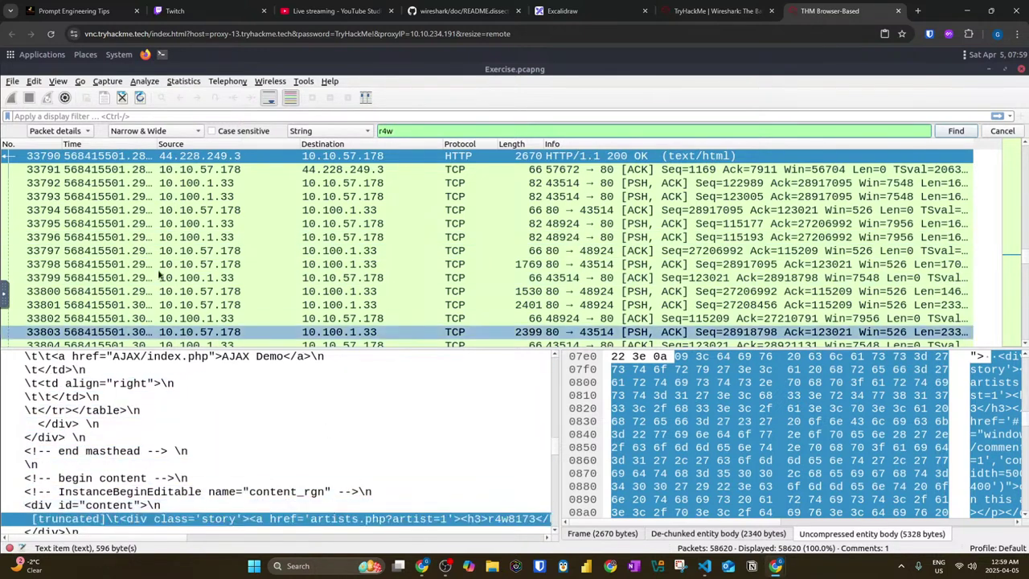
{"action": "scroll", "coordinate": [525, 196], "scroll_direction": "up", "scroll_amount": 1}
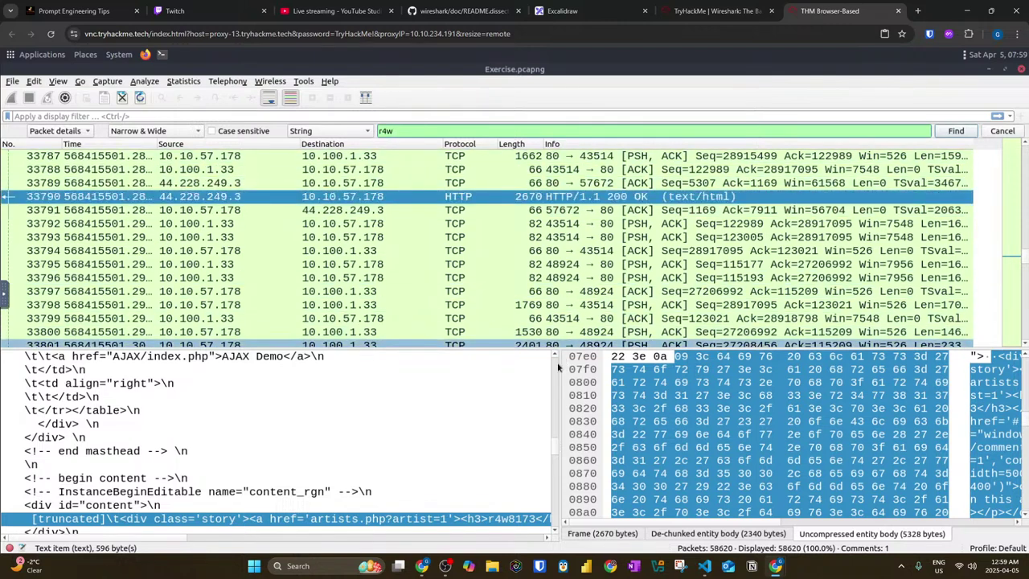
{"action": "left_click_drag", "start_coordinate": [587, 368], "coordinate": [736, 370]}
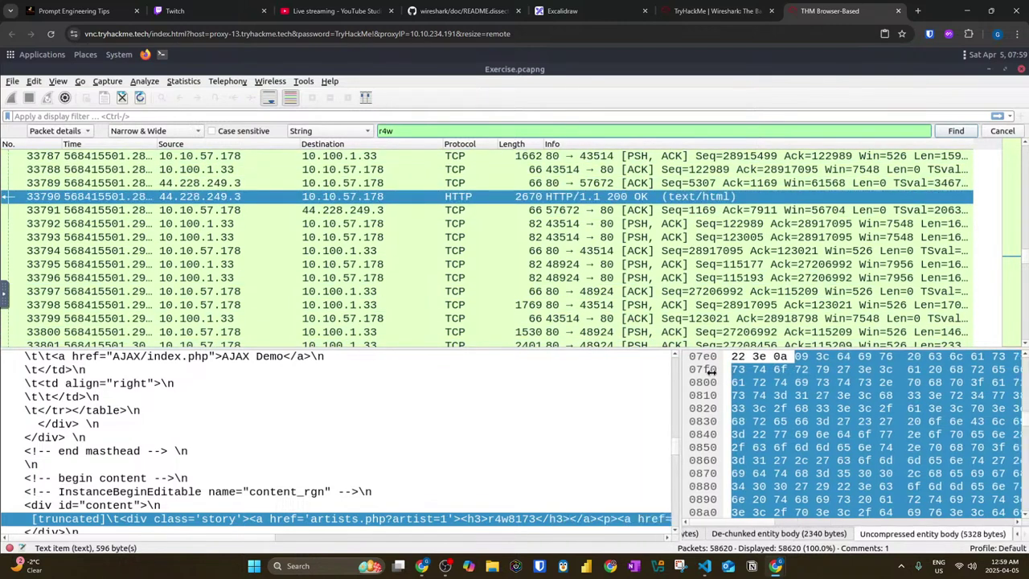
{"action": "scroll", "coordinate": [251, 429], "scroll_direction": "down", "scroll_amount": 3}
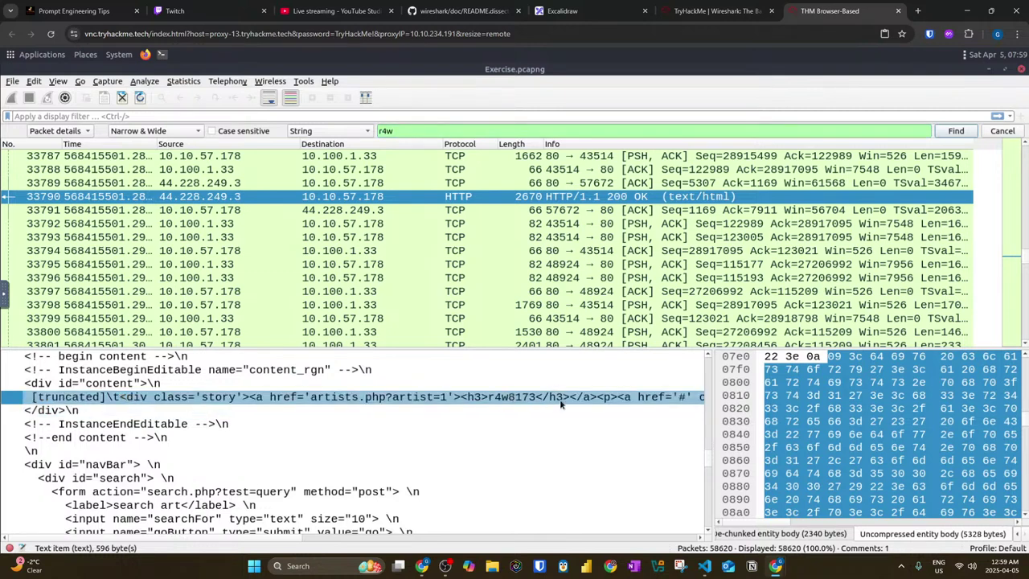
Step: Check the matched r4w details line's options, then open packet 33790 in its own window
{"action": "right_click", "coordinate": [502, 400]}
{"action": "key", "text": "Escape"}
{"action": "right_click", "coordinate": [502, 400]}
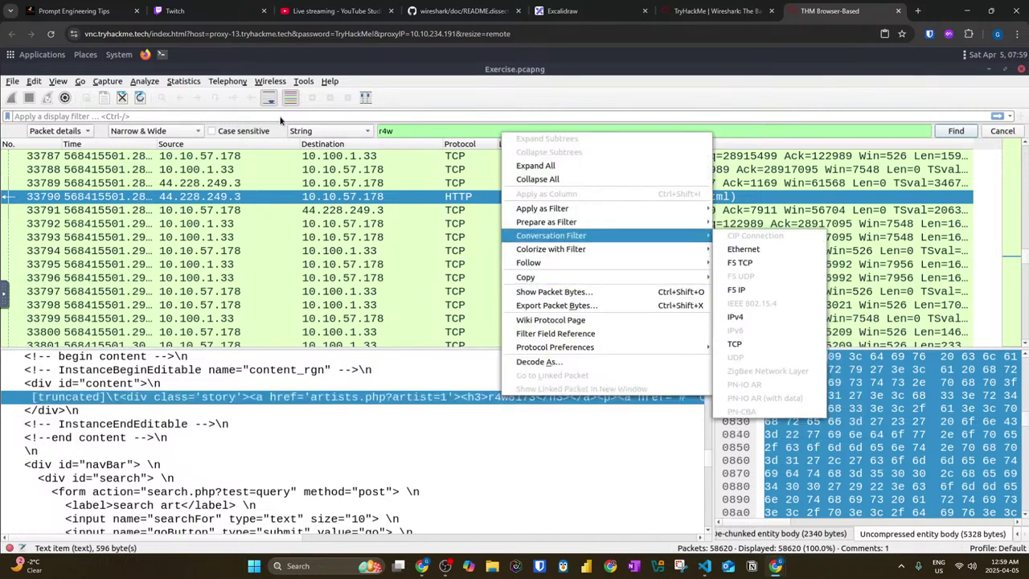
{"action": "key", "text": "Escape"}
{"action": "key", "text": "Escape"}
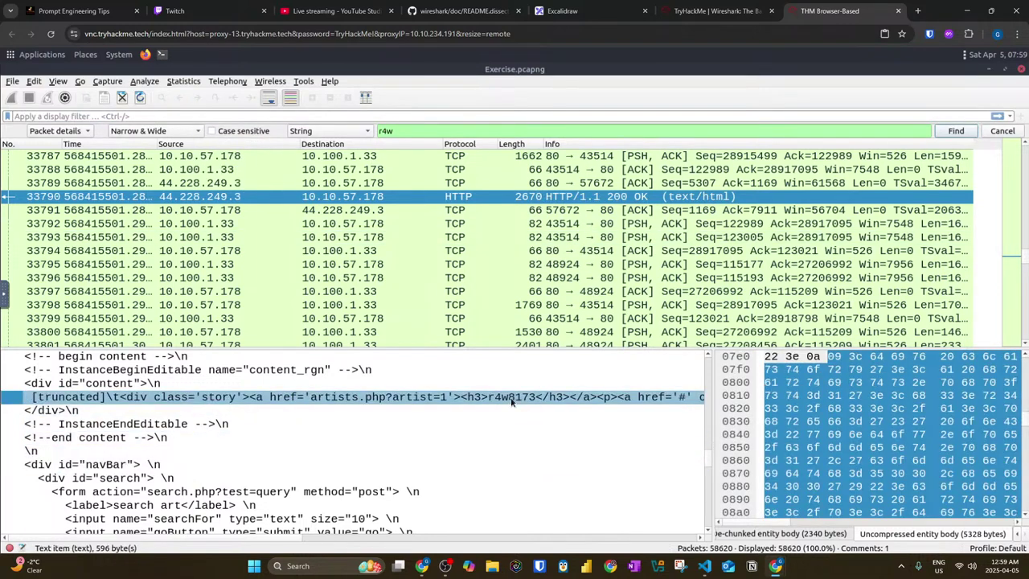
{"action": "right_click", "coordinate": [511, 402]}
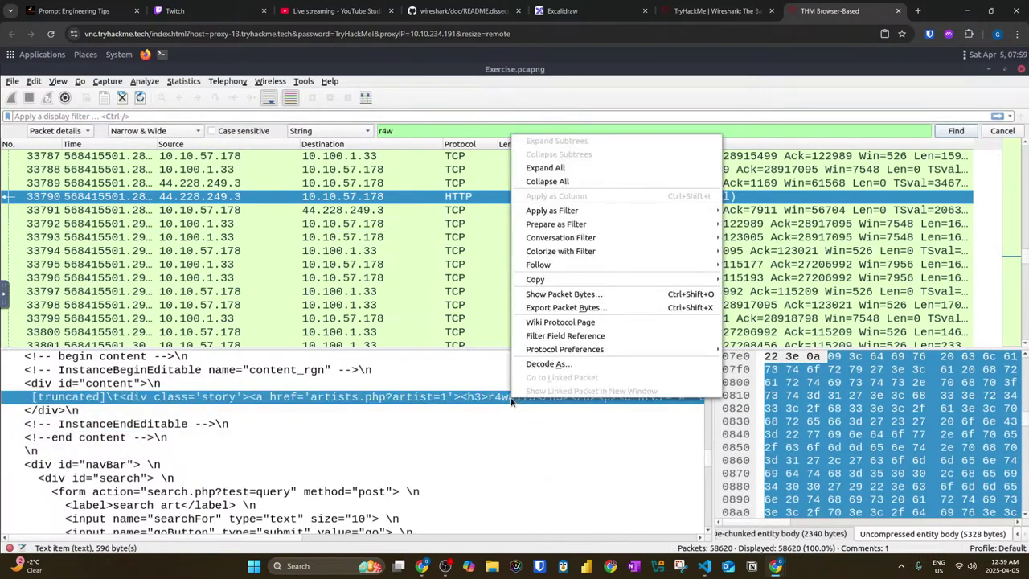
{"action": "left_click", "coordinate": [459, 400]}
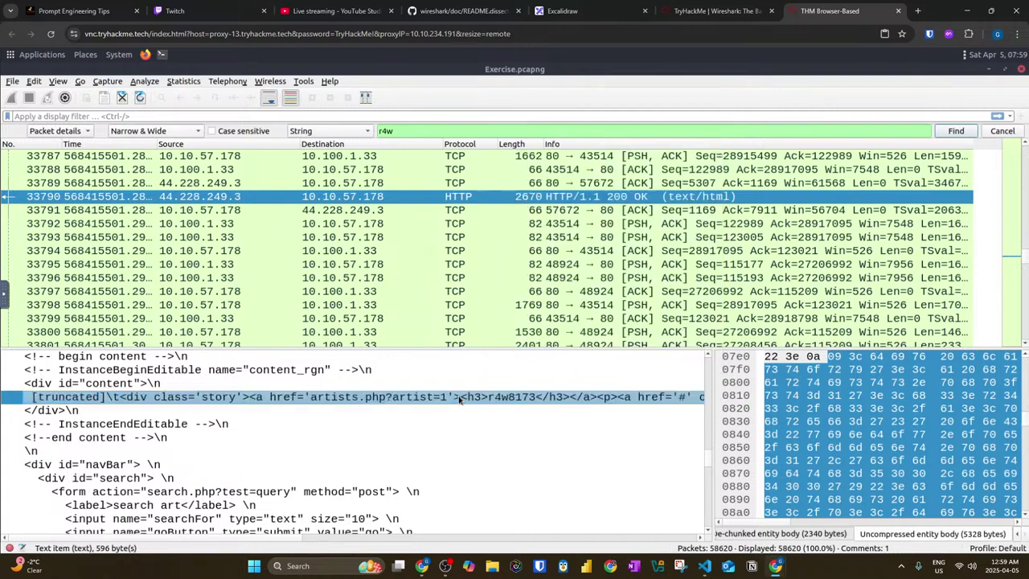
{"action": "double_click", "coordinate": [80, 199]}
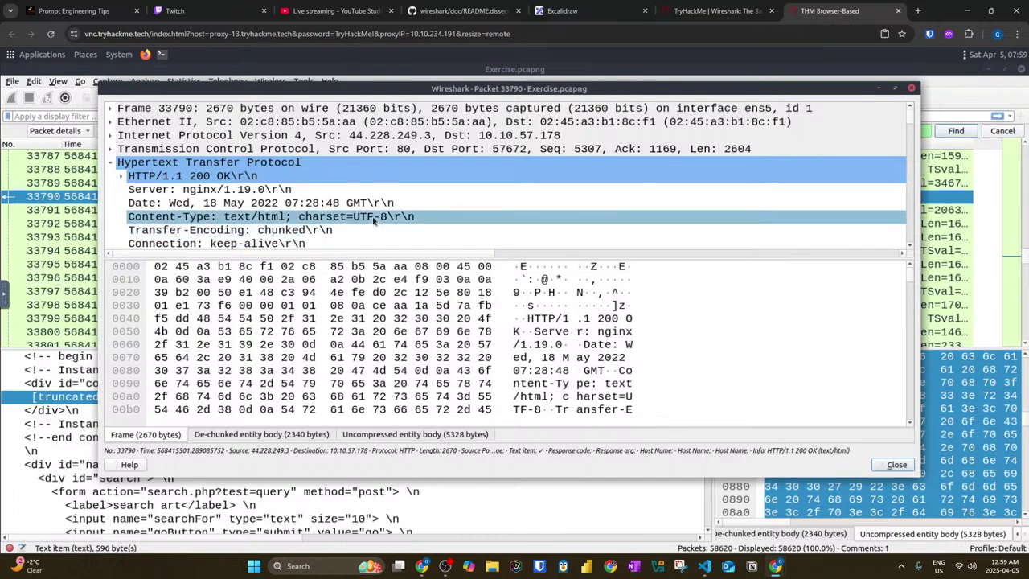
Step: Scroll packet 33790's tree through the HTTP headers and HTML head to the siteName heading
{"action": "scroll", "coordinate": [368, 217], "scroll_direction": "down", "scroll_amount": 3}
{"action": "left_click", "coordinate": [367, 216]}
{"action": "scroll", "coordinate": [361, 213], "scroll_direction": "down", "scroll_amount": 8}
{"action": "left_click", "coordinate": [364, 203]}
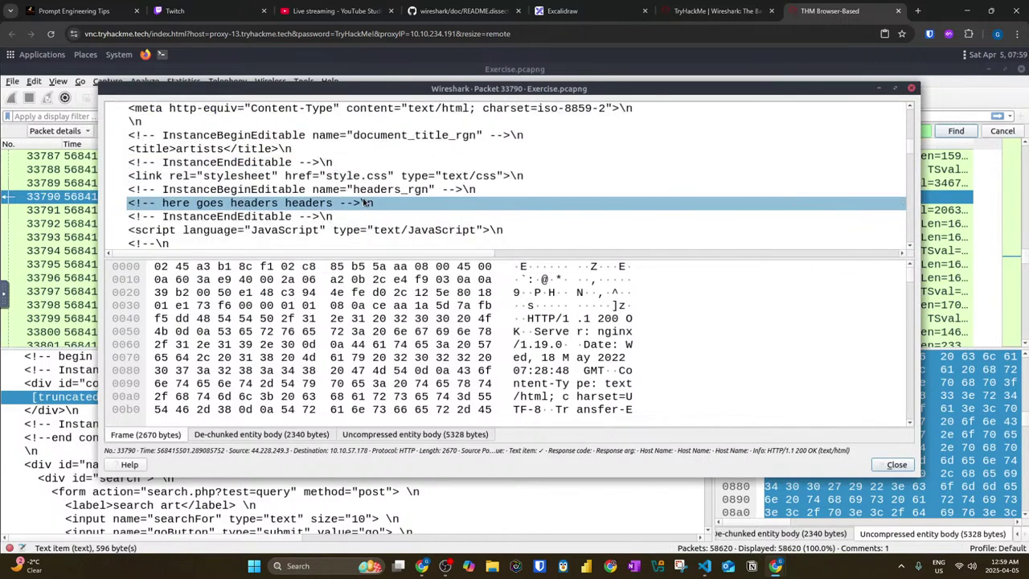
{"action": "scroll", "coordinate": [365, 203], "scroll_direction": "down", "scroll_amount": 2}
{"action": "left_click", "coordinate": [293, 188]}
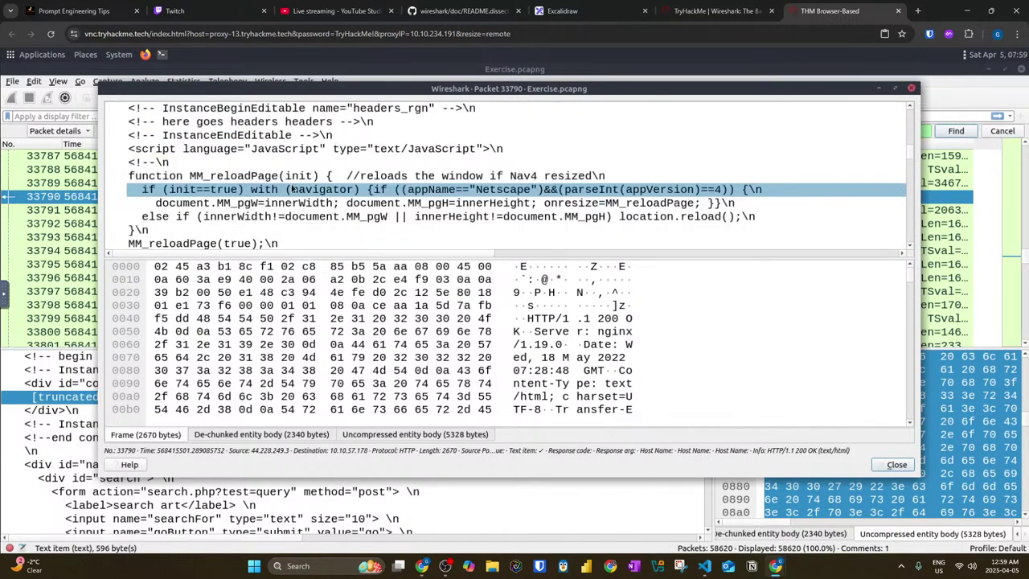
{"action": "scroll", "coordinate": [321, 186], "scroll_direction": "down", "scroll_amount": 1}
{"action": "left_click", "coordinate": [349, 187]}
{"action": "scroll", "coordinate": [348, 185], "scroll_direction": "down", "scroll_amount": 1}
{"action": "left_click", "coordinate": [348, 183]}
{"action": "scroll", "coordinate": [348, 185], "scroll_direction": "down", "scroll_amount": 2}
{"action": "left_click", "coordinate": [348, 177]}
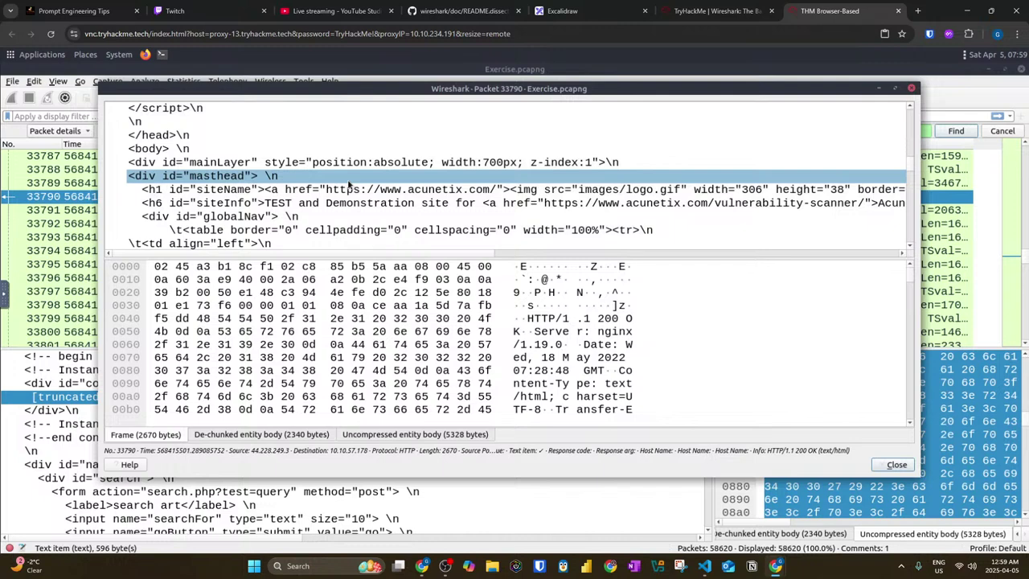
{"action": "scroll", "coordinate": [473, 195], "scroll_direction": "down", "scroll_amount": 1}
{"action": "left_click", "coordinate": [474, 193]}
{"action": "left_click", "coordinate": [495, 181]}
{"action": "left_click", "coordinate": [568, 153]}
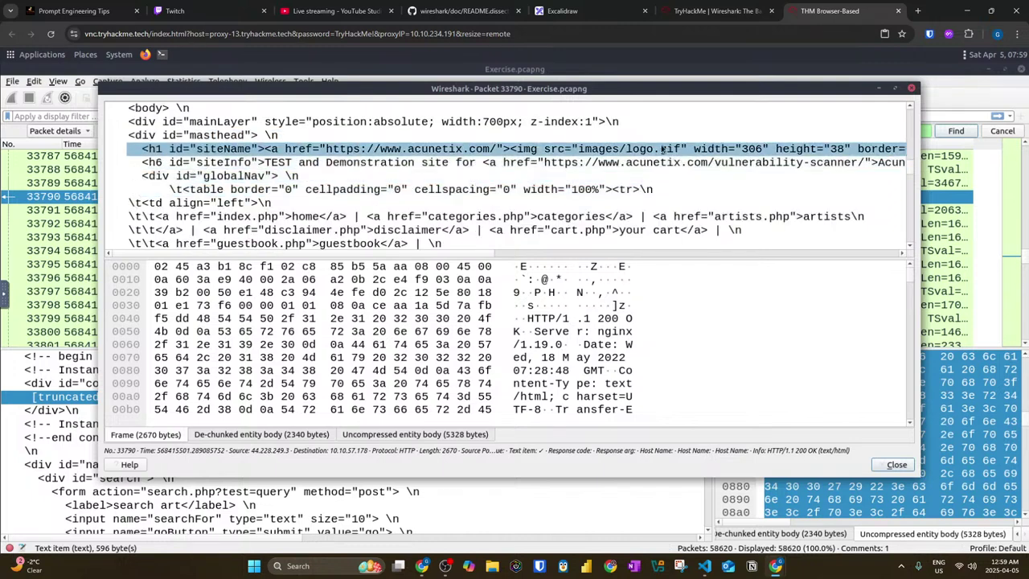
{"action": "left_click", "coordinate": [804, 164]}
{"action": "left_click", "coordinate": [611, 190]}
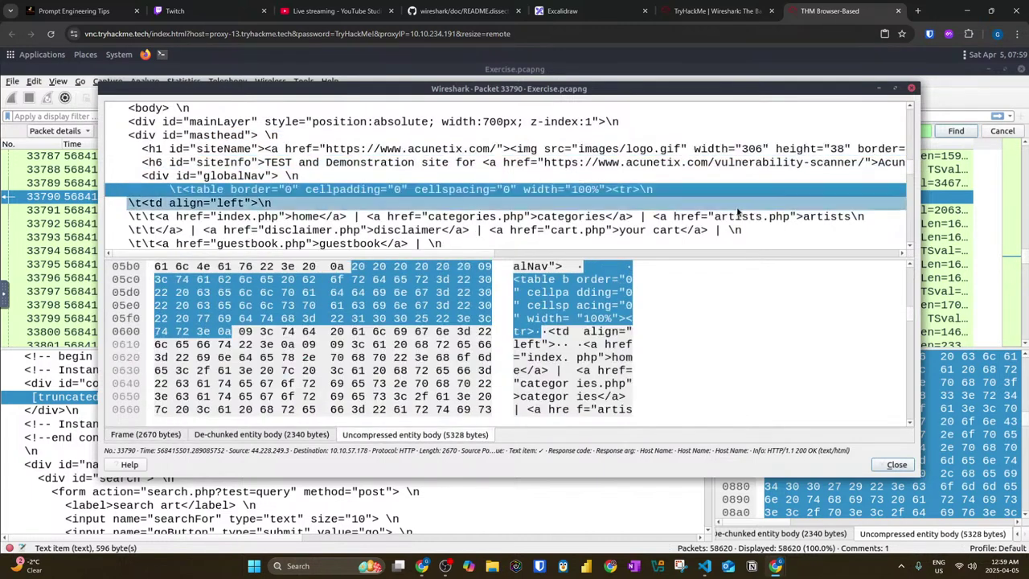
{"action": "scroll", "coordinate": [738, 213], "scroll_direction": "down", "scroll_amount": 1}
{"action": "left_click", "coordinate": [520, 177]}
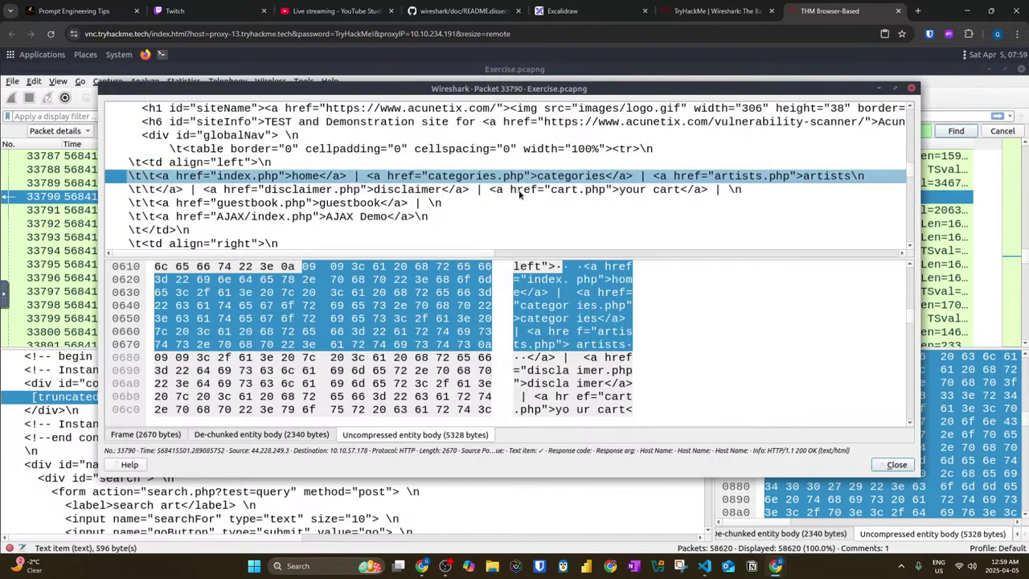
{"action": "left_click", "coordinate": [515, 192]}
{"action": "scroll", "coordinate": [386, 207], "scroll_direction": "down", "scroll_amount": 3}
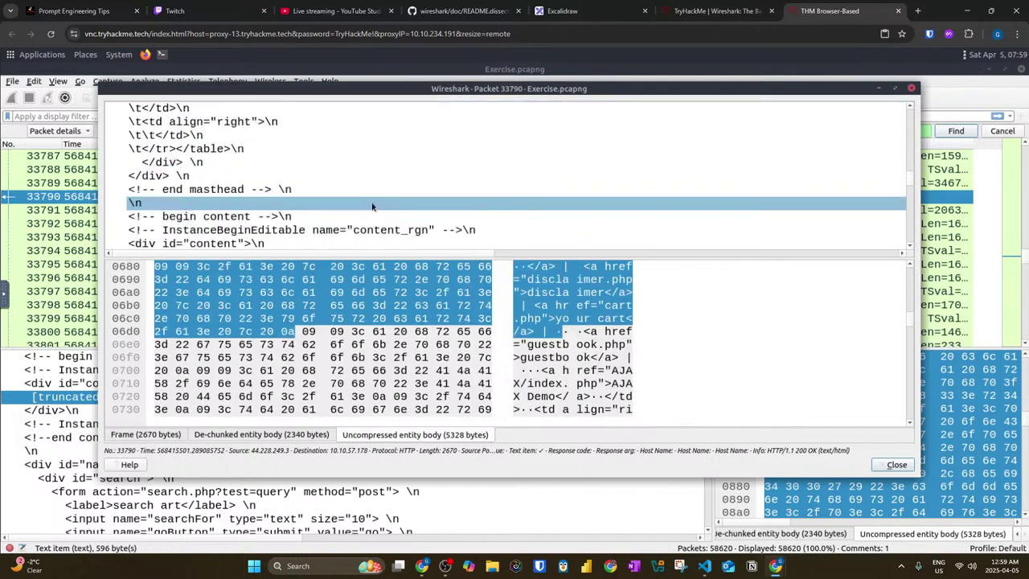
{"action": "scroll", "coordinate": [372, 207], "scroll_direction": "down", "scroll_amount": 2}
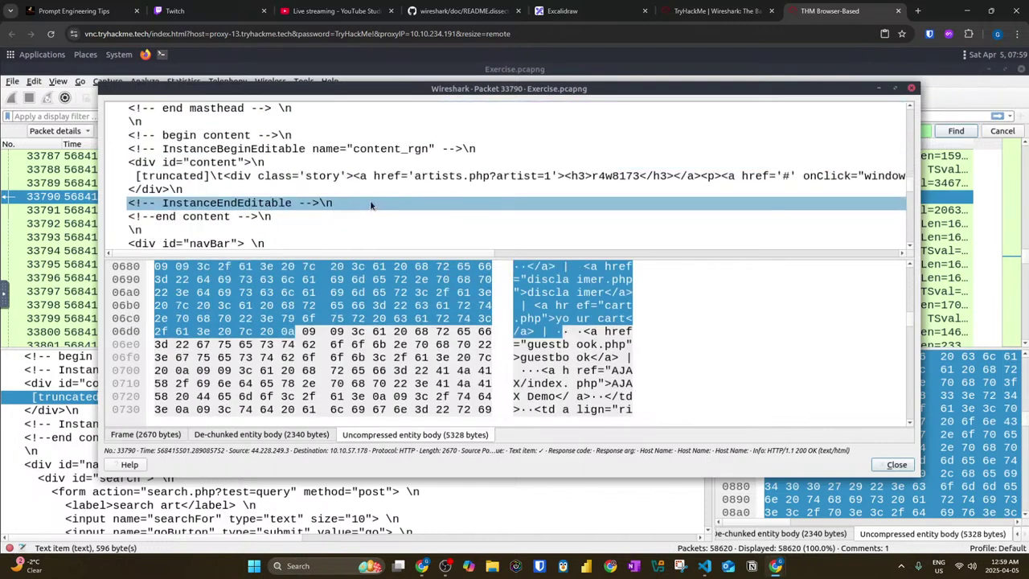
{"action": "left_click", "coordinate": [607, 177]}
{"action": "right_click", "coordinate": [607, 177]}
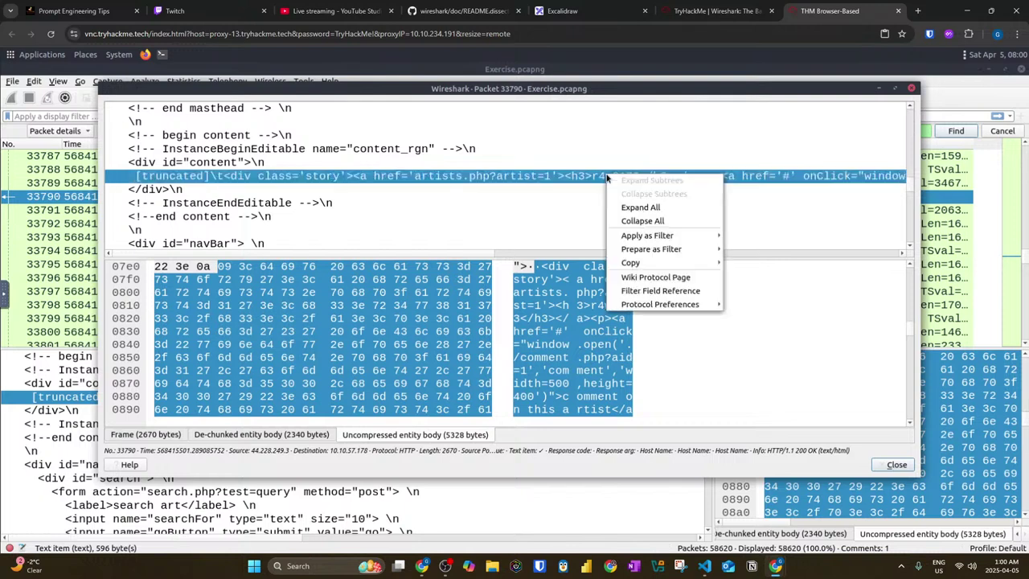
{"action": "left_click", "coordinate": [581, 340]}
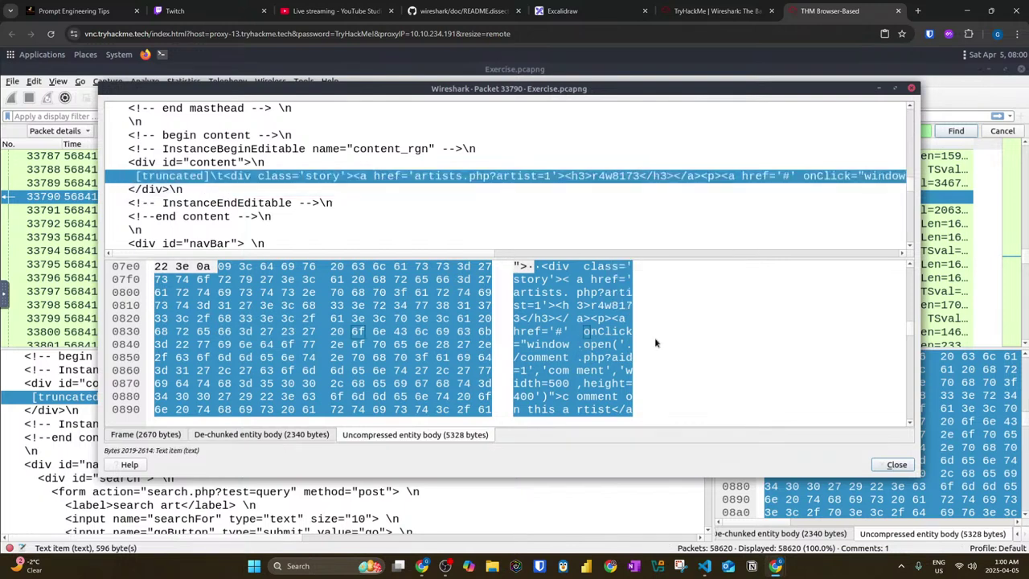
Step: Compare the Frame, De-chunked and Uncompressed byte views of the HTML body
{"action": "scroll", "coordinate": [664, 353], "scroll_direction": "down", "scroll_amount": 1}
{"action": "scroll", "coordinate": [664, 352], "scroll_direction": "down", "scroll_amount": 2}
{"action": "scroll", "coordinate": [675, 359], "scroll_direction": "up", "scroll_amount": 3}
{"action": "left_click", "coordinate": [239, 436]}
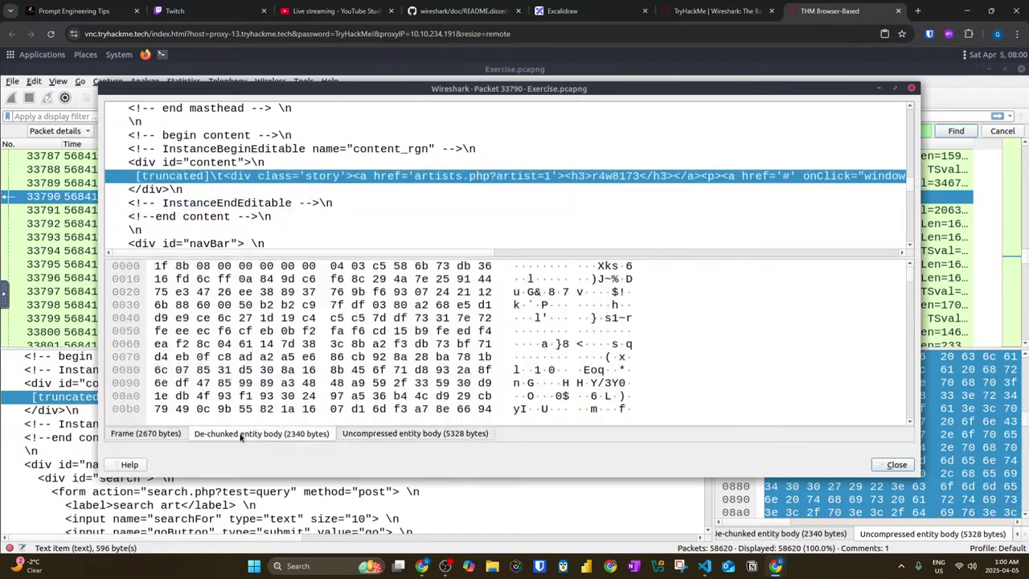
{"action": "left_click", "coordinate": [181, 437]}
{"action": "left_click", "coordinate": [386, 434]}
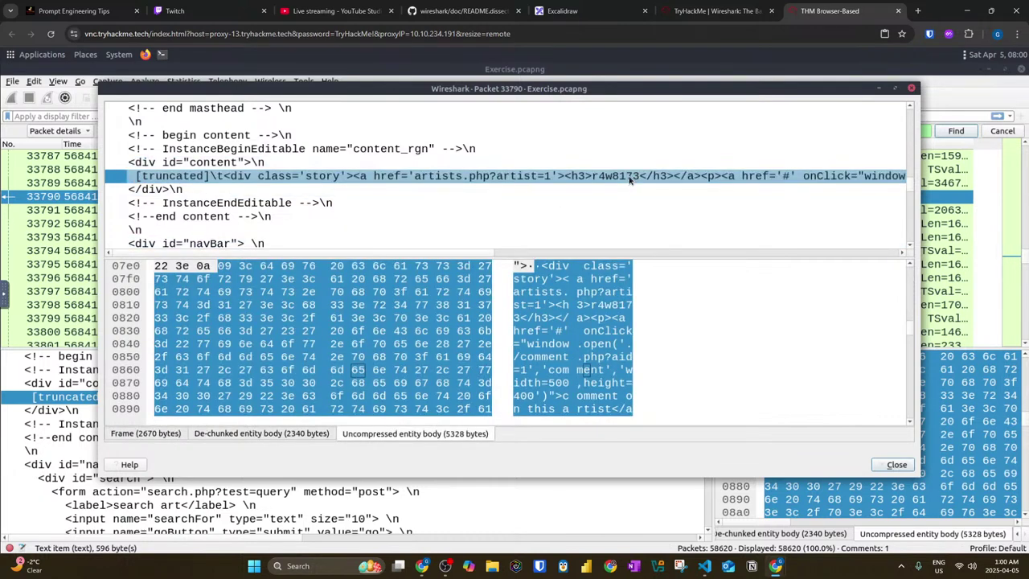
{"action": "left_click", "coordinate": [291, 564]}
{"action": "left_click", "coordinate": [748, 390]}
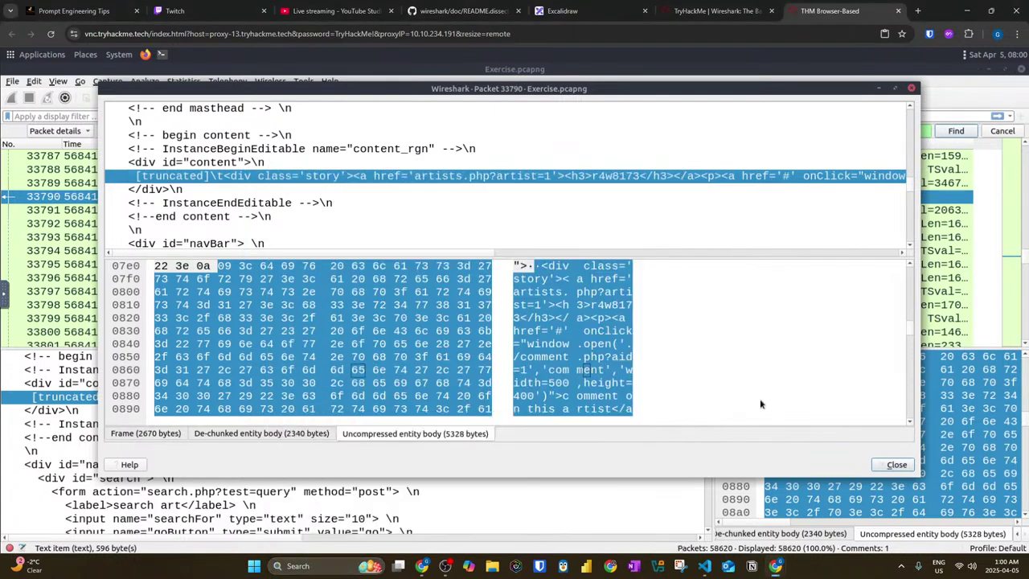
{"action": "left_click", "coordinate": [528, 33]}
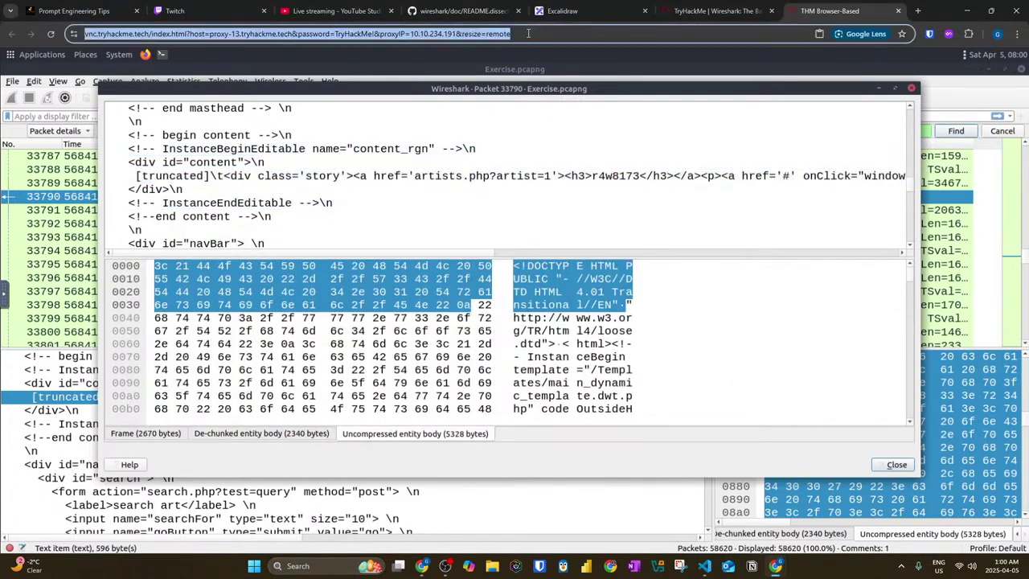
{"action": "type", "text": "r4w"}
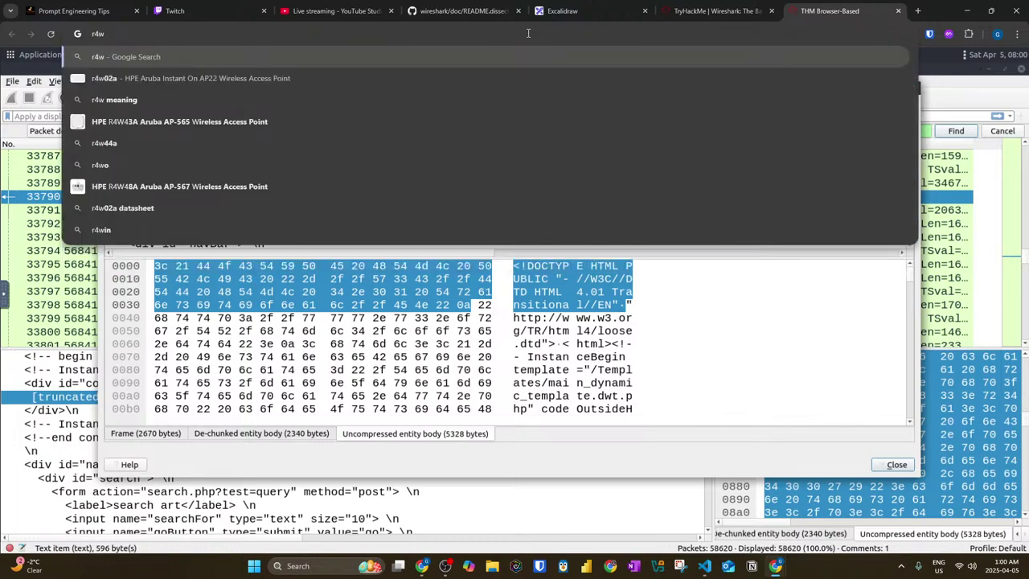
{"action": "left_click", "coordinate": [820, 332]}
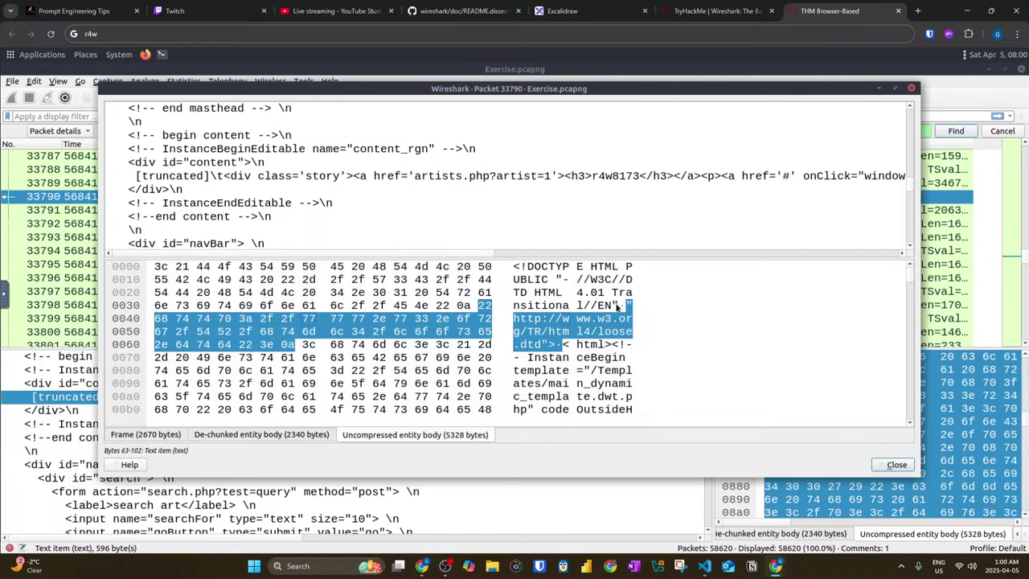
{"action": "left_click", "coordinate": [650, 178]}
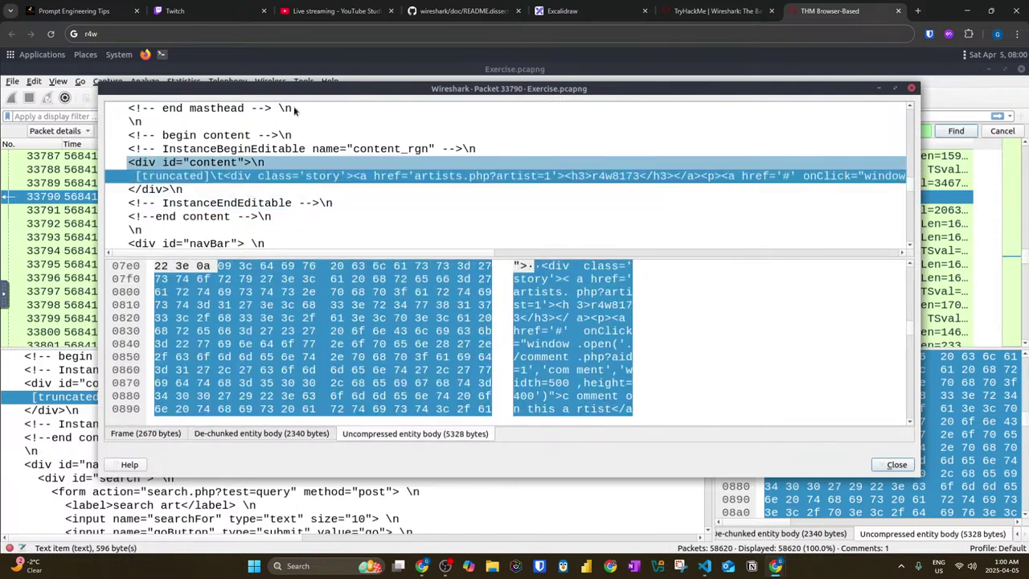
{"action": "left_click", "coordinate": [171, 36]}
{"action": "left_click", "coordinate": [170, 35]}
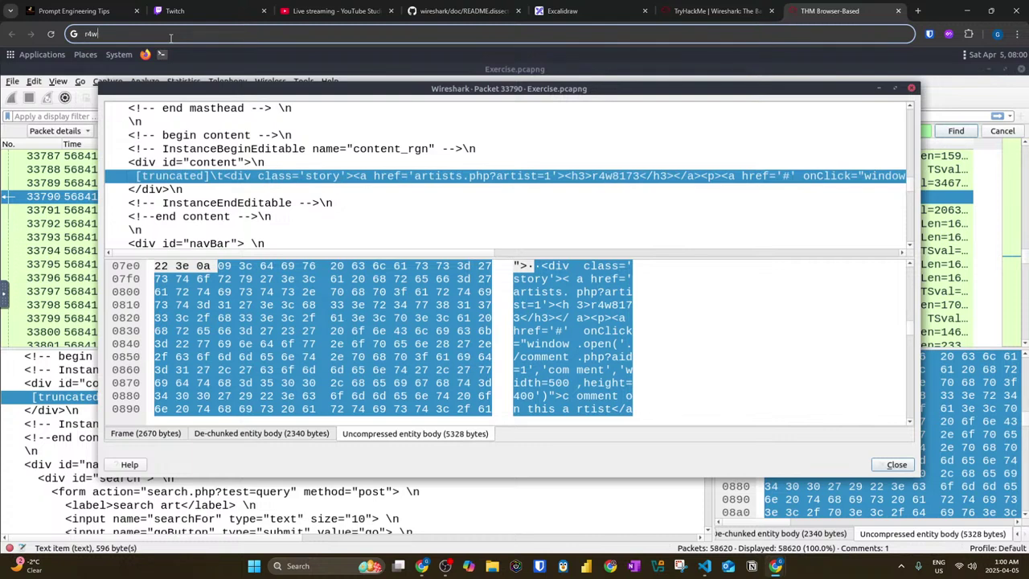
{"action": "type", "text": "8173"}
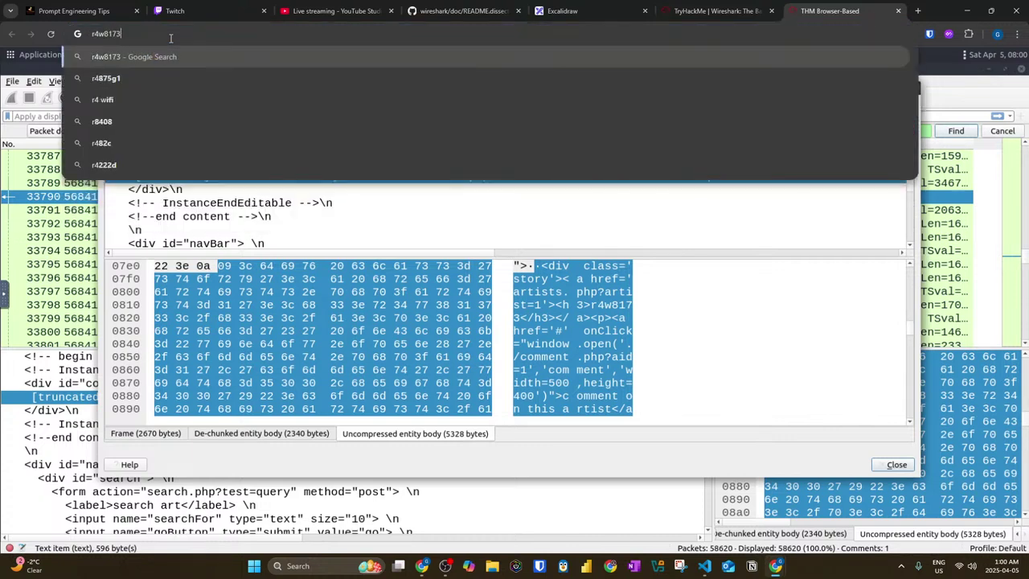
{"action": "key", "text": "ctrl+a"}
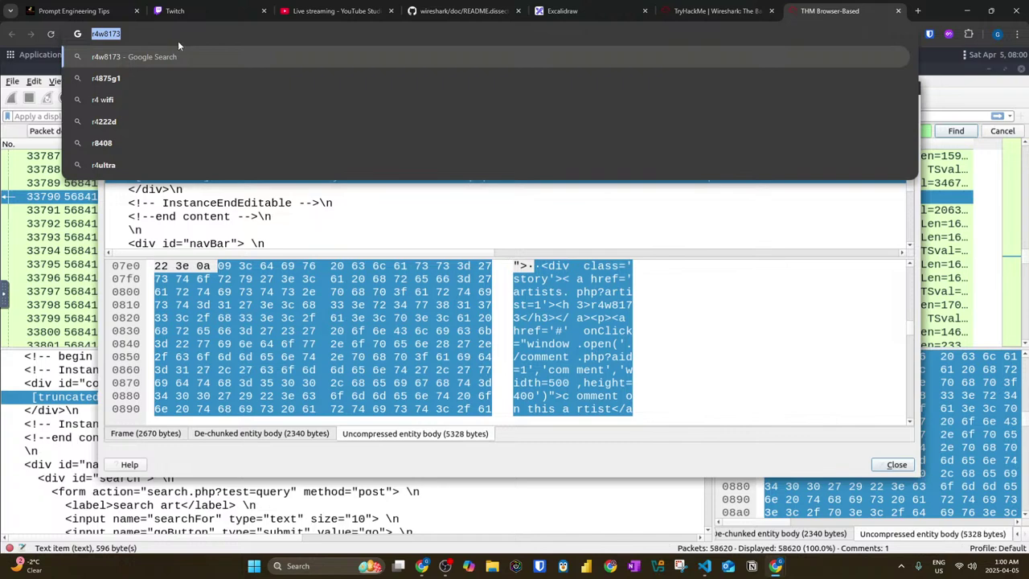
{"action": "left_click", "coordinate": [666, 236]}
{"action": "left_click", "coordinate": [712, 11]}
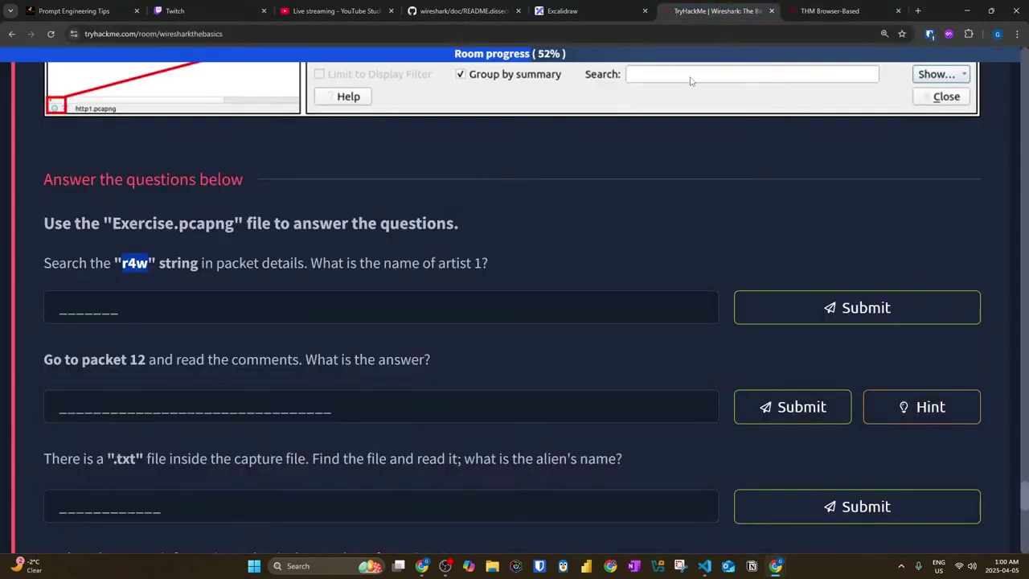
Step: Paste and submit r4w8173 as artist 1's name, then return to Wireshark
{"action": "left_click", "coordinate": [342, 303]}
{"action": "key", "text": "ctrl+v"}
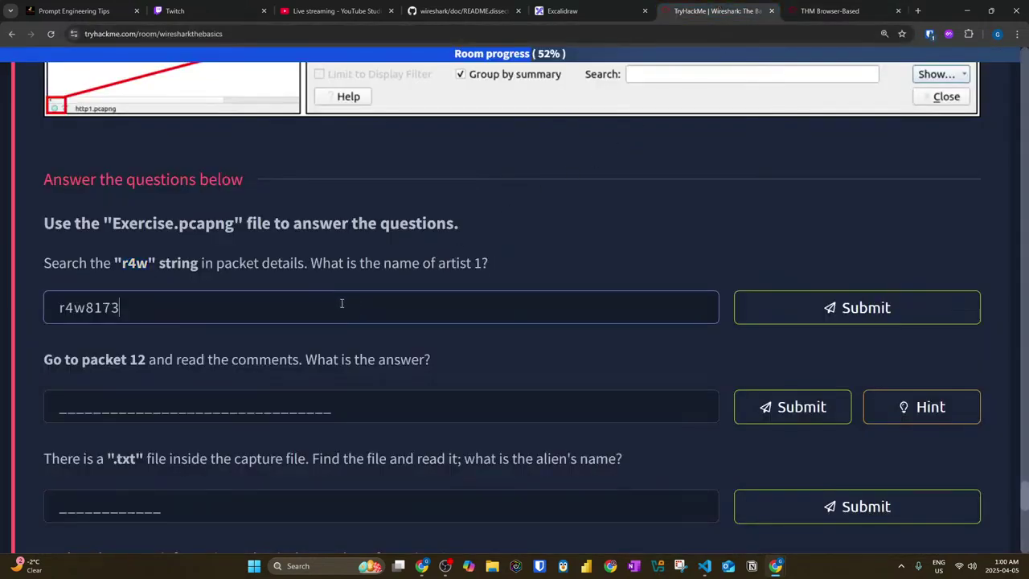
{"action": "left_click", "coordinate": [868, 324]}
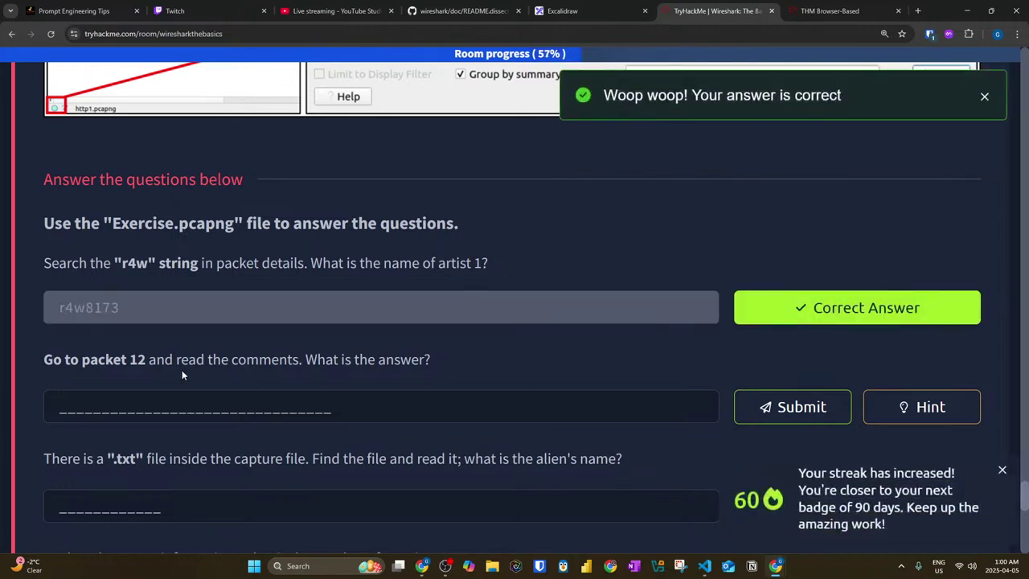
{"action": "left_click", "coordinate": [805, 13]}
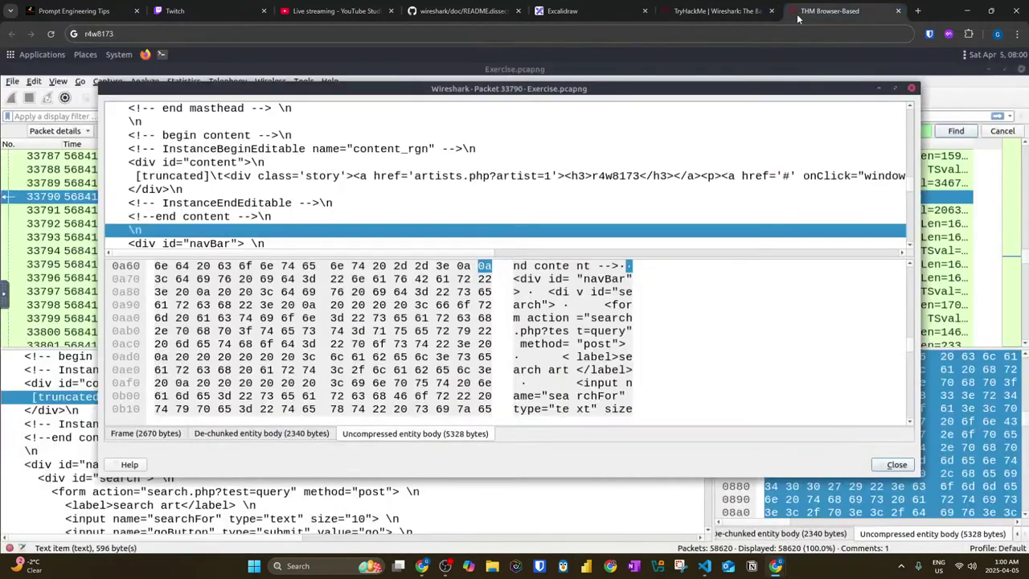
Step: Close the packet 33790 window and jump to packet 12
{"action": "left_click", "coordinate": [910, 88]}
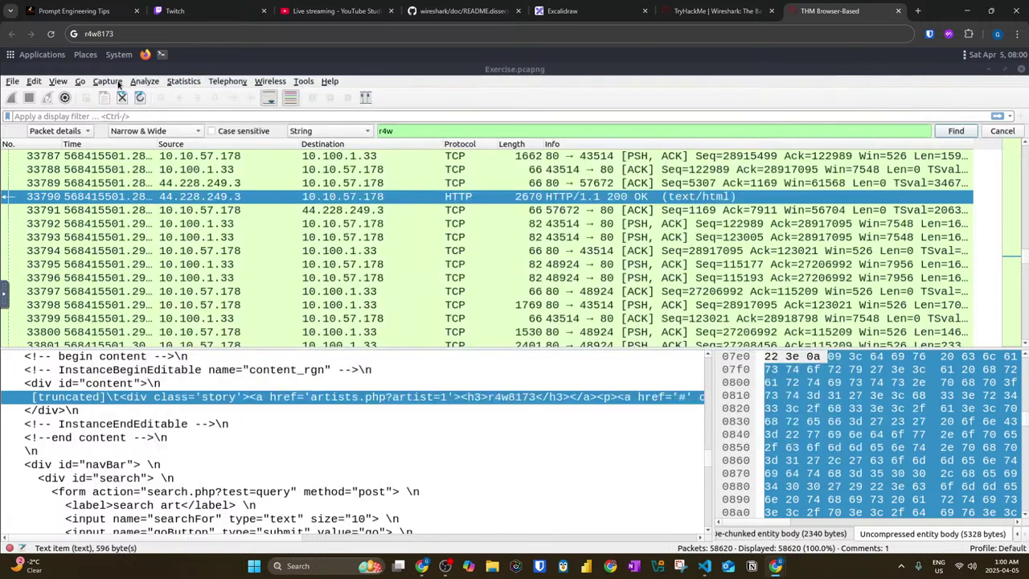
{"action": "left_click", "coordinate": [81, 82]}
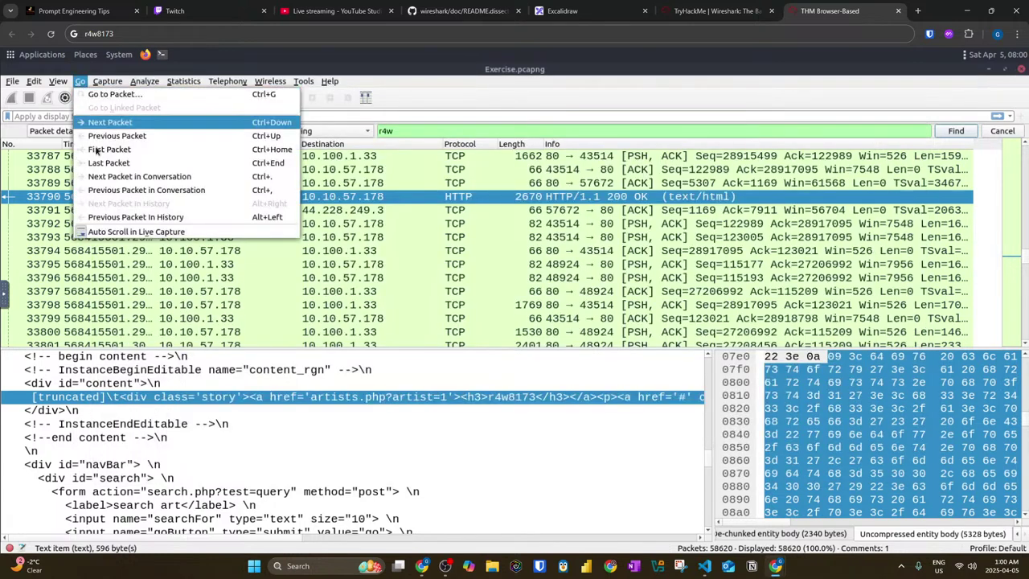
{"action": "left_click", "coordinate": [108, 94]}
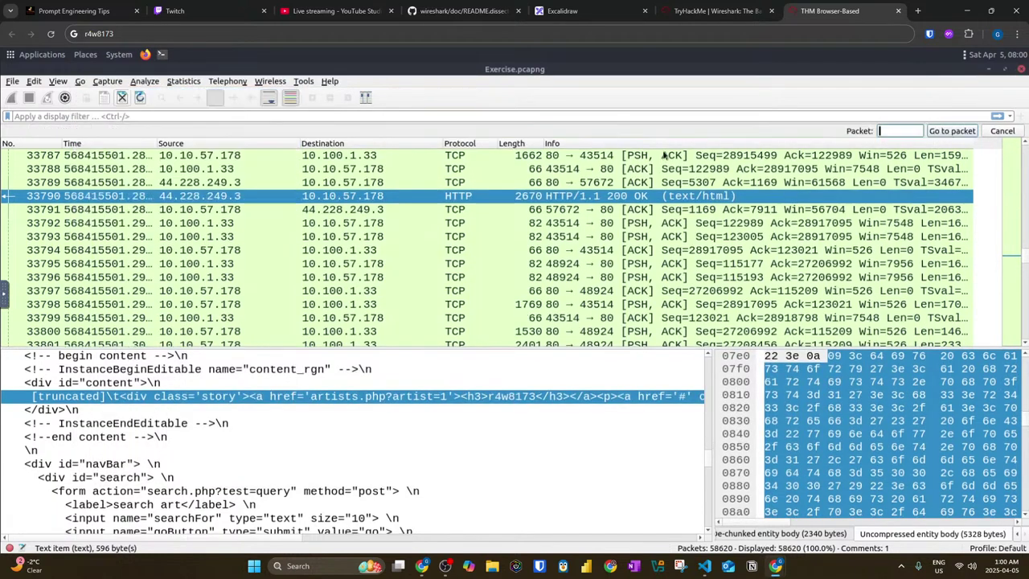
{"action": "type", "text": "12"}
{"action": "key", "text": "Return"}
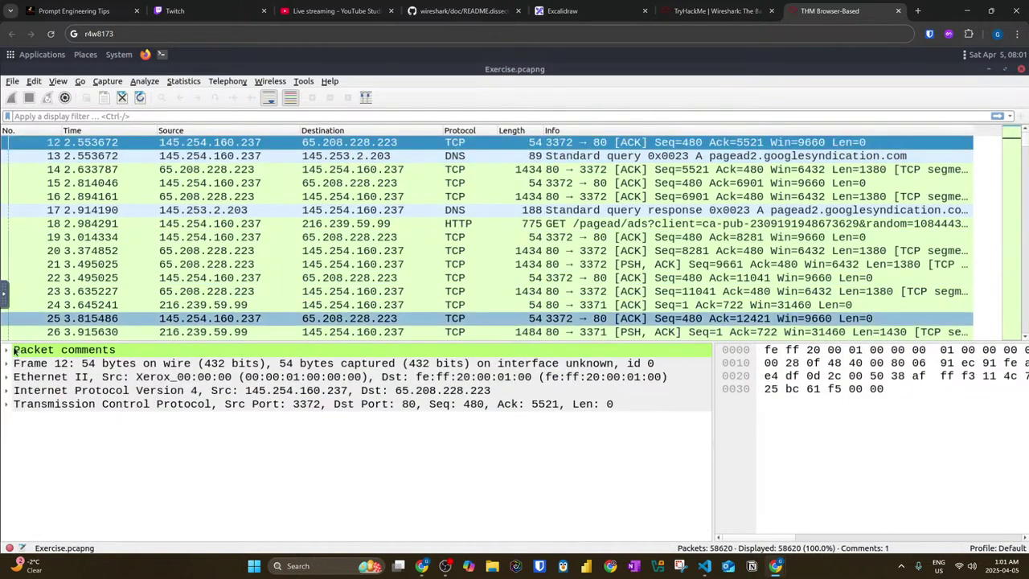
Step: Expand packet 12's Packet comments to show This_is_Not_a_Flag and check its right-click actions
{"action": "double_click", "coordinate": [121, 351]}
{"action": "left_click", "coordinate": [135, 370]}
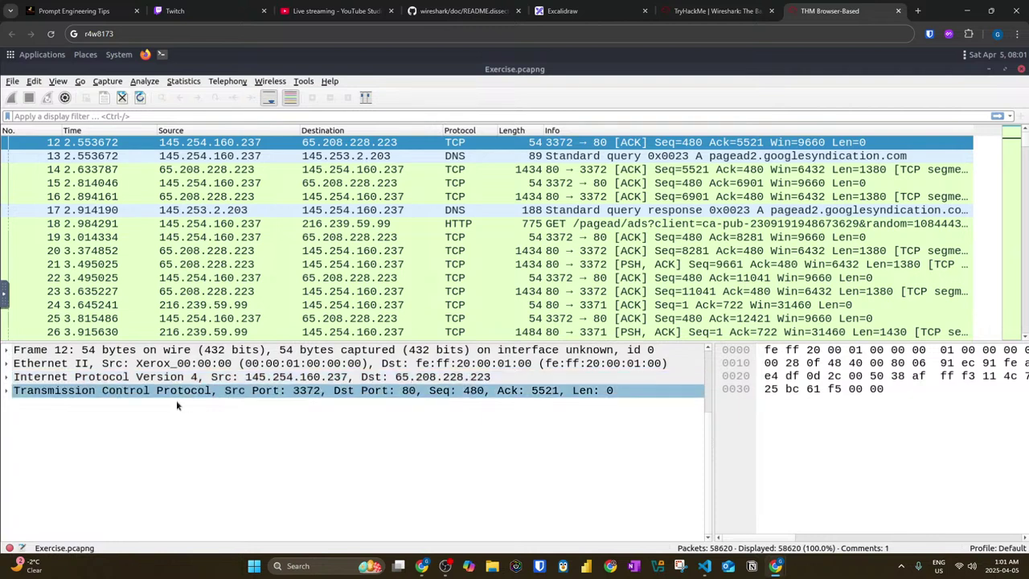
{"action": "left_click", "coordinate": [117, 460]}
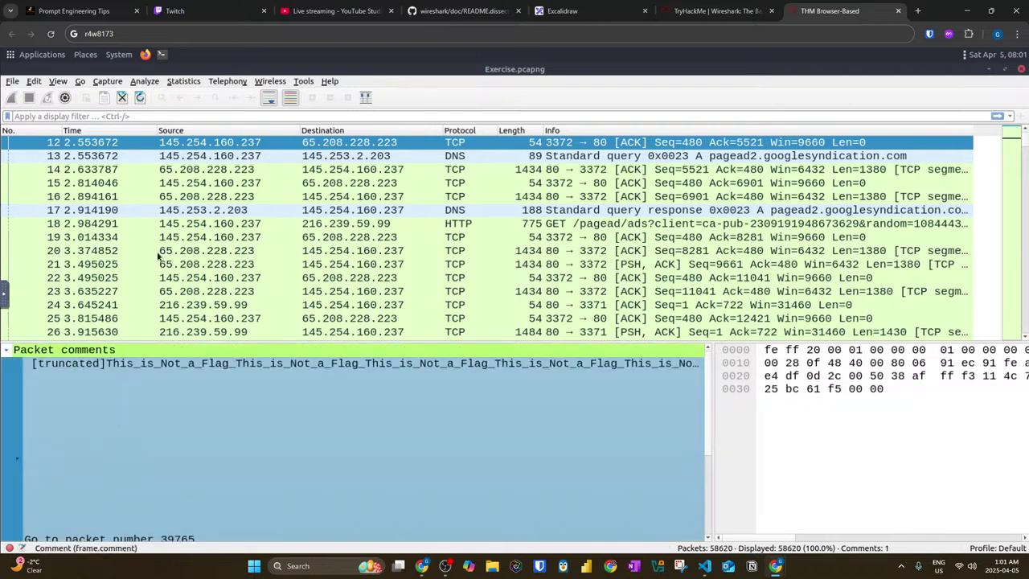
{"action": "right_click", "coordinate": [105, 144]}
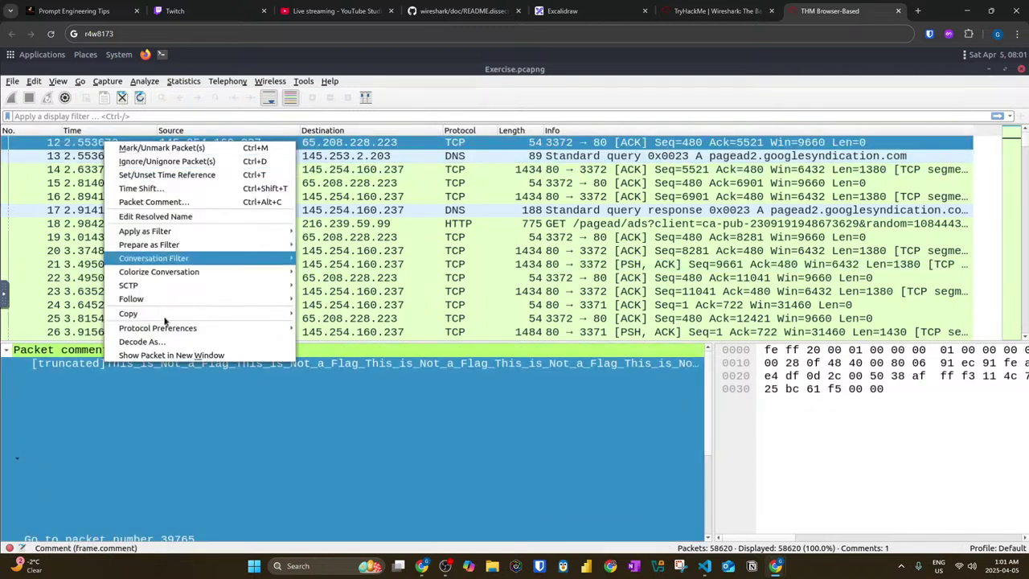
{"action": "mouse_move", "coordinate": [165, 321]}
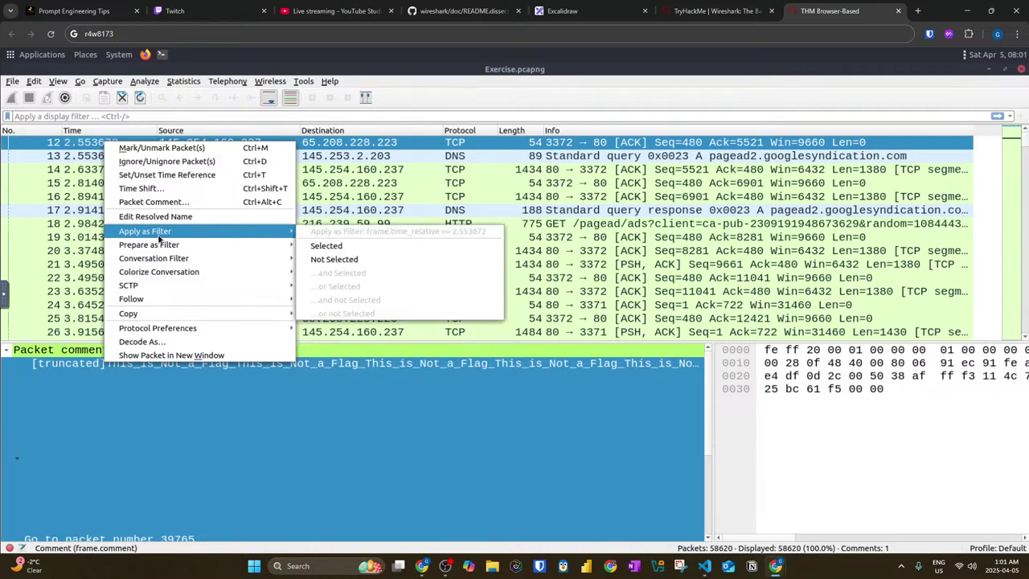
{"action": "mouse_move", "coordinate": [163, 247]}
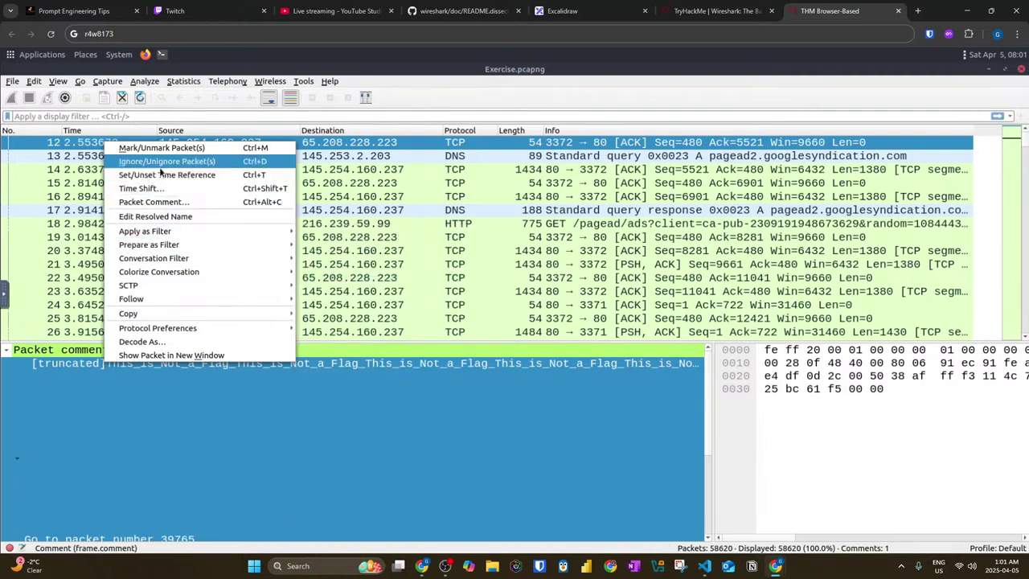
{"action": "left_click", "coordinate": [34, 82]}
Step: Browse the Edit, View, File and Analyze menus, then return to the TryHackMe room tab
{"action": "left_click", "coordinate": [34, 81]}
{"action": "left_click", "coordinate": [34, 81]}
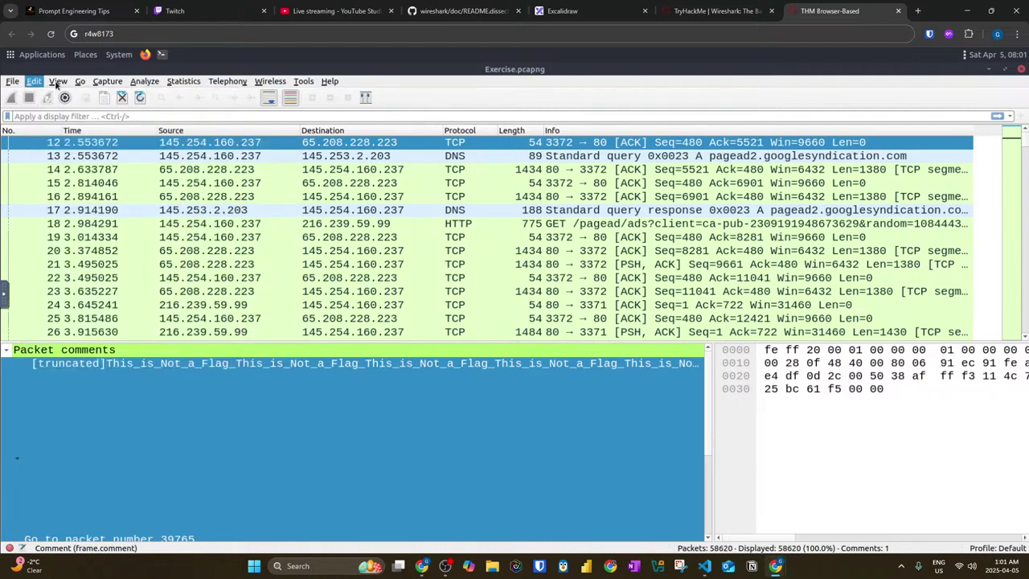
{"action": "left_click", "coordinate": [57, 81]}
{"action": "mouse_move", "coordinate": [35, 81]}
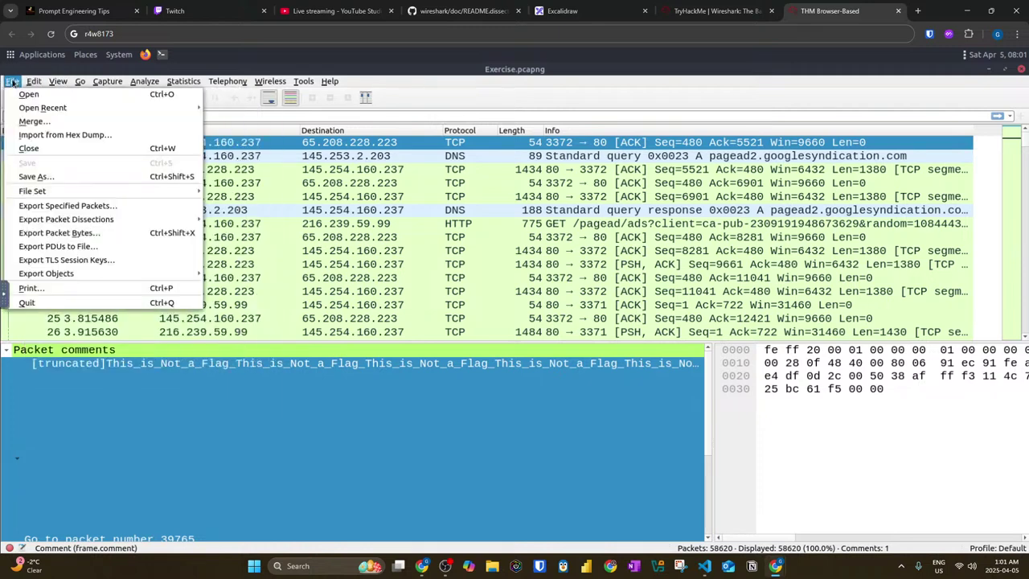
{"action": "left_click", "coordinate": [13, 84]}
{"action": "left_click", "coordinate": [33, 81]}
{"action": "mouse_move", "coordinate": [64, 84]}
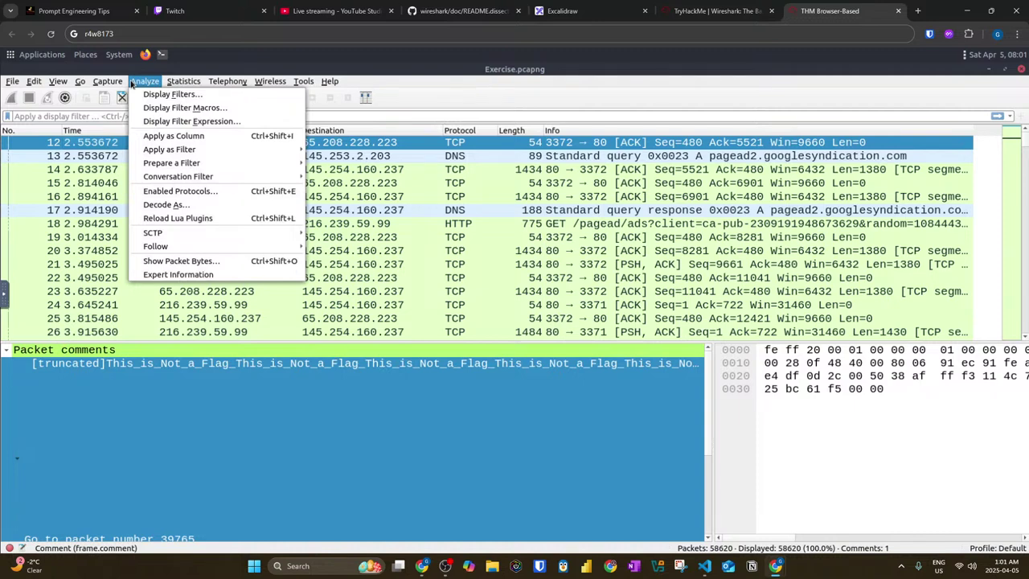
{"action": "mouse_move", "coordinate": [169, 83]}
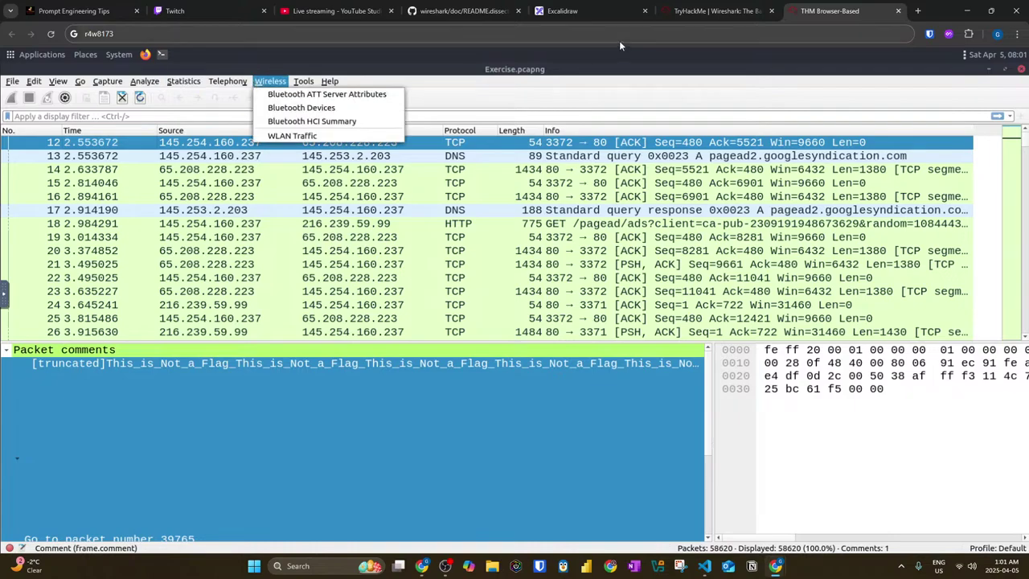
{"action": "left_click", "coordinate": [716, 11]}
Step: Scroll up to the room's Packet Comments instructions, then go back to the THM Browser-Based tab
{"action": "scroll", "coordinate": [396, 210], "scroll_direction": "up", "scroll_amount": 9}
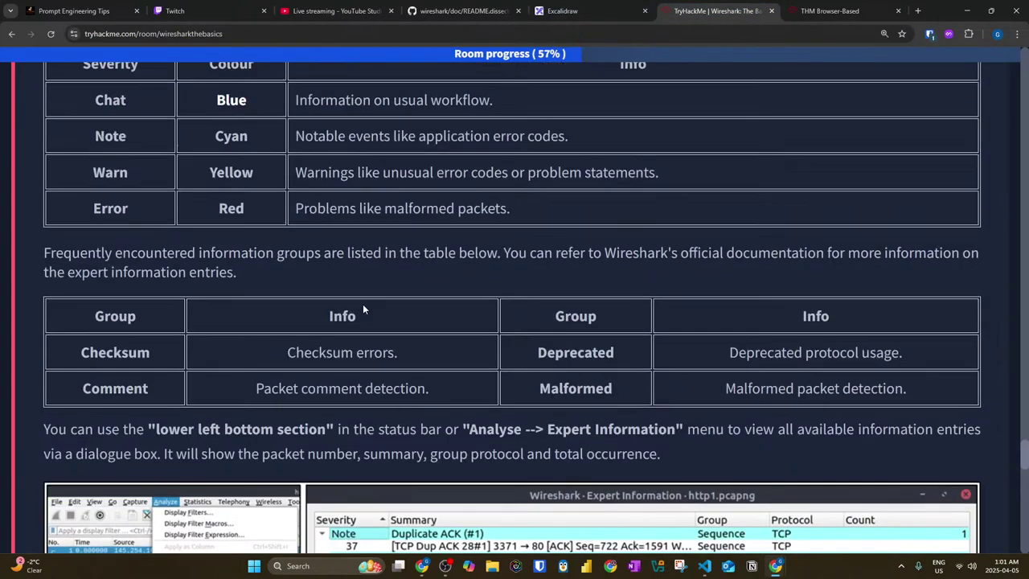
{"action": "scroll", "coordinate": [363, 302], "scroll_direction": "up", "scroll_amount": 8}
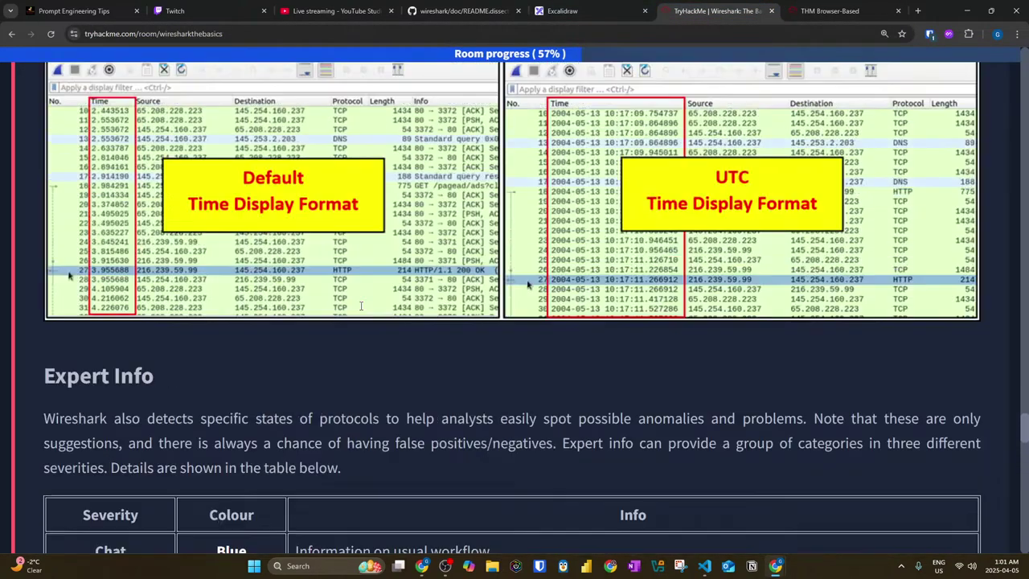
{"action": "scroll", "coordinate": [349, 308], "scroll_direction": "up", "scroll_amount": 3}
{"action": "scroll", "coordinate": [349, 308], "scroll_direction": "up", "scroll_amount": 7}
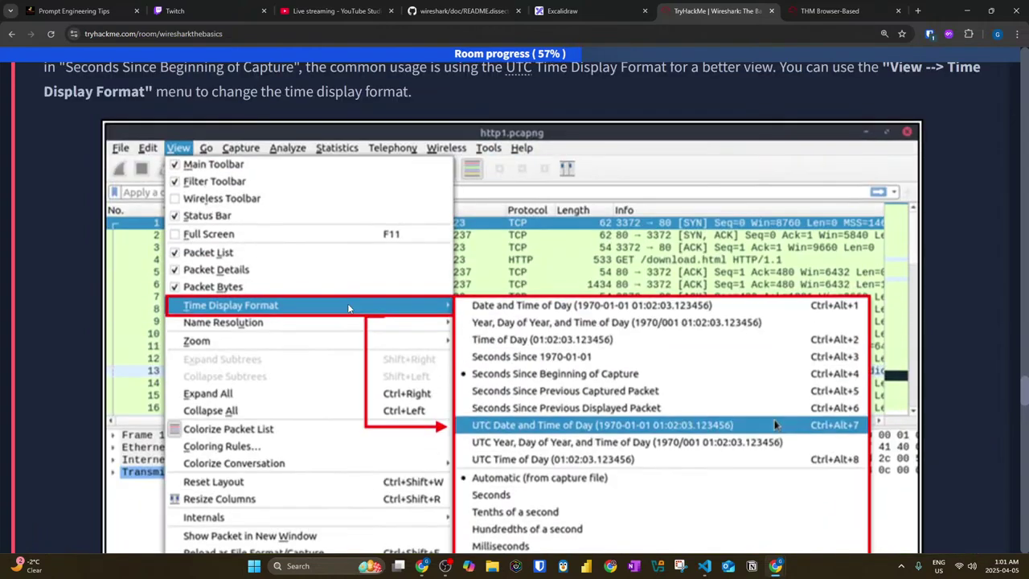
{"action": "scroll", "coordinate": [349, 308], "scroll_direction": "up", "scroll_amount": 4}
{"action": "scroll", "coordinate": [347, 303], "scroll_direction": "up", "scroll_amount": 4}
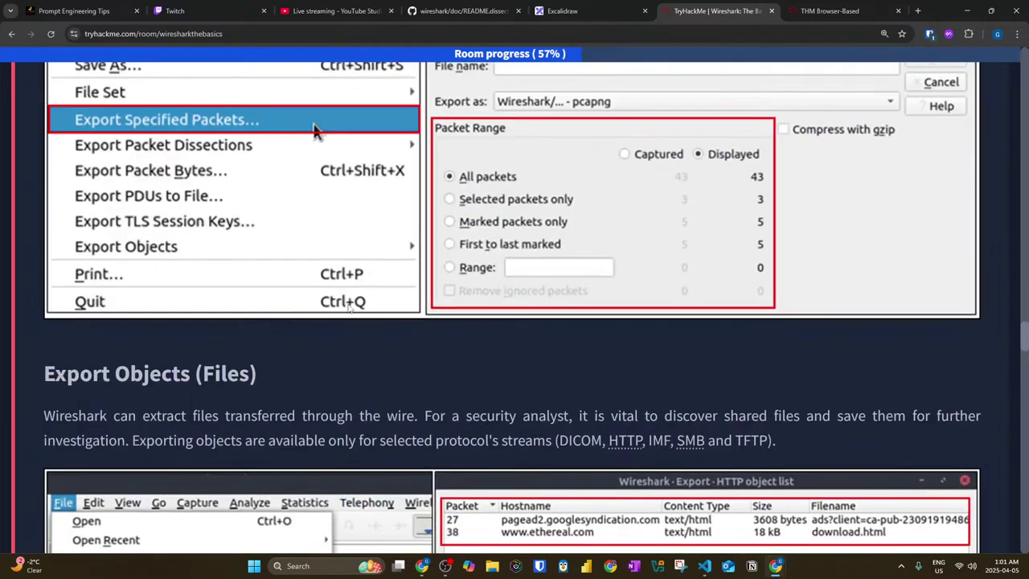
{"action": "scroll", "coordinate": [349, 308], "scroll_direction": "up", "scroll_amount": 14}
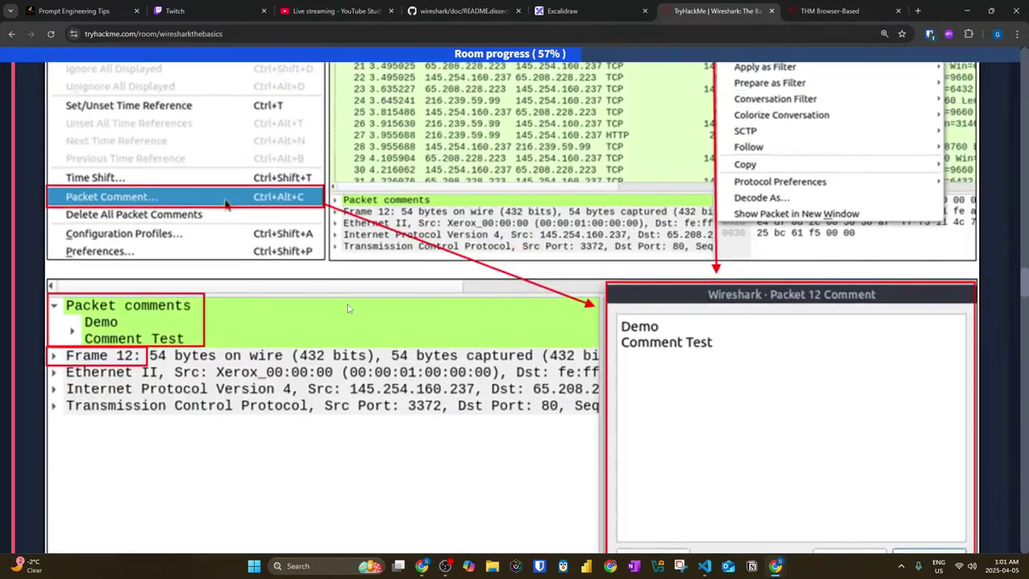
{"action": "scroll", "coordinate": [349, 308], "scroll_direction": "up", "scroll_amount": 1}
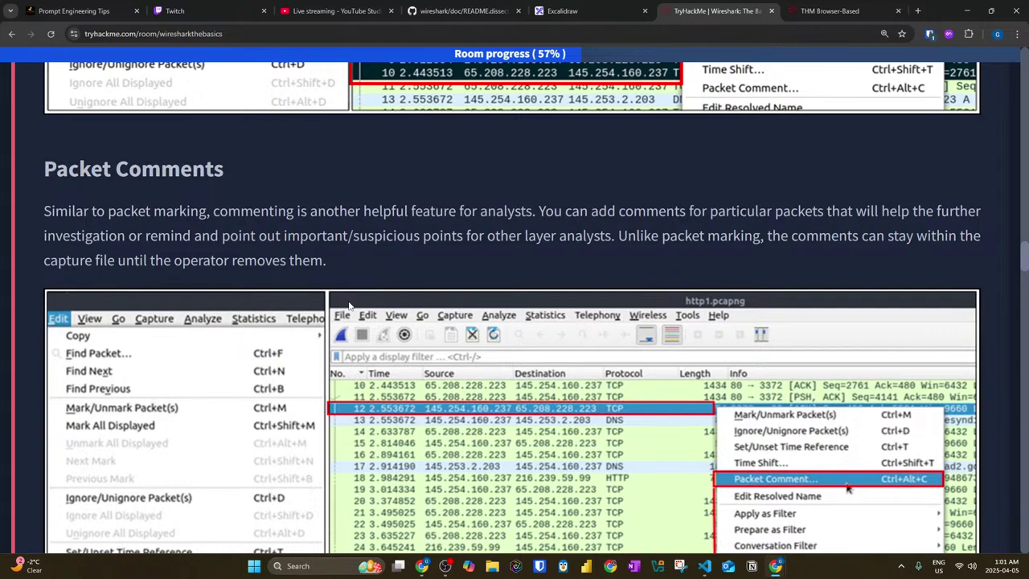
{"action": "scroll", "coordinate": [349, 304], "scroll_direction": "down", "scroll_amount": 3}
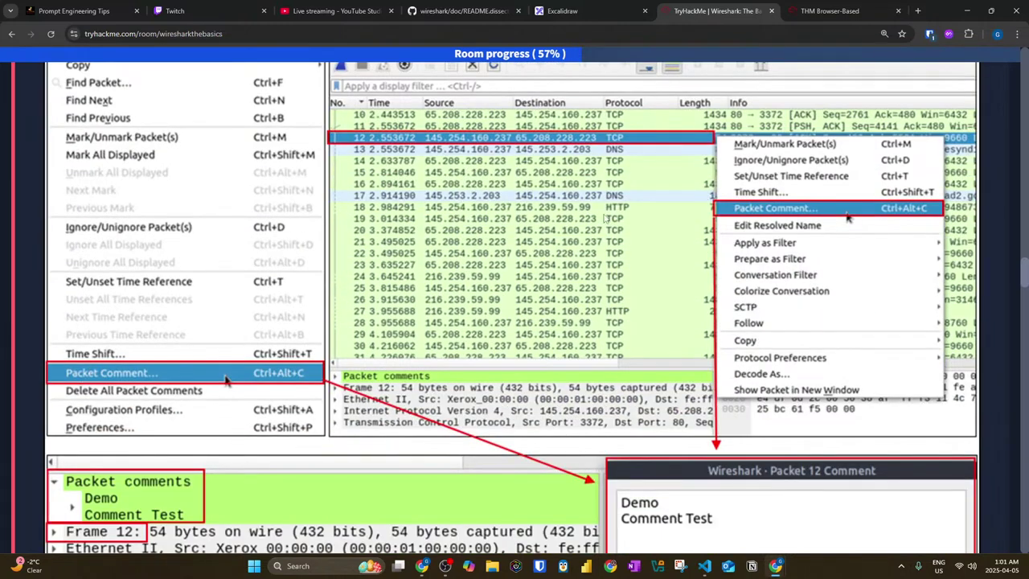
{"action": "left_click", "coordinate": [829, 11]}
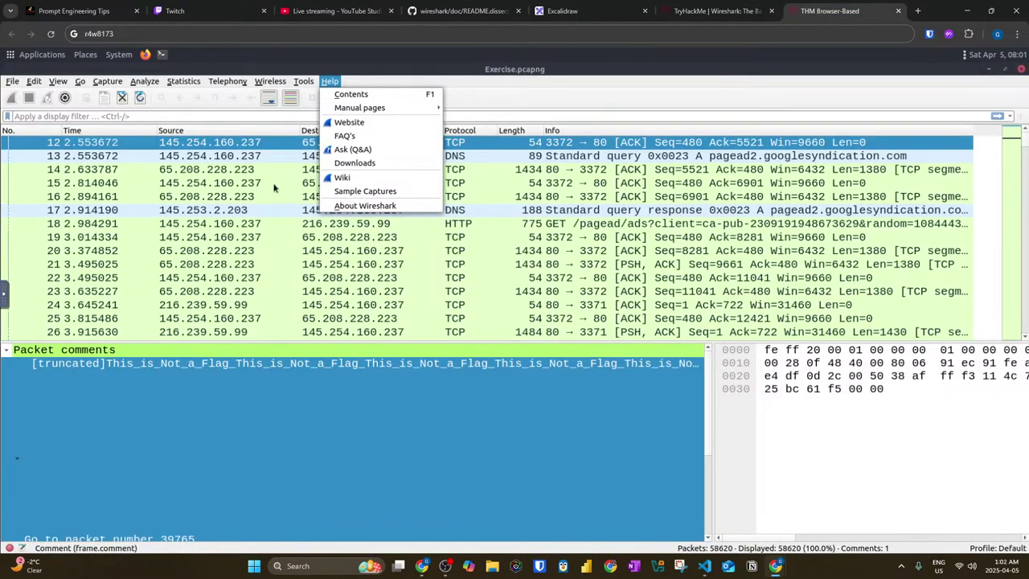
{"action": "left_click", "coordinate": [113, 417]}
{"action": "right_click", "coordinate": [210, 144]}
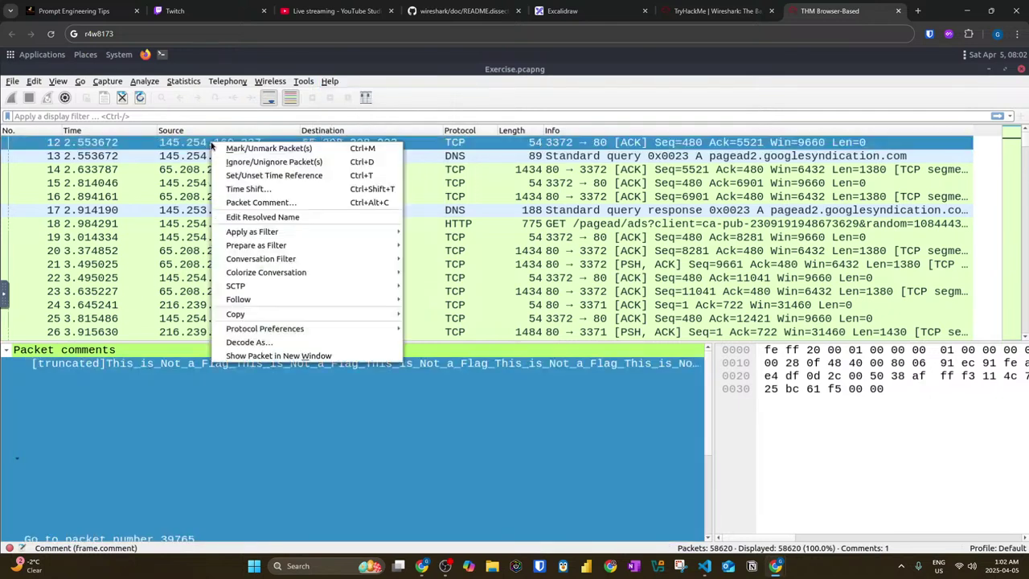
{"action": "left_click", "coordinate": [247, 204]}
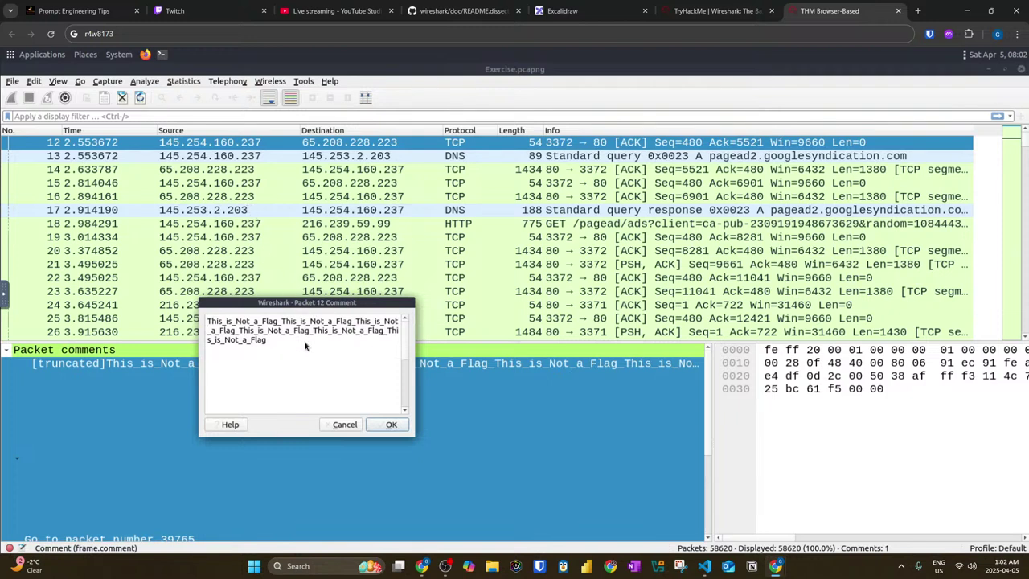
{"action": "scroll", "coordinate": [279, 353], "scroll_direction": "down", "scroll_amount": 3}
{"action": "scroll", "coordinate": [279, 353], "scroll_direction": "down", "scroll_amount": 2}
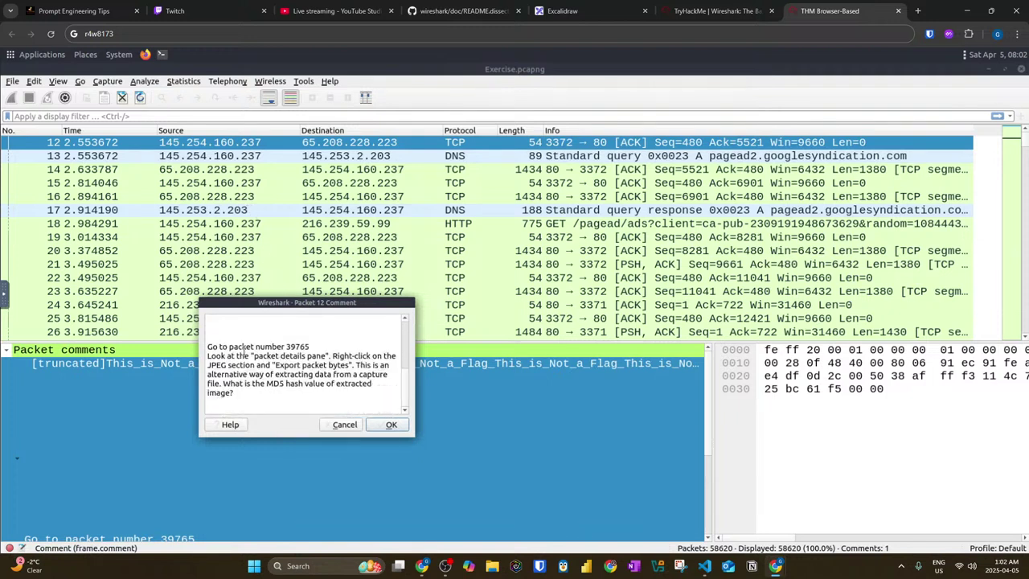
{"action": "double_click", "coordinate": [289, 347]}
{"action": "left_click_drag", "start_coordinate": [260, 363], "coordinate": [313, 358]}
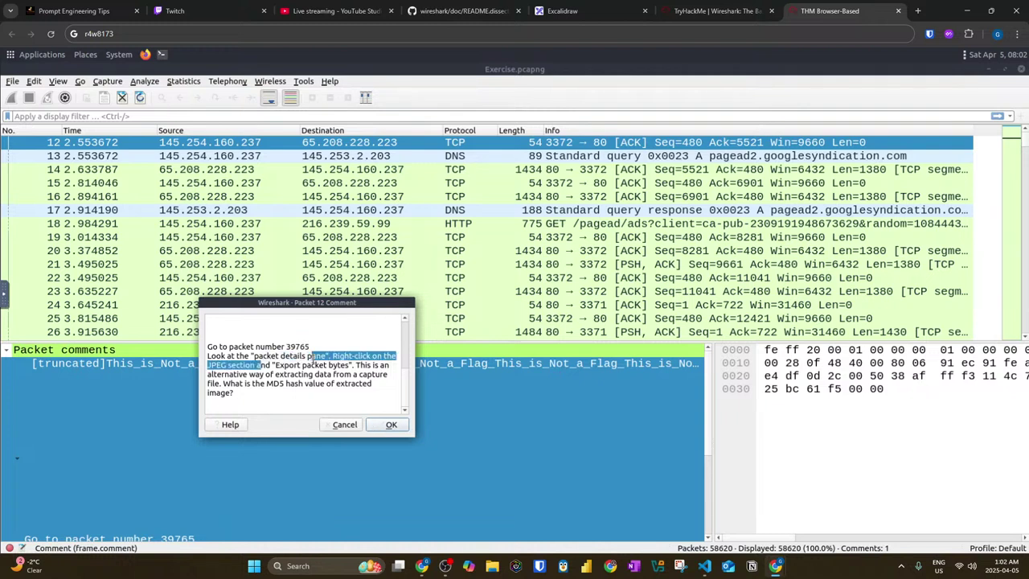
{"action": "left_click", "coordinate": [326, 362]}
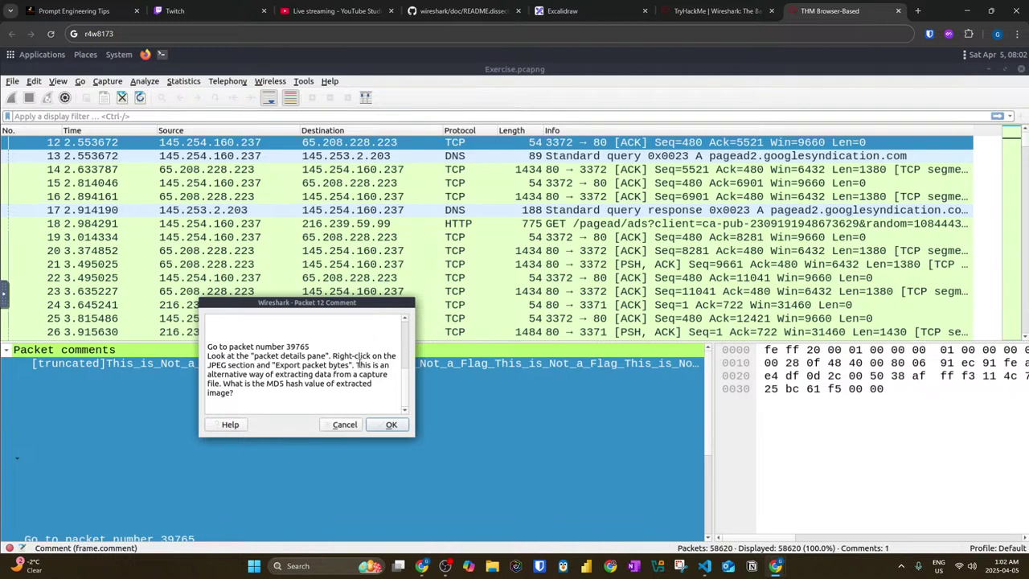
{"action": "left_click", "coordinate": [383, 431]}
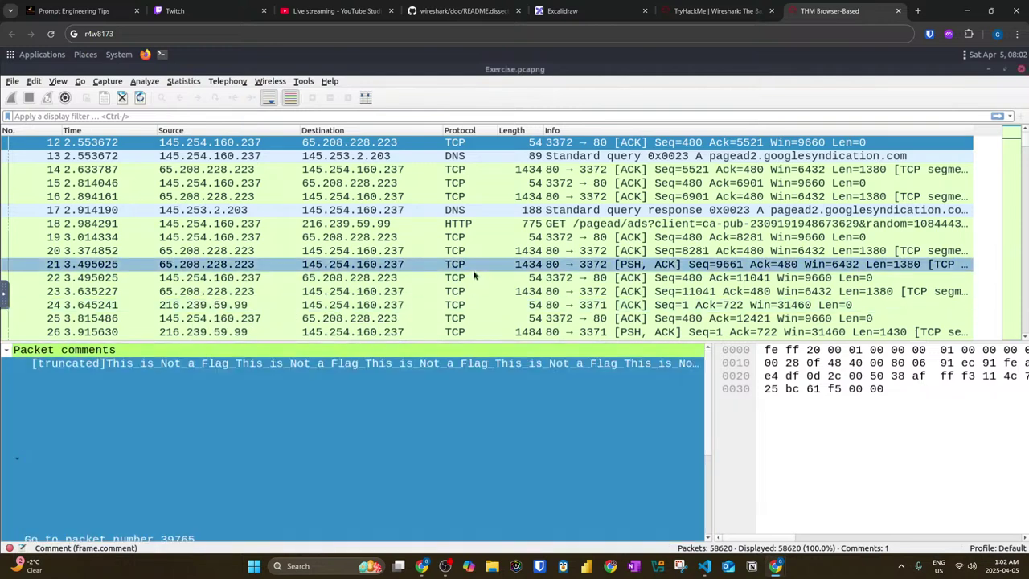
Step: Jump to packet 39765 with Ctrl+G
{"action": "left_click", "coordinate": [69, 84]}
{"action": "left_click", "coordinate": [80, 84]}
{"action": "left_click", "coordinate": [81, 83]}
{"action": "left_click", "coordinate": [103, 94]}
{"action": "key", "text": "Escape"}
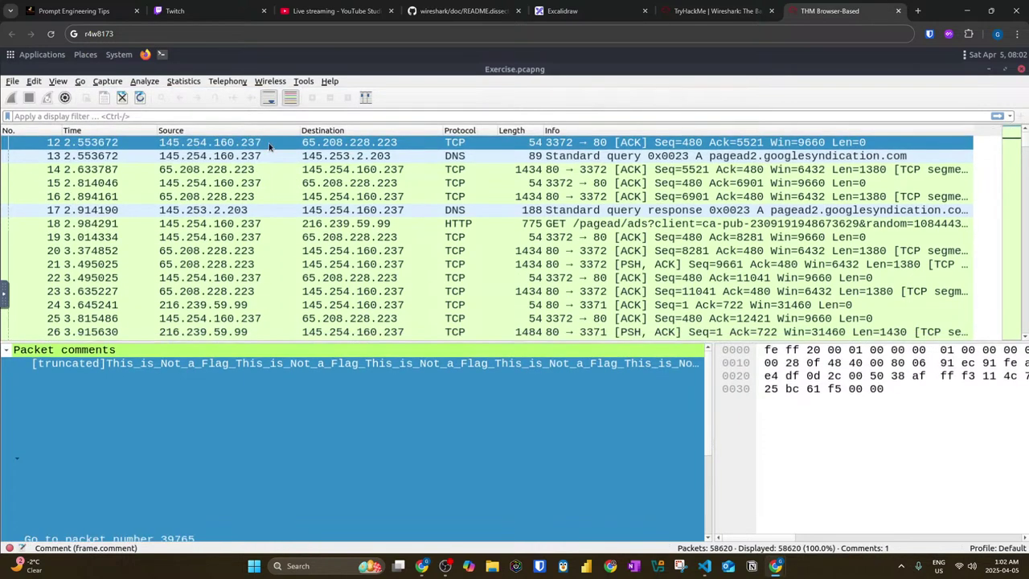
{"action": "key", "text": "ctrl+g"}
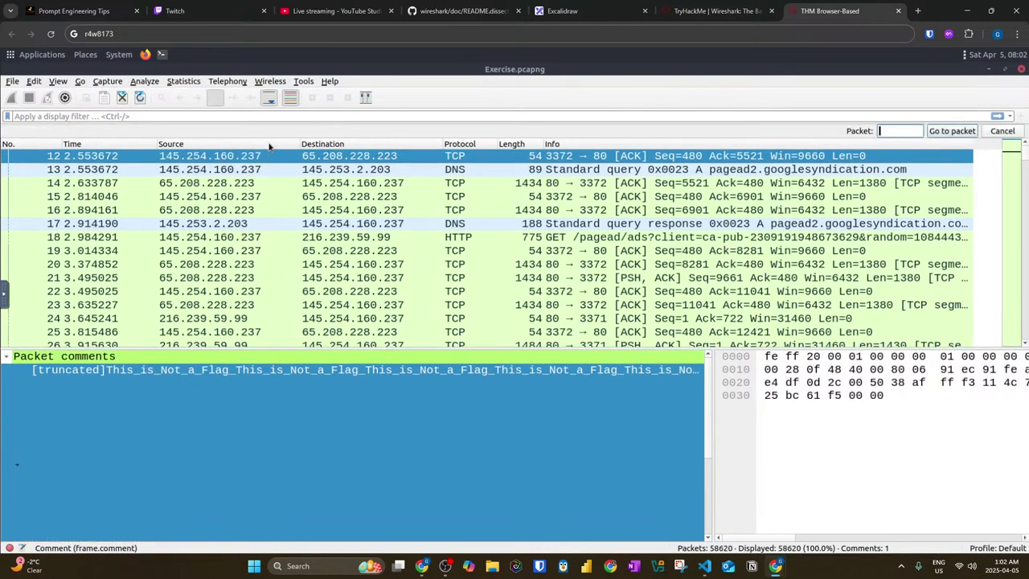
{"action": "type", "text": "39765"}
{"action": "key", "text": "Return"}
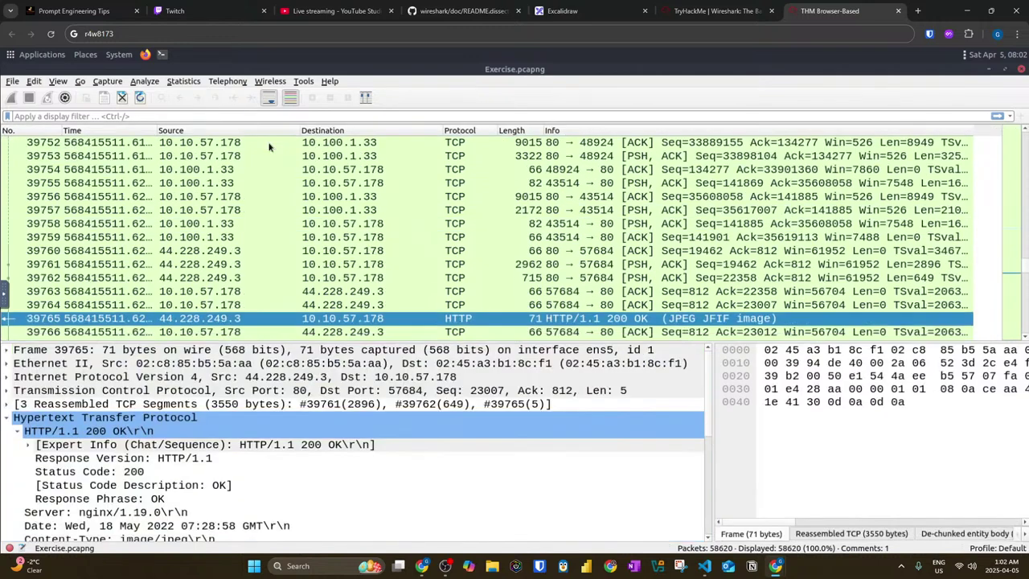
Step: Open packet 39765 in its own maximized window and expand the JPEG File Interchange Format details
{"action": "scroll", "coordinate": [272, 296], "scroll_direction": "down", "scroll_amount": 1}
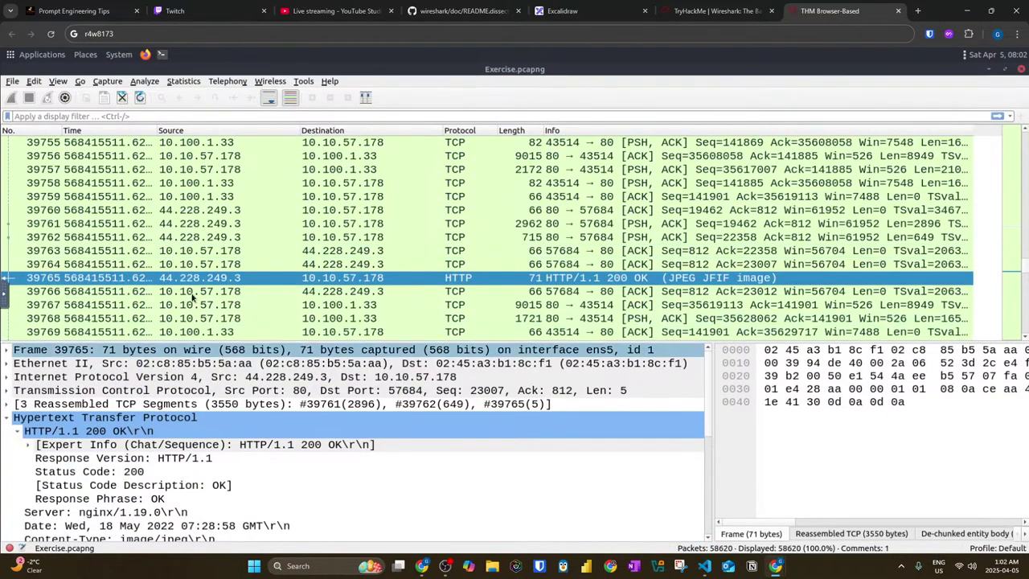
{"action": "double_click", "coordinate": [271, 282]}
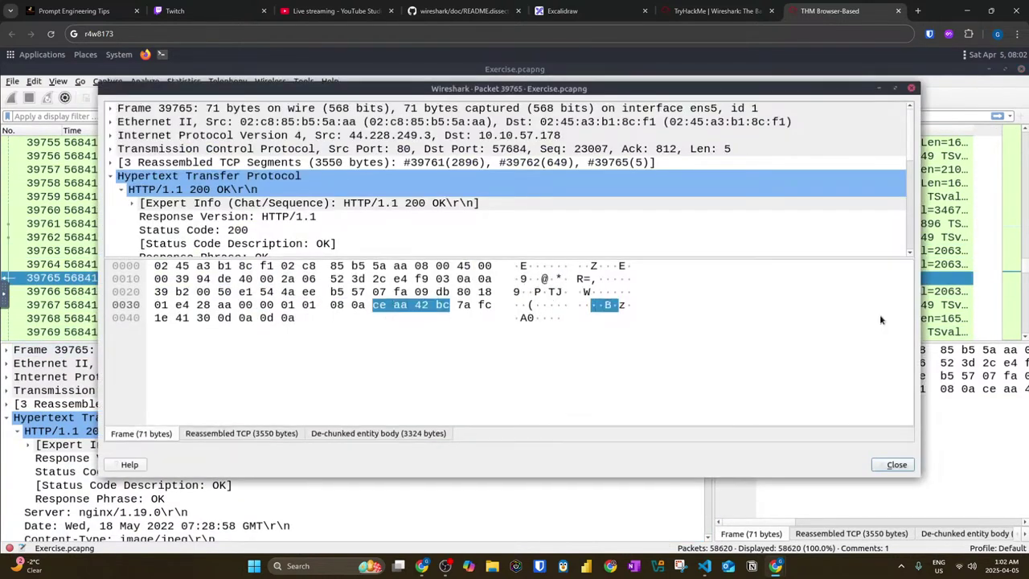
{"action": "left_click", "coordinate": [897, 89]}
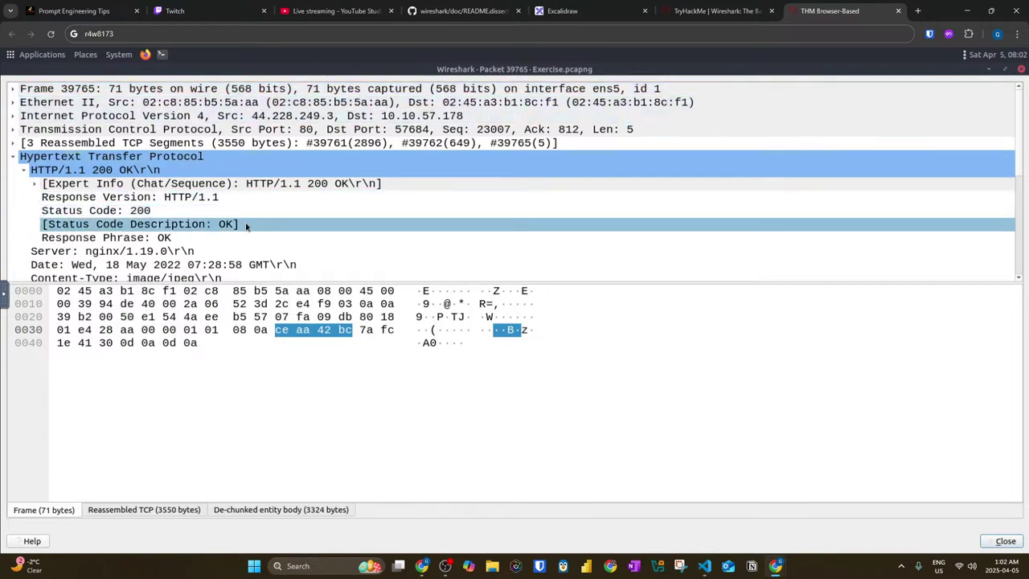
{"action": "scroll", "coordinate": [100, 193], "scroll_direction": "down", "scroll_amount": 2}
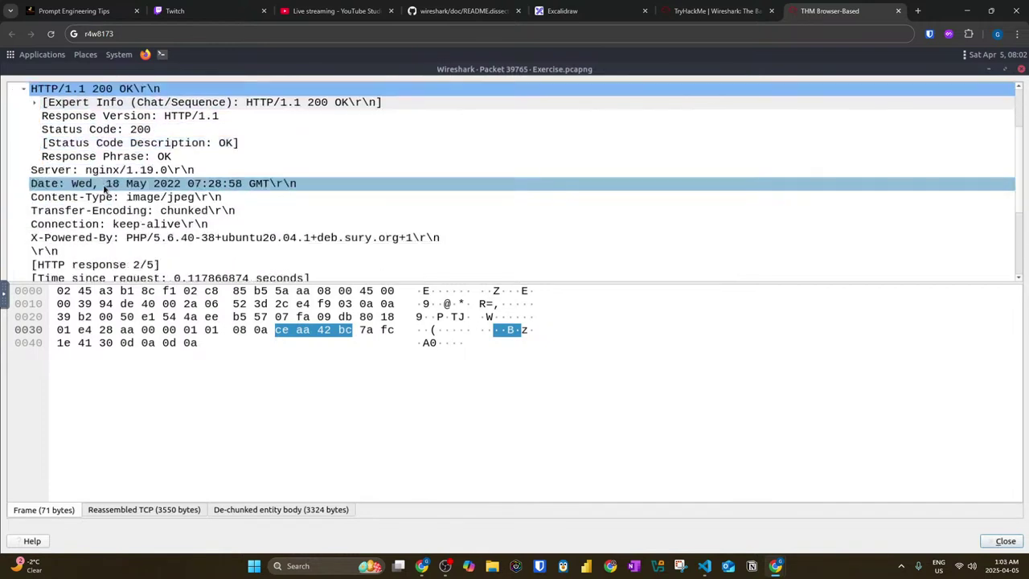
{"action": "scroll", "coordinate": [111, 184], "scroll_direction": "down", "scroll_amount": 1}
{"action": "scroll", "coordinate": [105, 186], "scroll_direction": "down", "scroll_amount": 3}
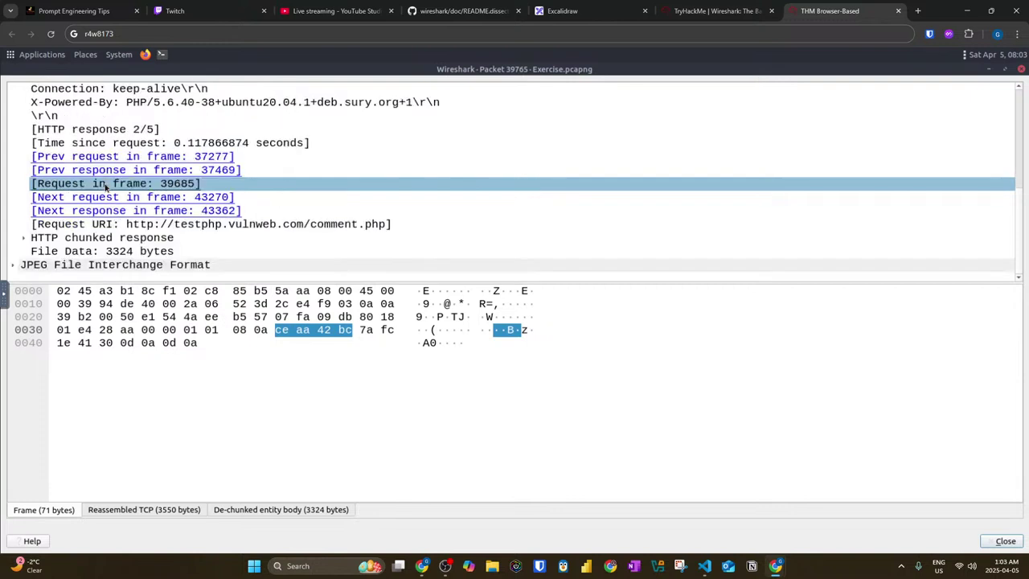
{"action": "left_click", "coordinate": [14, 266]}
{"action": "scroll", "coordinate": [112, 223], "scroll_direction": "down", "scroll_amount": 4}
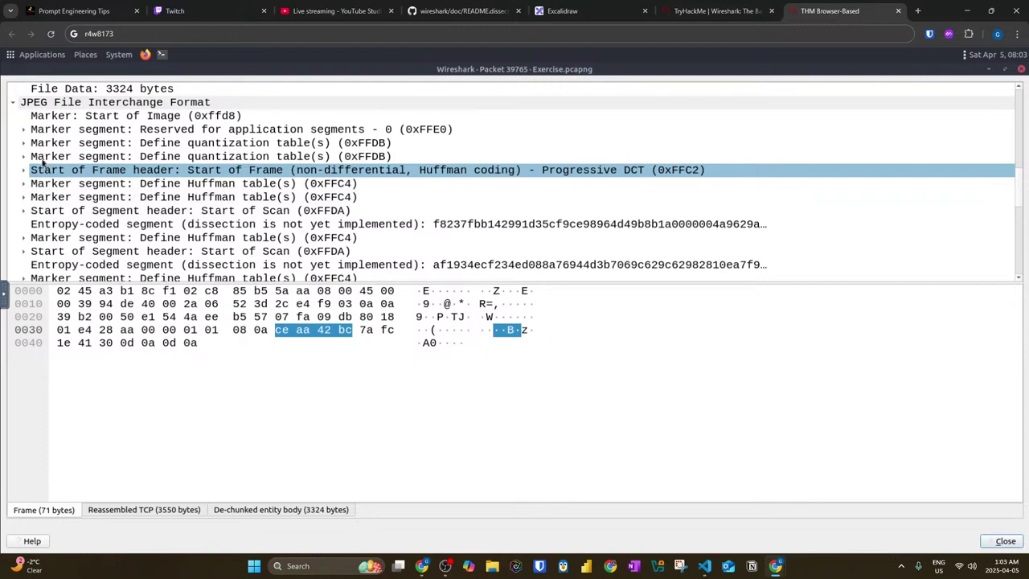
{"action": "scroll", "coordinate": [43, 160], "scroll_direction": "down", "scroll_amount": 1}
{"action": "scroll", "coordinate": [43, 159], "scroll_direction": "down", "scroll_amount": 3}
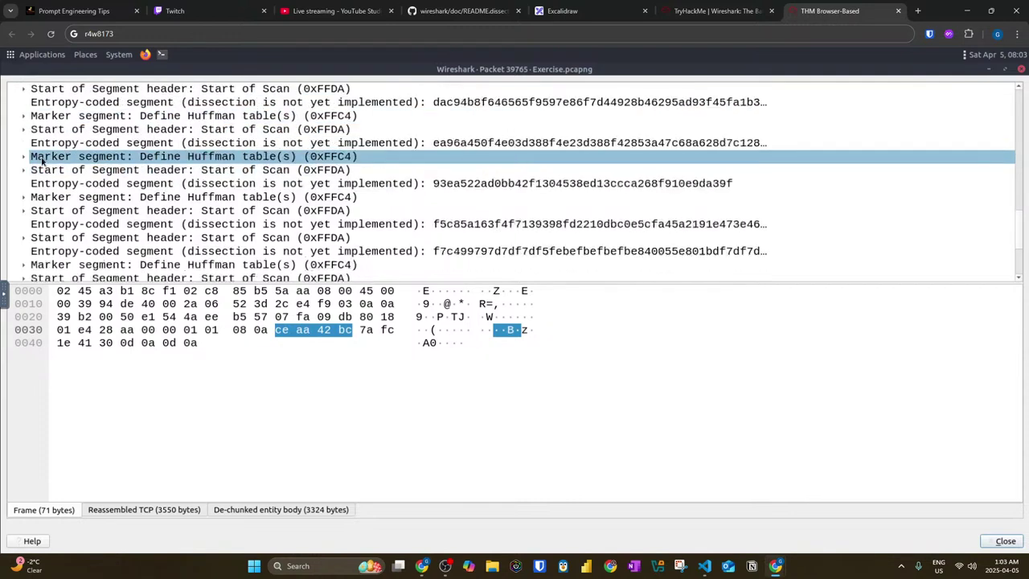
{"action": "scroll", "coordinate": [43, 160], "scroll_direction": "up", "scroll_amount": 6}
Step: Inspect the JPEG application segment, Expand All on the JPEG entry, and close the packet window
{"action": "left_click", "coordinate": [25, 132]}
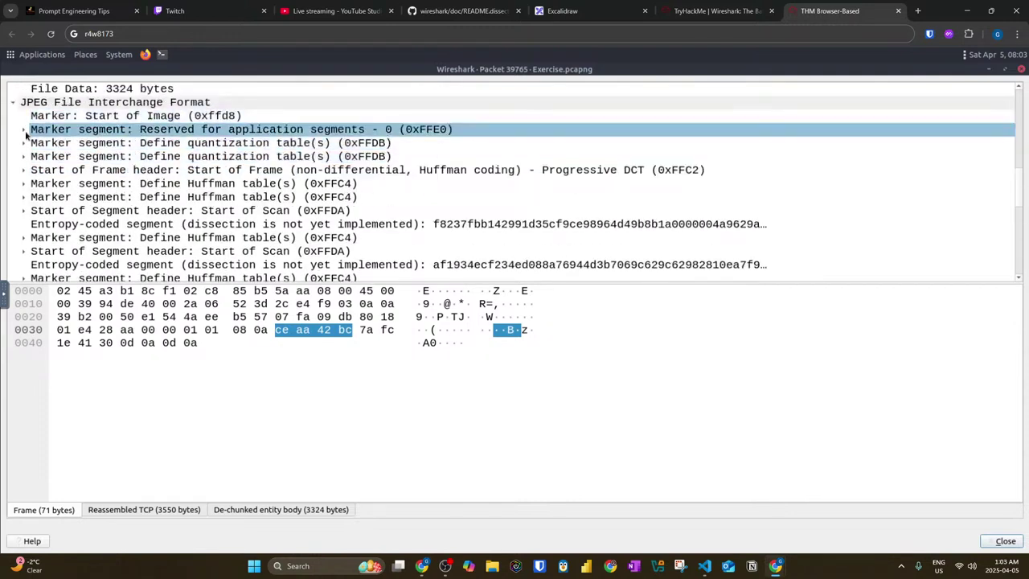
{"action": "left_click", "coordinate": [24, 130]}
{"action": "left_click", "coordinate": [25, 132]}
{"action": "scroll", "coordinate": [30, 143], "scroll_direction": "down", "scroll_amount": 9}
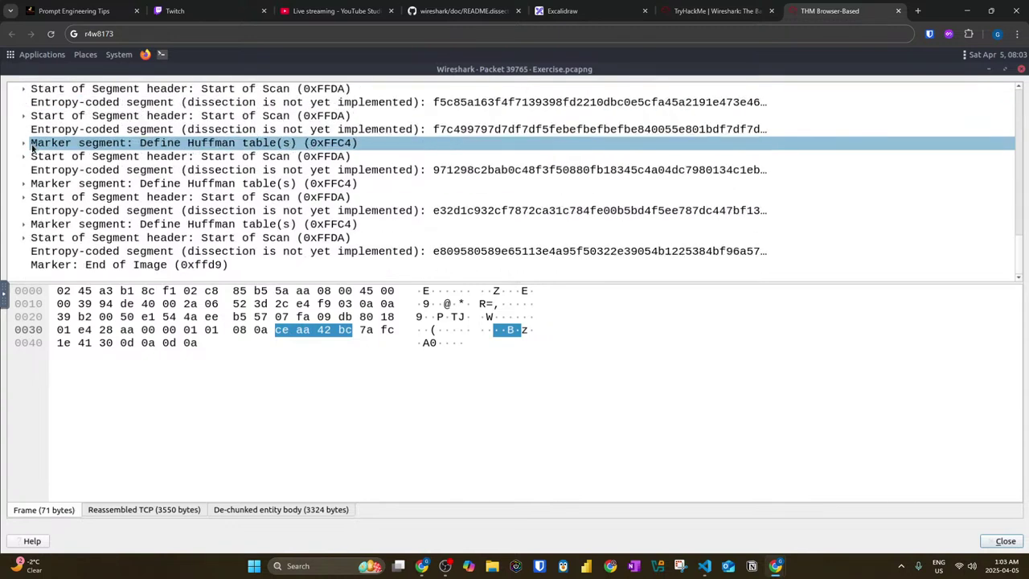
{"action": "scroll", "coordinate": [33, 147], "scroll_direction": "up", "scroll_amount": 15}
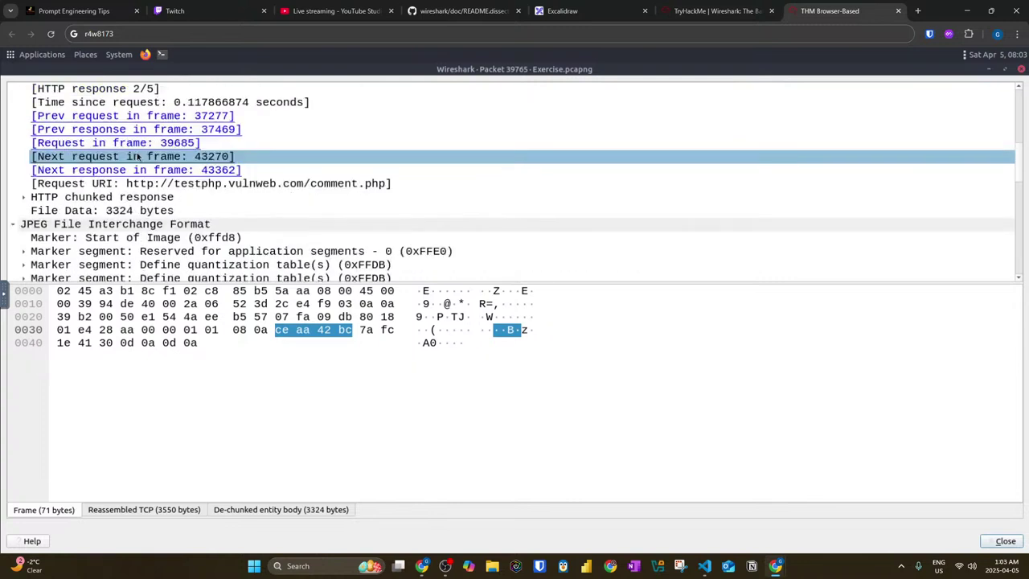
{"action": "scroll", "coordinate": [101, 171], "scroll_direction": "down", "scroll_amount": 4}
{"action": "right_click", "coordinate": [76, 183]}
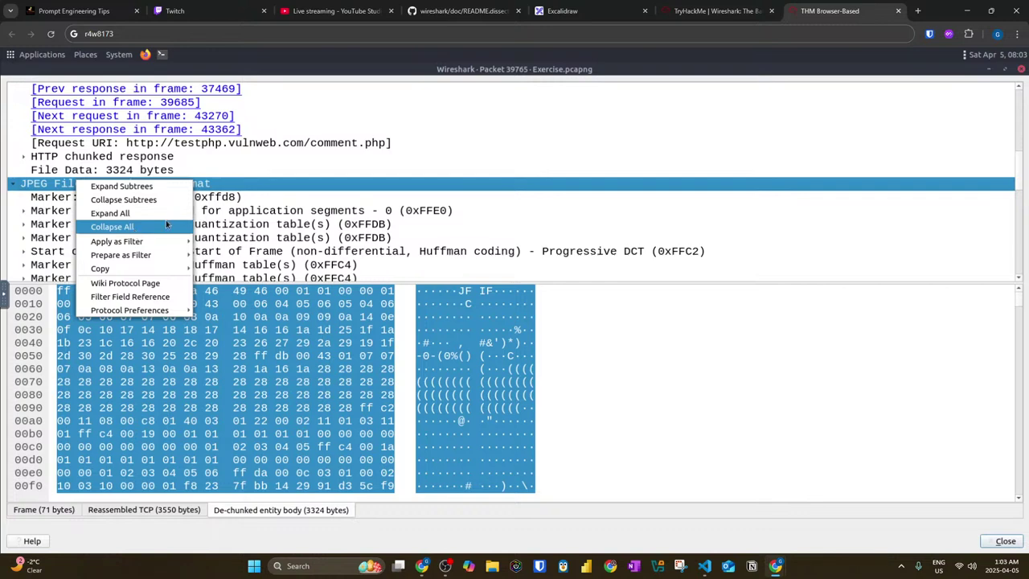
{"action": "left_click", "coordinate": [110, 213]}
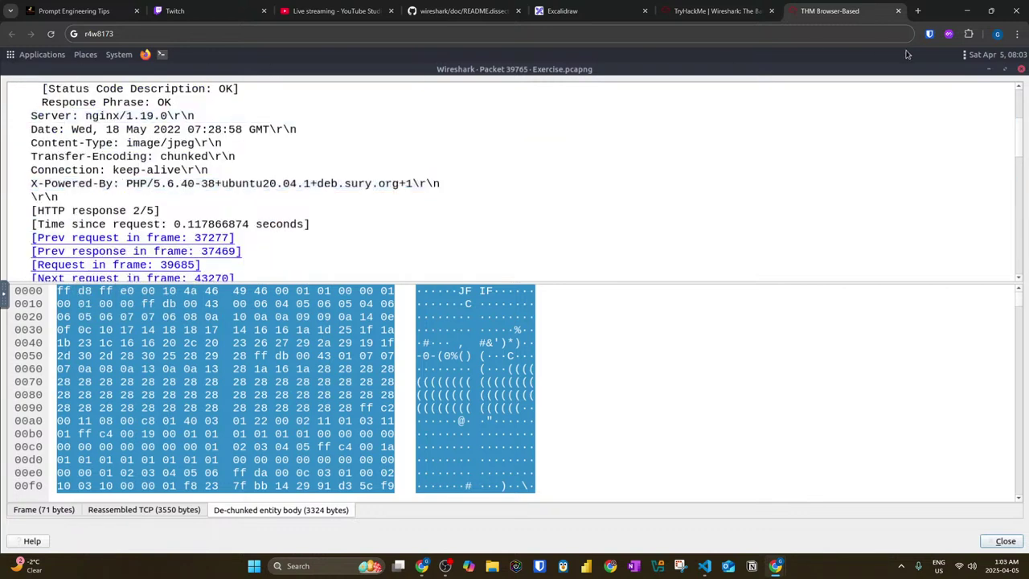
{"action": "left_click", "coordinate": [1021, 70]}
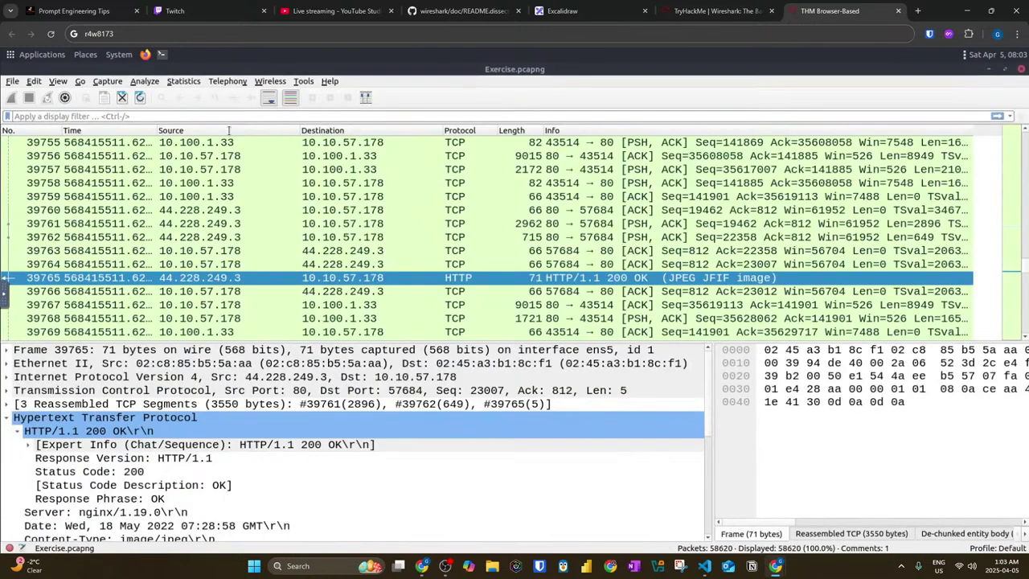
Step: Dismiss packet 39765's context menu and jump to packet 12 with Ctrl+G
{"action": "right_click", "coordinate": [99, 277]}
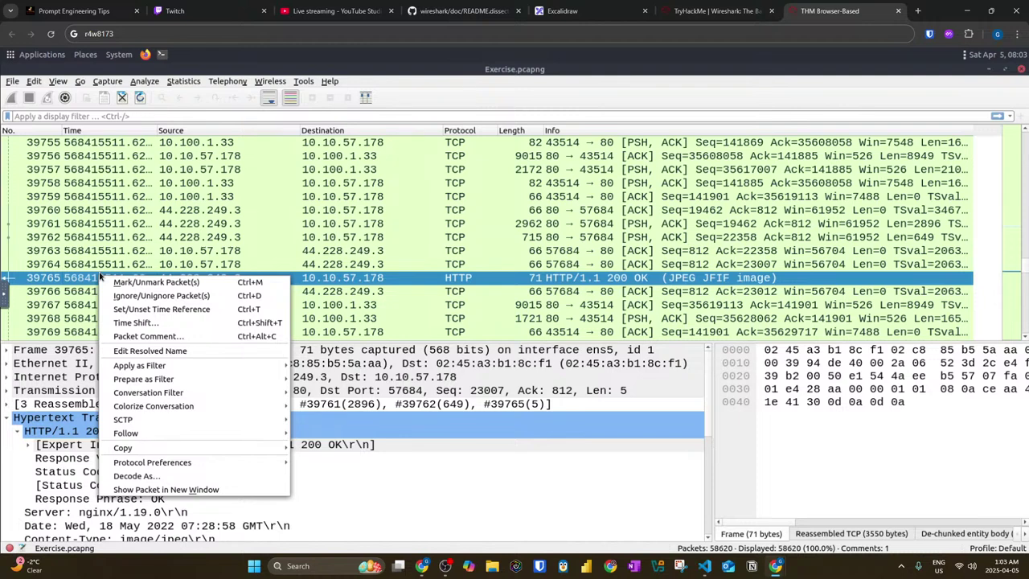
{"action": "mouse_move", "coordinate": [159, 410]}
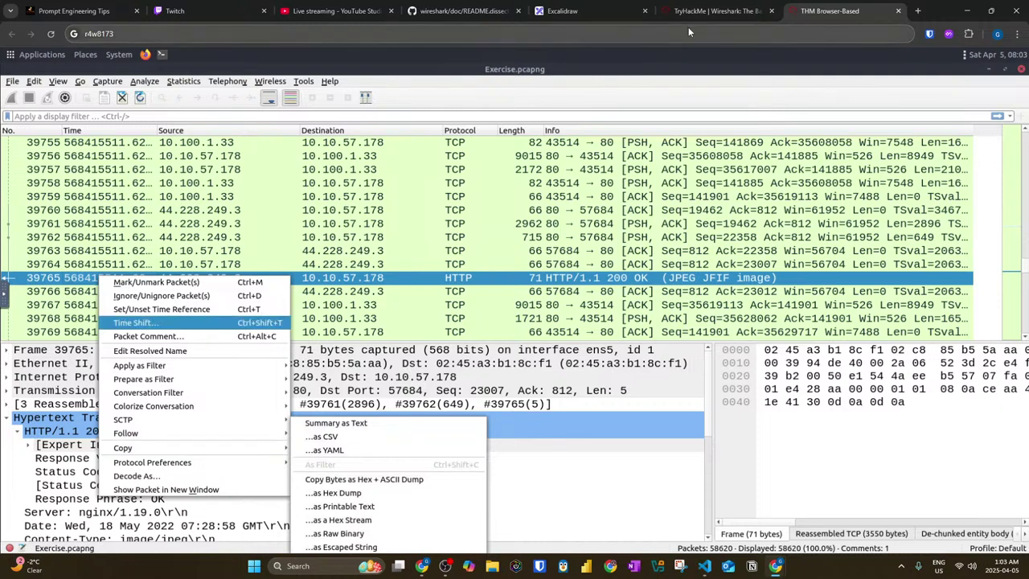
{"action": "left_click", "coordinate": [841, 111]}
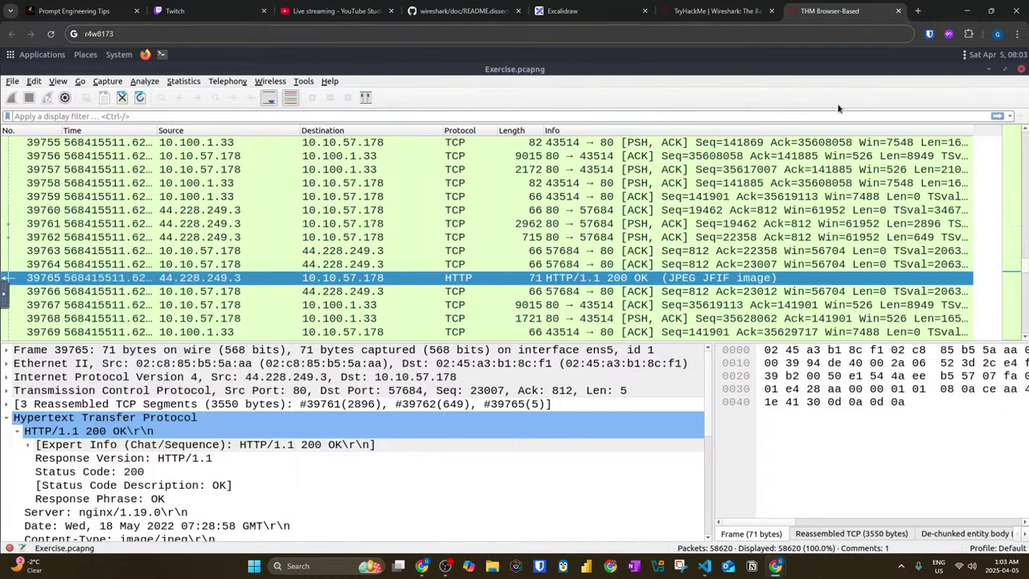
{"action": "key", "text": "ctrl+g"}
{"action": "type", "text": "12"}
{"action": "key", "text": "Return"}
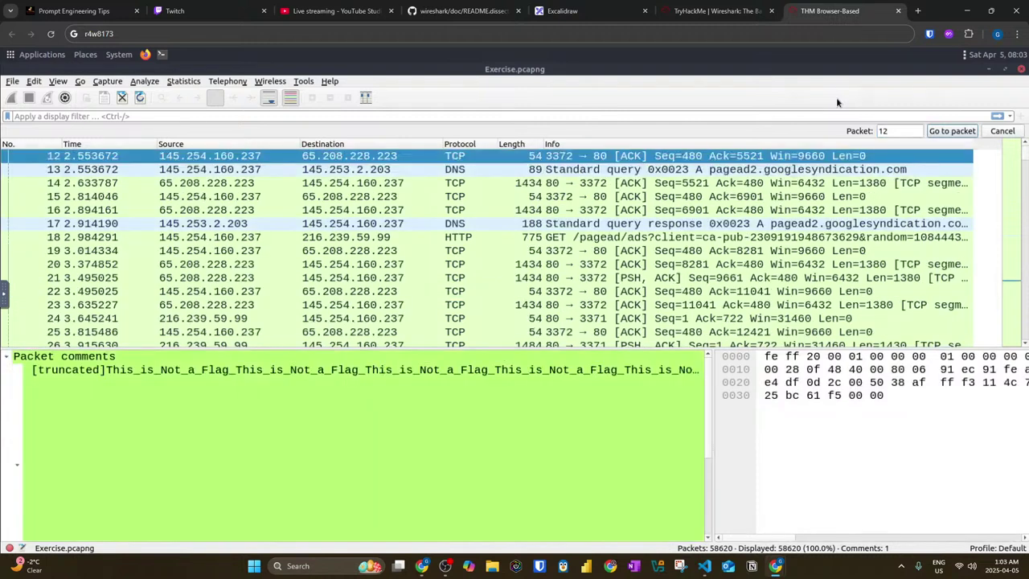
Step: Open packet 12's full Packet Comment and read its JPEG instructions
{"action": "left_click", "coordinate": [227, 382]}
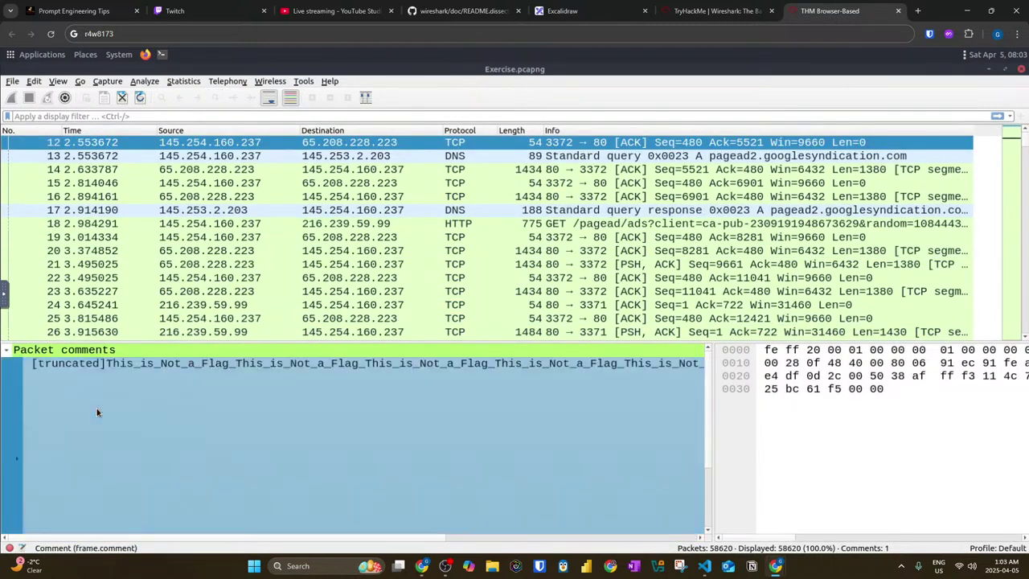
{"action": "right_click", "coordinate": [97, 407]}
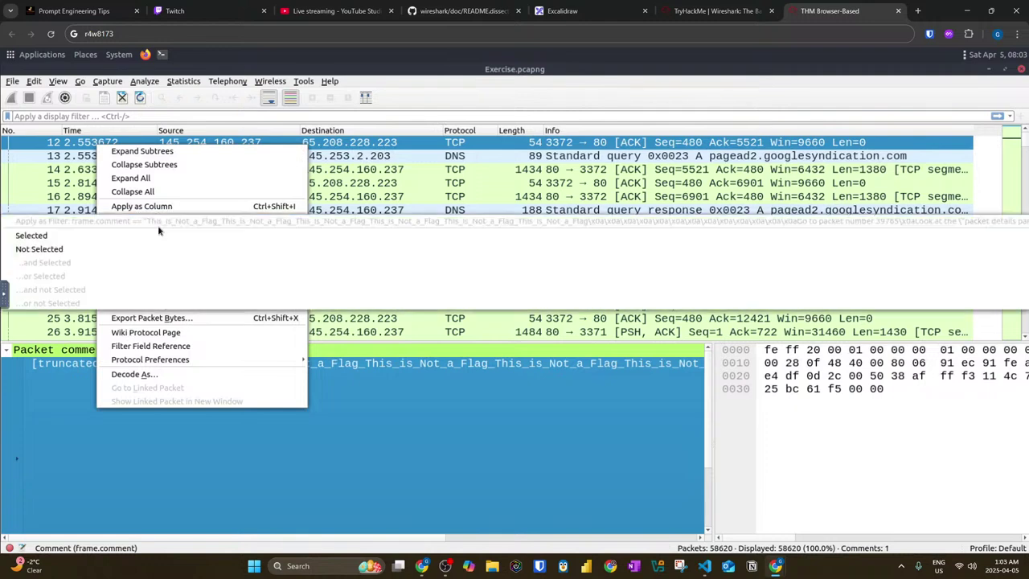
{"action": "key", "text": "Escape"}
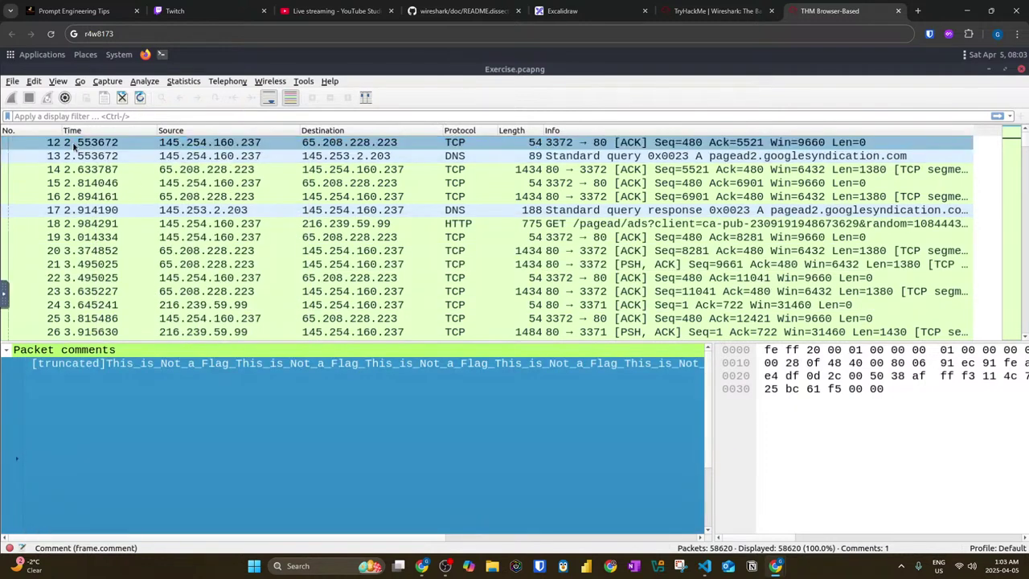
{"action": "right_click", "coordinate": [81, 143]}
{"action": "mouse_move", "coordinate": [125, 232]}
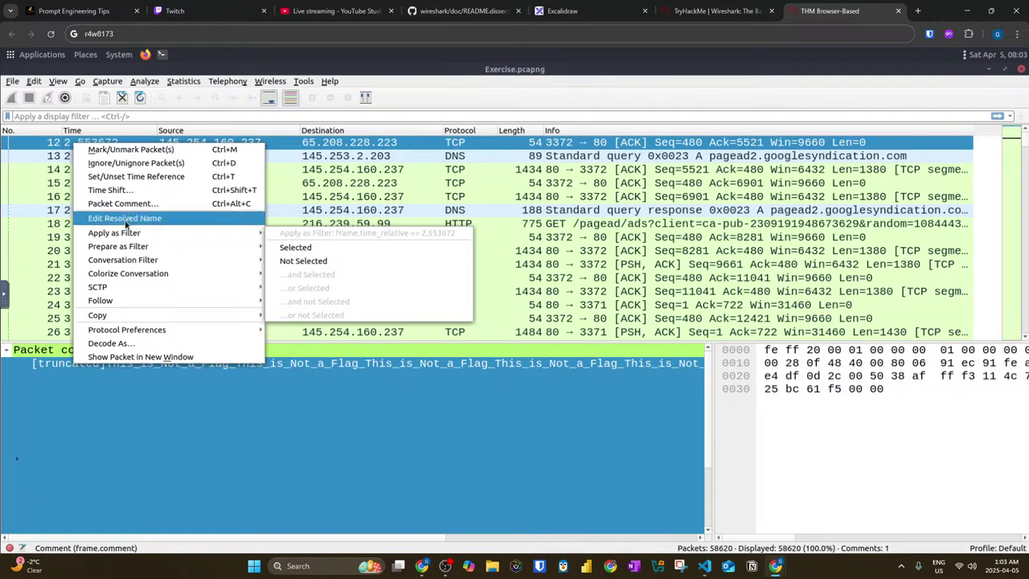
{"action": "left_click", "coordinate": [123, 203]}
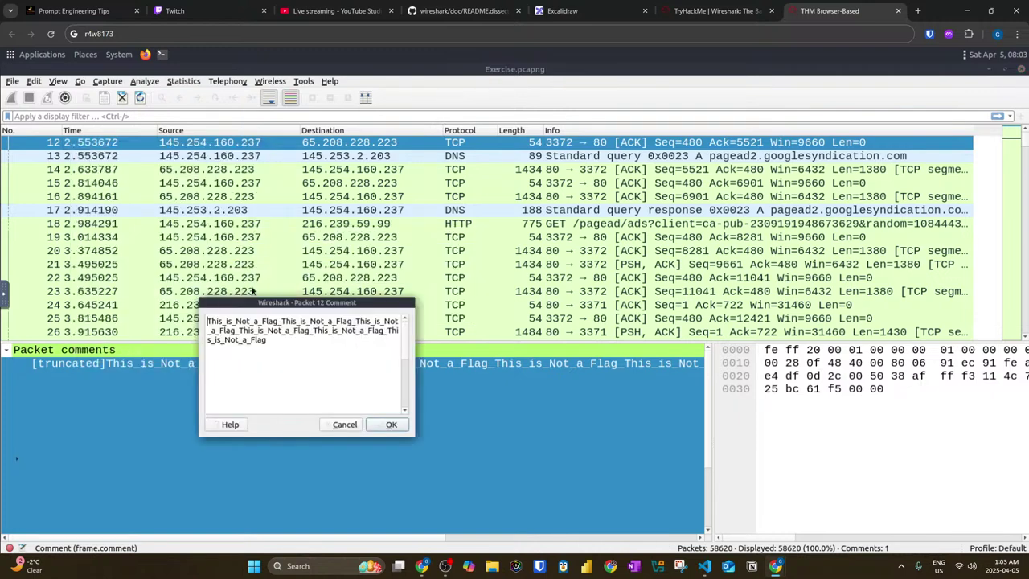
{"action": "scroll", "coordinate": [281, 362], "scroll_direction": "down", "scroll_amount": 3}
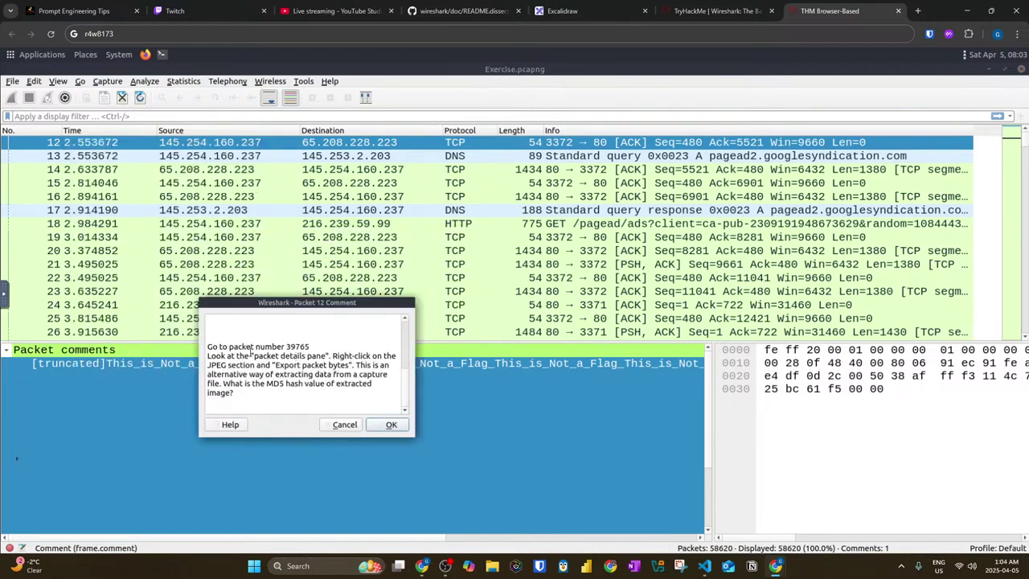
{"action": "left_click_drag", "start_coordinate": [328, 363], "coordinate": [343, 361]}
{"action": "left_click", "coordinate": [311, 368]}
{"action": "left_click", "coordinate": [390, 425]}
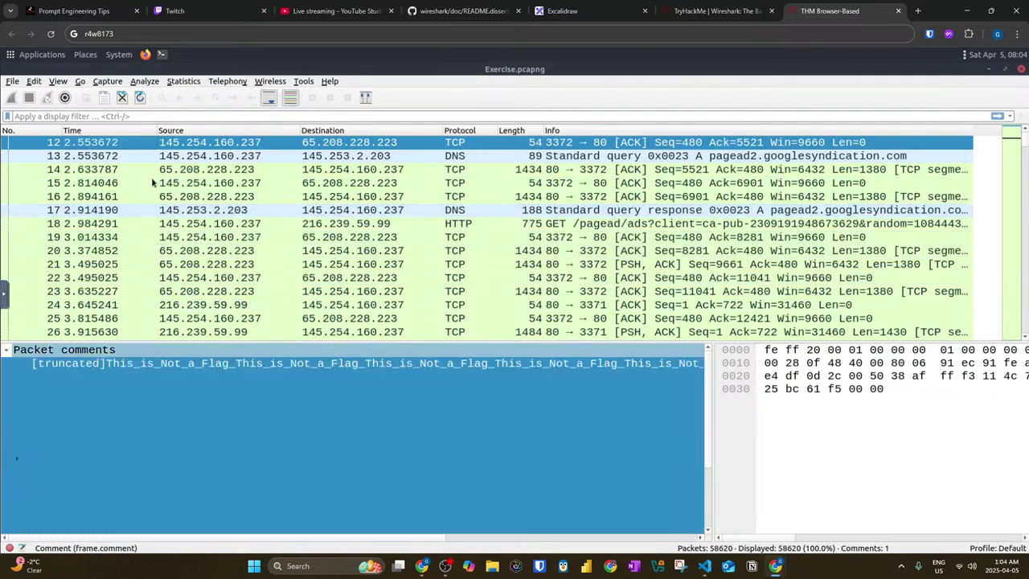
Step: Reopen packet 12's comment, read the closing question, and select the packet number 39765
{"action": "right_click", "coordinate": [133, 151]}
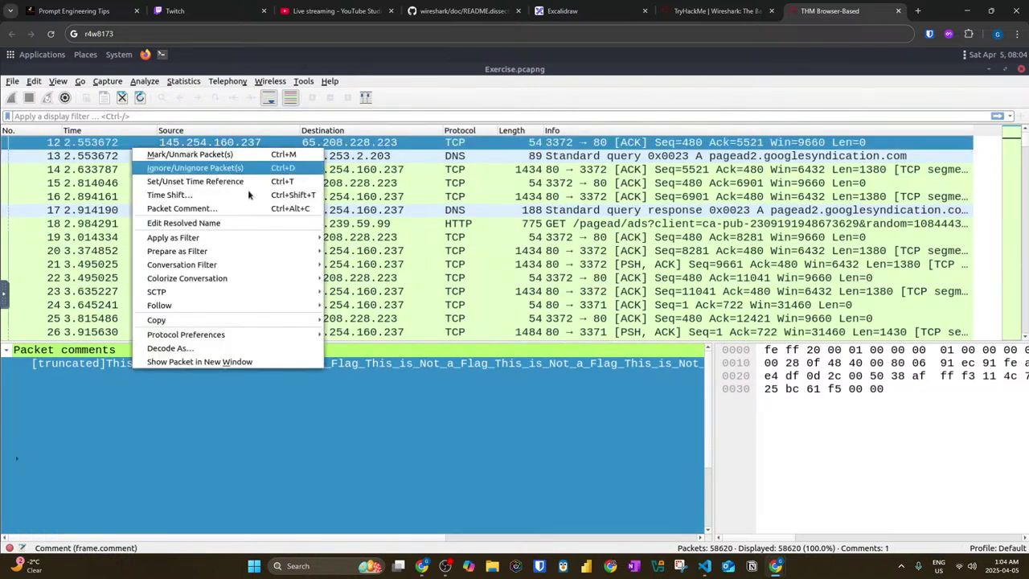
{"action": "mouse_move", "coordinate": [212, 308]}
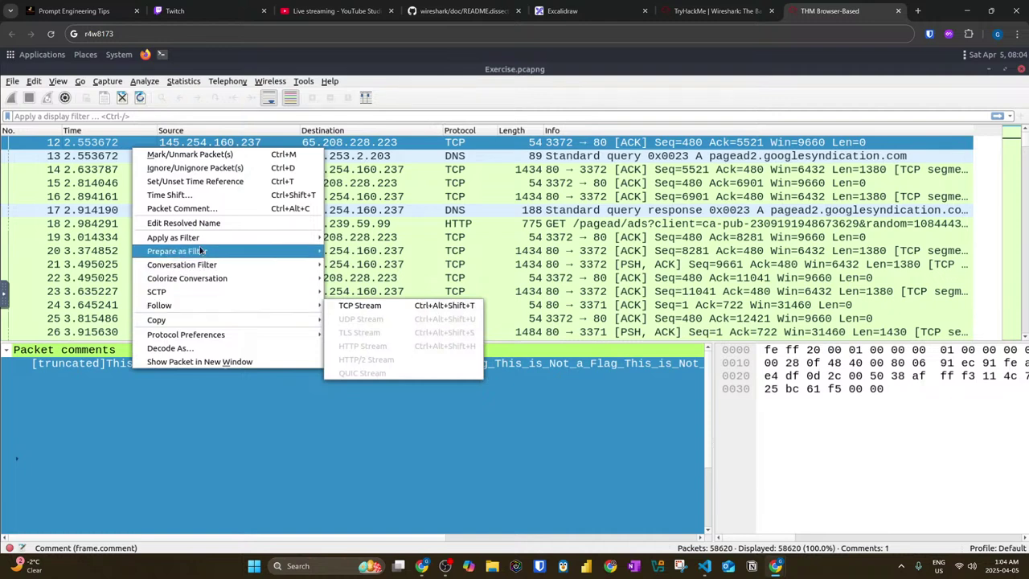
{"action": "mouse_move", "coordinate": [201, 252]}
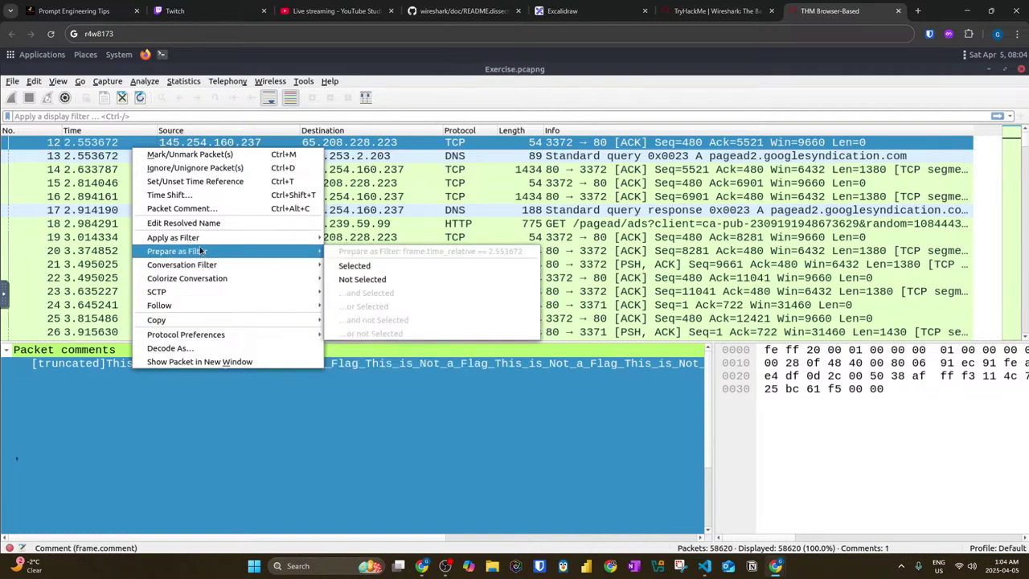
{"action": "left_click", "coordinate": [198, 209]}
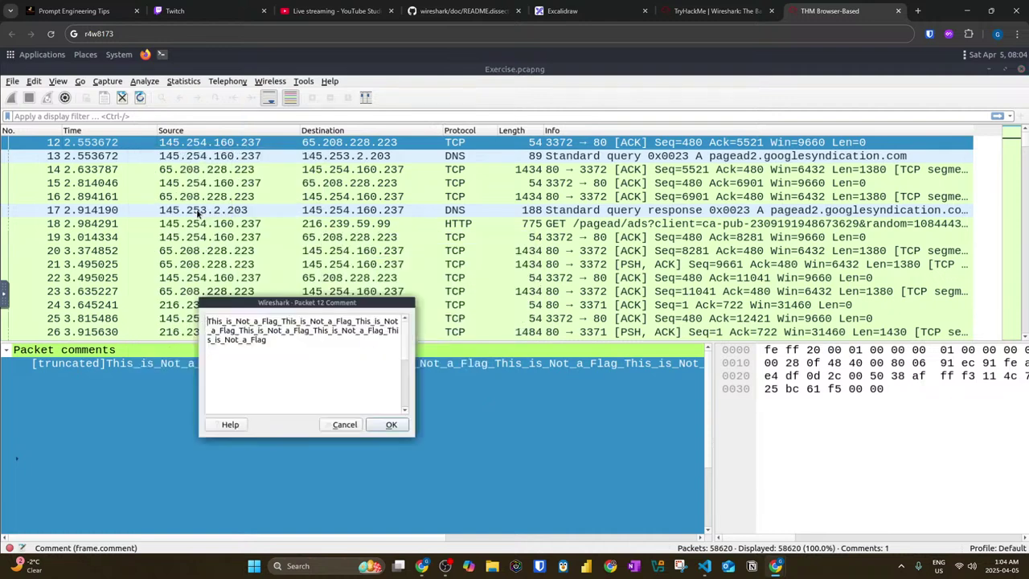
{"action": "key", "text": "ctrl+a"}
{"action": "type", "text": "Go to packet number 39765 Look at the \"packet details pane\". Right-click on the JPEG section and \"Export packet bytes\". This is an alternative way of extracting data from a capture file. What is the MD5 hash value of extracted image?"}
{"action": "double_click", "coordinate": [294, 348]}
{"action": "key", "text": "ctrl+c"}
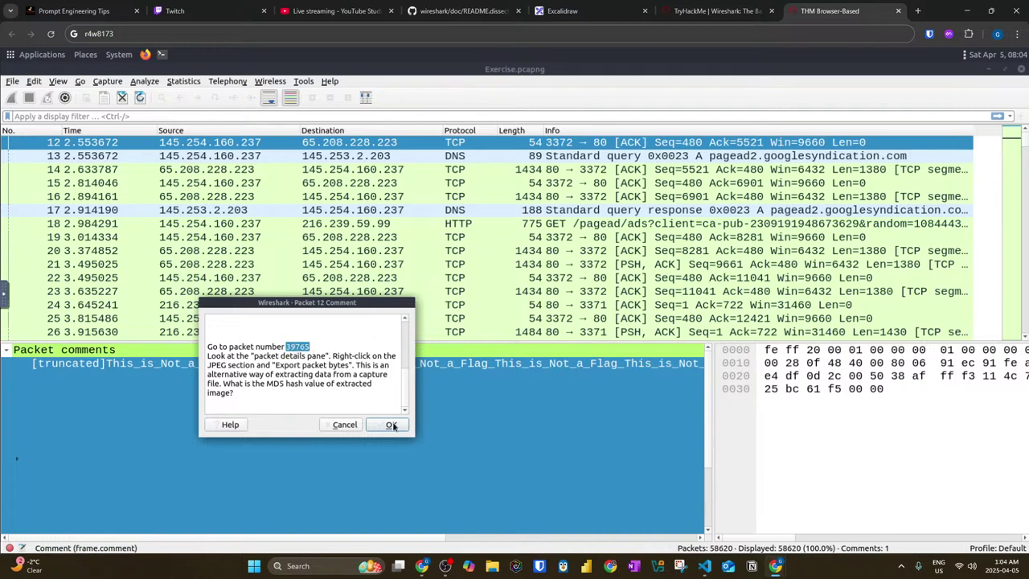
{"action": "left_click", "coordinate": [391, 426]}
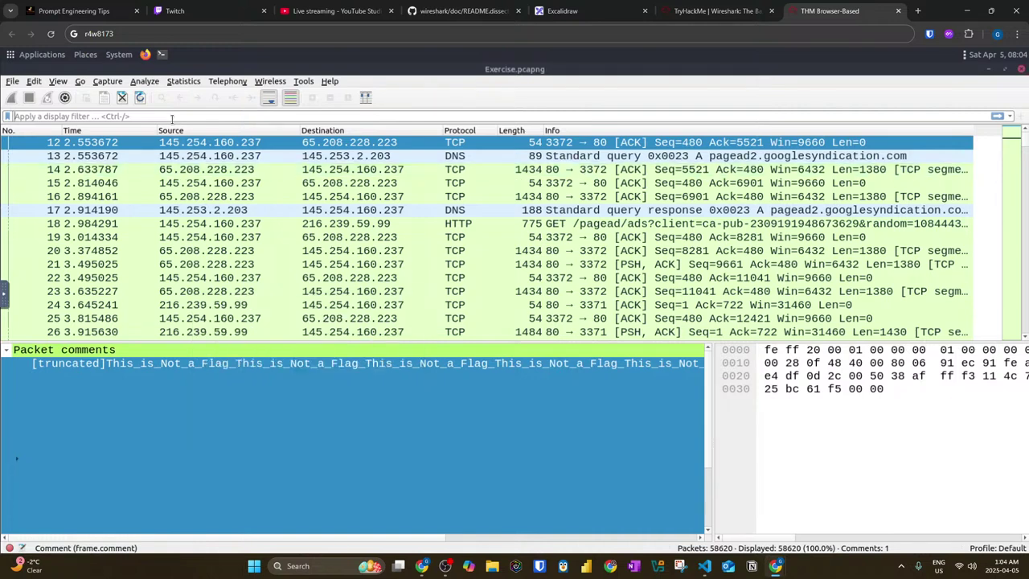
{"action": "left_click", "coordinate": [172, 116]}
{"action": "key", "text": "ctrl+v"}
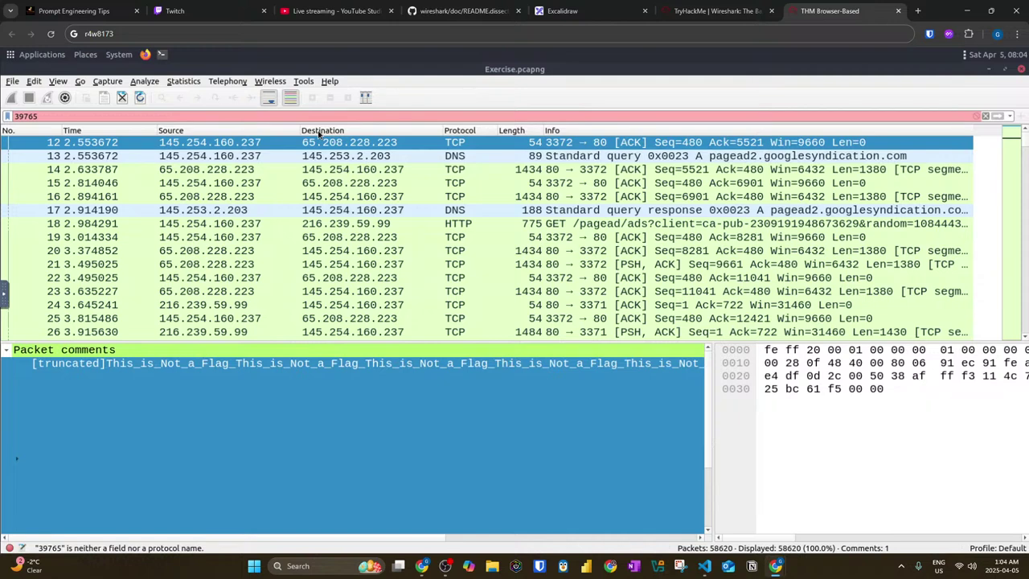
{"action": "key", "text": "ctrl+g"}
{"action": "key", "text": "ctrl+v"}
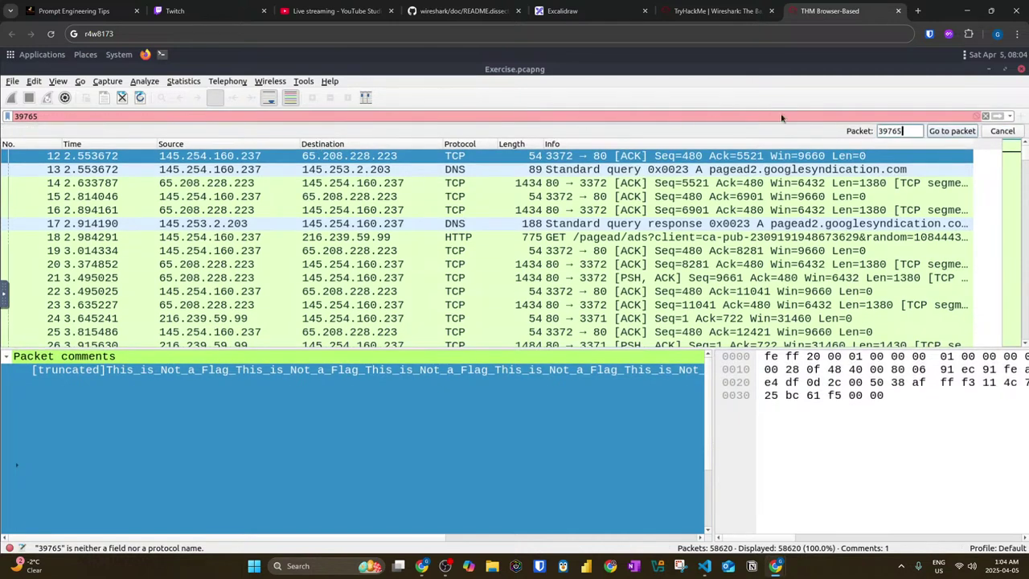
{"action": "left_click", "coordinate": [952, 131]}
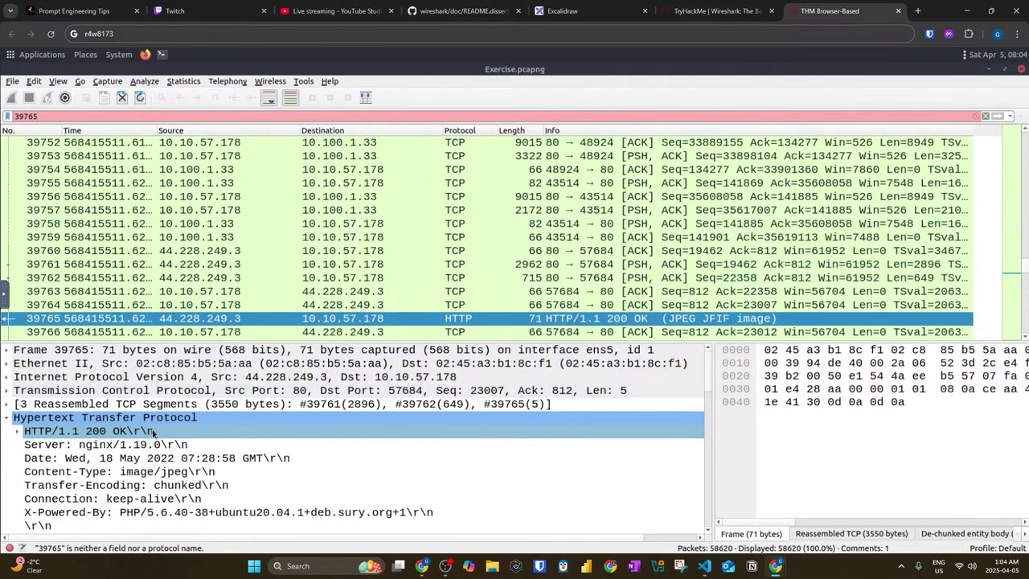
{"action": "scroll", "coordinate": [154, 434], "scroll_direction": "down", "scroll_amount": 3}
{"action": "left_click", "coordinate": [155, 432]}
{"action": "scroll", "coordinate": [155, 434], "scroll_direction": "down", "scroll_amount": 5}
{"action": "left_click", "coordinate": [153, 432]}
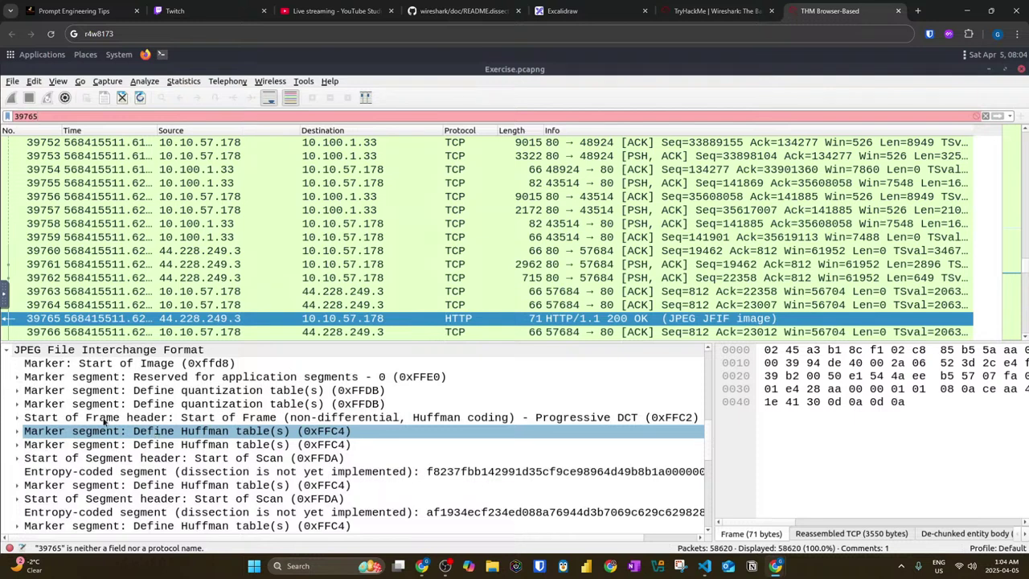
{"action": "scroll", "coordinate": [106, 422], "scroll_direction": "up", "scroll_amount": 2}
{"action": "left_click", "coordinate": [105, 419]}
{"action": "left_click", "coordinate": [49, 432]}
{"action": "right_click", "coordinate": [46, 433]}
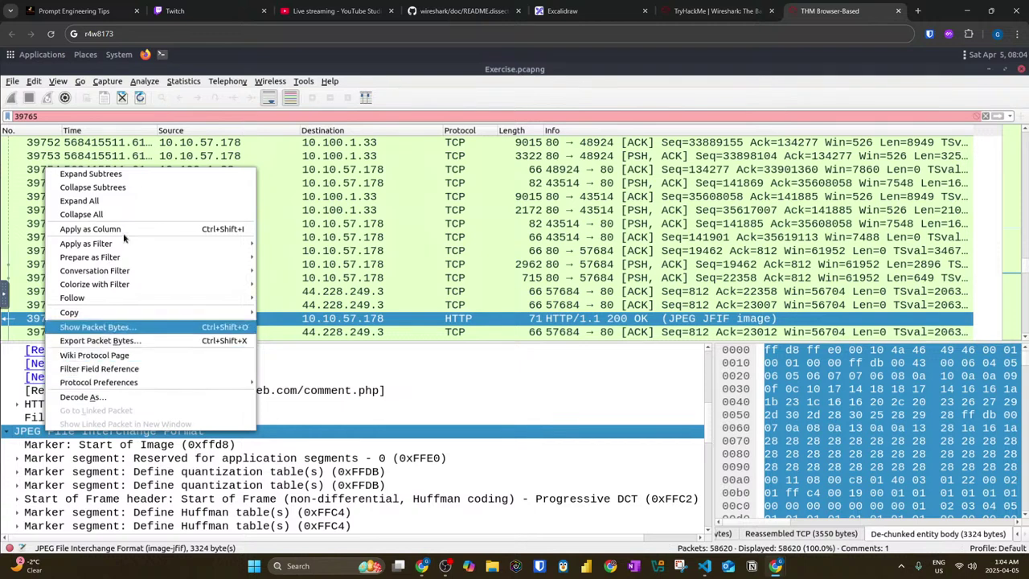
{"action": "mouse_move", "coordinate": [121, 241]}
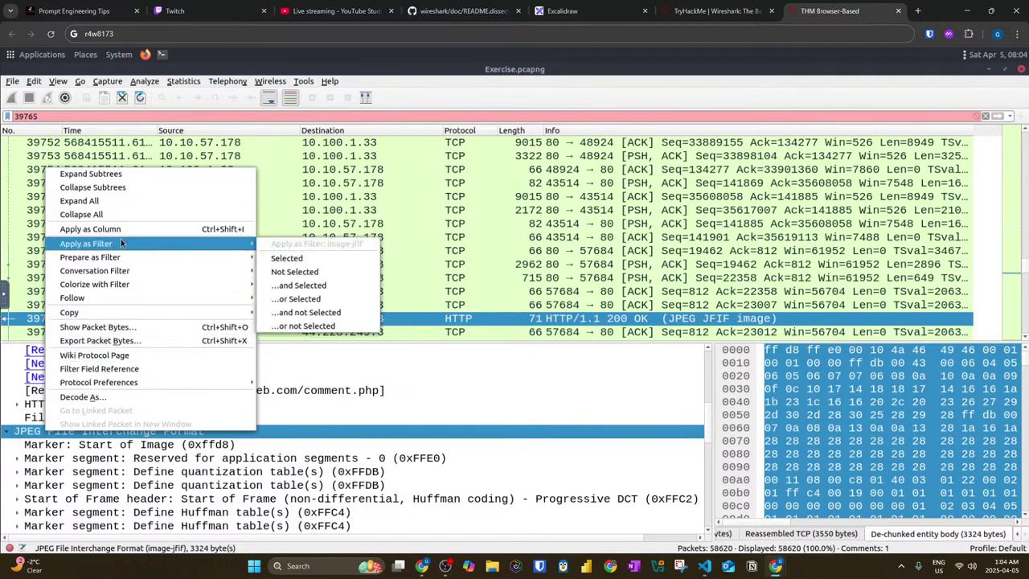
{"action": "mouse_move", "coordinate": [123, 274]}
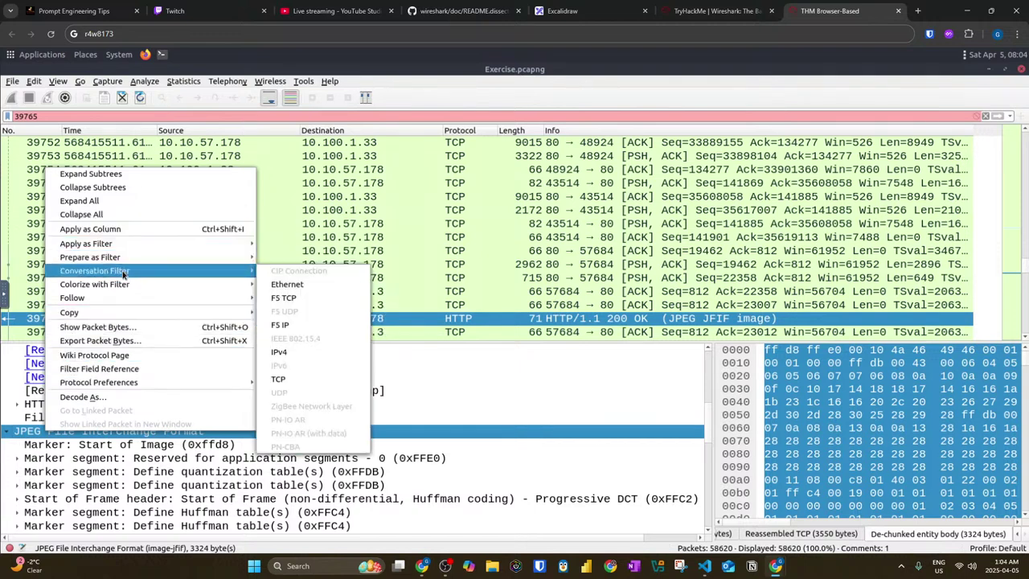
{"action": "mouse_move", "coordinate": [123, 298]}
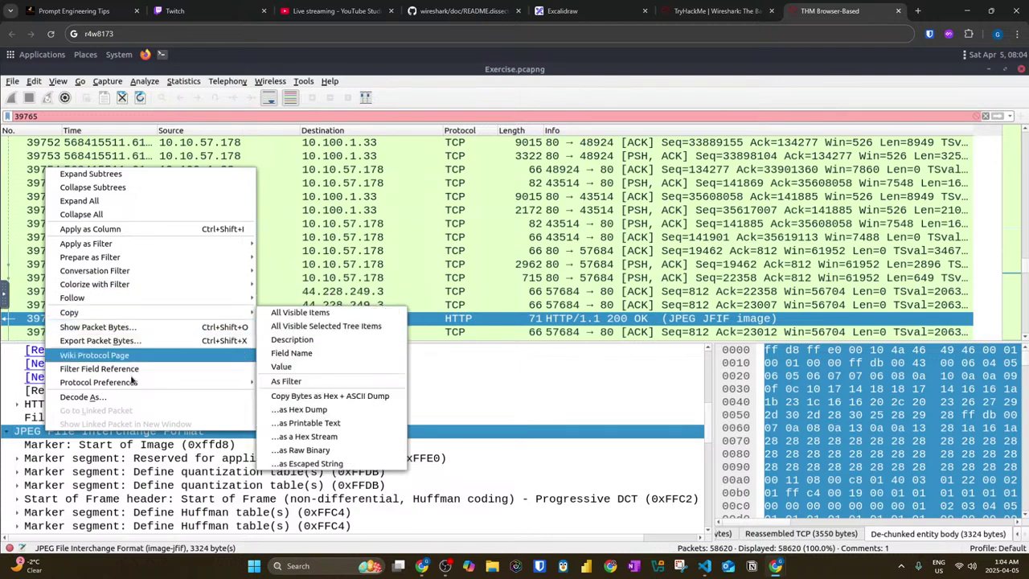
{"action": "mouse_move", "coordinate": [133, 383]}
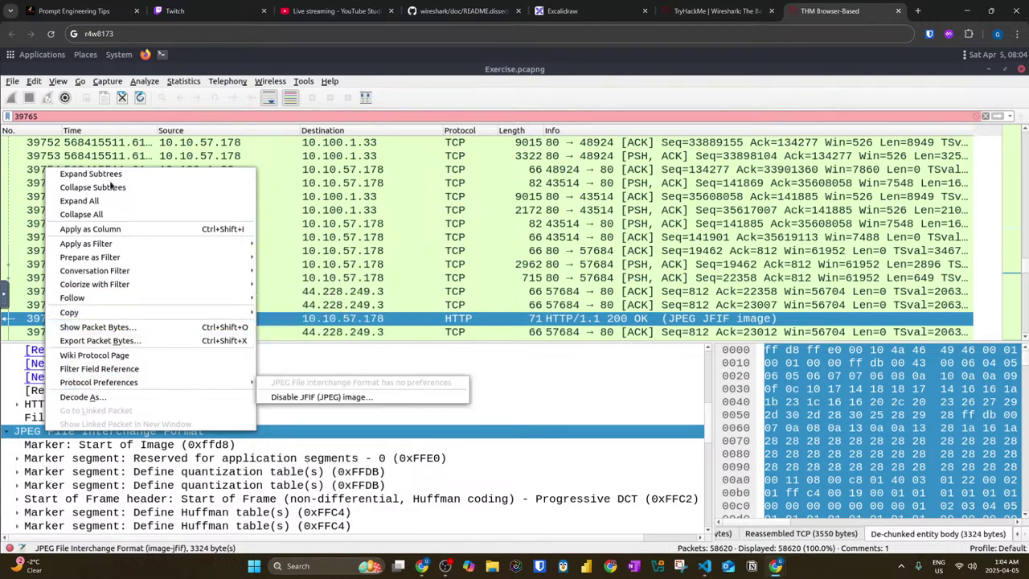
{"action": "left_click", "coordinate": [80, 84]}
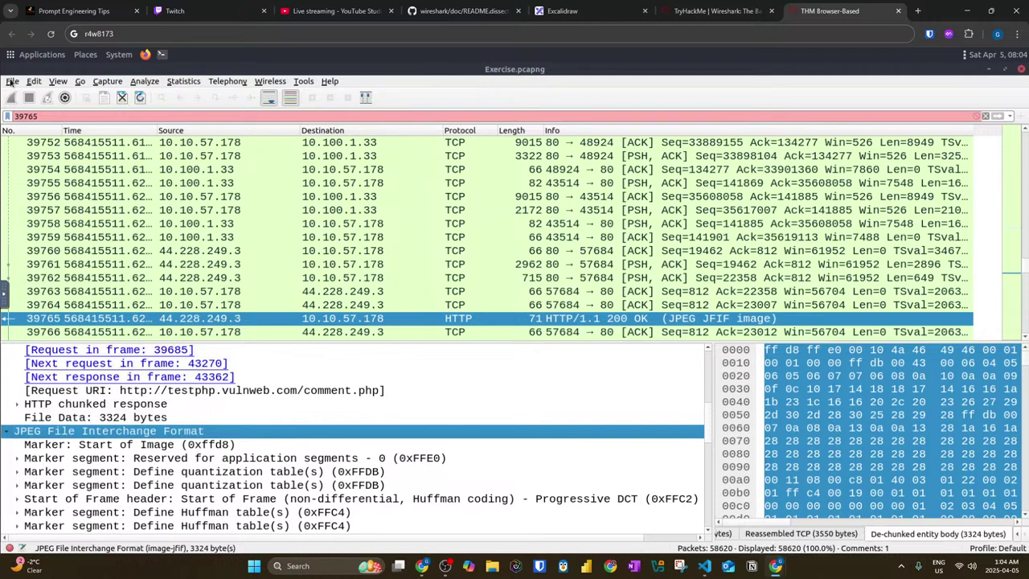
Step: Export packet 39765's bytes to the Desktop as exported.jpeg, then minimize Wireshark
{"action": "left_click", "coordinate": [13, 81]}
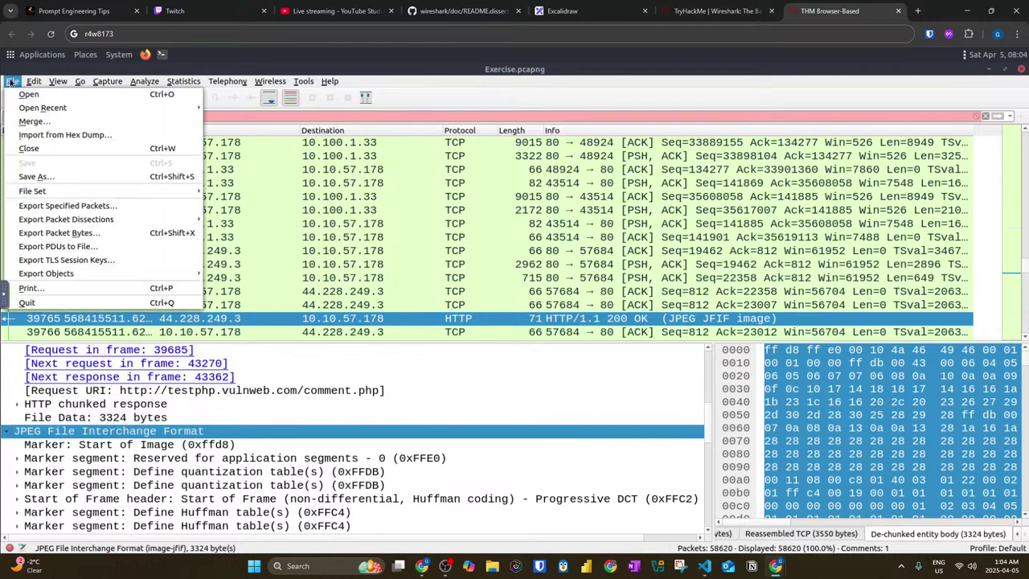
{"action": "left_click", "coordinate": [60, 234]}
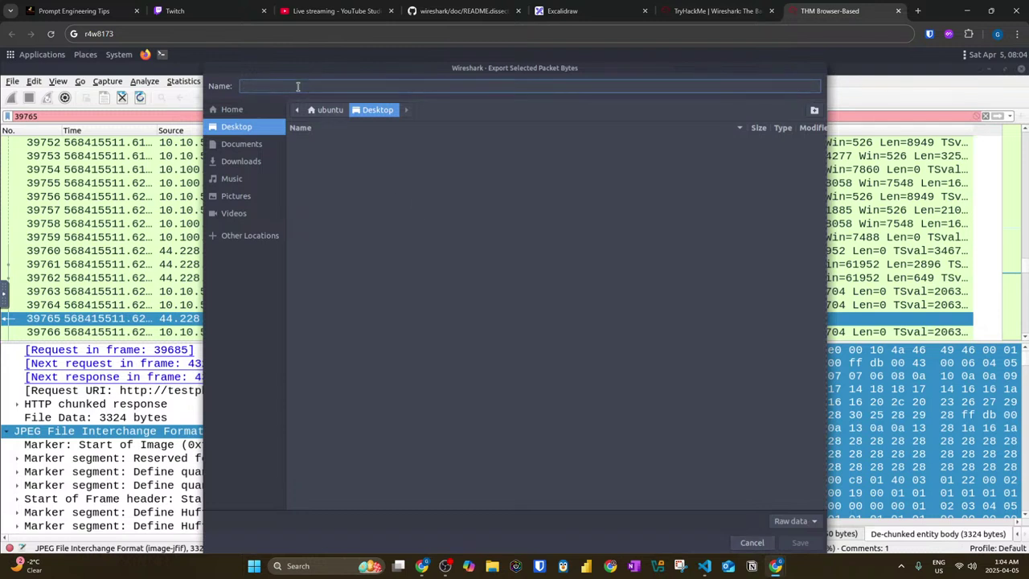
{"action": "type", "text": "exported.jpeg"}
{"action": "key", "text": "Return"}
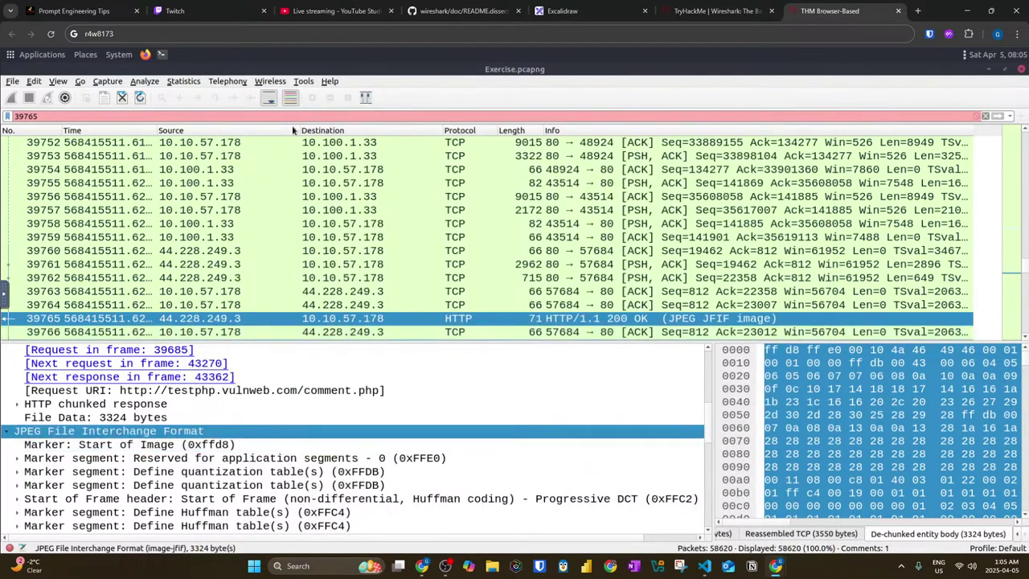
{"action": "left_click", "coordinate": [997, 74]}
Step: Open a terminal, then view exported.jpeg maximized in Eye of MATE and close it
{"action": "left_click", "coordinate": [162, 54]}
{"action": "left_click", "coordinate": [73, 362]}
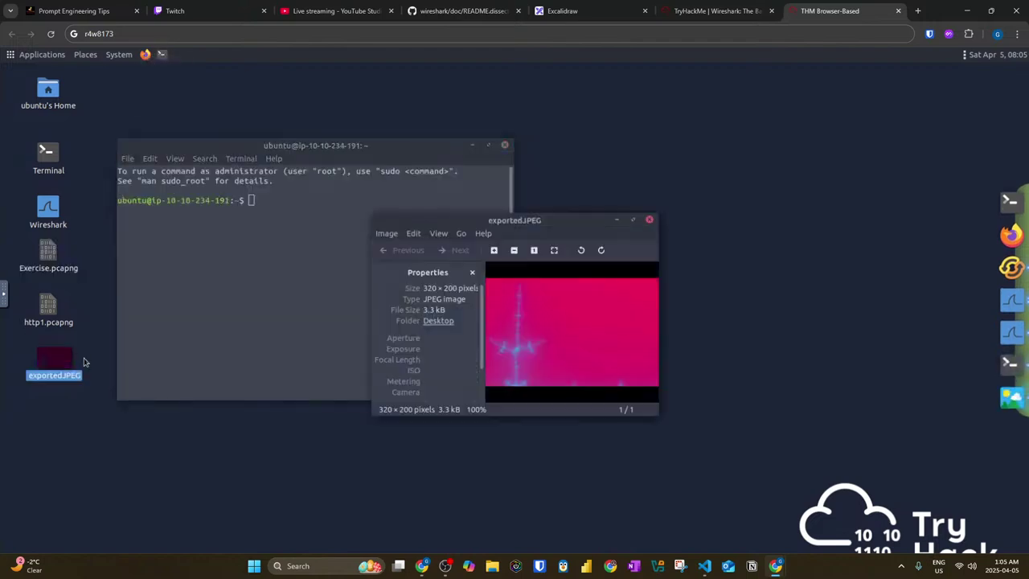
{"action": "scroll", "coordinate": [572, 342], "scroll_direction": "up", "scroll_amount": 1}
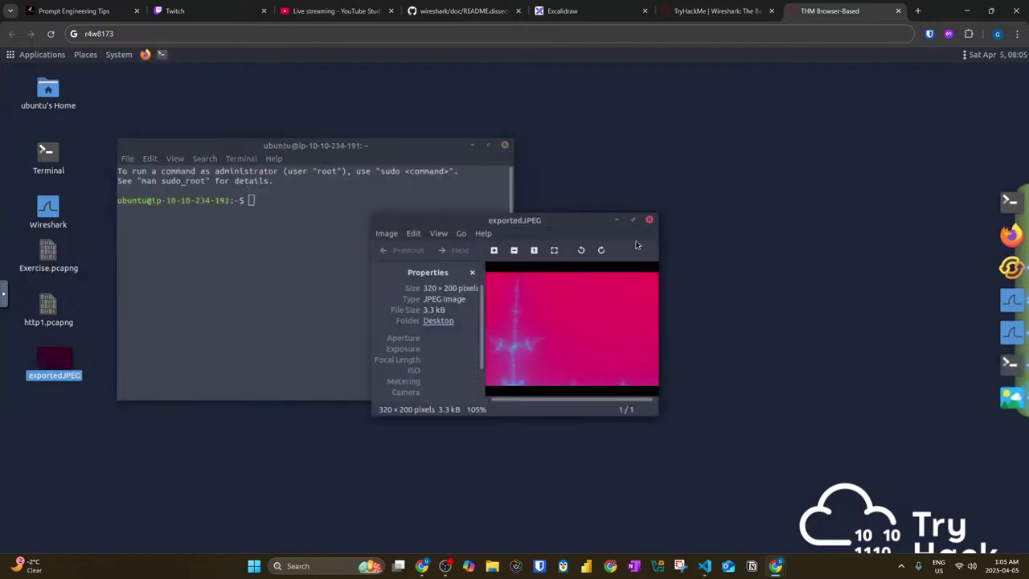
{"action": "left_click", "coordinate": [634, 220]}
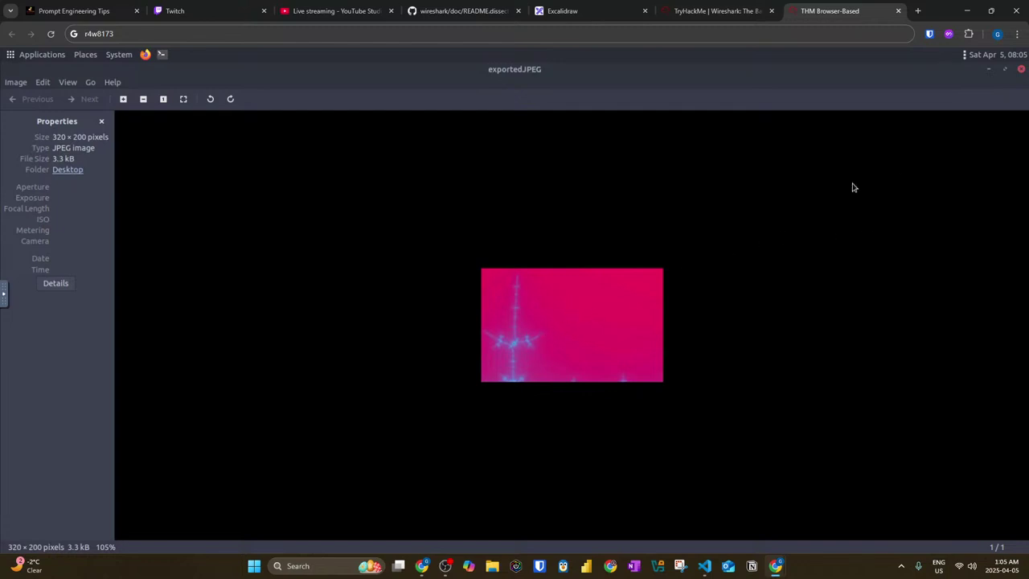
{"action": "left_click", "coordinate": [1018, 71]}
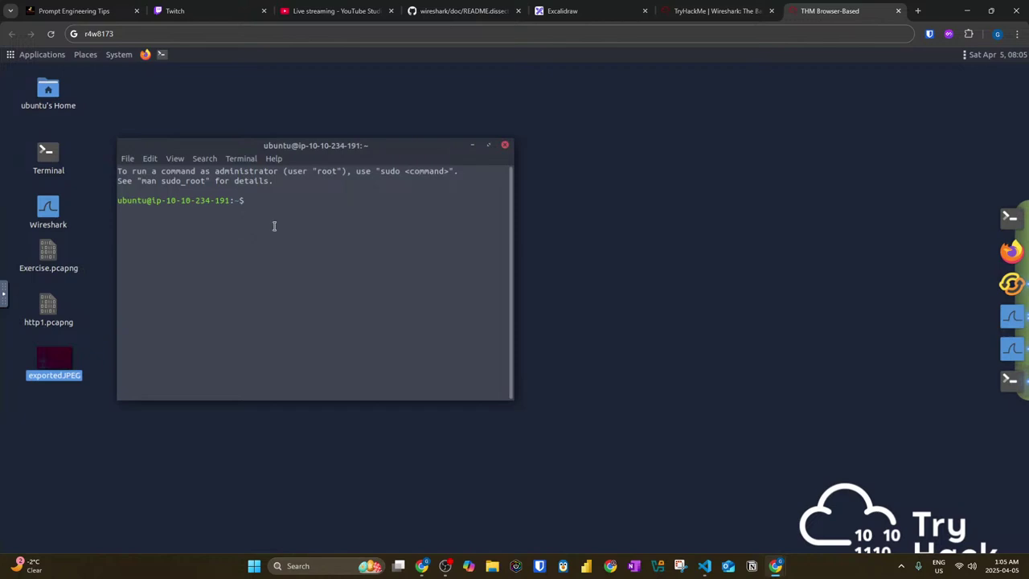
Step: Enlarge the terminal text and run md5, which turns out to be unavailable
{"action": "type", "text": "==="}
{"action": "key", "text": "ctrl+plus"}
{"action": "key", "text": "ctrl+plus"}
{"action": "key", "text": "ctrl+plus"}
{"action": "key", "text": "ctrl+plus"}
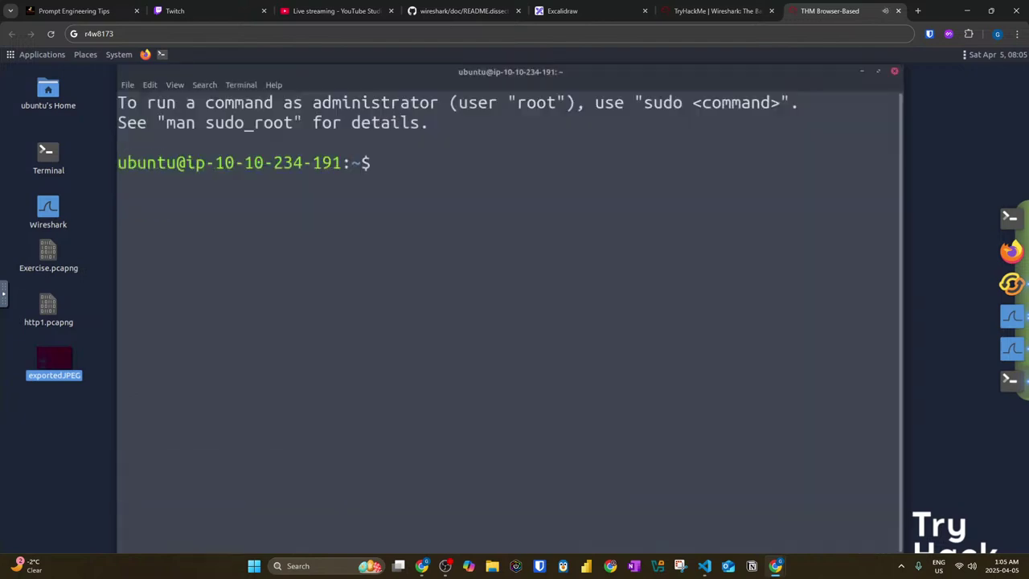
{"action": "type", "text": "md5"}
{"action": "key", "text": "Return"}
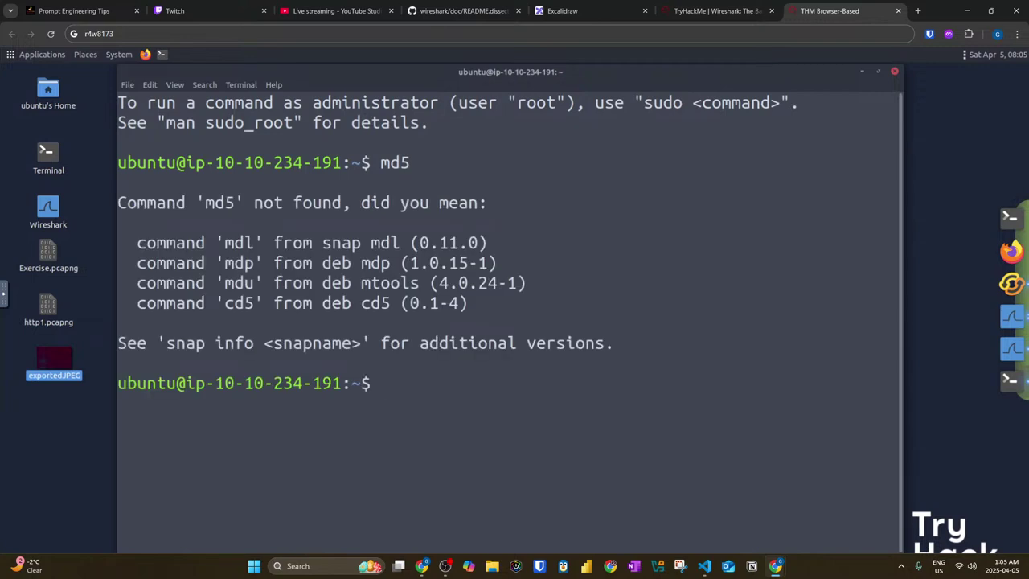
Step: Try apt install md5, which fails without root, then close the terminal and launch Firefox
{"action": "type", "text": "apt install md5"}
{"action": "key", "text": "Return"}
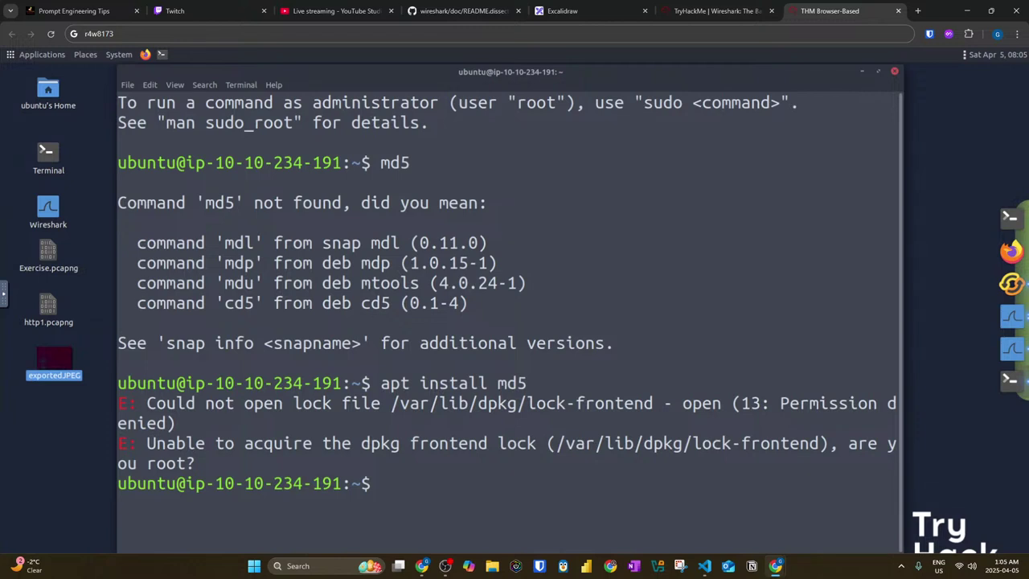
{"action": "key", "text": "Up"}
{"action": "key", "text": "Down"}
{"action": "left_click", "coordinate": [895, 70]}
{"action": "left_click", "coordinate": [1008, 274]}
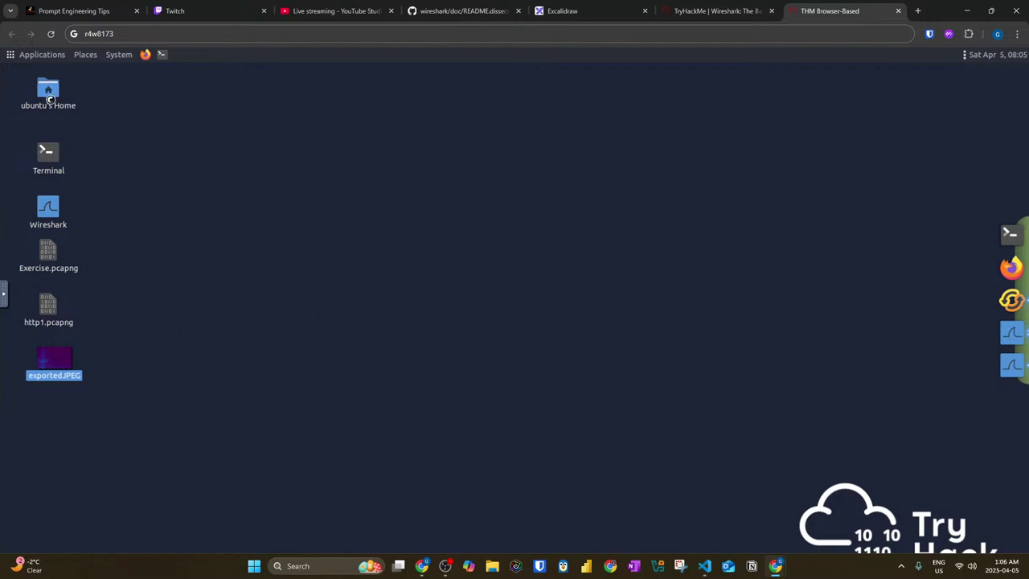
Step: Browse the Applications menu's Graphics and Office submenus, then dismiss it while Firefox loads
{"action": "left_click", "coordinate": [11, 56]}
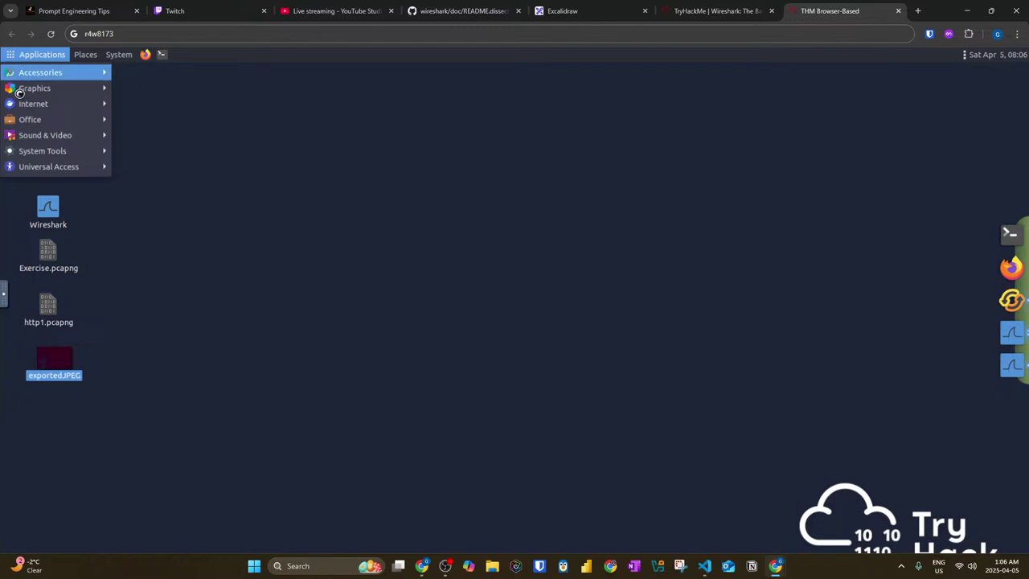
{"action": "mouse_move", "coordinate": [21, 110]}
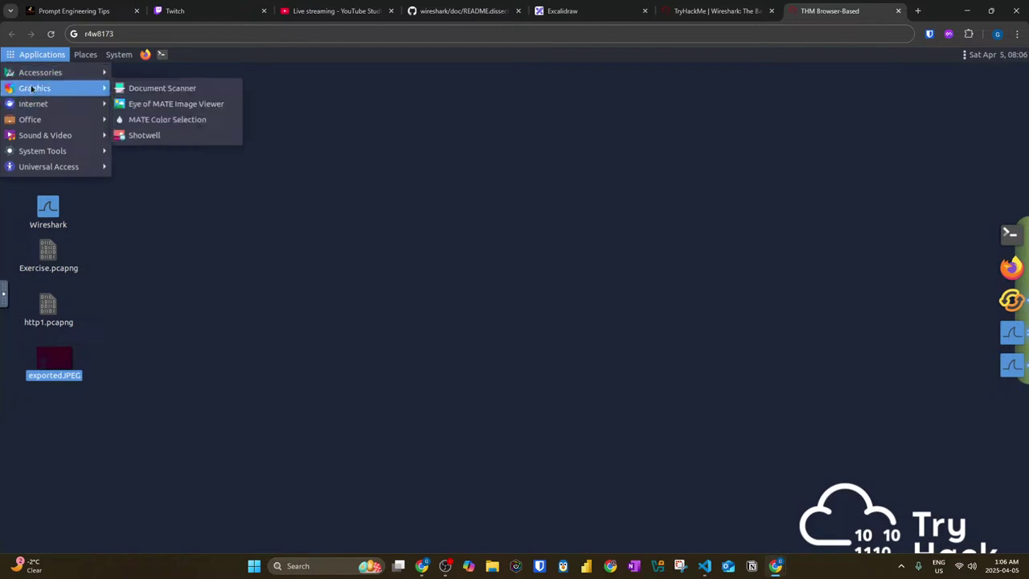
{"action": "mouse_move", "coordinate": [37, 78]}
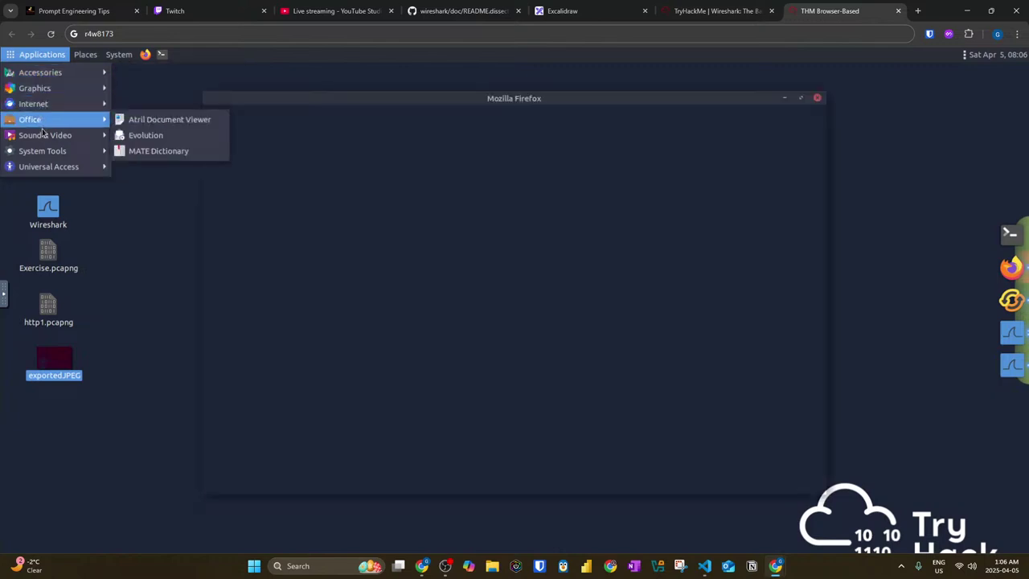
{"action": "left_click", "coordinate": [397, 139]}
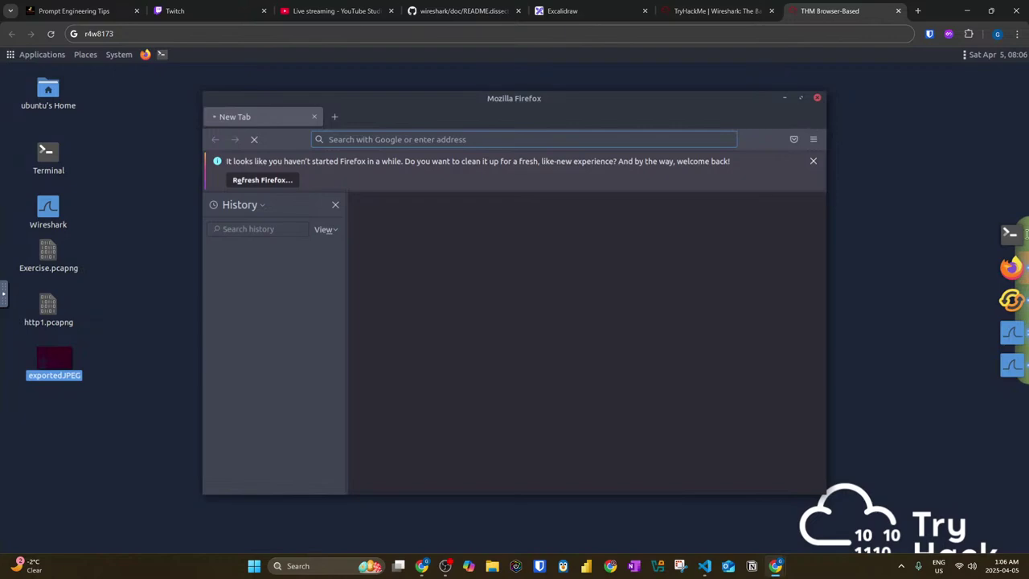
Step: Reload the Wireshark room page to check its 57% progress, and open the profile menu
{"action": "left_click", "coordinate": [681, 14]}
{"action": "scroll", "coordinate": [596, 162], "scroll_direction": "up", "scroll_amount": 10}
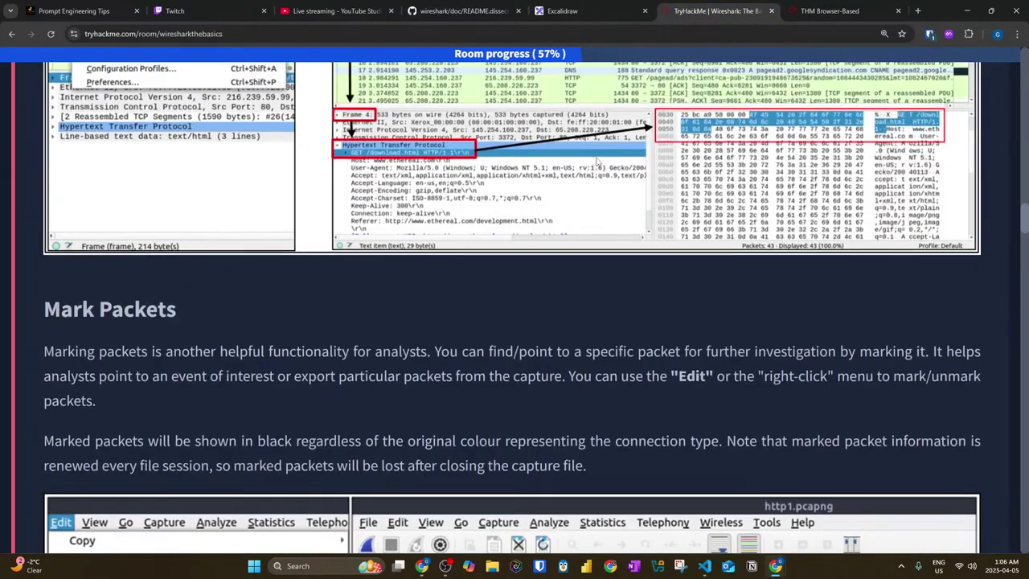
{"action": "scroll", "coordinate": [601, 160], "scroll_direction": "up", "scroll_amount": 20}
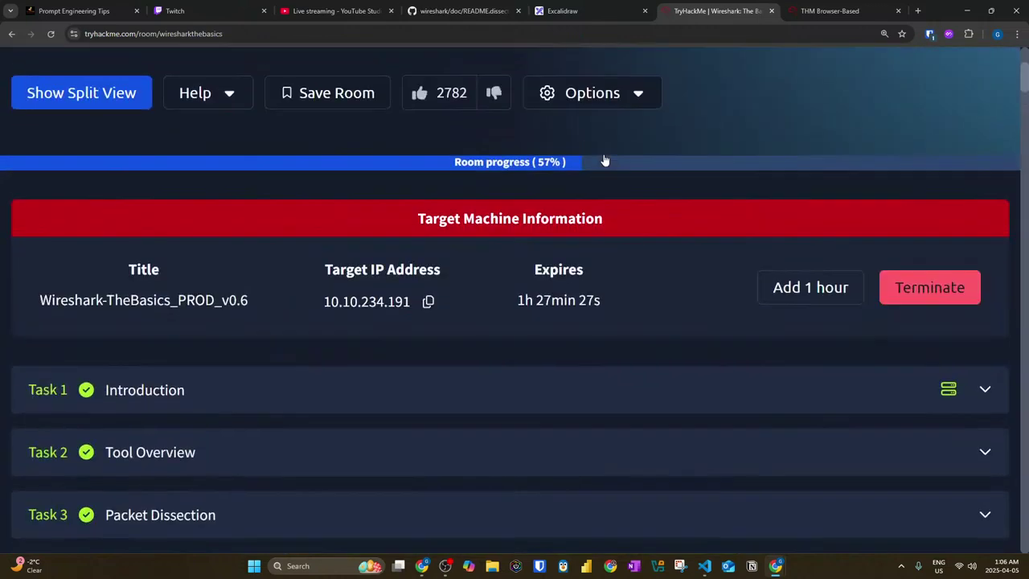
{"action": "left_click", "coordinate": [50, 33]}
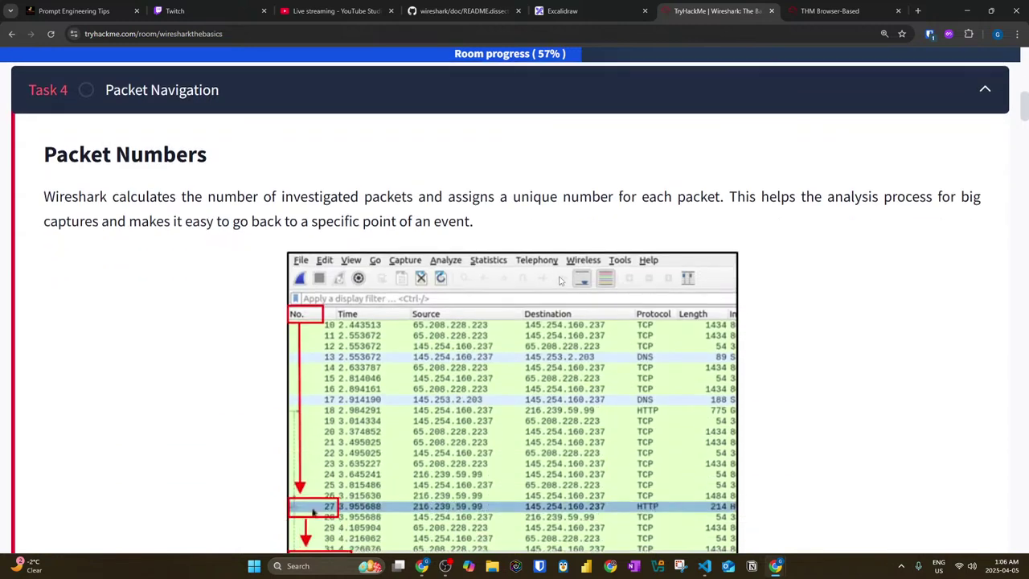
{"action": "scroll", "coordinate": [561, 280], "scroll_direction": "up", "scroll_amount": 7}
{"action": "scroll", "coordinate": [987, 55], "scroll_direction": "up", "scroll_amount": 3}
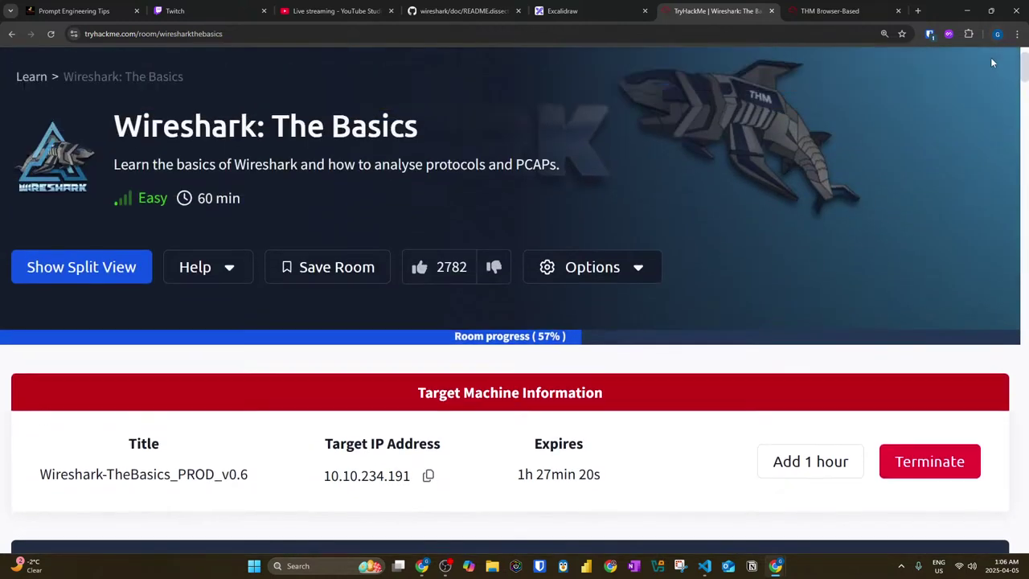
{"action": "left_click", "coordinate": [968, 89]}
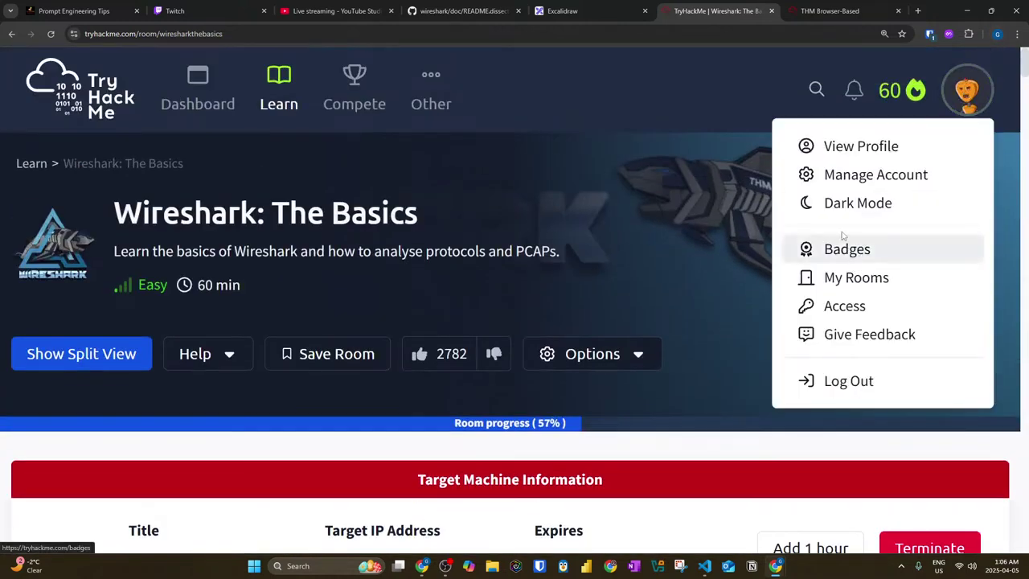
{"action": "scroll", "coordinate": [829, 211], "scroll_direction": "down", "scroll_amount": 5}
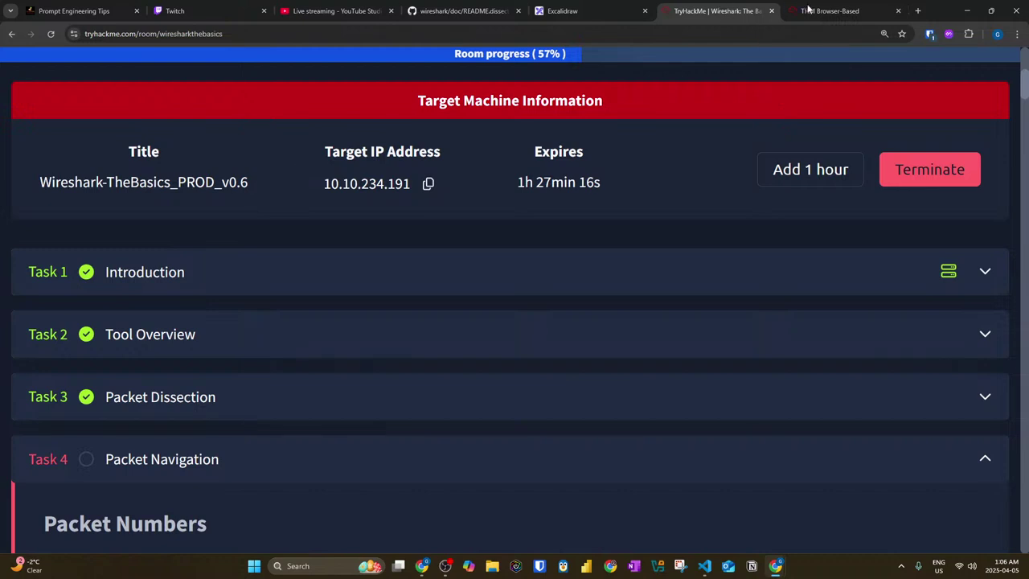
Step: Return to the THM Browser-Based tab and clear its address bar
{"action": "left_click", "coordinate": [790, 10]}
{"action": "left_click", "coordinate": [49, 34]}
{"action": "key", "text": "BackSpace"}
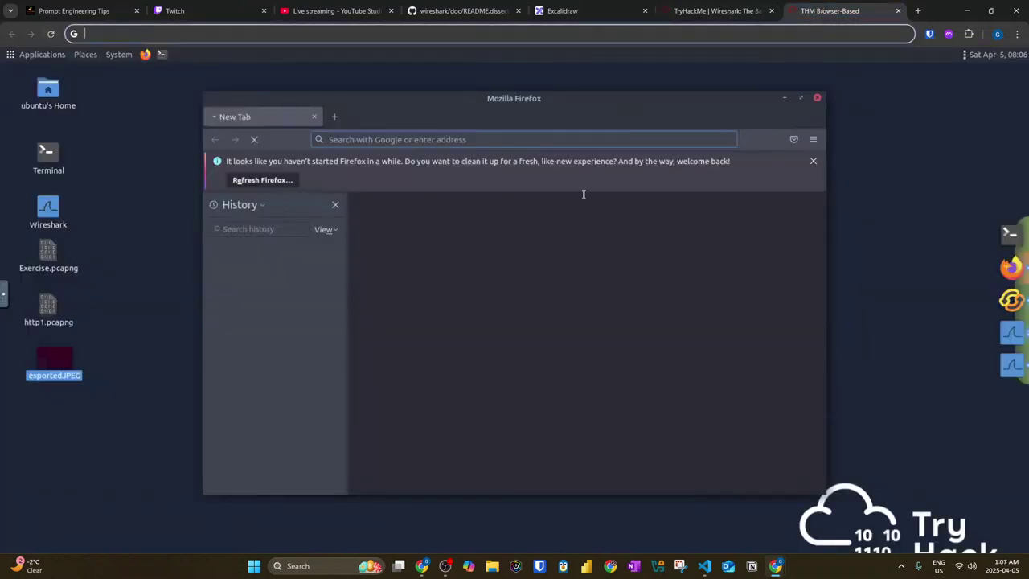
Step: Click off the emptied address bar and bring OBS Studio up from the Windows taskbar
{"action": "left_click", "coordinate": [161, 455]}
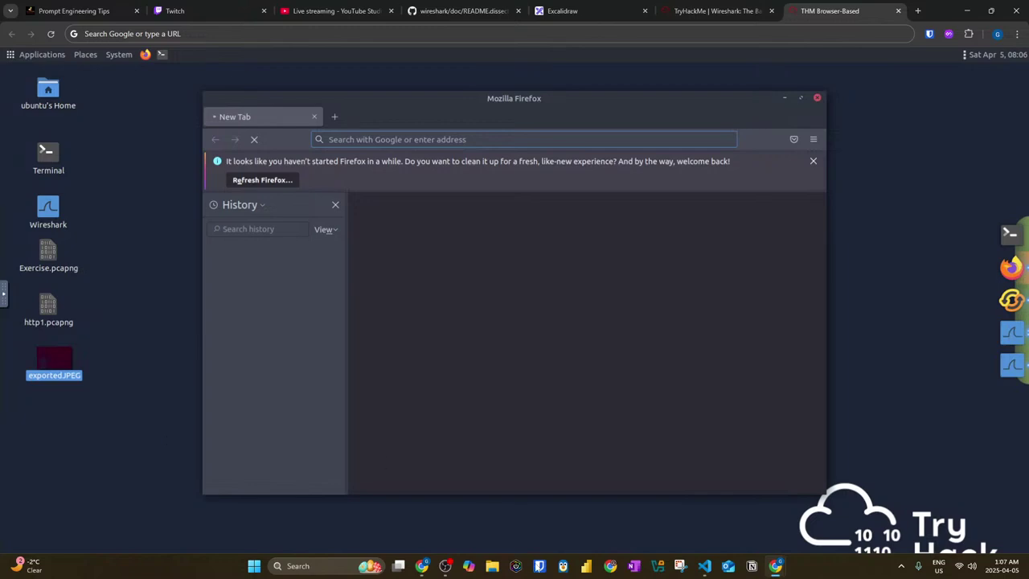
{"action": "left_click", "coordinate": [445, 566]}
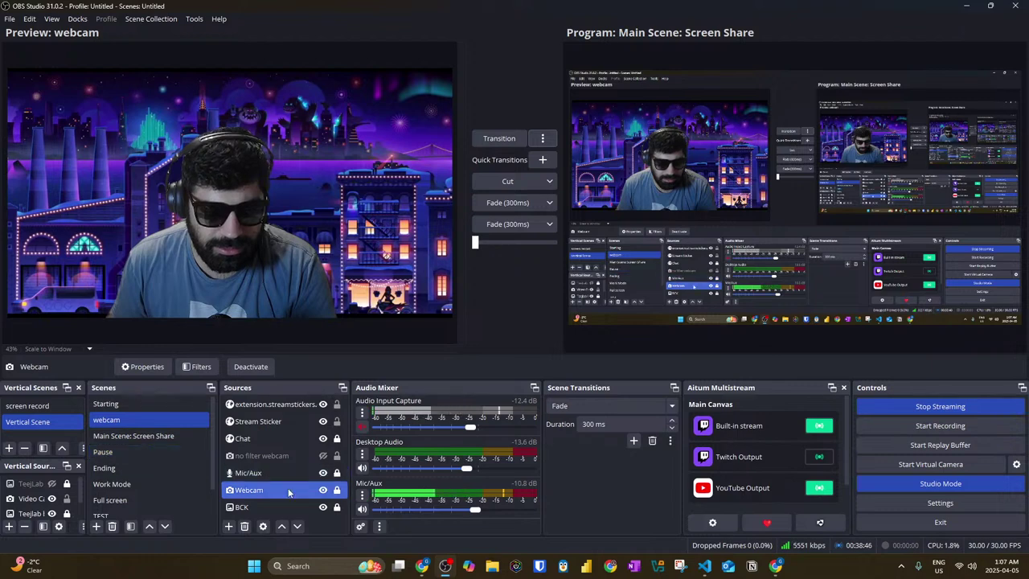
Step: In the Main Scene: Screen Share scene, make the Webcam source visible and select it
{"action": "left_click", "coordinate": [177, 436]}
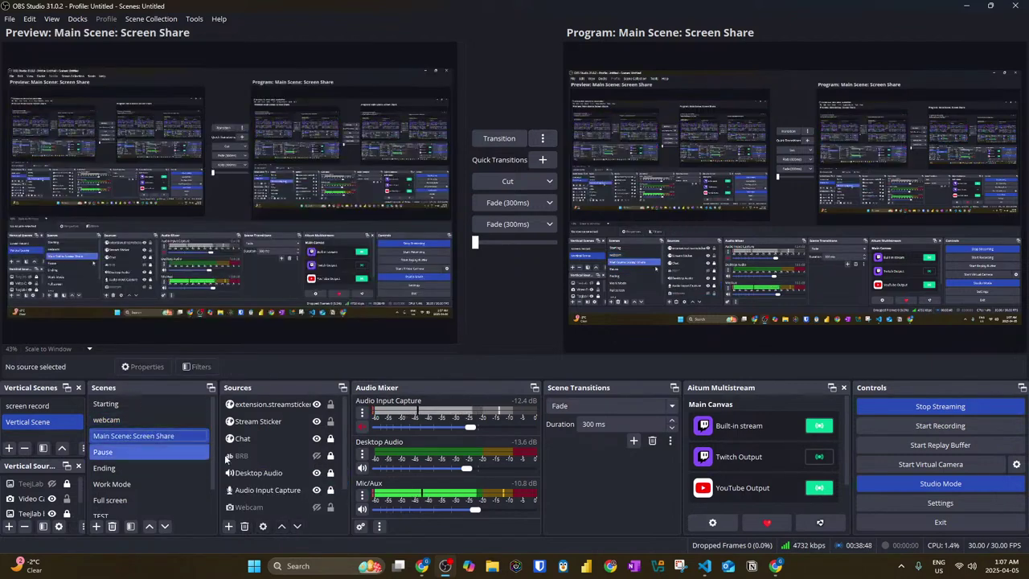
{"action": "left_click", "coordinate": [316, 506]}
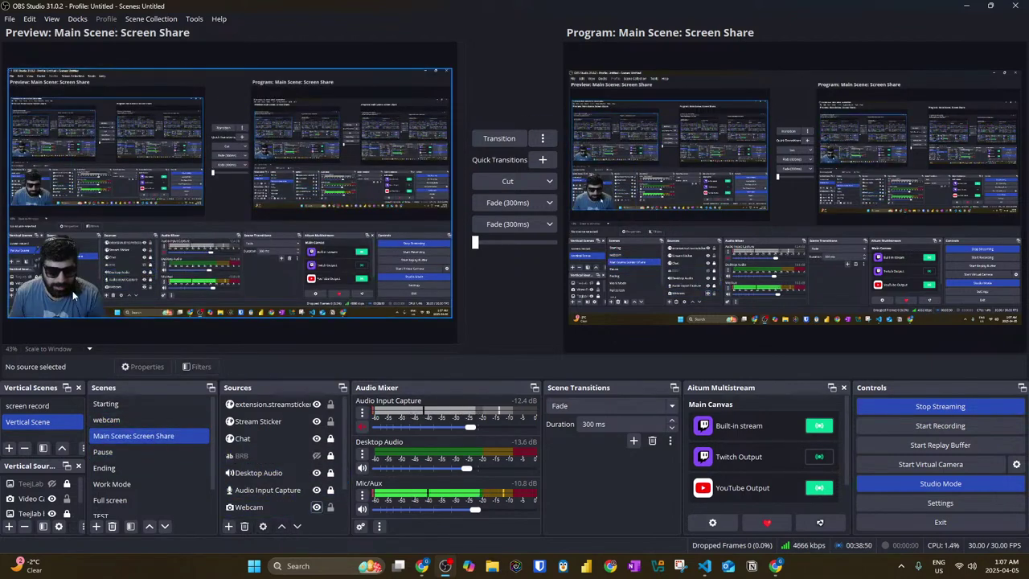
{"action": "left_click", "coordinate": [231, 282]}
{"action": "left_click", "coordinate": [265, 489]}
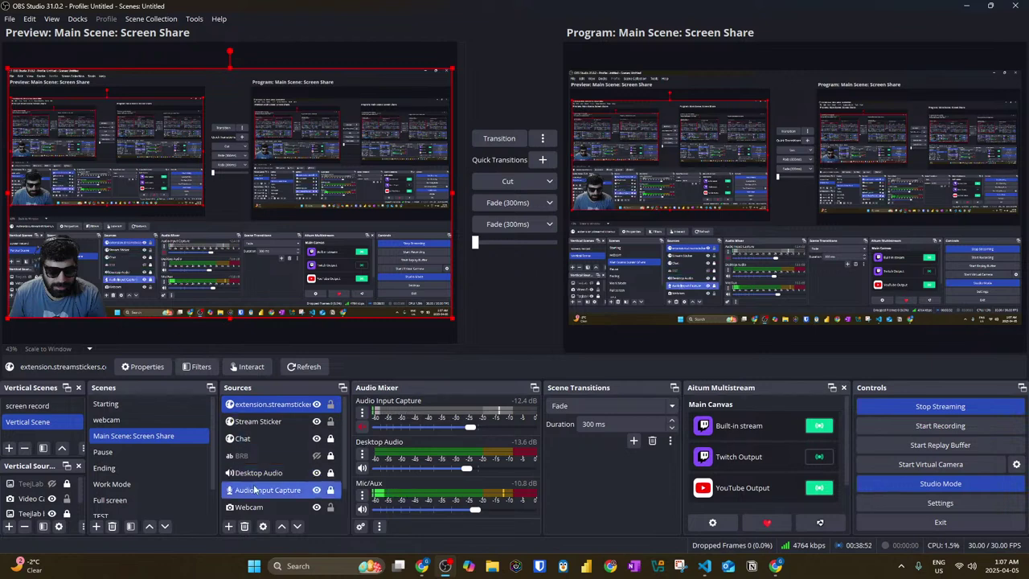
{"action": "left_click", "coordinate": [265, 507]}
{"action": "scroll", "coordinate": [338, 482], "scroll_direction": "down", "scroll_amount": 2}
Step: Drag the webcam overlay to the bottom-right, transition the scene live, and minimize OBS
{"action": "left_click", "coordinate": [81, 311]}
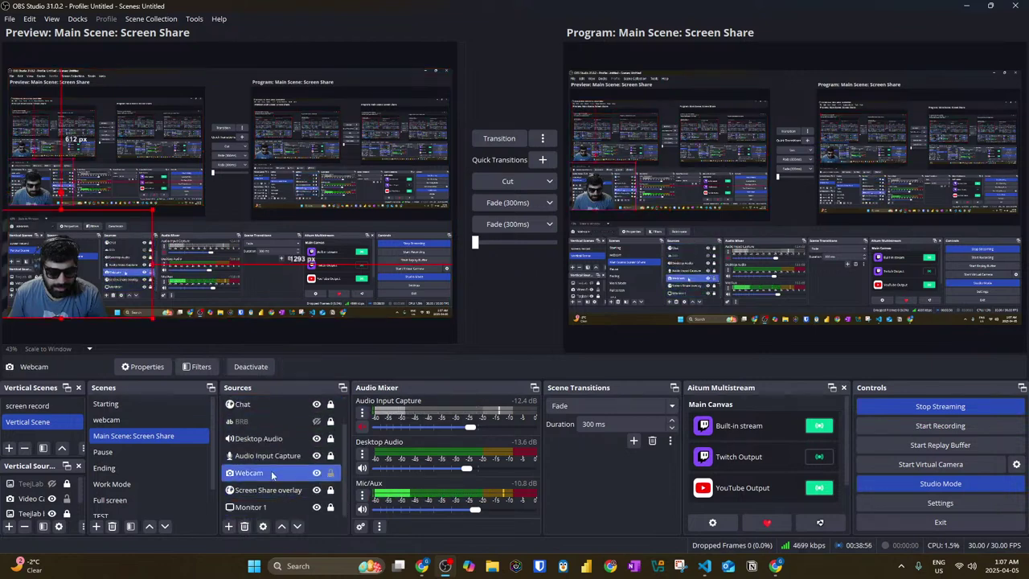
{"action": "left_click_drag", "start_coordinate": [81, 311], "coordinate": [434, 313]}
{"action": "left_click", "coordinate": [495, 141]}
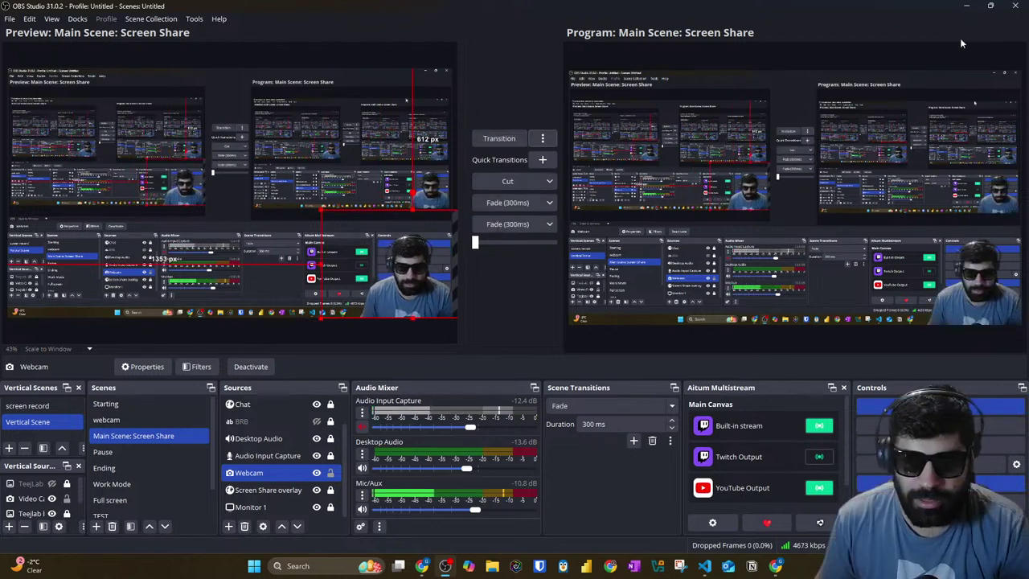
{"action": "left_click", "coordinate": [966, 7]}
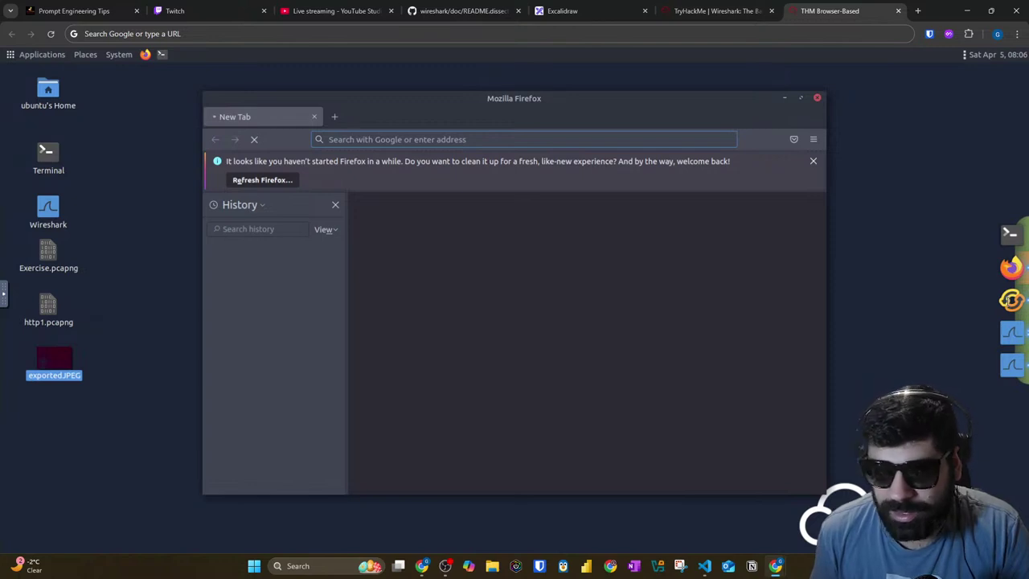
Step: Reload the THM Browser-Based tab so the remote desktop shows Connecting...
{"action": "left_click", "coordinate": [50, 35]}
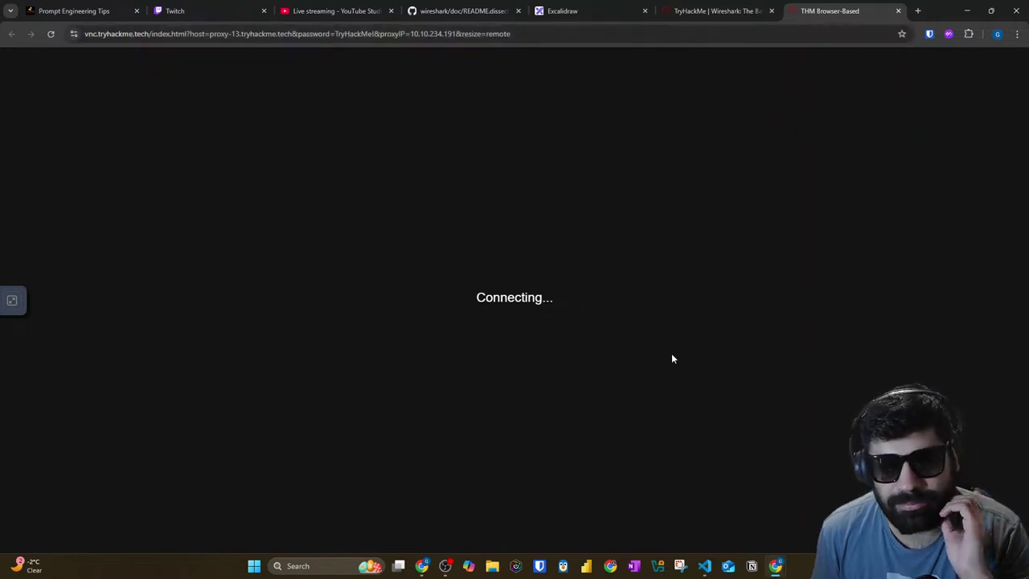
Step: Set the Twitch stream player's quality to 1080p (Source)
{"action": "left_click", "coordinate": [421, 566]}
{"action": "left_click", "coordinate": [808, 11]}
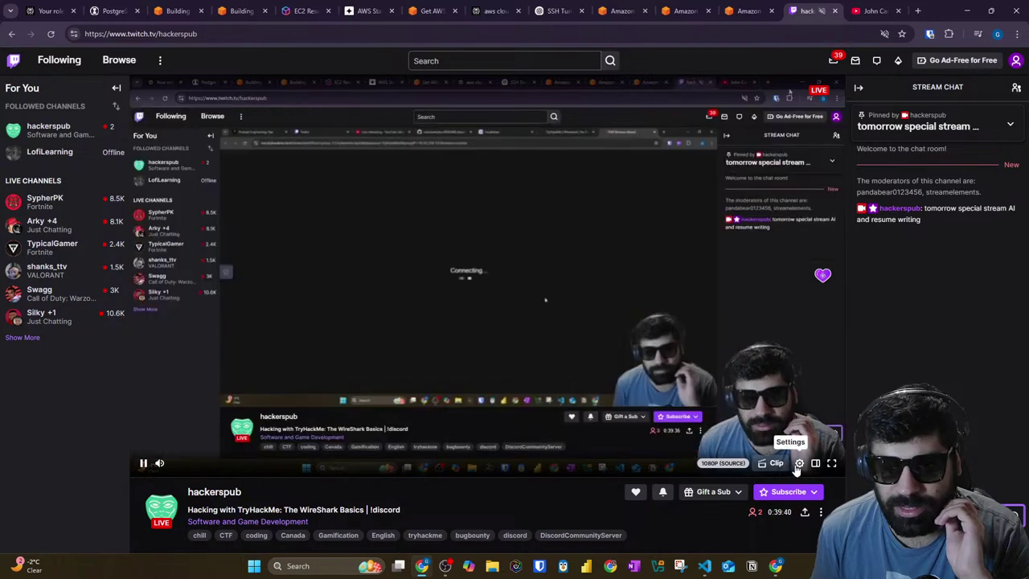
{"action": "left_click", "coordinate": [800, 464]}
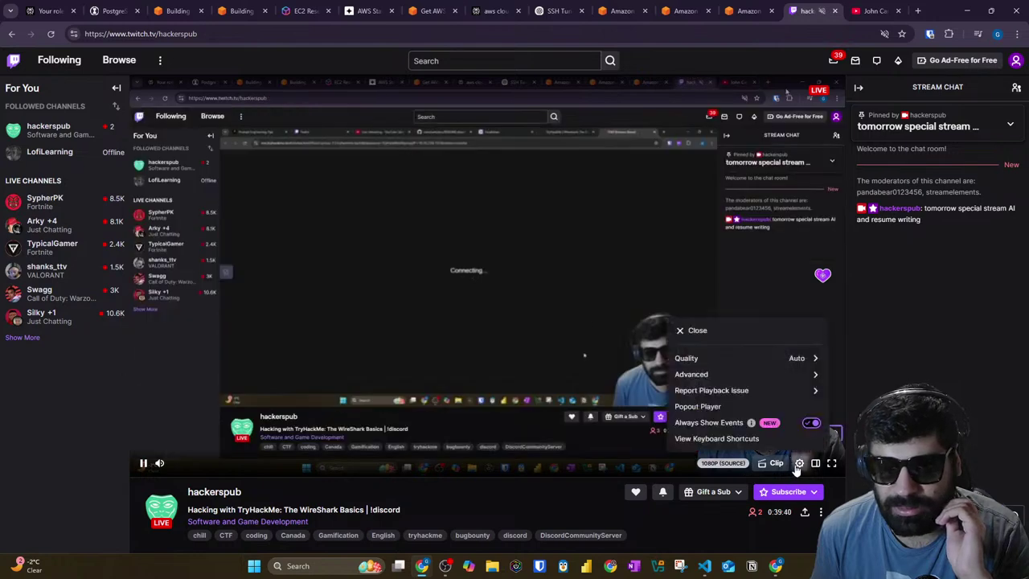
{"action": "left_click", "coordinate": [801, 359]}
{"action": "left_click", "coordinate": [719, 375]}
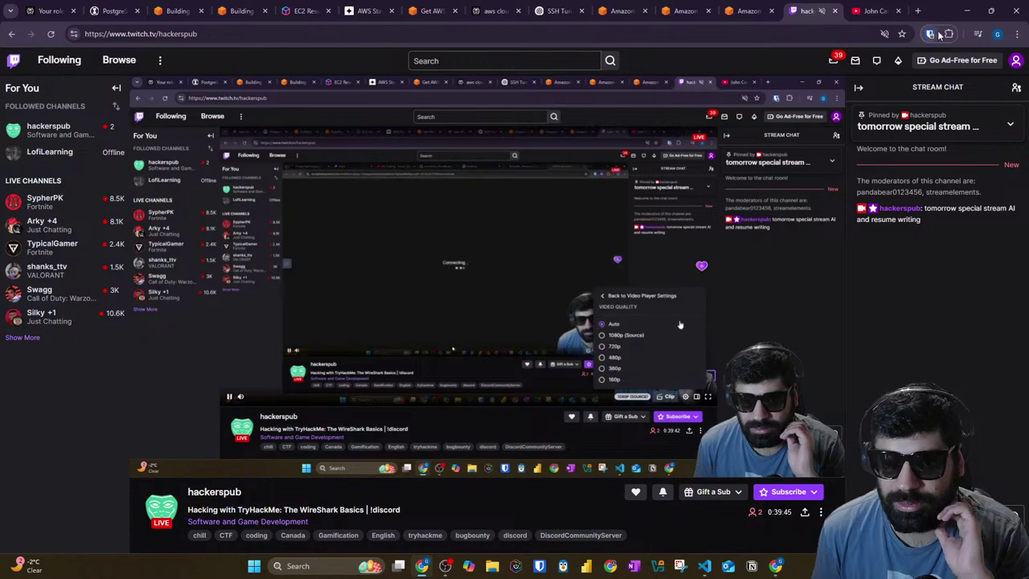
Step: Bring the still-connecting remote-desktop browser window back to the front
{"action": "key", "text": "alt+Tab"}
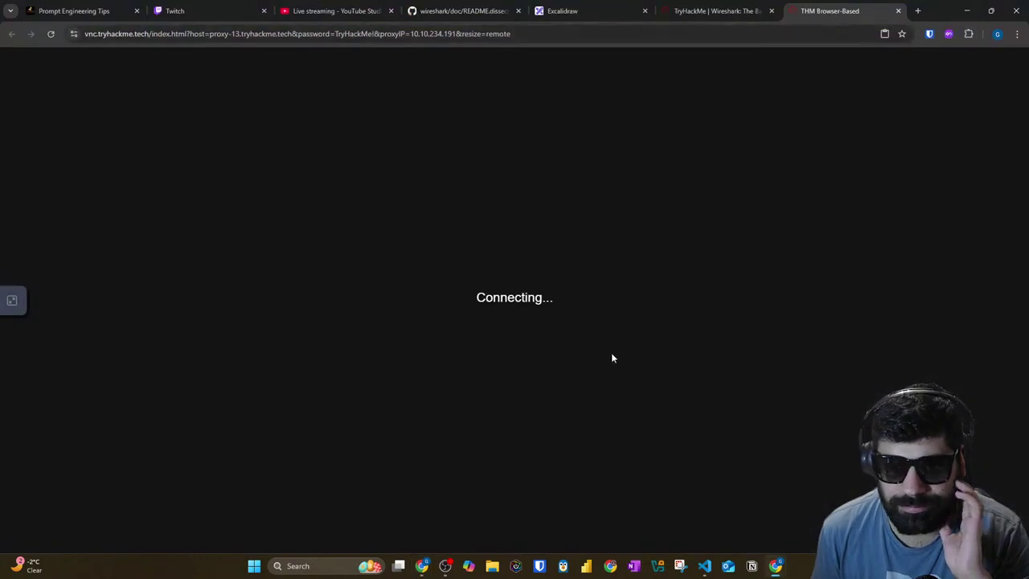
{"action": "key", "text": "alt+Tab"}
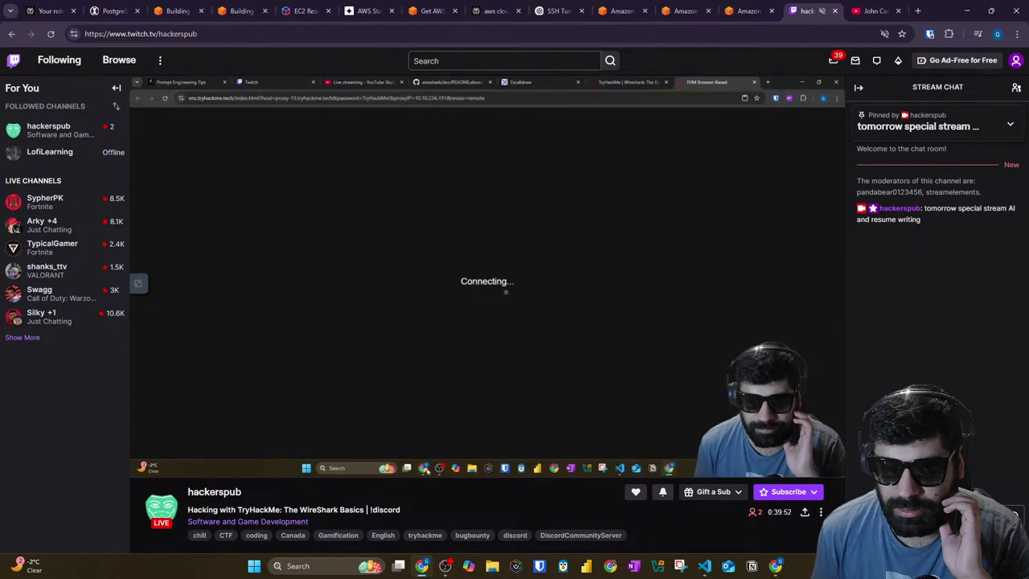
{"action": "mouse_move", "coordinate": [776, 565]}
{"action": "mouse_move", "coordinate": [799, 491]}
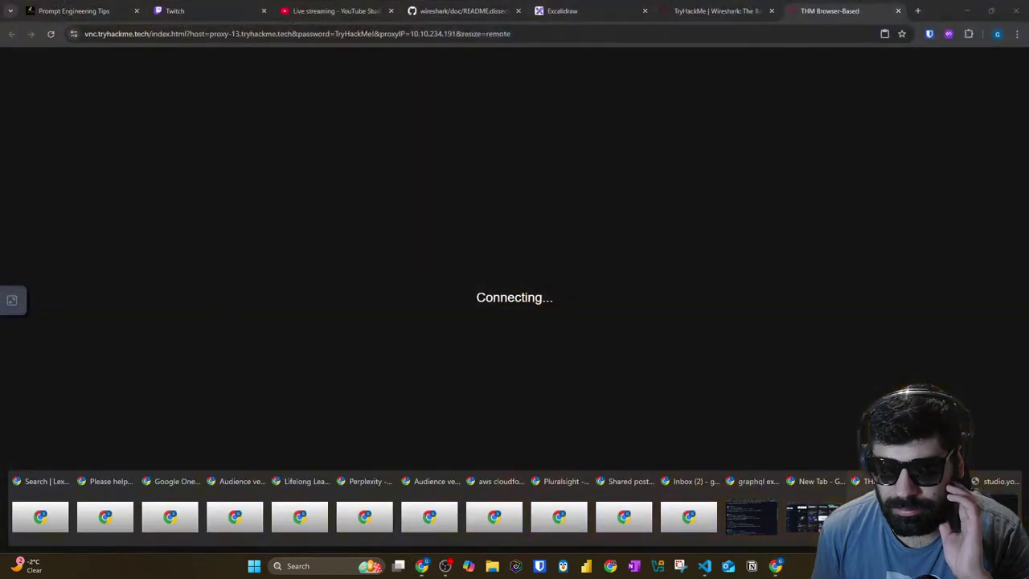
{"action": "left_click", "coordinate": [873, 517]}
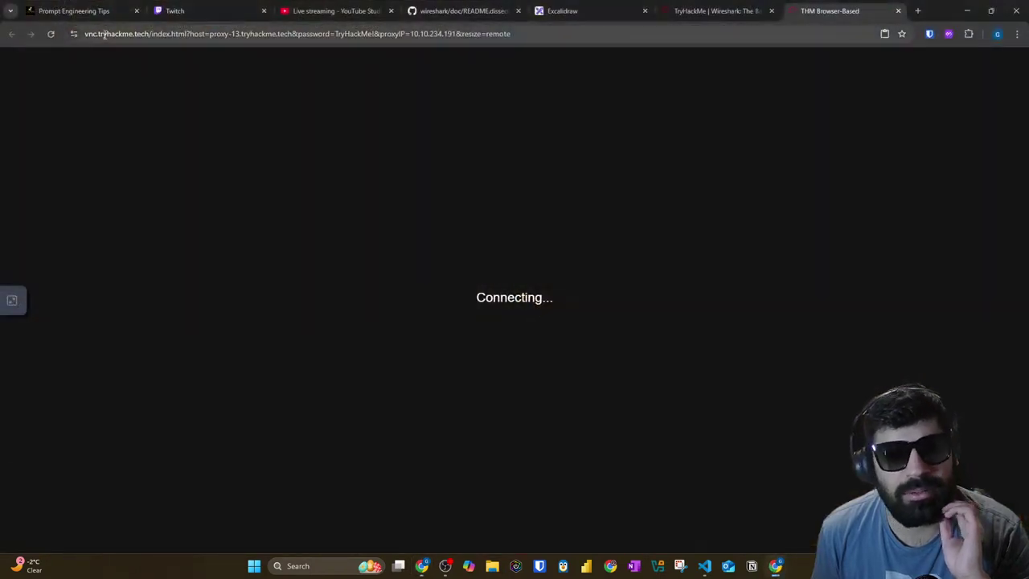
Step: Extend the machine's time by an hour and reload the Wireshark room page
{"action": "left_click", "coordinate": [708, 10]}
{"action": "scroll", "coordinate": [691, 185], "scroll_direction": "up", "scroll_amount": 3}
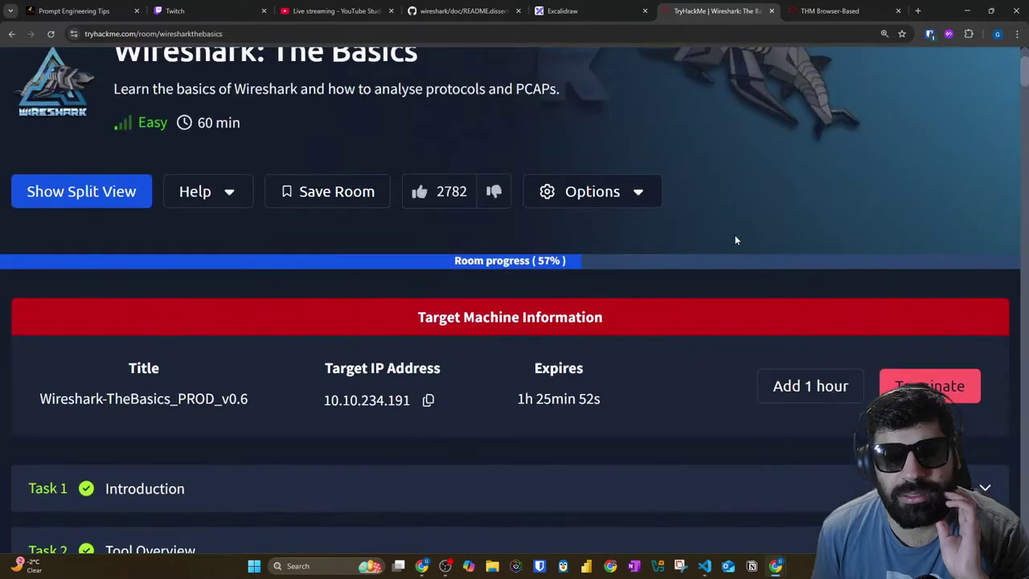
{"action": "left_click", "coordinate": [808, 384]}
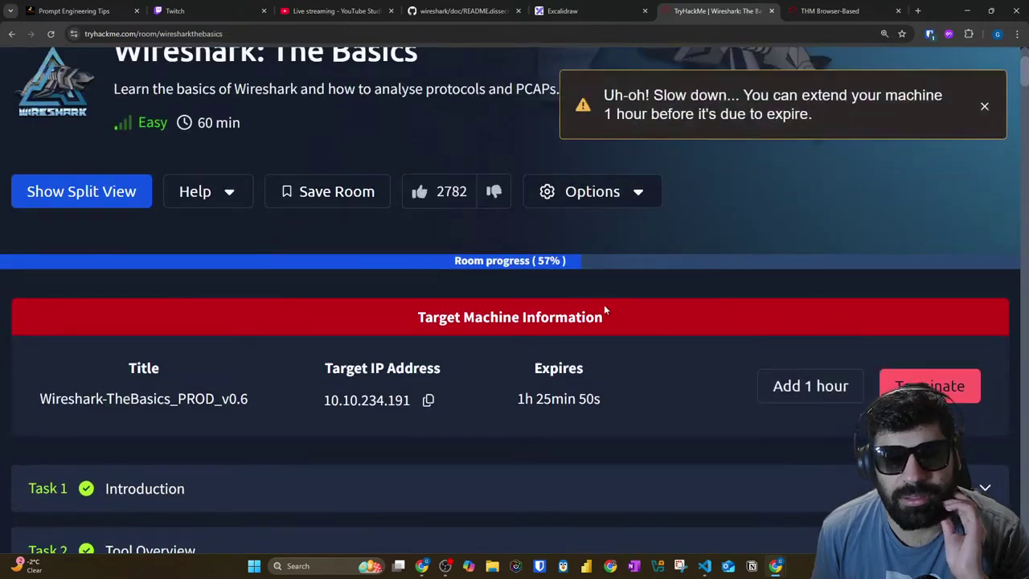
{"action": "left_click", "coordinate": [49, 33]}
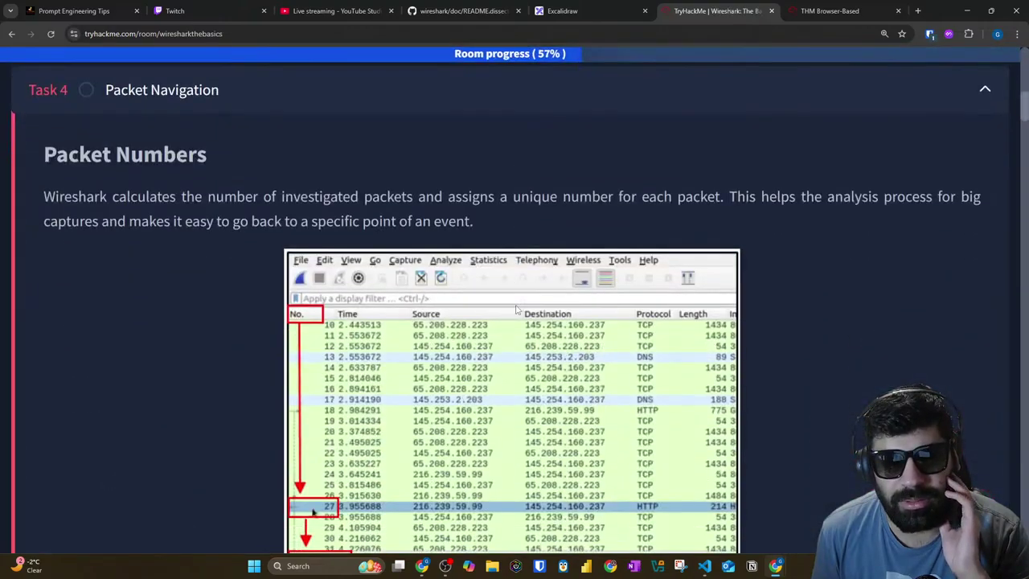
Step: View and close the hint for the packet 12 comments question
{"action": "scroll", "coordinate": [516, 309], "scroll_direction": "down", "scroll_amount": 20}
{"action": "scroll", "coordinate": [515, 300], "scroll_direction": "down", "scroll_amount": 20}
{"action": "scroll", "coordinate": [519, 298], "scroll_direction": "down", "scroll_amount": 20}
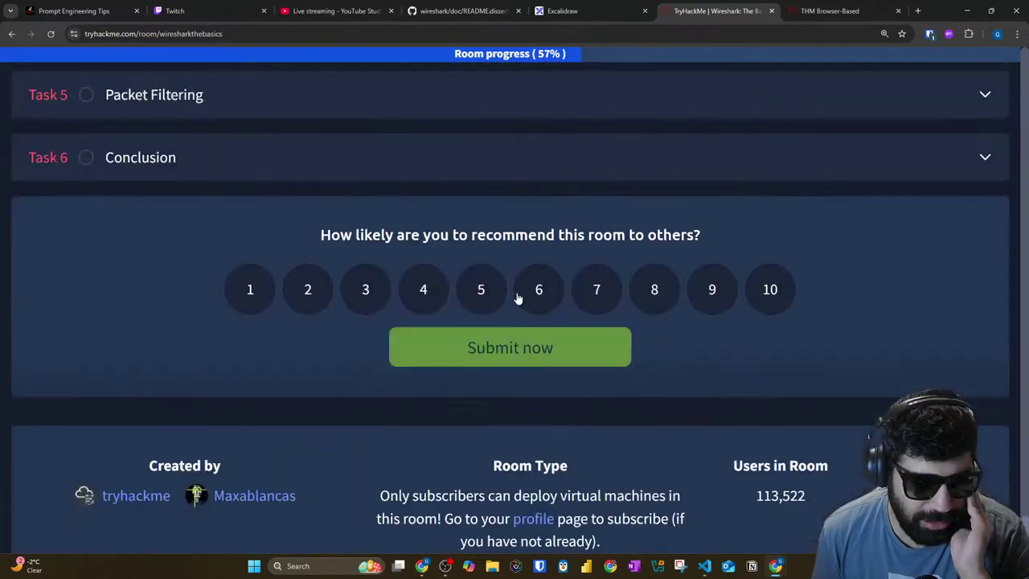
{"action": "scroll", "coordinate": [519, 299], "scroll_direction": "up", "scroll_amount": 5}
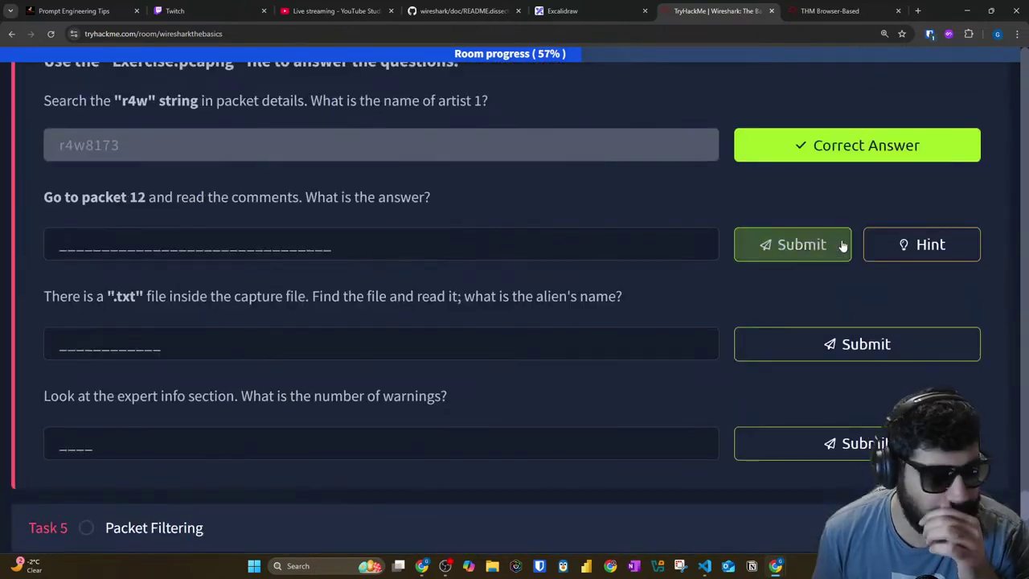
{"action": "left_click", "coordinate": [902, 244]}
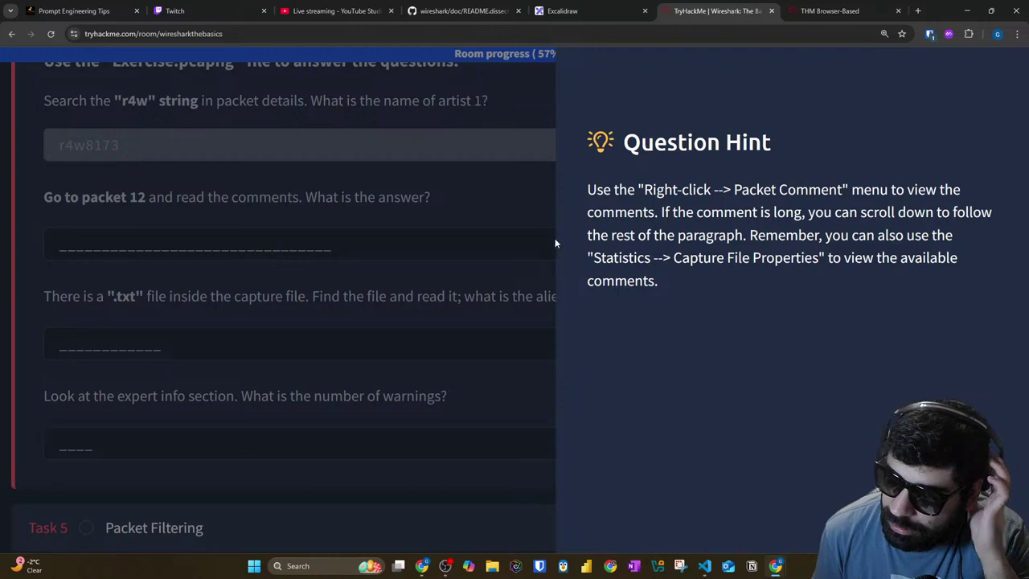
{"action": "left_click", "coordinate": [351, 230]}
Step: Highlight the .txt file and alien-name question text, then return to the machine tab
{"action": "scroll", "coordinate": [50, 234], "scroll_direction": "down", "scroll_amount": 1}
{"action": "scroll", "coordinate": [49, 234], "scroll_direction": "down", "scroll_amount": 2}
{"action": "left_click_drag", "start_coordinate": [38, 187], "coordinate": [288, 196]}
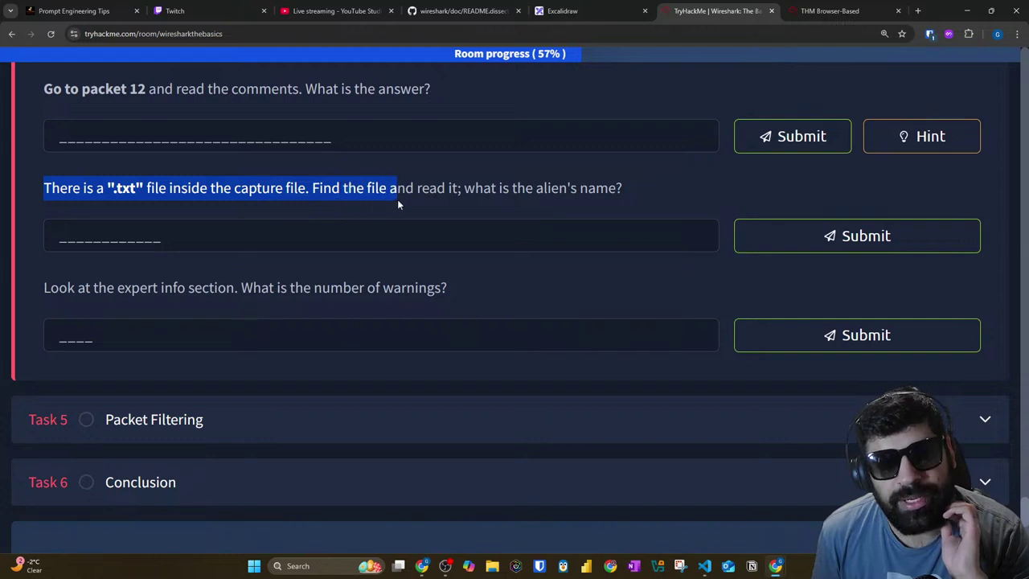
{"action": "left_click_drag", "start_coordinate": [494, 196], "coordinate": [569, 207]}
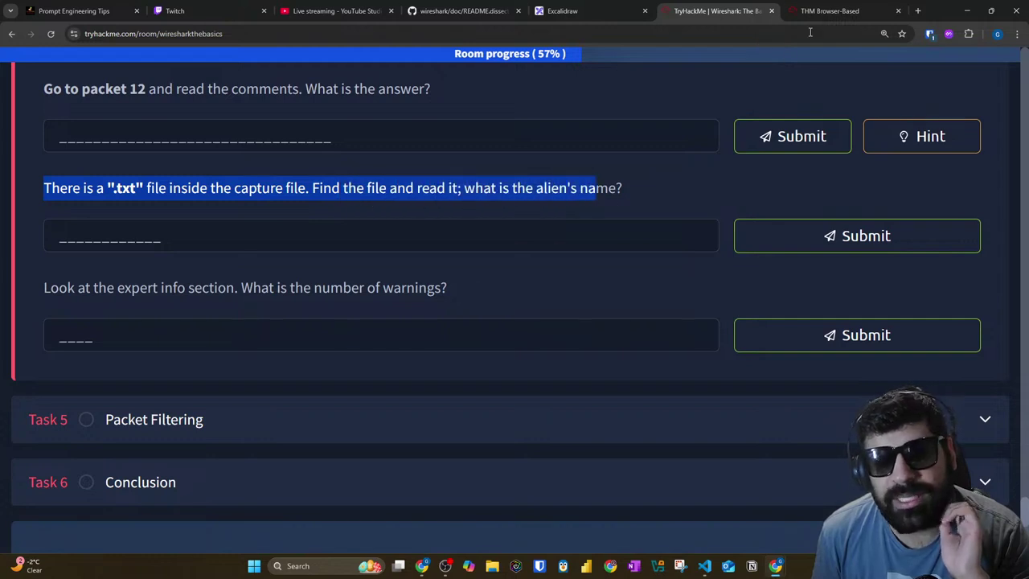
{"action": "left_click", "coordinate": [832, 12]}
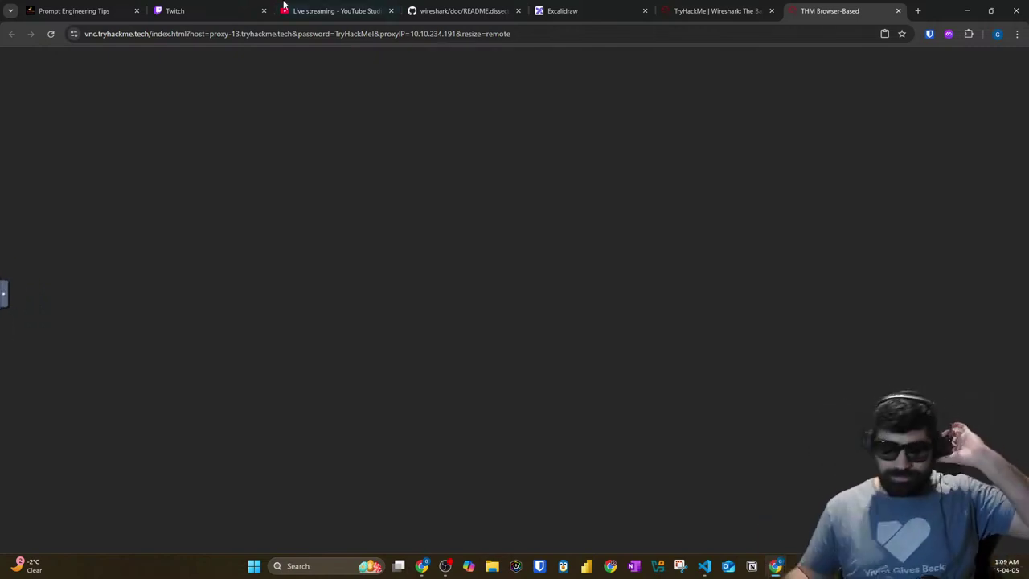
Step: Cycle through the YouTube Studio, README and Excalidraw tabs back to the machine page
{"action": "left_click", "coordinate": [308, 8]}
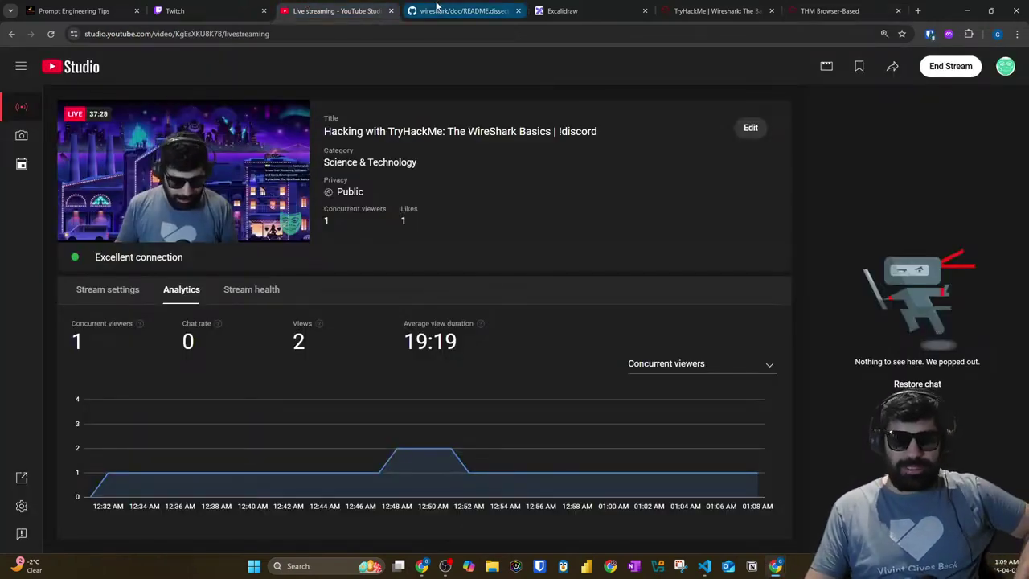
{"action": "left_click", "coordinate": [435, 8]}
{"action": "left_click", "coordinate": [551, 13]}
{"action": "left_click", "coordinate": [710, 9]}
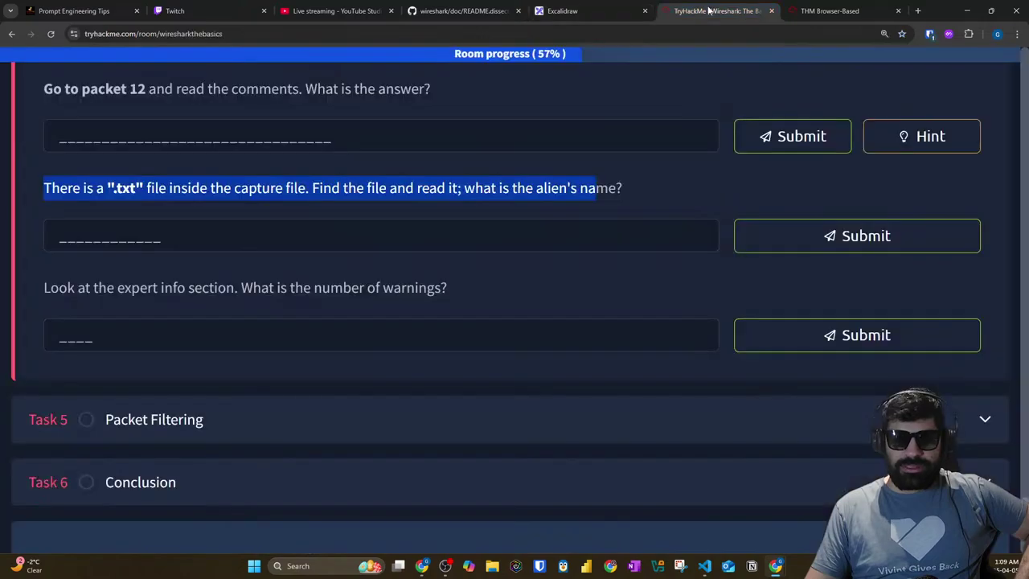
{"action": "scroll", "coordinate": [369, 126], "scroll_direction": "up", "scroll_amount": 15}
{"action": "left_click", "coordinate": [772, 33]}
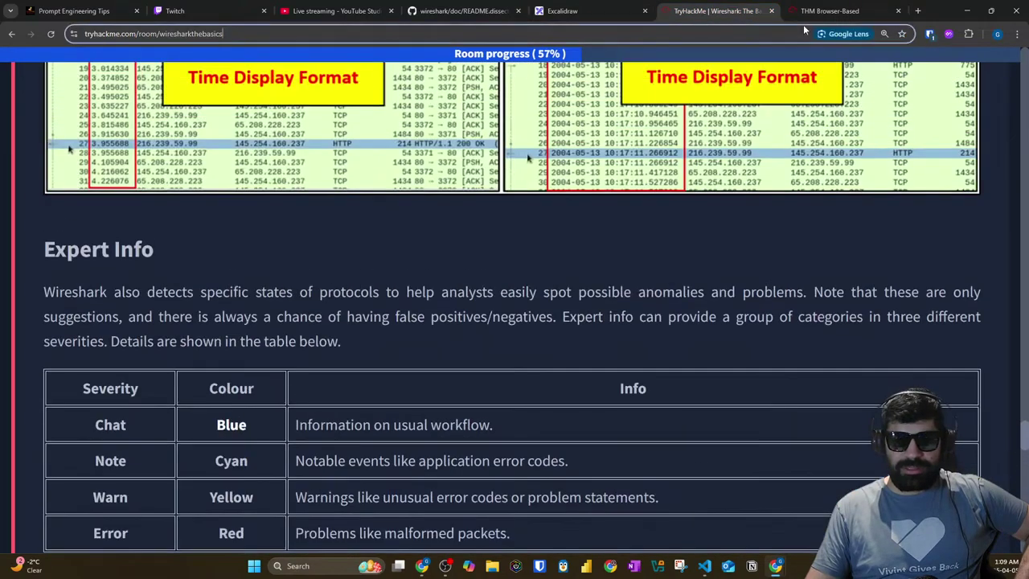
{"action": "left_click", "coordinate": [807, 12]}
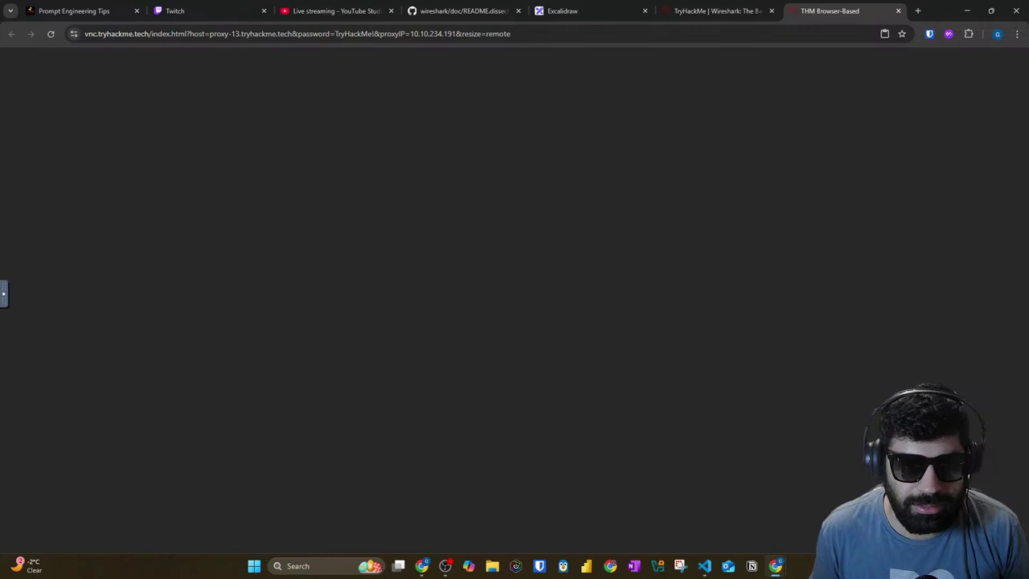
Step: Toggle the remote desktop into full screen and back out
{"action": "left_click", "coordinate": [2, 295]}
{"action": "left_click", "coordinate": [11, 324]}
{"action": "left_click", "coordinate": [8, 289]}
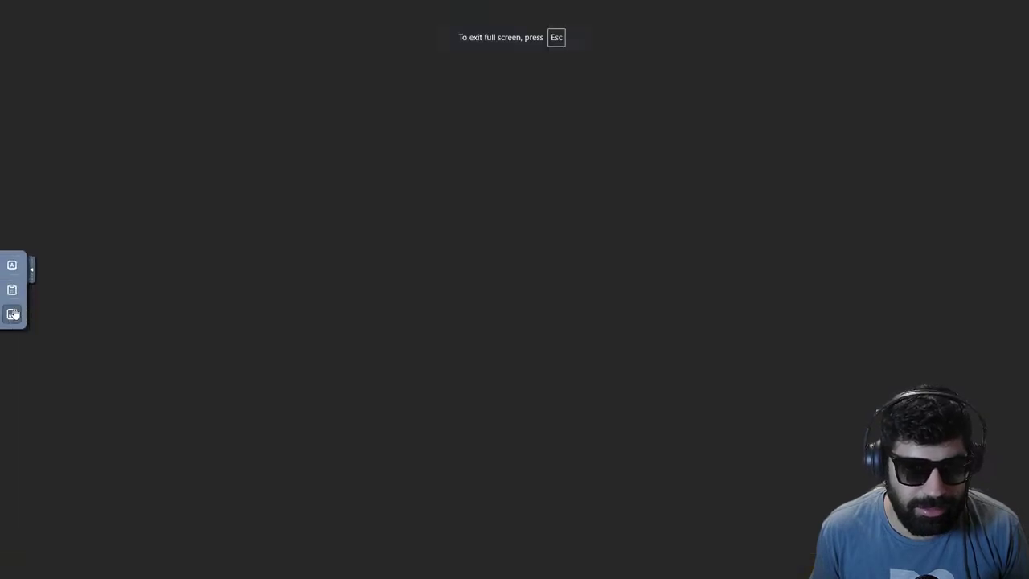
{"action": "left_click", "coordinate": [11, 324]}
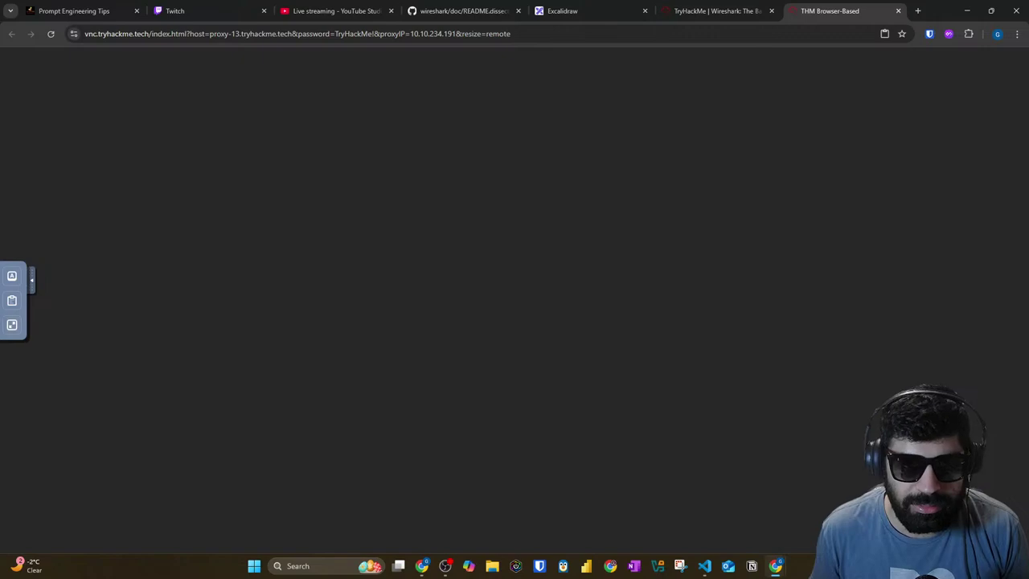
Step: Reload the Wireshark room page and click Terminate under Target Machine Information
{"action": "left_click", "coordinate": [720, 11]}
{"action": "left_click", "coordinate": [804, 11]}
{"action": "left_click", "coordinate": [763, 11]}
{"action": "left_click", "coordinate": [828, 10]}
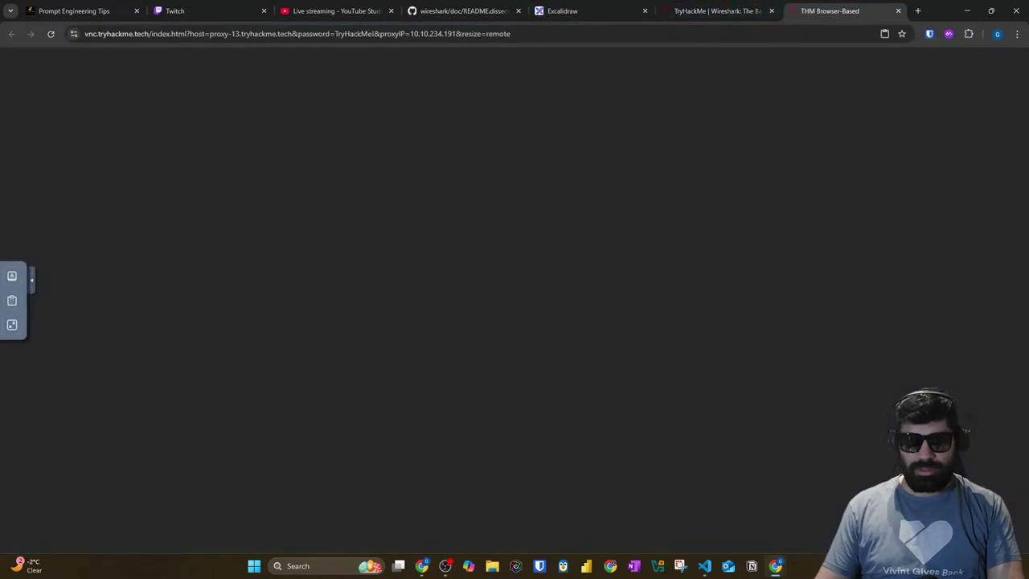
{"action": "left_click", "coordinate": [718, 10]}
{"action": "scroll", "coordinate": [776, 99], "scroll_direction": "up", "scroll_amount": 5}
{"action": "key", "text": "Return"}
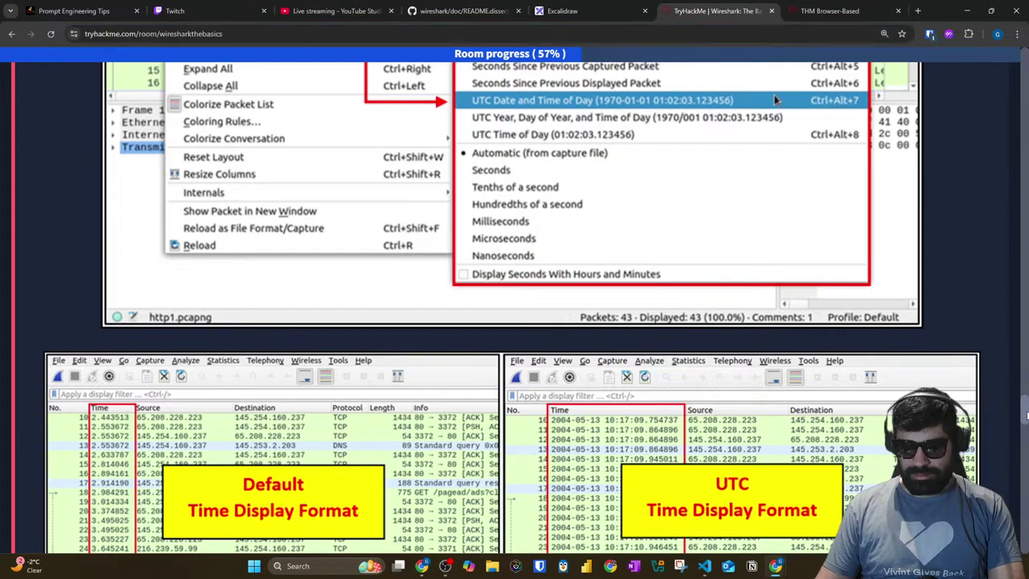
{"action": "scroll", "coordinate": [844, 356], "scroll_direction": "down", "scroll_amount": 2}
{"action": "left_click", "coordinate": [900, 377]}
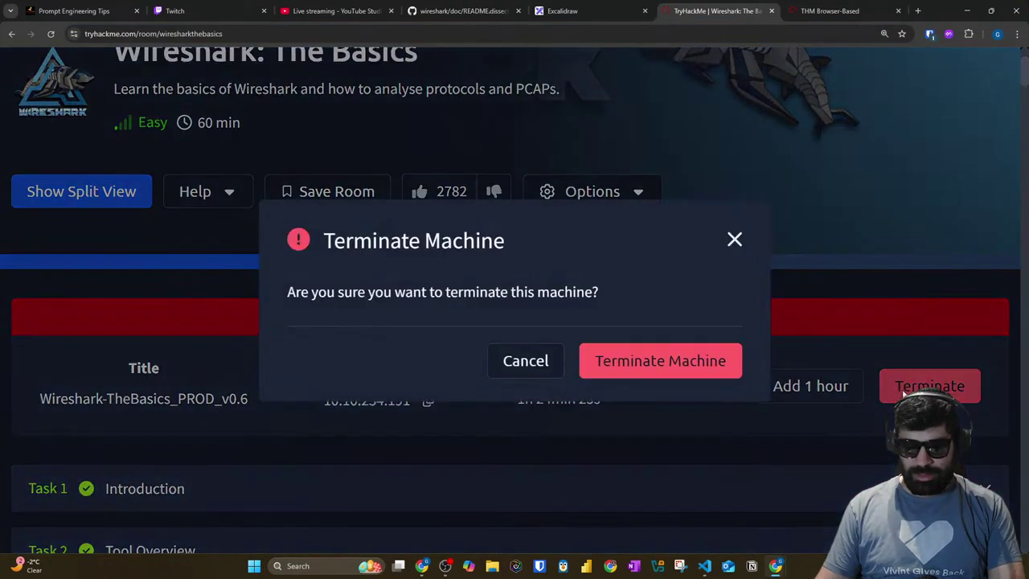
Step: Confirm terminating the machine and start a fresh one from Task 1
{"action": "left_click", "coordinate": [664, 370]}
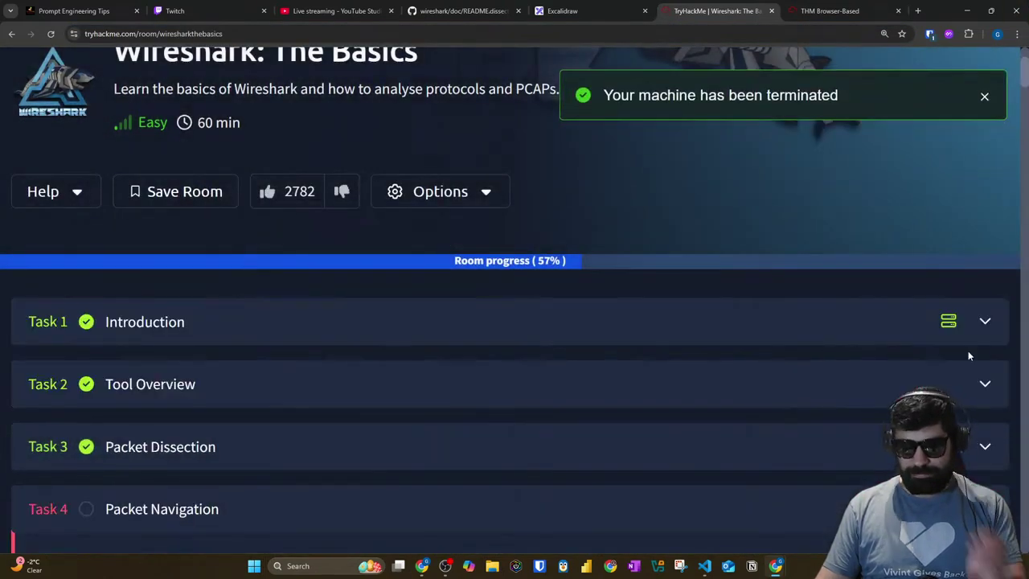
{"action": "left_click", "coordinate": [984, 326]}
{"action": "scroll", "coordinate": [134, 308], "scroll_direction": "down", "scroll_amount": 3}
{"action": "left_click", "coordinate": [134, 304]}
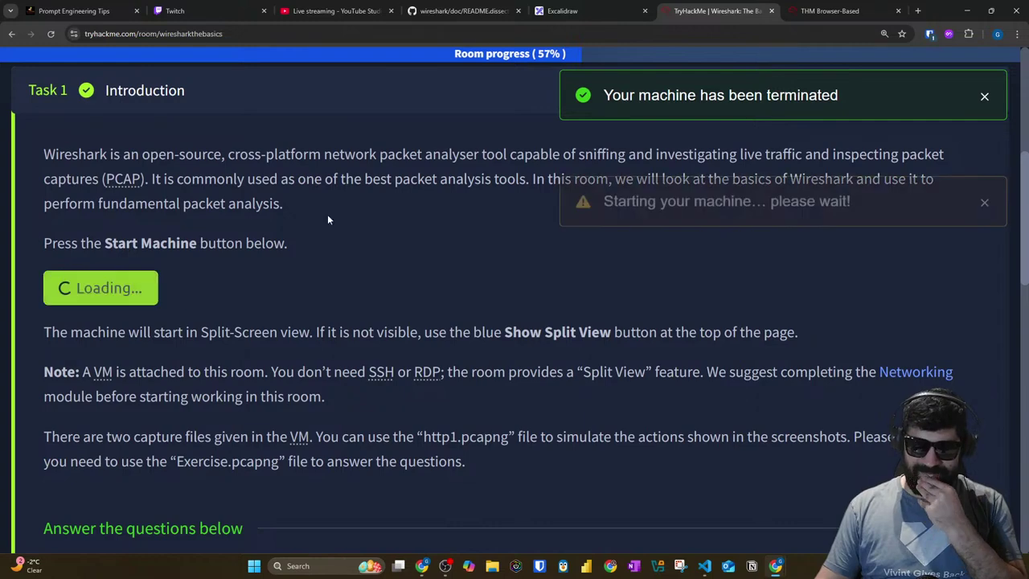
{"action": "left_click", "coordinate": [340, 95]}
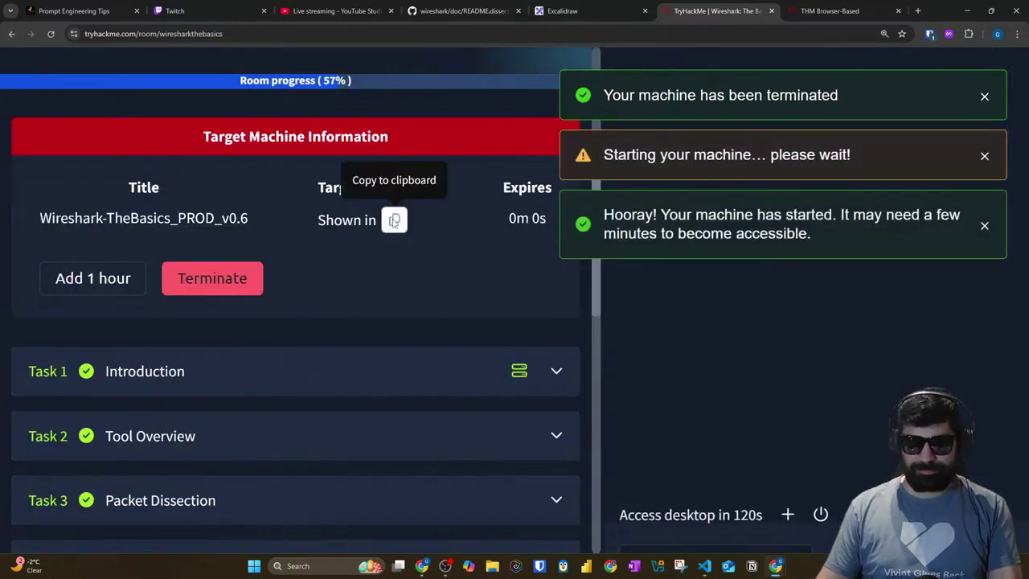
Step: Set the room page zoom to 200% and close the AttackBox split view
{"action": "key", "text": "ctrl+minus"}
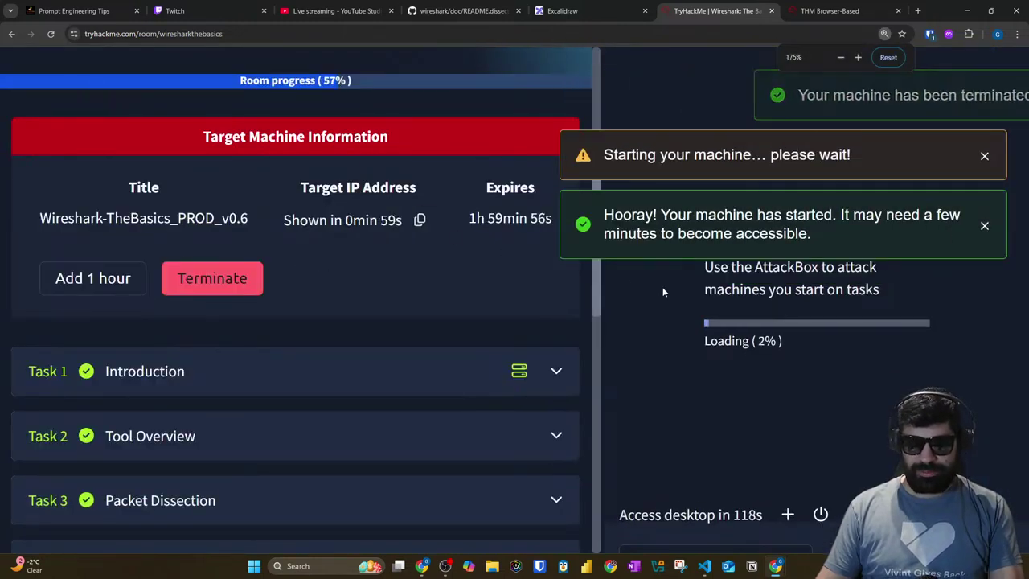
{"action": "key", "text": "ctrl+plus"}
{"action": "scroll", "coordinate": [336, 350], "scroll_direction": "down", "scroll_amount": 8}
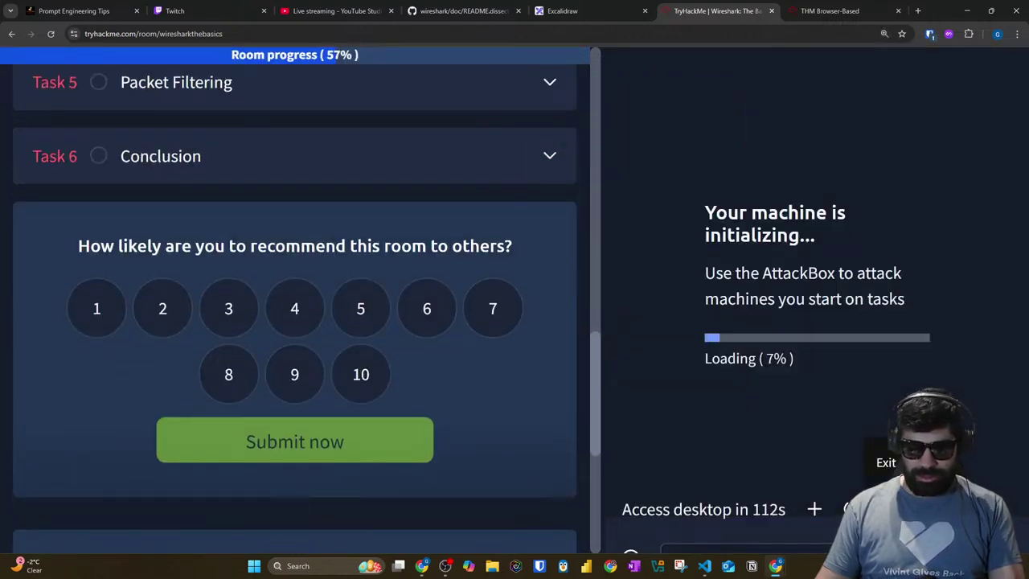
{"action": "left_click", "coordinate": [849, 509]}
Step: Expand and scroll through the Packet Navigation task, then go to the browser-based machine tab
{"action": "scroll", "coordinate": [527, 402], "scroll_direction": "up", "scroll_amount": 4}
{"action": "scroll", "coordinate": [505, 394], "scroll_direction": "down", "scroll_amount": 1}
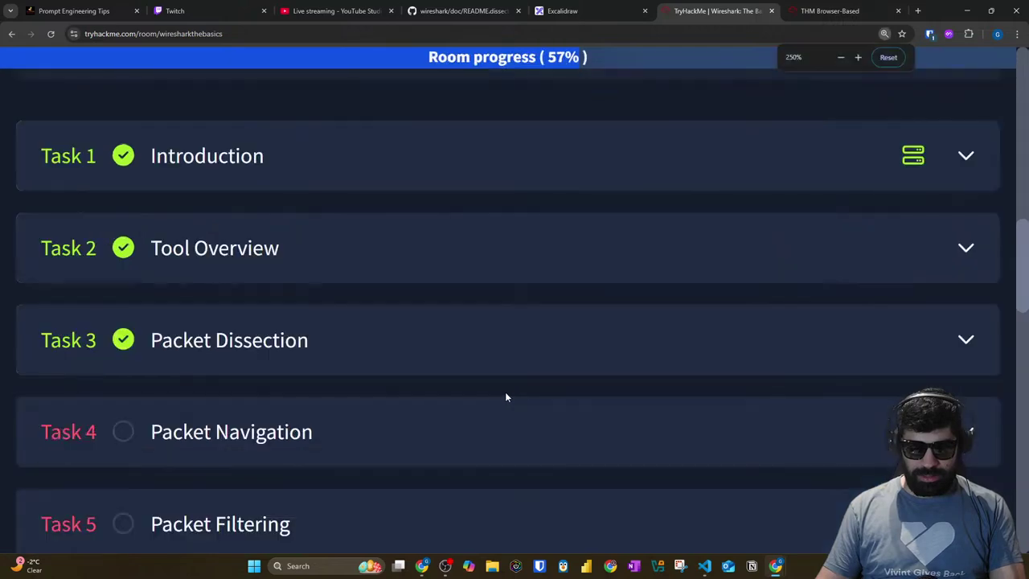
{"action": "scroll", "coordinate": [503, 390], "scroll_direction": "up", "scroll_amount": 1}
{"action": "scroll", "coordinate": [503, 391], "scroll_direction": "down", "scroll_amount": 1}
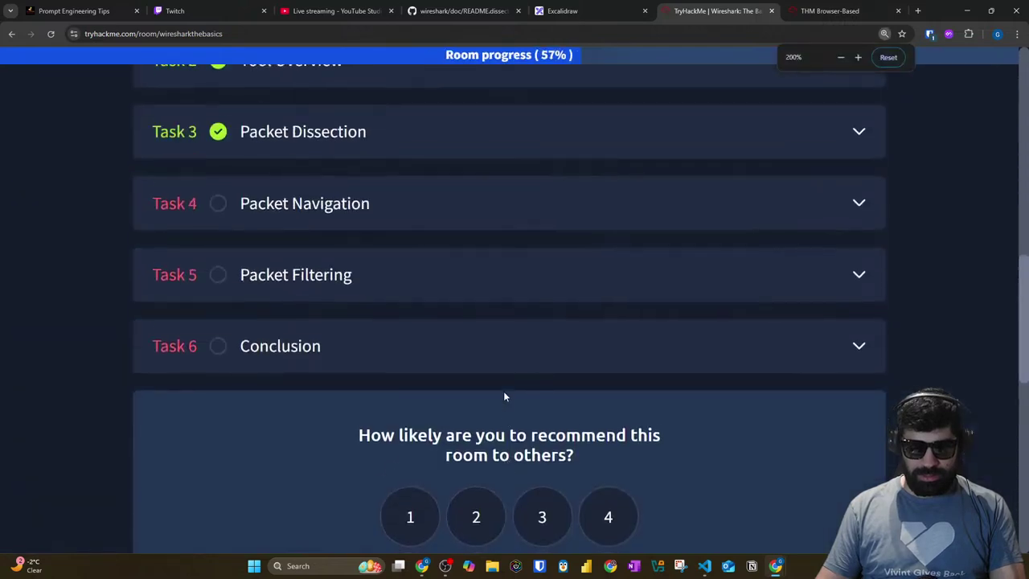
{"action": "scroll", "coordinate": [505, 395], "scroll_direction": "down", "scroll_amount": 1}
{"action": "scroll", "coordinate": [335, 336], "scroll_direction": "up", "scroll_amount": 1}
{"action": "left_click", "coordinate": [335, 336]}
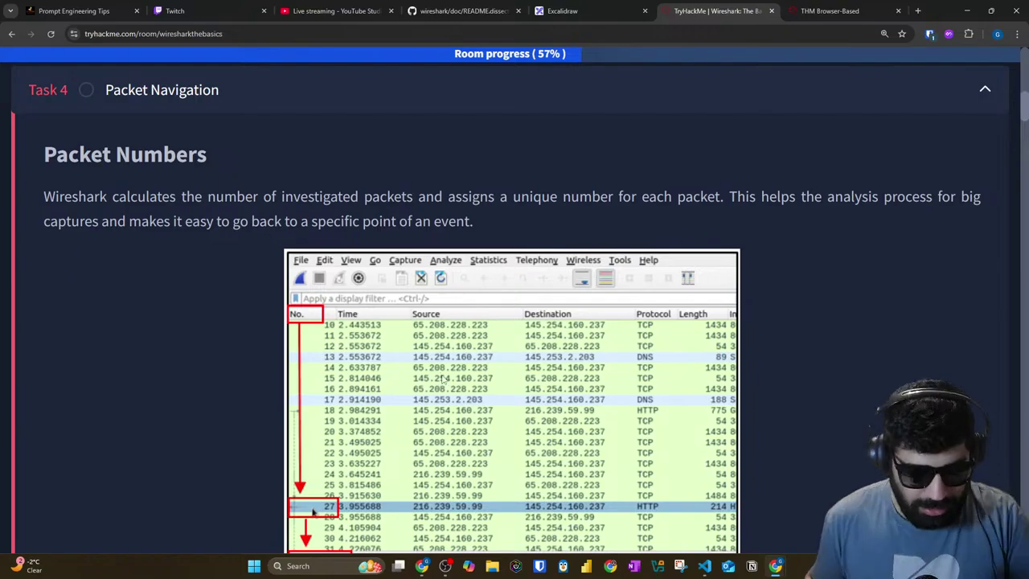
{"action": "scroll", "coordinate": [474, 388], "scroll_direction": "down", "scroll_amount": 8}
{"action": "scroll", "coordinate": [521, 349], "scroll_direction": "down", "scroll_amount": 20}
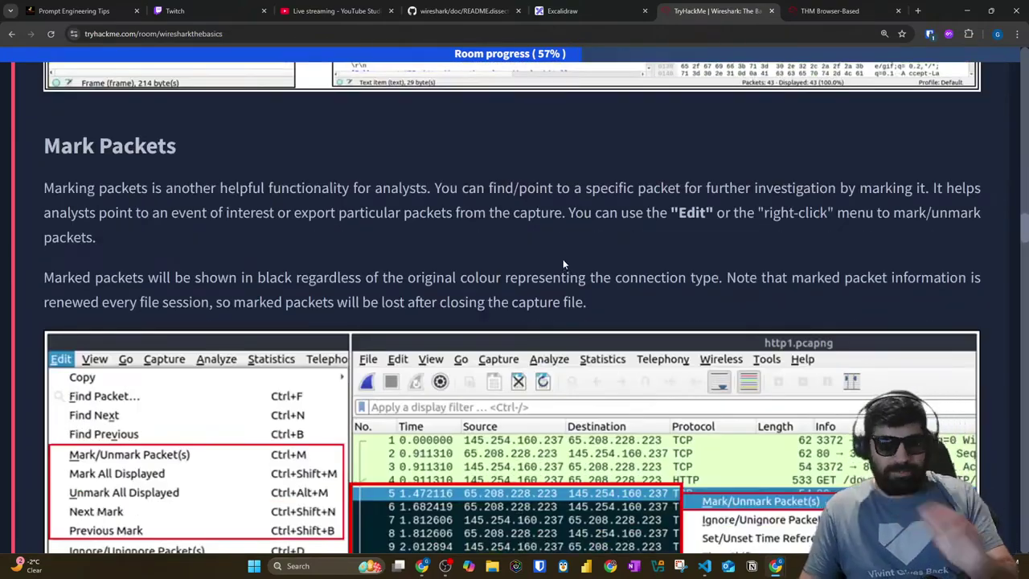
{"action": "scroll", "coordinate": [456, 300], "scroll_direction": "down", "scroll_amount": 15}
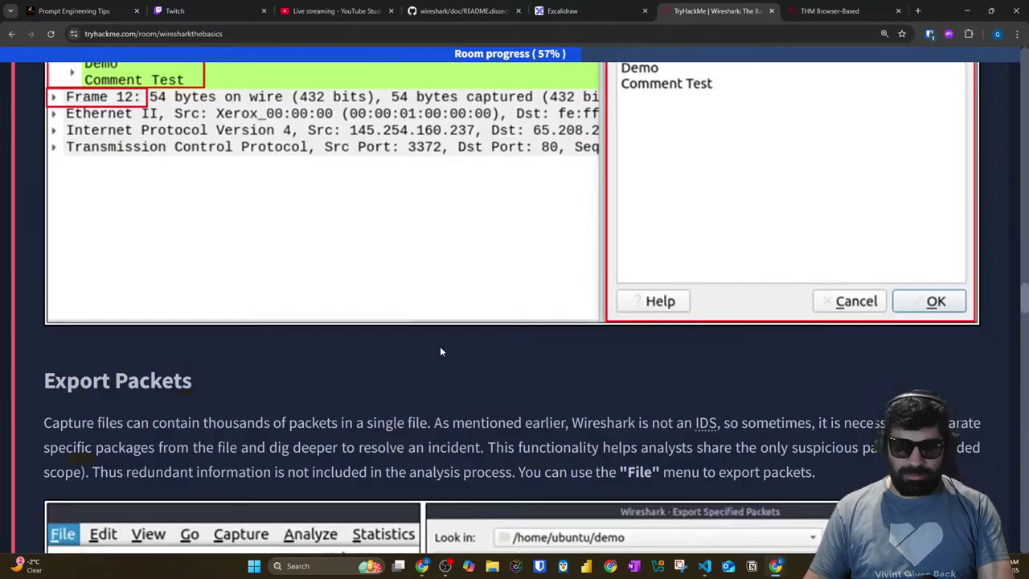
{"action": "scroll", "coordinate": [443, 353], "scroll_direction": "down", "scroll_amount": 20}
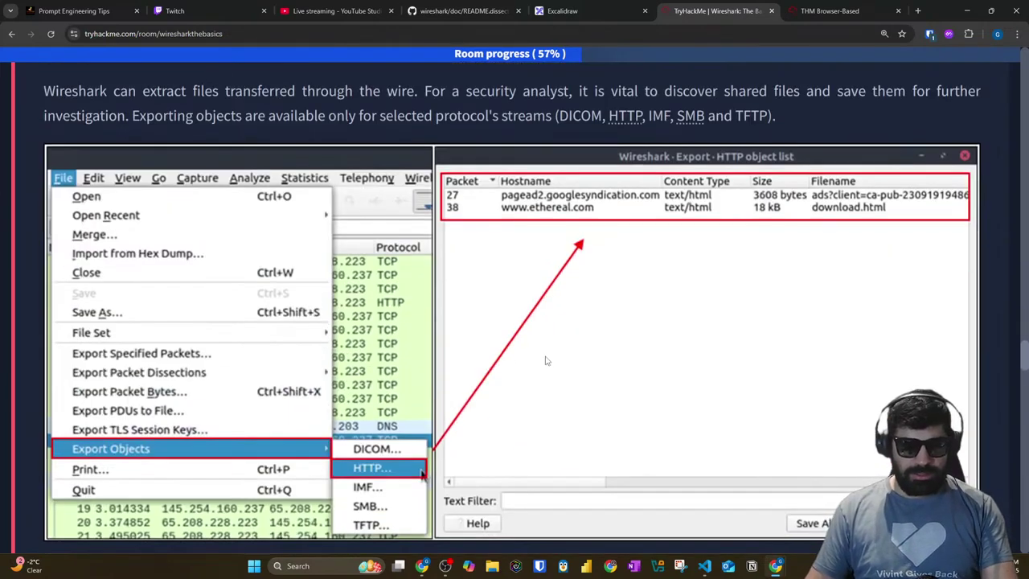
{"action": "scroll", "coordinate": [545, 362], "scroll_direction": "down", "scroll_amount": 10}
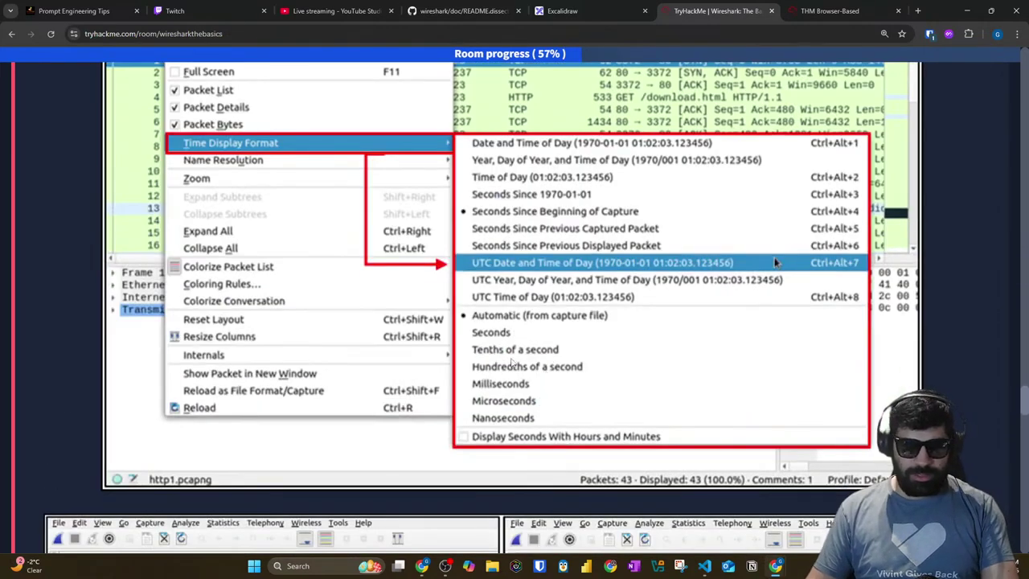
{"action": "key", "text": "ctrl+Tab"}
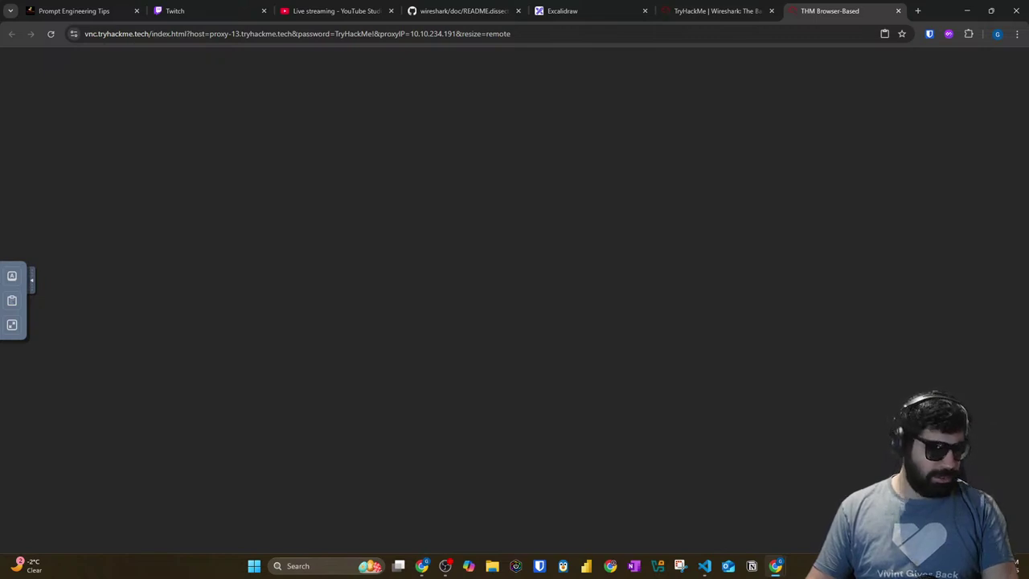
Step: Drag the noVNC side panel around and then collapse it
{"action": "left_click_drag", "start_coordinate": [34, 283], "coordinate": [239, 298]}
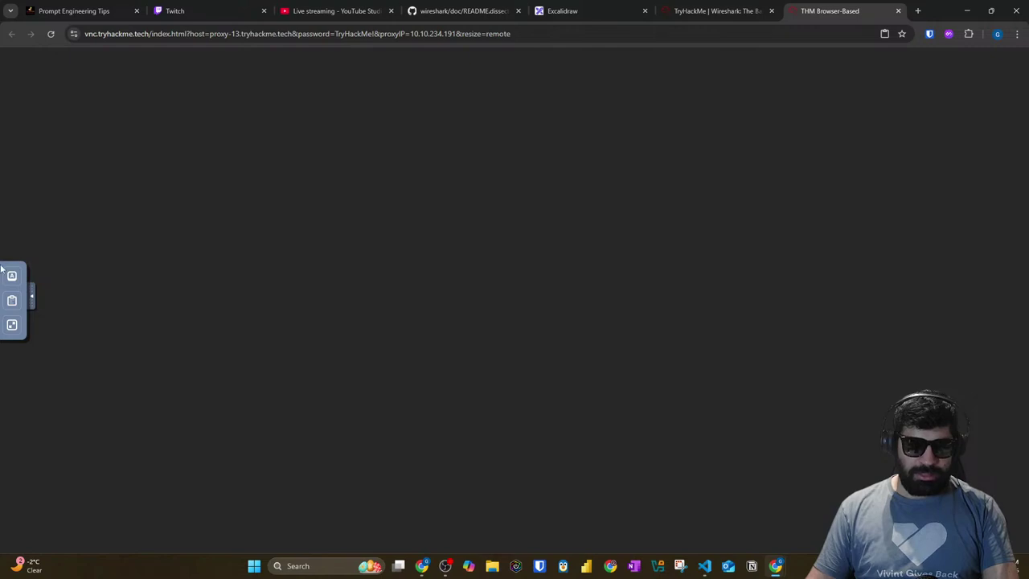
{"action": "left_click_drag", "start_coordinate": [12, 275], "coordinate": [12, 337]}
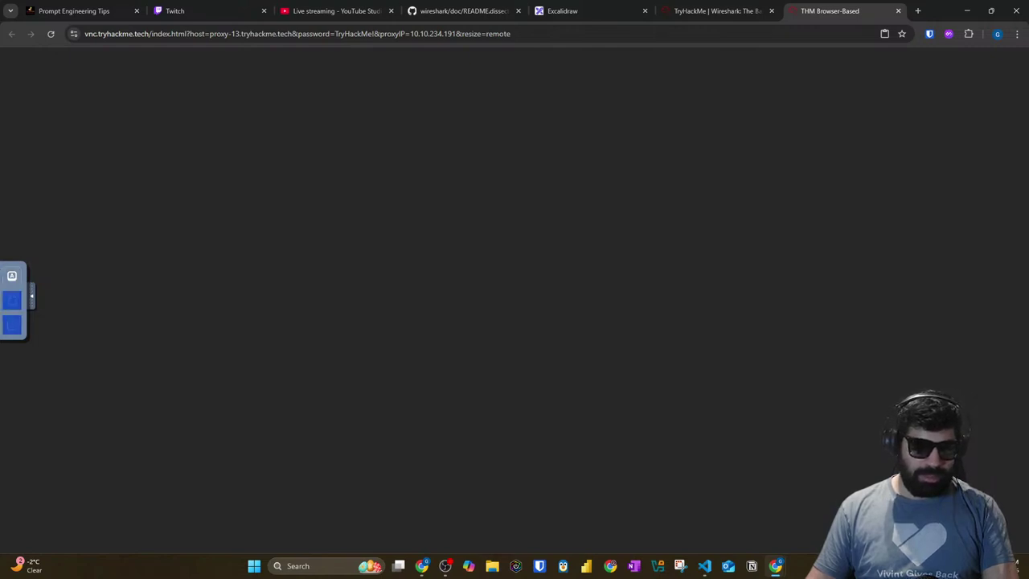
{"action": "left_click", "coordinate": [33, 300]}
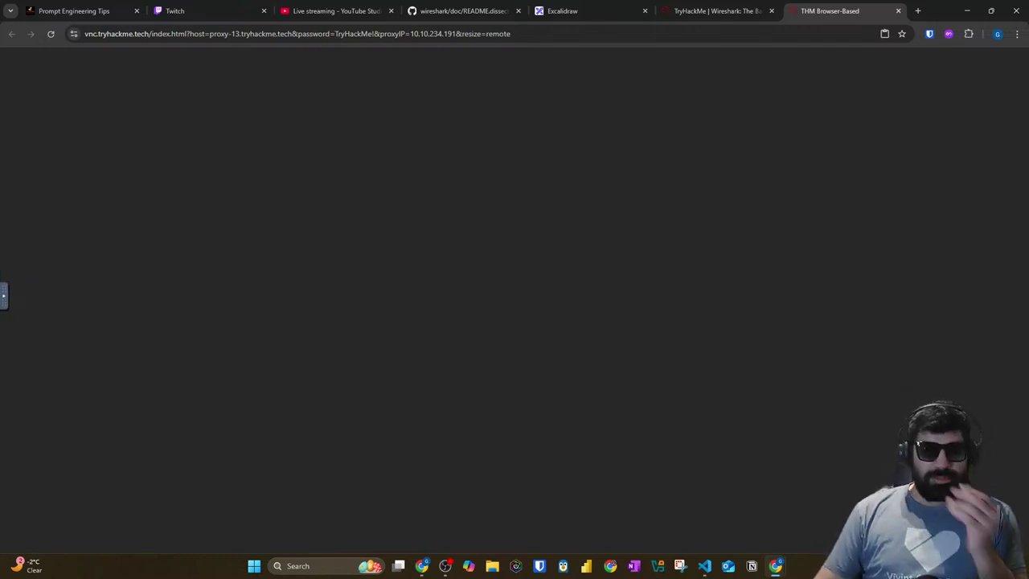
Step: Switch back to the 'TryHackMe | Wireshark: The Basics' room tab
{"action": "left_click", "coordinate": [746, 15]}
{"action": "left_click", "coordinate": [812, 11]}
{"action": "left_click", "coordinate": [748, 11]}
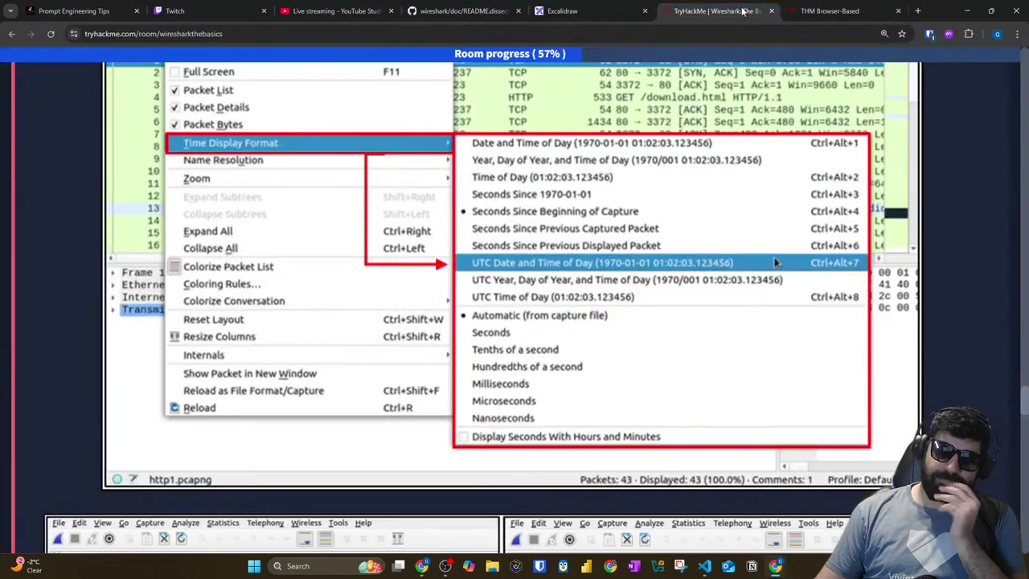
Step: Cycle through the Twitch, YouTube Studio, GitHub README and Excalidraw tabs to the room page
{"action": "left_click", "coordinate": [185, 16]}
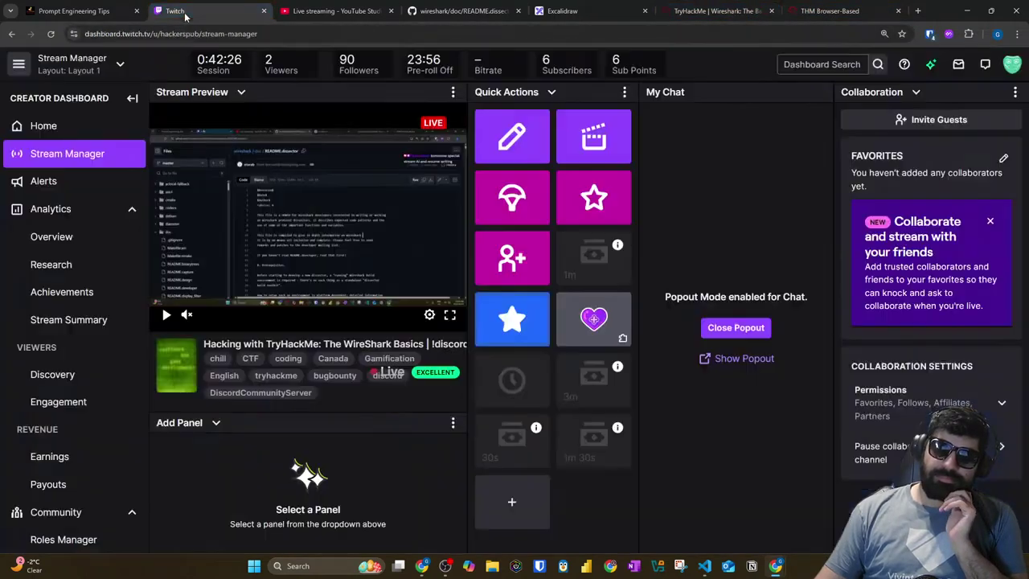
{"action": "left_click", "coordinate": [321, 11]}
{"action": "left_click", "coordinate": [455, 12]}
{"action": "left_click", "coordinate": [547, 11]}
{"action": "left_click", "coordinate": [698, 11]}
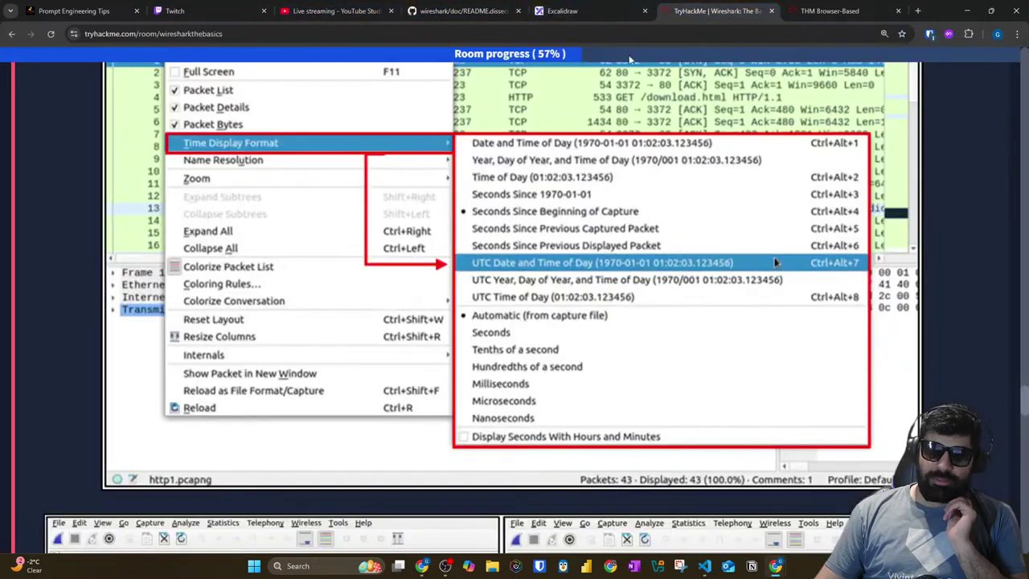
Step: Reload the browser-based machine page from its address bar, then return to the room
{"action": "key", "text": "ctrl+Tab"}
{"action": "left_click", "coordinate": [224, 34]}
{"action": "key", "text": "Return"}
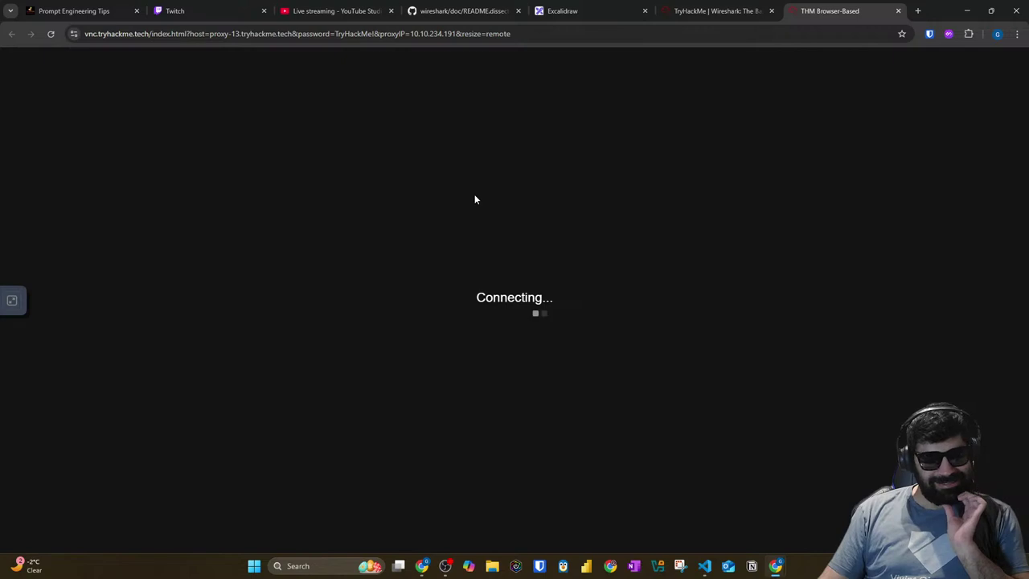
{"action": "left_click", "coordinate": [712, 11]}
Step: Scroll Task 4's questions, highlight 'expert info section', and collapse Packet Navigation
{"action": "scroll", "coordinate": [201, 338], "scroll_direction": "down", "scroll_amount": 10}
{"action": "scroll", "coordinate": [201, 338], "scroll_direction": "down", "scroll_amount": 15}
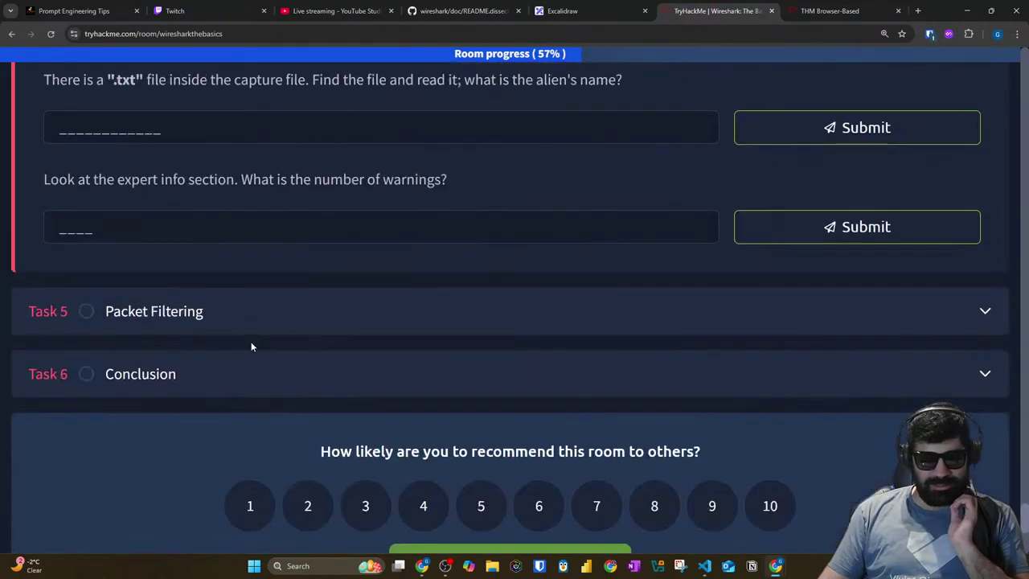
{"action": "scroll", "coordinate": [251, 342], "scroll_direction": "up", "scroll_amount": 2}
{"action": "left_click_drag", "start_coordinate": [117, 344], "coordinate": [235, 341]}
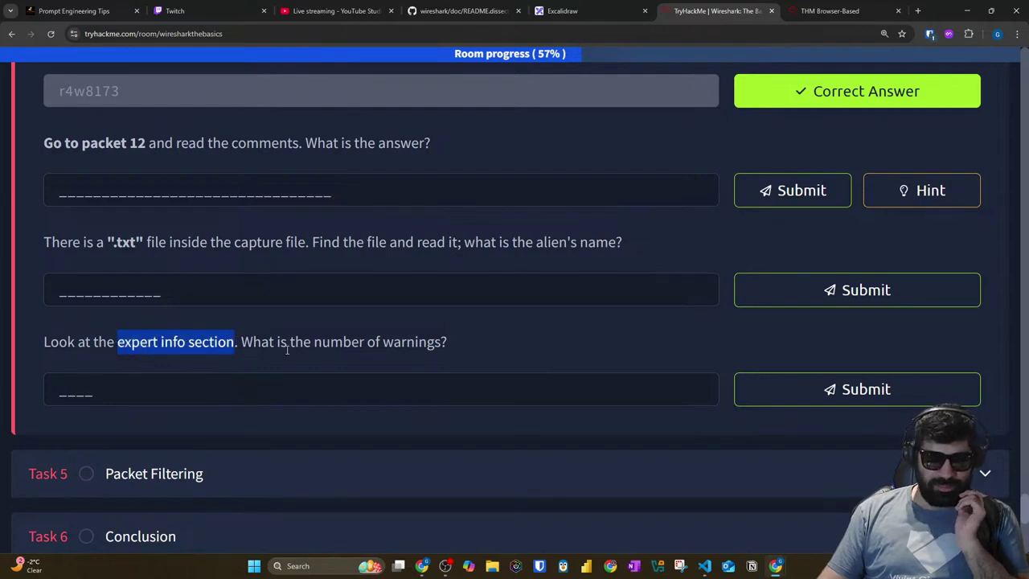
{"action": "scroll", "coordinate": [361, 419], "scroll_direction": "down", "scroll_amount": 3}
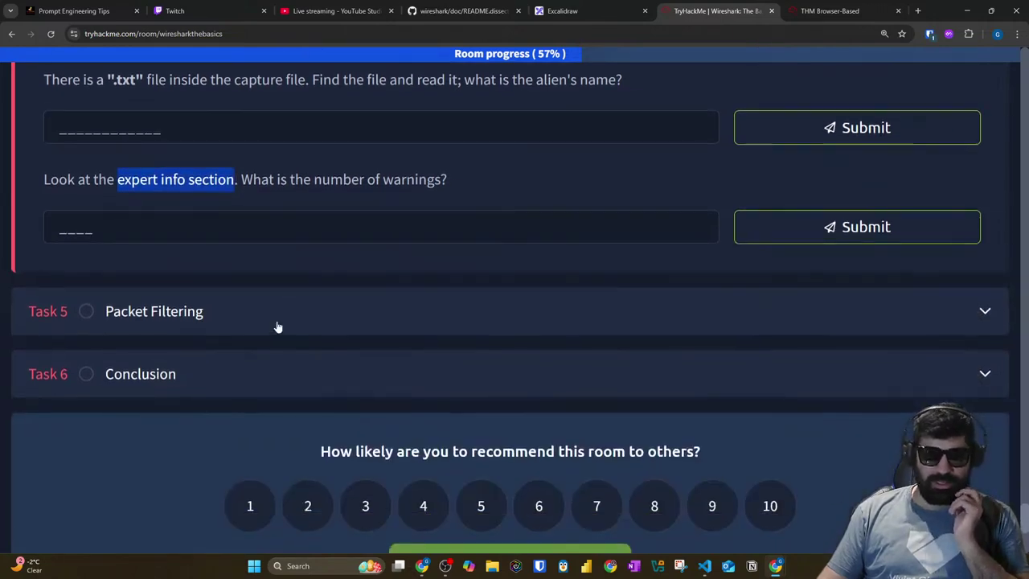
{"action": "left_click", "coordinate": [276, 326]}
{"action": "left_click", "coordinate": [828, 11]}
{"action": "left_click", "coordinate": [704, 11]}
Step: Collapse Packet Filtering, copy the Target IP 10.10.210.20, and open the machine tab
{"action": "scroll", "coordinate": [259, 264], "scroll_direction": "up", "scroll_amount": 3}
{"action": "scroll", "coordinate": [259, 265], "scroll_direction": "down", "scroll_amount": 3}
{"action": "left_click", "coordinate": [282, 145]}
{"action": "scroll", "coordinate": [319, 303], "scroll_direction": "up", "scroll_amount": 5}
{"action": "left_click_drag", "start_coordinate": [1026, 338], "coordinate": [1027, 372]}
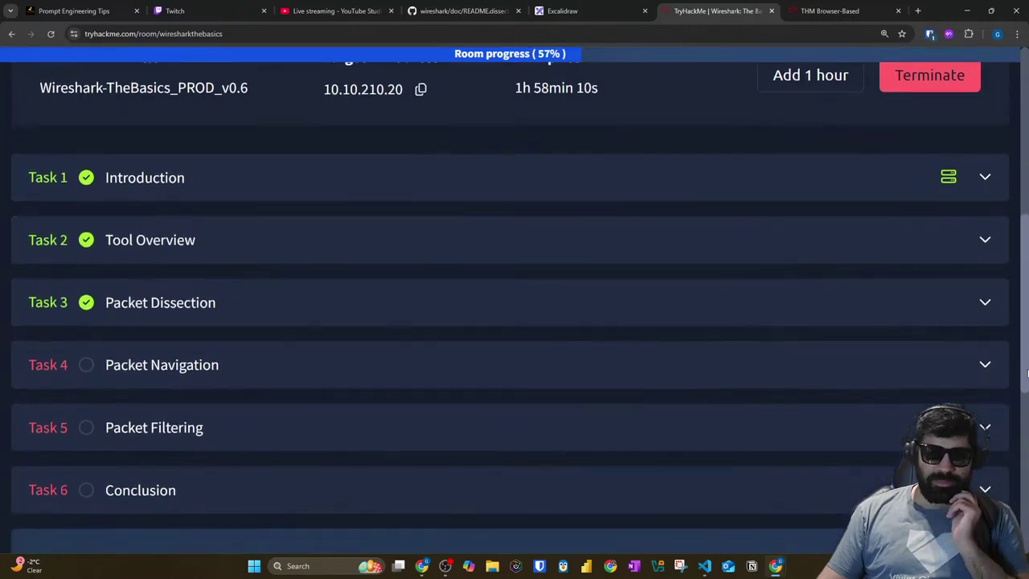
{"action": "left_click", "coordinate": [420, 88]}
{"action": "left_click", "coordinate": [841, 10]}
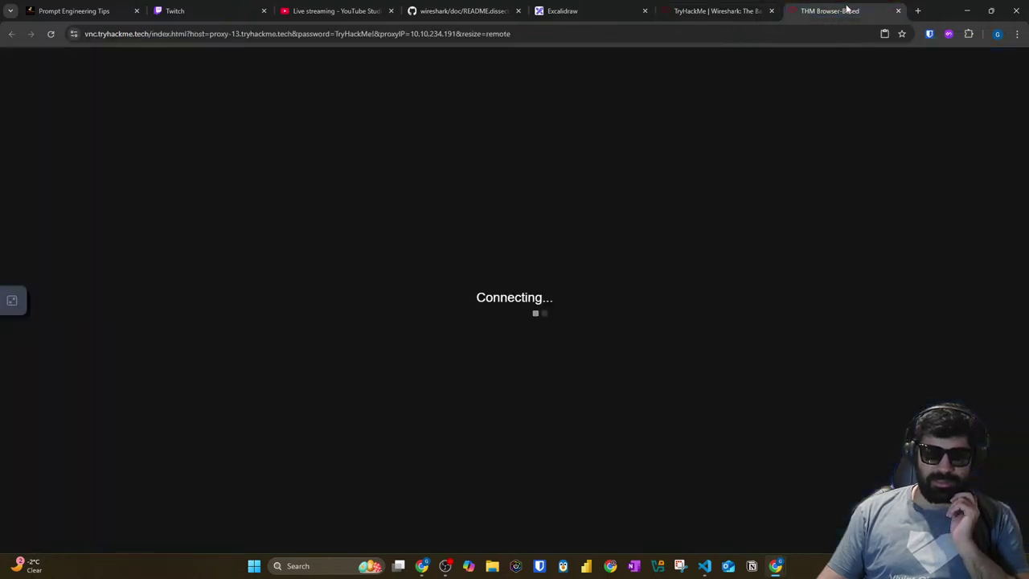
{"action": "left_click", "coordinate": [695, 14]}
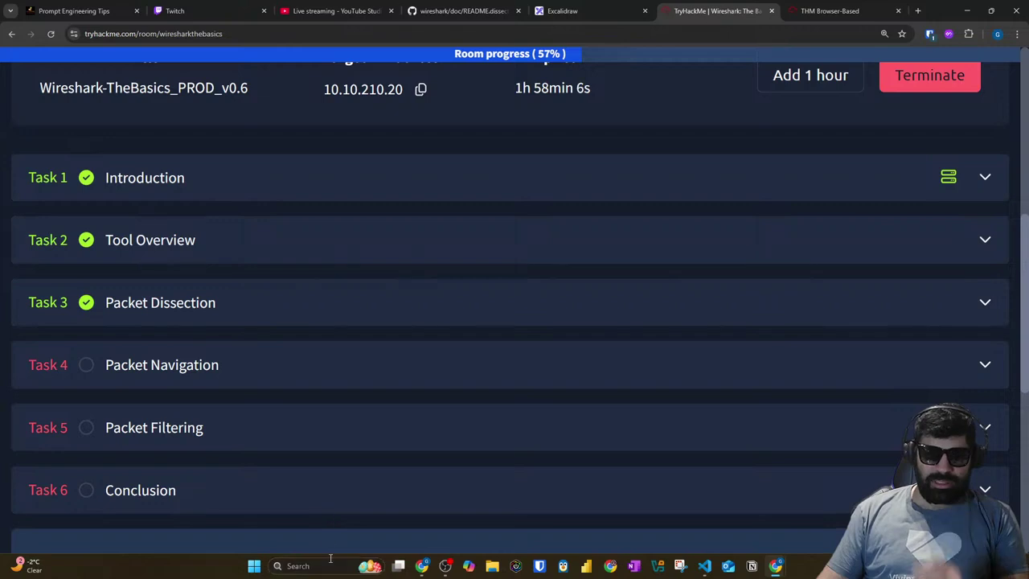
{"action": "left_click", "coordinate": [333, 562]}
{"action": "type", "text": "kali"}
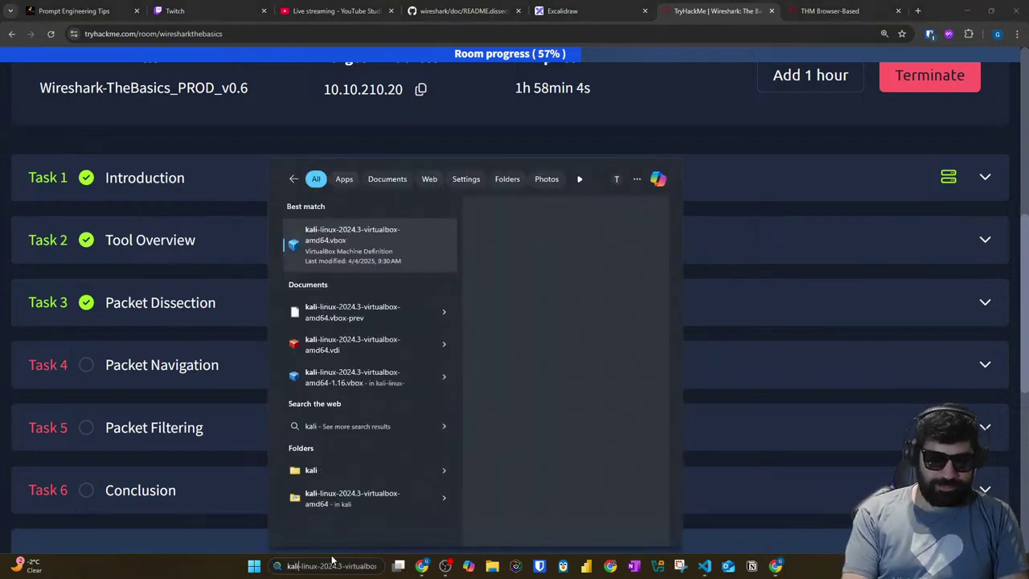
{"action": "key", "text": "BackSpace"}
{"action": "key", "text": "BackSpace"}
{"action": "key", "text": "BackSpace"}
{"action": "key", "text": "BackSpace"}
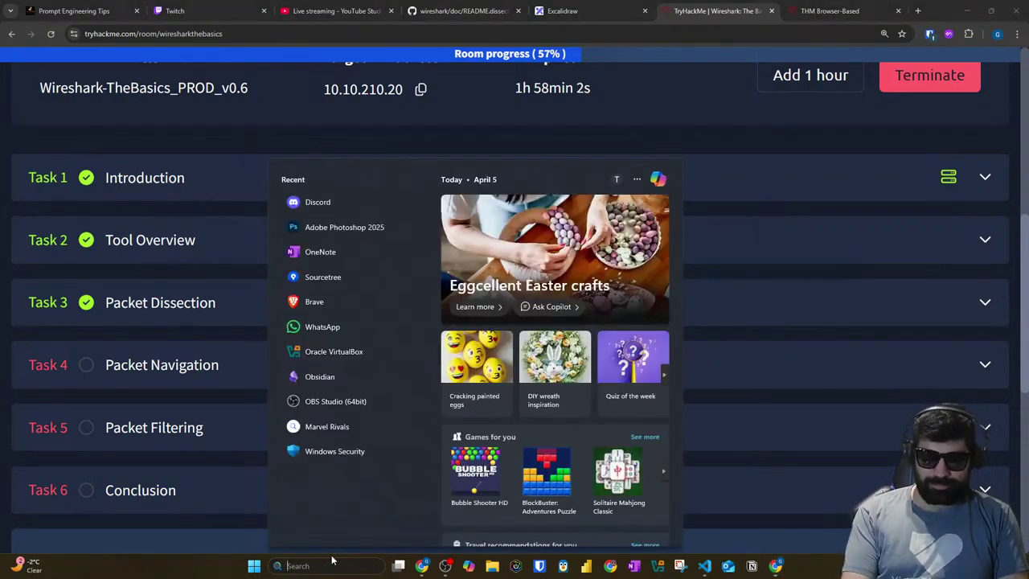
{"action": "left_click", "coordinate": [837, 11]}
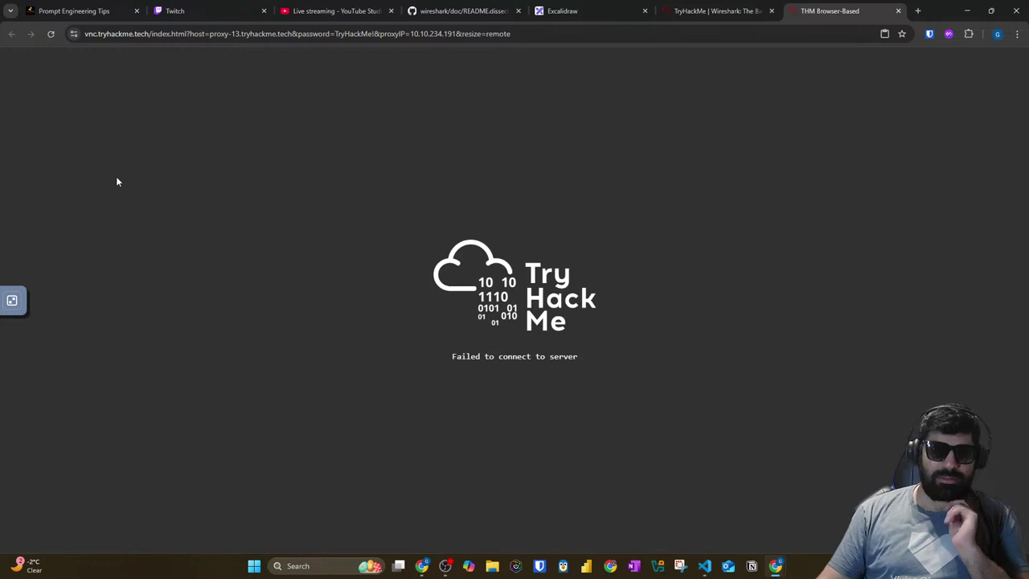
{"action": "key", "text": "super+shift+s"}
{"action": "left_click_drag", "start_coordinate": [122, 55], "coordinate": [783, 477]}
{"action": "left_click", "coordinate": [56, 36]}
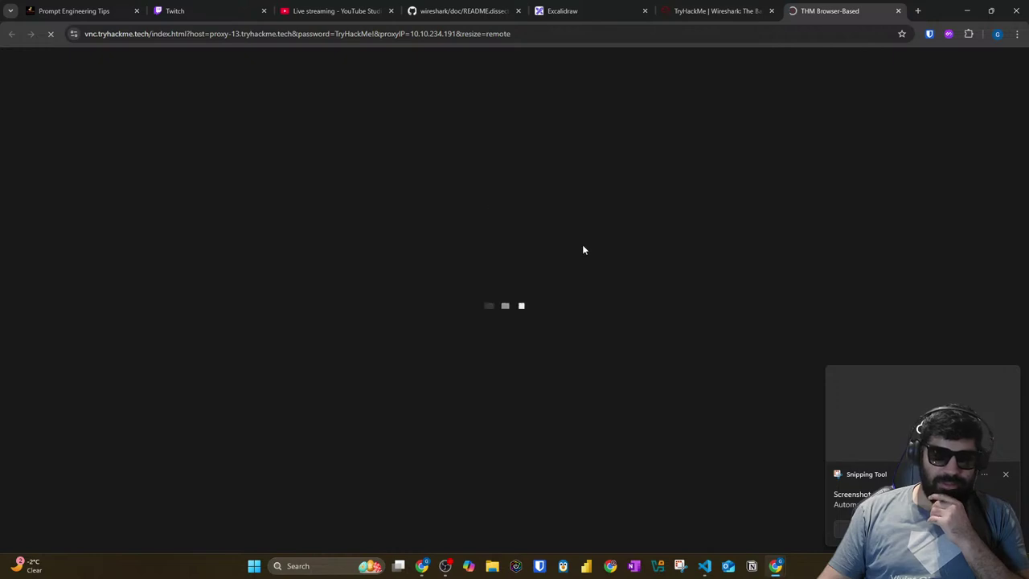
{"action": "left_click", "coordinate": [1006, 473]}
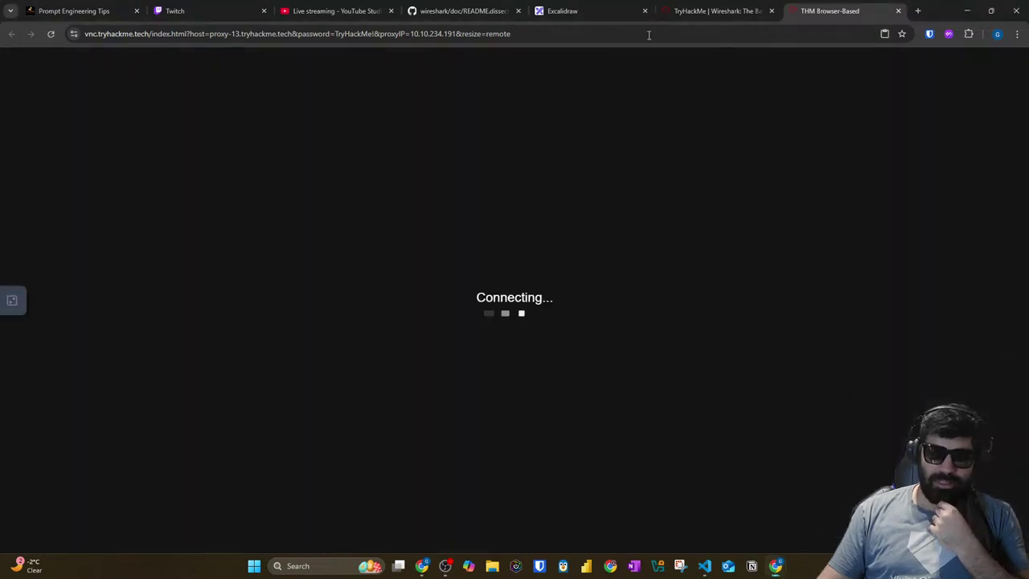
{"action": "left_click", "coordinate": [716, 10]}
{"action": "scroll", "coordinate": [260, 324], "scroll_direction": "down", "scroll_amount": 3}
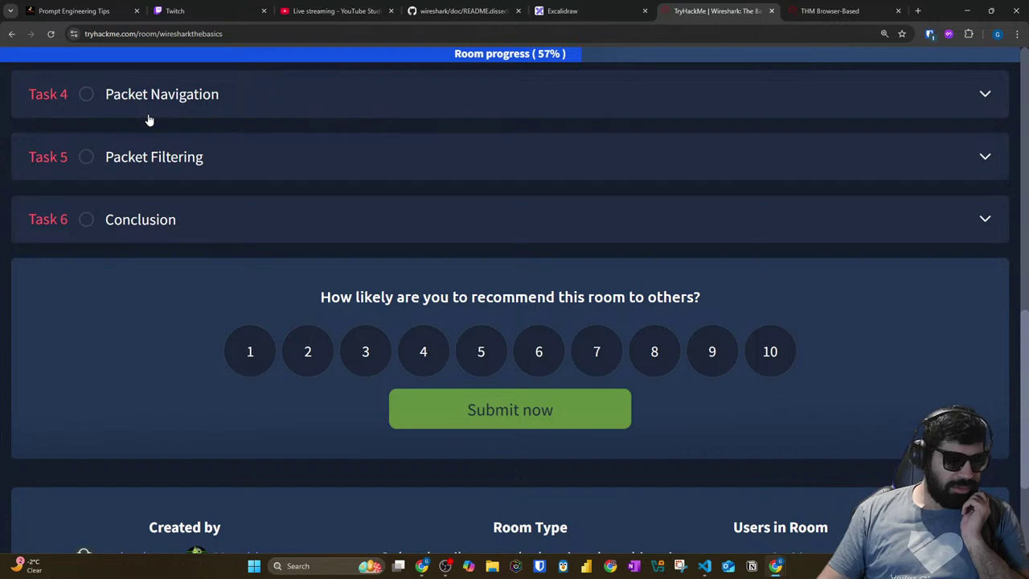
{"action": "left_click", "coordinate": [830, 10]}
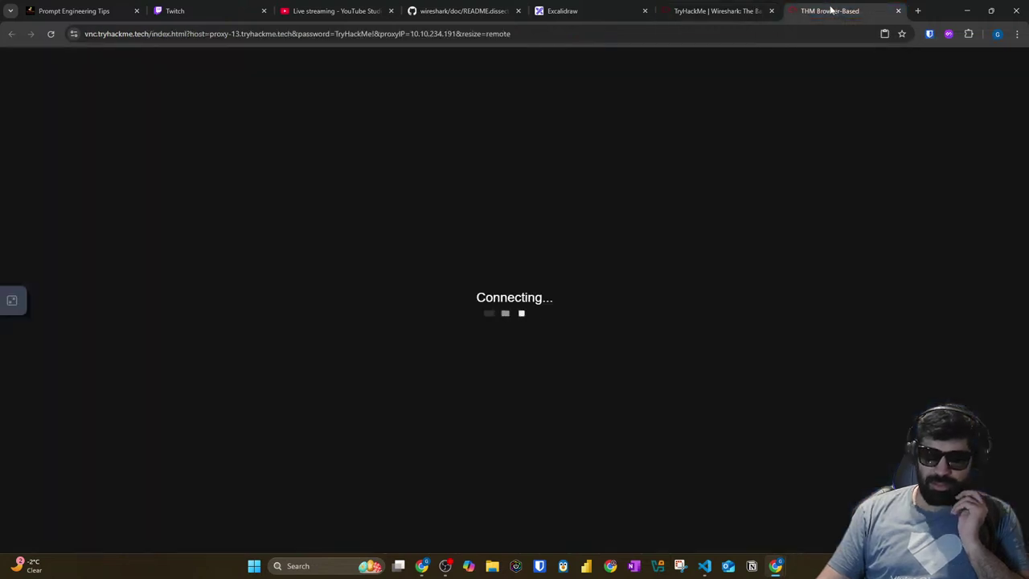
{"action": "left_click", "coordinate": [722, 8]}
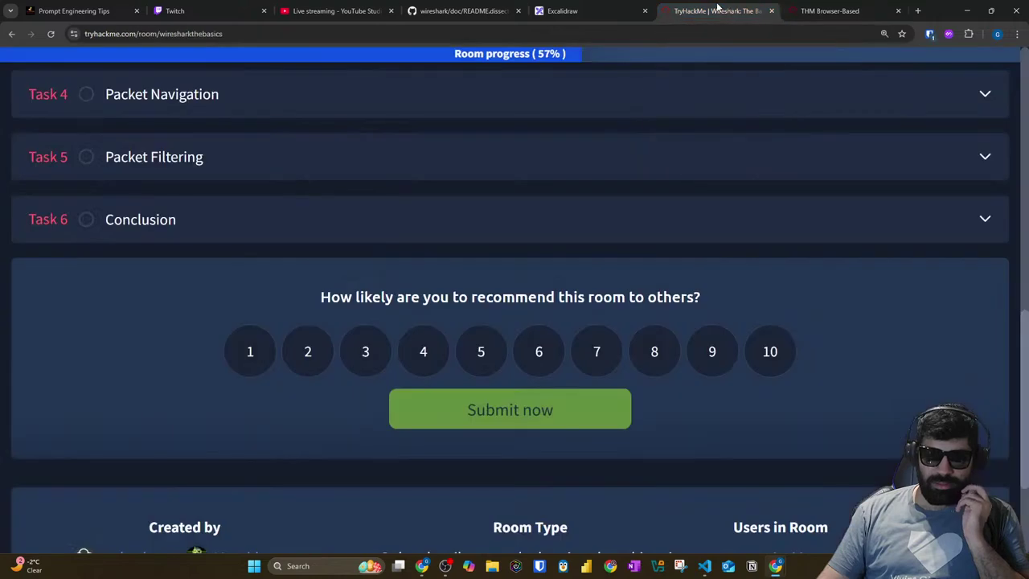
{"action": "left_click", "coordinate": [804, 8]}
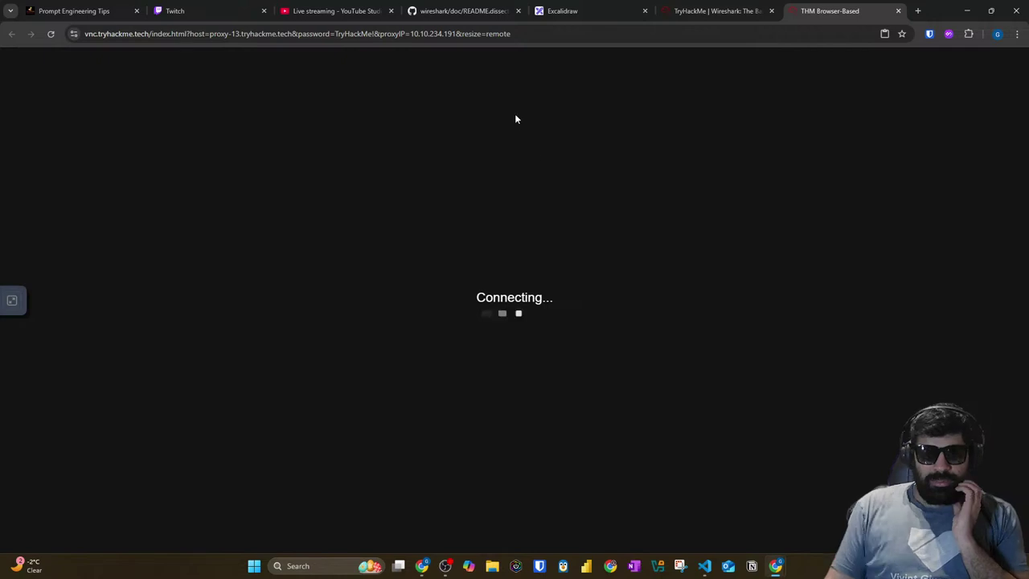
{"action": "left_click", "coordinate": [181, 11]}
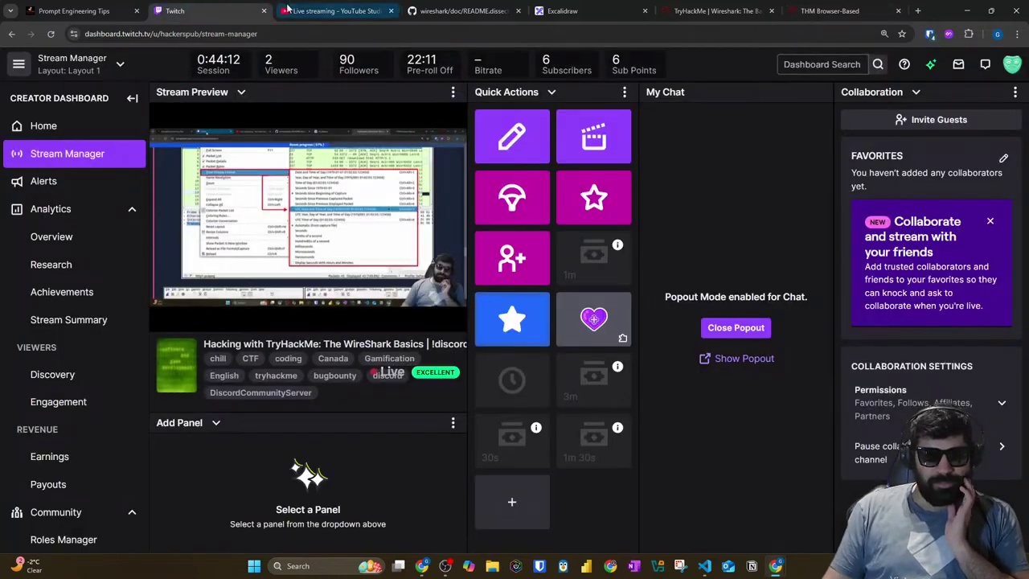
{"action": "left_click", "coordinate": [333, 12]}
{"action": "left_click", "coordinate": [475, 11]}
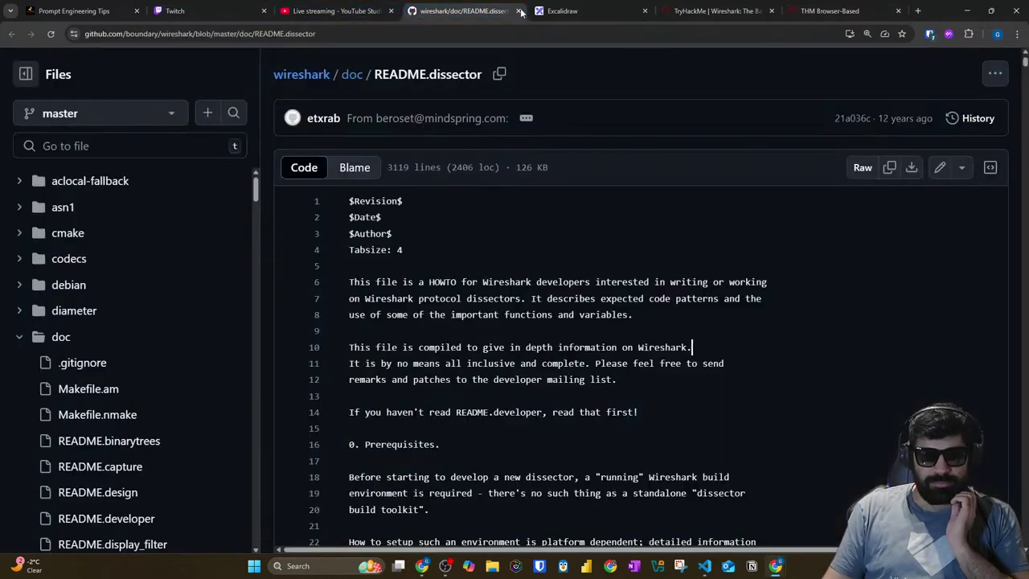
{"action": "left_click", "coordinate": [579, 10]}
{"action": "left_click", "coordinate": [722, 12]}
{"action": "left_click", "coordinate": [809, 12]}
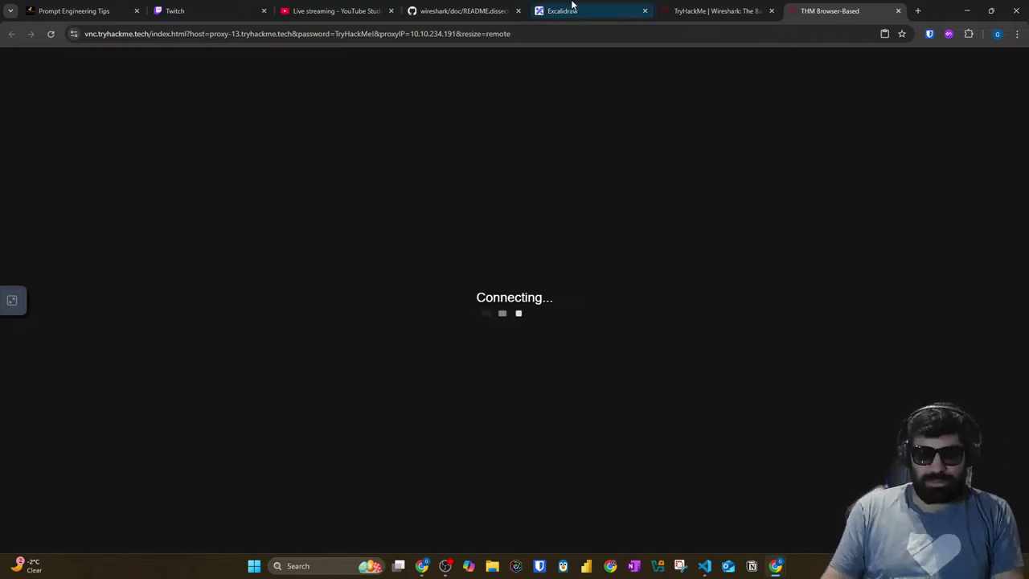
Step: Show the room and target machine side by side in split view
{"action": "left_click", "coordinate": [713, 8]}
{"action": "scroll", "coordinate": [294, 220], "scroll_direction": "up", "scroll_amount": 3}
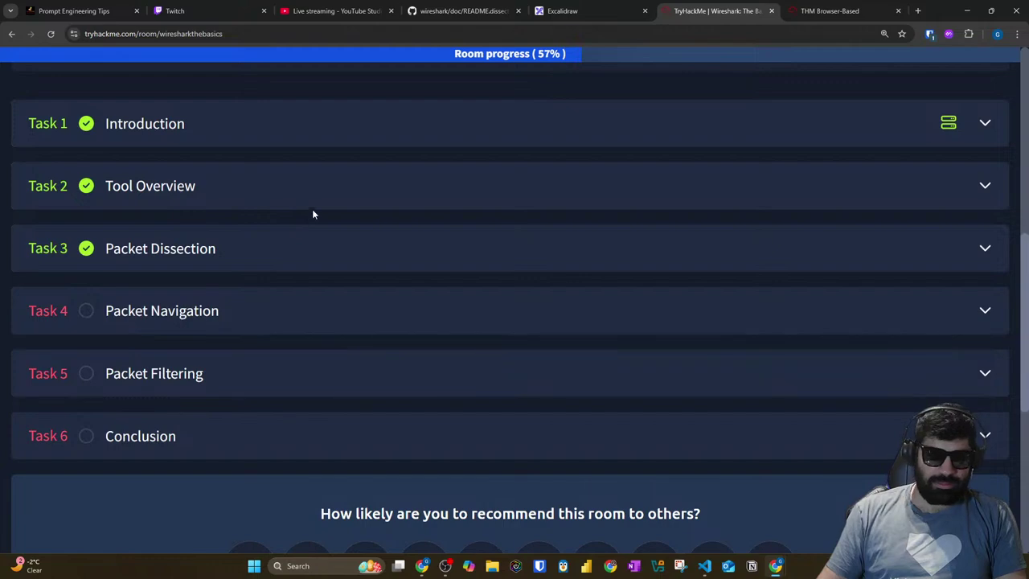
{"action": "scroll", "coordinate": [306, 214], "scroll_direction": "up", "scroll_amount": 5}
{"action": "scroll", "coordinate": [399, 209], "scroll_direction": "up", "scroll_amount": 2}
{"action": "scroll", "coordinate": [398, 209], "scroll_direction": "down", "scroll_amount": 2}
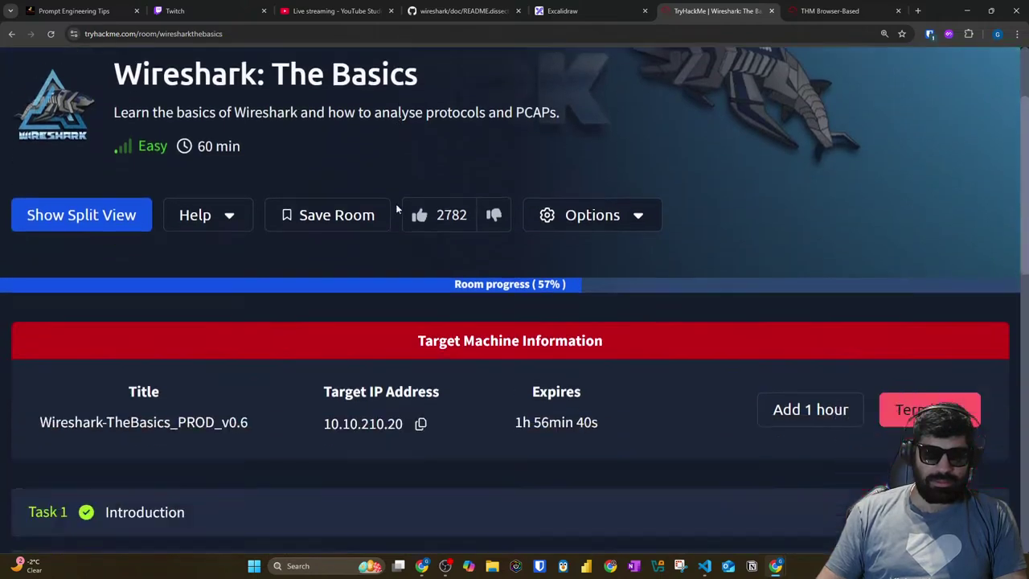
{"action": "left_click", "coordinate": [106, 200]}
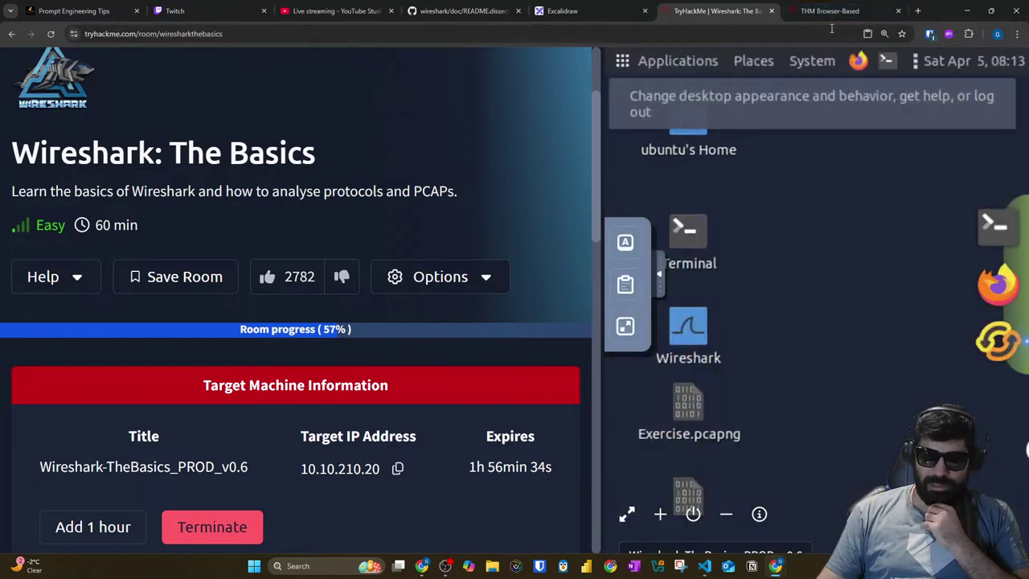
{"action": "left_click", "coordinate": [829, 10]}
{"action": "left_click", "coordinate": [734, 11]}
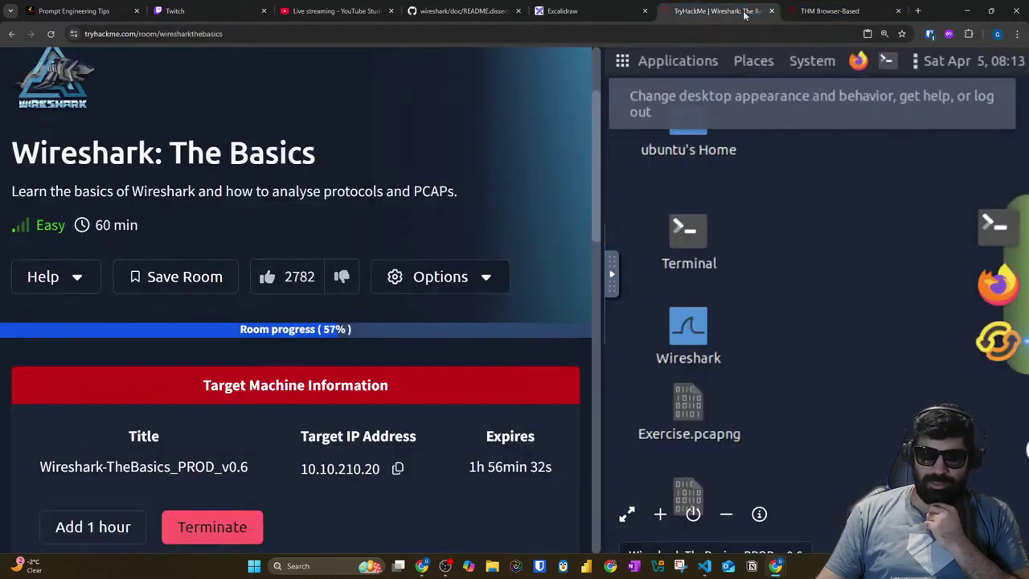
{"action": "left_click", "coordinate": [828, 11]}
{"action": "left_click", "coordinate": [716, 10]}
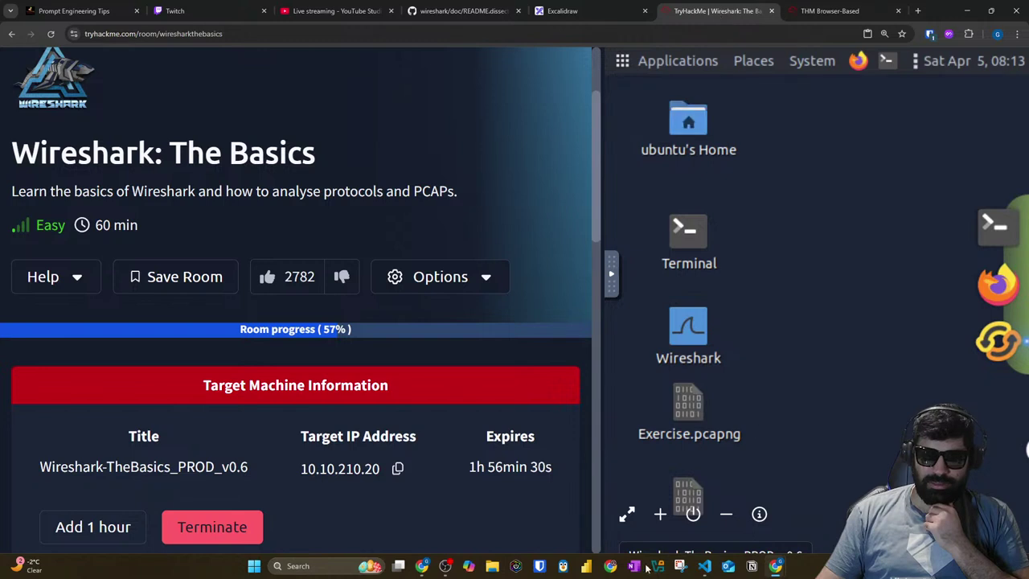
Step: Open the machine full screen, close the duplicate tab and split view, then view its desktop
{"action": "left_click", "coordinate": [626, 513]}
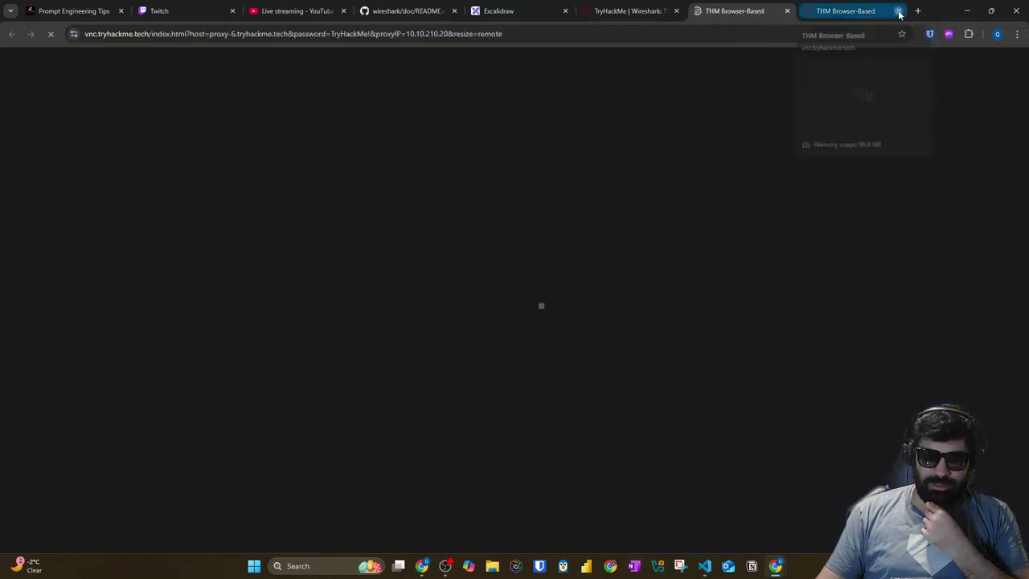
{"action": "left_click", "coordinate": [898, 10]}
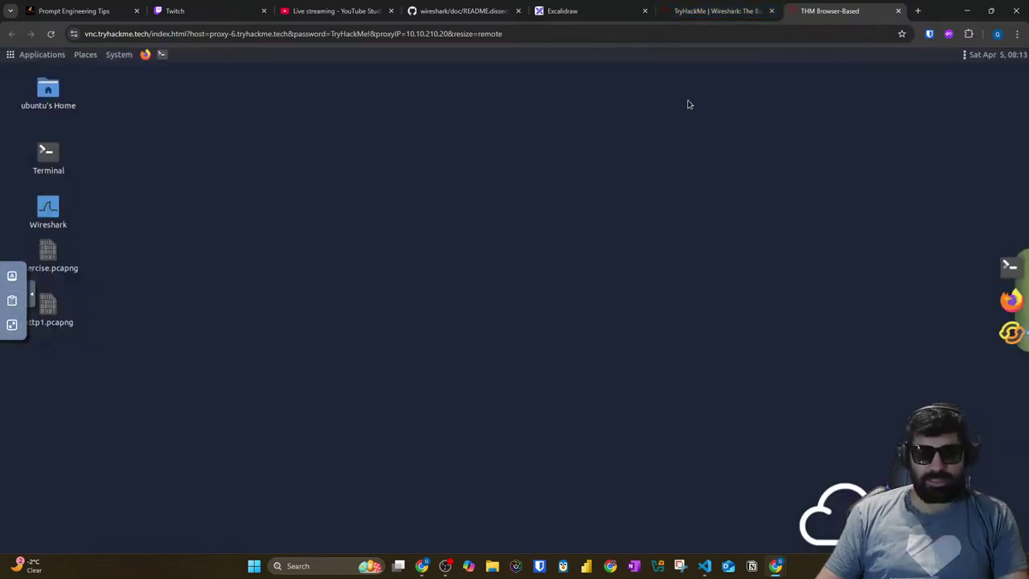
{"action": "left_click", "coordinate": [724, 11]}
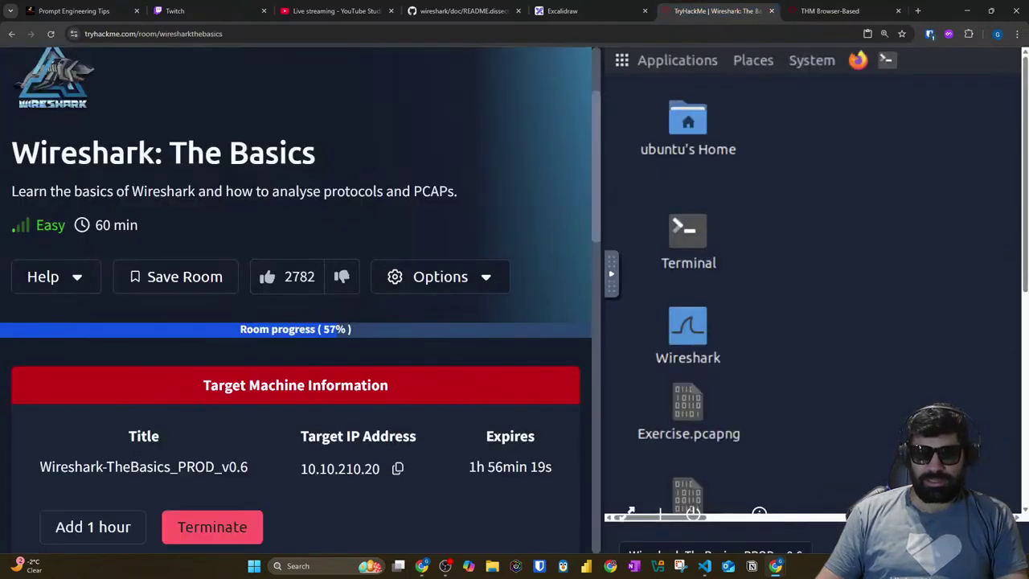
{"action": "left_click", "coordinate": [727, 521]}
{"action": "left_click", "coordinate": [832, 16]}
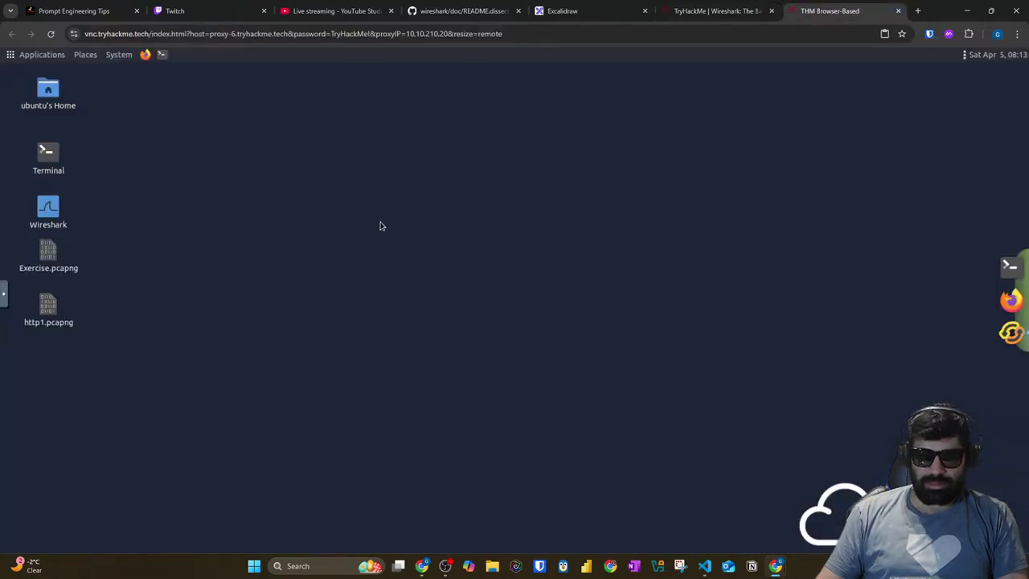
Step: Open Exercise.pcapng in Wireshark and set the main window font size to 16 in Preferences
{"action": "double_click", "coordinate": [48, 255]}
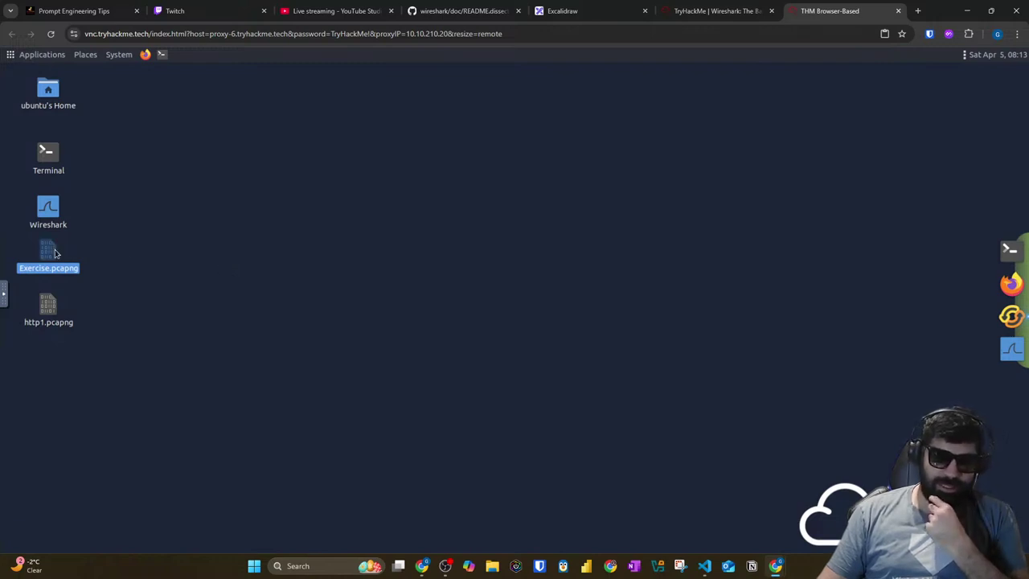
{"action": "left_click", "coordinate": [349, 297]}
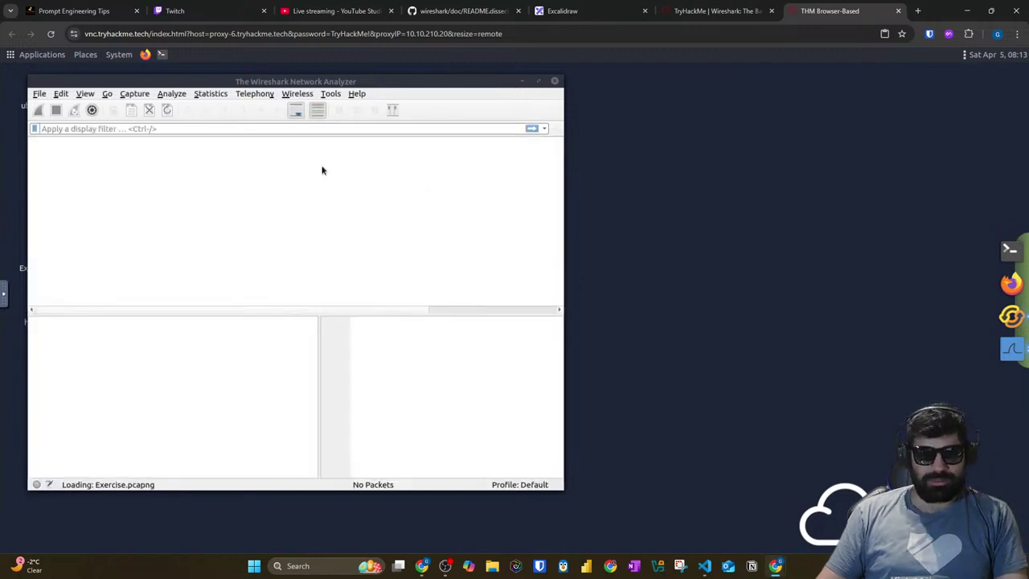
{"action": "left_click", "coordinate": [61, 94]}
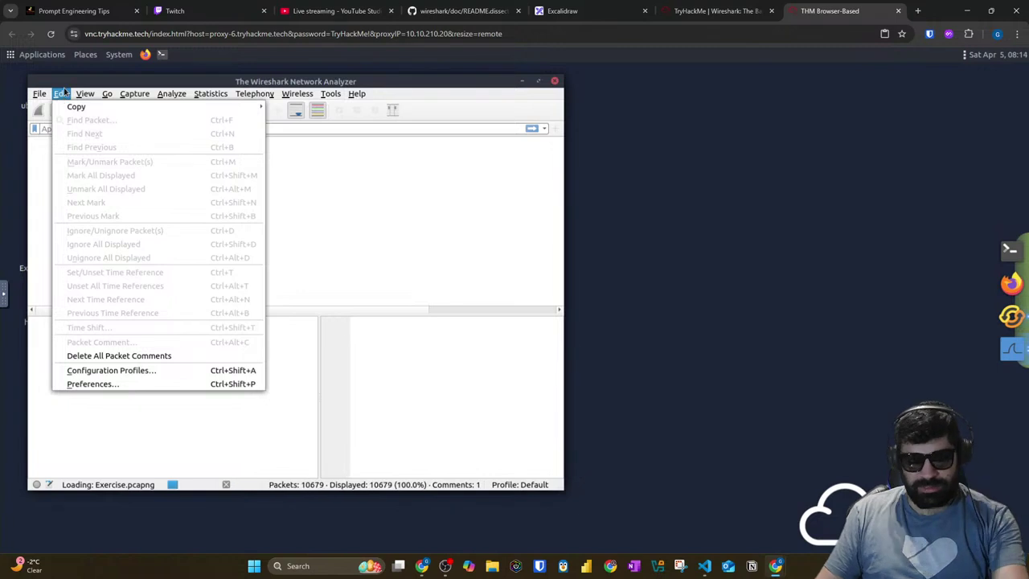
{"action": "left_click", "coordinate": [153, 384]}
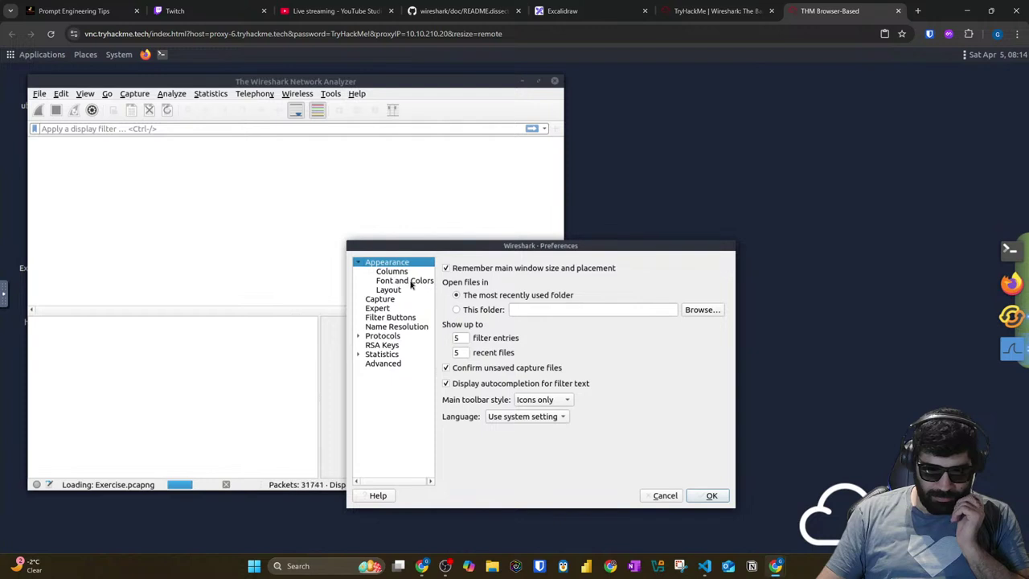
{"action": "left_click", "coordinate": [410, 282]}
{"action": "left_click", "coordinate": [580, 270]}
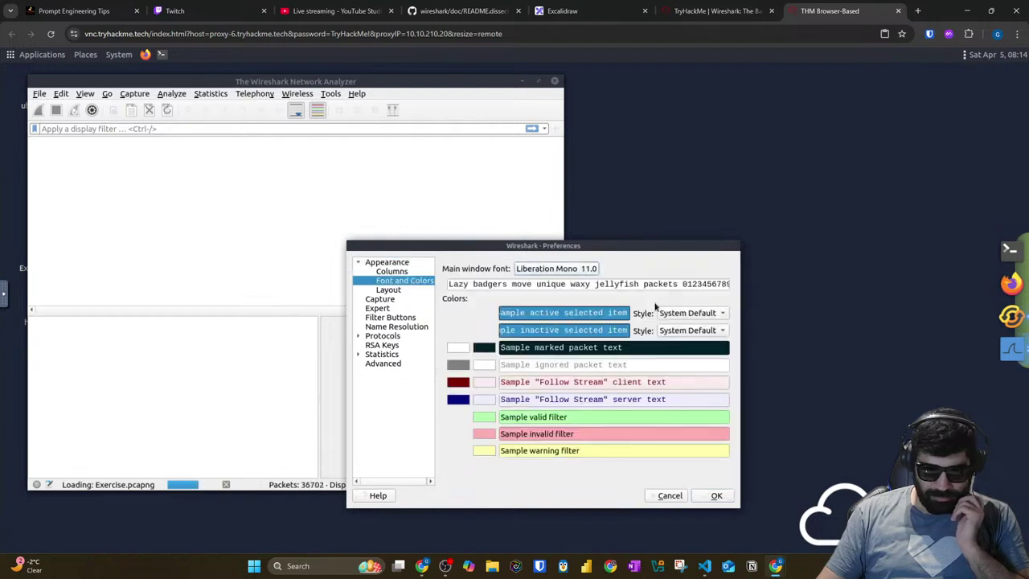
{"action": "left_click", "coordinate": [645, 482]}
{"action": "left_click", "coordinate": [644, 483]}
{"action": "left_click", "coordinate": [645, 483]}
{"action": "left_click", "coordinate": [645, 482]}
{"action": "left_click", "coordinate": [645, 482]}
{"action": "left_click", "coordinate": [635, 502]}
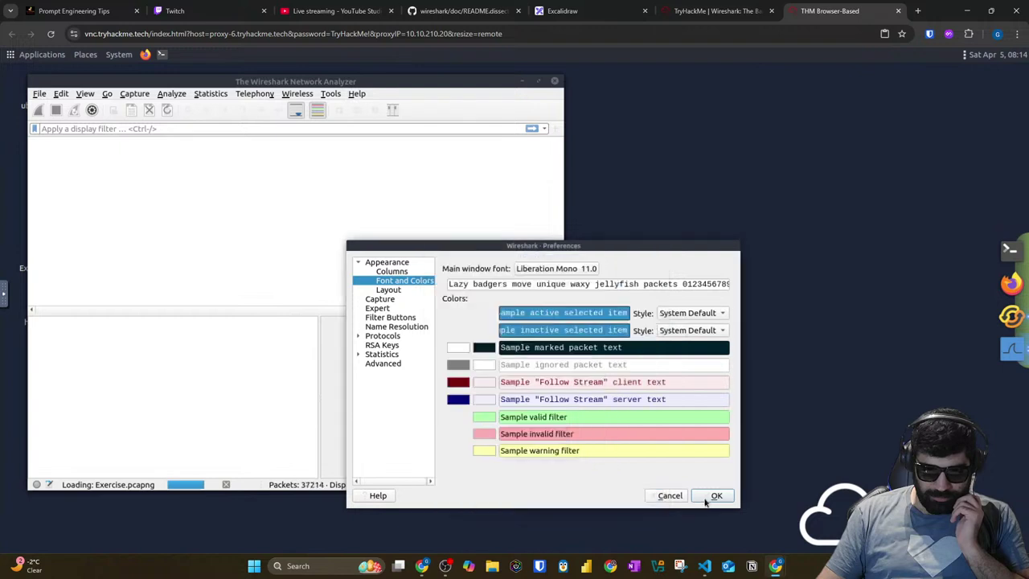
{"action": "left_click", "coordinate": [714, 496]}
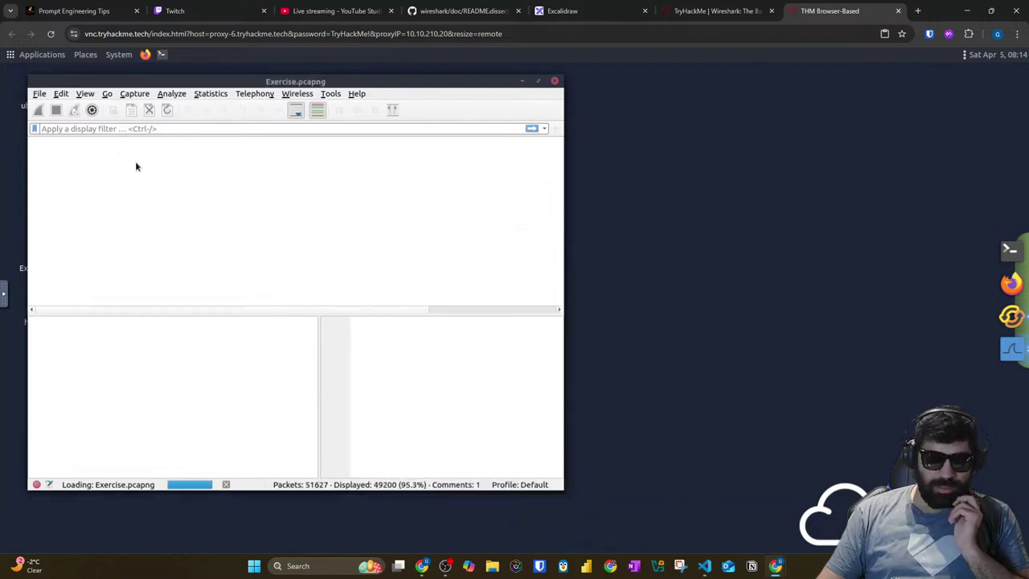
Step: Reset Firefox's settings through its refresh wizard and maximize the Wireshark window
{"action": "left_click", "coordinate": [1010, 283]}
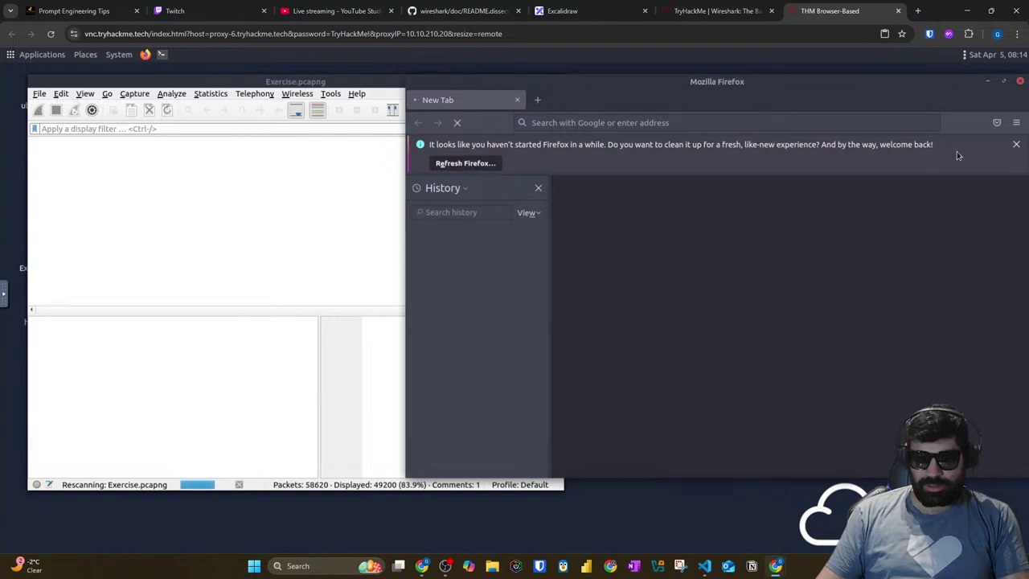
{"action": "left_click", "coordinate": [450, 163]}
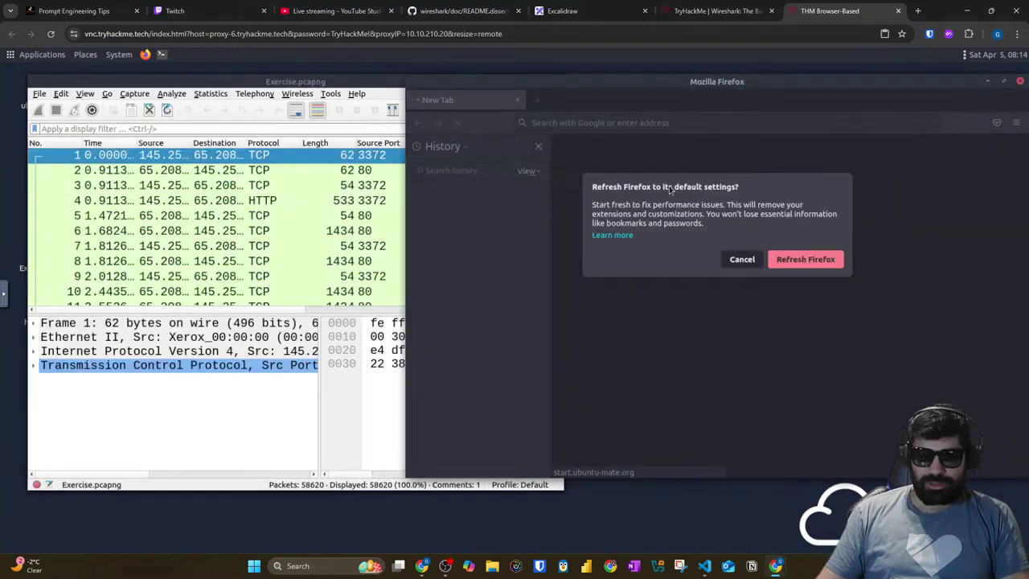
{"action": "left_click", "coordinate": [800, 259]}
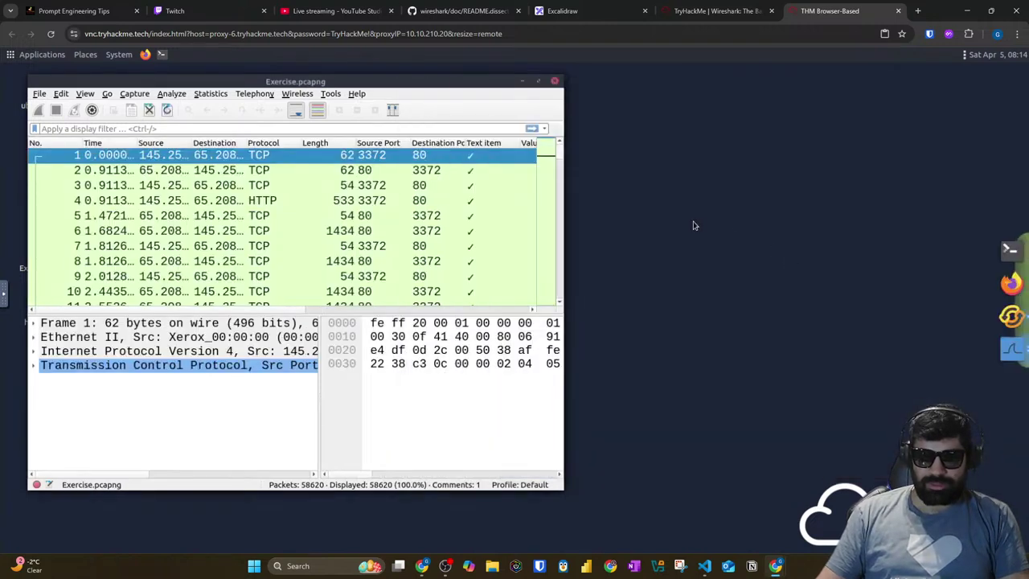
{"action": "left_click", "coordinate": [541, 82]}
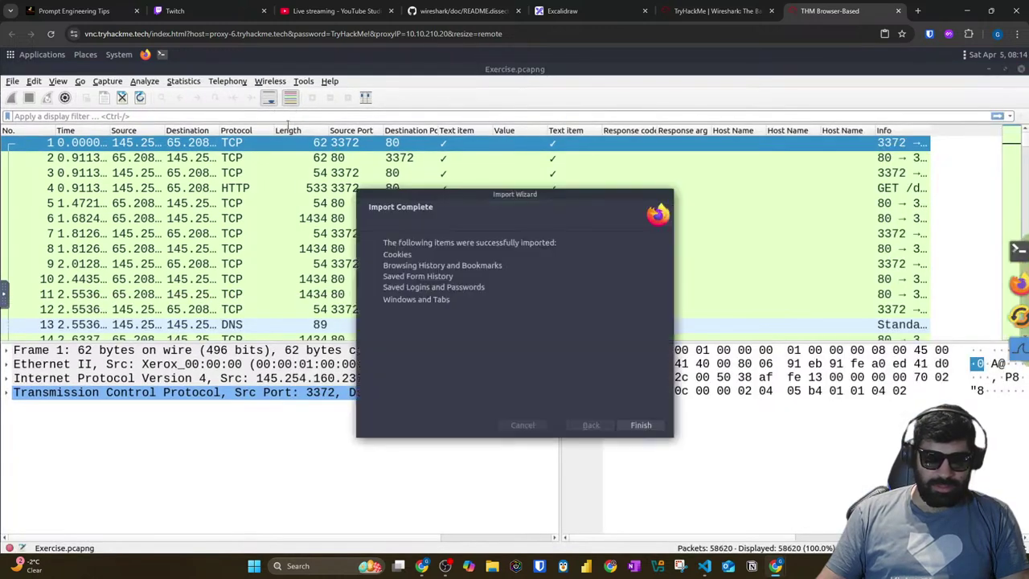
{"action": "left_click", "coordinate": [641, 426]}
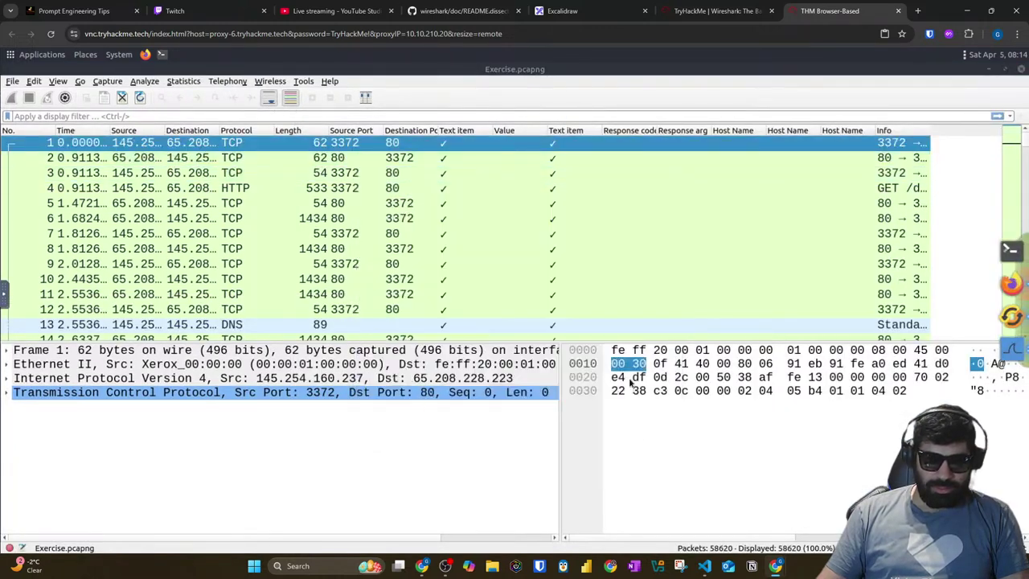
Step: Jump to packet 12 with Ctrl+G to view its packet comments
{"action": "left_click", "coordinate": [662, 248]}
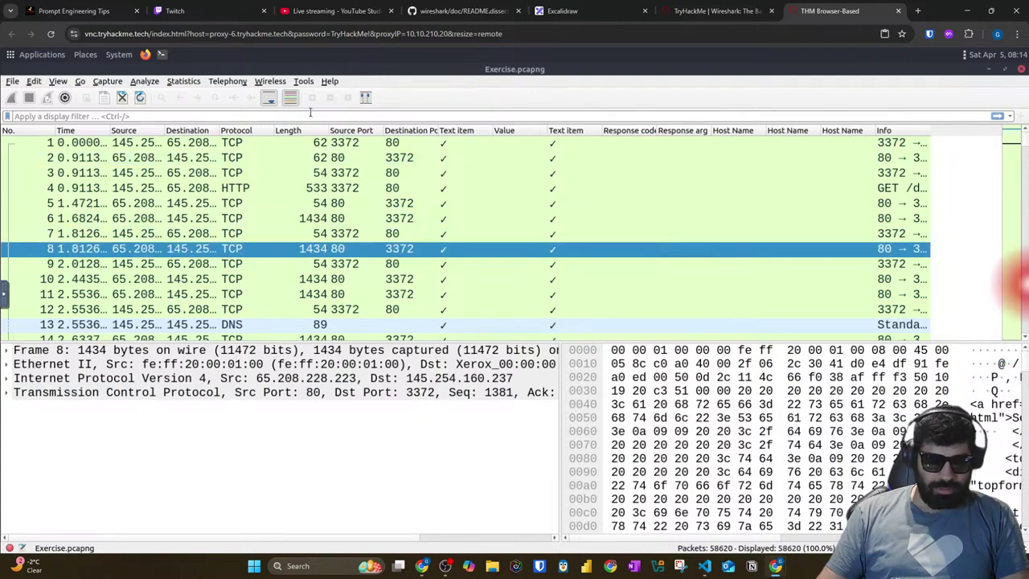
{"action": "key", "text": "ctrl+g"}
{"action": "type", "text": "12"}
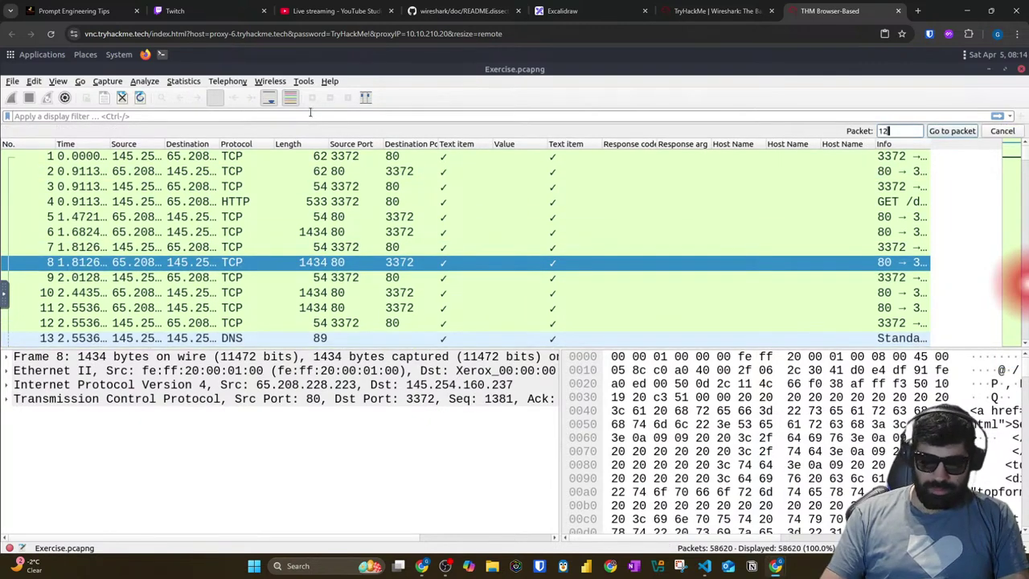
{"action": "key", "text": "Return"}
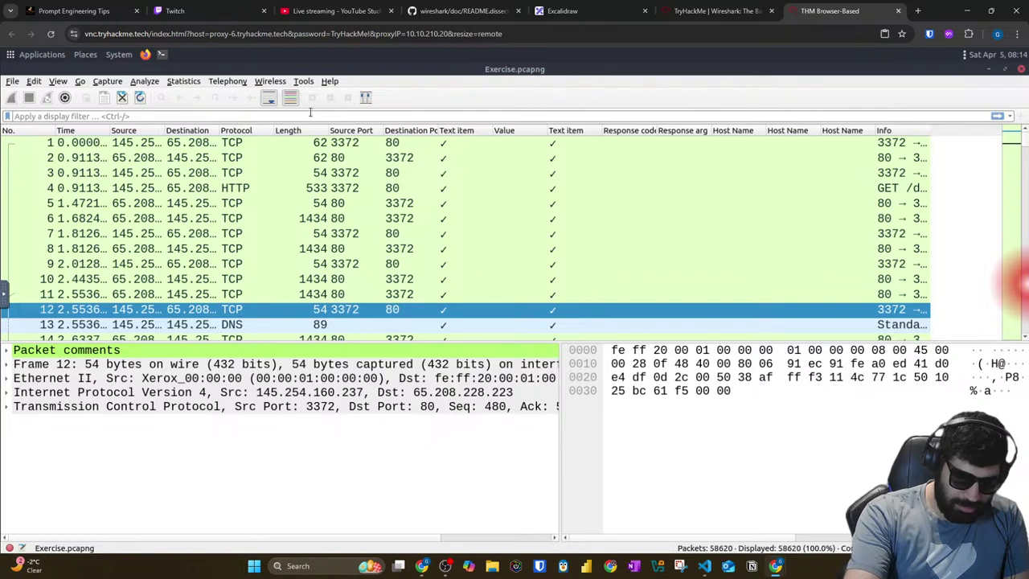
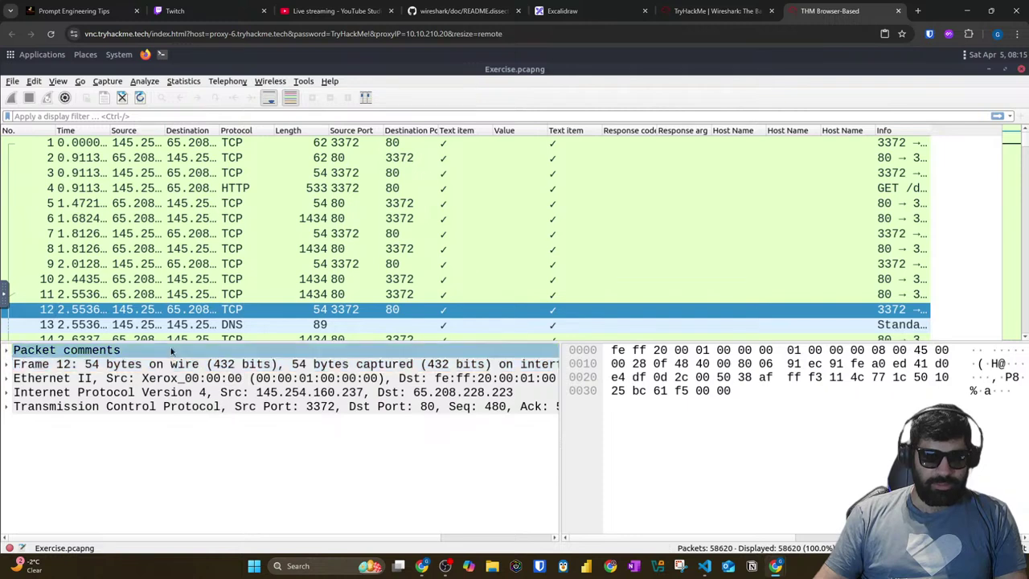
Step: Open packet 12's comment and select the packet number 39765 written in it
{"action": "left_click", "coordinate": [24, 351]}
{"action": "right_click", "coordinate": [61, 345]}
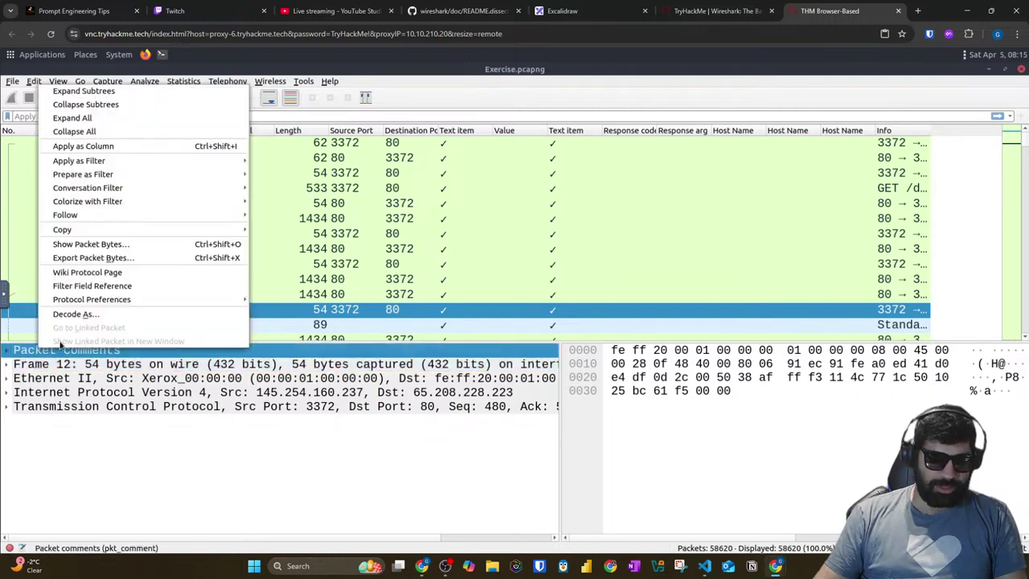
{"action": "left_click", "coordinate": [367, 315]}
{"action": "right_click", "coordinate": [190, 310]}
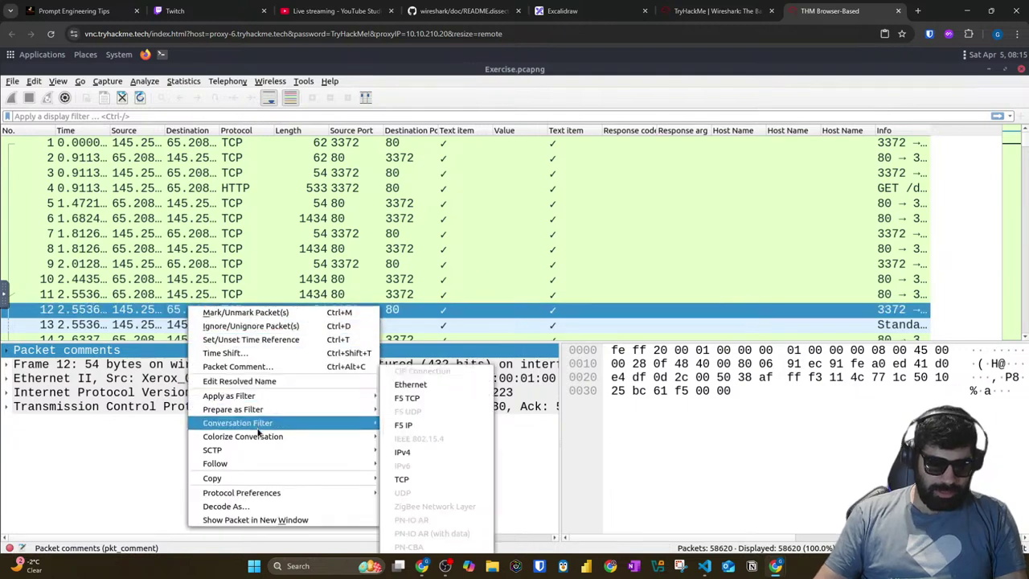
{"action": "left_click", "coordinate": [252, 367]}
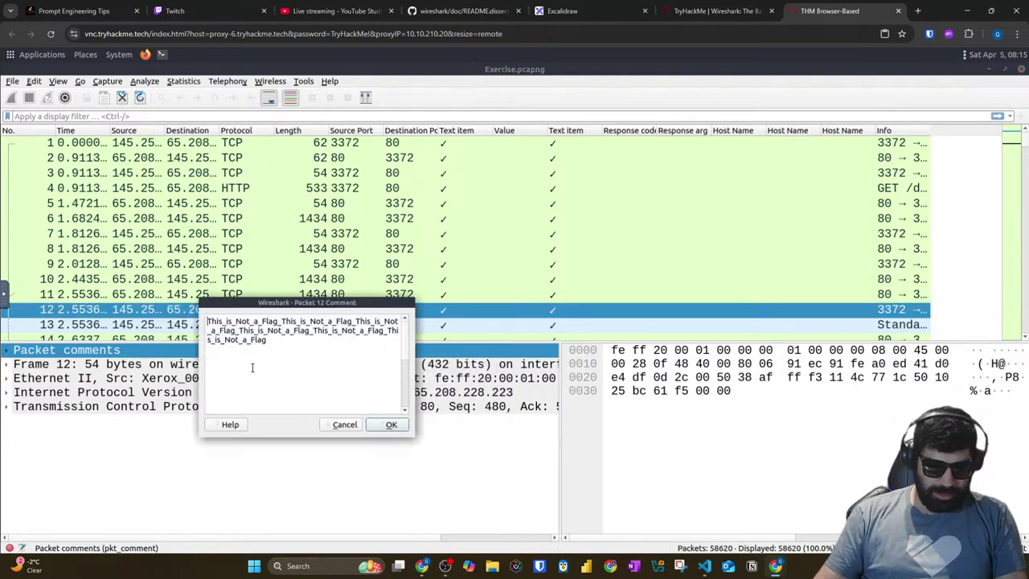
{"action": "scroll", "coordinate": [265, 361], "scroll_direction": "down", "scroll_amount": 3}
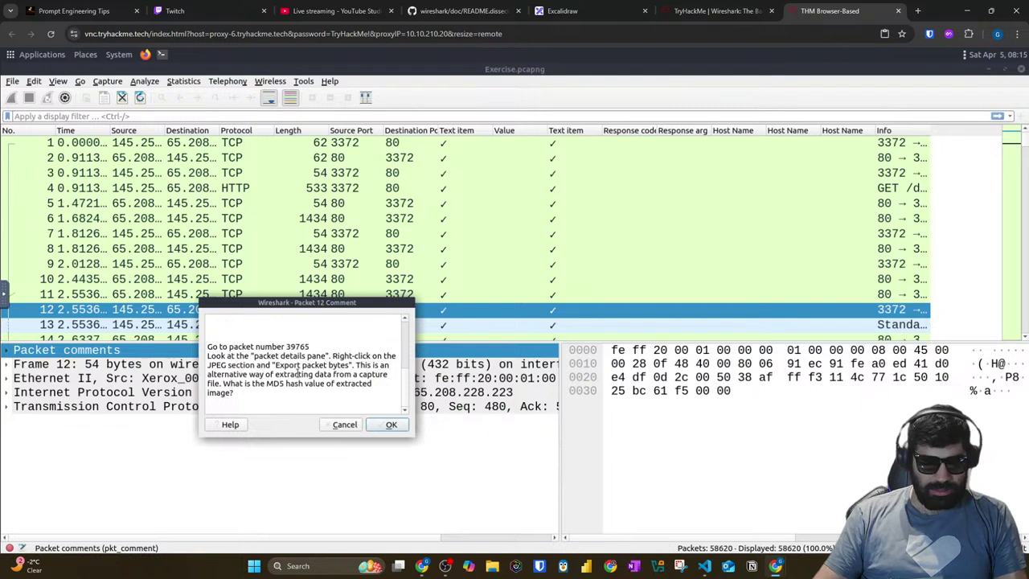
{"action": "double_click", "coordinate": [299, 346]}
{"action": "key", "text": "ctrl+c"}
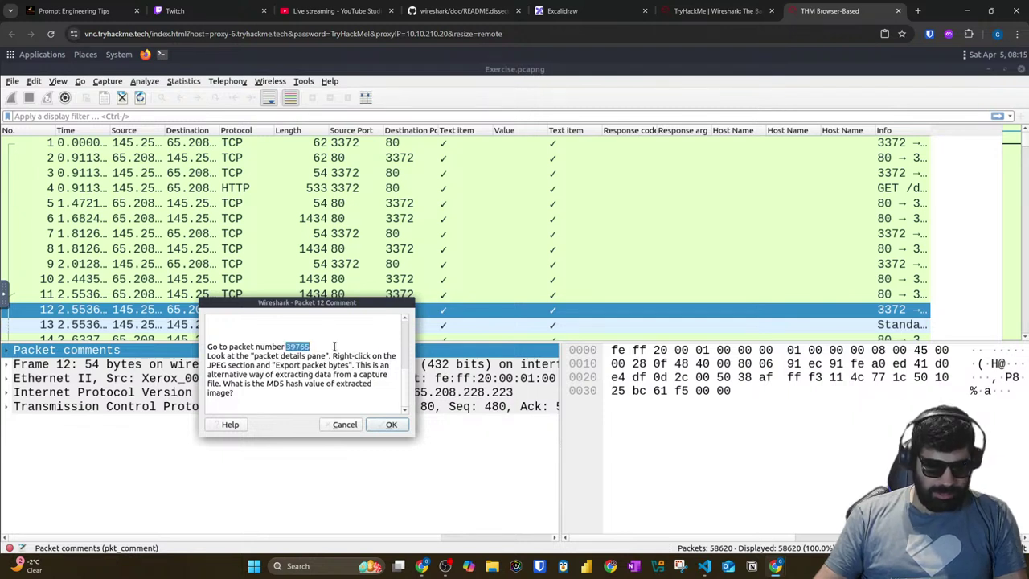
{"action": "left_click", "coordinate": [391, 424]}
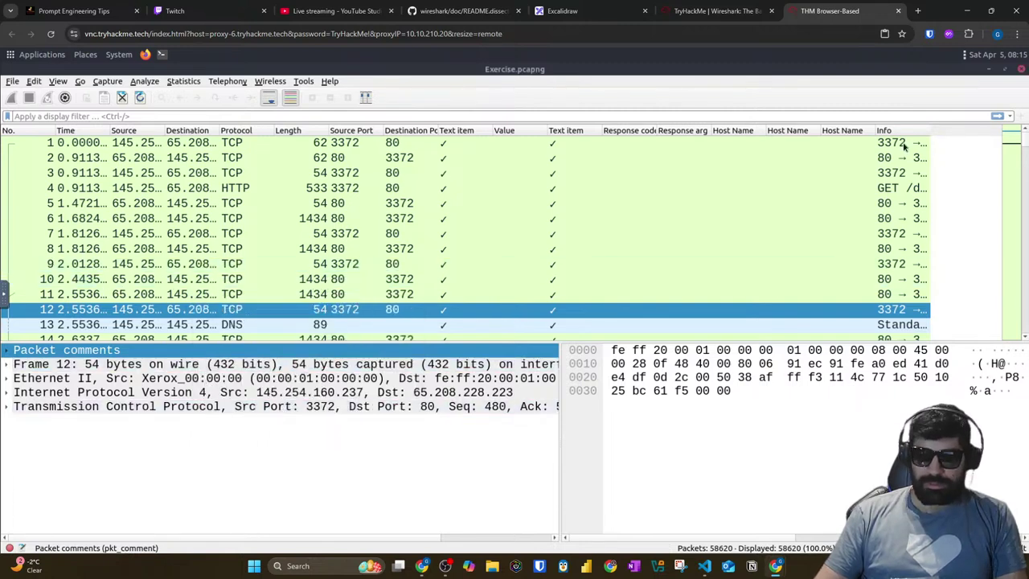
Step: Jump to packet 39765 and inspect its JPEG File Interchange Format data
{"action": "key", "text": "ctrl+g"}
{"action": "key", "text": "ctrl+v"}
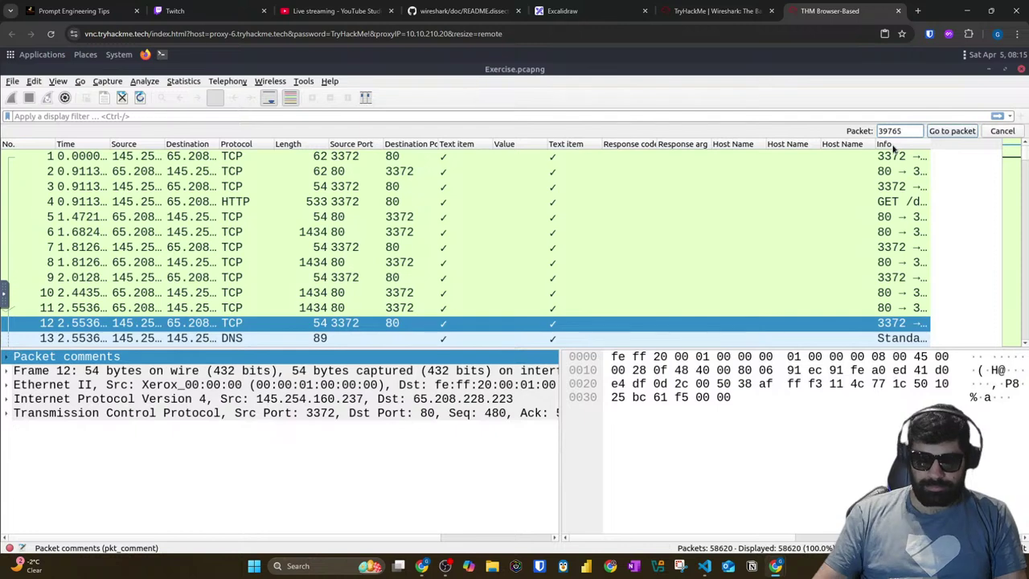
{"action": "key", "text": "Return"}
{"action": "scroll", "coordinate": [322, 237], "scroll_direction": "down", "scroll_amount": 2}
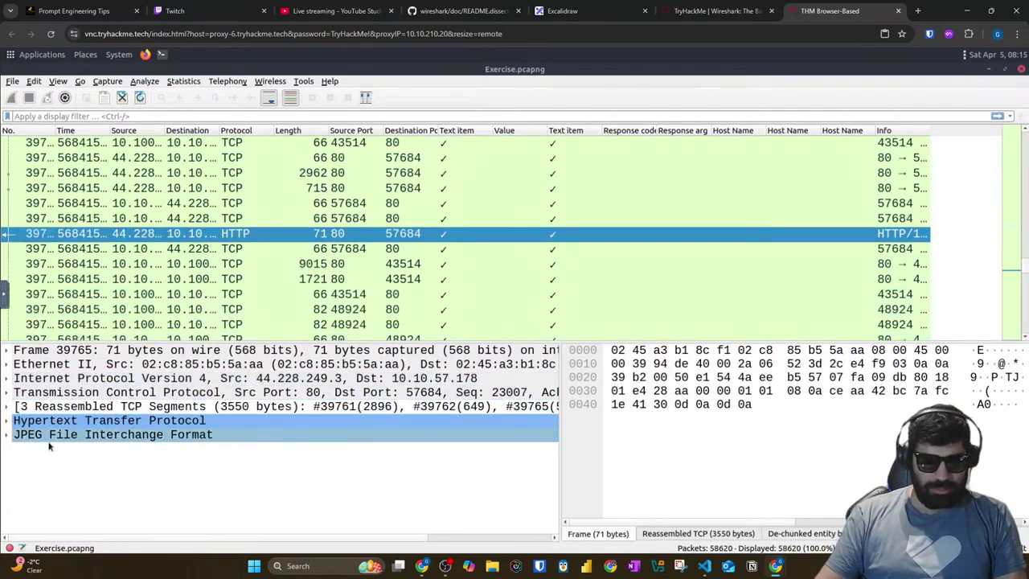
{"action": "right_click", "coordinate": [25, 440]}
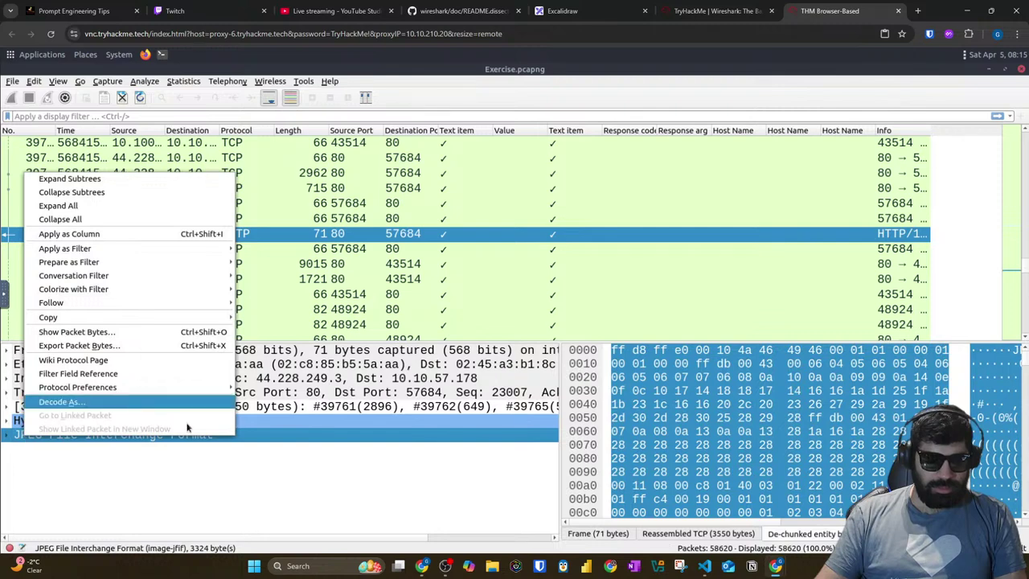
{"action": "key", "text": "Escape"}
{"action": "right_click", "coordinate": [124, 235]}
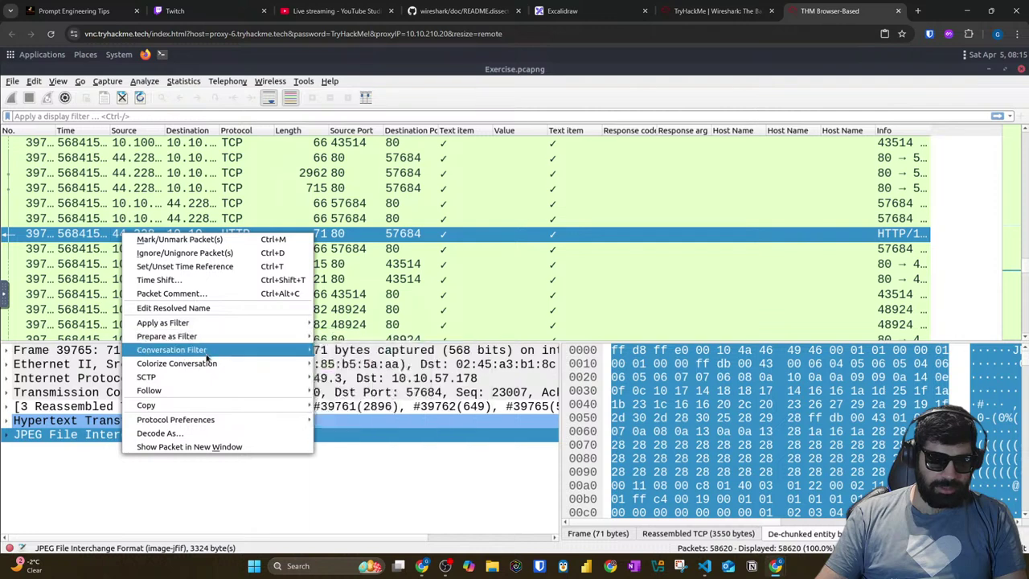
{"action": "mouse_move", "coordinate": [207, 357]}
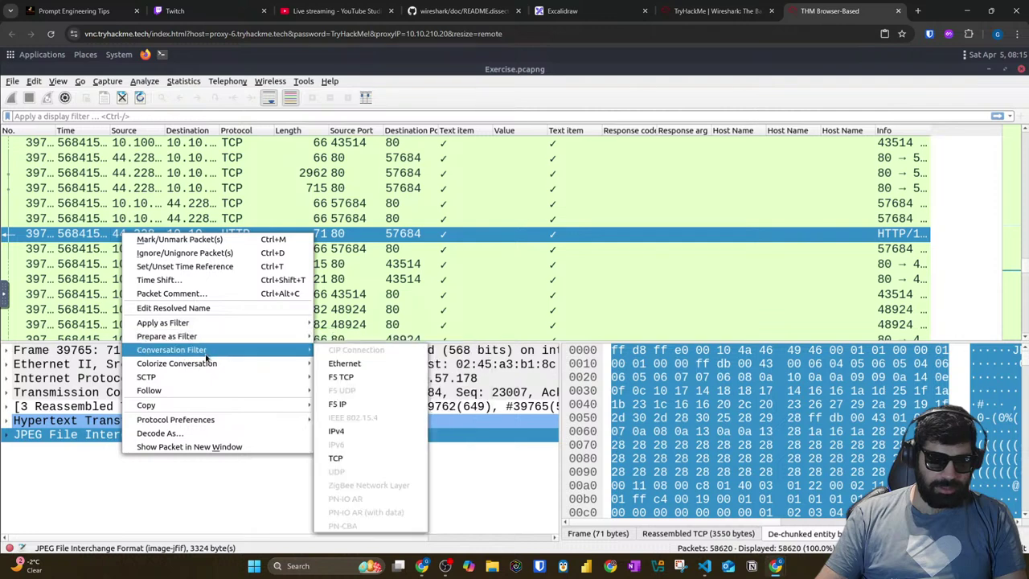
{"action": "left_click", "coordinate": [4, 88]}
{"action": "left_click", "coordinate": [10, 83]}
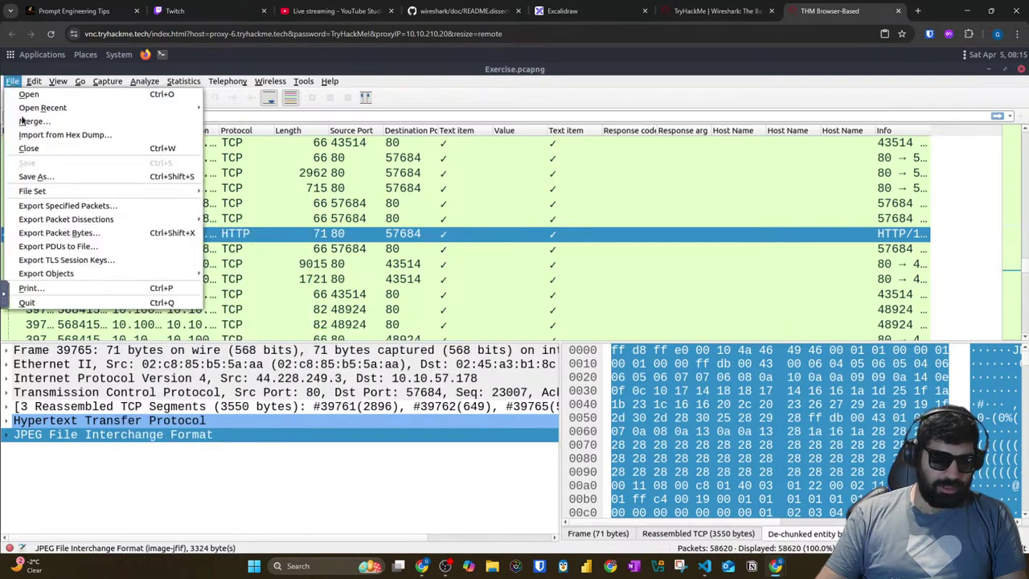
Step: Export the selected packet bytes to a file named img on the Desktop
{"action": "left_click", "coordinate": [80, 233]}
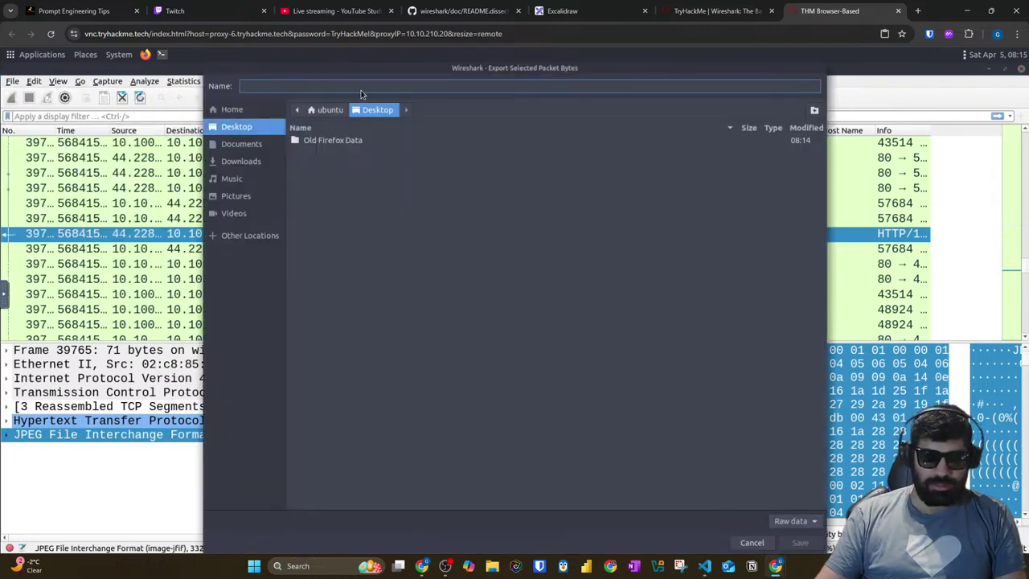
{"action": "type", "text": "img"}
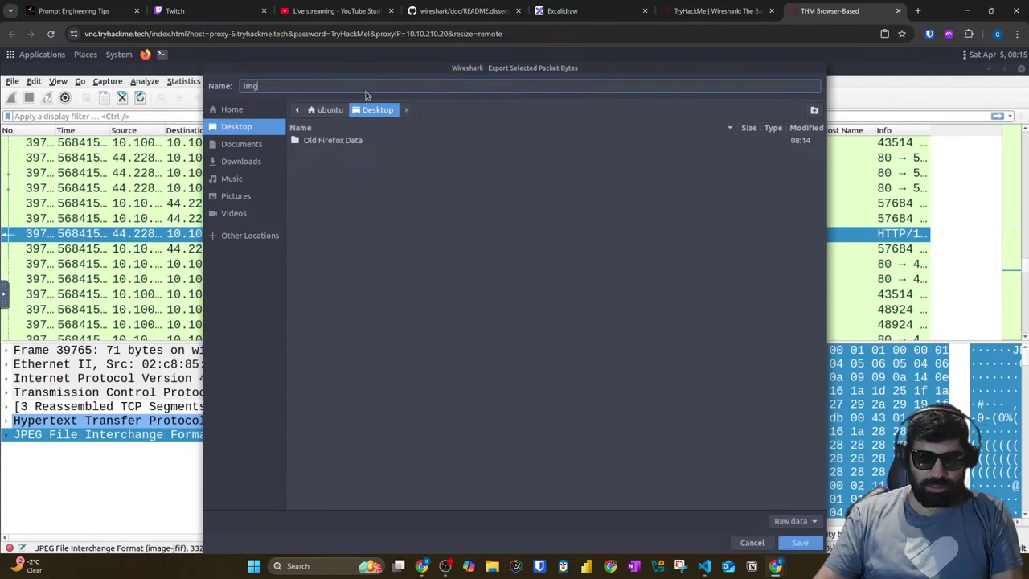
{"action": "key", "text": "Return"}
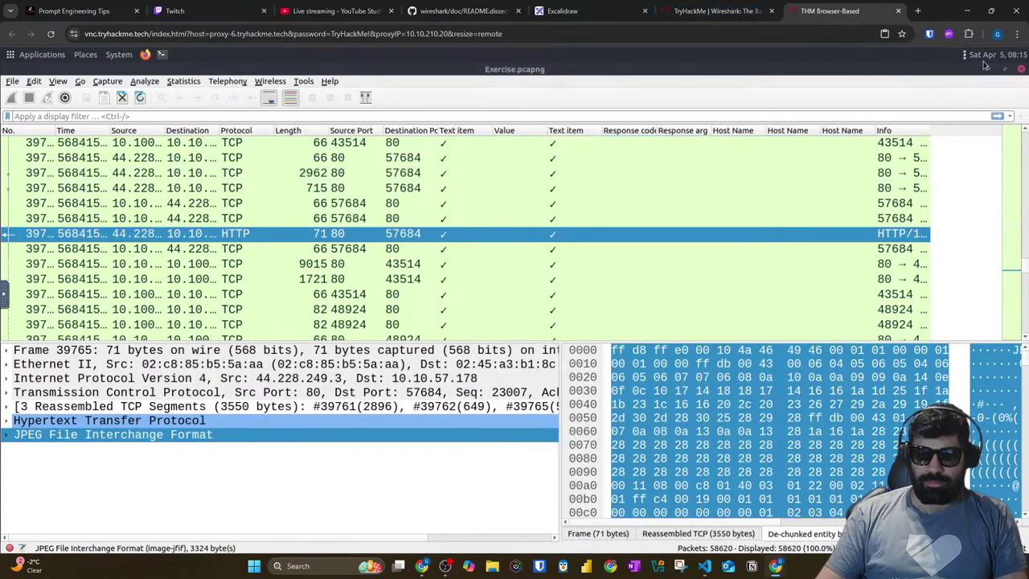
{"action": "left_click", "coordinate": [1022, 69]}
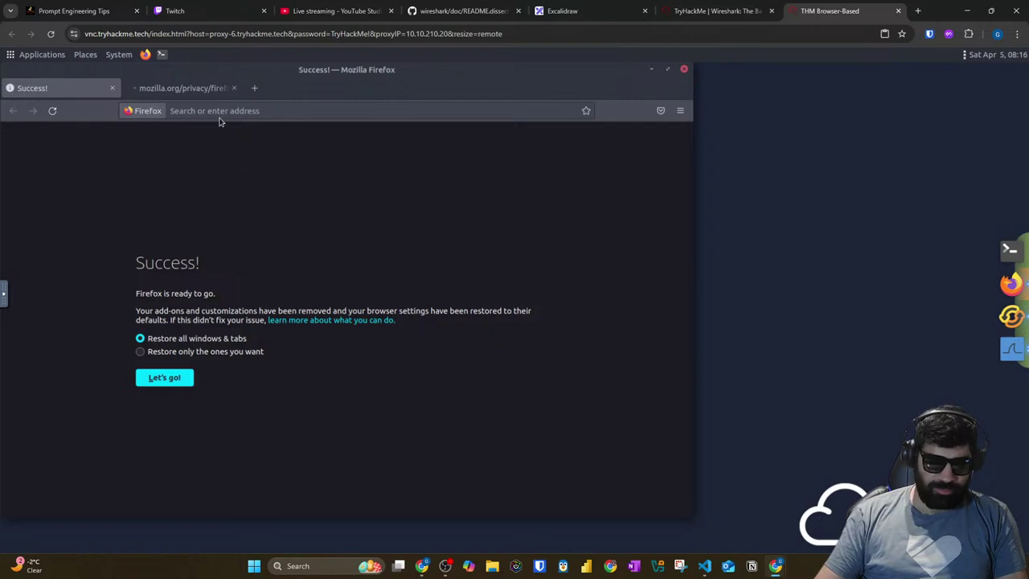
Step: Continue past Firefox's reset success page and search for 'image to md'
{"action": "left_click", "coordinate": [168, 374]}
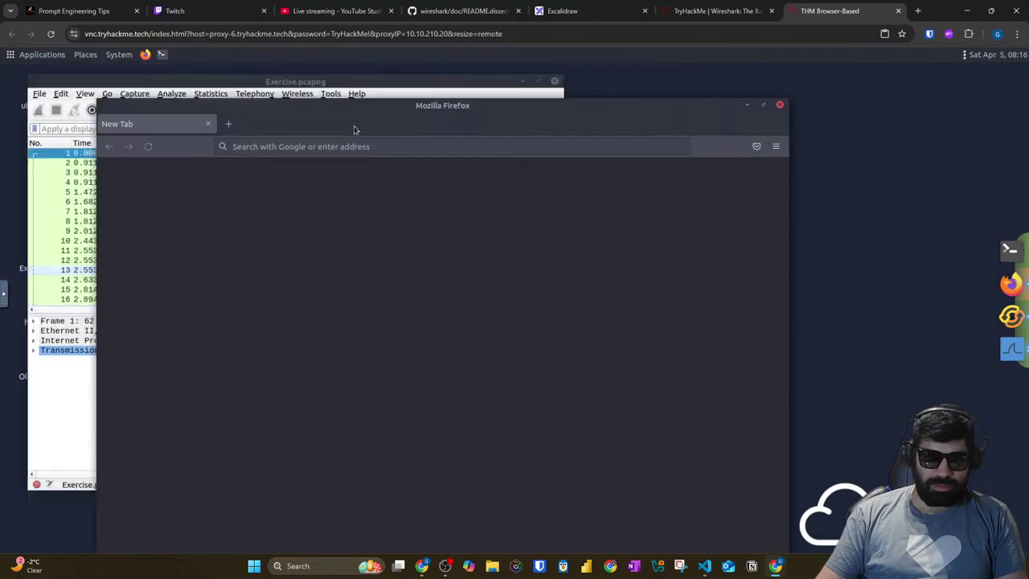
{"action": "left_click", "coordinate": [296, 147]}
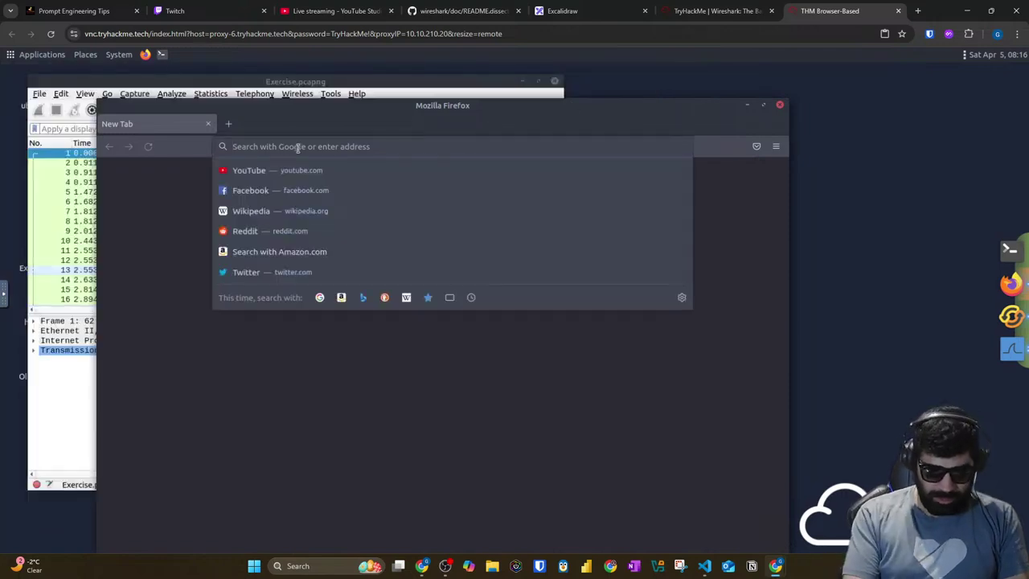
{"action": "type", "text": "image to "}
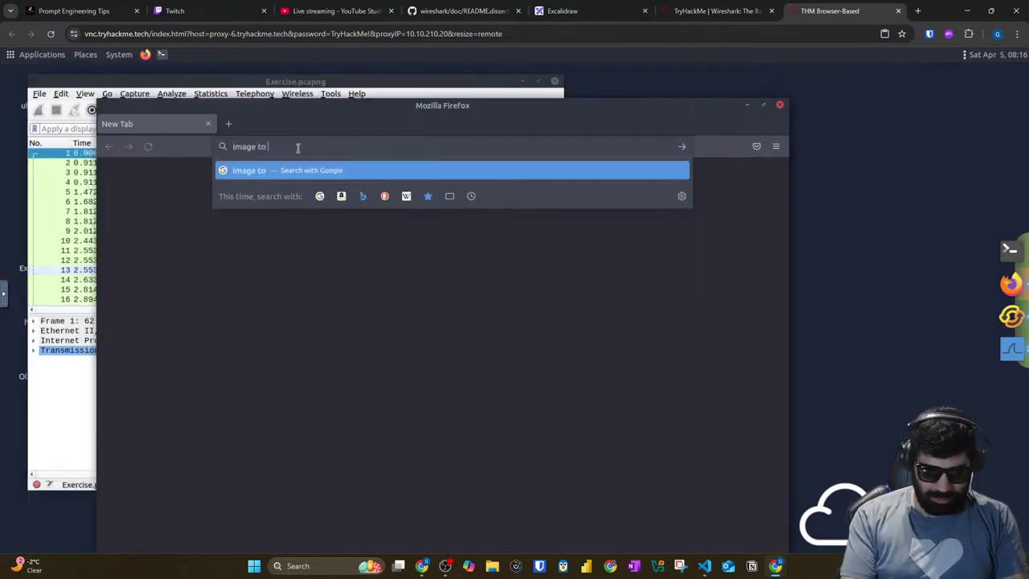
{"action": "type", "text": "md"}
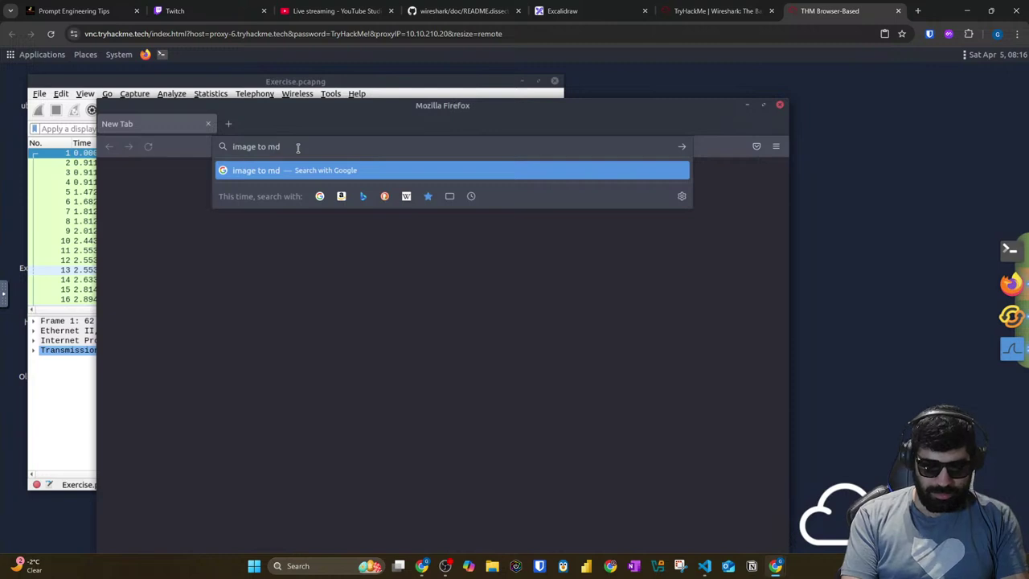
{"action": "key", "text": "Return"}
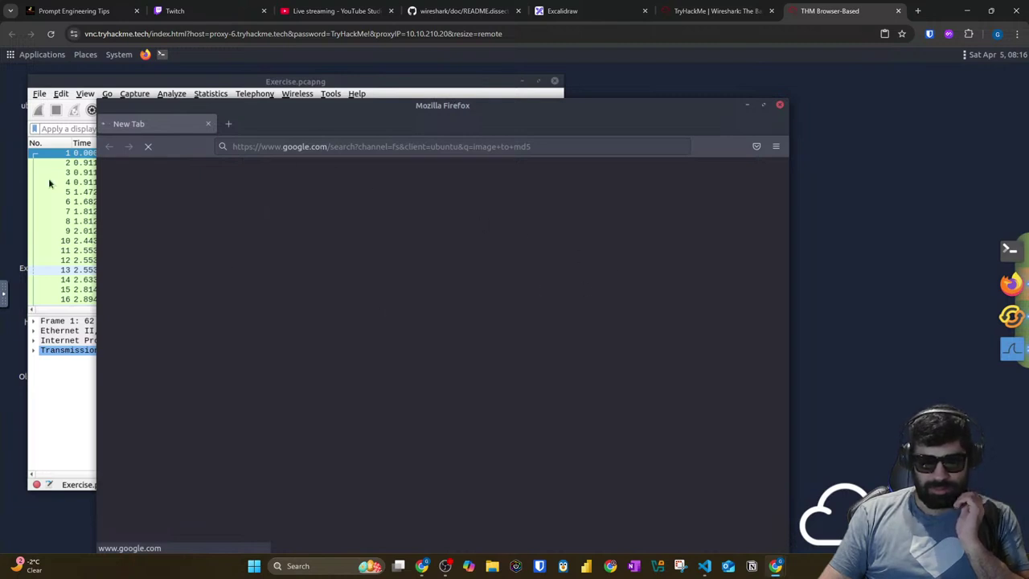
Step: Browse the Applications menu categories, then open a second Firefox tab ready for a search
{"action": "left_click", "coordinate": [20, 59]}
{"action": "mouse_move", "coordinate": [42, 153]}
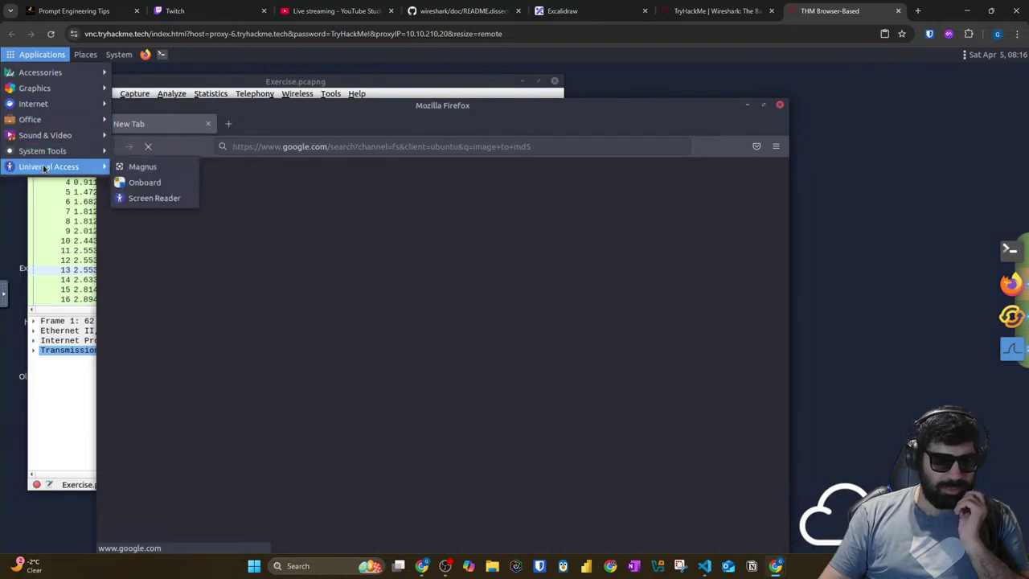
{"action": "mouse_move", "coordinate": [46, 135]}
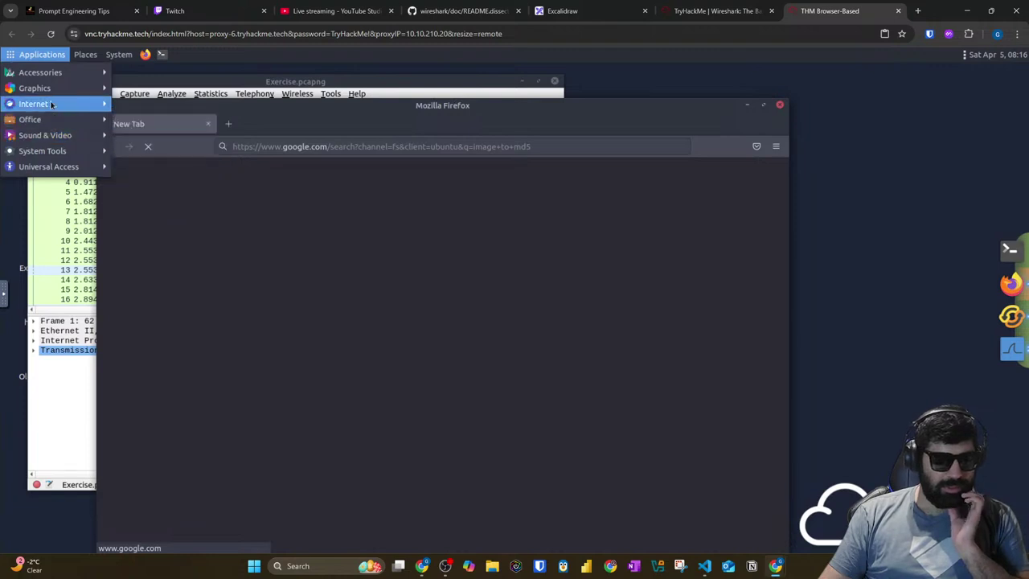
{"action": "mouse_move", "coordinate": [51, 104]}
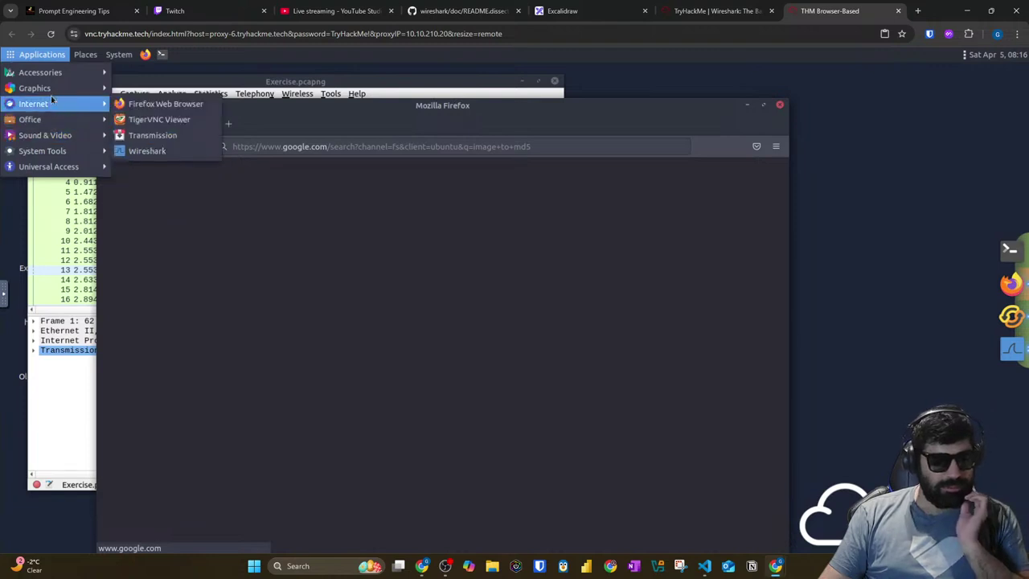
{"action": "mouse_move", "coordinate": [56, 86]}
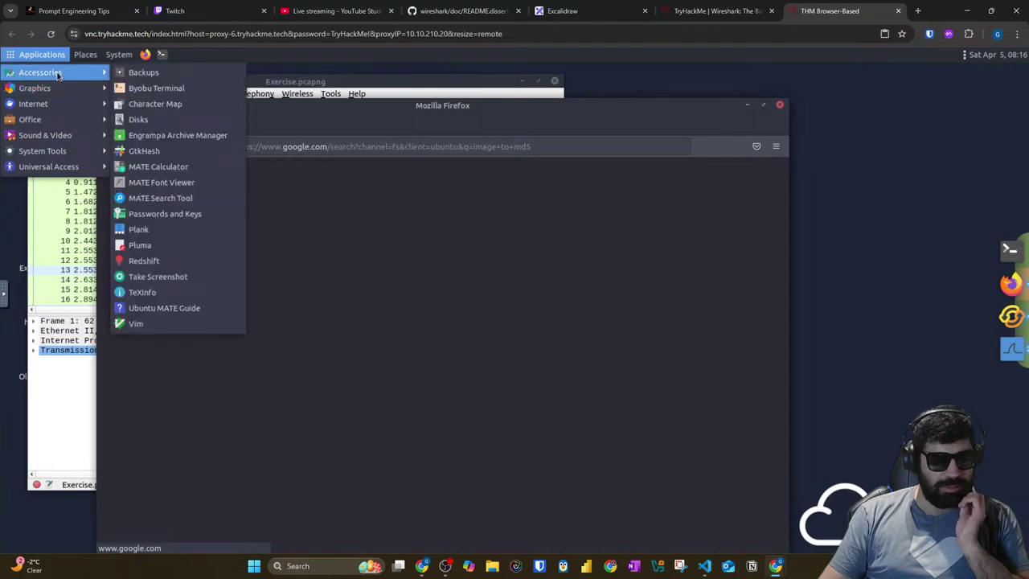
{"action": "left_click", "coordinate": [340, 227]}
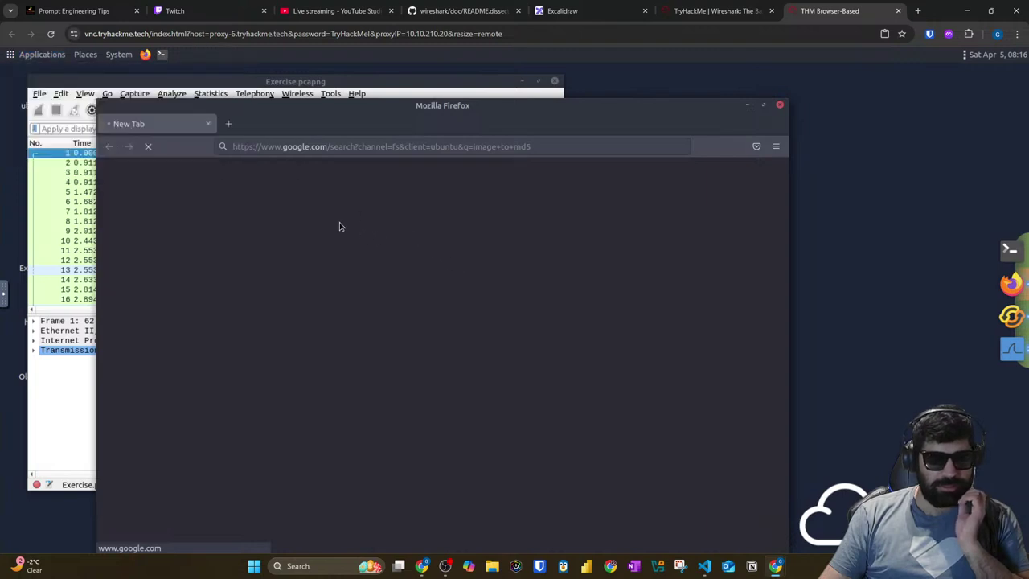
{"action": "left_click", "coordinate": [228, 123]}
{"action": "left_click", "coordinate": [298, 153]}
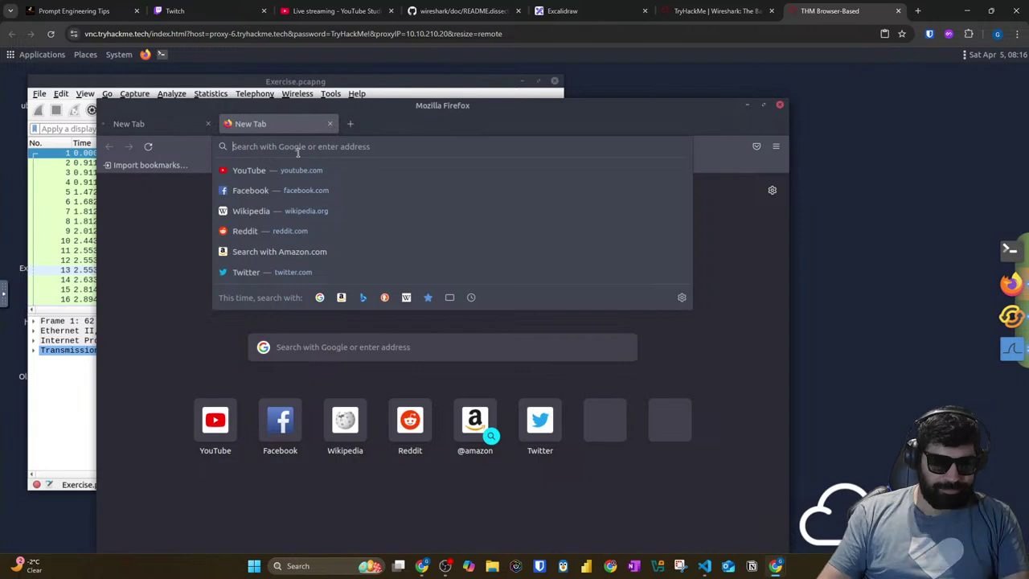
Step: Search Google for 'hash', then for 'hash value generator'
{"action": "type", "text": "hash"}
{"action": "key", "text": "Return"}
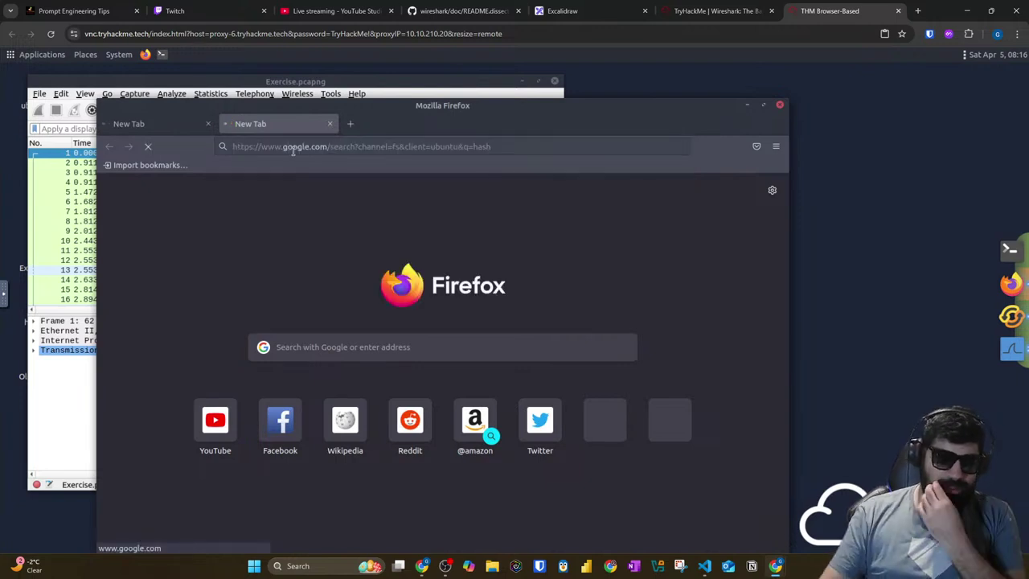
{"action": "left_click", "coordinate": [209, 126]}
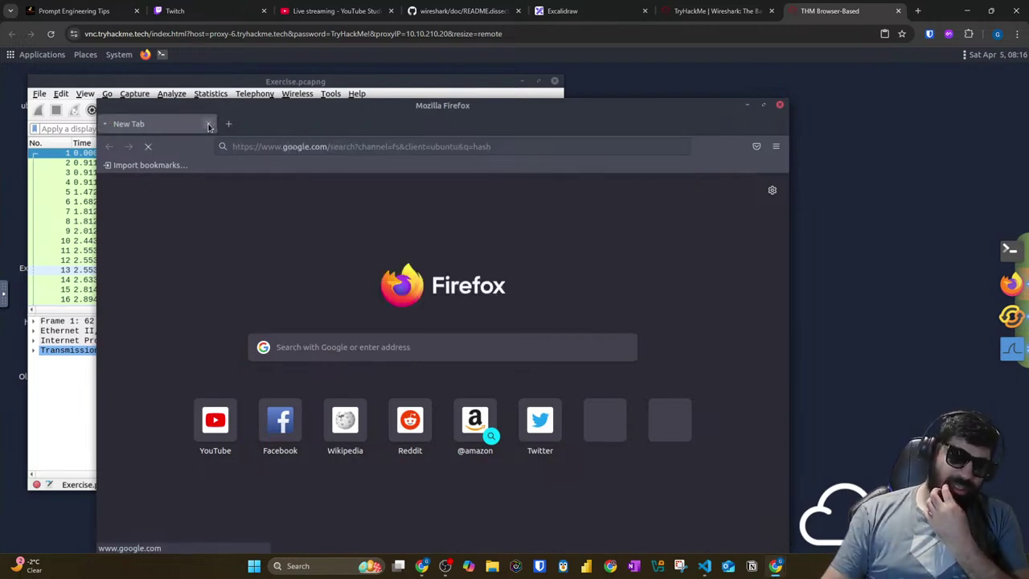
{"action": "left_click", "coordinate": [263, 147]}
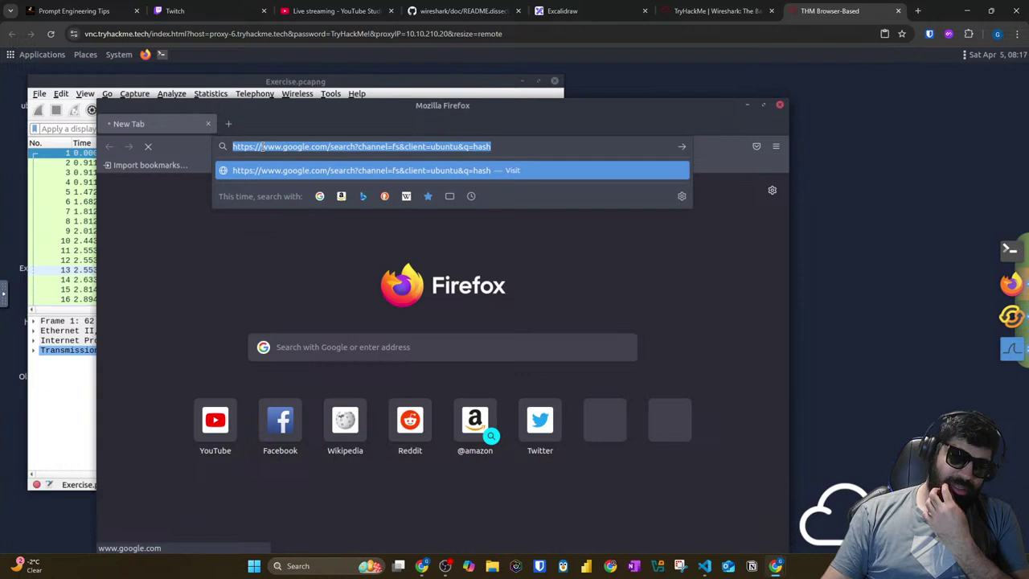
{"action": "type", "text": "hash valk"}
{"action": "key", "text": "BackSpace"}
{"action": "type", "text": "lue generator"}
{"action": "key", "text": "Return"}
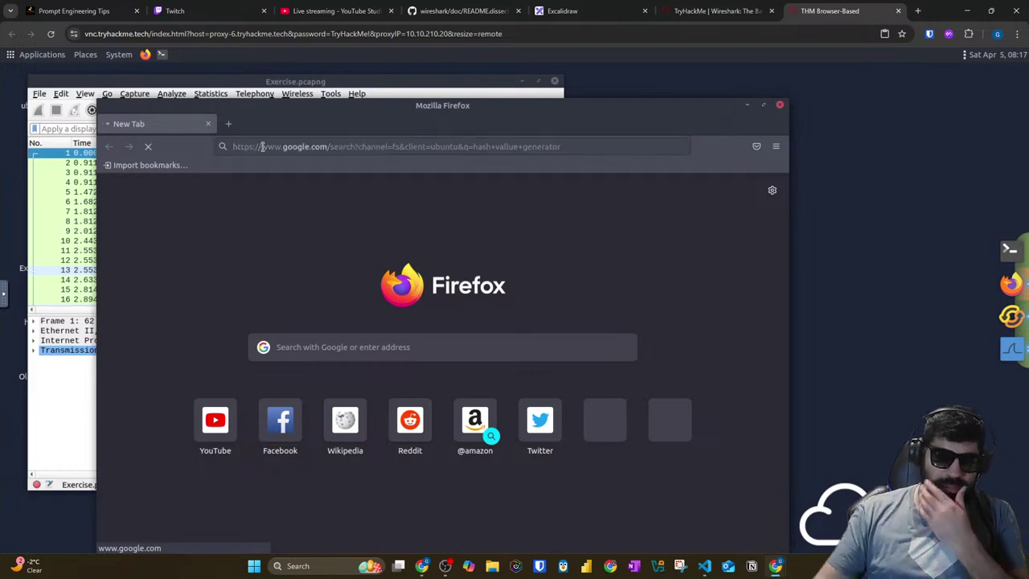
Step: Open another empty tab, close the Firefox window, and launch a new Firefox window from the dock
{"action": "key", "text": "ctrl+t"}
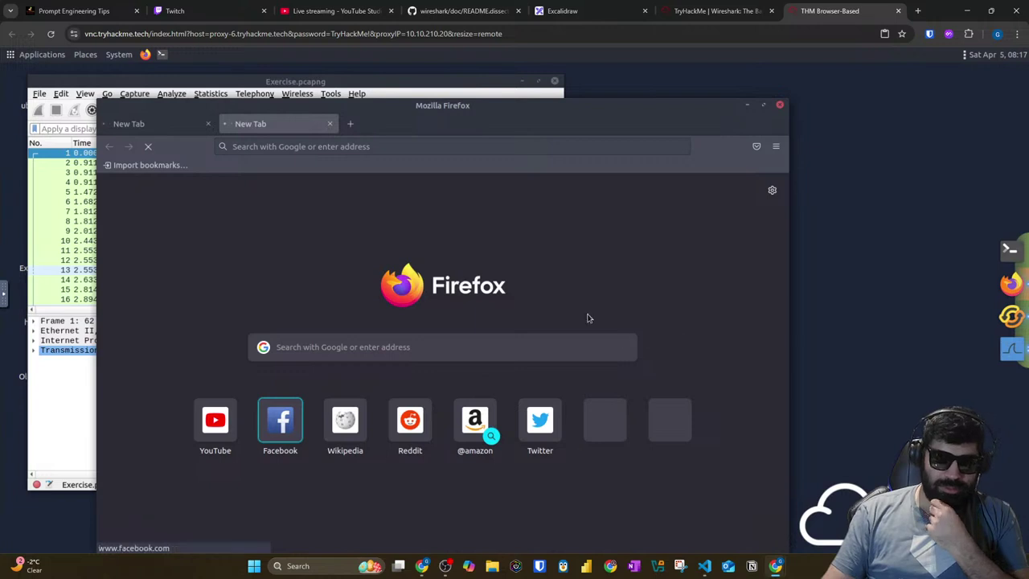
{"action": "left_click", "coordinate": [82, 399]}
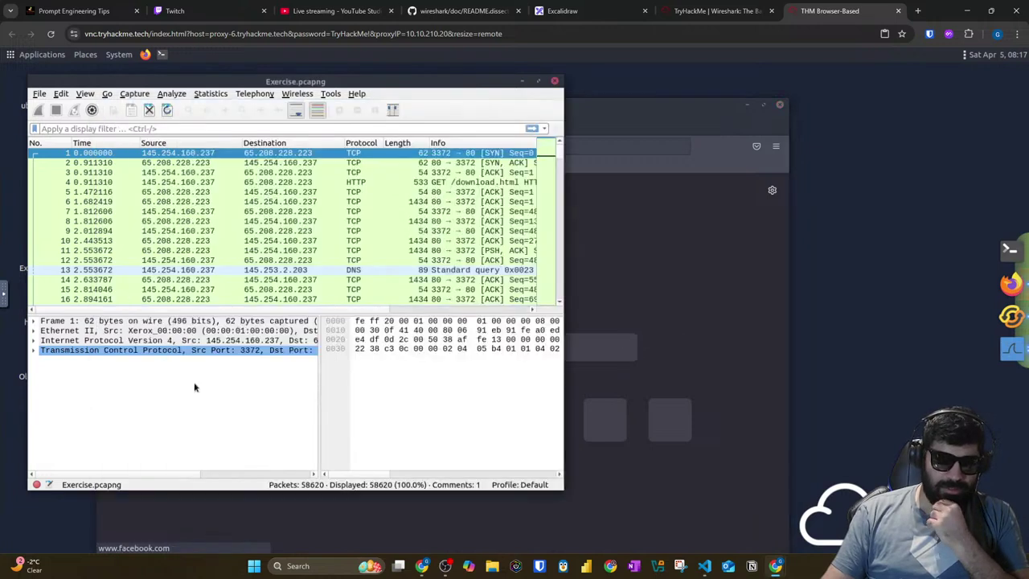
{"action": "left_click", "coordinate": [622, 264]}
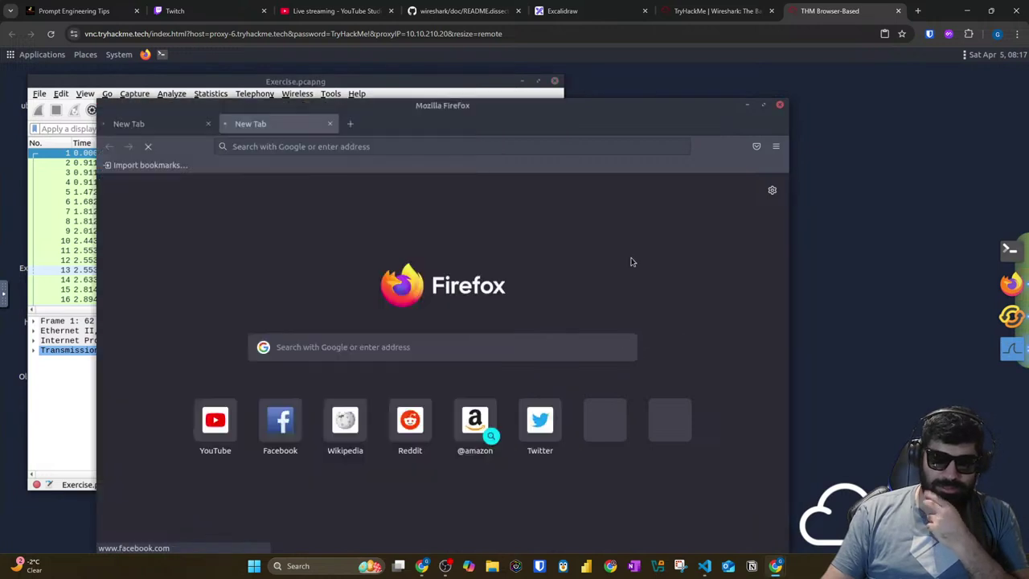
{"action": "left_click", "coordinate": [179, 133]}
{"action": "left_click", "coordinate": [250, 126]}
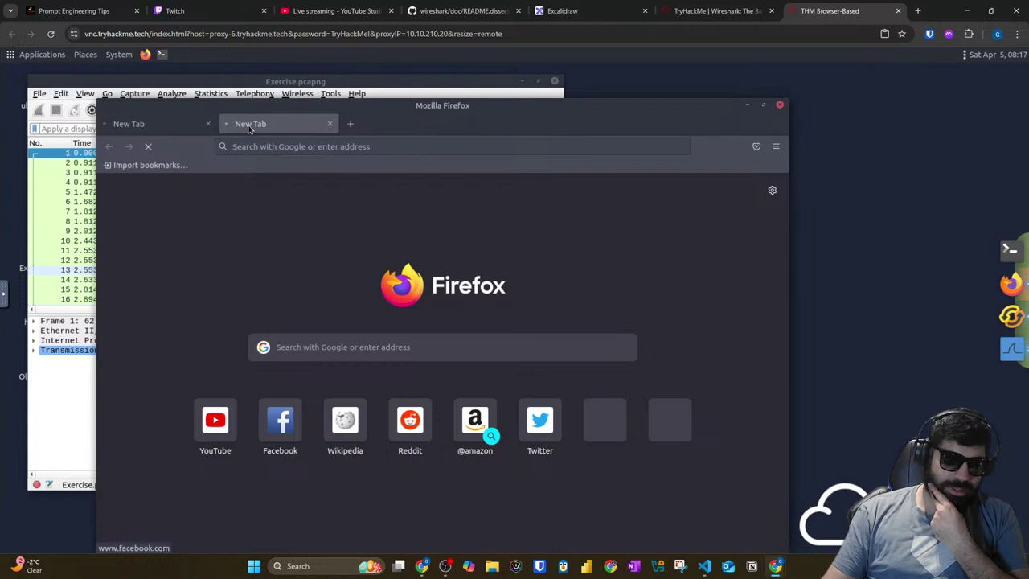
{"action": "left_click", "coordinate": [780, 105]}
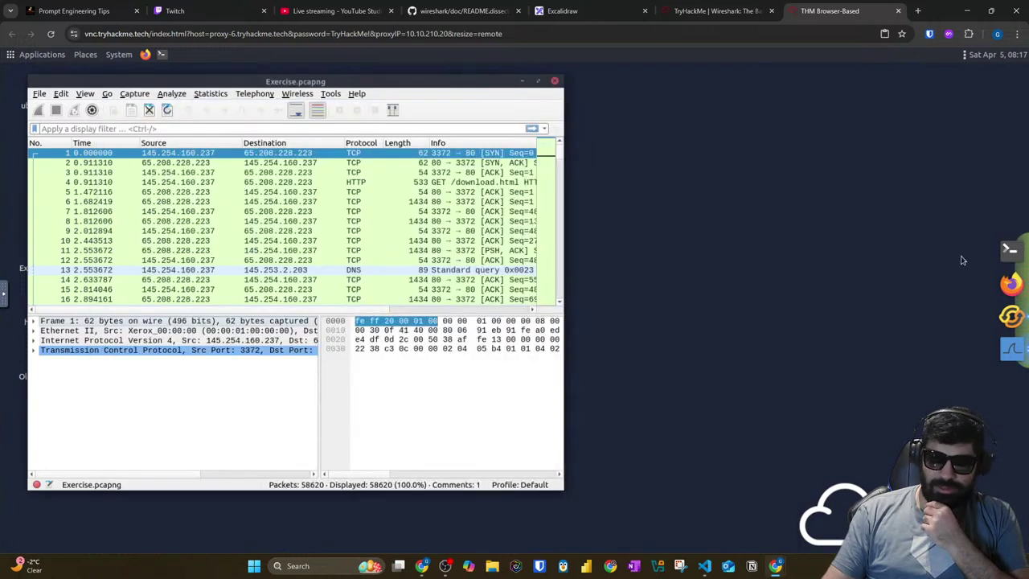
{"action": "right_click", "coordinate": [1009, 277]}
{"action": "left_click", "coordinate": [1011, 338]}
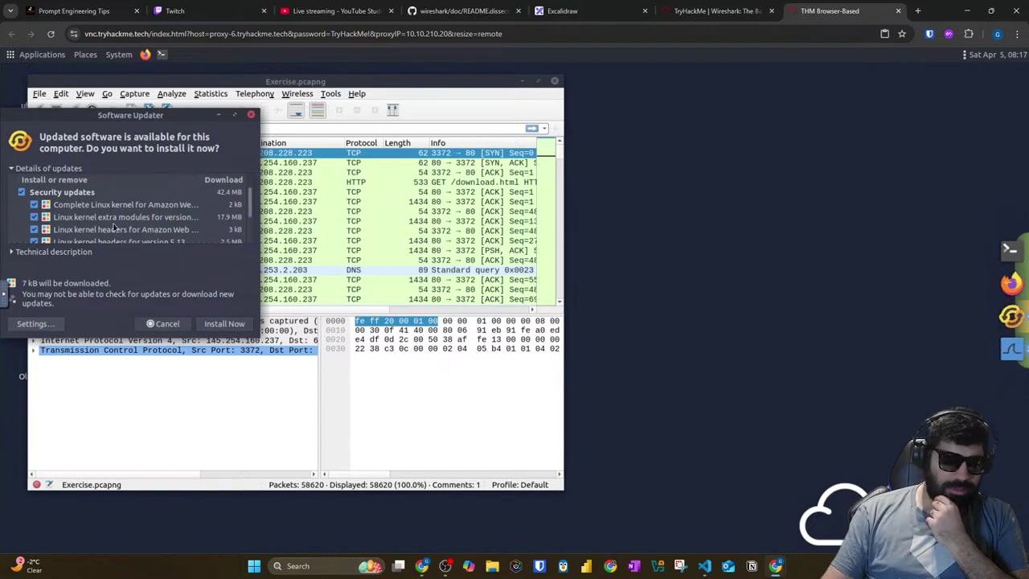
Step: Decline the software updates and open Facebook in Firefox, dismissing both notice bars
{"action": "scroll", "coordinate": [116, 227], "scroll_direction": "down", "scroll_amount": 3}
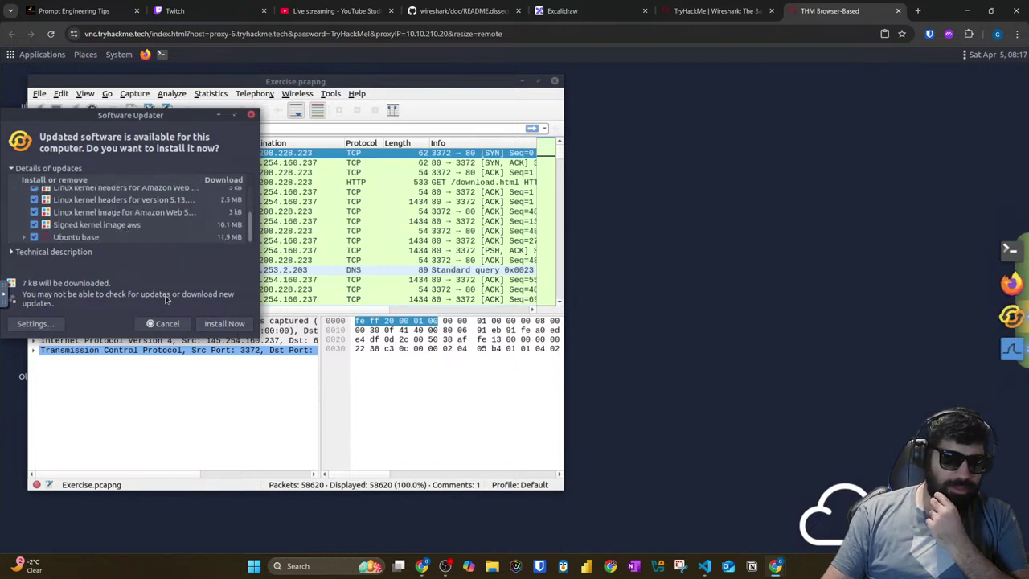
{"action": "left_click", "coordinate": [164, 323]}
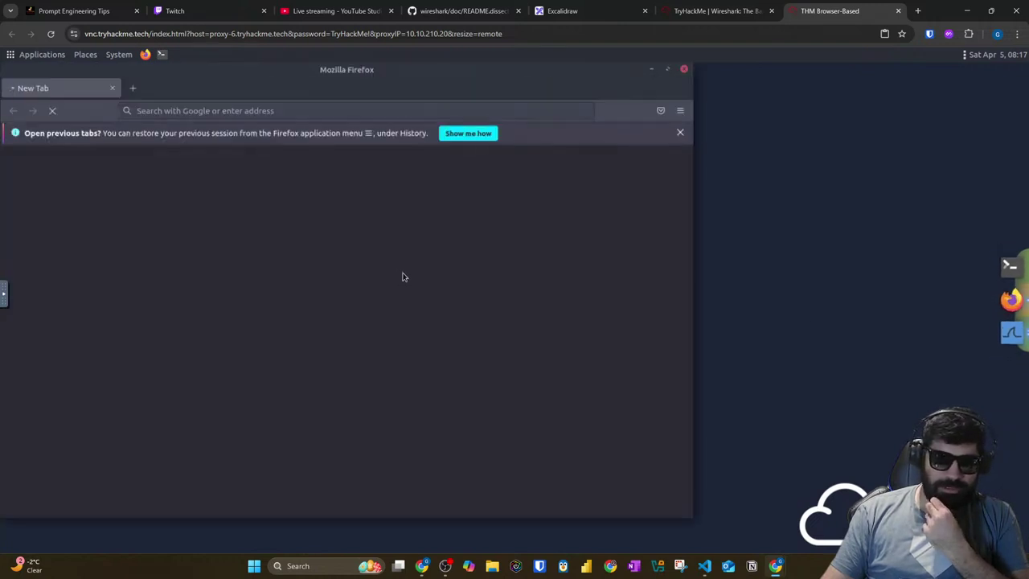
{"action": "left_click", "coordinate": [307, 111]}
{"action": "left_click", "coordinate": [189, 153]}
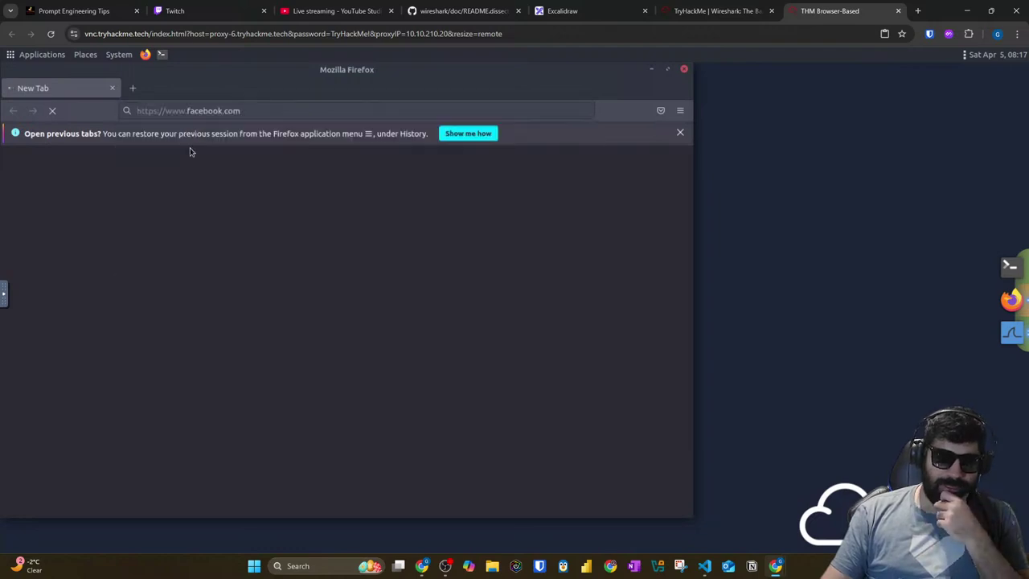
{"action": "left_click_drag", "start_coordinate": [308, 70], "coordinate": [611, 82]}
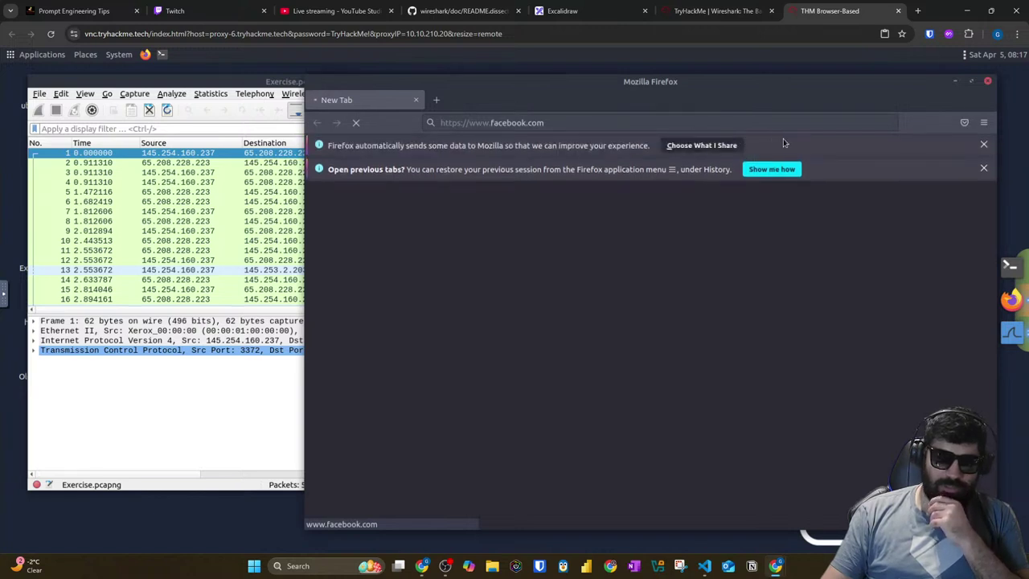
{"action": "left_click", "coordinate": [985, 145]}
{"action": "left_click", "coordinate": [984, 145]}
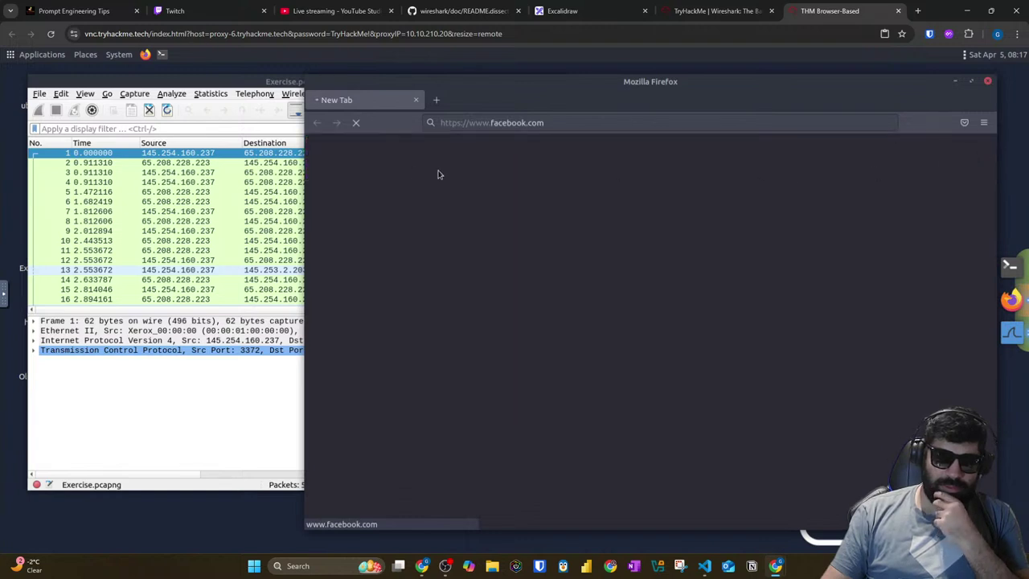
Step: Open a terminal over Wireshark and type 'ways to get hash bvalue of image using terminal' in a new host browser tab
{"action": "left_click", "coordinate": [105, 413]}
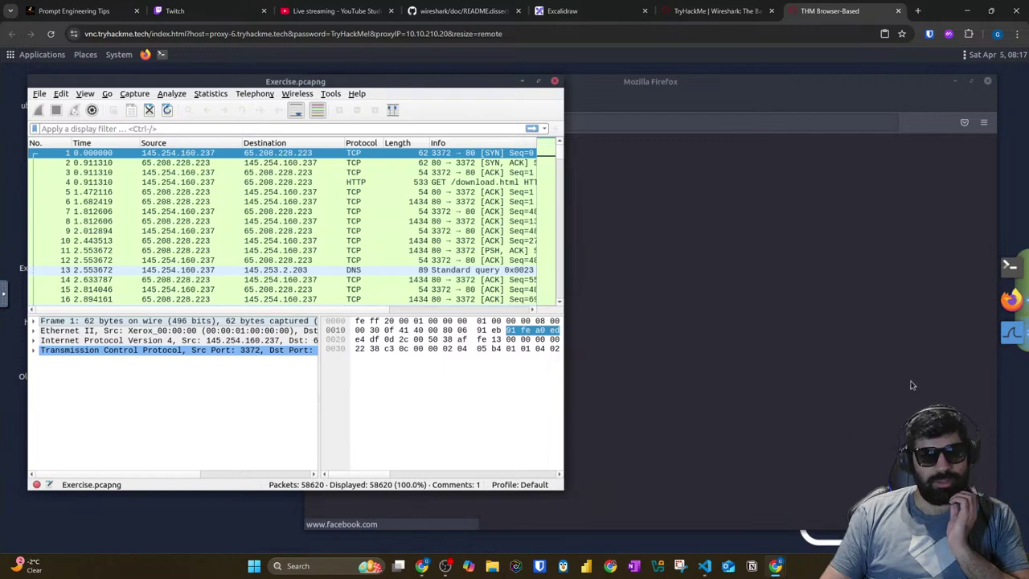
{"action": "left_click", "coordinate": [1010, 265]}
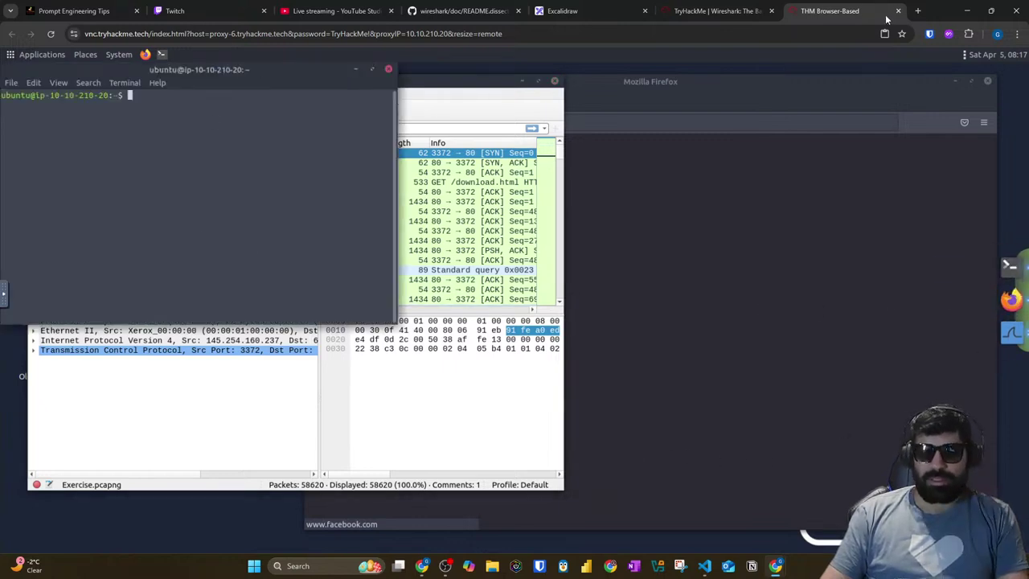
{"action": "left_click", "coordinate": [918, 11]}
{"action": "type", "text": "wa"}
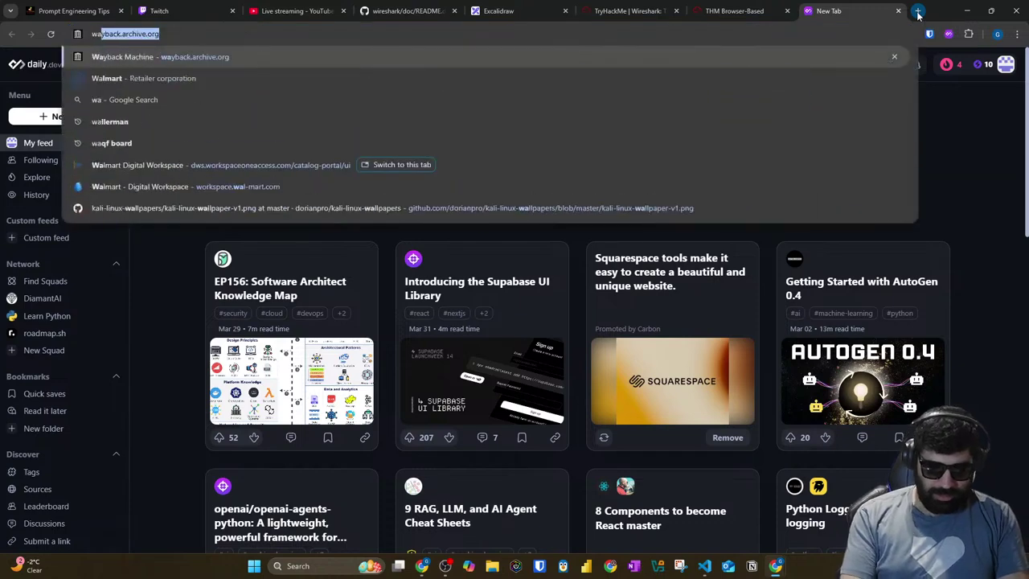
{"action": "type", "text": "ys to co"}
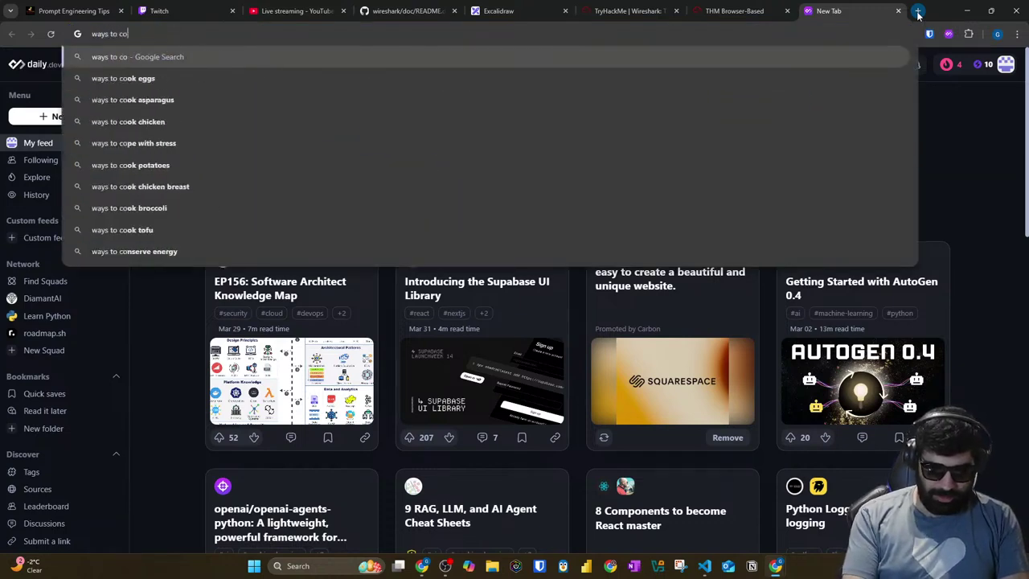
{"action": "key", "text": "BackSpace"}
{"action": "key", "text": "BackSpace"}
{"action": "type", "text": "get has"}
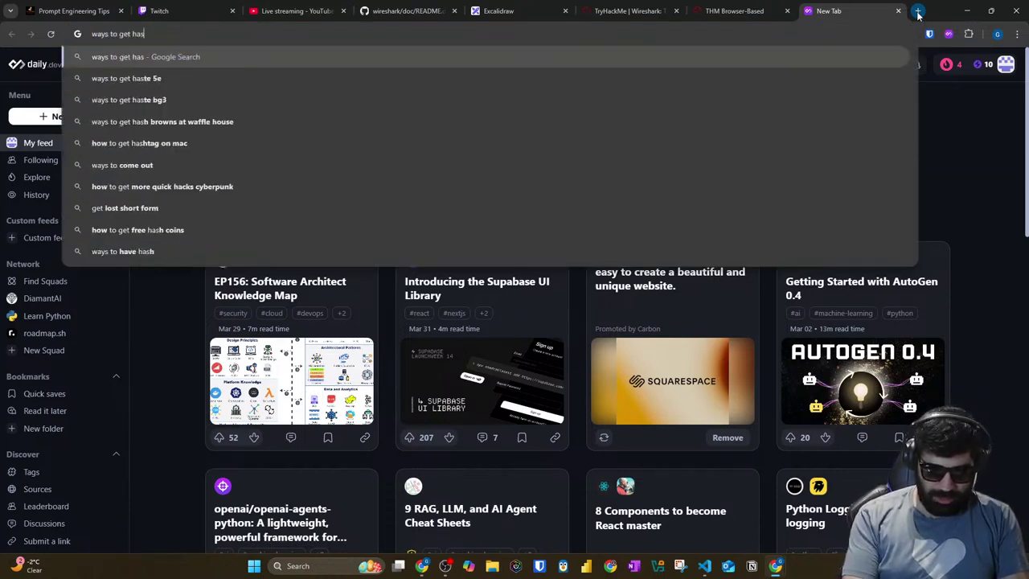
{"action": "type", "text": "h bvalue "}
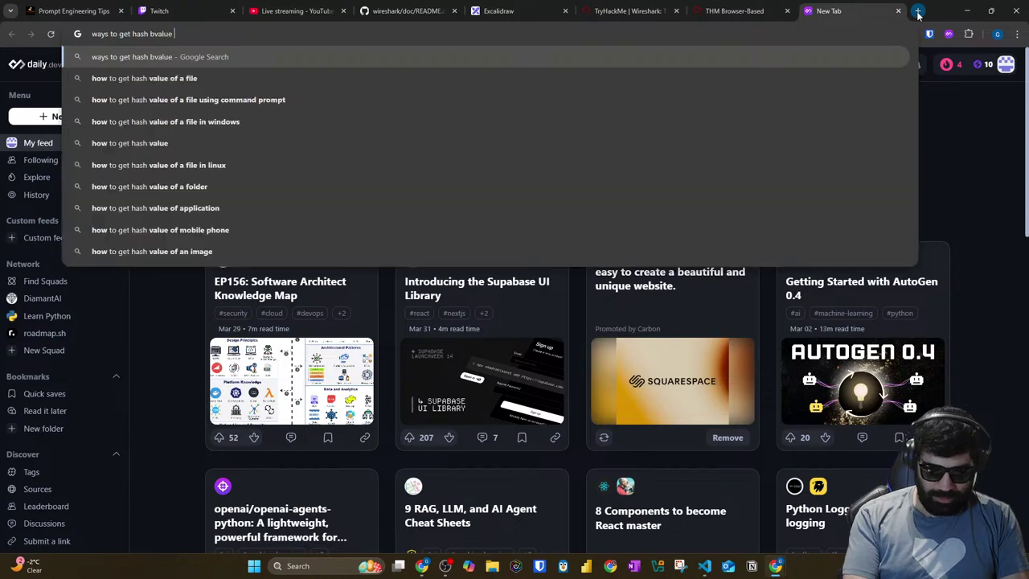
{"action": "type", "text": "of image usi"}
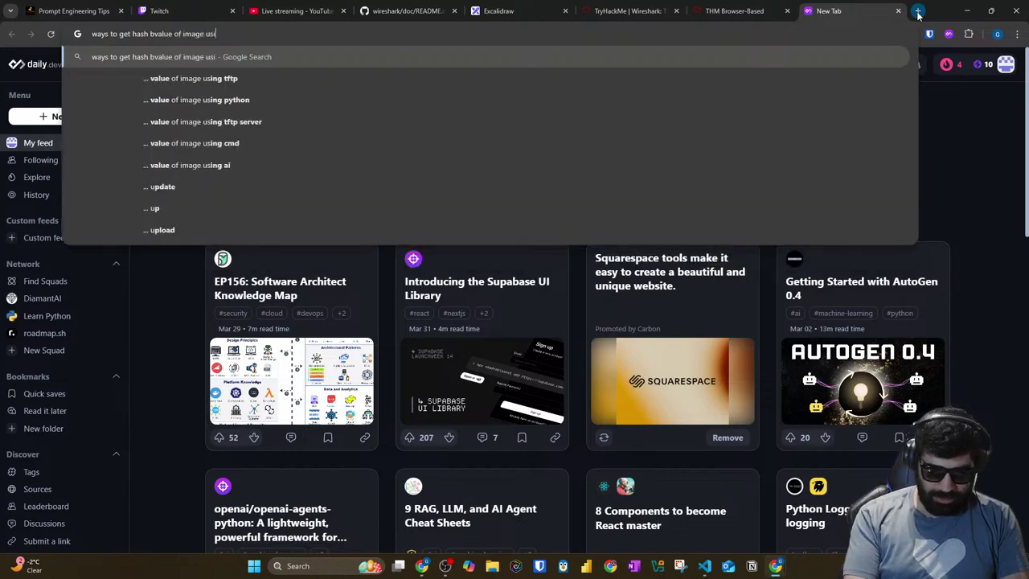
{"action": "type", "text": "ng terminal"}
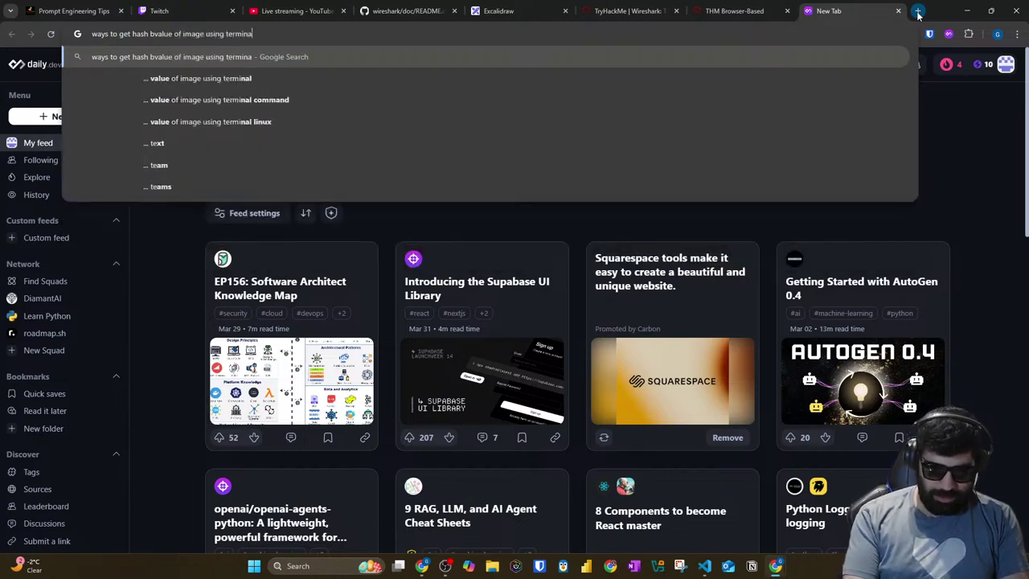
Step: Run the search, read the Ask Ubuntu answer recommending md5sum, and return to the AttackBox tab
{"action": "key", "text": "Return"}
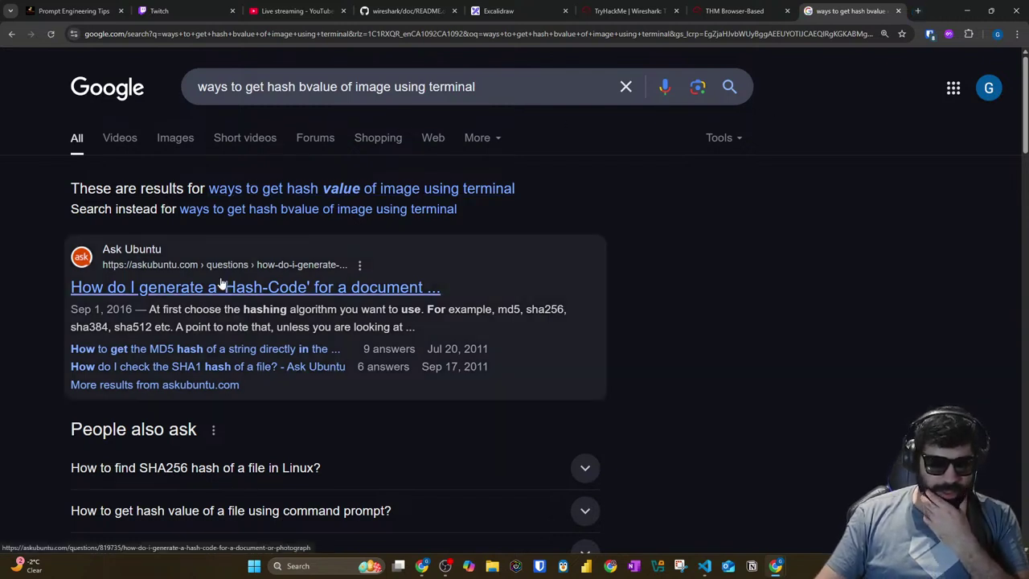
{"action": "left_click", "coordinate": [223, 288]}
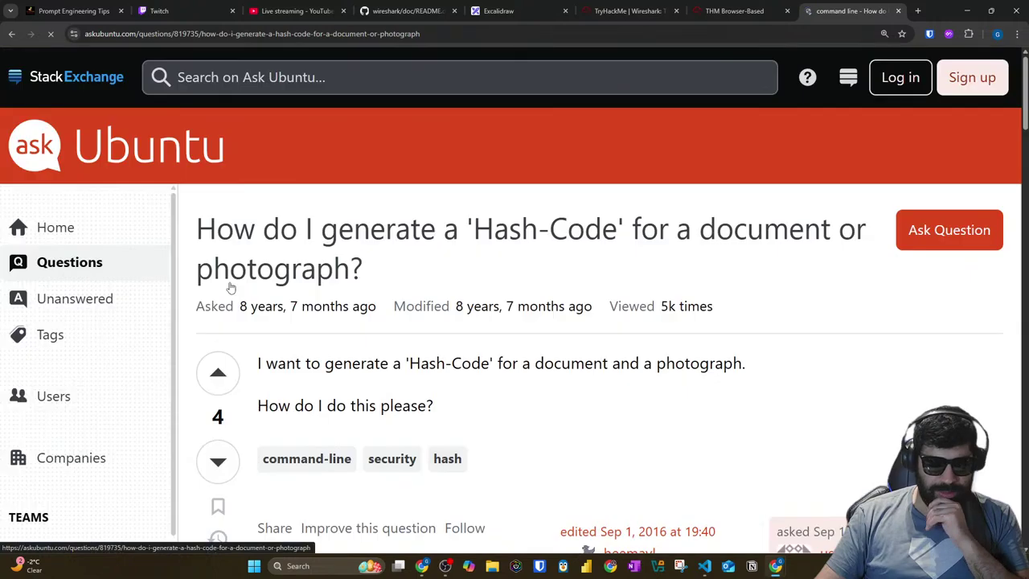
{"action": "scroll", "coordinate": [525, 294], "scroll_direction": "down", "scroll_amount": 10}
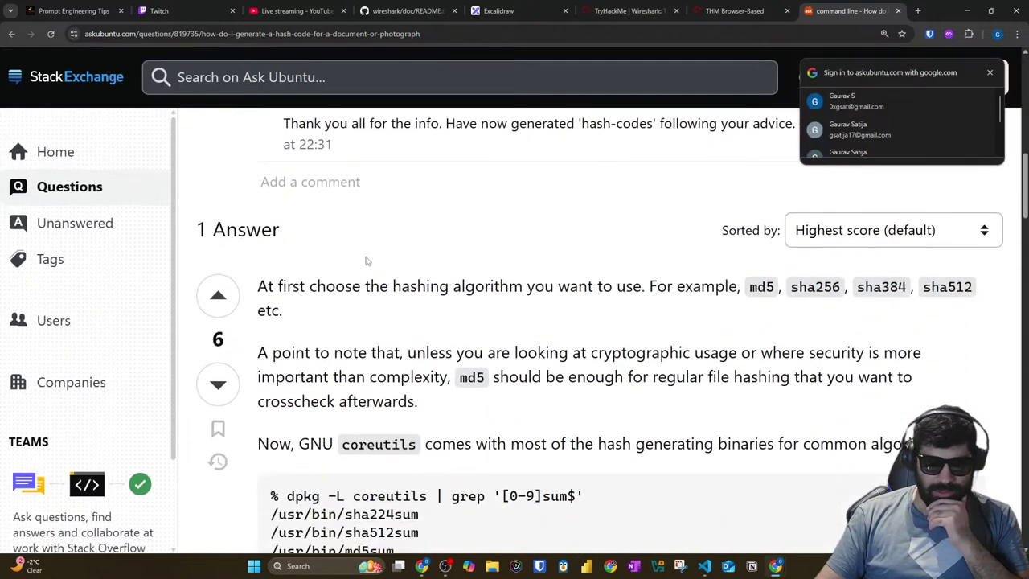
{"action": "scroll", "coordinate": [365, 261], "scroll_direction": "down", "scroll_amount": 2}
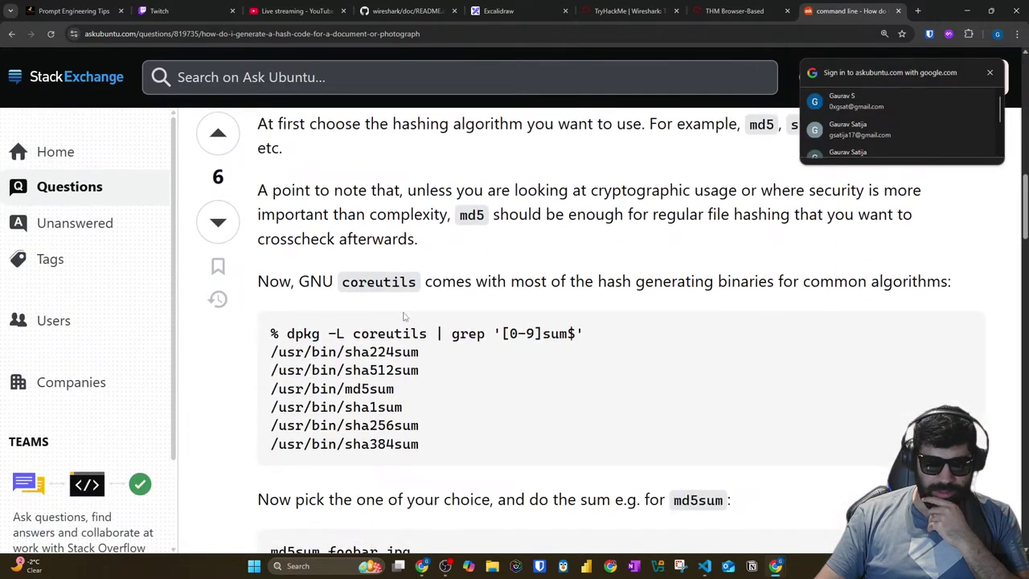
{"action": "scroll", "coordinate": [428, 322], "scroll_direction": "down", "scroll_amount": 3}
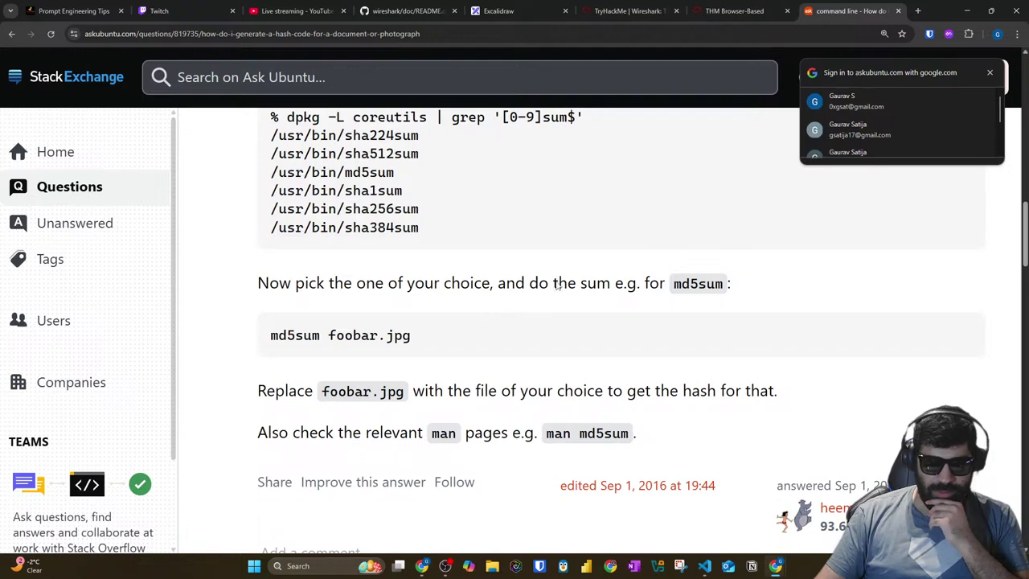
{"action": "key", "text": "ctrl+shift+Tab"}
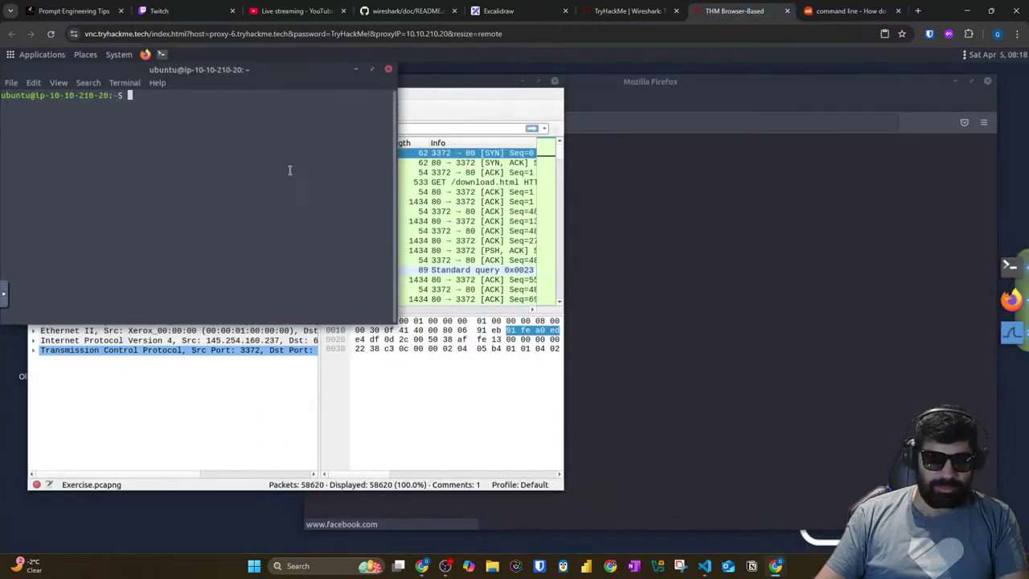
Step: Adjust the terminal text size and try md5sum, ending with a misspelled --gelp option
{"action": "key", "text": "ctrl+plus"}
{"action": "key", "text": "ctrl+plus"}
{"action": "key", "text": "ctrl+plus"}
{"action": "key", "text": "ctrl+plus"}
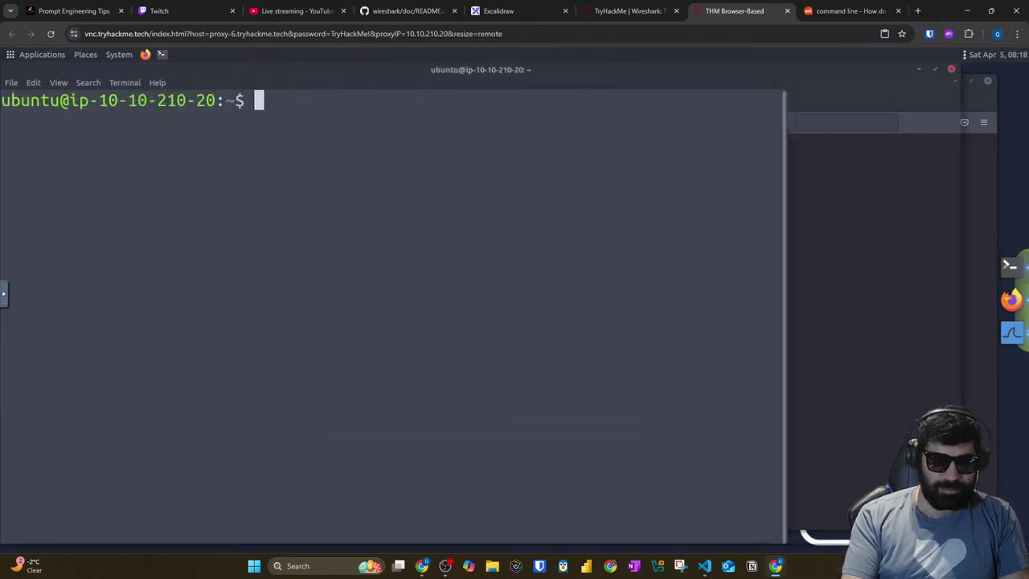
{"action": "key", "text": "ctrl+plus"}
{"action": "key", "text": "ctrl+plus"}
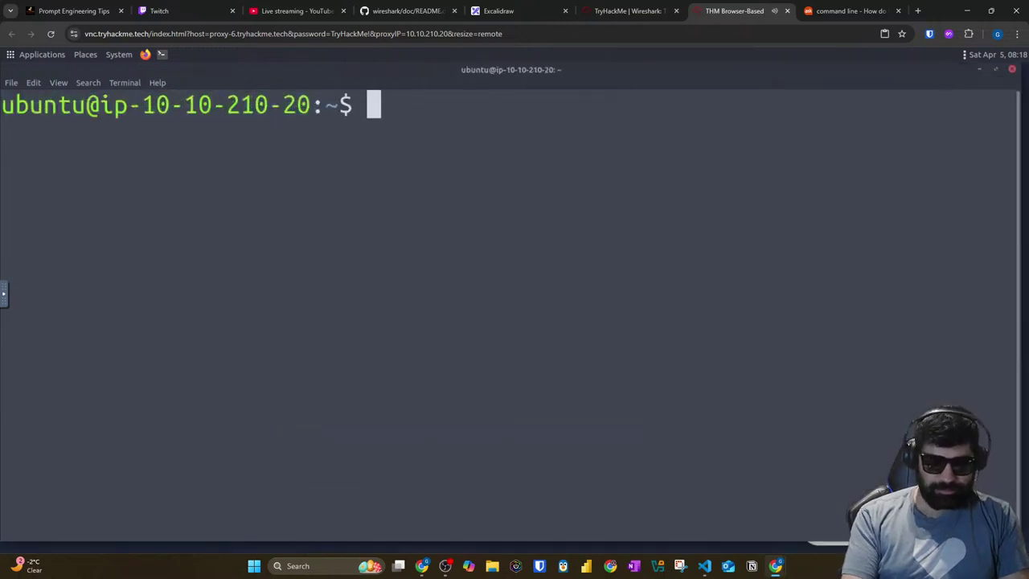
{"action": "key", "text": "ctrl+minus"}
{"action": "key", "text": "ctrl+minus"}
{"action": "type", "text": "md5sum"}
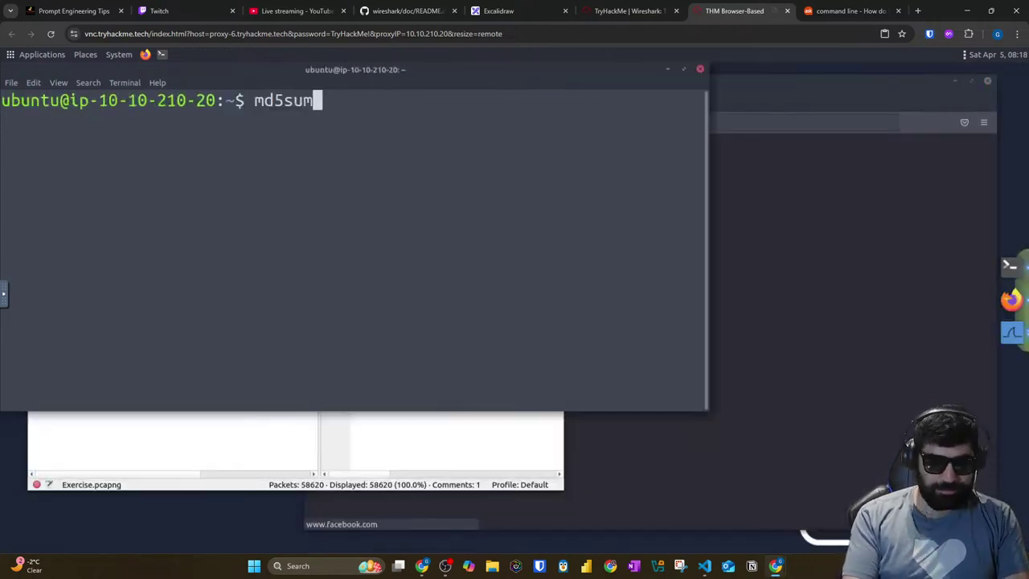
{"action": "key", "text": "Return"}
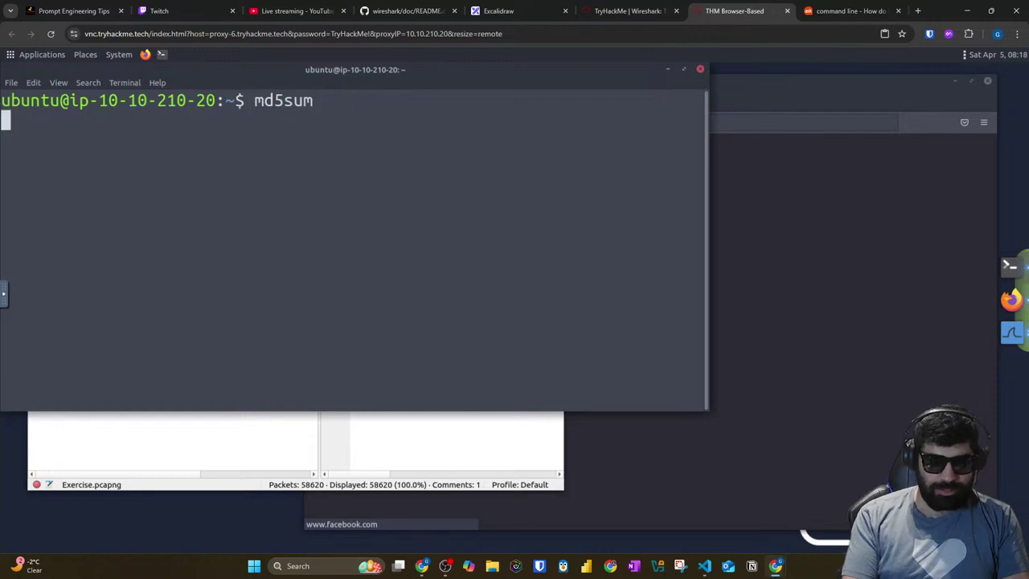
{"action": "key", "text": "BackSpace"}
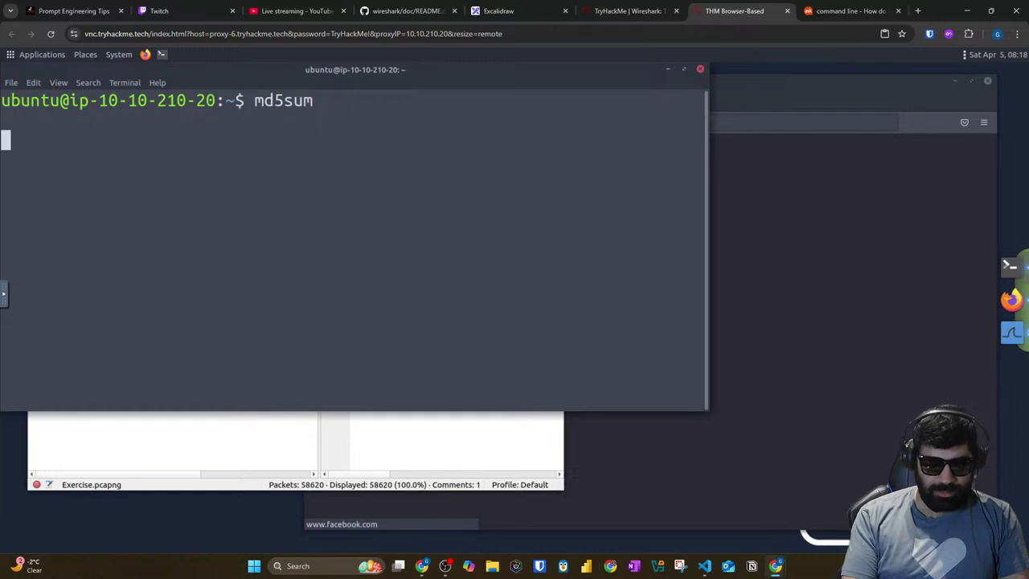
{"action": "key", "text": "ctrl+c"}
{"action": "key", "text": "Up"}
{"action": "key", "text": "BackSpace"}
{"action": "key", "text": "BackSpace"}
{"action": "key", "text": "BackSpace"}
{"action": "key", "text": "BackSpace"}
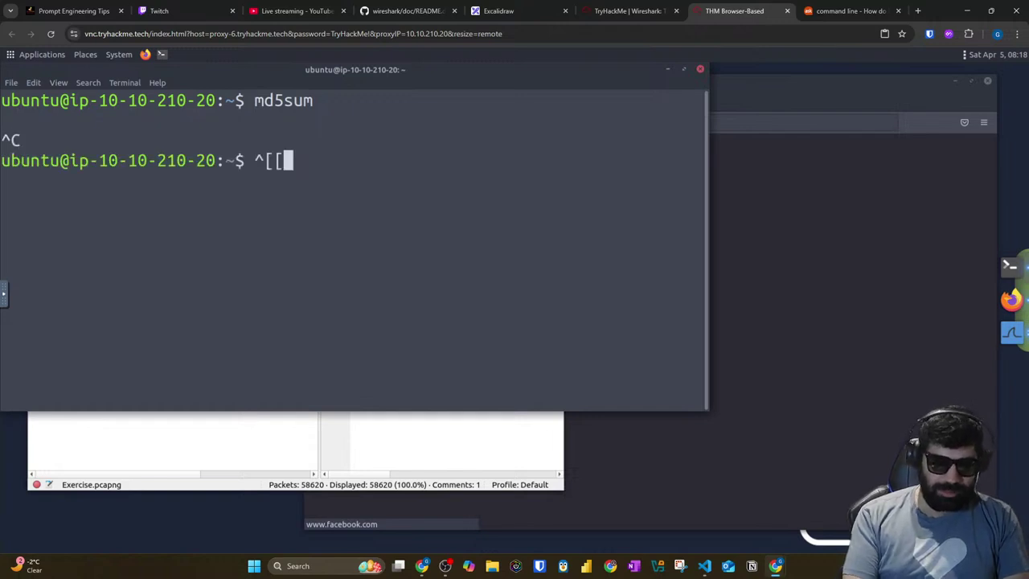
{"action": "type", "text": "md5"}
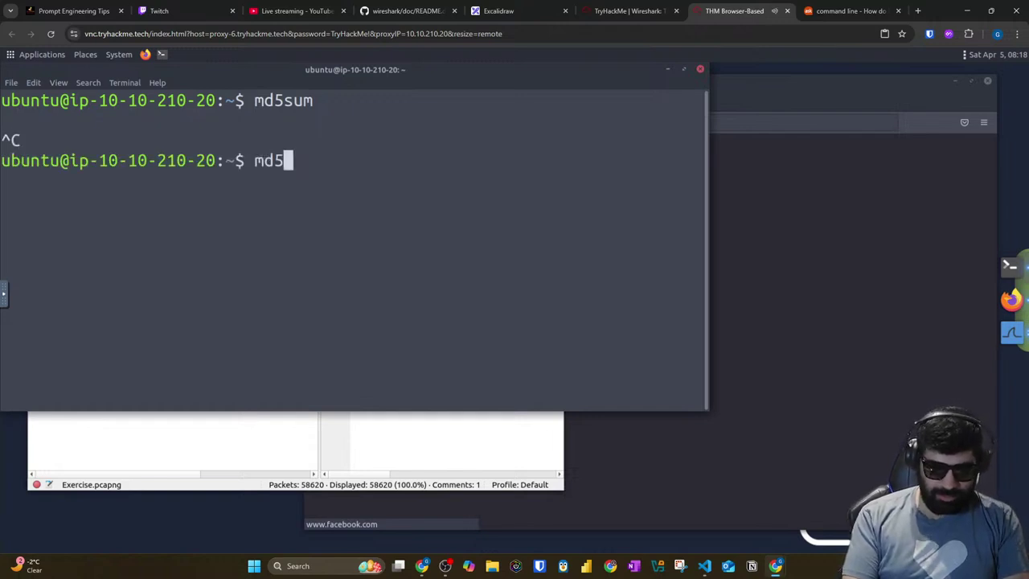
{"action": "type", "text": "sum --gelp"}
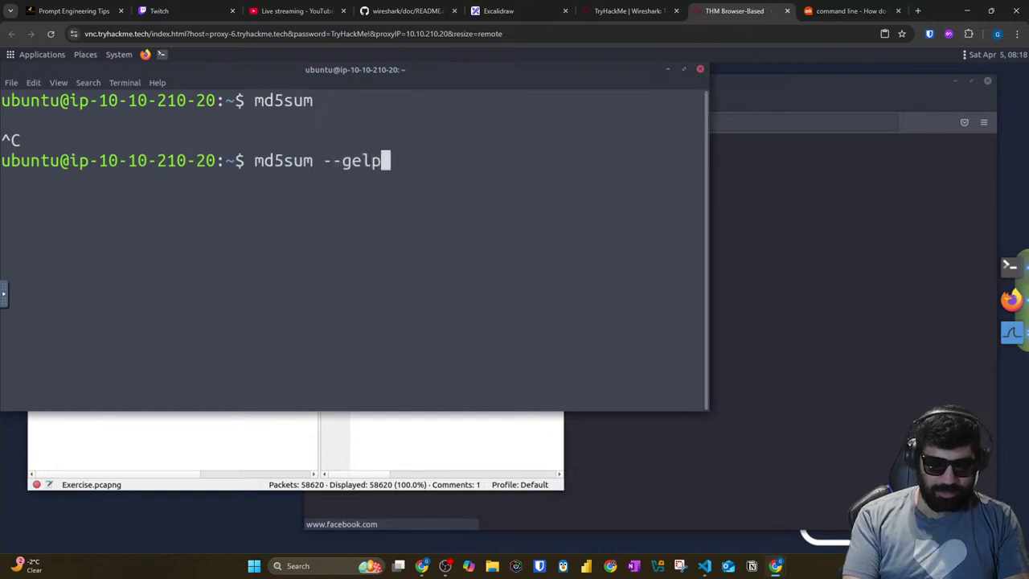
{"action": "key", "text": "Return"}
Step: Show the md5sum --help usage and read through it in a maximized terminal
{"action": "key", "text": "Up"}
{"action": "key", "text": "BackSpace"}
{"action": "key", "text": "BackSpace"}
{"action": "key", "text": "BackSpace"}
{"action": "key", "text": "BackSpace"}
{"action": "key", "text": "BackSpace"}
{"action": "key", "text": "BackSpace"}
{"action": "key", "text": "BackSpace"}
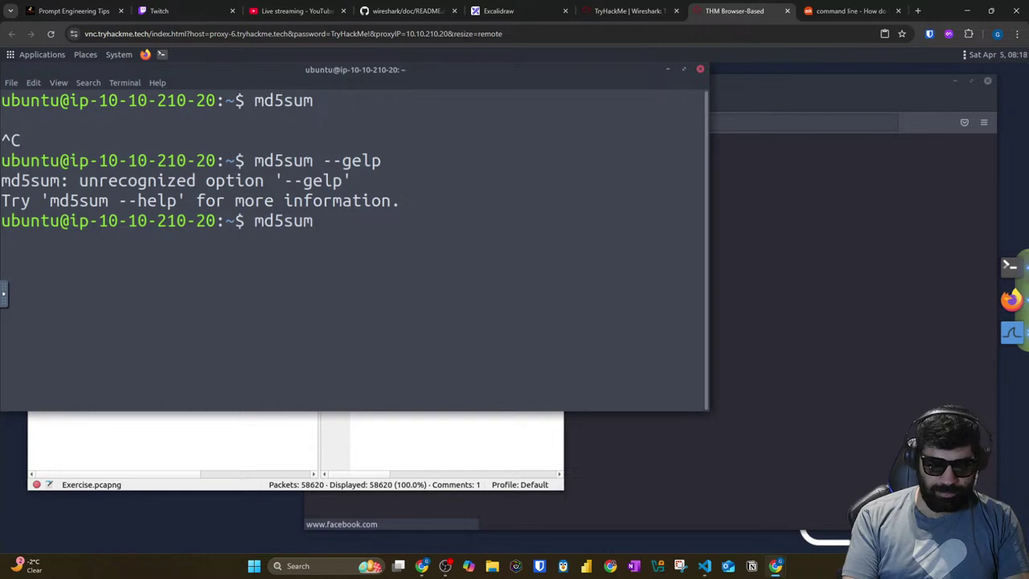
{"action": "type", "text": "--help"}
{"action": "key", "text": "Return"}
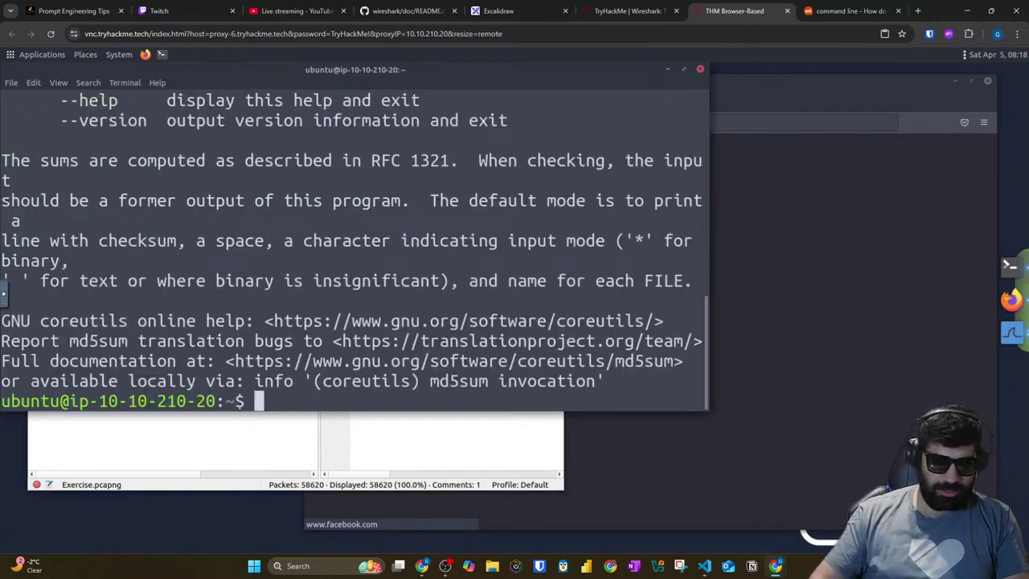
{"action": "left_click", "coordinate": [684, 70]}
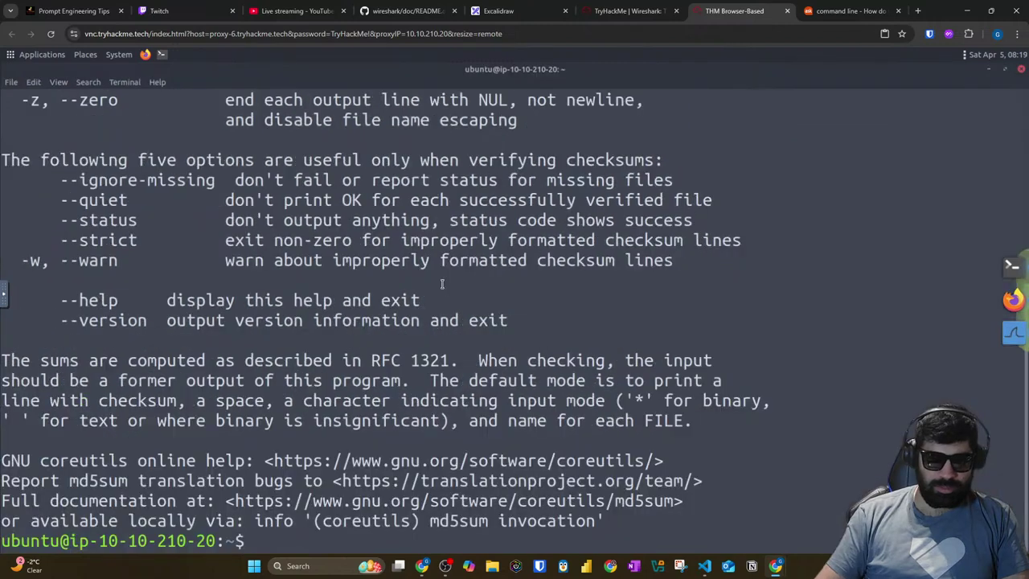
{"action": "scroll", "coordinate": [328, 254], "scroll_direction": "up", "scroll_amount": 4}
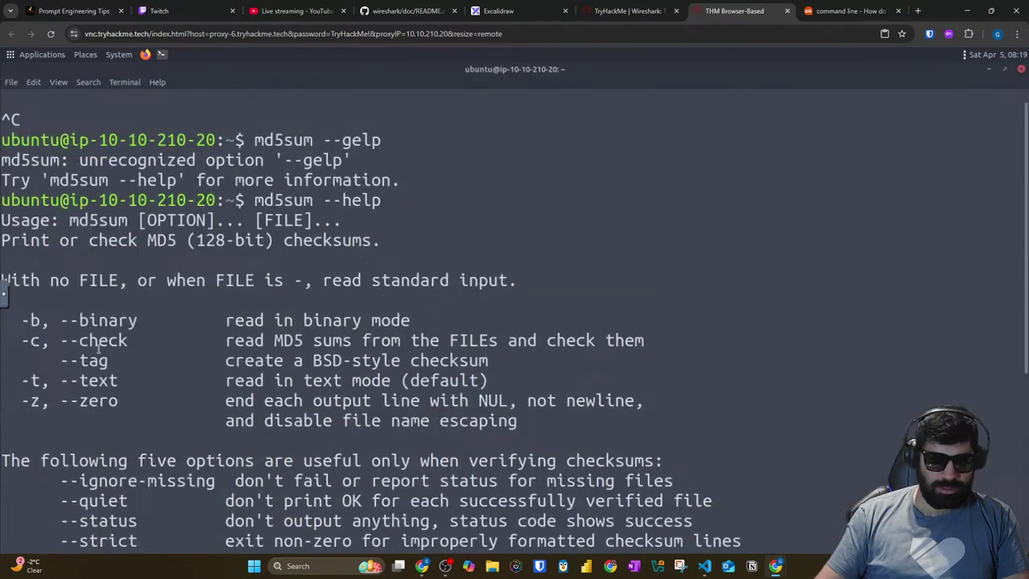
{"action": "scroll", "coordinate": [98, 338], "scroll_direction": "down", "scroll_amount": 2}
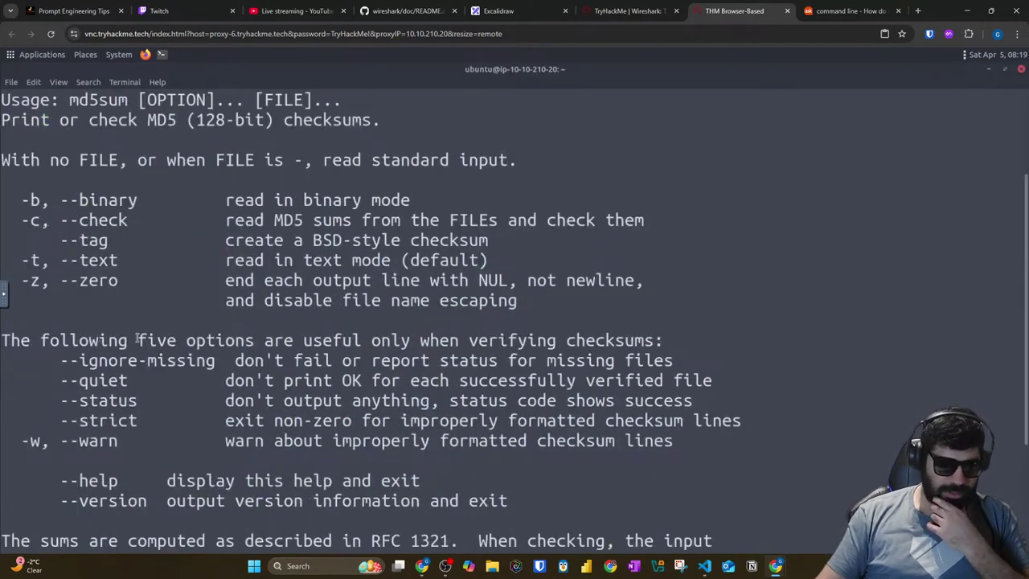
{"action": "scroll", "coordinate": [167, 338], "scroll_direction": "down", "scroll_amount": 2}
{"action": "scroll", "coordinate": [168, 338], "scroll_direction": "up", "scroll_amount": 3}
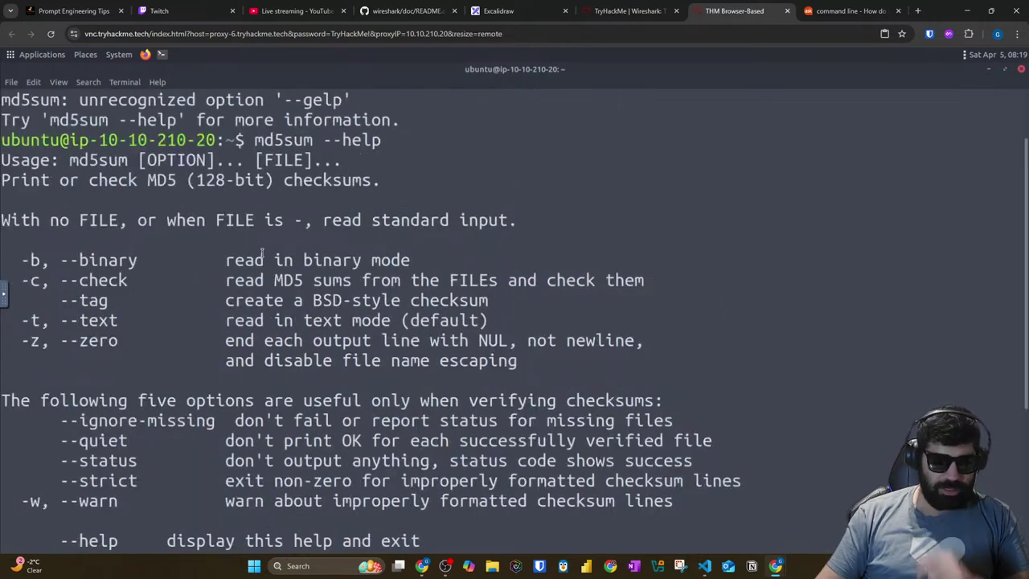
{"action": "scroll", "coordinate": [262, 254], "scroll_direction": "down", "scroll_amount": 4}
Step: Run md5sum ~/Desktop/img and copy the hash 911cd574a42865a956ccde2d04495ebf
{"action": "key", "text": "Up"}
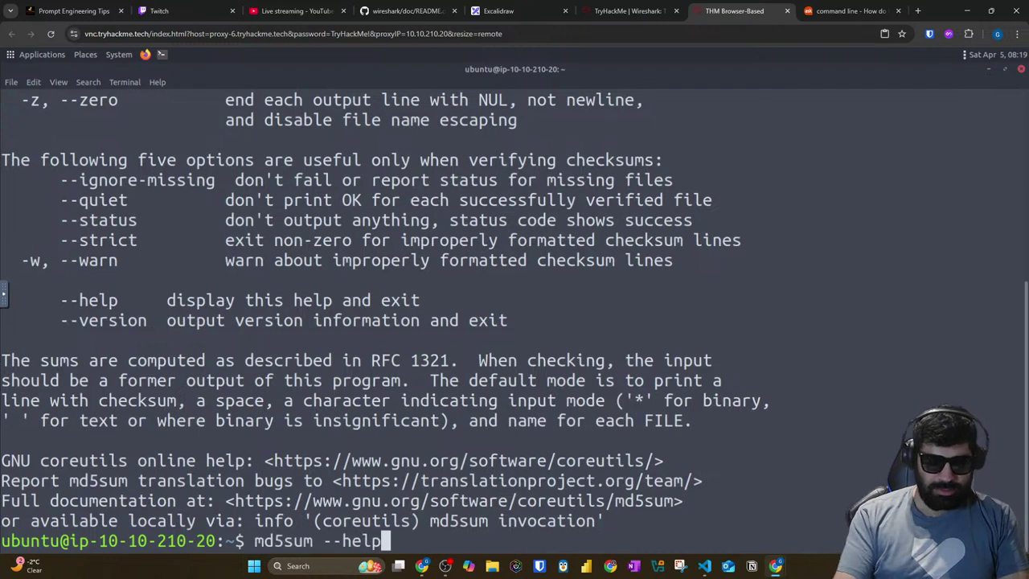
{"action": "key", "text": "BackSpace"}
{"action": "key", "text": "BackSpace"}
{"action": "key", "text": "BackSpace"}
{"action": "key", "text": "BackSpace"}
{"action": "key", "text": "BackSpace"}
{"action": "key", "text": "BackSpace"}
{"action": "key", "text": "BackSpace"}
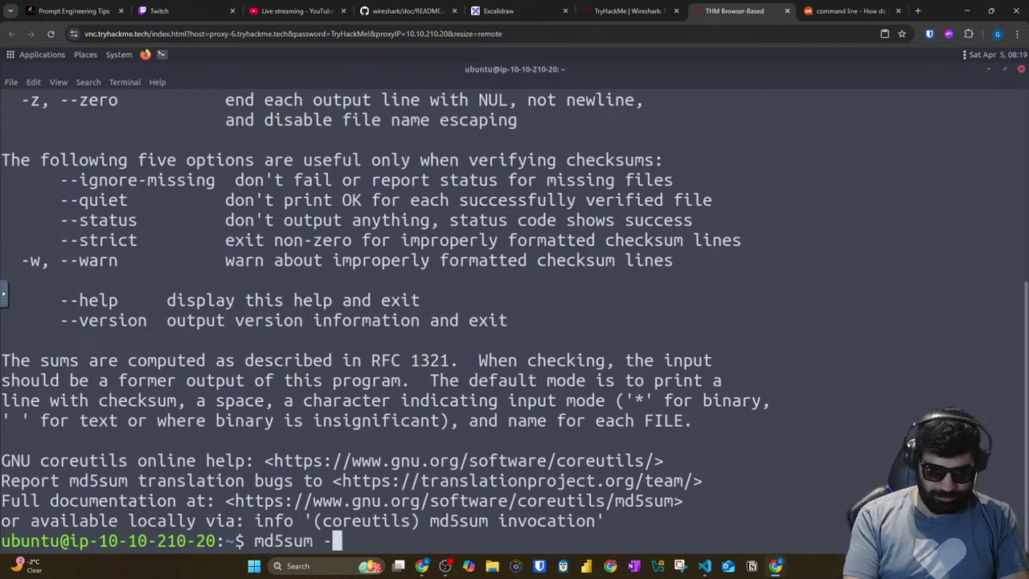
{"action": "type", "text": "~/D"}
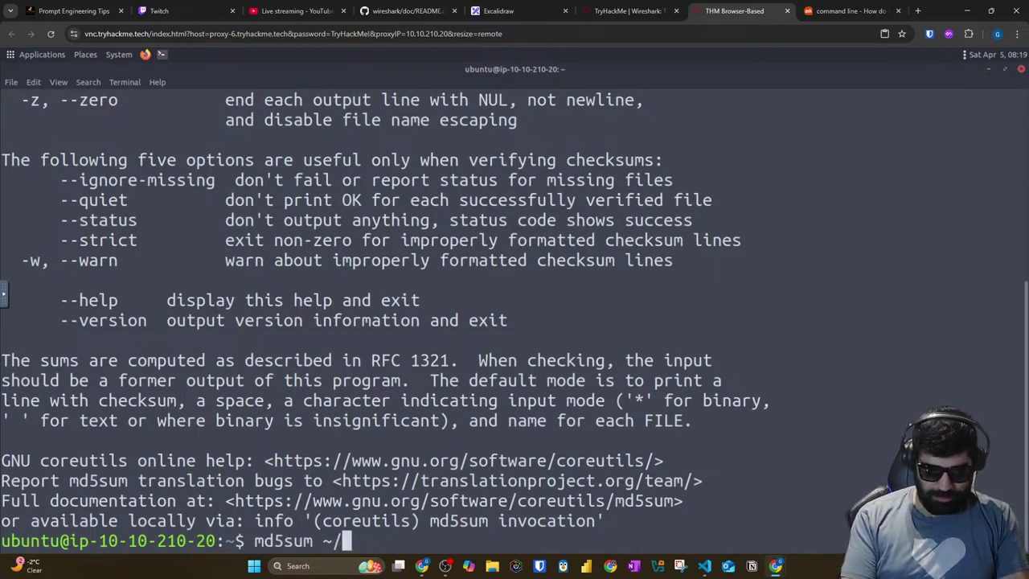
{"action": "key", "text": "BackSpace"}
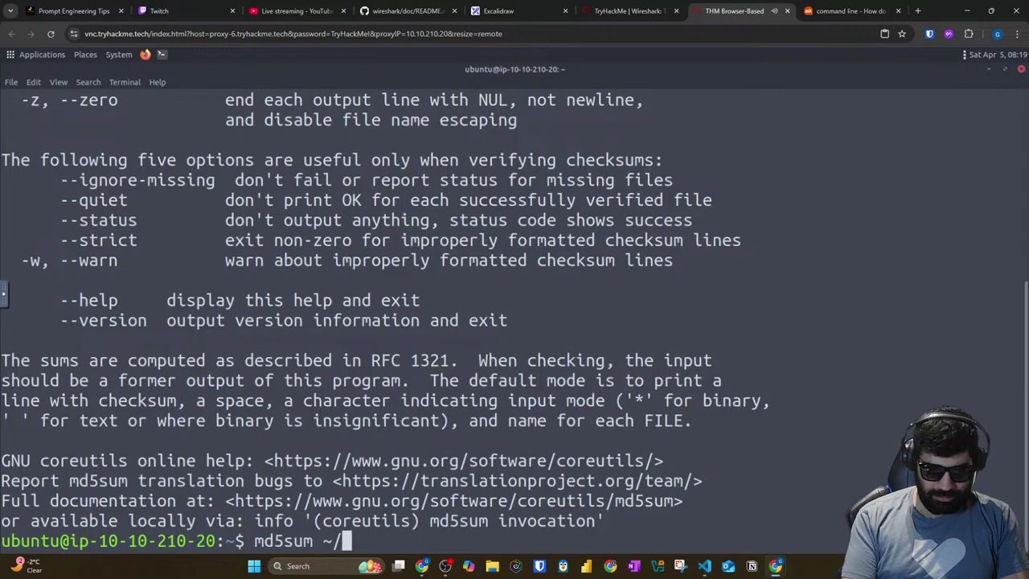
{"action": "key", "text": "Tab"}
{"action": "key", "text": "Tab"}
{"action": "key", "text": "Tab"}
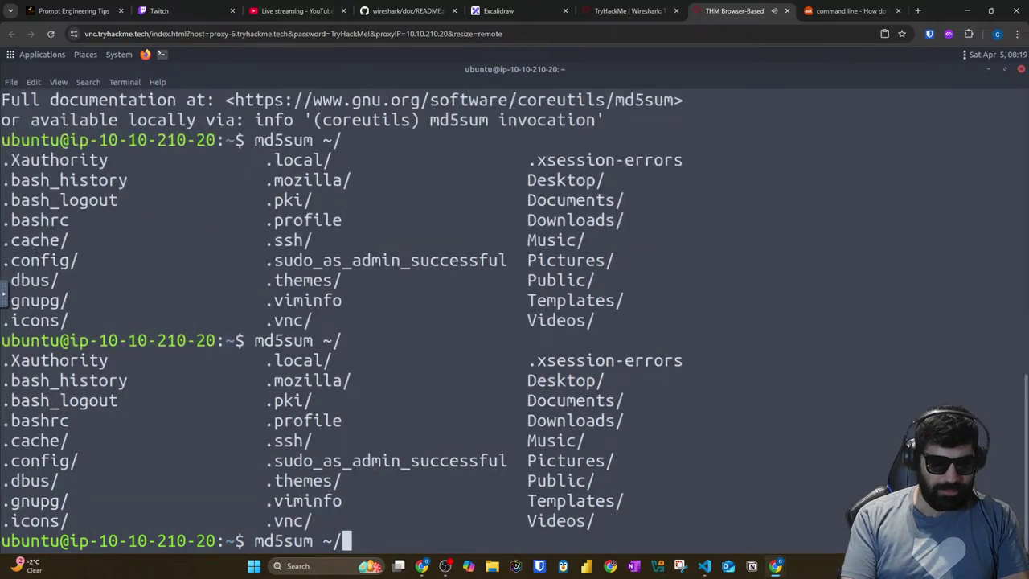
{"action": "type", "text": "Des"}
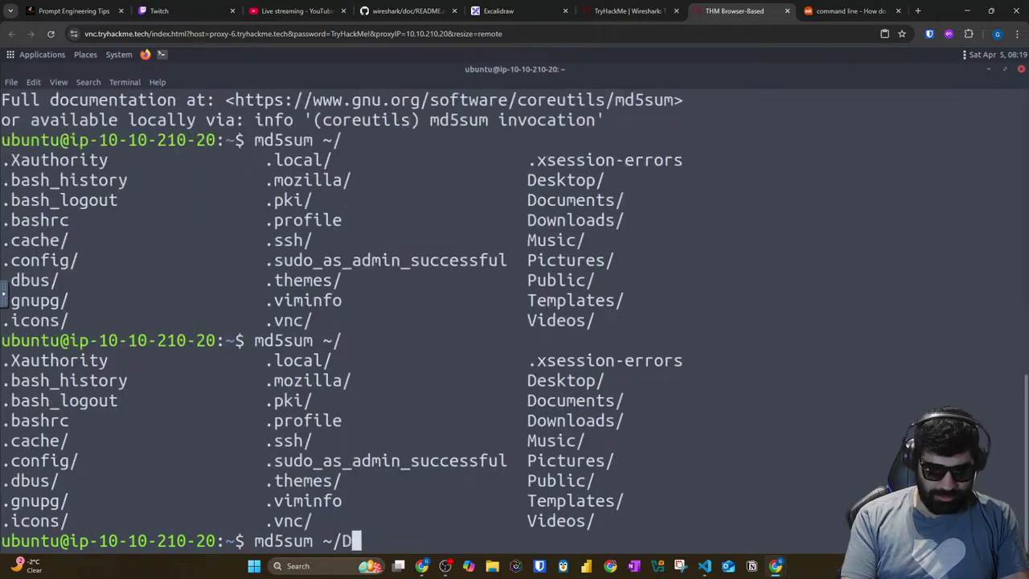
{"action": "key", "text": "Tab"}
{"action": "type", "text": "i"}
{"action": "key", "text": "Tab"}
{"action": "key", "text": "Tab"}
{"action": "key", "text": "Tab"}
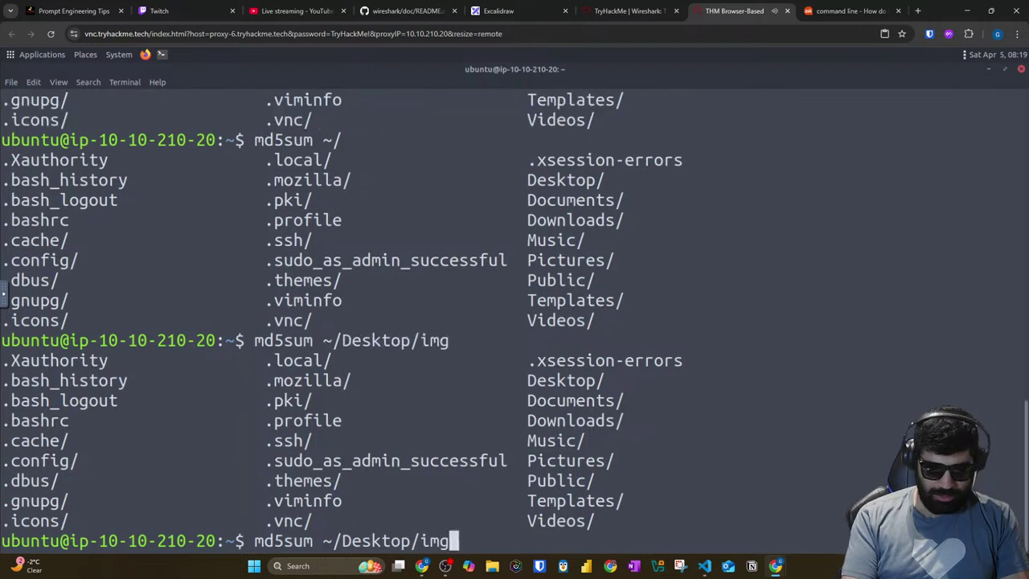
{"action": "key", "text": "Return"}
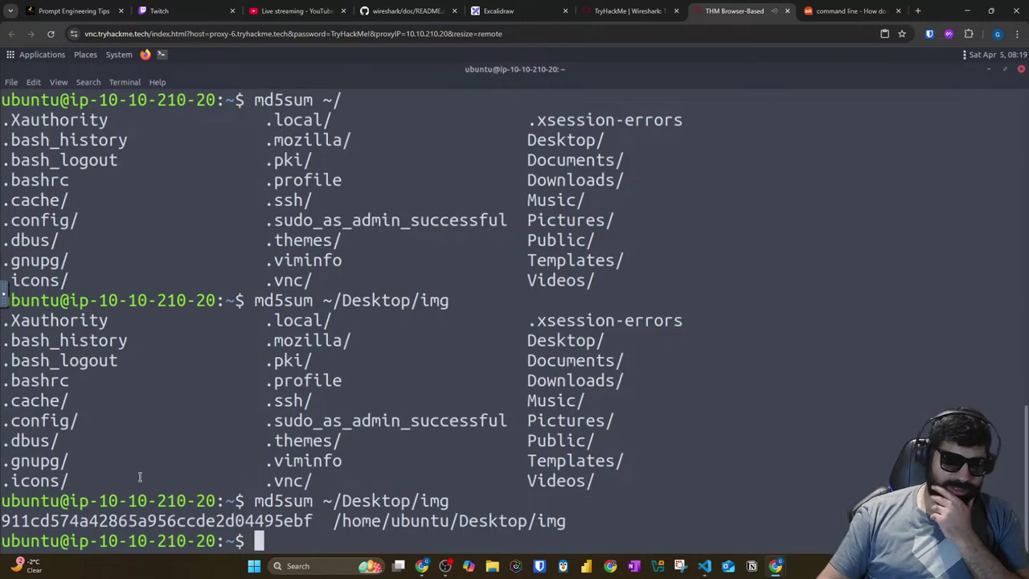
{"action": "double_click", "coordinate": [161, 523]}
{"action": "right_click", "coordinate": [160, 523]}
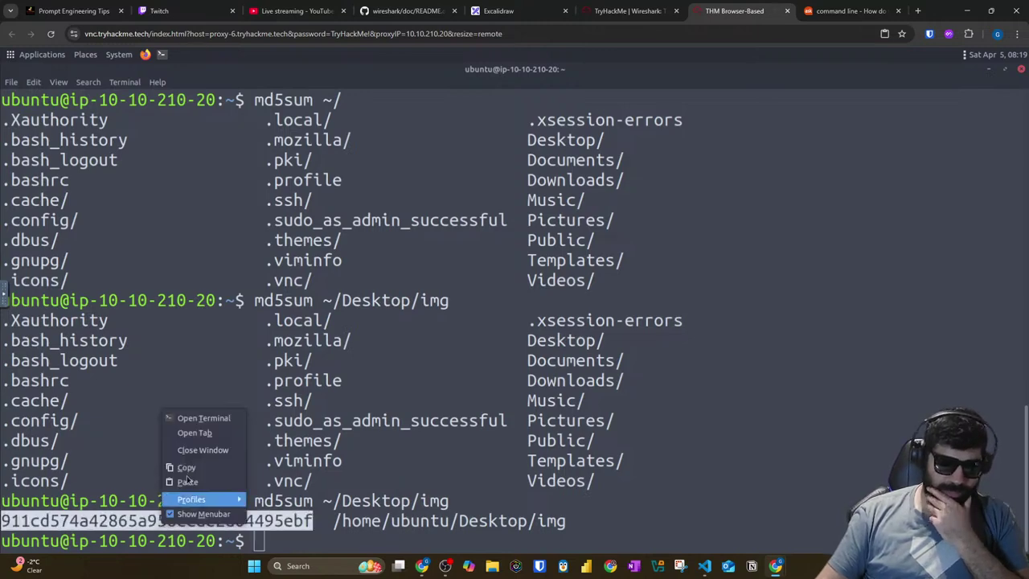
{"action": "left_click", "coordinate": [185, 468]}
Step: Switch to the TryHackMe room page and expand Task 4 Packet Navigation
{"action": "left_click", "coordinate": [603, 11]}
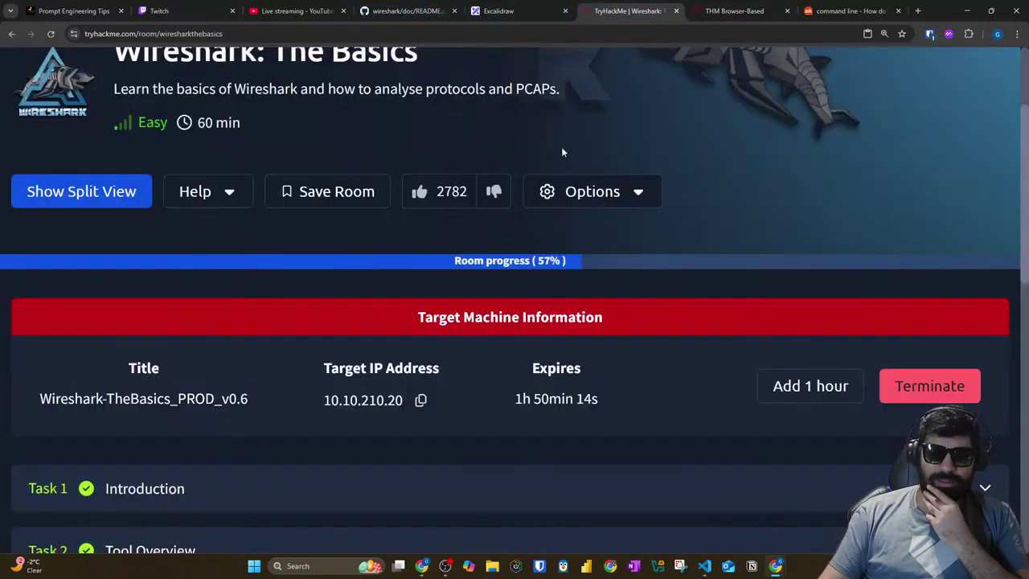
{"action": "scroll", "coordinate": [265, 370], "scroll_direction": "down", "scroll_amount": 10}
{"action": "scroll", "coordinate": [267, 358], "scroll_direction": "up", "scroll_amount": 4}
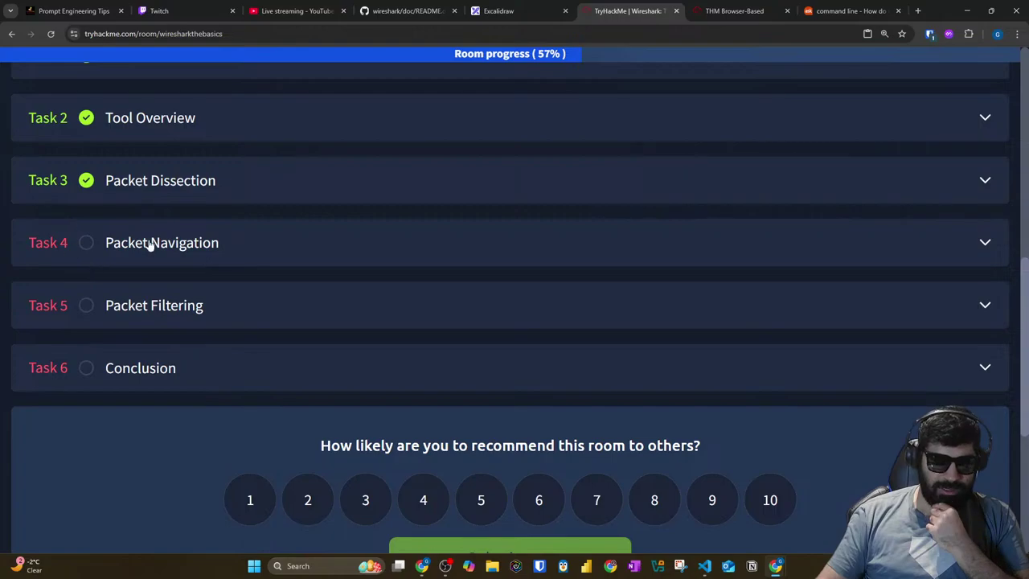
{"action": "left_click", "coordinate": [150, 244]}
{"action": "scroll", "coordinate": [186, 312], "scroll_direction": "down", "scroll_amount": 10}
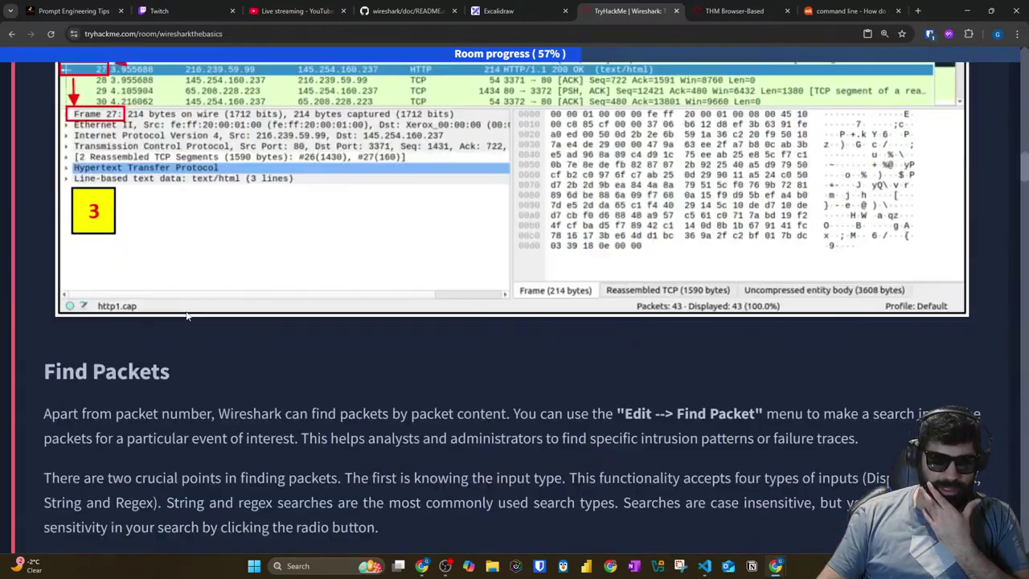
{"action": "scroll", "coordinate": [186, 314], "scroll_direction": "down", "scroll_amount": 15}
{"action": "scroll", "coordinate": [190, 310], "scroll_direction": "down", "scroll_amount": 15}
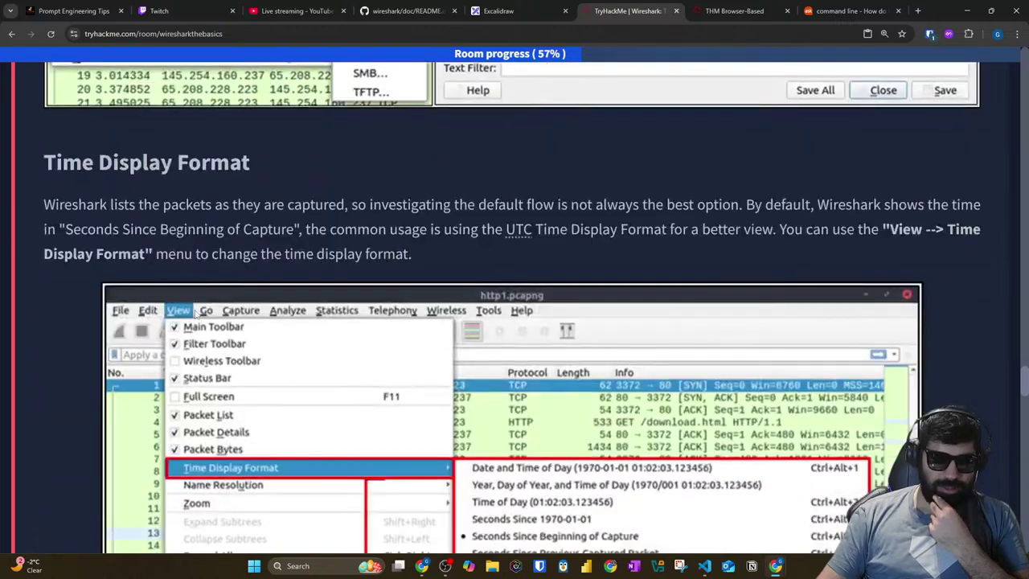
{"action": "scroll", "coordinate": [195, 315], "scroll_direction": "down", "scroll_amount": 20}
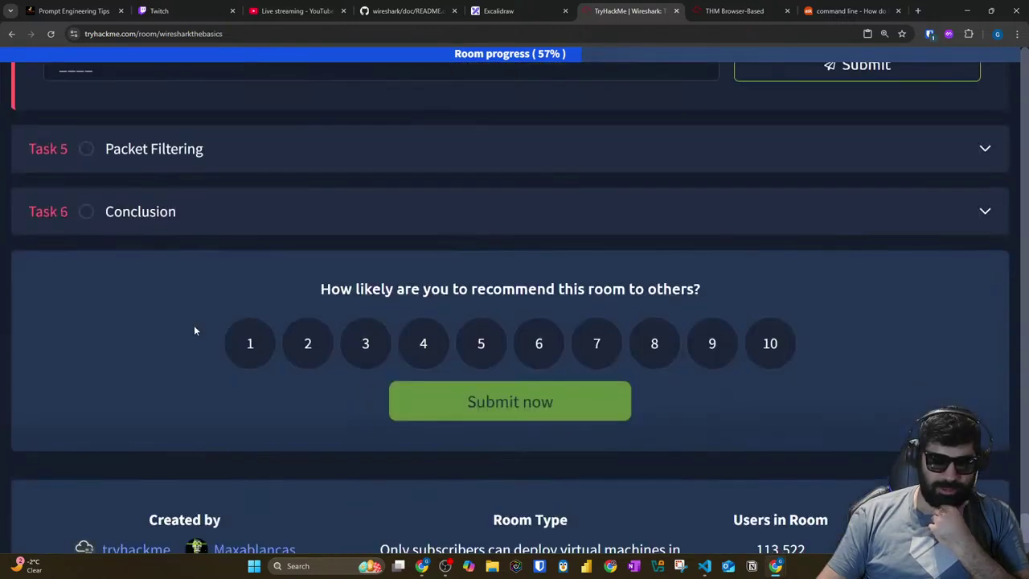
{"action": "scroll", "coordinate": [194, 325], "scroll_direction": "up", "scroll_amount": 5}
Step: Paste the MD5 hash into the packet 12 answer, submit it, and return to the AttackBox
{"action": "right_click", "coordinate": [193, 245]}
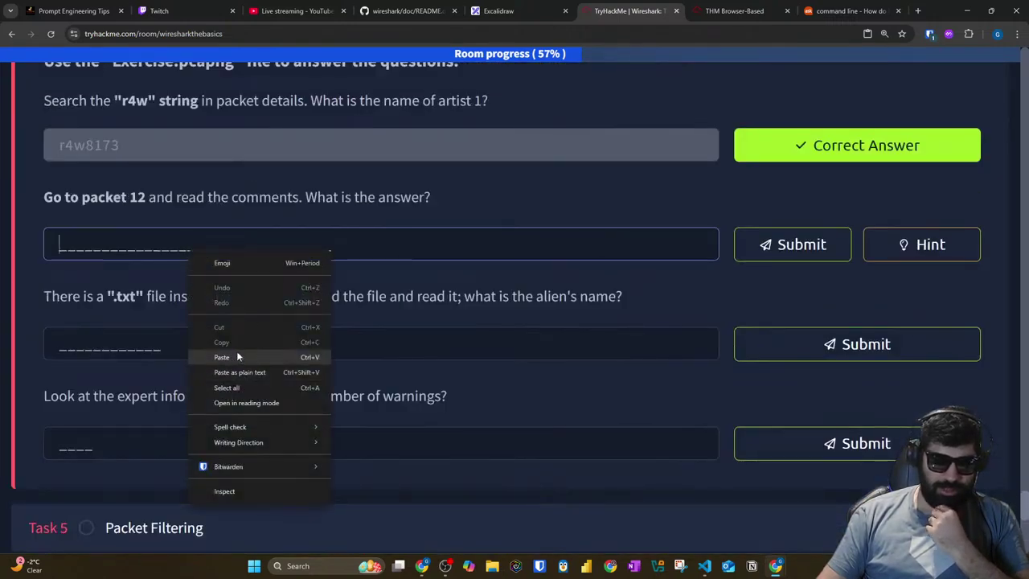
{"action": "left_click", "coordinate": [221, 357]}
{"action": "left_click", "coordinate": [792, 244]}
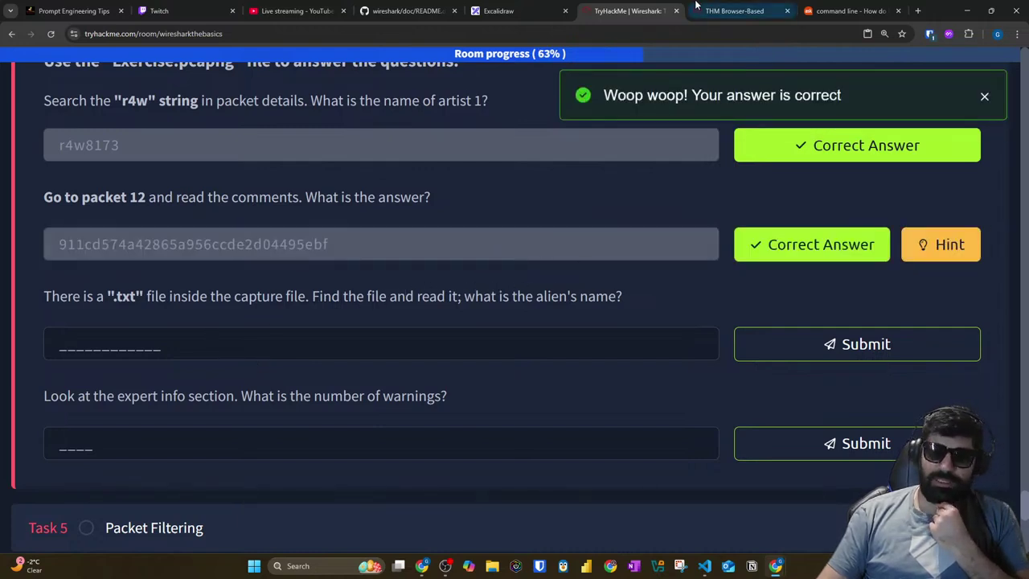
{"action": "left_click", "coordinate": [735, 11]}
{"action": "key", "text": "alt+Tab"}
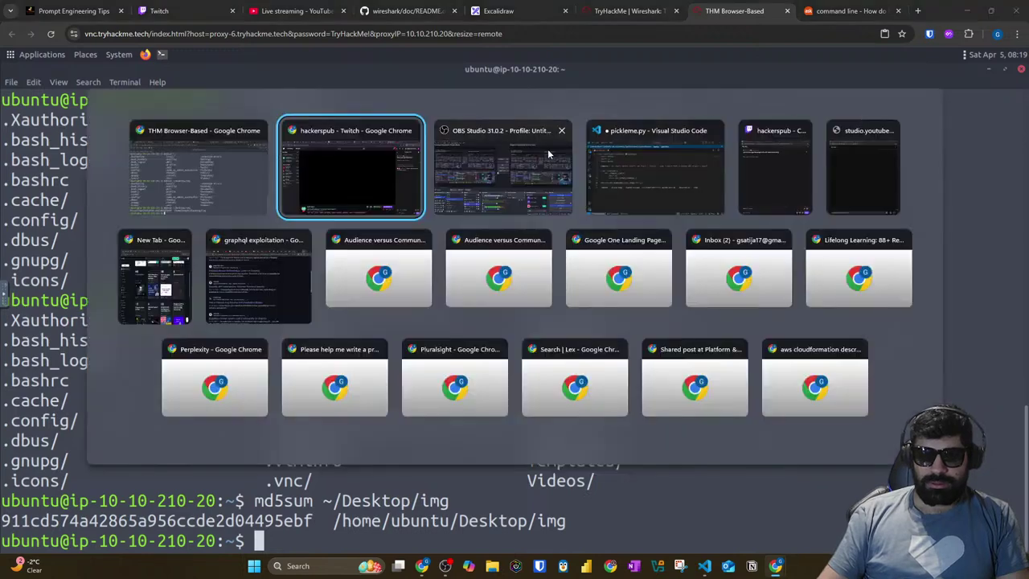
Step: Bring Wireshark forward, maximize it, and set its main font to Liberation Mono size 13
{"action": "key", "text": "Escape"}
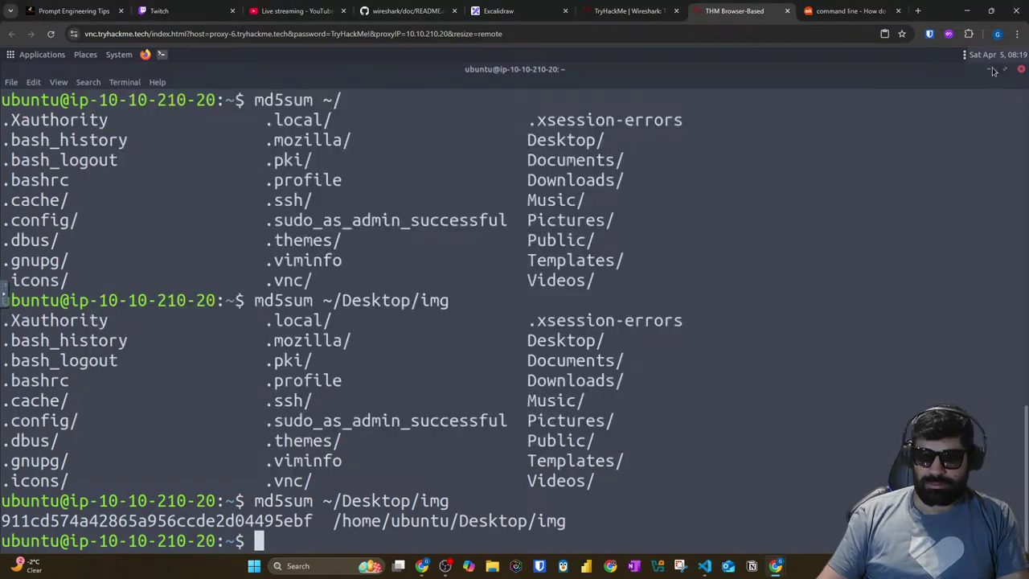
{"action": "left_click", "coordinate": [989, 70]}
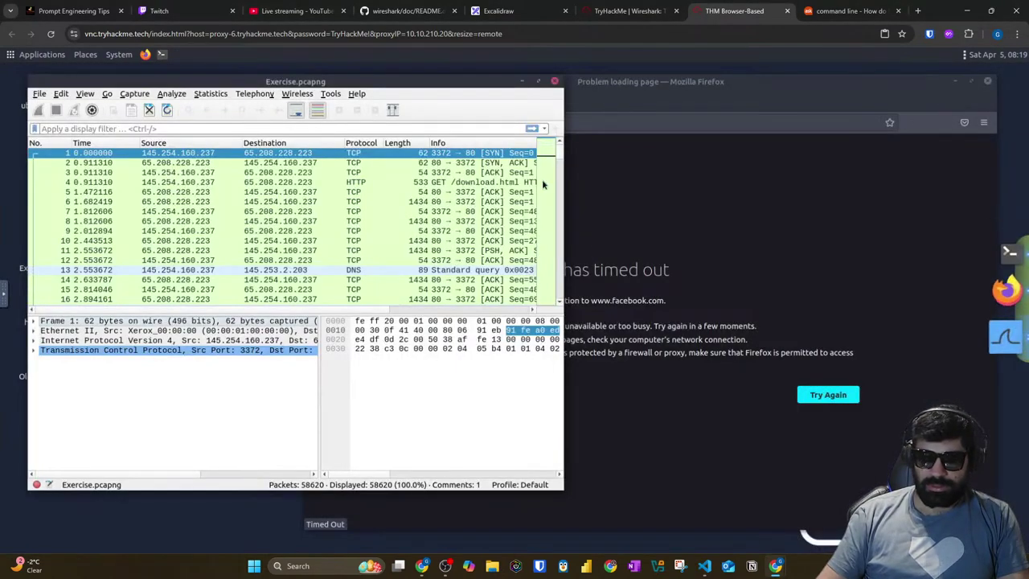
{"action": "left_click", "coordinate": [540, 82]}
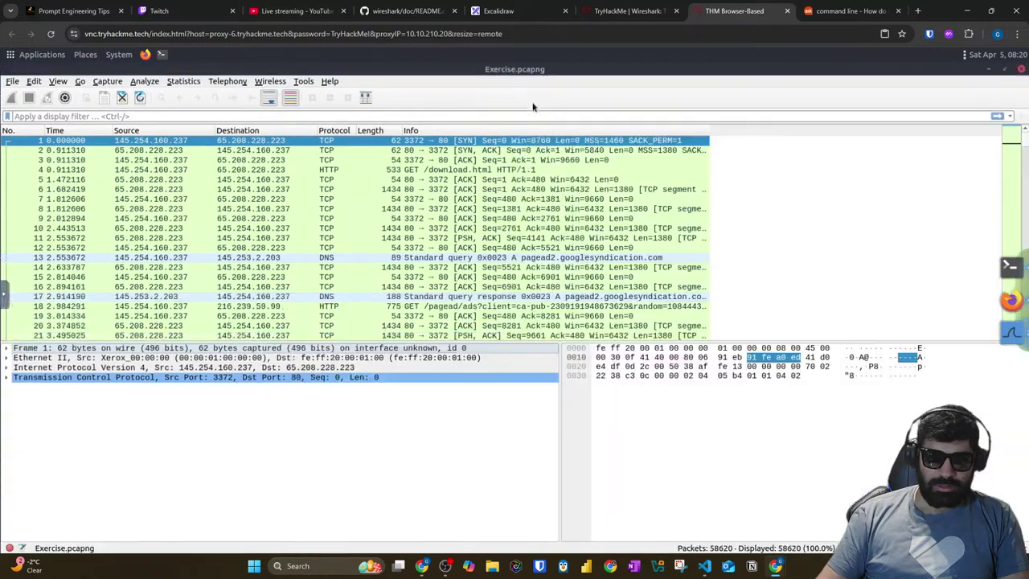
{"action": "left_click", "coordinate": [34, 81]}
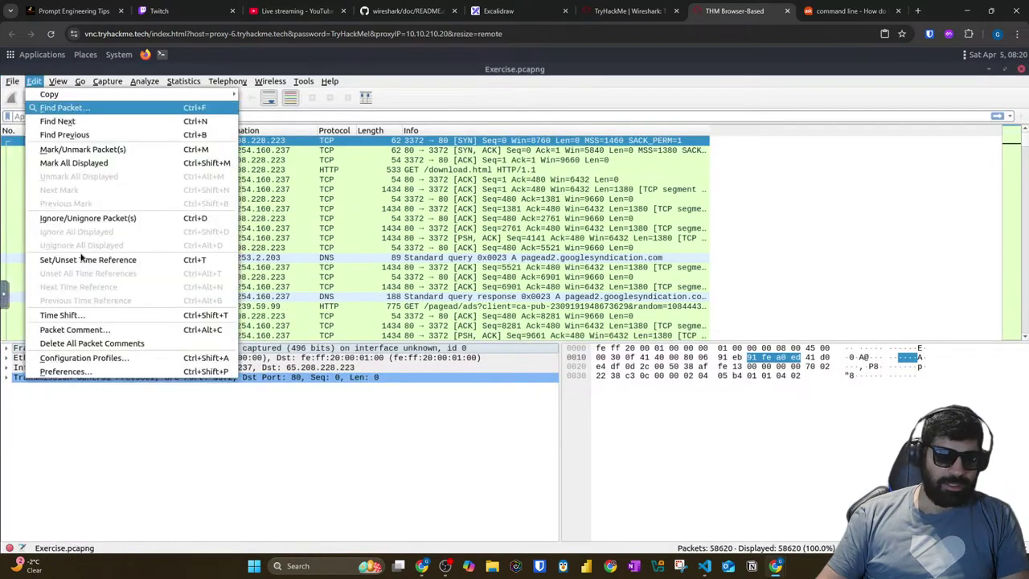
{"action": "left_click", "coordinate": [60, 370]}
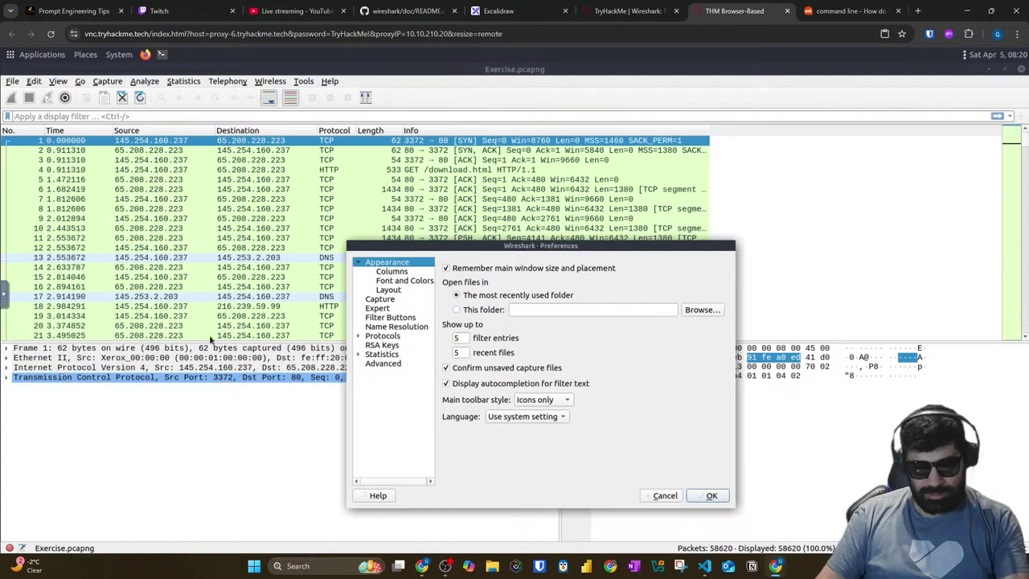
{"action": "left_click", "coordinate": [402, 273]}
{"action": "left_click", "coordinate": [405, 281]}
{"action": "left_click", "coordinate": [576, 270]}
{"action": "double_click", "coordinate": [649, 482]}
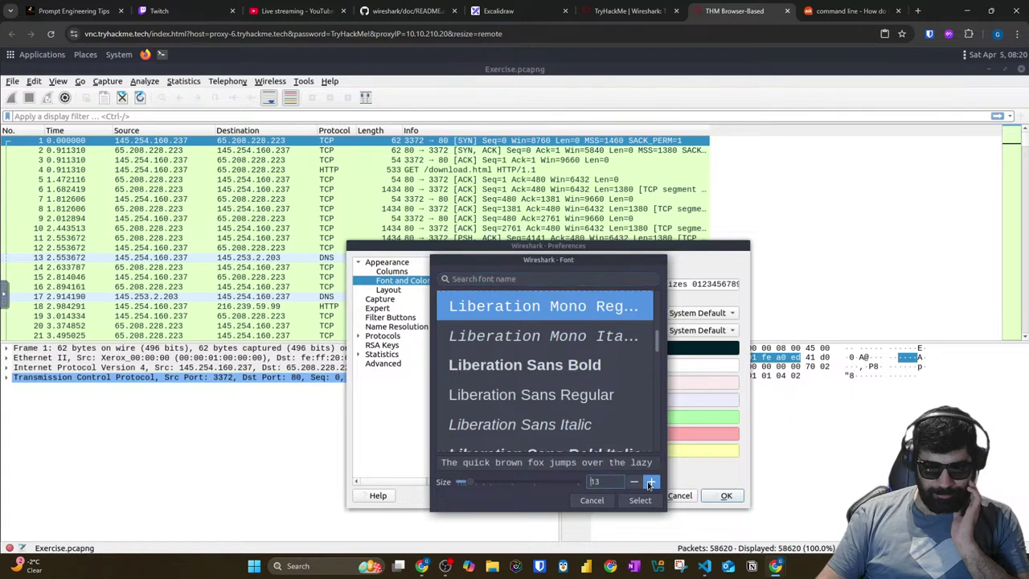
{"action": "left_click", "coordinate": [640, 500]}
{"action": "left_click", "coordinate": [727, 495]}
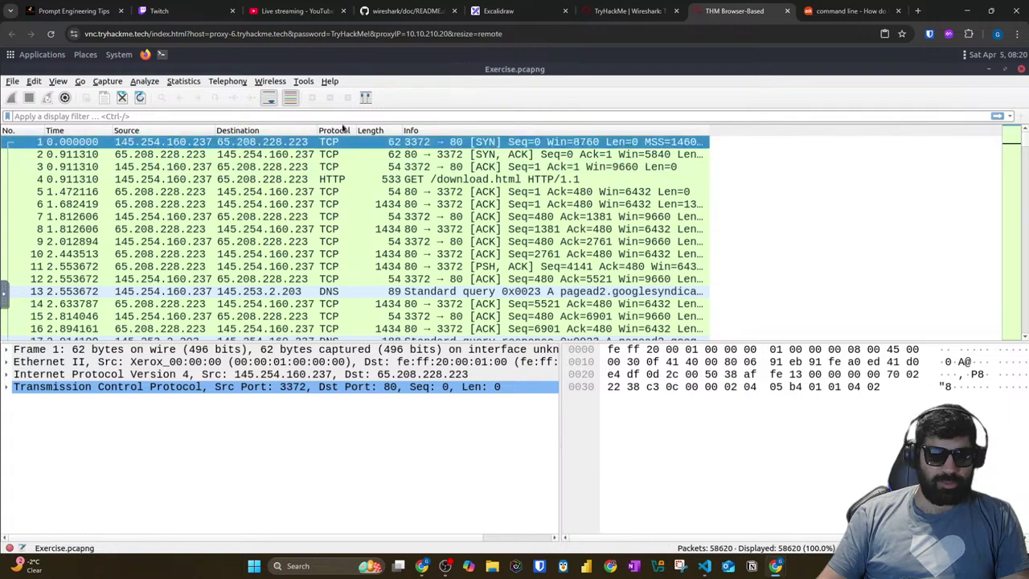
Step: Open Wireshark's Find Packet search bar from the Edit menu
{"action": "left_click", "coordinate": [79, 82]}
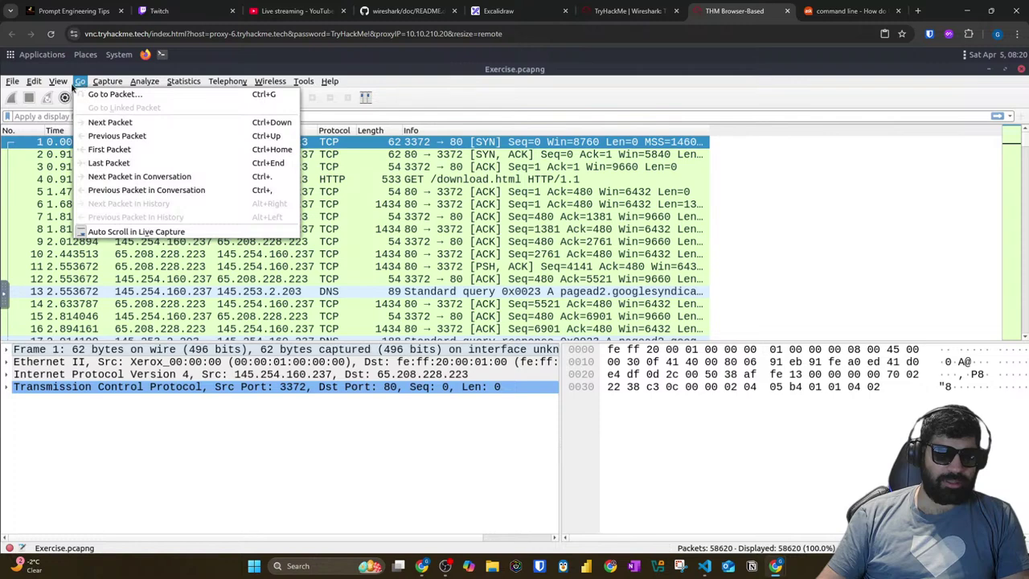
{"action": "mouse_move", "coordinate": [69, 86]}
{"action": "key", "text": "Escape"}
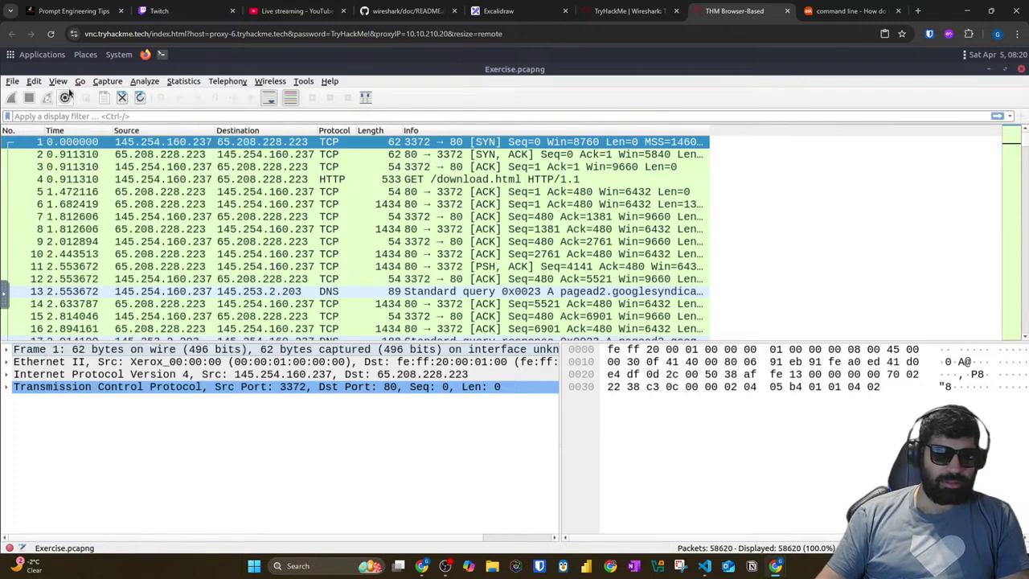
{"action": "left_click", "coordinate": [56, 82]}
{"action": "mouse_move", "coordinate": [36, 82]}
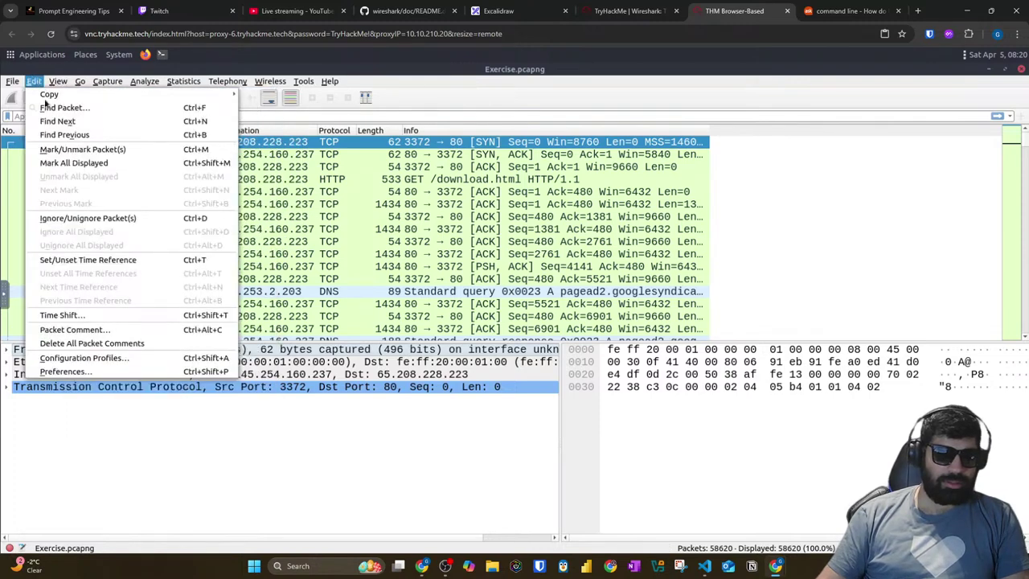
{"action": "left_click", "coordinate": [50, 107]}
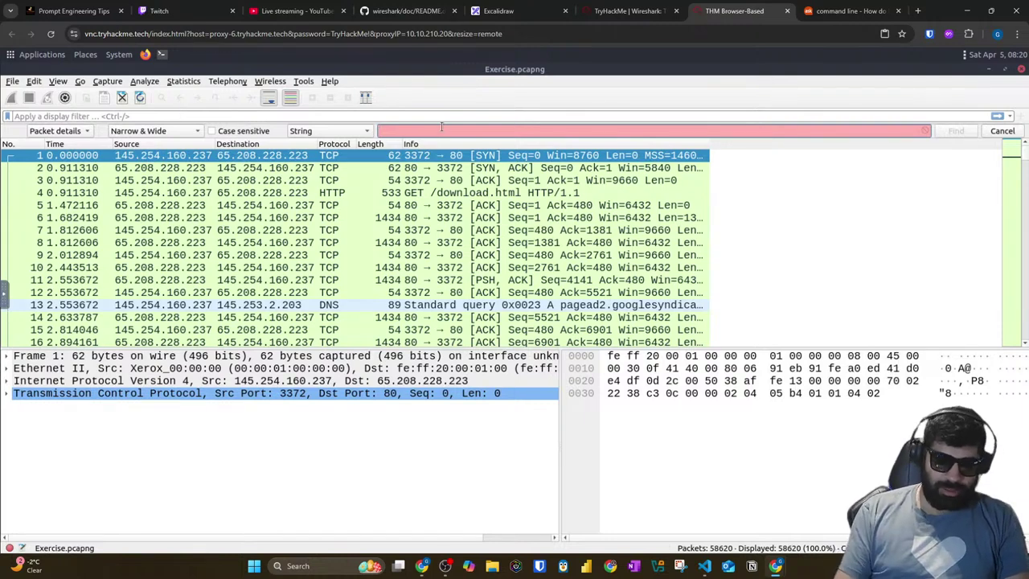
Step: Search packet details for the string .txt and step to the next match
{"action": "left_click", "coordinate": [441, 127]}
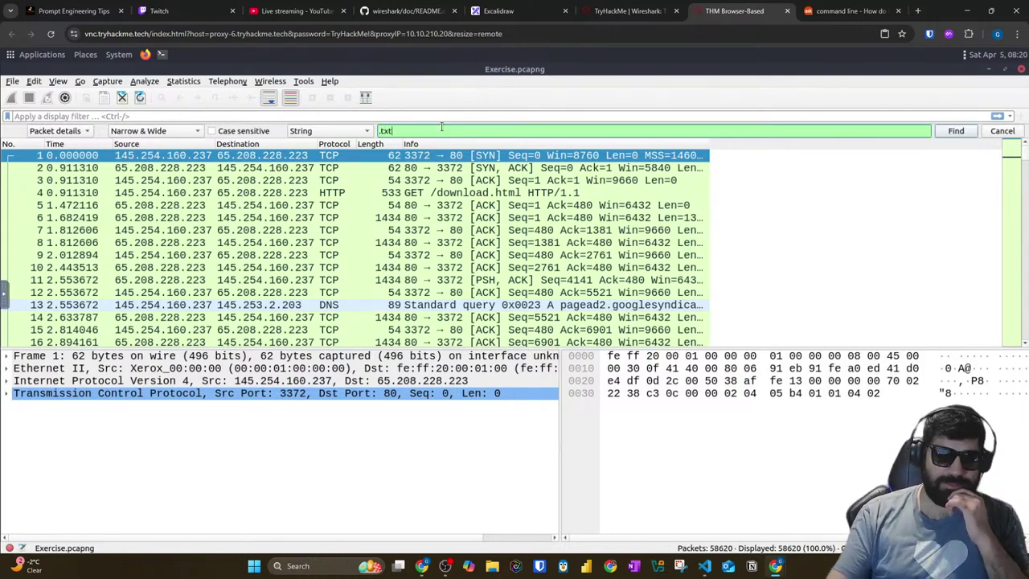
{"action": "key", "text": "Return"}
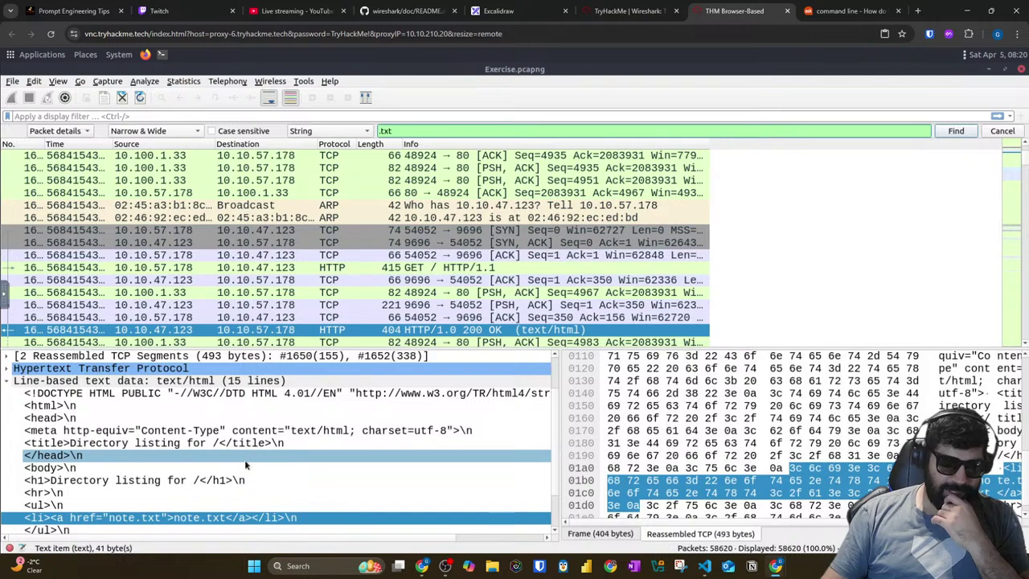
{"action": "scroll", "coordinate": [167, 481], "scroll_direction": "down", "scroll_amount": 2}
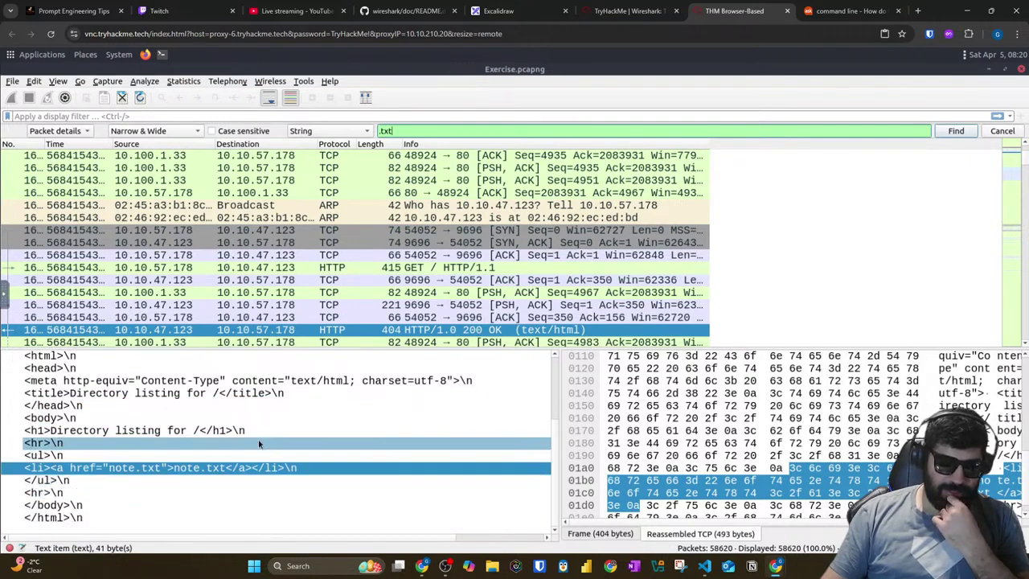
{"action": "scroll", "coordinate": [233, 435], "scroll_direction": "up", "scroll_amount": 3}
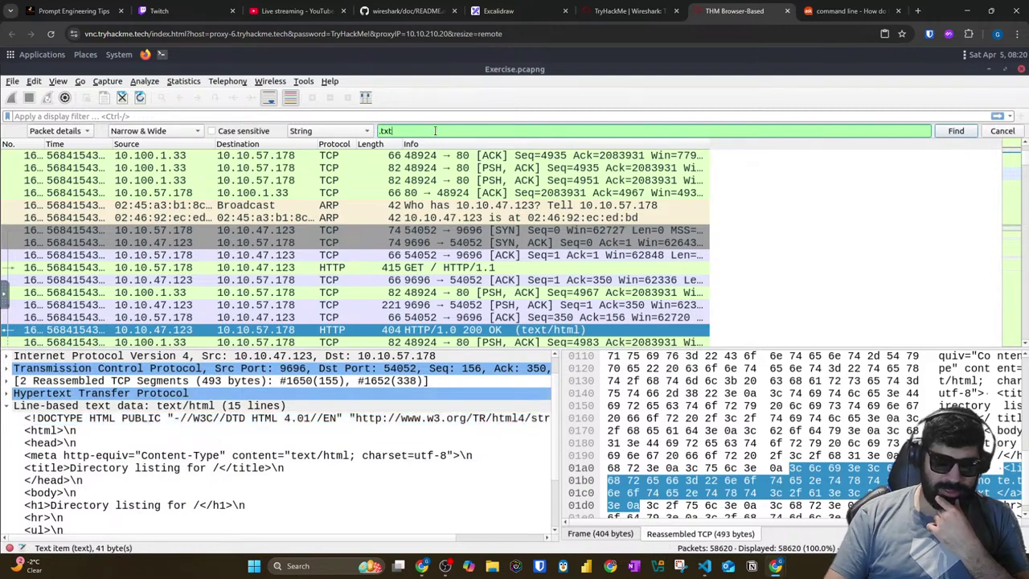
{"action": "key", "text": "Return"}
{"action": "key", "text": "Return"}
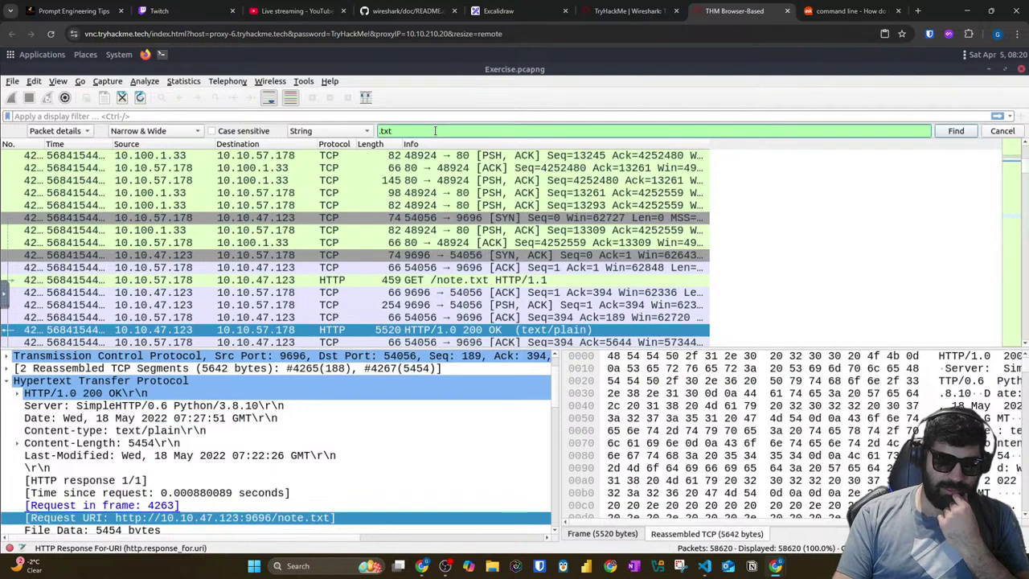
Step: Step through further .txt matches, checking a row in the packet details
{"action": "left_click", "coordinate": [955, 131]}
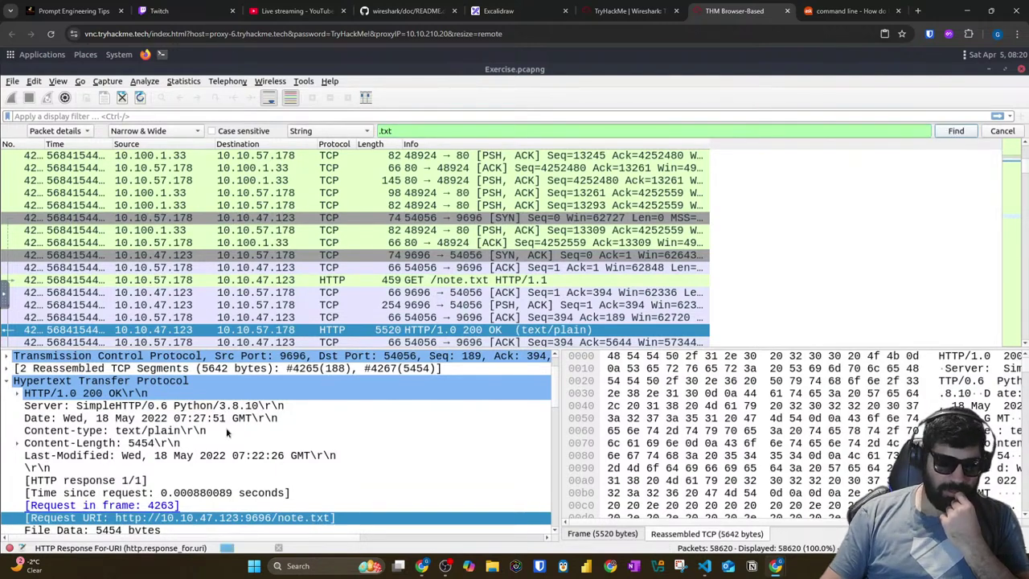
{"action": "scroll", "coordinate": [140, 448], "scroll_direction": "down", "scroll_amount": 3}
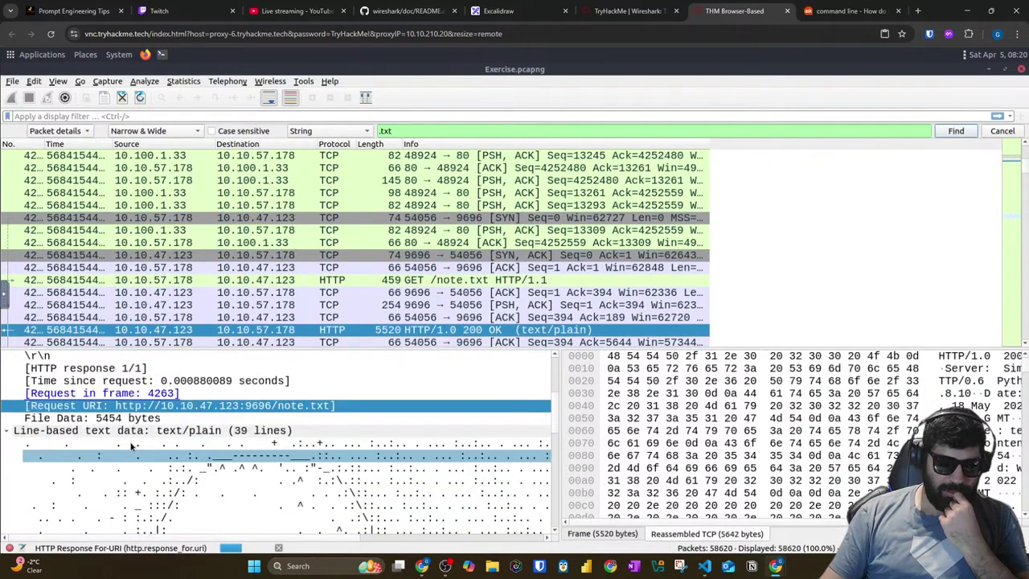
{"action": "left_click", "coordinate": [207, 448]}
{"action": "key", "text": "ctrl+n"}
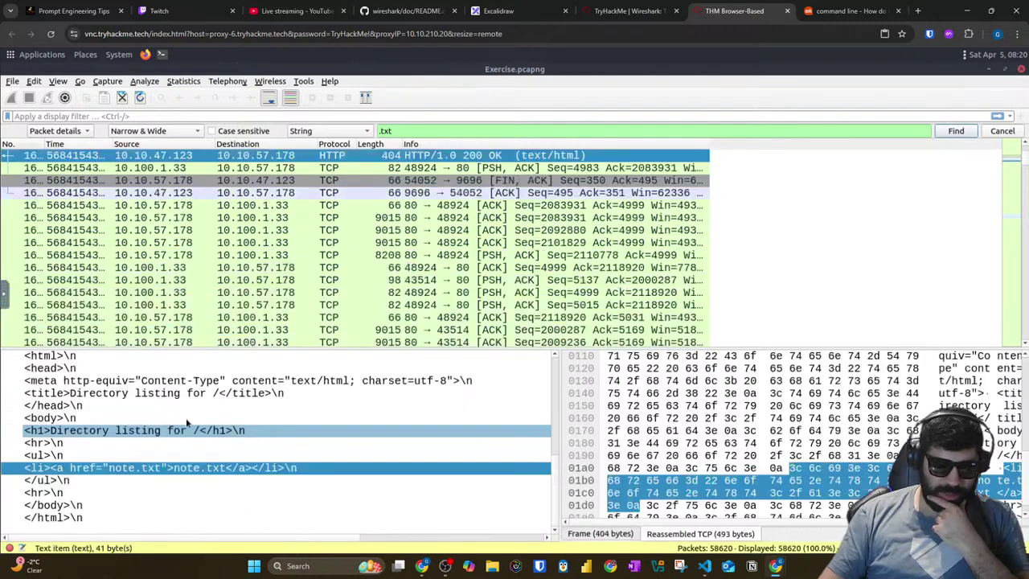
{"action": "scroll", "coordinate": [394, 439], "scroll_direction": "up", "scroll_amount": 4}
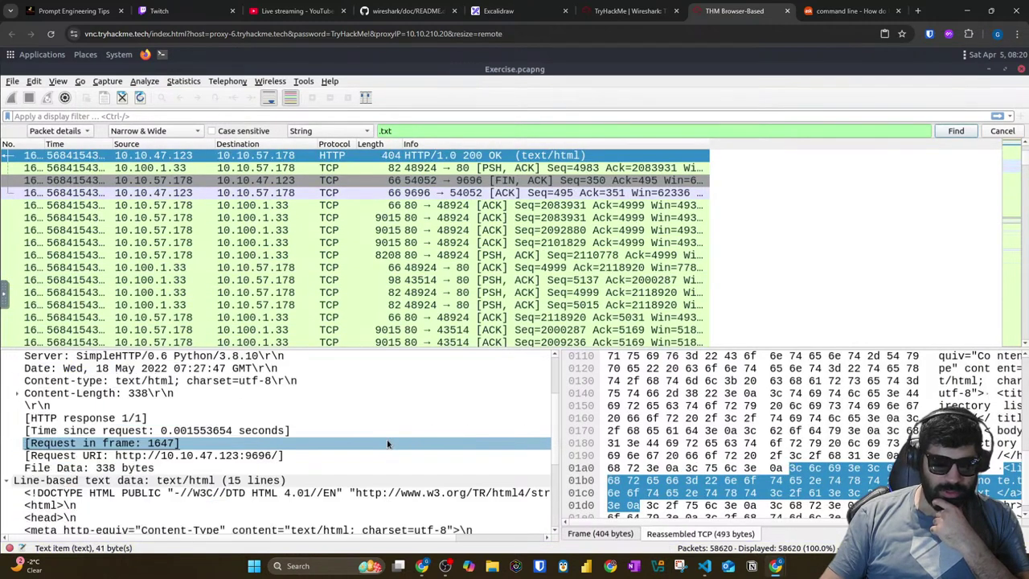
{"action": "scroll", "coordinate": [363, 433], "scroll_direction": "up", "scroll_amount": 3}
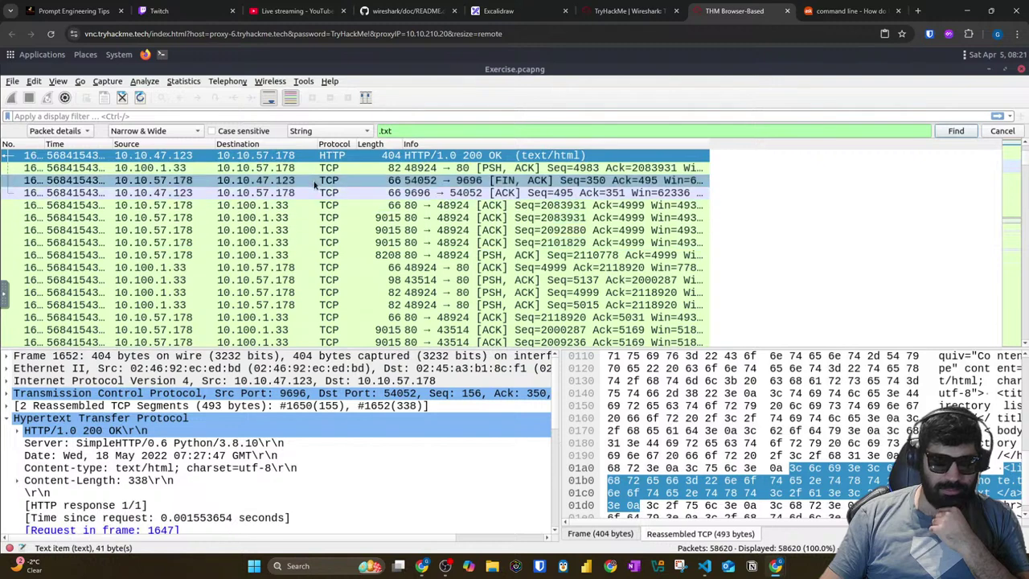
{"action": "scroll", "coordinate": [316, 184], "scroll_direction": "up", "scroll_amount": 2}
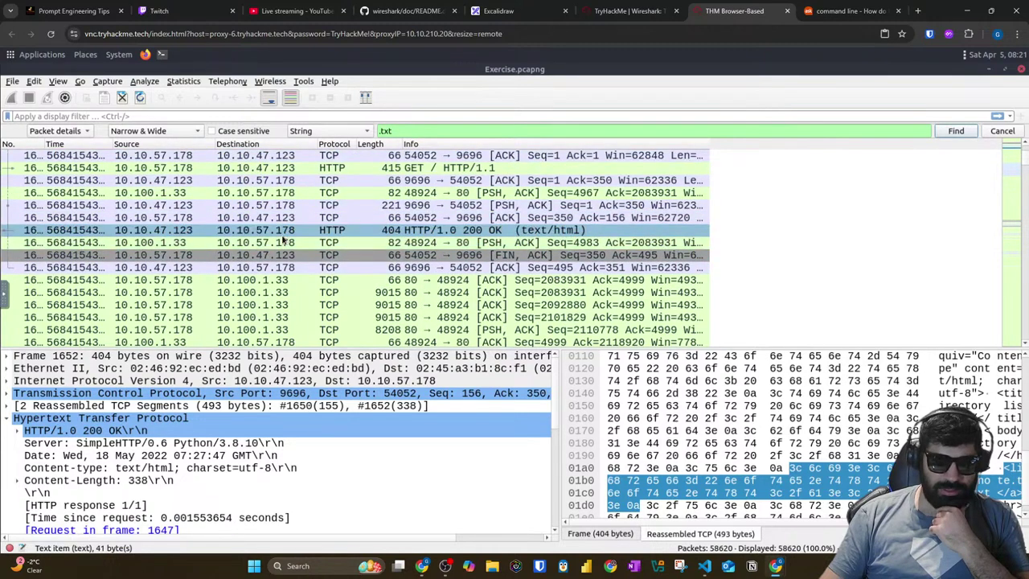
Step: Cycle the .txt matches between the GET /note.txt request and its 200 OK response
{"action": "left_click", "coordinate": [947, 134]}
{"action": "left_click", "coordinate": [948, 133]}
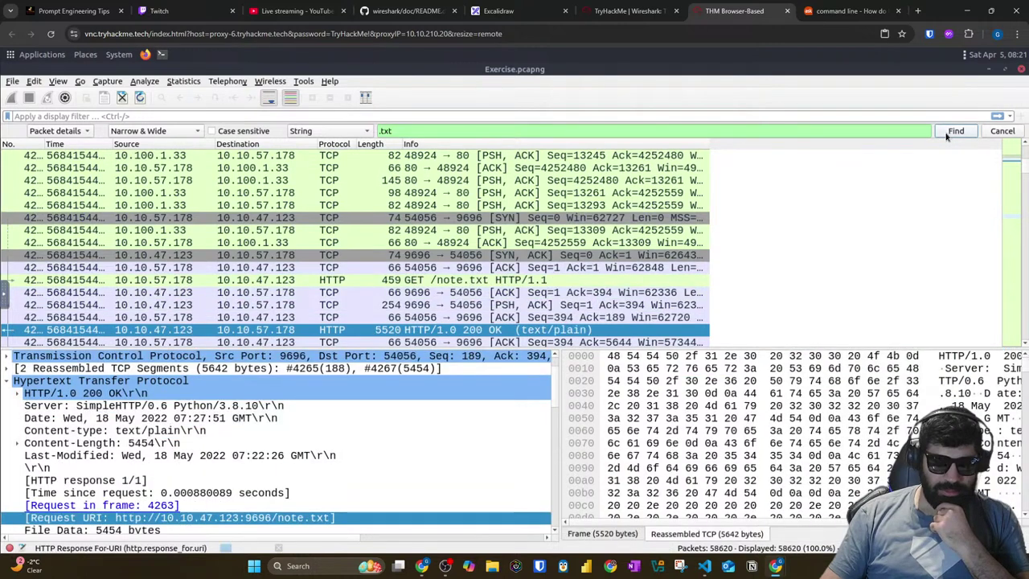
{"action": "left_click", "coordinate": [947, 134]}
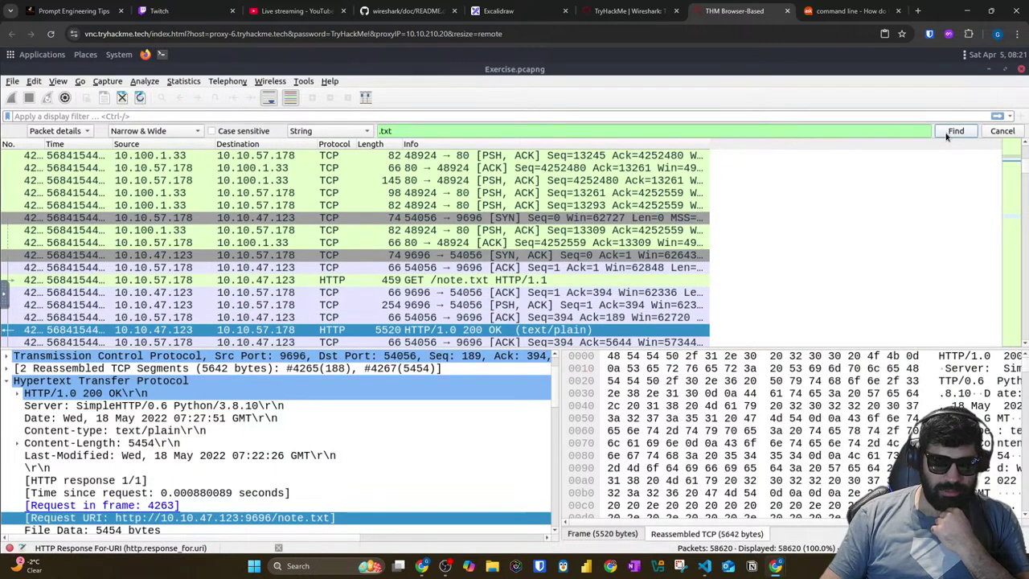
{"action": "left_click", "coordinate": [947, 135]}
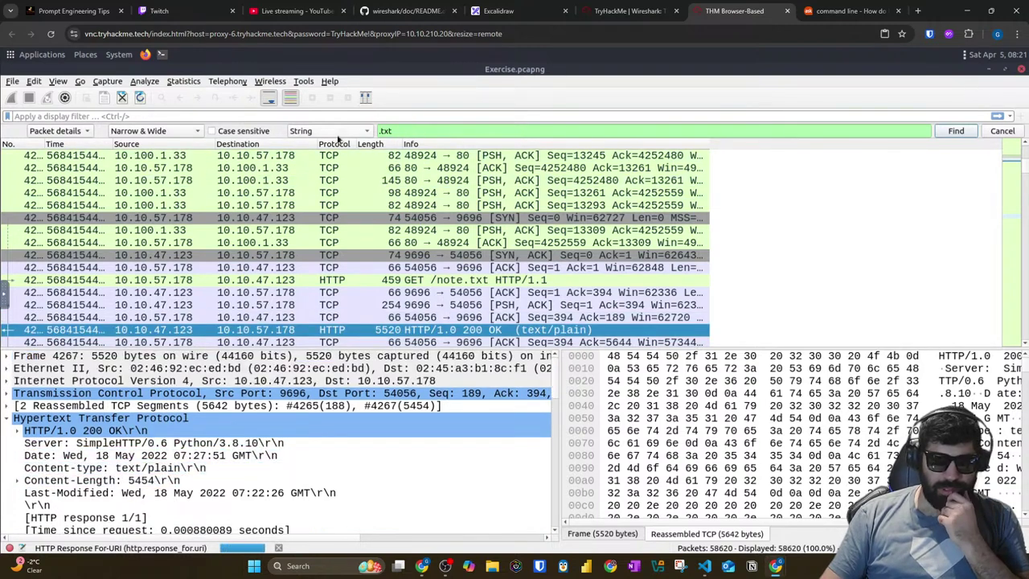
{"action": "key", "text": "Return"}
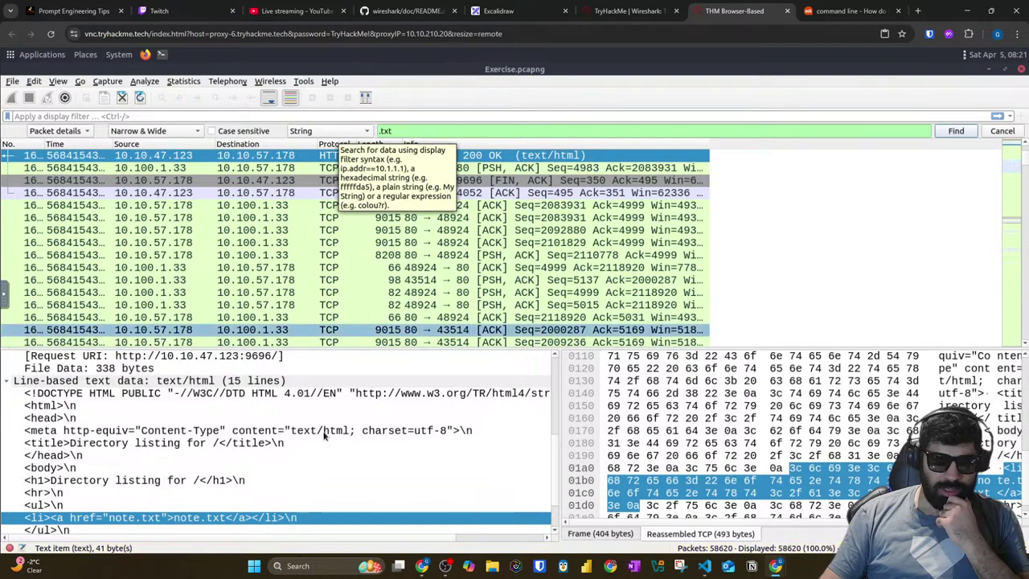
{"action": "scroll", "coordinate": [313, 438], "scroll_direction": "down", "scroll_amount": 2}
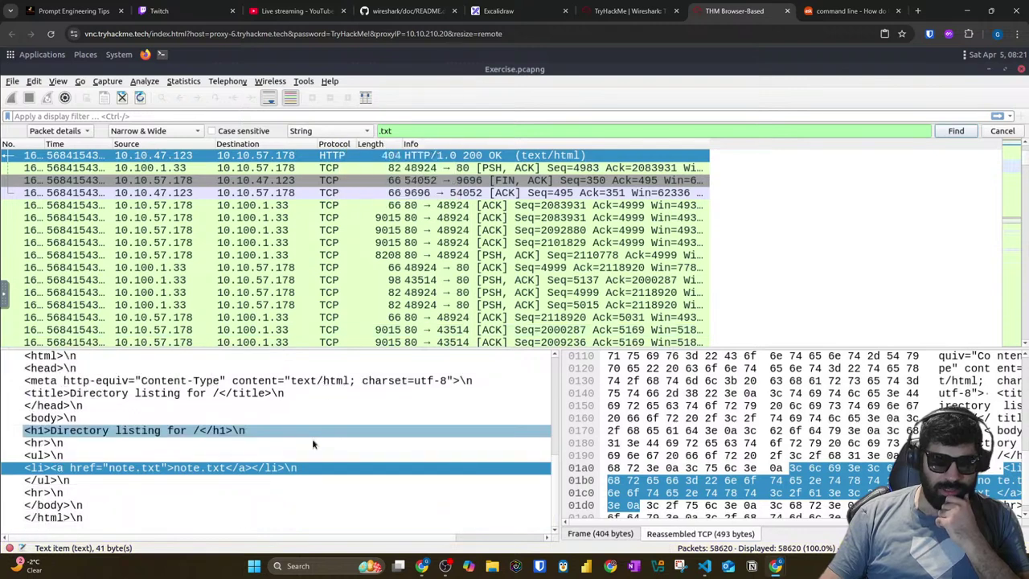
Step: Restart the .txt search from the capture start and inspect the 9015-byte packet to port 43514
{"action": "left_click", "coordinate": [953, 137]}
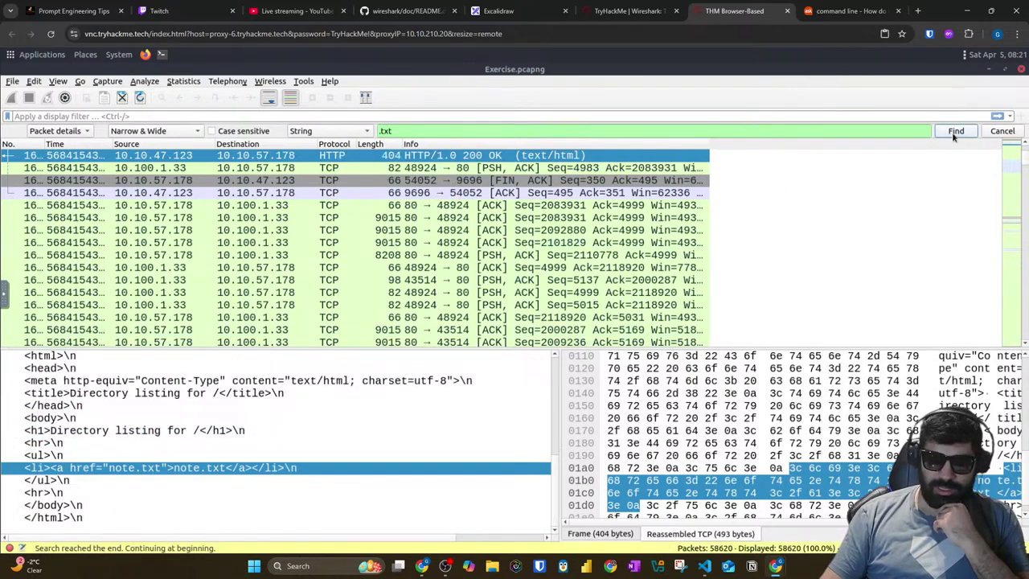
{"action": "left_click", "coordinate": [954, 134]}
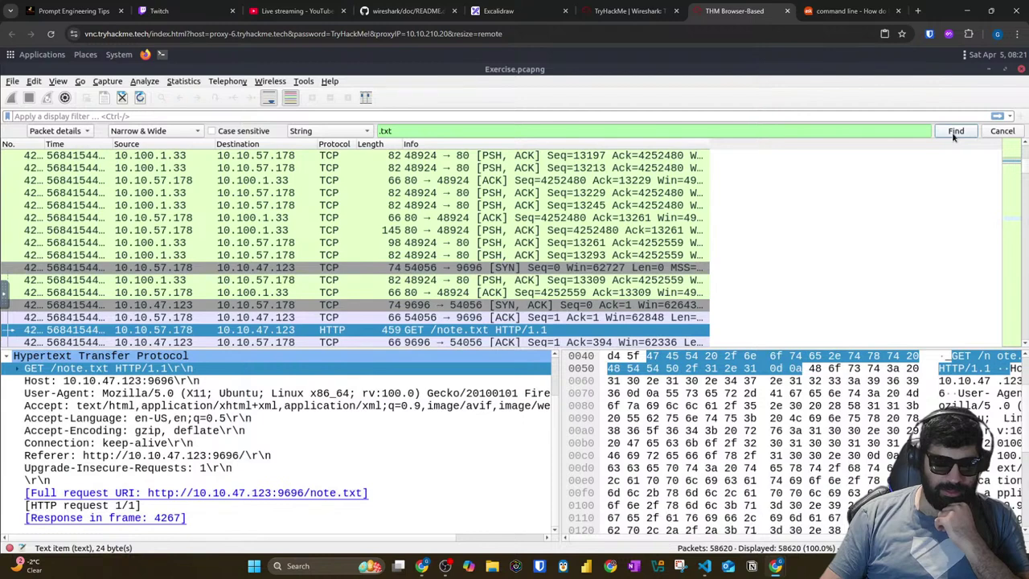
{"action": "left_click", "coordinate": [953, 134]}
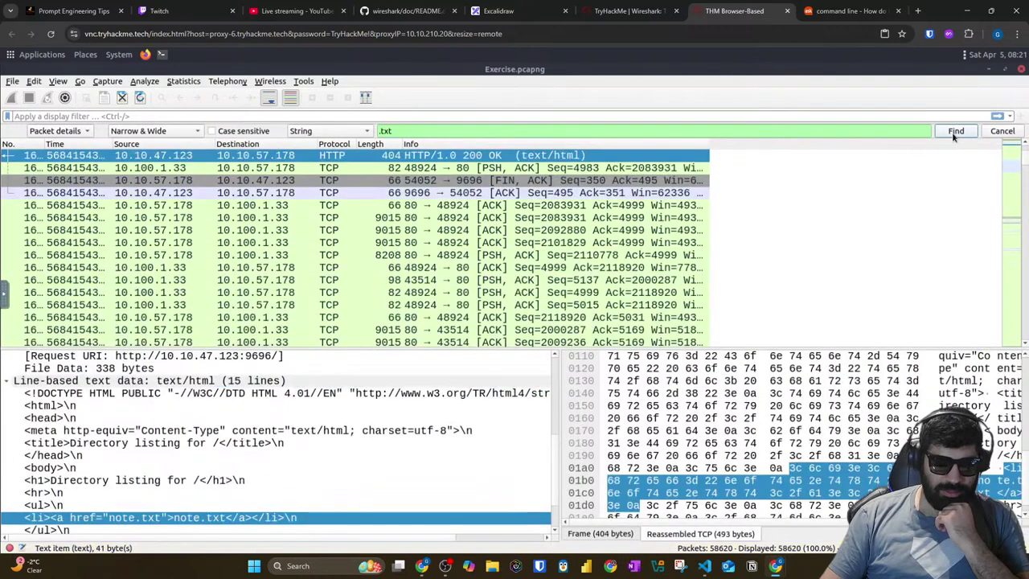
{"action": "scroll", "coordinate": [339, 442], "scroll_direction": "down", "scroll_amount": 2}
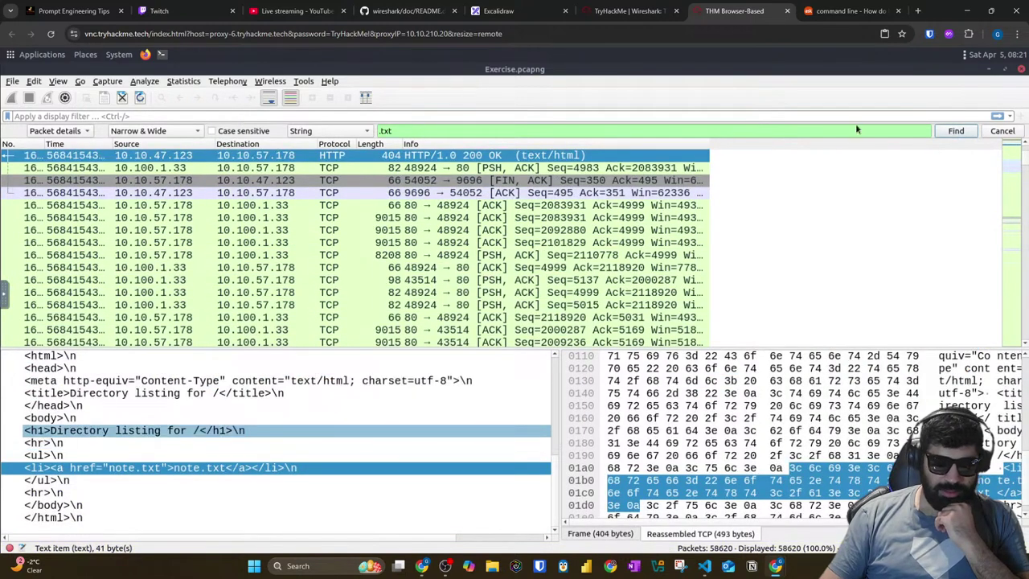
{"action": "left_click", "coordinate": [956, 130]}
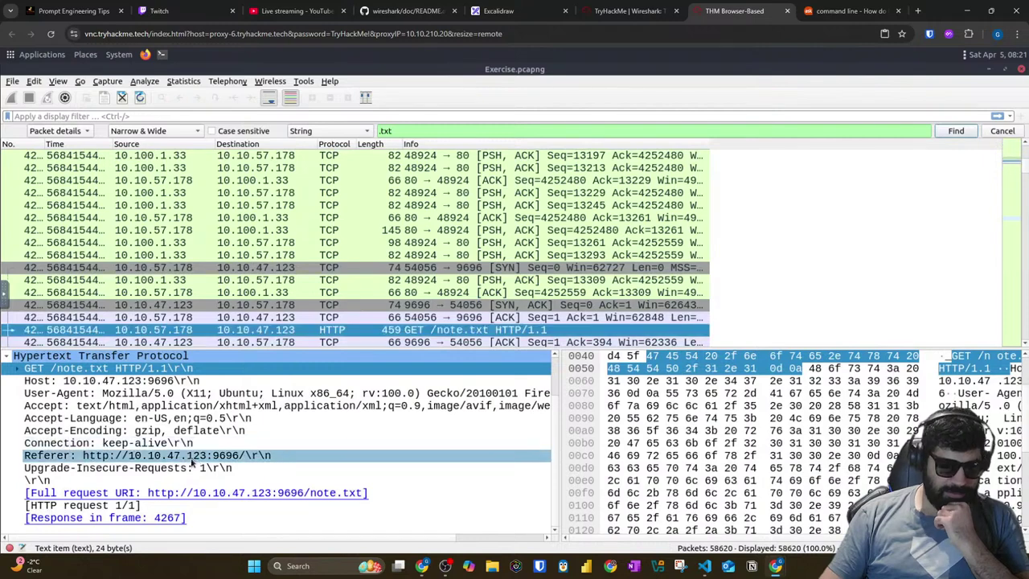
{"action": "key", "text": "alt+Left"}
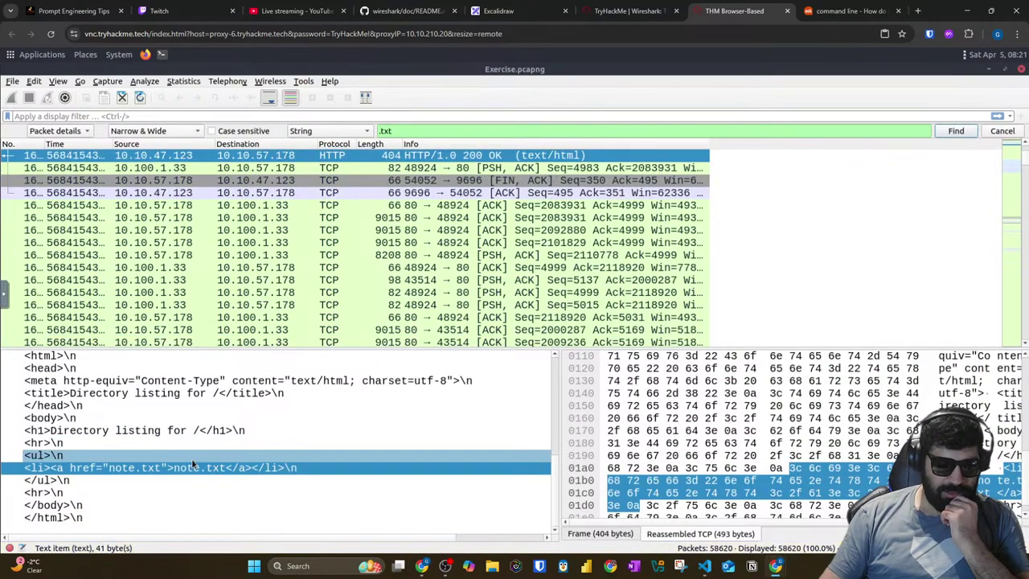
{"action": "left_click", "coordinate": [195, 330]}
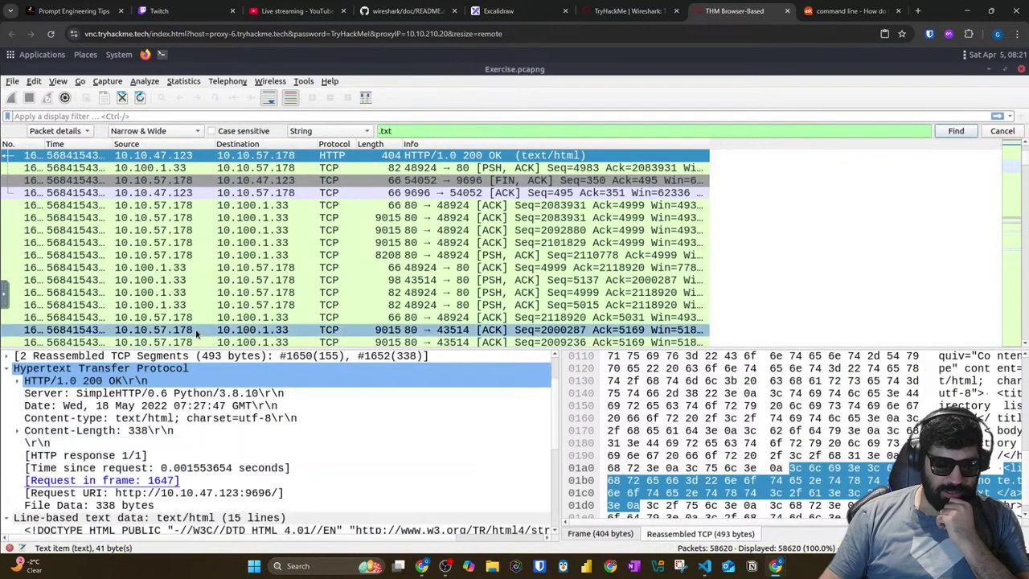
Step: Land on the note.txt text/plain response, packet 4267, and widen the packet number column
{"action": "left_click", "coordinate": [956, 131]}
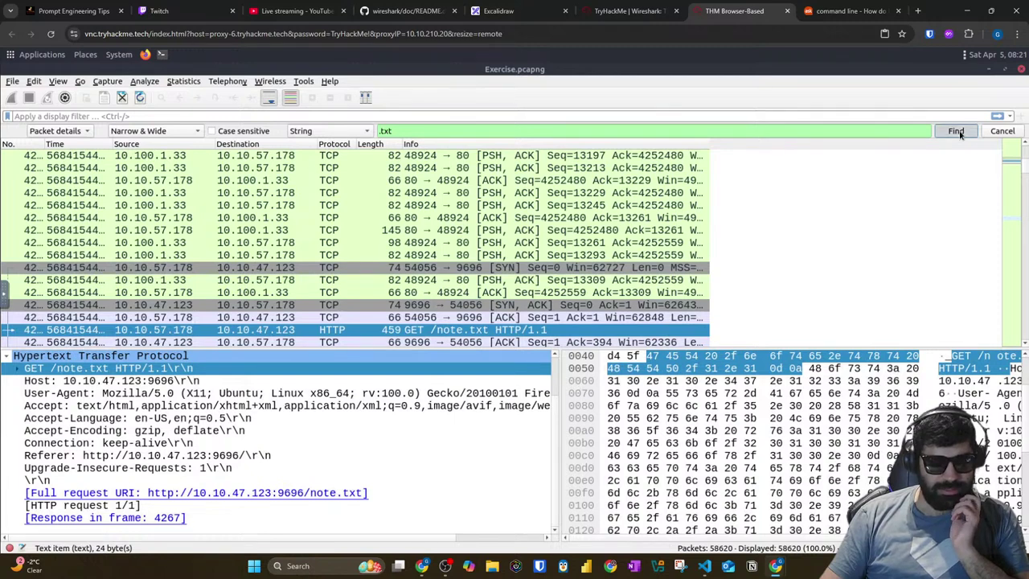
{"action": "left_click", "coordinate": [956, 131]}
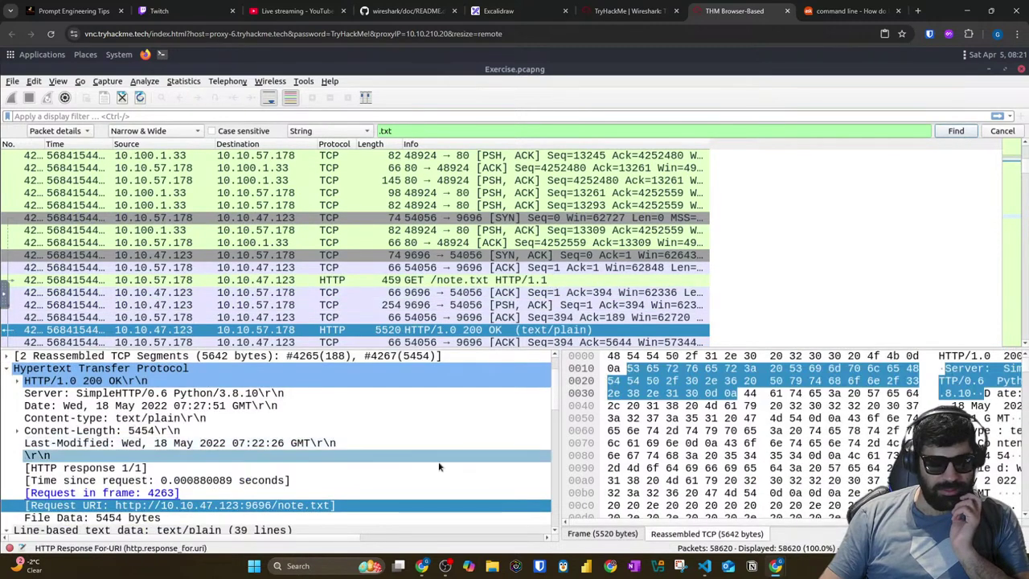
{"action": "scroll", "coordinate": [437, 465], "scroll_direction": "down", "scroll_amount": 3}
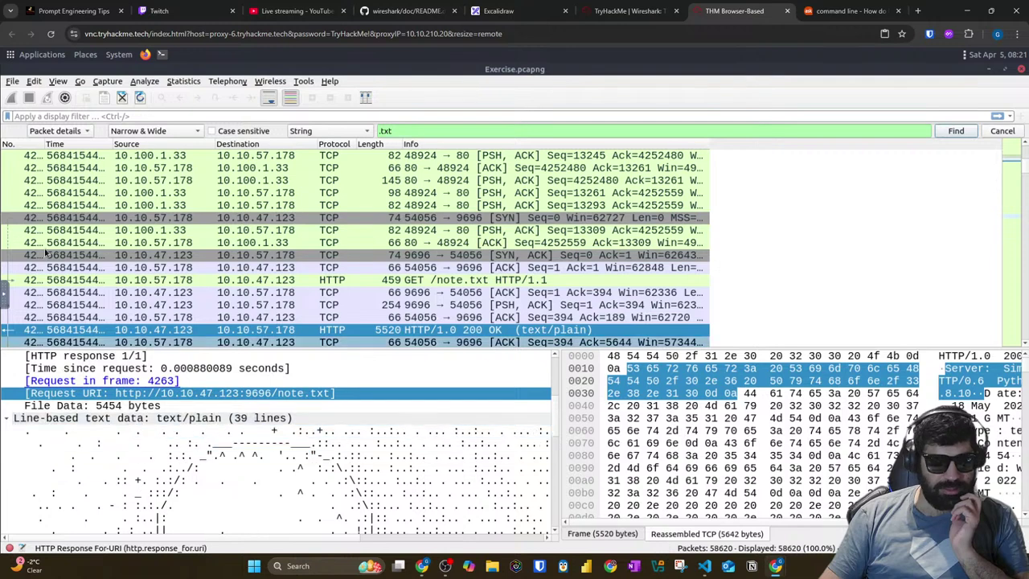
{"action": "scroll", "coordinate": [80, 420], "scroll_direction": "up", "scroll_amount": 5}
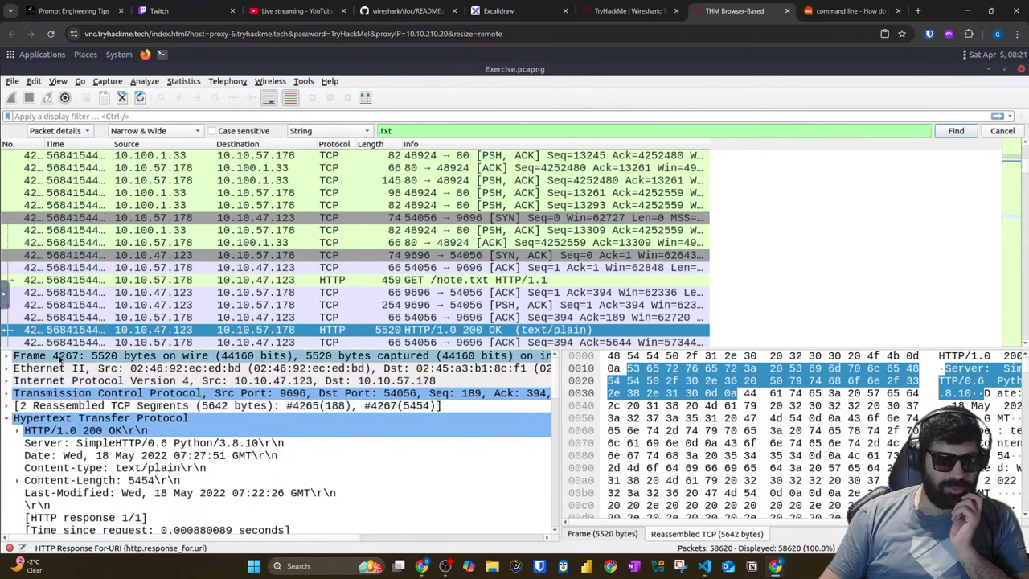
{"action": "left_click_drag", "start_coordinate": [44, 146], "coordinate": [107, 147]}
Step: Mark packet 4267, briefly check packet 4262, scroll 4267's text data, then unmark it
{"action": "right_click", "coordinate": [87, 331]}
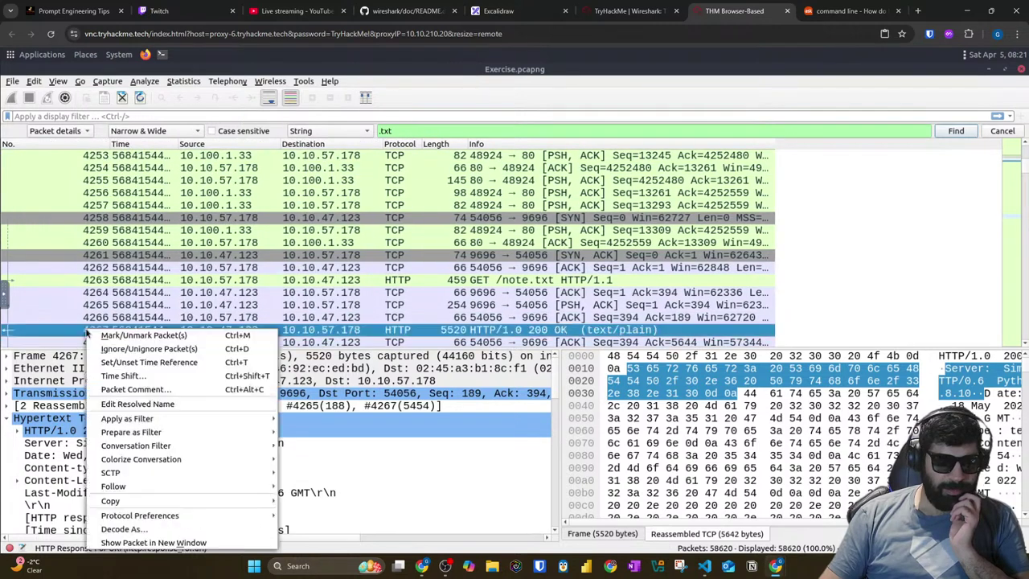
{"action": "left_click", "coordinate": [110, 331]}
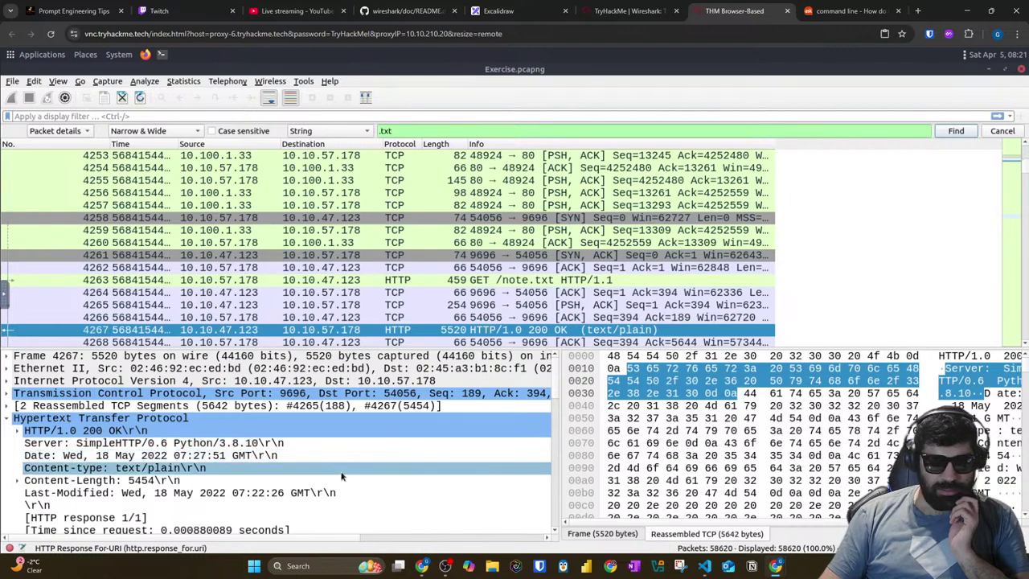
{"action": "left_click", "coordinate": [668, 268]}
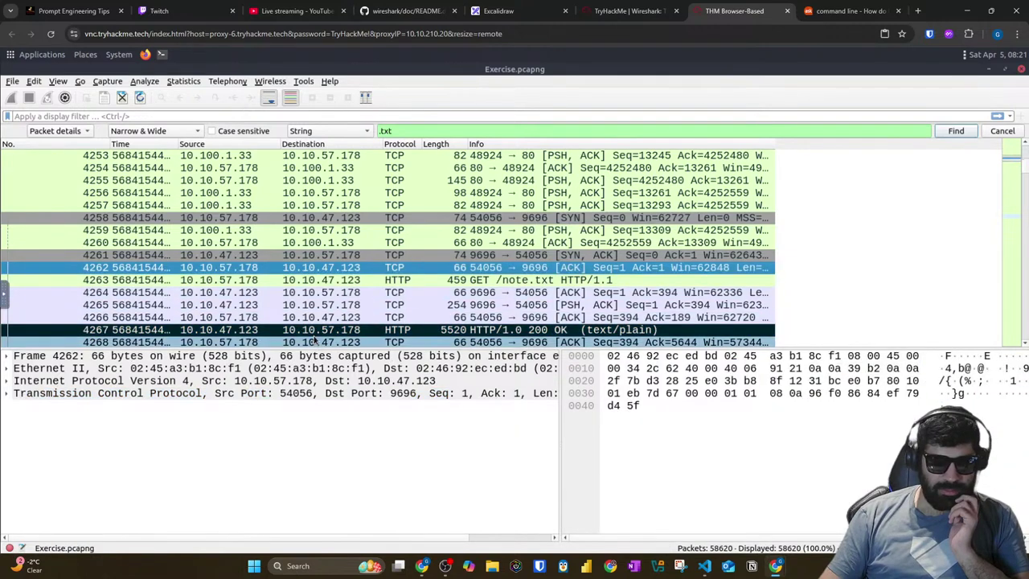
{"action": "left_click", "coordinate": [322, 330]}
{"action": "scroll", "coordinate": [445, 435], "scroll_direction": "down", "scroll_amount": 3}
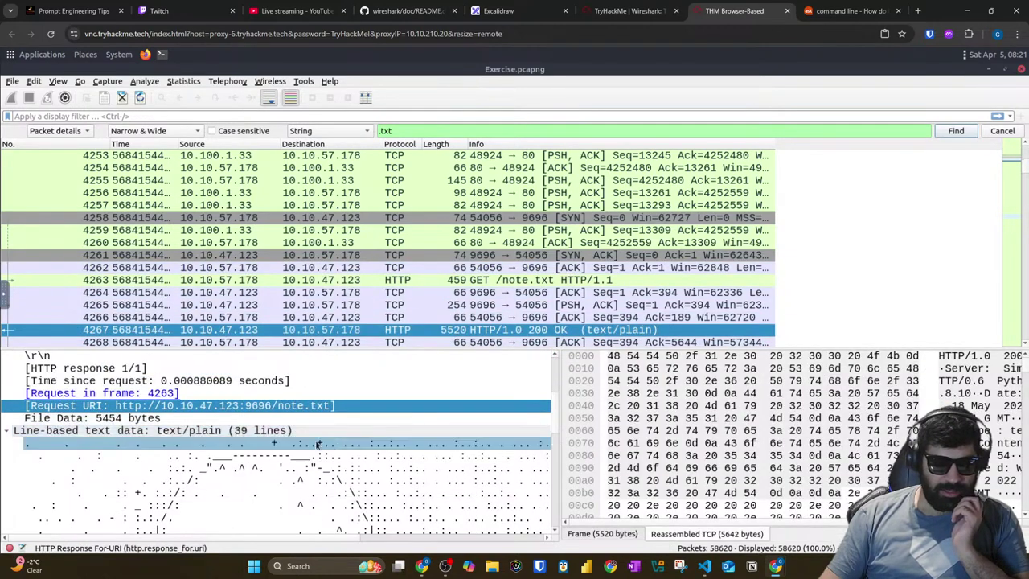
{"action": "scroll", "coordinate": [445, 434], "scroll_direction": "down", "scroll_amount": 1}
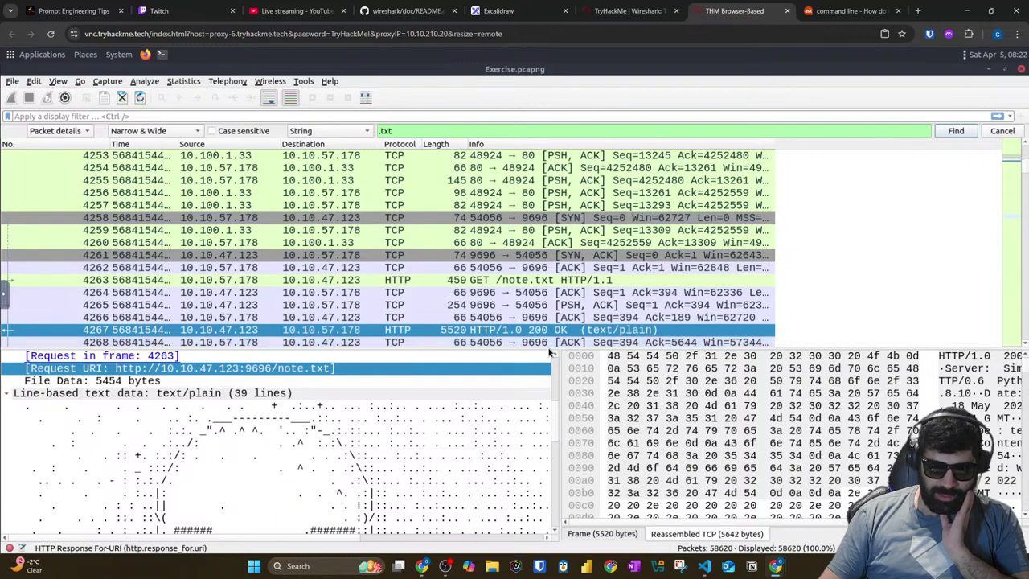
{"action": "right_click", "coordinate": [186, 332]}
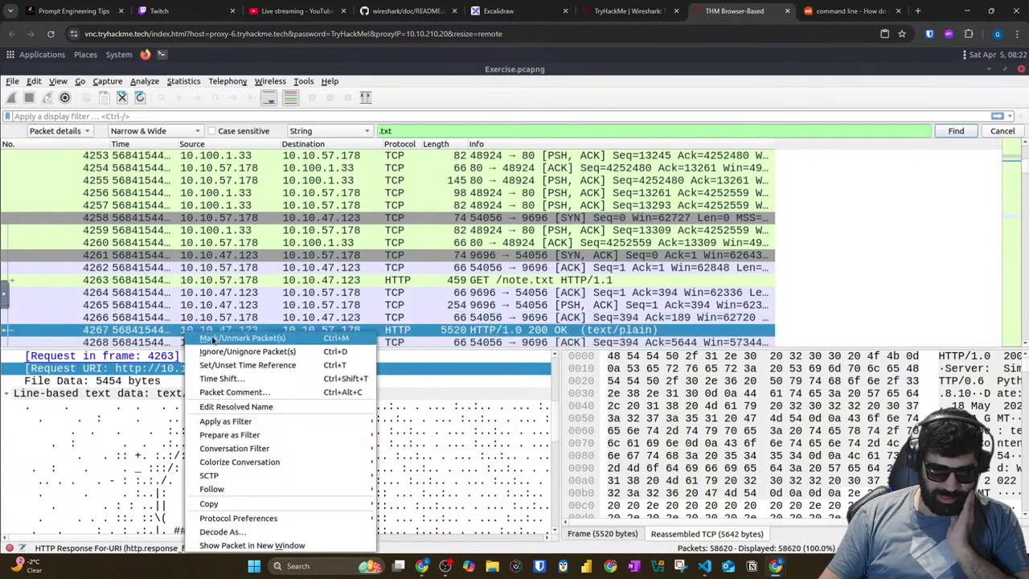
{"action": "left_click", "coordinate": [141, 334]}
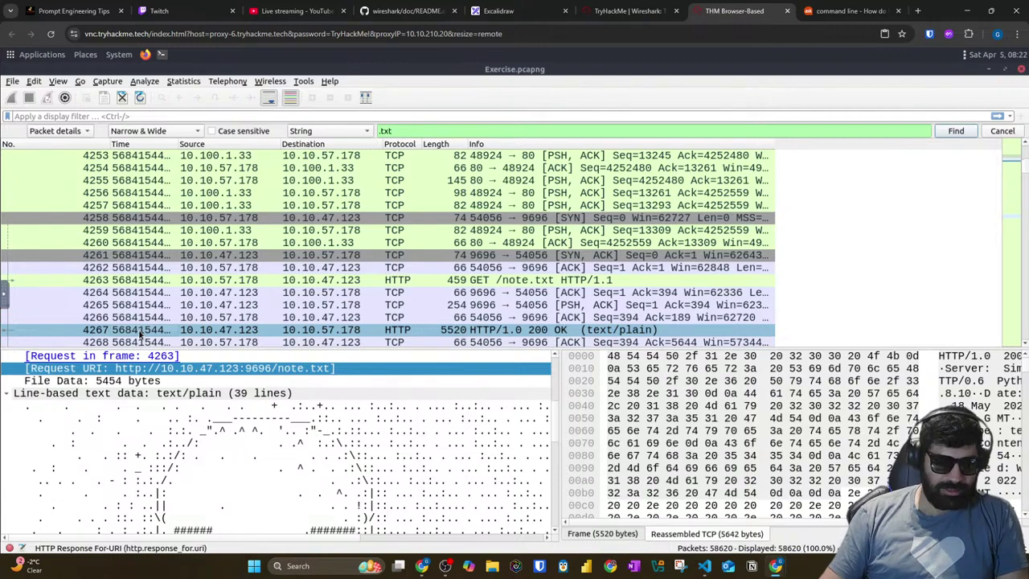
Step: Open packet 4267 in its own maximized window and compare frame and reassembled TCP bytes
{"action": "double_click", "coordinate": [140, 331]}
{"action": "left_click", "coordinate": [483, 340]}
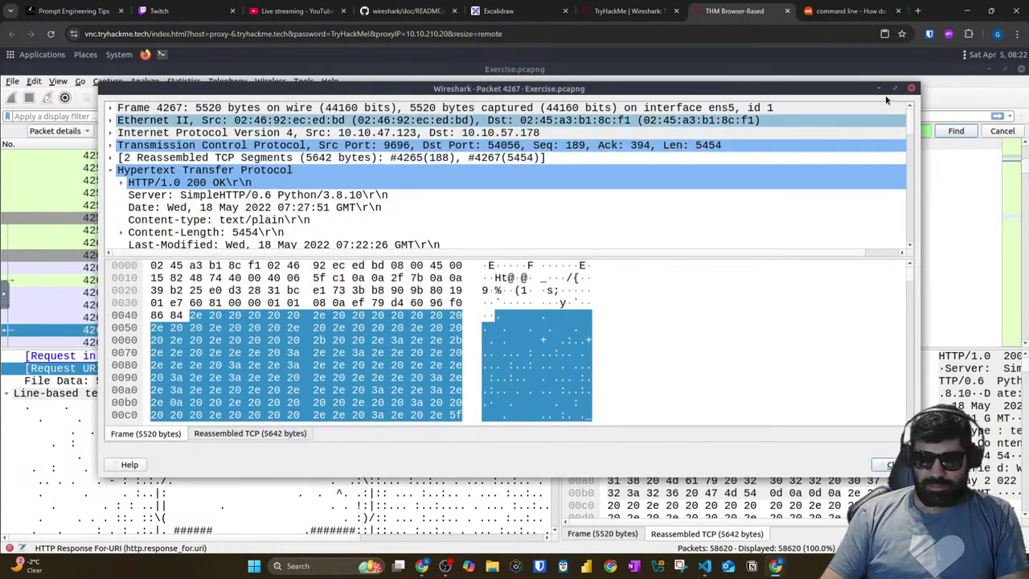
{"action": "left_click", "coordinate": [895, 88]}
{"action": "left_click", "coordinate": [346, 328]}
{"action": "left_click", "coordinate": [217, 382]}
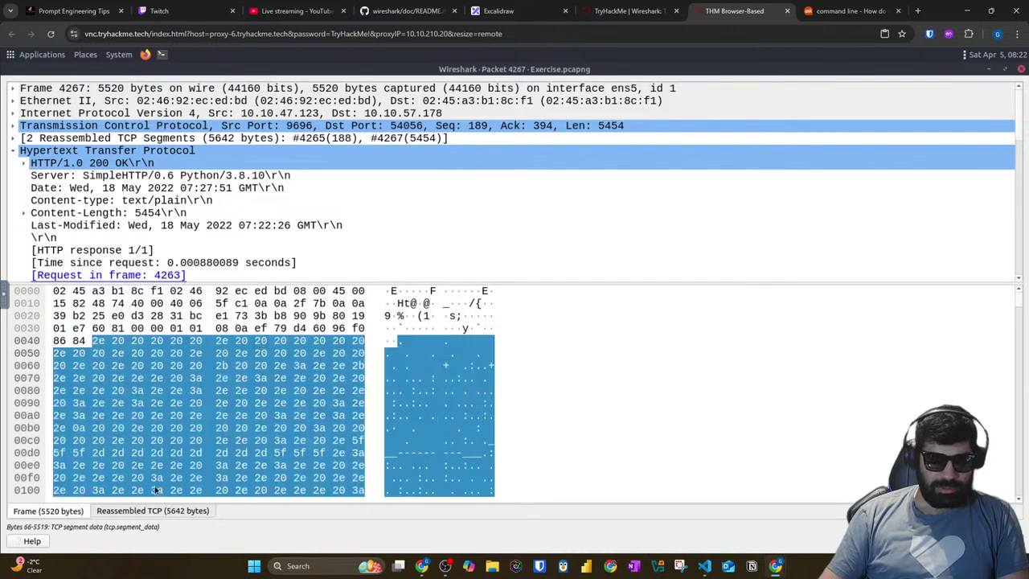
{"action": "left_click", "coordinate": [150, 510]}
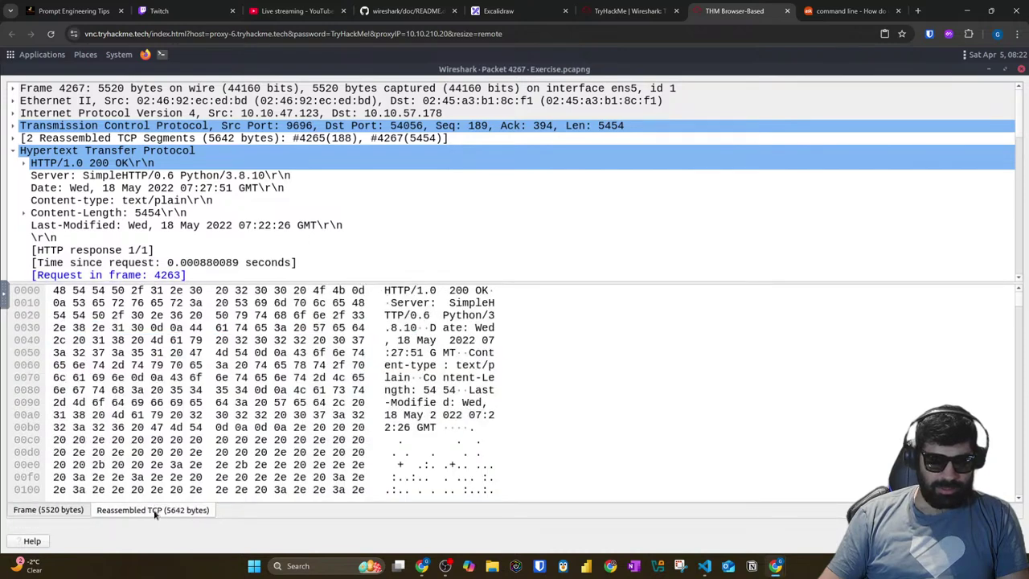
{"action": "left_click", "coordinate": [78, 513]}
Step: Select the Request in frame 4263 reference and enlarge the packet details tree
{"action": "left_click", "coordinate": [383, 277]}
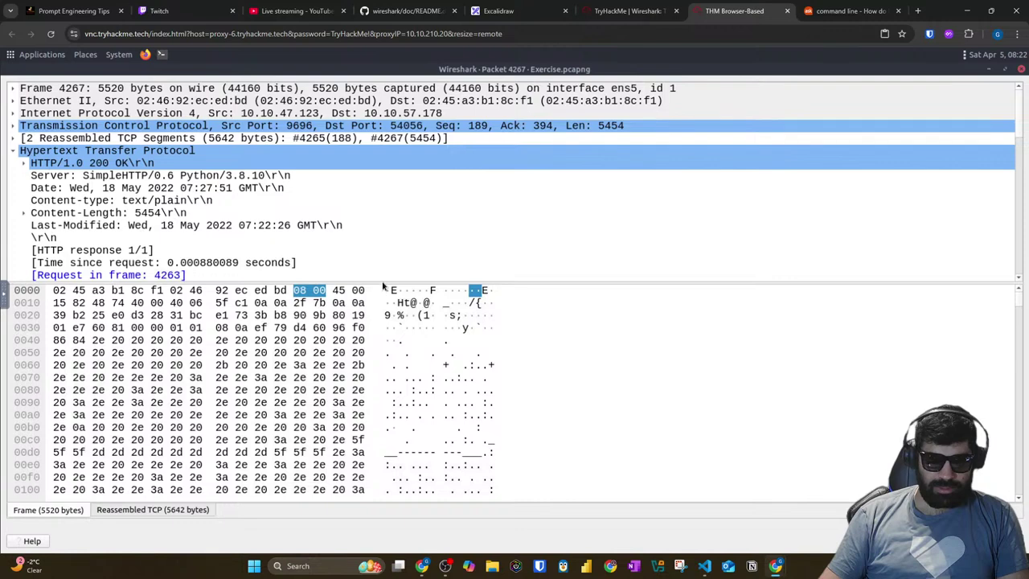
{"action": "left_click", "coordinate": [383, 278]}
{"action": "scroll", "coordinate": [384, 282], "scroll_direction": "down", "scroll_amount": 1}
{"action": "left_click_drag", "start_coordinate": [380, 410], "coordinate": [379, 481]}
{"action": "scroll", "coordinate": [297, 269], "scroll_direction": "down", "scroll_amount": 1}
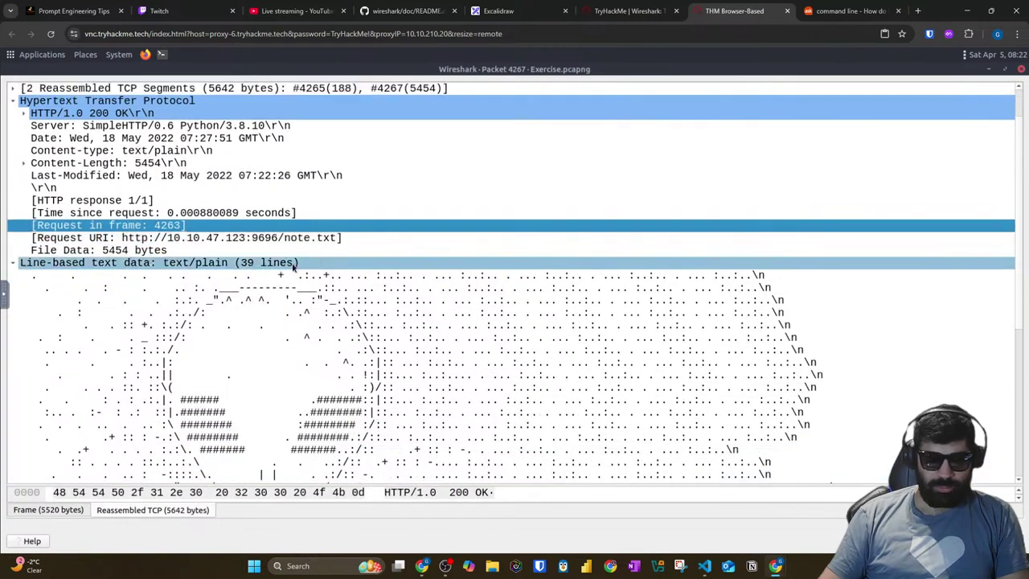
{"action": "scroll", "coordinate": [153, 251], "scroll_direction": "down", "scroll_amount": 6}
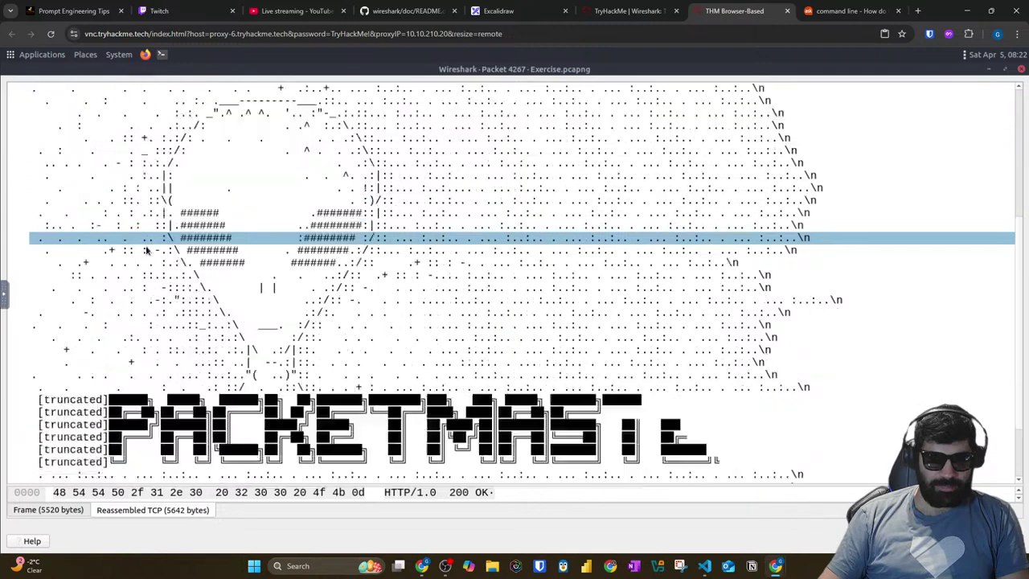
Step: Step through the ASCII-art lines down to the [truncated] PACKETMASTER banner lines
{"action": "left_click", "coordinate": [152, 264]}
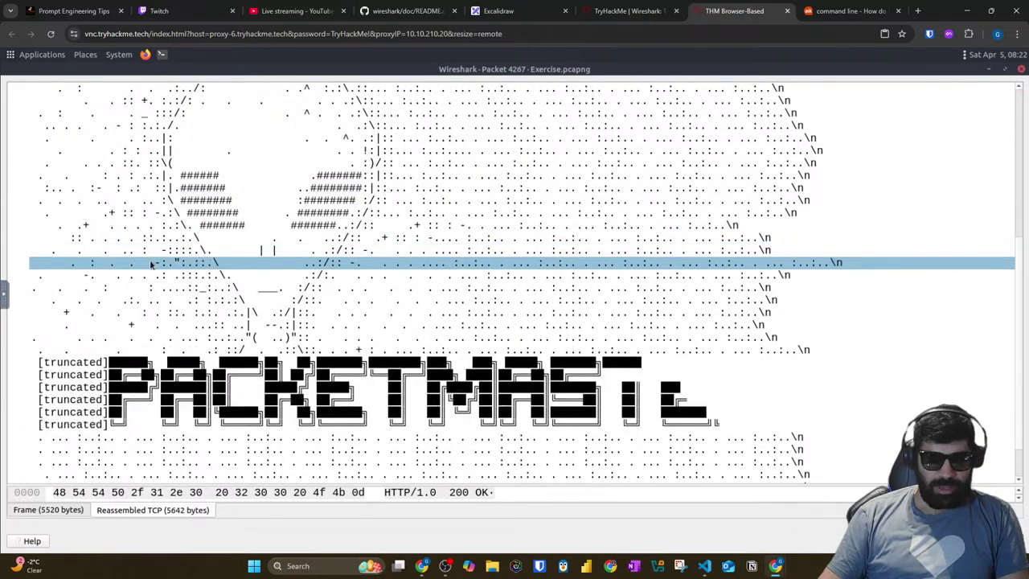
{"action": "left_click_drag", "start_coordinate": [151, 264], "coordinate": [660, 402]}
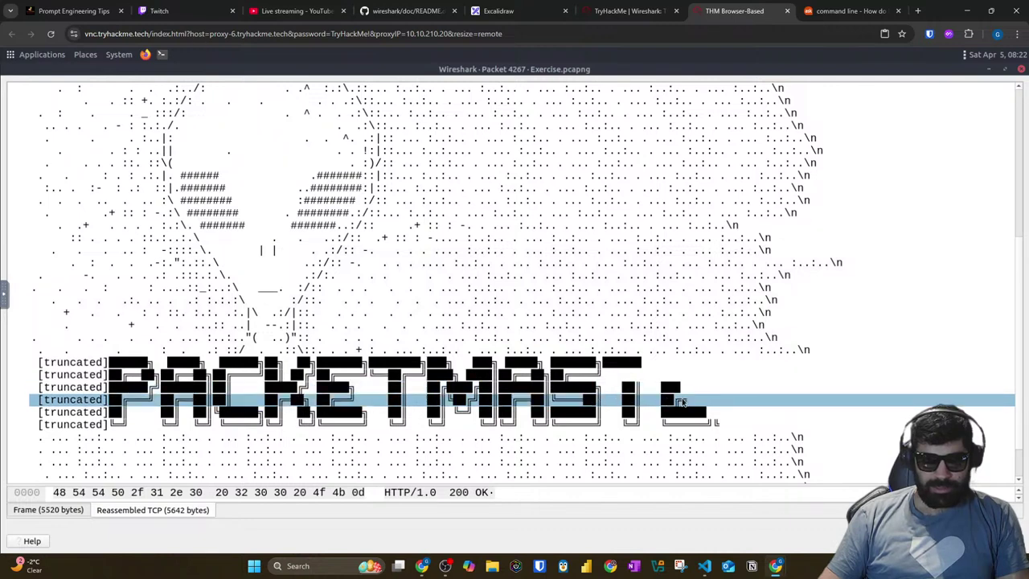
{"action": "scroll", "coordinate": [685, 401], "scroll_direction": "down", "scroll_amount": 1}
{"action": "left_click", "coordinate": [346, 352]}
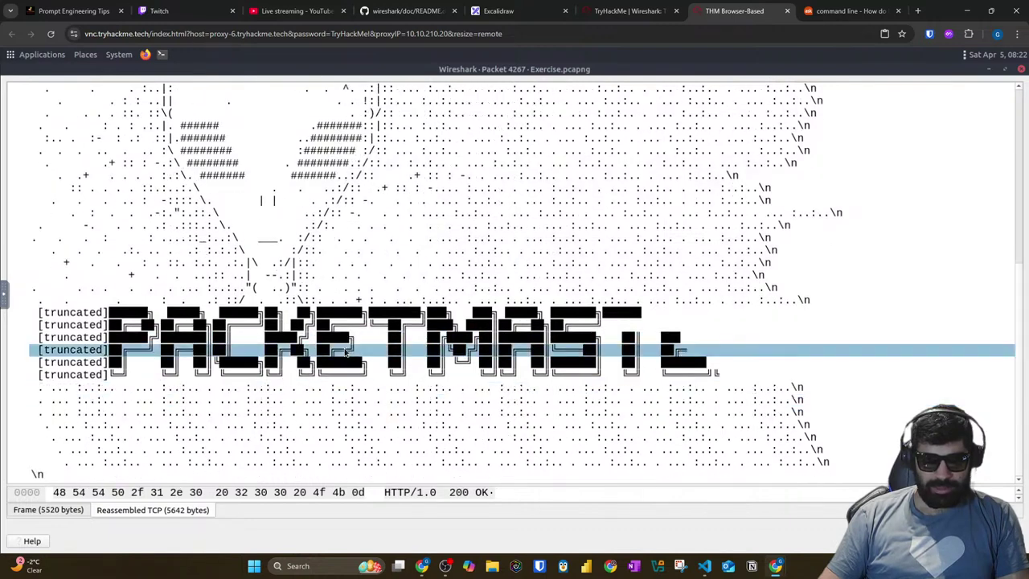
{"action": "left_click", "coordinate": [467, 362]}
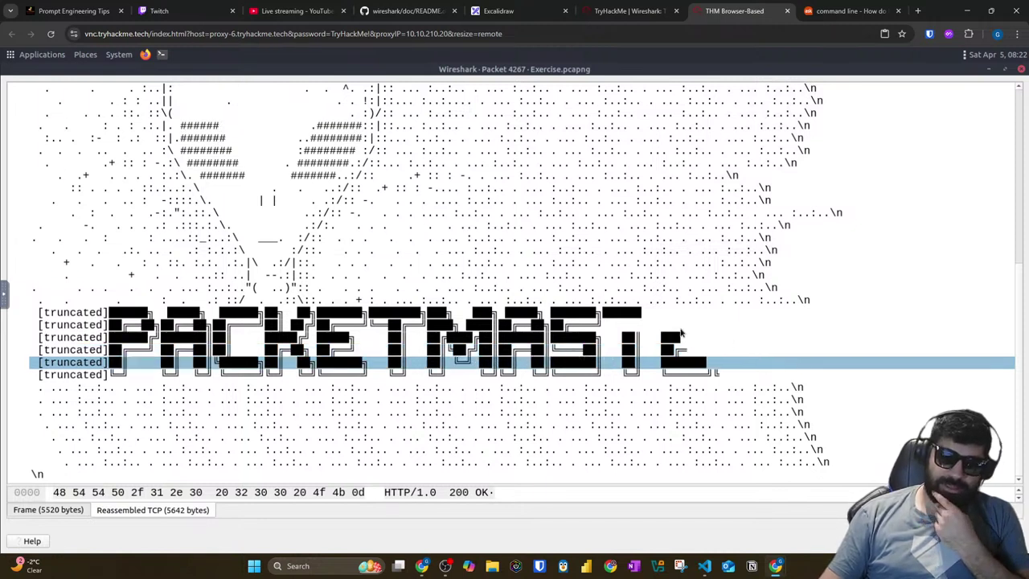
{"action": "left_click", "coordinate": [478, 313]}
{"action": "left_click", "coordinate": [265, 290]}
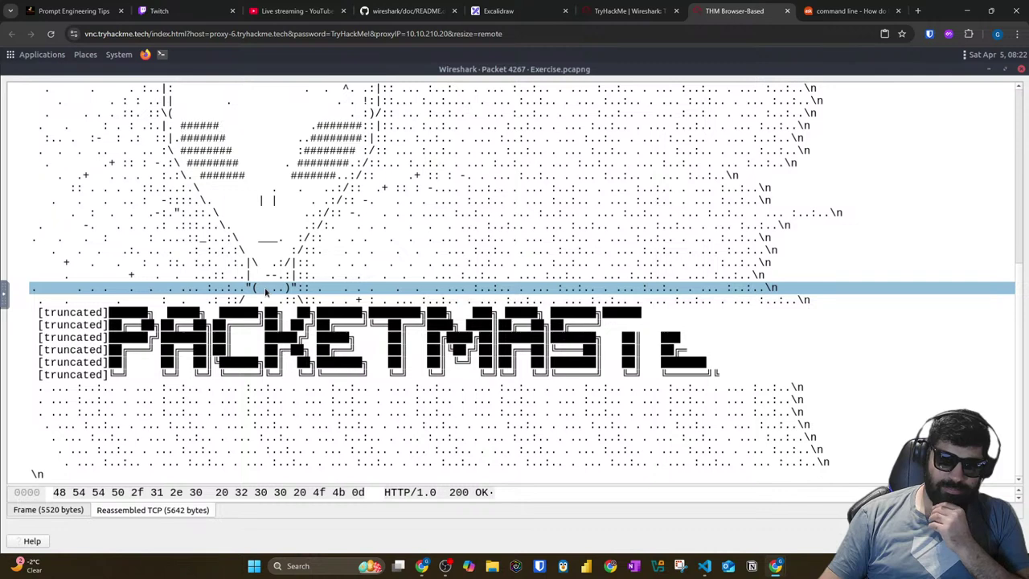
{"action": "scroll", "coordinate": [269, 292], "scroll_direction": "up", "scroll_amount": 8}
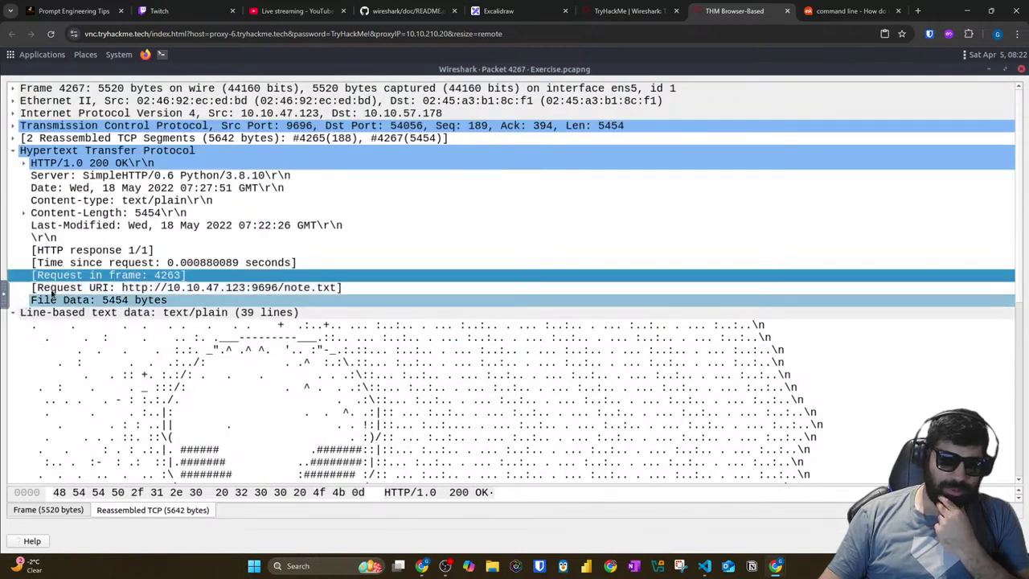
Step: Expand Content-Length and the reassembled TCP segments, then reselect the first banner line
{"action": "left_click", "coordinate": [21, 213]}
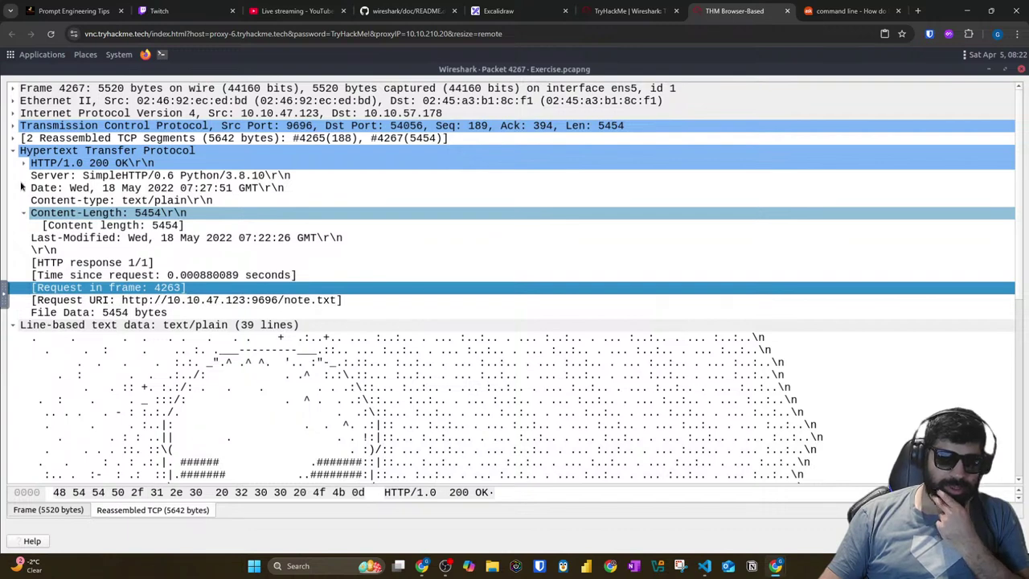
{"action": "left_click", "coordinate": [14, 138]}
{"action": "left_click", "coordinate": [13, 139]}
{"action": "scroll", "coordinate": [521, 342], "scroll_direction": "down", "scroll_amount": 9}
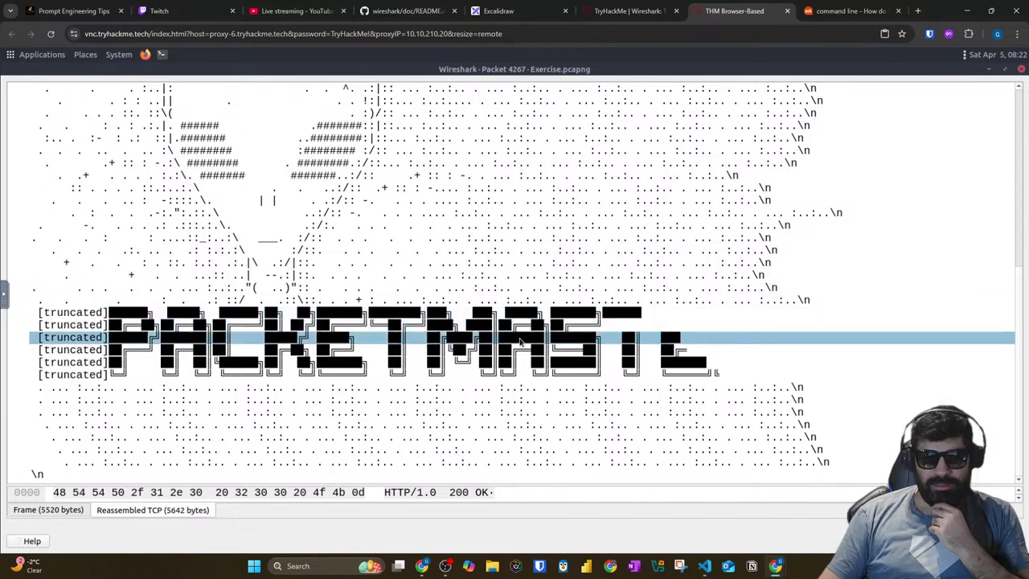
{"action": "left_click", "coordinate": [520, 342]}
{"action": "left_click", "coordinate": [617, 316]}
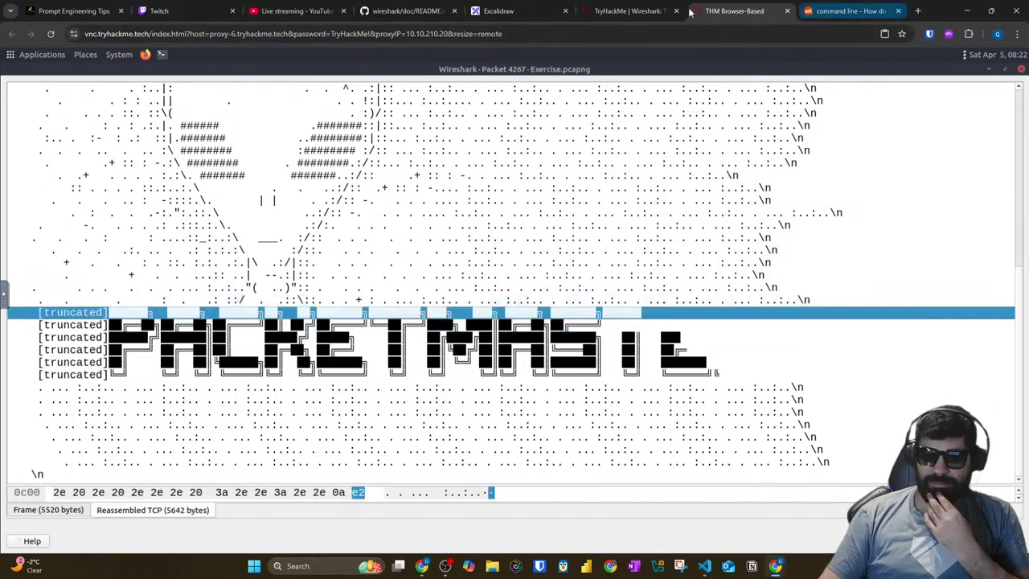
{"action": "left_click", "coordinate": [622, 9]}
Step: Submit PacketMaster as the alien's name from note.txt
{"action": "left_click", "coordinate": [165, 339]}
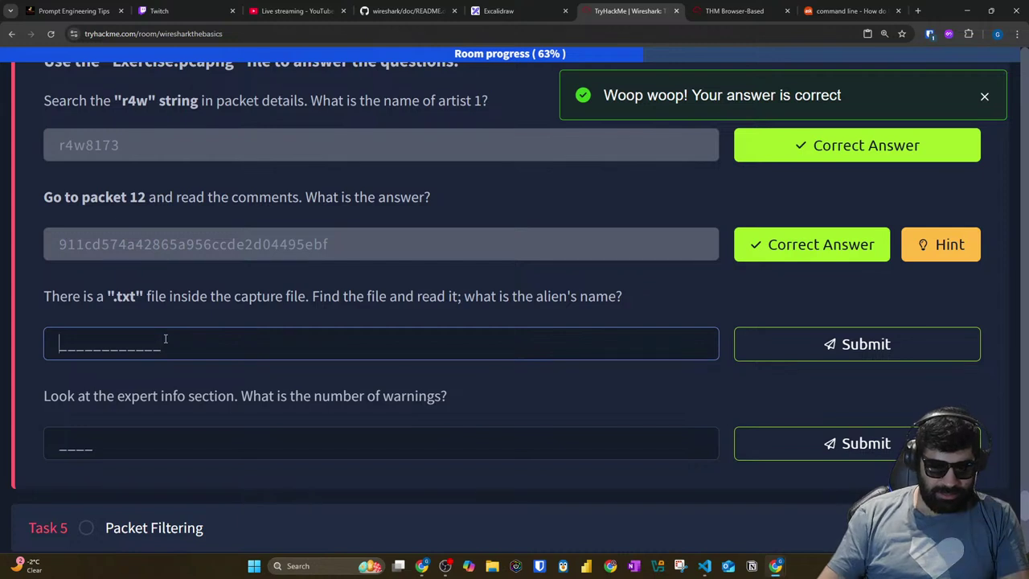
{"action": "type", "text": "Packet"}
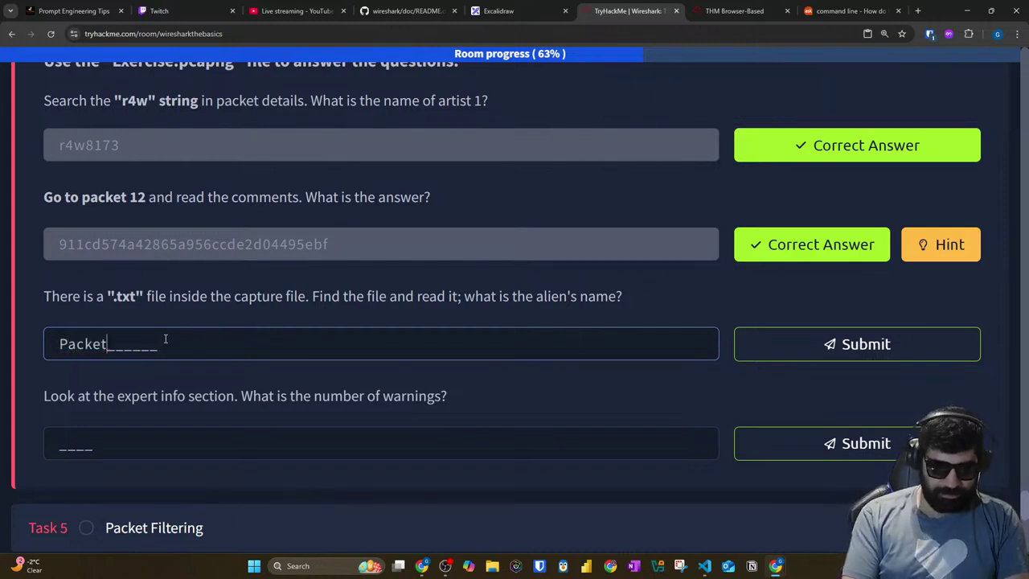
{"action": "type", "text": "Master"}
{"action": "key", "text": "Return"}
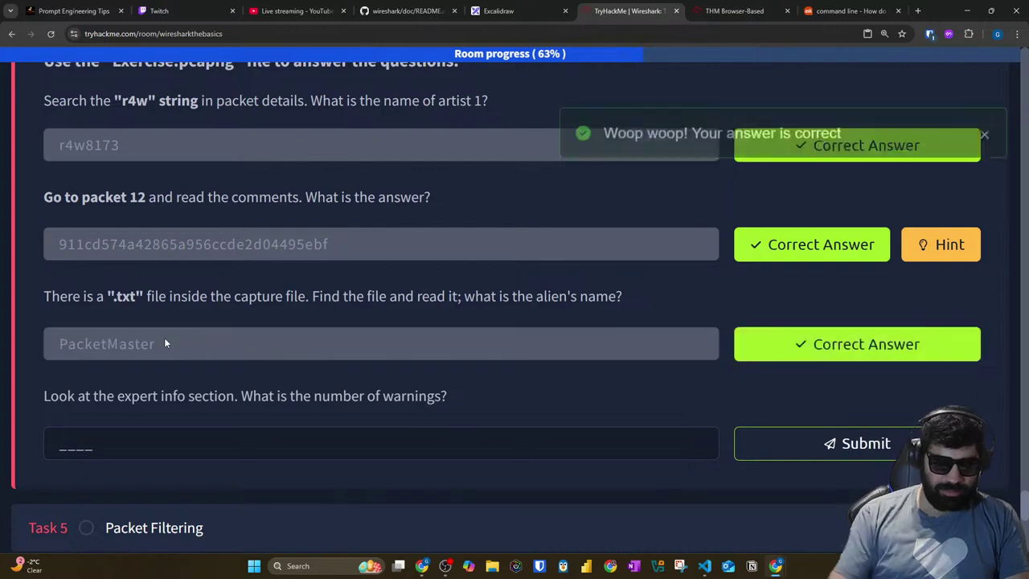
{"action": "left_click", "coordinate": [752, 13]}
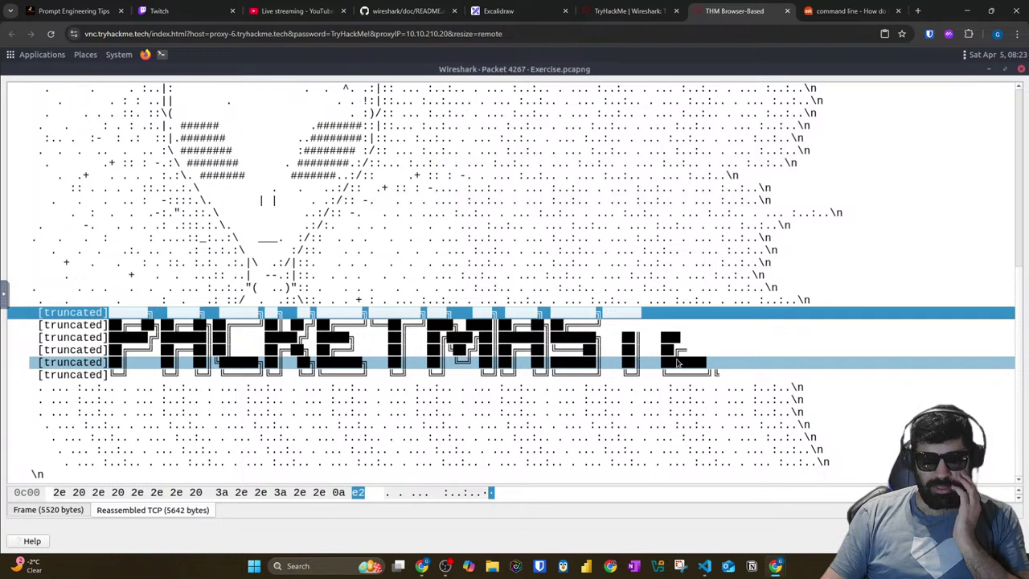
Step: Select the banner lines and adjust the packet window's layout
{"action": "left_click", "coordinate": [561, 400]}
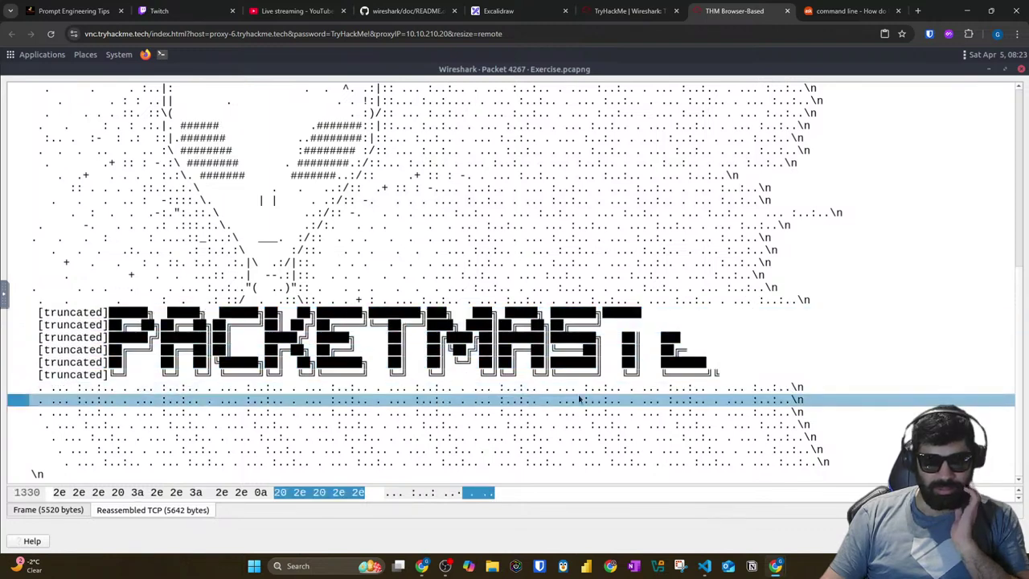
{"action": "left_click", "coordinate": [753, 358]}
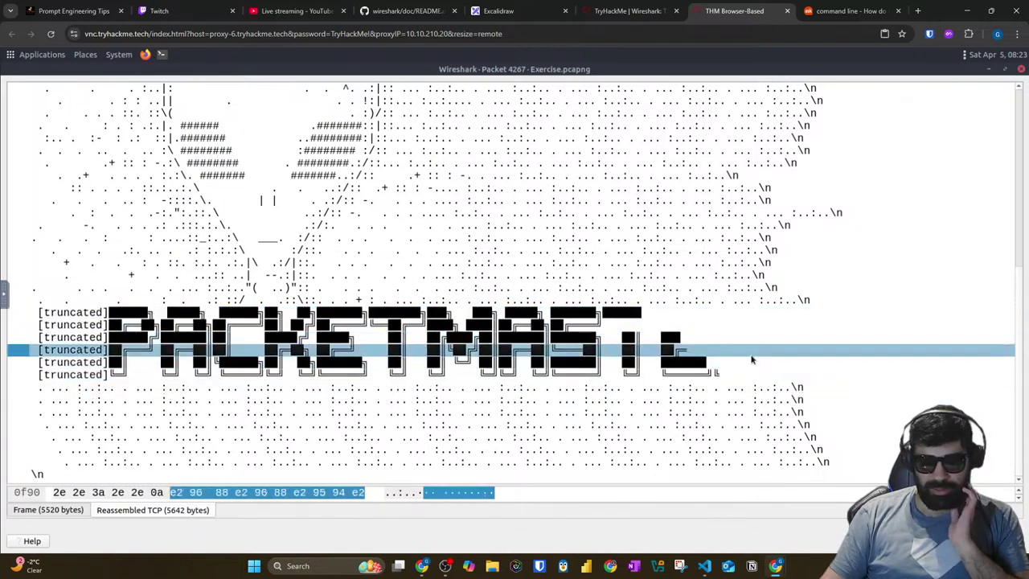
{"action": "left_click", "coordinate": [1021, 70]}
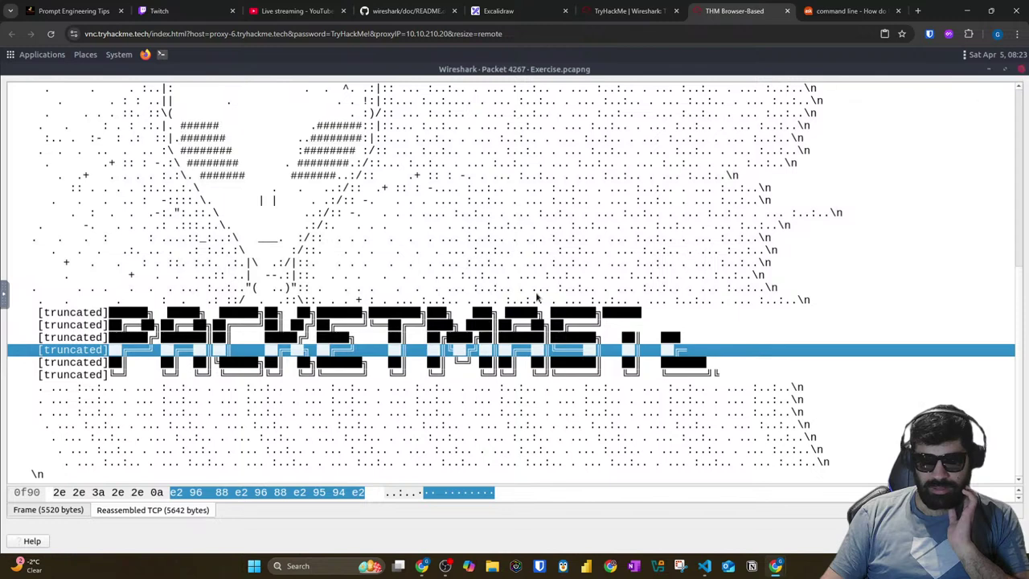
{"action": "scroll", "coordinate": [375, 517], "scroll_direction": "down", "scroll_amount": 5}
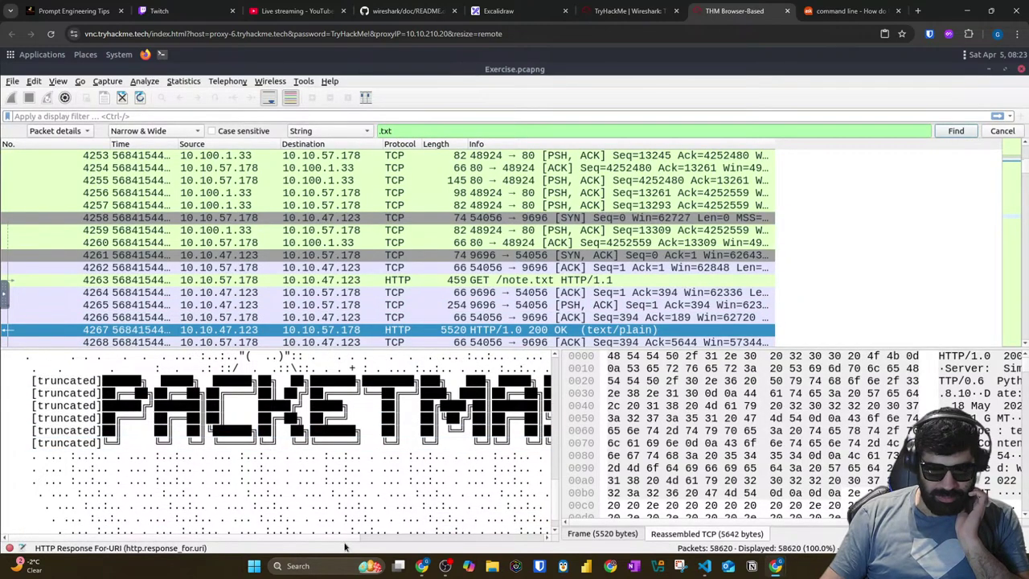
{"action": "left_click_drag", "start_coordinate": [338, 543], "coordinate": [530, 544]}
{"action": "left_click_drag", "start_coordinate": [392, 538], "coordinate": [201, 537]}
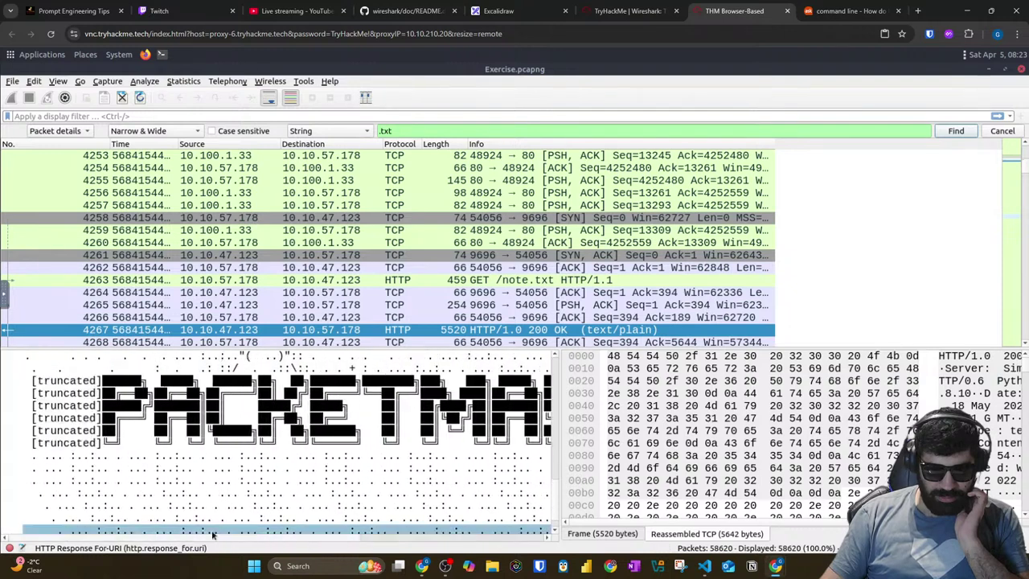
{"action": "scroll", "coordinate": [217, 489], "scroll_direction": "down", "scroll_amount": 1}
{"action": "scroll", "coordinate": [245, 255], "scroll_direction": "down", "scroll_amount": 1}
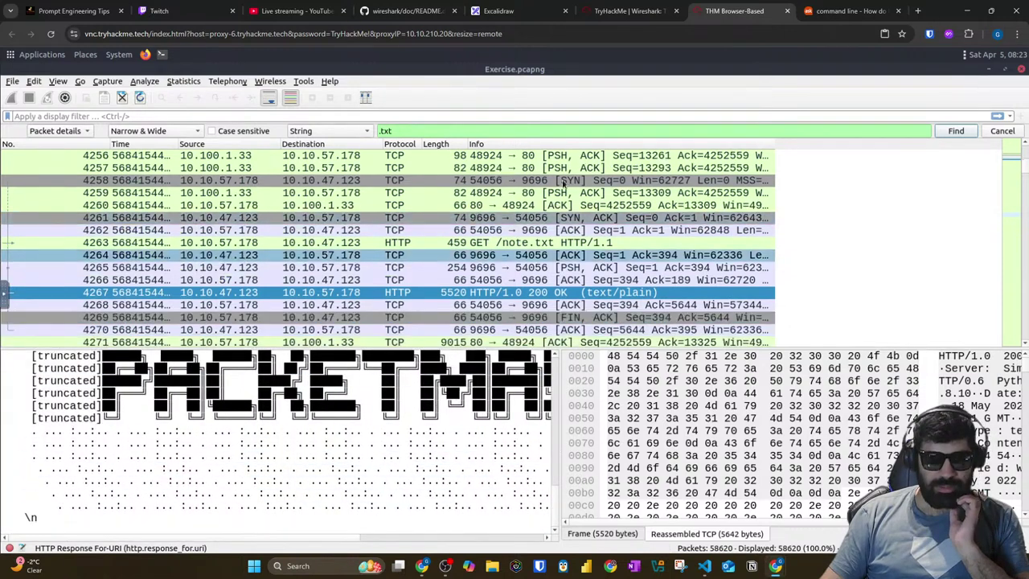
Step: Search .txt to reach GET /note.txt in packet 4263 and open its Full request URI
{"action": "left_click", "coordinate": [944, 136]}
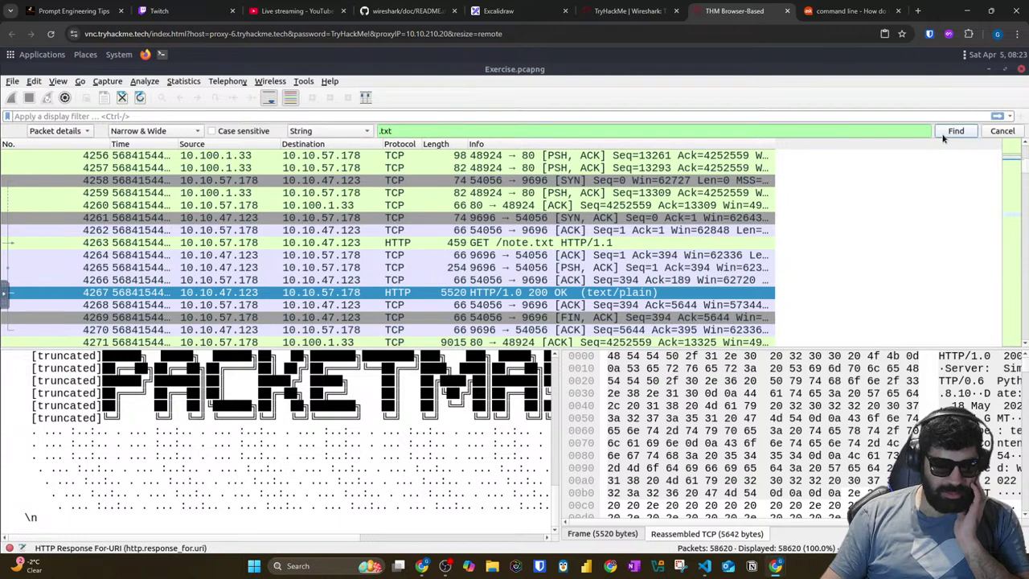
{"action": "left_click", "coordinate": [944, 136]}
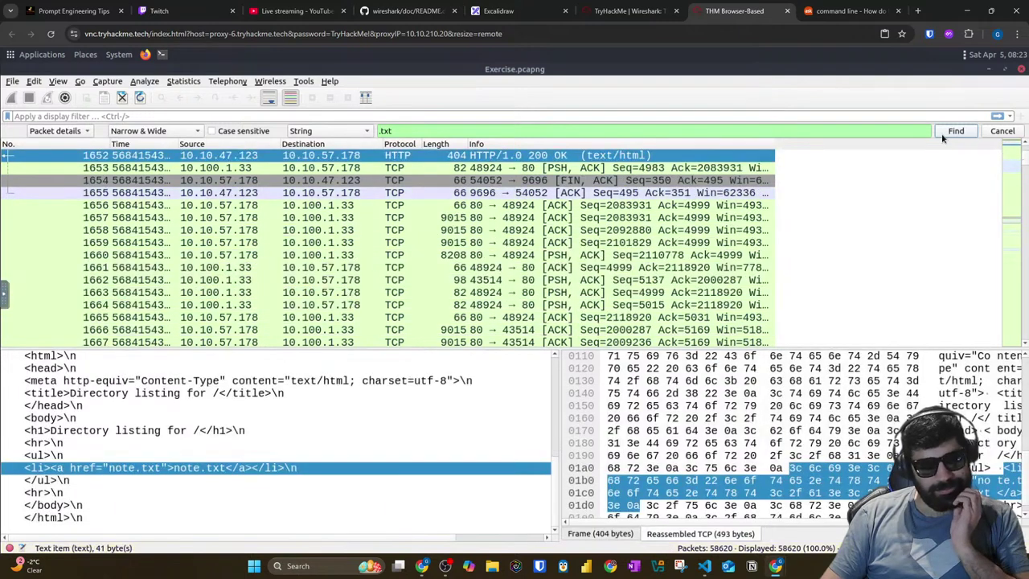
{"action": "key", "text": "ctrl+n"}
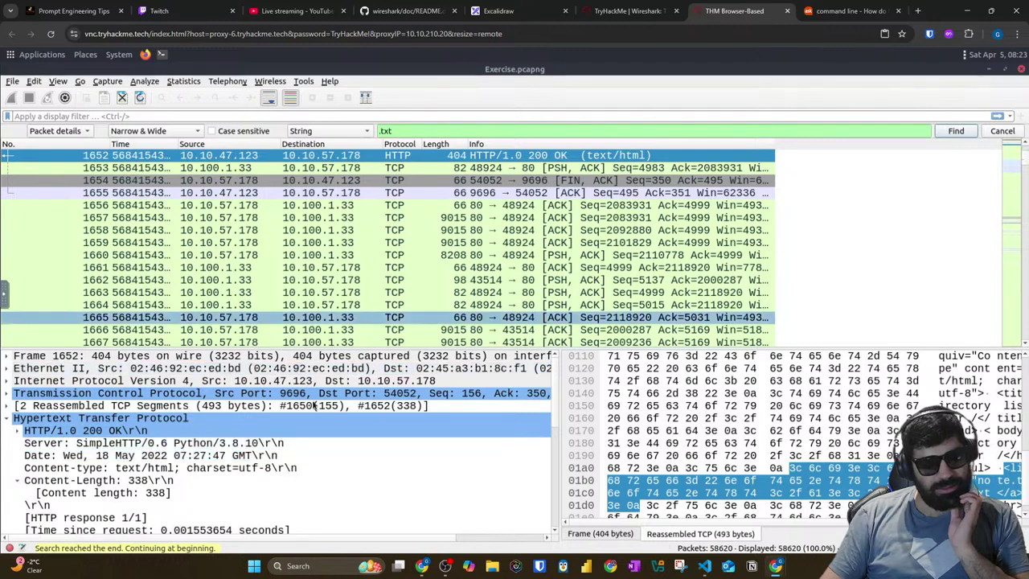
{"action": "left_click", "coordinate": [946, 135]}
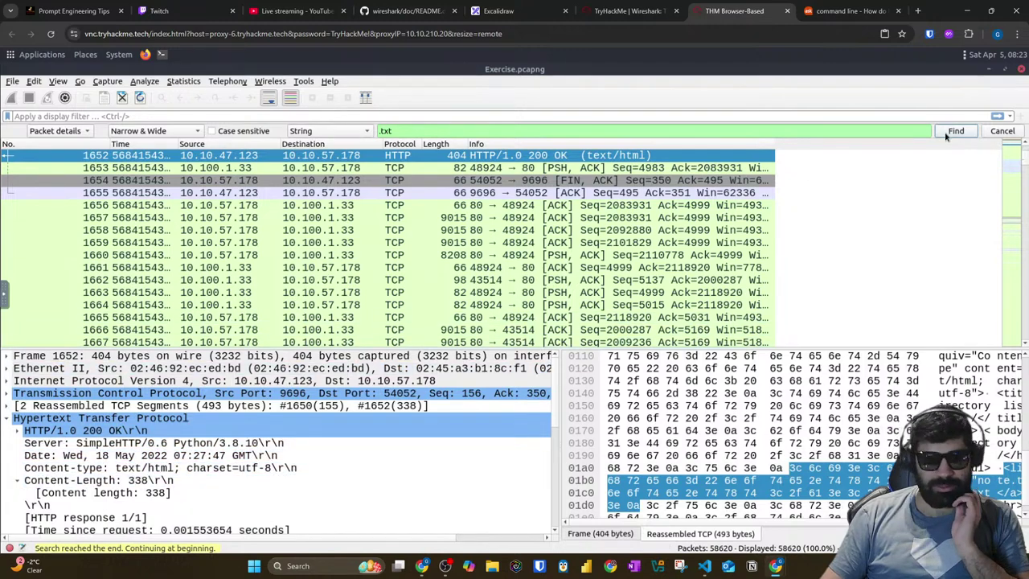
{"action": "scroll", "coordinate": [171, 400], "scroll_direction": "down", "scroll_amount": 2}
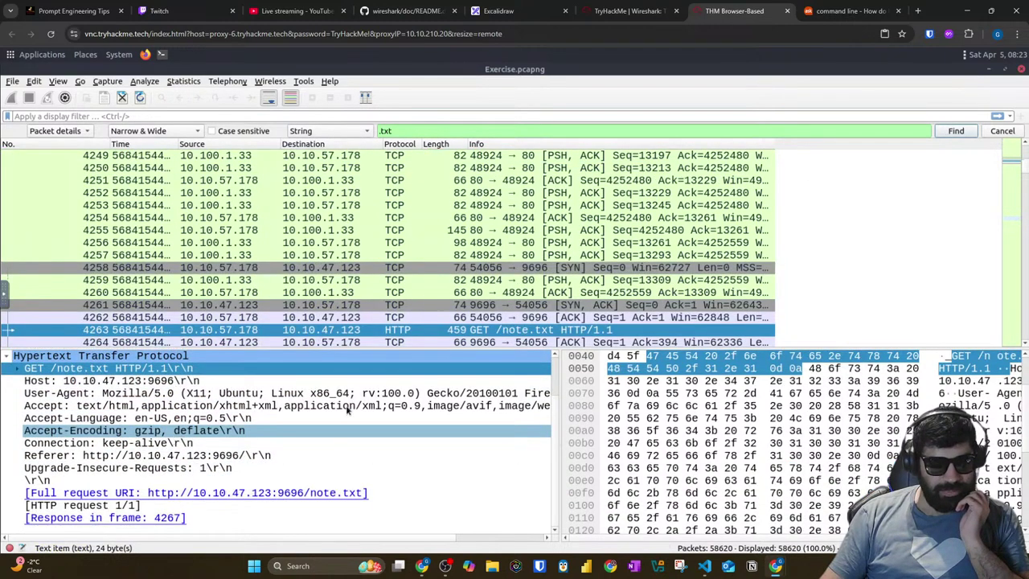
{"action": "left_click", "coordinate": [244, 498]}
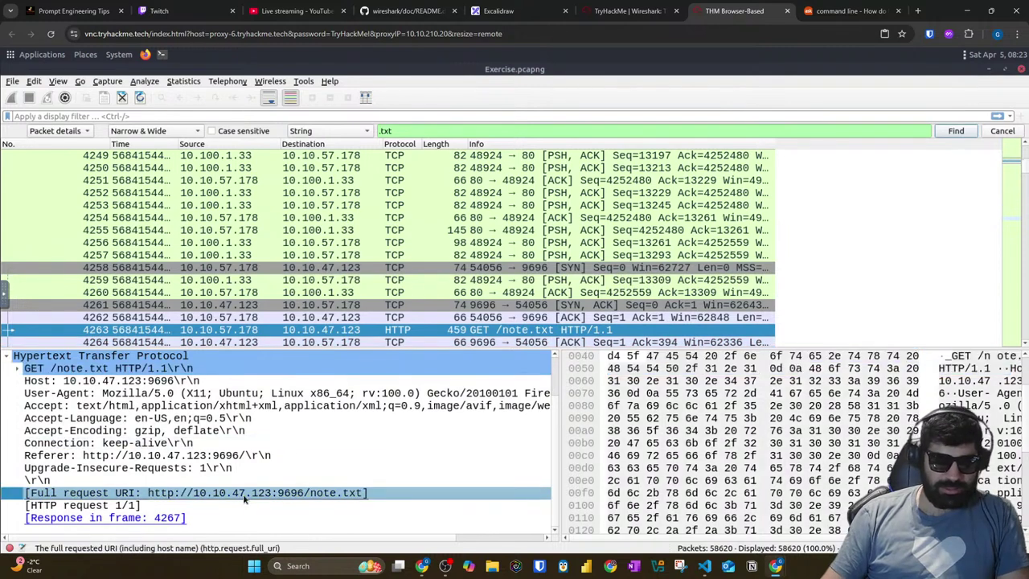
{"action": "double_click", "coordinate": [150, 500]}
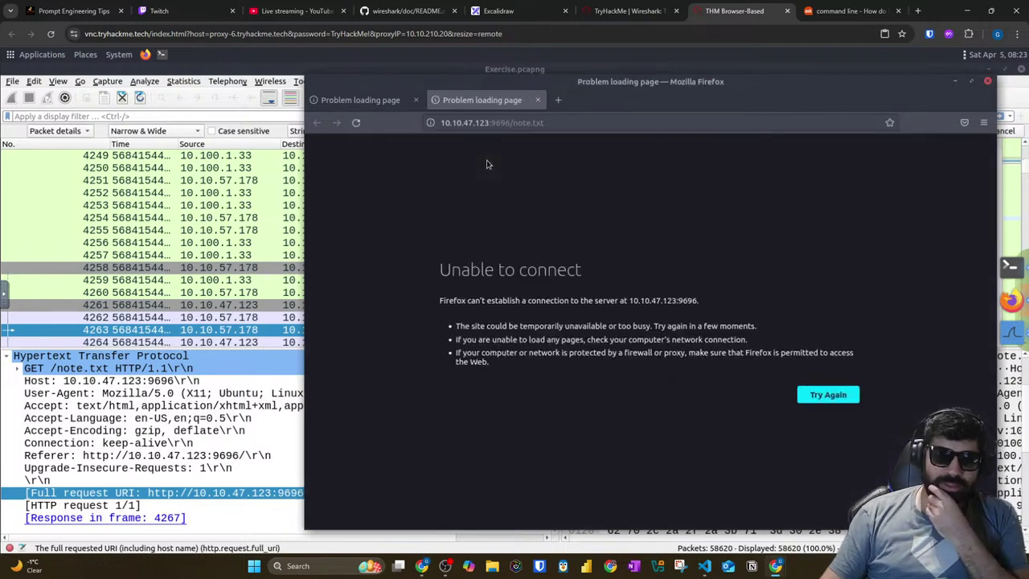
Step: Leave Firefox's unreachable note.txt page and scroll the TryHackMe room up to Export Packets
{"action": "left_click", "coordinate": [555, 123]}
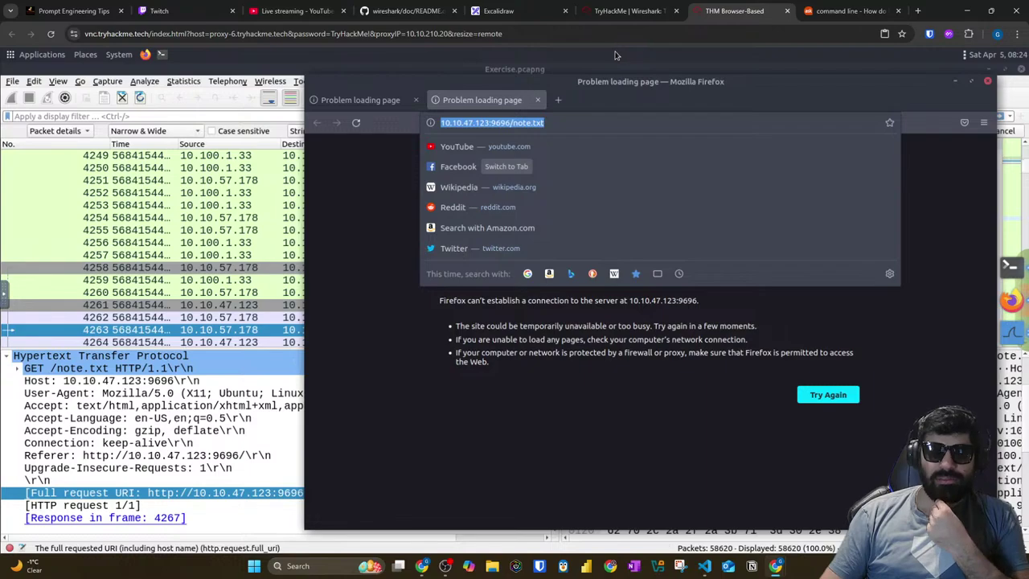
{"action": "left_click", "coordinate": [631, 10]}
{"action": "scroll", "coordinate": [493, 116], "scroll_direction": "up", "scroll_amount": 5}
{"action": "scroll", "coordinate": [507, 110], "scroll_direction": "up", "scroll_amount": 20}
{"action": "scroll", "coordinate": [517, 116], "scroll_direction": "up", "scroll_amount": 10}
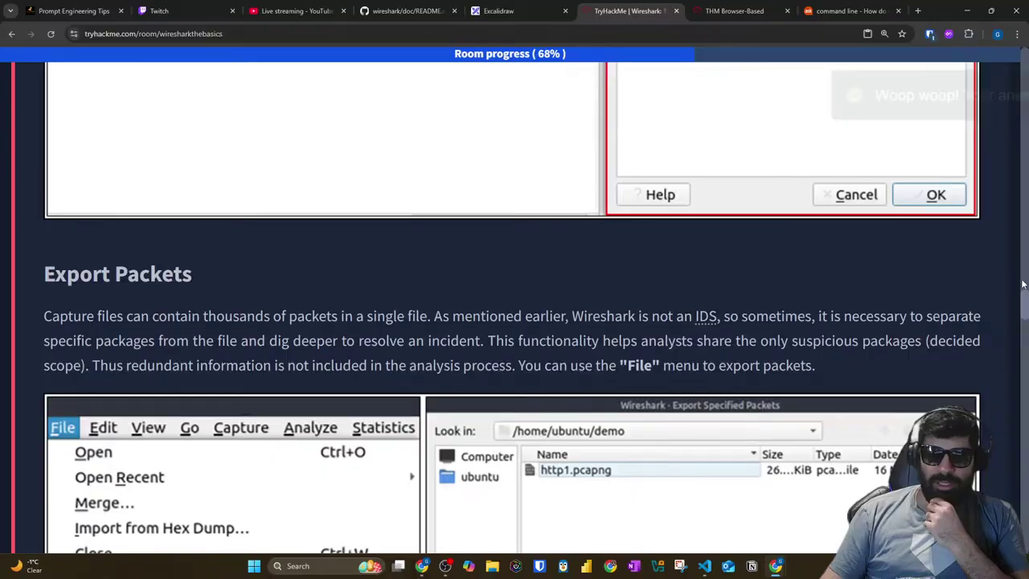
Step: Scroll the room to Task 4's expert-info warnings question
{"action": "left_click_drag", "start_coordinate": [1025, 299], "coordinate": [1024, 481]}
{"action": "scroll", "coordinate": [438, 316], "scroll_direction": "down", "scroll_amount": 6}
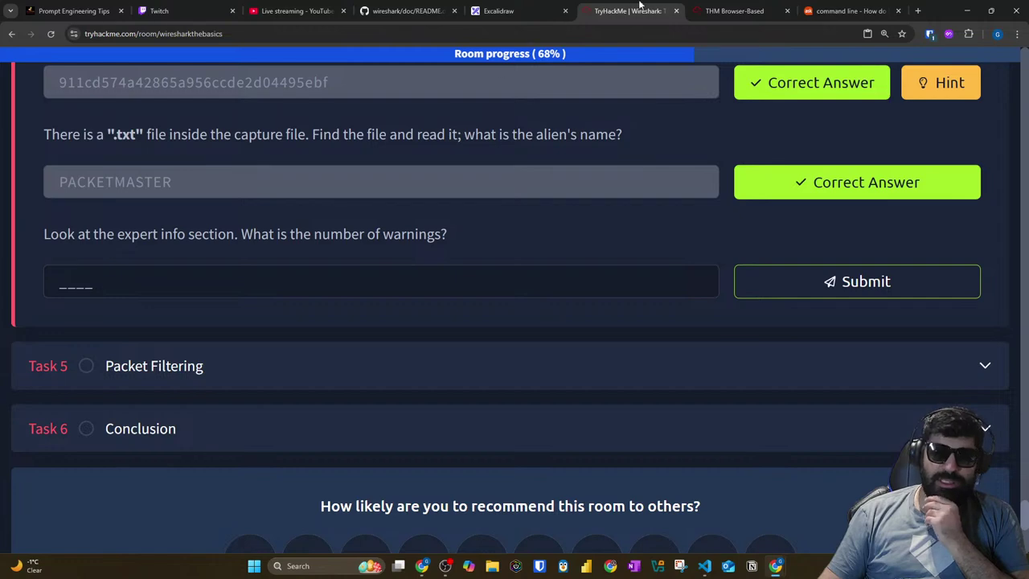
{"action": "left_click", "coordinate": [734, 10]}
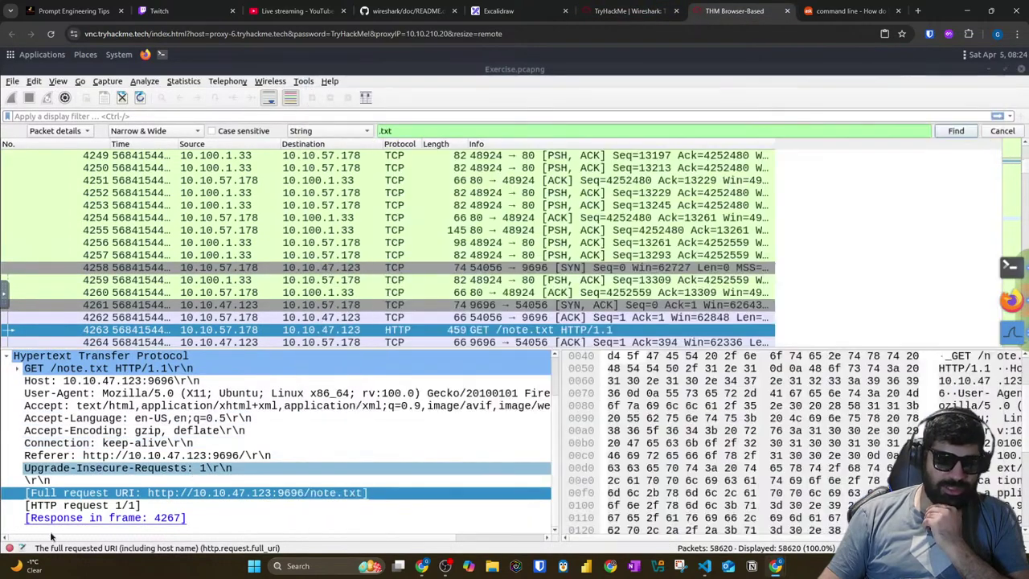
Step: Open Expert Information full screen and read the Warning count of 1636
{"action": "key", "text": "Up"}
{"action": "key", "text": "Up"}
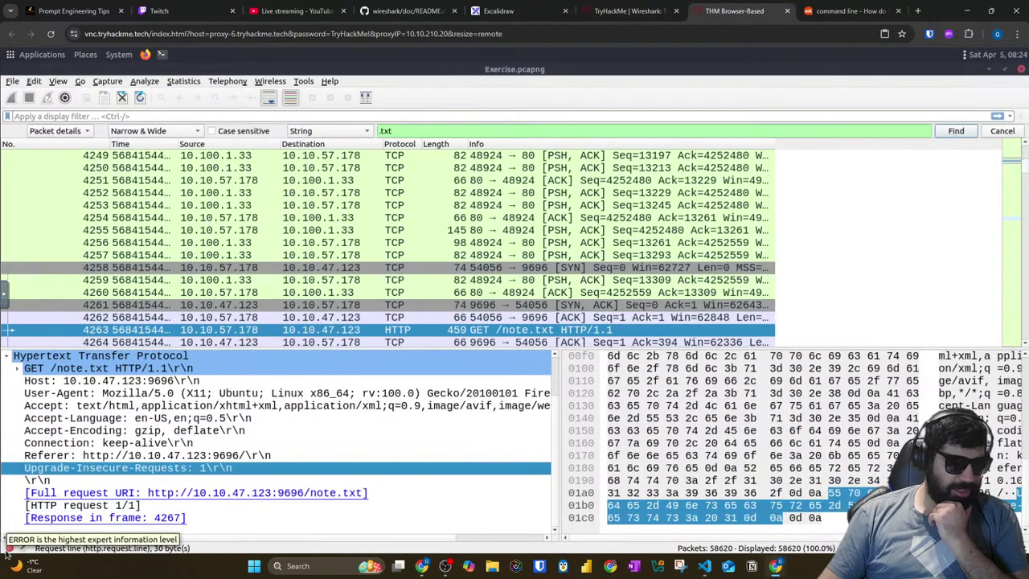
{"action": "left_click", "coordinate": [7, 549]}
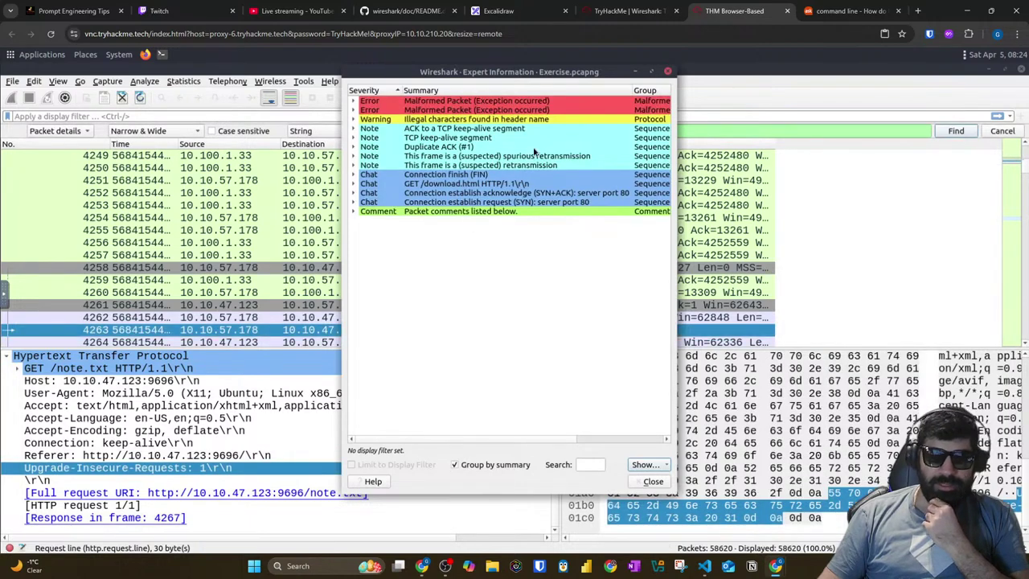
{"action": "left_click", "coordinate": [653, 73]}
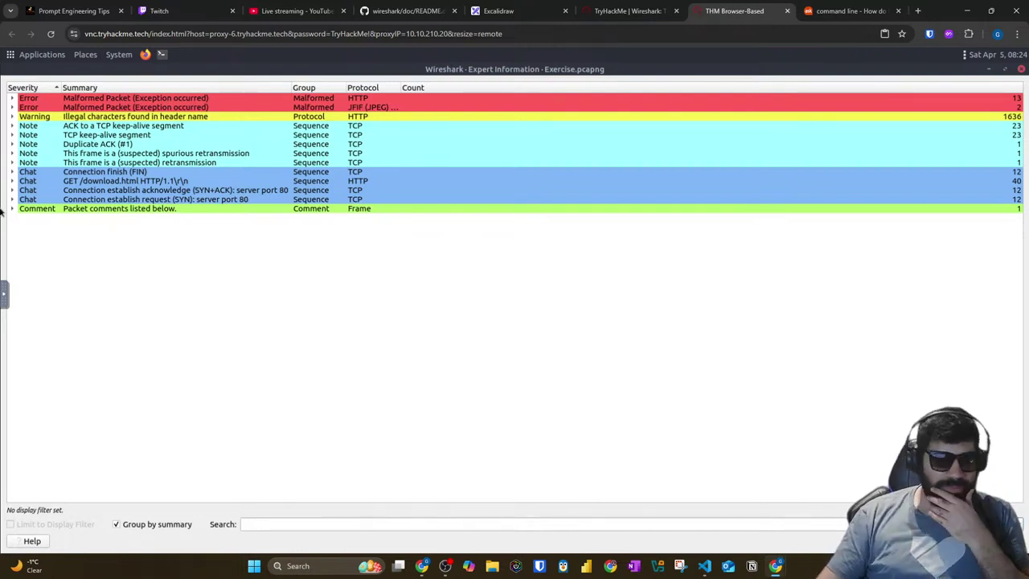
{"action": "left_click", "coordinate": [34, 117]}
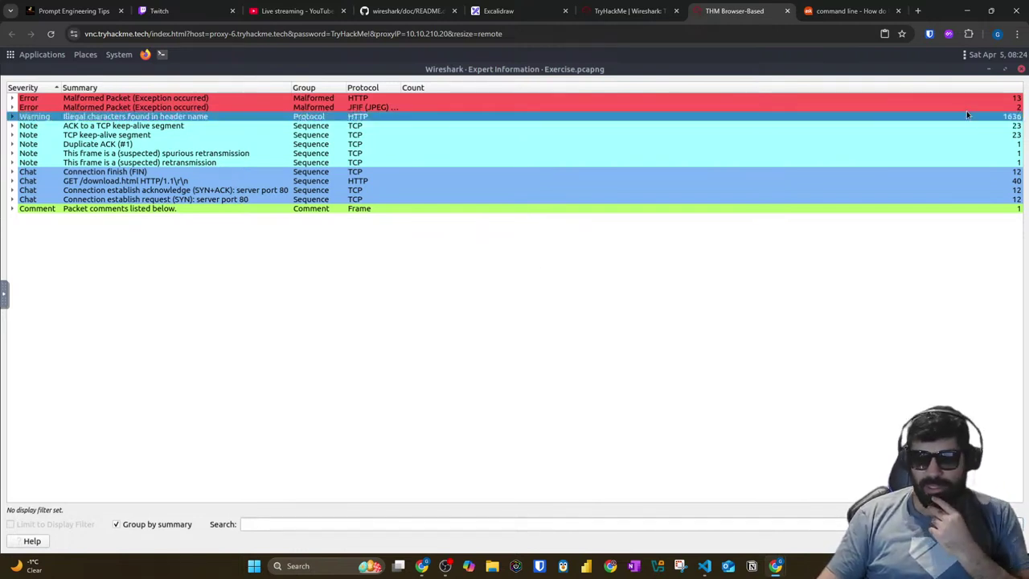
{"action": "left_click", "coordinate": [620, 11]}
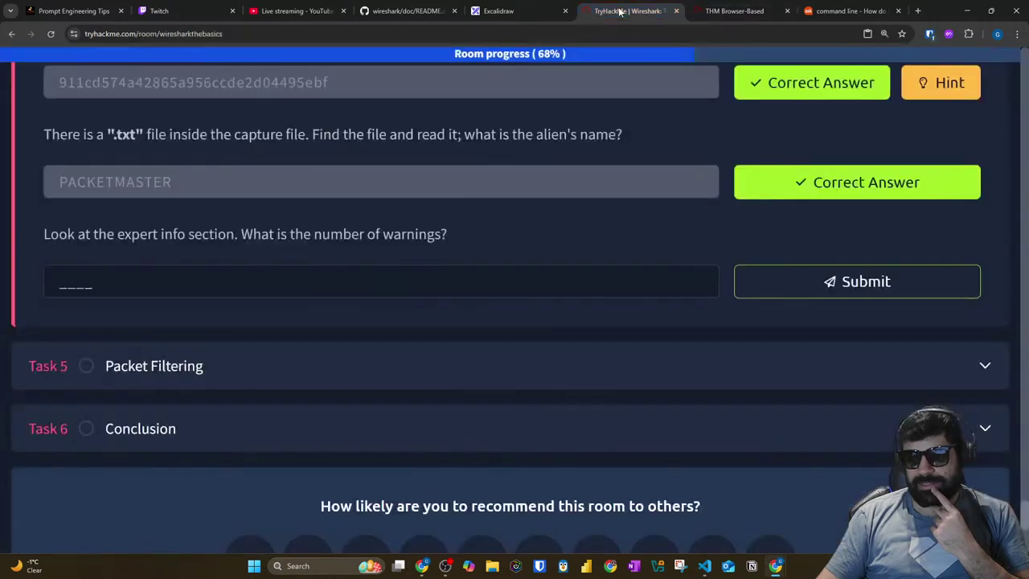
Step: Submit 1636 as the warnings count and expand Task 5, Packet Filtering
{"action": "left_click", "coordinate": [266, 283]}
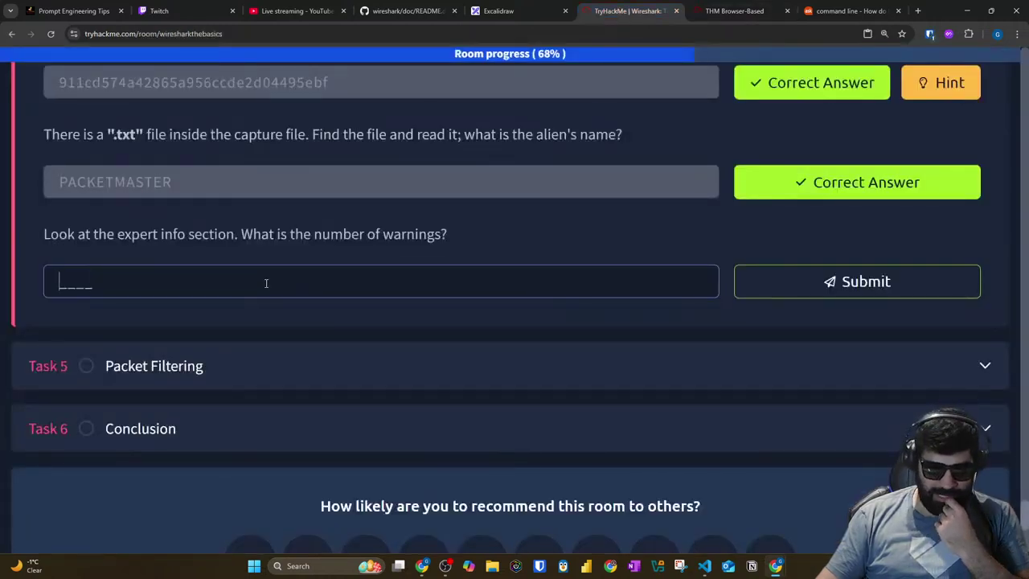
{"action": "type", "text": "1636"}
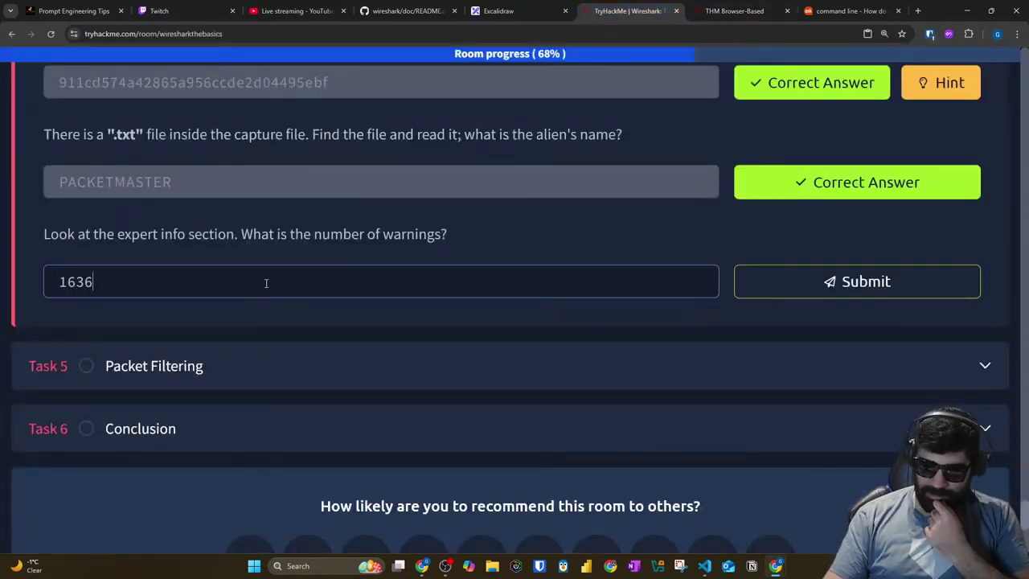
{"action": "key", "text": "Return"}
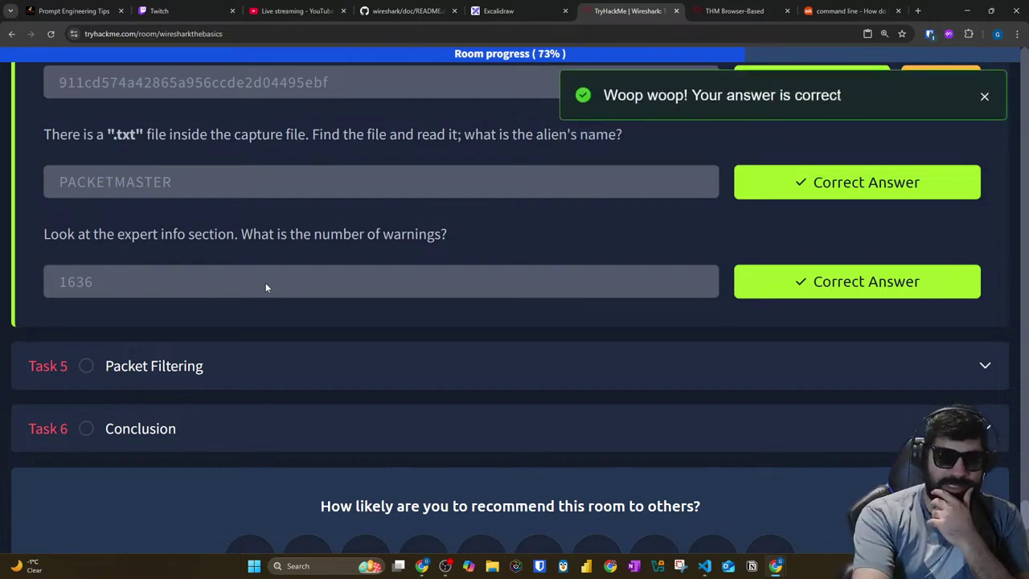
{"action": "left_click", "coordinate": [228, 359]}
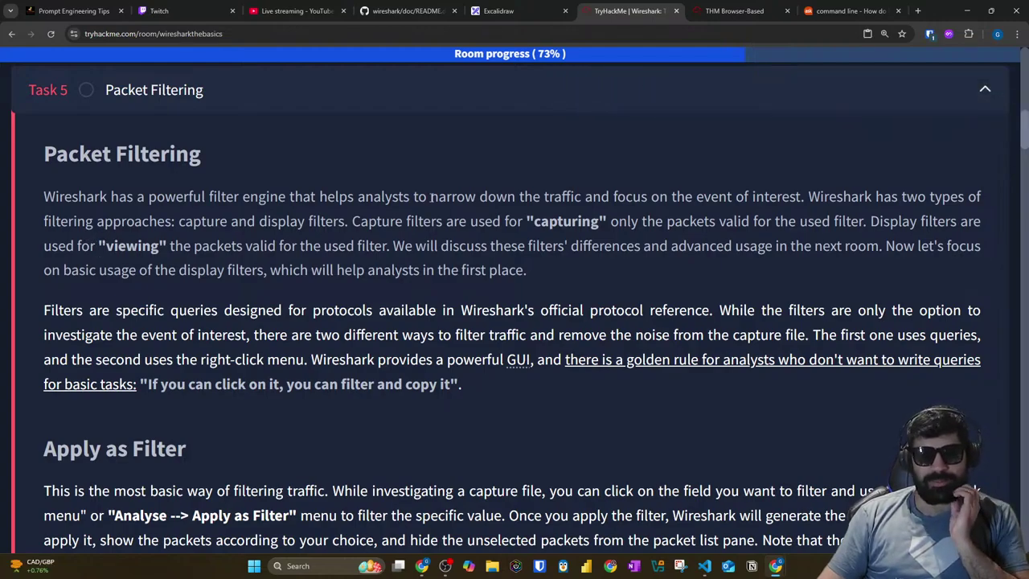
Step: Skim Task 5 Packet Filtering down to its questions and back to the header, then bring up the window switcher
{"action": "scroll", "coordinate": [393, 229], "scroll_direction": "down", "scroll_amount": 15}
{"action": "scroll", "coordinate": [399, 236], "scroll_direction": "down", "scroll_amount": 20}
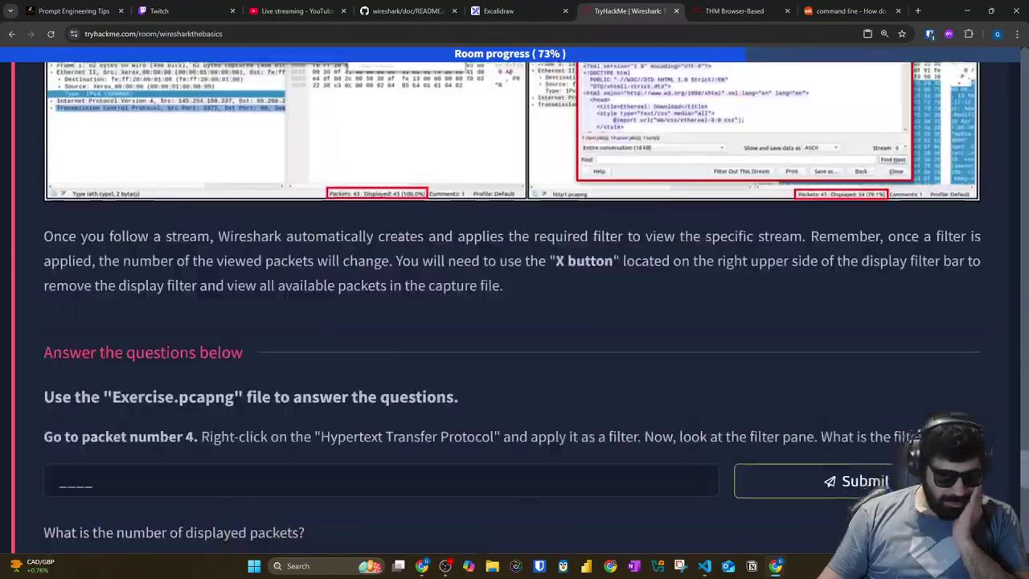
{"action": "scroll", "coordinate": [400, 236], "scroll_direction": "down", "scroll_amount": 10}
{"action": "scroll", "coordinate": [361, 230], "scroll_direction": "up", "scroll_amount": 11}
{"action": "scroll", "coordinate": [458, 258], "scroll_direction": "up", "scroll_amount": 15}
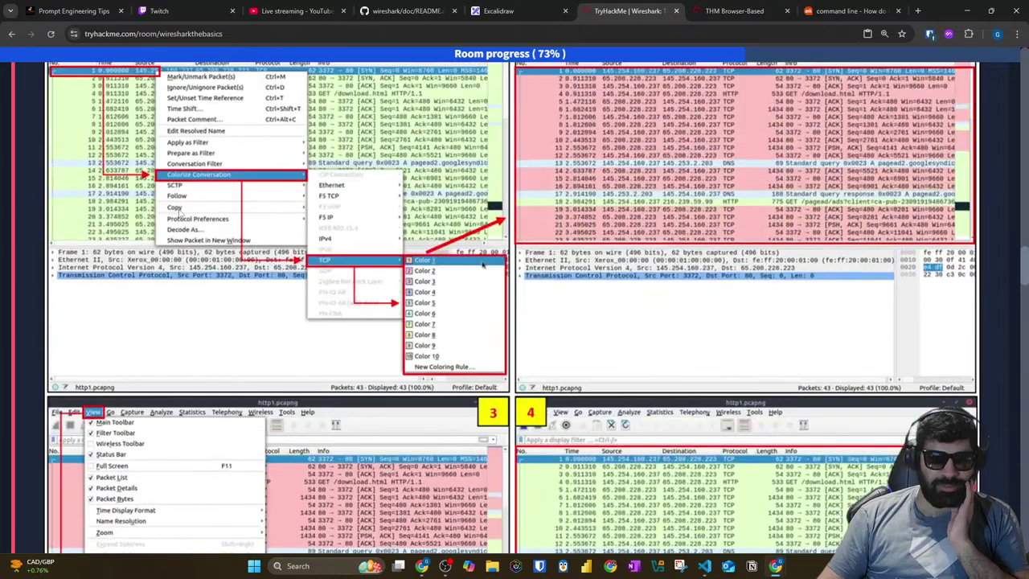
{"action": "scroll", "coordinate": [483, 265], "scroll_direction": "up", "scroll_amount": 15}
{"action": "scroll", "coordinate": [240, 217], "scroll_direction": "up", "scroll_amount": 3}
{"action": "scroll", "coordinate": [240, 213], "scroll_direction": "down", "scroll_amount": 3}
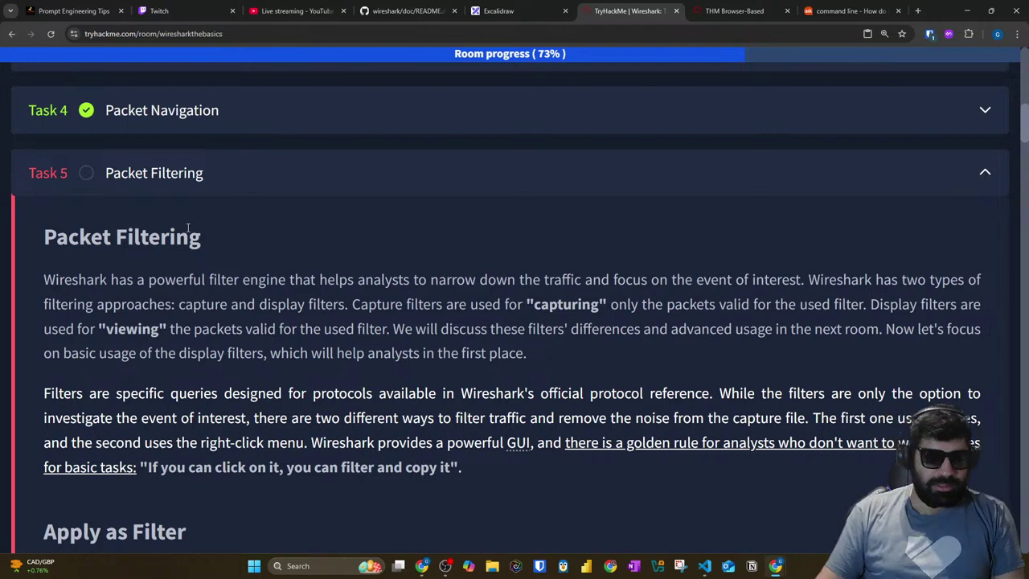
{"action": "key", "text": "alt+Tab"}
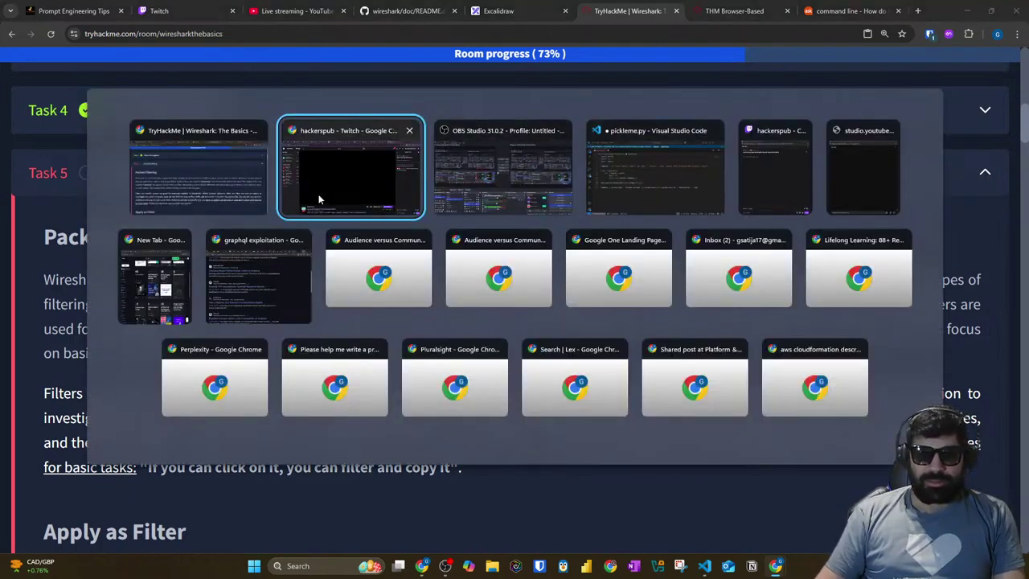
Step: Bring the YouTube Studio live chat forward and snap it to the right half of the screen
{"action": "left_click", "coordinate": [776, 199]}
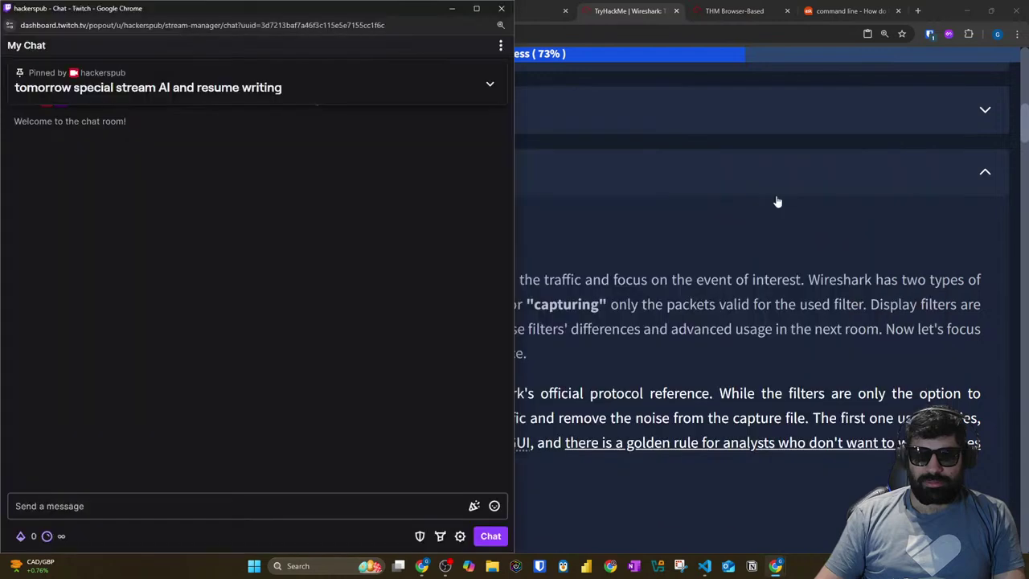
{"action": "key", "text": "alt+Tab"}
{"action": "left_click", "coordinate": [848, 199]}
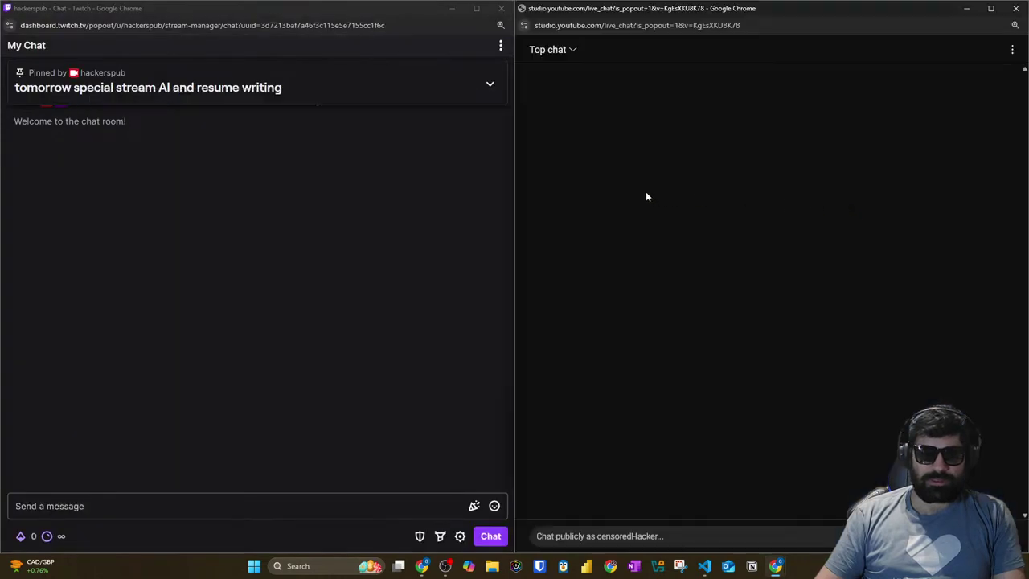
{"action": "left_click_drag", "start_coordinate": [723, 10], "coordinate": [1026, 289]}
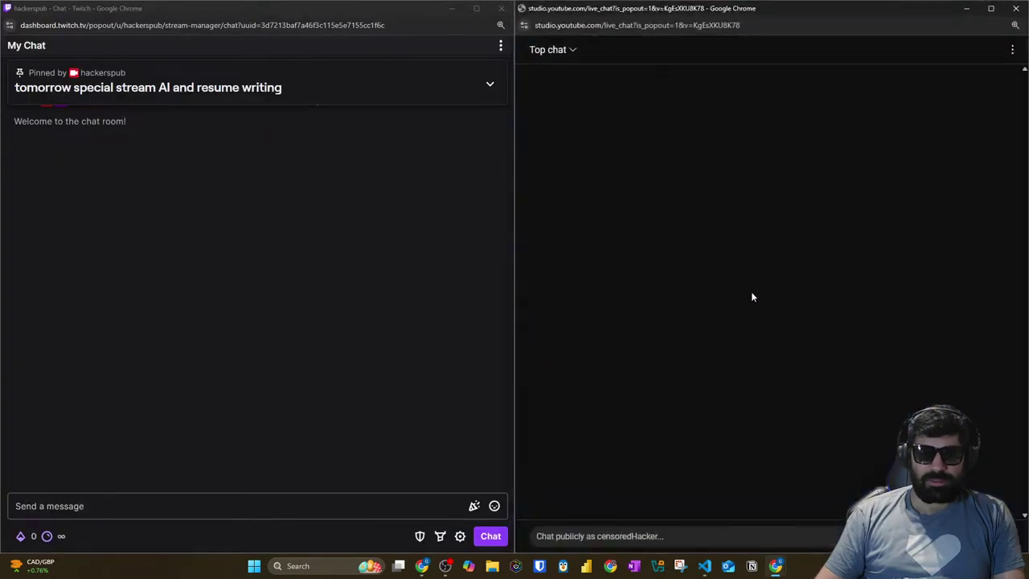
Step: Snap the Twitch chat to the left half and return to the TryHackMe Wireshark room
{"action": "left_click", "coordinate": [278, 5]}
{"action": "left_click_drag", "start_coordinate": [282, 5], "coordinate": [3, 303]}
{"action": "key", "text": "ctrl+alt+Tab"}
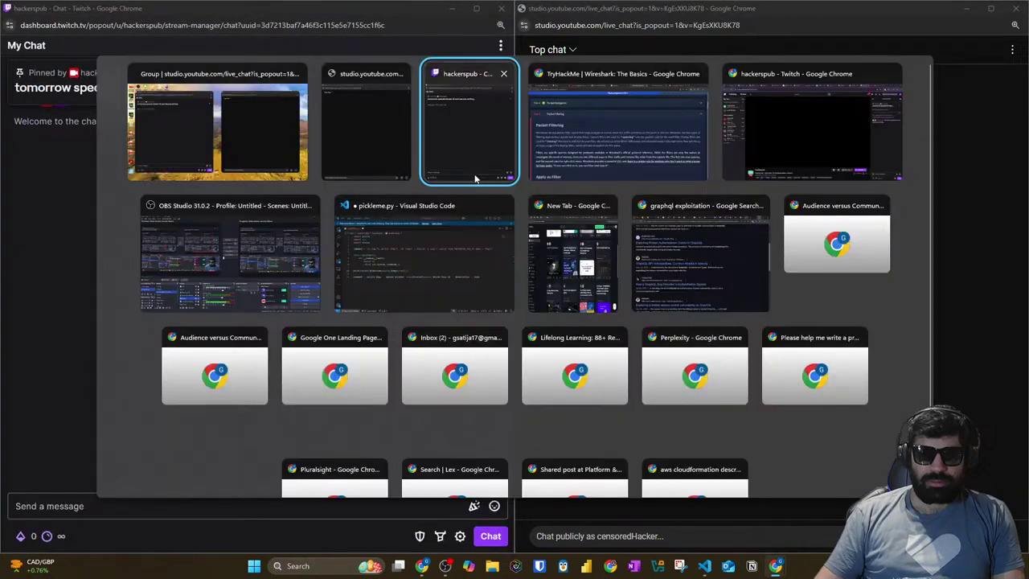
{"action": "left_click", "coordinate": [609, 138]}
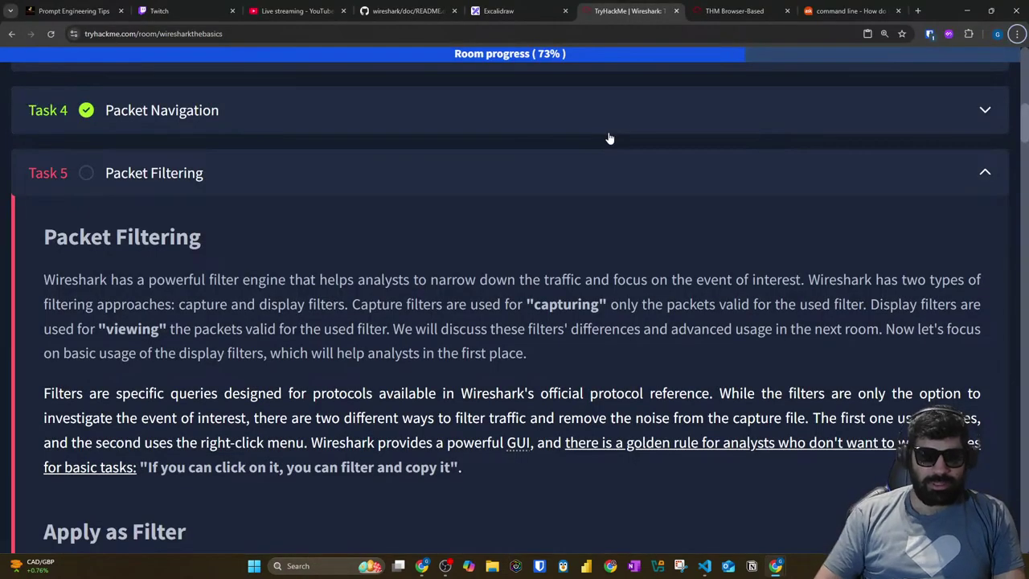
{"action": "left_click_drag", "start_coordinate": [60, 279], "coordinate": [957, 277]}
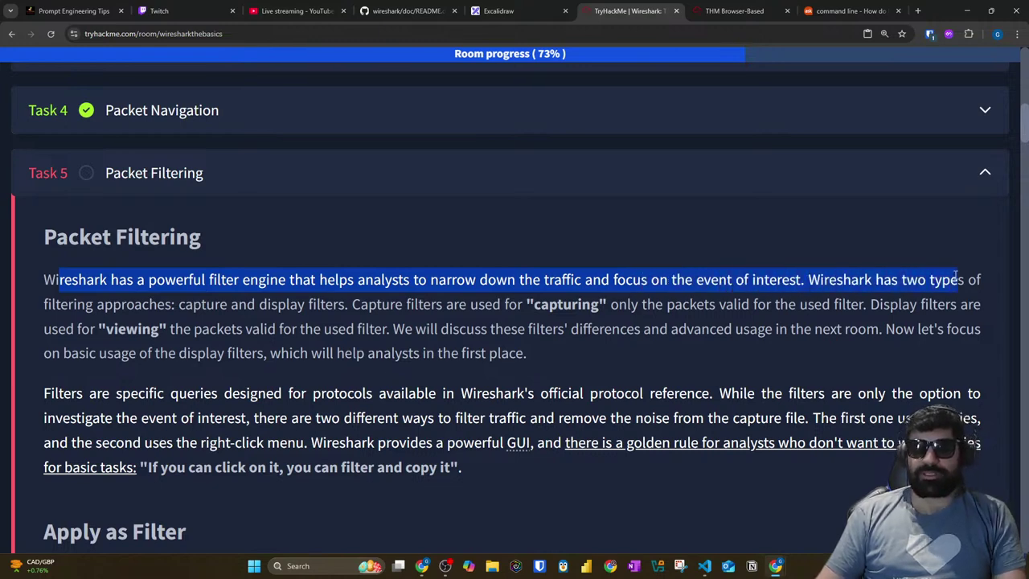
{"action": "scroll", "coordinate": [282, 265], "scroll_direction": "down", "scroll_amount": 2}
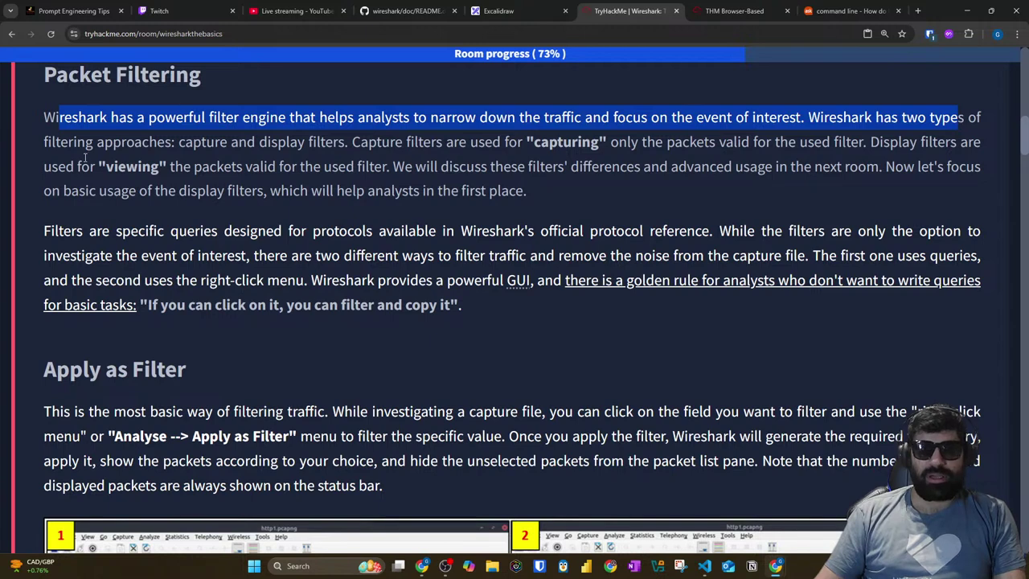
{"action": "left_click_drag", "start_coordinate": [99, 144], "coordinate": [231, 145]}
{"action": "left_click", "coordinate": [255, 147]}
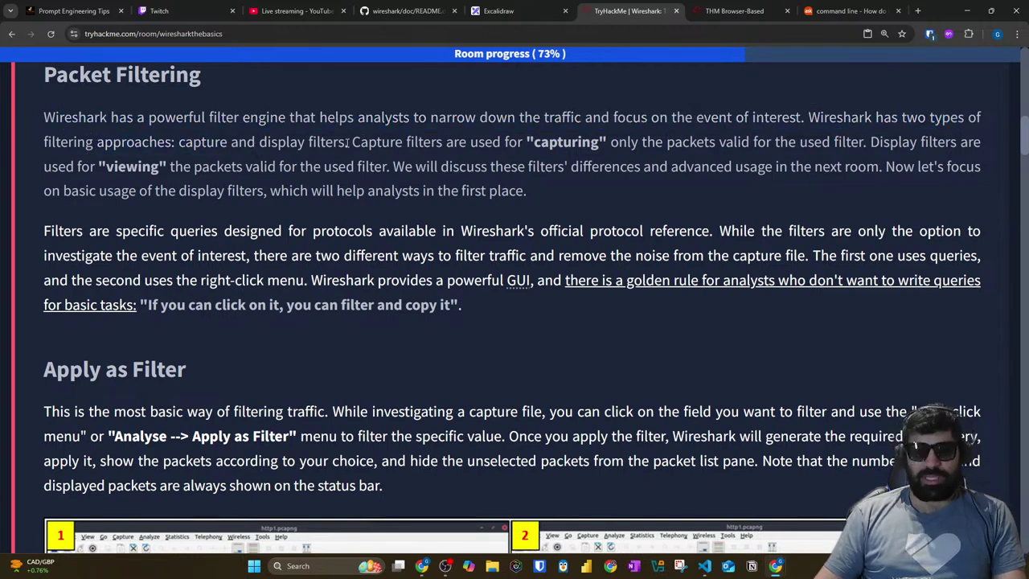
{"action": "left_click_drag", "start_coordinate": [352, 142], "coordinate": [863, 143]}
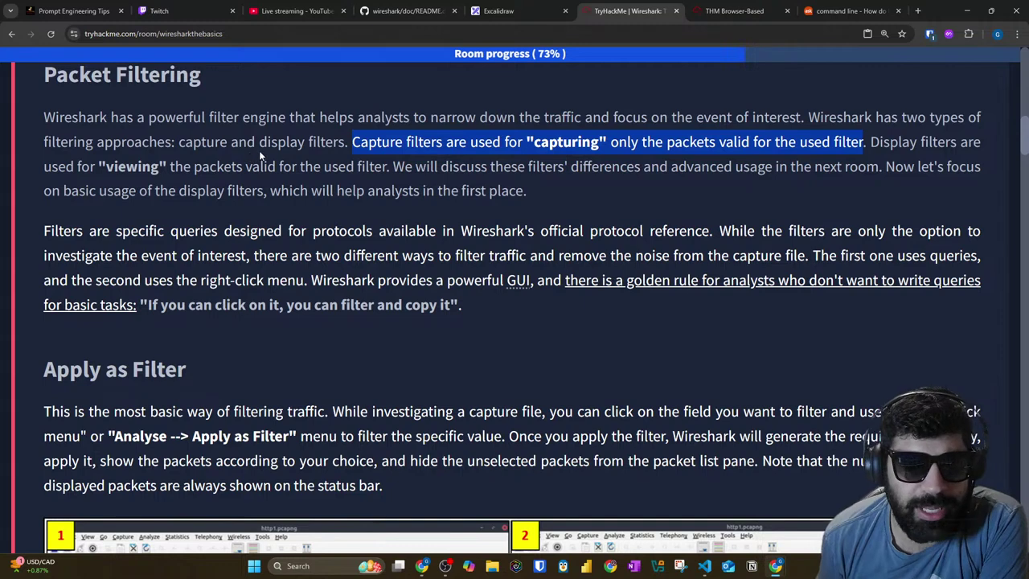
{"action": "left_click", "coordinate": [369, 146]}
{"action": "left_click_drag", "start_coordinate": [458, 142], "coordinate": [980, 143]}
{"action": "left_click_drag", "start_coordinate": [37, 168], "coordinate": [383, 166]}
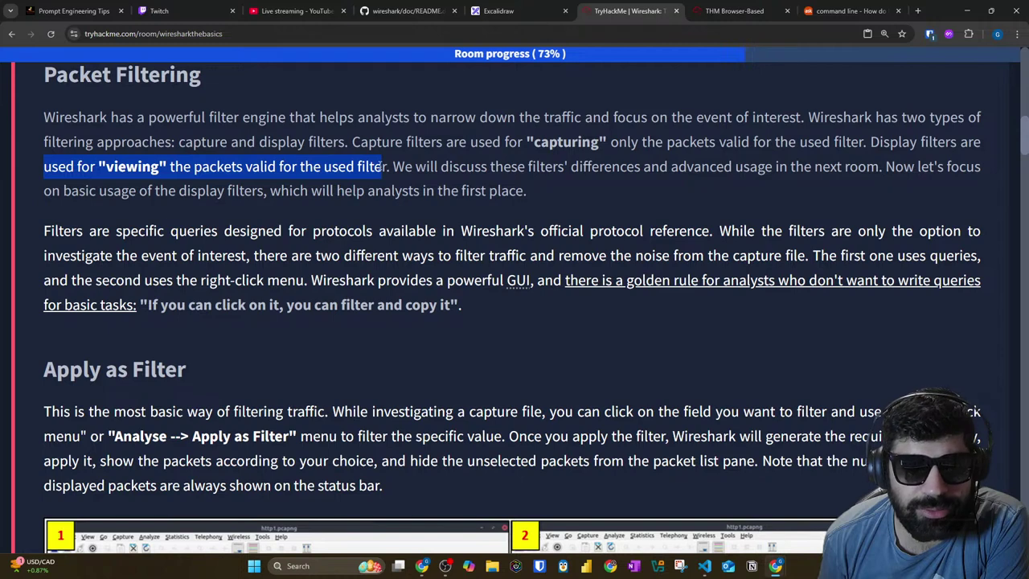
{"action": "left_click", "coordinate": [241, 168]}
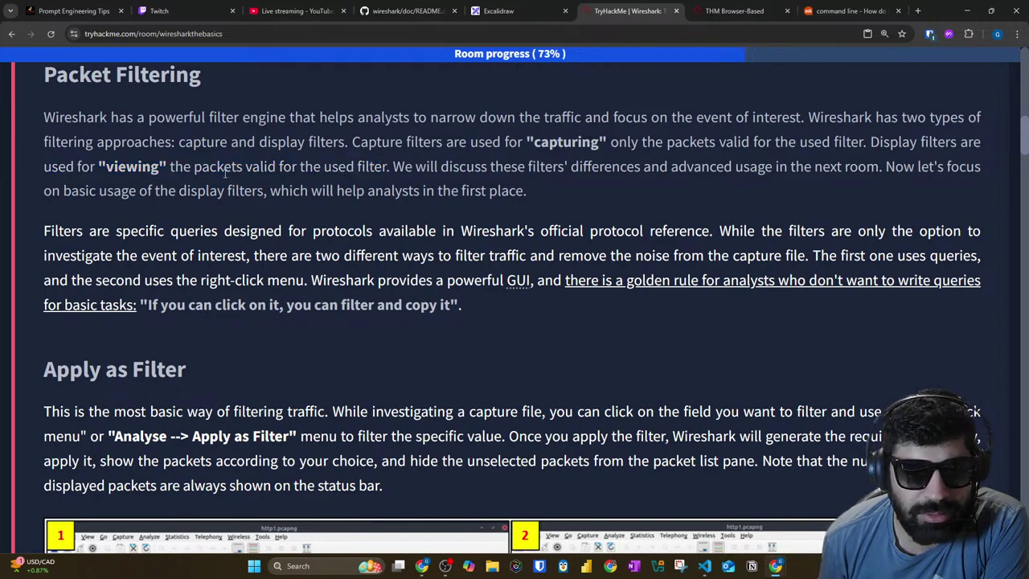
{"action": "left_click_drag", "start_coordinate": [667, 144], "coordinate": [849, 143]}
{"action": "left_click_drag", "start_coordinate": [459, 143], "coordinate": [601, 143]}
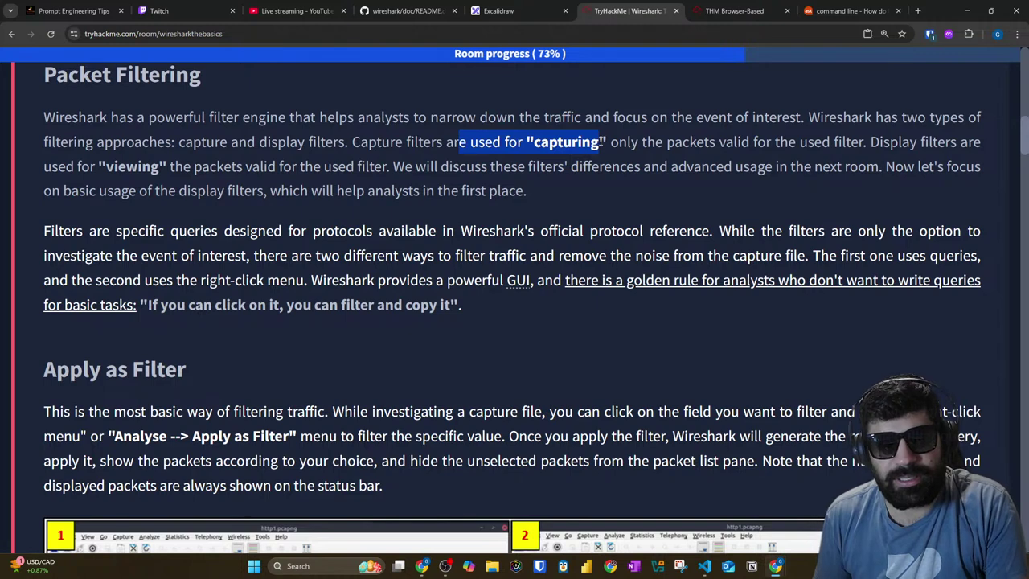
{"action": "left_click_drag", "start_coordinate": [278, 168], "coordinate": [981, 170]}
{"action": "left_click", "coordinate": [406, 166]}
{"action": "left_click_drag", "start_coordinate": [40, 193], "coordinate": [505, 191]}
Step: Highlight the sentences on investigating events of interest and filters being protocol-specific queries
{"action": "scroll", "coordinate": [167, 217], "scroll_direction": "down", "scroll_amount": 1}
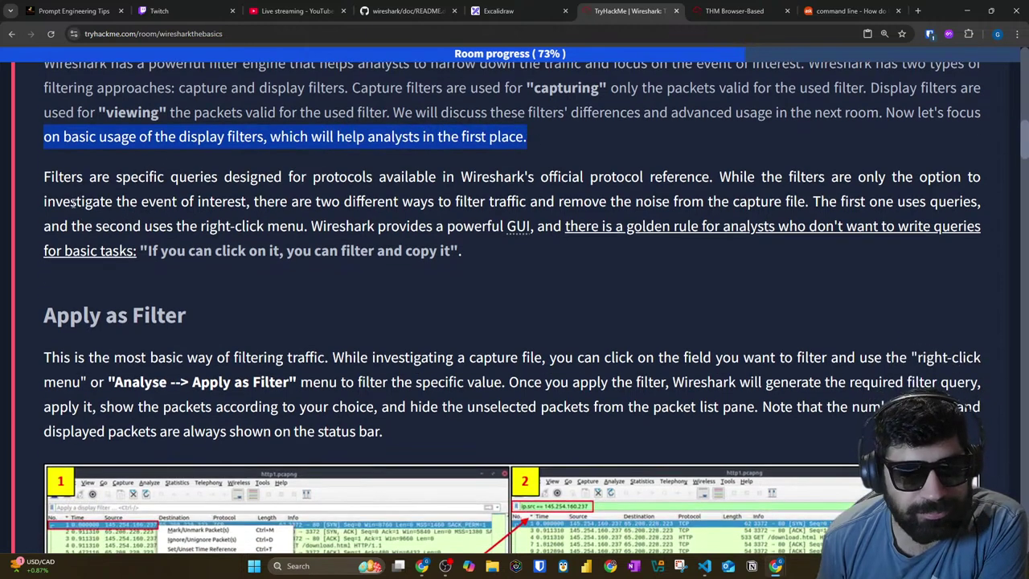
{"action": "left_click_drag", "start_coordinate": [42, 181], "coordinate": [994, 179]}
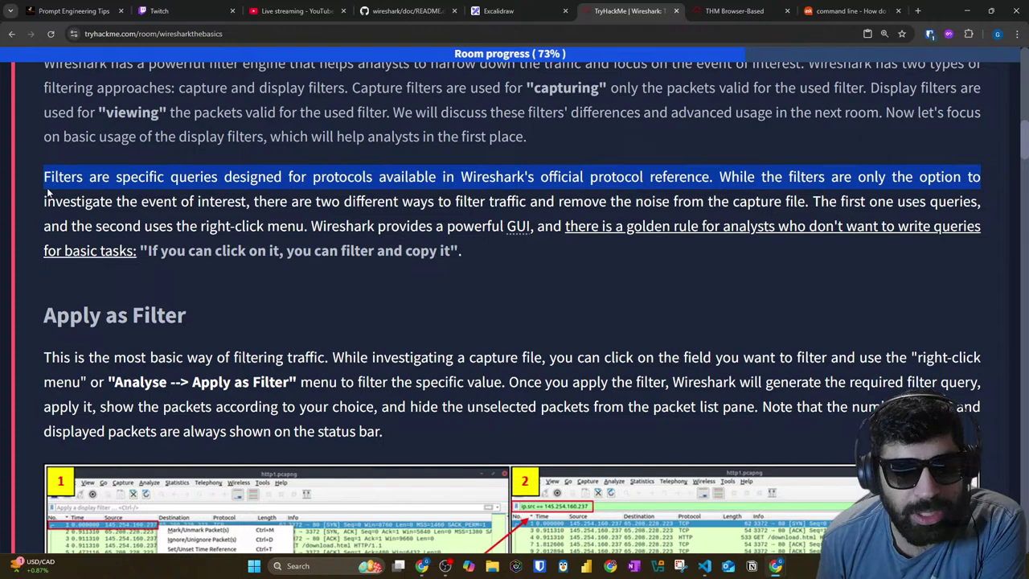
{"action": "left_click_drag", "start_coordinate": [32, 202], "coordinate": [798, 202]}
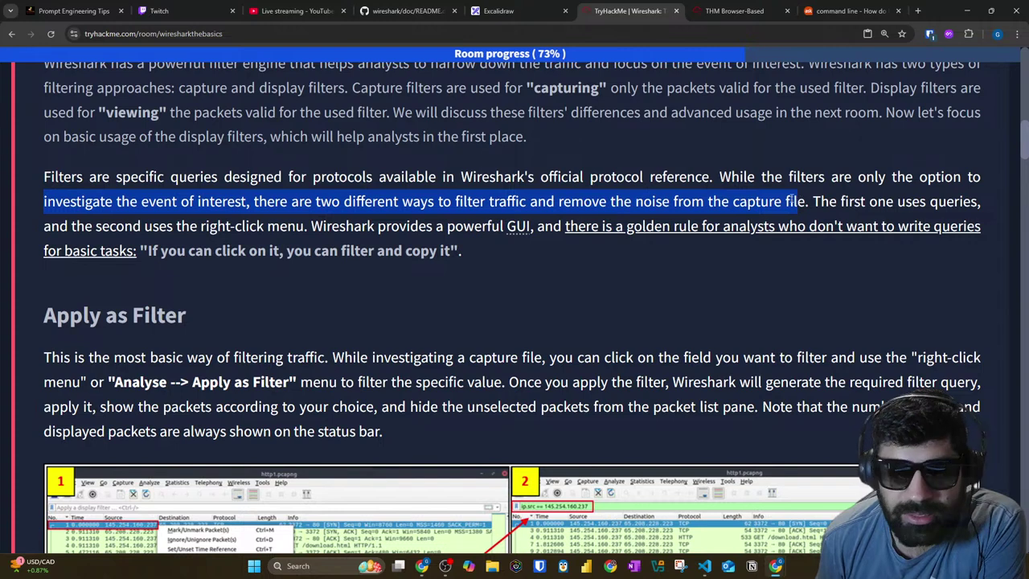
{"action": "left_click", "coordinate": [112, 189]}
{"action": "left_click_drag", "start_coordinate": [115, 181], "coordinate": [707, 183]}
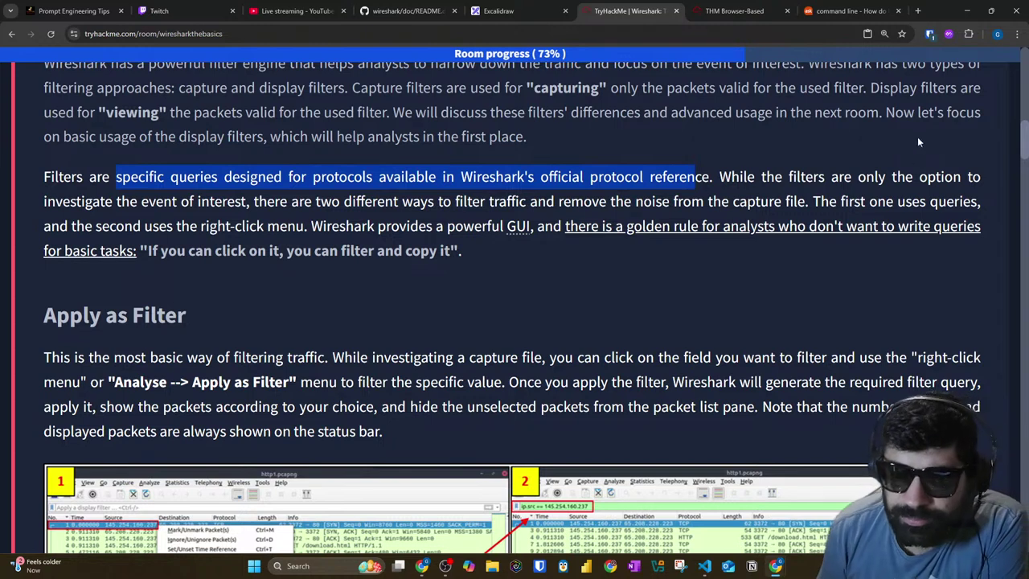
{"action": "left_click_drag", "start_coordinate": [827, 180], "coordinate": [975, 189]}
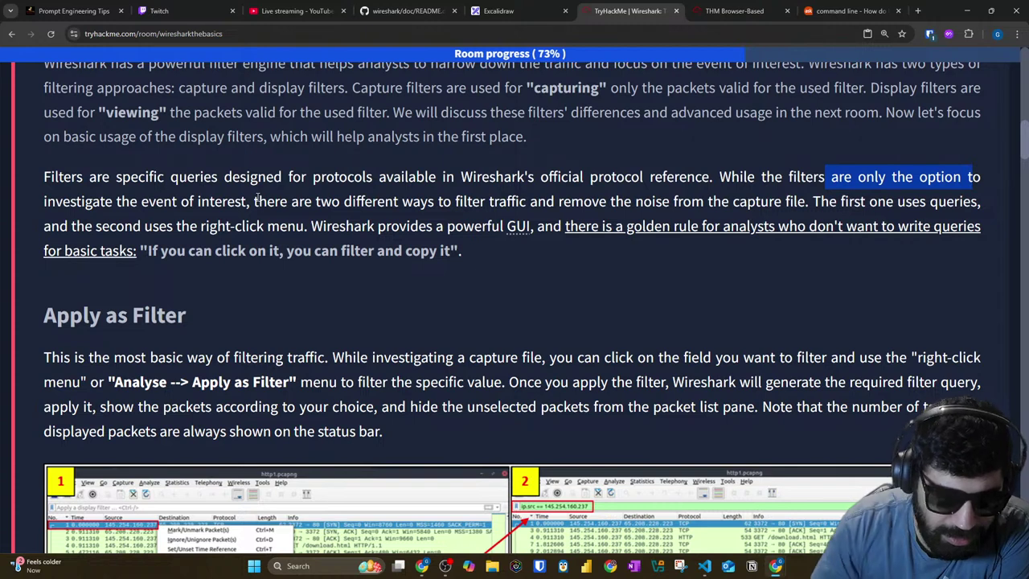
Step: Highlight the two ways to filter traffic and the golden rule quote, then return to the AttackBox
{"action": "left_click_drag", "start_coordinate": [267, 201], "coordinate": [934, 201]}
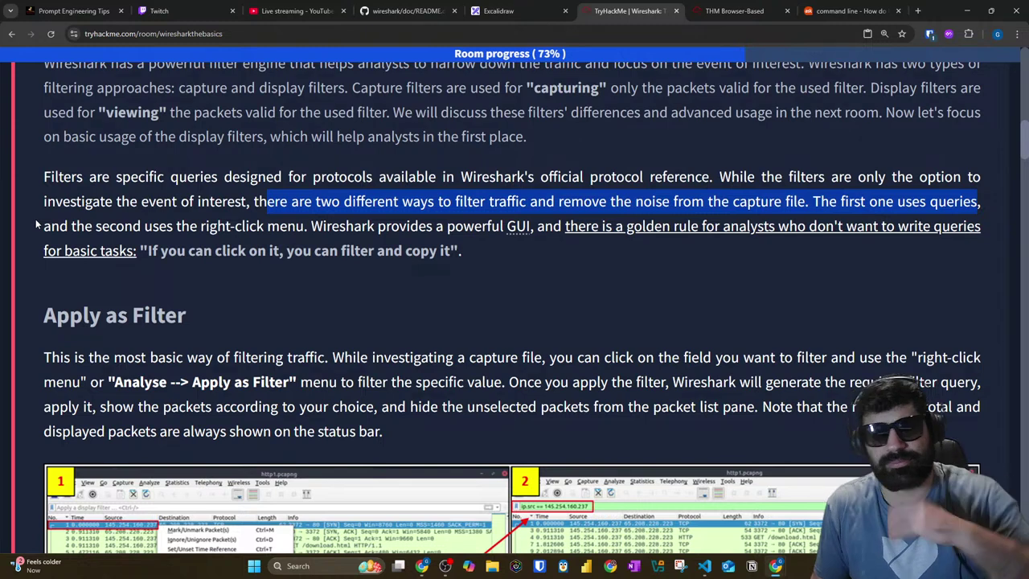
{"action": "left_click_drag", "start_coordinate": [37, 225], "coordinate": [317, 222]}
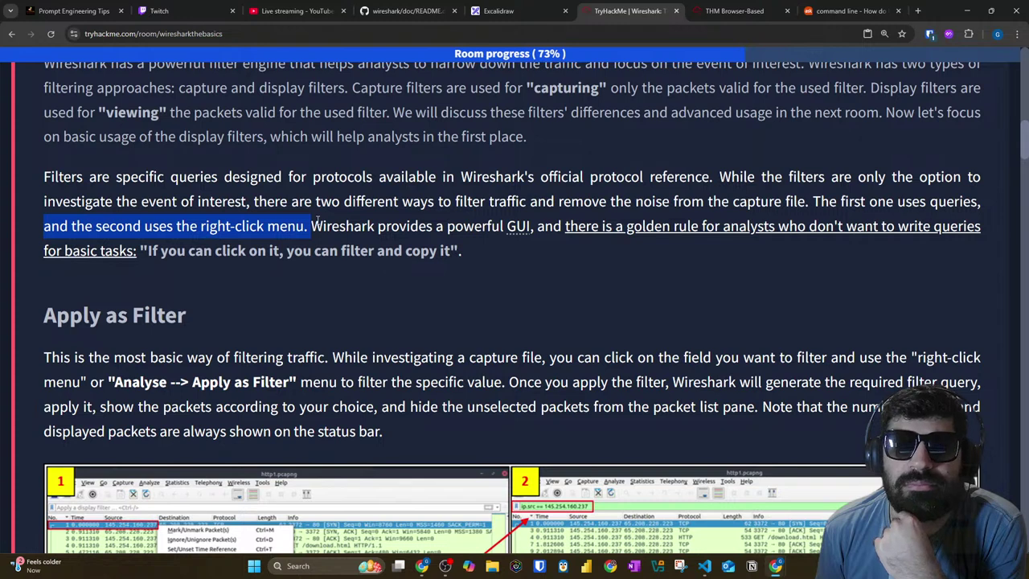
{"action": "left_click", "coordinate": [315, 220]}
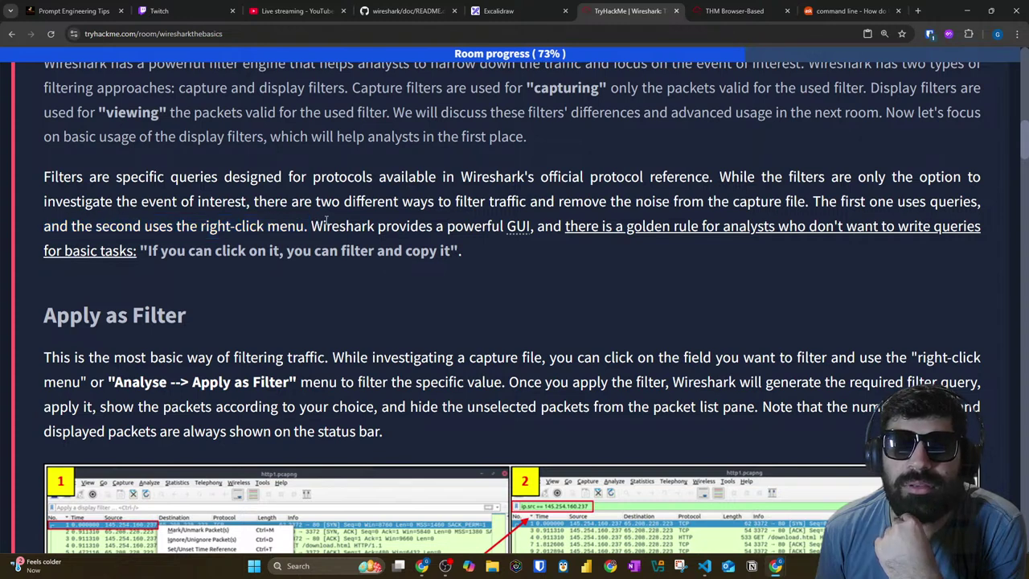
{"action": "left_click_drag", "start_coordinate": [314, 210], "coordinate": [1002, 206]}
{"action": "left_click_drag", "start_coordinate": [117, 227], "coordinate": [987, 232]}
{"action": "left_click_drag", "start_coordinate": [147, 251], "coordinate": [477, 243]}
{"action": "left_click", "coordinate": [734, 11]}
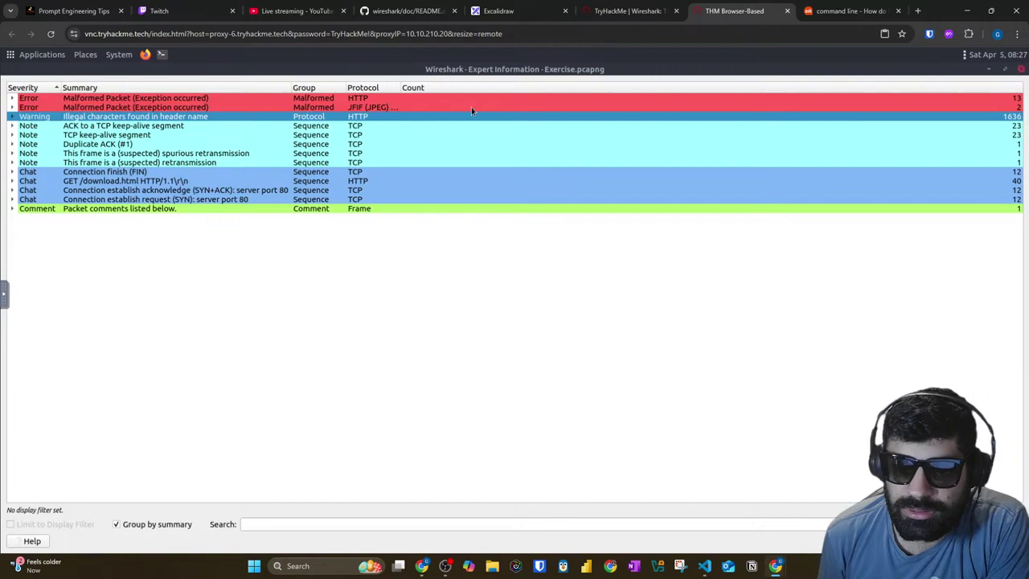
Step: Close Wireshark's Expert Information window and switch back to the TryHackMe room tab
{"action": "left_click", "coordinate": [1020, 68]}
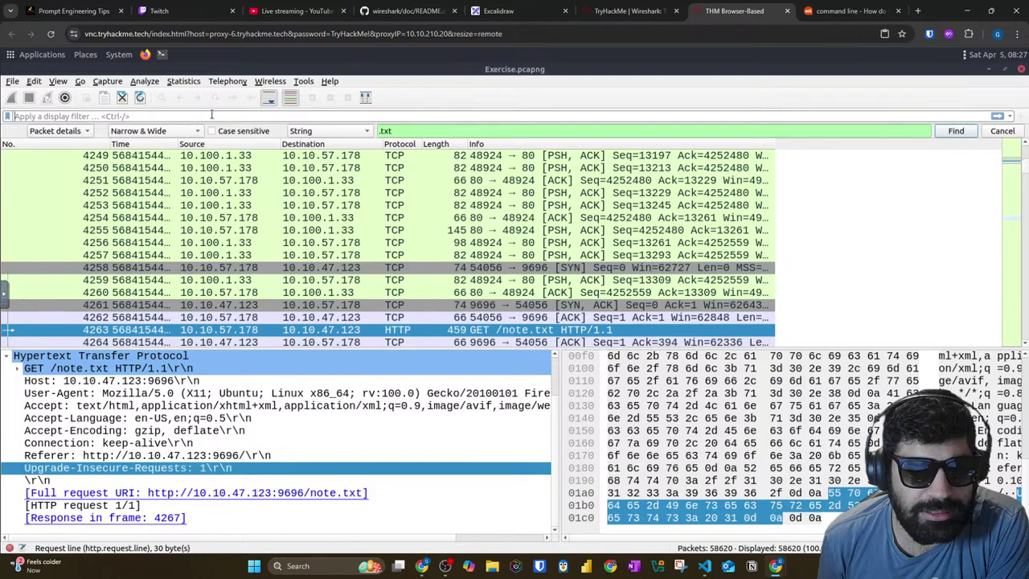
{"action": "left_click", "coordinate": [584, 11]}
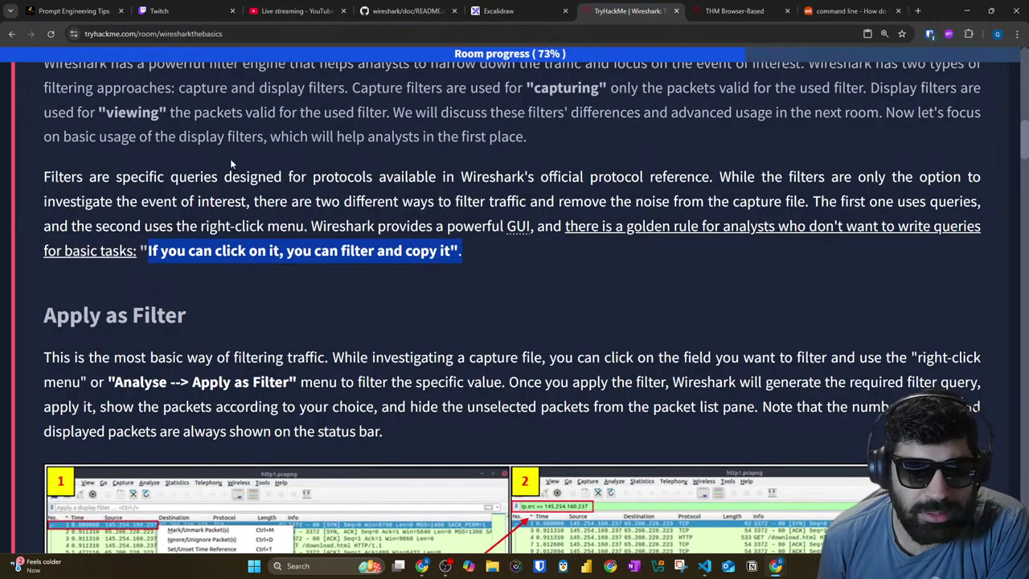
Step: Highlight the Apply as Filter section's explanation of filtering on a clicked field, then return to Wireshark
{"action": "left_click_drag", "start_coordinate": [788, 176], "coordinate": [961, 176]}
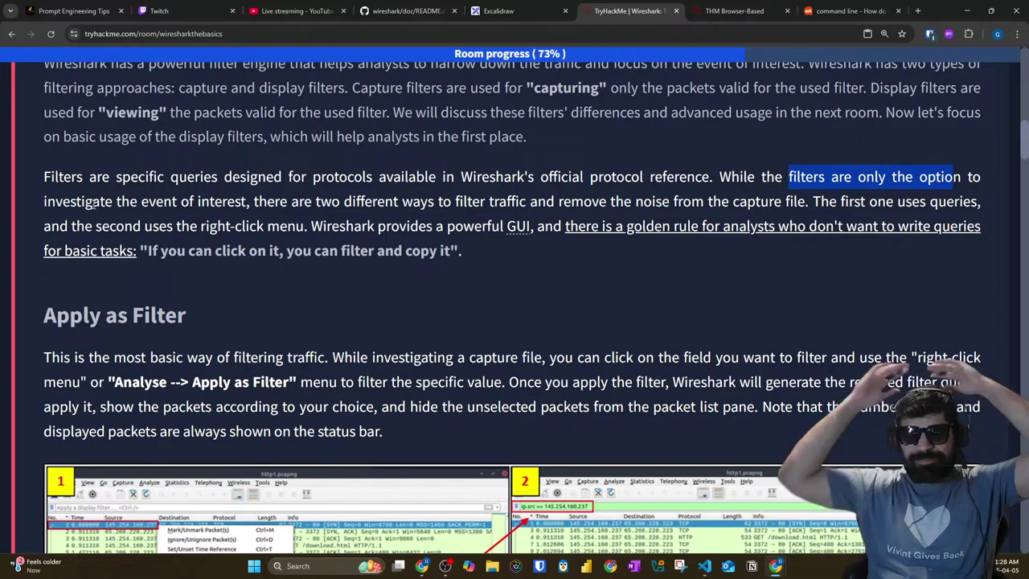
{"action": "scroll", "coordinate": [515, 321], "scroll_direction": "down", "scroll_amount": 2}
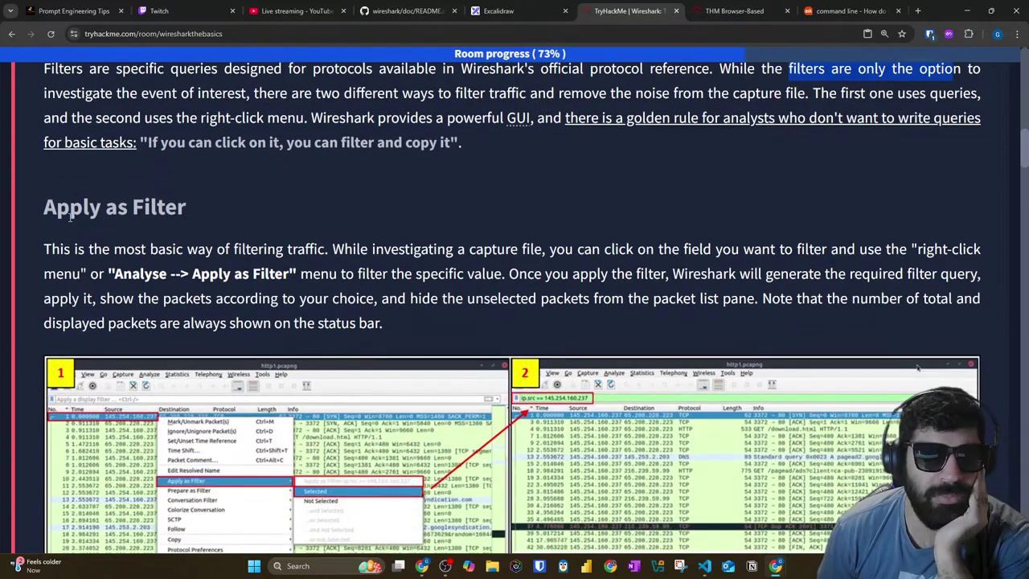
{"action": "left_click_drag", "start_coordinate": [42, 153], "coordinate": [217, 156]}
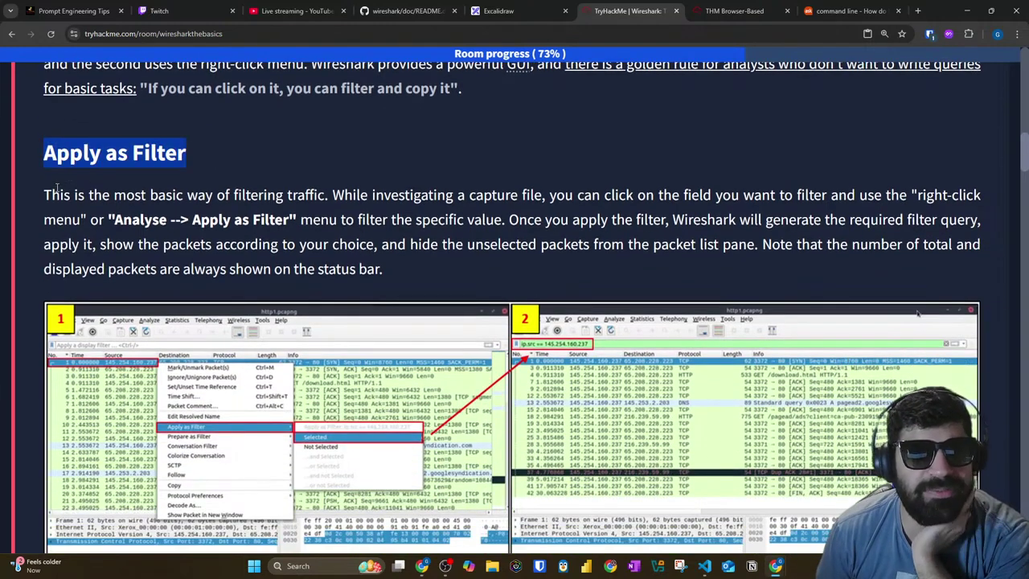
{"action": "left_click_drag", "start_coordinate": [44, 194], "coordinate": [954, 209]}
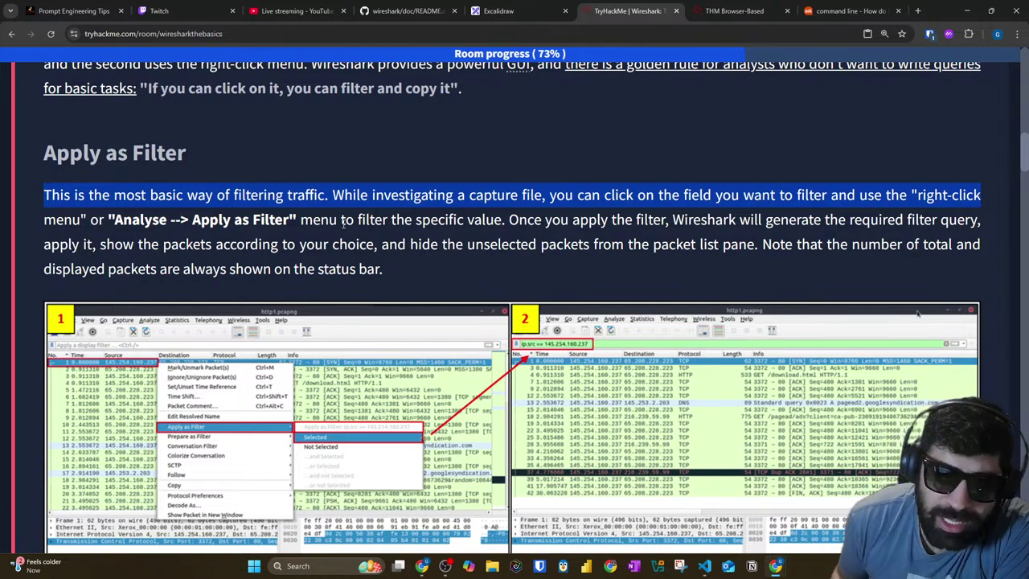
{"action": "left_click", "coordinate": [284, 237]}
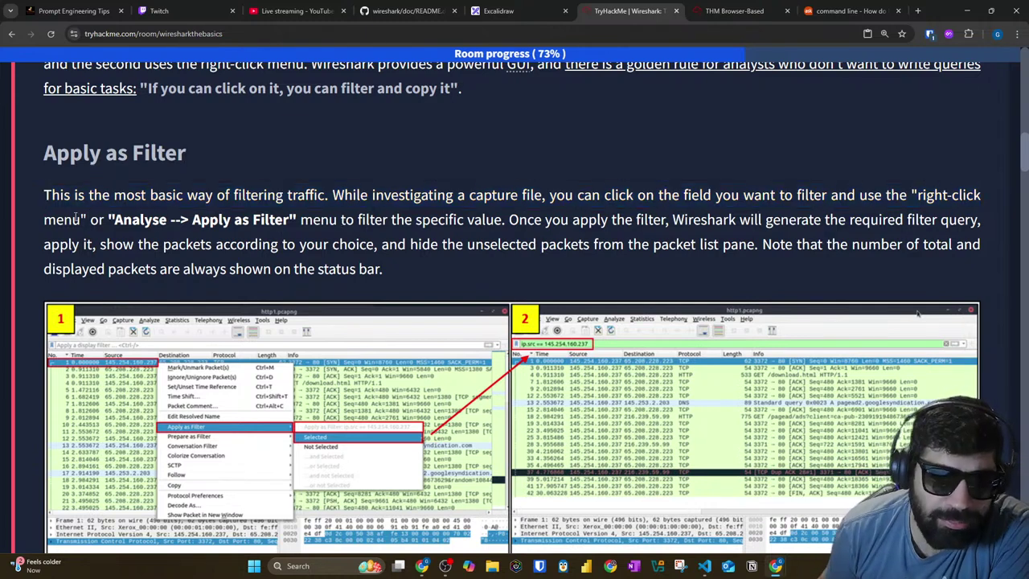
{"action": "left_click_drag", "start_coordinate": [550, 197], "coordinate": [983, 200]}
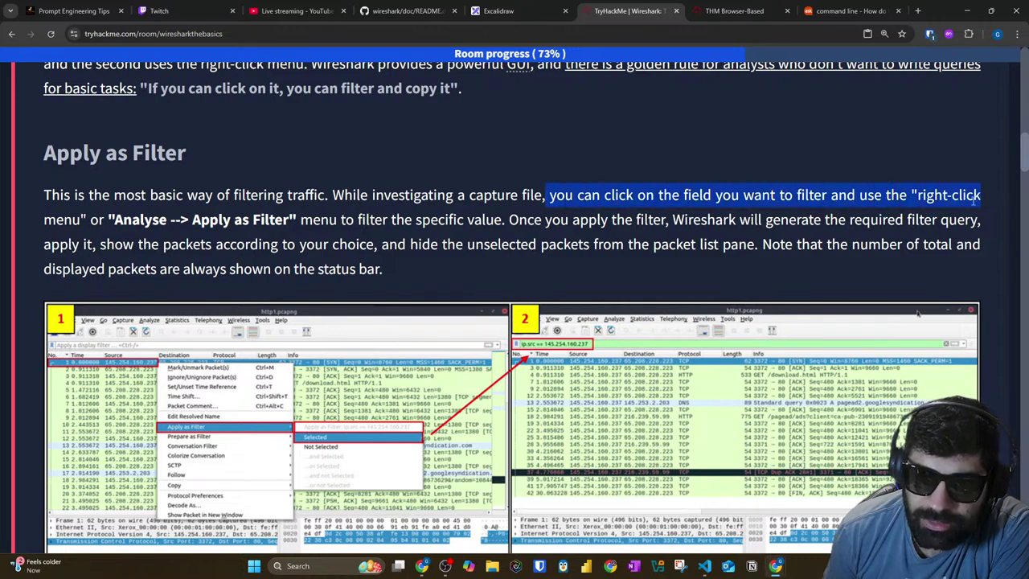
{"action": "left_click_drag", "start_coordinate": [90, 219], "coordinate": [704, 228]}
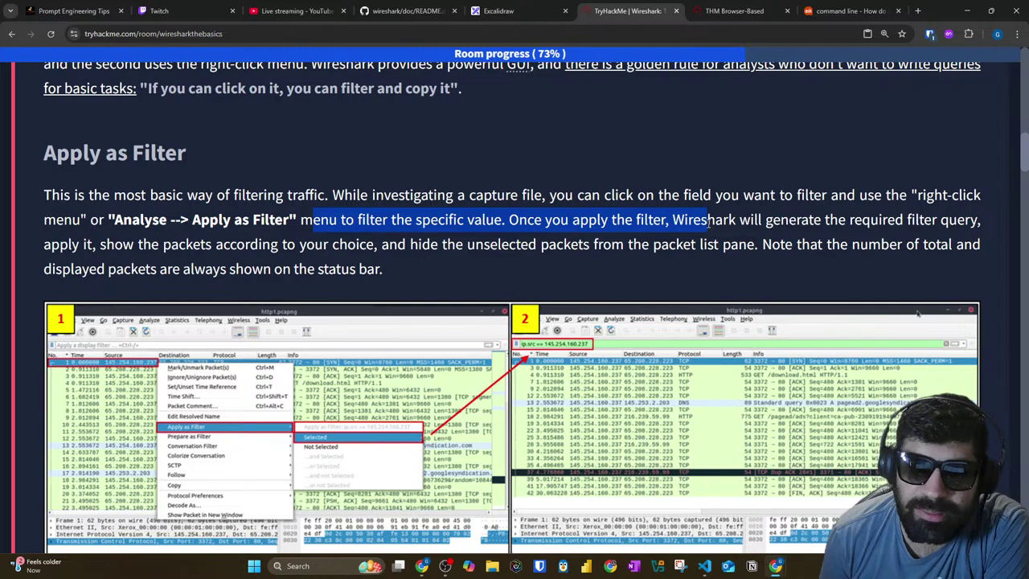
{"action": "left_click", "coordinate": [722, 9]}
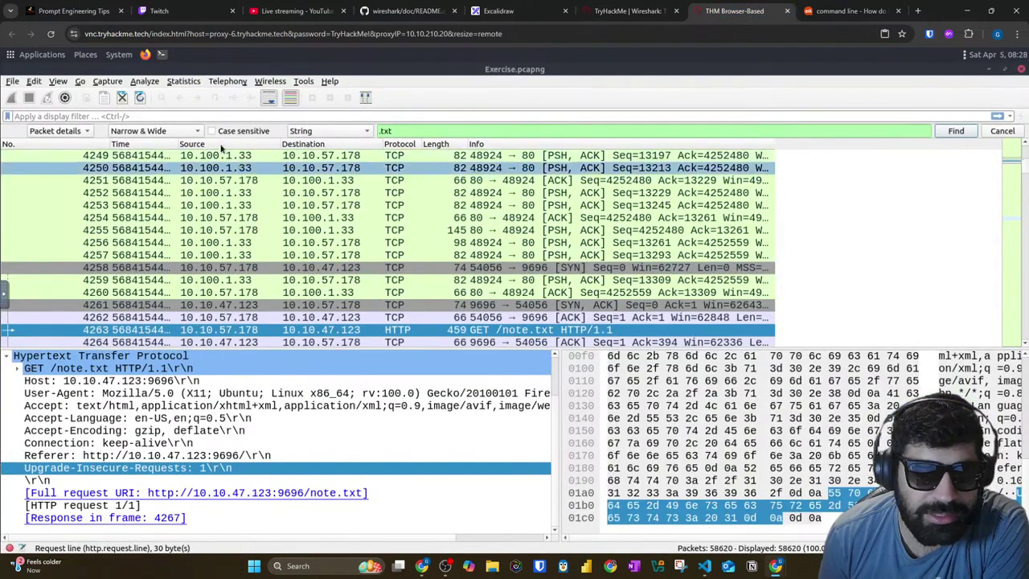
Step: Hide the Protocol column from the packet list, then restore it
{"action": "right_click", "coordinate": [295, 148]}
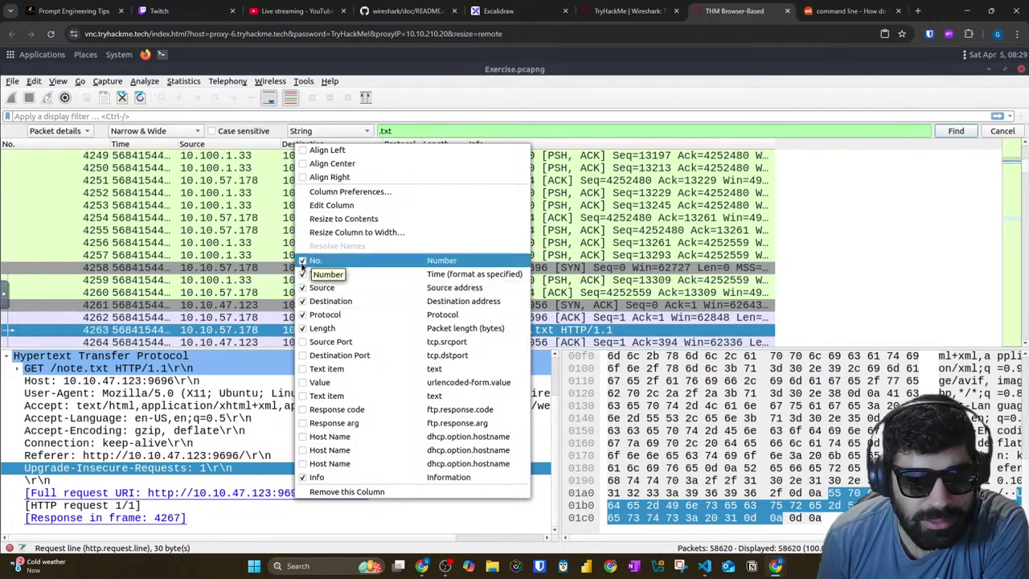
{"action": "left_click", "coordinate": [307, 315]}
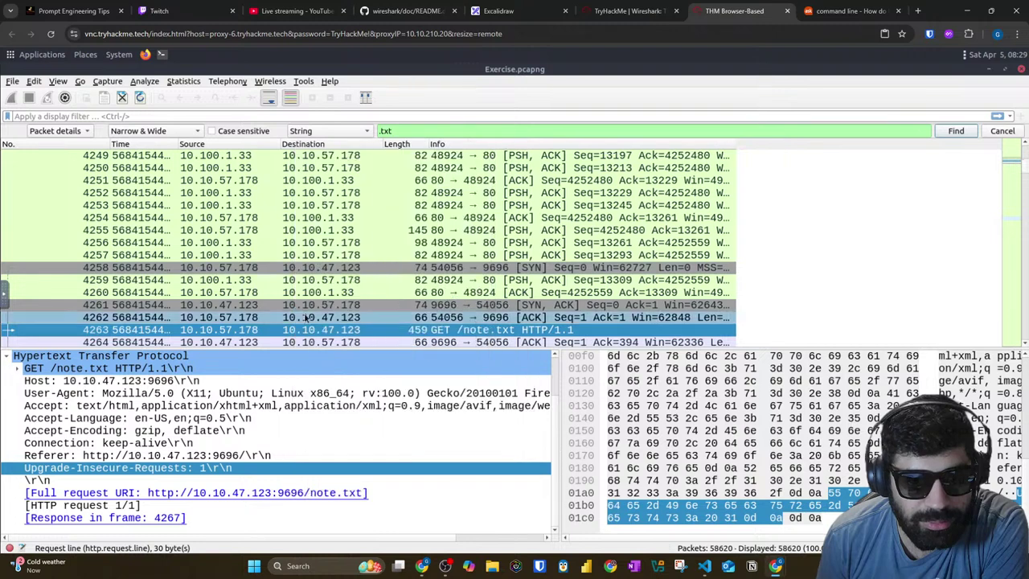
{"action": "right_click", "coordinate": [330, 145]}
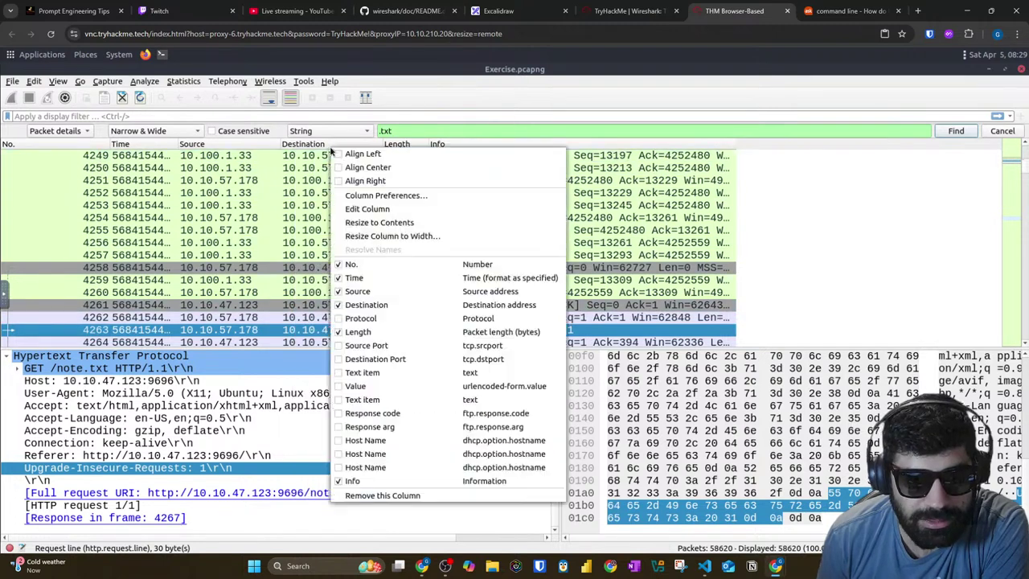
{"action": "left_click", "coordinate": [339, 318]}
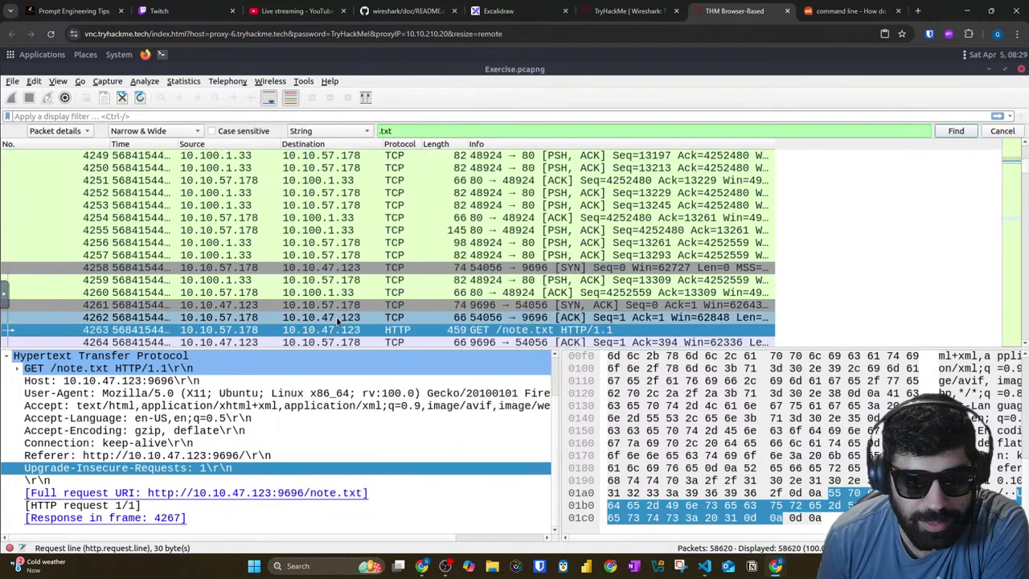
Step: Open and dismiss the context menus for packet 4257 and the column headers, then return to TryHackMe
{"action": "right_click", "coordinate": [287, 254]}
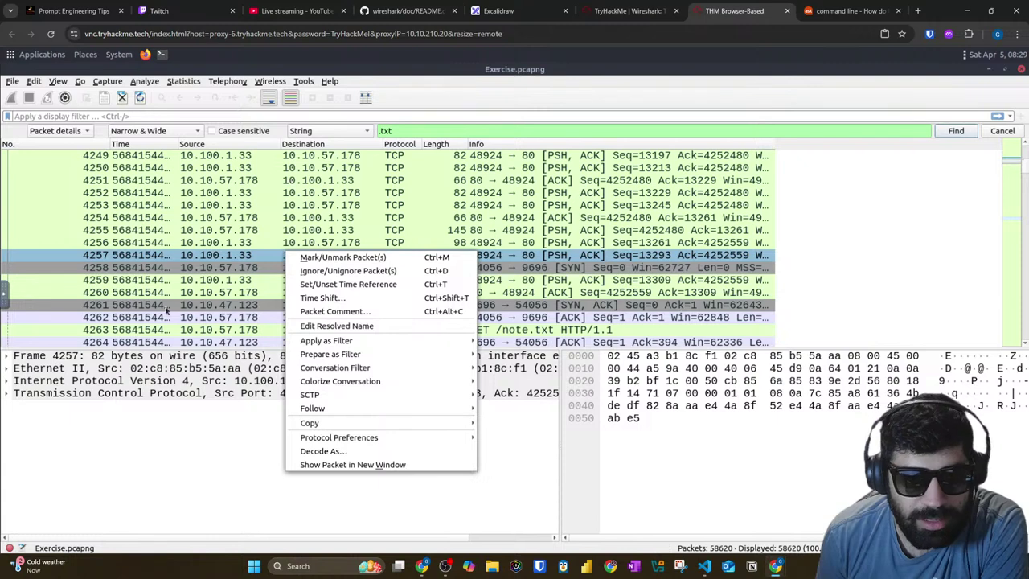
{"action": "left_click", "coordinate": [139, 485]}
{"action": "right_click", "coordinate": [222, 145]}
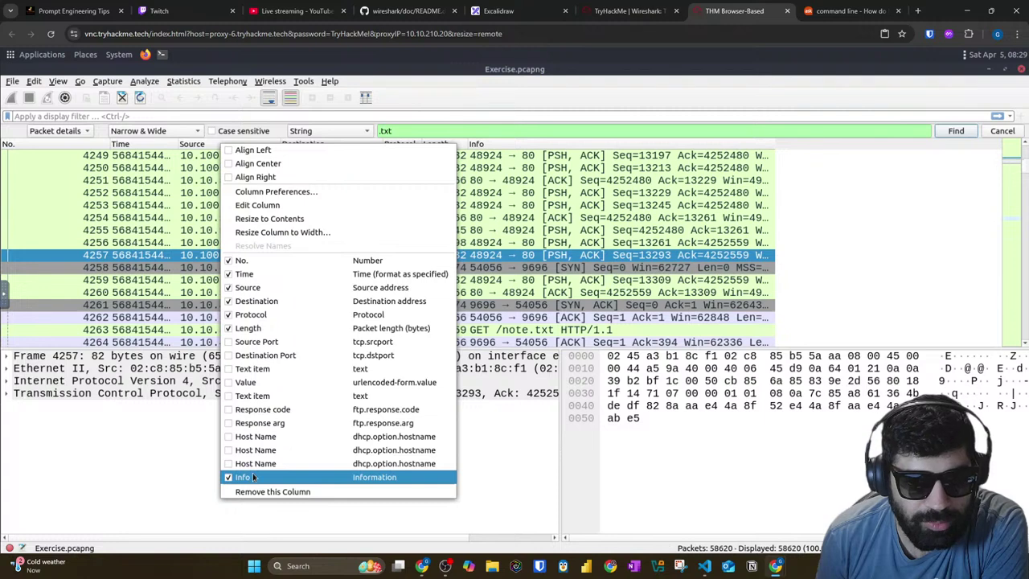
{"action": "left_click", "coordinate": [600, 8]}
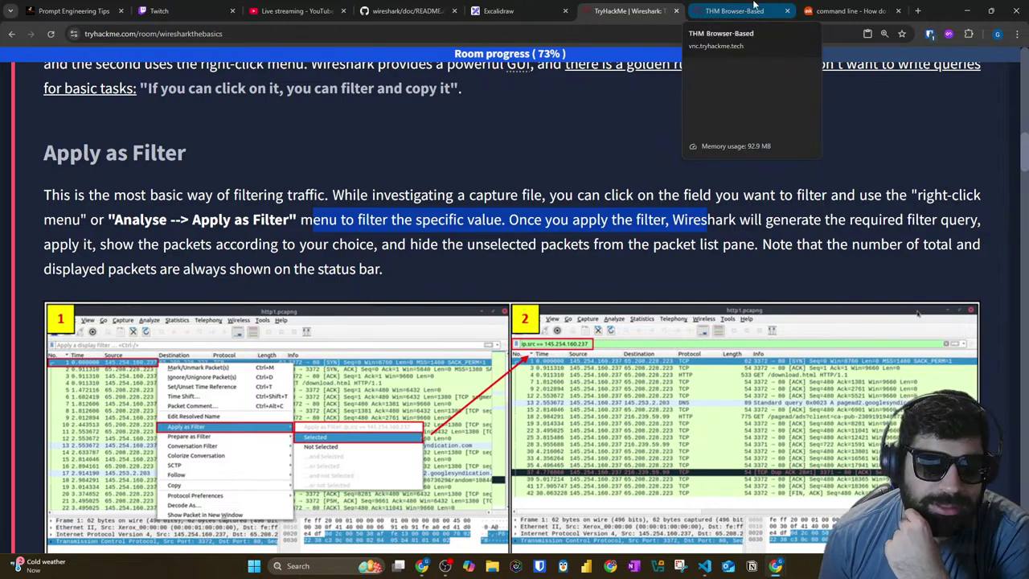
Step: Apply packet 4257's destination as a filter, ip.dst == 10.10.57.178, showing 28984 packets, then return to TryHackMe
{"action": "left_click", "coordinate": [755, 5]}
{"action": "left_click", "coordinate": [93, 181]}
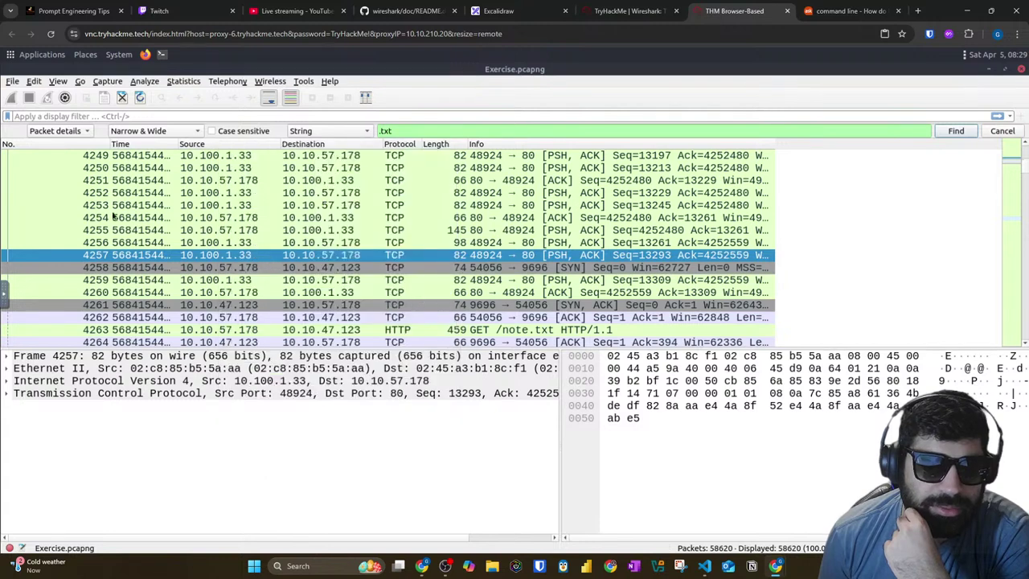
{"action": "right_click", "coordinate": [132, 256]}
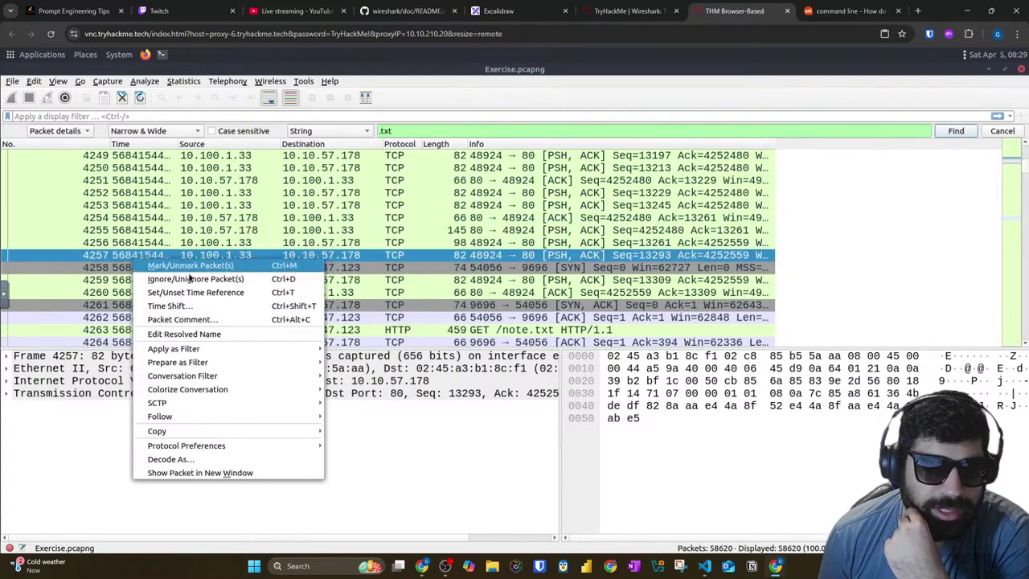
{"action": "mouse_move", "coordinate": [199, 348]}
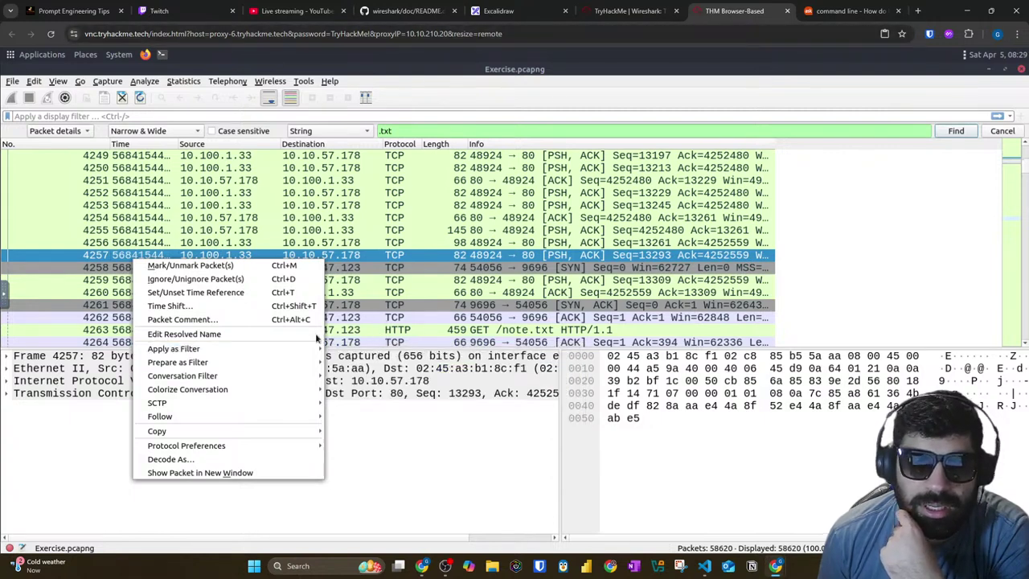
{"action": "left_click", "coordinate": [357, 233]}
{"action": "right_click", "coordinate": [342, 256]}
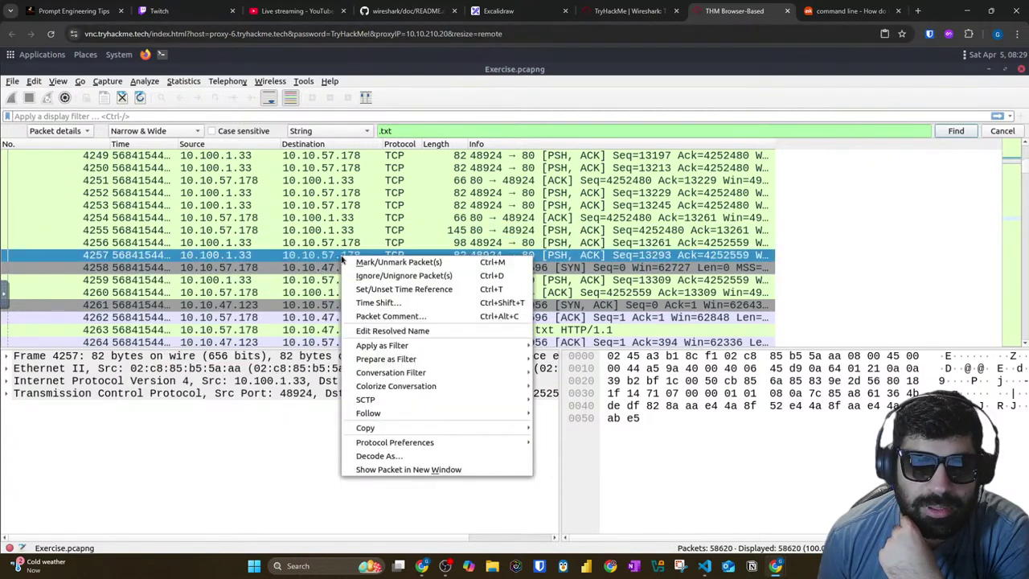
{"action": "mouse_move", "coordinate": [430, 346]}
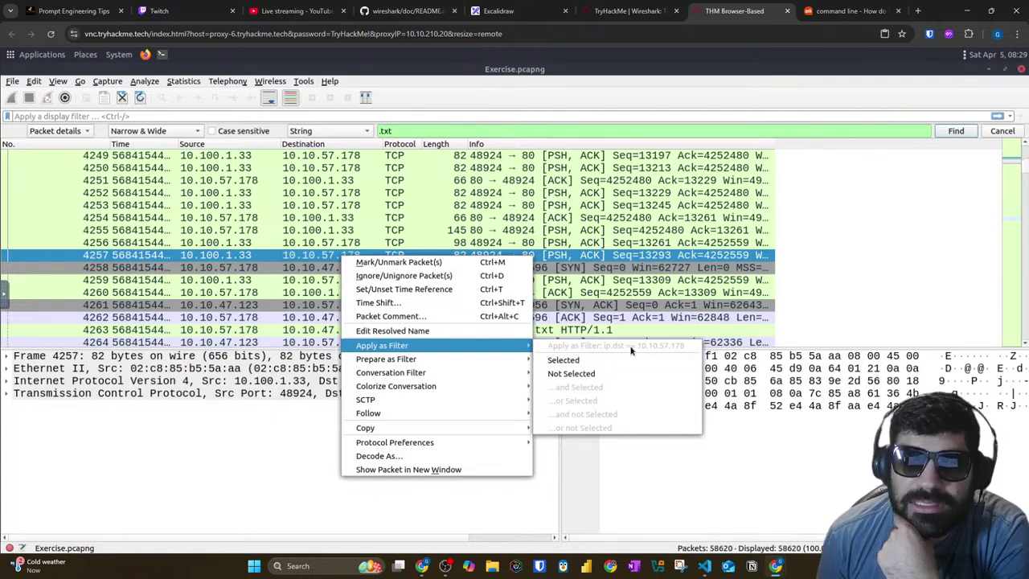
{"action": "left_click", "coordinate": [580, 361]}
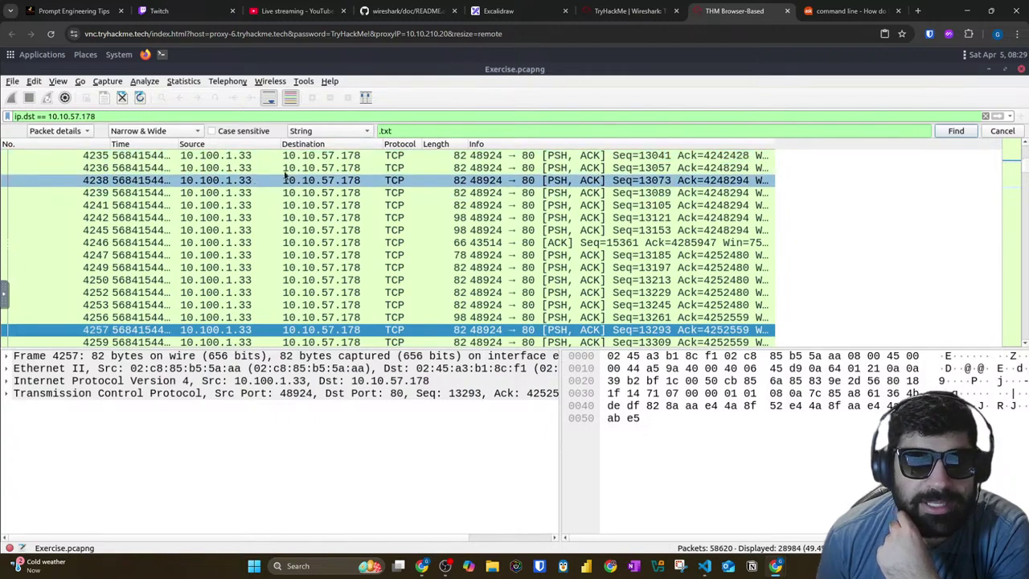
{"action": "left_click", "coordinate": [623, 10]}
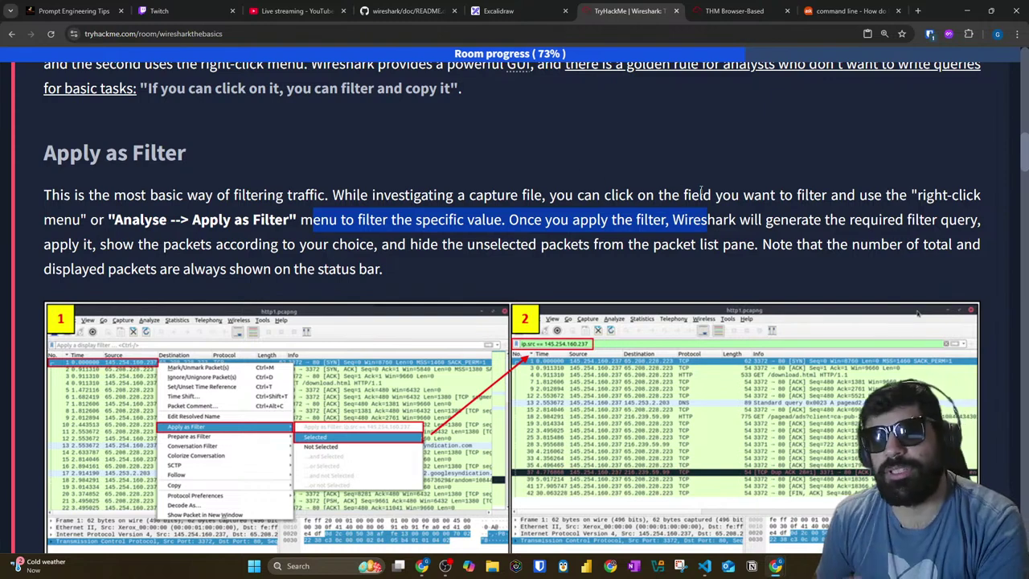
Step: Highlight the Apply as Filter sentences on generating the query and showing the chosen packets
{"action": "left_click_drag", "start_coordinate": [869, 220], "coordinate": [979, 219]}
{"action": "left_click_drag", "start_coordinate": [42, 244], "coordinate": [993, 253]}
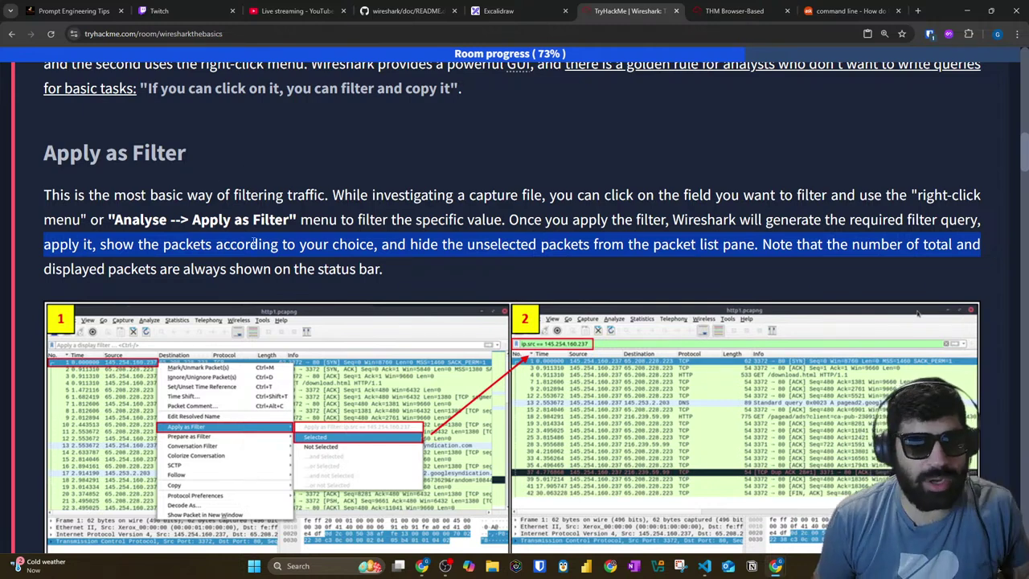
{"action": "scroll", "coordinate": [329, 257], "scroll_direction": "down", "scroll_amount": 1}
{"action": "scroll", "coordinate": [329, 257], "scroll_direction": "down", "scroll_amount": 1}
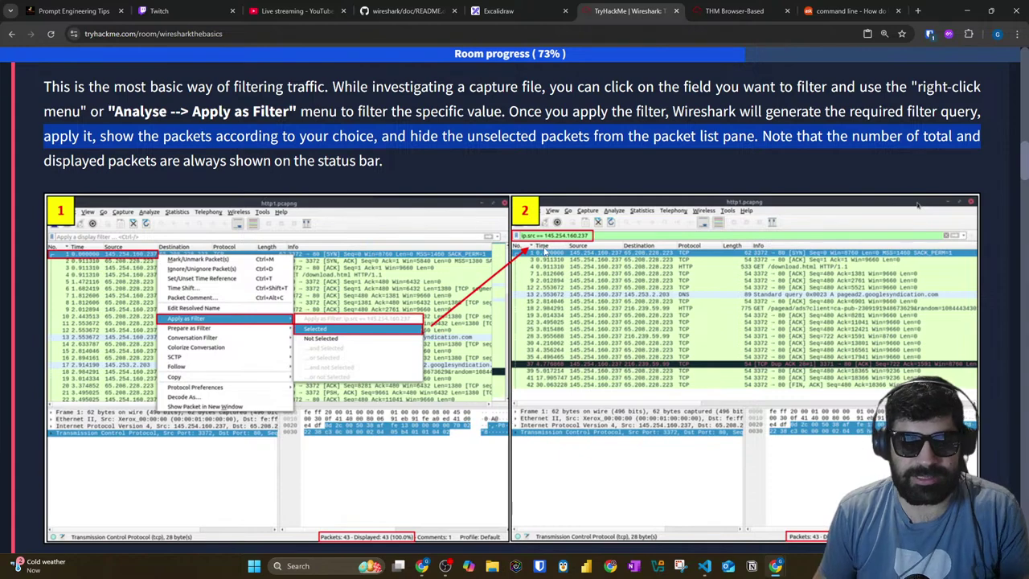
{"action": "scroll", "coordinate": [207, 326], "scroll_direction": "down", "scroll_amount": 5}
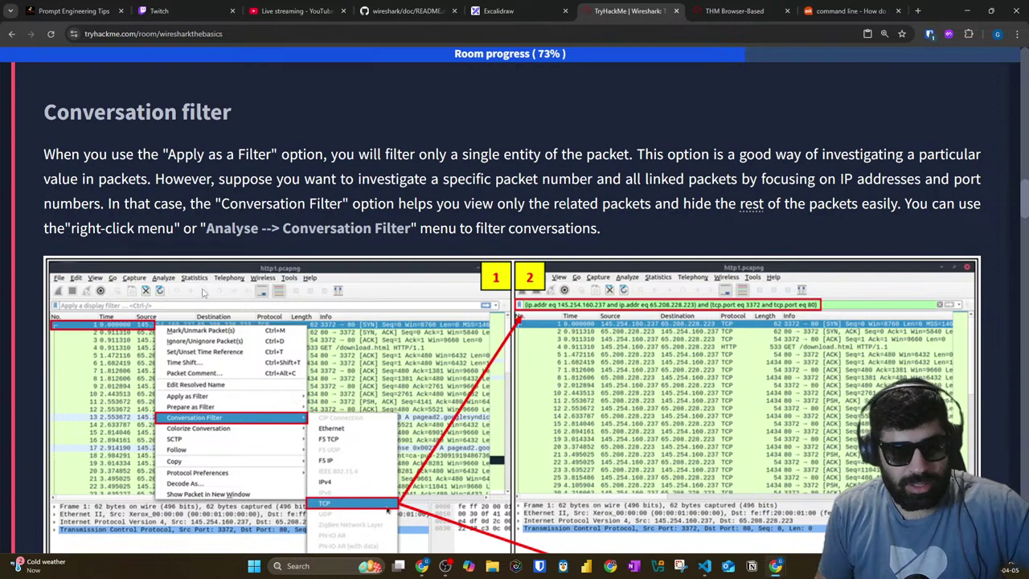
Step: Highlight the explanation of filtering on specific values, packet numbers, IP addresses and ports
{"action": "left_click_drag", "start_coordinate": [42, 155], "coordinate": [613, 158]}
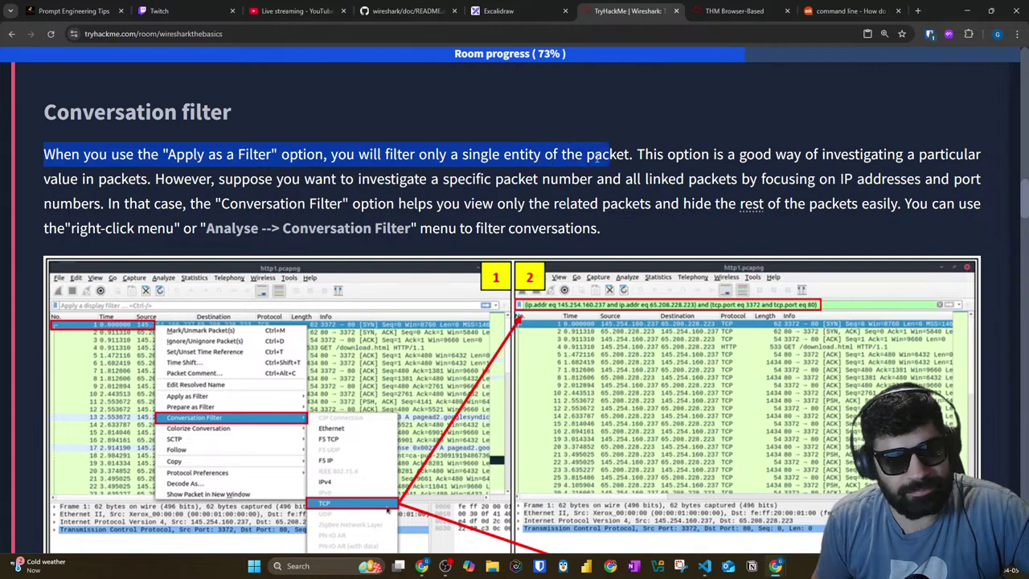
{"action": "left_click_drag", "start_coordinate": [637, 154], "coordinate": [981, 155]}
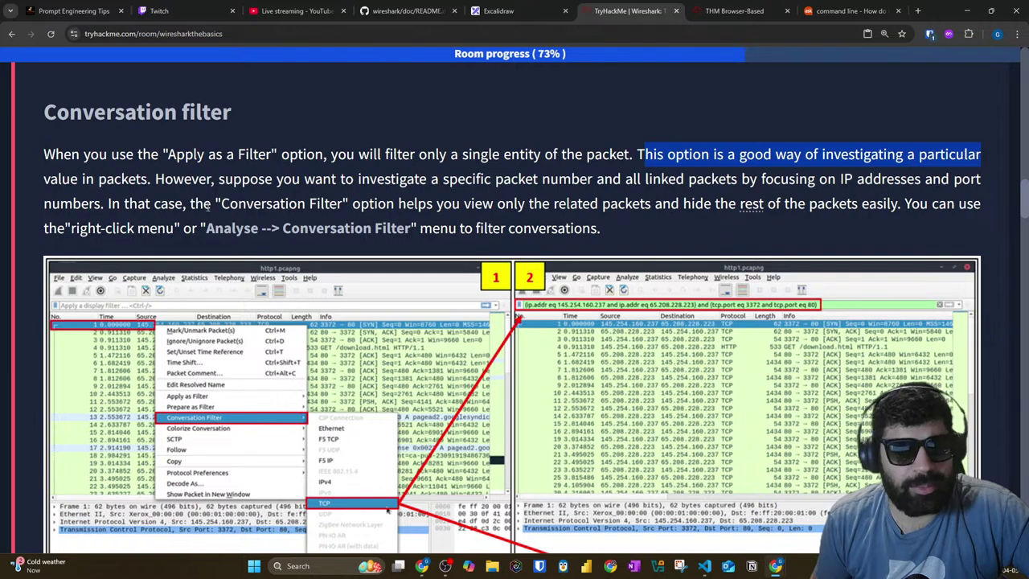
{"action": "left_click_drag", "start_coordinate": [153, 181], "coordinate": [620, 178]}
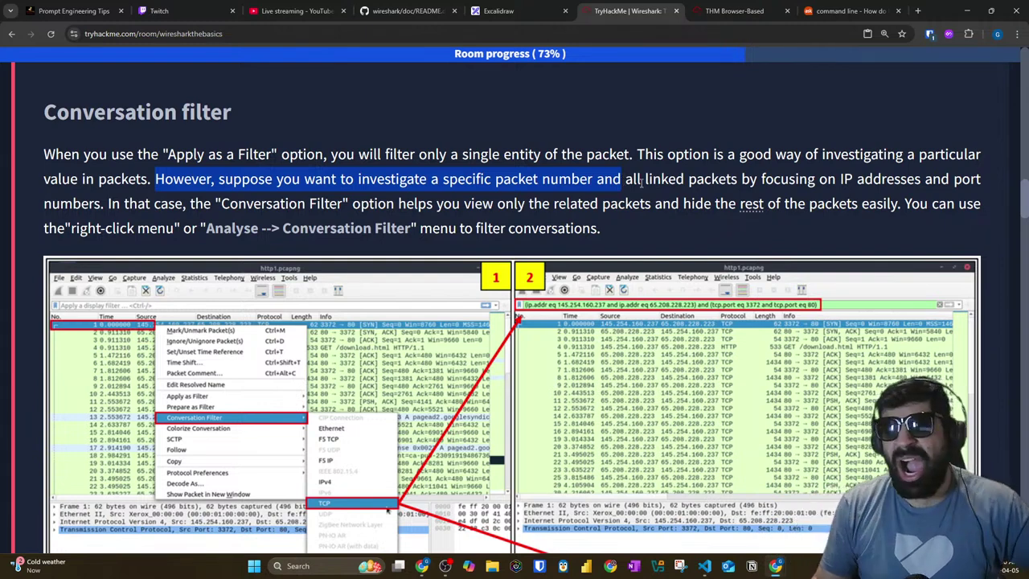
{"action": "left_click", "coordinate": [646, 182]}
{"action": "left_click_drag", "start_coordinate": [625, 178], "coordinate": [979, 181]}
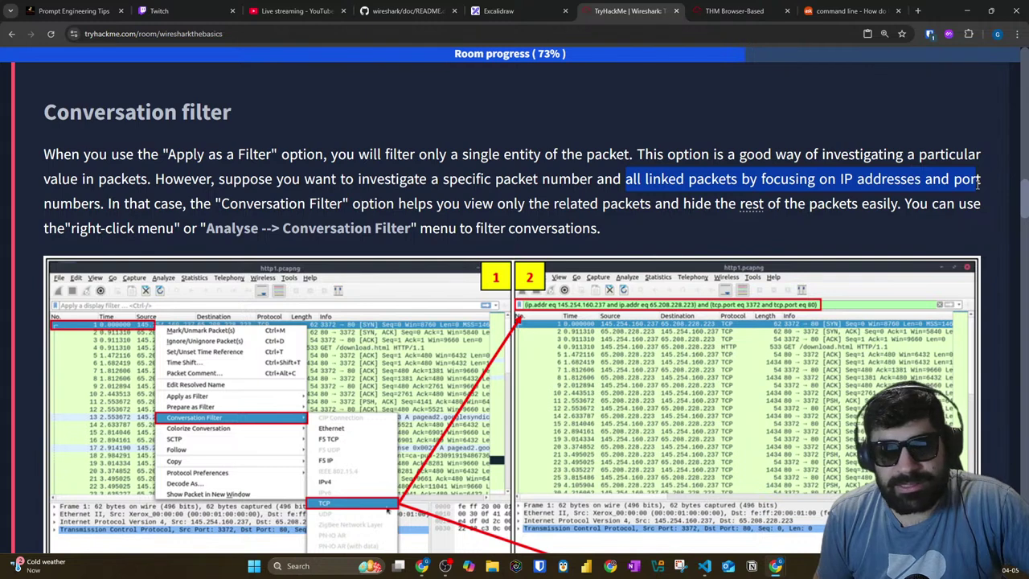
Step: Read the Conversation Filter description and its note, then switch to the Wireshark capture
{"action": "left_click_drag", "start_coordinate": [42, 206], "coordinate": [978, 205]}
{"action": "left_click", "coordinate": [661, 205]}
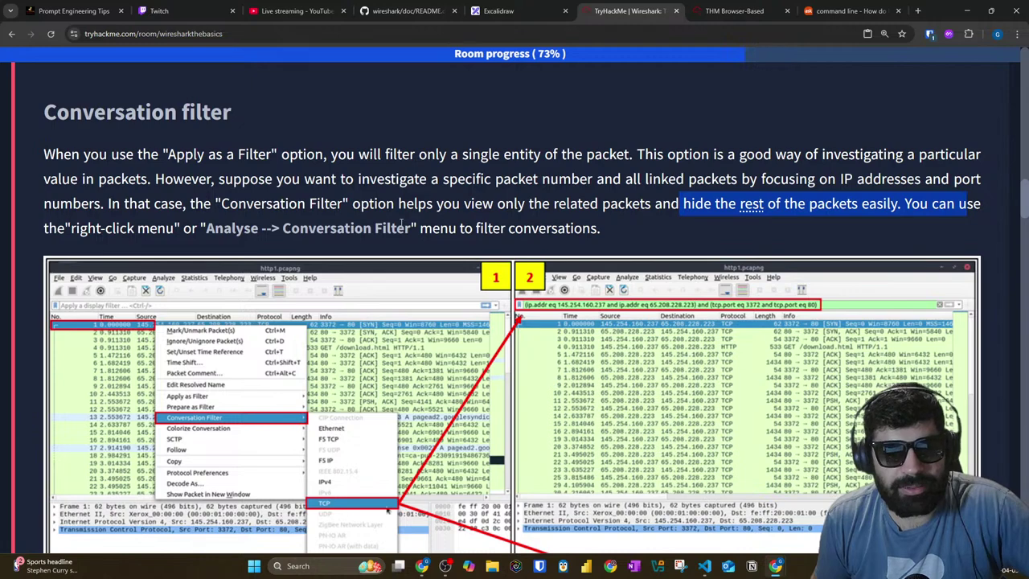
{"action": "left_click_drag", "start_coordinate": [272, 228], "coordinate": [400, 248]}
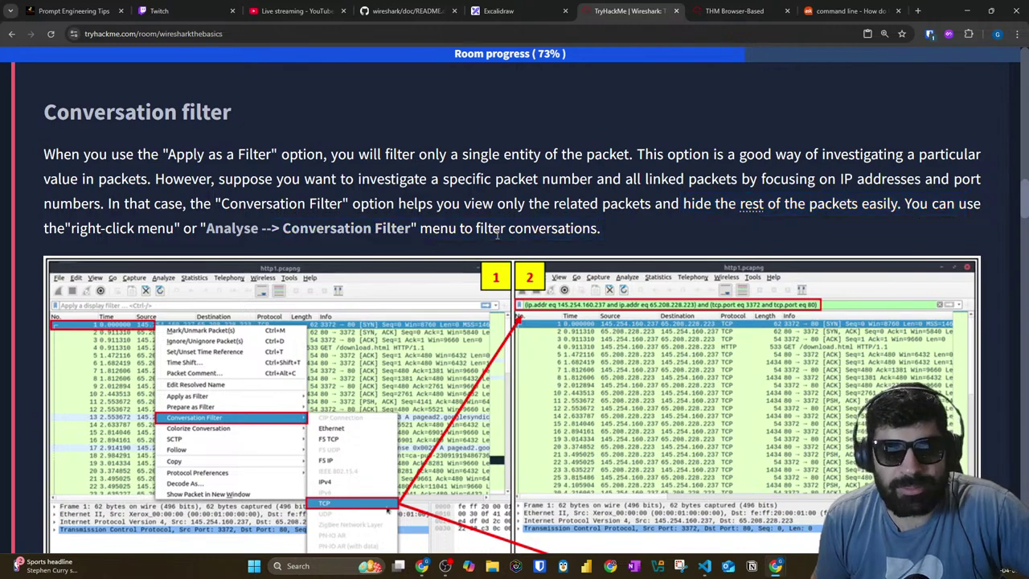
{"action": "left_click", "coordinate": [509, 251]}
{"action": "scroll", "coordinate": [682, 68], "scroll_direction": "down", "scroll_amount": 2}
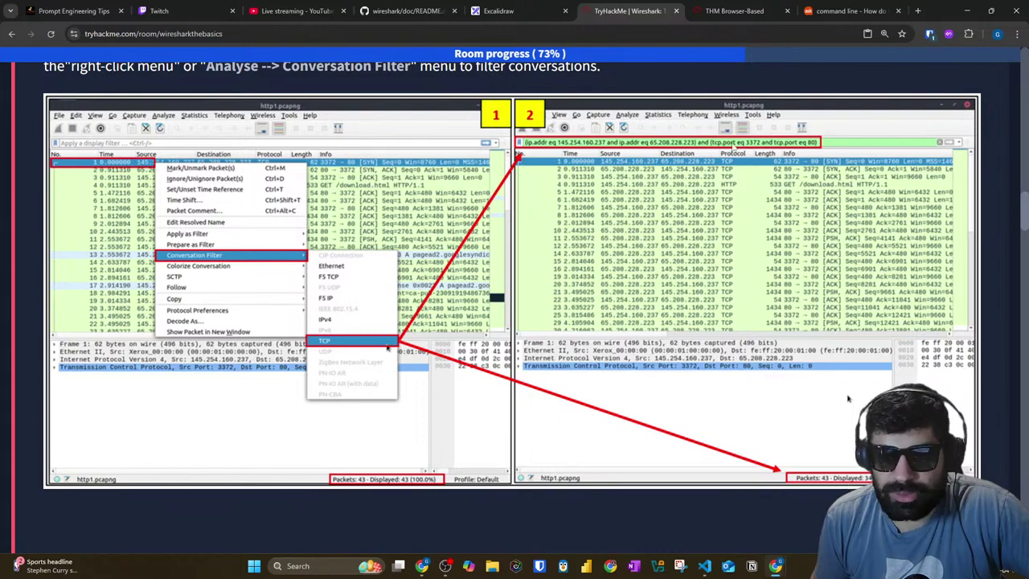
{"action": "left_click", "coordinate": [734, 11]}
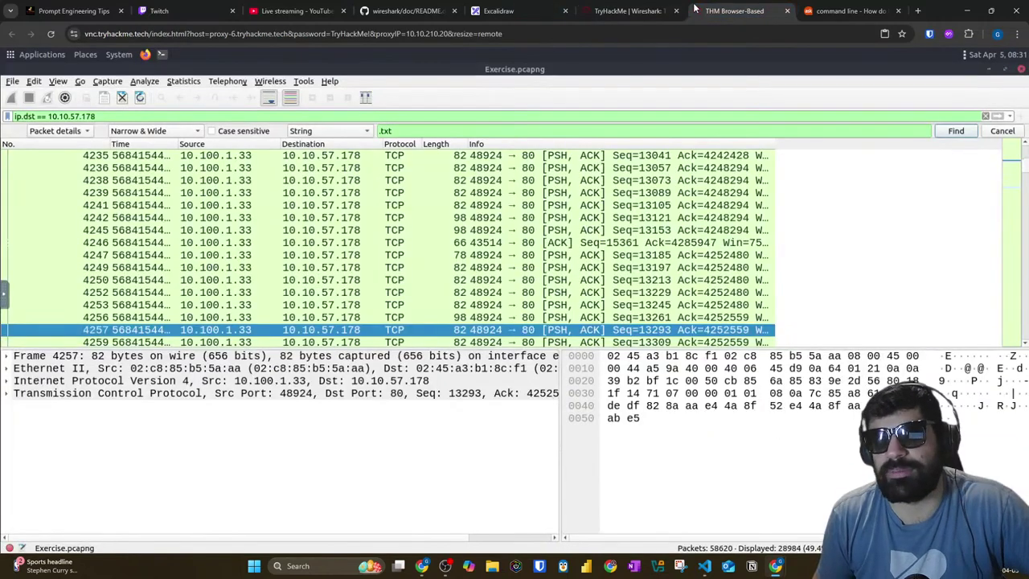
Step: Clear the ip.dst == 10.10.57.178 display filter so all 58620 packets are listed
{"action": "scroll", "coordinate": [182, 205], "scroll_direction": "down", "scroll_amount": 15}
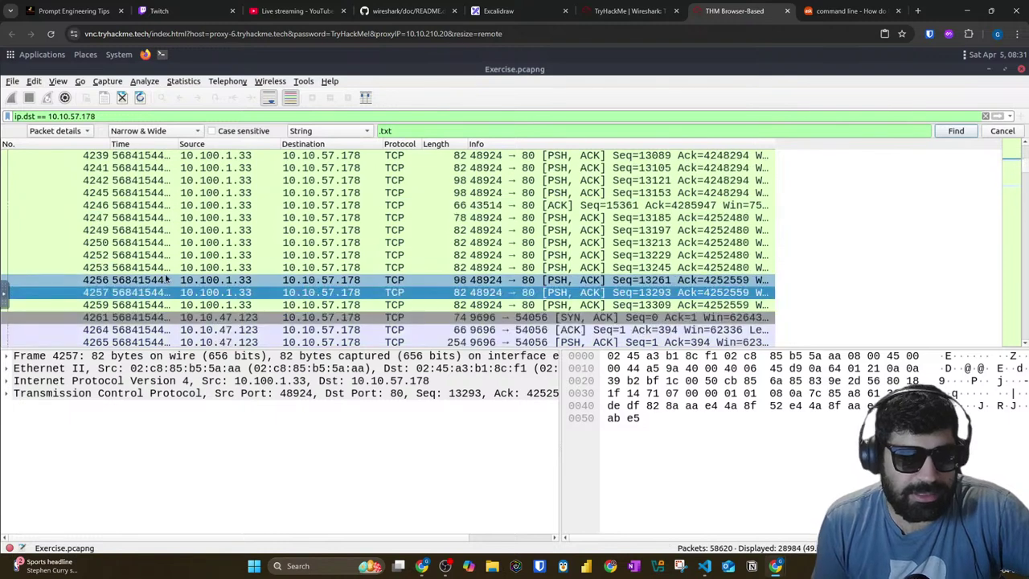
{"action": "scroll", "coordinate": [173, 271], "scroll_direction": "up", "scroll_amount": 4}
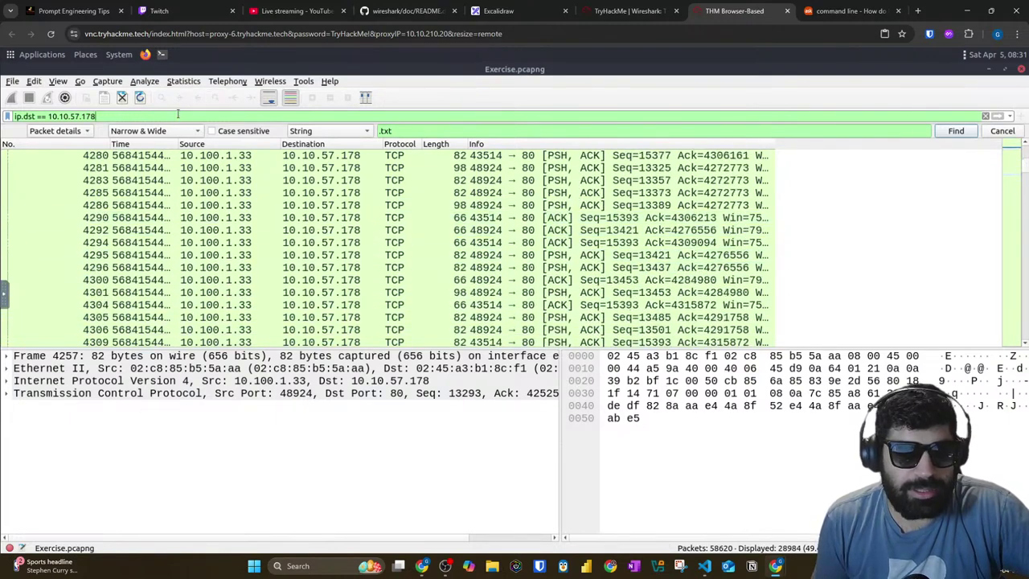
{"action": "triple_click", "coordinate": [177, 115]}
{"action": "key", "text": "BackSpace"}
{"action": "key", "text": "Return"}
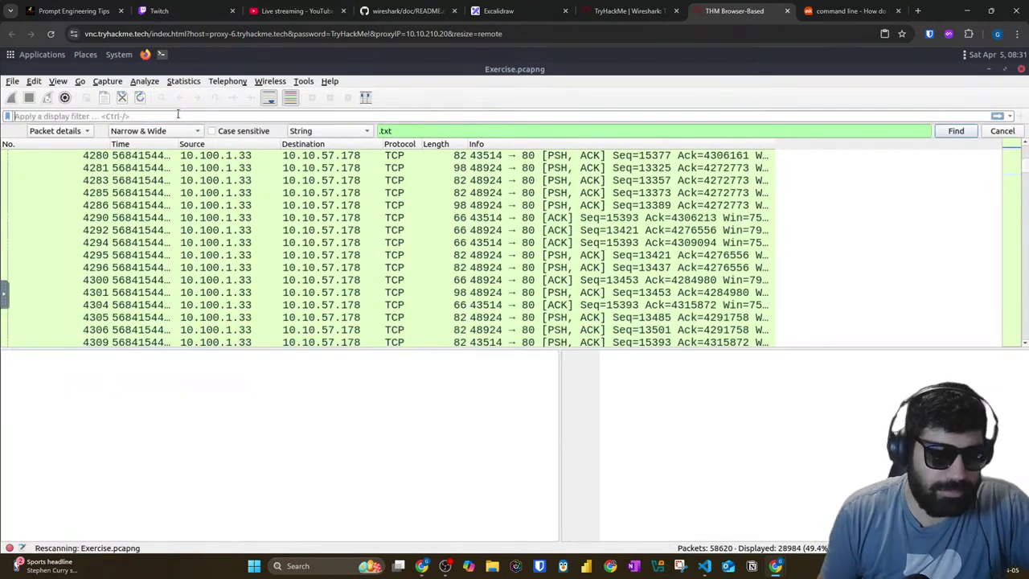
Step: Scroll the packet list back up to the start of the capture
{"action": "scroll", "coordinate": [201, 266], "scroll_direction": "up", "scroll_amount": 20}
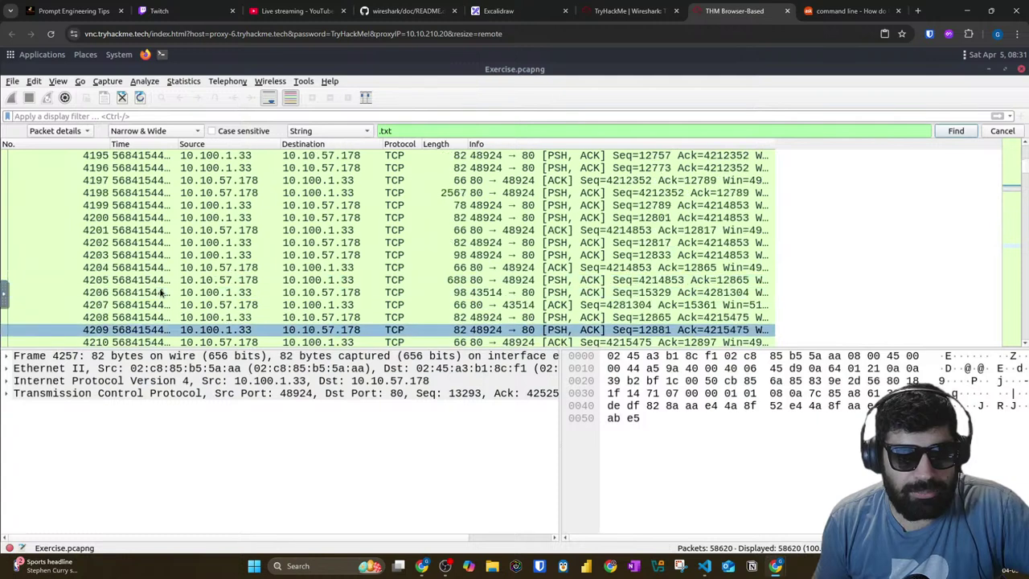
{"action": "scroll", "coordinate": [1009, 215], "scroll_direction": "up", "scroll_amount": 4}
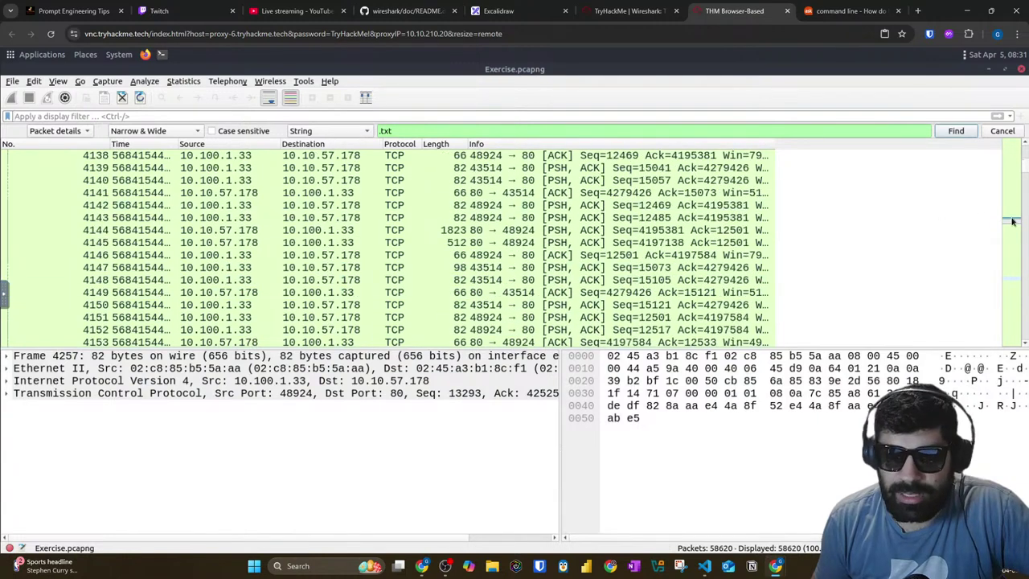
{"action": "left_click", "coordinate": [1012, 221]}
{"action": "scroll", "coordinate": [62, 289], "scroll_direction": "down", "scroll_amount": 2}
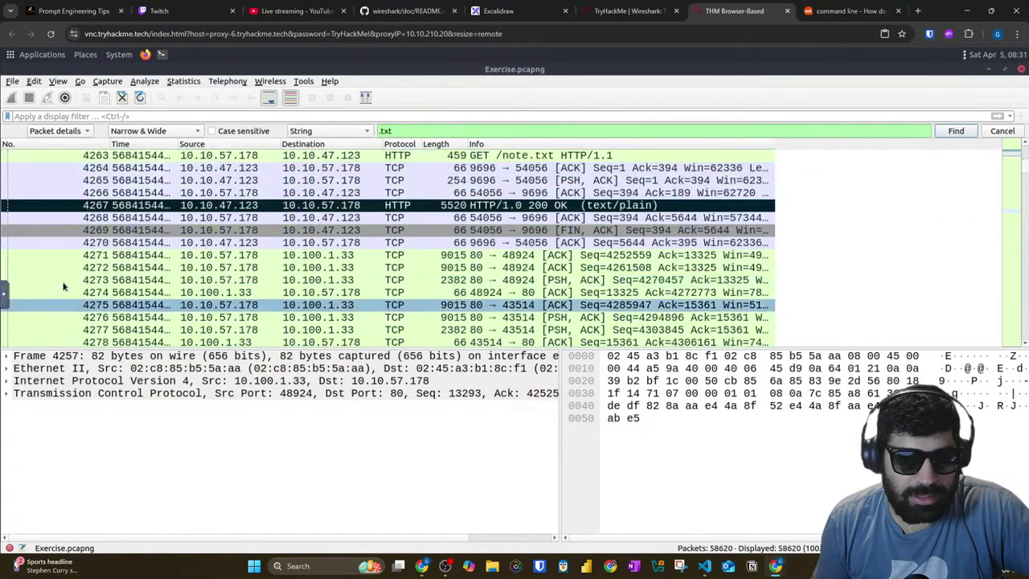
{"action": "scroll", "coordinate": [141, 259], "scroll_direction": "up", "scroll_amount": 16}
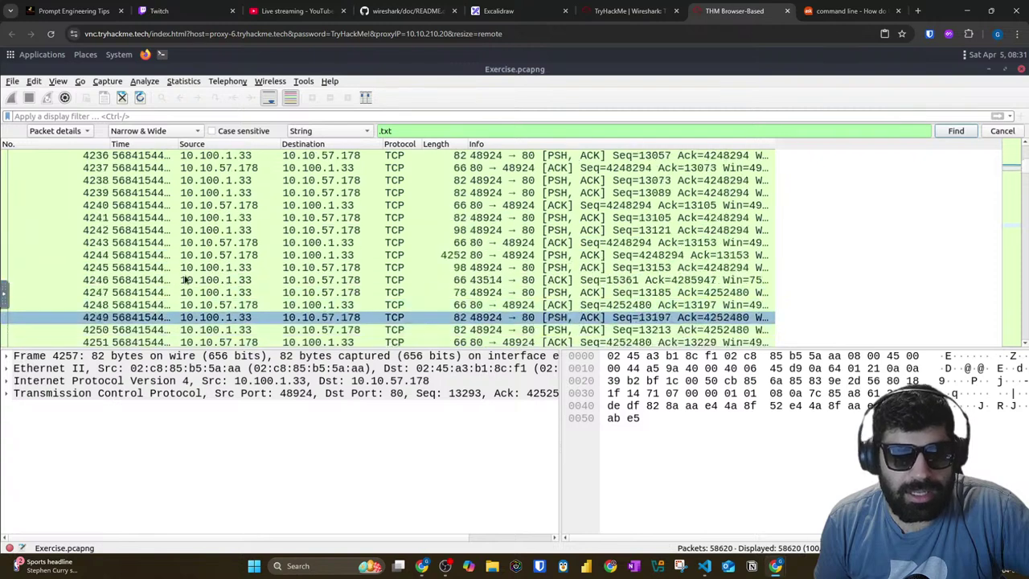
{"action": "scroll", "coordinate": [185, 279], "scroll_direction": "up", "scroll_amount": 13}
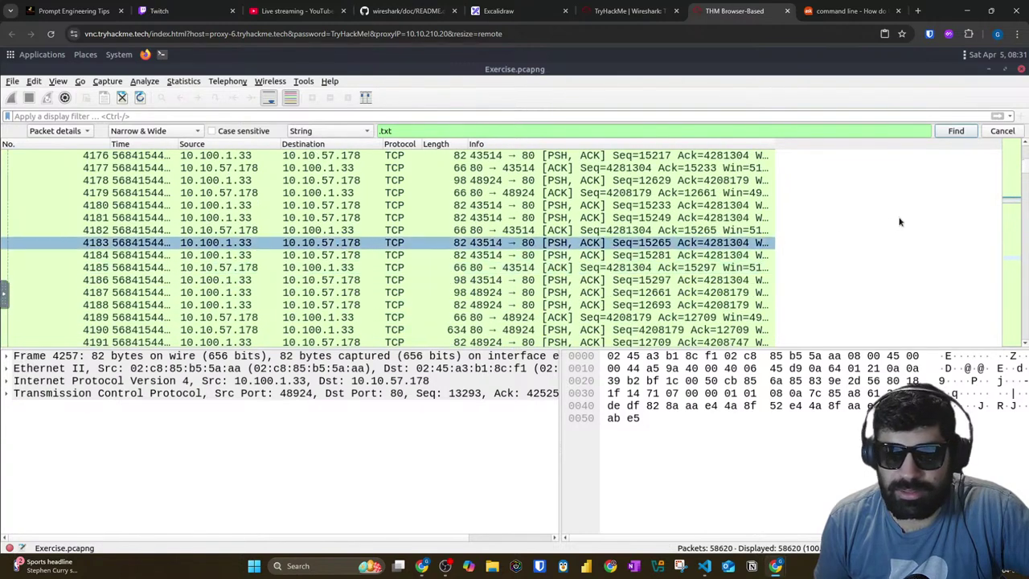
{"action": "left_click_drag", "start_coordinate": [1026, 165], "coordinate": [1025, 147]}
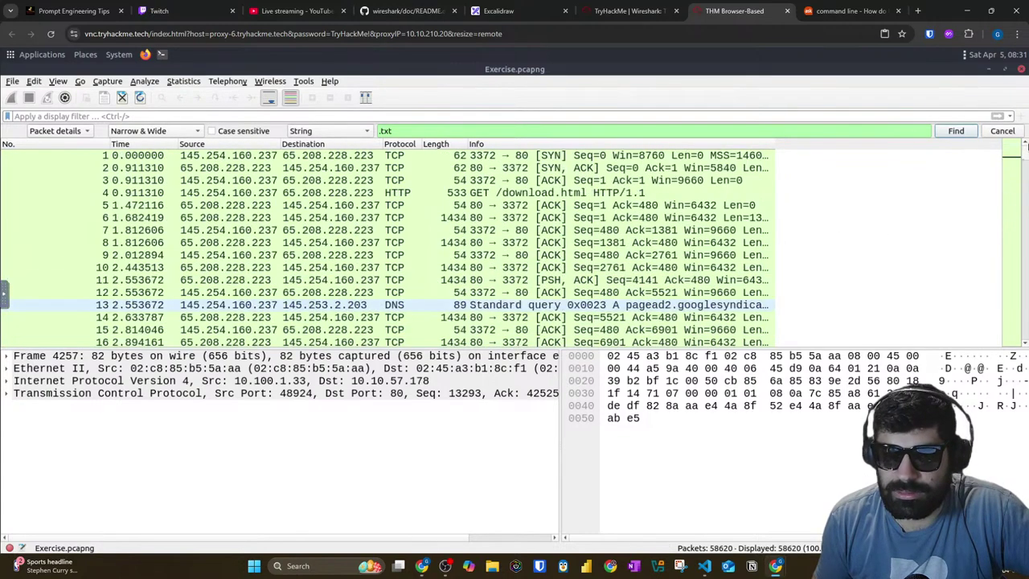
{"action": "scroll", "coordinate": [1014, 159], "scroll_direction": "down", "scroll_amount": 11}
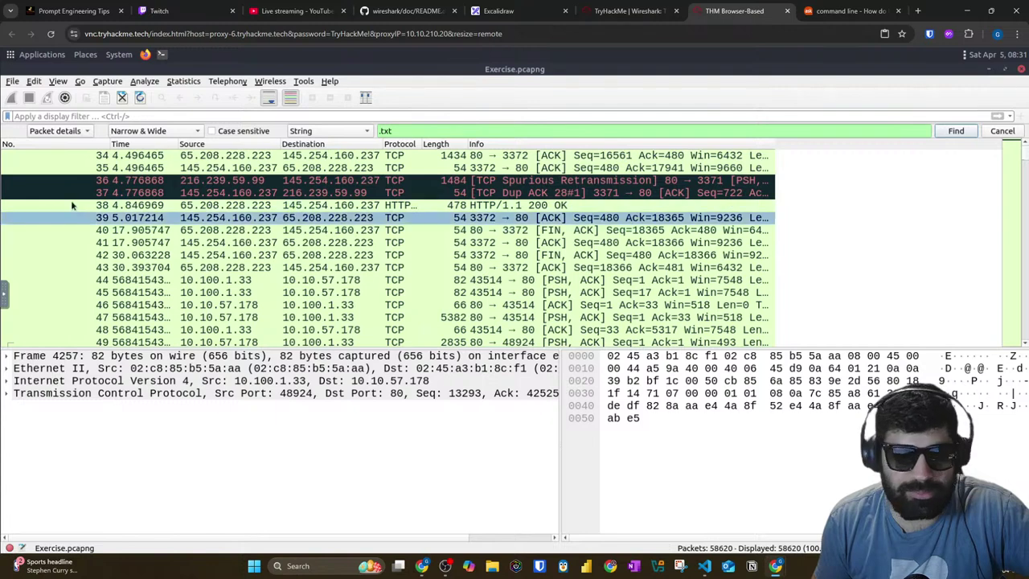
Step: Apply an IPv4 conversation filter from packet 36 and check the TryHackMe instructions
{"action": "right_click", "coordinate": [94, 183]}
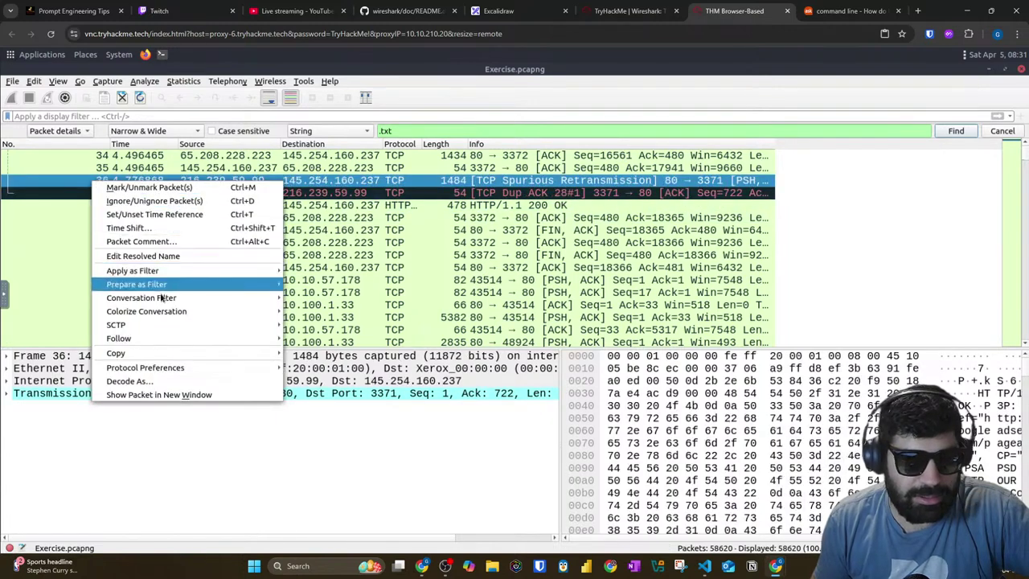
{"action": "mouse_move", "coordinate": [188, 296]}
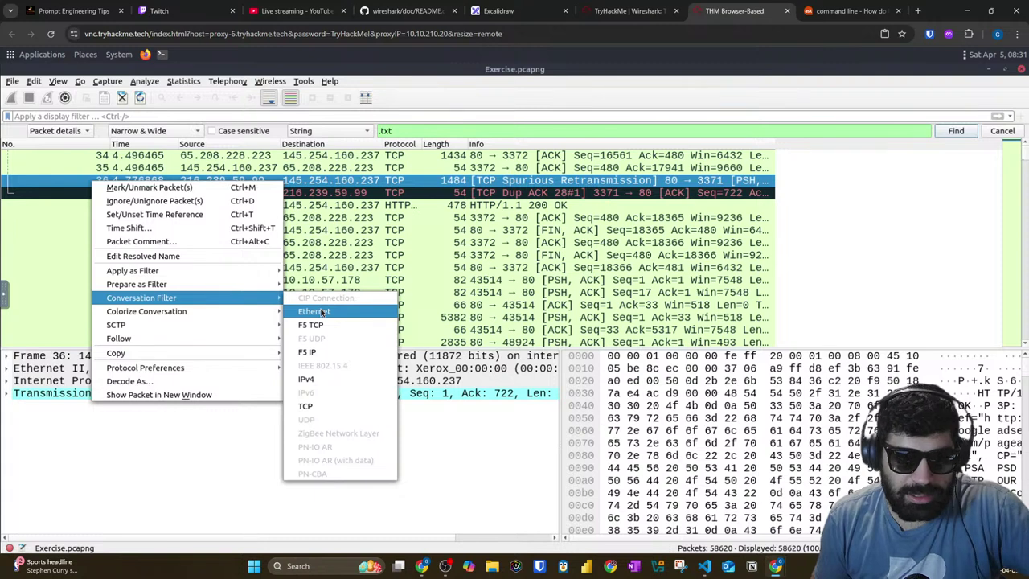
{"action": "left_click", "coordinate": [306, 378]}
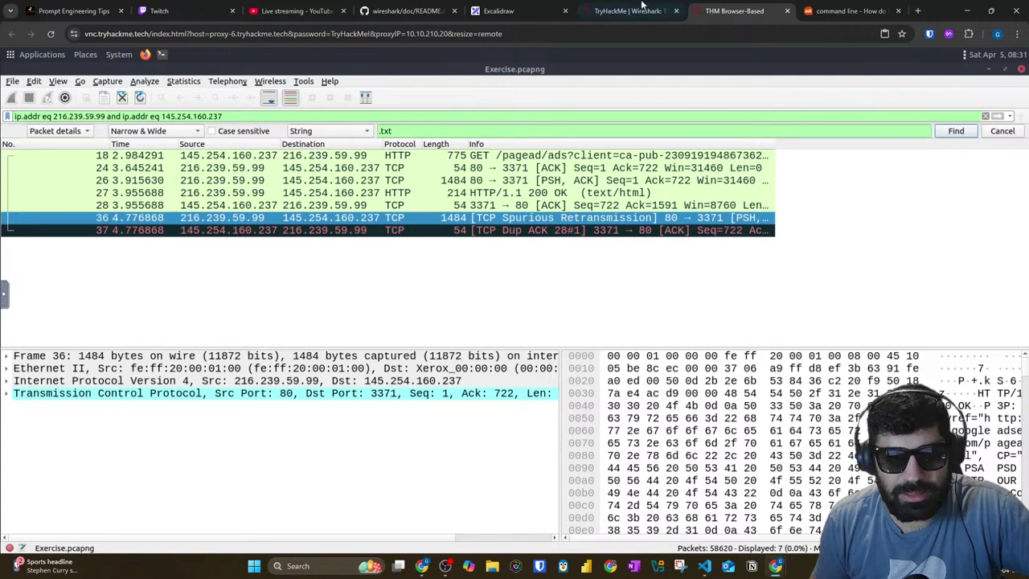
{"action": "left_click", "coordinate": [624, 6]}
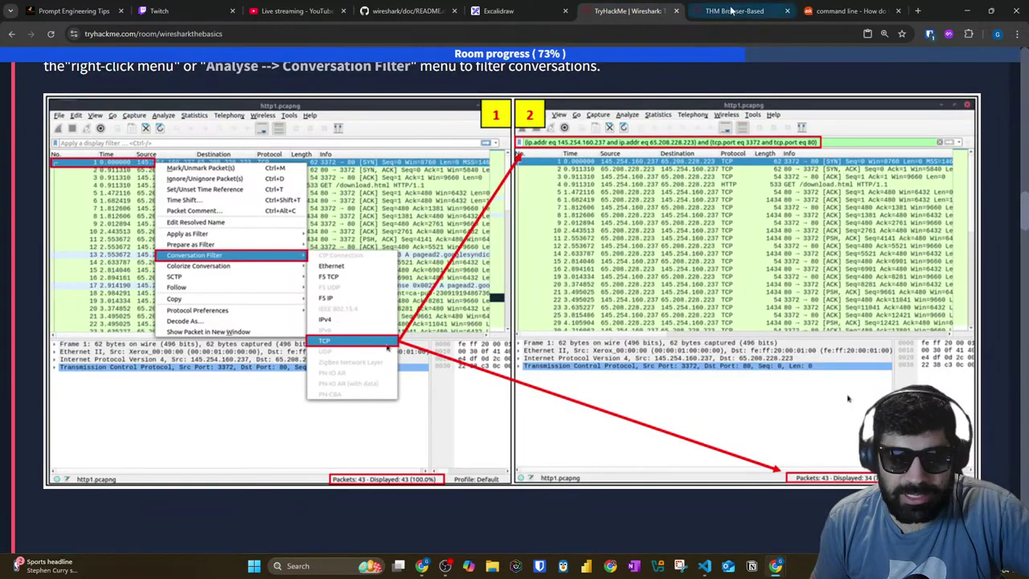
{"action": "left_click", "coordinate": [732, 10]}
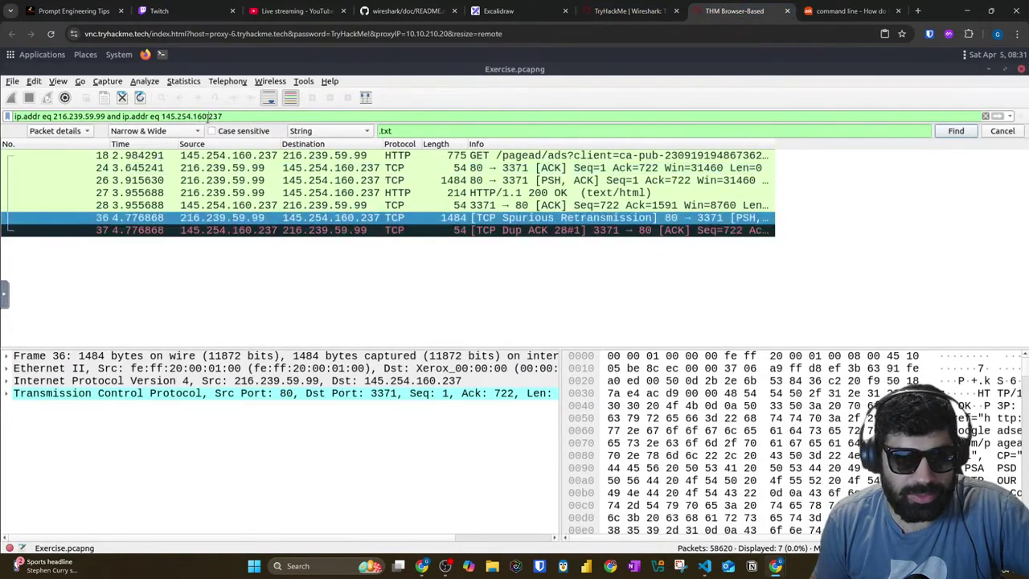
Step: Apply packet 37's TCP conversation filter without the ip.addr part, leaving 7 packets on ports 3371 and 80
{"action": "triple_click", "coordinate": [208, 116]}
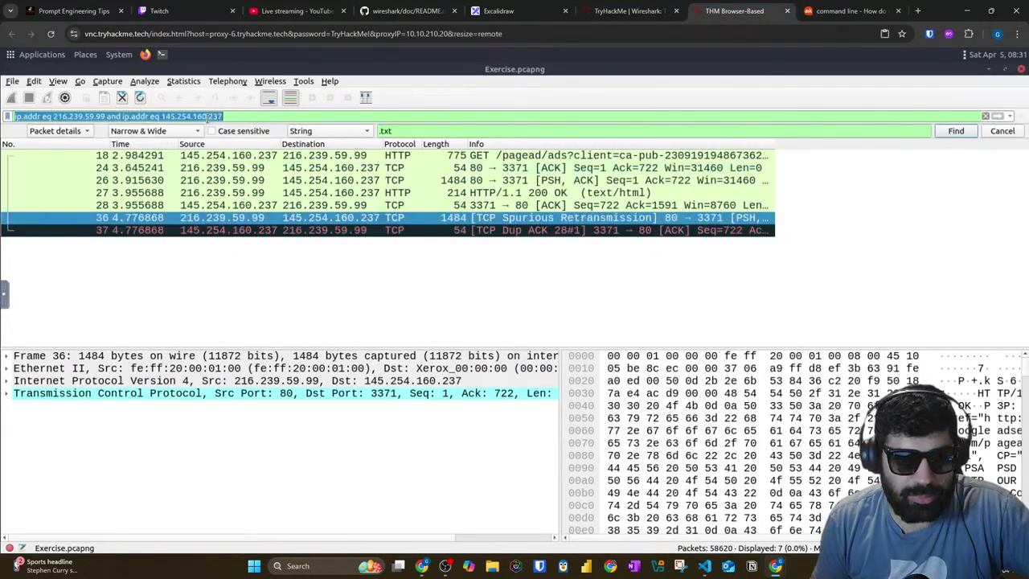
{"action": "right_click", "coordinate": [191, 231]}
{"action": "mouse_move", "coordinate": [262, 351]}
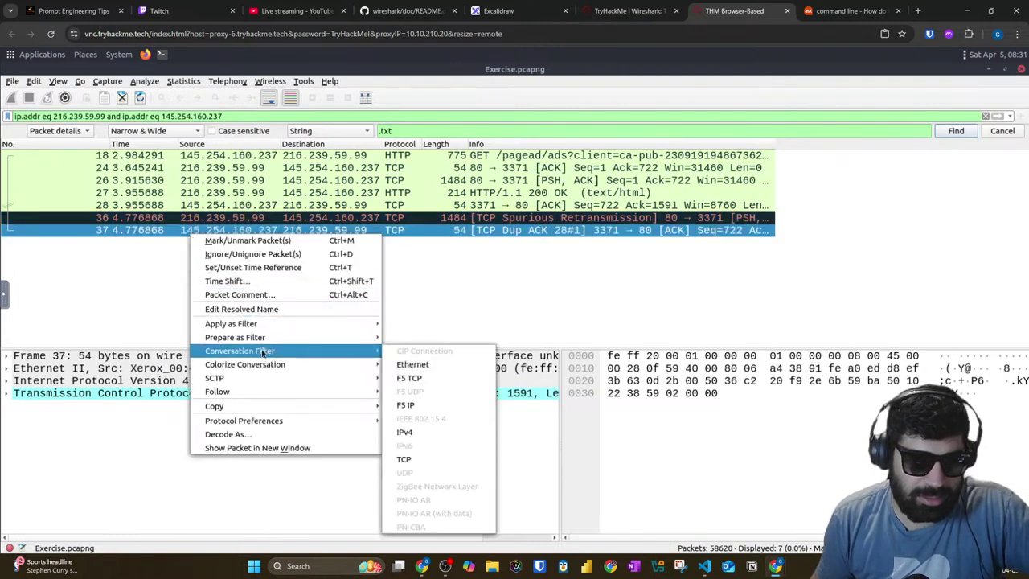
{"action": "left_click", "coordinate": [405, 458]}
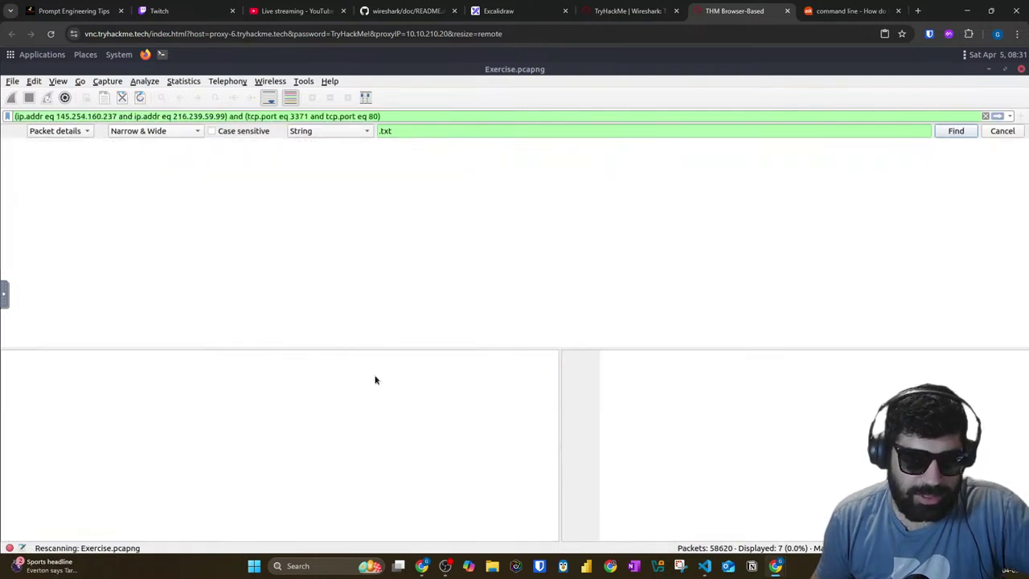
{"action": "left_click_drag", "start_coordinate": [242, 116], "coordinate": [10, 117]}
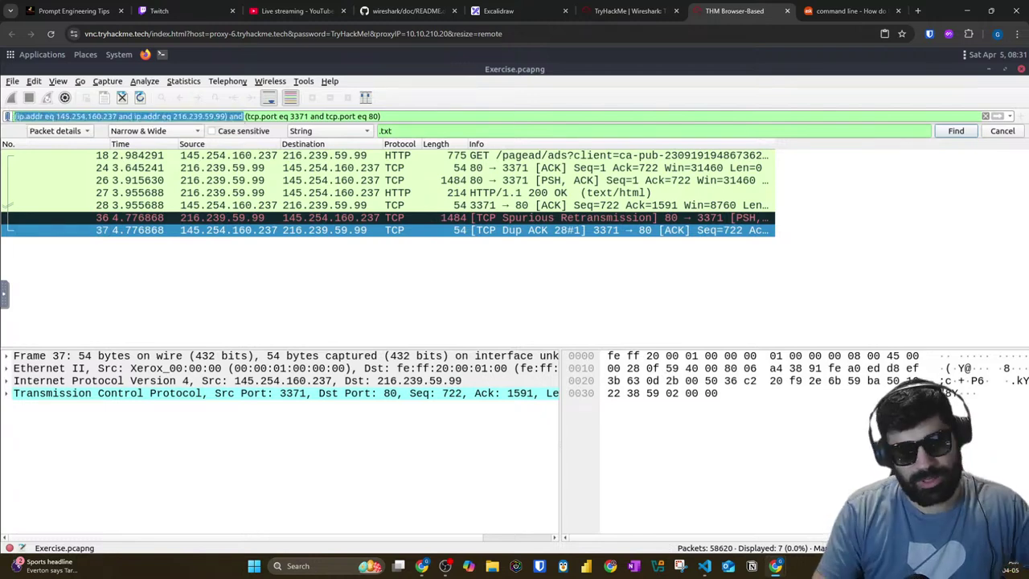
{"action": "key", "text": "BackSpace"}
{"action": "key", "text": "Return"}
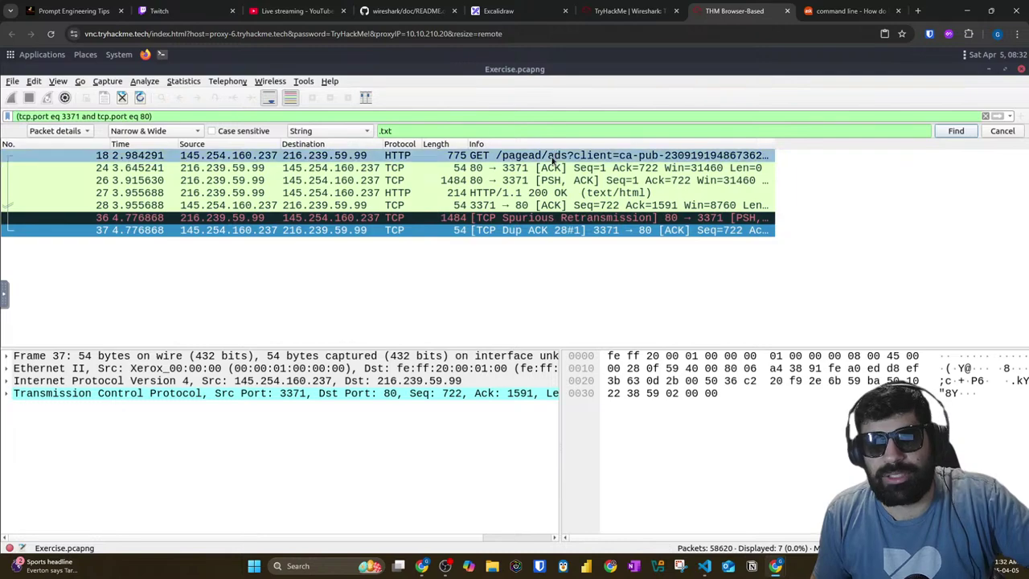
{"action": "left_click", "coordinate": [635, 11]}
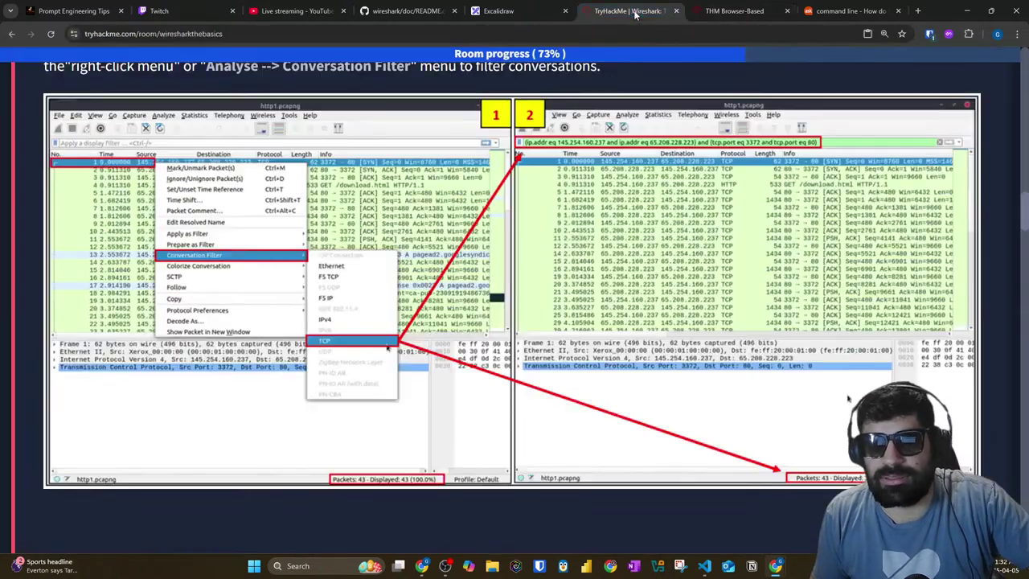
Step: Scroll down to the Colourise Conversation section, then switch to the Twitch/YouTube live-chat windows
{"action": "scroll", "coordinate": [369, 301], "scroll_direction": "down", "scroll_amount": 5}
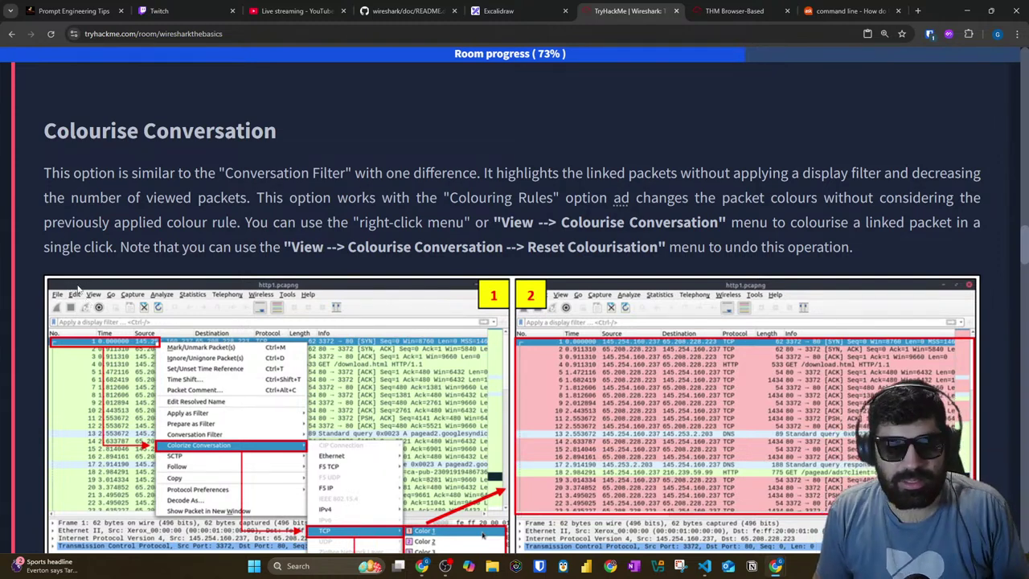
{"action": "key", "text": "alt+Tab"}
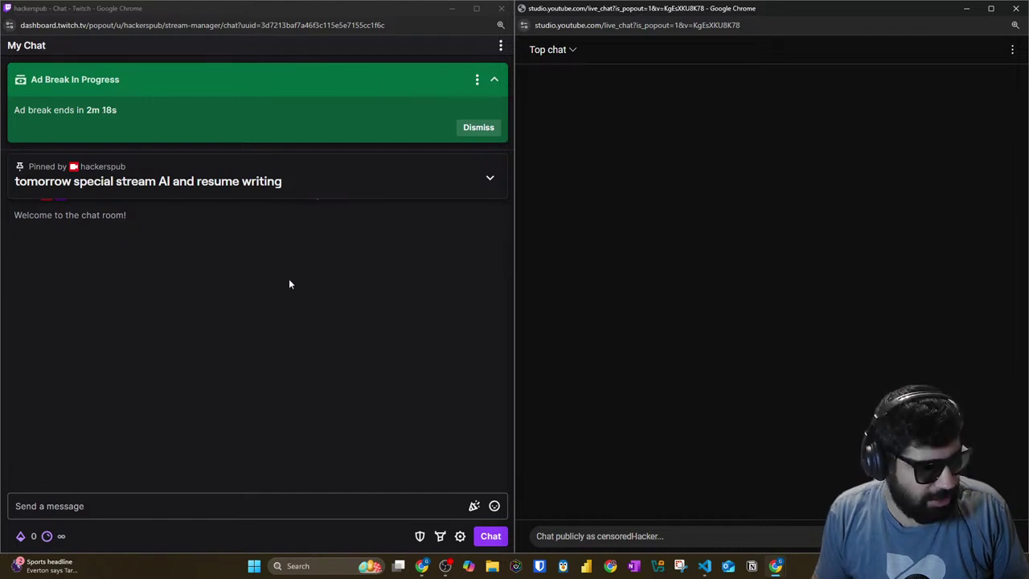
Step: Check the Twitch stream during its ad break, pass back through the chats, and return to TryHackMe
{"action": "key", "text": "alt+Tab"}
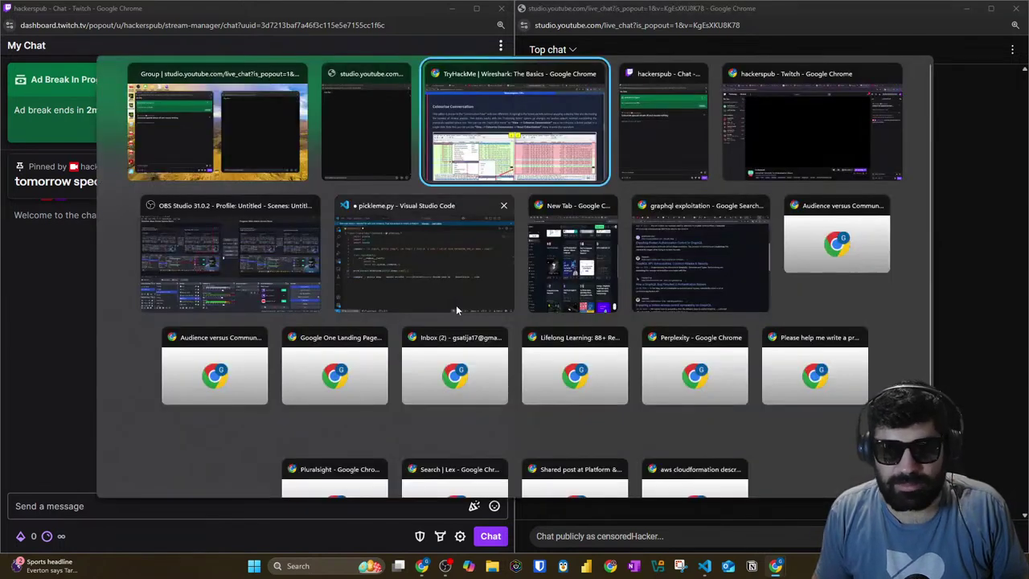
{"action": "left_click", "coordinate": [793, 146]}
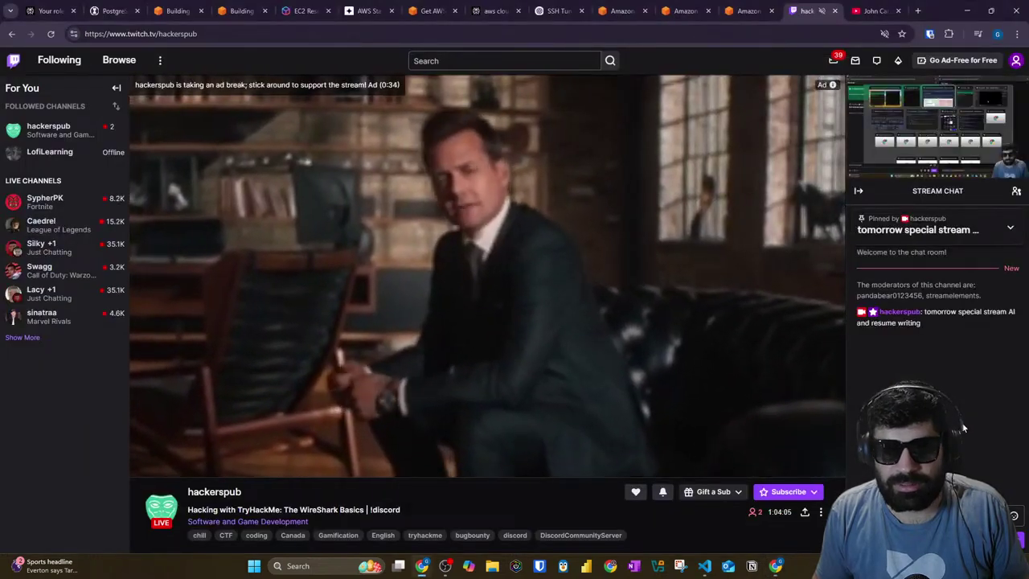
{"action": "key", "text": "alt+Tab"}
{"action": "key", "text": "alt+Tab"}
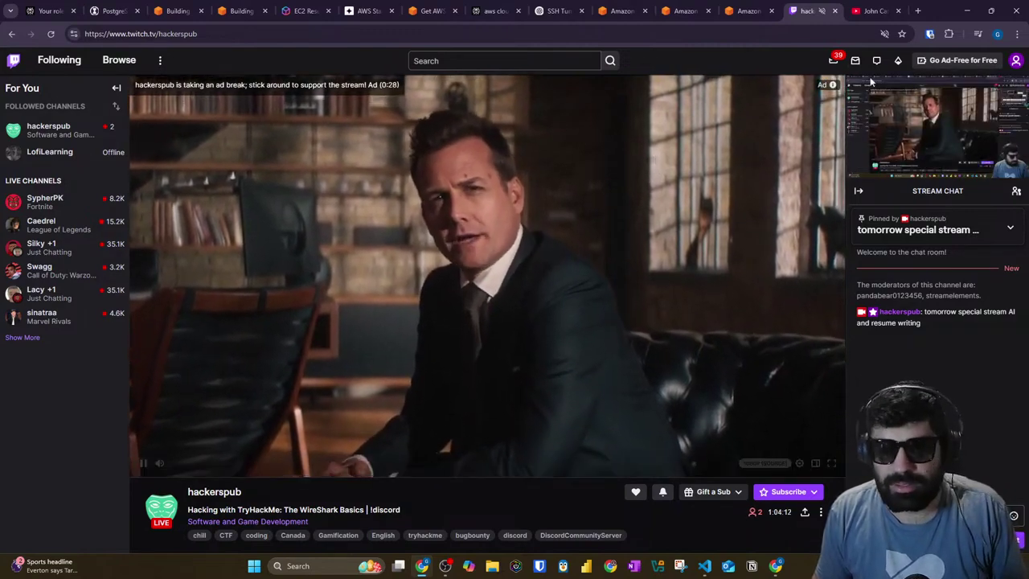
{"action": "key", "text": "alt+Tab"}
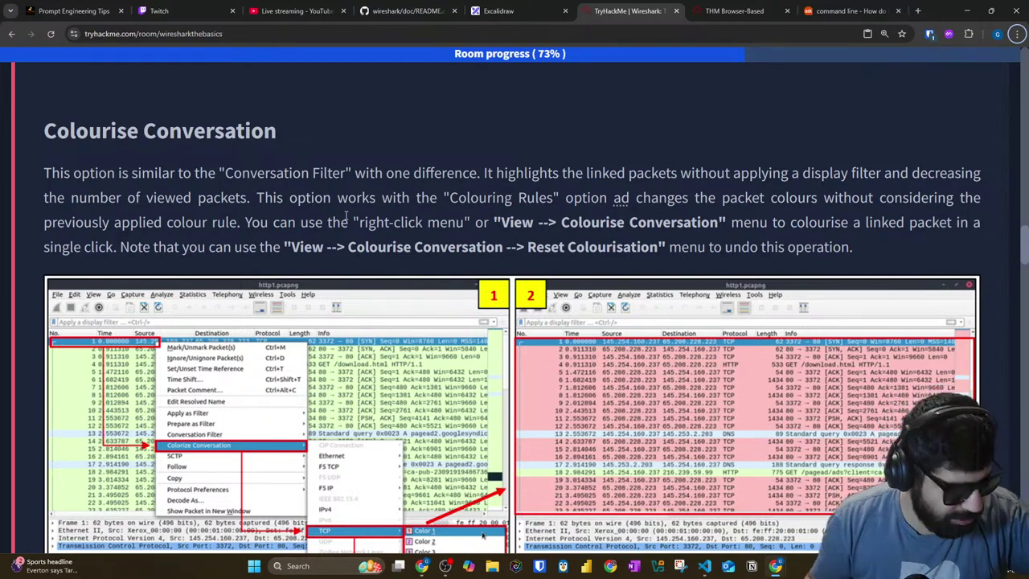
Step: Read the Colourise Conversation notes on Colouring Rules, linked packets and undoing, then return to Wireshark
{"action": "scroll", "coordinate": [286, 186], "scroll_direction": "down", "scroll_amount": 2}
{"action": "scroll", "coordinate": [88, 182], "scroll_direction": "up", "scroll_amount": 2}
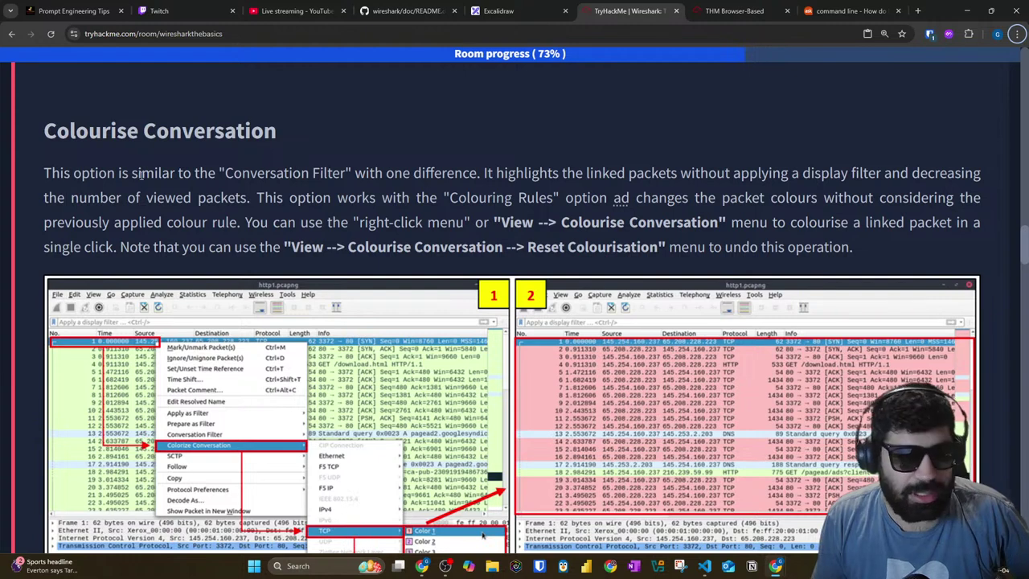
{"action": "left_click_drag", "start_coordinate": [31, 175], "coordinate": [982, 177]}
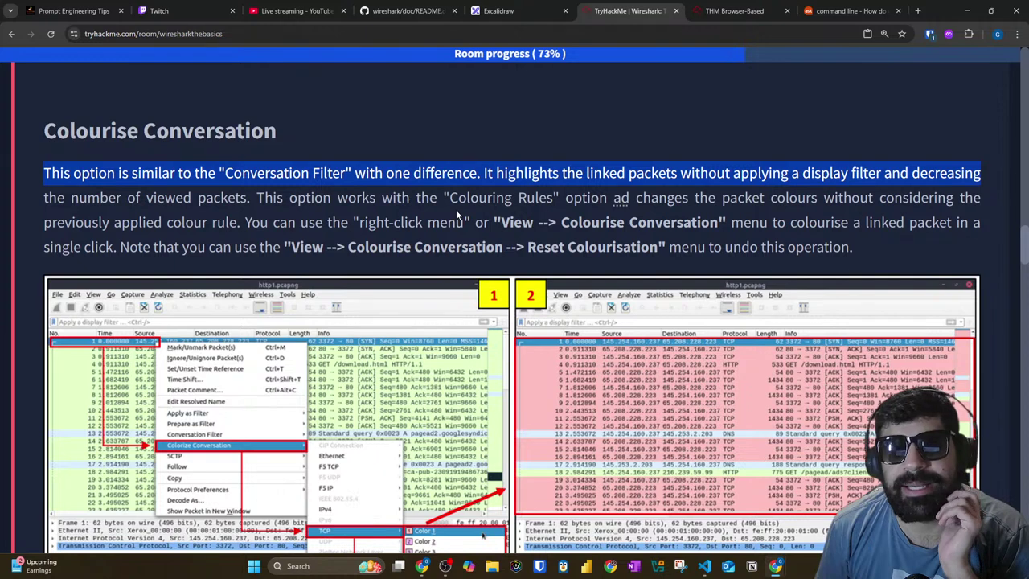
{"action": "left_click_drag", "start_coordinate": [255, 199], "coordinate": [655, 208]}
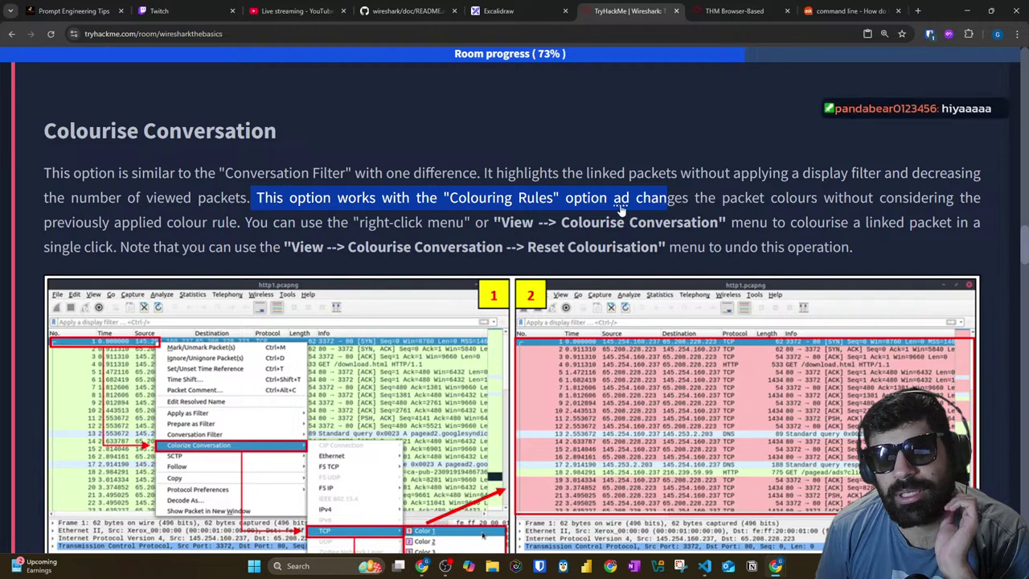
{"action": "left_click", "coordinate": [620, 209]}
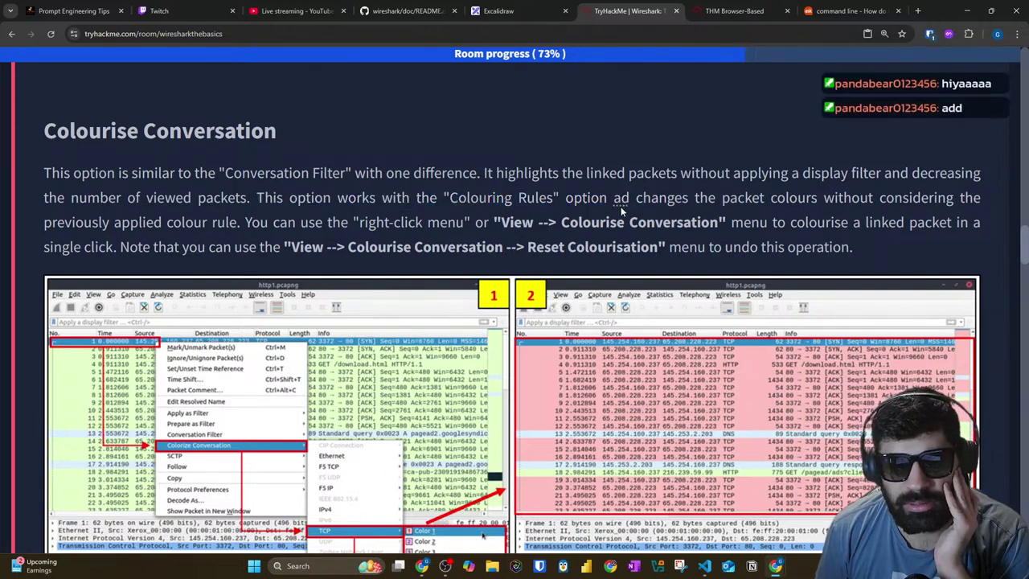
{"action": "left_click_drag", "start_coordinate": [290, 198], "coordinate": [969, 199]}
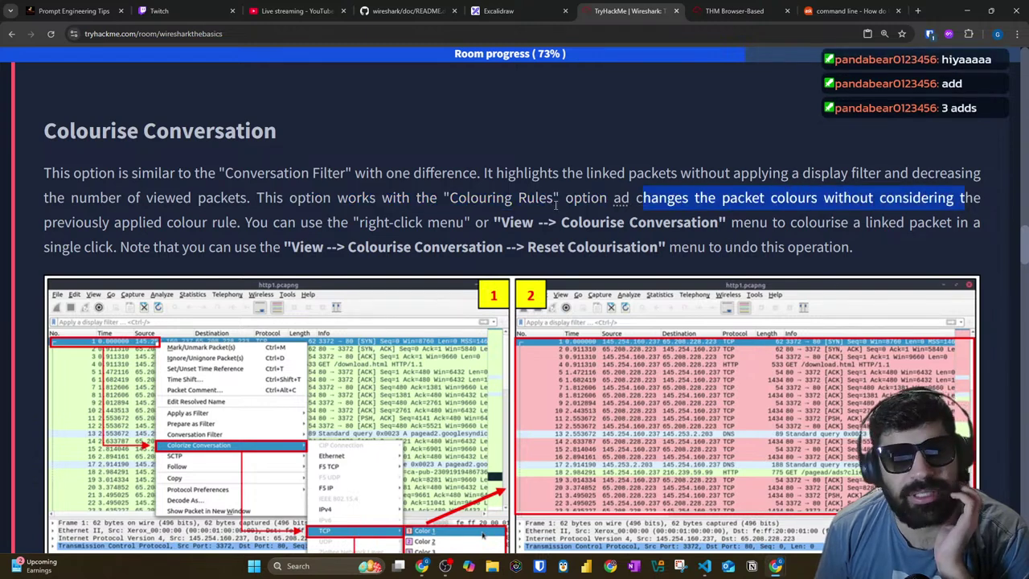
{"action": "left_click_drag", "start_coordinate": [45, 226], "coordinate": [239, 227]}
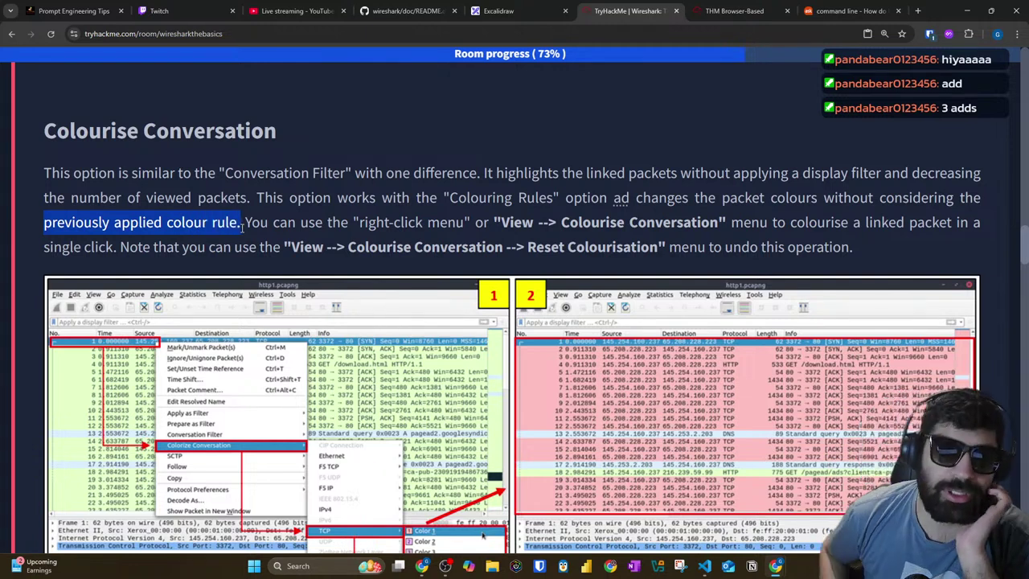
{"action": "left_click_drag", "start_coordinate": [611, 223], "coordinate": [969, 223]}
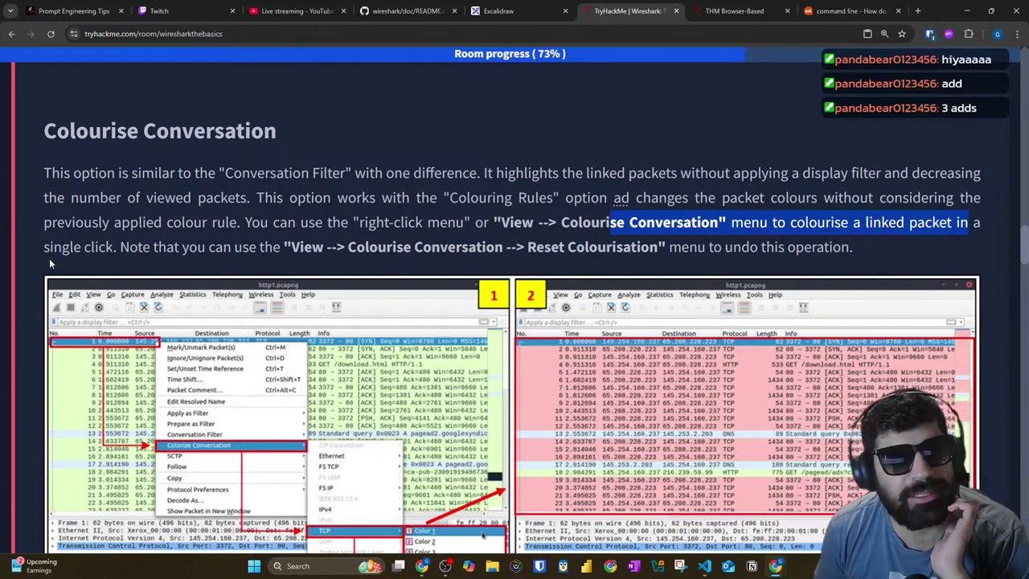
{"action": "left_click_drag", "start_coordinate": [118, 248], "coordinate": [809, 252]}
{"action": "left_click", "coordinate": [734, 10]}
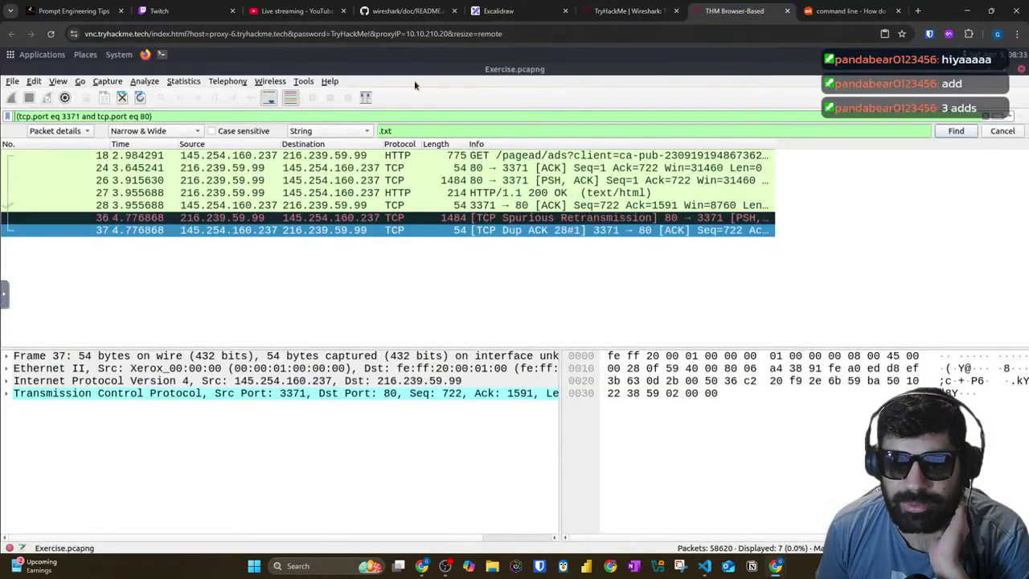
Step: Delete the tcp.port 3371/80 text from the display filter bar and deselect the packet list
{"action": "left_click_drag", "start_coordinate": [155, 117], "coordinate": [21, 129]}
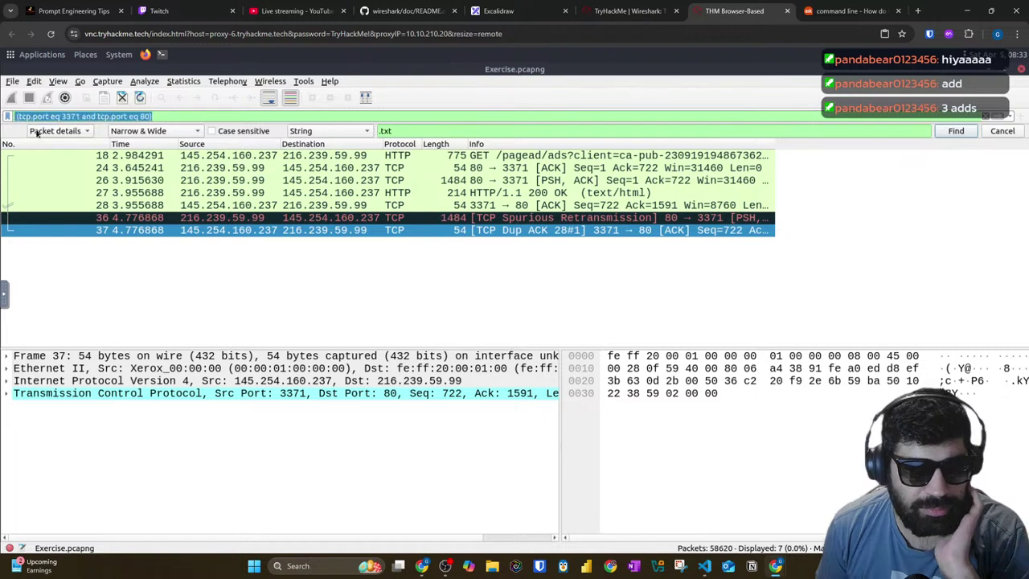
{"action": "key", "text": "BackSpace"}
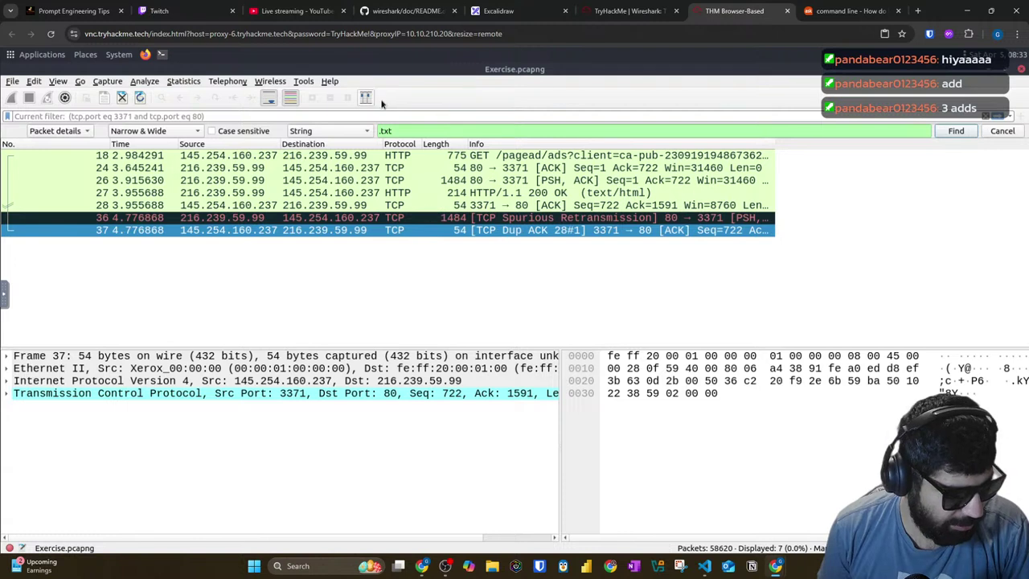
{"action": "left_click", "coordinate": [710, 299]}
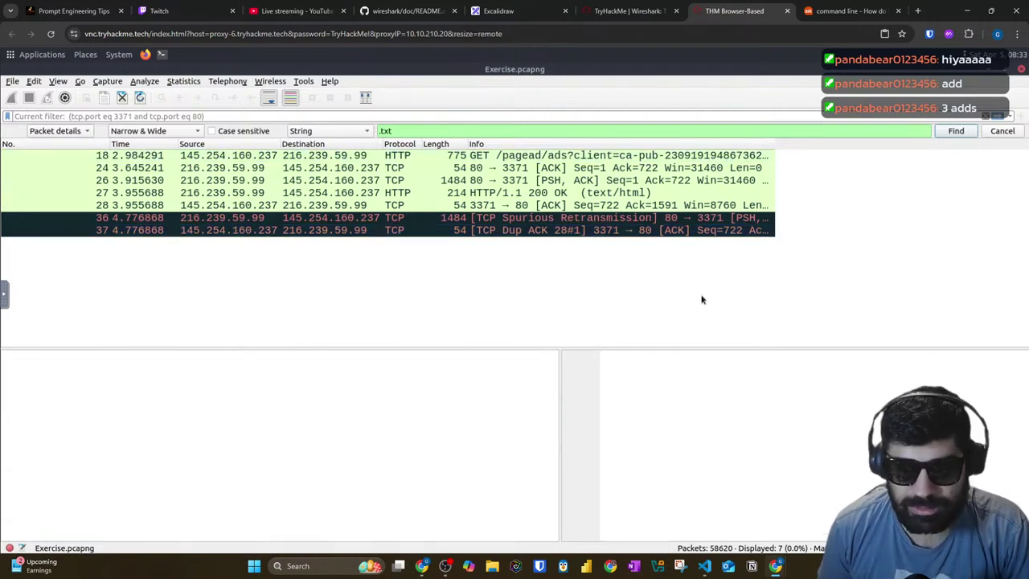
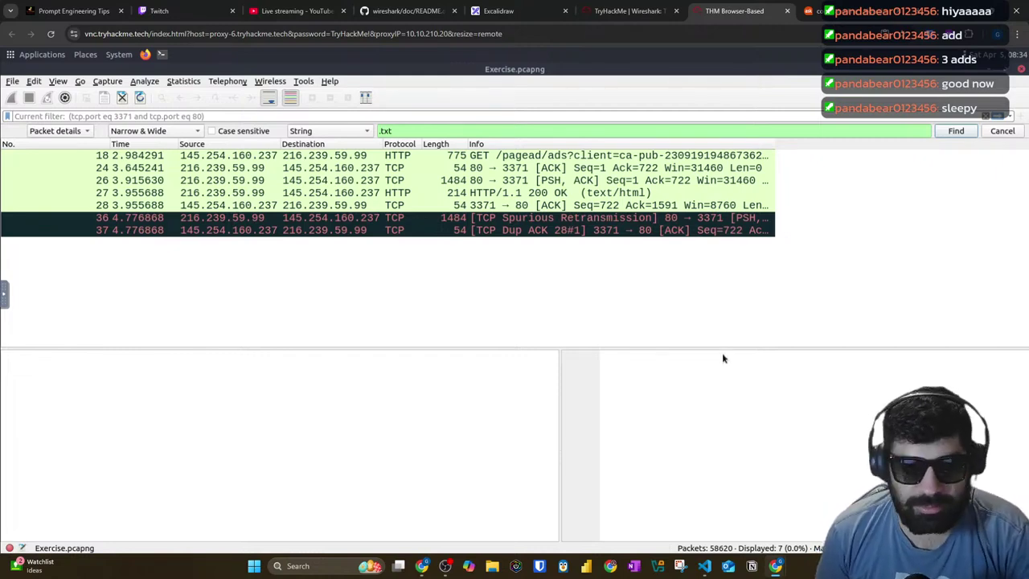
Step: Switch back to the Wireshark Basics room and scroll to the Colourise Conversation section
{"action": "key", "text": "ctrl+shift+Tab"}
{"action": "scroll", "coordinate": [254, 207], "scroll_direction": "down", "scroll_amount": 15}
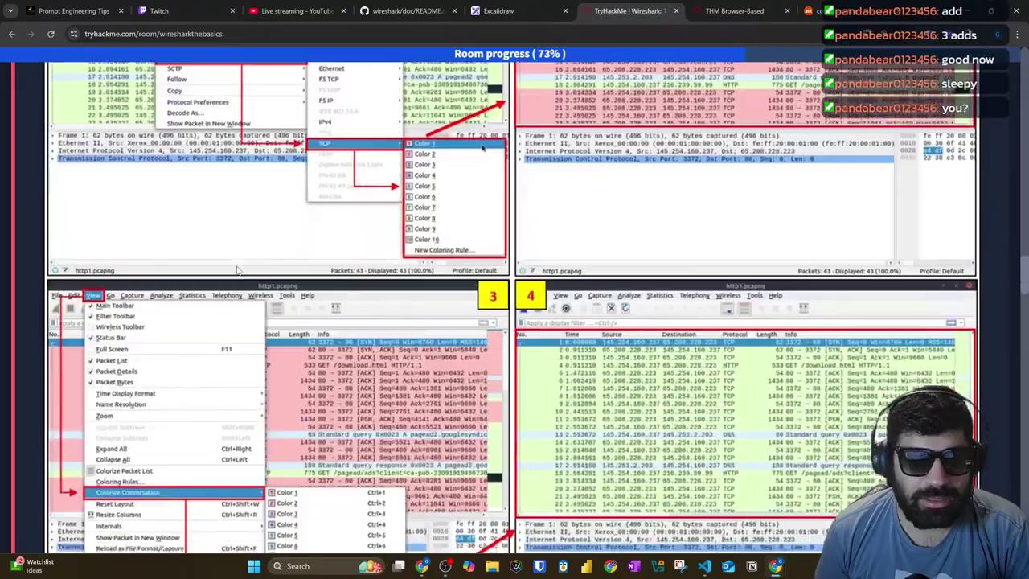
{"action": "scroll", "coordinate": [238, 267], "scroll_direction": "down", "scroll_amount": 18}
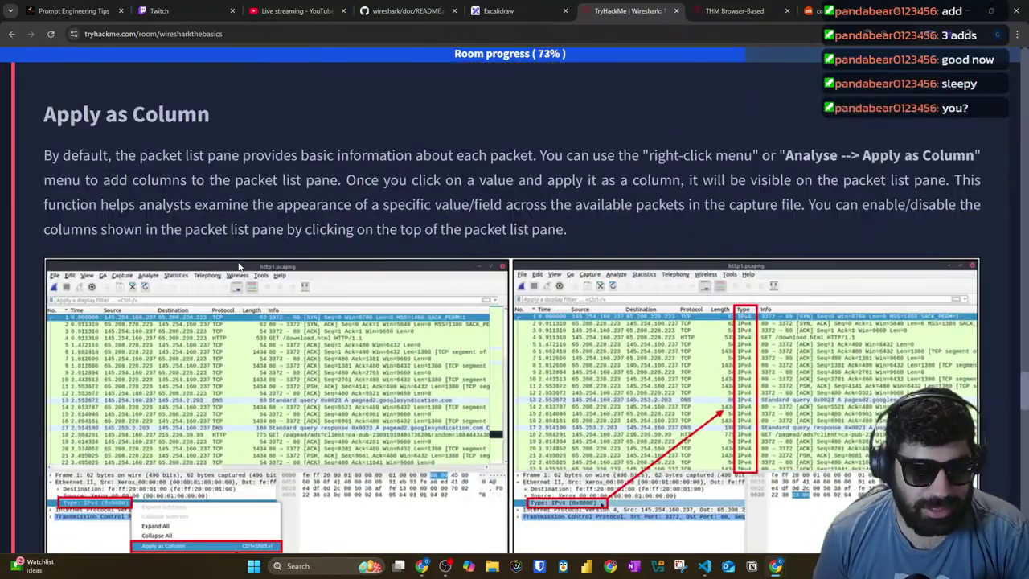
{"action": "scroll", "coordinate": [238, 267], "scroll_direction": "down", "scroll_amount": 6}
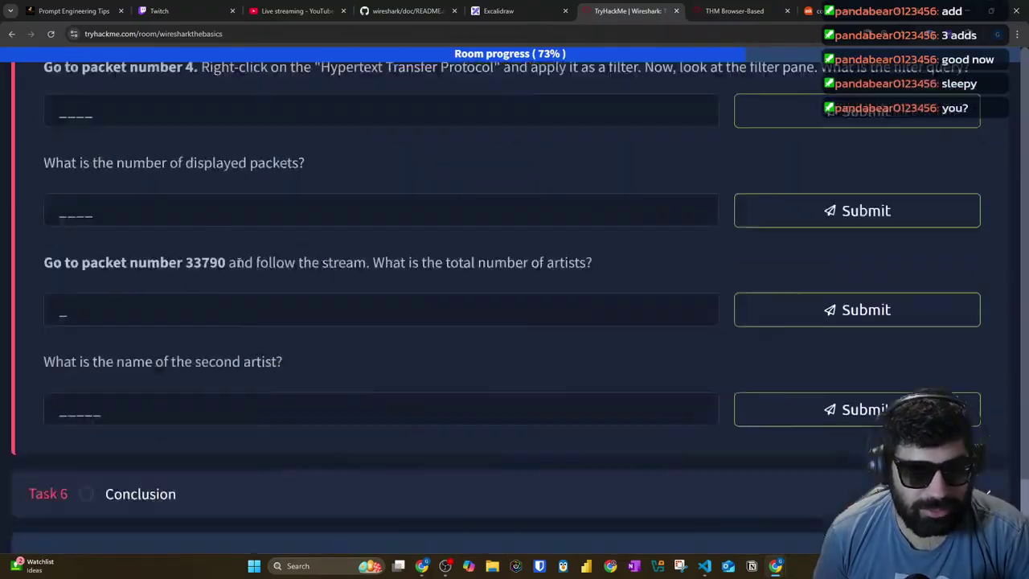
{"action": "scroll", "coordinate": [238, 262], "scroll_direction": "up", "scroll_amount": 20}
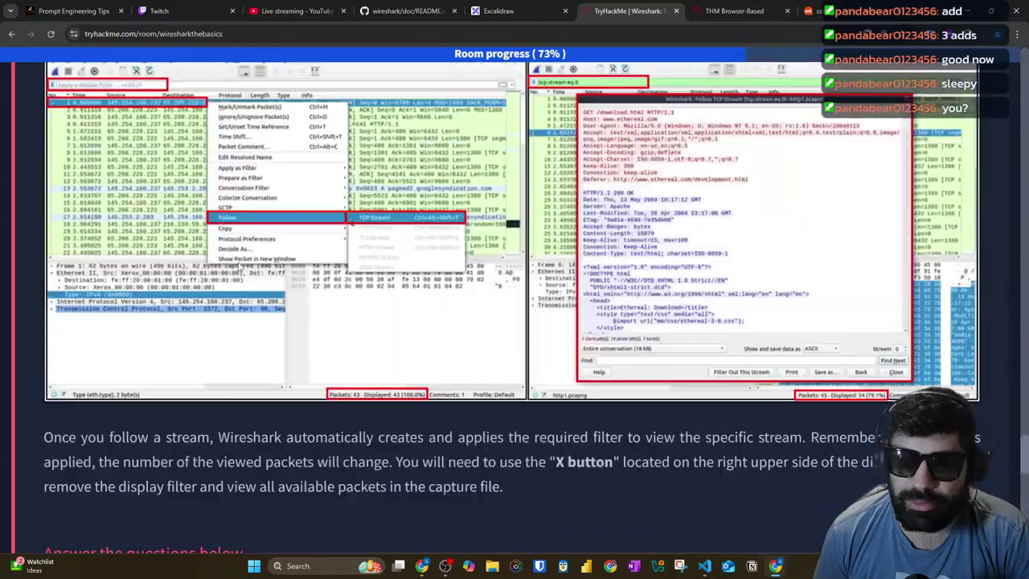
{"action": "scroll", "coordinate": [238, 267], "scroll_direction": "up", "scroll_amount": 20}
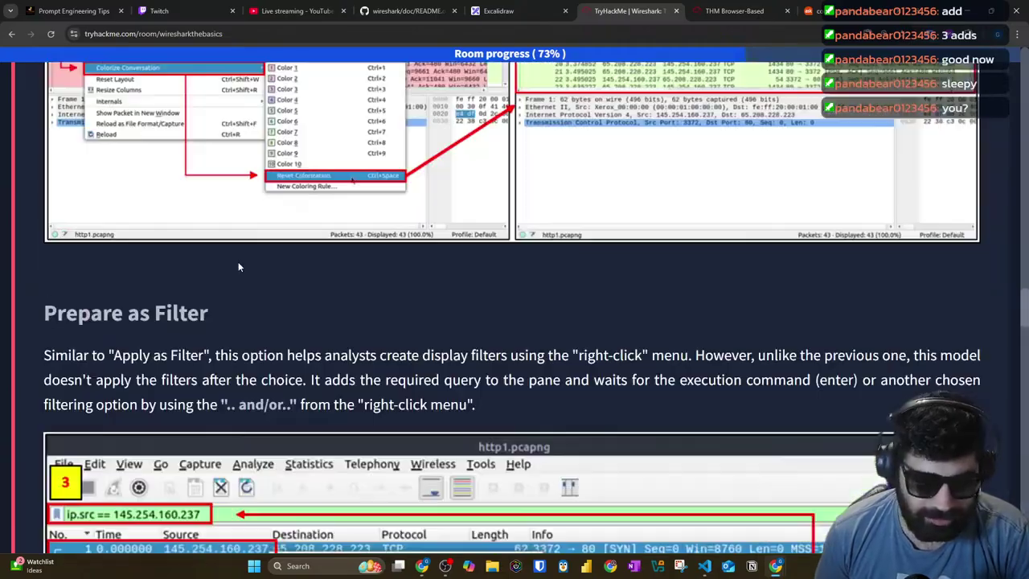
{"action": "scroll", "coordinate": [238, 267], "scroll_direction": "up", "scroll_amount": 20}
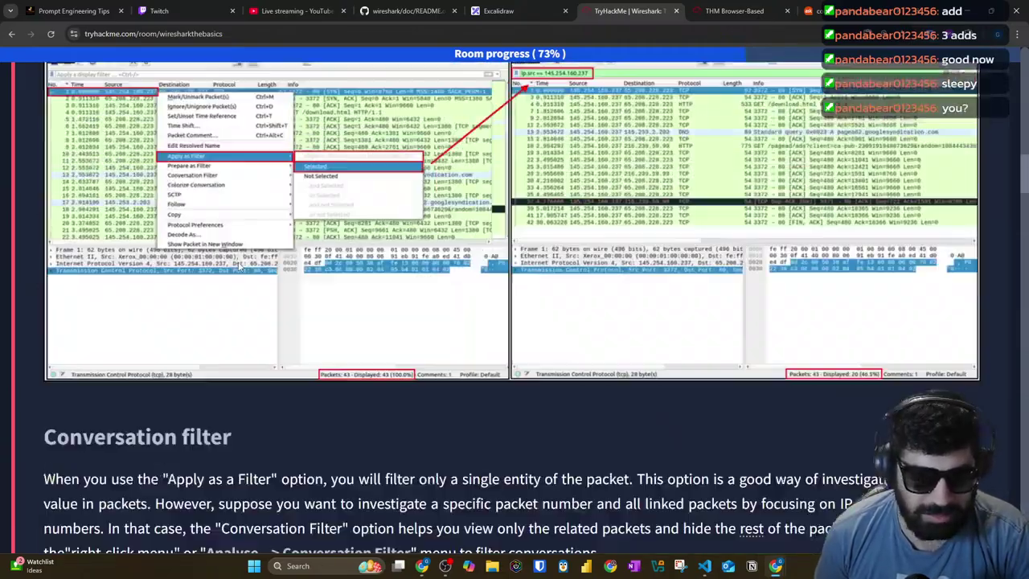
{"action": "scroll", "coordinate": [238, 267], "scroll_direction": "down", "scroll_amount": 20}
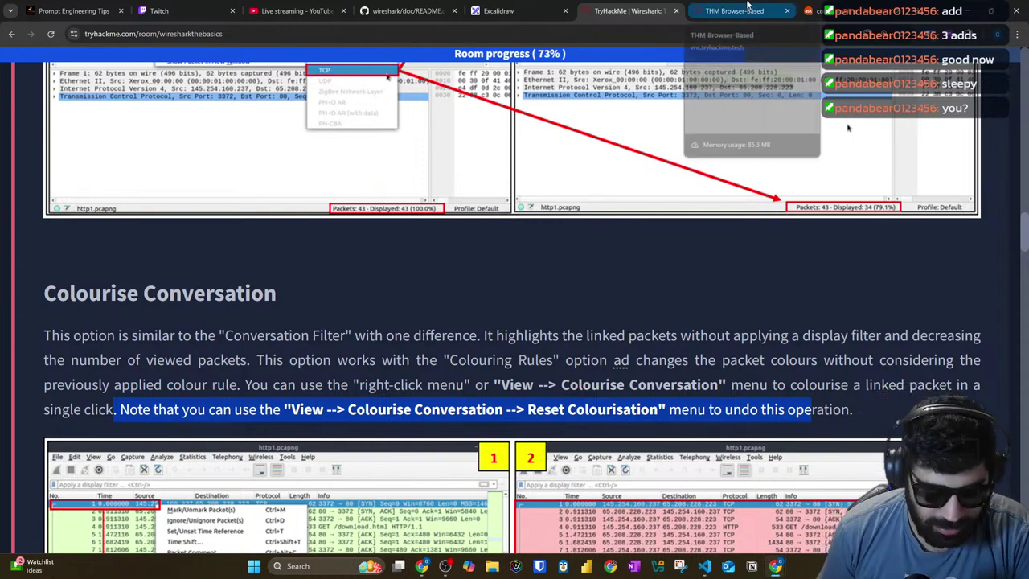
Step: Back in Wireshark, close the .txt Find bar and clear the port display filter
{"action": "left_click", "coordinate": [754, 9]}
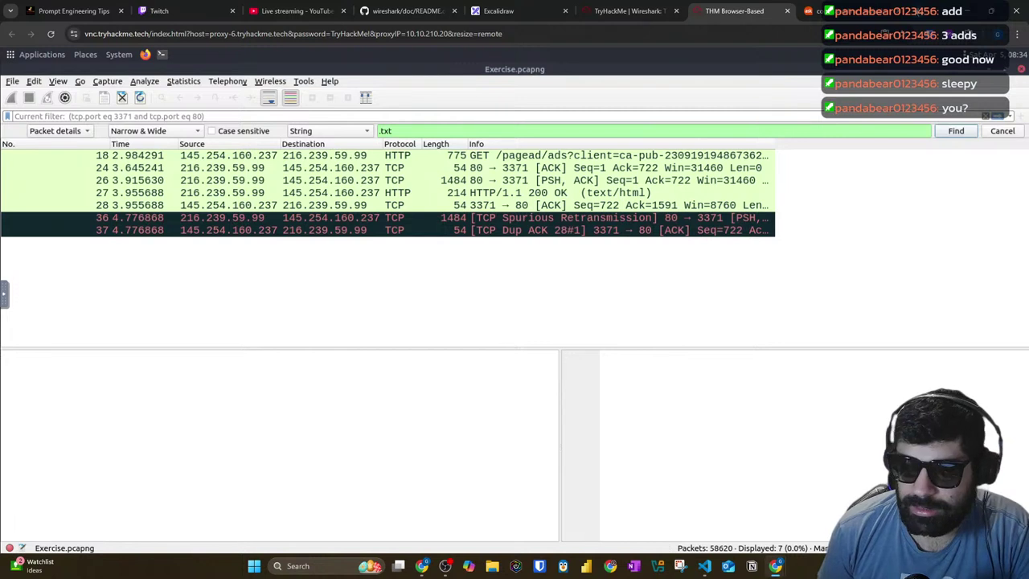
{"action": "key", "text": "Return"}
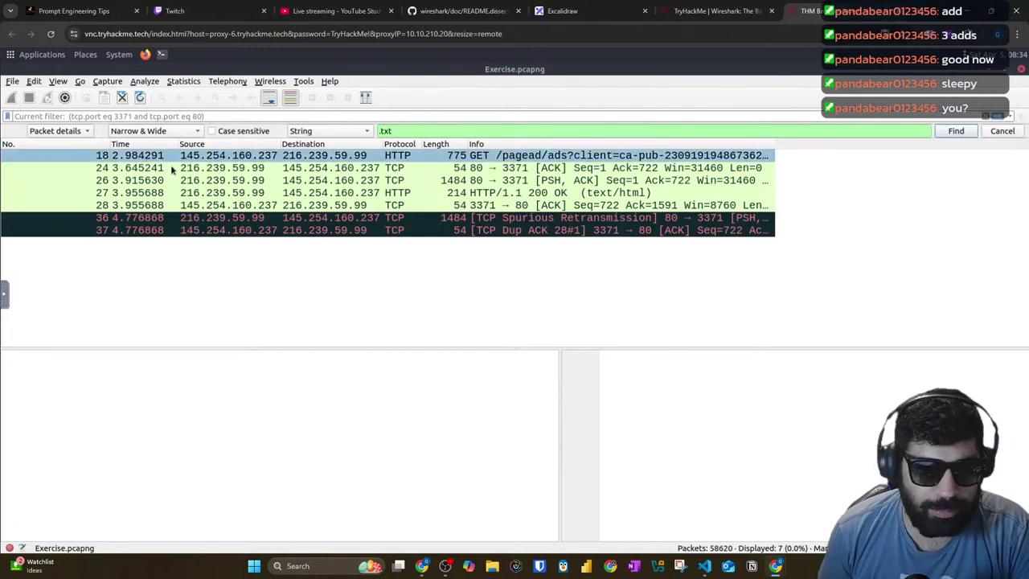
{"action": "left_click", "coordinate": [198, 119]}
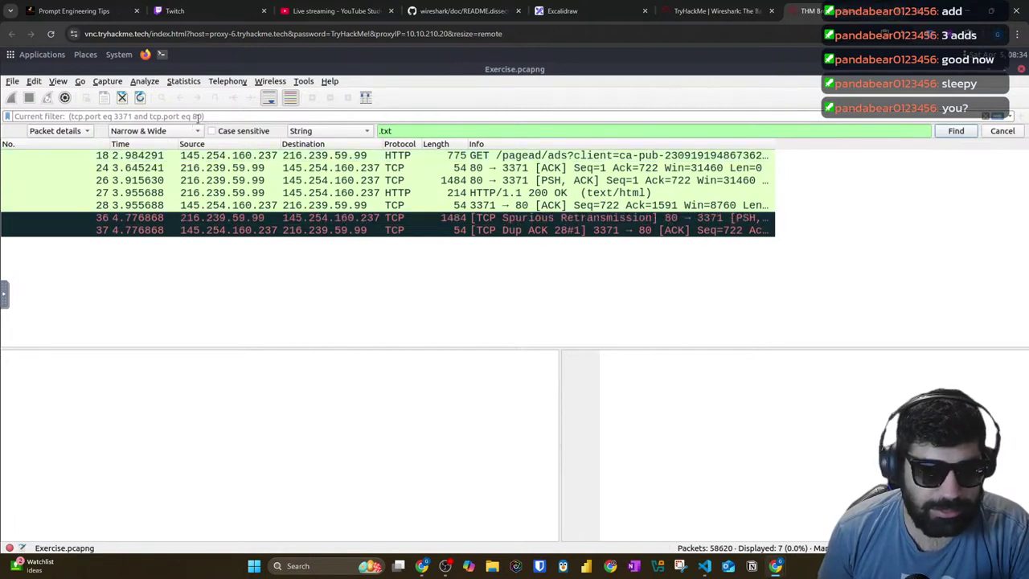
{"action": "left_click", "coordinate": [991, 135]}
{"action": "left_click", "coordinate": [986, 116]}
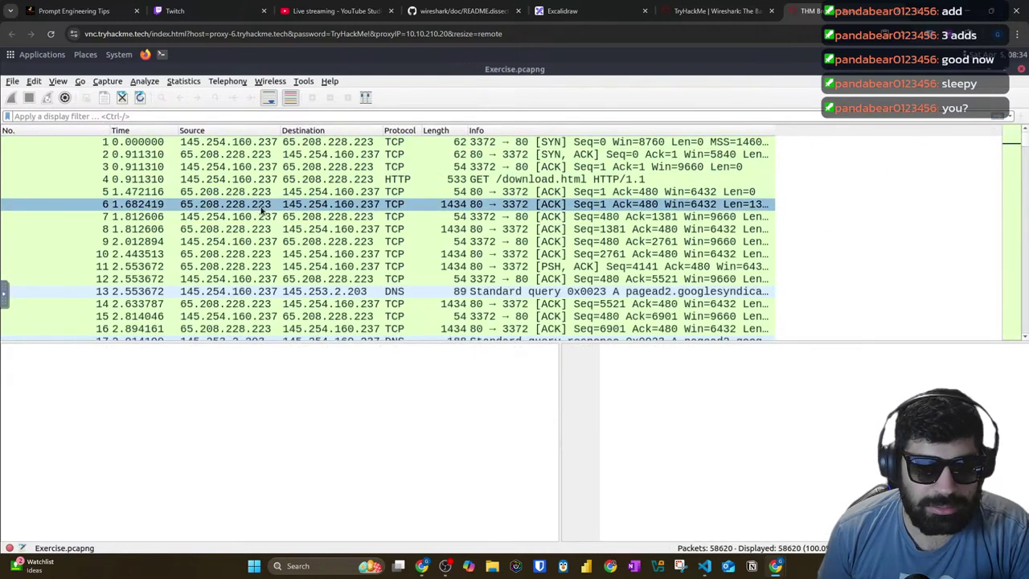
{"action": "left_click", "coordinate": [364, 194]}
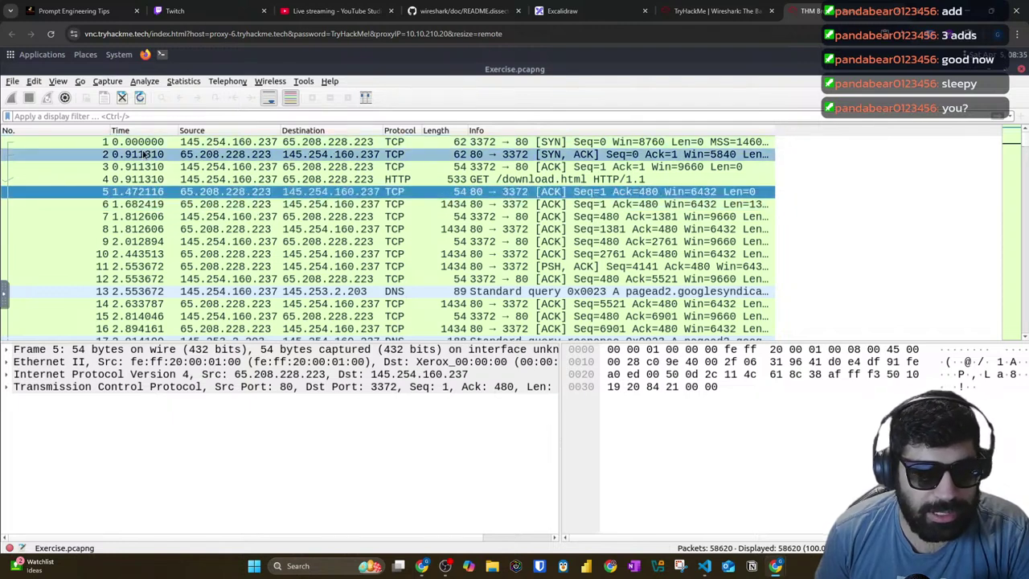
Step: Colourise packet 7's TCP conversation with Color 7
{"action": "left_click", "coordinate": [144, 153]}
{"action": "right_click", "coordinate": [143, 154]}
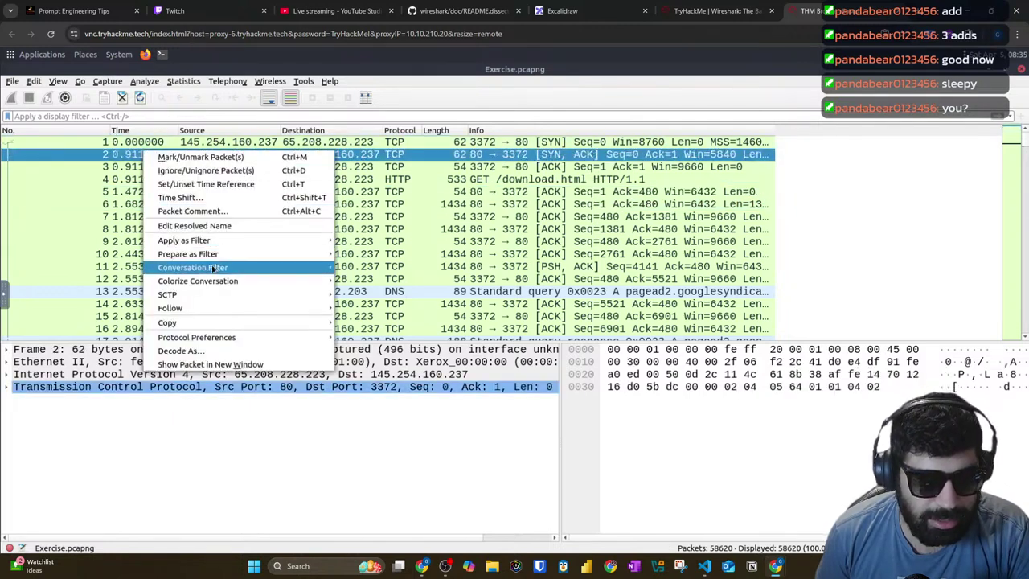
{"action": "mouse_move", "coordinate": [213, 269]}
{"action": "mouse_move", "coordinate": [195, 285]}
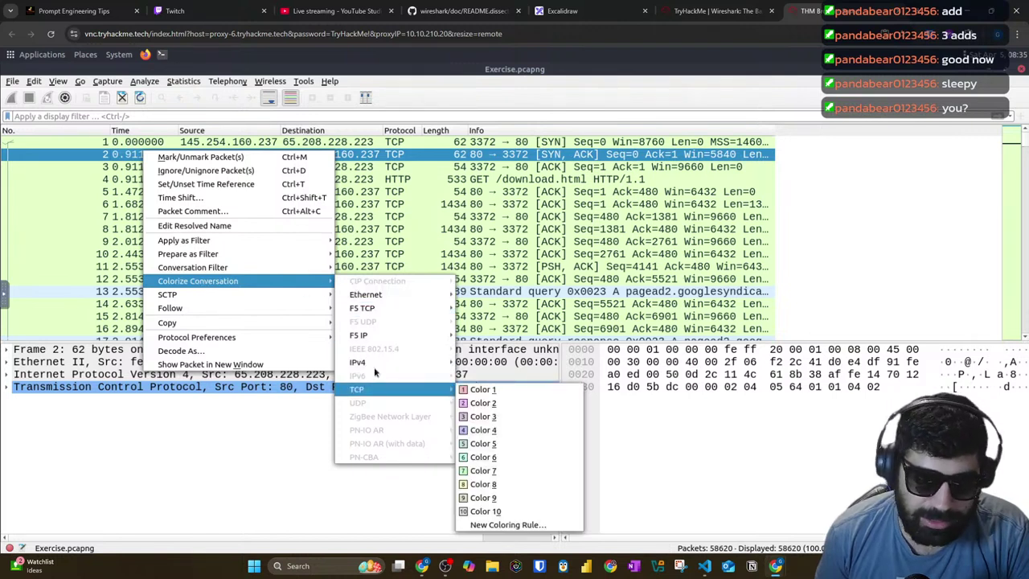
{"action": "mouse_move", "coordinate": [374, 365]}
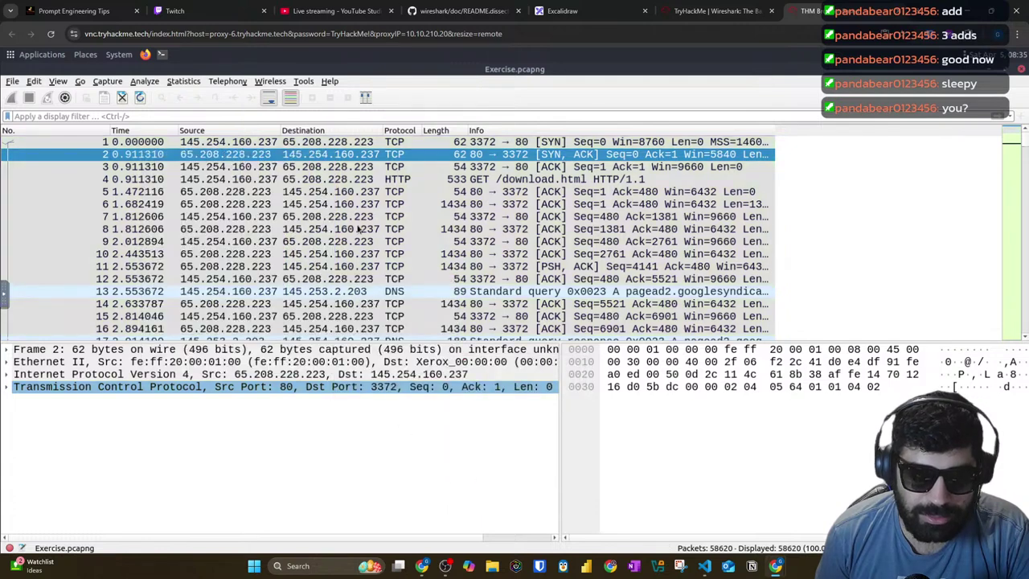
{"action": "right_click", "coordinate": [297, 216]}
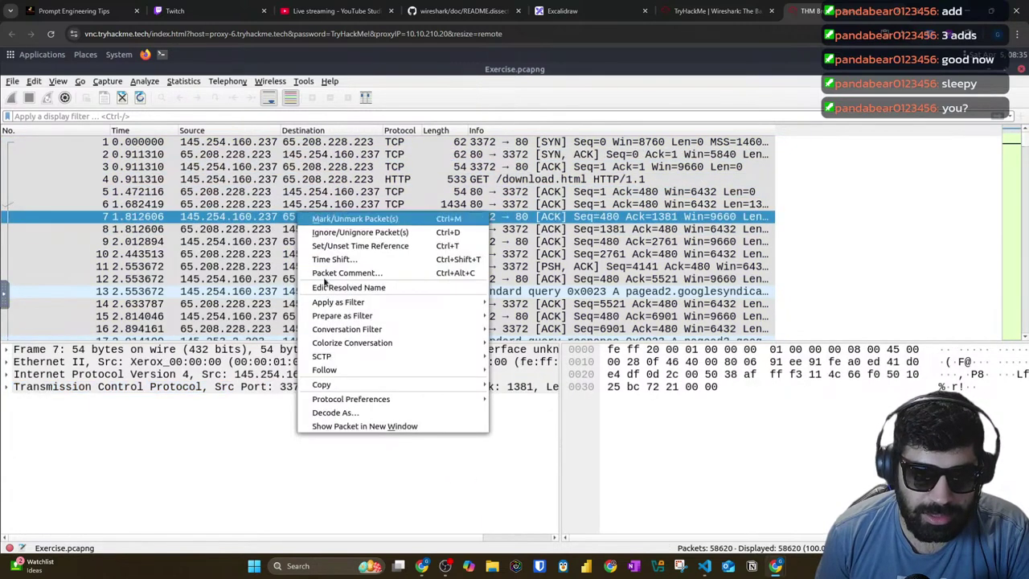
{"action": "mouse_move", "coordinate": [375, 344]}
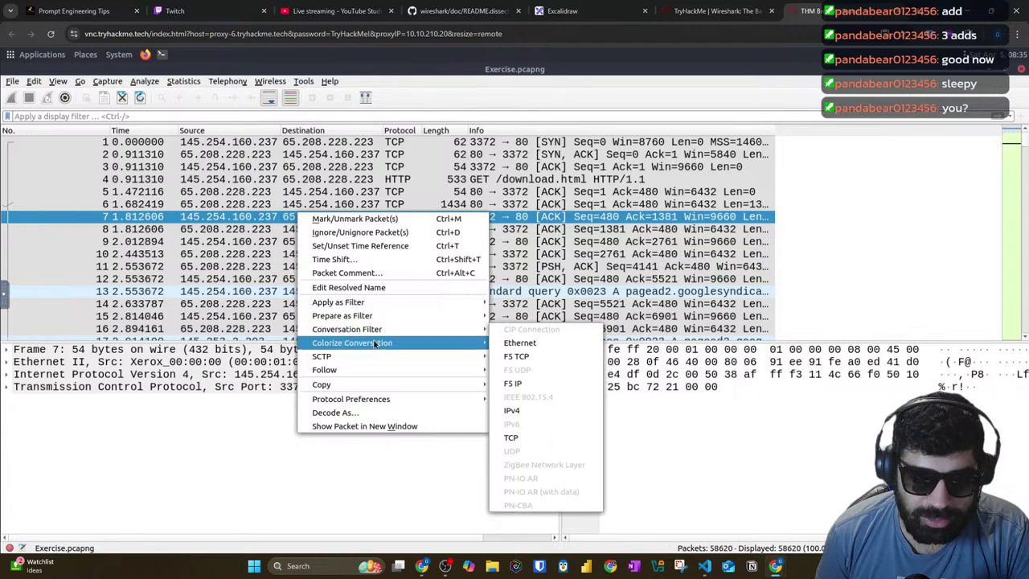
{"action": "mouse_move", "coordinate": [540, 452]}
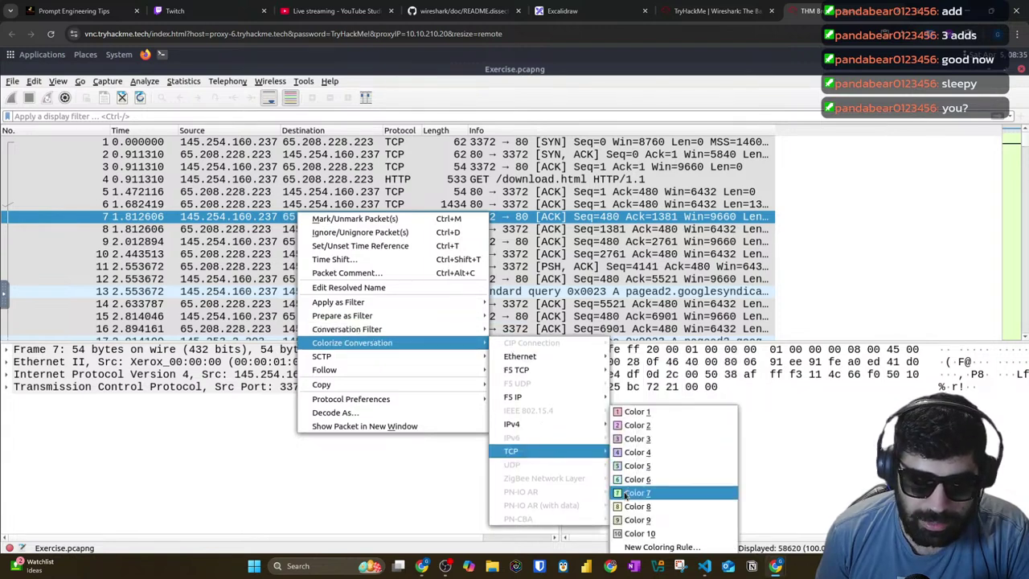
{"action": "left_click", "coordinate": [636, 533]}
Step: Scroll the coloured packet list, then return to the TryHackMe room
{"action": "scroll", "coordinate": [366, 314], "scroll_direction": "down", "scroll_amount": 11}
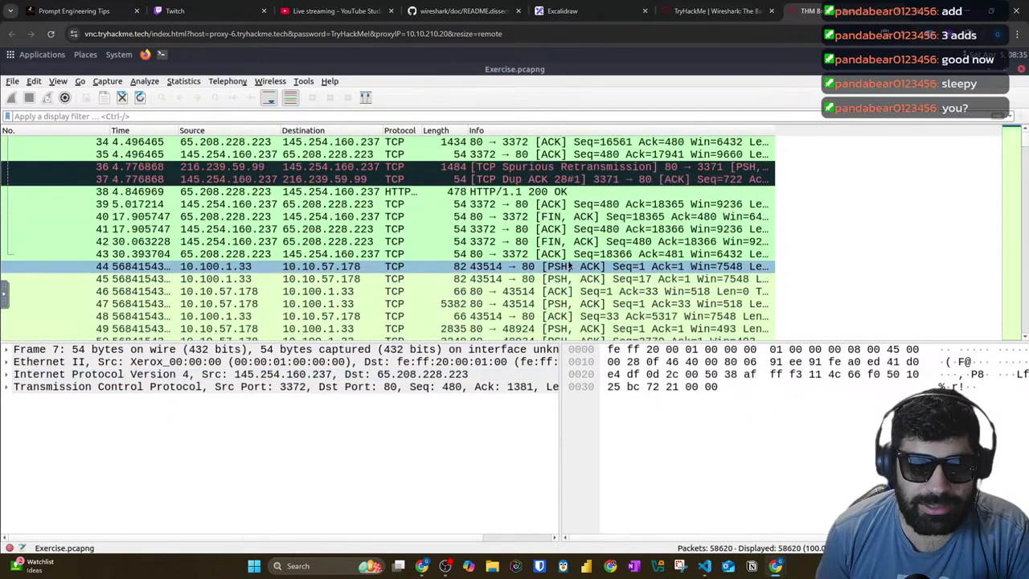
{"action": "scroll", "coordinate": [563, 267], "scroll_direction": "down", "scroll_amount": 16}
{"action": "scroll", "coordinate": [456, 269], "scroll_direction": "down", "scroll_amount": 7}
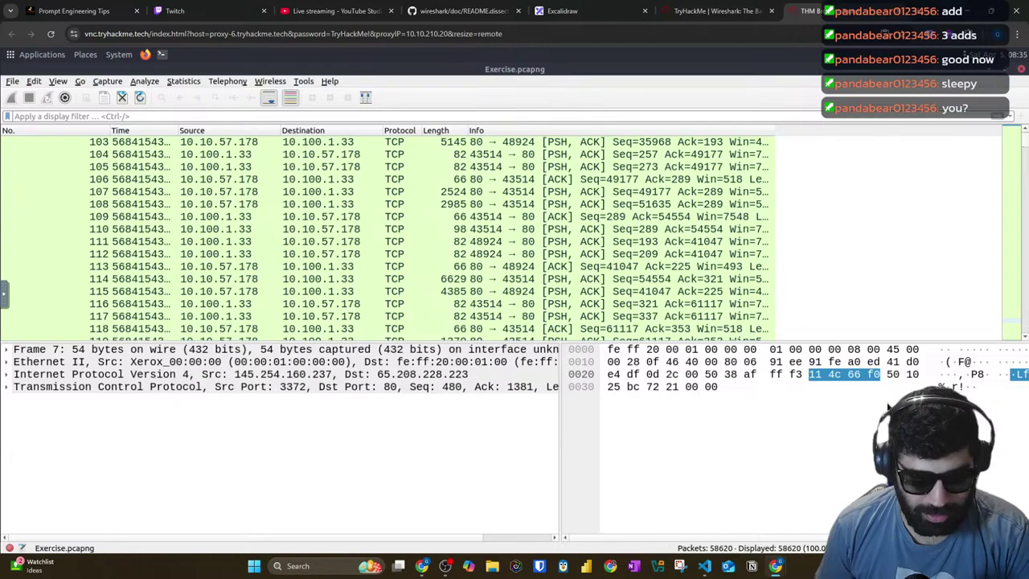
{"action": "left_click", "coordinate": [724, 8]}
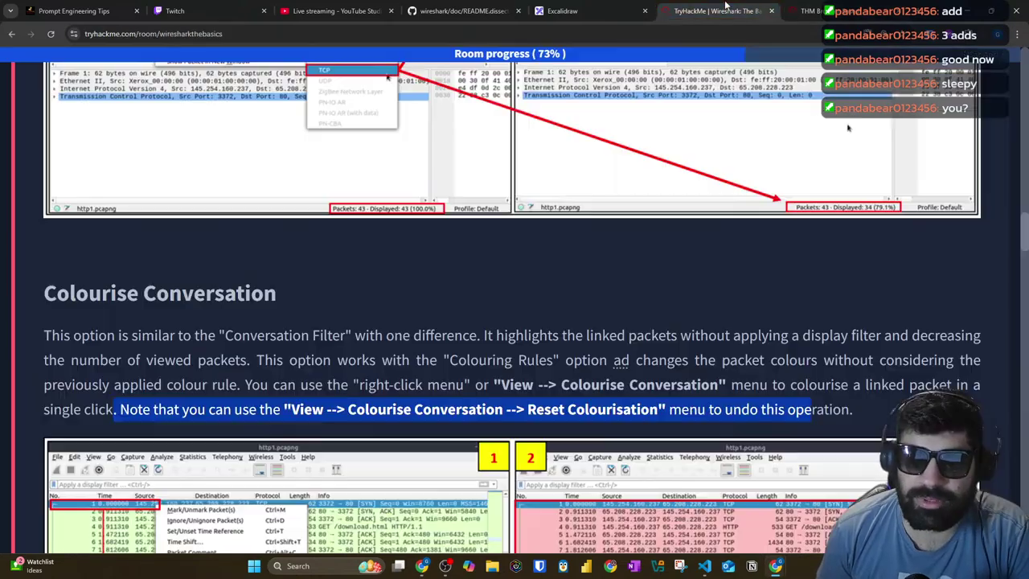
Step: Read Prepare as Filter, highlighting its contrast with Apply as Filter and the and/or note
{"action": "scroll", "coordinate": [170, 149], "scroll_direction": "down", "scroll_amount": 9}
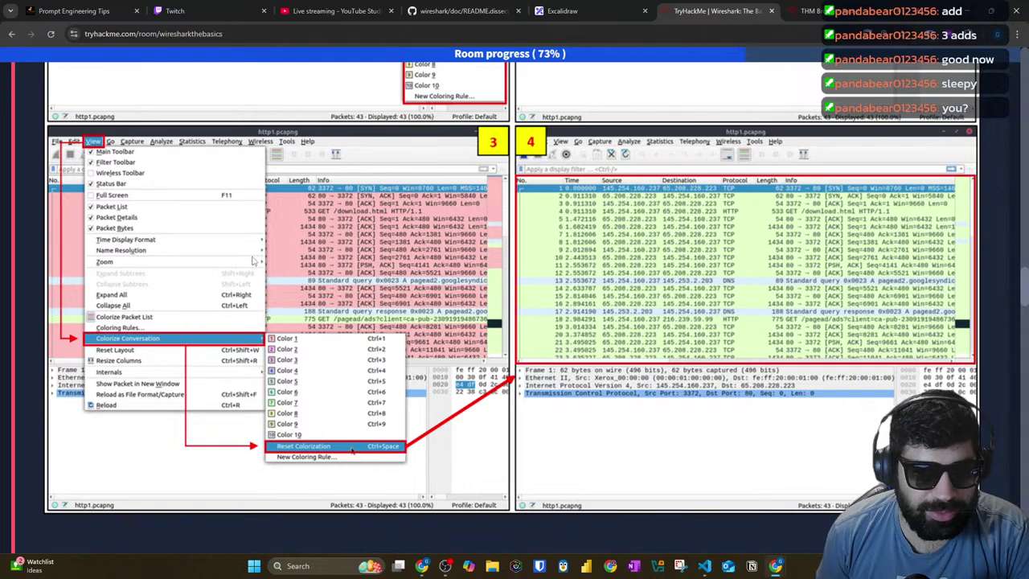
{"action": "scroll", "coordinate": [513, 305], "scroll_direction": "down", "scroll_amount": 8}
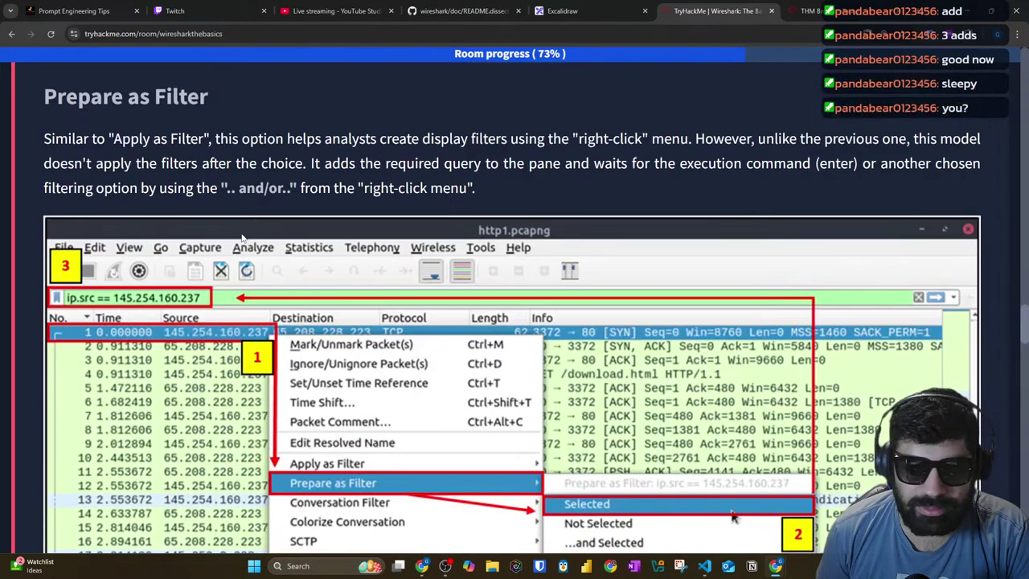
{"action": "left_click_drag", "start_coordinate": [45, 97], "coordinate": [214, 101]}
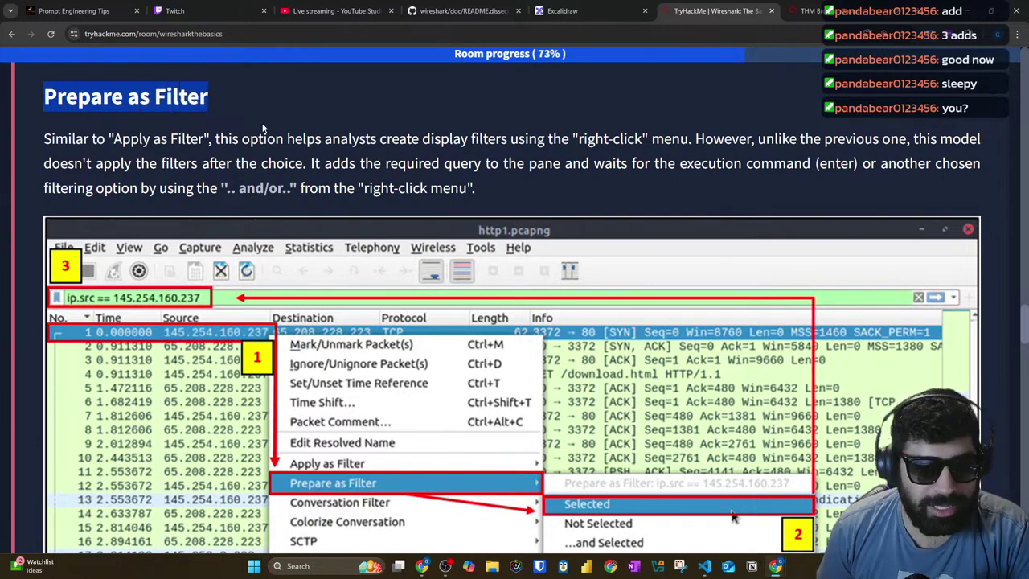
{"action": "left_click_drag", "start_coordinate": [73, 138], "coordinate": [1001, 142]}
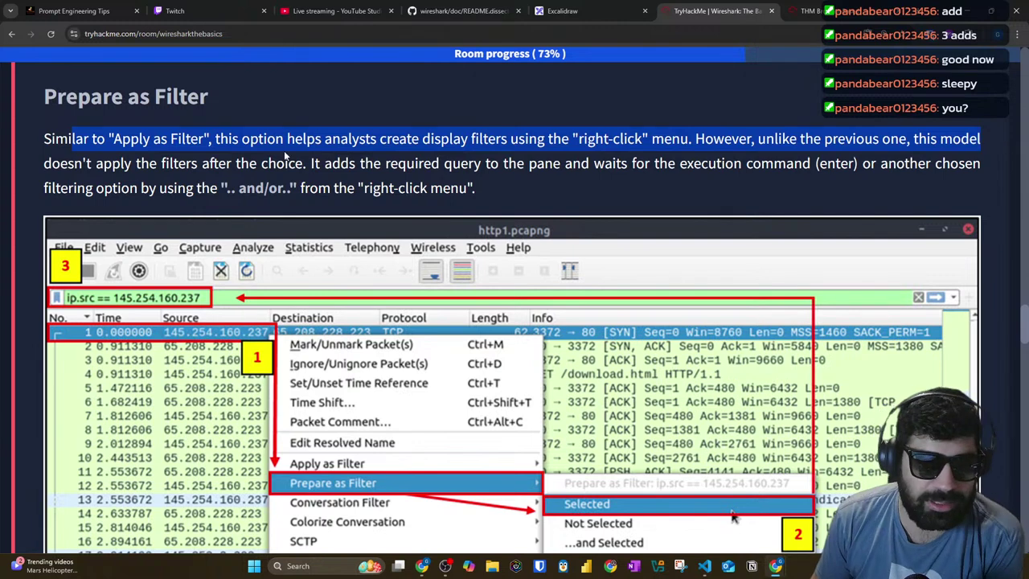
{"action": "left_click_drag", "start_coordinate": [151, 163], "coordinate": [980, 164]}
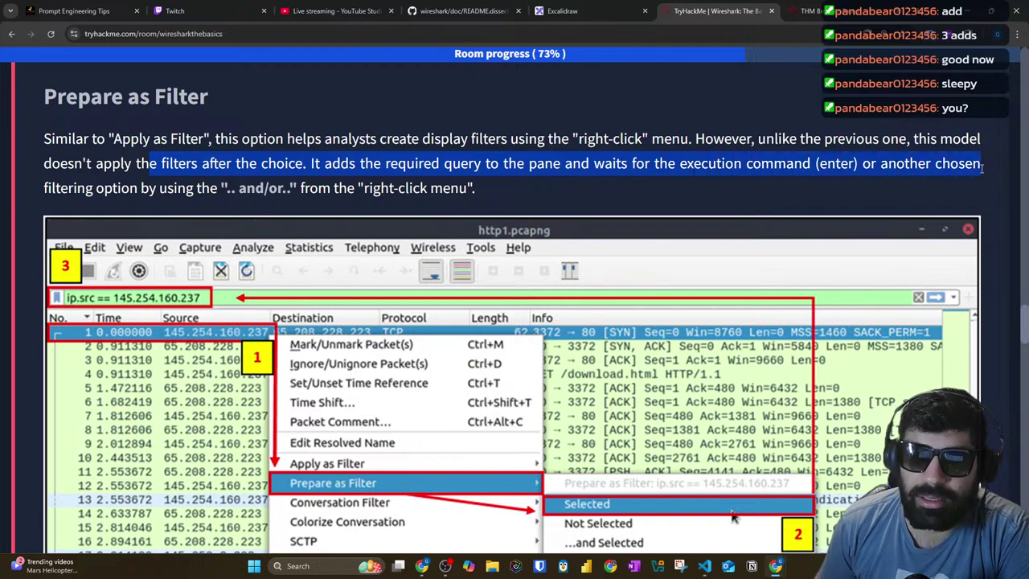
{"action": "left_click_drag", "start_coordinate": [141, 186], "coordinate": [452, 181]}
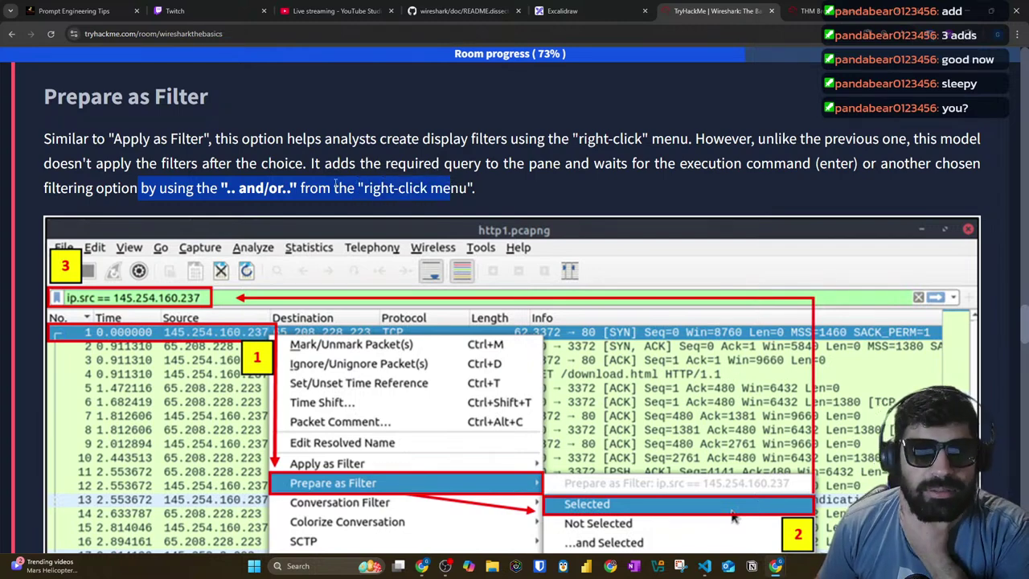
{"action": "scroll", "coordinate": [335, 184], "scroll_direction": "down", "scroll_amount": 3}
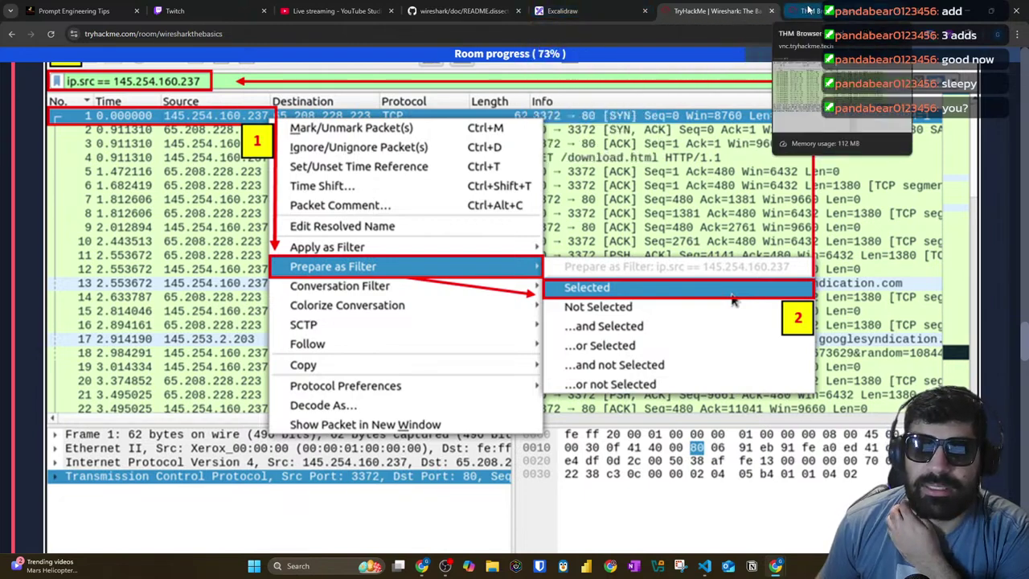
{"action": "left_click", "coordinate": [804, 10]}
{"action": "left_click", "coordinate": [136, 218]}
{"action": "right_click", "coordinate": [135, 217]}
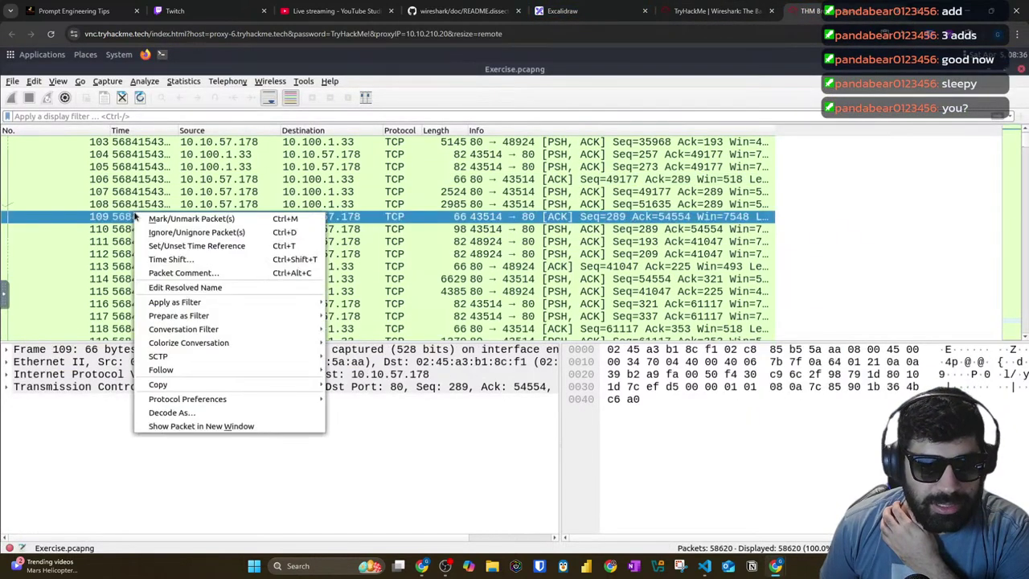
{"action": "mouse_move", "coordinate": [201, 334]}
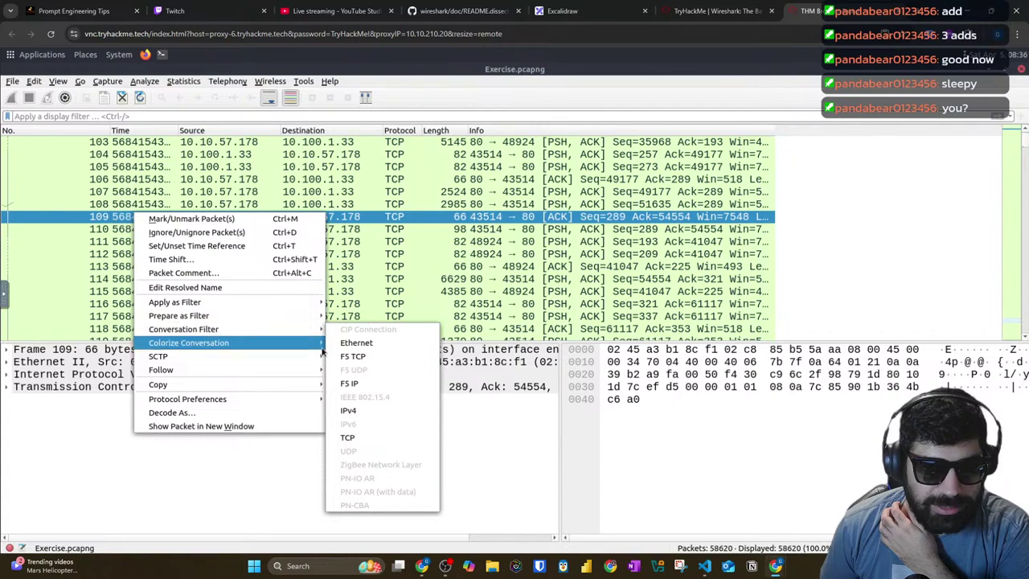
{"action": "mouse_move", "coordinate": [316, 344]}
{"action": "mouse_move", "coordinate": [354, 451]}
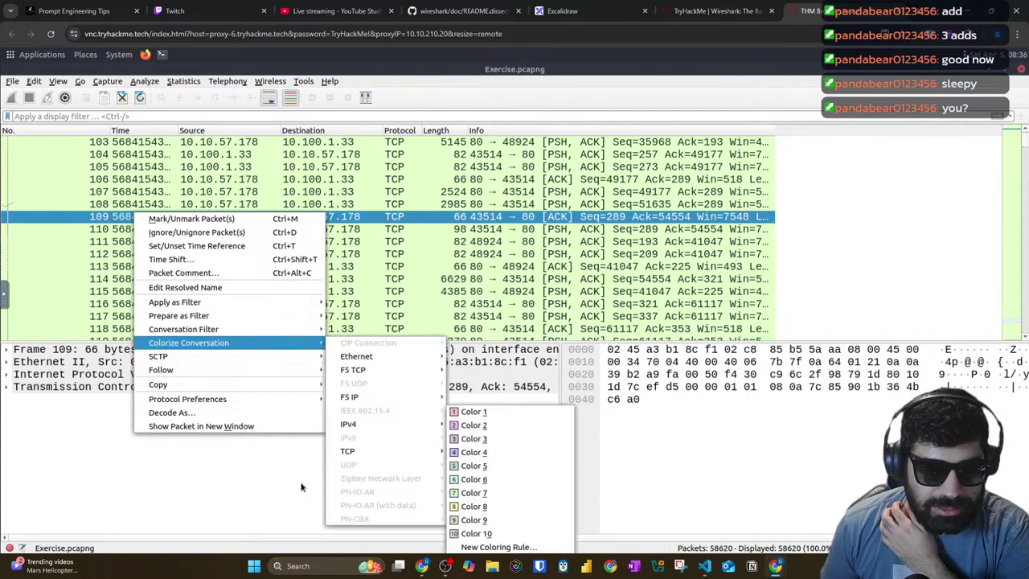
{"action": "key", "text": "Escape"}
{"action": "key", "text": "Escape"}
{"action": "key", "text": "Escape"}
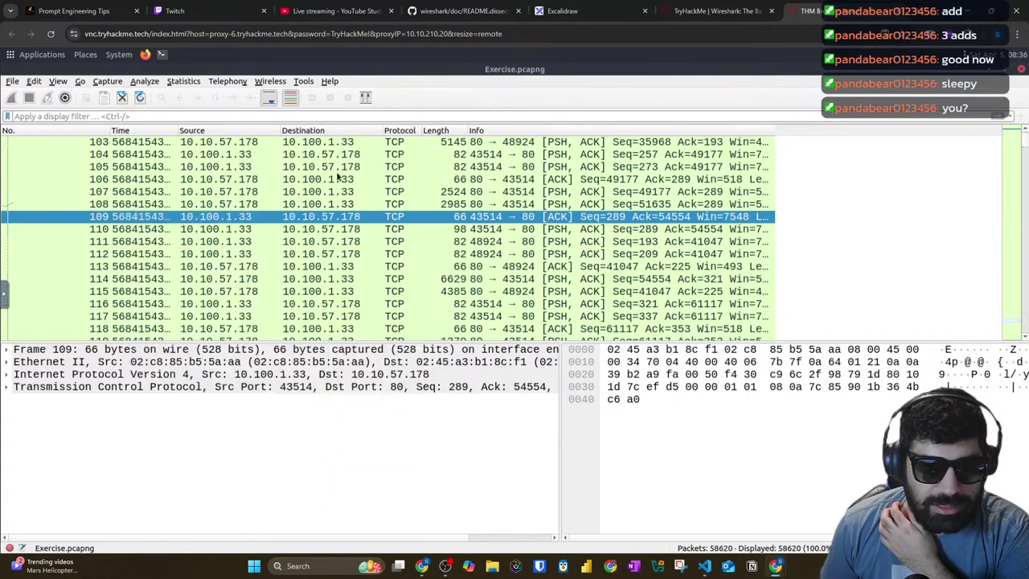
{"action": "scroll", "coordinate": [125, 161], "scroll_direction": "up", "scroll_amount": 6}
{"action": "scroll", "coordinate": [125, 160], "scroll_direction": "up", "scroll_amount": 20}
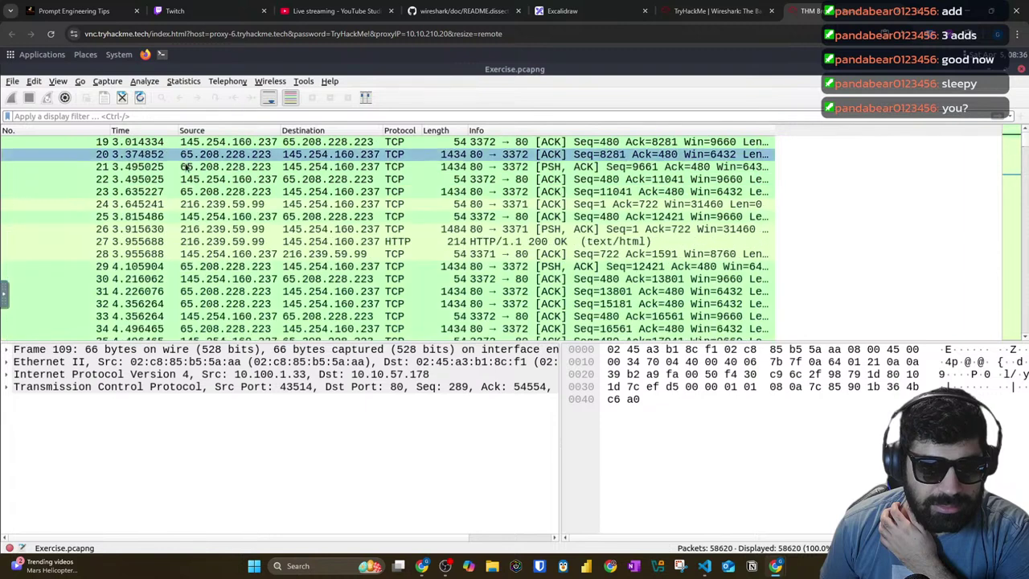
{"action": "right_click", "coordinate": [185, 166]}
{"action": "mouse_move", "coordinate": [273, 296]}
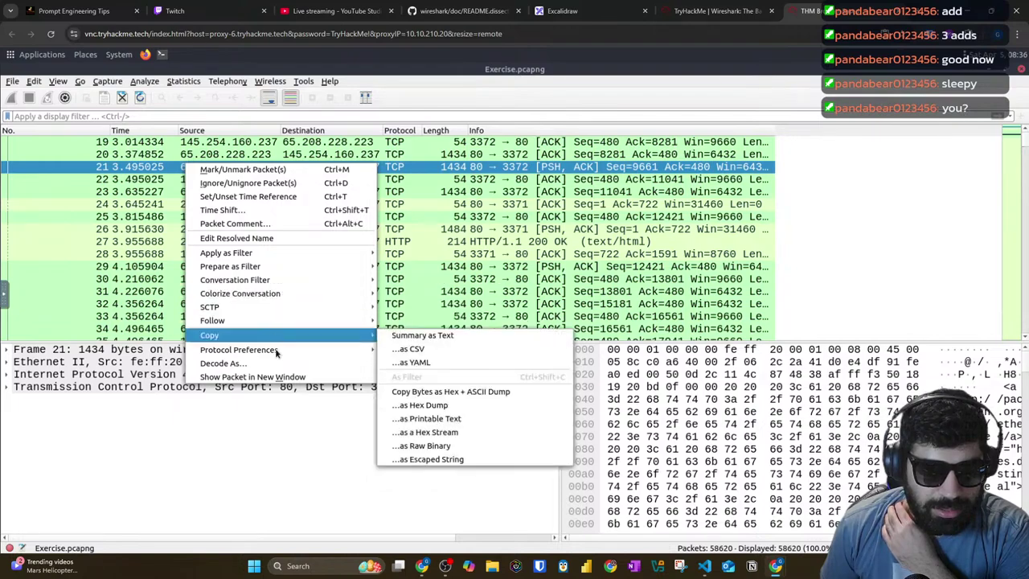
{"action": "mouse_move", "coordinate": [275, 352]}
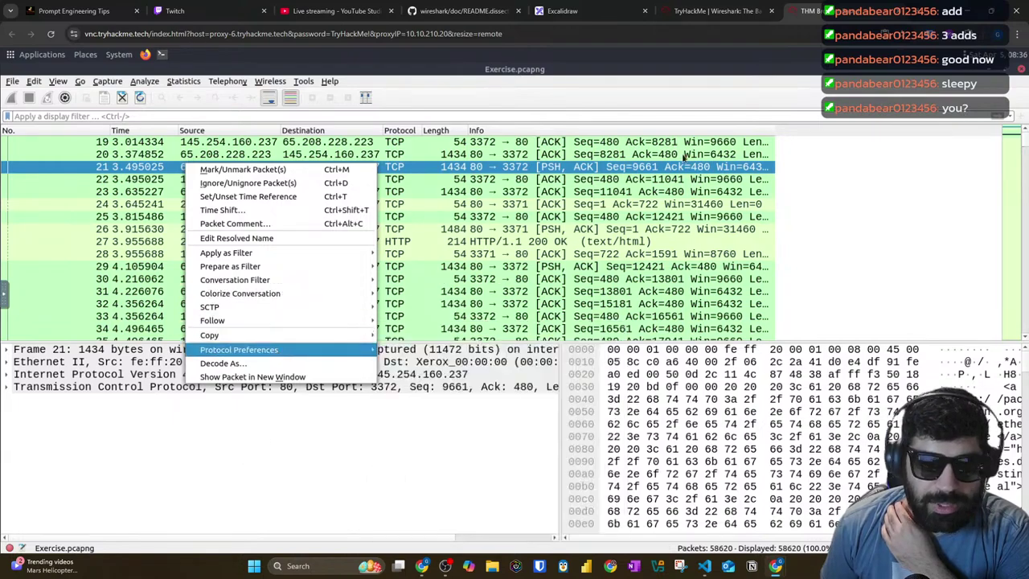
{"action": "left_click", "coordinate": [722, 8]}
{"action": "scroll", "coordinate": [733, 300], "scroll_direction": "down", "scroll_amount": 10}
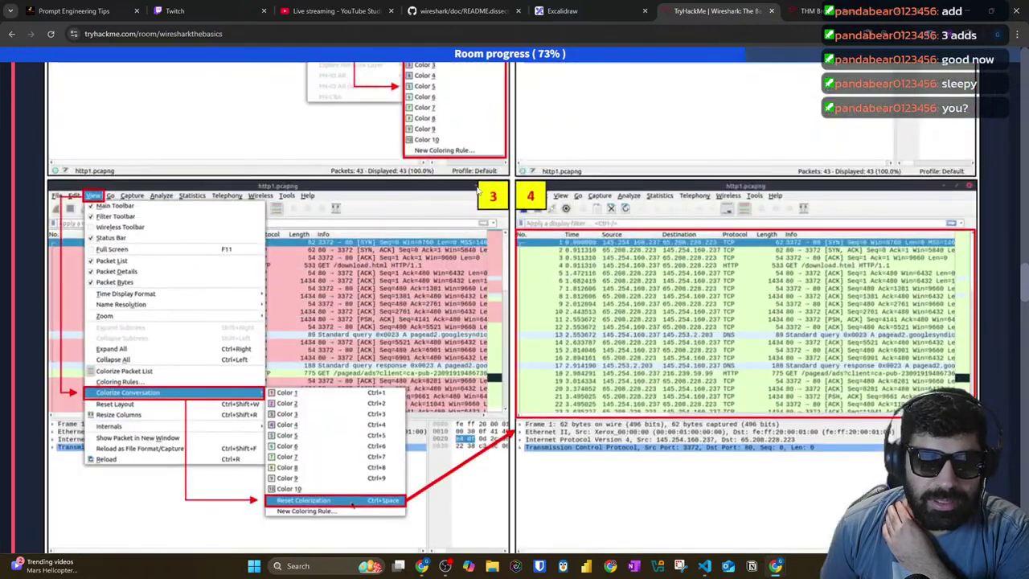
Step: Flip between the room instructions and Wireshark on the AttackBox
{"action": "scroll", "coordinate": [515, 322], "scroll_direction": "up", "scroll_amount": 6}
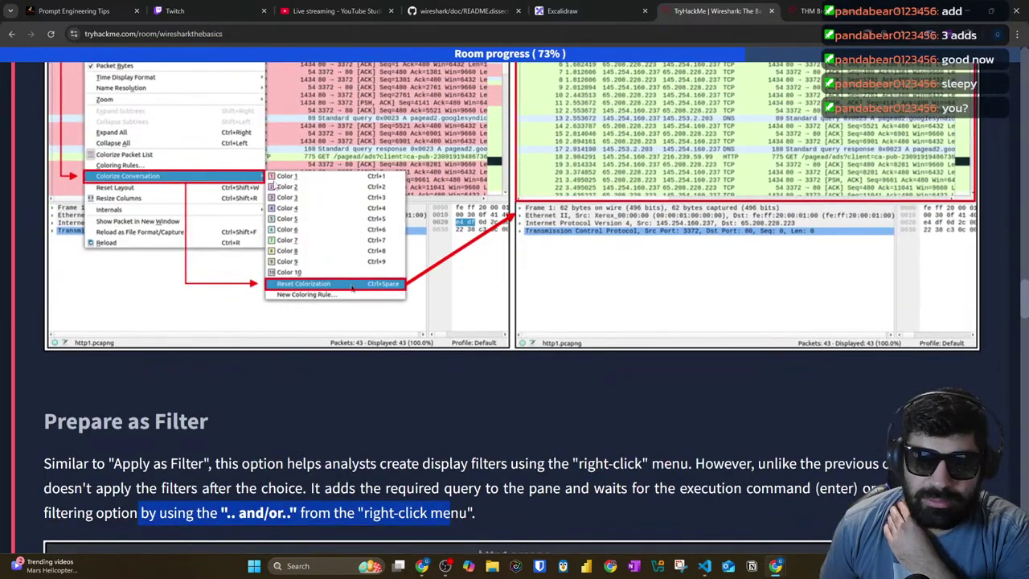
{"action": "scroll", "coordinate": [374, 267], "scroll_direction": "up", "scroll_amount": 3}
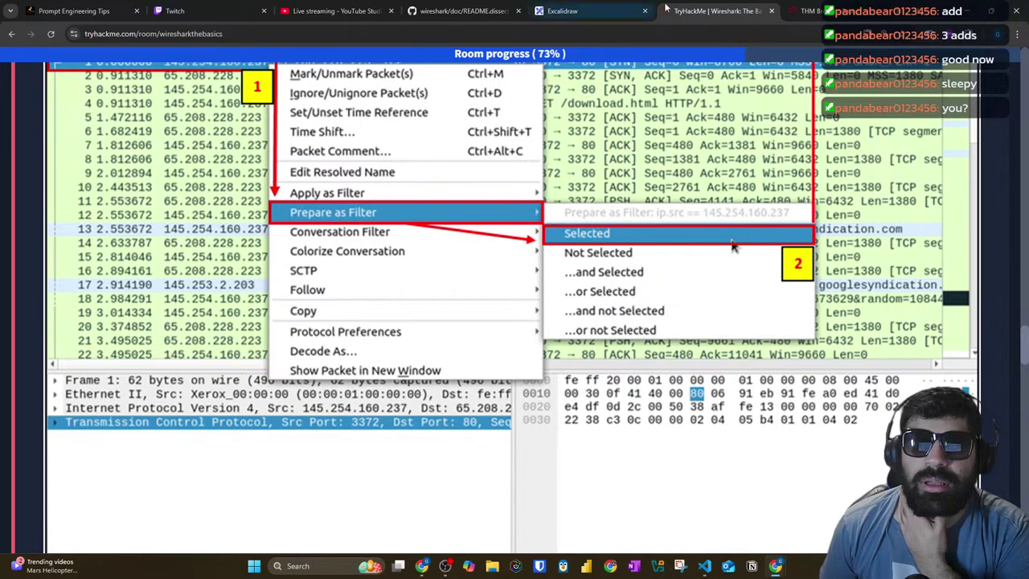
{"action": "left_click", "coordinate": [818, 10]}
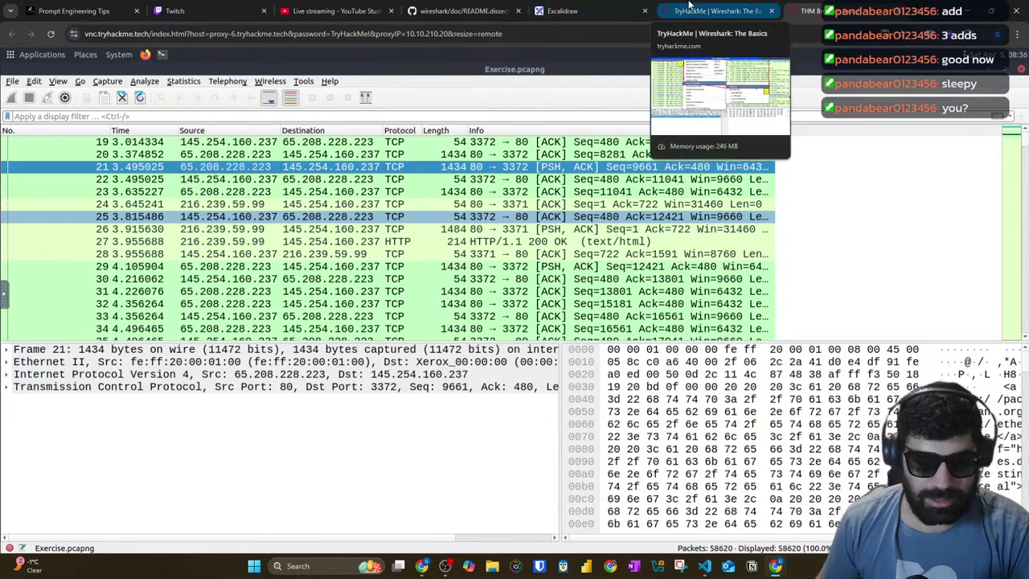
{"action": "left_click", "coordinate": [691, 10]}
{"action": "left_click", "coordinate": [813, 12]}
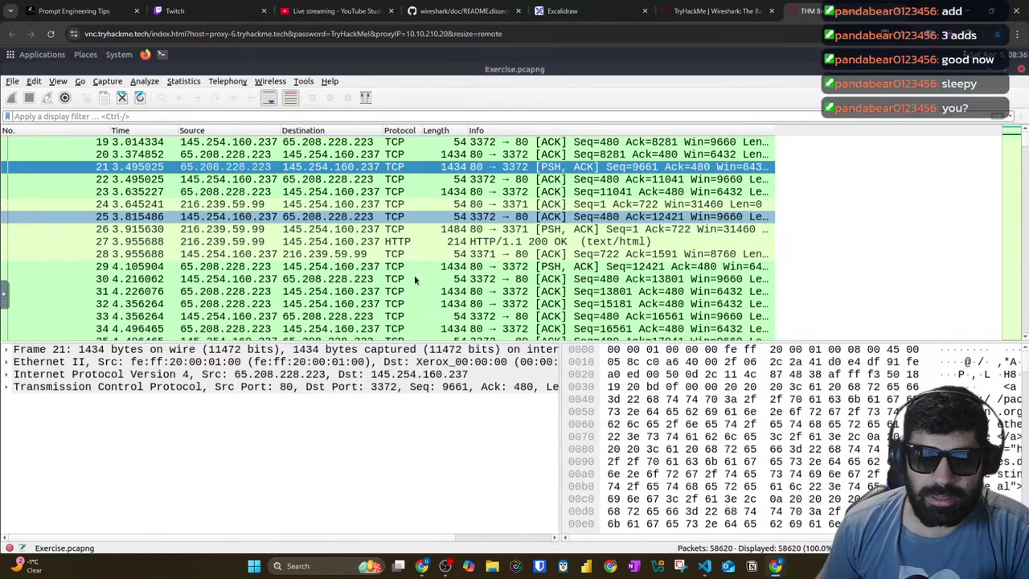
{"action": "left_click", "coordinate": [694, 19]}
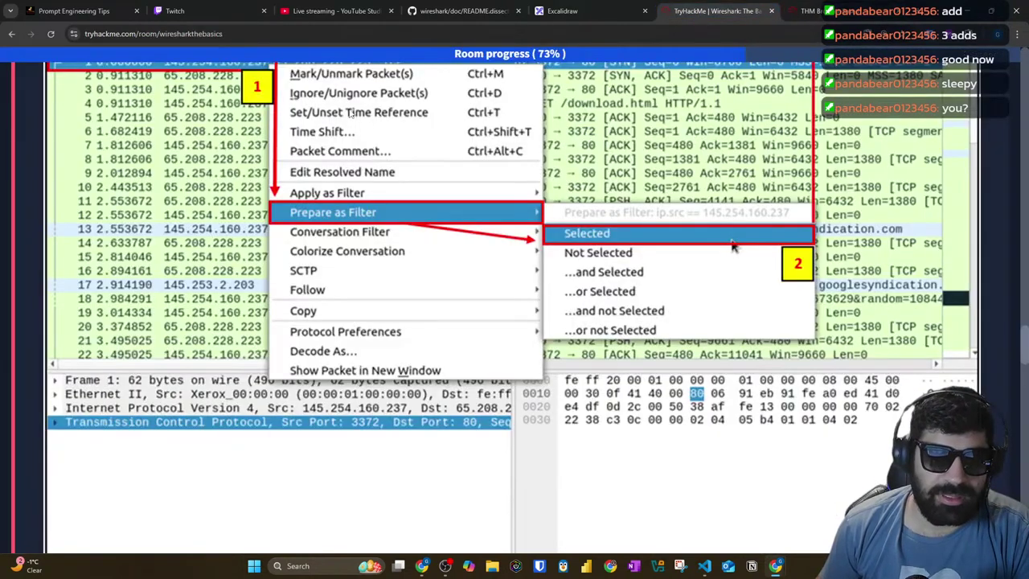
Step: Scroll through the Prepare as Filter and Apply as Column sections
{"action": "scroll", "coordinate": [207, 171], "scroll_direction": "down", "scroll_amount": 5}
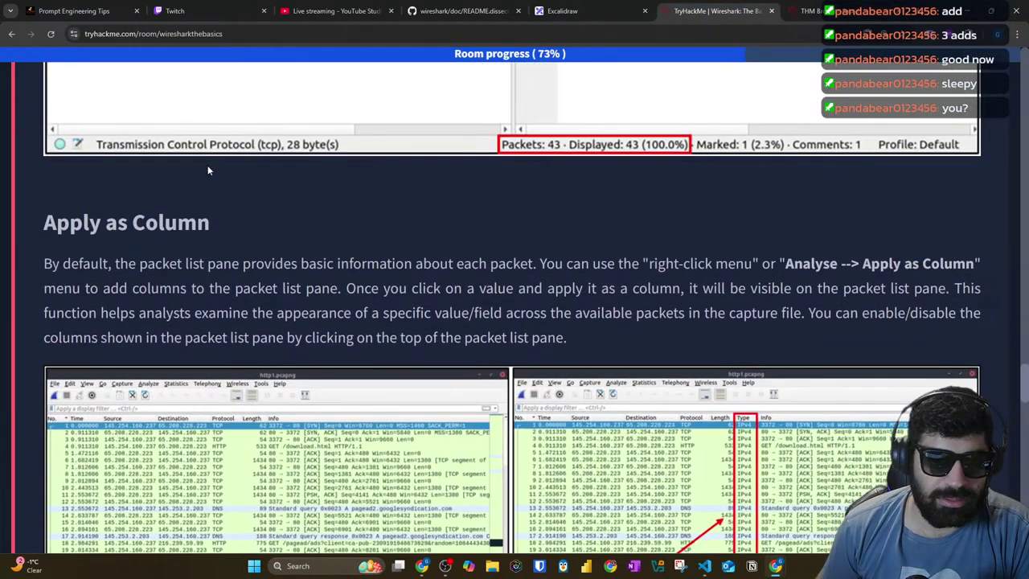
{"action": "scroll", "coordinate": [249, 174], "scroll_direction": "up", "scroll_amount": 5}
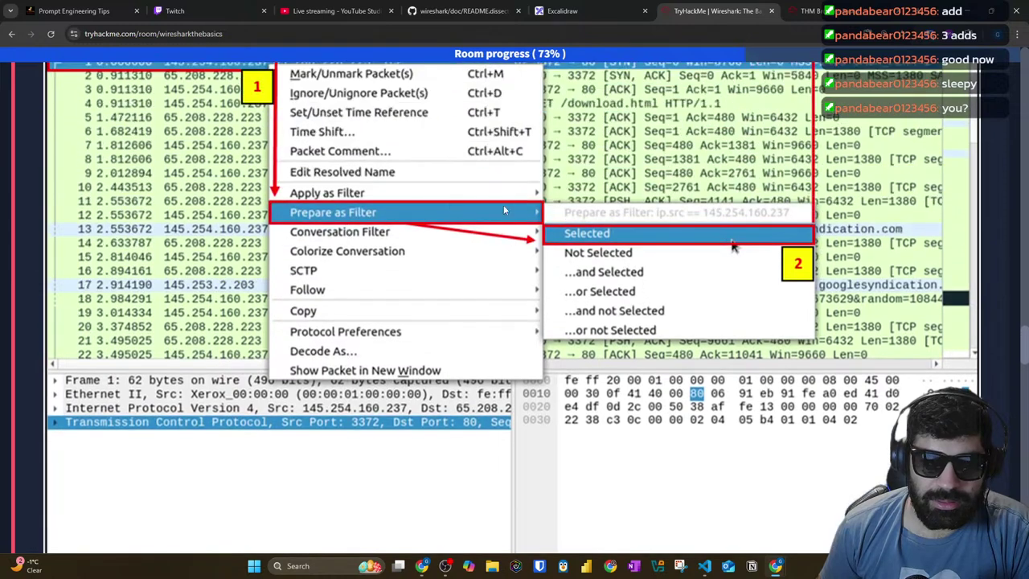
{"action": "scroll", "coordinate": [423, 189], "scroll_direction": "down", "scroll_amount": 5}
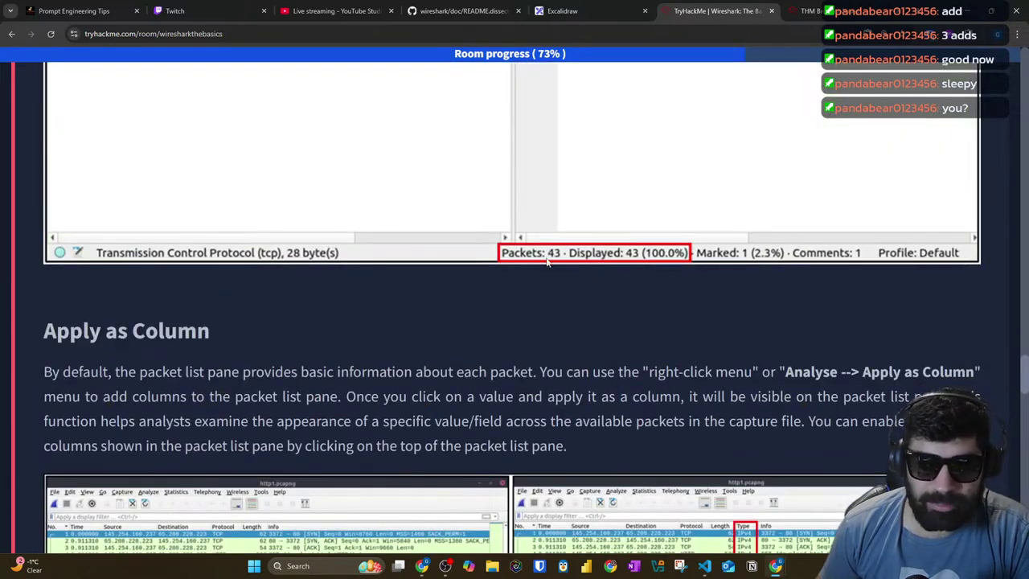
{"action": "scroll", "coordinate": [283, 222], "scroll_direction": "down", "scroll_amount": 3}
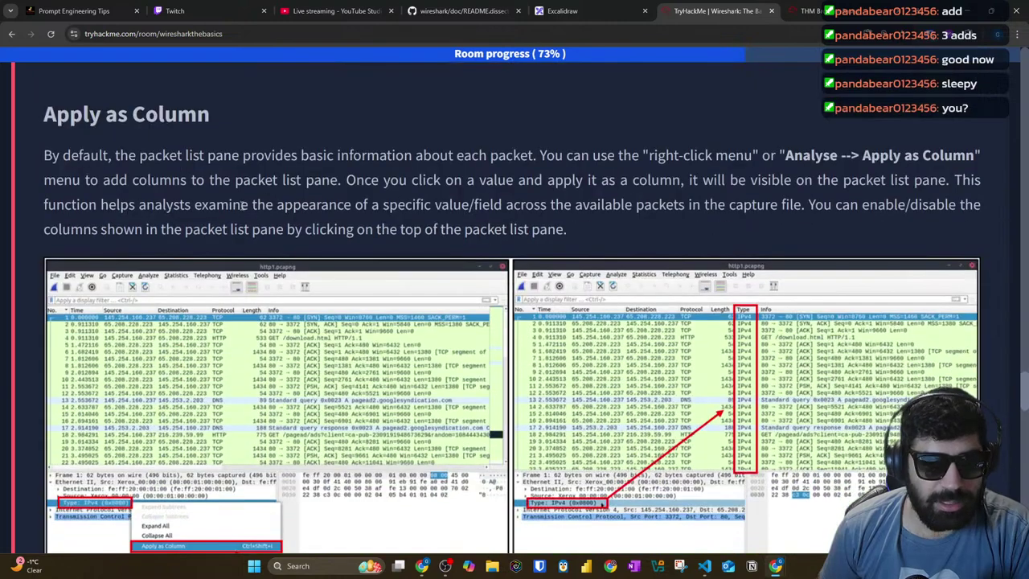
{"action": "scroll", "coordinate": [228, 153], "scroll_direction": "down", "scroll_amount": 1}
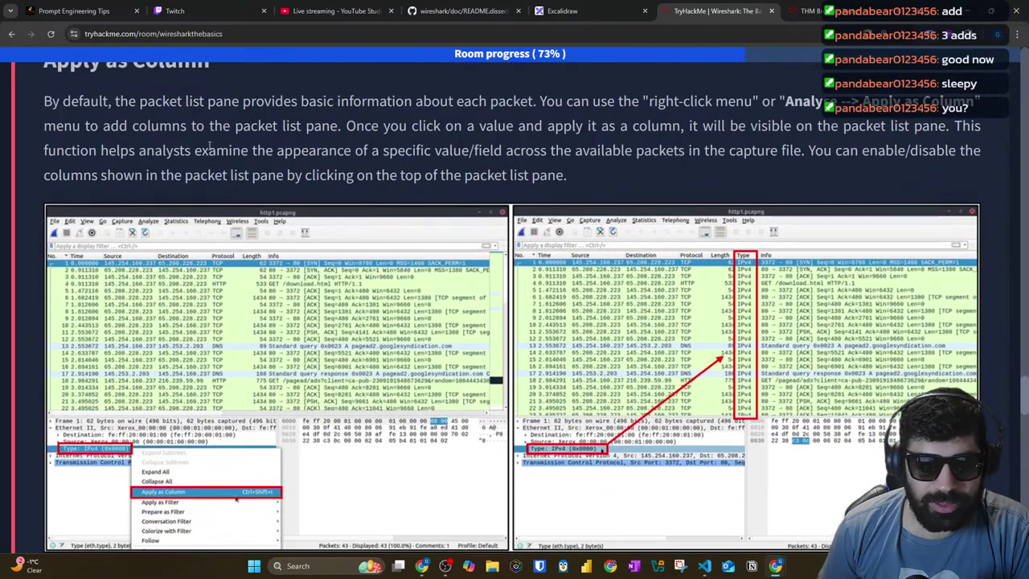
Step: Glance at Wireshark again, then scroll the room page back to its header
{"action": "left_click", "coordinate": [798, 15]}
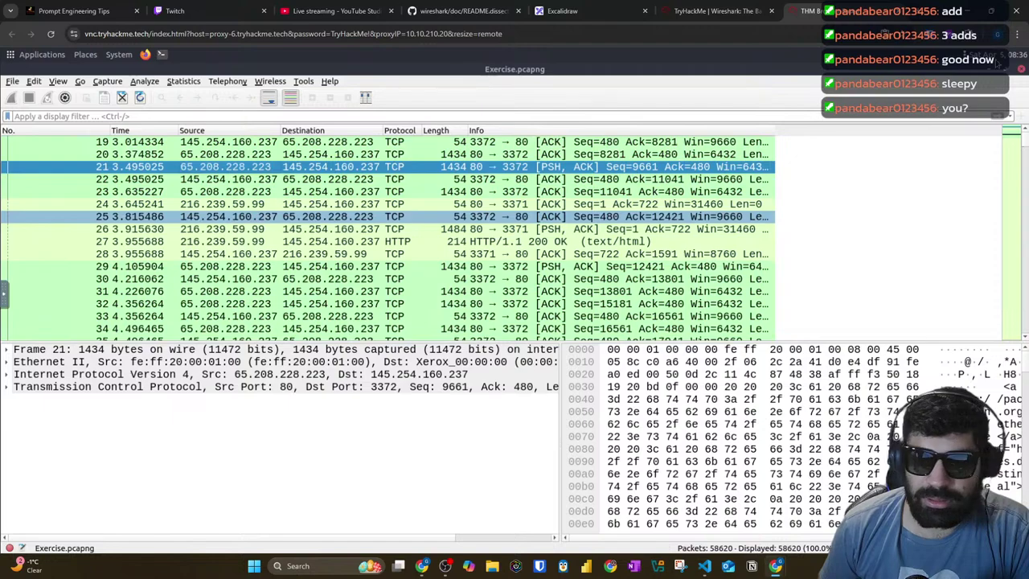
{"action": "left_click", "coordinate": [756, 18]}
{"action": "scroll", "coordinate": [191, 71], "scroll_direction": "up", "scroll_amount": 9}
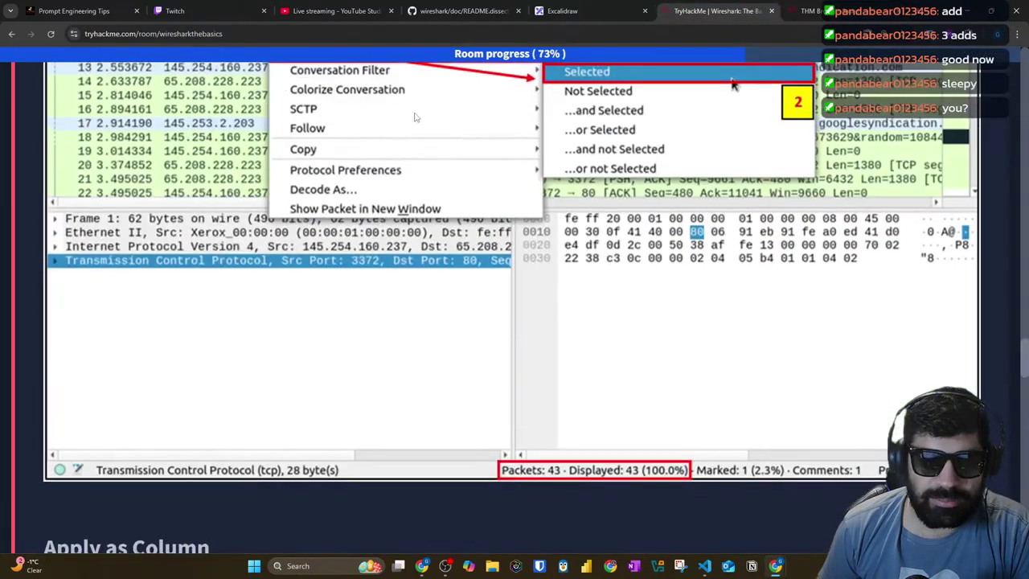
{"action": "scroll", "coordinate": [191, 71], "scroll_direction": "down", "scroll_amount": 18}
{"action": "scroll", "coordinate": [1025, 306], "scroll_direction": "up", "scroll_amount": 20}
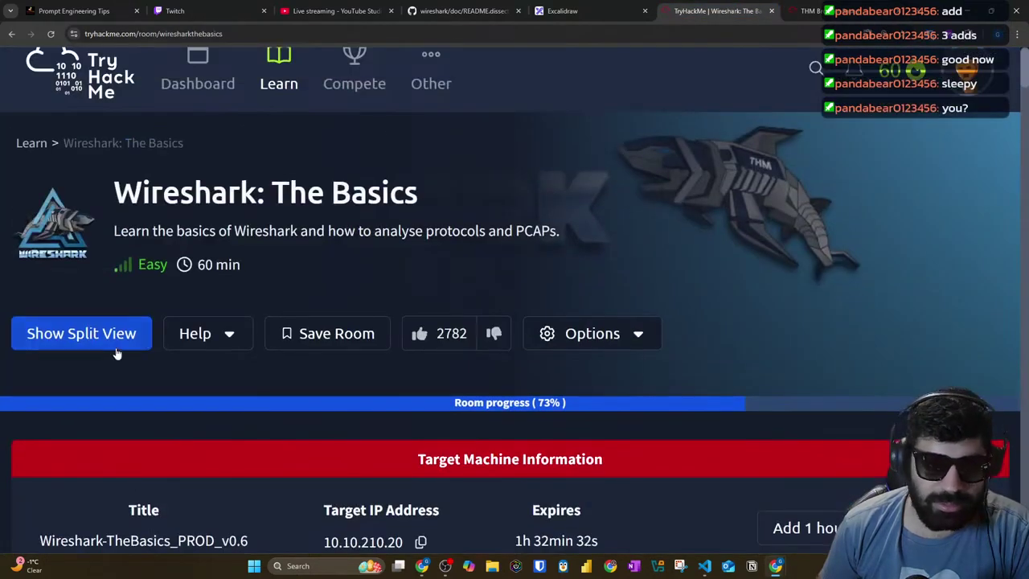
Step: Turn on Show Split View and scroll the instructions to Colourise Conversation
{"action": "left_click", "coordinate": [82, 333]}
{"action": "scroll", "coordinate": [439, 241], "scroll_direction": "down", "scroll_amount": 10}
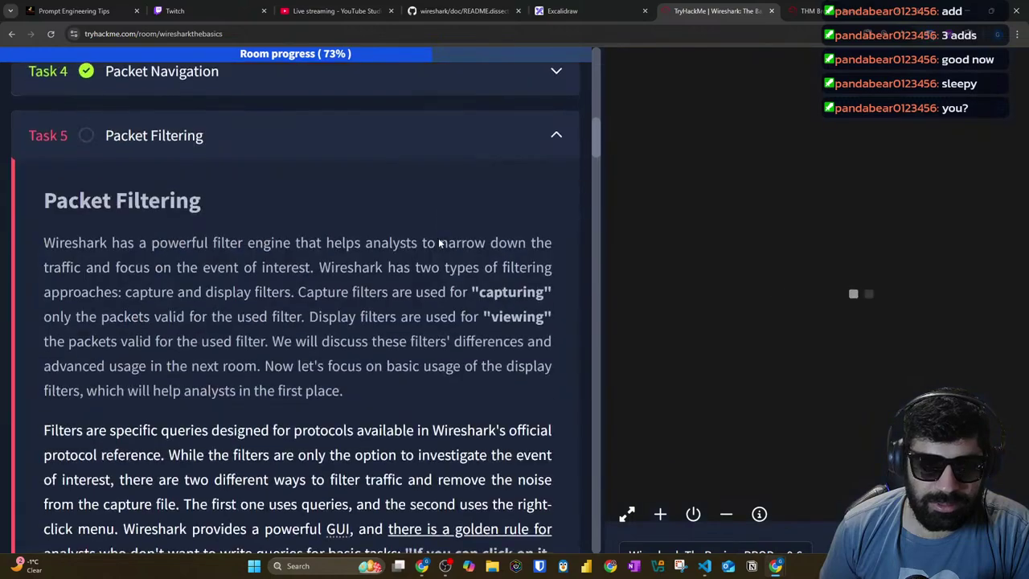
{"action": "scroll", "coordinate": [440, 244], "scroll_direction": "down", "scroll_amount": 15}
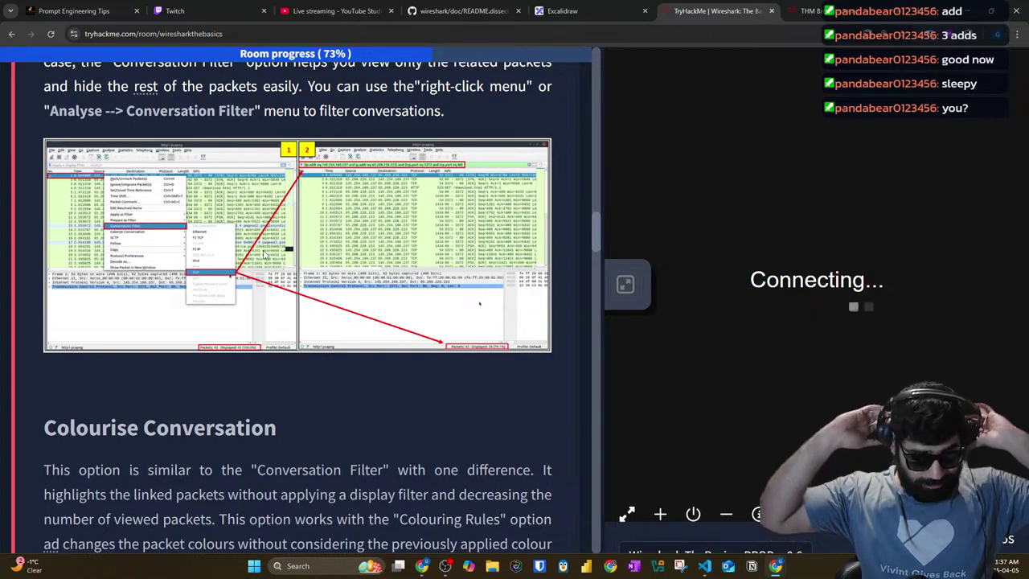
Step: Check the AttackBox Wireshark tab, then try extending the machine timer with +
{"action": "left_click", "coordinate": [788, 9]}
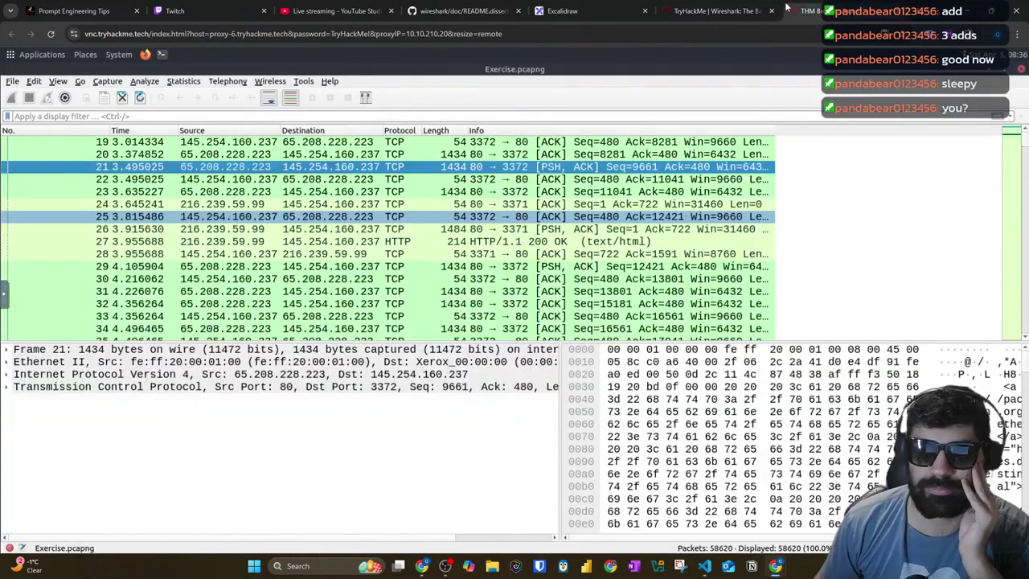
{"action": "left_click", "coordinate": [683, 11]}
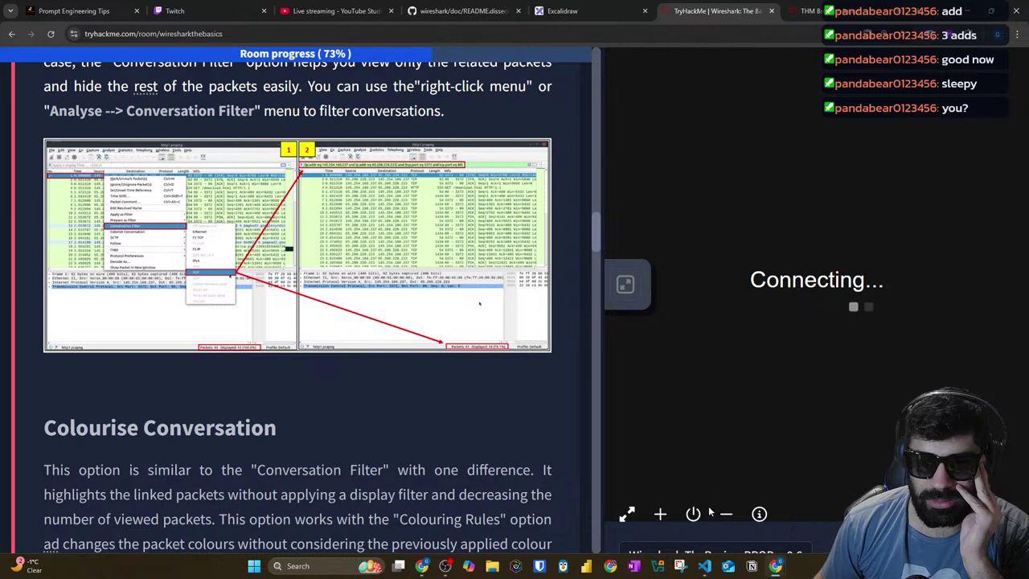
{"action": "left_click", "coordinate": [660, 518]}
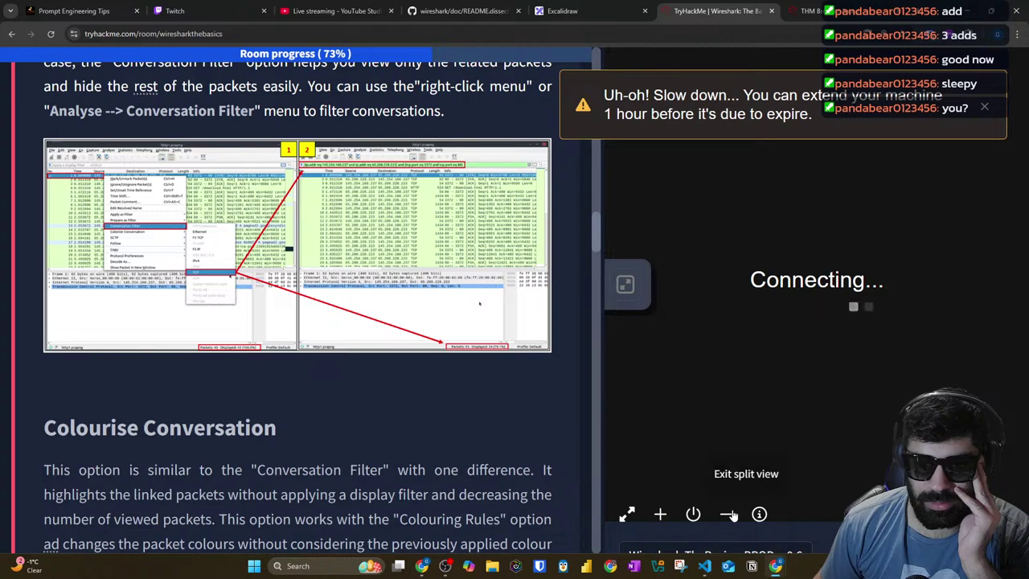
Step: Read the Web-Based Machine Information panel, close it, and scroll back to the machine details
{"action": "left_click", "coordinate": [759, 514]}
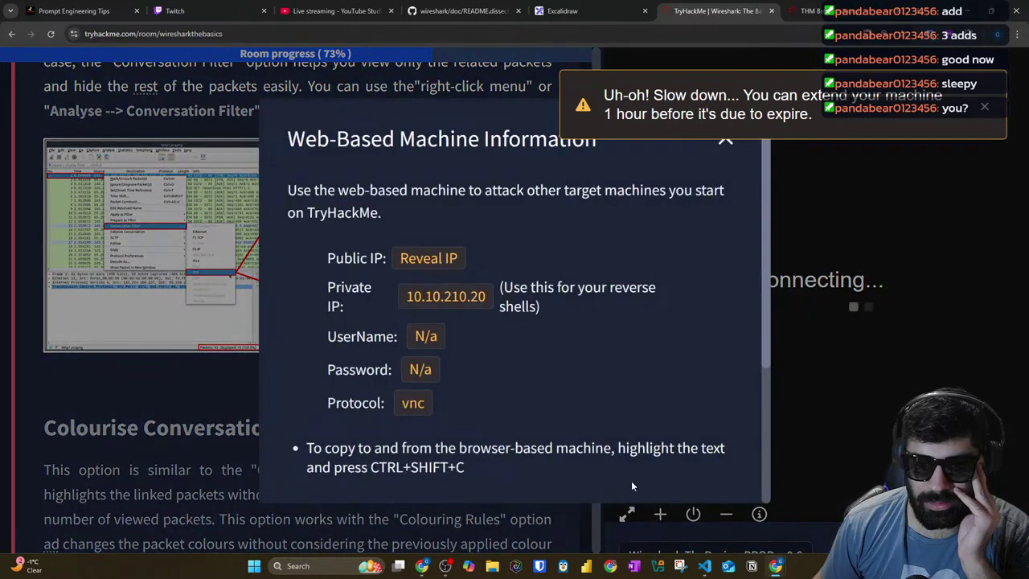
{"action": "scroll", "coordinate": [437, 265], "scroll_direction": "down", "scroll_amount": 1}
{"action": "scroll", "coordinate": [437, 262], "scroll_direction": "down", "scroll_amount": 1}
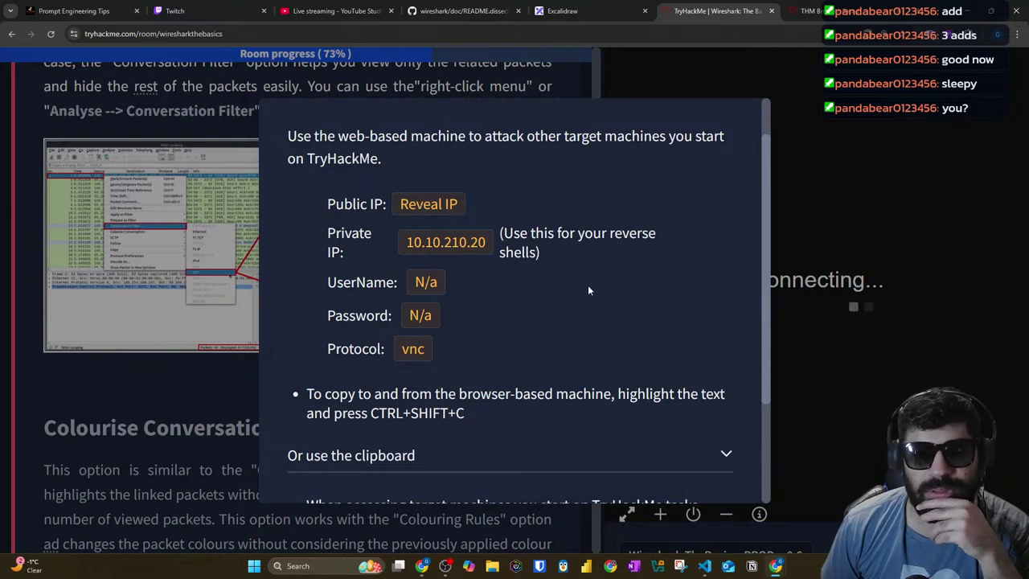
{"action": "scroll", "coordinate": [573, 287], "scroll_direction": "up", "scroll_amount": 2}
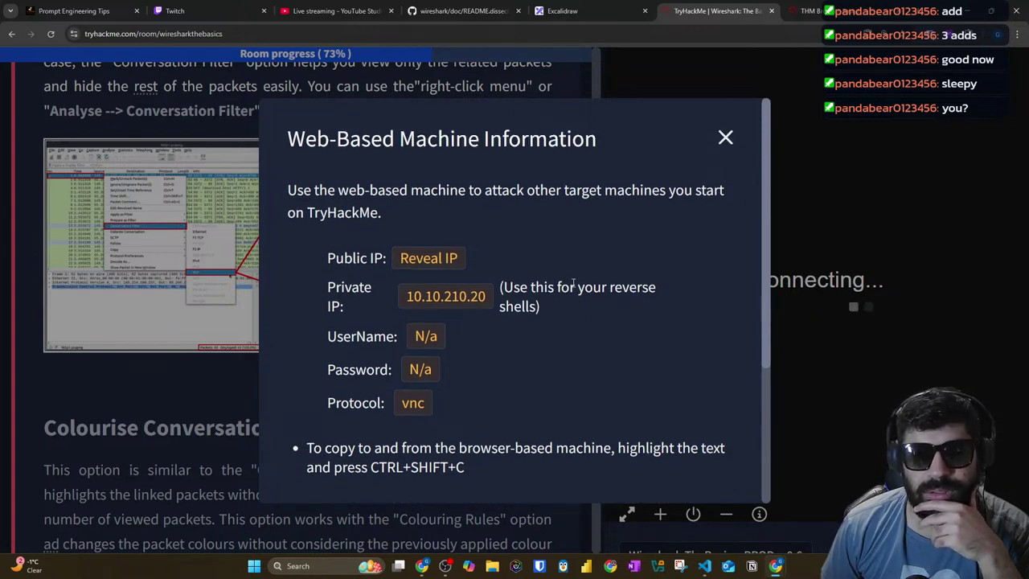
{"action": "scroll", "coordinate": [573, 283], "scroll_direction": "down", "scroll_amount": 3}
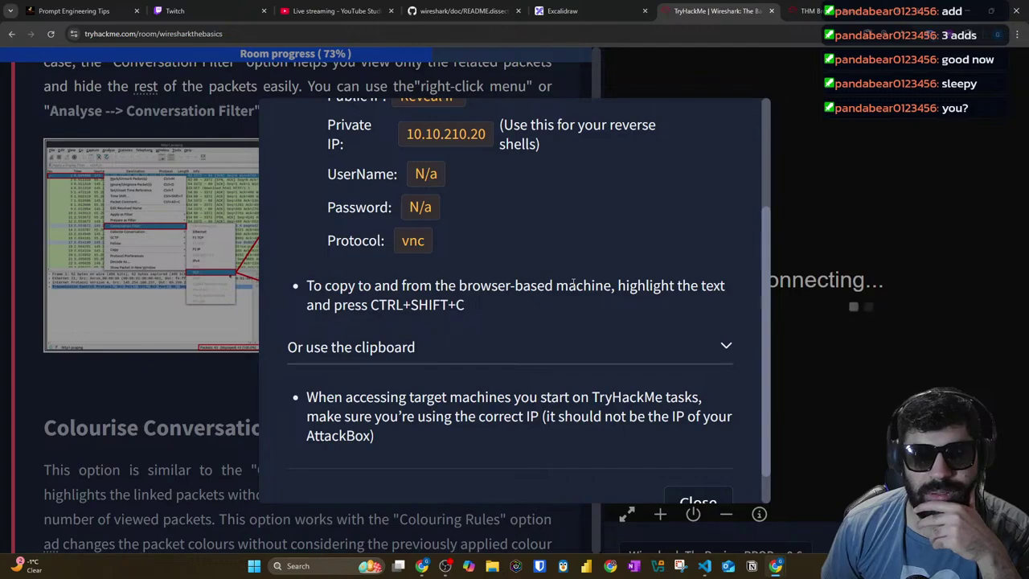
{"action": "left_click", "coordinate": [202, 374]}
{"action": "scroll", "coordinate": [299, 354], "scroll_direction": "up", "scroll_amount": 10}
{"action": "scroll", "coordinate": [301, 348], "scroll_direction": "up", "scroll_amount": 5}
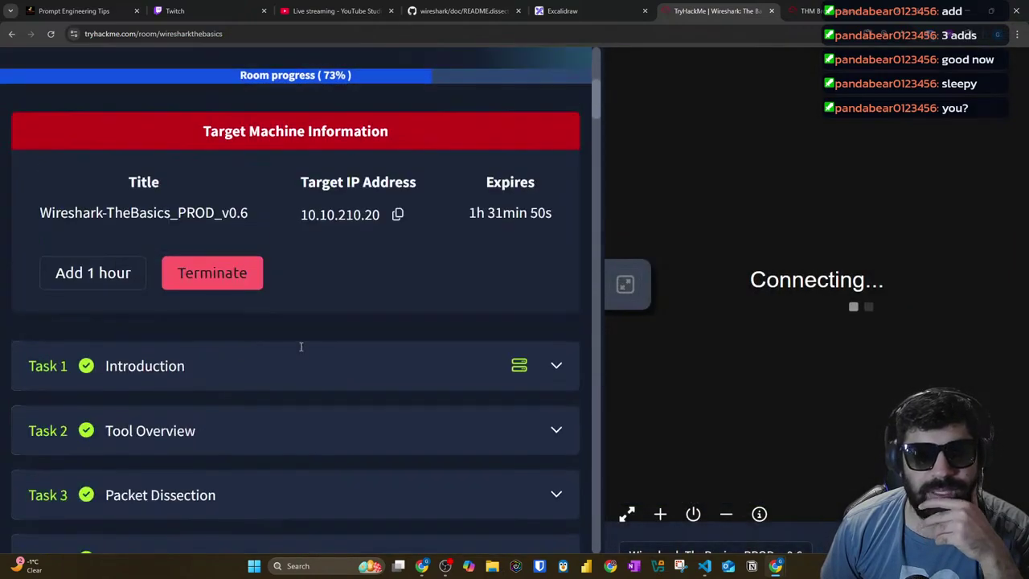
Step: Reload the stuck AttackBox VNC tab
{"action": "scroll", "coordinate": [301, 348], "scroll_direction": "down", "scroll_amount": 10}
{"action": "scroll", "coordinate": [302, 346], "scroll_direction": "down", "scroll_amount": 2}
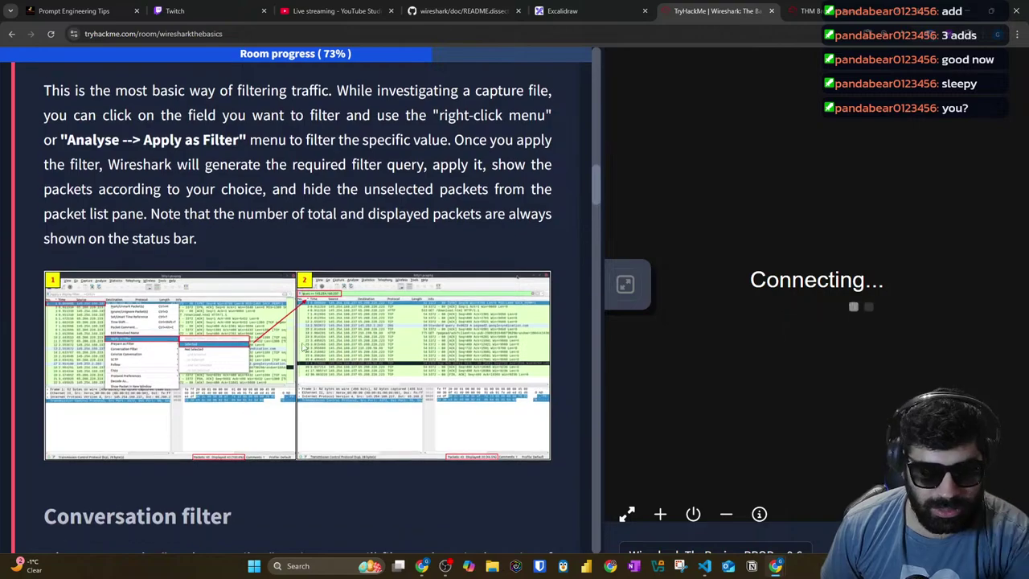
{"action": "scroll", "coordinate": [302, 345], "scroll_direction": "down", "scroll_amount": 15}
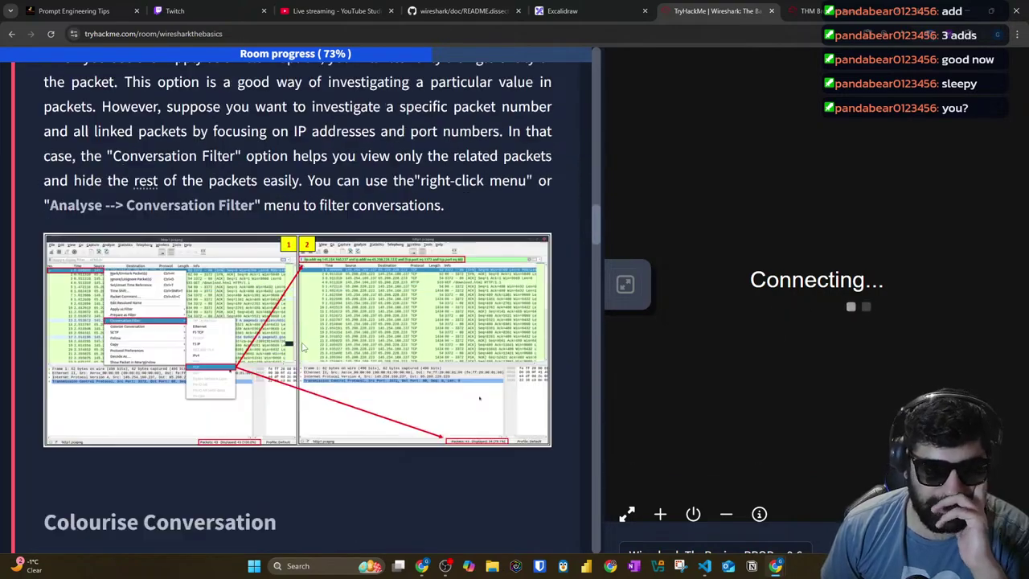
{"action": "scroll", "coordinate": [316, 305], "scroll_direction": "down", "scroll_amount": 20}
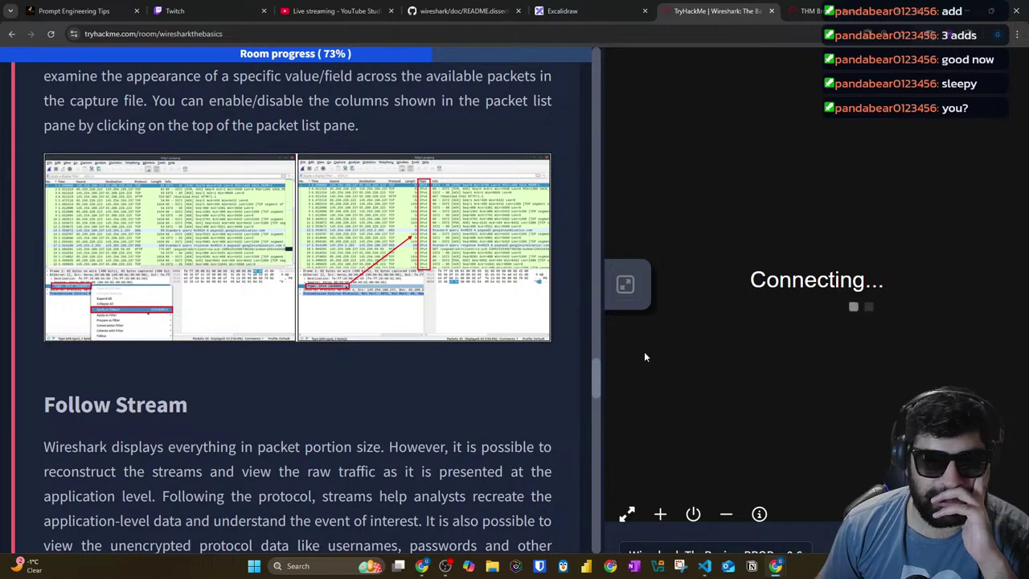
{"action": "left_click", "coordinate": [814, 10]}
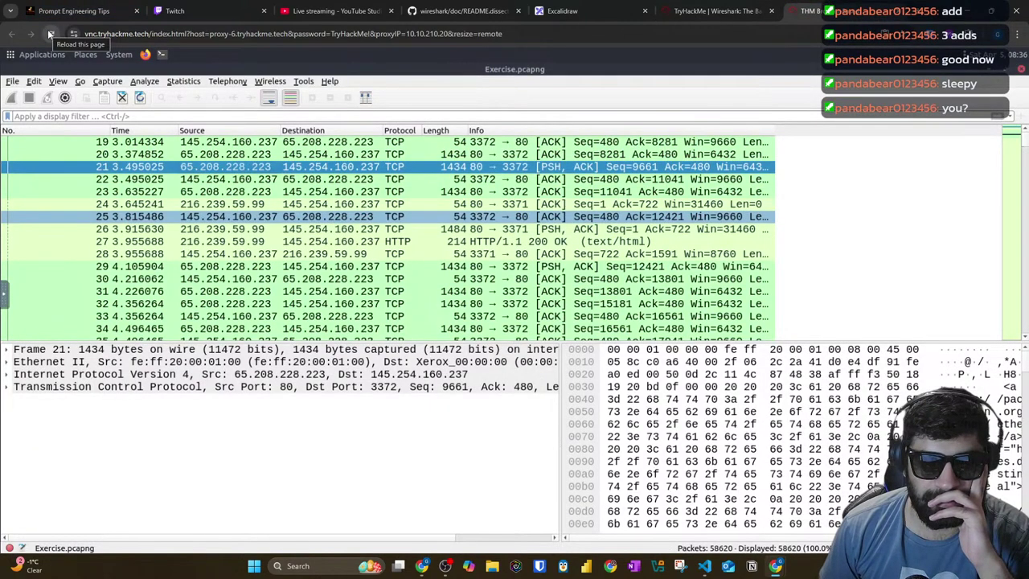
{"action": "left_click", "coordinate": [718, 10]}
{"action": "key", "text": "ctrl+Tab"}
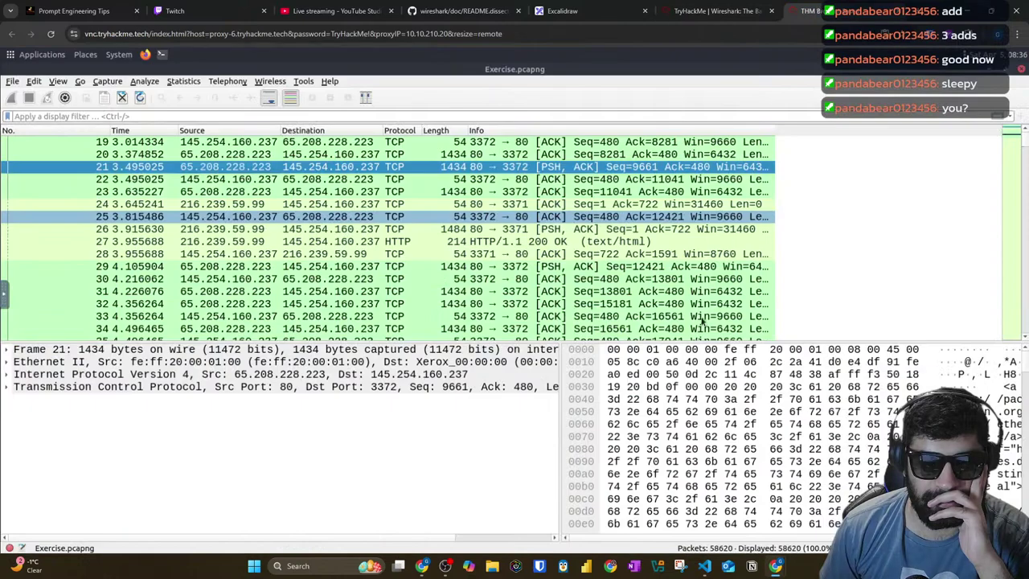
Step: Back on the room page, open the machine in its own tab via the expand icon
{"action": "left_click", "coordinate": [718, 10]}
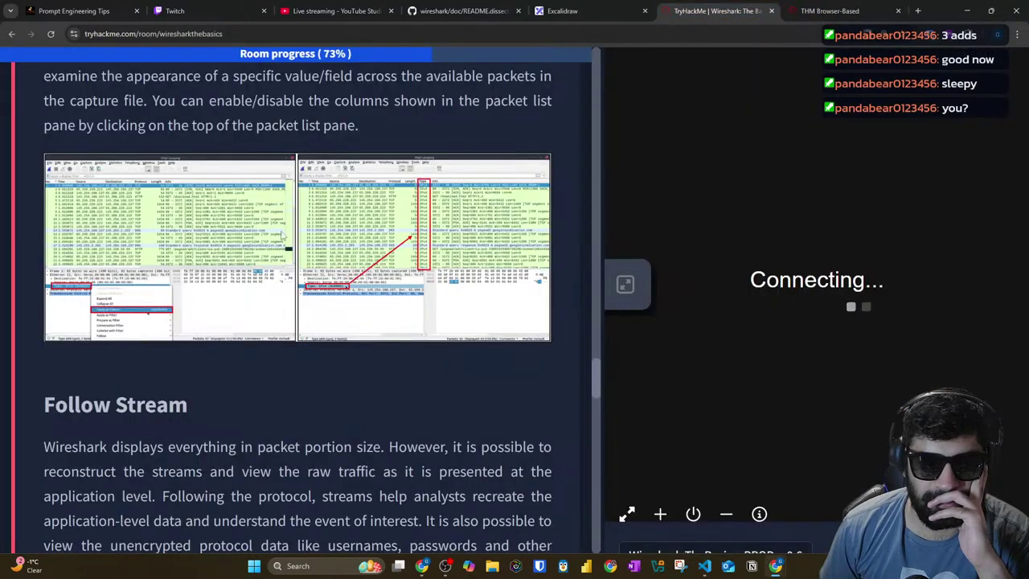
{"action": "scroll", "coordinate": [304, 246], "scroll_direction": "down", "scroll_amount": 3}
{"action": "left_click", "coordinate": [628, 513]}
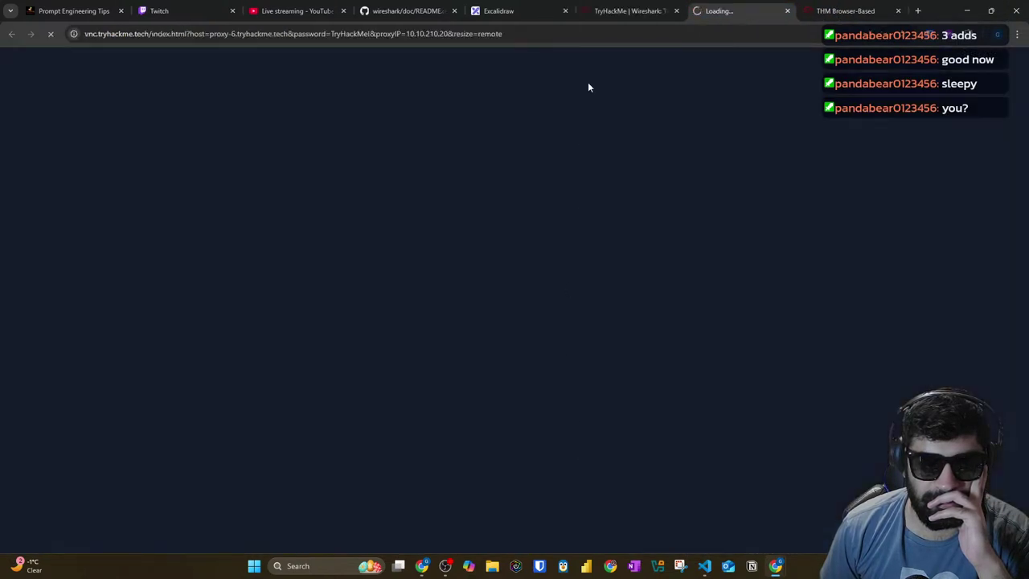
Step: Open the machine in a separate tab and close the split panel beside the room page
{"action": "left_click", "coordinate": [604, 8]}
{"action": "left_click", "coordinate": [726, 514]}
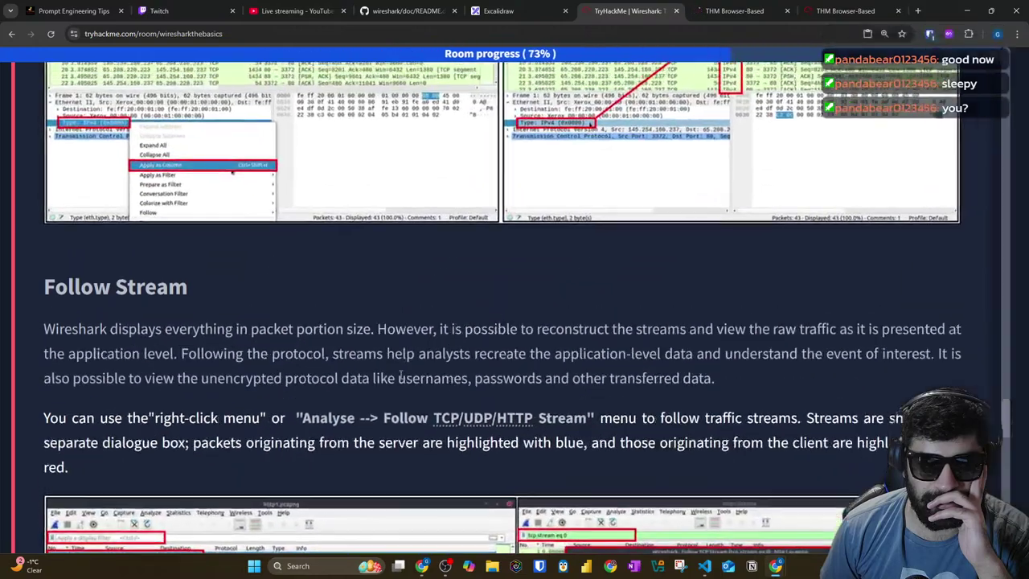
{"action": "scroll", "coordinate": [378, 324], "scroll_direction": "down", "scroll_amount": 3}
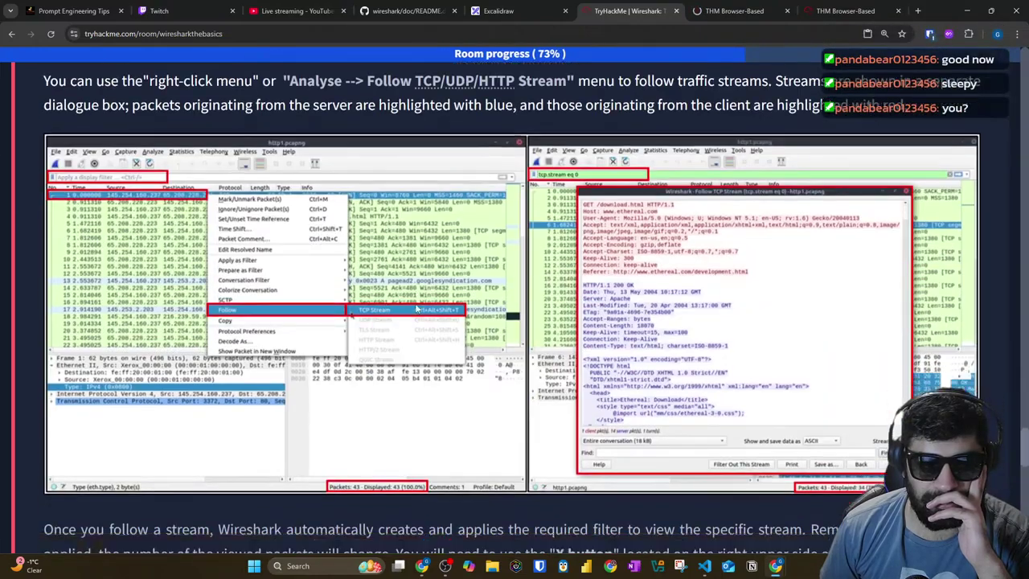
{"action": "scroll", "coordinate": [419, 299], "scroll_direction": "up", "scroll_amount": 4}
{"action": "scroll", "coordinate": [419, 299], "scroll_direction": "up", "scroll_amount": 4}
{"action": "left_click", "coordinate": [736, 10]}
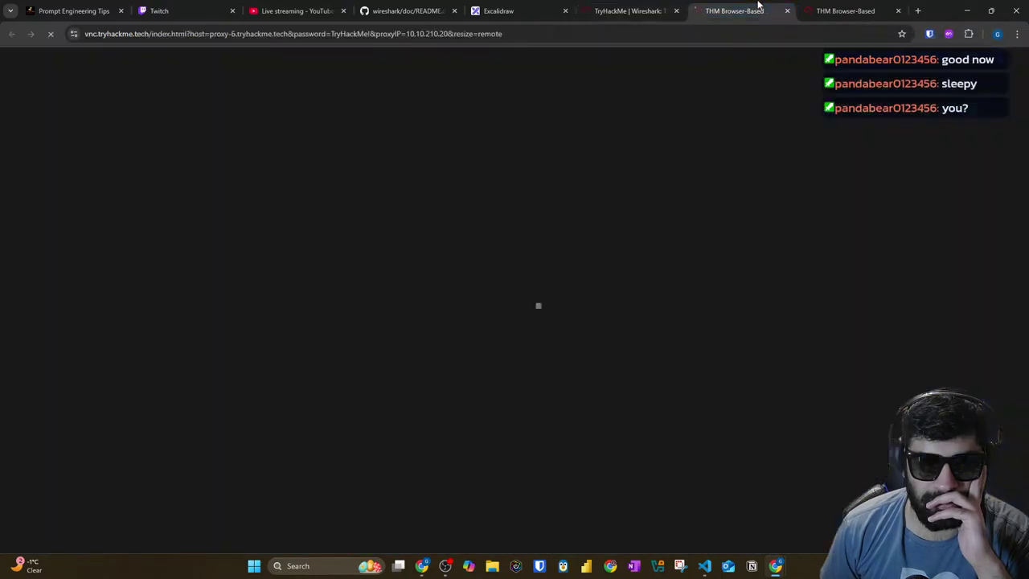
{"action": "left_click", "coordinate": [624, 11]}
{"action": "scroll", "coordinate": [361, 217], "scroll_direction": "up", "scroll_amount": 5}
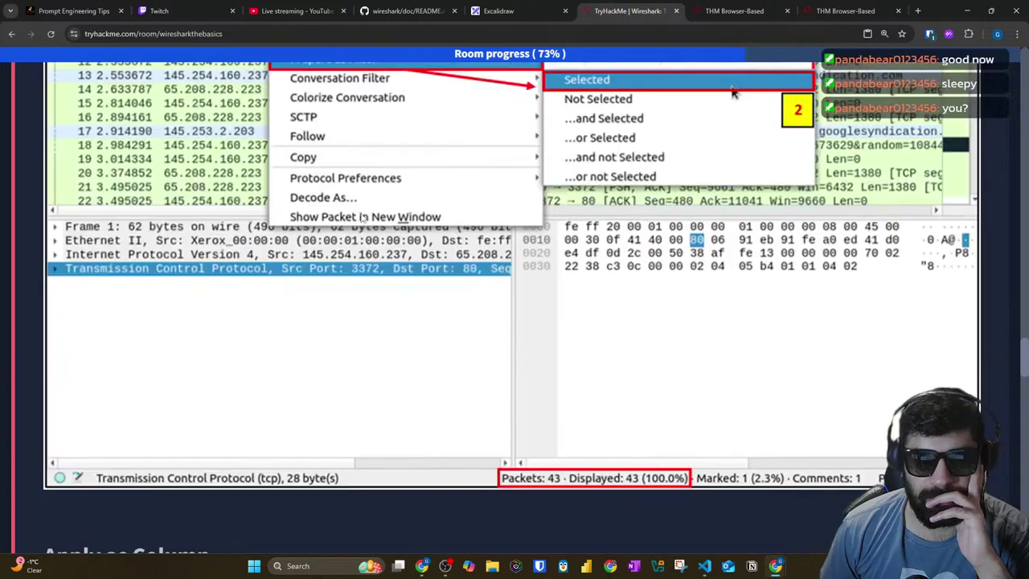
{"action": "scroll", "coordinate": [361, 217], "scroll_direction": "up", "scroll_amount": 1}
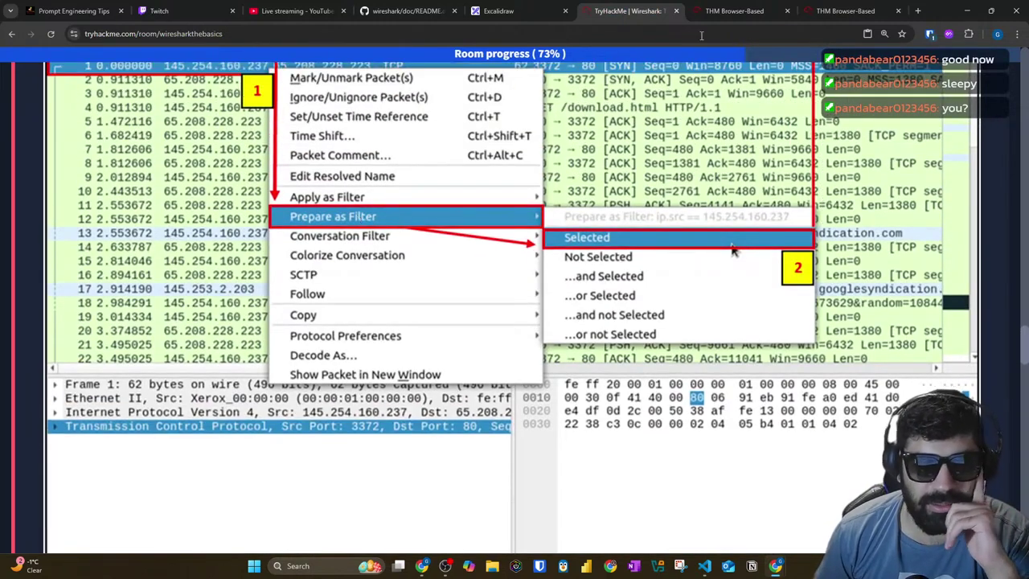
Step: Check both browser-based machine tabs, briefly selecting the page address, then return to the room
{"action": "left_click", "coordinate": [746, 13]}
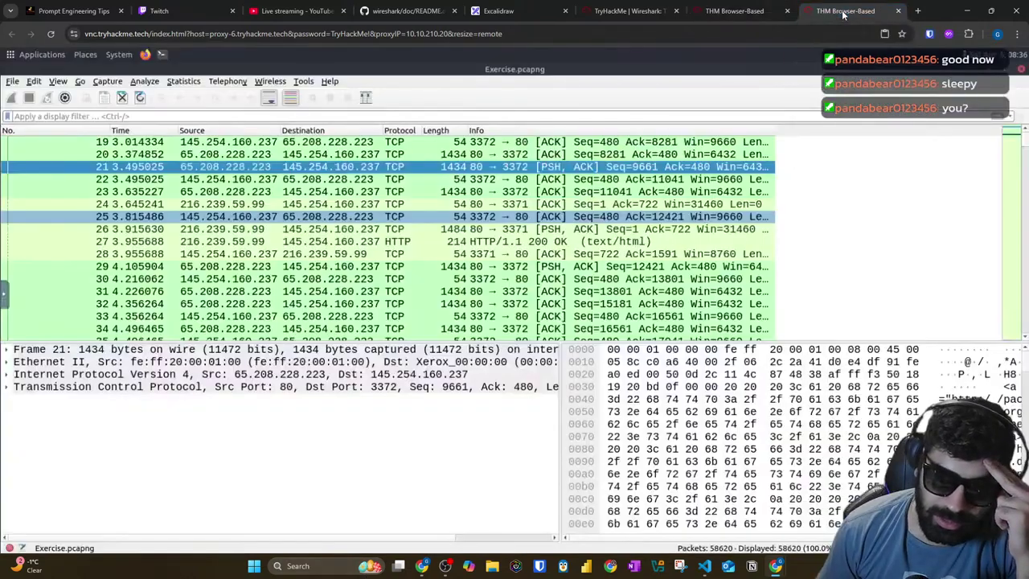
{"action": "left_click", "coordinate": [724, 34]}
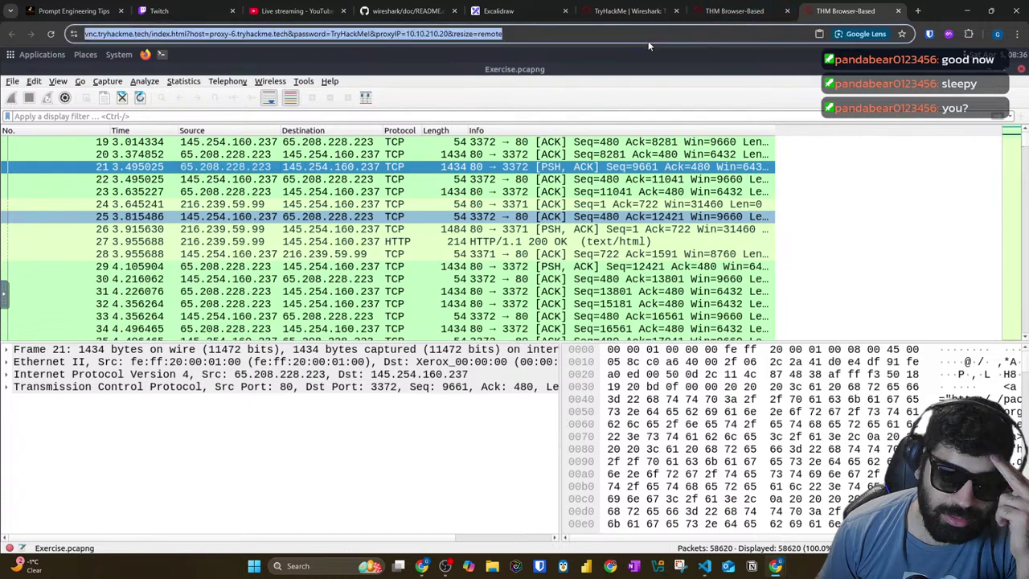
{"action": "left_click", "coordinate": [210, 171]}
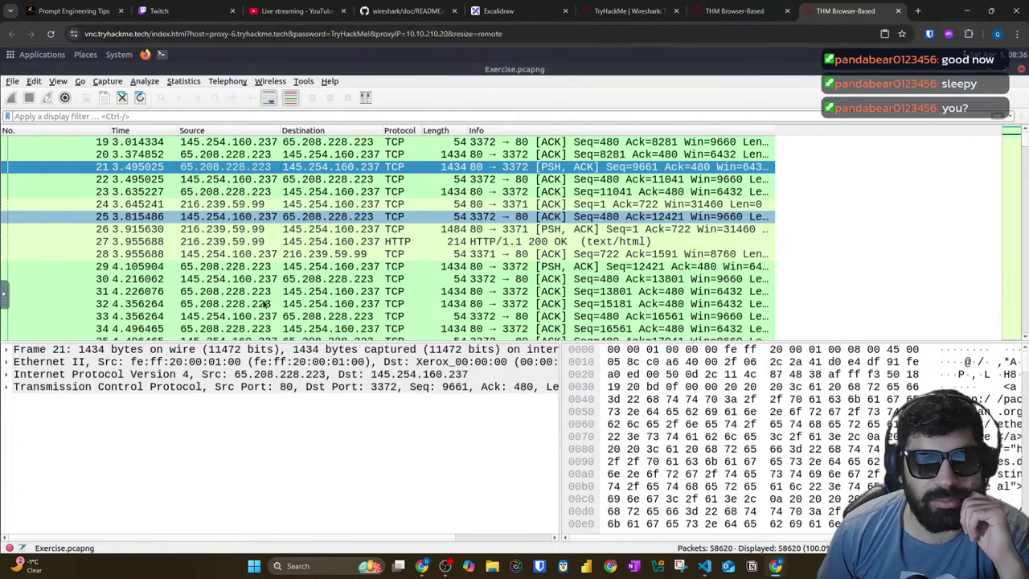
{"action": "left_click", "coordinate": [735, 11]}
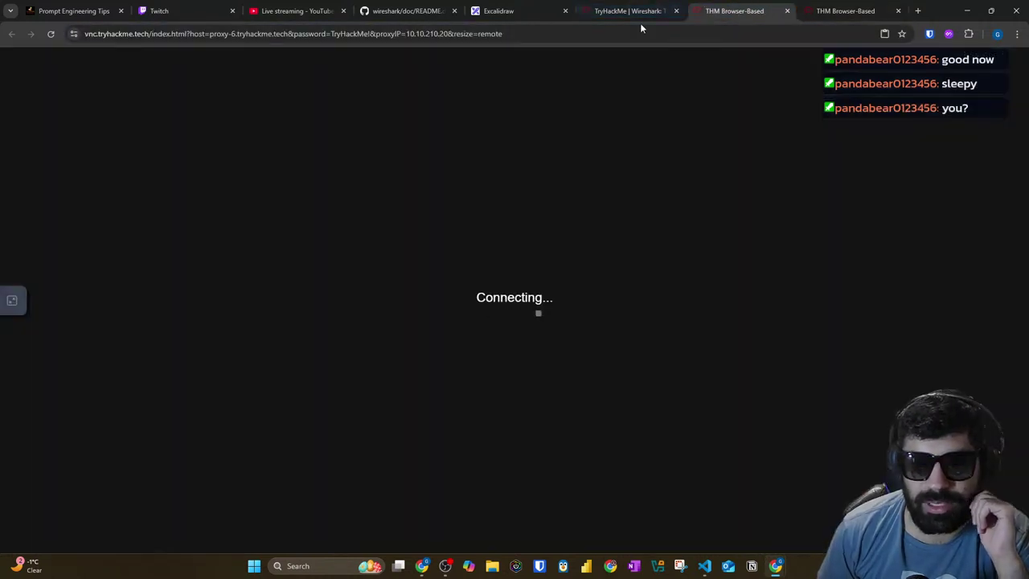
{"action": "left_click", "coordinate": [643, 15]}
{"action": "scroll", "coordinate": [839, 216], "scroll_direction": "down", "scroll_amount": 4}
{"action": "scroll", "coordinate": [1000, 253], "scroll_direction": "up", "scroll_amount": 6}
{"action": "scroll", "coordinate": [1021, 321], "scroll_direction": "down", "scroll_amount": 3}
Step: Jump to the page top, reopen the split machine view, and dismiss the Start menu
{"action": "key", "text": "Home"}
{"action": "left_click", "coordinate": [81, 354]}
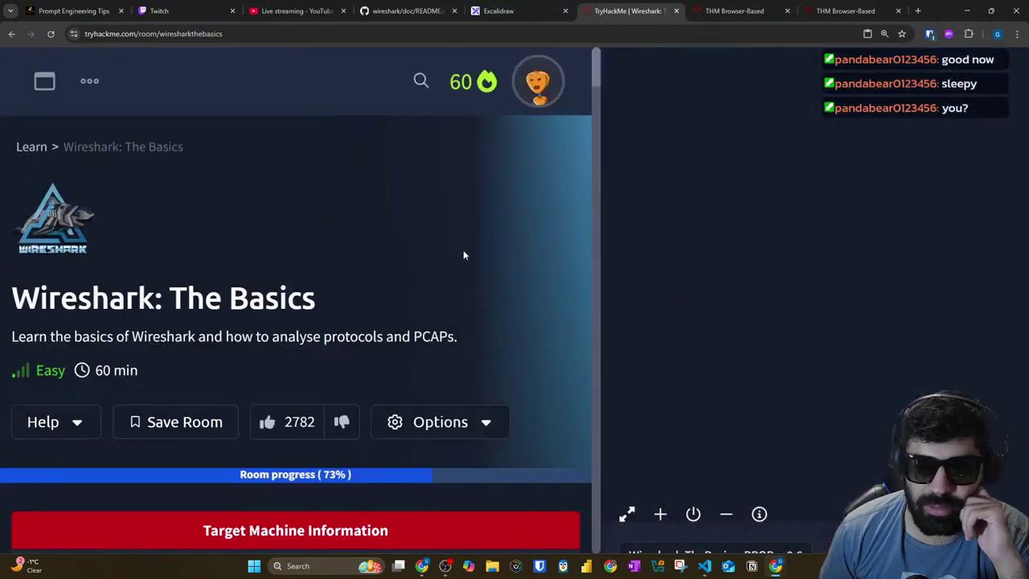
{"action": "scroll", "coordinate": [458, 285], "scroll_direction": "down", "scroll_amount": 10}
{"action": "scroll", "coordinate": [461, 294], "scroll_direction": "down", "scroll_amount": 15}
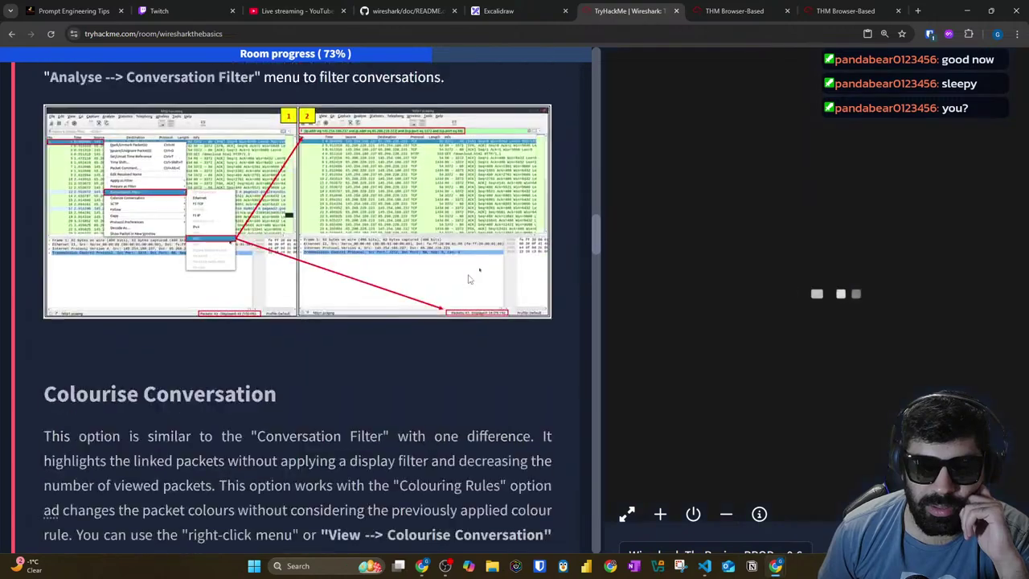
{"action": "scroll", "coordinate": [478, 279], "scroll_direction": "down", "scroll_amount": 15}
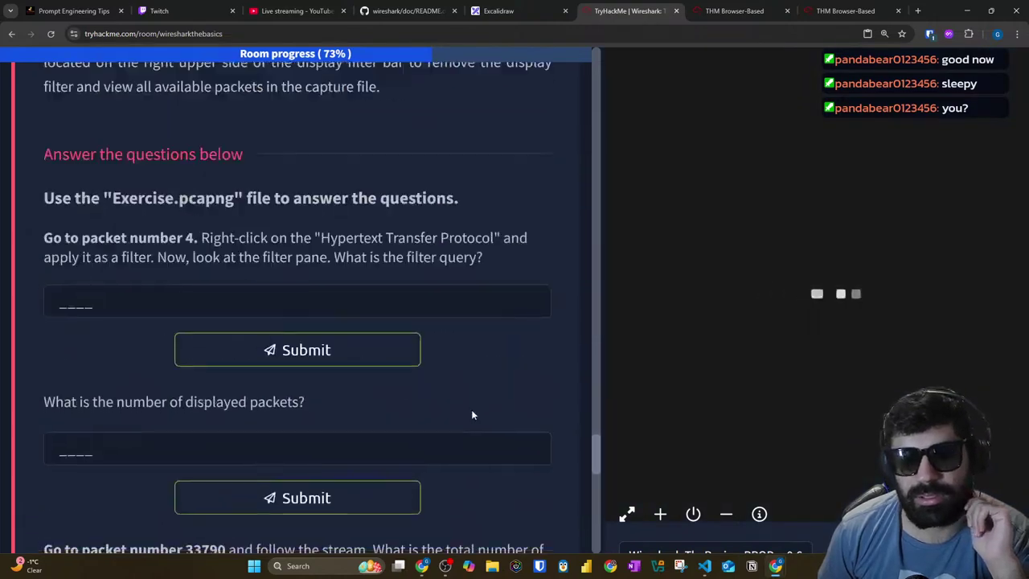
{"action": "scroll", "coordinate": [434, 406], "scroll_direction": "up", "scroll_amount": 6}
{"action": "scroll", "coordinate": [415, 392], "scroll_direction": "up", "scroll_amount": 5}
{"action": "key", "text": "super"}
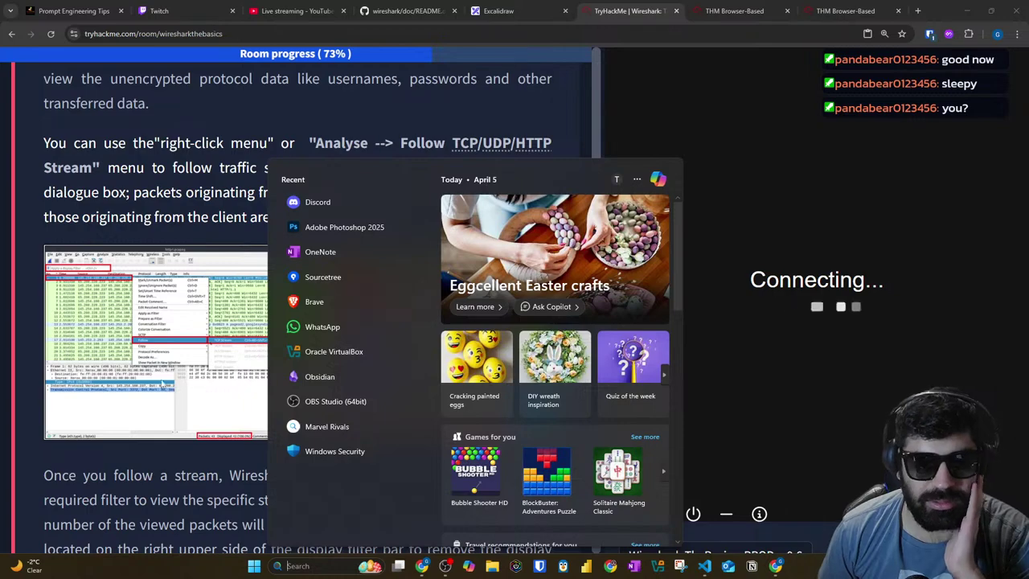
{"action": "scroll", "coordinate": [173, 211], "scroll_direction": "up", "scroll_amount": 3}
{"action": "left_click", "coordinate": [173, 211]}
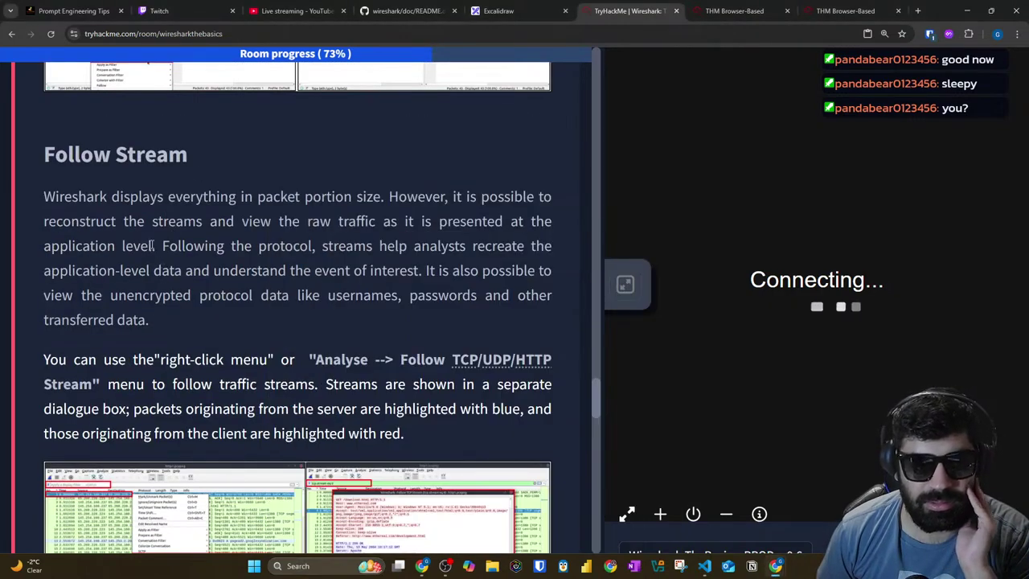
{"action": "scroll", "coordinate": [177, 225], "scroll_direction": "up", "scroll_amount": 2}
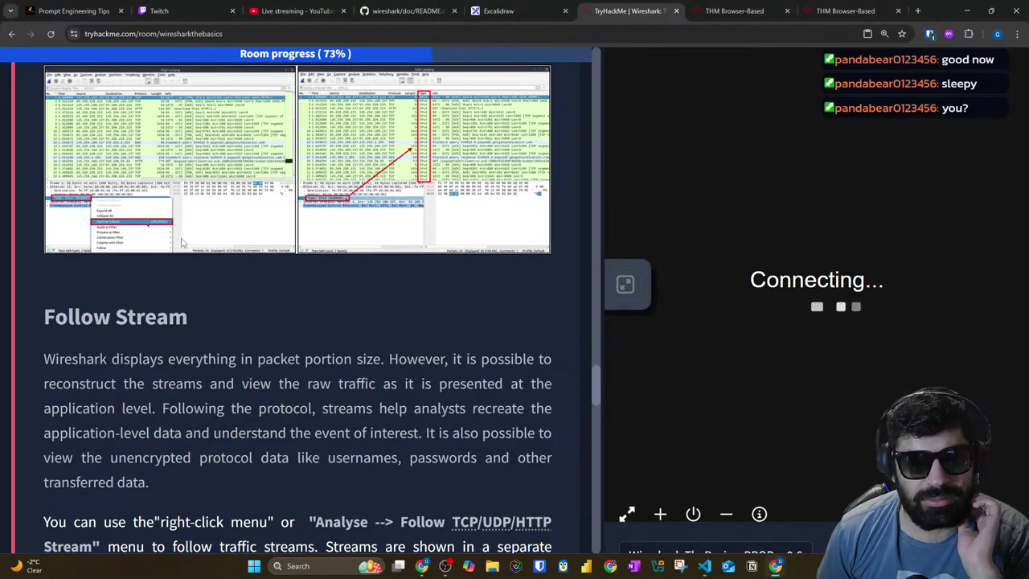
{"action": "scroll", "coordinate": [183, 244], "scroll_direction": "up", "scroll_amount": 4}
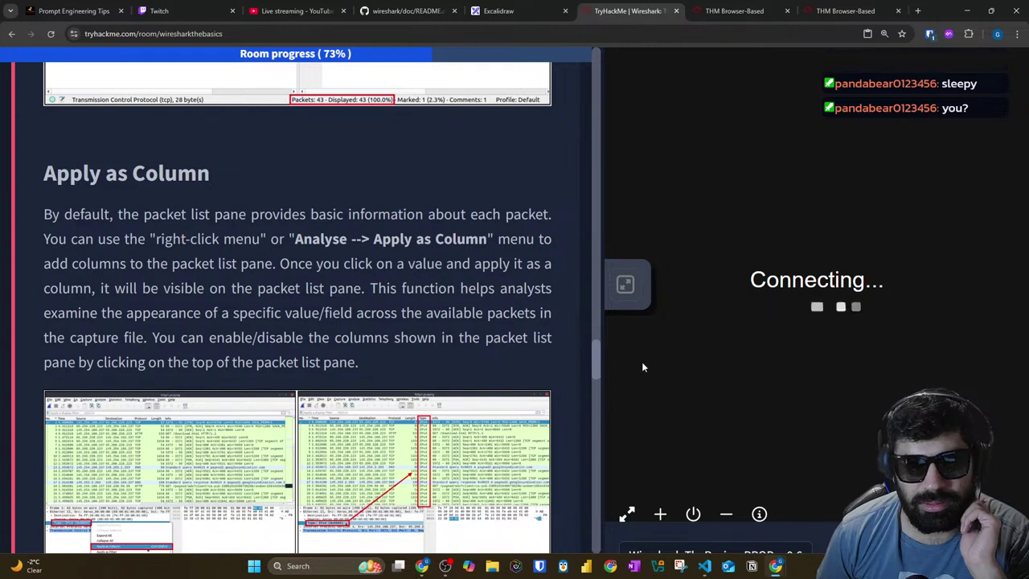
Step: Copy the target IP address 10.10.210.20 and open Windows Search
{"action": "left_click", "coordinate": [764, 6]}
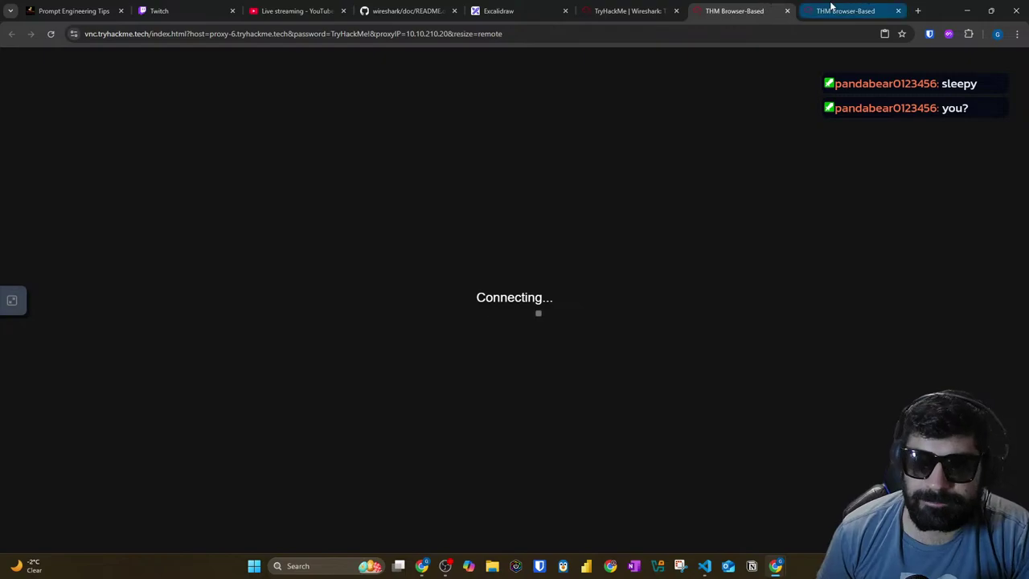
{"action": "left_click", "coordinate": [631, 10]}
{"action": "scroll", "coordinate": [565, 296], "scroll_direction": "down", "scroll_amount": 8}
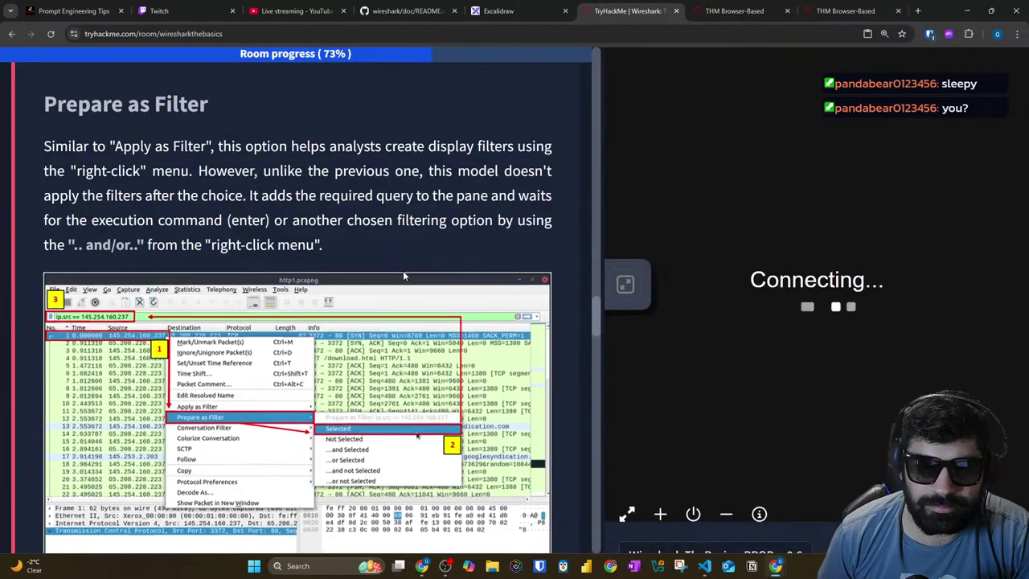
{"action": "scroll", "coordinate": [565, 296], "scroll_direction": "up", "scroll_amount": 15}
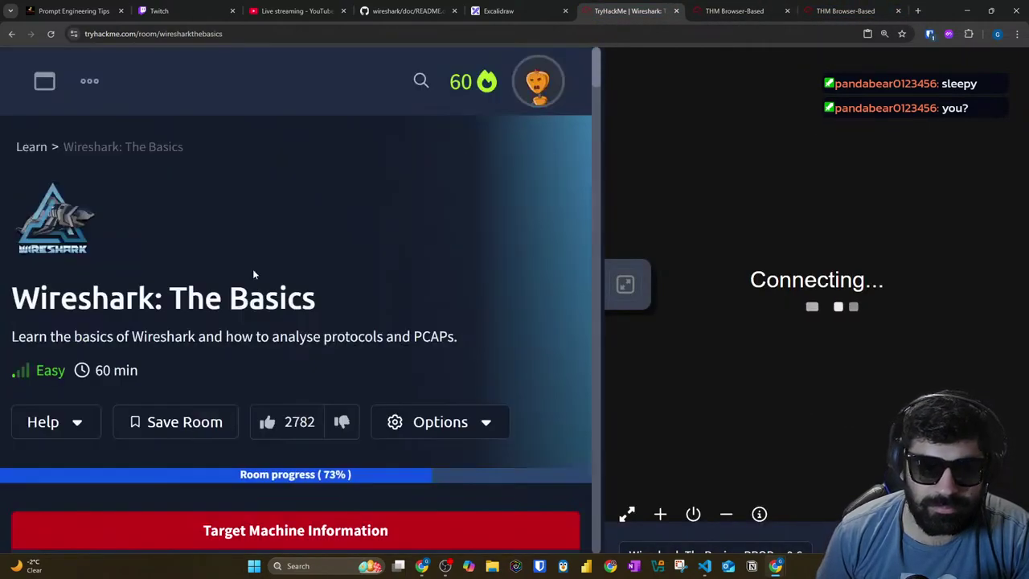
{"action": "scroll", "coordinate": [244, 340], "scroll_direction": "down", "scroll_amount": 2}
{"action": "scroll", "coordinate": [253, 388], "scroll_direction": "down", "scroll_amount": 3}
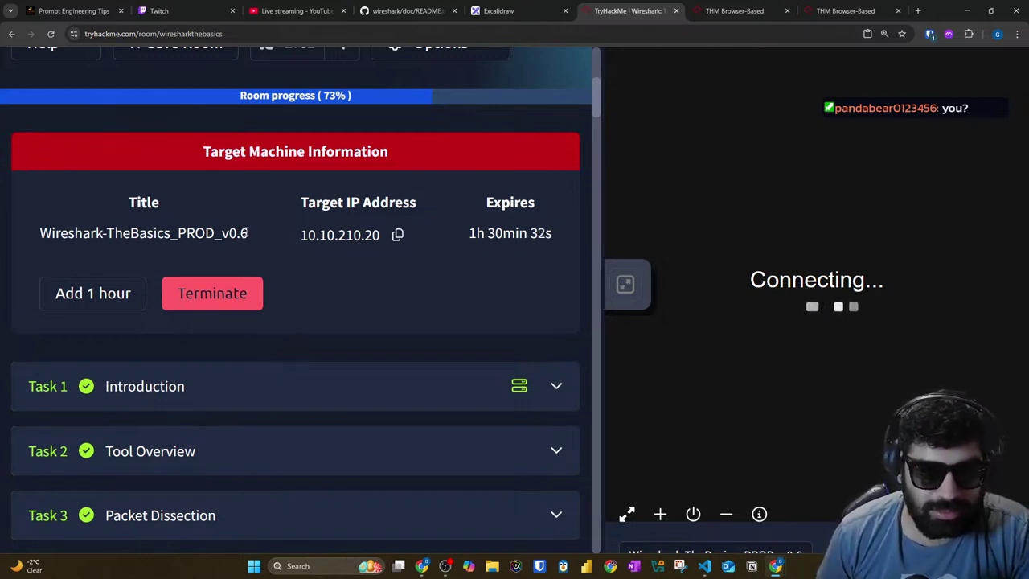
{"action": "left_click", "coordinate": [395, 237]}
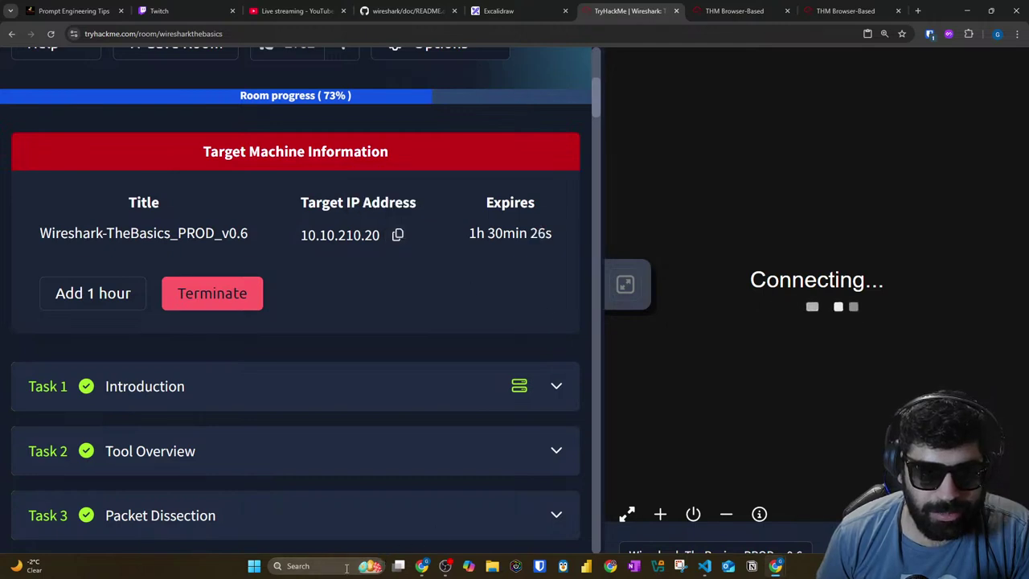
{"action": "left_click", "coordinate": [346, 568]}
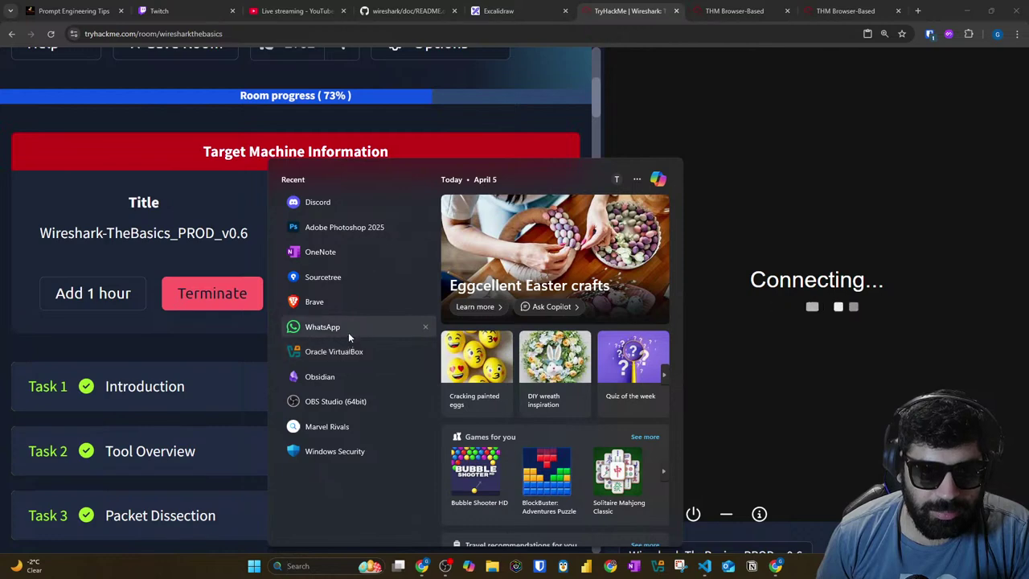
Step: Launch Oracle VirtualBox and start the saved kali-linux-2024.3 virtual machine
{"action": "left_click", "coordinate": [351, 353]}
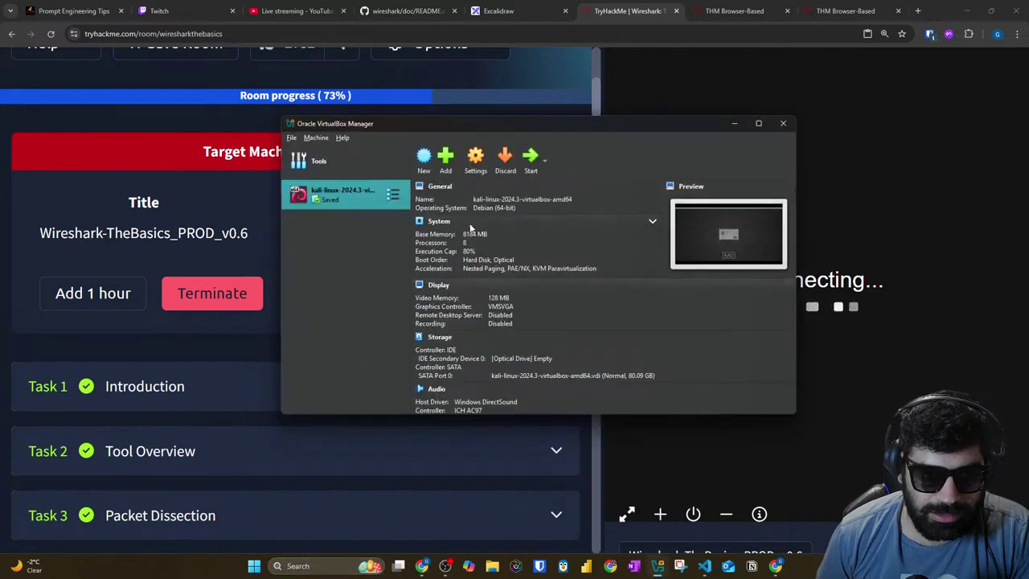
{"action": "left_click", "coordinate": [530, 158]}
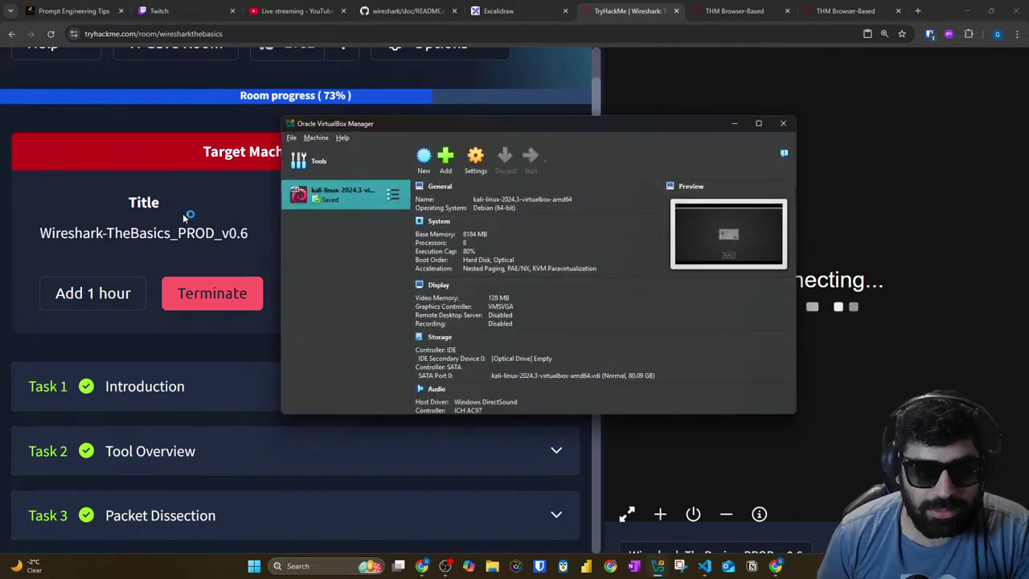
{"action": "left_click", "coordinate": [185, 217]}
{"action": "scroll", "coordinate": [259, 237], "scroll_direction": "down", "scroll_amount": 15}
{"action": "scroll", "coordinate": [349, 387], "scroll_direction": "down", "scroll_amount": 15}
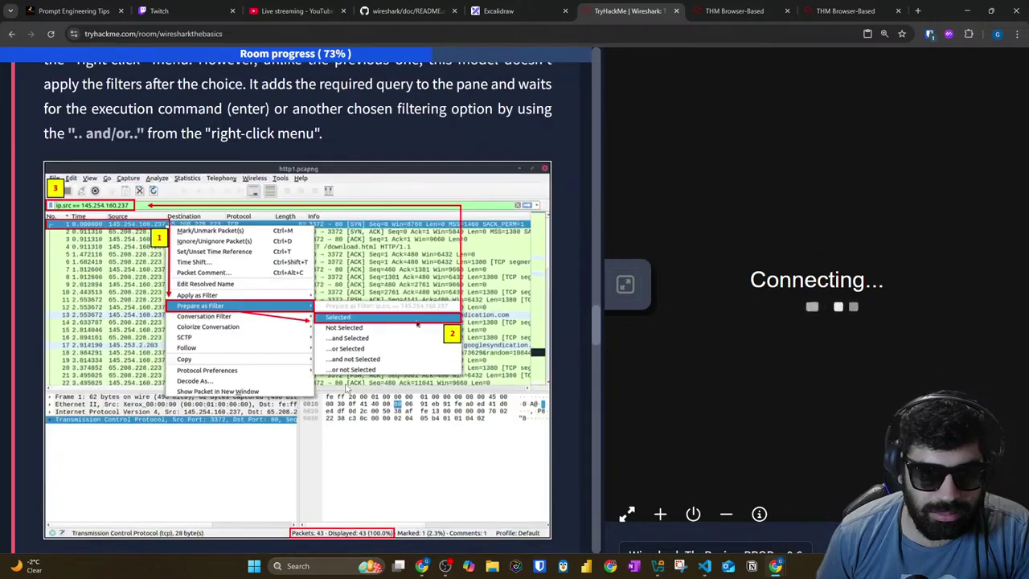
{"action": "scroll", "coordinate": [347, 388], "scroll_direction": "down", "scroll_amount": 4}
{"action": "left_click", "coordinate": [695, 567]}
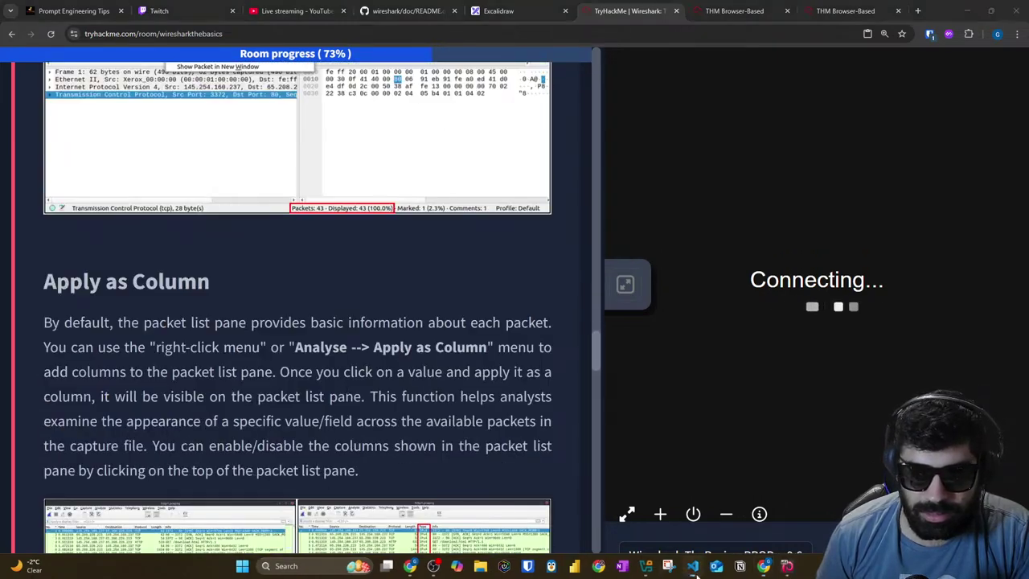
{"action": "right_click", "coordinate": [695, 568]}
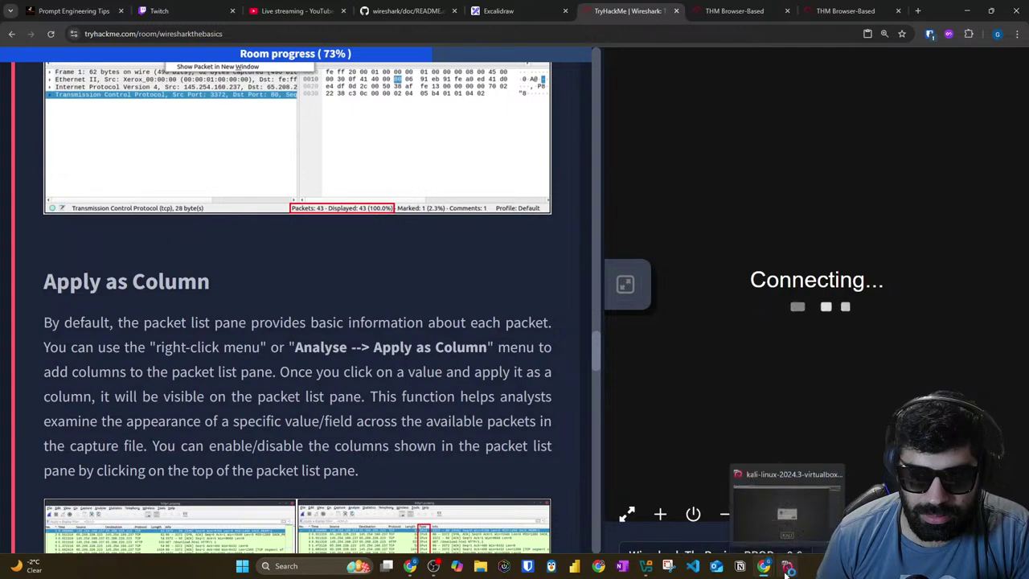
{"action": "left_click", "coordinate": [788, 569]}
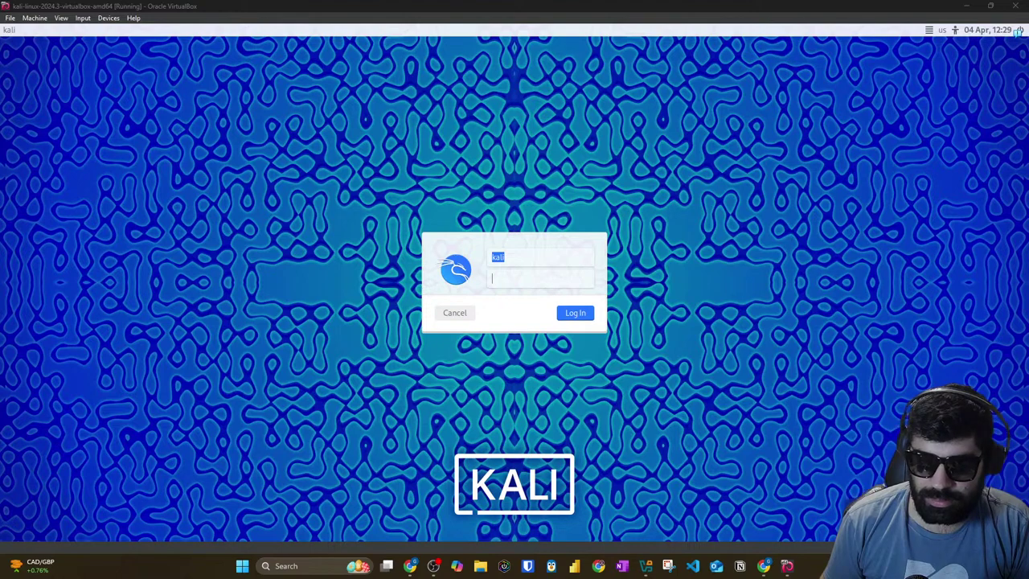
Step: Maximise the Kali window at its login screen, then begin closing the virtual machine
{"action": "left_click", "coordinate": [543, 296]}
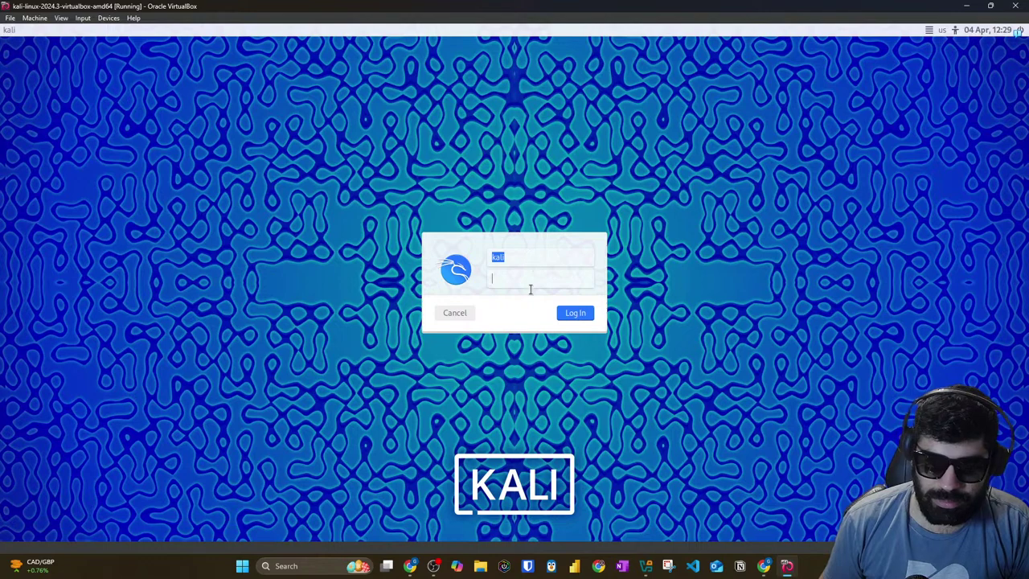
{"action": "left_click_drag", "start_coordinate": [529, 5], "coordinate": [525, 43]}
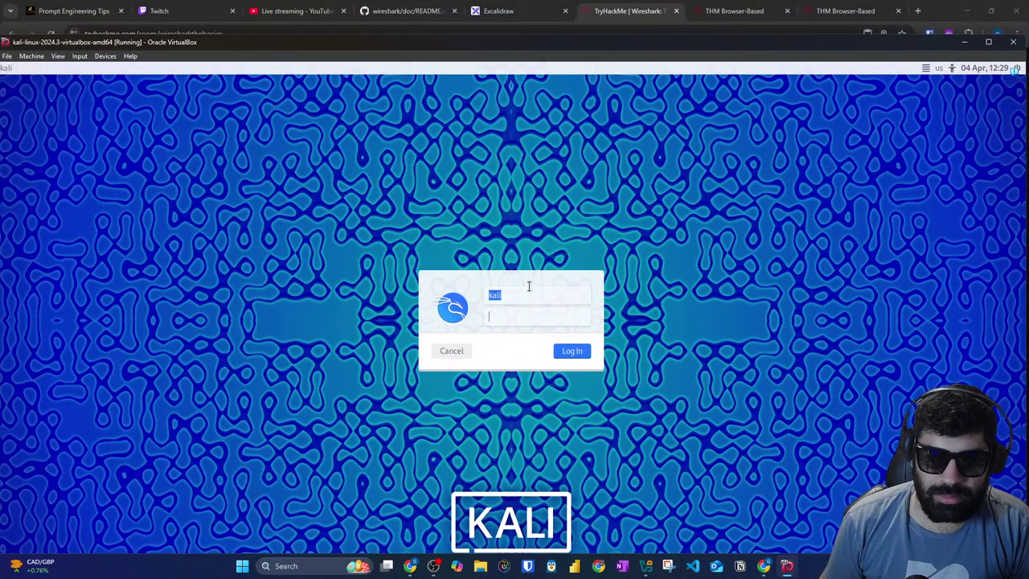
{"action": "left_click", "coordinate": [989, 43]}
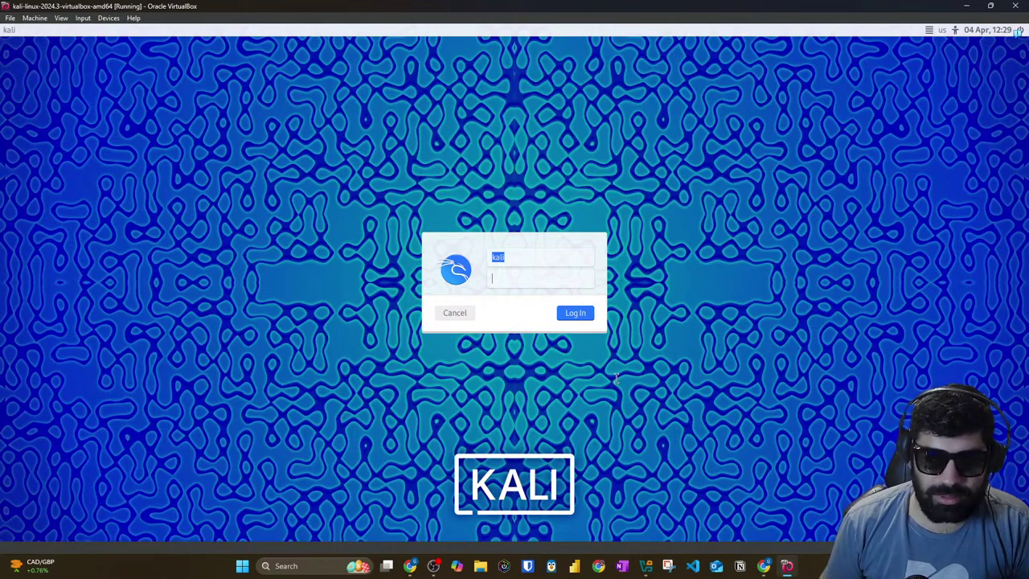
{"action": "left_click", "coordinate": [788, 567]}
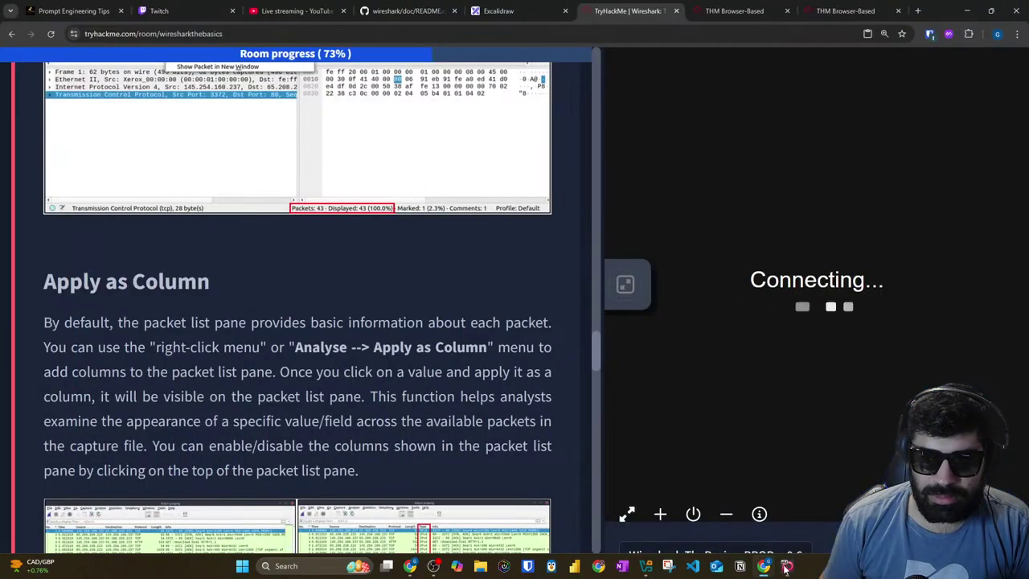
{"action": "left_click", "coordinate": [787, 567]}
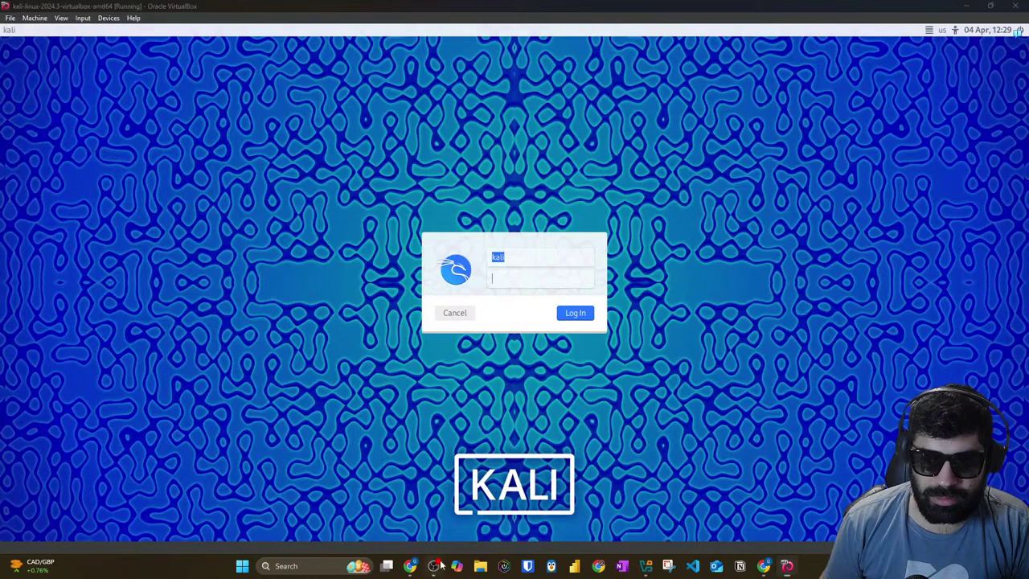
{"action": "left_click", "coordinate": [439, 566]}
{"action": "left_click", "coordinate": [438, 566]}
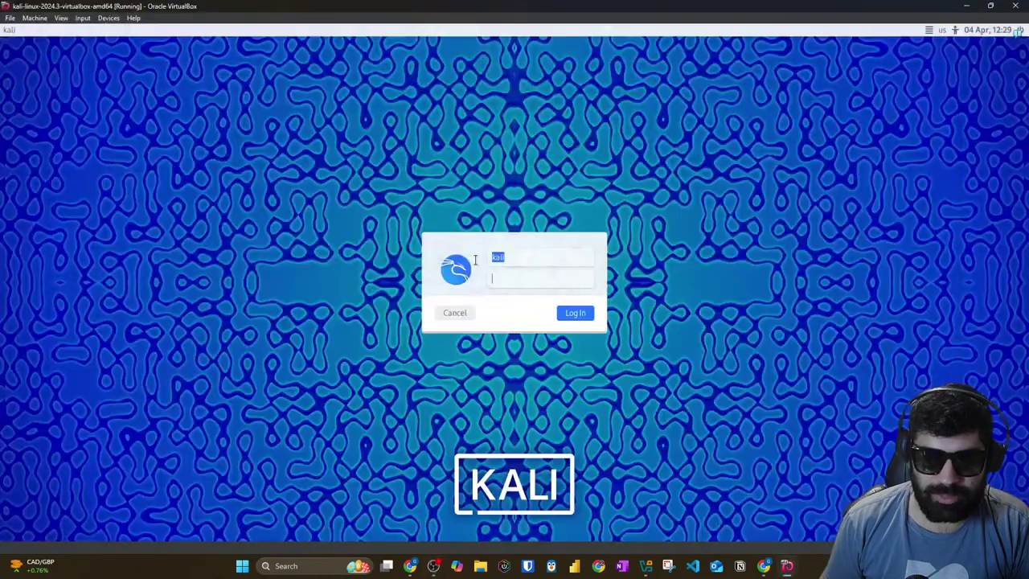
{"action": "left_click", "coordinate": [1015, 6]}
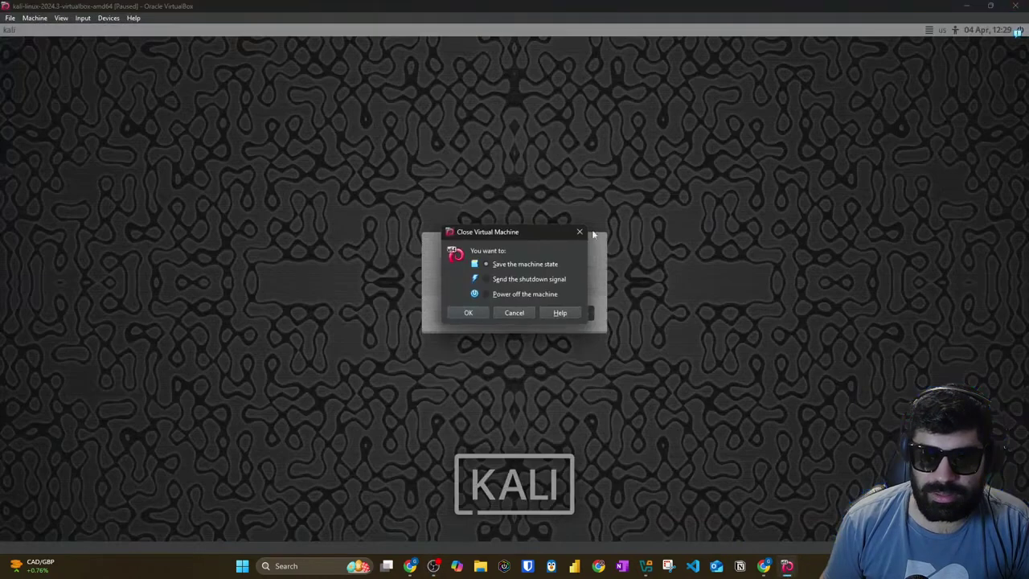
Step: Keep the Kali VM running instead of closing it, glance at the Twitch stream, and return to Kali
{"action": "left_click", "coordinate": [499, 312]}
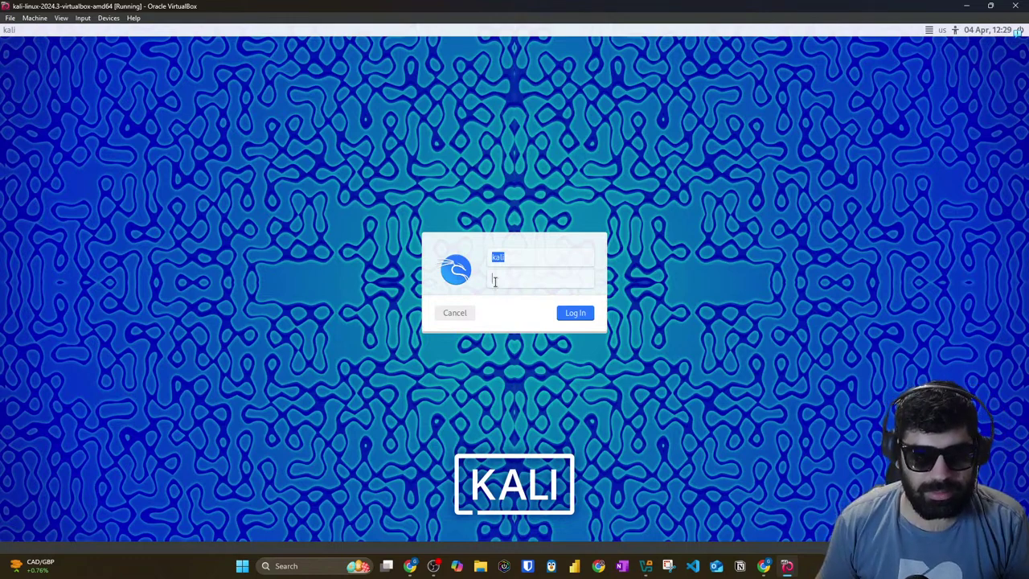
{"action": "left_click", "coordinate": [410, 566]}
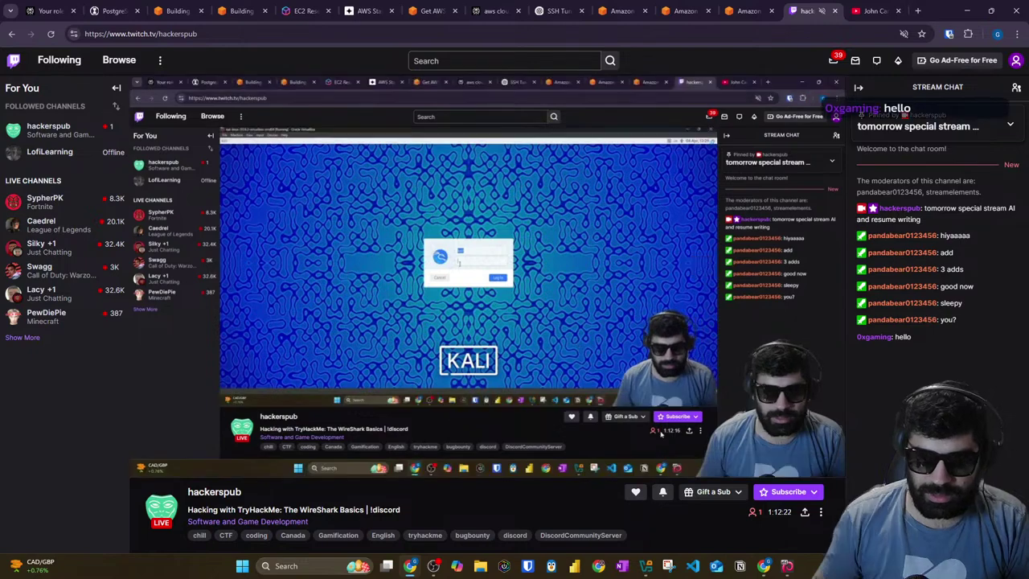
{"action": "key", "text": "alt+Tab"}
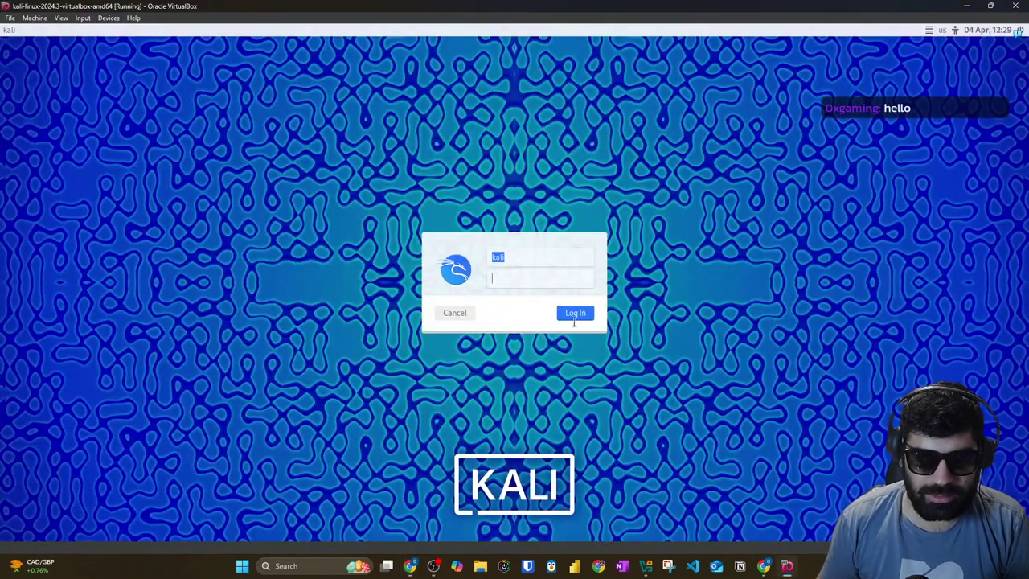
Step: Check the TryHackMe room and AttackBox tabs in the THM browser window, leaving split view
{"action": "mouse_move", "coordinate": [764, 566]}
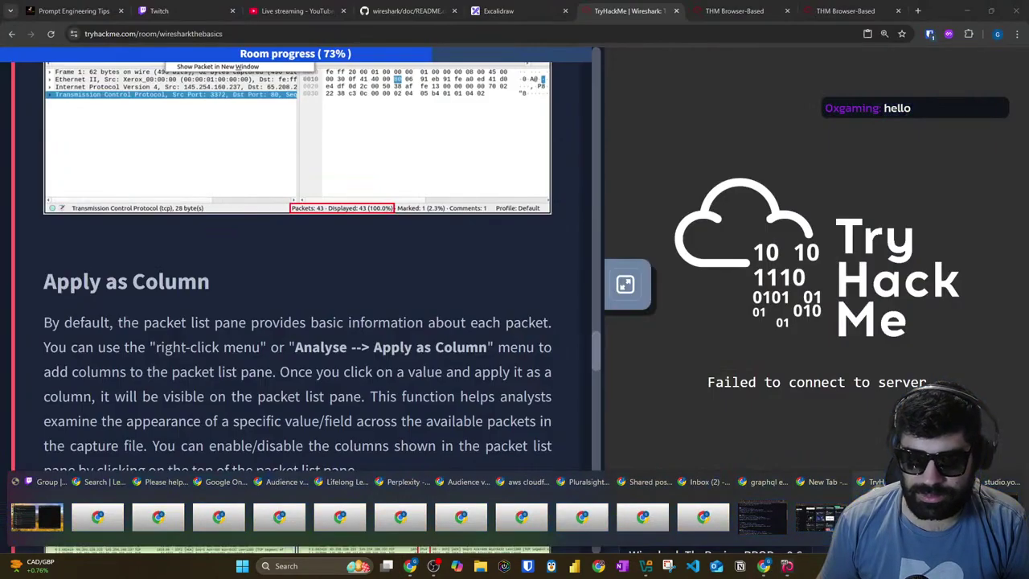
{"action": "left_click", "coordinate": [872, 517]}
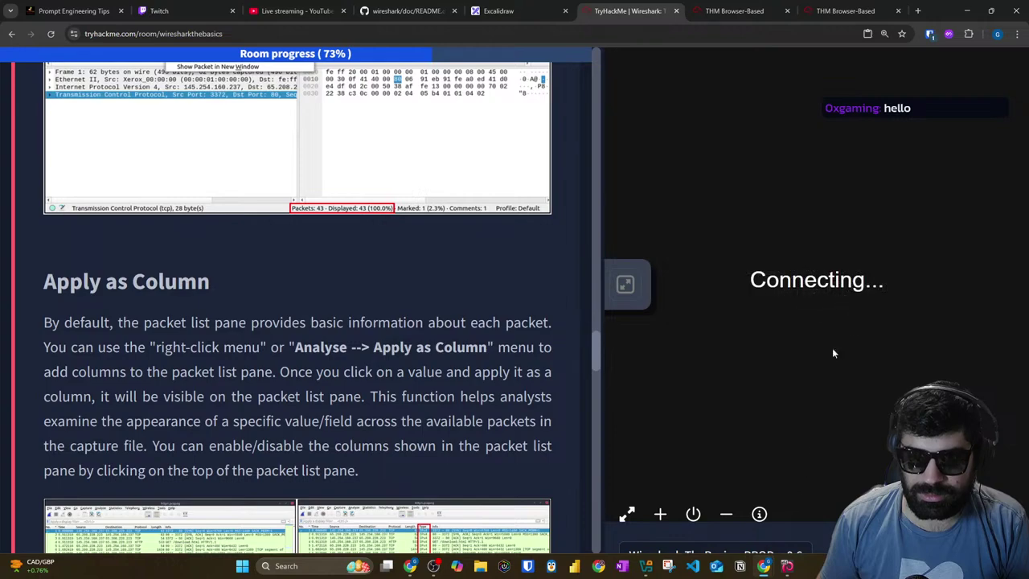
{"action": "left_click", "coordinate": [821, 16]}
{"action": "left_click", "coordinate": [770, 14]}
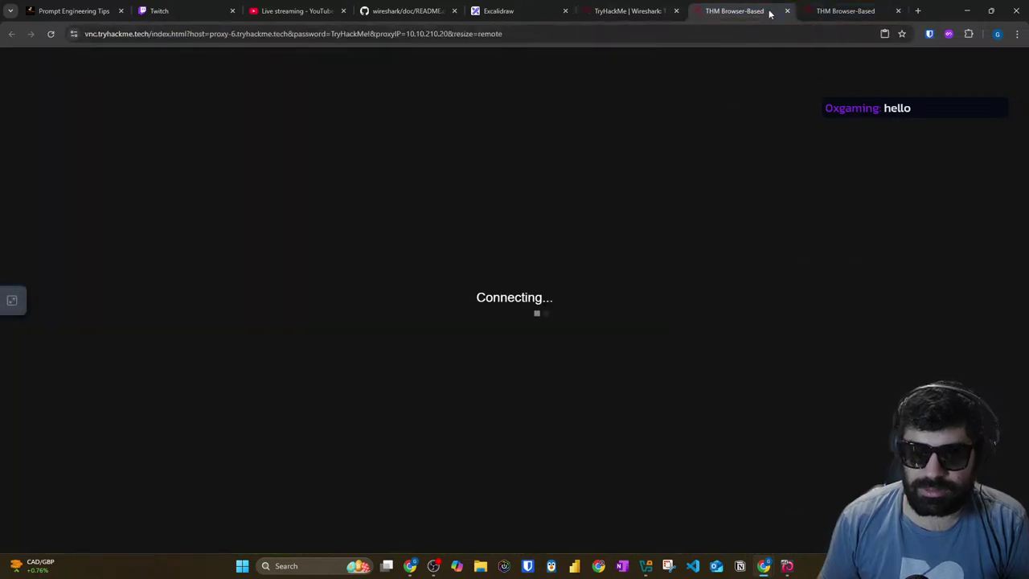
{"action": "left_click", "coordinate": [648, 11]}
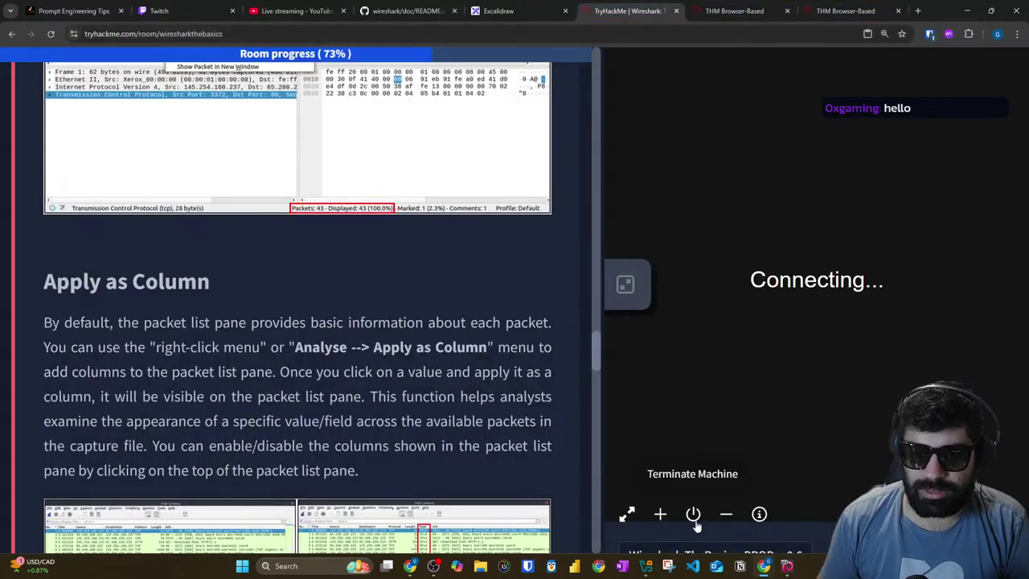
{"action": "left_click", "coordinate": [722, 523]}
{"action": "left_click", "coordinate": [823, 10]}
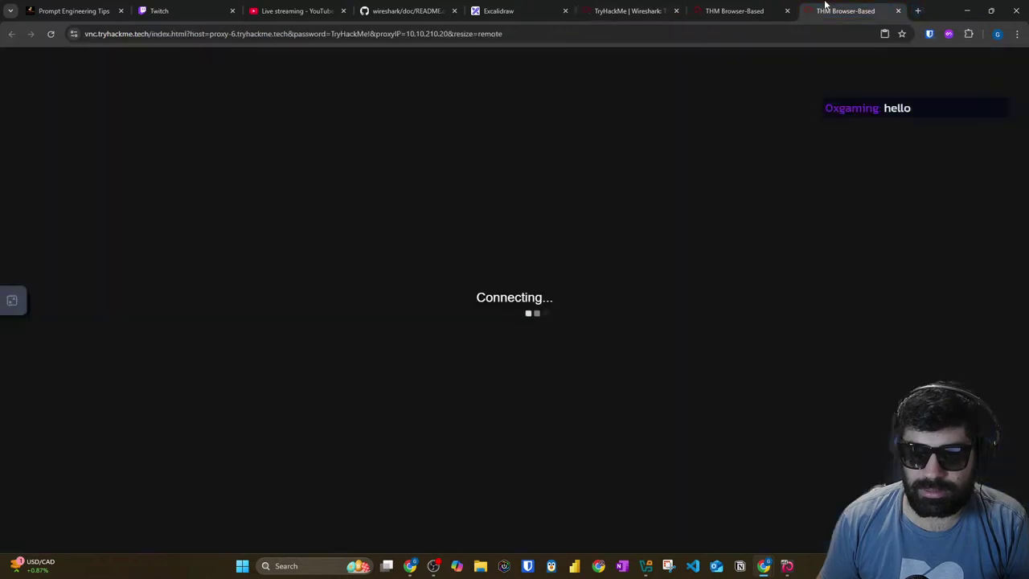
{"action": "left_click", "coordinate": [754, 8]}
Step: Take the Kali window out of full screen and bring the daily.dev Chrome window forward
{"action": "key", "text": "alt+Tab"}
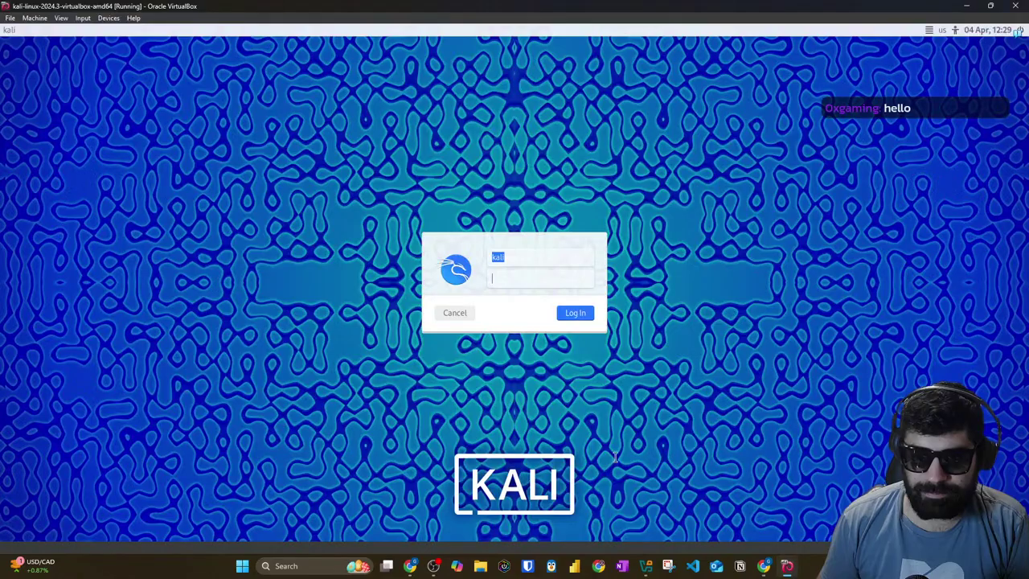
{"action": "left_click", "coordinate": [991, 6]}
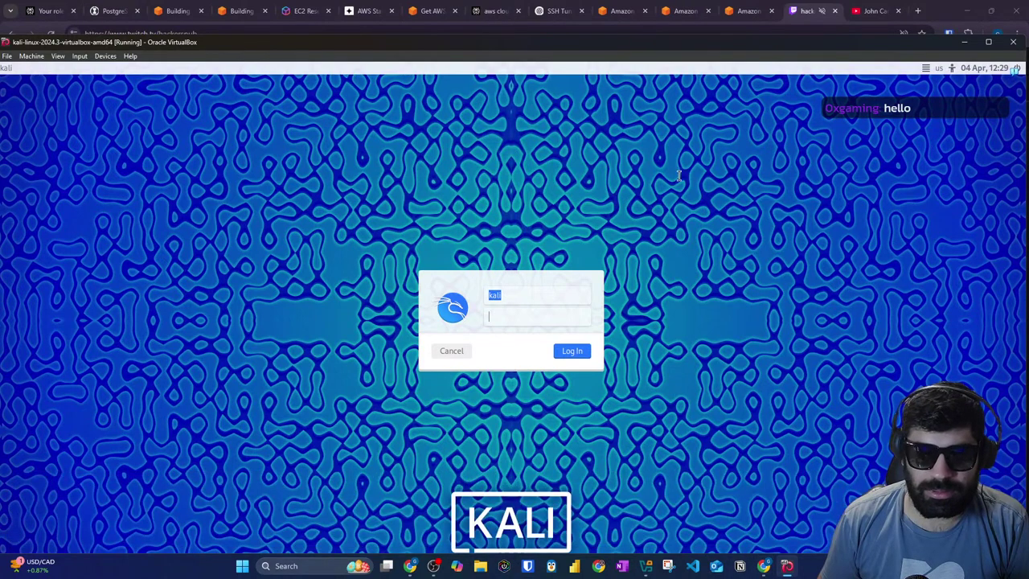
{"action": "mouse_move", "coordinate": [768, 567]}
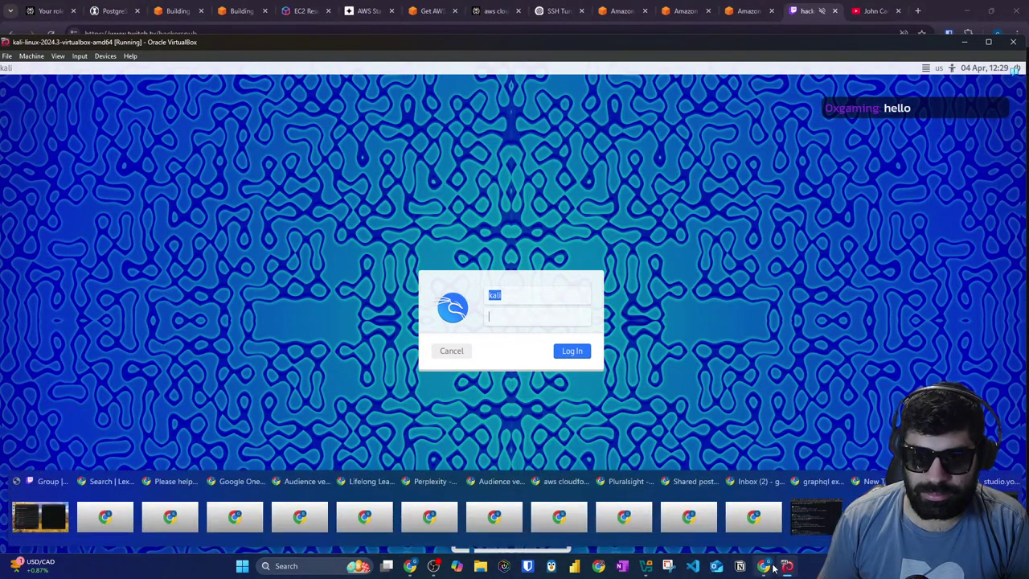
{"action": "mouse_move", "coordinate": [837, 481]}
{"action": "mouse_move", "coordinate": [40, 515]}
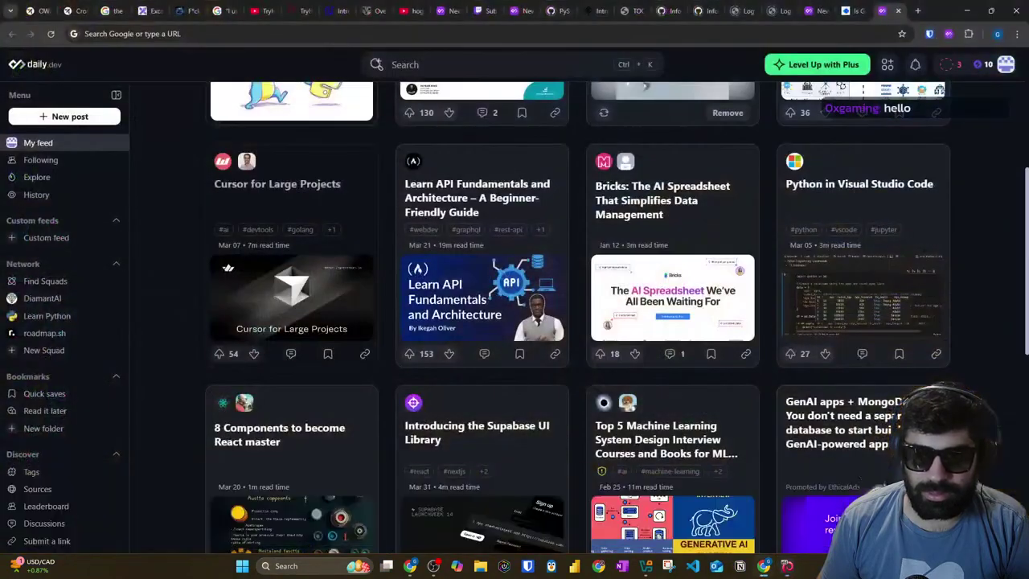
{"action": "left_click", "coordinate": [817, 517]}
Step: Restore the recently closed Chrome window of 8 tabs from History
{"action": "left_click", "coordinate": [1017, 33]}
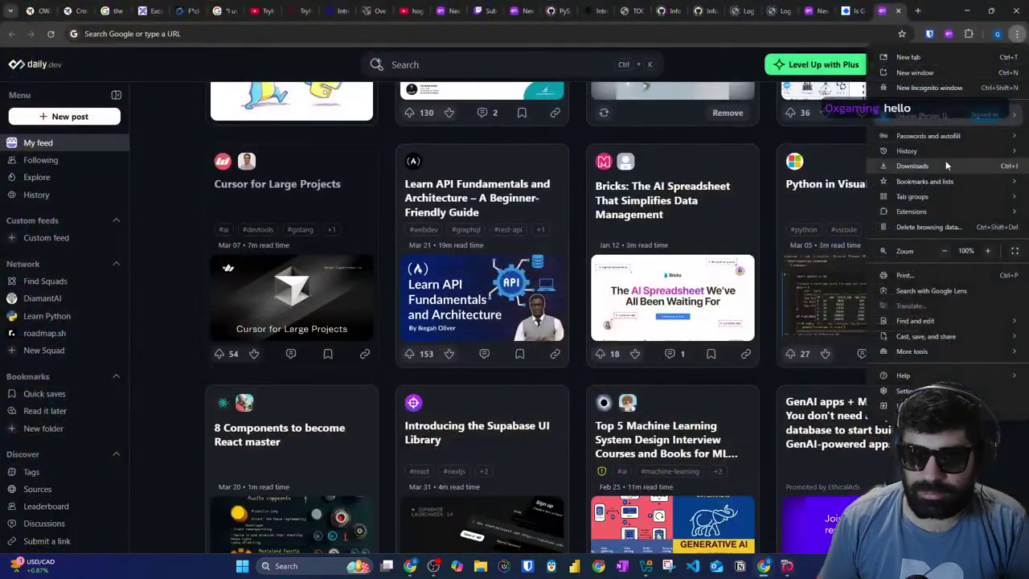
{"action": "mouse_move", "coordinate": [923, 150]}
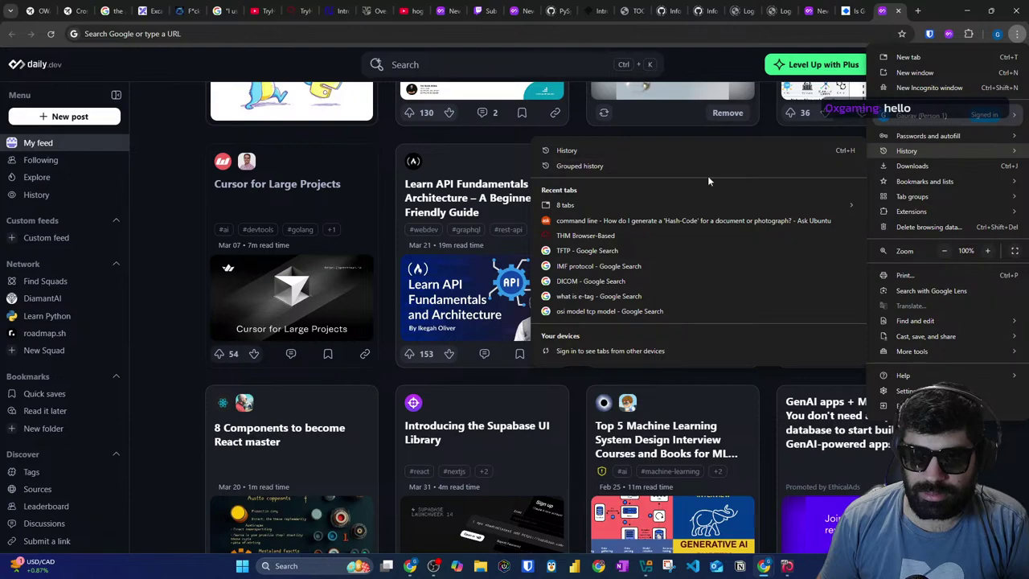
{"action": "mouse_move", "coordinate": [631, 204]}
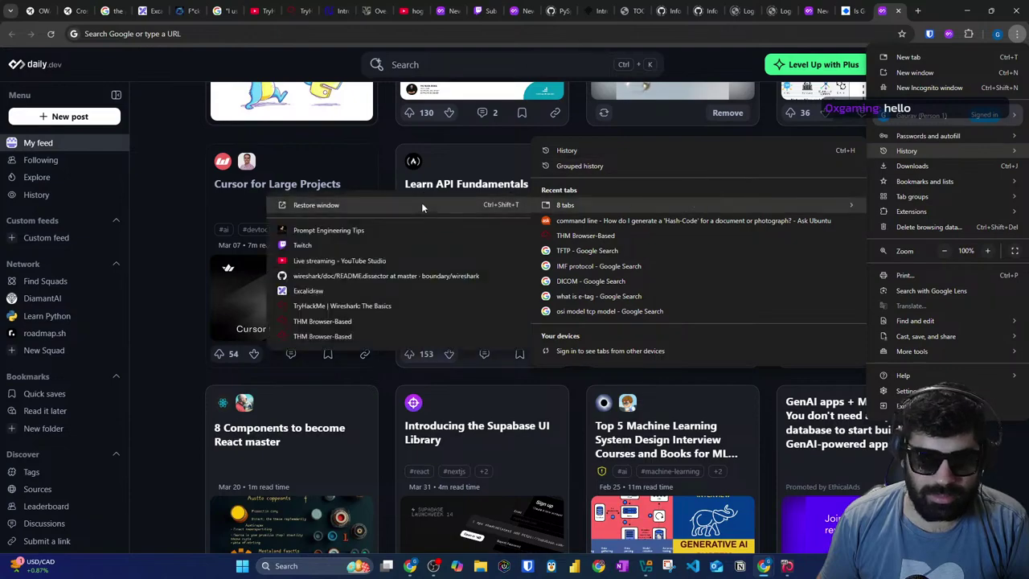
{"action": "left_click", "coordinate": [421, 202]}
Step: Review the restored tabs: Wireshark room, both AttackBox tabs, and YouTube Studio, ending on the room page
{"action": "left_click", "coordinate": [617, 16]}
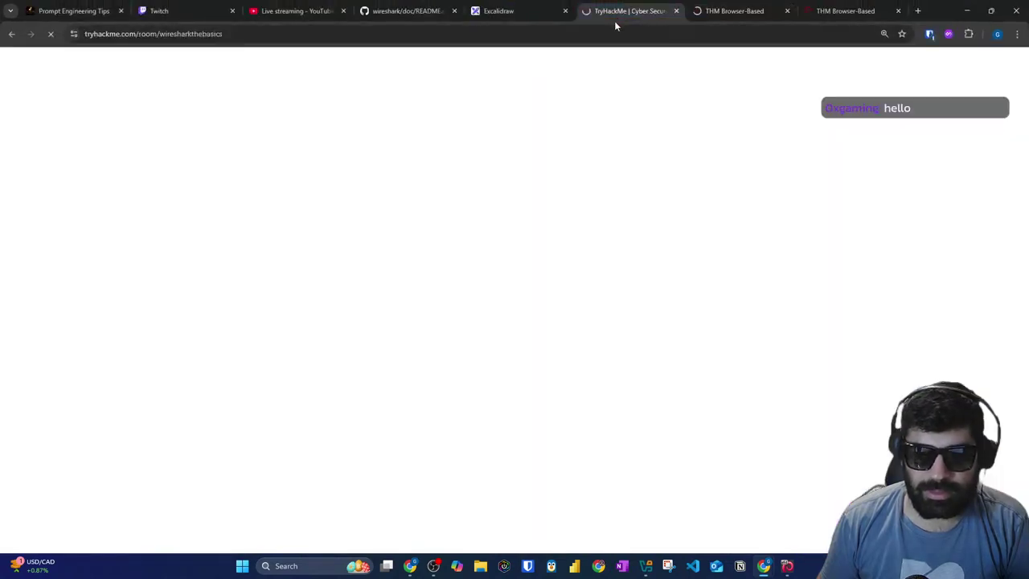
{"action": "scroll", "coordinate": [439, 289], "scroll_direction": "down", "scroll_amount": 1}
{"action": "scroll", "coordinate": [439, 290], "scroll_direction": "down", "scroll_amount": 15}
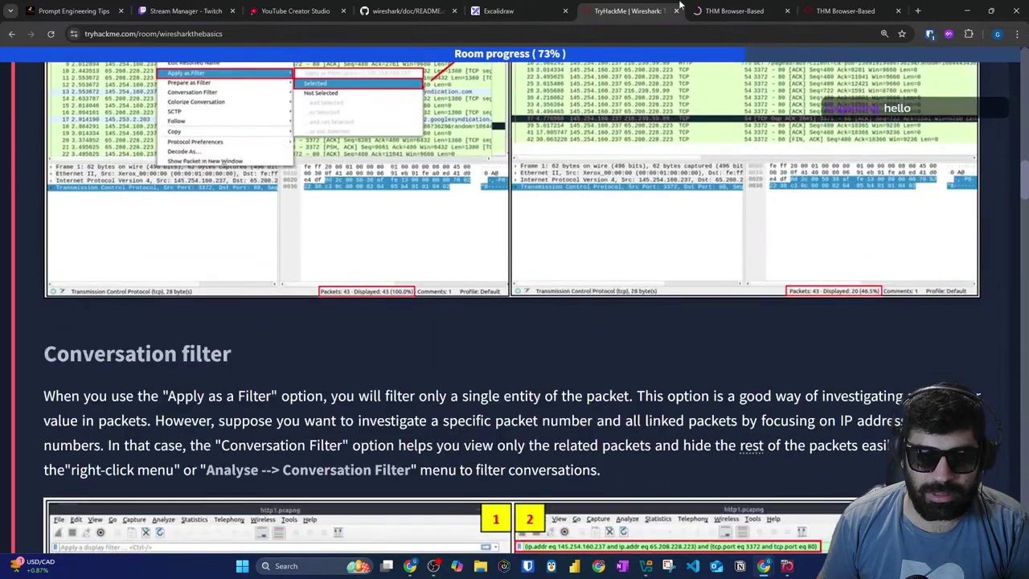
{"action": "left_click", "coordinate": [702, 8]}
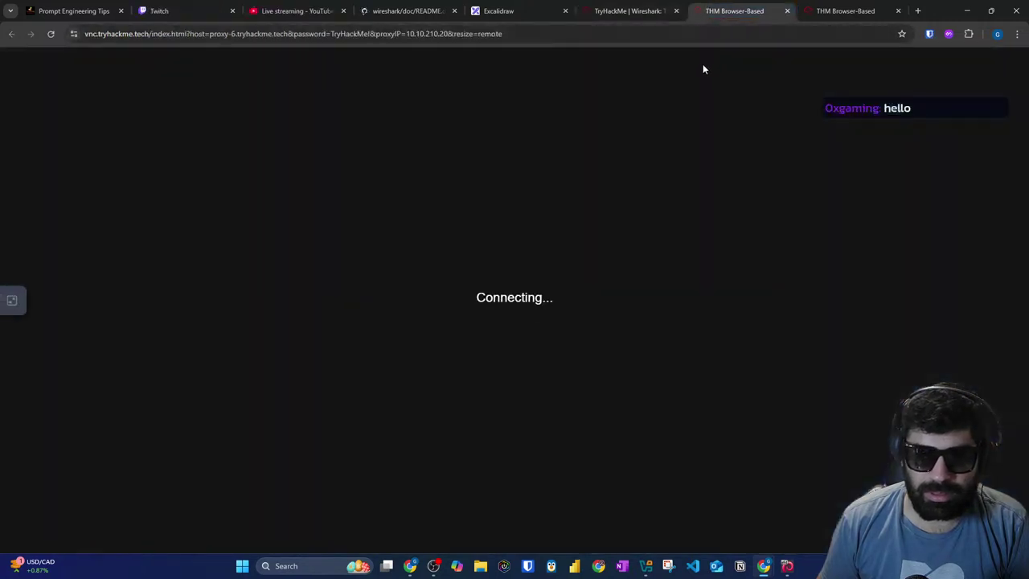
{"action": "left_click", "coordinate": [294, 13]}
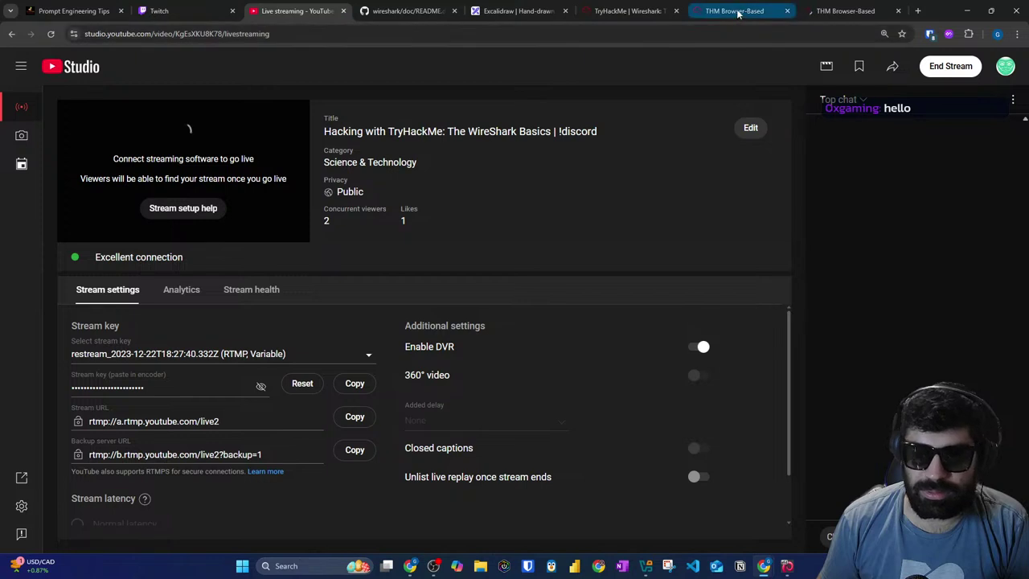
{"action": "left_click", "coordinate": [832, 9]}
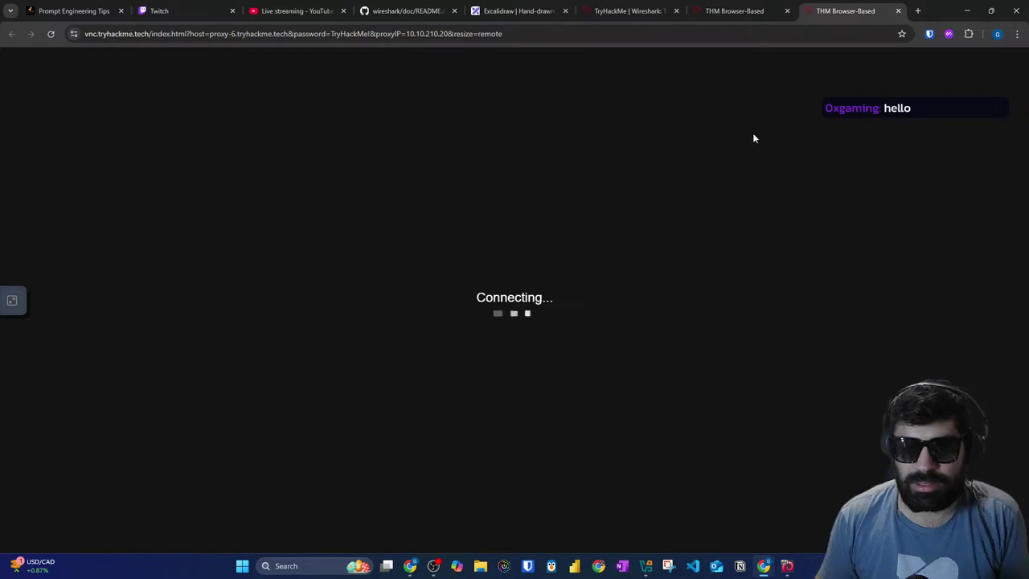
{"action": "left_click", "coordinate": [648, 13]}
Step: Power off the Kali virtual machine
{"action": "left_click", "coordinate": [787, 565]}
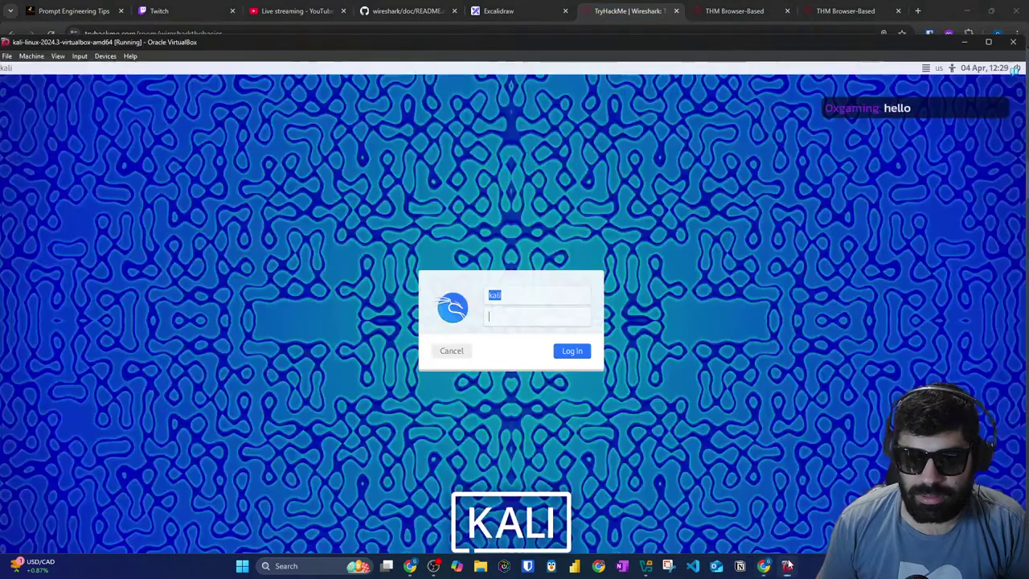
{"action": "left_click", "coordinate": [1013, 42]}
{"action": "left_click", "coordinate": [508, 333]}
{"action": "key", "text": "Return"}
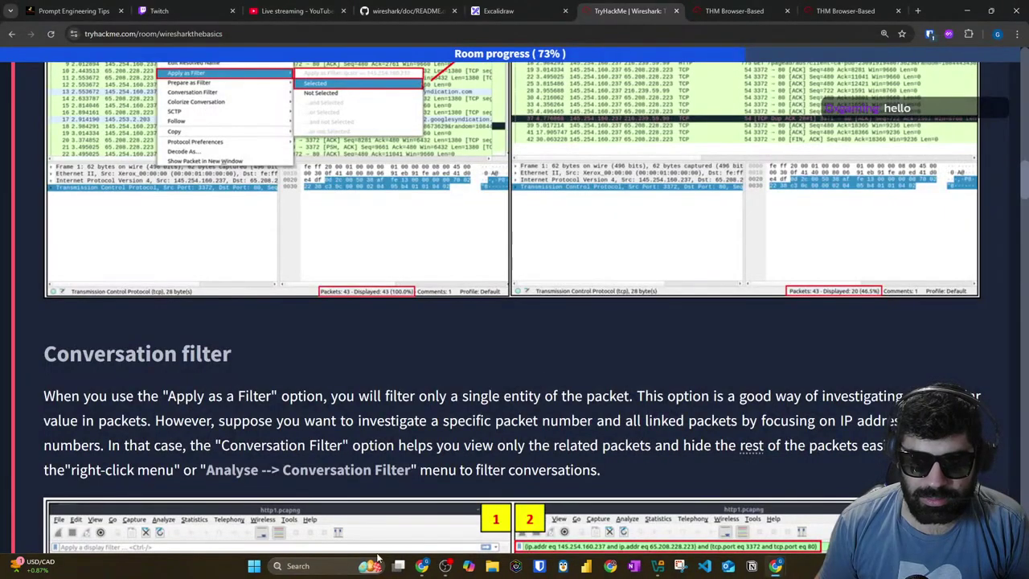
Step: Start the Kali VM again from VirtualBox Manager
{"action": "left_click", "coordinate": [378, 564]}
{"action": "left_click", "coordinate": [658, 565]}
{"action": "left_click", "coordinate": [530, 158]}
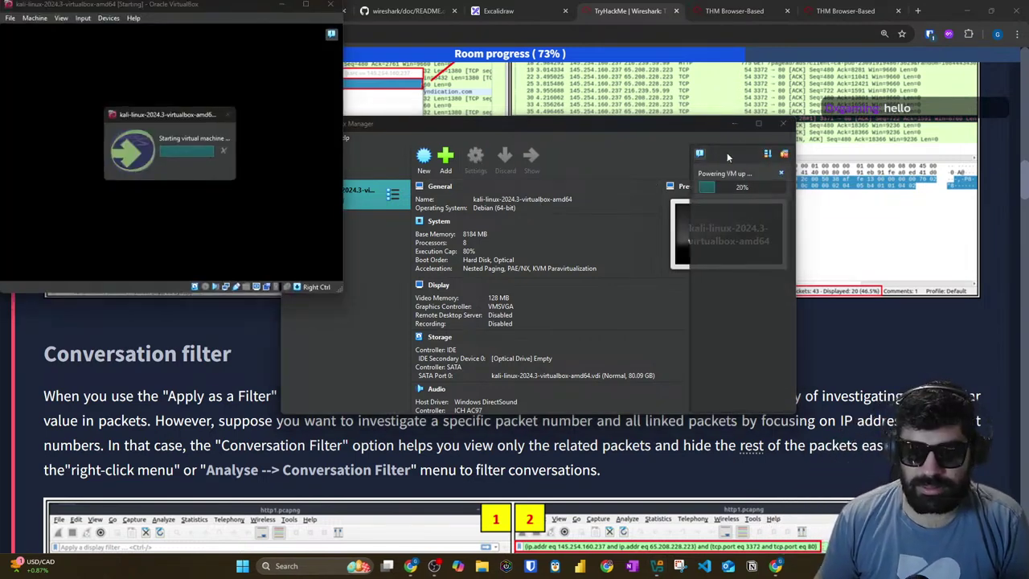
Step: Maximize the VM window and reset the Kali VM via Machine > Reset, confirming the dialog
{"action": "left_click", "coordinate": [307, 5]}
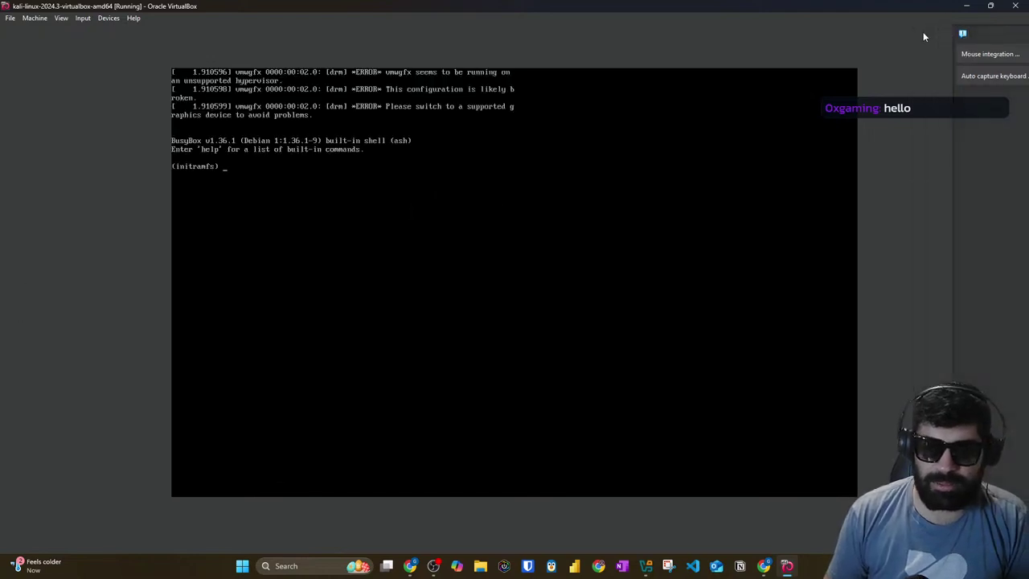
{"action": "left_click", "coordinate": [62, 19]}
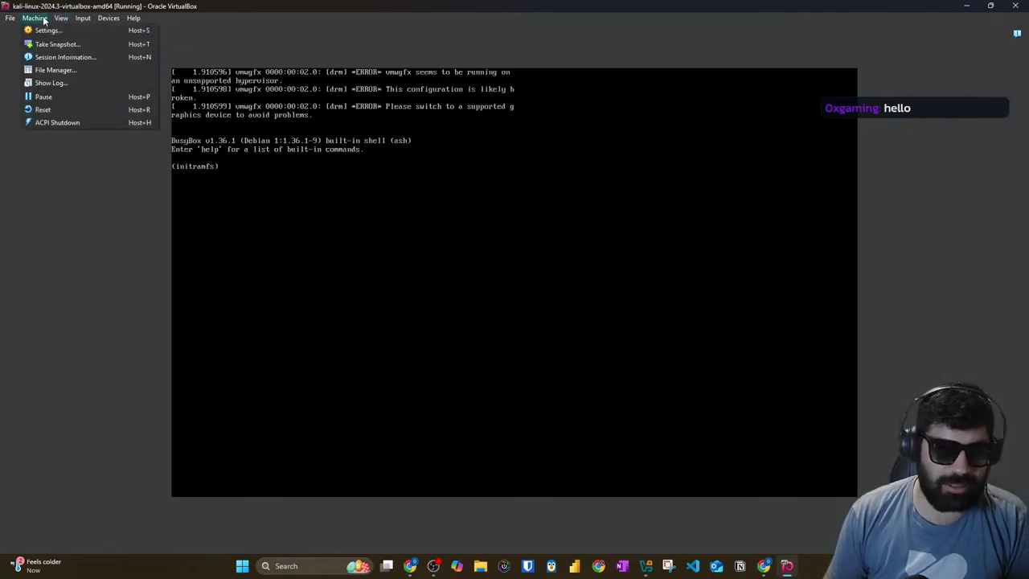
{"action": "left_click", "coordinate": [43, 109]}
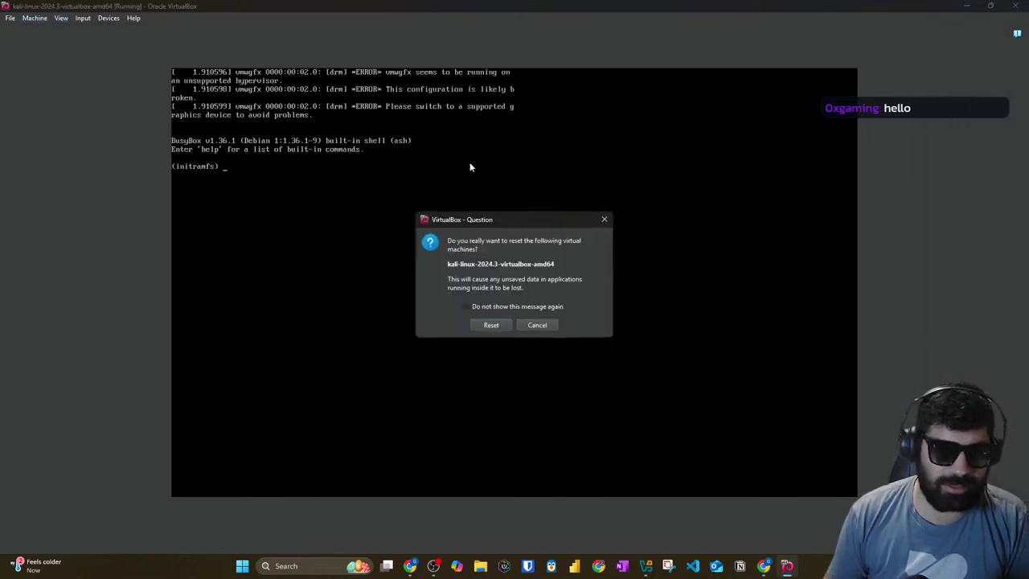
{"action": "left_click", "coordinate": [508, 325]}
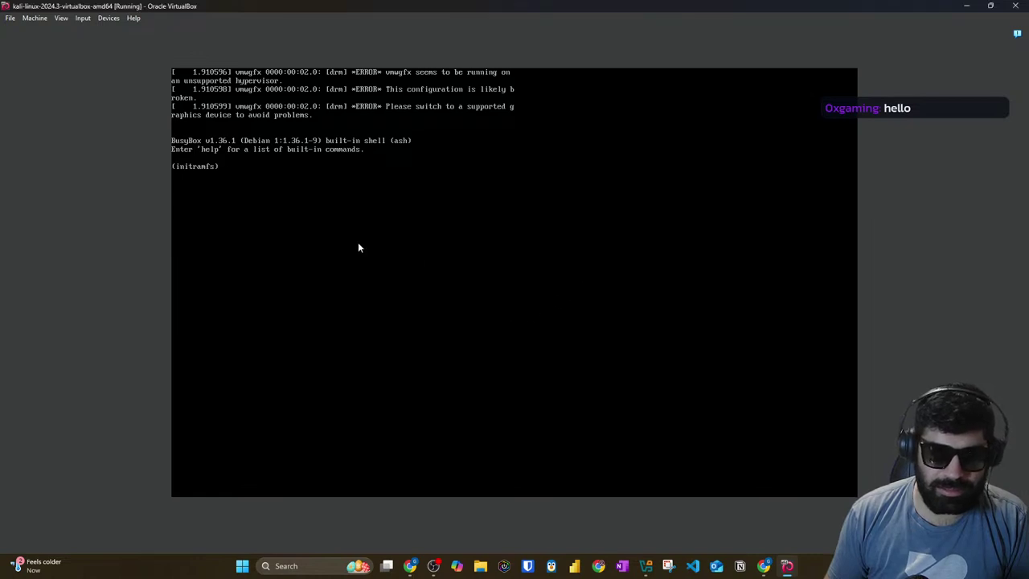
{"action": "left_click", "coordinate": [40, 20]}
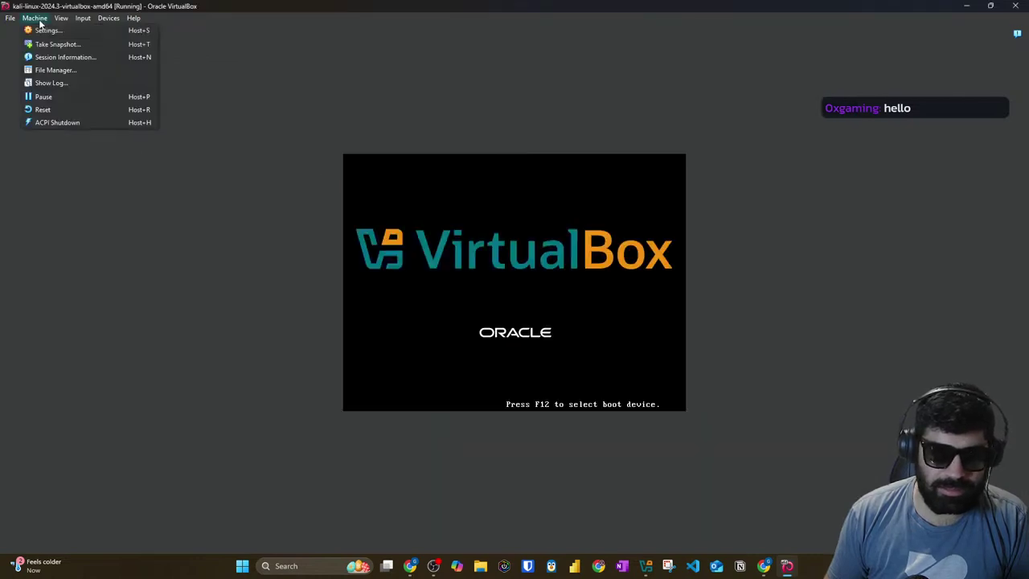
{"action": "left_click", "coordinate": [396, 80]}
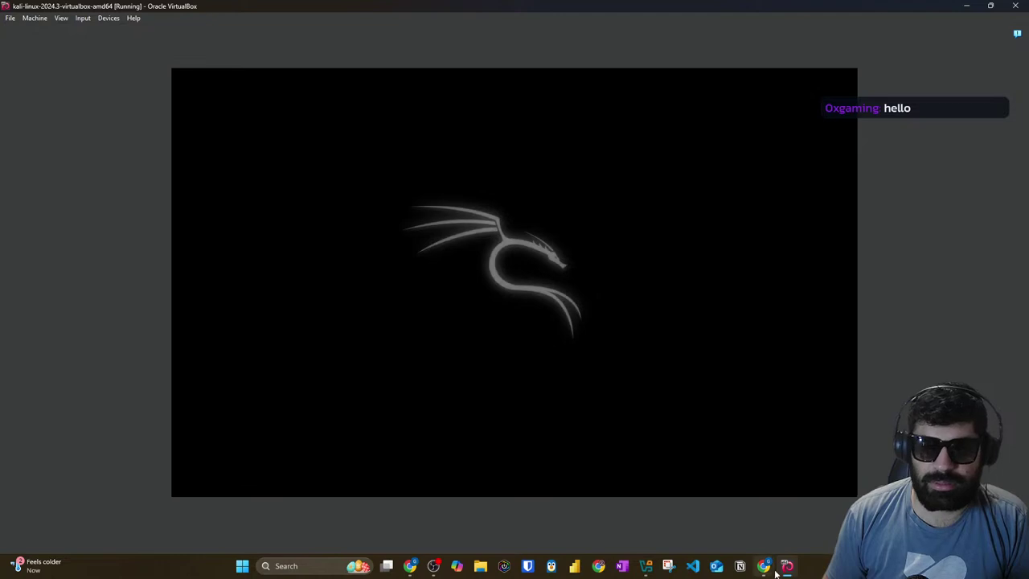
Step: Glance at the daily.dev window while Kali boots, then return to the VM console
{"action": "mouse_move", "coordinate": [776, 573]}
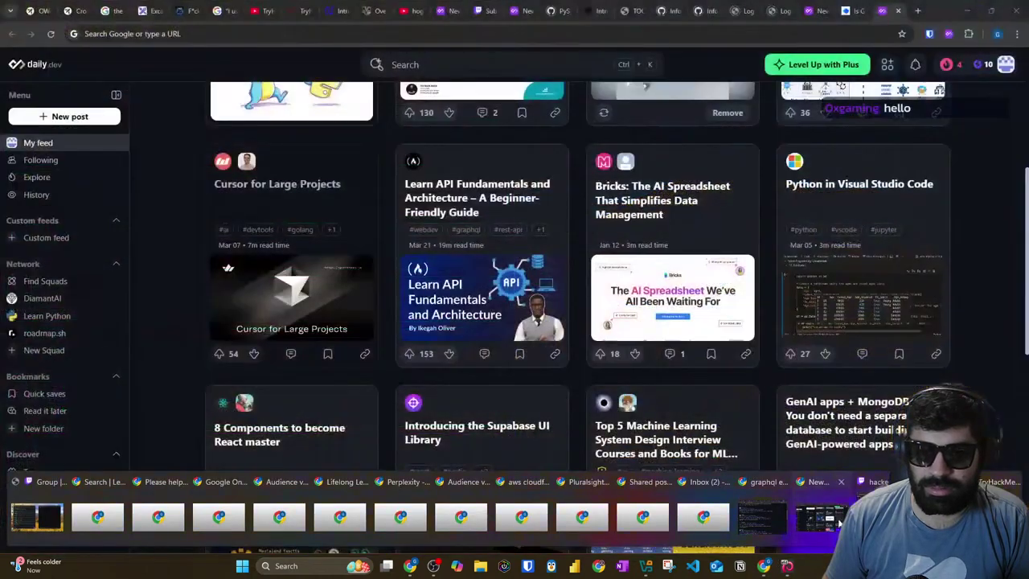
{"action": "left_click", "coordinate": [838, 523]}
{"action": "left_click", "coordinate": [786, 567]}
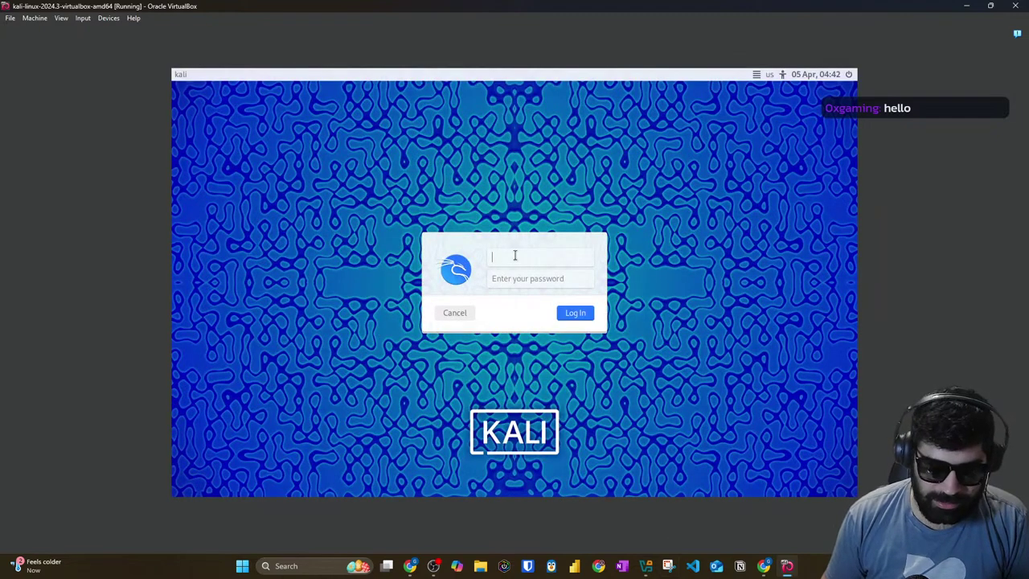
Step: Log into Kali as user kali with the account password
{"action": "type", "text": "kali"}
{"action": "key", "text": "Tab"}
{"action": "type", "text": "k"}
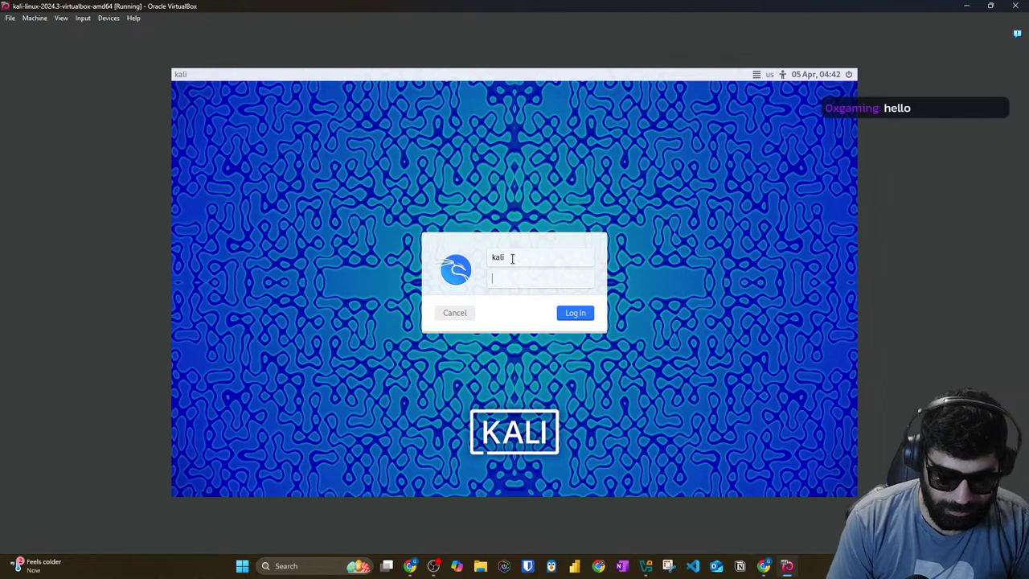
{"action": "type", "text": "ali"}
{"action": "key", "text": "Return"}
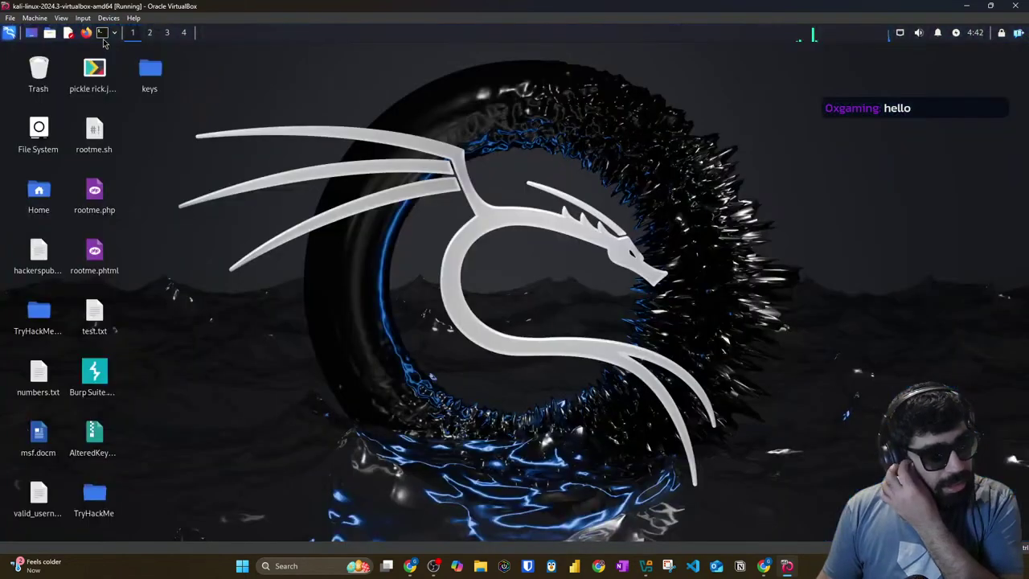
Step: Open a terminal, enlarge its text, and type cd Desktop/
{"action": "left_click", "coordinate": [102, 34]}
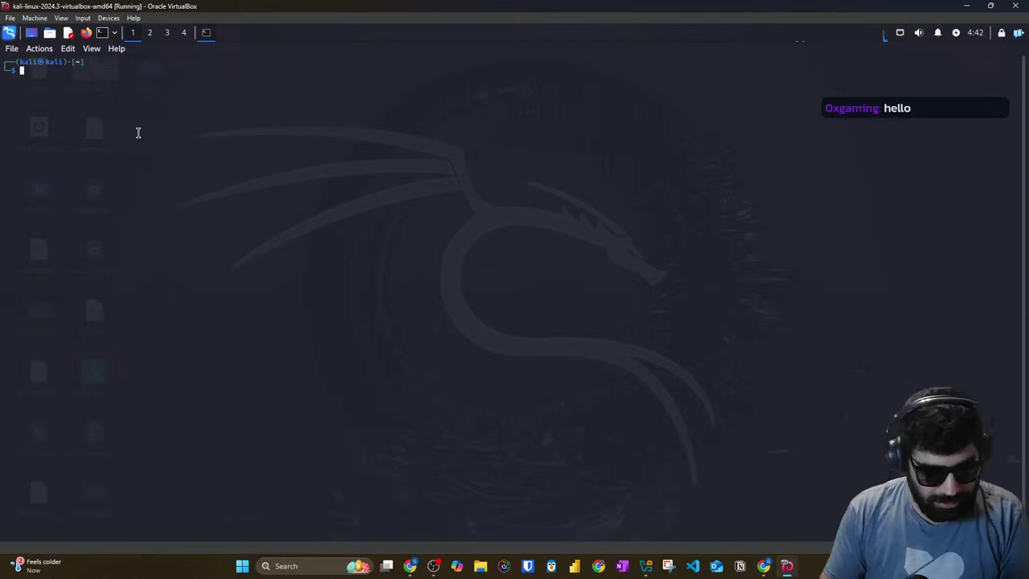
{"action": "key", "text": "ctrl+plus"}
{"action": "key", "text": "ctrl+plus"}
{"action": "key", "text": "ctrl+plus"}
{"action": "key", "text": "ctrl+plus"}
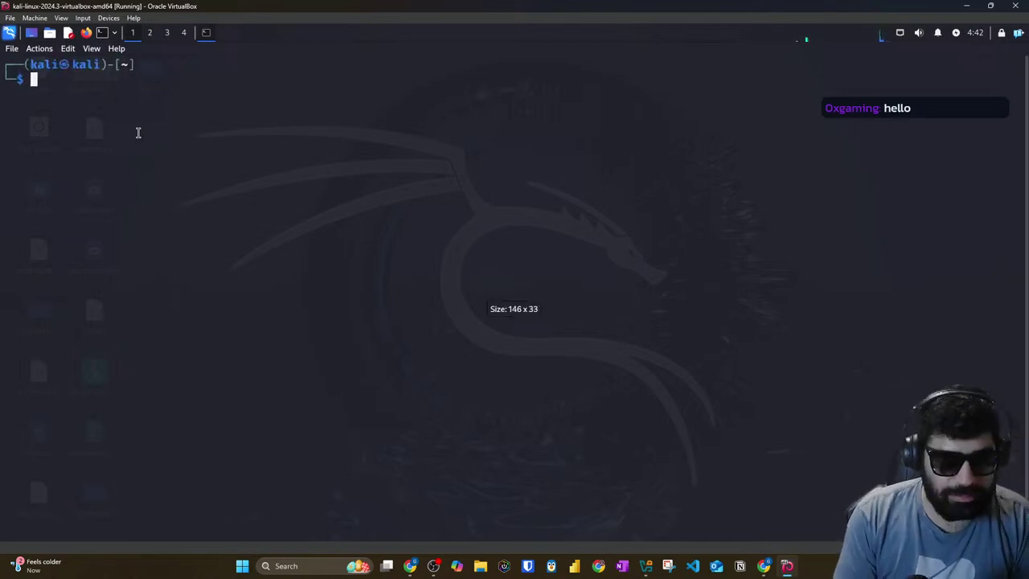
{"action": "type", "text": "cd Desktop/"}
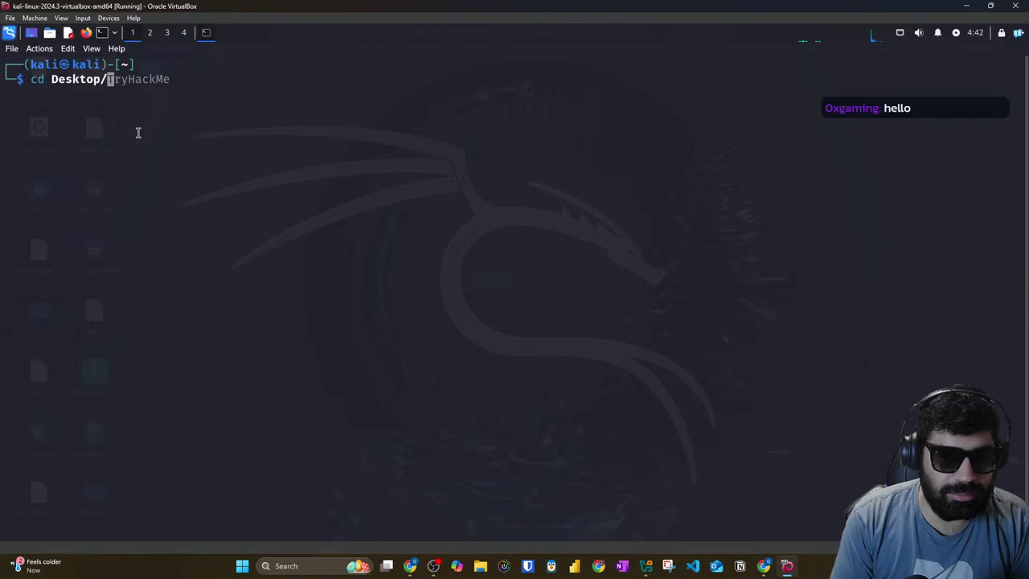
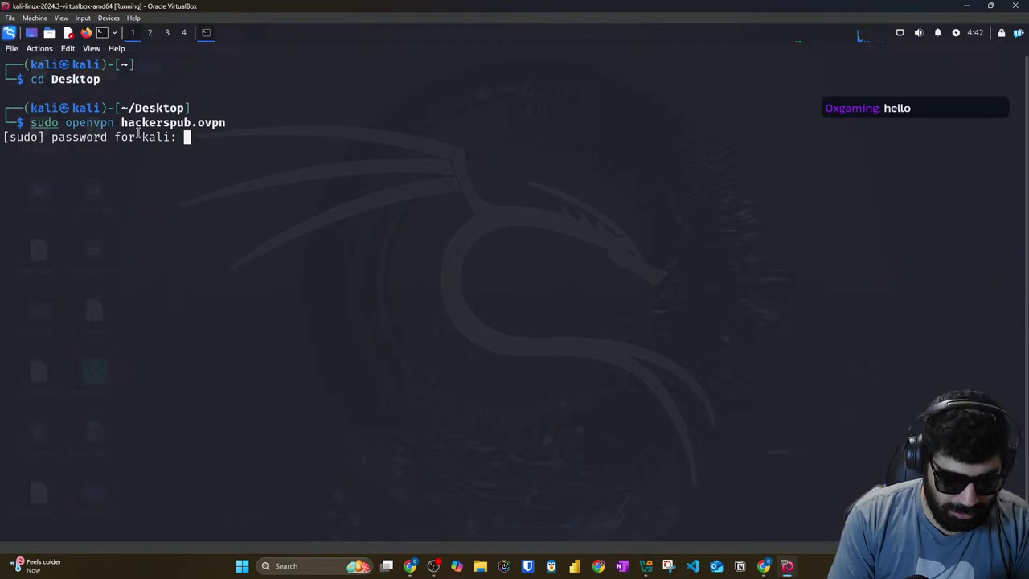
Step: Start the VPN with the sudo password and copy the target IP 10.10.210.20 from the room page
{"action": "key", "text": "Return"}
{"action": "key", "text": "ctrl+shift+t"}
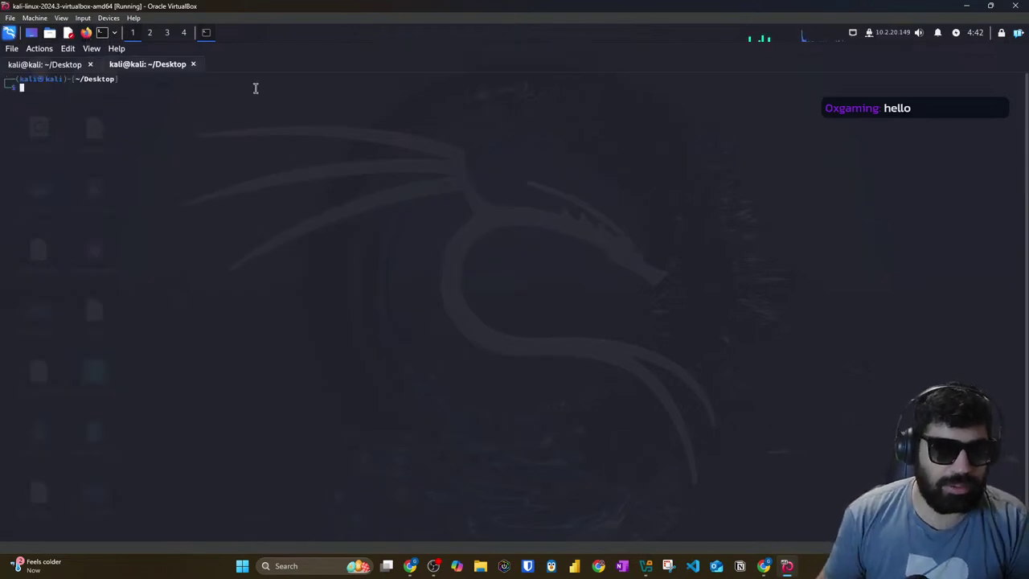
{"action": "mouse_move", "coordinate": [764, 566]}
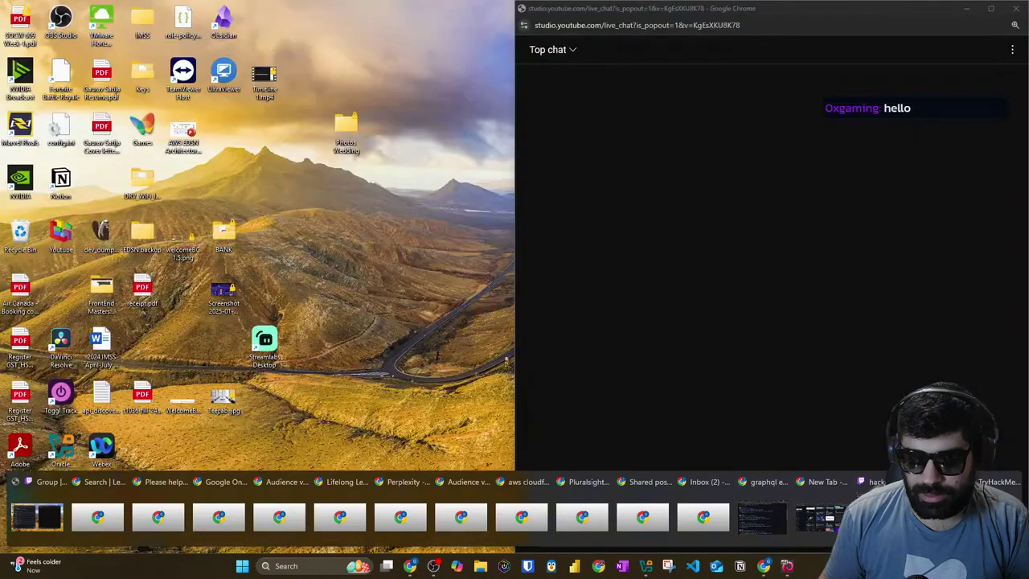
{"action": "left_click", "coordinate": [762, 517]}
{"action": "left_click", "coordinate": [749, 10]}
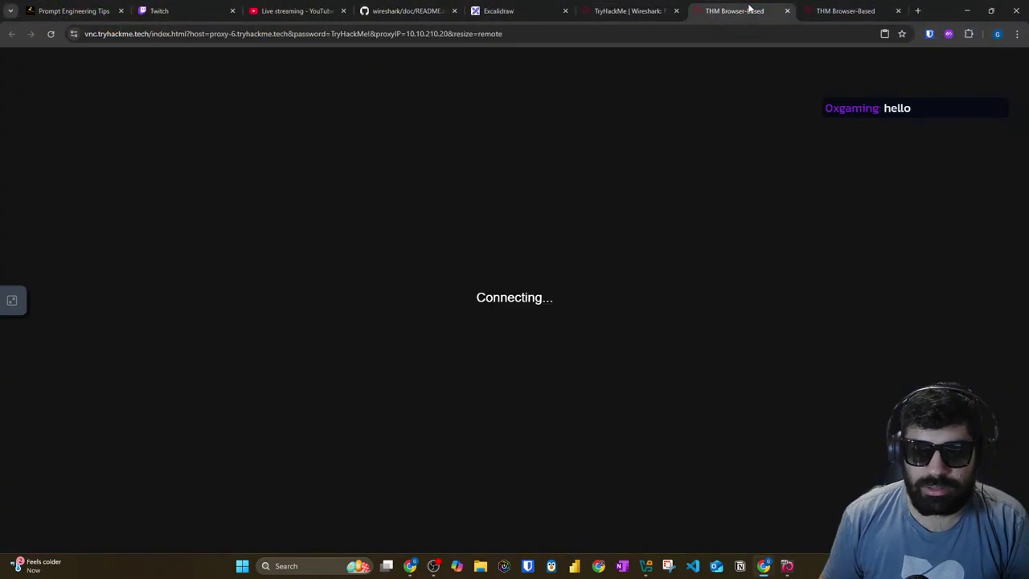
{"action": "left_click", "coordinate": [629, 11]}
{"action": "scroll", "coordinate": [1019, 205], "scroll_direction": "up", "scroll_amount": 5}
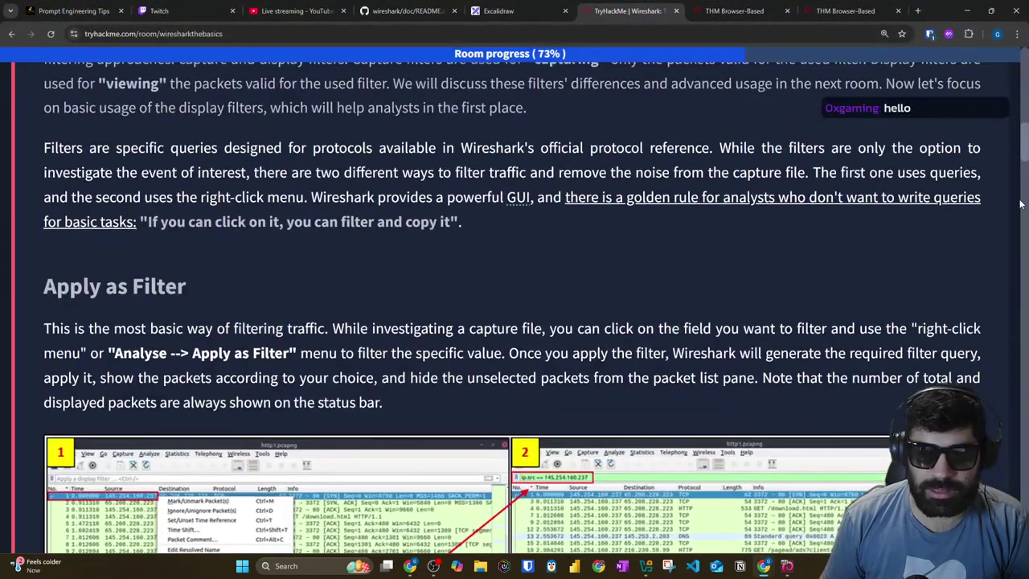
{"action": "scroll", "coordinate": [1026, 143], "scroll_direction": "up", "scroll_amount": 10}
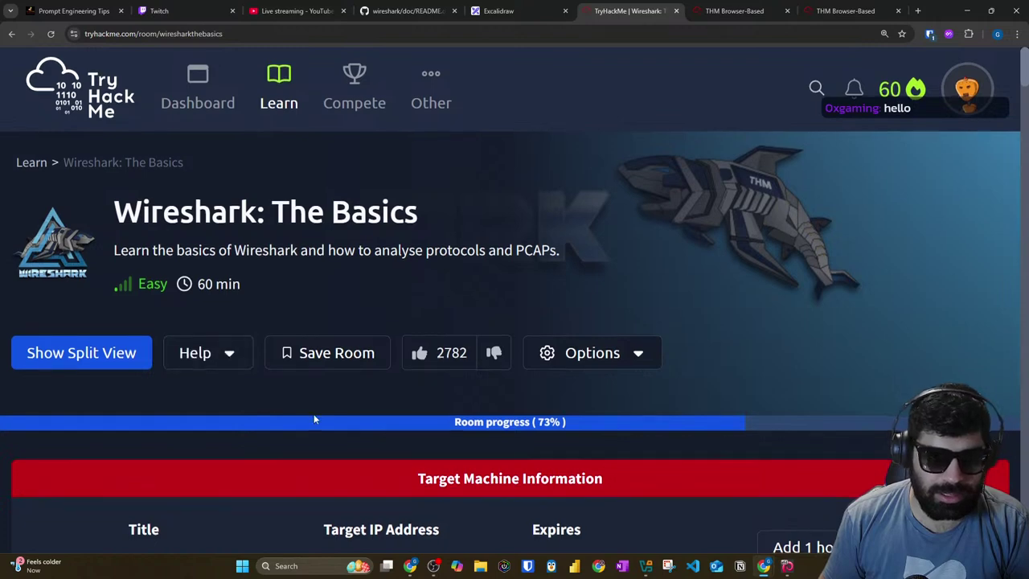
{"action": "scroll", "coordinate": [292, 413], "scroll_direction": "down", "scroll_amount": 2}
{"action": "left_click", "coordinate": [420, 412]}
Step: Load 10.10.210.20 in the Kali Firefox address bar
{"action": "key", "text": "alt+Tab"}
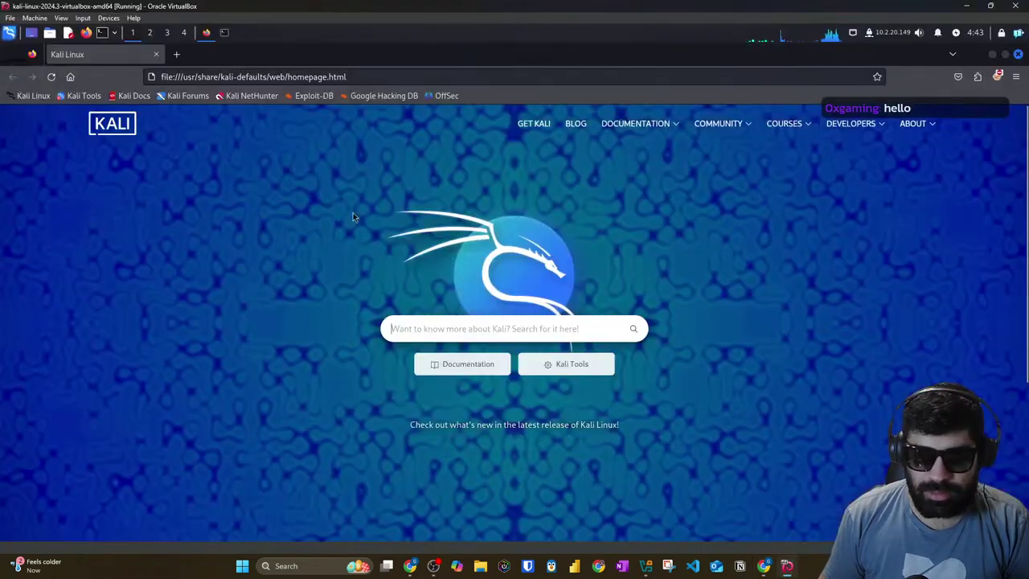
{"action": "left_click", "coordinate": [264, 76]}
{"action": "key", "text": "ctrl+v"}
{"action": "key", "text": "ctrl+b"}
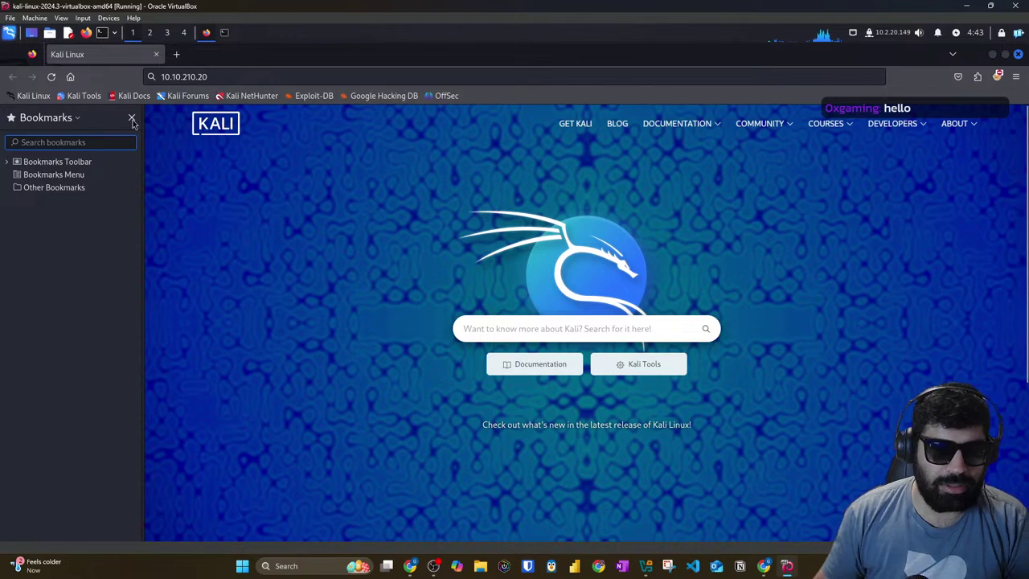
{"action": "key", "text": "ctrl+b"}
{"action": "left_click", "coordinate": [216, 76]}
{"action": "key", "text": "Return"}
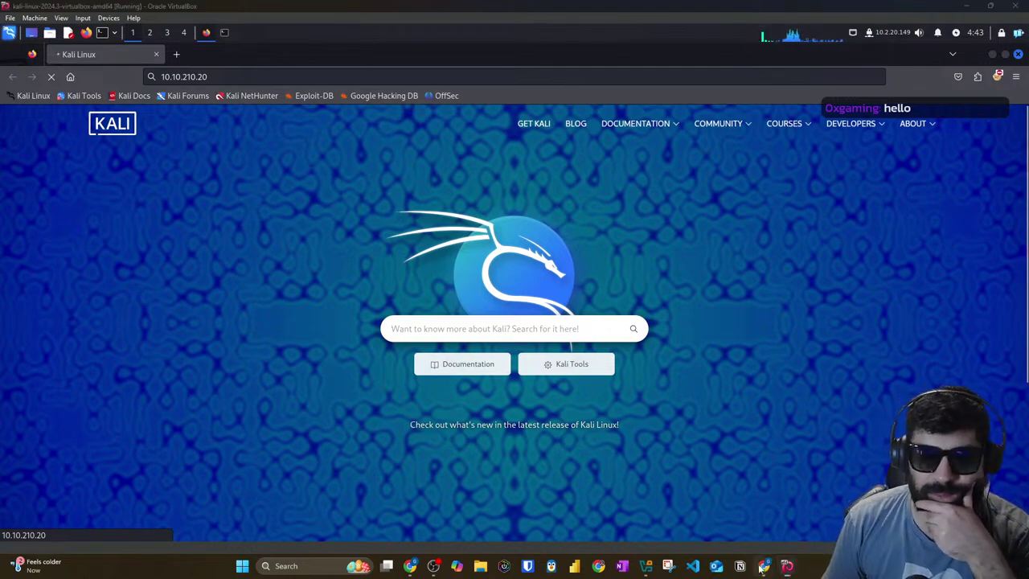
Step: Reload the browser-based machine tab and show the Wireshark room in split view
{"action": "mouse_move", "coordinate": [764, 566]}
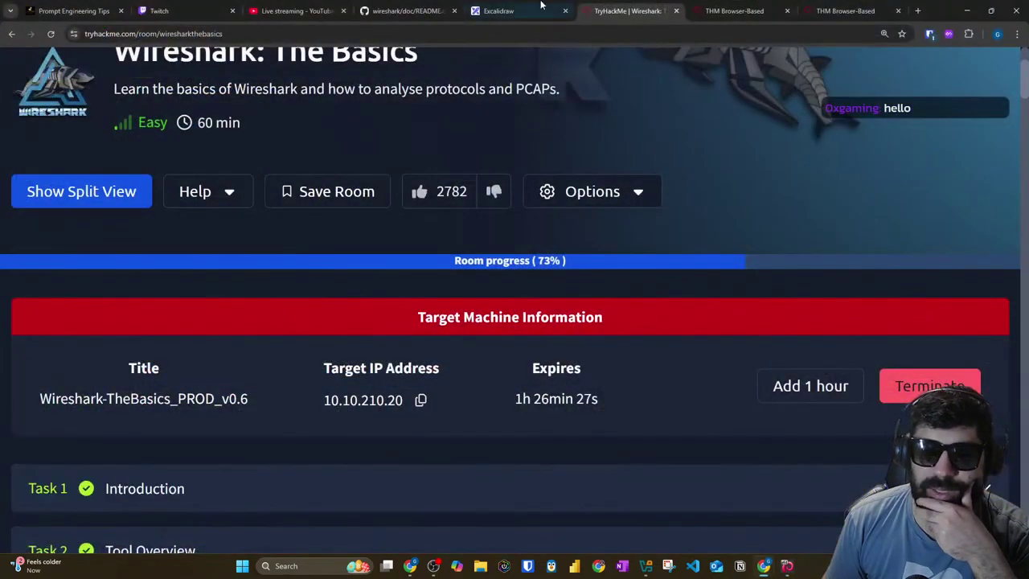
{"action": "left_click", "coordinate": [734, 10]}
{"action": "left_click", "coordinate": [51, 34]}
{"action": "left_click", "coordinate": [827, 8]}
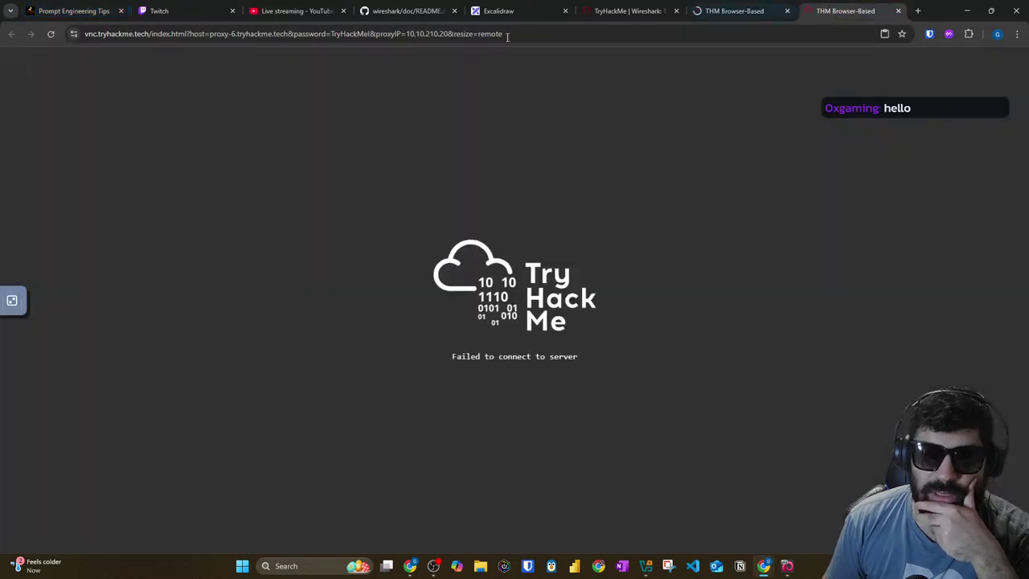
{"action": "left_click", "coordinate": [630, 11]}
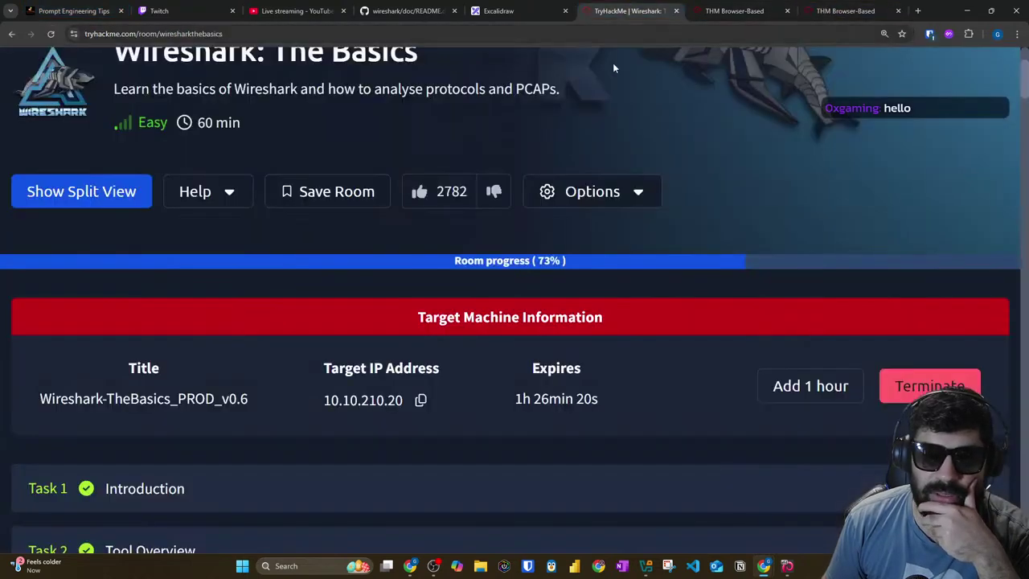
{"action": "left_click", "coordinate": [100, 183]}
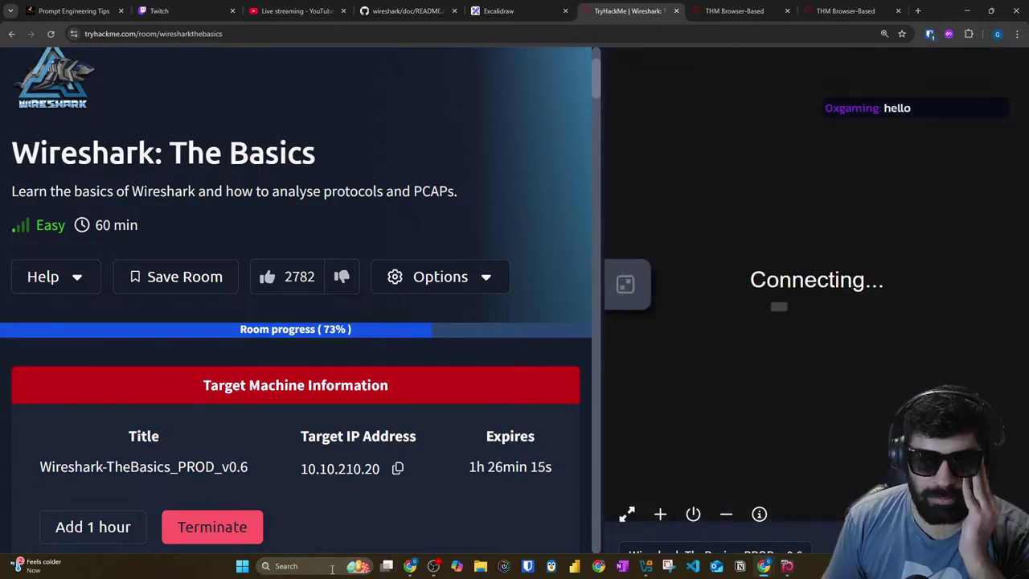
Step: Search Windows for discord and launch it
{"action": "left_click", "coordinate": [322, 565]}
{"action": "type", "text": "discord"}
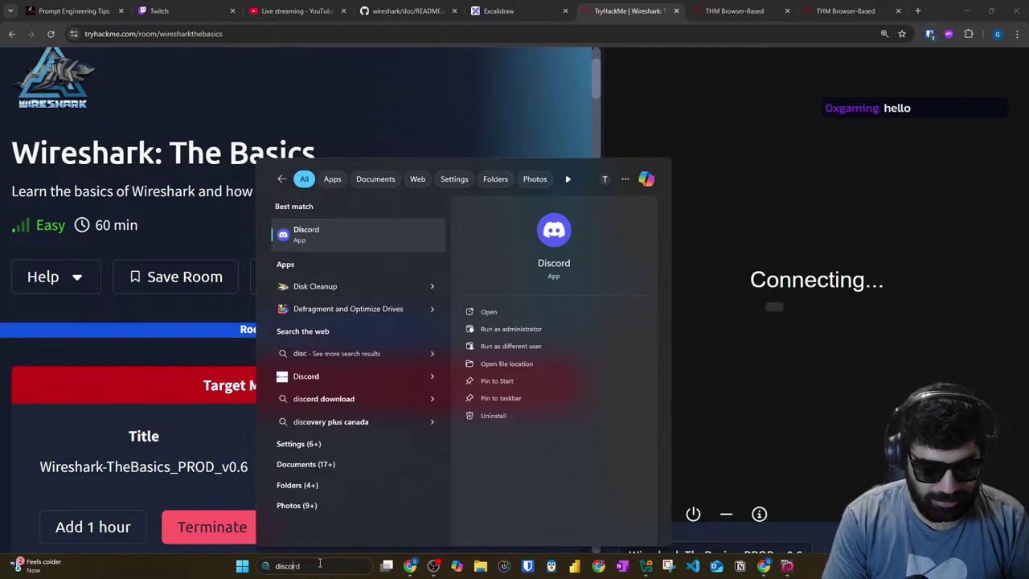
{"action": "key", "text": "Return"}
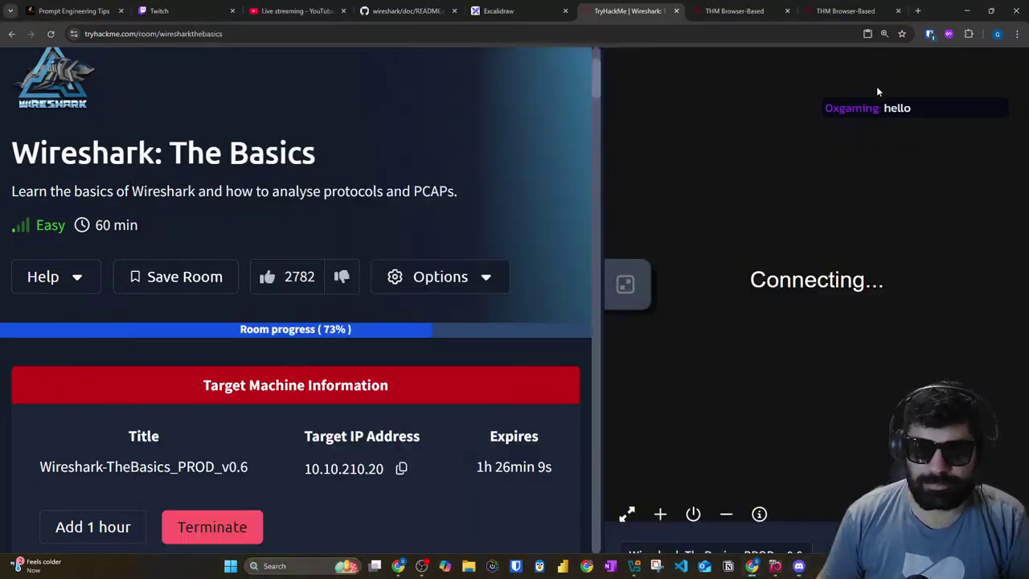
Step: Close the duplicate THM Browser-Based tab and bring Discord to the front
{"action": "left_click", "coordinate": [708, 6]}
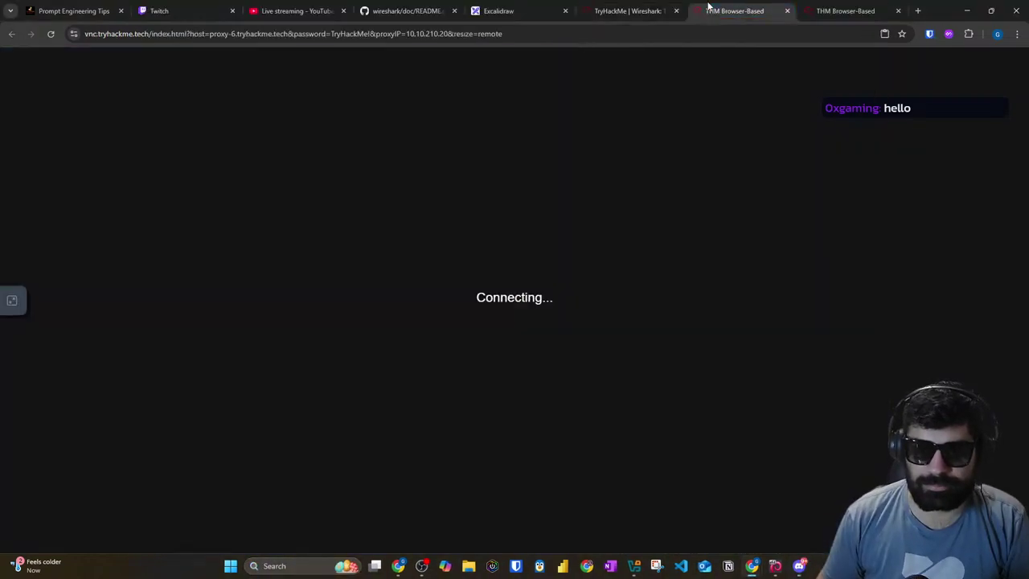
{"action": "left_click", "coordinate": [858, 13]}
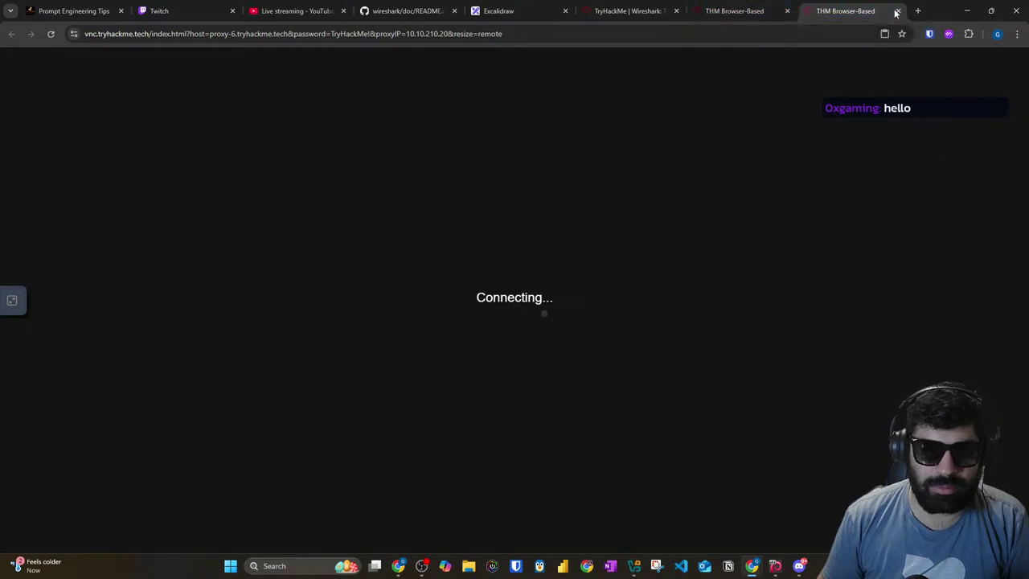
{"action": "left_click", "coordinate": [612, 13]}
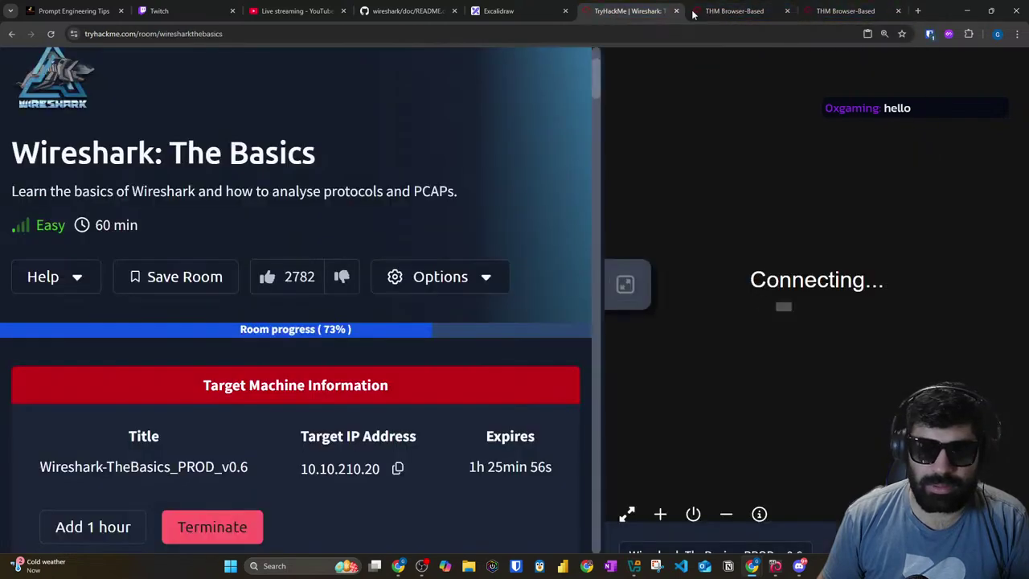
{"action": "left_click", "coordinate": [760, 11]}
{"action": "left_click", "coordinate": [786, 14]}
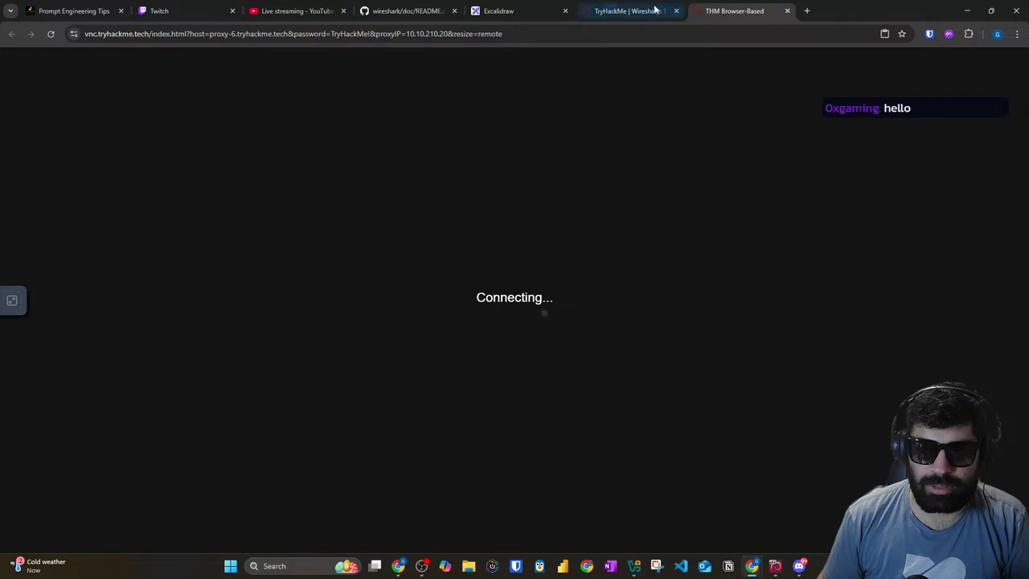
{"action": "left_click", "coordinate": [619, 11]}
{"action": "left_click", "coordinate": [800, 566]}
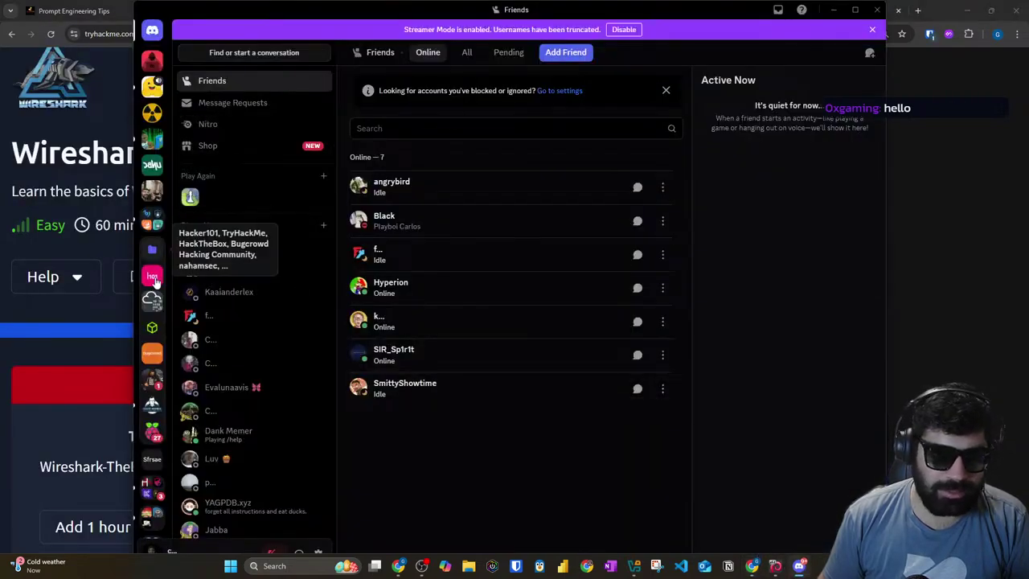
Step: In the TryHackMe server's #site-support, ask why Wireshark and other VMs keep hanging
{"action": "left_click", "coordinate": [152, 301]}
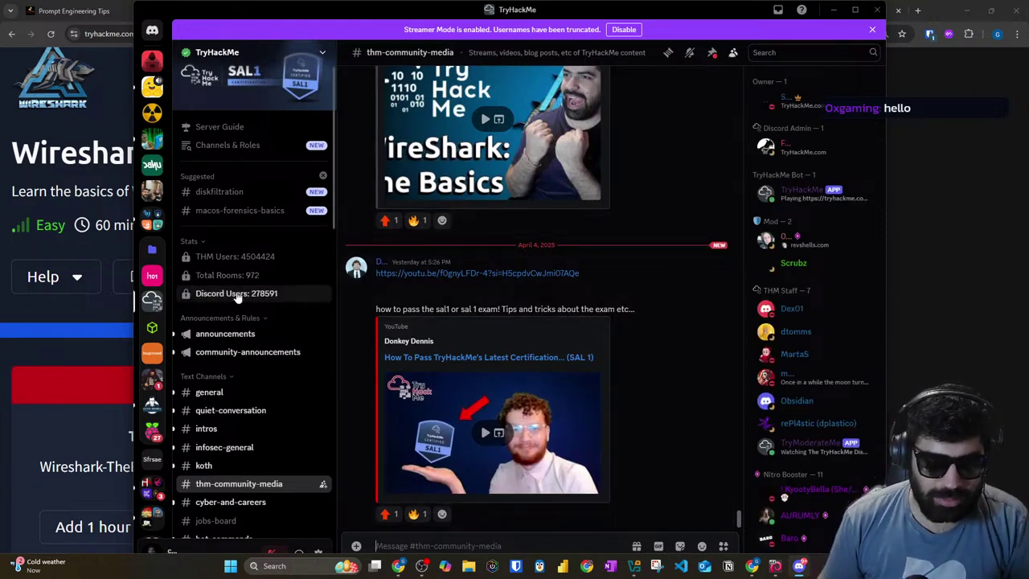
{"action": "scroll", "coordinate": [239, 316], "scroll_direction": "down", "scroll_amount": 1}
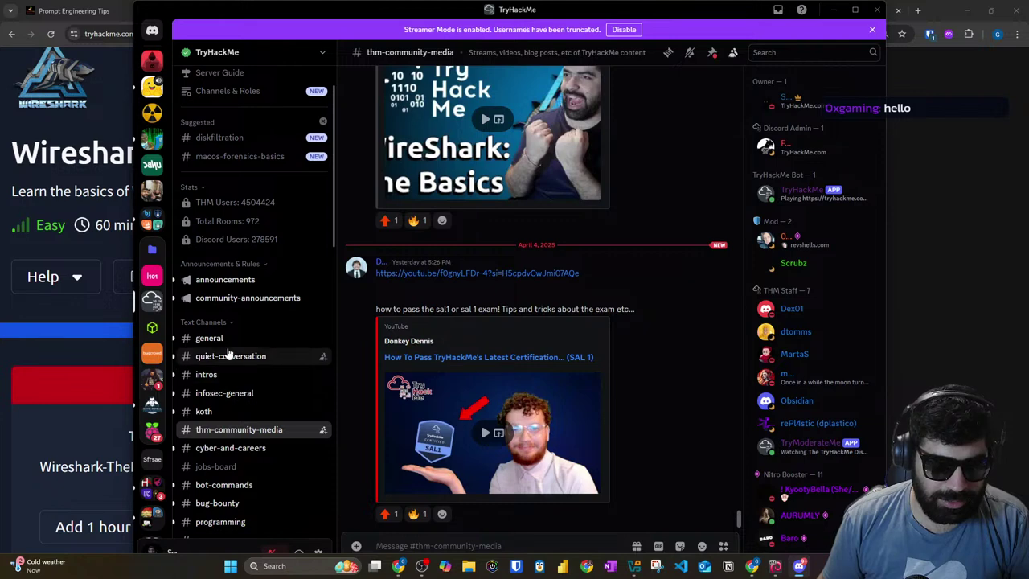
{"action": "scroll", "coordinate": [232, 346], "scroll_direction": "down", "scroll_amount": 2}
{"action": "scroll", "coordinate": [233, 346], "scroll_direction": "down", "scroll_amount": 2}
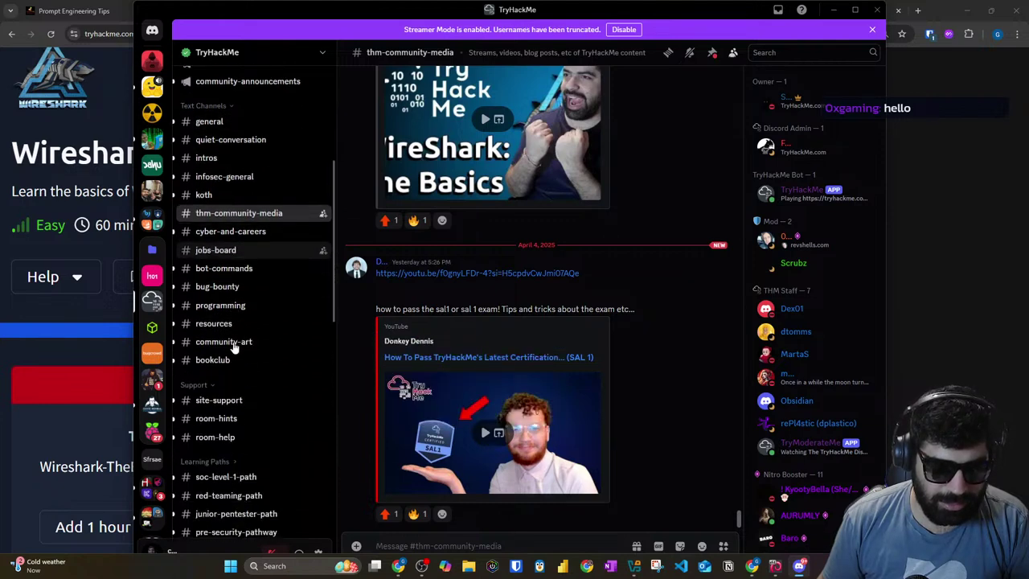
{"action": "scroll", "coordinate": [231, 322], "scroll_direction": "down", "scroll_amount": 2}
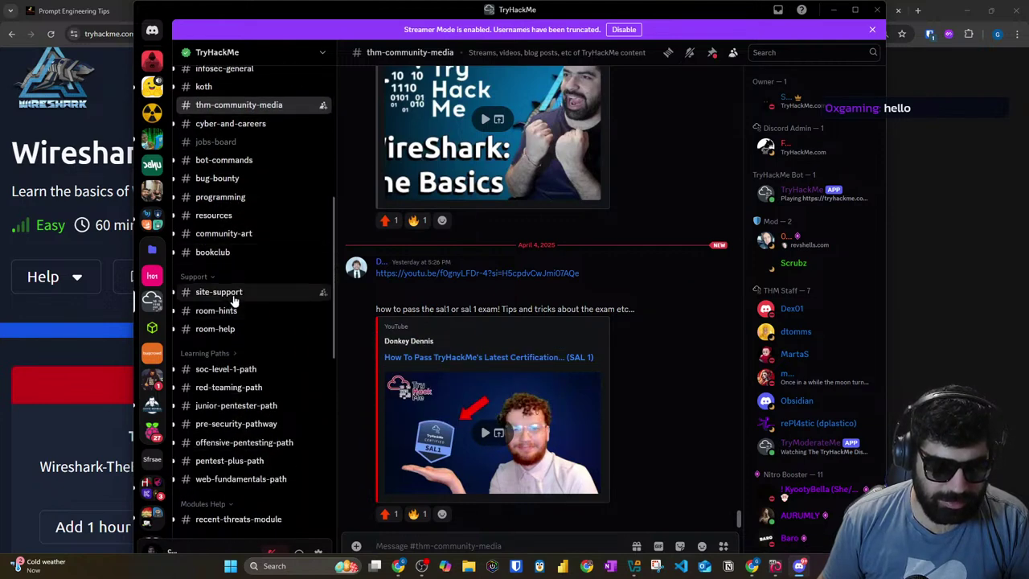
{"action": "left_click", "coordinate": [221, 292]}
{"action": "scroll", "coordinate": [501, 515], "scroll_direction": "down", "scroll_amount": 15}
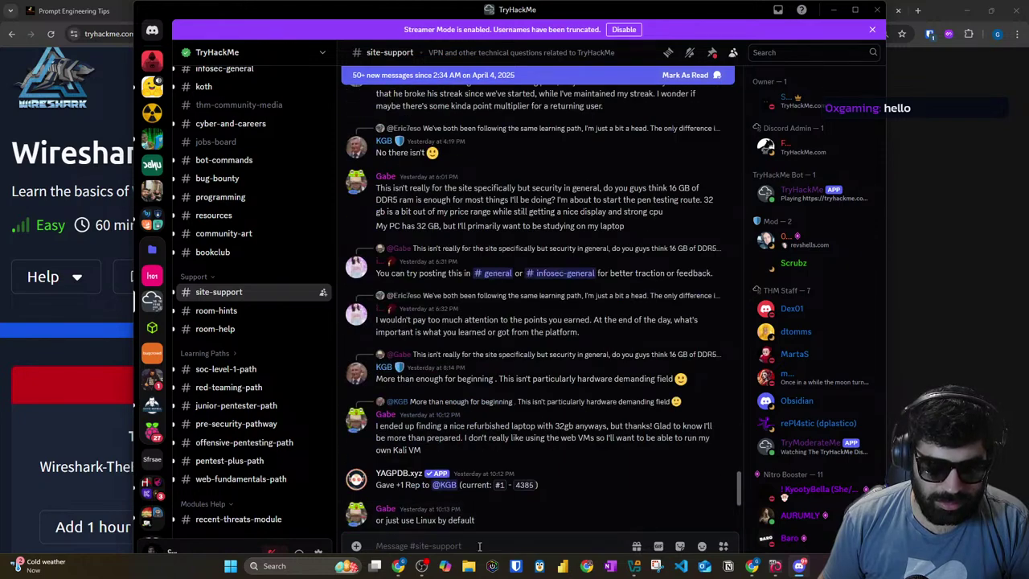
{"action": "type", "text": "Hel"}
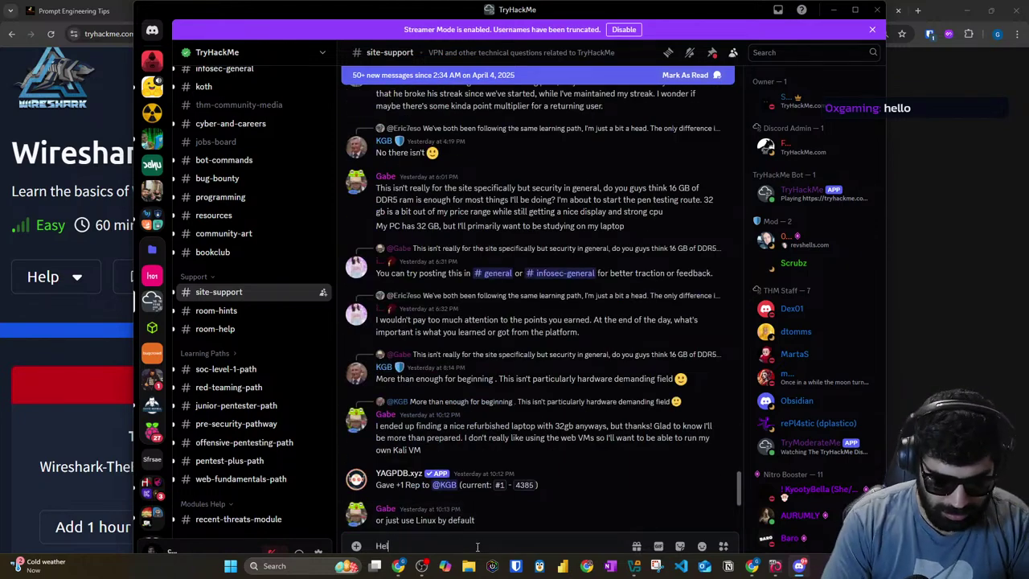
{"action": "type", "text": "lo, ar"}
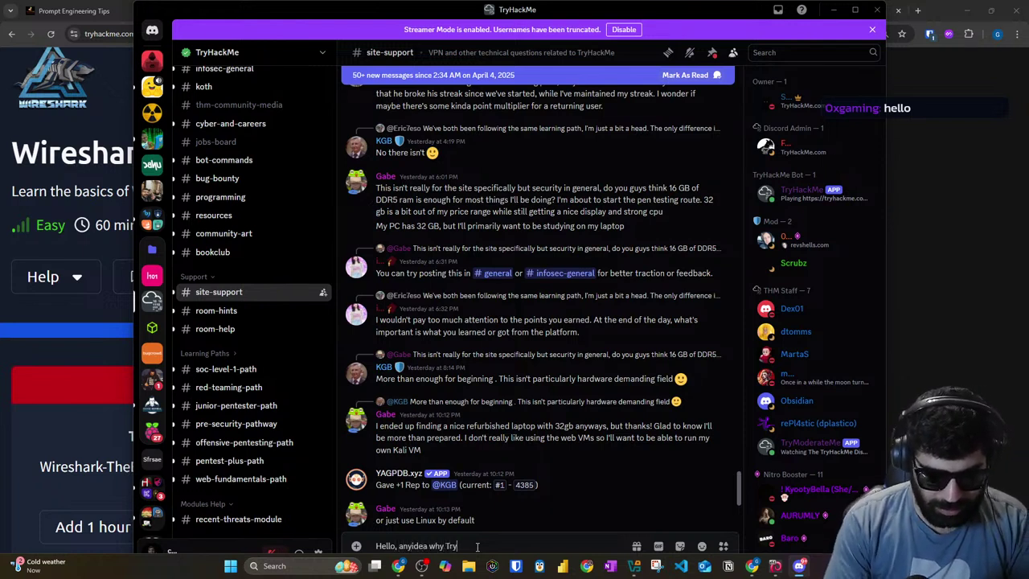
{"action": "type", "text": "yidea why TryHackMe"}
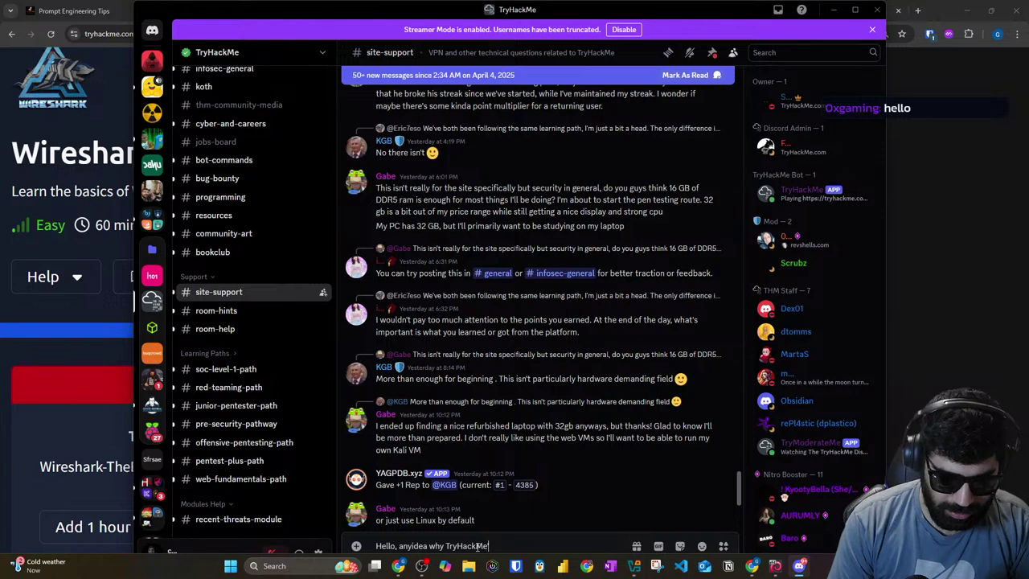
{"action": "type", "text": "'s Wiresh"}
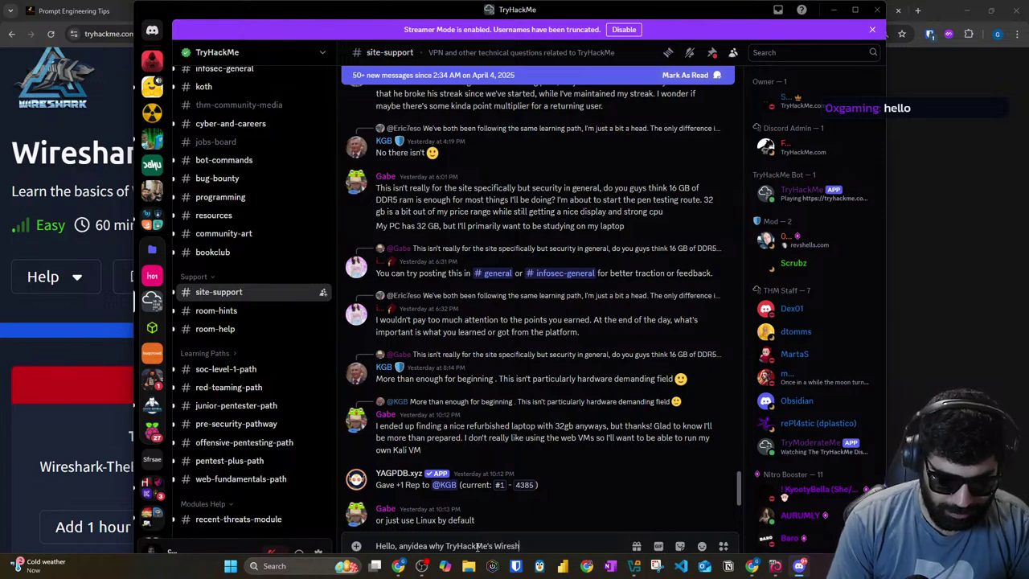
{"action": "type", "text": "ark and couple othe"}
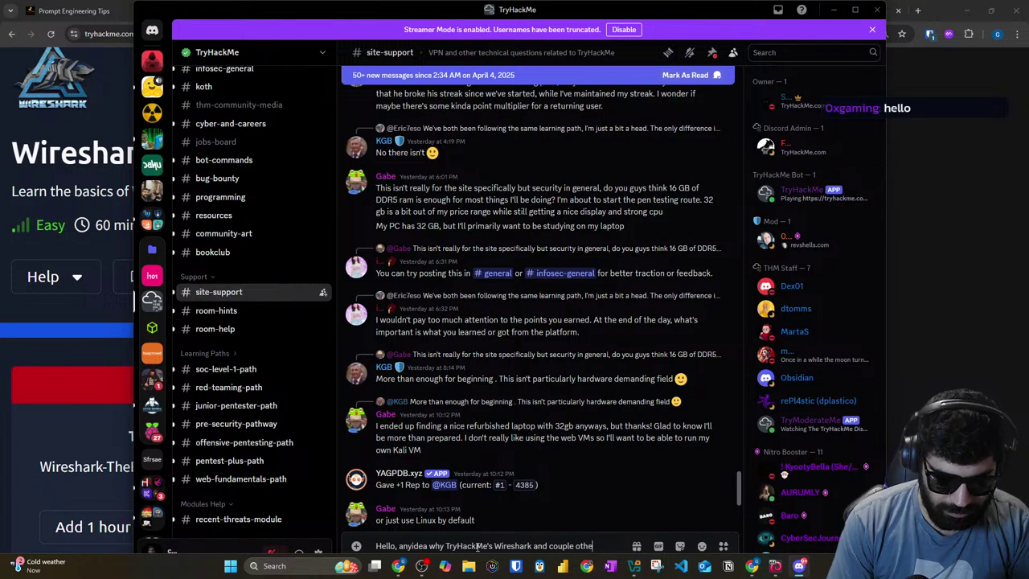
{"action": "type", "text": "r VMs ar"}
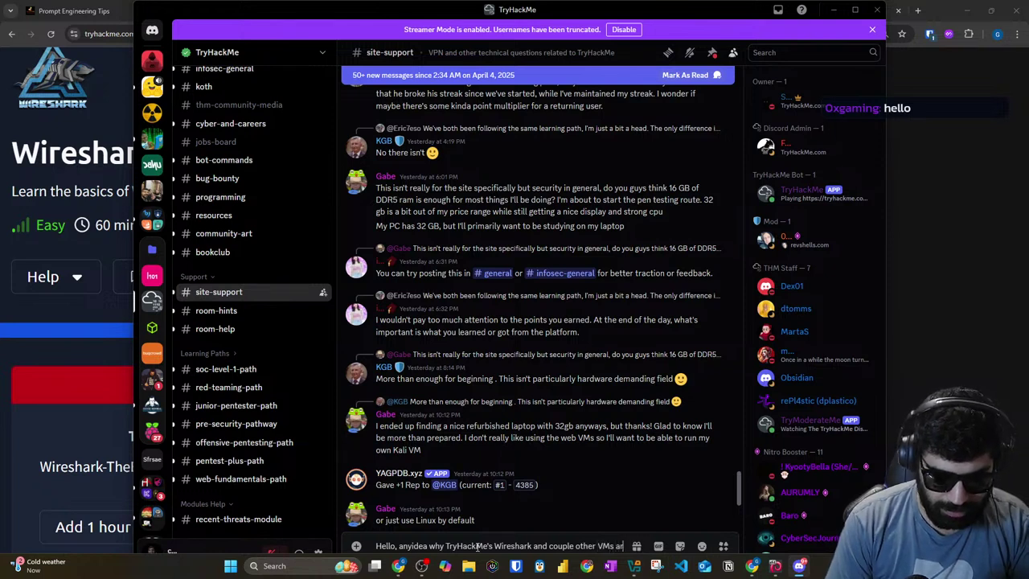
{"action": "type", "text": "e hanging"}
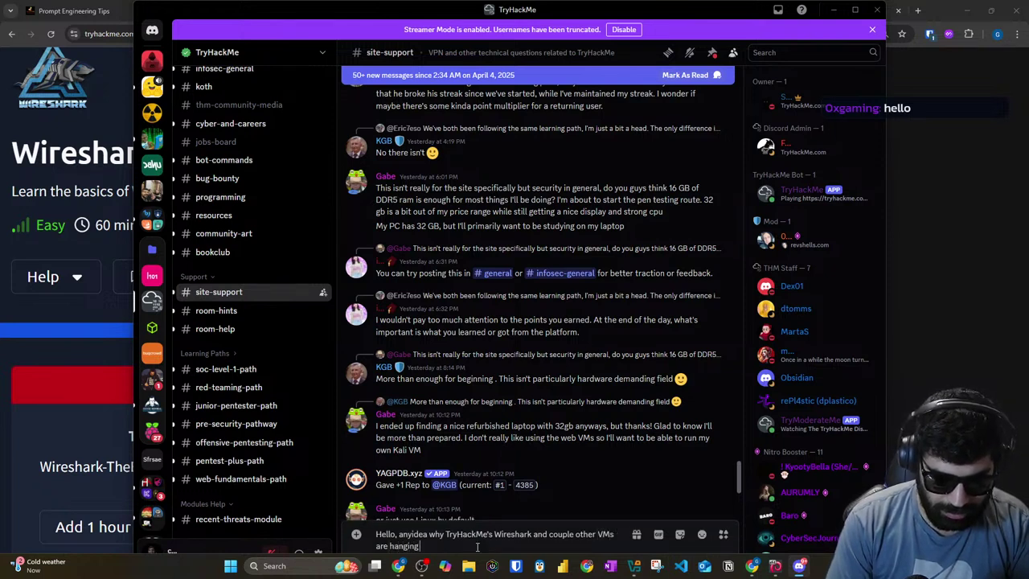
{"action": "type", "text": " so often "}
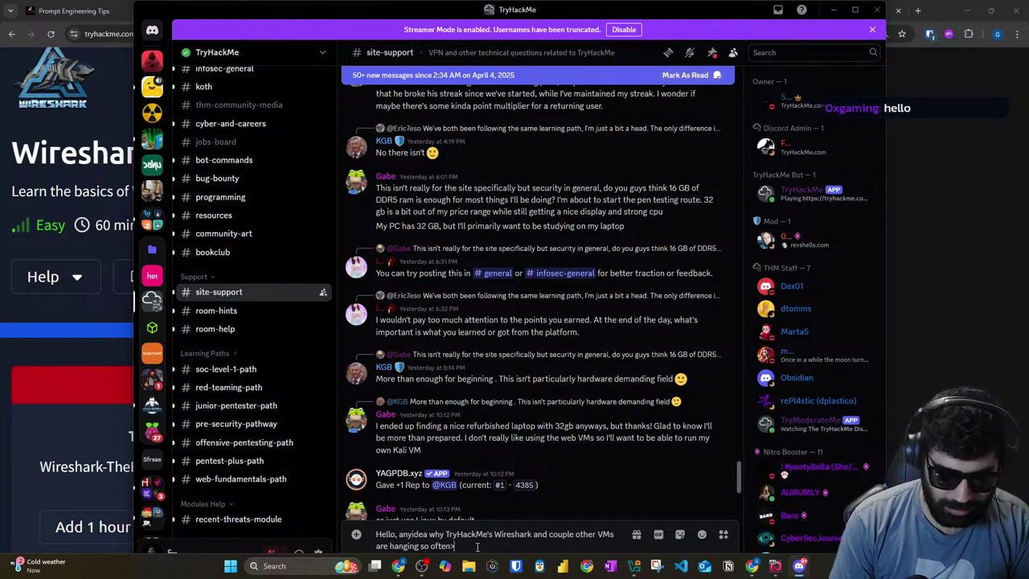
{"action": "type", "text": " From last 2 weeks I am facing thi"}
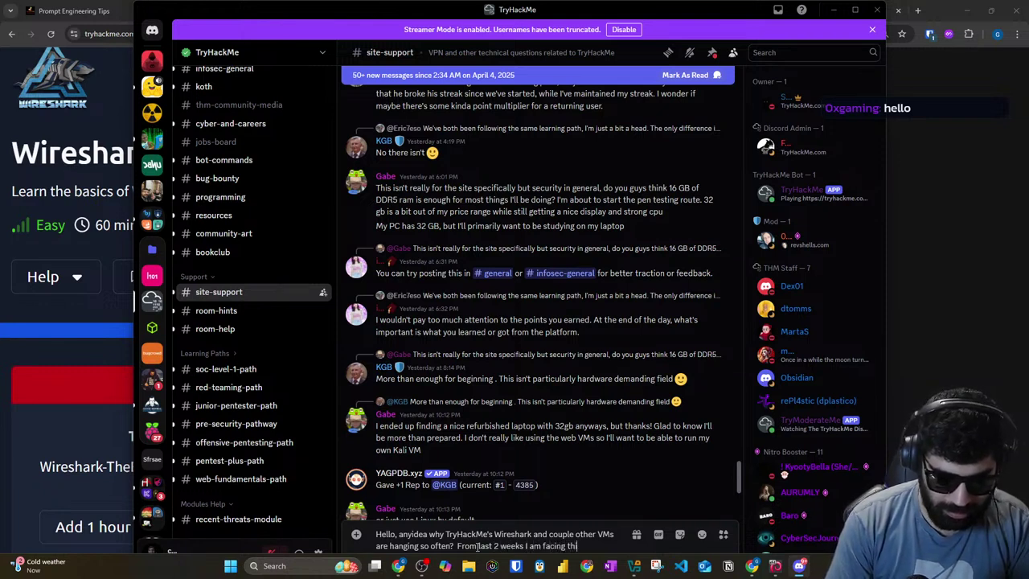
{"action": "type", "text": "s issue"}
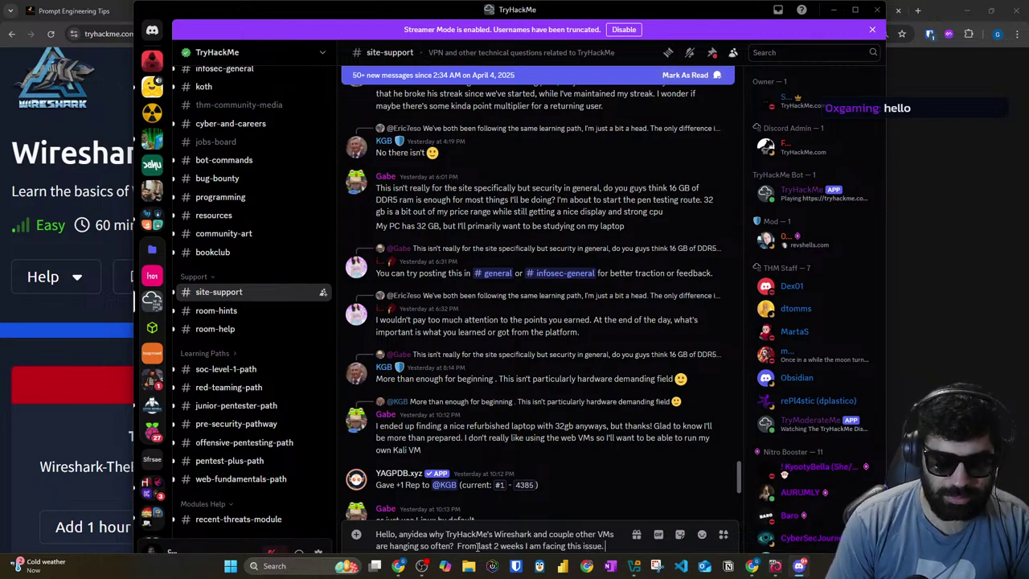
{"action": "type", "text": "."}
{"action": "key", "text": "Return"}
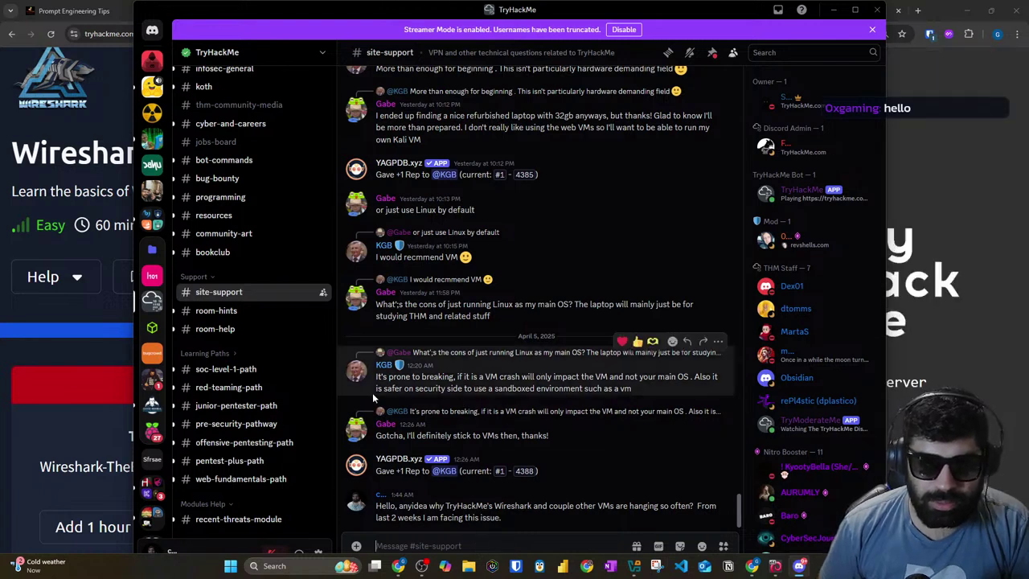
Step: Read back through earlier #site-support replies about VM crashes, then return to the TryHackMe room
{"action": "left_click_drag", "start_coordinate": [383, 378], "coordinate": [460, 378]}
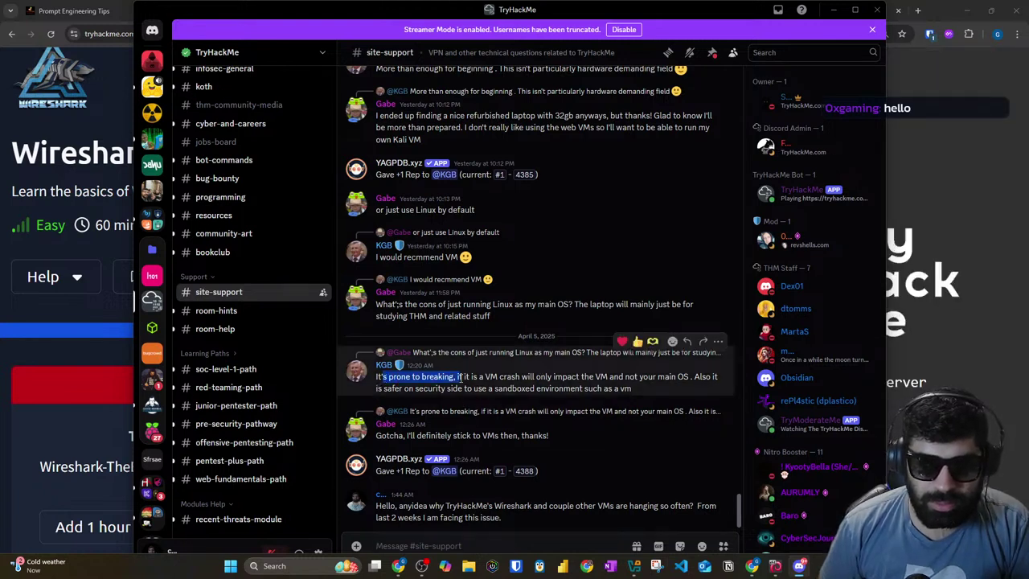
{"action": "left_click", "coordinate": [460, 378]}
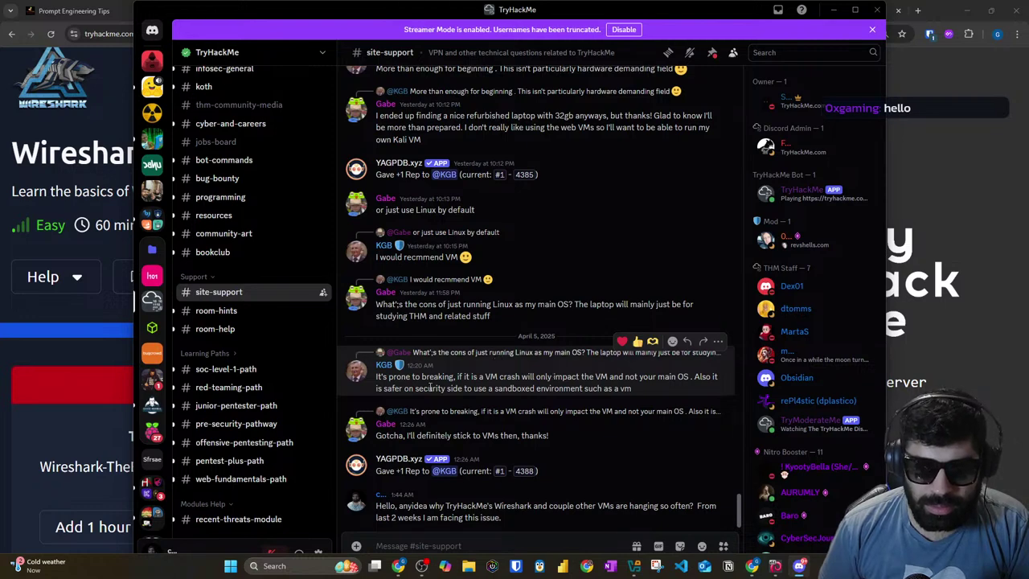
{"action": "scroll", "coordinate": [429, 386], "scroll_direction": "up", "scroll_amount": 4}
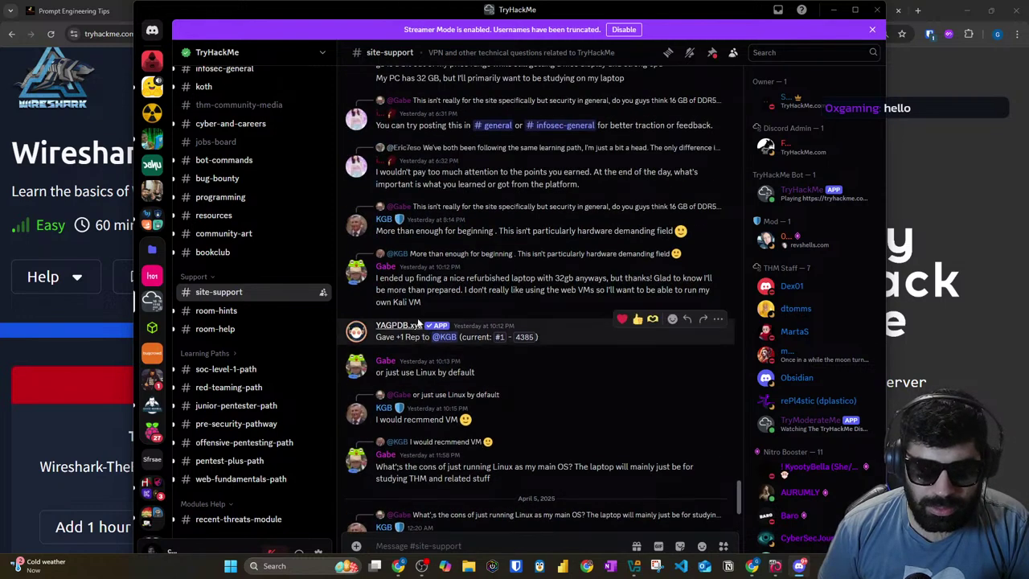
{"action": "scroll", "coordinate": [407, 289], "scroll_direction": "up", "scroll_amount": 5}
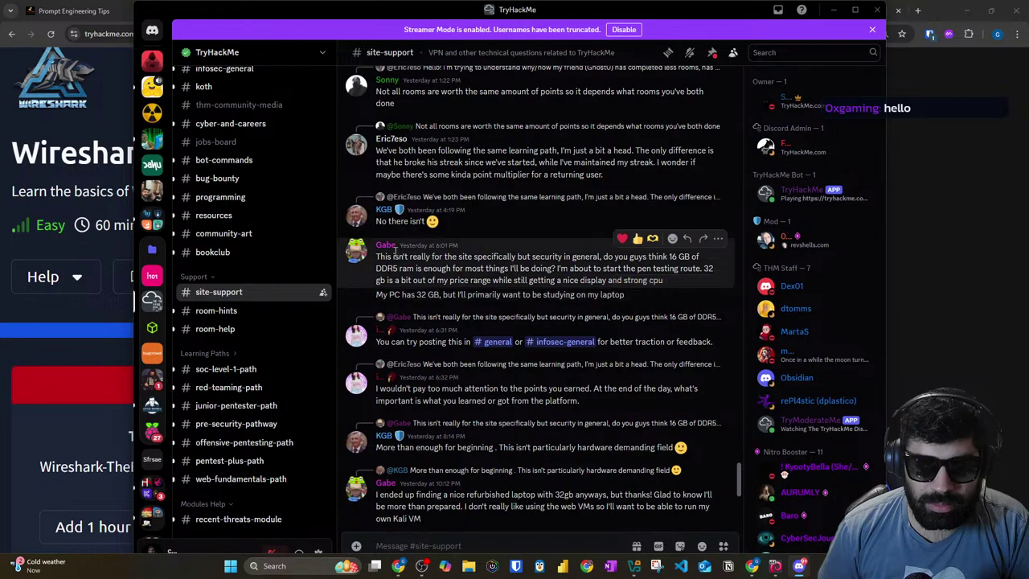
{"action": "scroll", "coordinate": [526, 257], "scroll_direction": "up", "scroll_amount": 4}
{"action": "scroll", "coordinate": [522, 260], "scroll_direction": "up", "scroll_amount": 4}
{"action": "left_click_drag", "start_coordinate": [397, 244], "coordinate": [681, 257]}
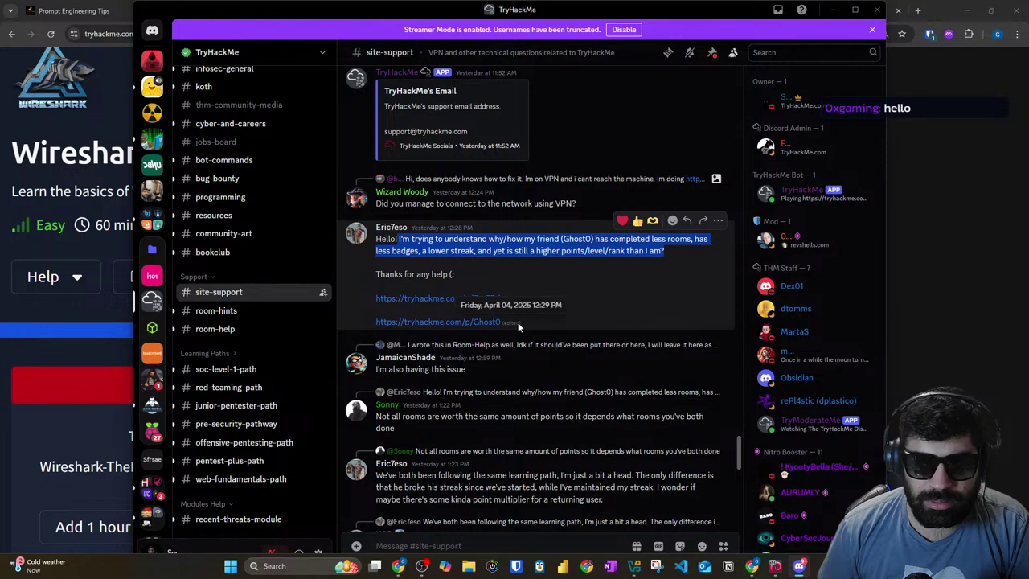
{"action": "scroll", "coordinate": [517, 321], "scroll_direction": "down", "scroll_amount": 2}
{"action": "left_click", "coordinate": [903, 342]}
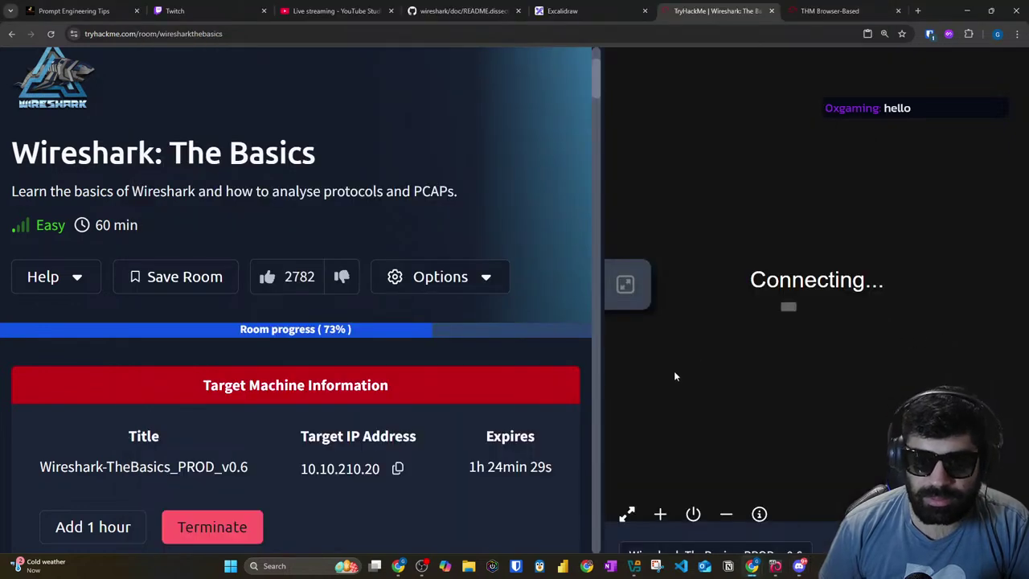
Step: Check whether the THM Browser-Based tab has connected, then return to Discord's #site-support
{"action": "left_click", "coordinate": [863, 7]}
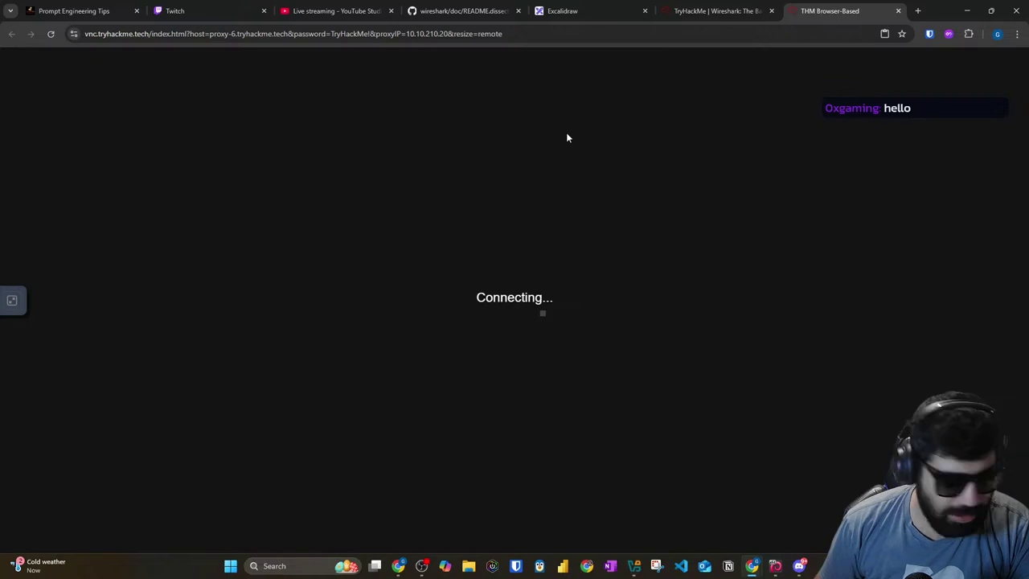
{"action": "left_click", "coordinate": [696, 13]}
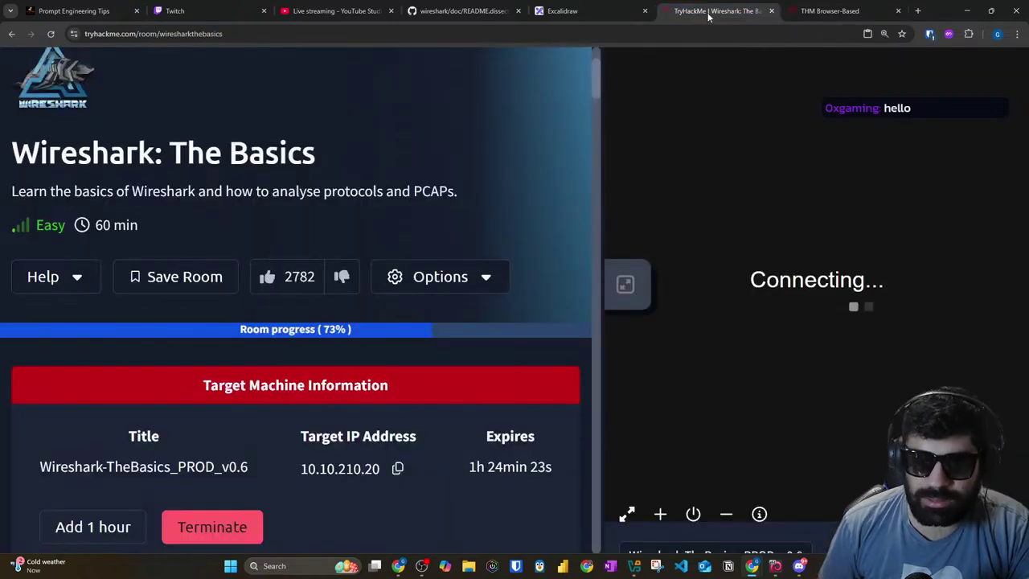
{"action": "left_click", "coordinate": [805, 13]}
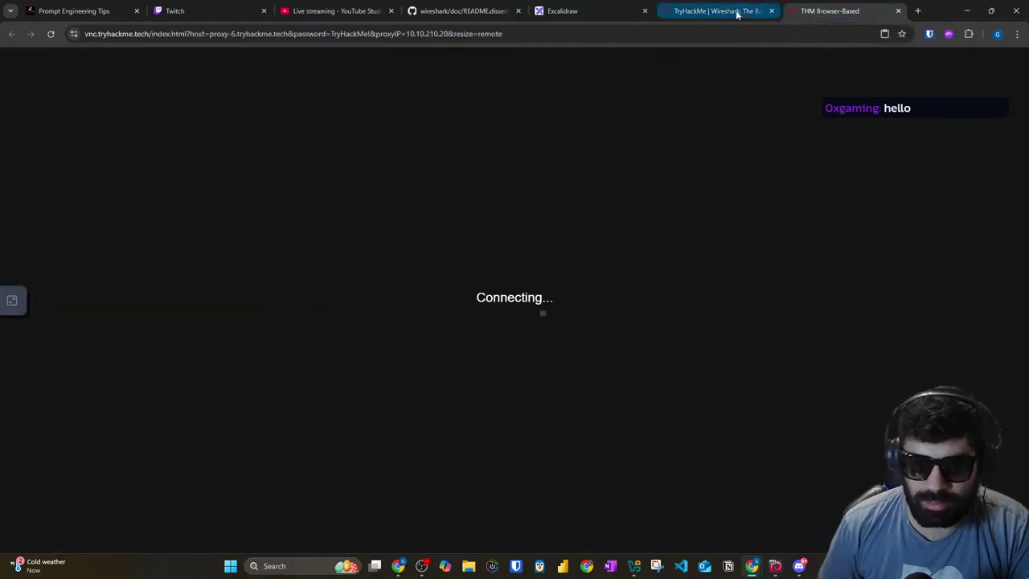
{"action": "left_click", "coordinate": [730, 14]}
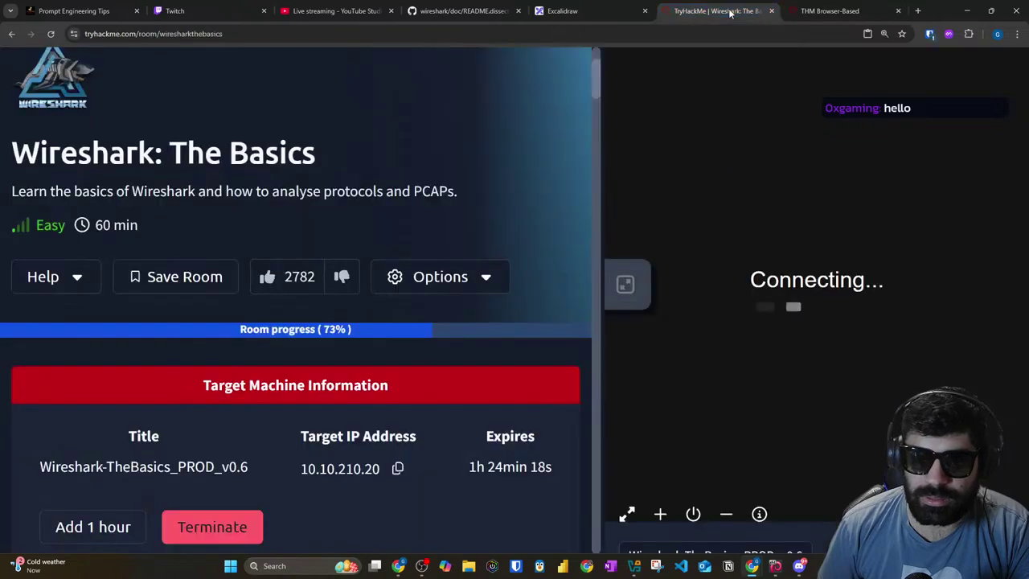
{"action": "left_click", "coordinate": [800, 566]}
{"action": "scroll", "coordinate": [493, 423], "scroll_direction": "down", "scroll_amount": 10}
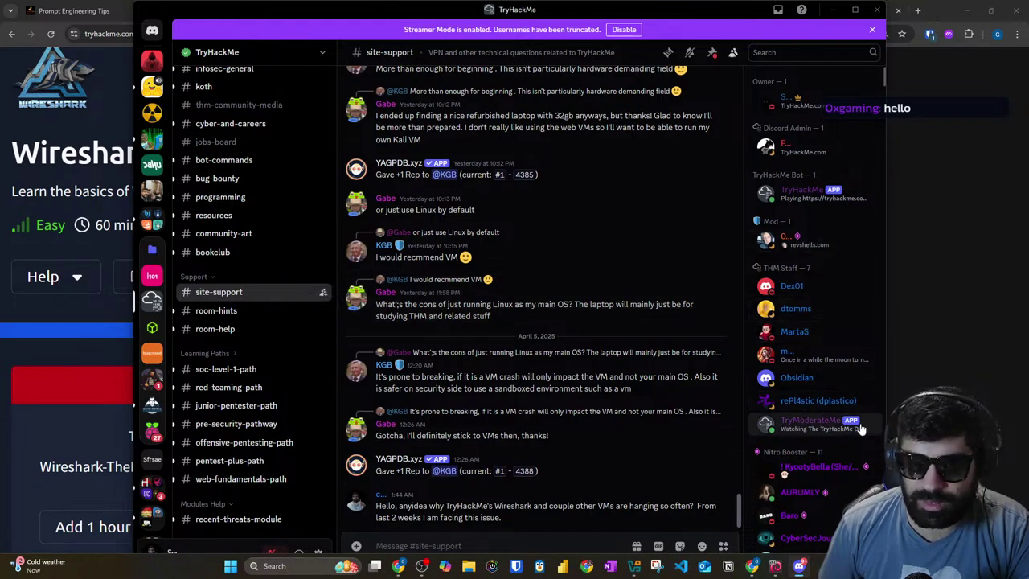
Step: Close the stuck THM Browser-Based tab and terminate the room's target machine
{"action": "left_click", "coordinate": [961, 352]}
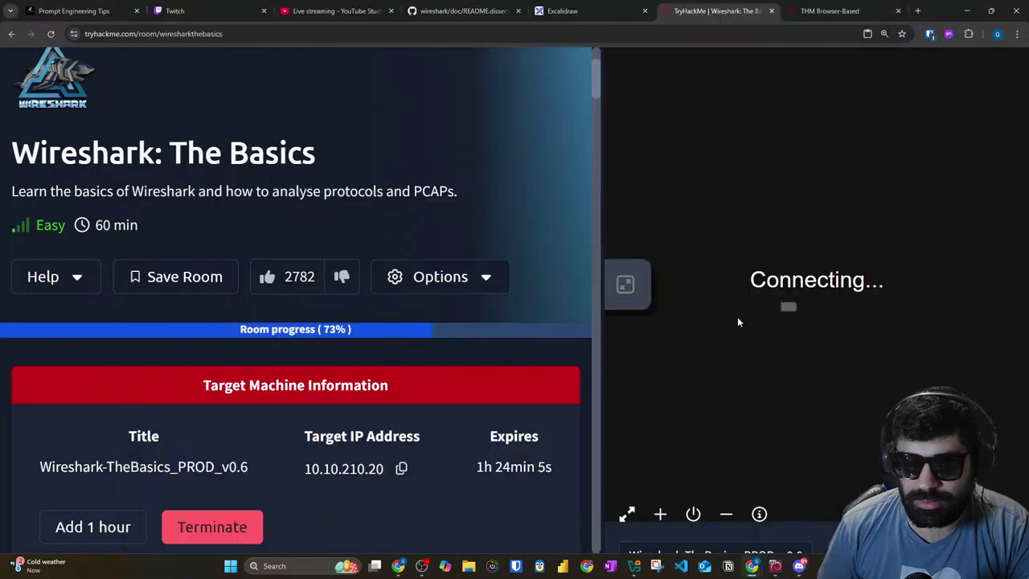
{"action": "left_click", "coordinate": [844, 11]}
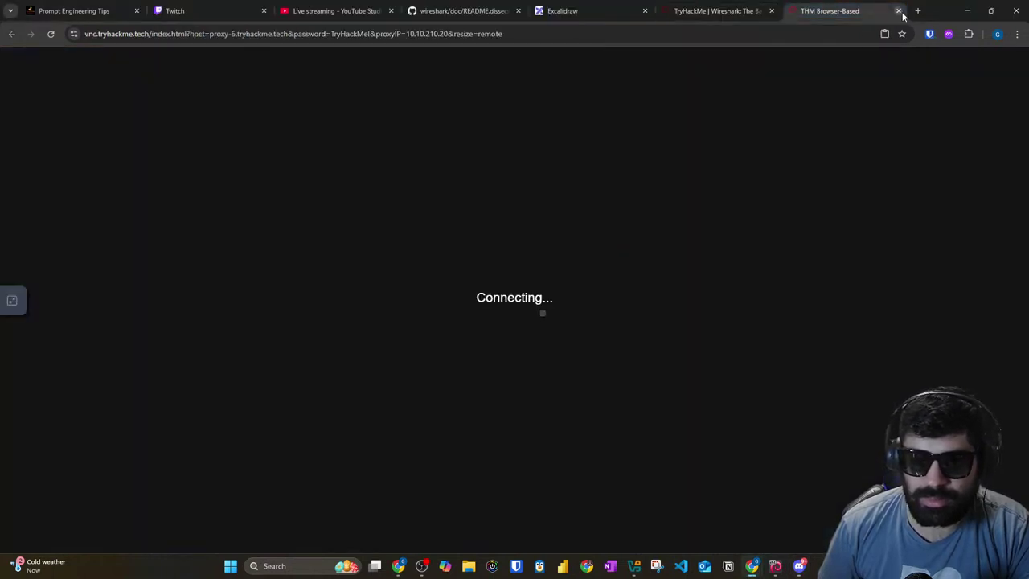
{"action": "left_click", "coordinate": [898, 12]}
{"action": "scroll", "coordinate": [276, 491], "scroll_direction": "down", "scroll_amount": 3}
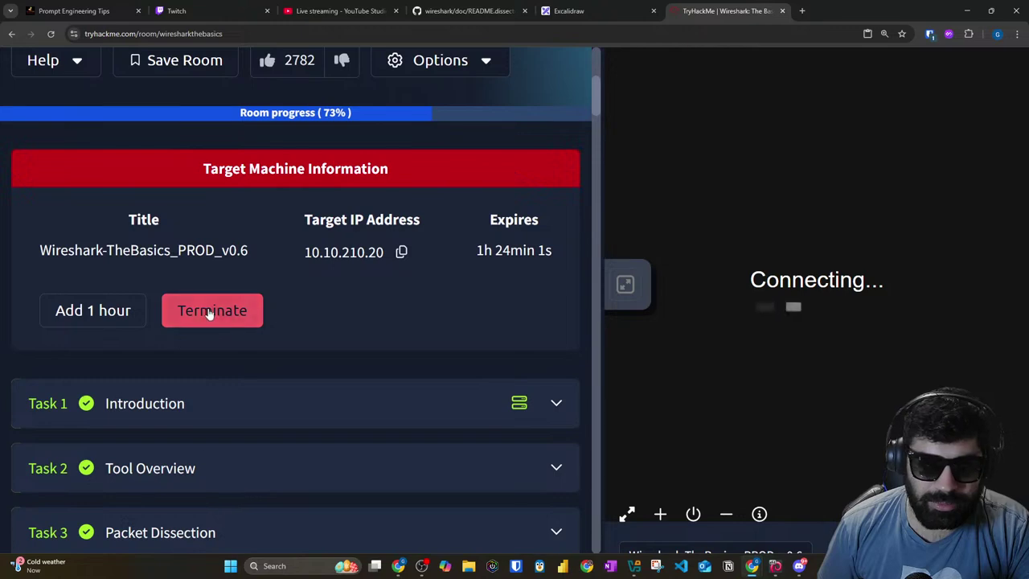
{"action": "left_click", "coordinate": [212, 311]}
{"action": "left_click", "coordinate": [660, 368]}
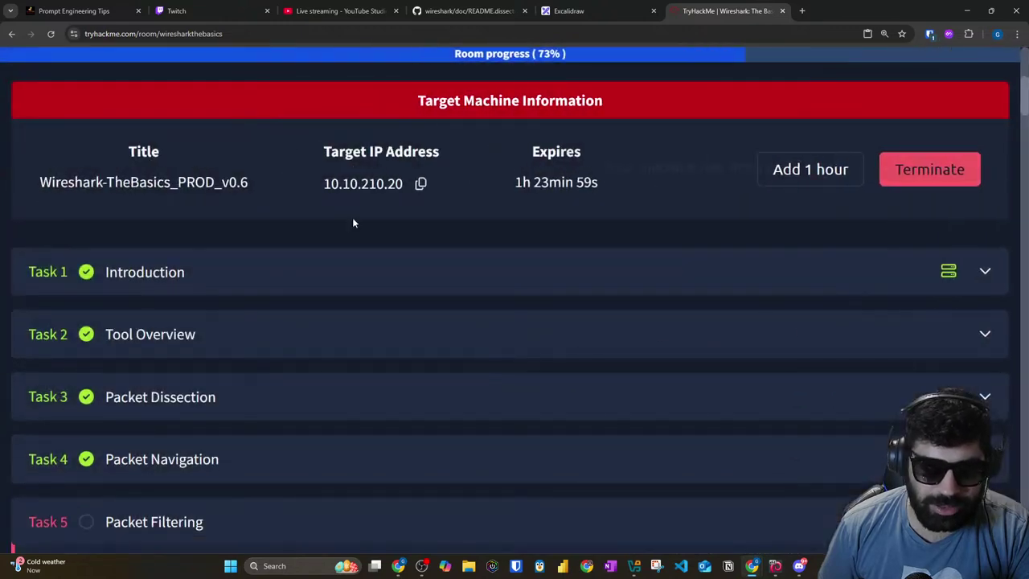
{"action": "scroll", "coordinate": [745, 182], "scroll_direction": "up", "scroll_amount": 5}
{"action": "scroll", "coordinate": [914, 344], "scroll_direction": "down", "scroll_amount": 5}
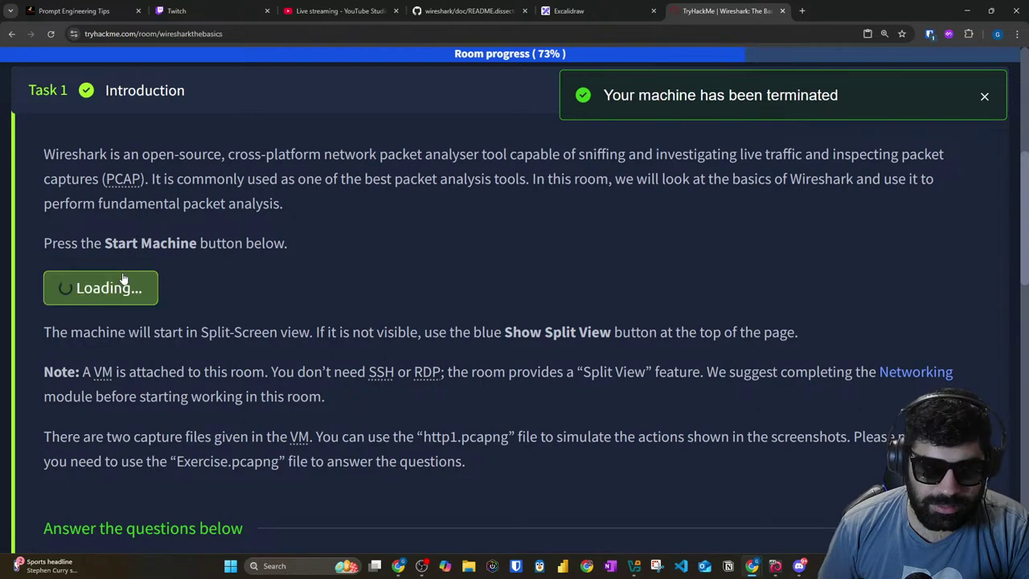
Step: Start a fresh machine for the Wireshark room
{"action": "left_click", "coordinate": [123, 287]}
{"action": "scroll", "coordinate": [306, 247], "scroll_direction": "down", "scroll_amount": 6}
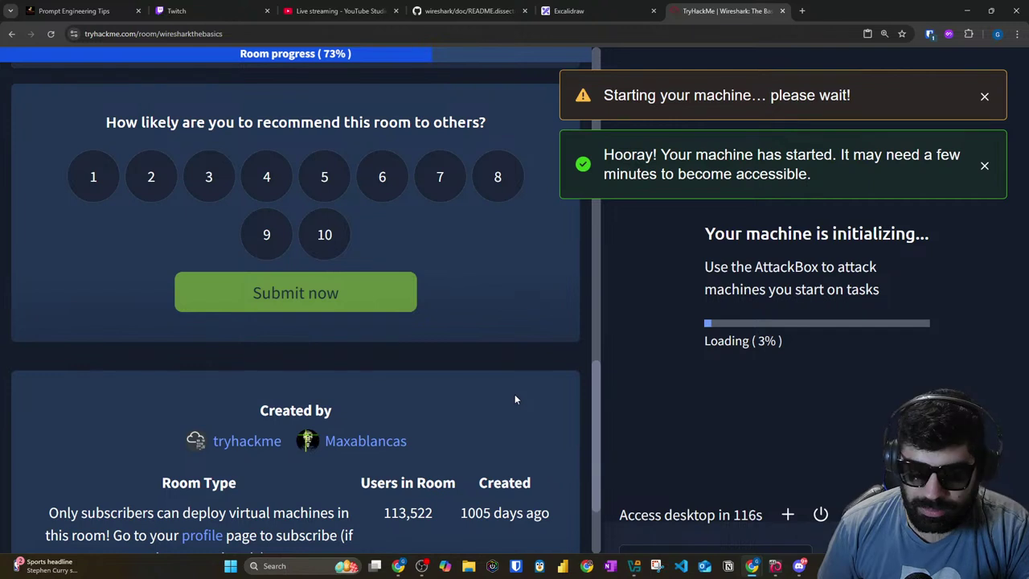
{"action": "scroll", "coordinate": [326, 378], "scroll_direction": "up", "scroll_amount": 2}
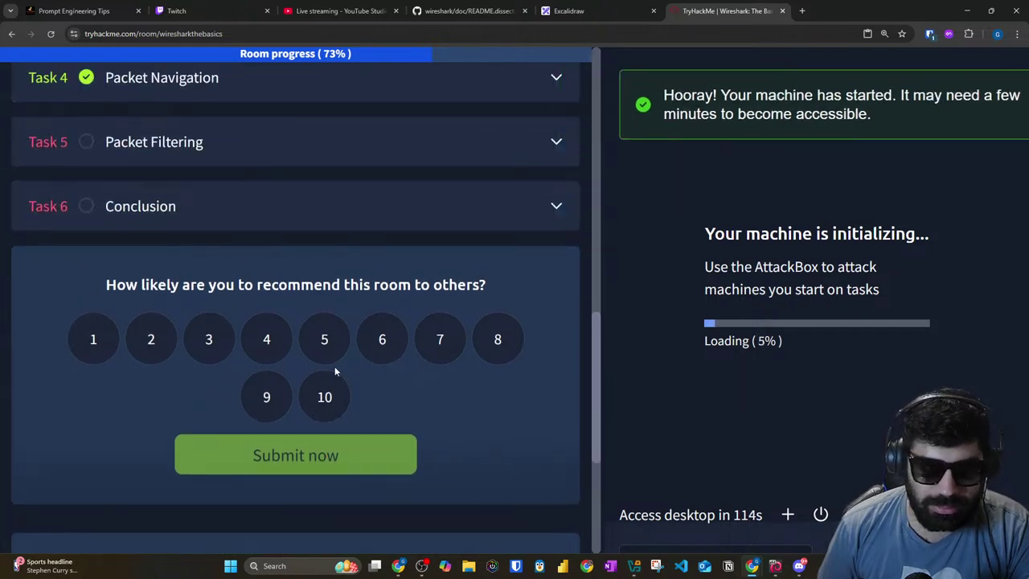
Step: Rate the room 6/10 with the comment 'Machines keep failing' and submit it
{"action": "left_click", "coordinate": [383, 352]}
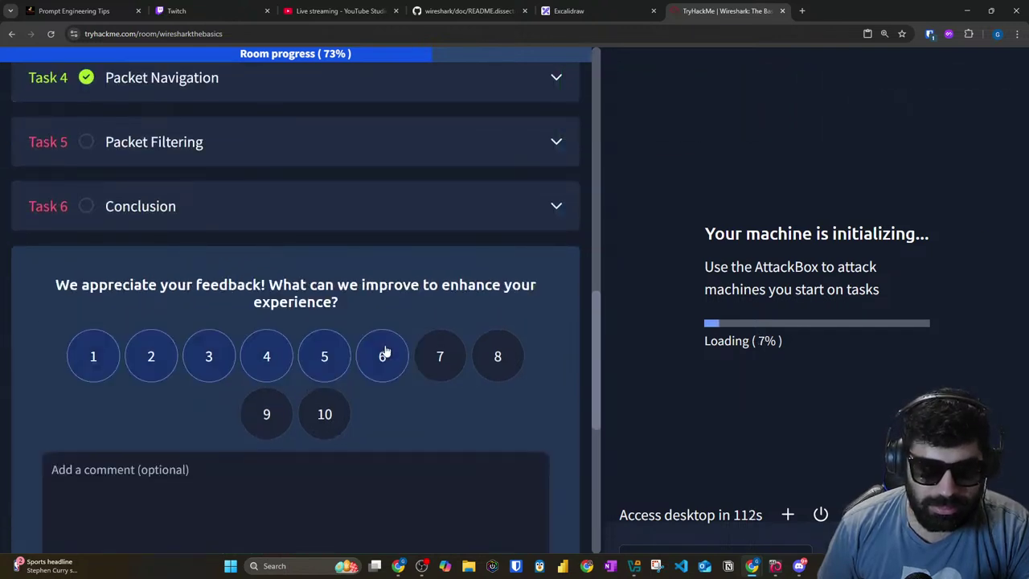
{"action": "scroll", "coordinate": [322, 354], "scroll_direction": "down", "scroll_amount": 2}
{"action": "left_click", "coordinate": [256, 350]}
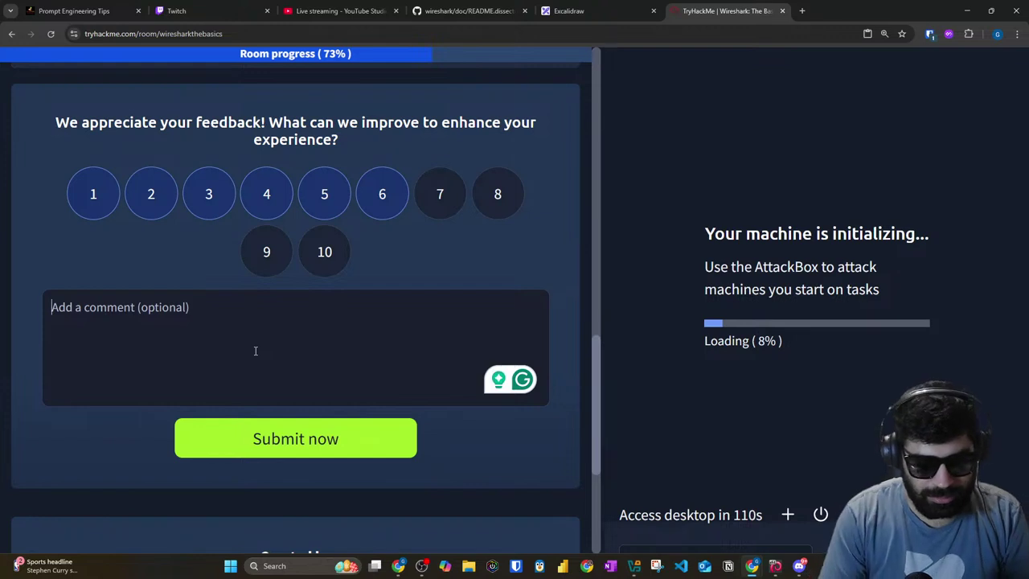
{"action": "type", "text": "Machines ke"}
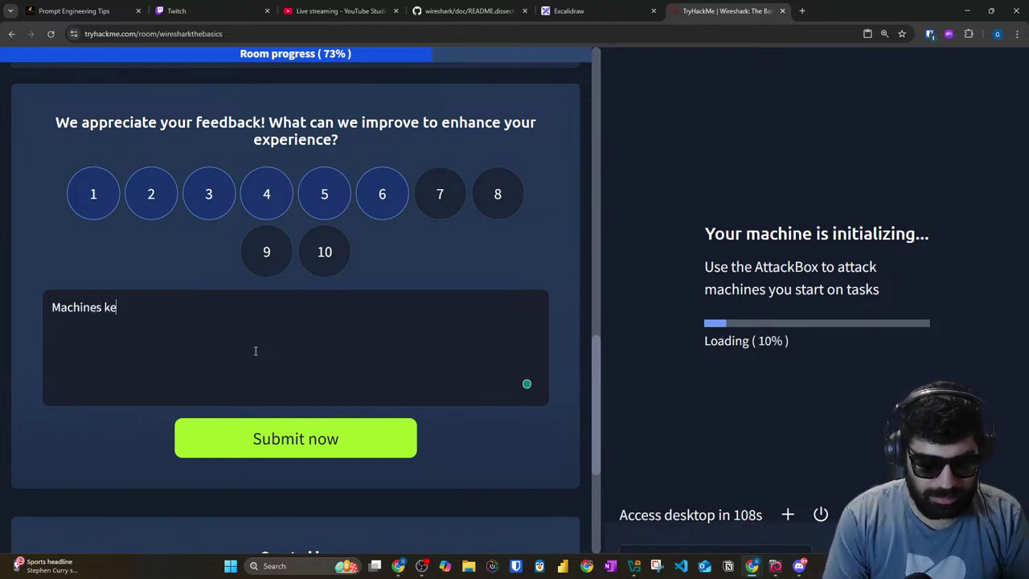
{"action": "type", "text": "ep failing"}
{"action": "key", "text": "Return"}
{"action": "left_click", "coordinate": [270, 440]}
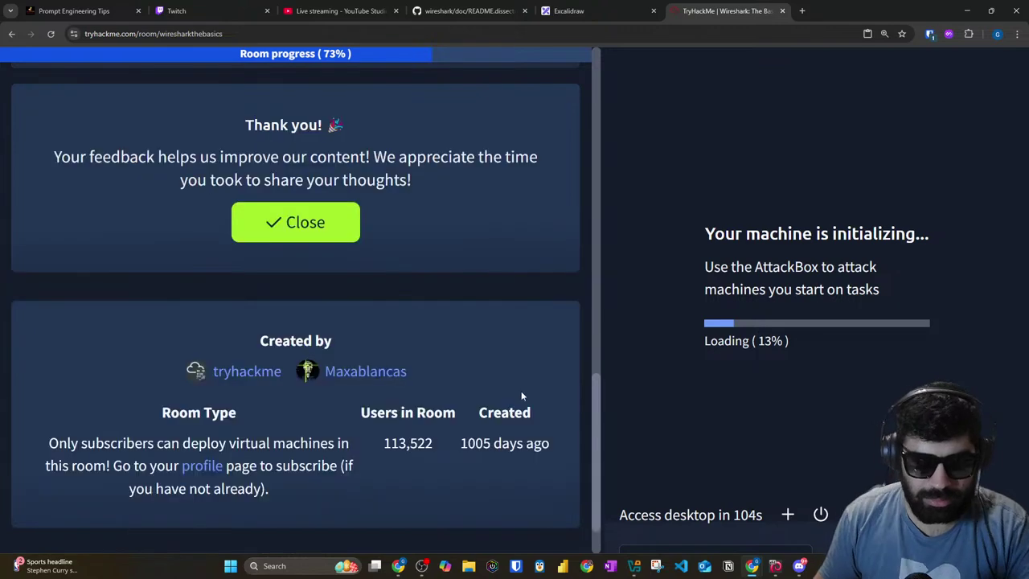
{"action": "scroll", "coordinate": [523, 393], "scroll_direction": "up", "scroll_amount": 8}
{"action": "scroll", "coordinate": [498, 368], "scroll_direction": "down", "scroll_amount": 1}
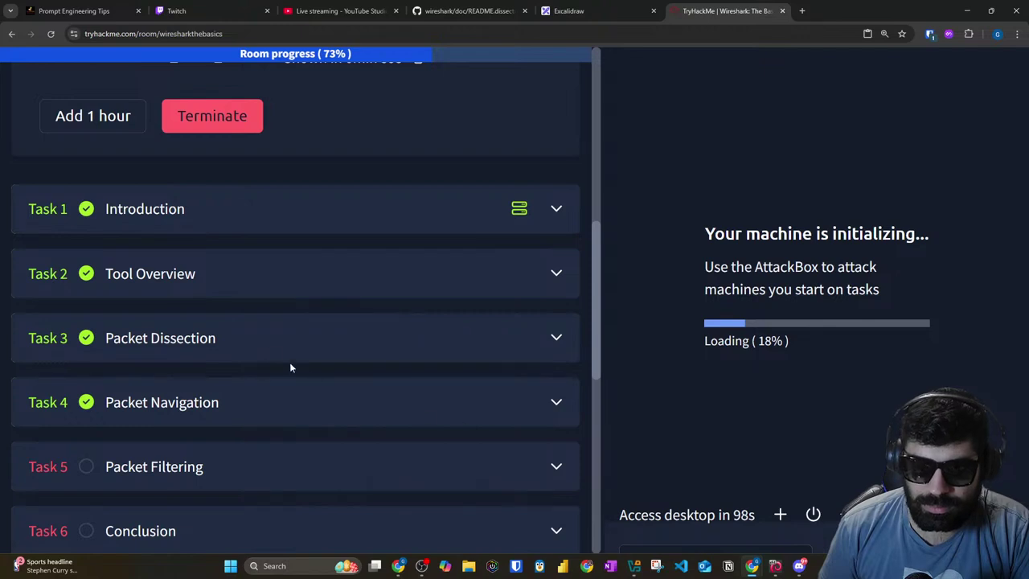
{"action": "scroll", "coordinate": [185, 276], "scroll_direction": "down", "scroll_amount": 4}
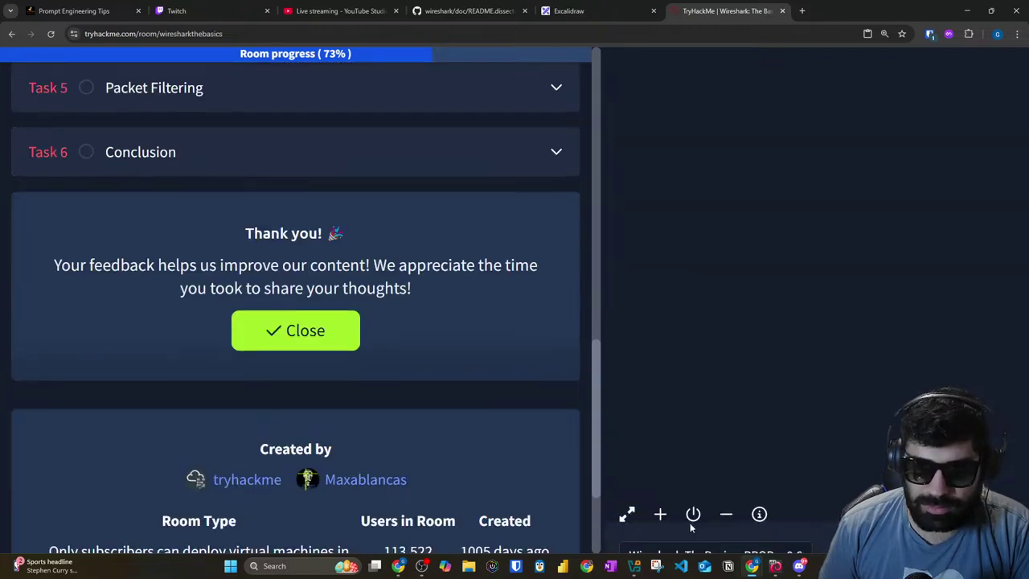
Step: Open the machine in its own page, exit split view, and expand Task 5 Packet Filtering
{"action": "left_click", "coordinate": [624, 513]}
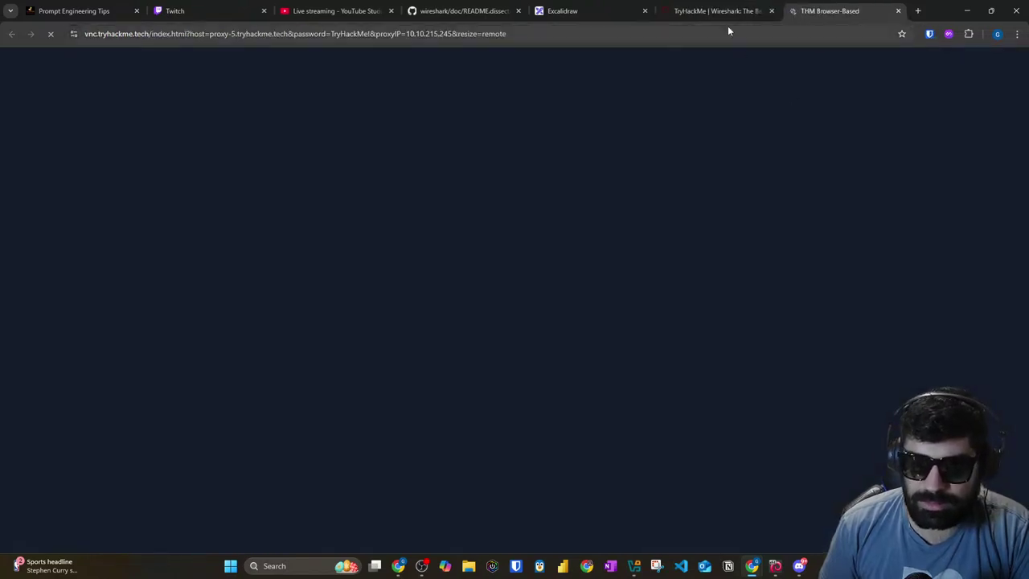
{"action": "left_click", "coordinate": [716, 10]}
{"action": "left_click", "coordinate": [842, 515]}
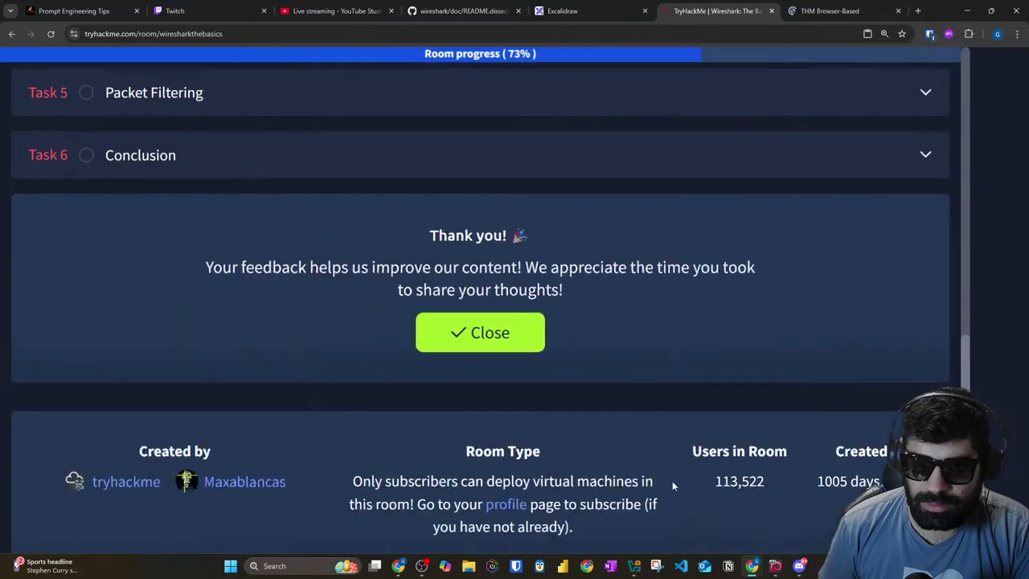
{"action": "scroll", "coordinate": [322, 325], "scroll_direction": "up", "scroll_amount": 4}
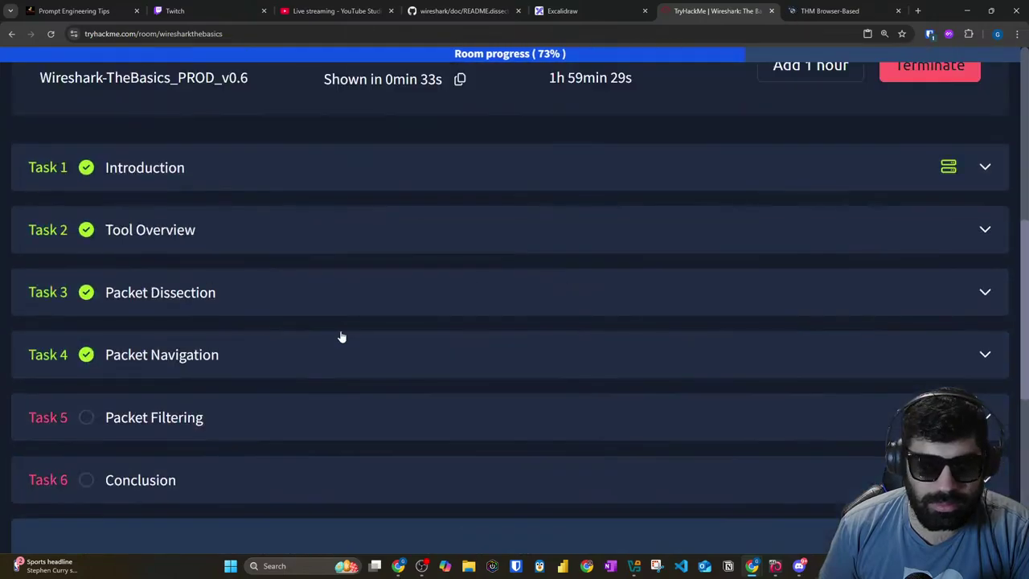
{"action": "left_click", "coordinate": [322, 414]}
Step: Scroll through the Packet Filtering section, highlighting parts of the text
{"action": "scroll", "coordinate": [337, 390], "scroll_direction": "down", "scroll_amount": 15}
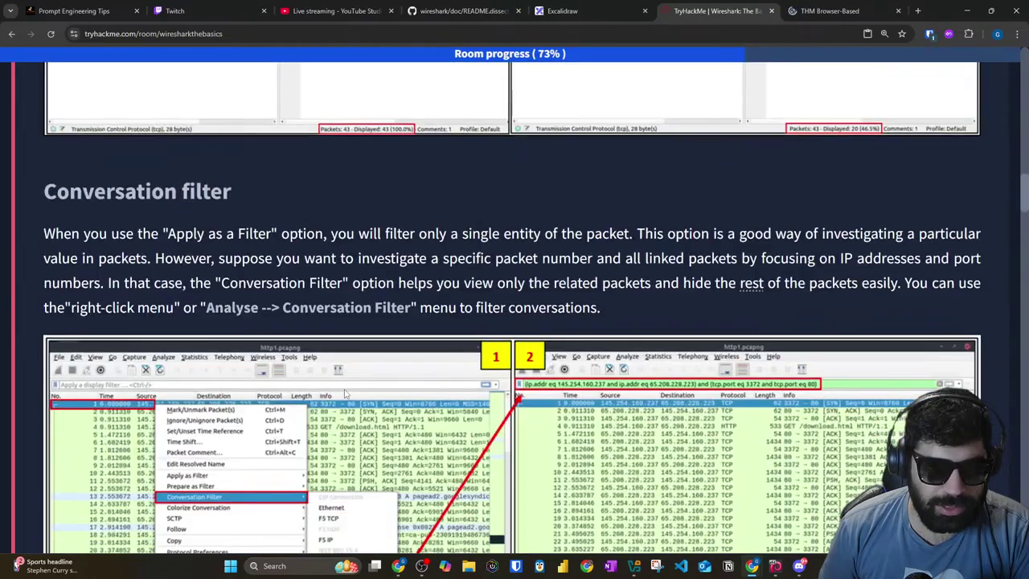
{"action": "scroll", "coordinate": [346, 391], "scroll_direction": "down", "scroll_amount": 10}
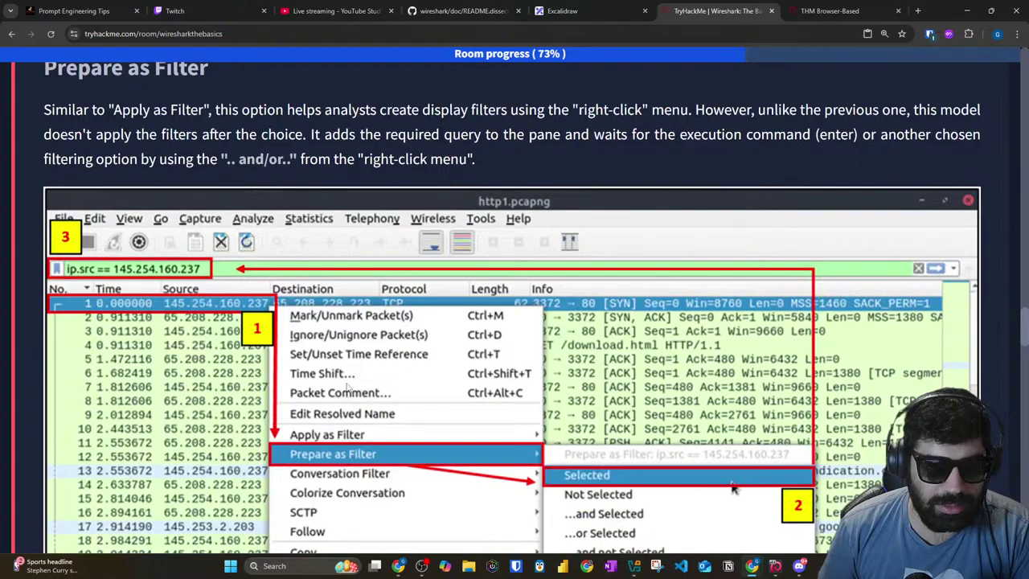
{"action": "scroll", "coordinate": [347, 388], "scroll_direction": "down", "scroll_amount": 10}
{"action": "scroll", "coordinate": [362, 362], "scroll_direction": "down", "scroll_amount": 3}
{"action": "scroll", "coordinate": [366, 348], "scroll_direction": "up", "scroll_amount": 8}
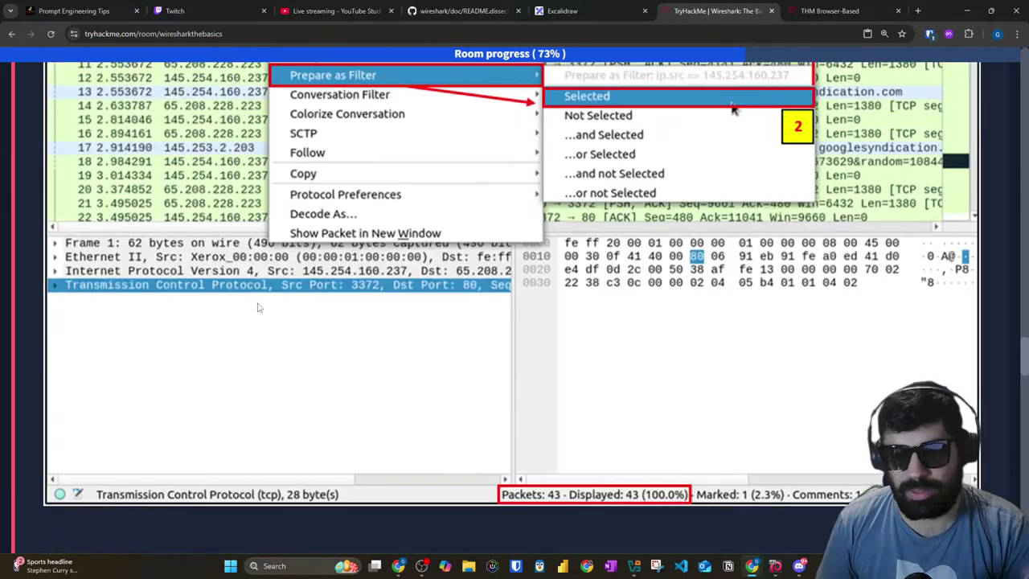
{"action": "scroll", "coordinate": [263, 297], "scroll_direction": "down", "scroll_amount": 5}
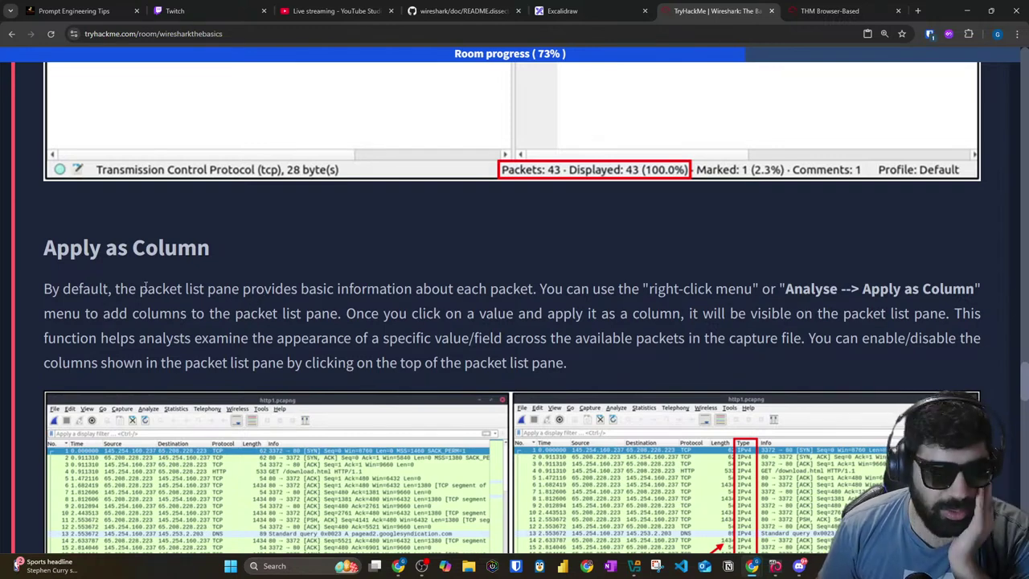
{"action": "left_click_drag", "start_coordinate": [55, 248], "coordinate": [200, 247]}
{"action": "scroll", "coordinate": [276, 265], "scroll_direction": "down", "scroll_amount": 2}
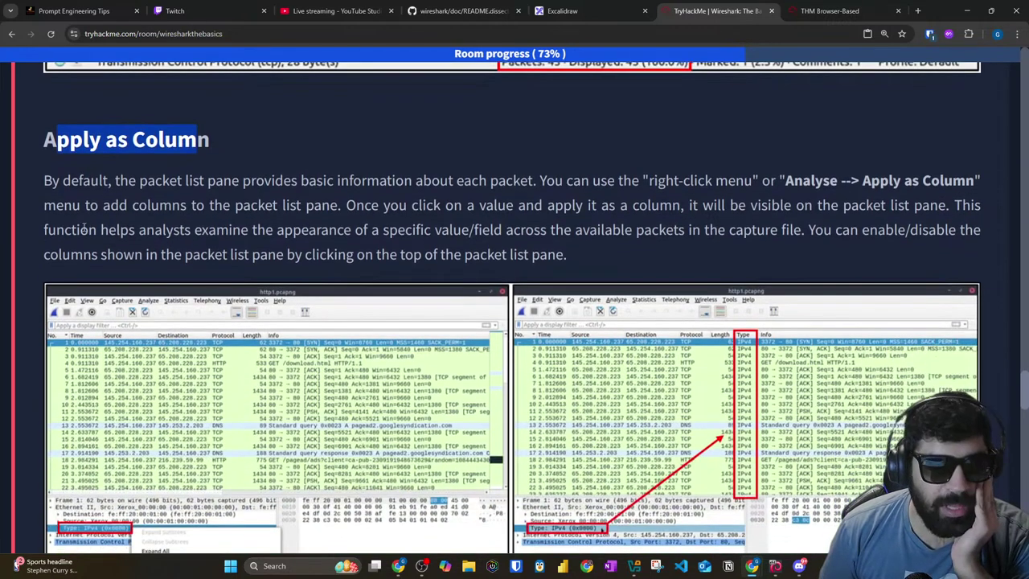
Step: Highlight the Apply as Column text about showing a field's value across packets
{"action": "left_click_drag", "start_coordinate": [46, 180], "coordinate": [530, 180]}
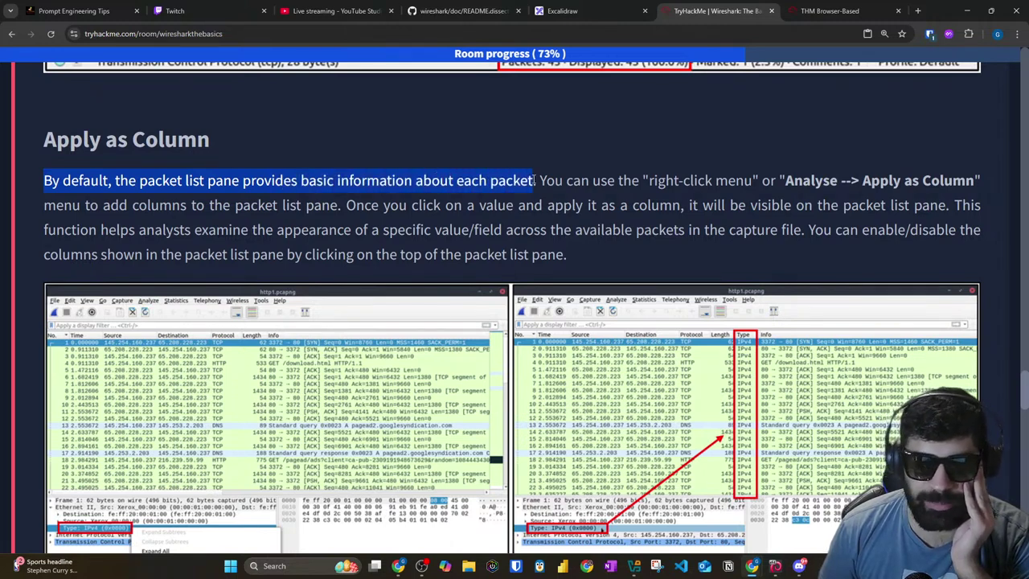
{"action": "left_click_drag", "start_coordinate": [534, 180], "coordinate": [954, 185]}
{"action": "left_click_drag", "start_coordinate": [100, 207], "coordinate": [890, 211]}
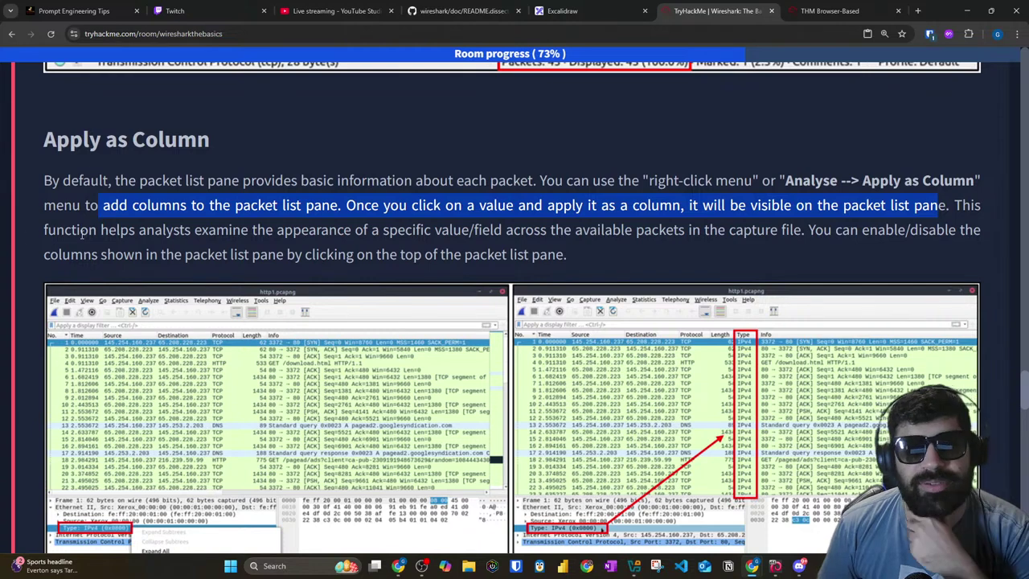
{"action": "left_click", "coordinate": [296, 232]}
{"action": "left_click_drag", "start_coordinate": [252, 230], "coordinate": [818, 231]}
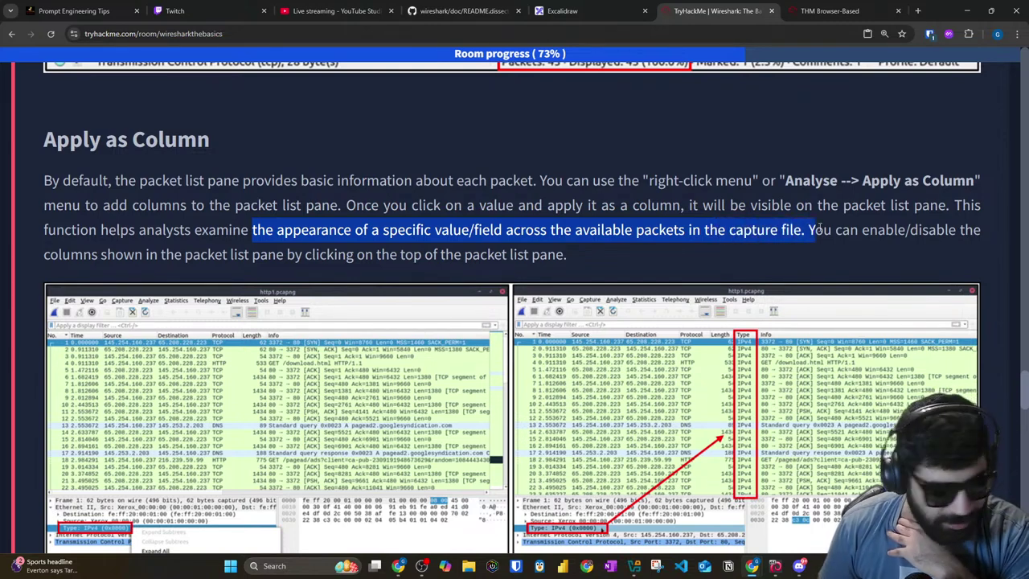
{"action": "left_click", "coordinate": [829, 11]}
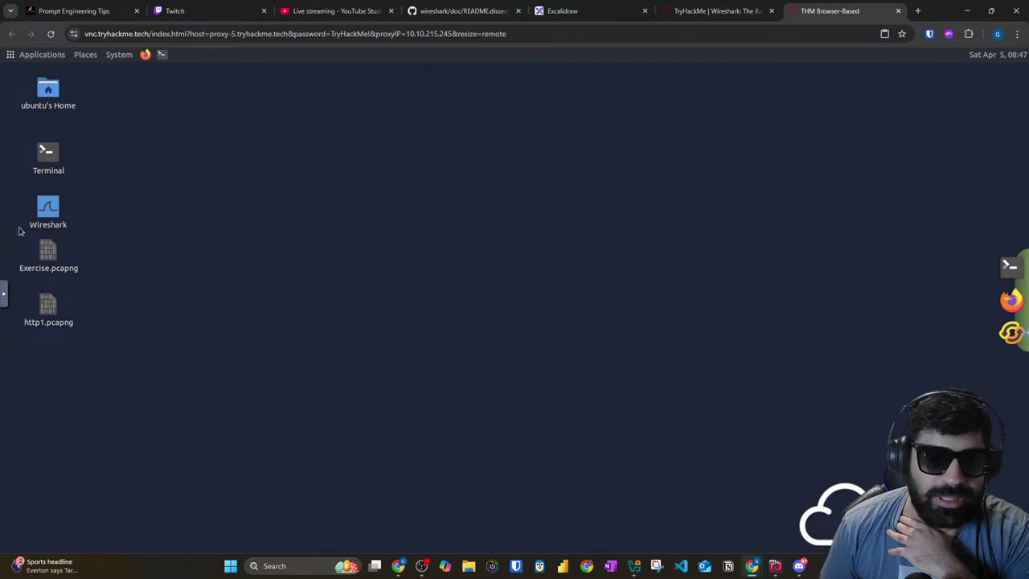
Step: Open Exercise.pcapng maximized and filter on packet 4's destination, ip.dst == 65.208.228.223
{"action": "double_click", "coordinate": [49, 252]}
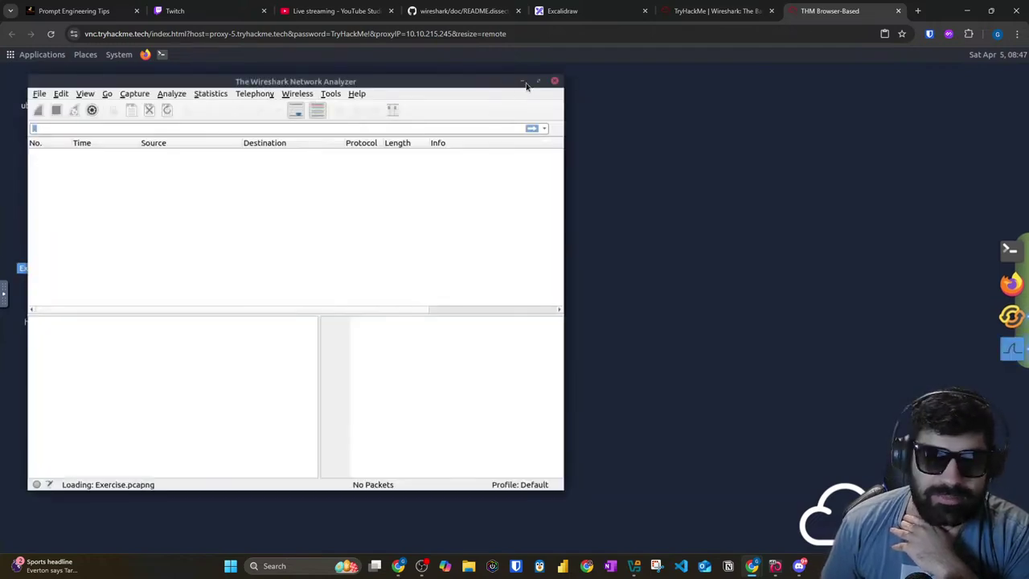
{"action": "left_click", "coordinate": [539, 82]}
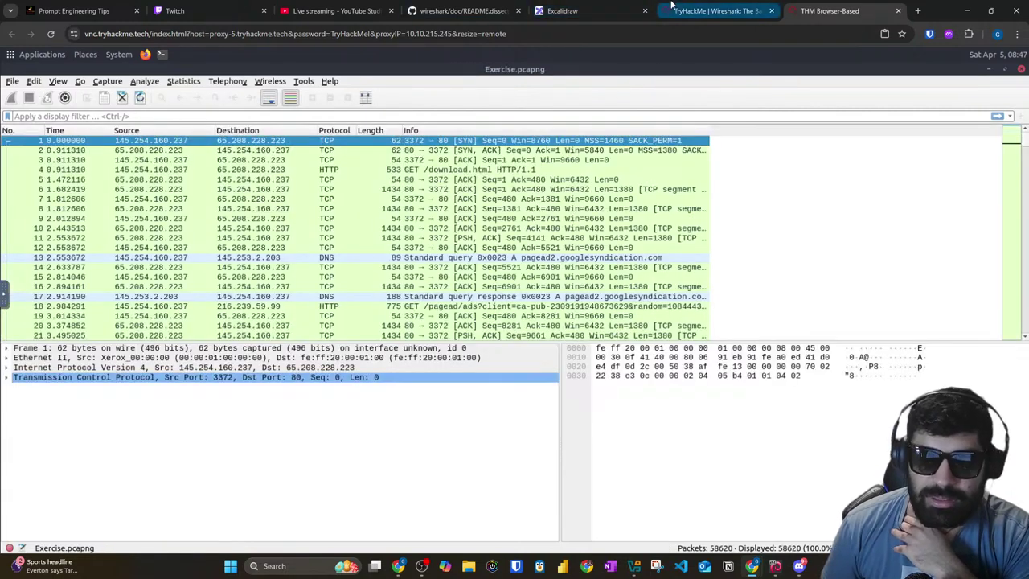
{"action": "right_click", "coordinate": [330, 133]}
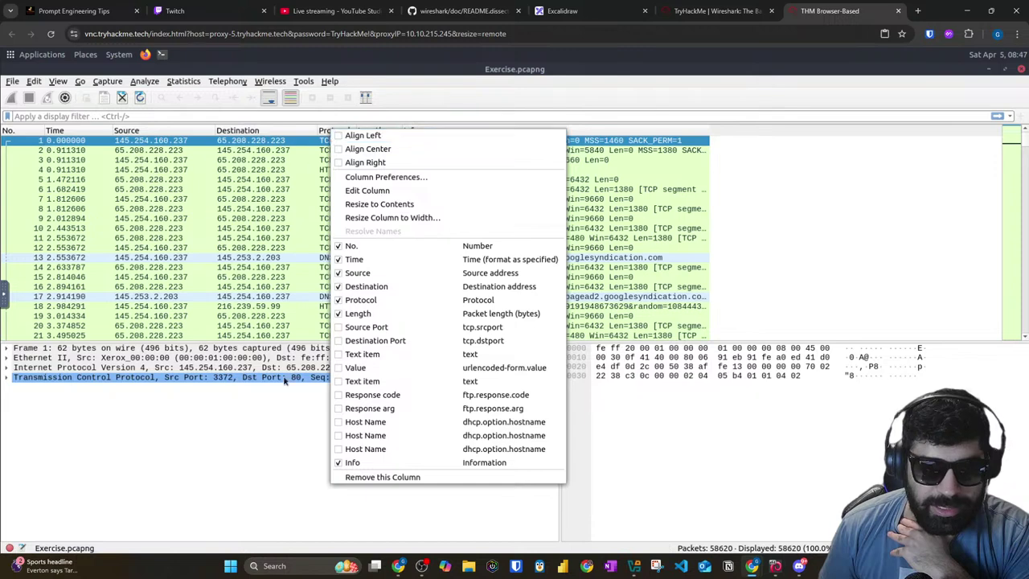
{"action": "left_click", "coordinate": [333, 156]}
{"action": "right_click", "coordinate": [336, 171]}
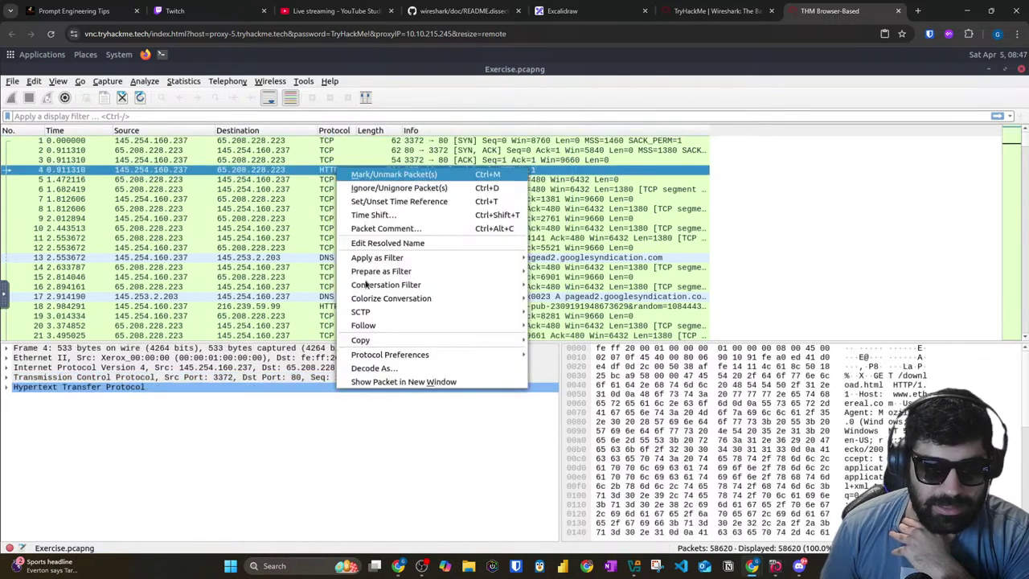
{"action": "mouse_move", "coordinate": [380, 259]}
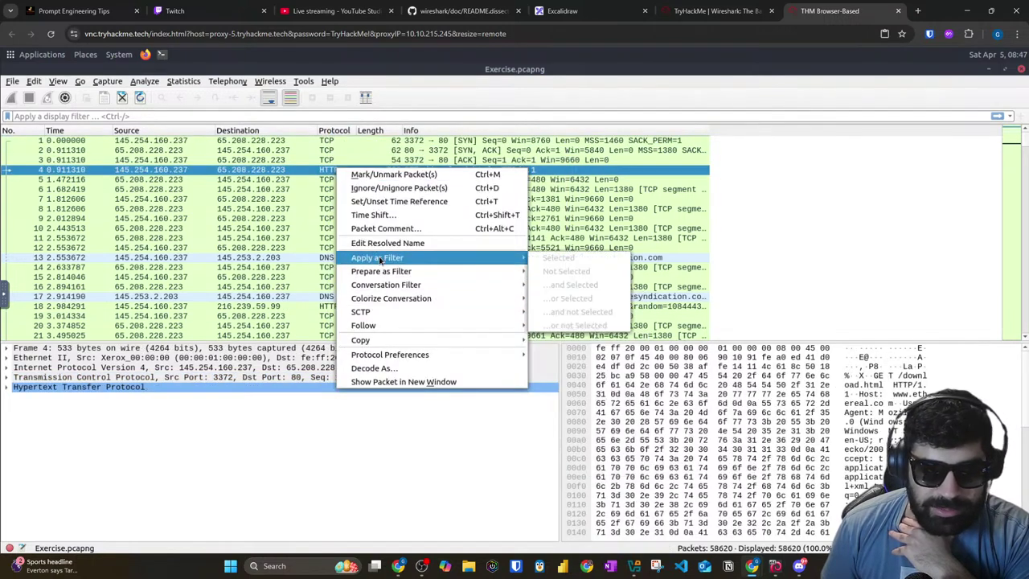
{"action": "left_click", "coordinate": [305, 173]}
{"action": "right_click", "coordinate": [264, 173]}
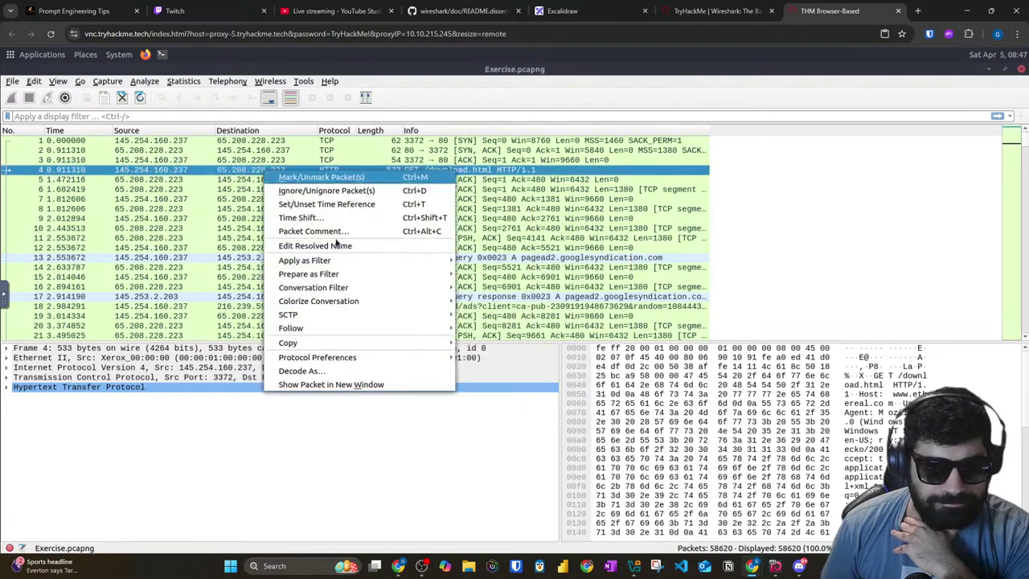
{"action": "mouse_move", "coordinate": [335, 263]}
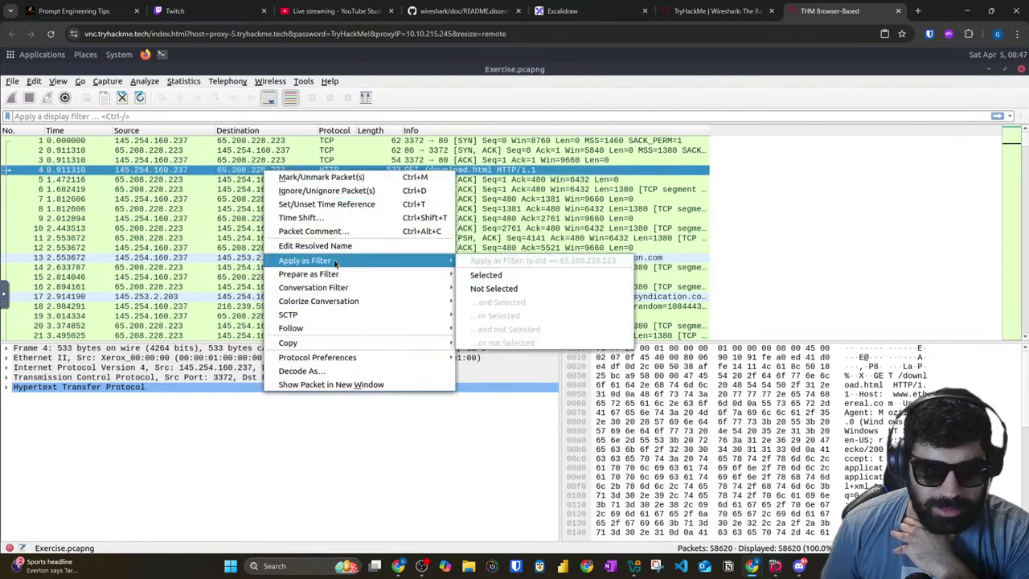
{"action": "left_click", "coordinate": [485, 276]}
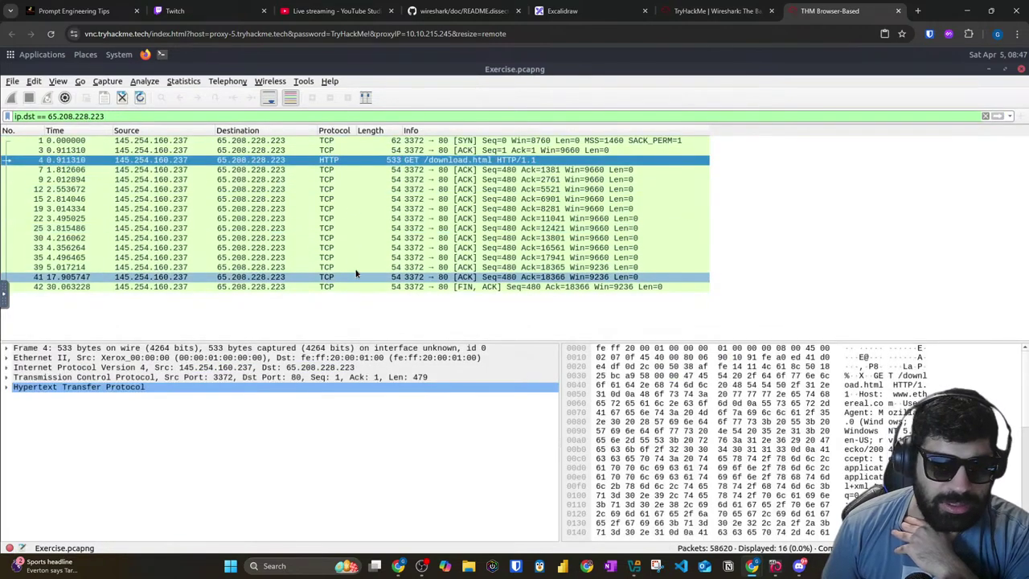
Step: Clear the ip.dst display filter so all packets show again
{"action": "triple_click", "coordinate": [138, 115]}
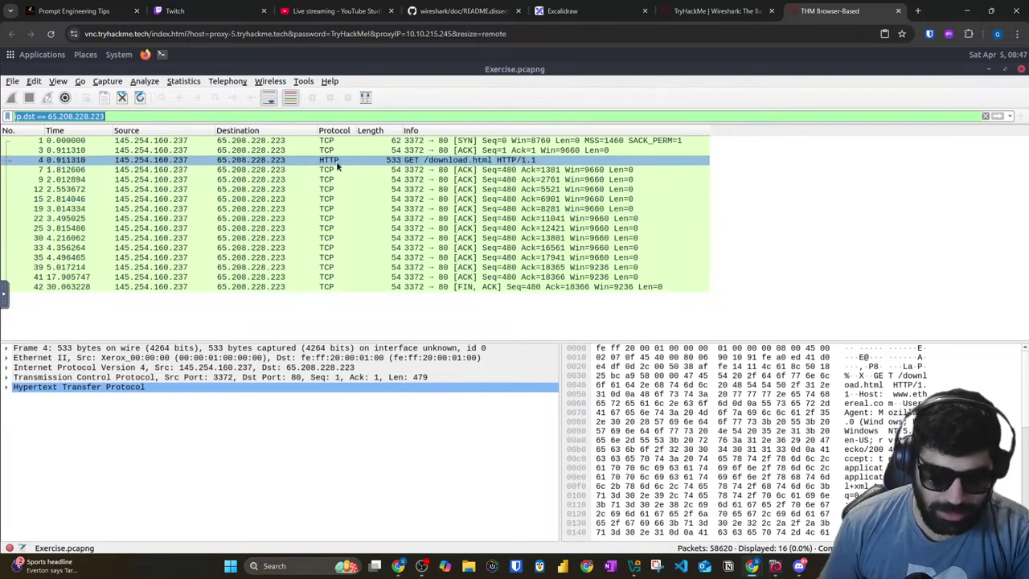
{"action": "key", "text": "BackSpace"}
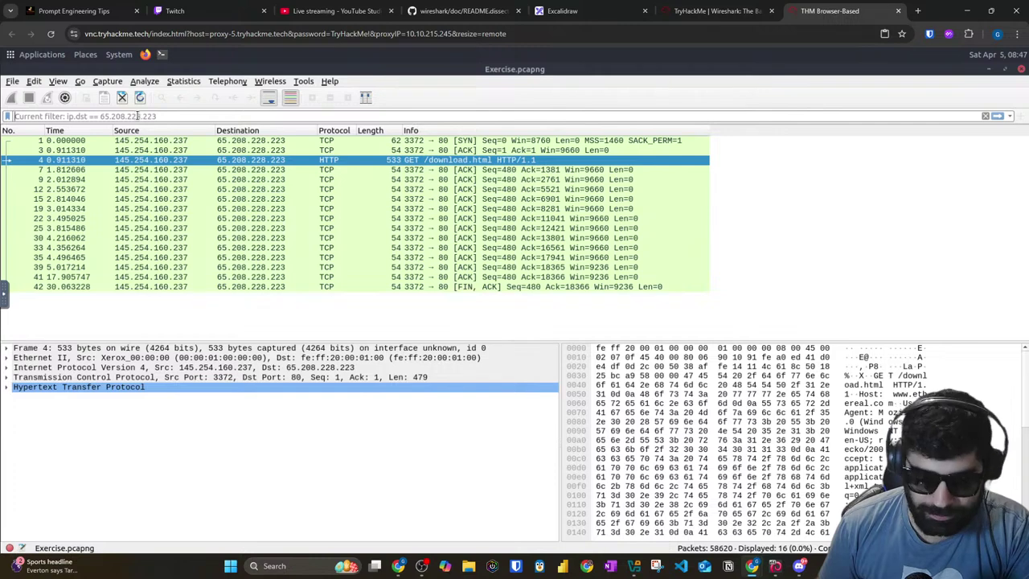
{"action": "key", "text": "Return"}
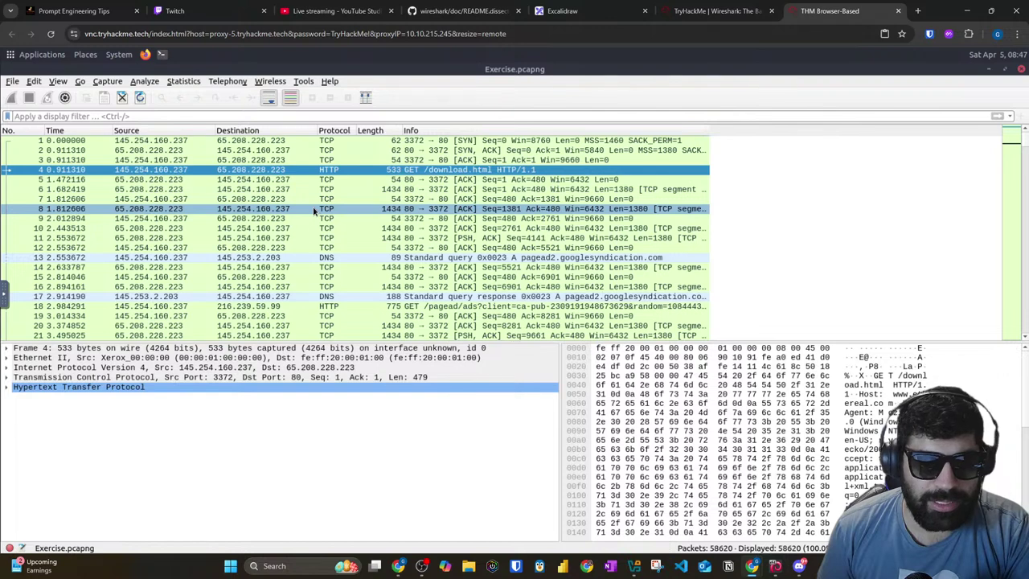
Step: Bring up the column options and read the room's note about toggling columns
{"action": "right_click", "coordinate": [366, 210]}
{"action": "left_click", "coordinate": [297, 131]}
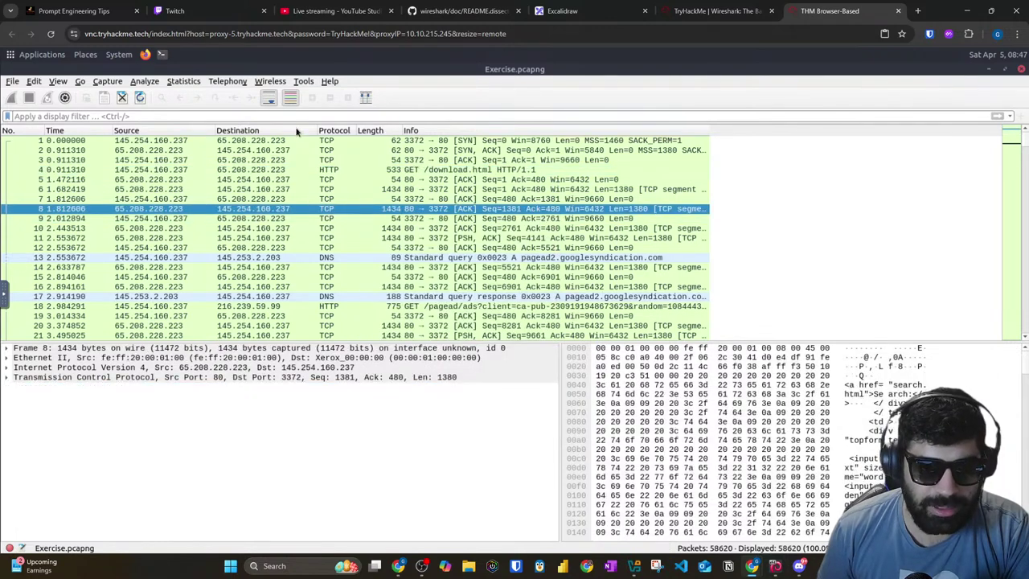
{"action": "right_click", "coordinate": [296, 131]}
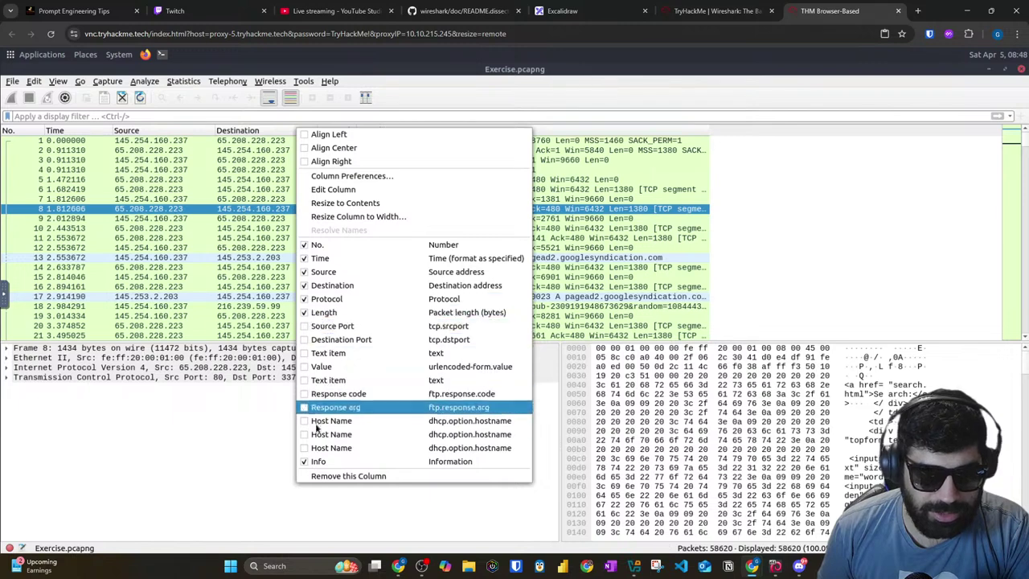
{"action": "left_click", "coordinate": [691, 10]}
{"action": "left_click", "coordinate": [559, 198]}
{"action": "scroll", "coordinate": [357, 206], "scroll_direction": "down", "scroll_amount": 1}
{"action": "left_click_drag", "start_coordinate": [322, 121], "coordinate": [985, 125]}
{"action": "left_click_drag", "start_coordinate": [123, 146], "coordinate": [565, 146]}
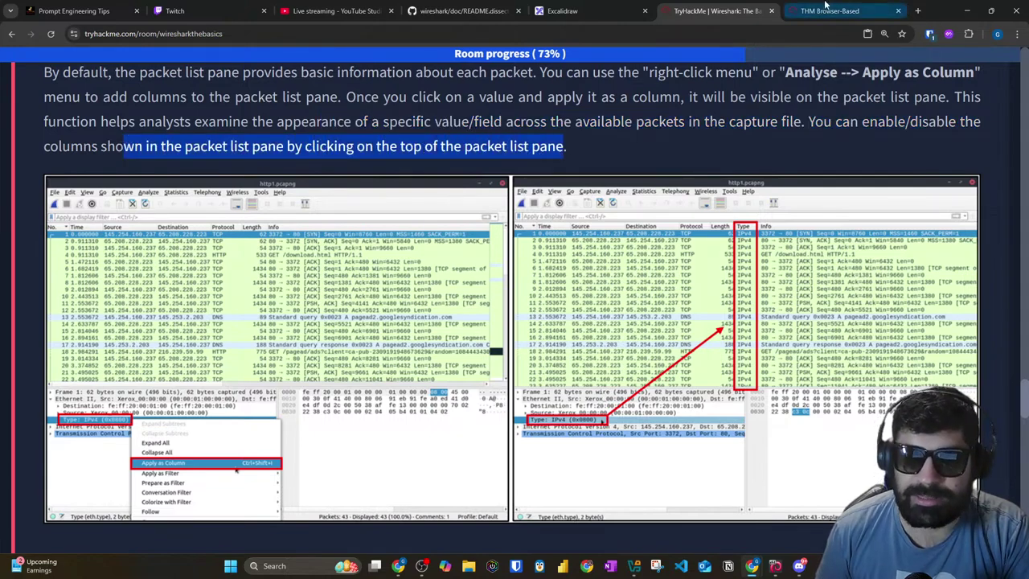
Step: Add a Destination Port column to the packet list
{"action": "left_click", "coordinate": [830, 10]}
{"action": "left_click", "coordinate": [235, 544]}
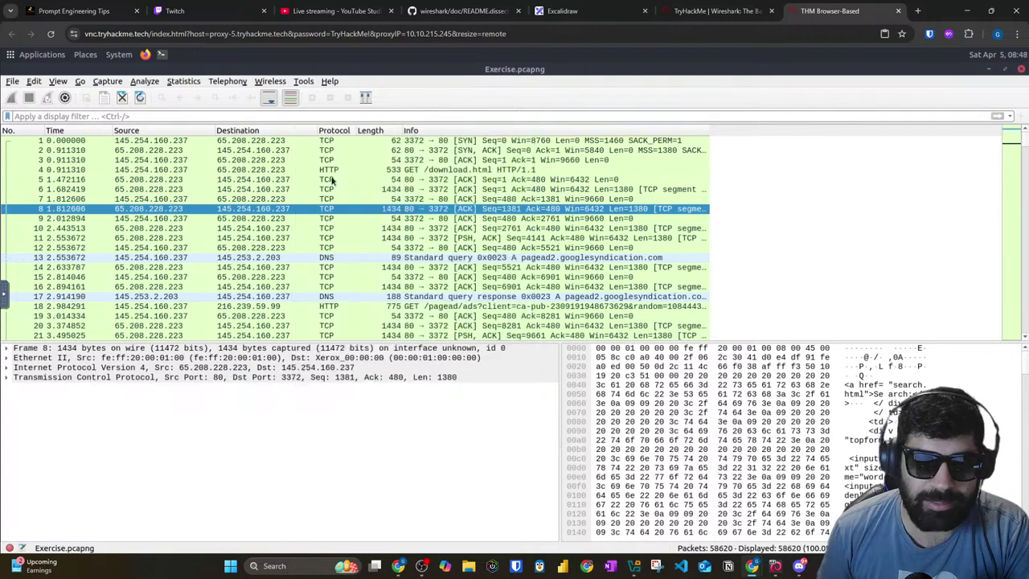
{"action": "right_click", "coordinate": [259, 132]}
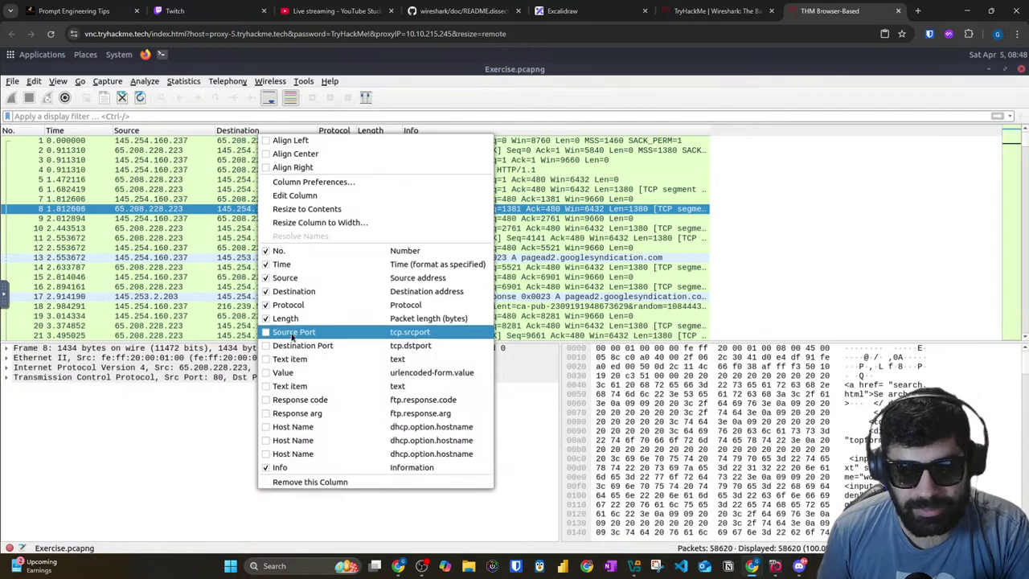
{"action": "left_click", "coordinate": [296, 347]}
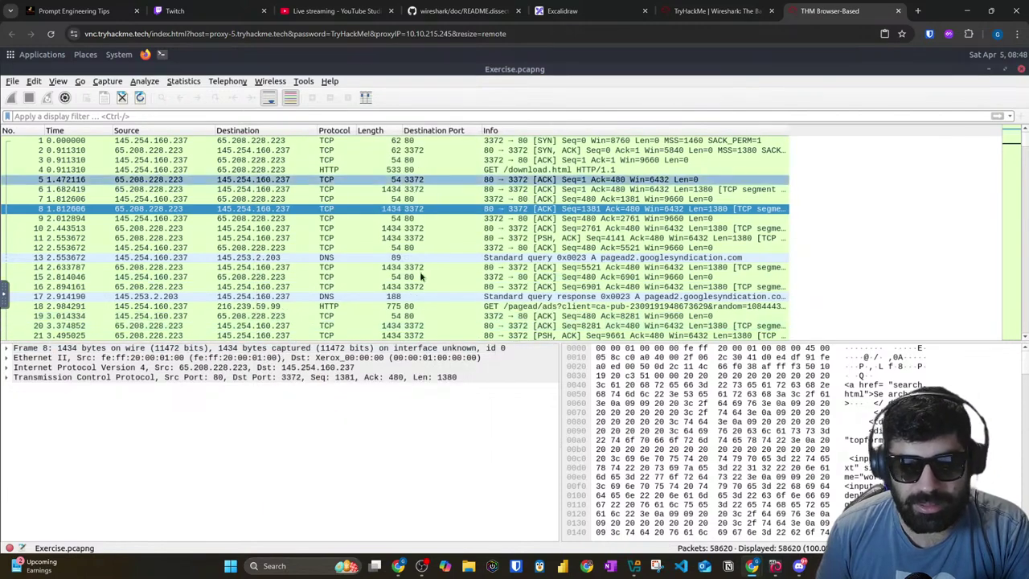
{"action": "left_click", "coordinate": [681, 8]}
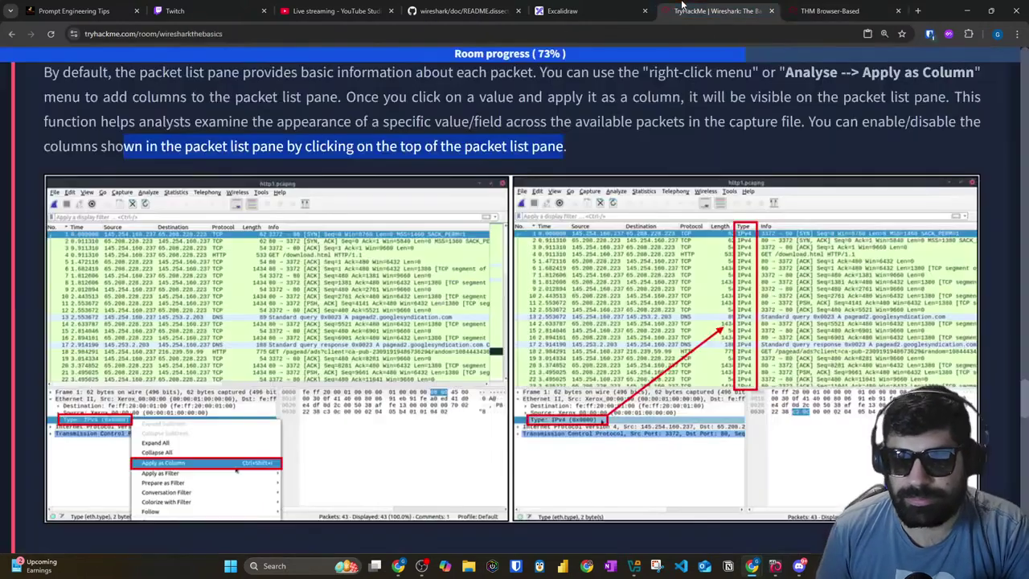
{"action": "scroll", "coordinate": [151, 226], "scroll_direction": "down", "scroll_amount": 7}
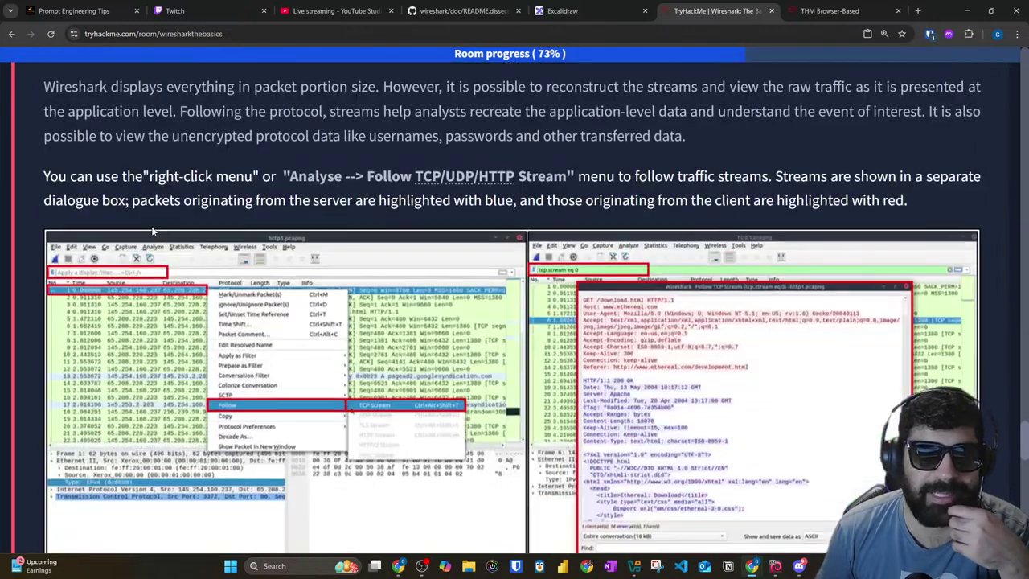
{"action": "scroll", "coordinate": [153, 228], "scroll_direction": "up", "scroll_amount": 1}
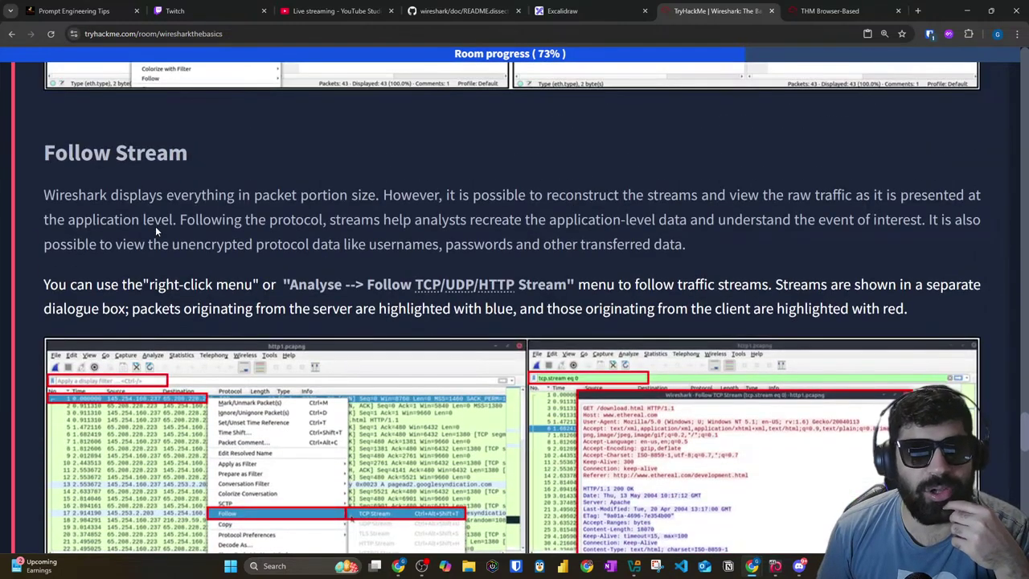
{"action": "left_click_drag", "start_coordinate": [129, 198], "coordinate": [274, 203]}
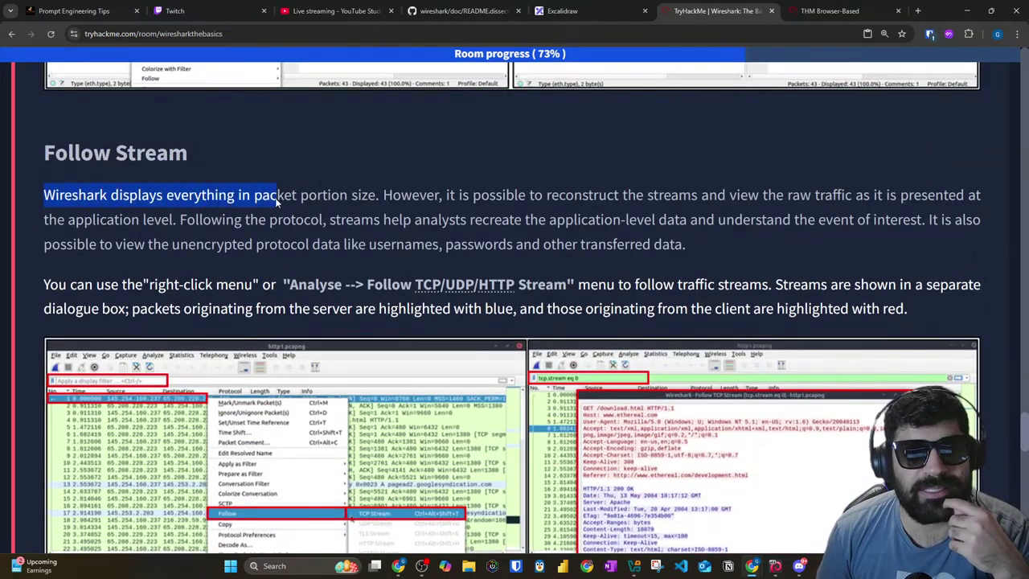
{"action": "left_click_drag", "start_coordinate": [381, 204], "coordinate": [836, 204]}
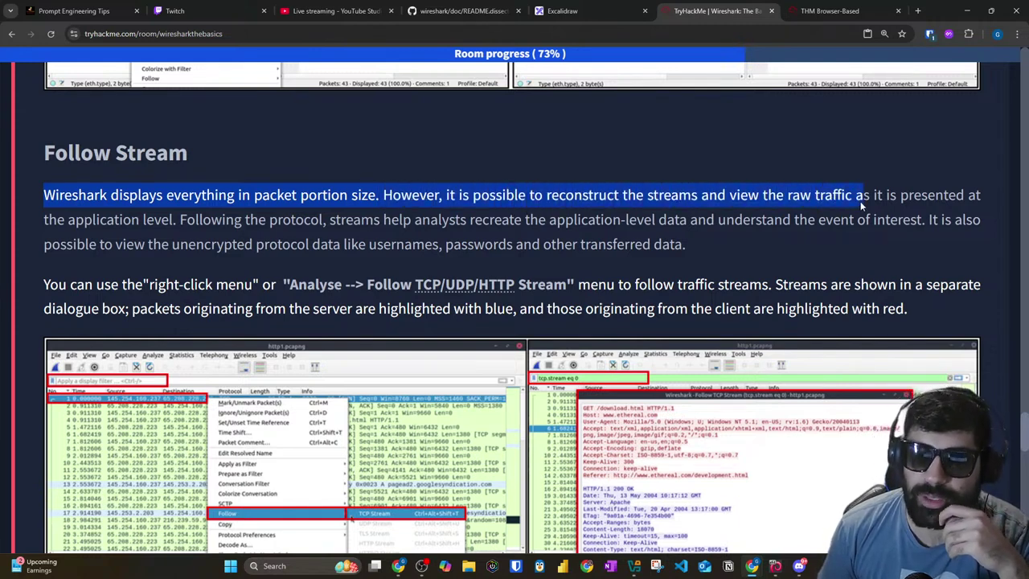
{"action": "left_click_drag", "start_coordinate": [898, 199], "coordinate": [977, 195]}
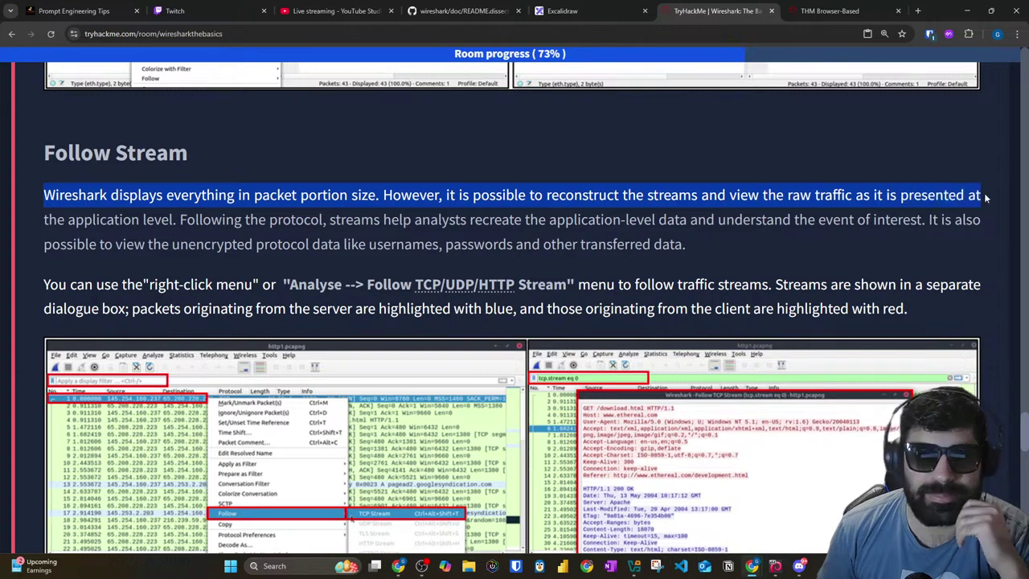
{"action": "left_click_drag", "start_coordinate": [186, 220], "coordinate": [592, 227]}
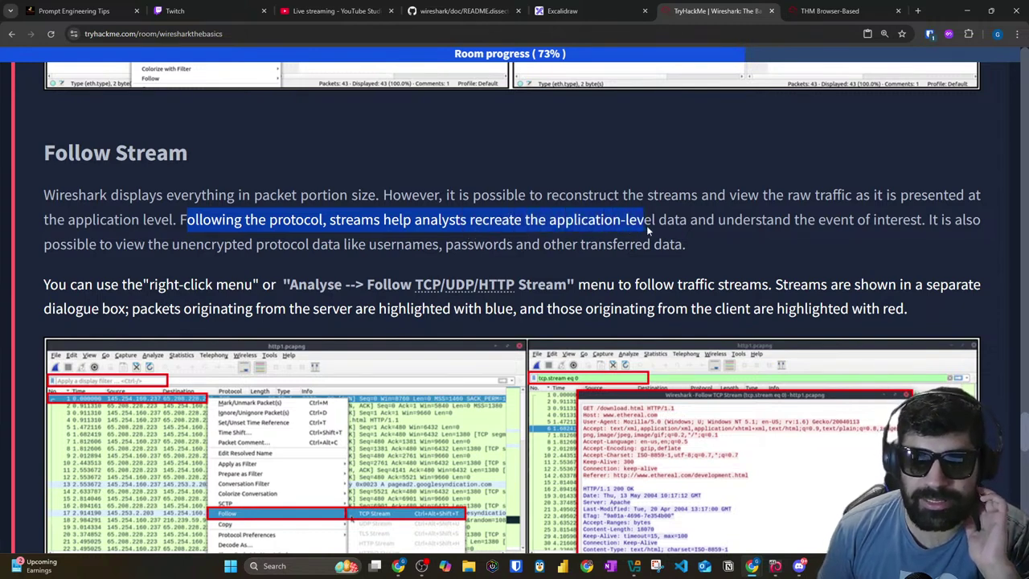
{"action": "left_click_drag", "start_coordinate": [705, 225], "coordinate": [816, 230]}
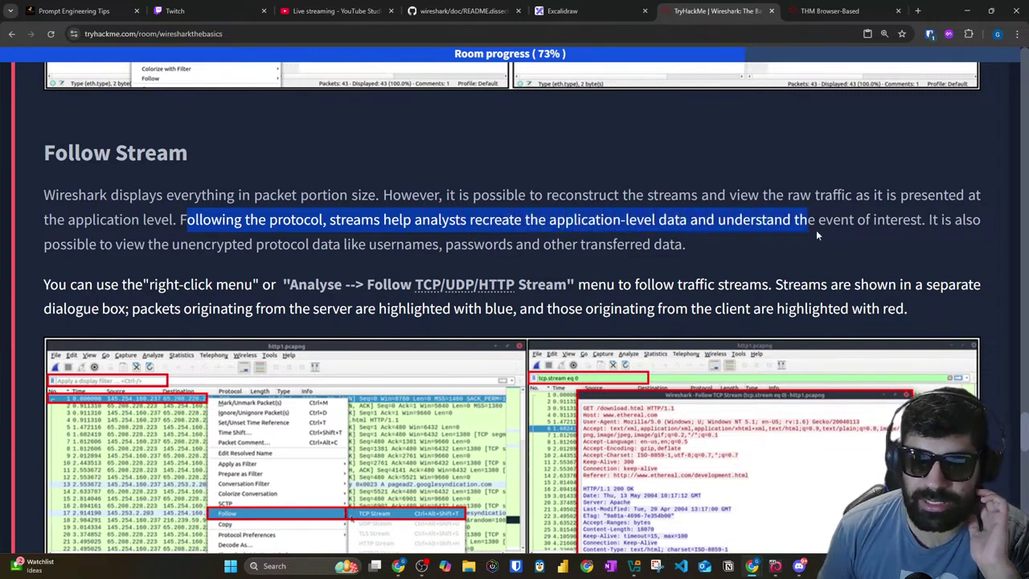
{"action": "left_click", "coordinate": [933, 230]}
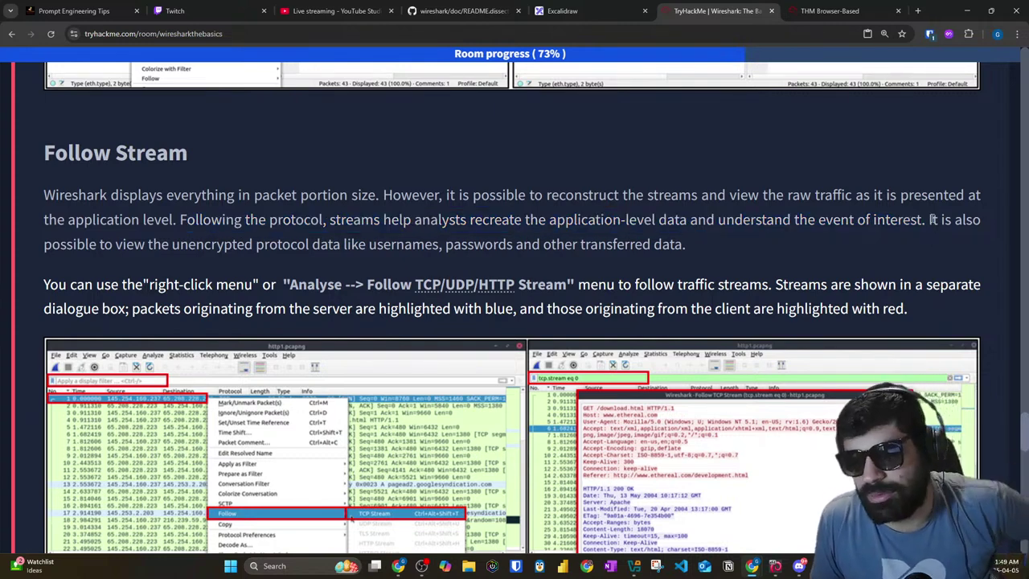
{"action": "left_click_drag", "start_coordinate": [926, 229], "coordinate": [980, 226]}
{"action": "left_click_drag", "start_coordinate": [51, 244], "coordinate": [682, 237]}
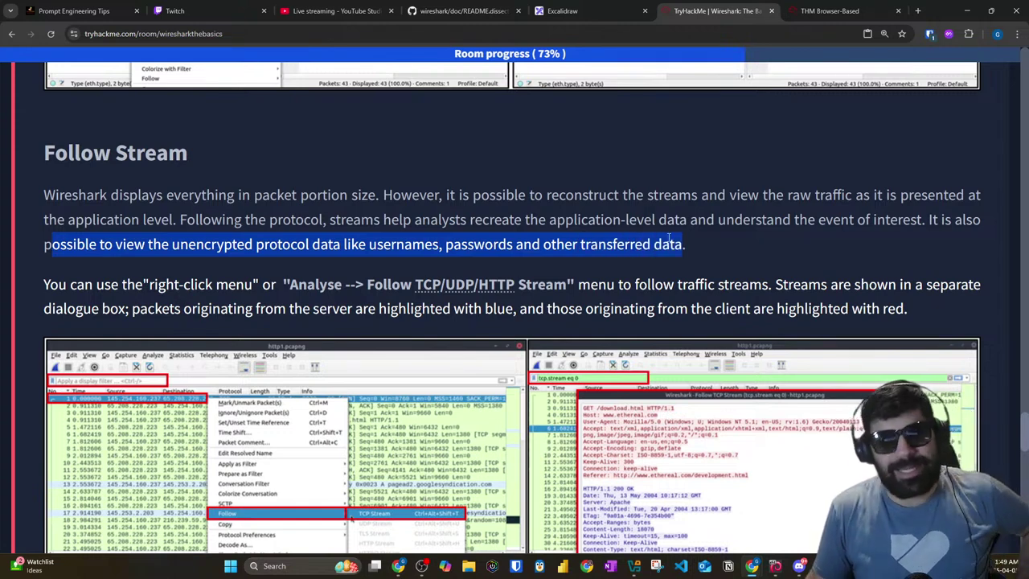
{"action": "scroll", "coordinate": [416, 241], "scroll_direction": "down", "scroll_amount": 2}
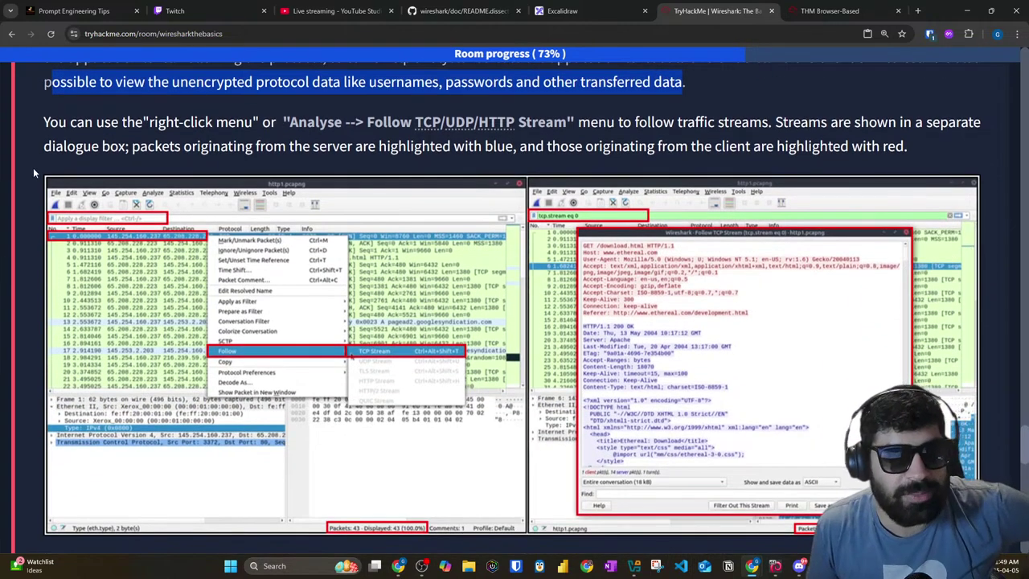
{"action": "left_click_drag", "start_coordinate": [47, 122], "coordinate": [777, 125]}
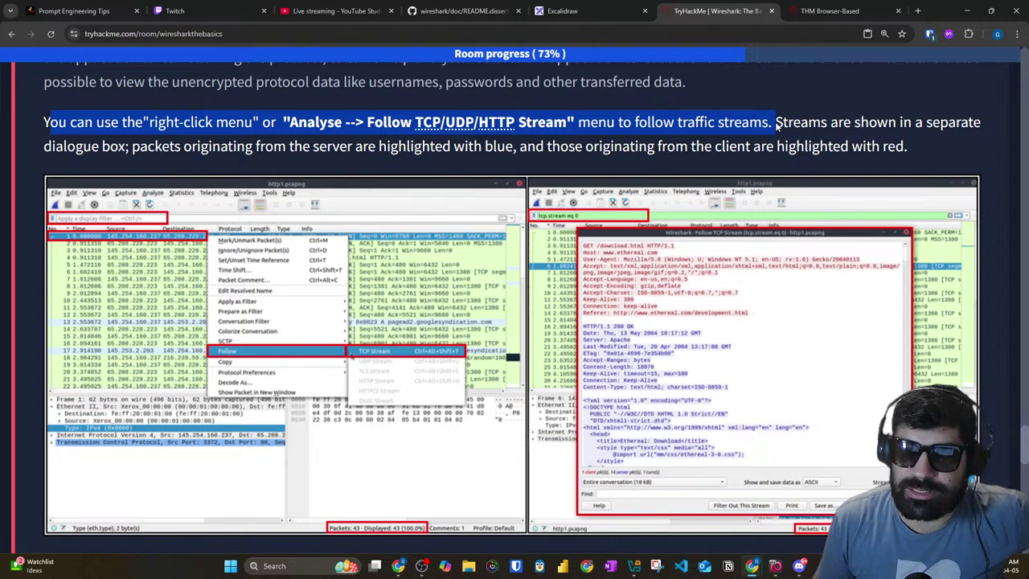
{"action": "left_click", "coordinate": [693, 139]}
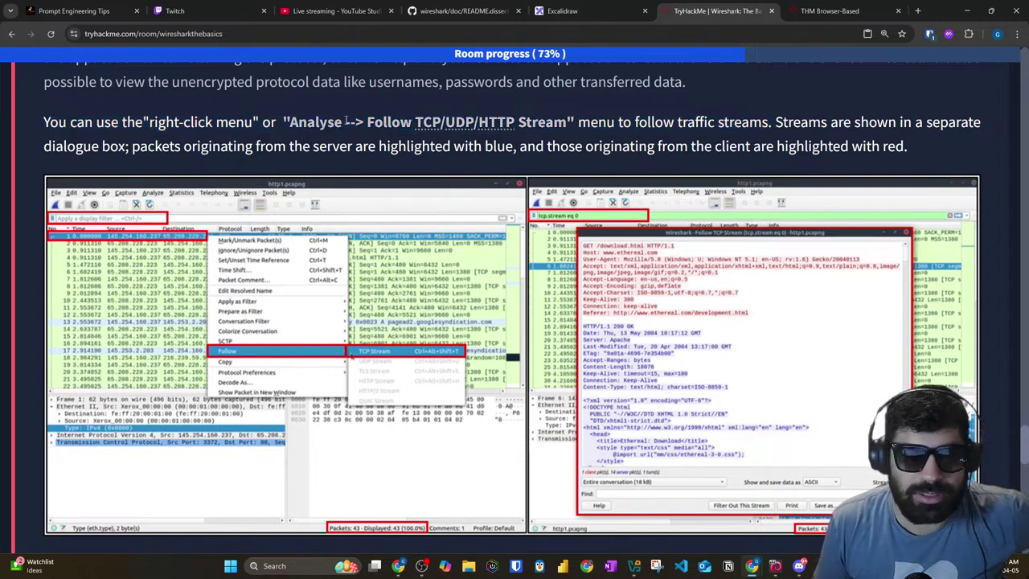
{"action": "left_click_drag", "start_coordinate": [368, 122], "coordinate": [986, 122]}
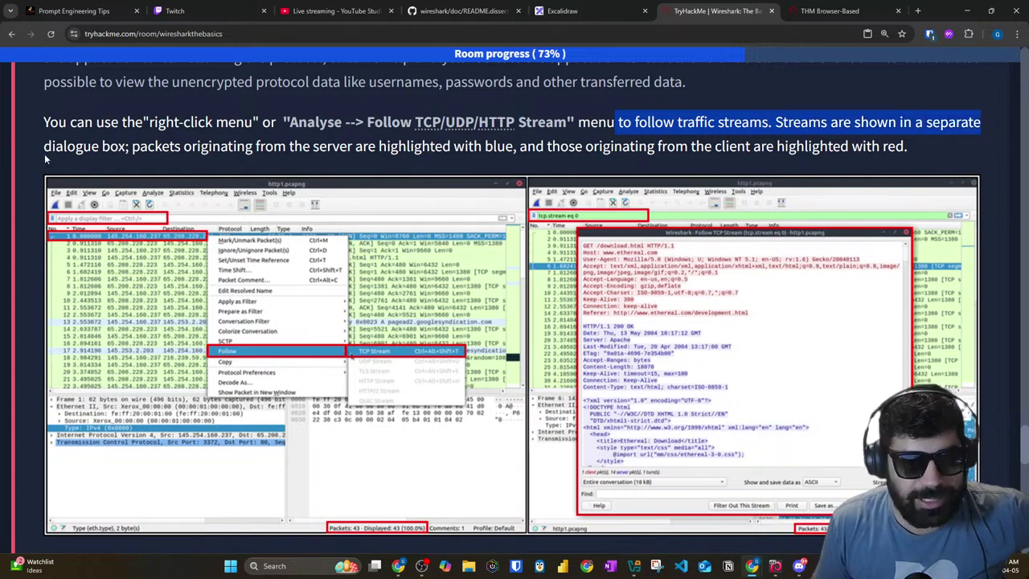
{"action": "left_click_drag", "start_coordinate": [131, 149], "coordinate": [634, 165]}
{"action": "left_click", "coordinate": [642, 159]}
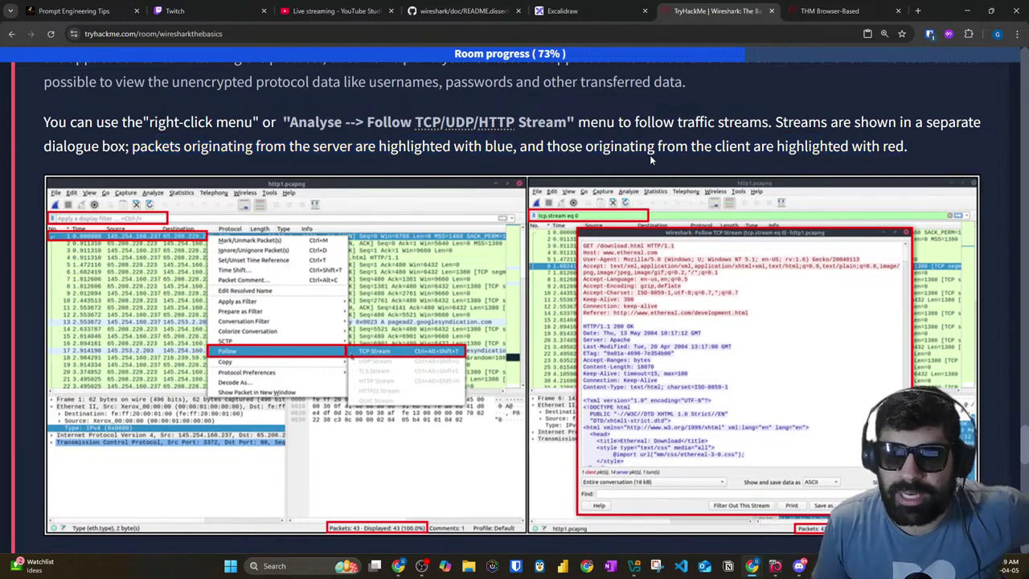
Step: Back in the AttackBox Wireshark capture, follow the TCP stream of packet 3
{"action": "left_click", "coordinate": [828, 11]}
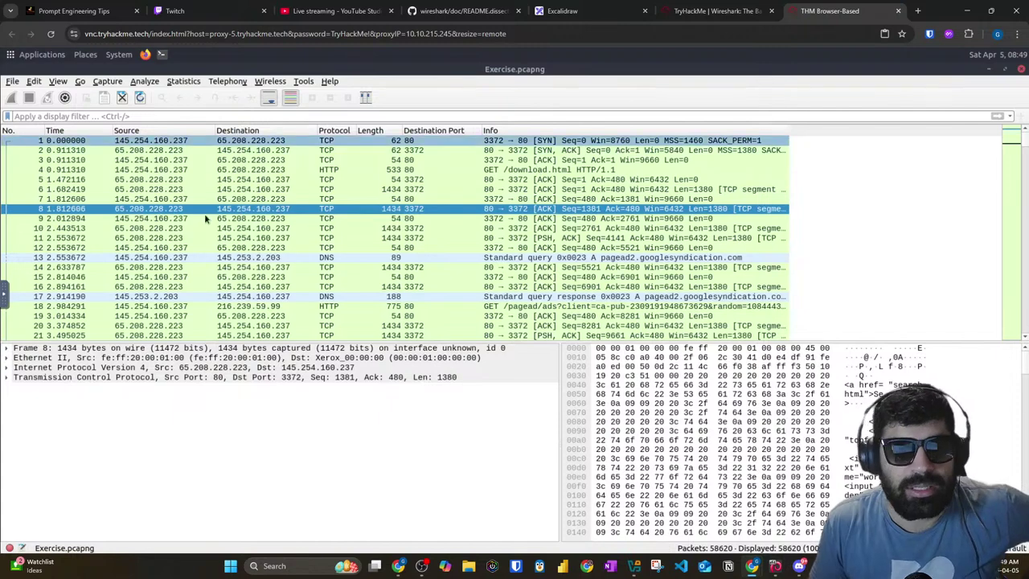
{"action": "left_click", "coordinate": [696, 7]}
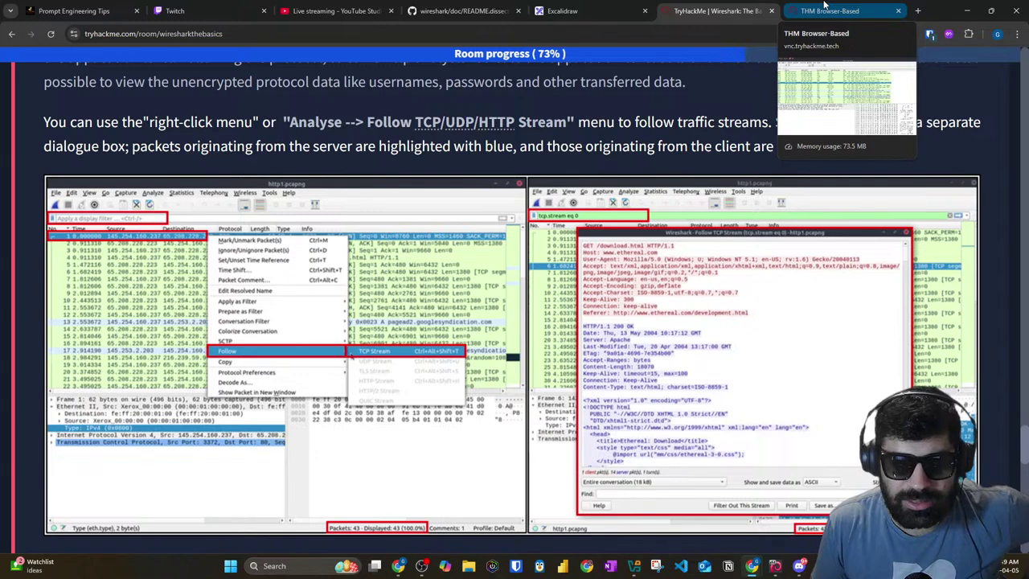
{"action": "left_click", "coordinate": [824, 8]}
{"action": "right_click", "coordinate": [179, 161]}
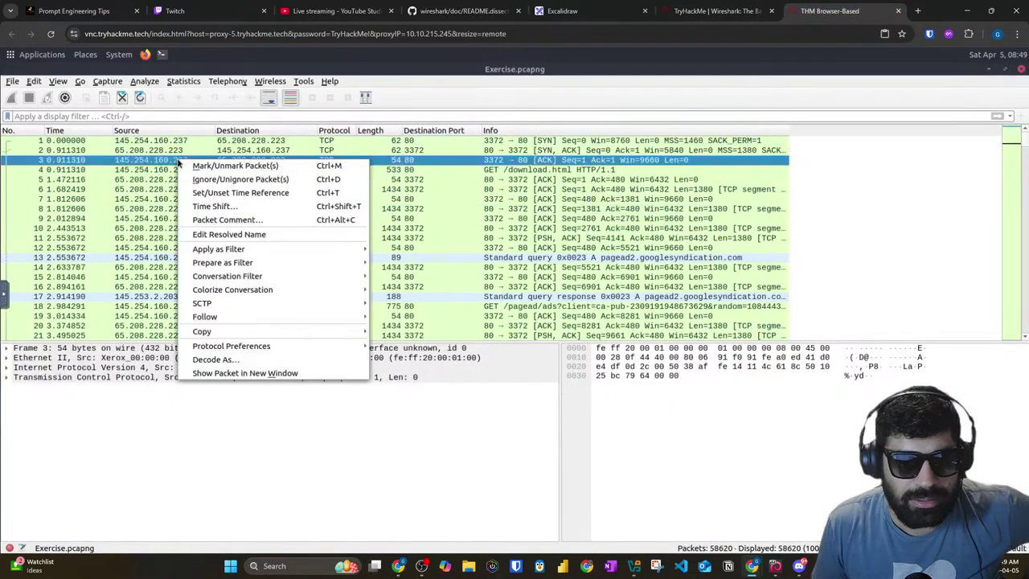
{"action": "mouse_move", "coordinate": [231, 320]}
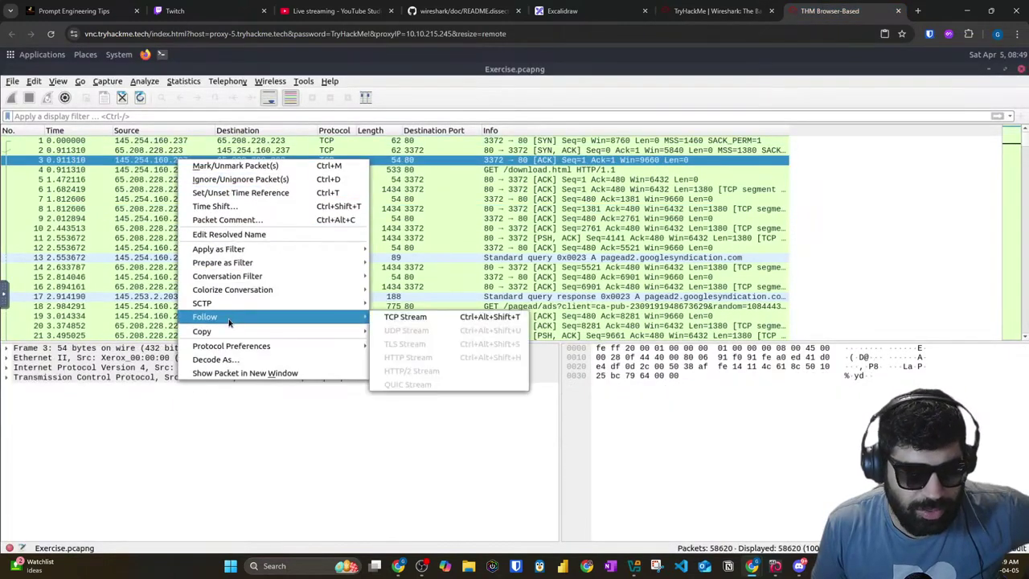
{"action": "left_click", "coordinate": [406, 318]}
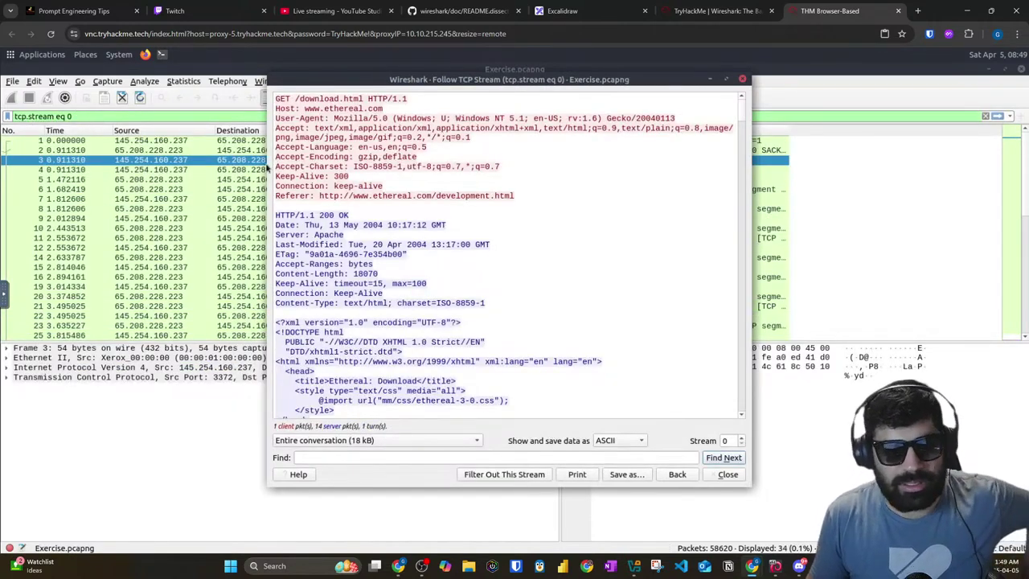
Step: Read the client's HTTP request in stream 0, scroll through the conversation, and close the stream view
{"action": "left_click_drag", "start_coordinate": [523, 190], "coordinate": [273, 94]}
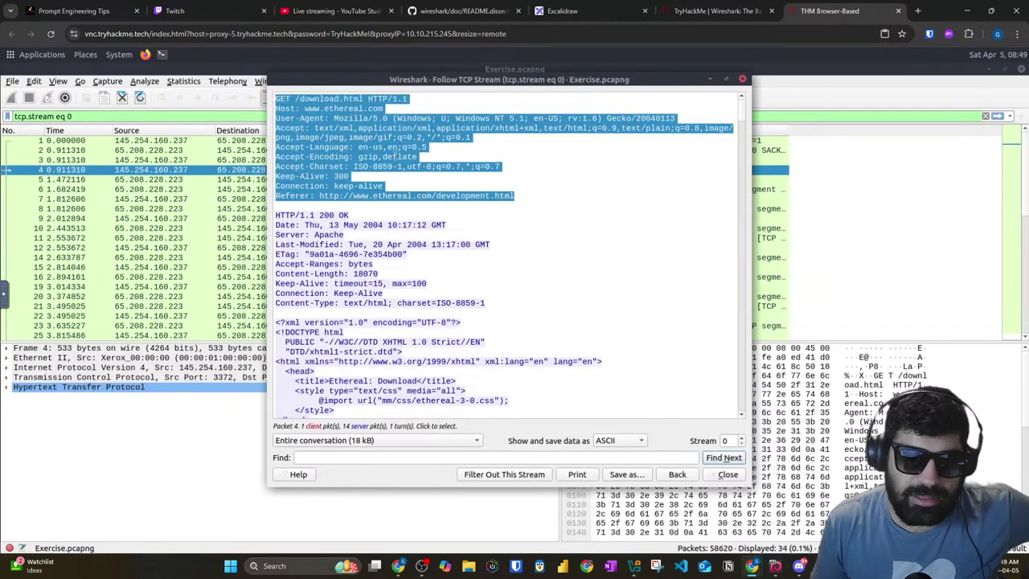
{"action": "left_click", "coordinate": [527, 201]}
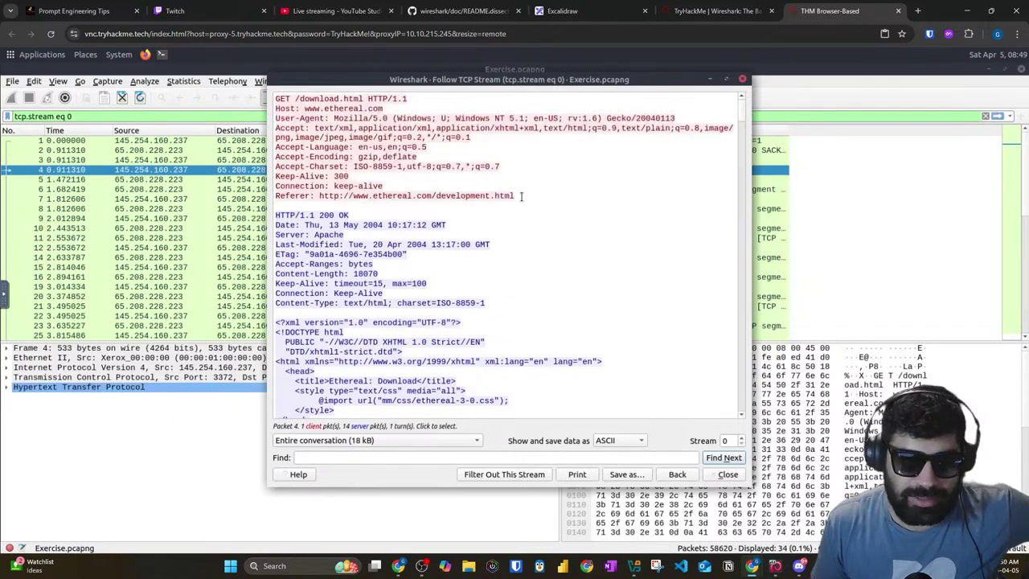
{"action": "left_click_drag", "start_coordinate": [518, 196], "coordinate": [274, 96]}
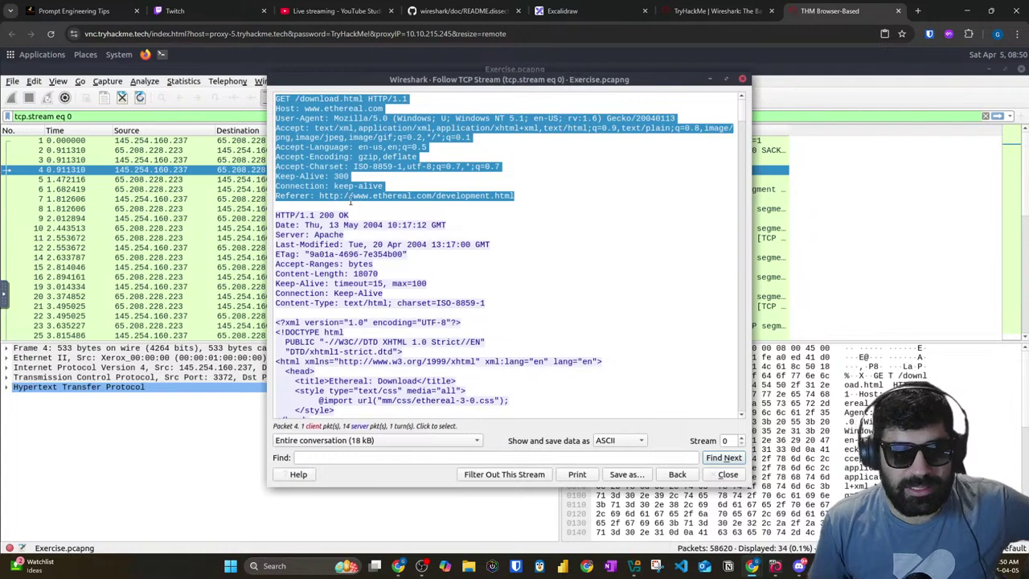
{"action": "scroll", "coordinate": [354, 202], "scroll_direction": "down", "scroll_amount": 1}
{"action": "scroll", "coordinate": [368, 233], "scroll_direction": "down", "scroll_amount": 5}
{"action": "scroll", "coordinate": [370, 235], "scroll_direction": "down", "scroll_amount": 20}
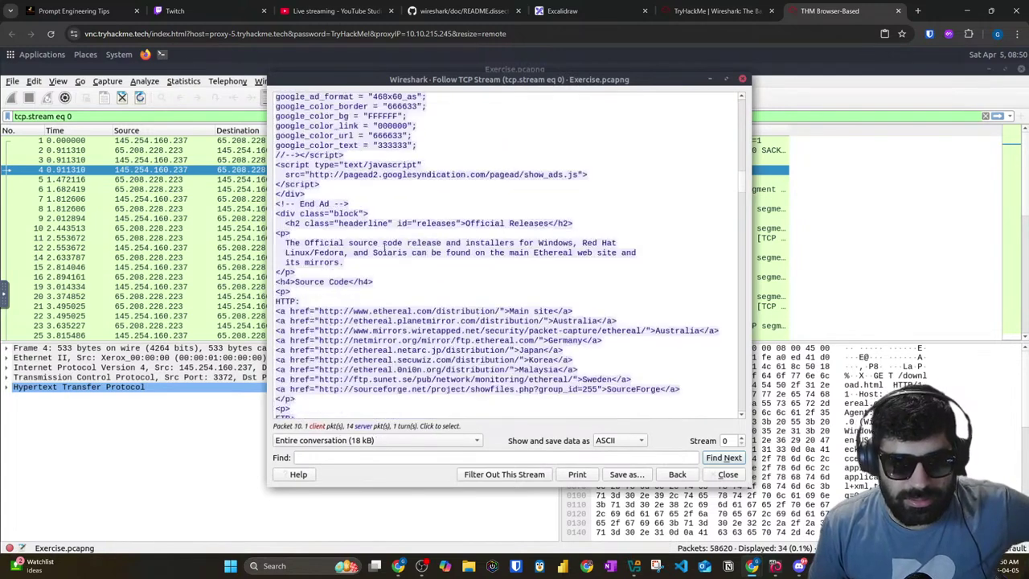
{"action": "scroll", "coordinate": [620, 441], "scroll_direction": "down", "scroll_amount": 1}
{"action": "scroll", "coordinate": [453, 325], "scroll_direction": "down", "scroll_amount": 14}
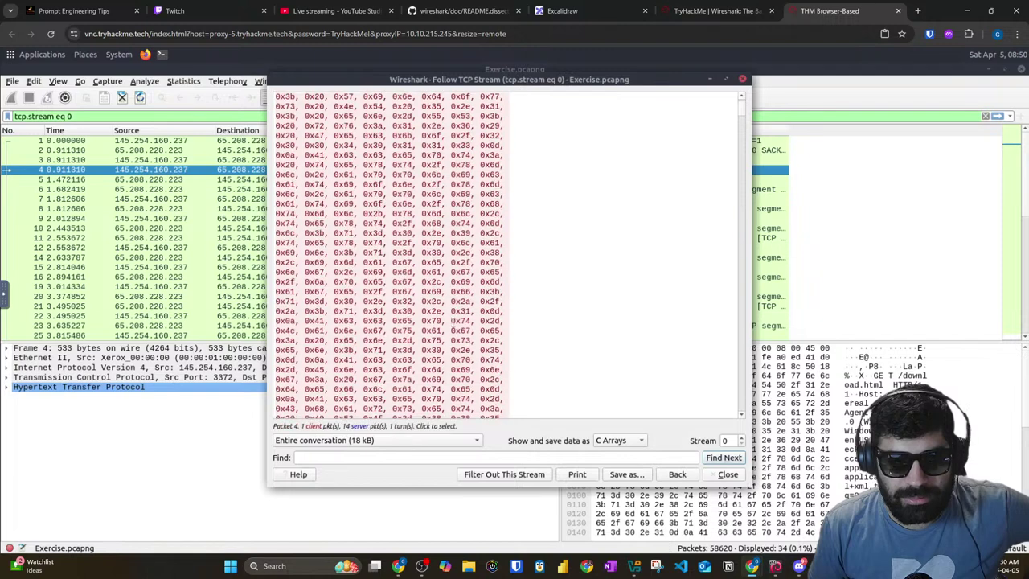
{"action": "scroll", "coordinate": [453, 325], "scroll_direction": "down", "scroll_amount": 6}
{"action": "scroll", "coordinate": [474, 321], "scroll_direction": "up", "scroll_amount": 8}
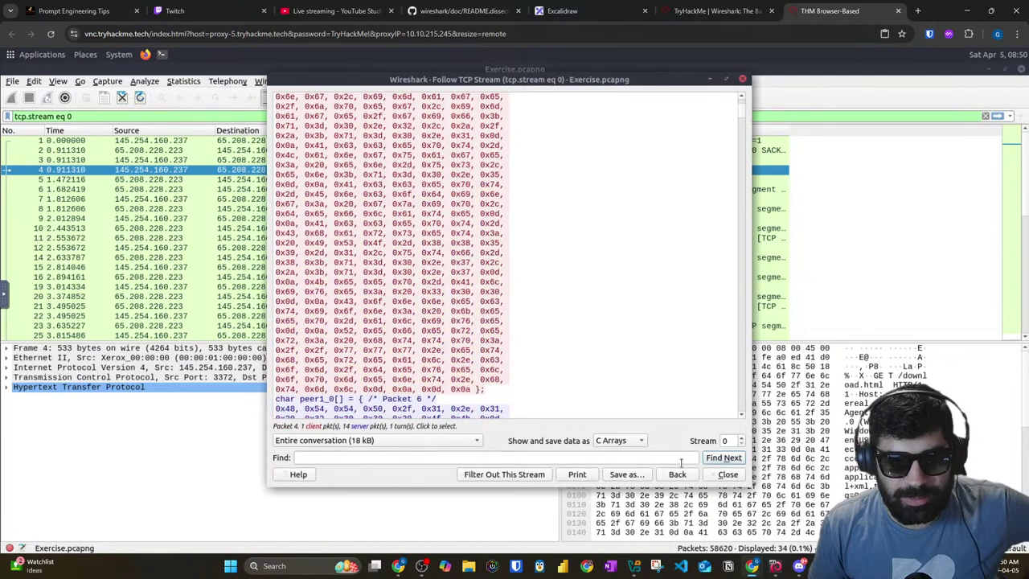
{"action": "left_click", "coordinate": [728, 475]}
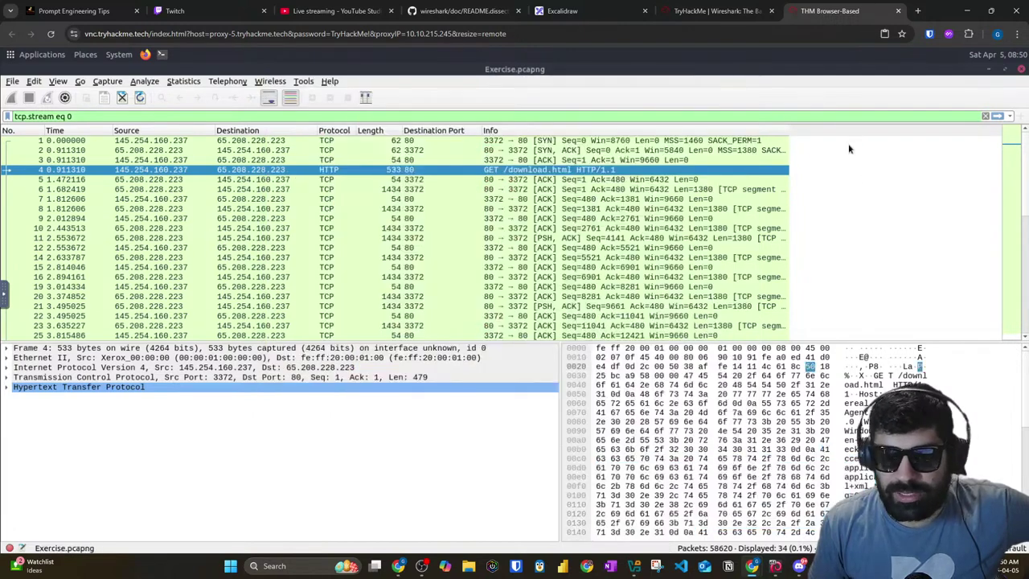
Step: Search the stream-0 packets for the string .txt
{"action": "key", "text": "ctrl+f"}
{"action": "type", "text": "file"}
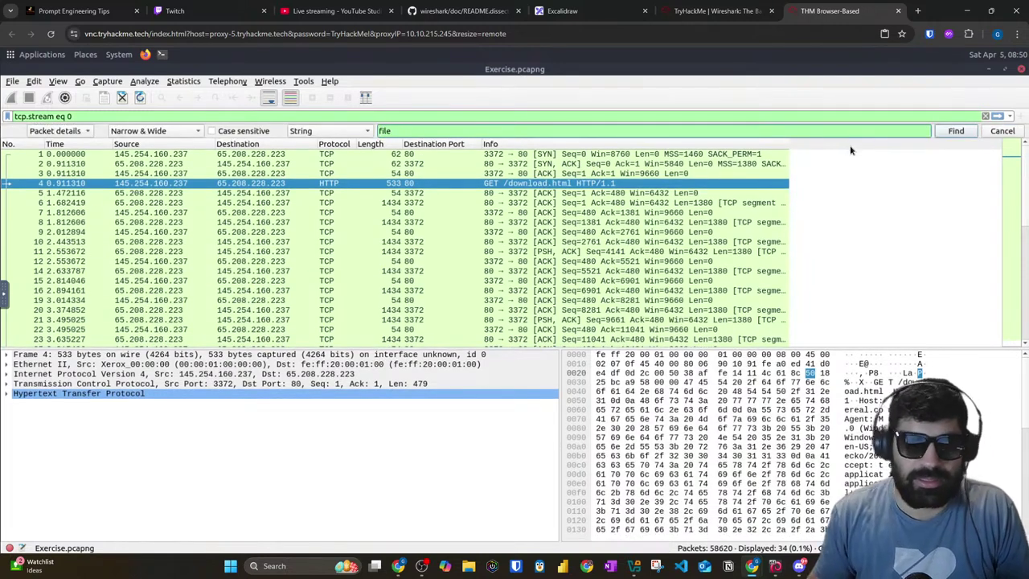
{"action": "key", "text": "BackSpace"}
{"action": "key", "text": "BackSpace"}
{"action": "key", "text": "BackSpace"}
{"action": "key", "text": "BackSpace"}
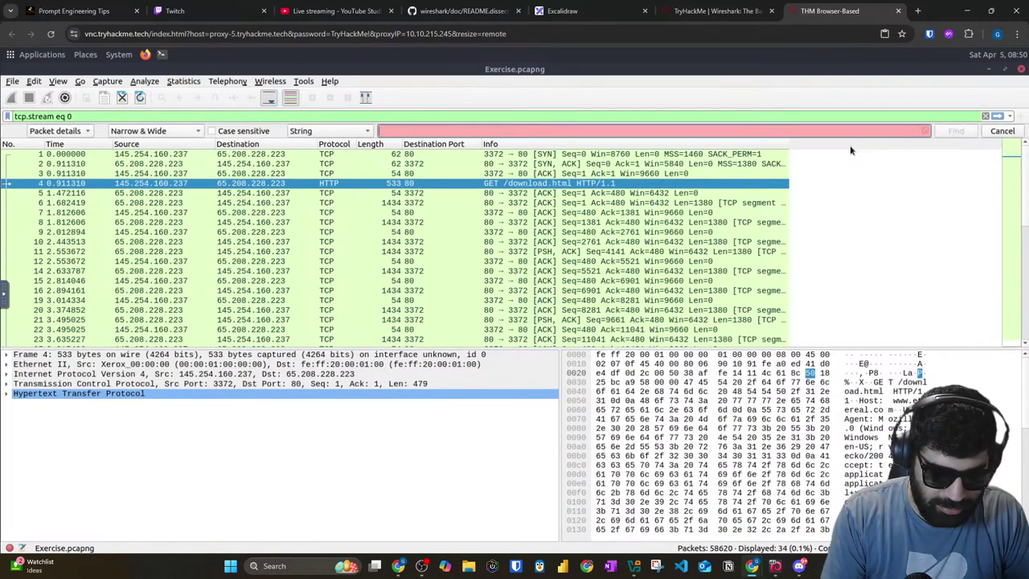
{"action": "type", "text": "l"}
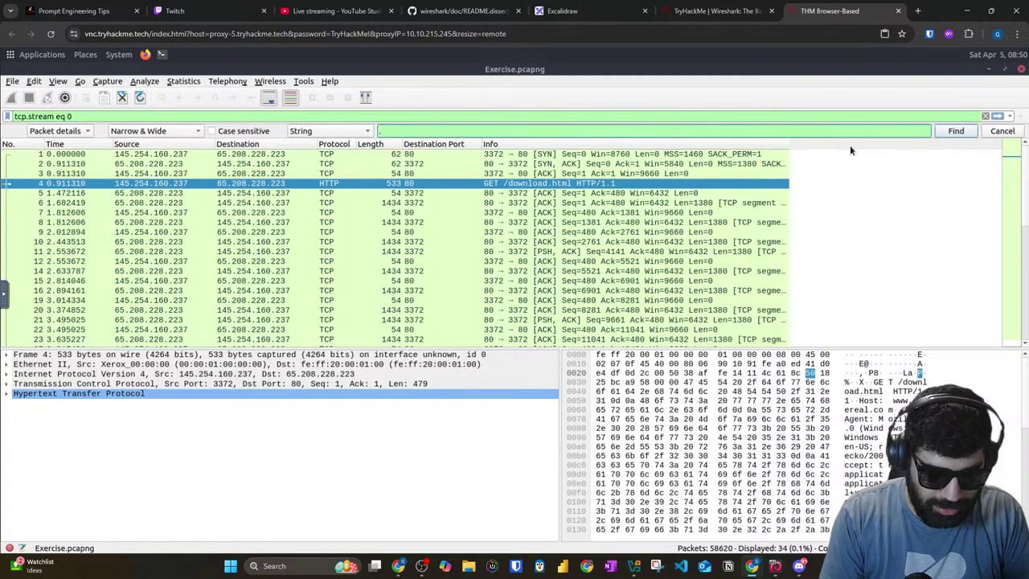
{"action": "type", "text": "txt"}
{"action": "key", "text": "Return"}
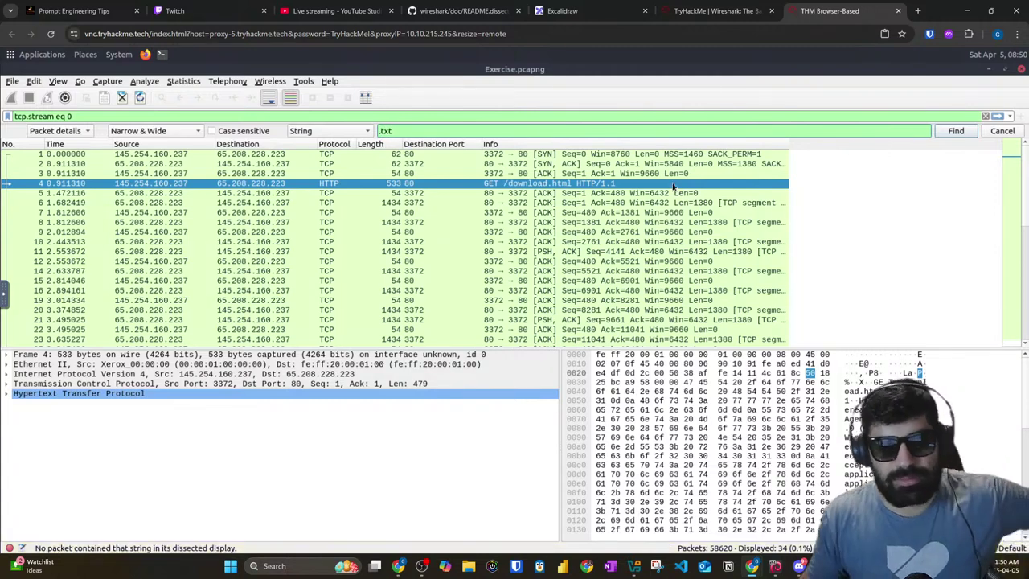
{"action": "left_click", "coordinate": [685, 183]}
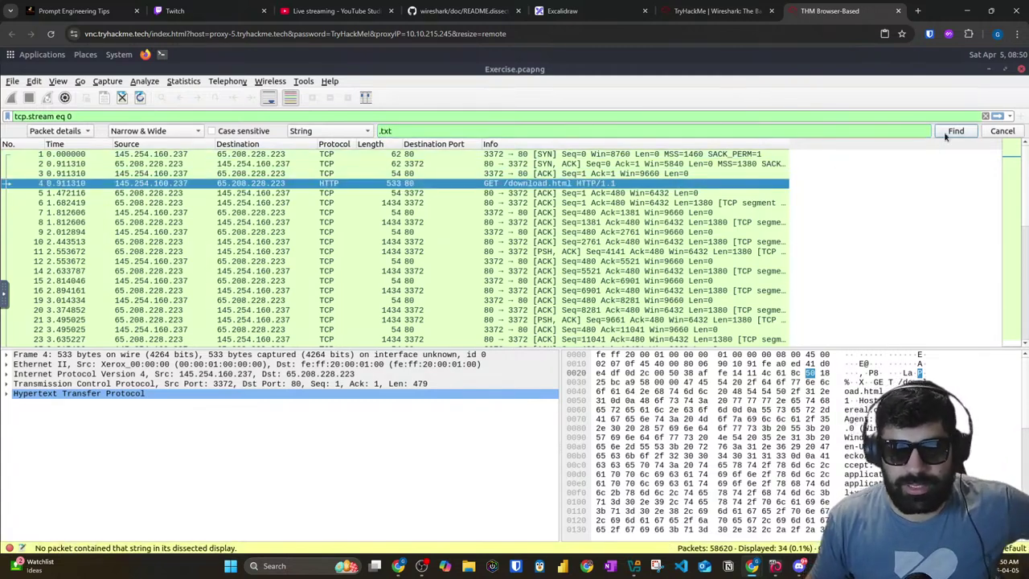
Step: Remove the tcp.stream eq 0 filter and search all packets for .txt
{"action": "triple_click", "coordinate": [221, 119]}
{"action": "key", "text": "BackSpace"}
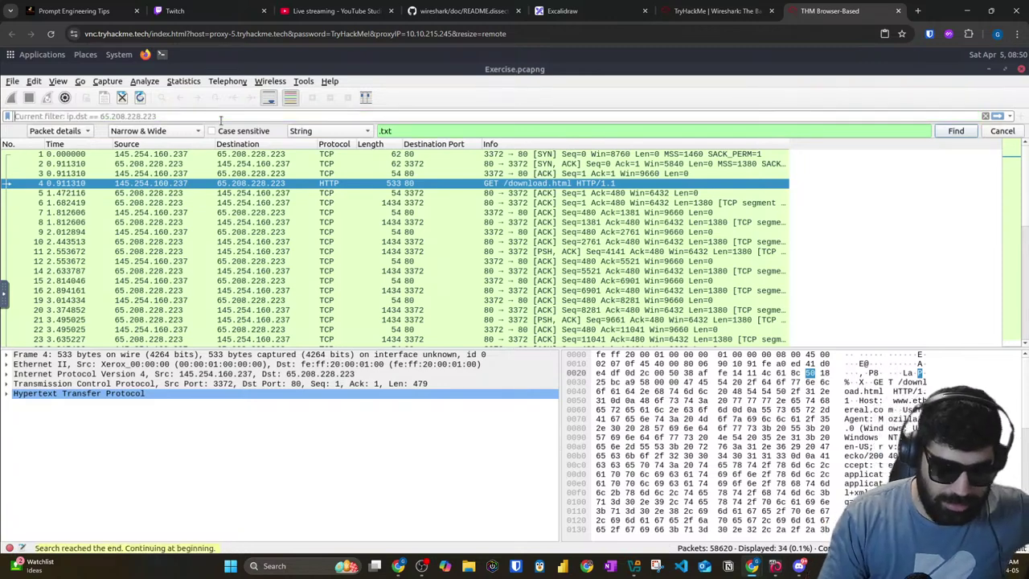
{"action": "key", "text": "Return"}
{"action": "left_click", "coordinate": [458, 132]}
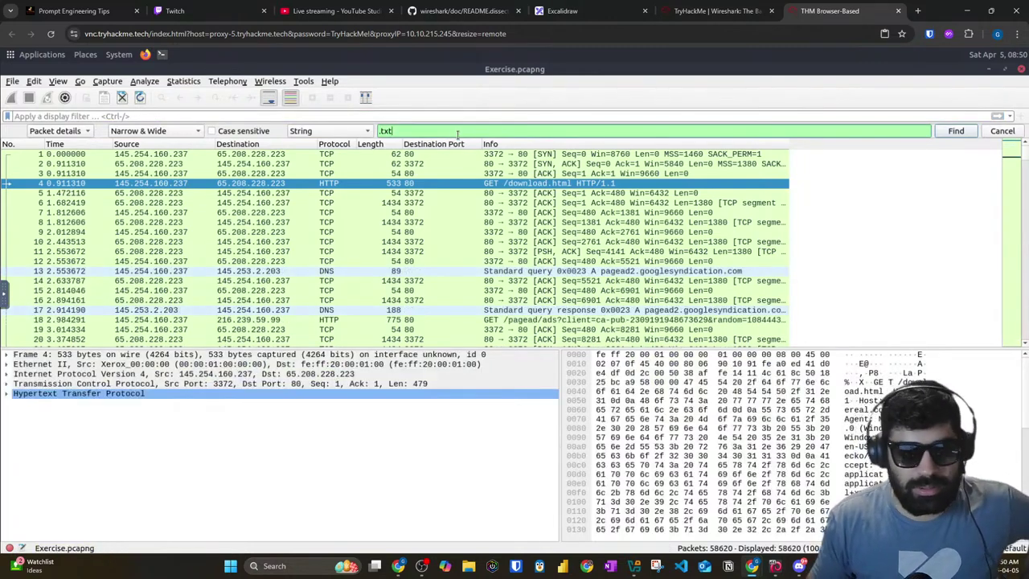
{"action": "key", "text": "Return"}
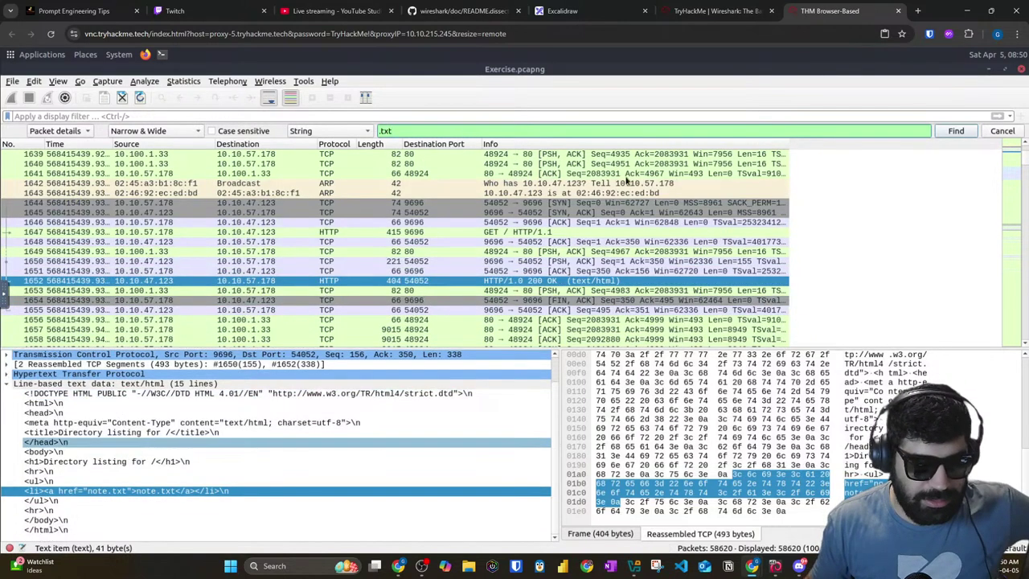
{"action": "left_click", "coordinate": [956, 131]}
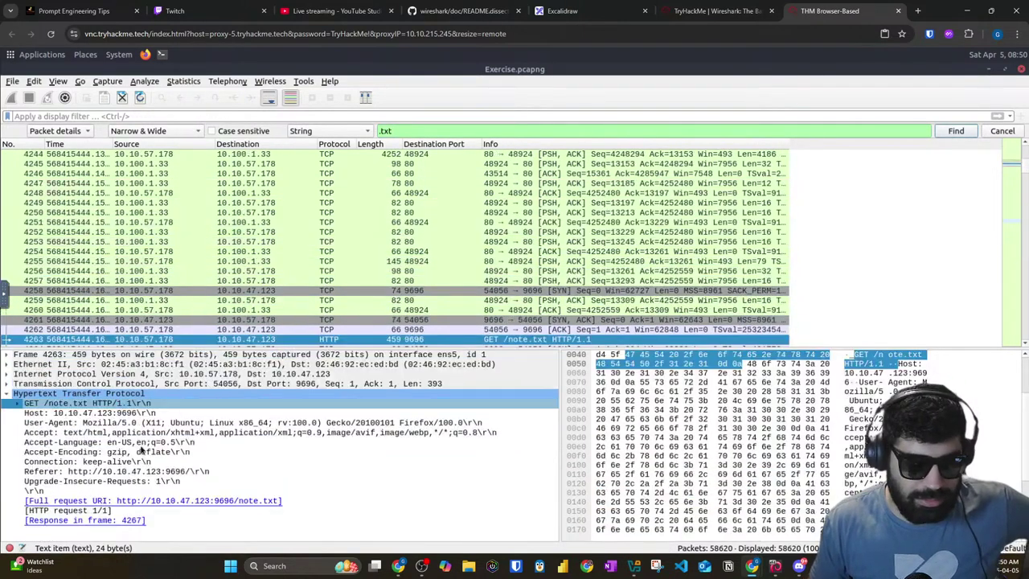
Step: Expand the GET /note.txt request details and step to the next .txt match
{"action": "left_click", "coordinate": [17, 403]}
{"action": "scroll", "coordinate": [34, 413], "scroll_direction": "down", "scroll_amount": 1}
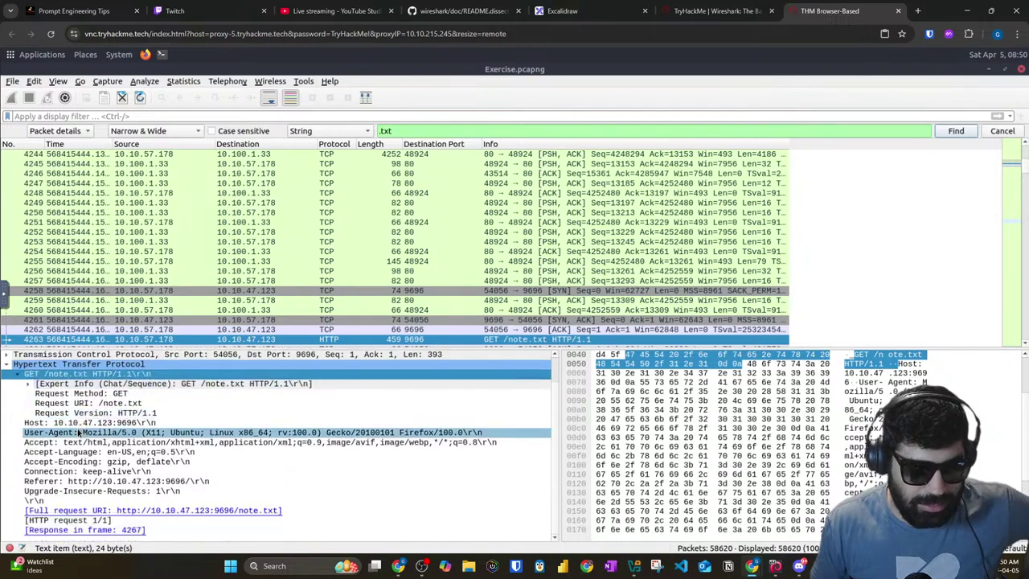
{"action": "left_click", "coordinate": [956, 131]}
{"action": "scroll", "coordinate": [68, 456], "scroll_direction": "down", "scroll_amount": 5}
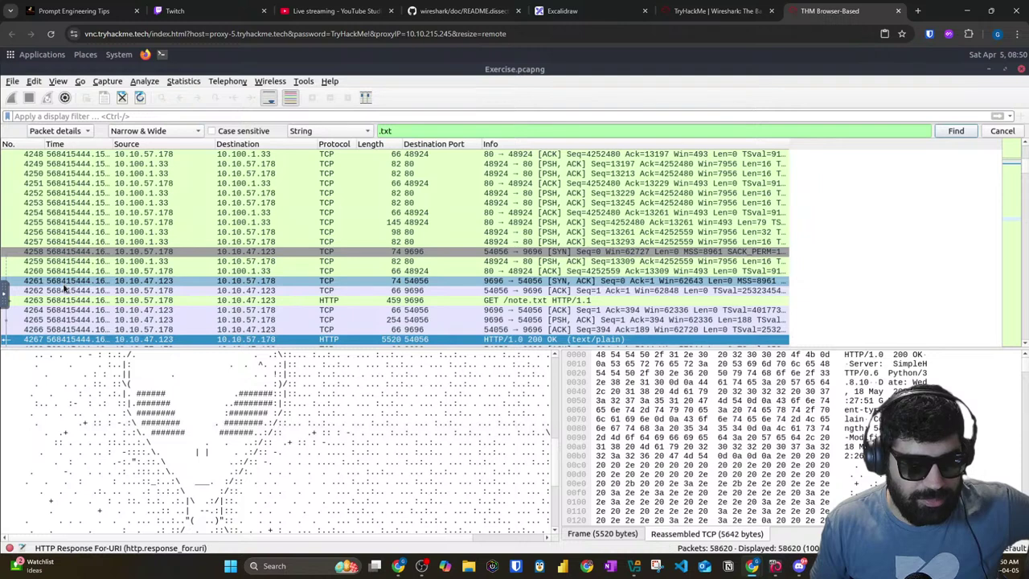
{"action": "right_click", "coordinate": [164, 286]}
{"action": "key", "text": "Escape"}
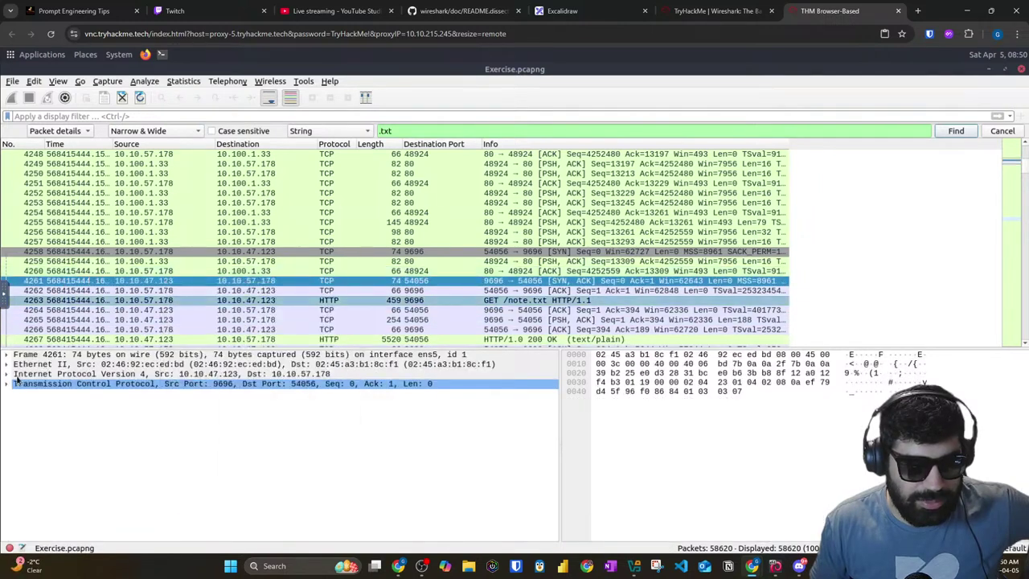
Step: Select packet 4267, the note.txt HTTP response, and scroll to its text data
{"action": "left_click", "coordinate": [59, 340]}
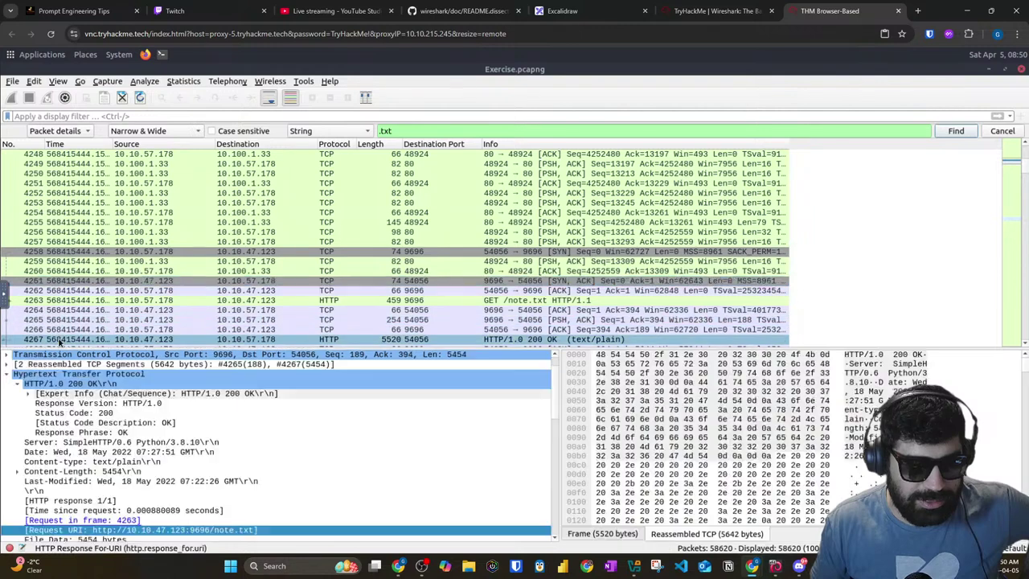
{"action": "scroll", "coordinate": [55, 350], "scroll_direction": "down", "scroll_amount": 5}
{"action": "right_click", "coordinate": [52, 340]}
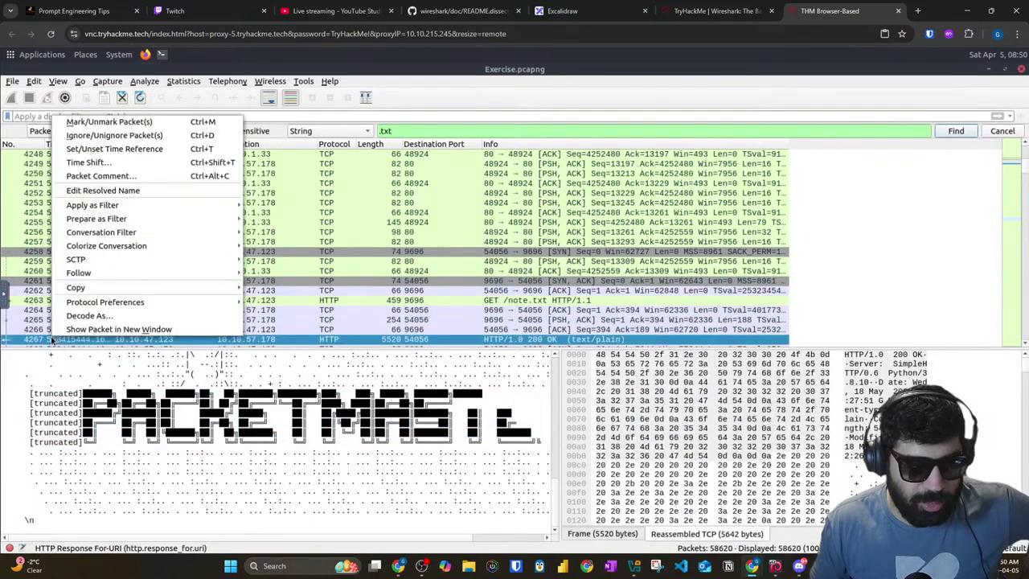
{"action": "mouse_move", "coordinate": [80, 207]}
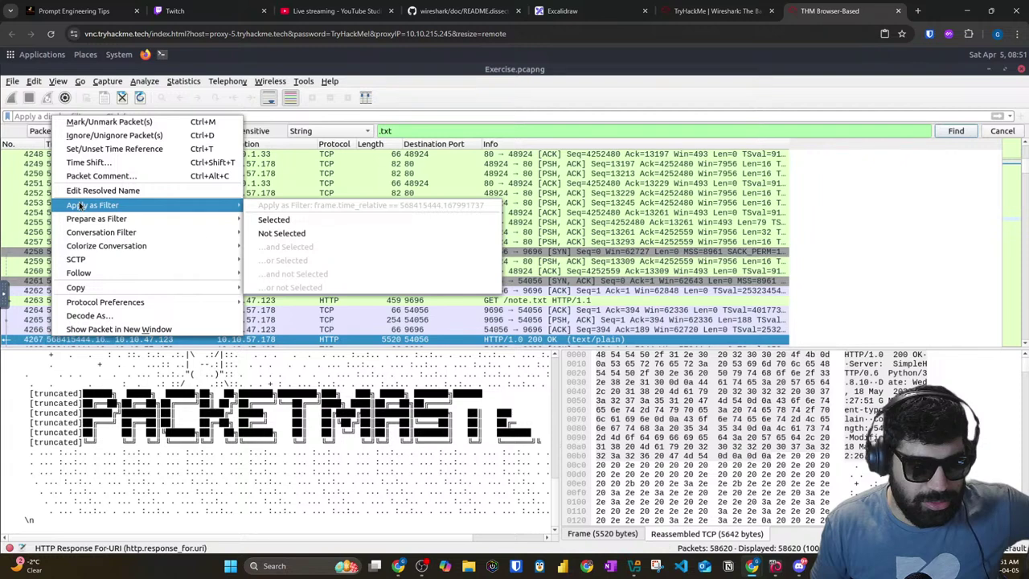
{"action": "key", "text": "Escape"}
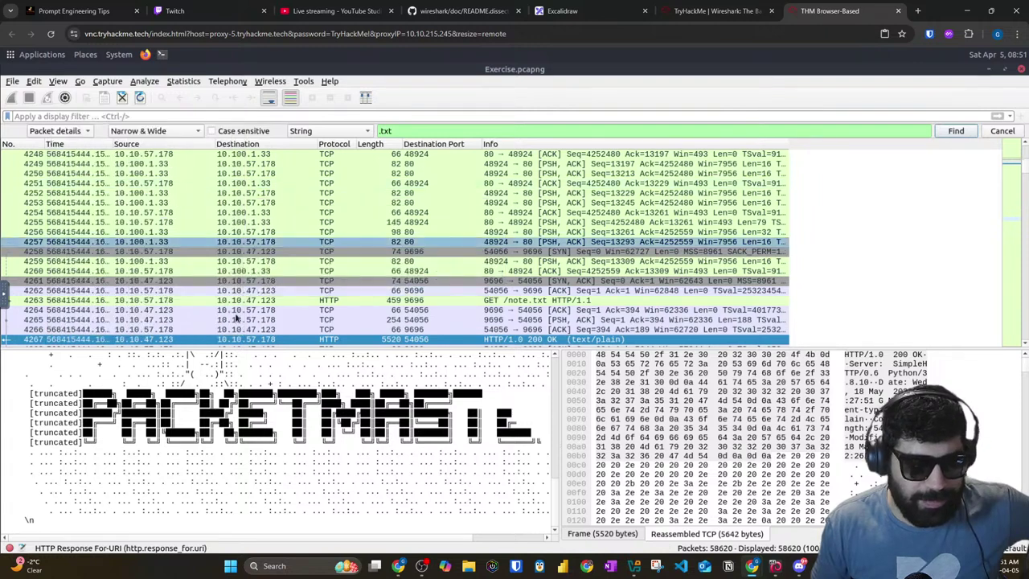
Step: Follow the HTTP stream of packet 4267, the note.txt download
{"action": "right_click", "coordinate": [238, 340]}
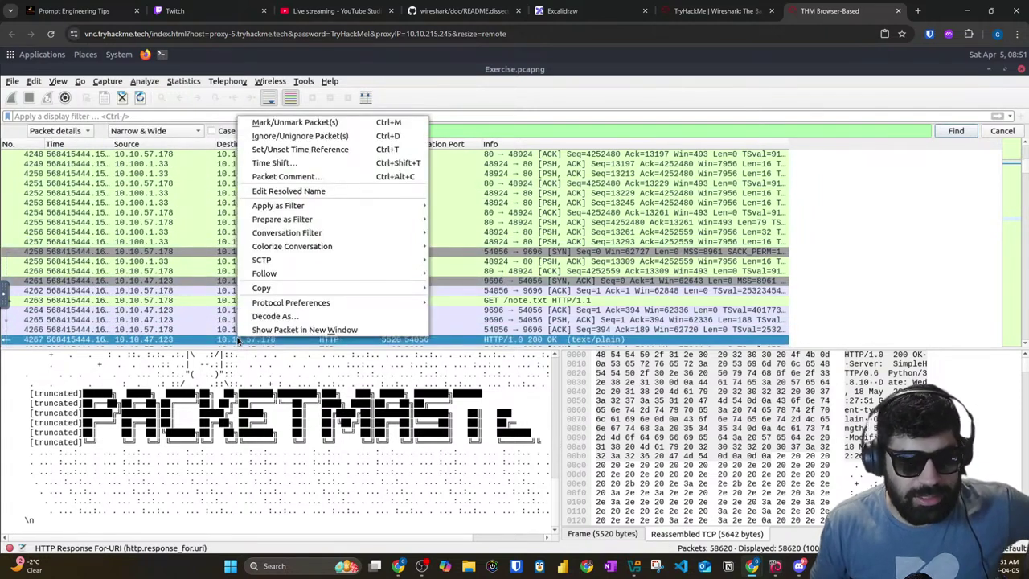
{"action": "mouse_move", "coordinate": [321, 273]}
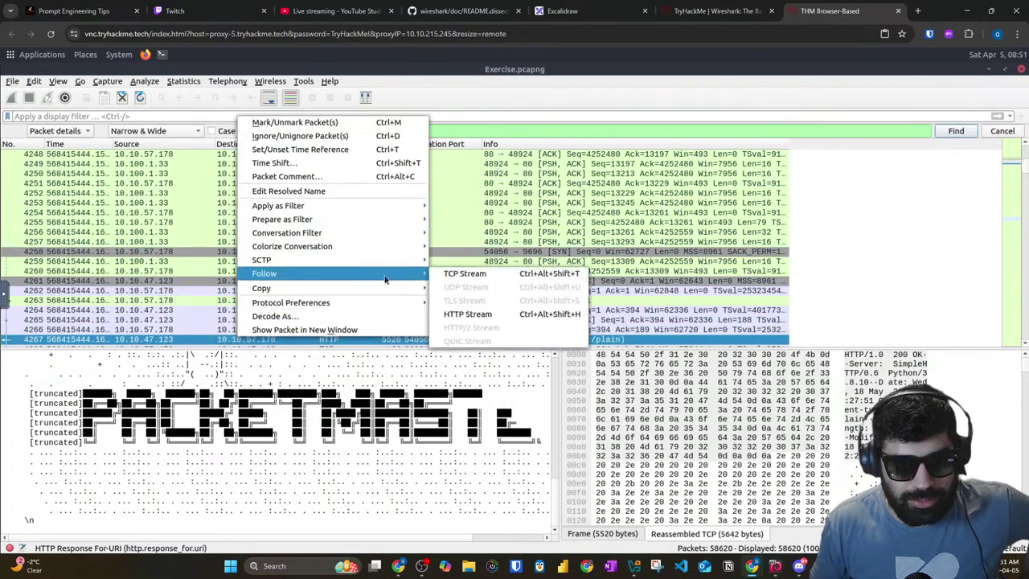
{"action": "left_click", "coordinate": [467, 316]}
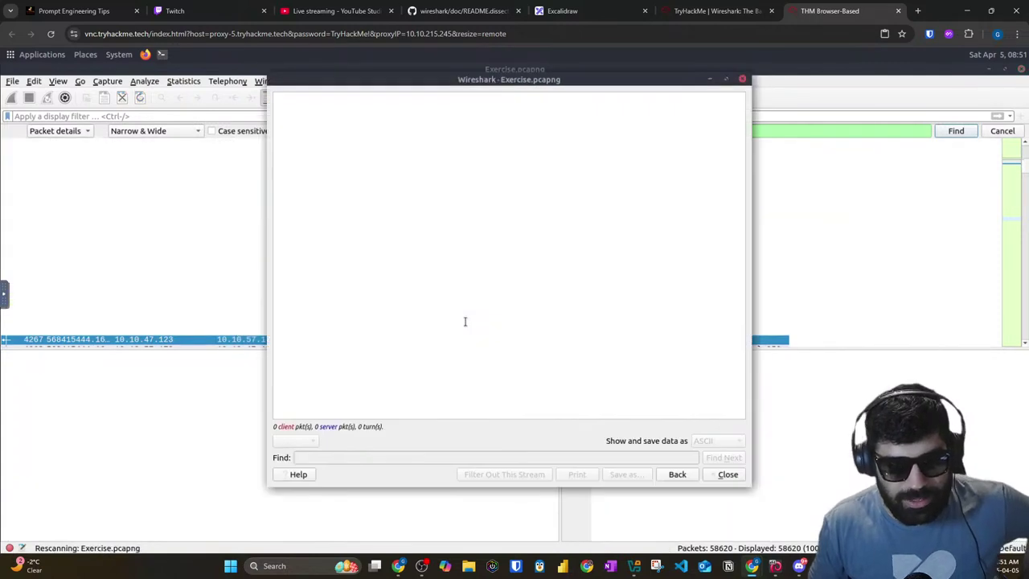
{"action": "scroll", "coordinate": [425, 298], "scroll_direction": "down", "scroll_amount": 9}
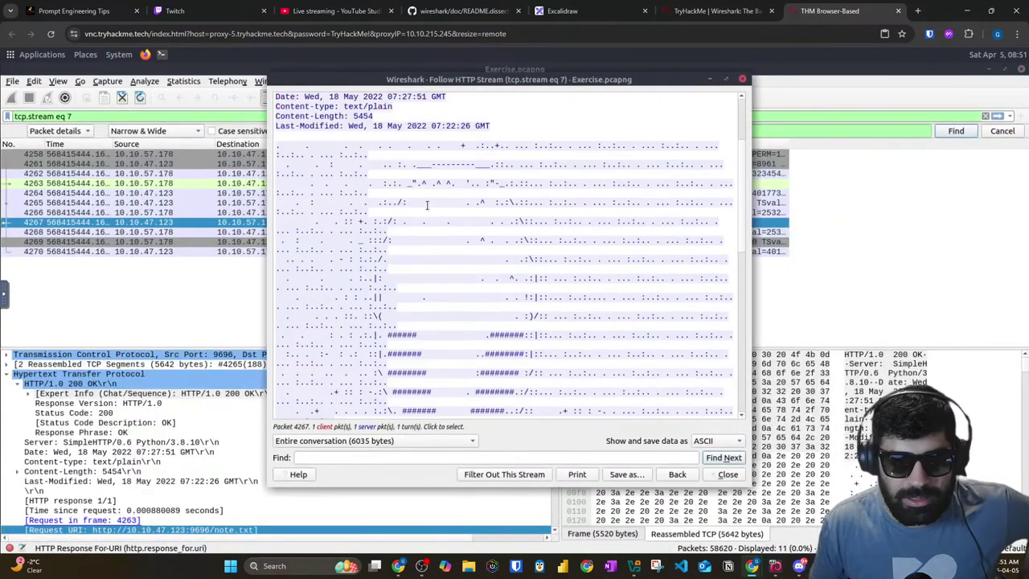
{"action": "scroll", "coordinate": [432, 231], "scroll_direction": "down", "scroll_amount": 5}
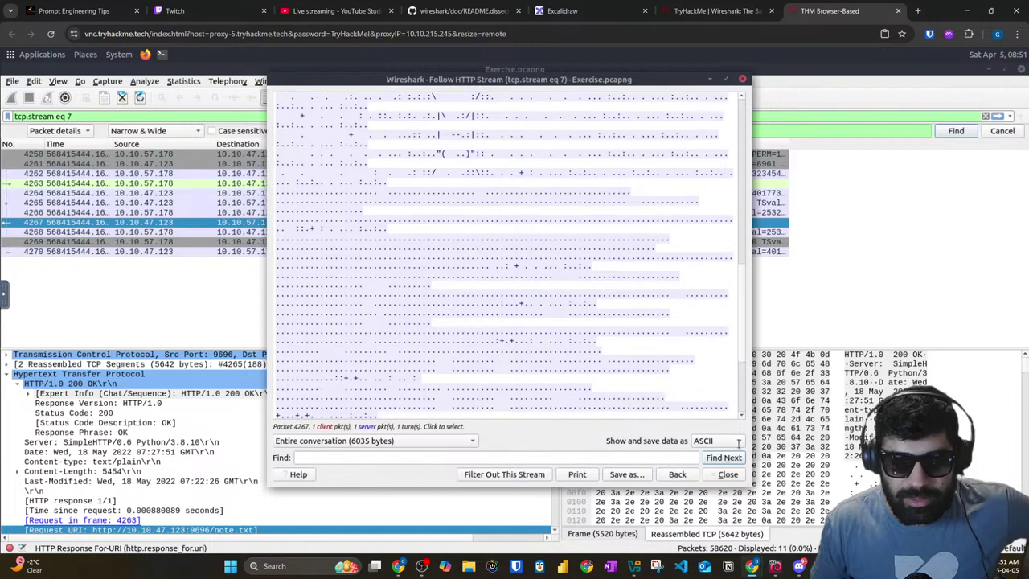
Step: Widen the stream window to read the PACKETMASTER ASCII art, then return to the TryHackMe room page
{"action": "left_click_drag", "start_coordinate": [752, 447], "coordinate": [1021, 444]}
{"action": "scroll", "coordinate": [517, 271], "scroll_direction": "up", "scroll_amount": 3}
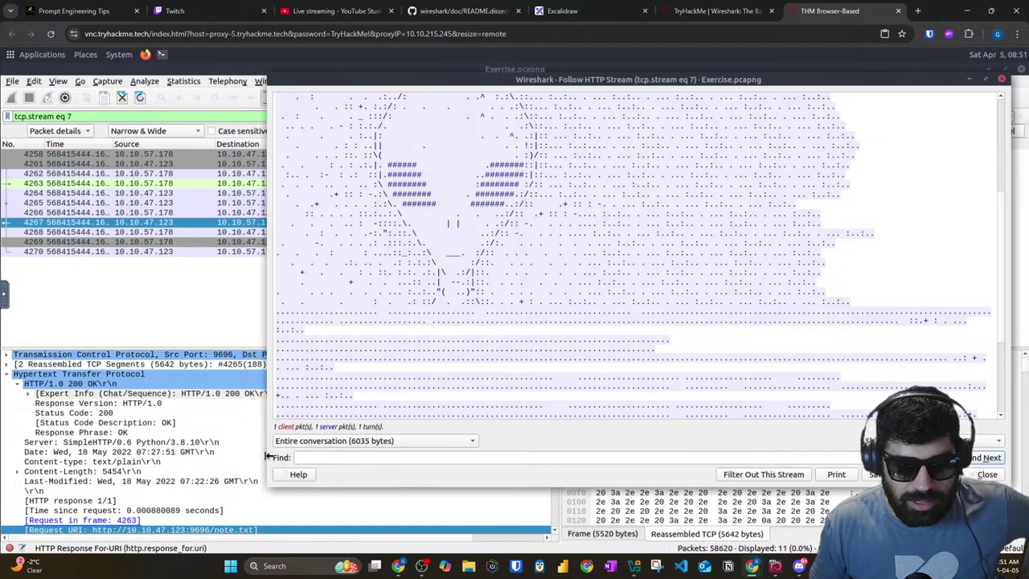
{"action": "left_click_drag", "start_coordinate": [71, 448], "coordinate": [4, 447]}
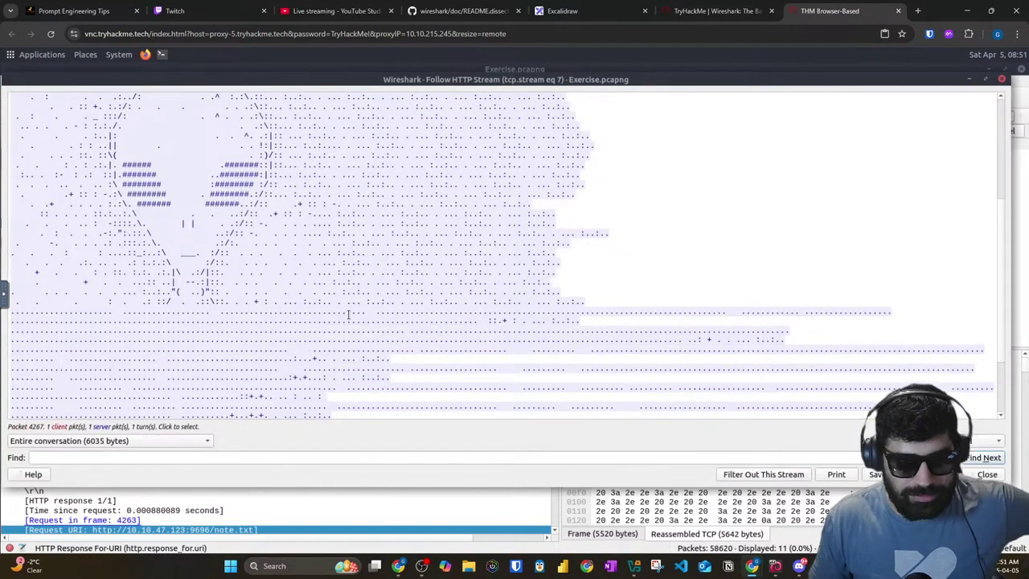
{"action": "scroll", "coordinate": [348, 314], "scroll_direction": "down", "scroll_amount": 3}
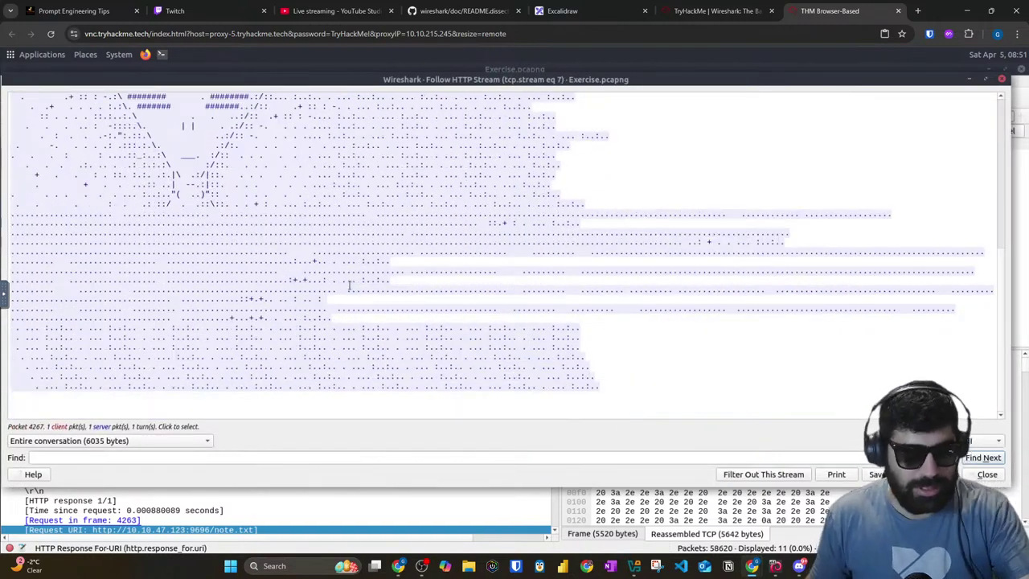
{"action": "scroll", "coordinate": [348, 286], "scroll_direction": "up", "scroll_amount": 4}
{"action": "scroll", "coordinate": [346, 284], "scroll_direction": "down", "scroll_amount": 4}
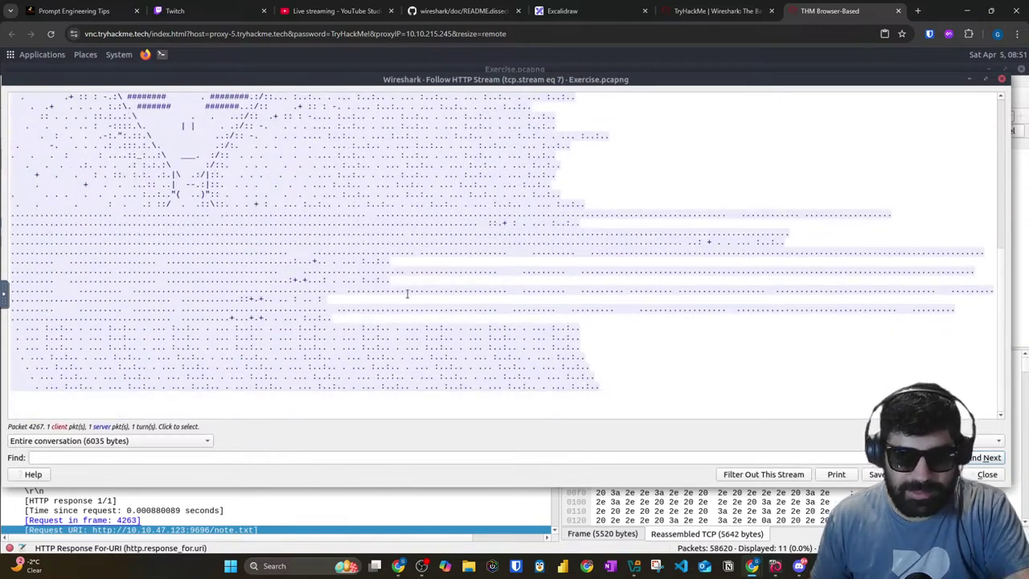
{"action": "scroll", "coordinate": [776, 285], "scroll_direction": "up", "scroll_amount": 4}
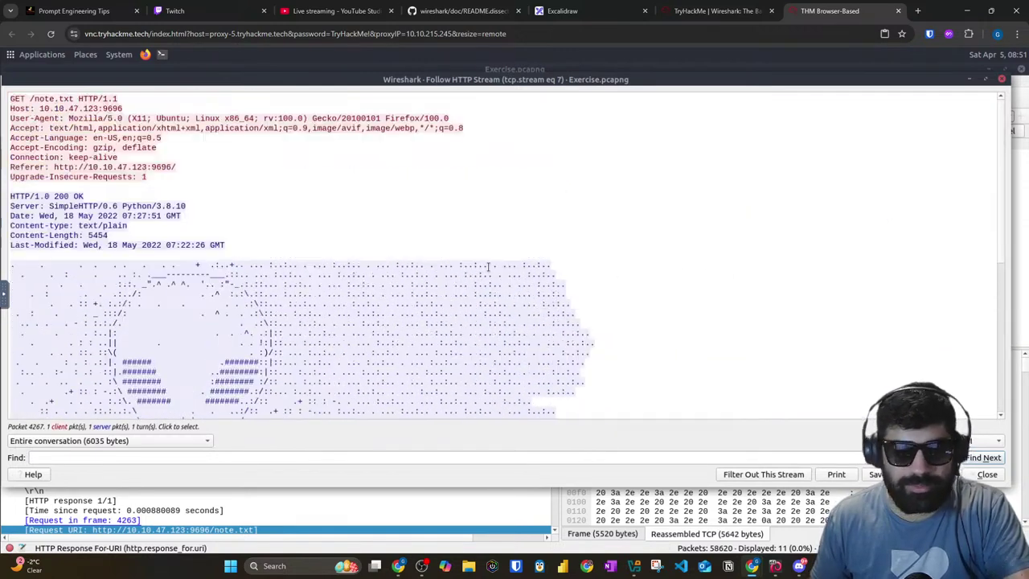
{"action": "left_click", "coordinate": [716, 11]}
{"action": "scroll", "coordinate": [215, 338], "scroll_direction": "down", "scroll_amount": 4}
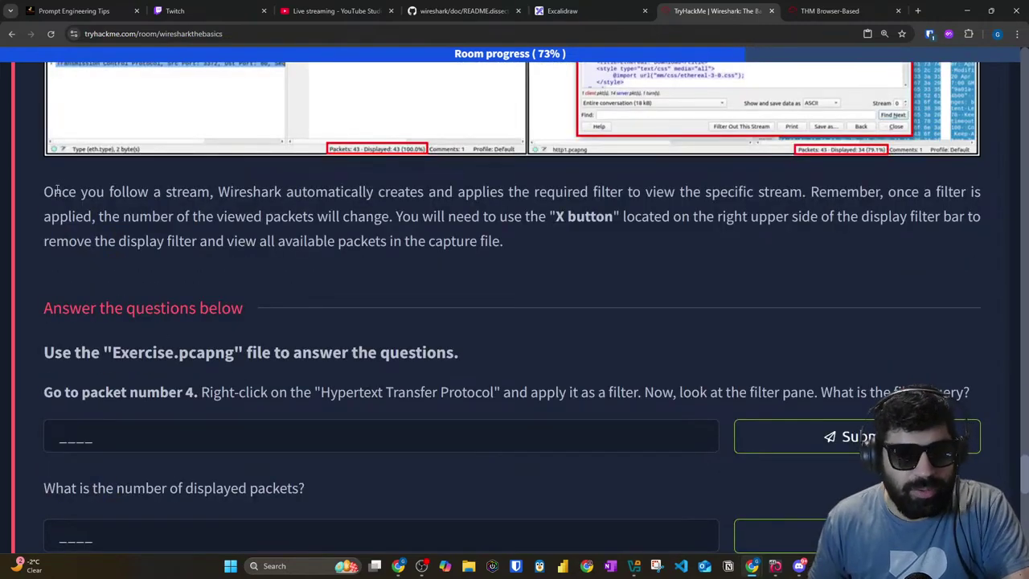
Step: Highlight the room's notes on automatic stream filters and removing the display filter, then go back to the AttackBox
{"action": "left_click_drag", "start_coordinate": [266, 193], "coordinate": [984, 197]}
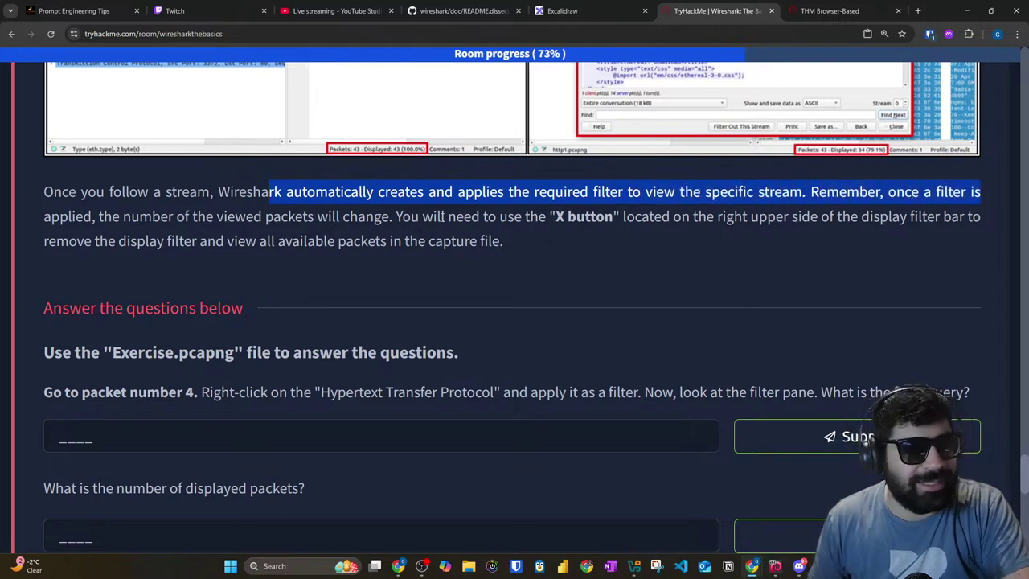
{"action": "left_click_drag", "start_coordinate": [122, 217], "coordinate": [971, 237]}
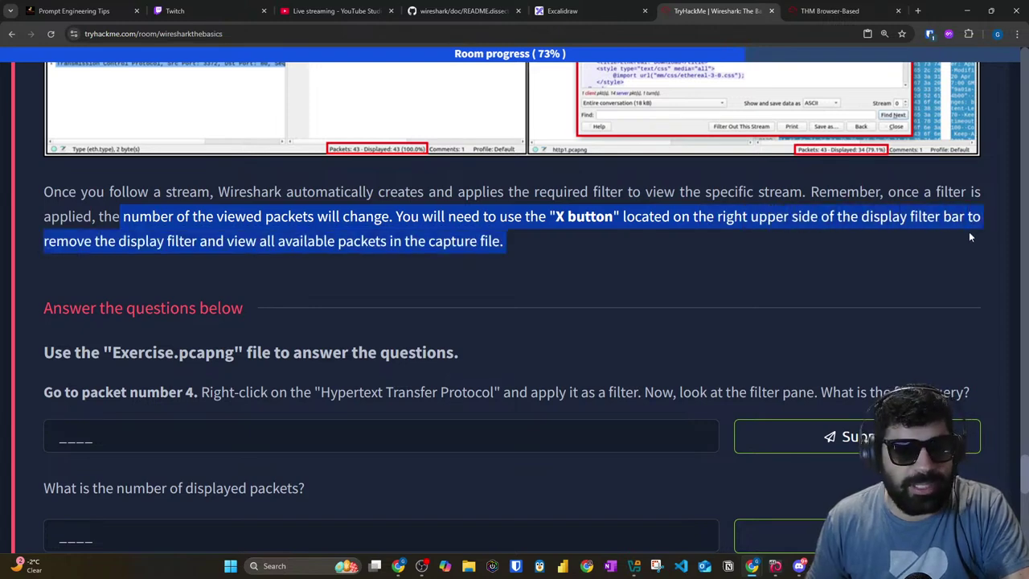
{"action": "left_click", "coordinate": [830, 11]}
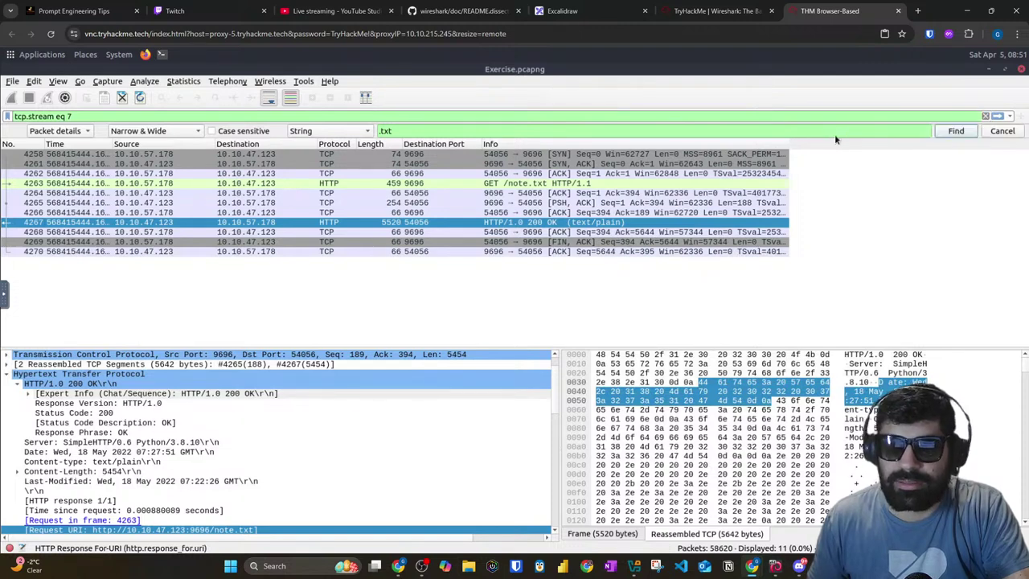
Step: Clear the .txt search text and inspect packets 4267 and 4268, opening 4268 in its own window
{"action": "triple_click", "coordinate": [835, 128]}
{"action": "key", "text": "BackSpace"}
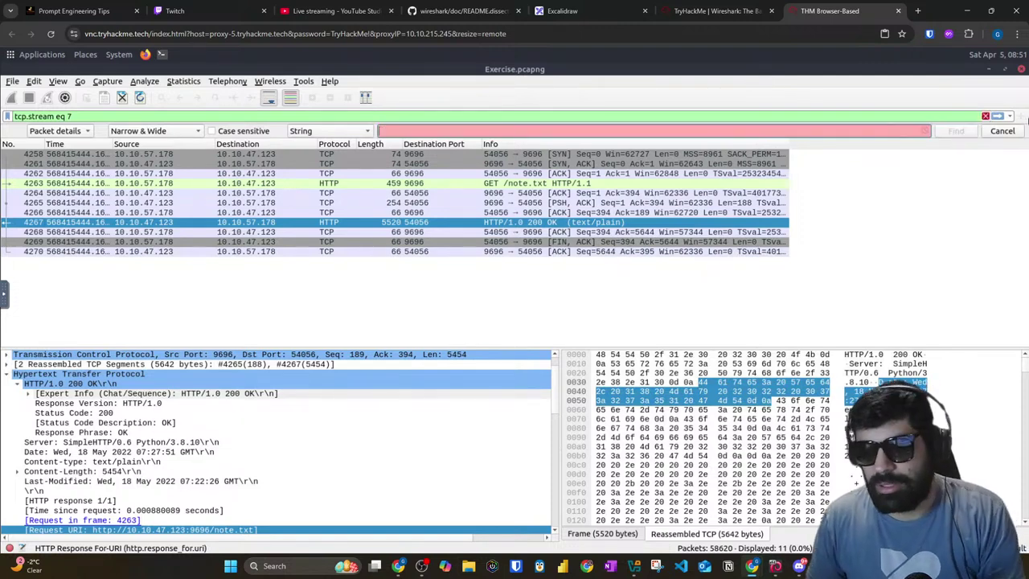
{"action": "left_click", "coordinate": [227, 288]}
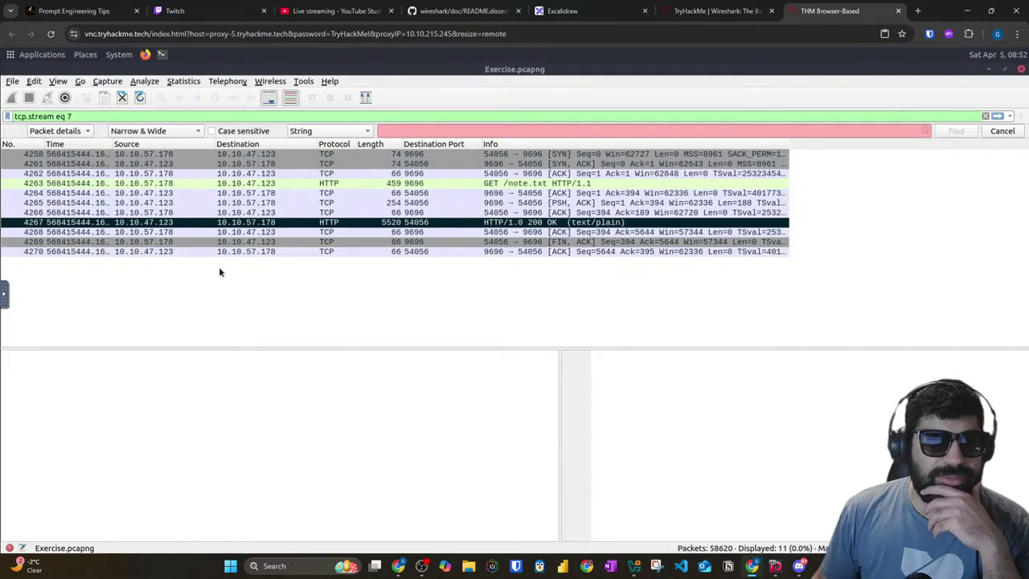
{"action": "left_click", "coordinate": [256, 223]}
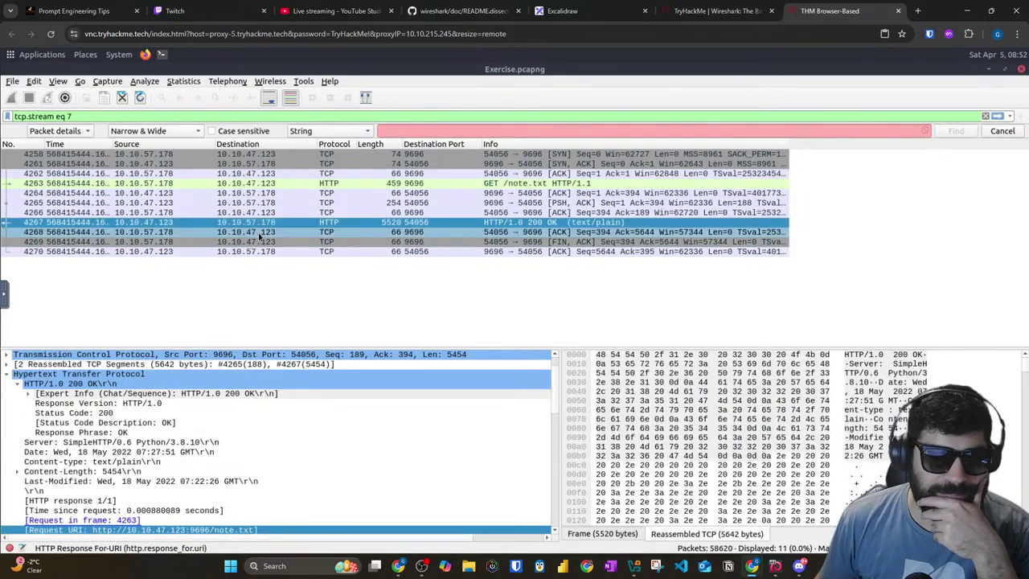
{"action": "left_click", "coordinate": [259, 233]}
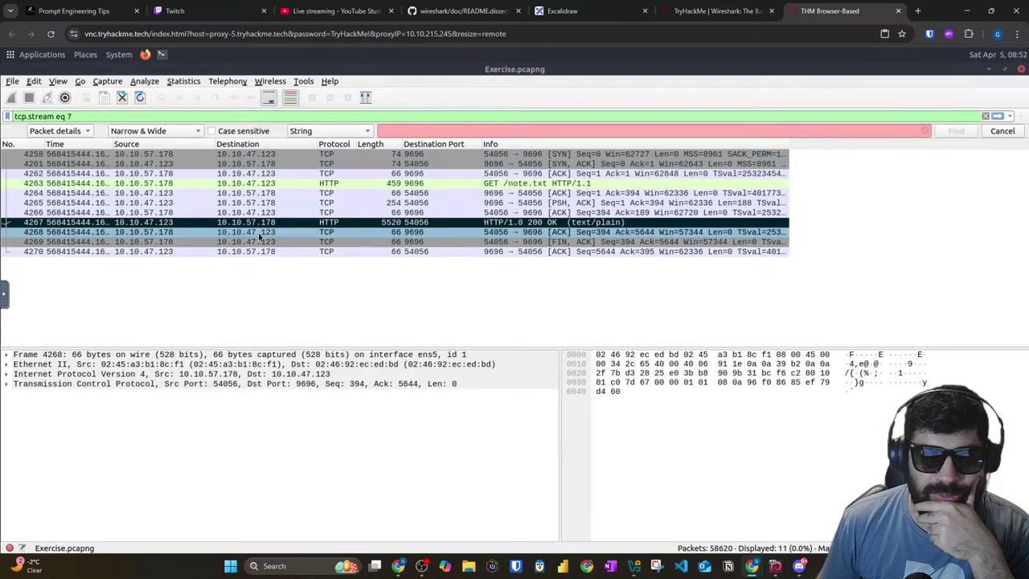
{"action": "double_click", "coordinate": [258, 233]}
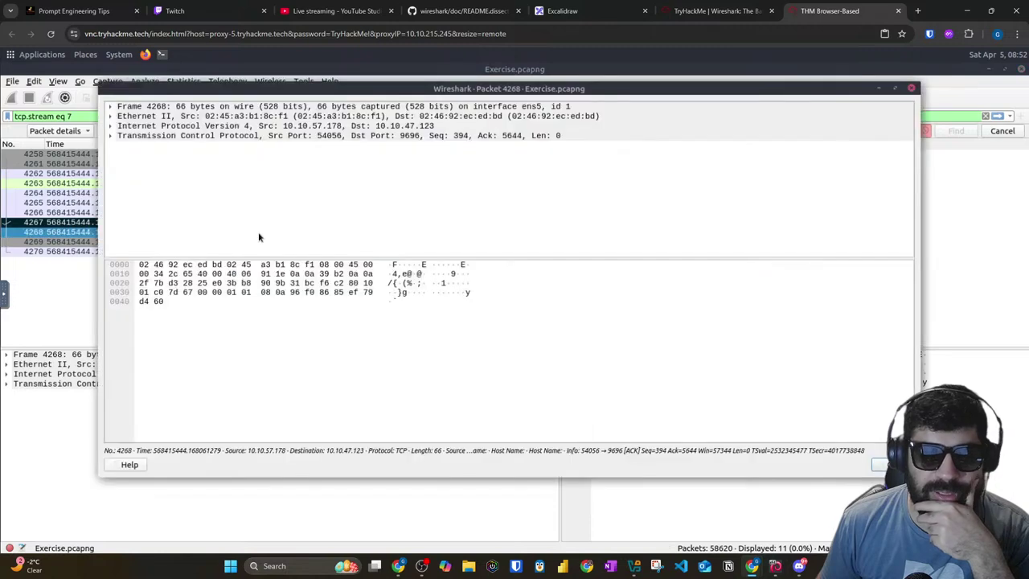
{"action": "left_click", "coordinate": [882, 467]}
Step: Follow the TCP stream from packet 4268 and close it after scrolling
{"action": "right_click", "coordinate": [118, 235]}
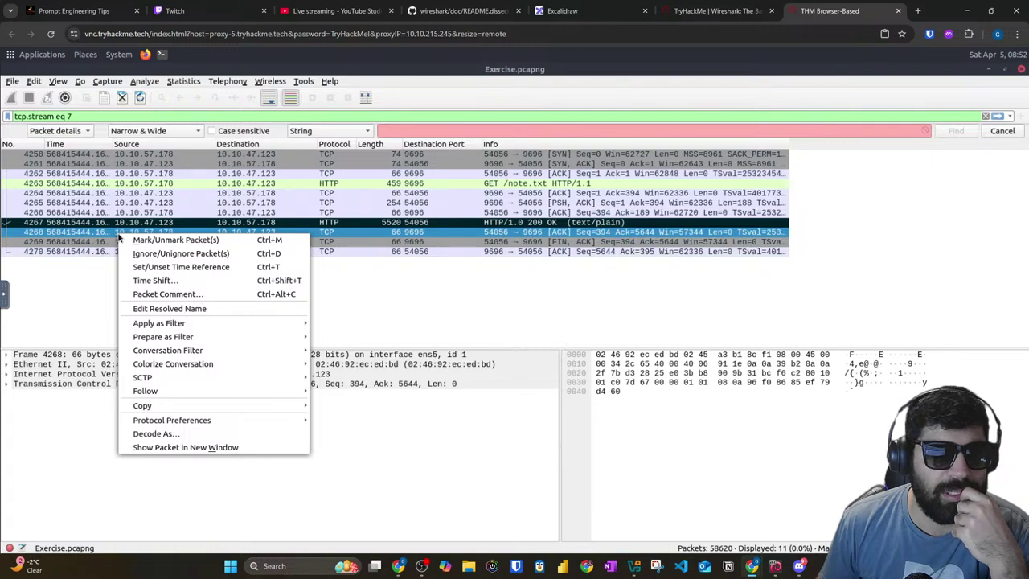
{"action": "mouse_move", "coordinate": [237, 399]}
{"action": "left_click", "coordinate": [345, 392]}
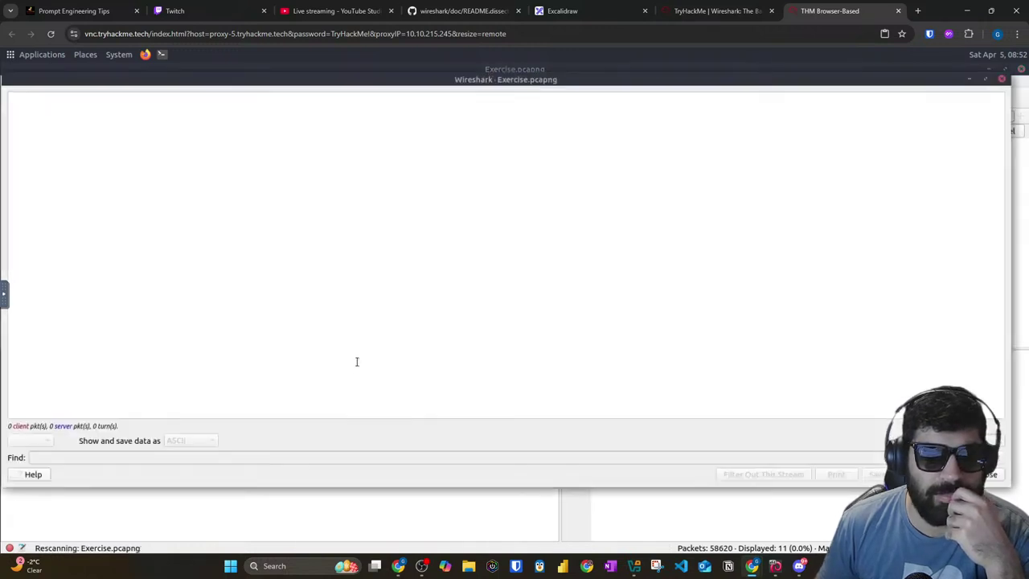
{"action": "scroll", "coordinate": [527, 389], "scroll_direction": "down", "scroll_amount": 10}
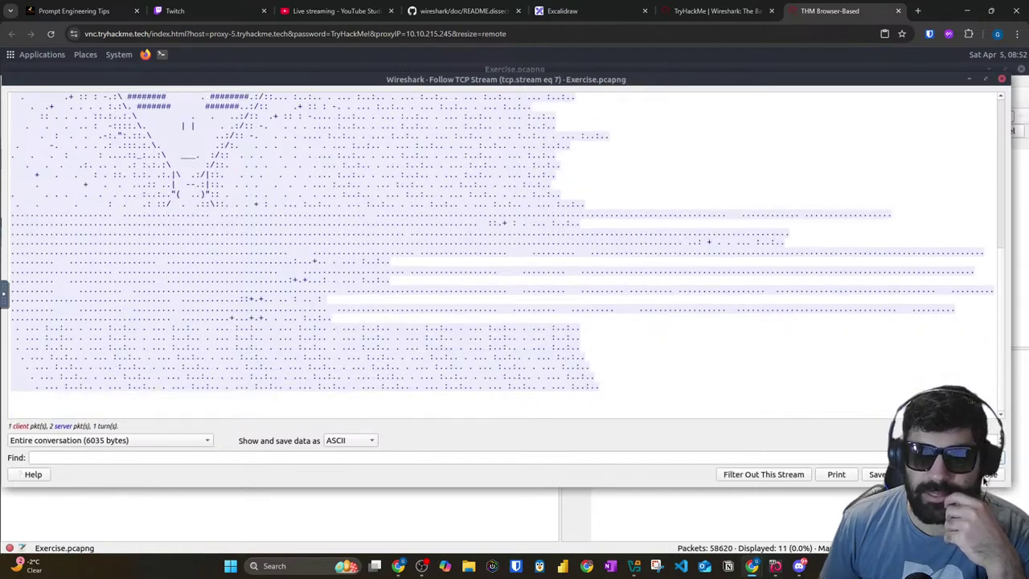
{"action": "key", "text": "Escape"}
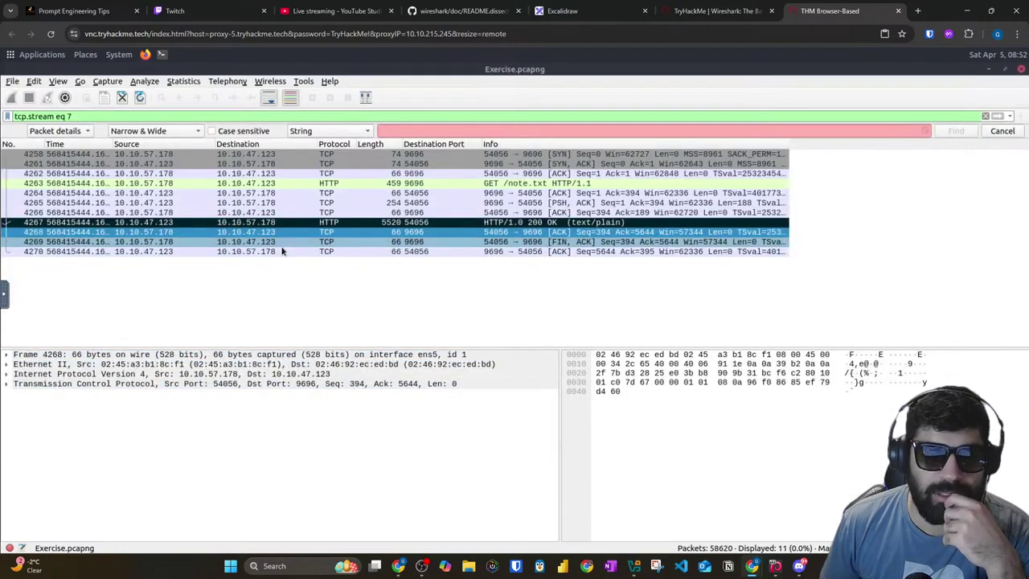
Step: Follow the TCP stream from packet 4270 to view the note.txt content, then close it
{"action": "right_click", "coordinate": [282, 252]}
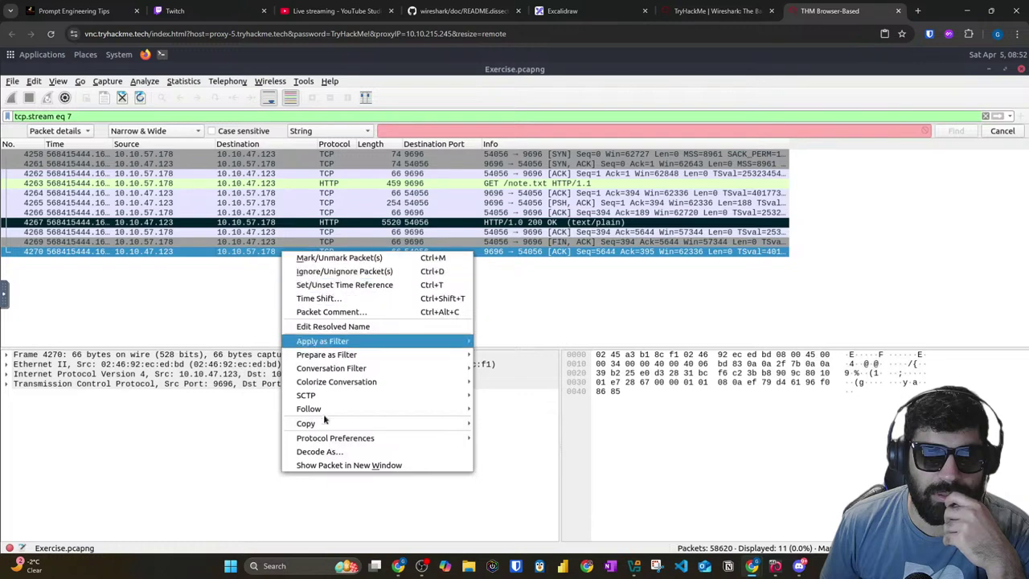
{"action": "mouse_move", "coordinate": [324, 412]}
{"action": "left_click", "coordinate": [509, 409]}
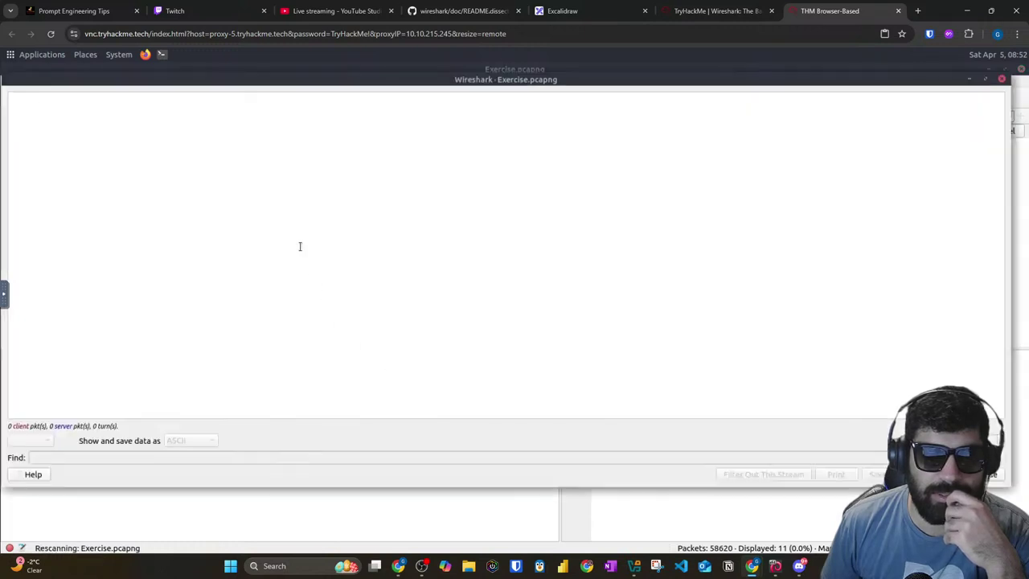
{"action": "scroll", "coordinate": [261, 275], "scroll_direction": "down", "scroll_amount": 10}
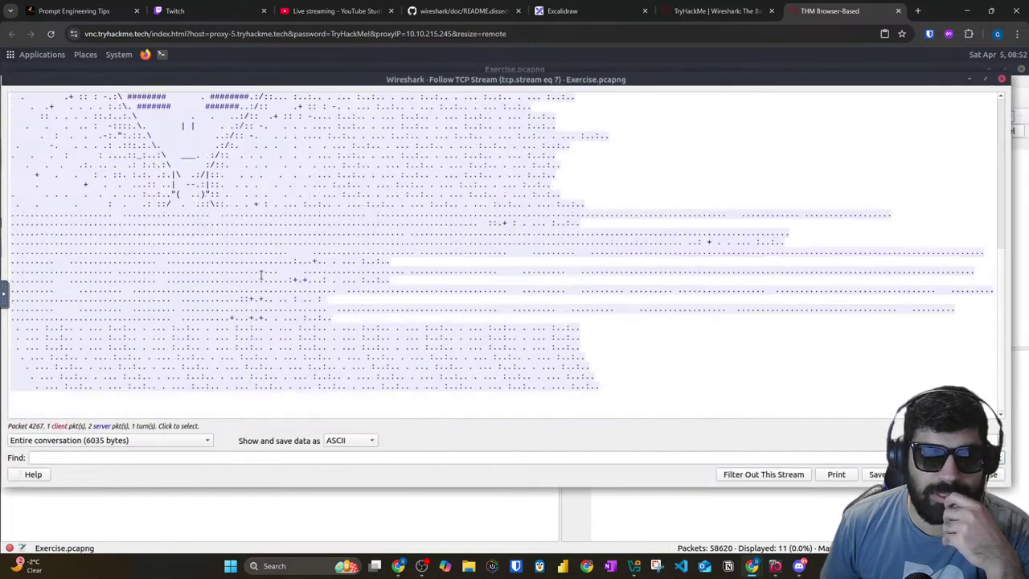
{"action": "key", "text": "Escape"}
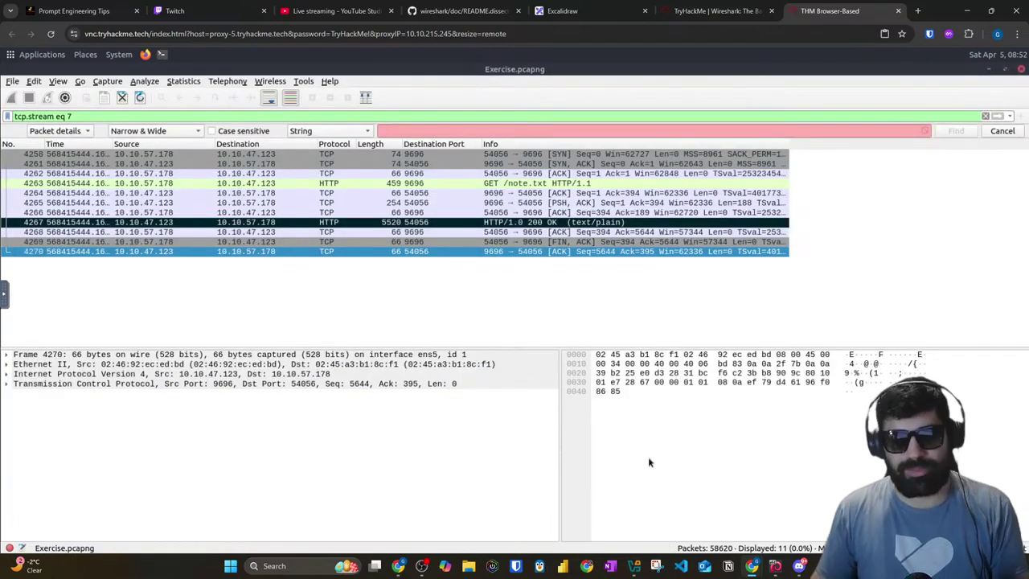
{"action": "left_click", "coordinate": [672, 16]}
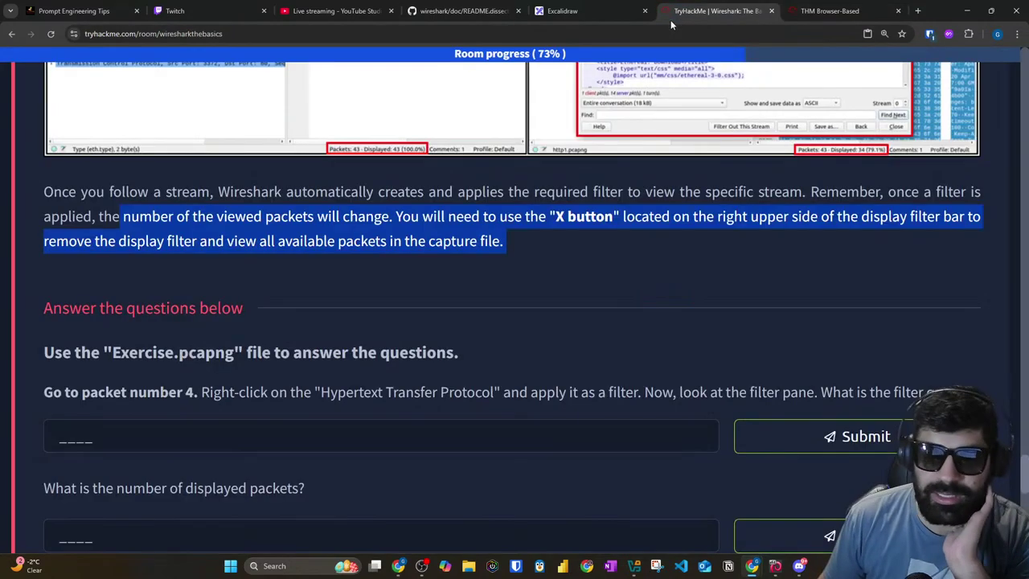
Step: Highlight the packet-4 HTTP filter question in the Answer the questions section, then return to Wireshark
{"action": "scroll", "coordinate": [487, 166], "scroll_direction": "down", "scroll_amount": 1}
{"action": "left_click_drag", "start_coordinate": [103, 249], "coordinate": [294, 243]}
{"action": "scroll", "coordinate": [110, 274], "scroll_direction": "down", "scroll_amount": 1}
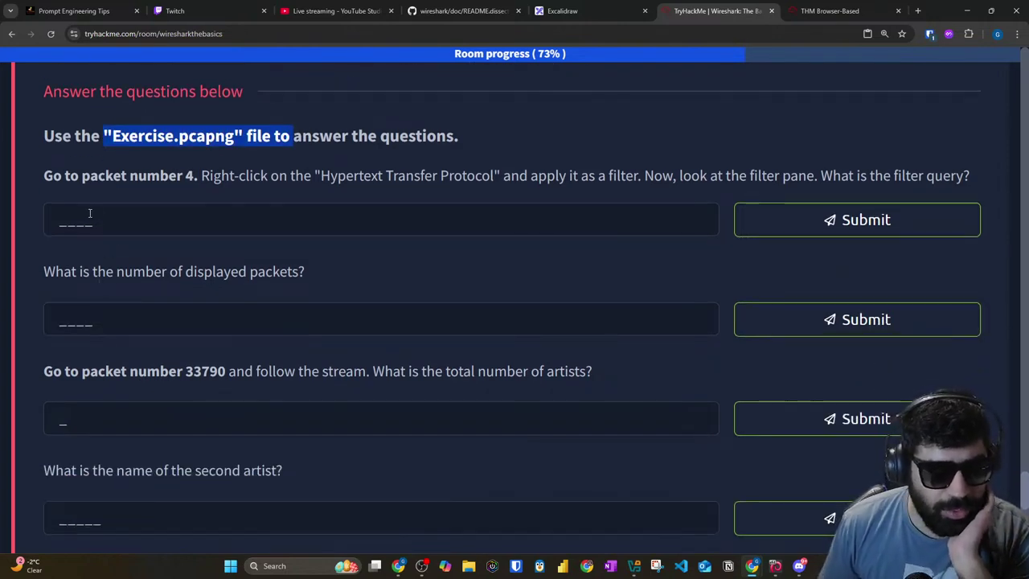
{"action": "left_click_drag", "start_coordinate": [201, 175], "coordinate": [961, 179]}
{"action": "left_click", "coordinate": [813, 9]}
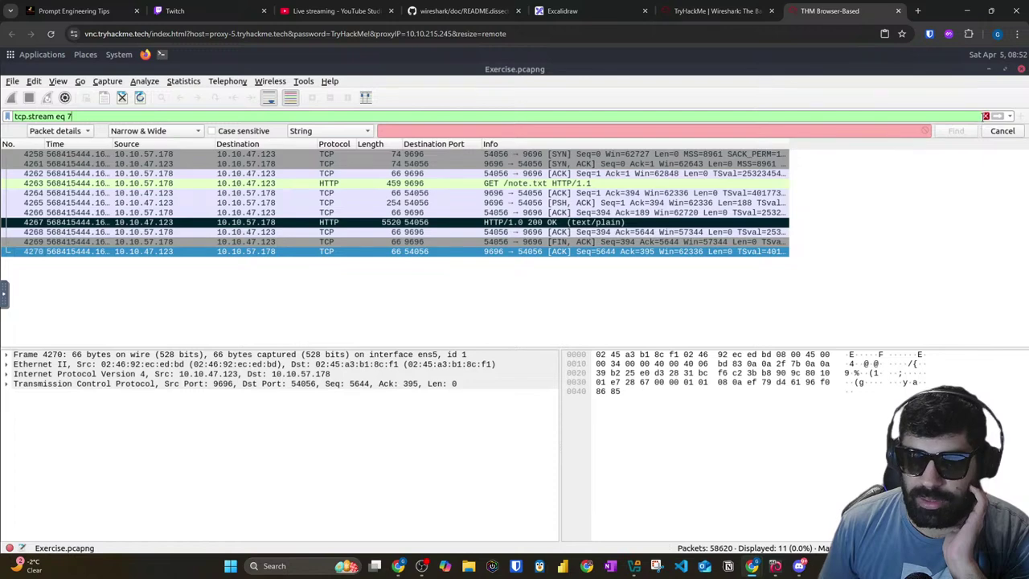
Step: Clear the tcp.stream eq 7 filter and jump to packet 4 with Ctrl+G
{"action": "left_click", "coordinate": [986, 116]}
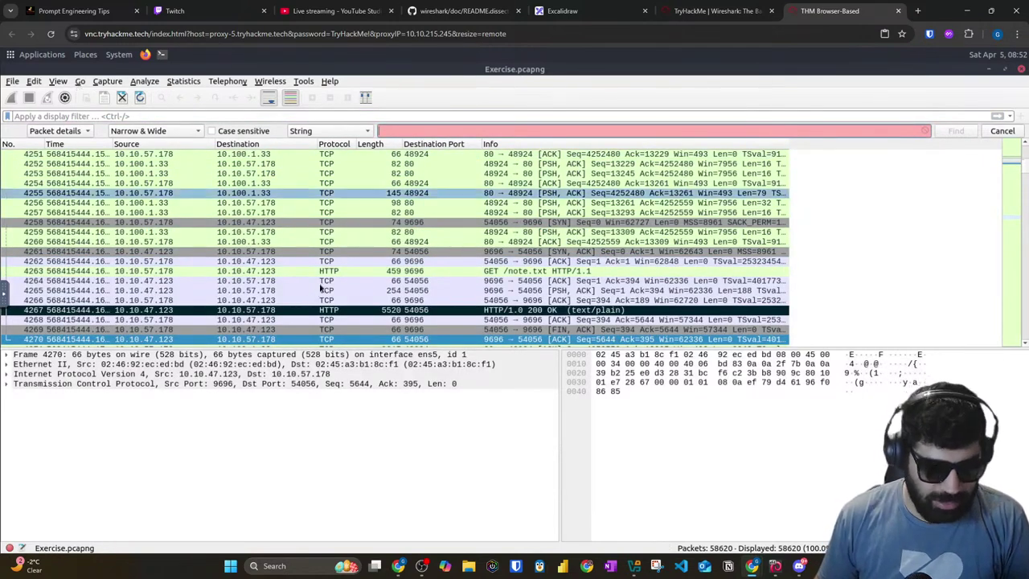
{"action": "left_click", "coordinate": [81, 81]}
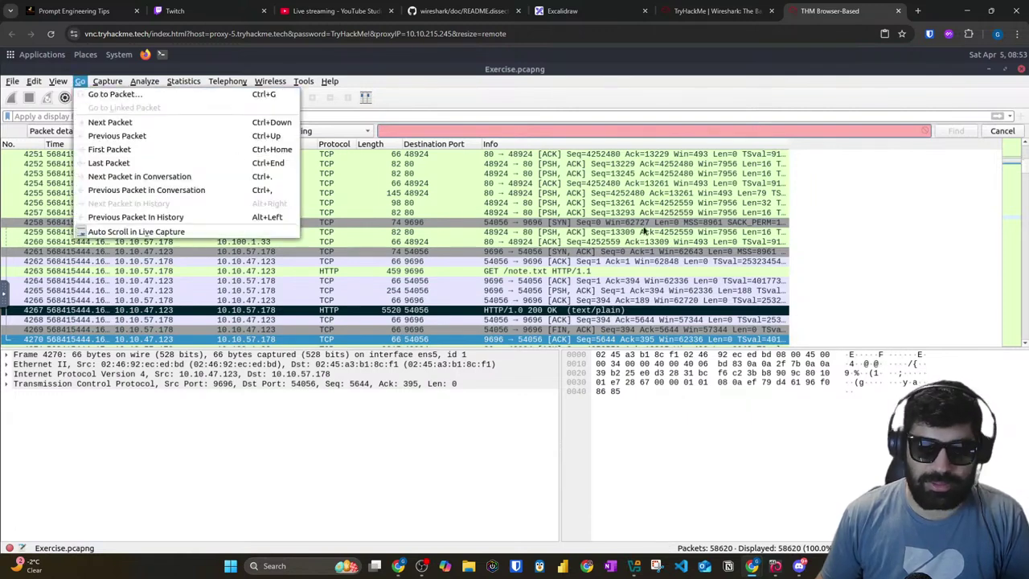
{"action": "left_click", "coordinate": [529, 140]}
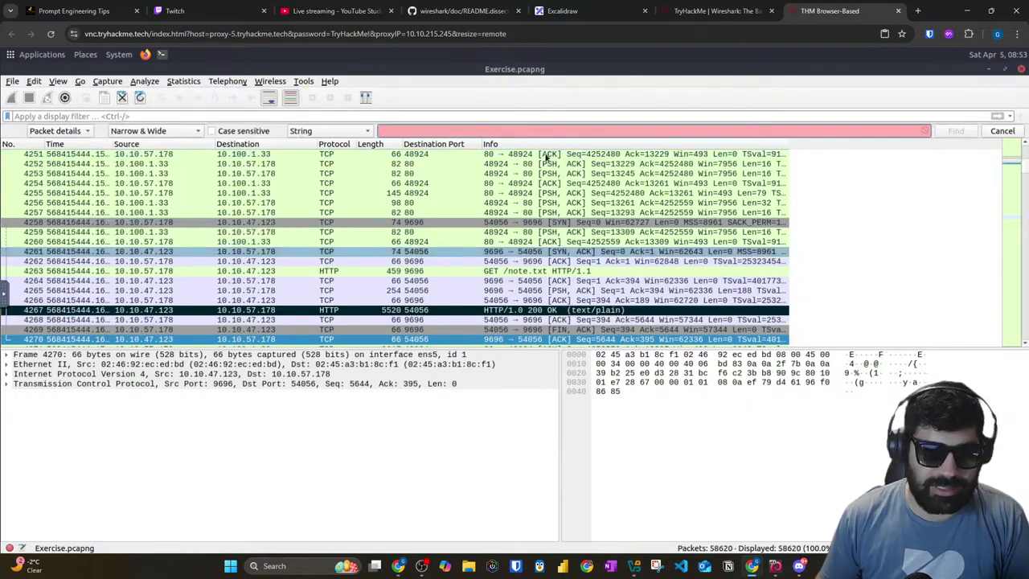
{"action": "key", "text": "ctrl+g"}
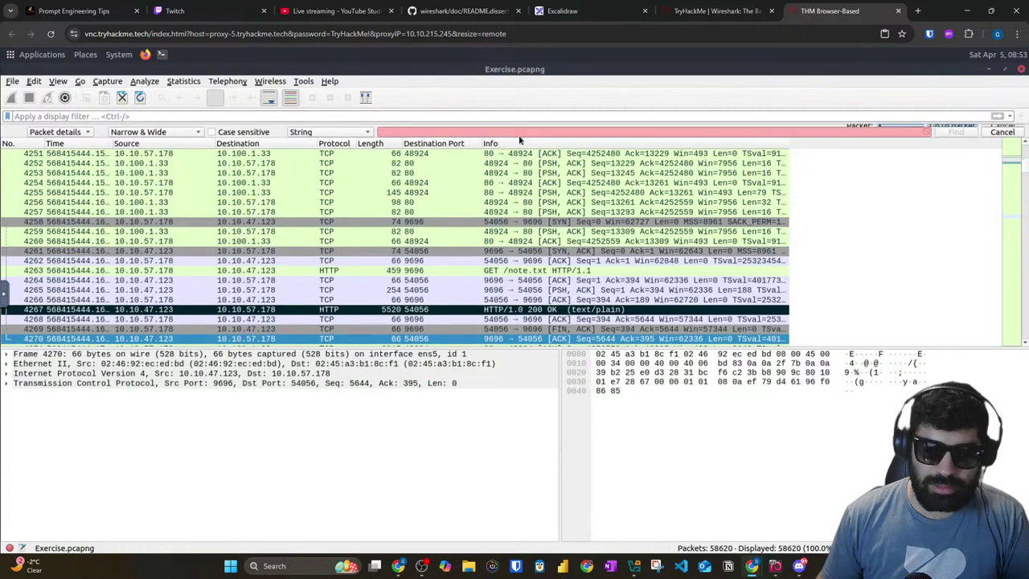
{"action": "type", "text": "4"}
{"action": "key", "text": "Return"}
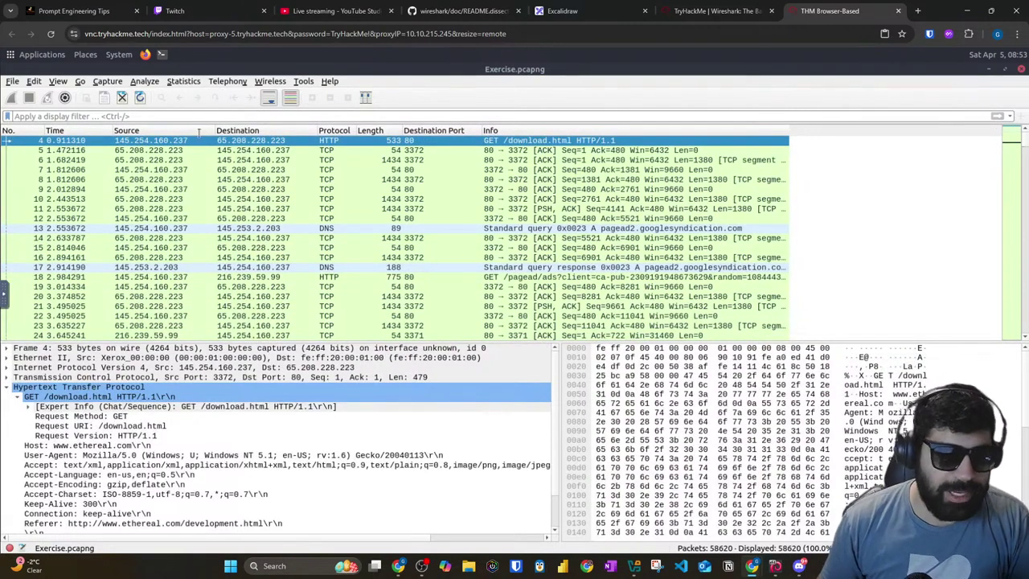
Step: Open packet 4's filter actions and recheck the question on the TryHackMe room page
{"action": "right_click", "coordinate": [338, 141]}
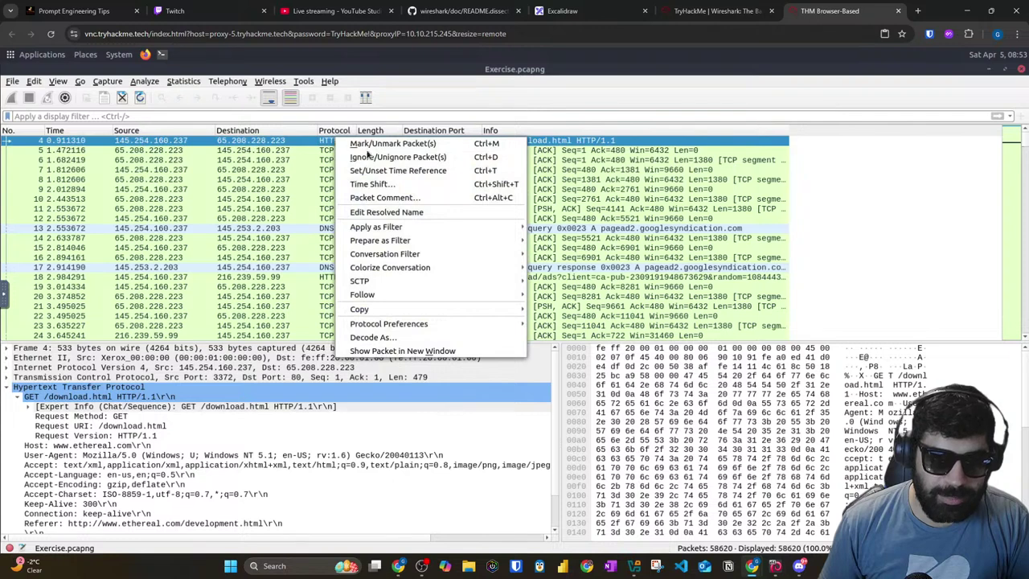
{"action": "mouse_move", "coordinate": [378, 228]}
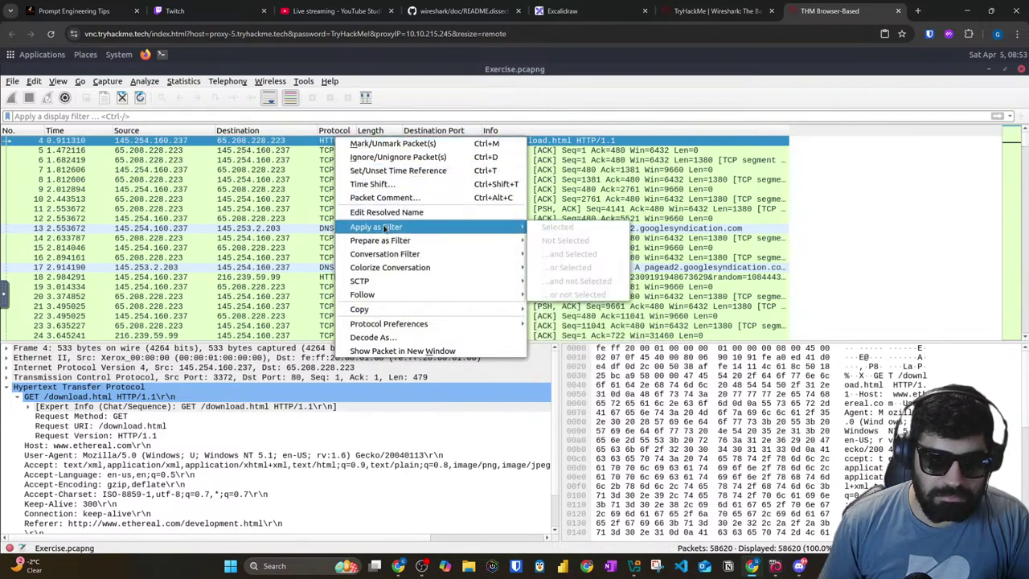
{"action": "right_click", "coordinate": [326, 141]}
{"action": "right_click", "coordinate": [326, 141]}
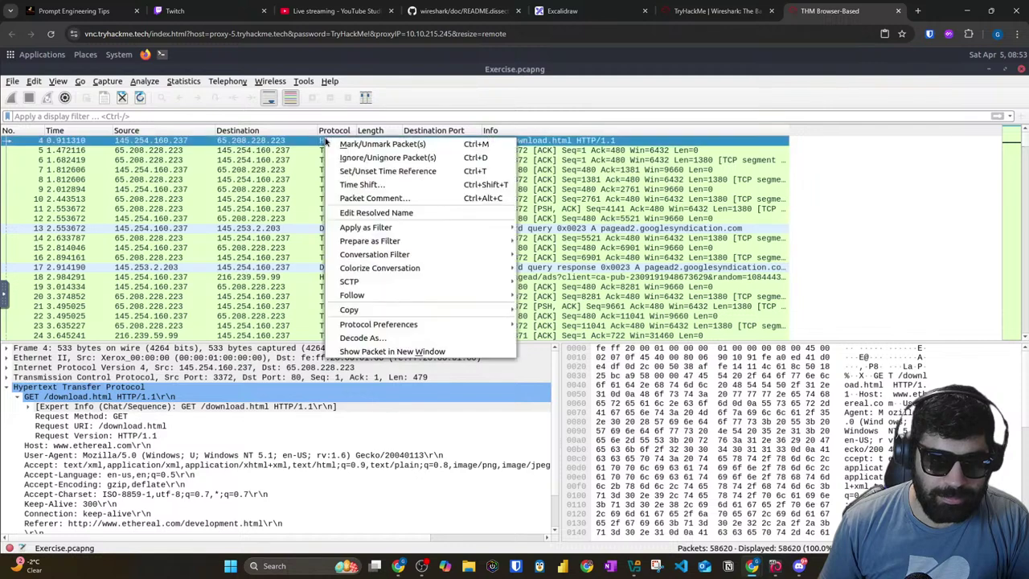
{"action": "mouse_move", "coordinate": [376, 229]}
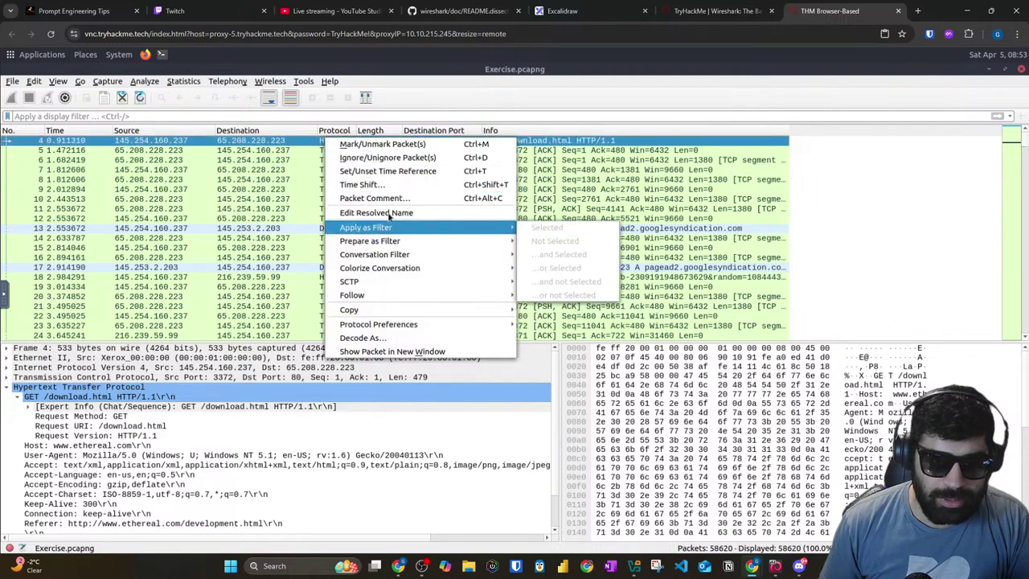
{"action": "left_click", "coordinate": [726, 7]}
{"action": "left_click", "coordinate": [492, 177]}
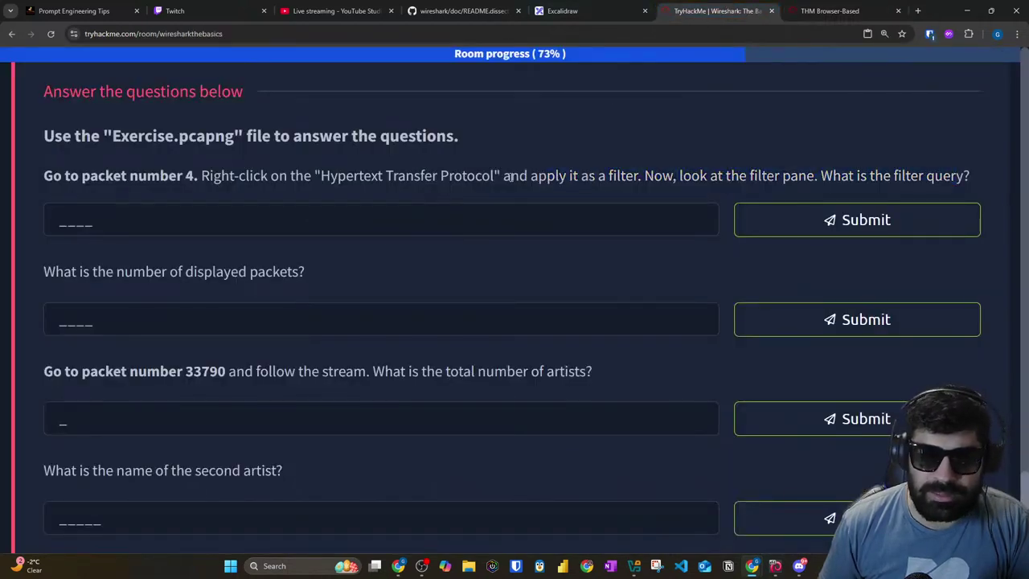
{"action": "left_click", "coordinate": [804, 13]}
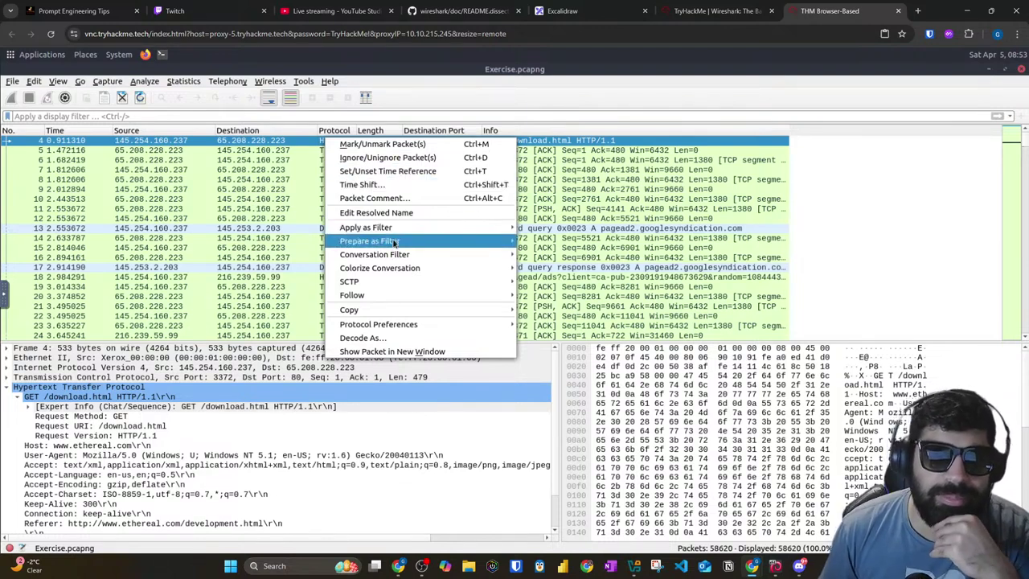
Step: Apply packet 4's destination 65.208.228.223 as the display filter
{"action": "mouse_move", "coordinate": [394, 242]}
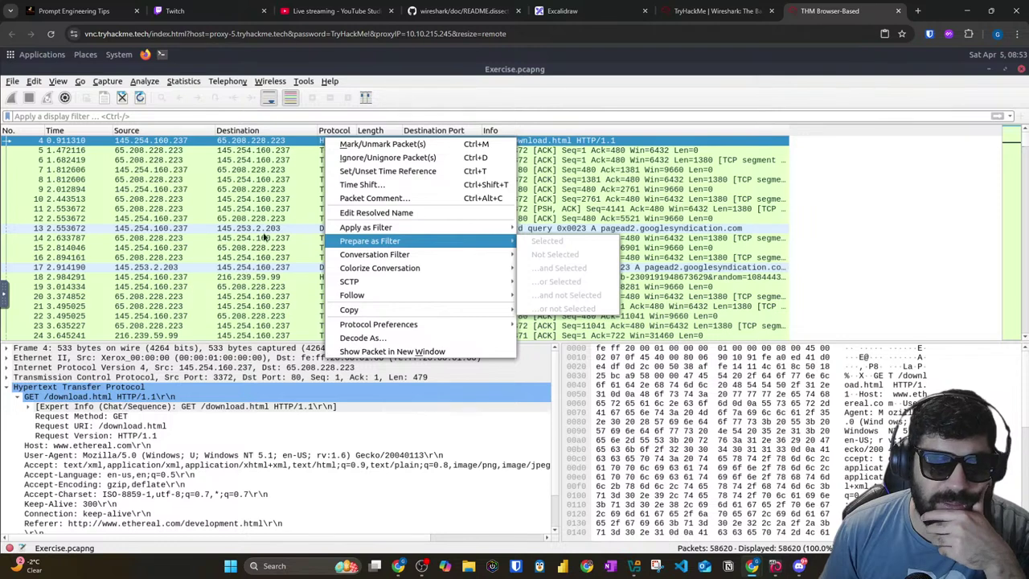
{"action": "left_click", "coordinate": [28, 143]}
{"action": "right_click", "coordinate": [28, 142]}
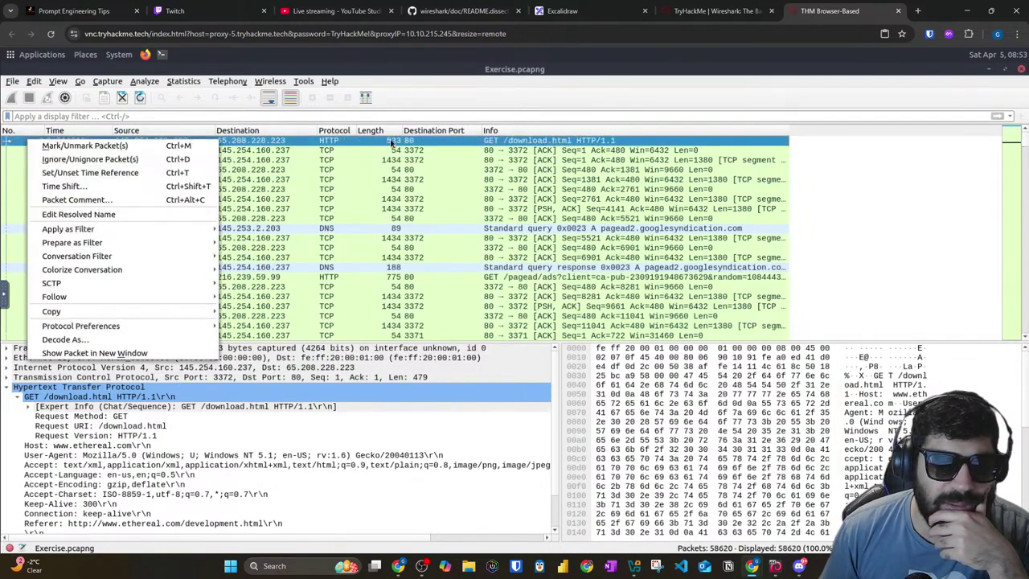
{"action": "left_click", "coordinate": [339, 142]}
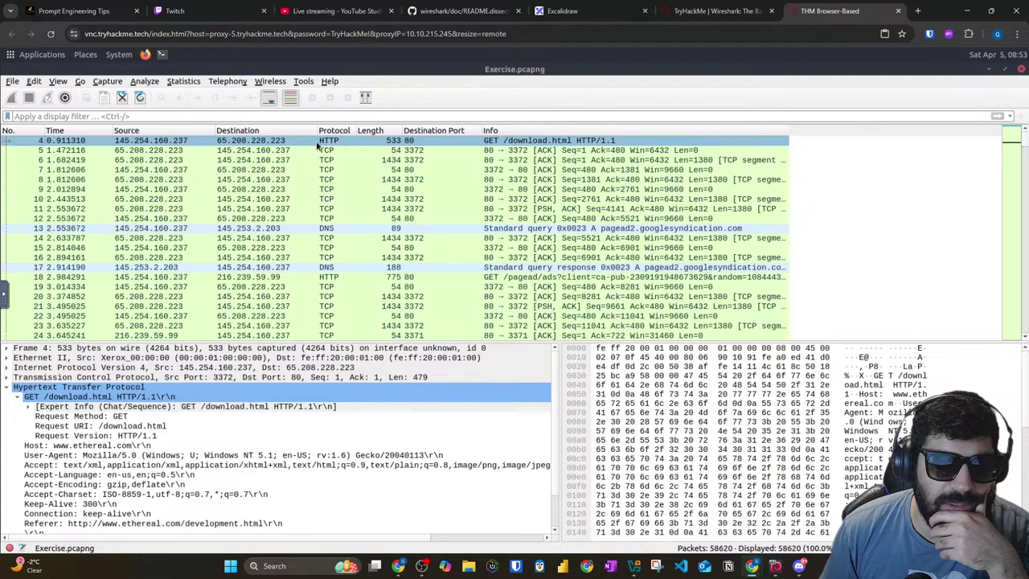
{"action": "right_click", "coordinate": [318, 144]}
{"action": "mouse_move", "coordinate": [354, 234]}
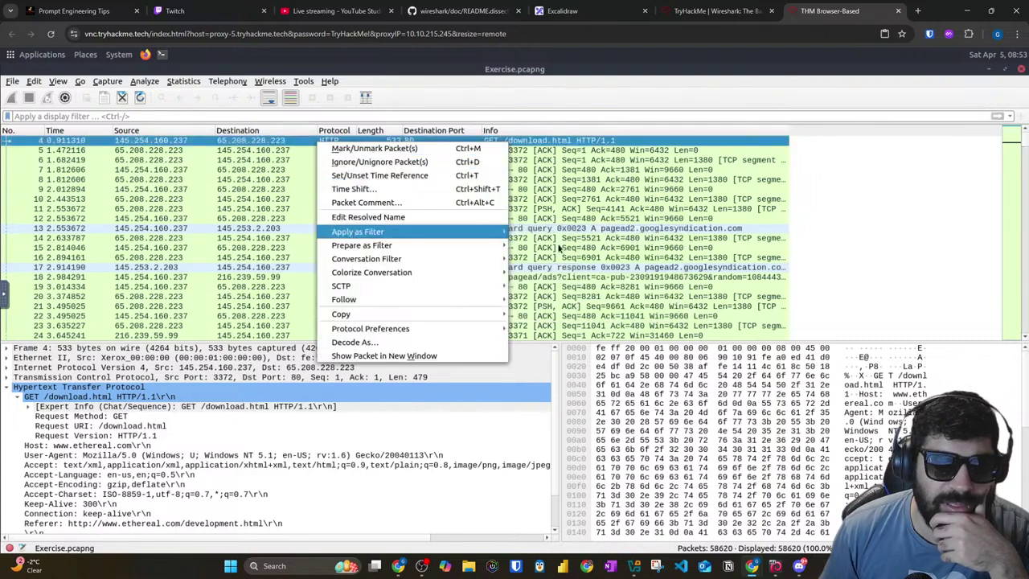
{"action": "left_click", "coordinate": [558, 247]}
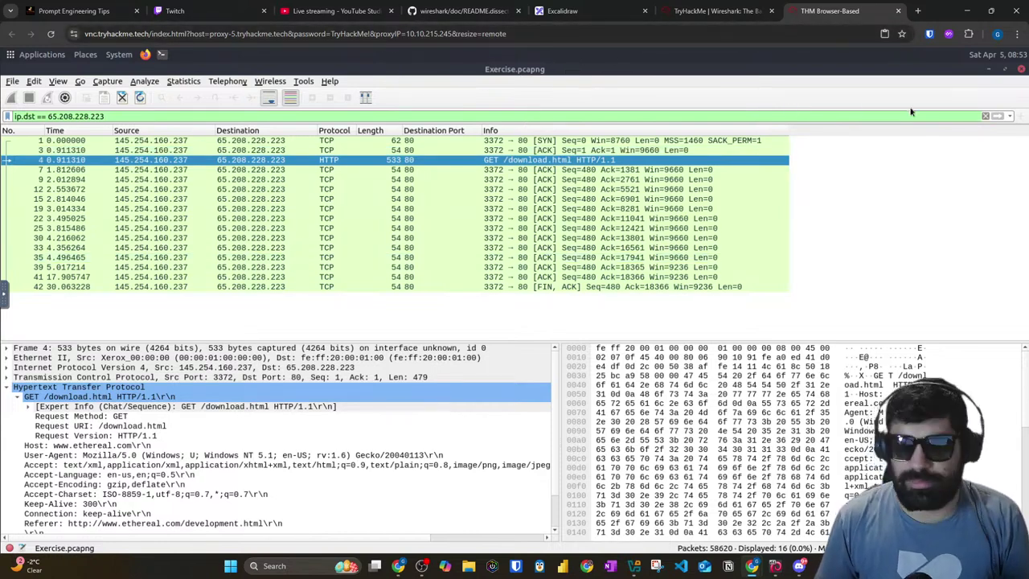
Step: Clear the destination filter and reread the question about filtering on Hypertext Transfer Protocol
{"action": "left_click", "coordinate": [986, 115]}
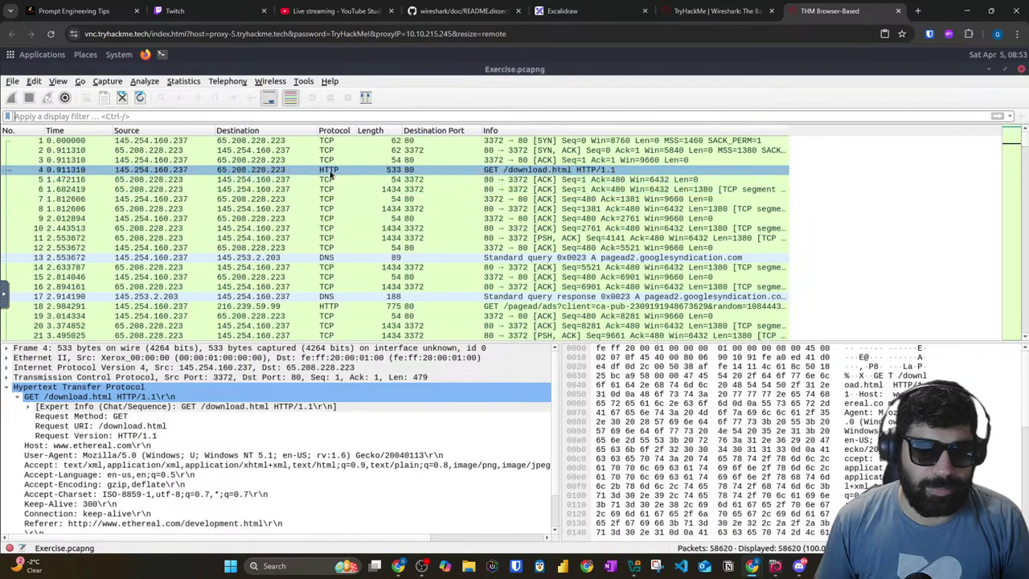
{"action": "right_click", "coordinate": [330, 170]}
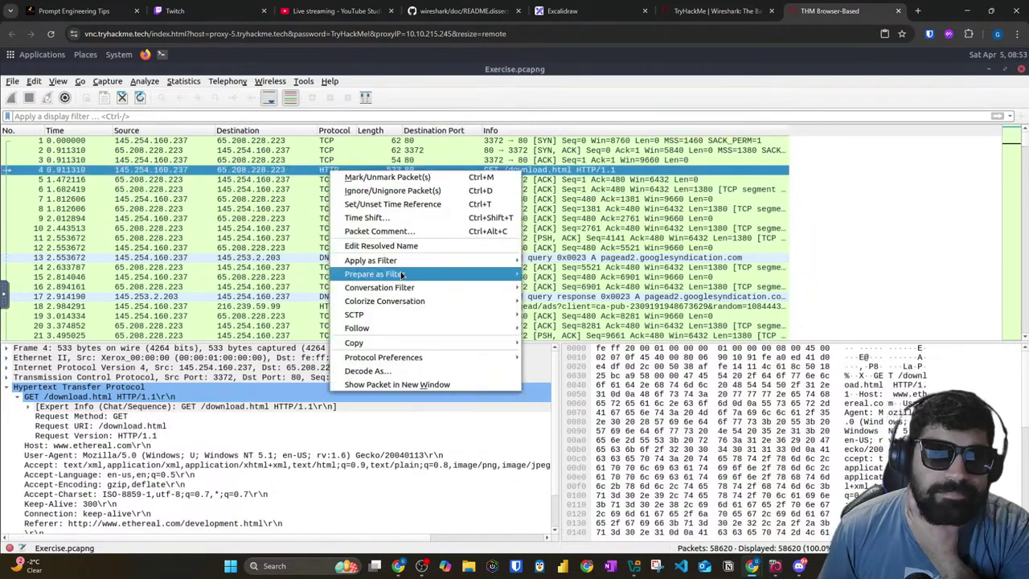
{"action": "mouse_move", "coordinate": [414, 266]}
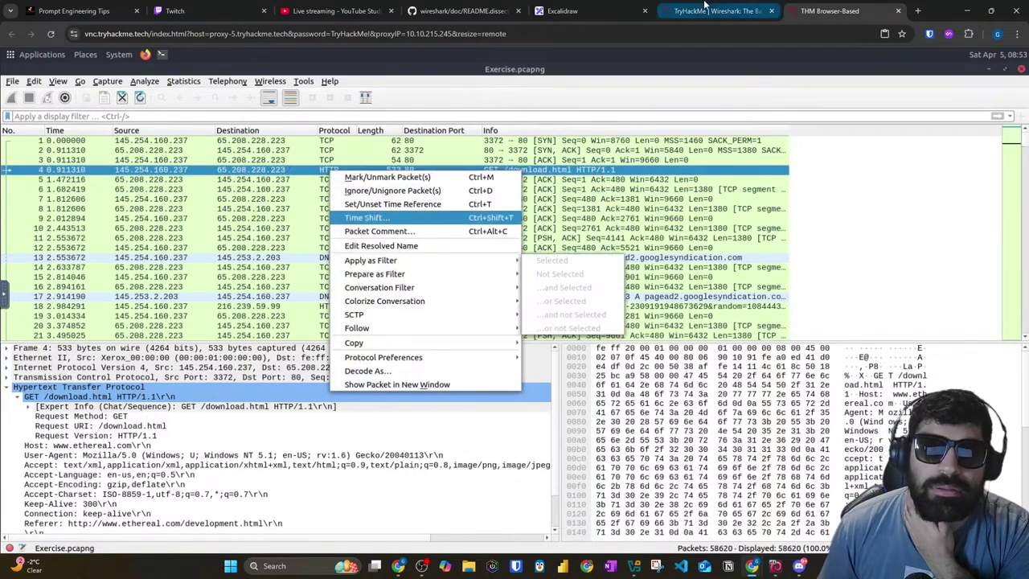
{"action": "left_click", "coordinate": [705, 8]}
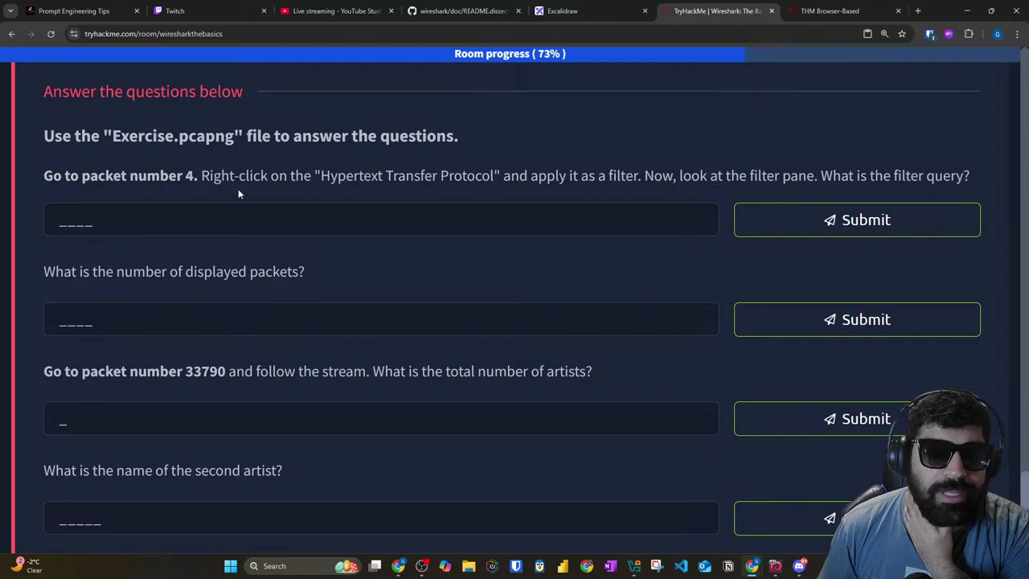
{"action": "left_click_drag", "start_coordinate": [250, 178], "coordinate": [440, 176]}
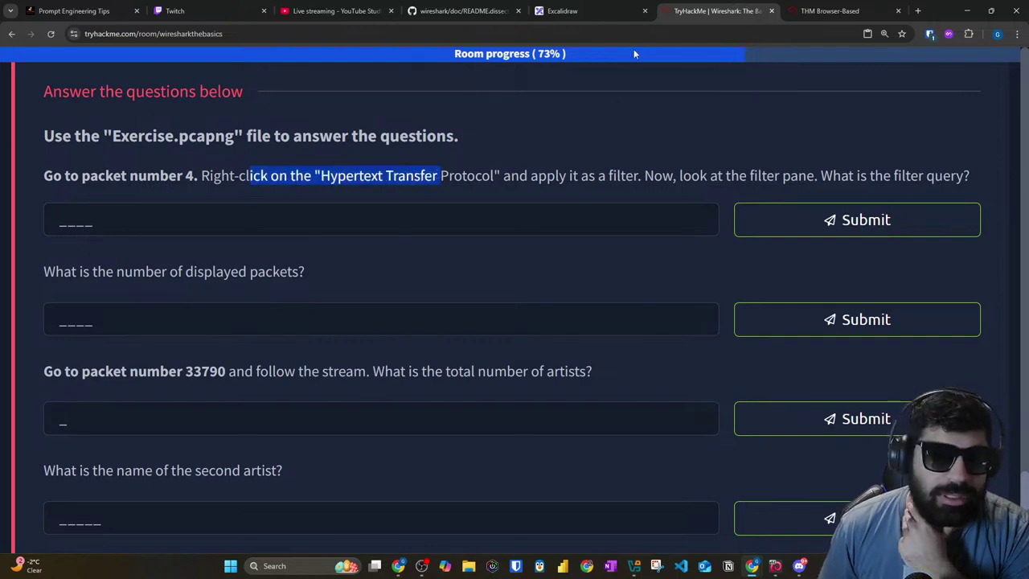
{"action": "left_click", "coordinate": [824, 10]}
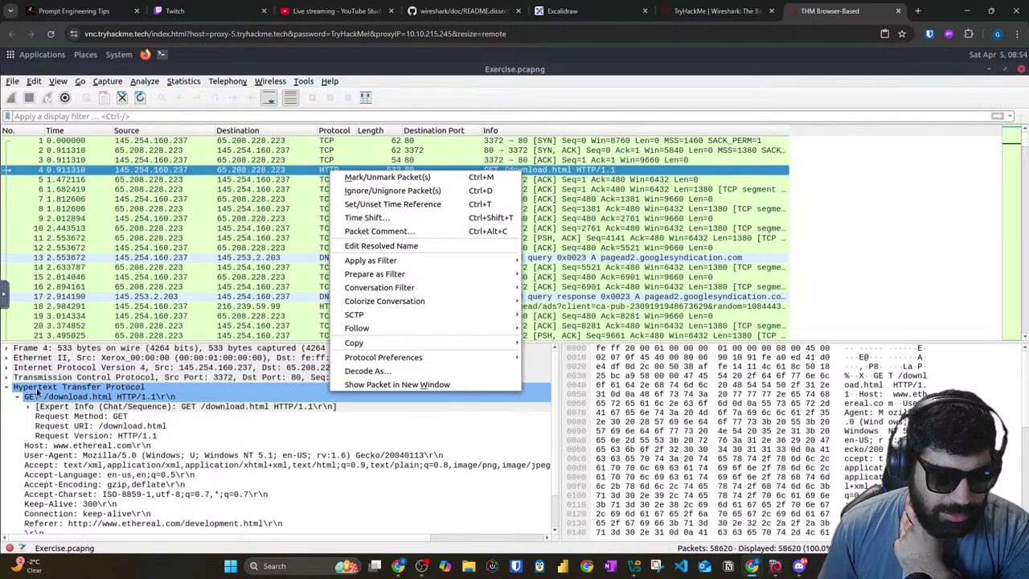
Step: Apply packet 4's Hypertext Transfer Protocol layer as an http display filter
{"action": "left_click", "coordinate": [36, 393]}
{"action": "right_click", "coordinate": [38, 392]}
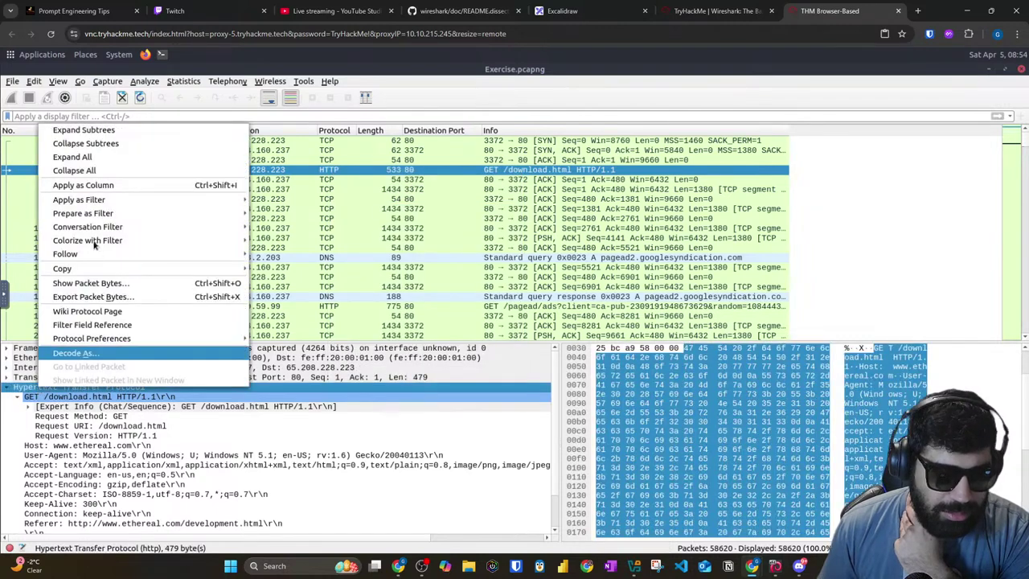
{"action": "mouse_move", "coordinate": [83, 202]}
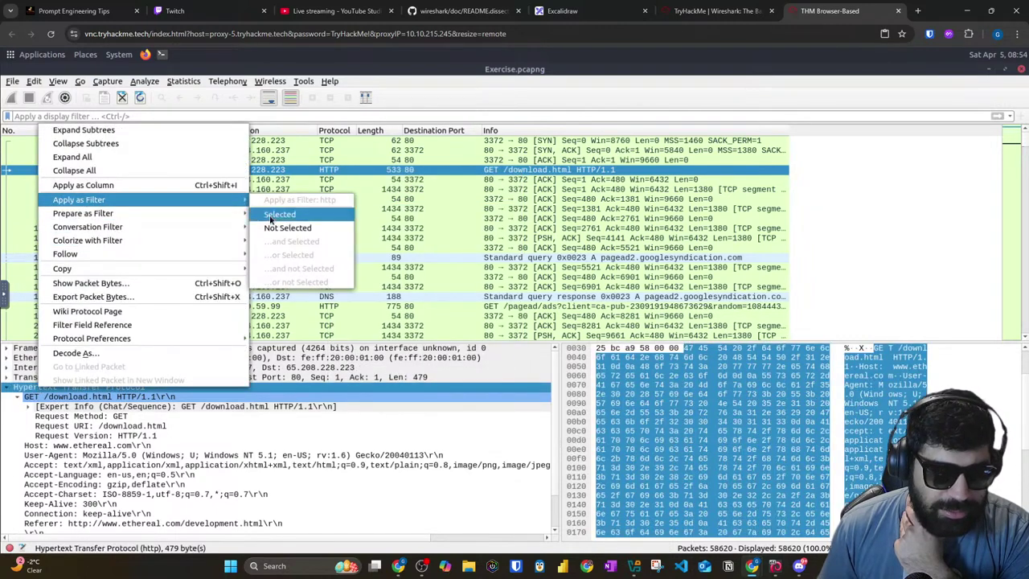
{"action": "left_click", "coordinate": [281, 214]}
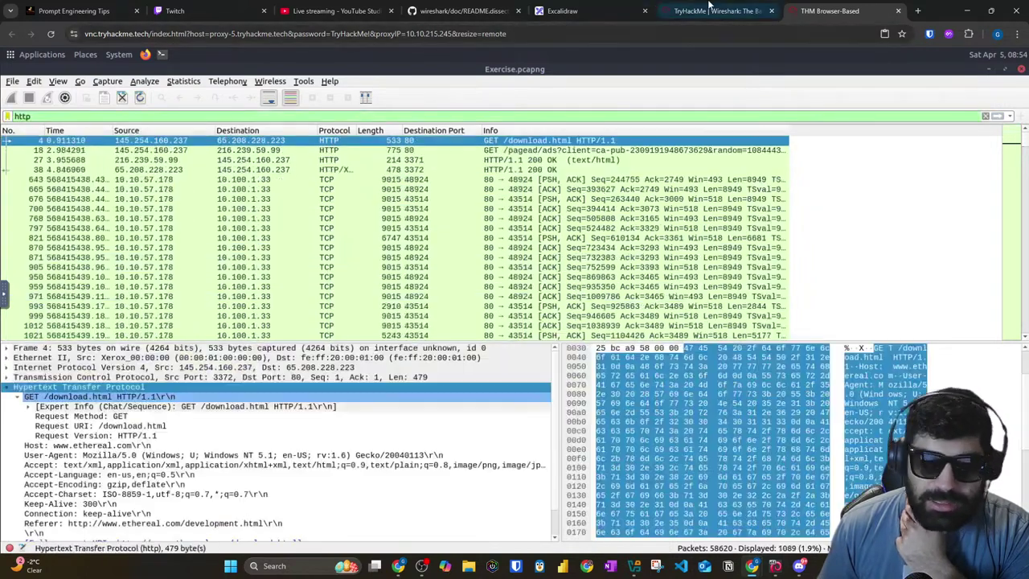
{"action": "left_click", "coordinate": [691, 11]}
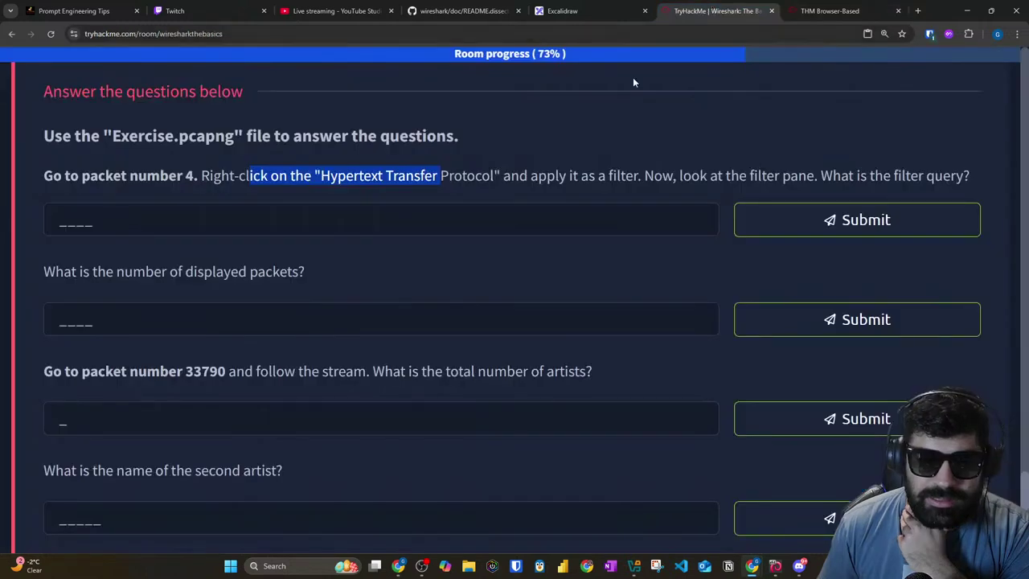
Step: Answer the filter-query question with http
{"action": "left_click", "coordinate": [238, 211]}
{"action": "type", "text": "hj"}
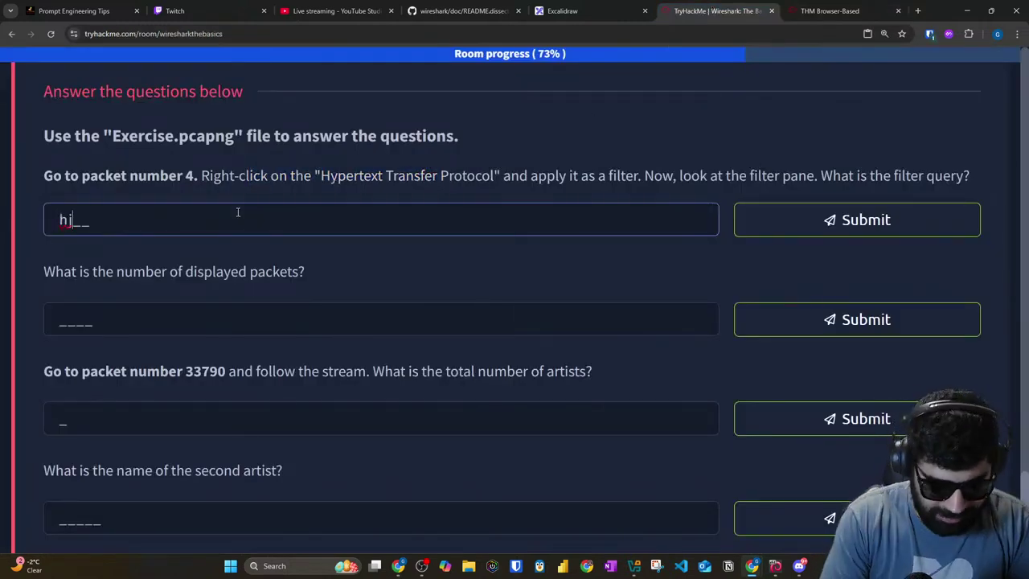
{"action": "key", "text": "BackSpace"}
{"action": "key", "text": "BackSpace"}
{"action": "type", "text": "http"}
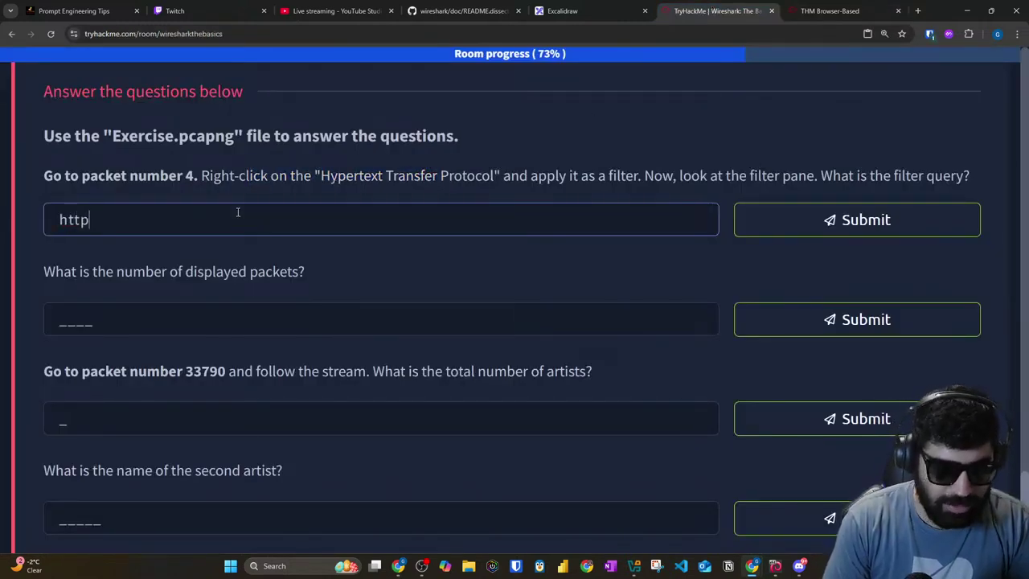
{"action": "key", "text": "Return"}
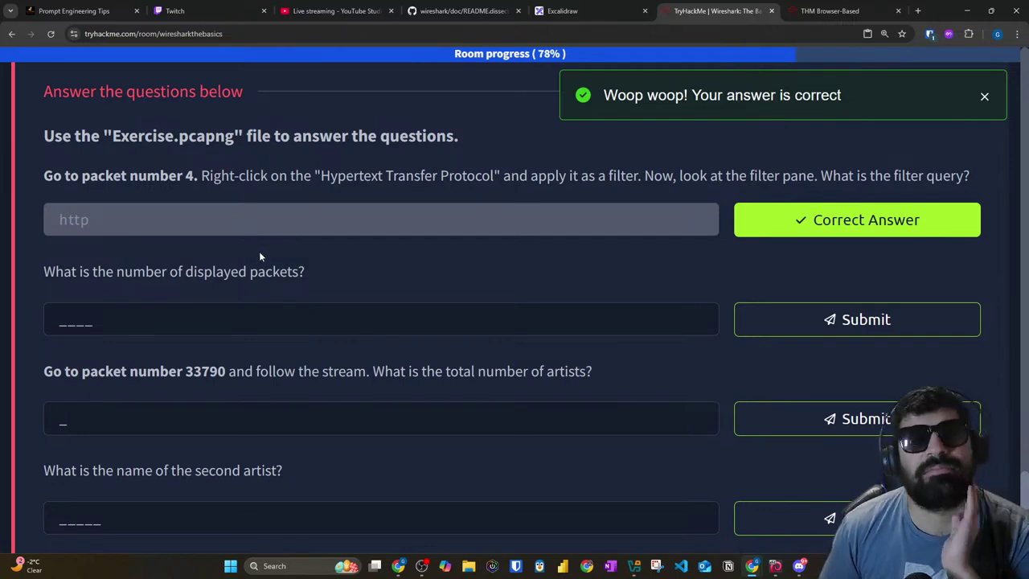
Step: Check Wireshark's displayed count and answer the displayed-packets question with 1089
{"action": "left_click", "coordinate": [806, 7]}
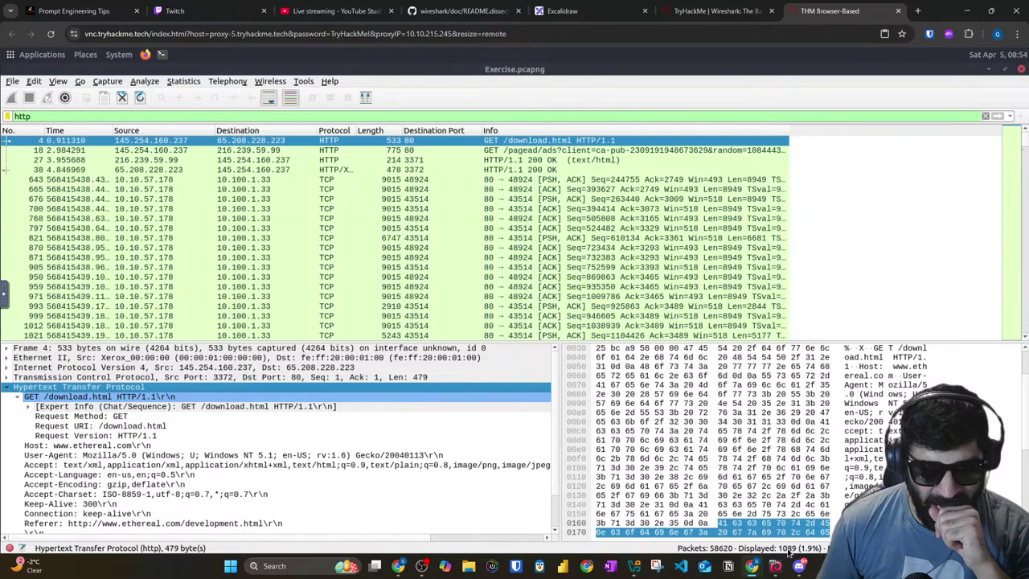
{"action": "left_click", "coordinate": [726, 19]}
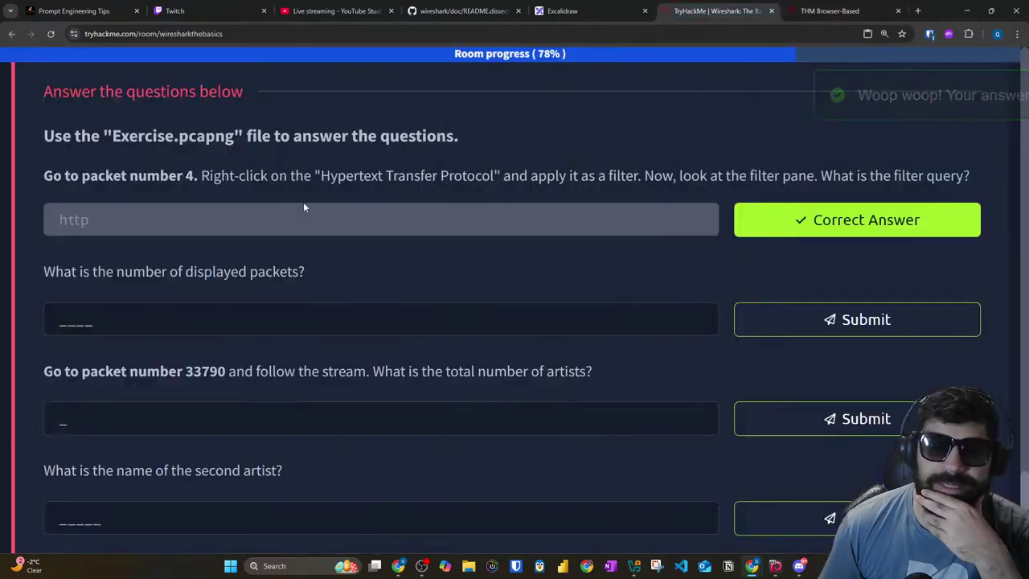
{"action": "left_click", "coordinate": [128, 315]}
{"action": "type", "text": "1089"}
{"action": "key", "text": "Return"}
Step: Copy packet number 33790 from the next question and return to Wireshark
{"action": "scroll", "coordinate": [118, 283], "scroll_direction": "down", "scroll_amount": 2}
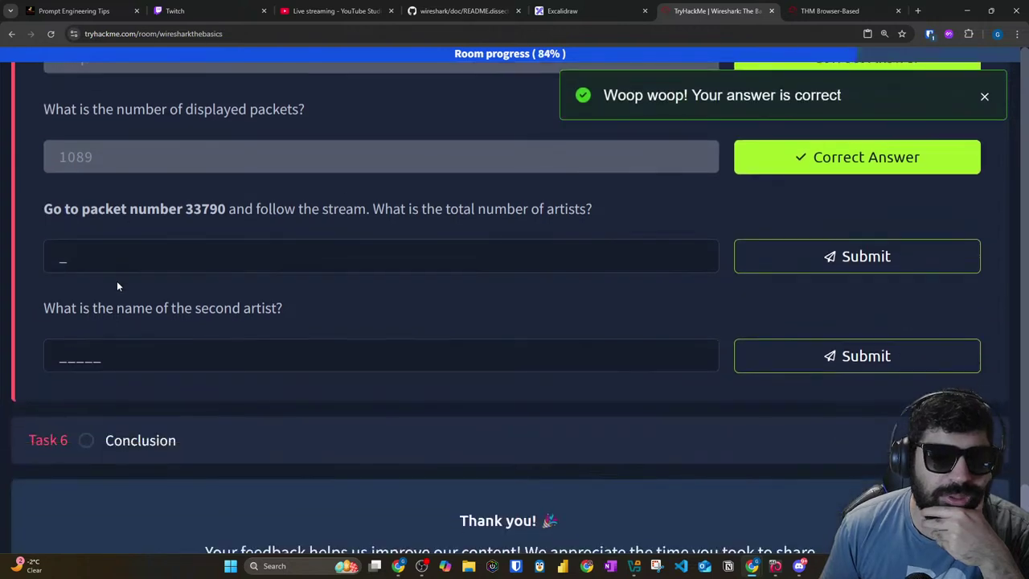
{"action": "double_click", "coordinate": [205, 209]}
{"action": "right_click", "coordinate": [224, 210]}
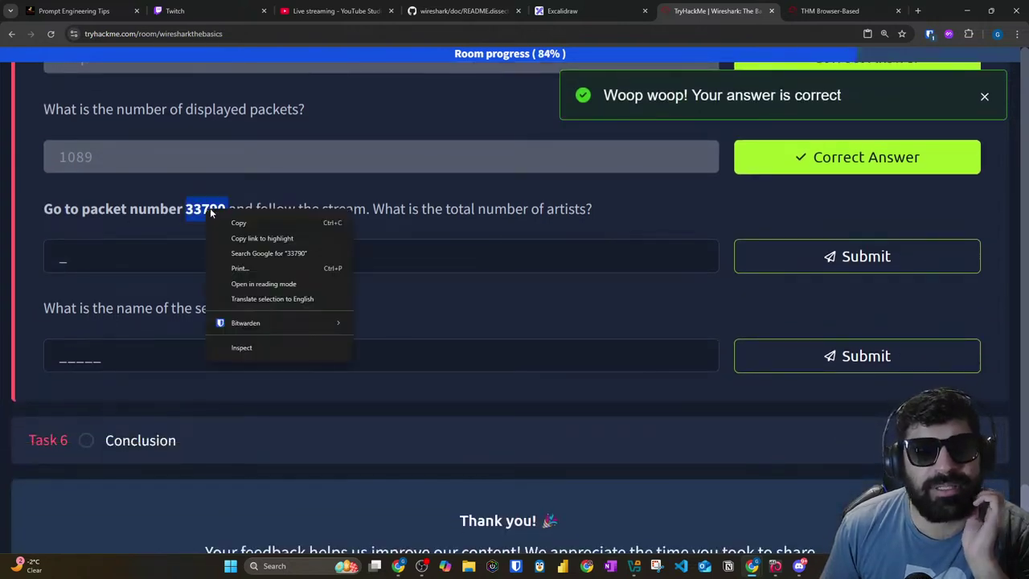
{"action": "left_click", "coordinate": [241, 220]}
{"action": "right_click", "coordinate": [213, 217]}
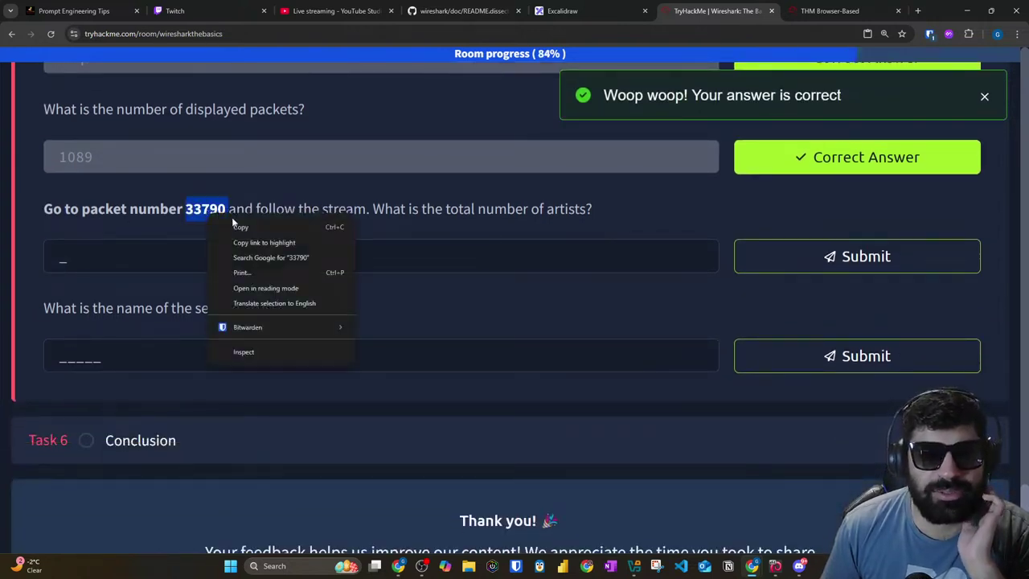
{"action": "left_click", "coordinate": [241, 227]}
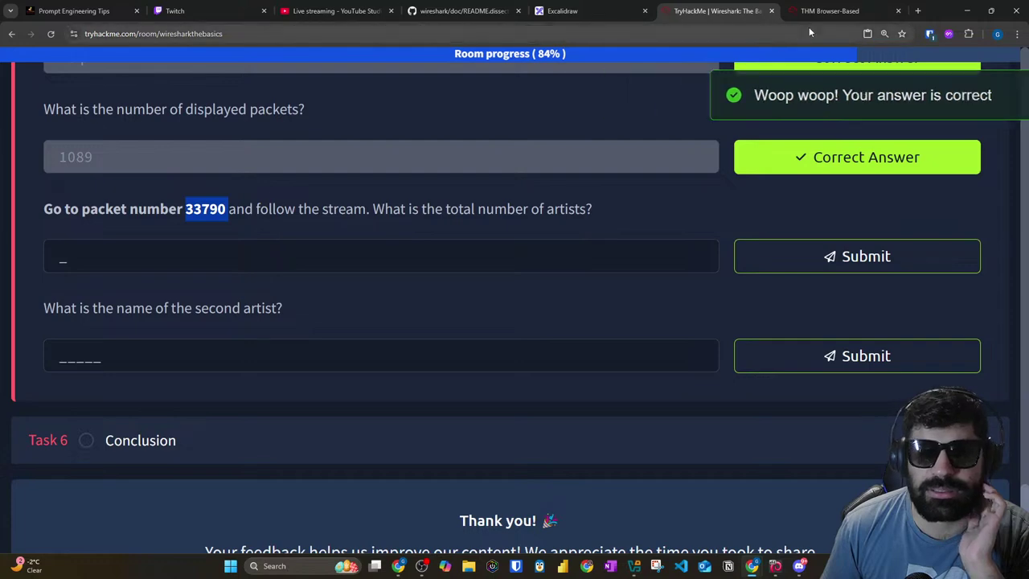
{"action": "left_click", "coordinate": [811, 14]}
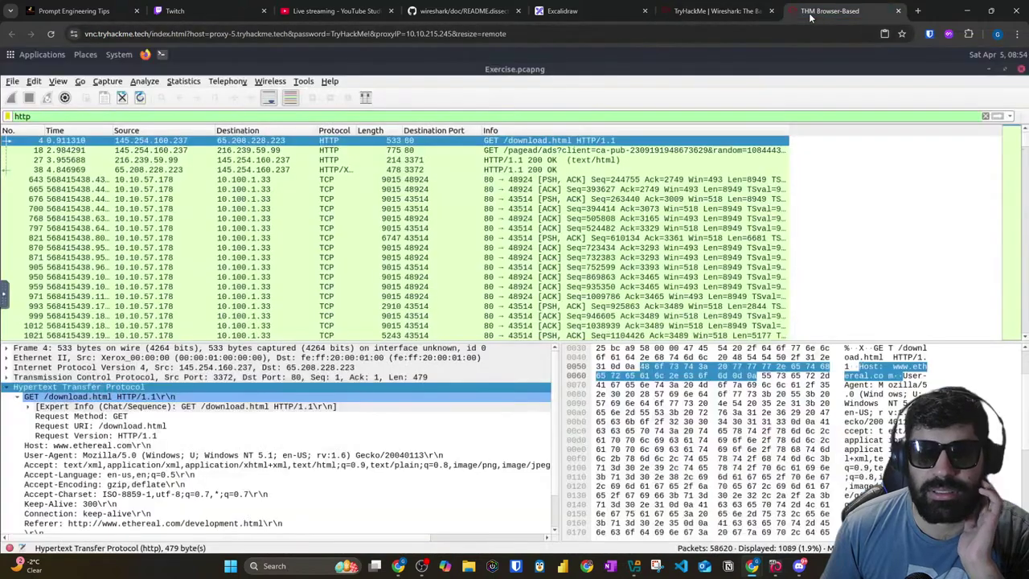
Step: Clear the http filter and go to packet 33790, copying the number from the room page
{"action": "double_click", "coordinate": [130, 116]}
{"action": "key", "text": "BackSpace"}
{"action": "key", "text": "ctrl+g"}
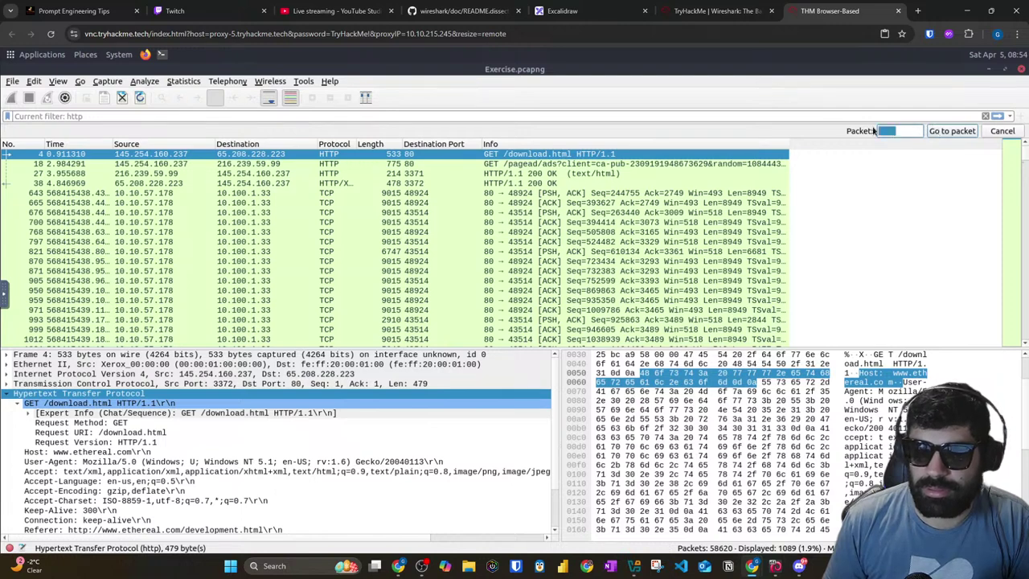
{"action": "left_click", "coordinate": [704, 12]}
{"action": "right_click", "coordinate": [209, 211]}
{"action": "left_click", "coordinate": [227, 220]}
{"action": "left_click", "coordinate": [829, 10]}
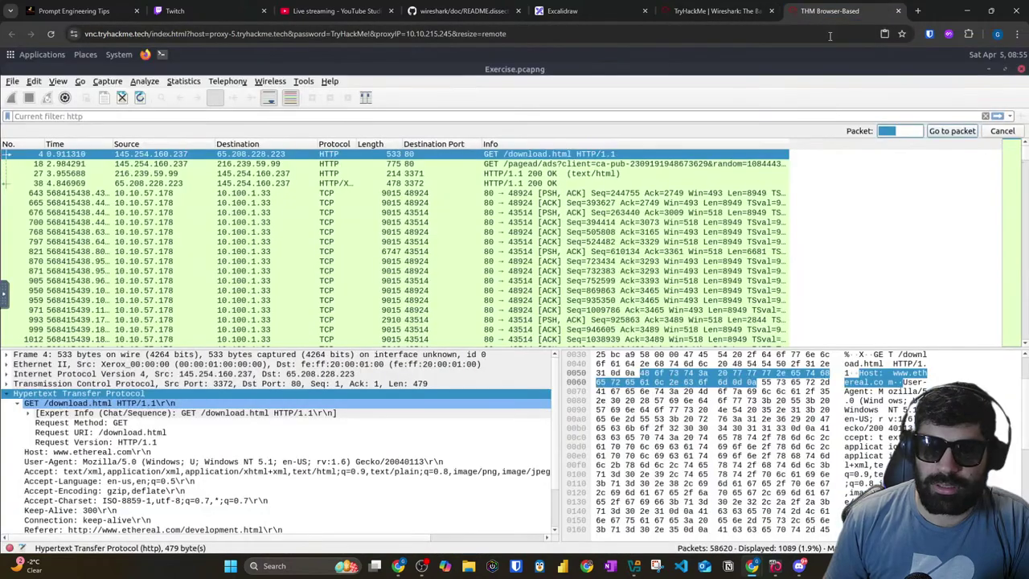
{"action": "right_click", "coordinate": [904, 135]}
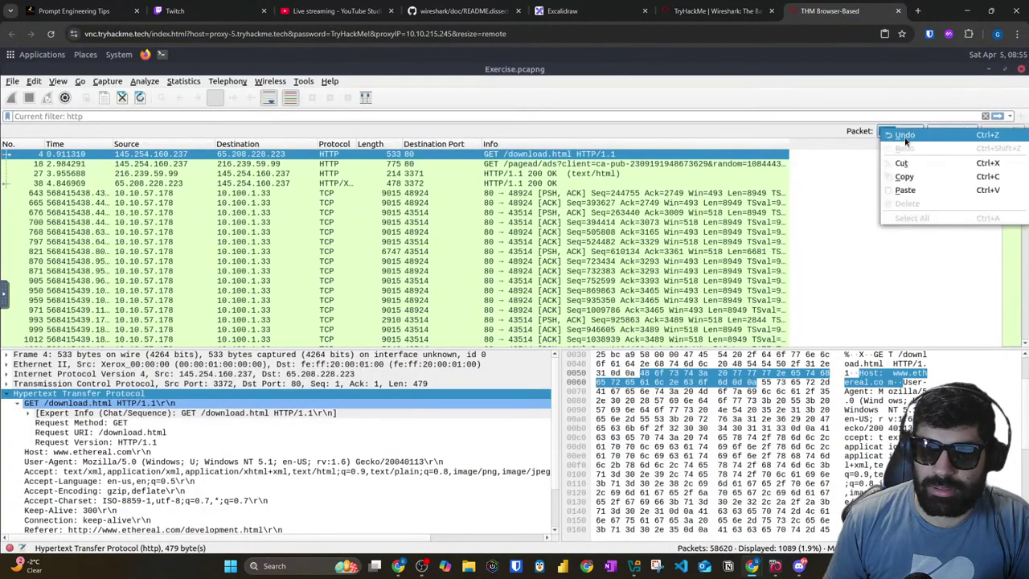
{"action": "left_click", "coordinate": [912, 189]}
{"action": "left_click", "coordinate": [949, 131]}
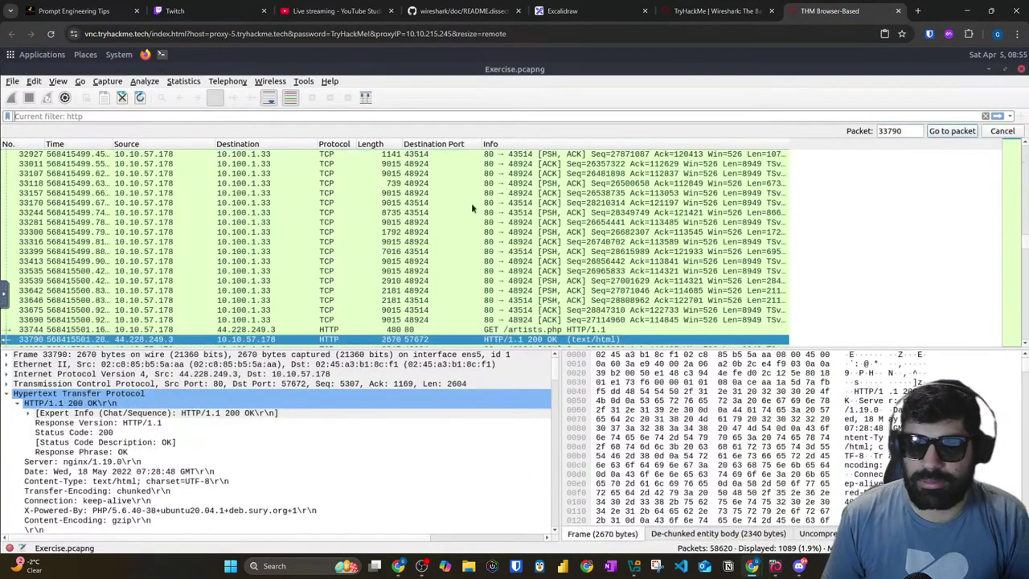
Step: Bring up the Follow options for packet 33790
{"action": "right_click", "coordinate": [324, 326]}
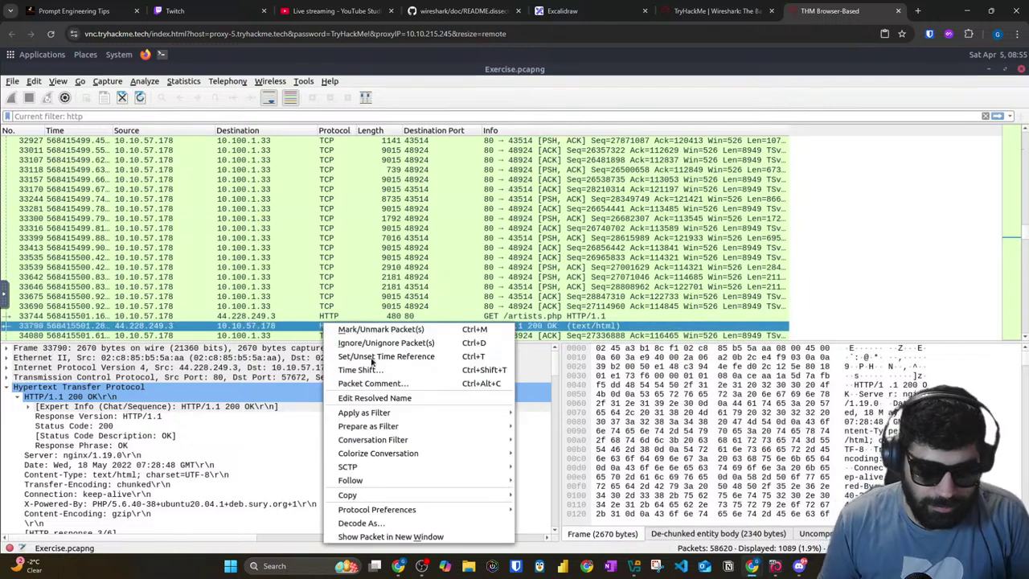
{"action": "mouse_move", "coordinate": [369, 484]}
{"action": "mouse_move", "coordinate": [425, 479]}
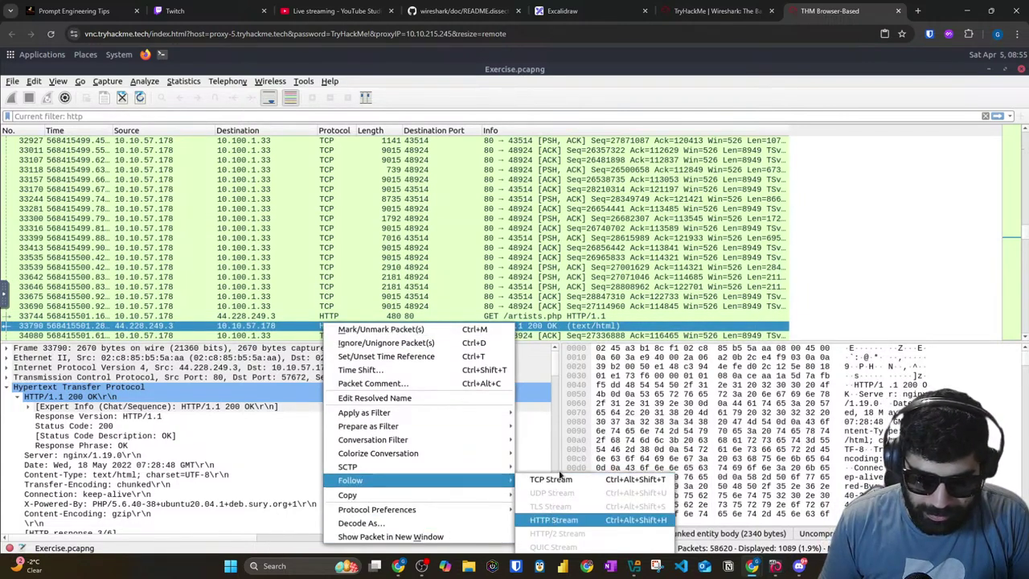
Step: Follow packet 33790's HTTP stream, skim through it, and close the stream window
{"action": "left_click", "coordinate": [554, 520]}
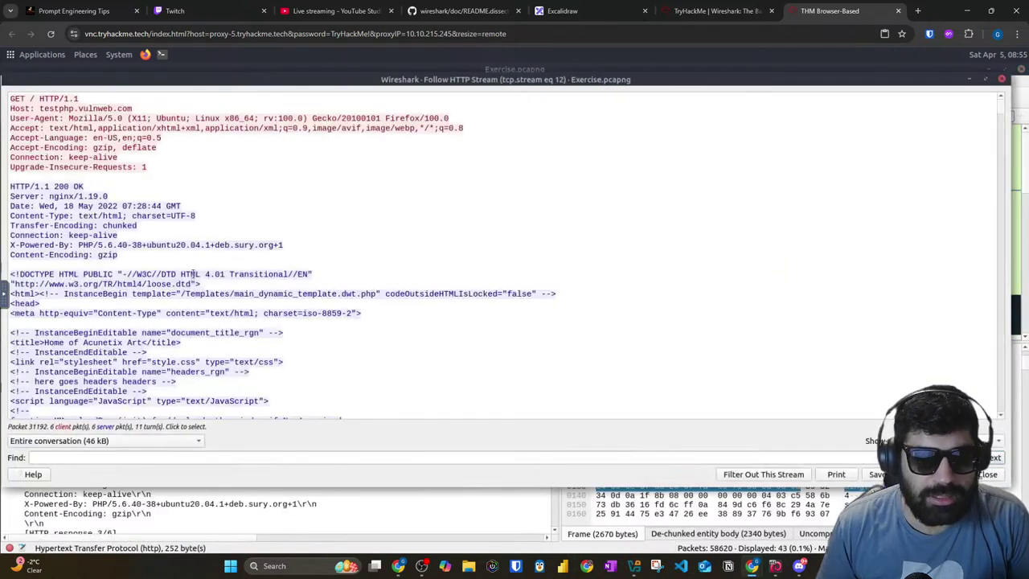
{"action": "scroll", "coordinate": [161, 257], "scroll_direction": "down", "scroll_amount": 10}
{"action": "scroll", "coordinate": [69, 233], "scroll_direction": "down", "scroll_amount": 15}
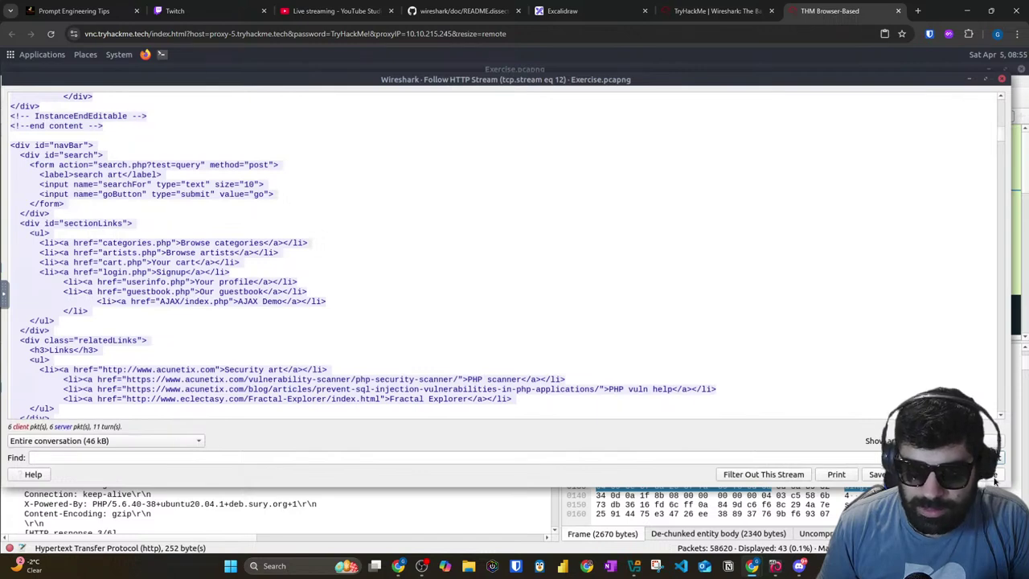
{"action": "left_click", "coordinate": [995, 479]}
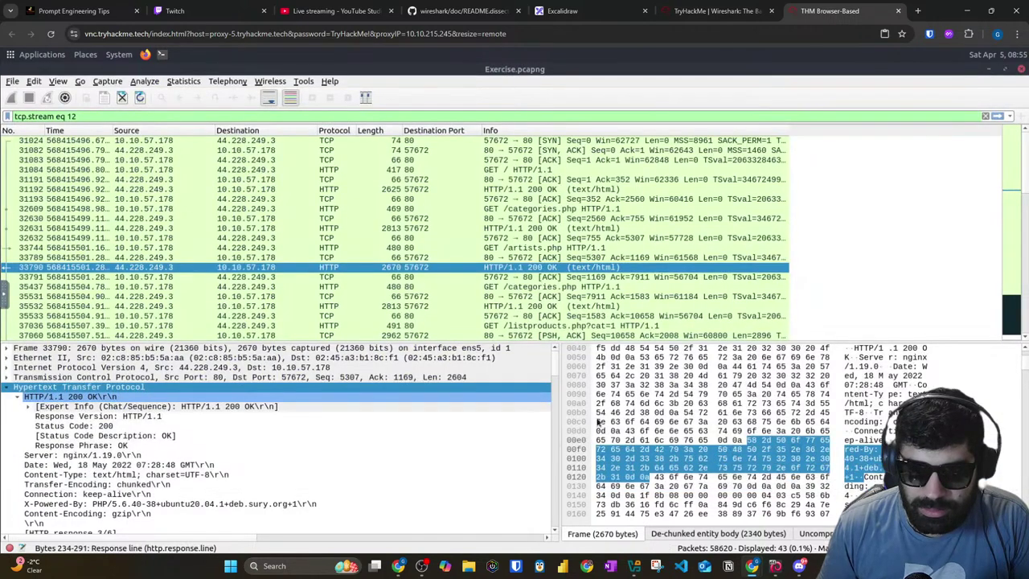
Step: Check the total-artists question in the room, then bring up packet 33790's actions again
{"action": "left_click", "coordinate": [375, 266]}
{"action": "right_click", "coordinate": [367, 271]}
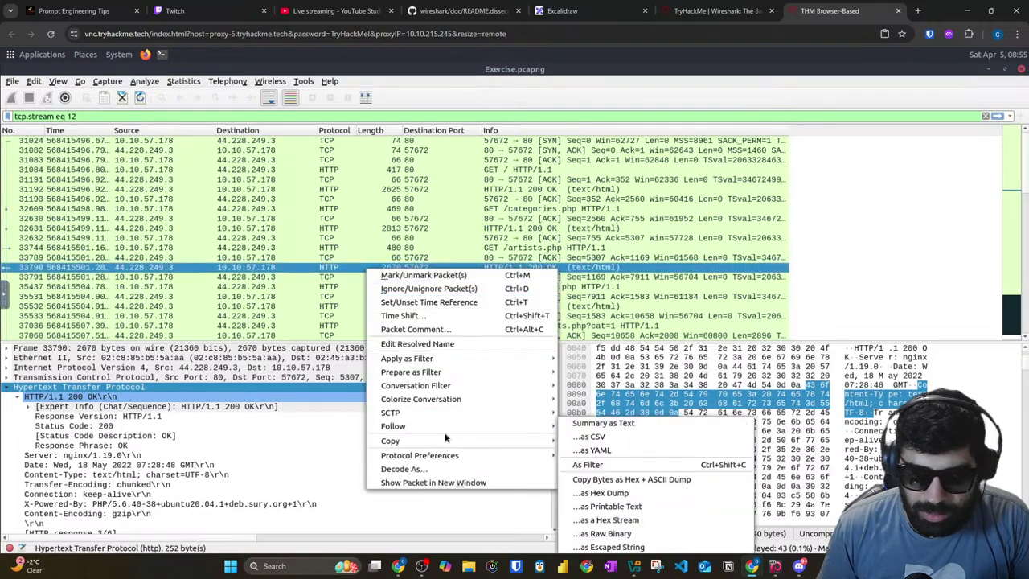
{"action": "key", "text": "Escape"}
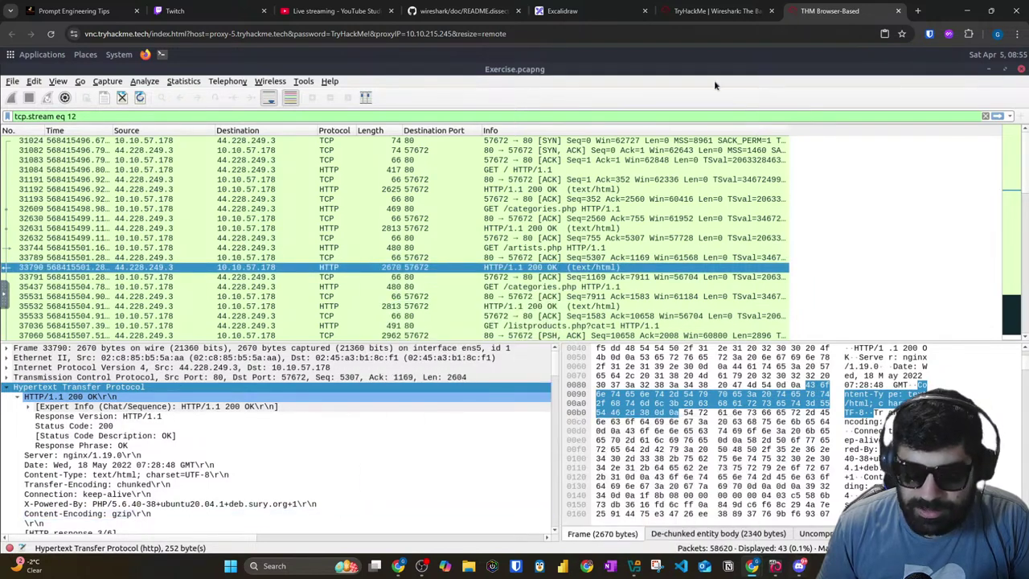
{"action": "left_click", "coordinate": [701, 6]}
{"action": "left_click", "coordinate": [238, 255]}
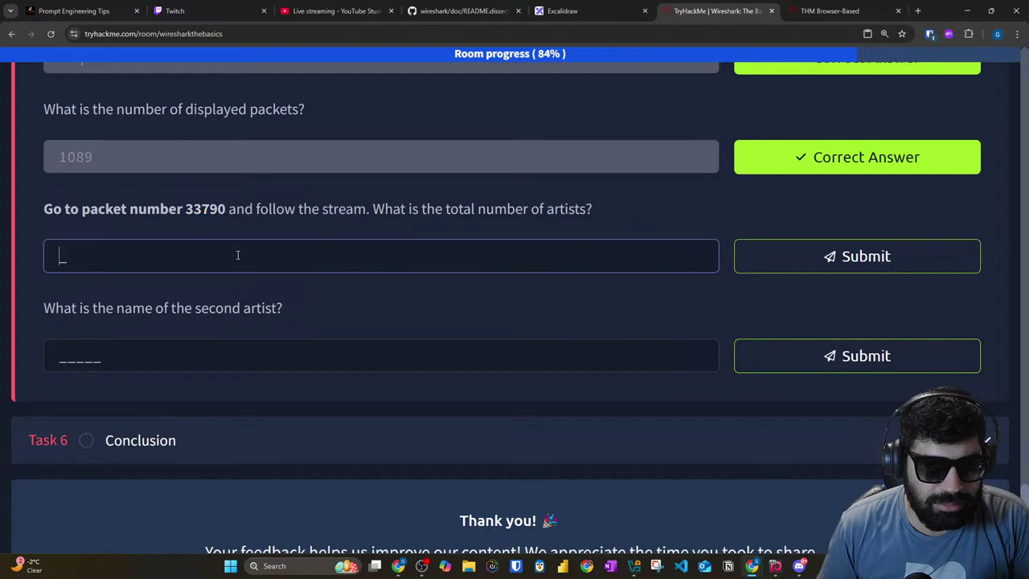
{"action": "left_click", "coordinate": [829, 10]}
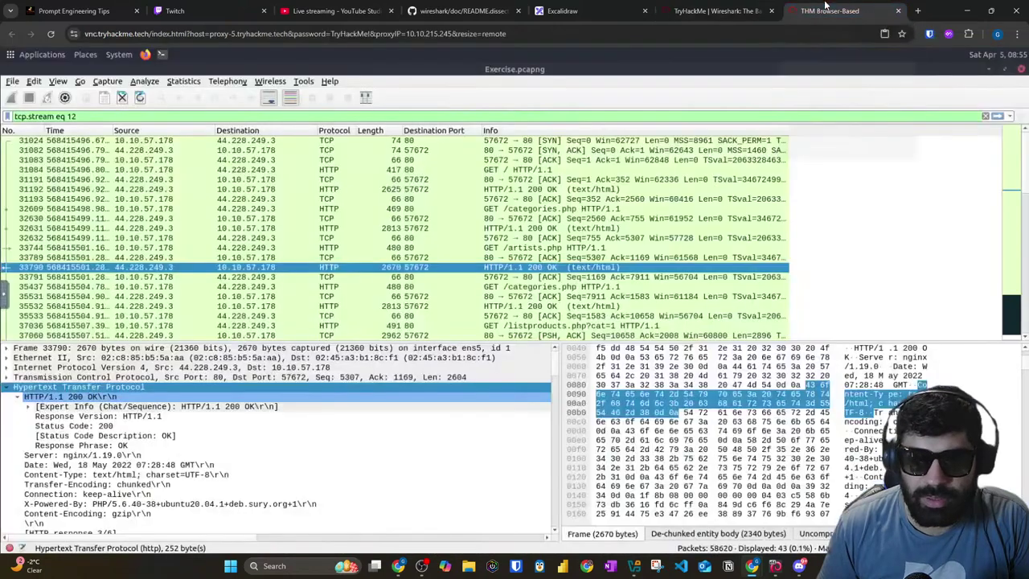
{"action": "right_click", "coordinate": [336, 269]}
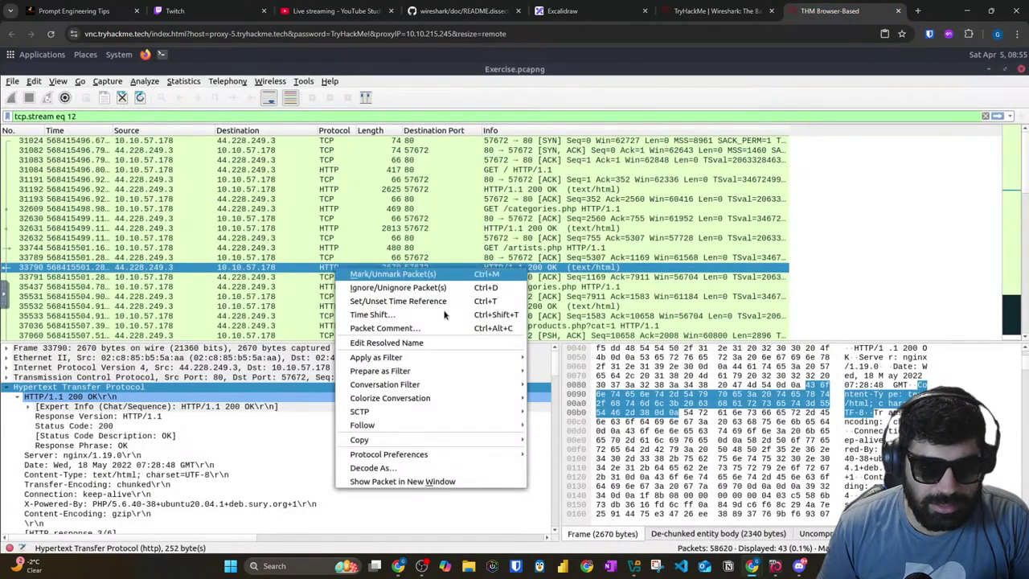
Step: Reopen the HTTP stream and scroll its HTML past the logo.gif line, ready to search
{"action": "mouse_move", "coordinate": [402, 429]}
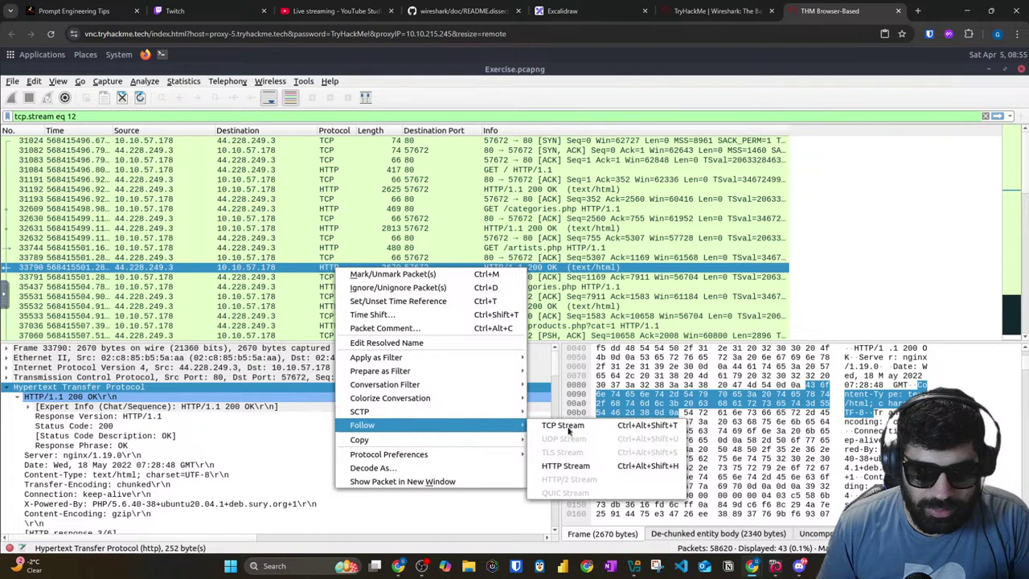
{"action": "left_click", "coordinate": [573, 473]}
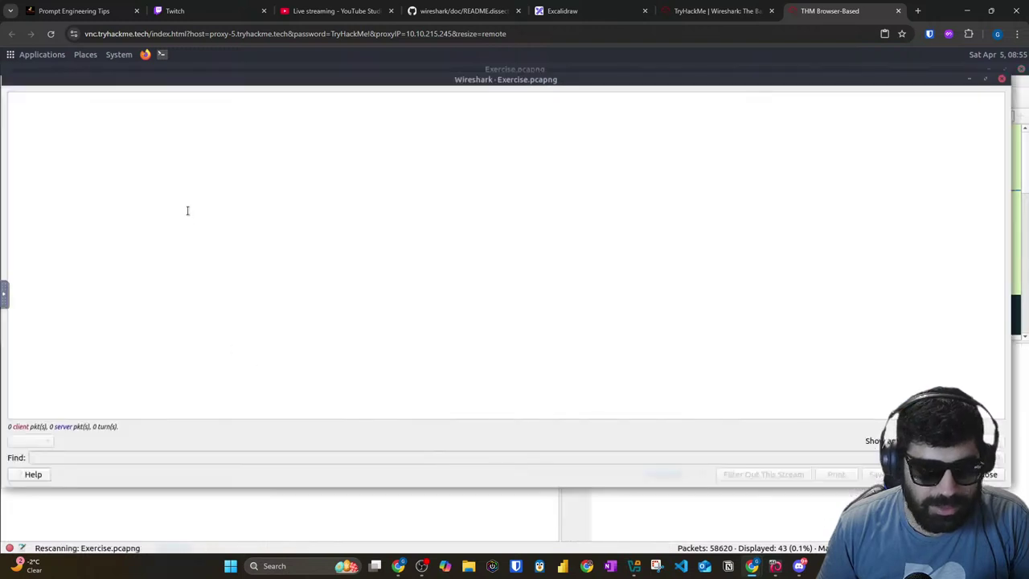
{"action": "scroll", "coordinate": [193, 208], "scroll_direction": "down", "scroll_amount": 3}
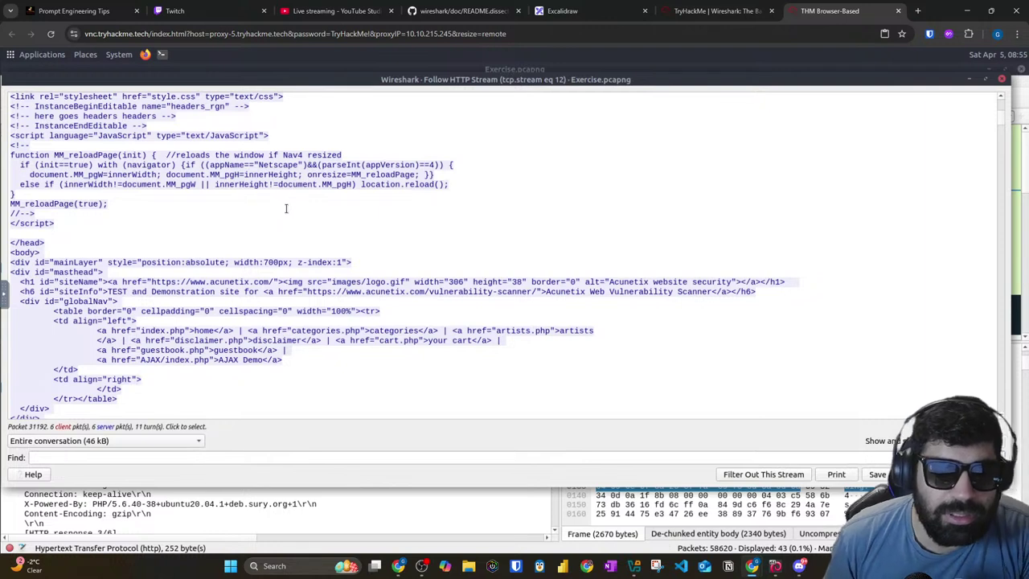
{"action": "scroll", "coordinate": [285, 208], "scroll_direction": "down", "scroll_amount": 1}
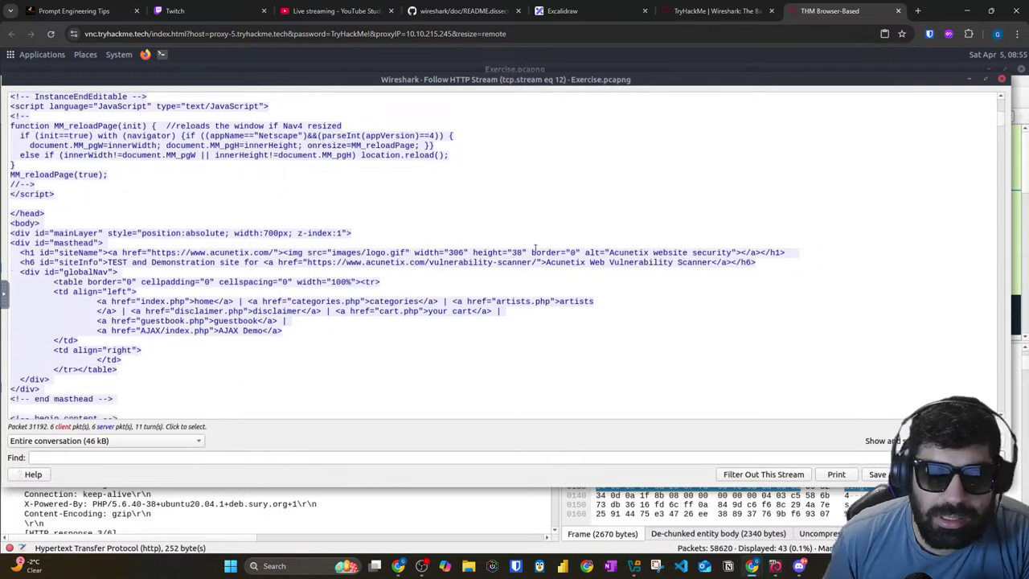
{"action": "left_click_drag", "start_coordinate": [508, 252], "coordinate": [715, 254]}
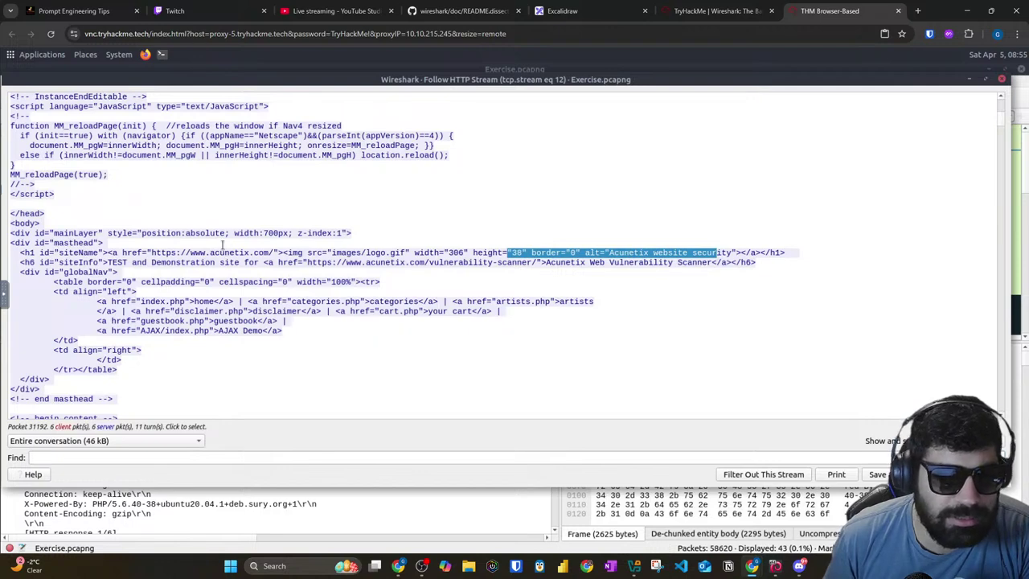
{"action": "scroll", "coordinate": [223, 244], "scroll_direction": "down", "scroll_amount": 10}
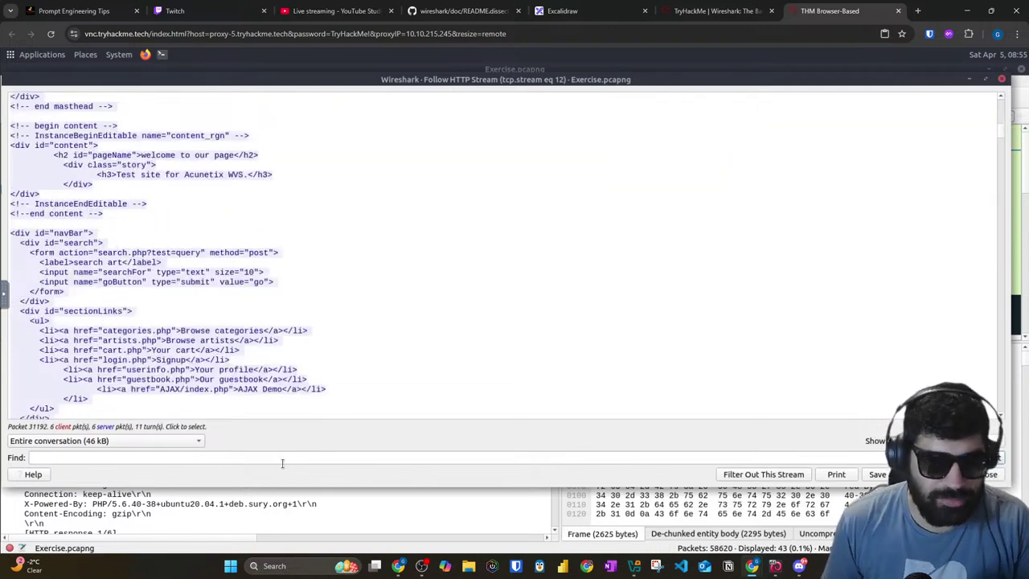
{"action": "left_click", "coordinate": [270, 461]}
Step: Search the stream for 'artist', stepping through matches down to the GET /artists.php request
{"action": "type", "text": "artis"}
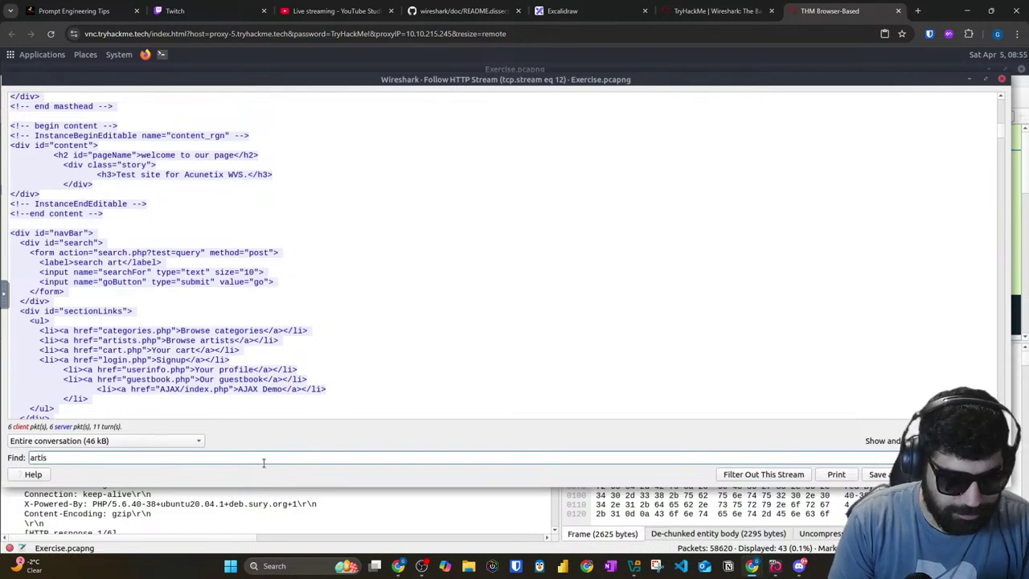
{"action": "type", "text": "t"}
{"action": "key", "text": "Return"}
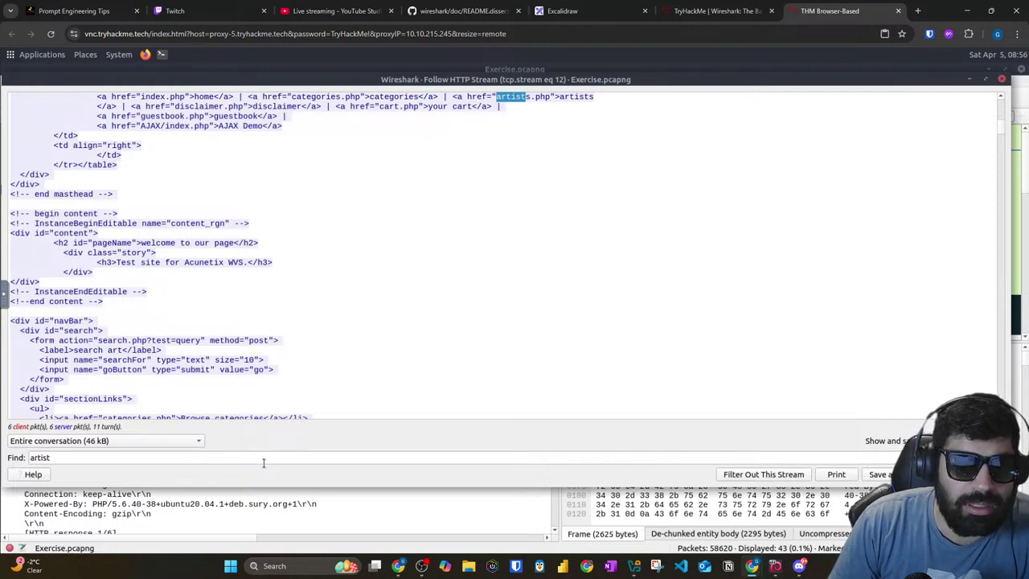
{"action": "key", "text": "Return"}
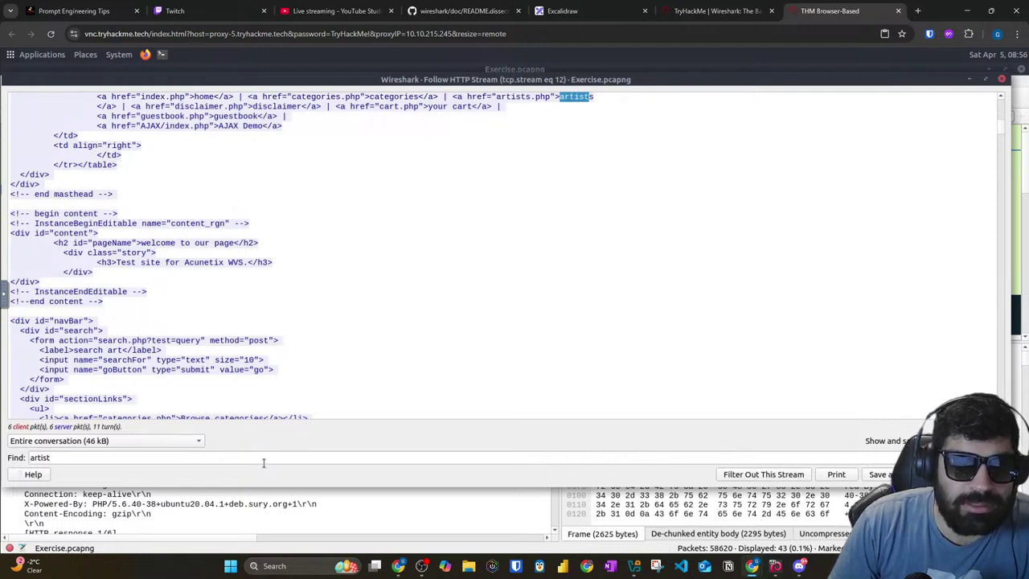
{"action": "key", "text": "Return"}
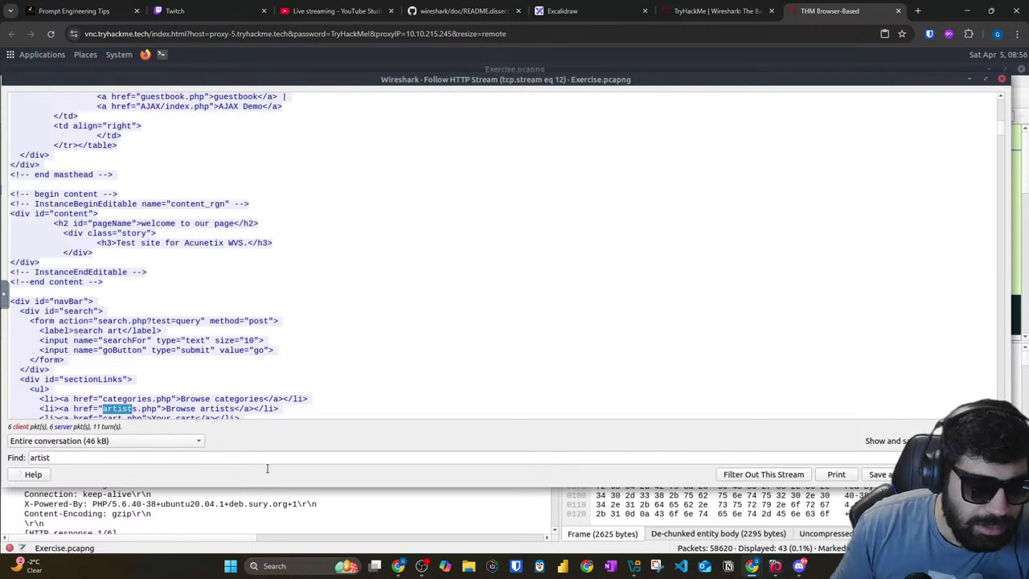
{"action": "scroll", "coordinate": [259, 402], "scroll_direction": "down", "scroll_amount": 2}
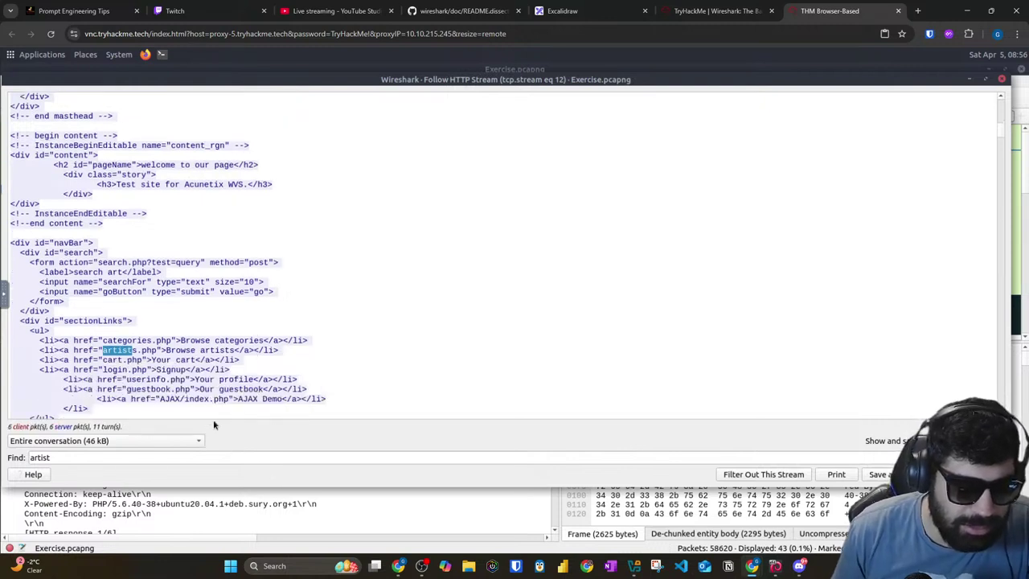
{"action": "left_click", "coordinate": [190, 456]}
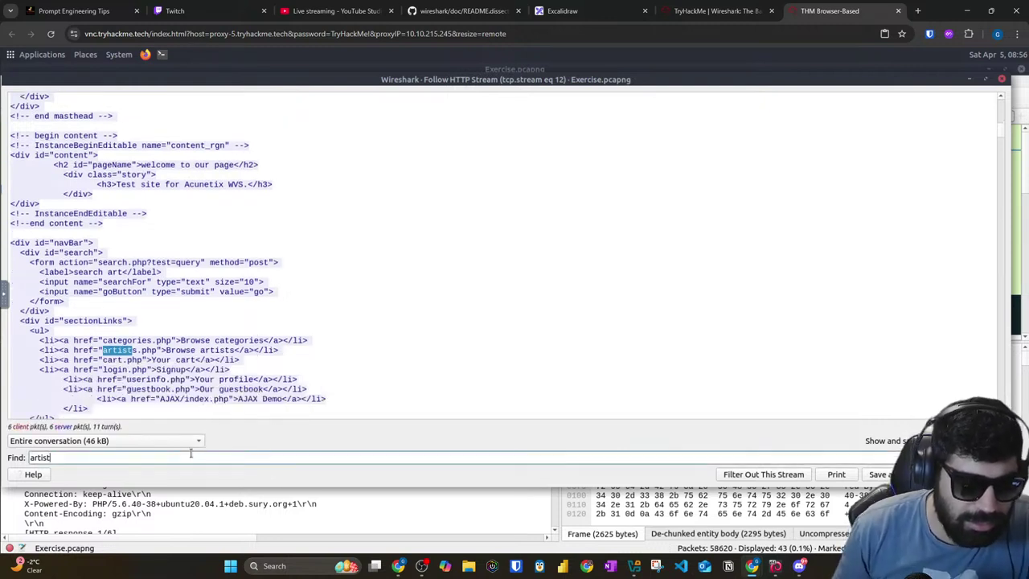
{"action": "key", "text": "Return"}
{"action": "key", "text": "Return"}
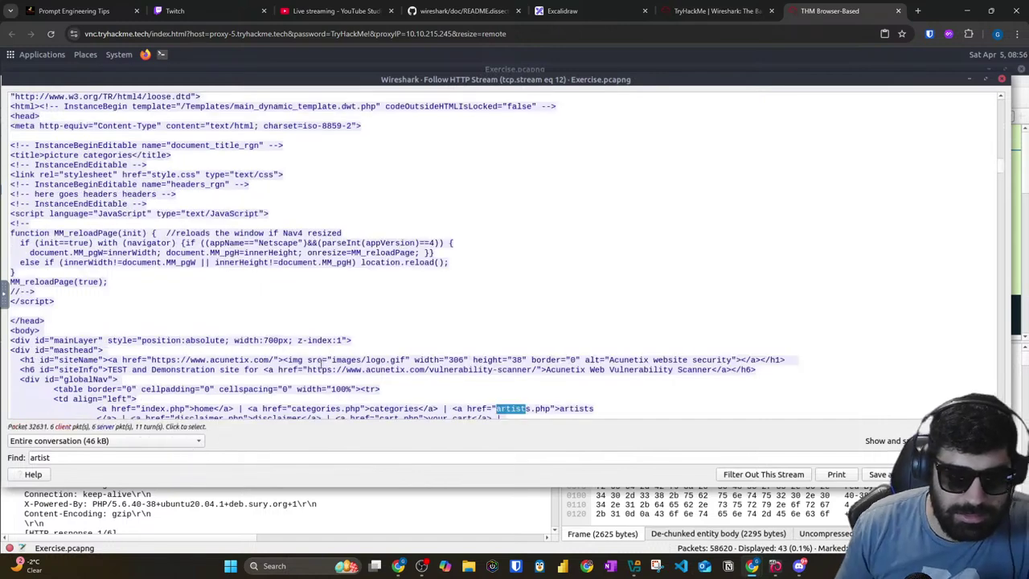
{"action": "scroll", "coordinate": [297, 370], "scroll_direction": "down", "scroll_amount": 2}
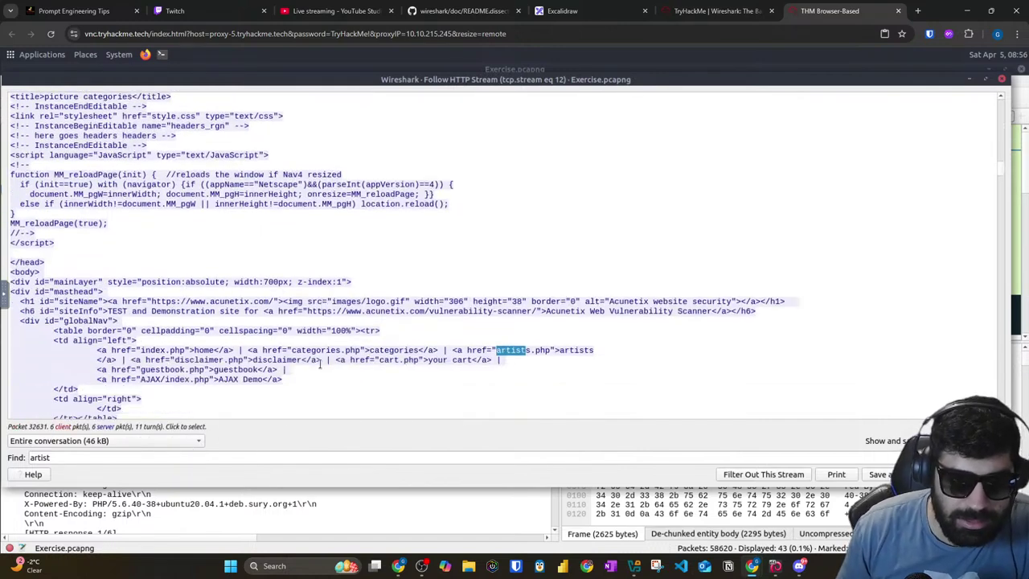
{"action": "left_click", "coordinate": [209, 459]}
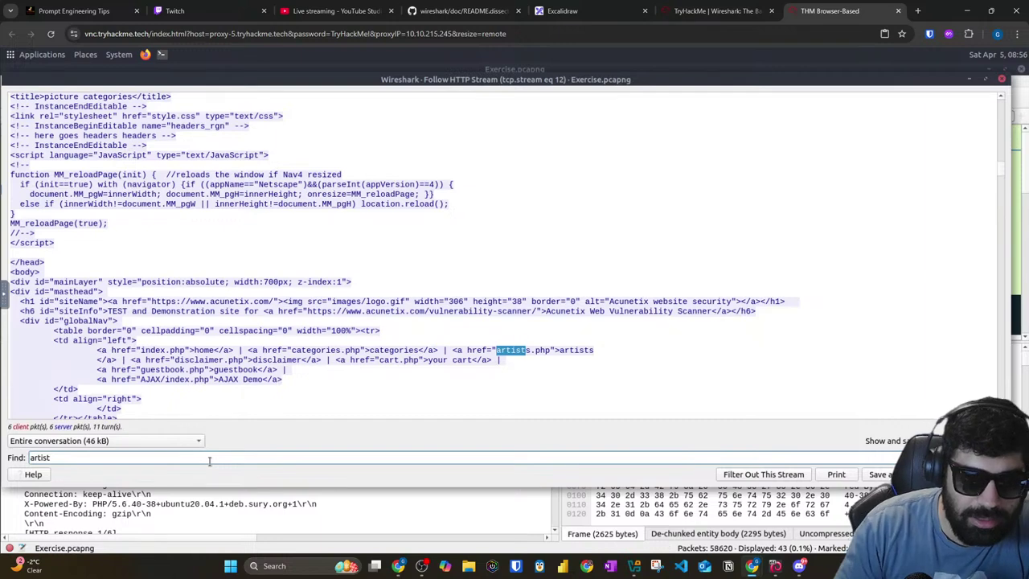
{"action": "key", "text": "Return"}
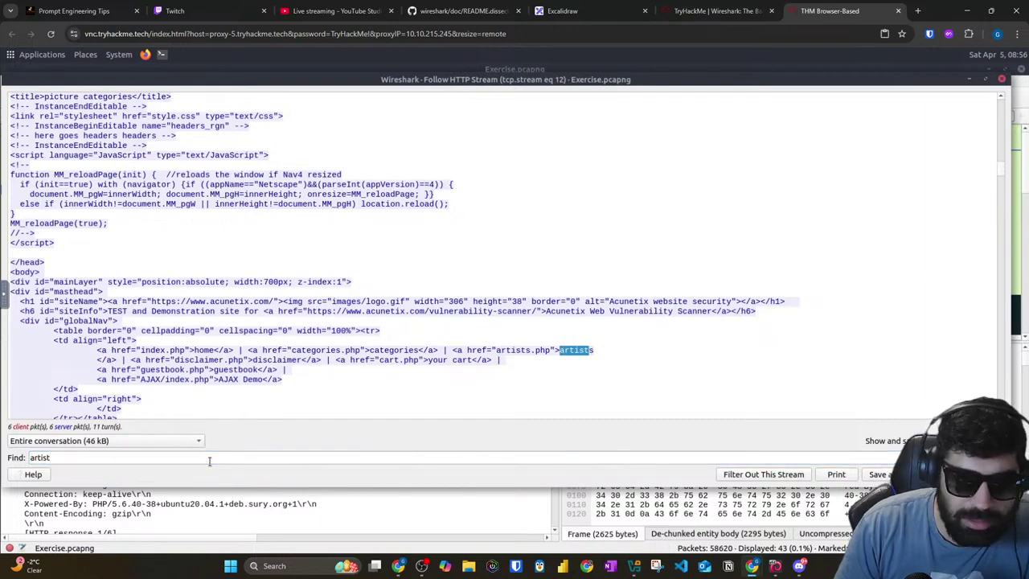
{"action": "key", "text": "Return"}
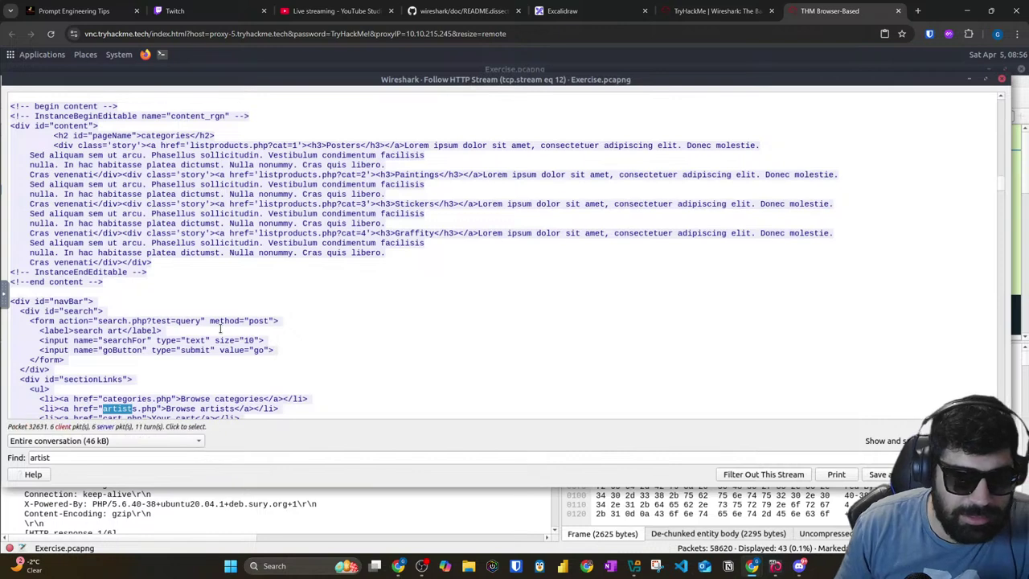
{"action": "scroll", "coordinate": [223, 383], "scroll_direction": "down", "scroll_amount": 3}
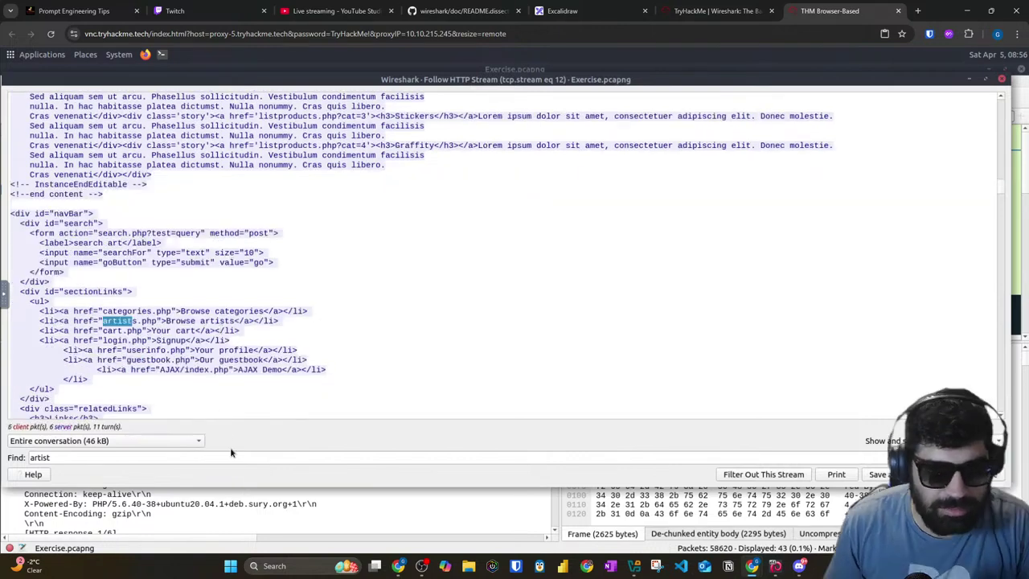
{"action": "key", "text": "Return"}
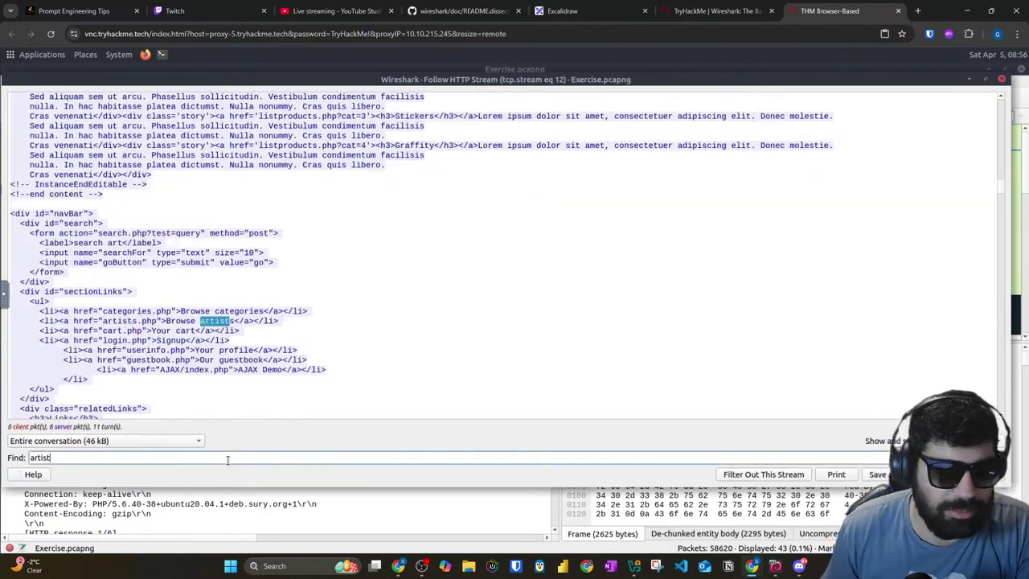
{"action": "key", "text": "Return"}
{"action": "scroll", "coordinate": [193, 374], "scroll_direction": "down", "scroll_amount": 4}
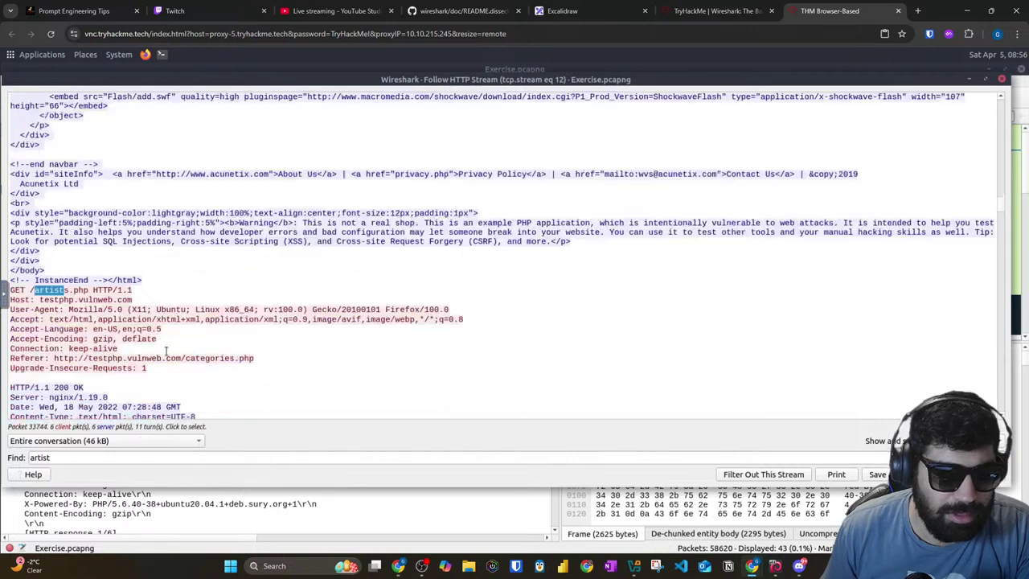
Step: Search 'artist' again within the artists page response, past the page title
{"action": "left_click_drag", "start_coordinate": [38, 299], "coordinate": [133, 300]}
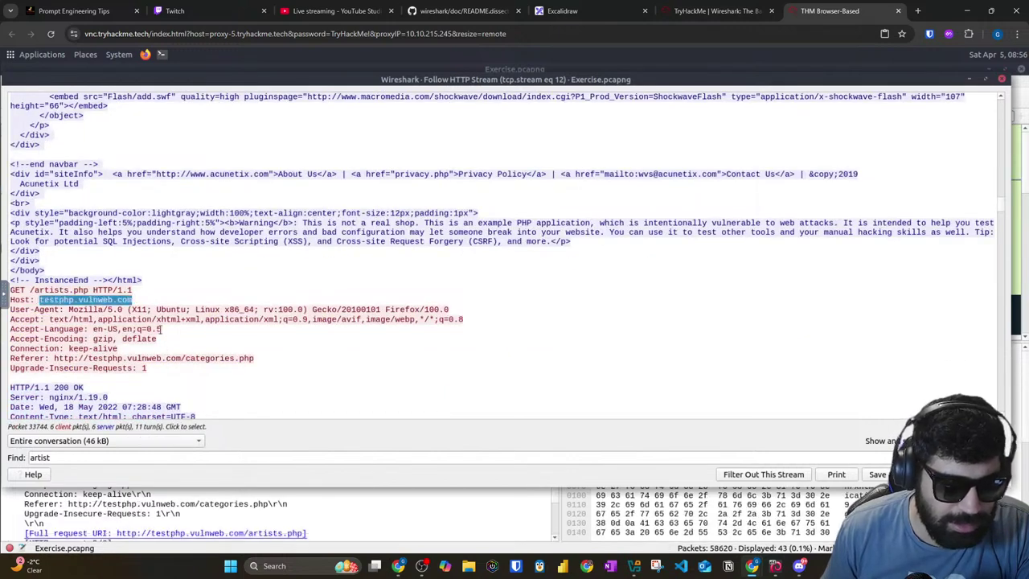
{"action": "left_click", "coordinate": [154, 453]}
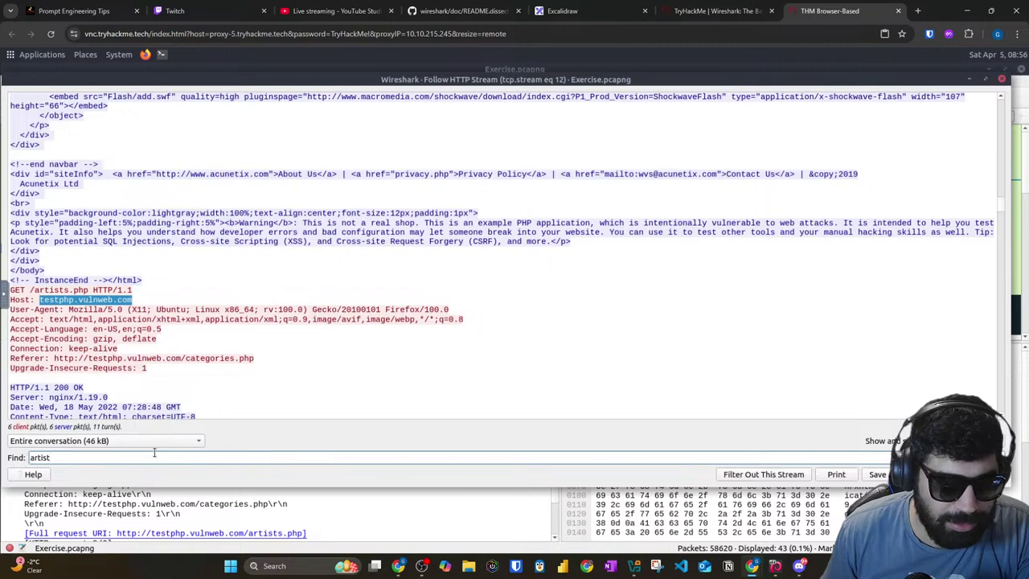
{"action": "type", "text": "artist"}
{"action": "key", "text": "Return"}
{"action": "scroll", "coordinate": [123, 330], "scroll_direction": "down", "scroll_amount": 3}
{"action": "left_click_drag", "start_coordinate": [35, 324], "coordinate": [114, 330]}
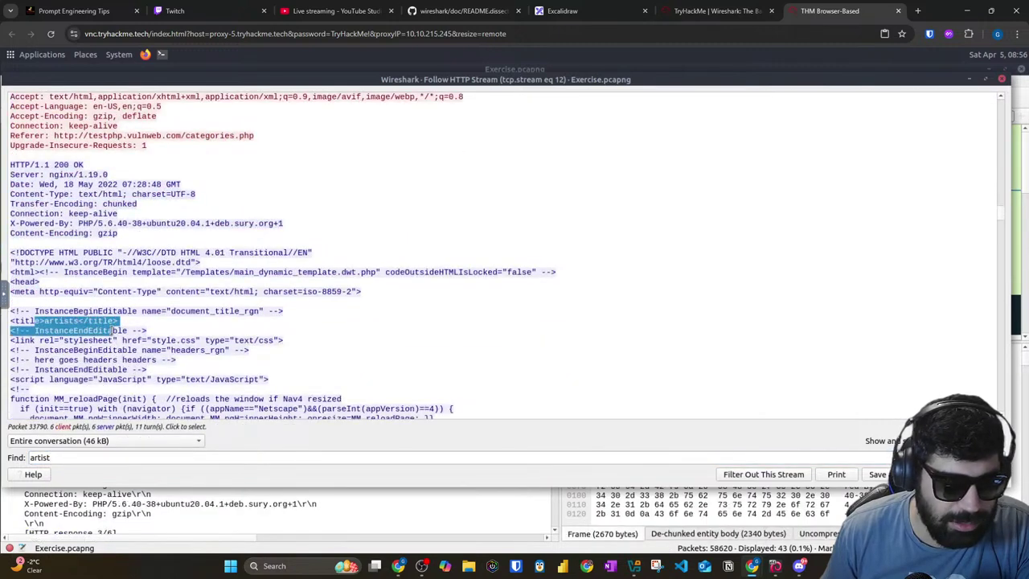
{"action": "left_click", "coordinate": [102, 344]}
{"action": "left_click", "coordinate": [139, 457]}
{"action": "key", "text": "Return"}
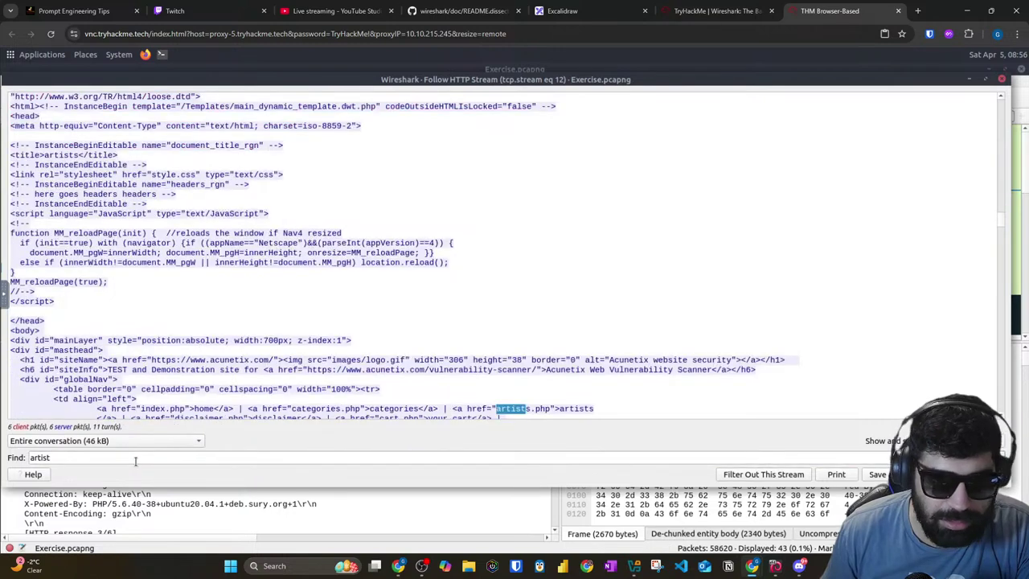
{"action": "scroll", "coordinate": [241, 406], "scroll_direction": "down", "scroll_amount": 4}
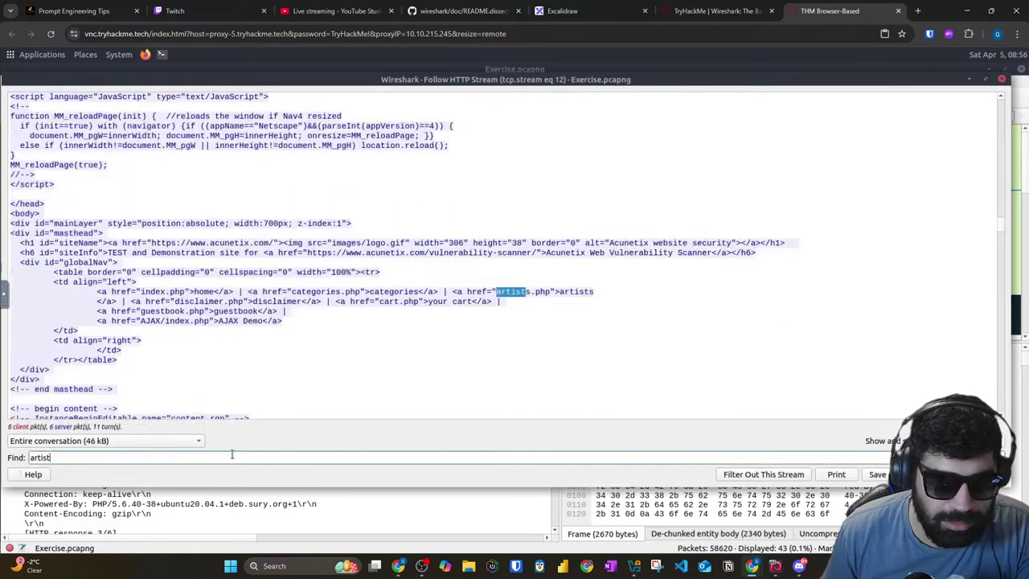
{"action": "key", "text": "Return"}
{"action": "key", "text": "Return"}
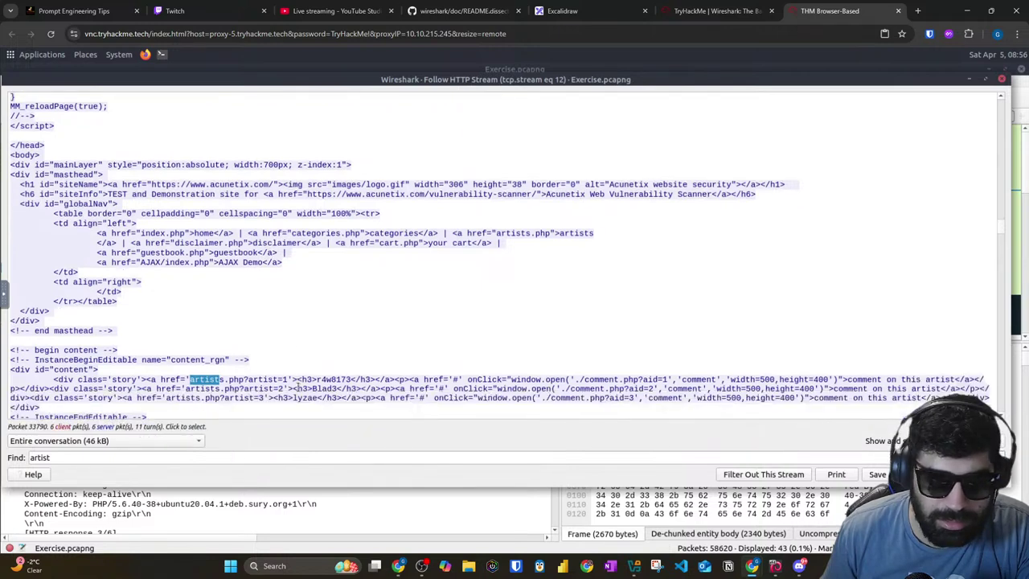
{"action": "scroll", "coordinate": [298, 384], "scroll_direction": "down", "scroll_amount": 4}
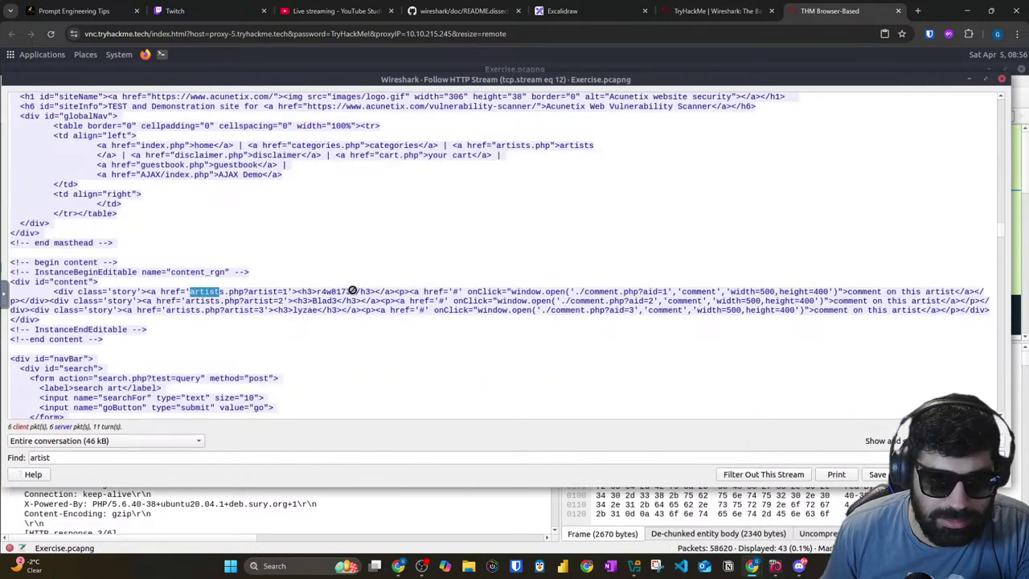
Step: Mark the artist listing lines and step through matches to the third artist entry
{"action": "mouse_move", "coordinate": [276, 292]}
{"action": "left_mouse_down"}
{"action": "mouse_move", "coordinate": [288, 293]}
{"action": "mouse_move", "coordinate": [268, 302]}
{"action": "left_mouse_up"}
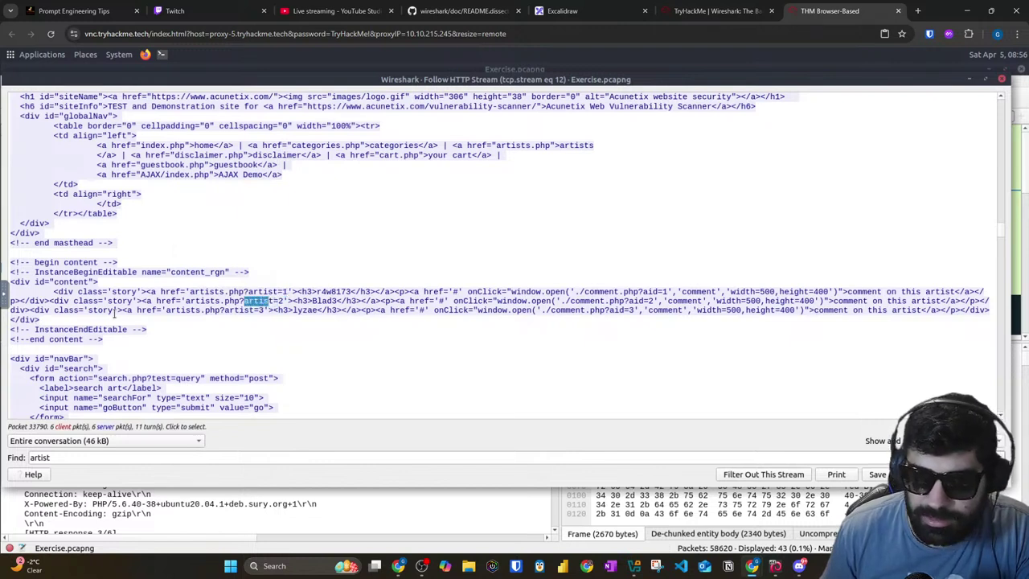
{"action": "left_click_drag", "start_coordinate": [873, 311], "coordinate": [890, 293]}
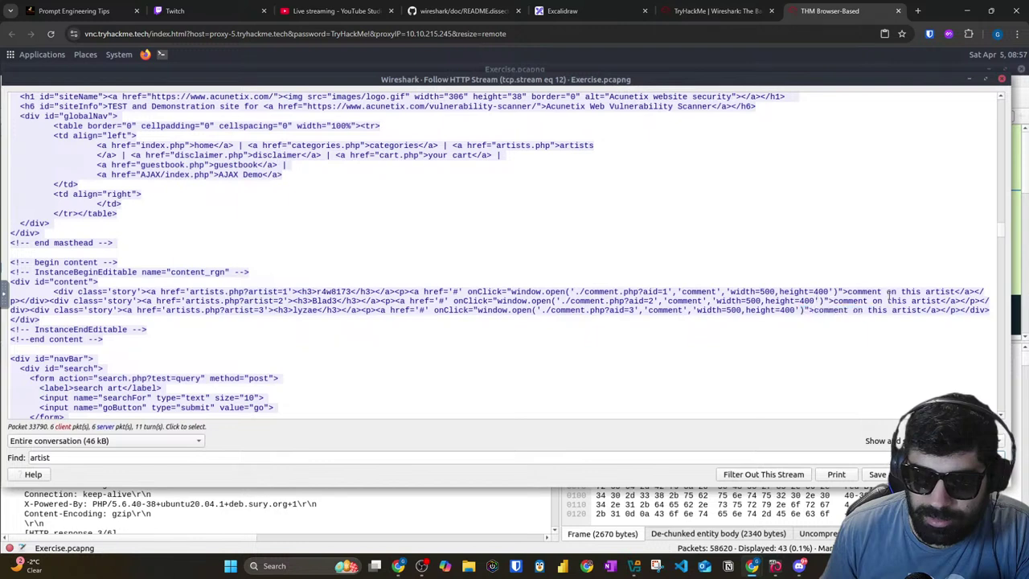
{"action": "left_click", "coordinate": [875, 291]}
{"action": "double_click", "coordinate": [875, 291]}
{"action": "scroll", "coordinate": [169, 346], "scroll_direction": "down", "scroll_amount": 1}
{"action": "left_click", "coordinate": [152, 458]}
{"action": "key", "text": "Return"}
{"action": "key", "text": "Return"}
{"action": "key", "text": "Return"}
{"action": "key", "text": "Return"}
{"action": "key", "text": "Return"}
{"action": "key", "text": "Return"}
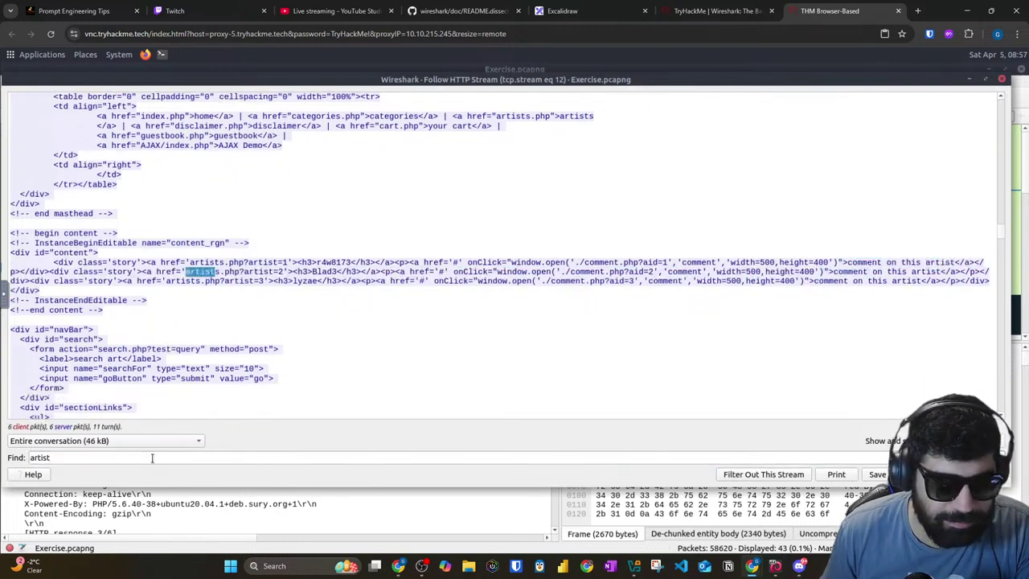
{"action": "key", "text": "Return"}
{"action": "key", "text": "Return"}
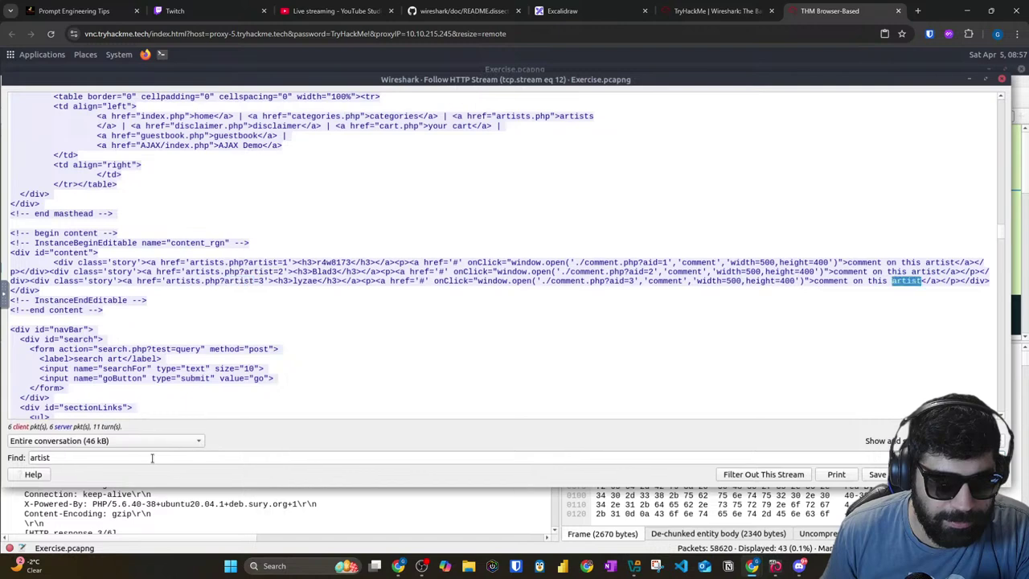
{"action": "key", "text": "Return"}
{"action": "key", "text": "Return"}
{"action": "key", "text": "Return"}
{"action": "key", "text": "Return"}
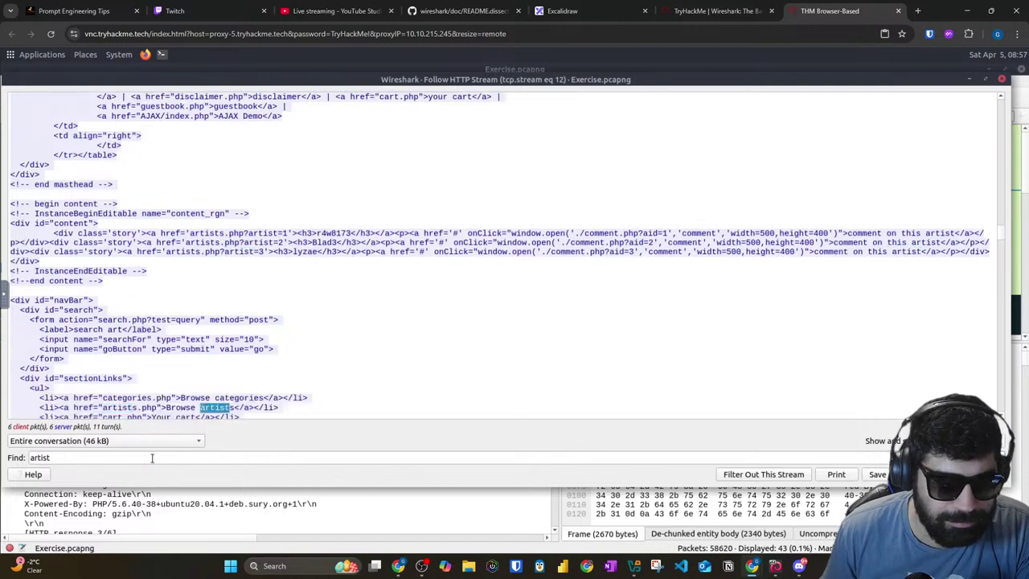
{"action": "key", "text": "Return"}
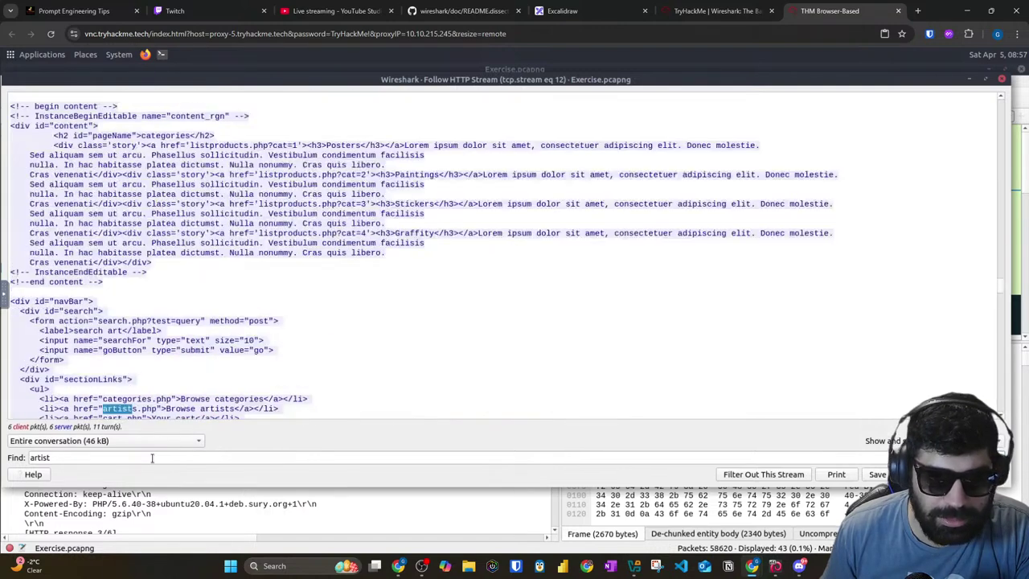
Step: Submit 3 as the total number of artists in the TryHackMe room
{"action": "left_click", "coordinate": [628, 11]}
{"action": "left_click", "coordinate": [662, 9]}
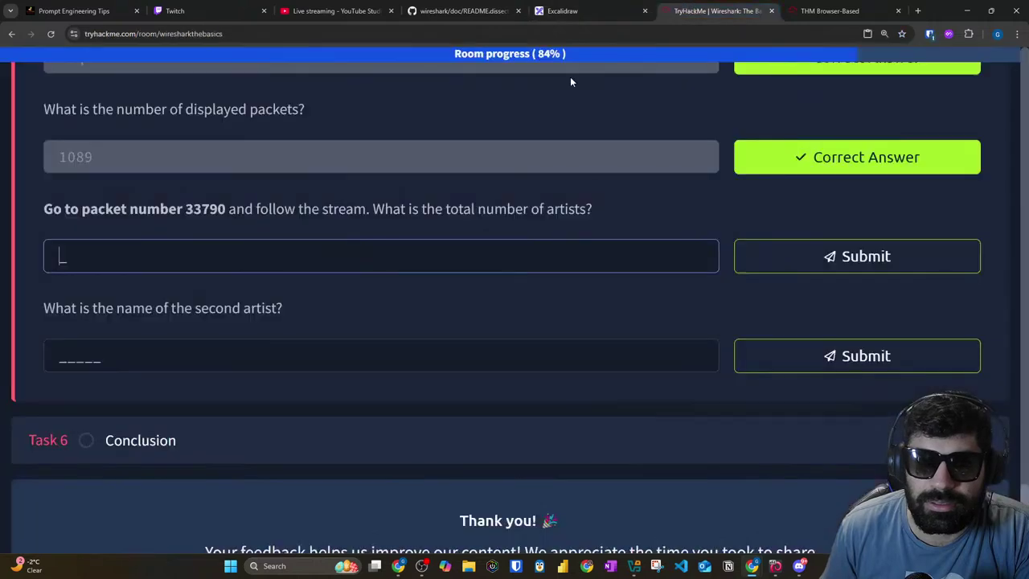
{"action": "type", "text": "3"}
{"action": "key", "text": "Return"}
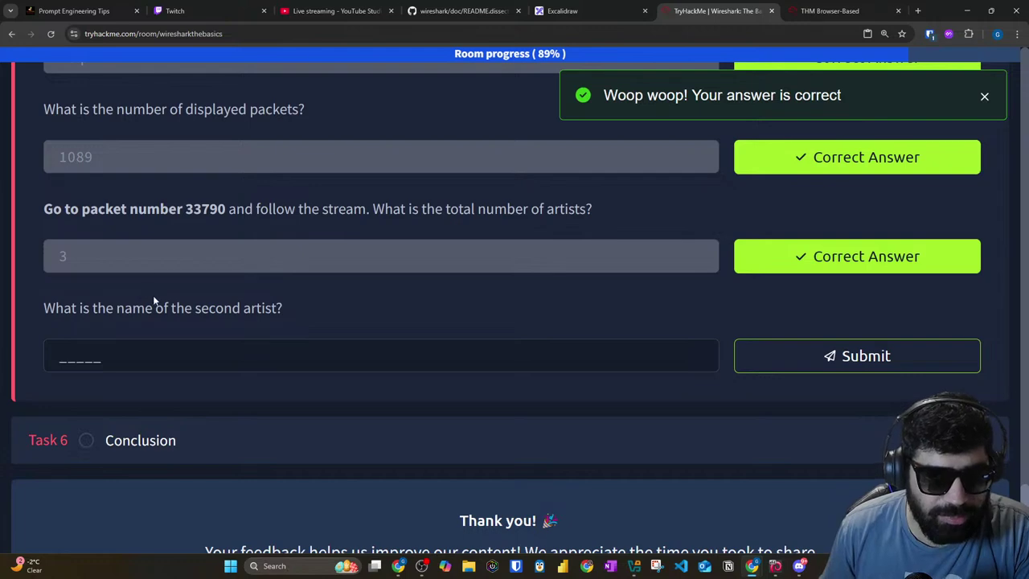
{"action": "left_click", "coordinate": [807, 11]}
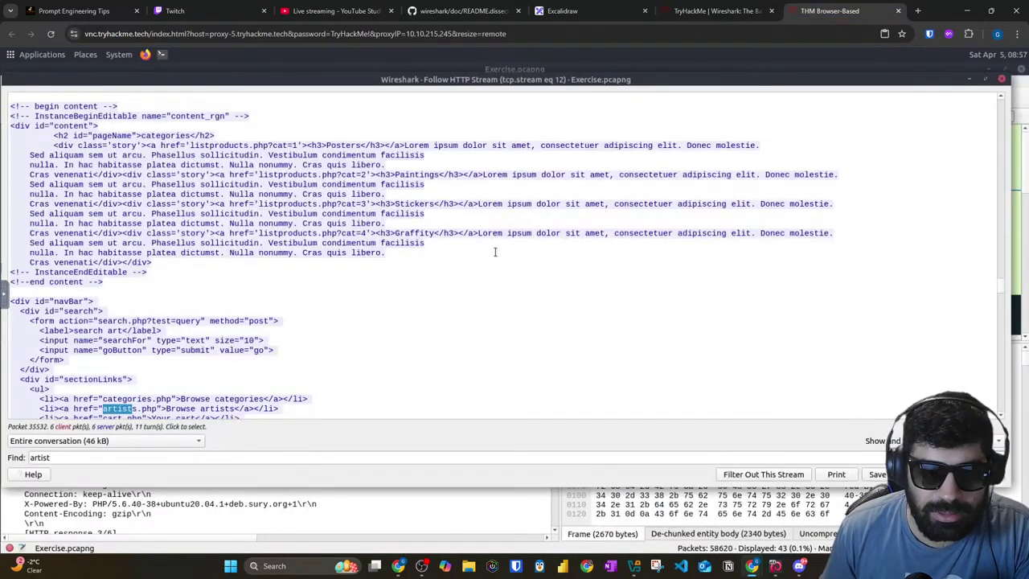
Step: Close the old stream view and follow packet 33790's HTTP stream again
{"action": "scroll", "coordinate": [529, 246], "scroll_direction": "up", "scroll_amount": 10}
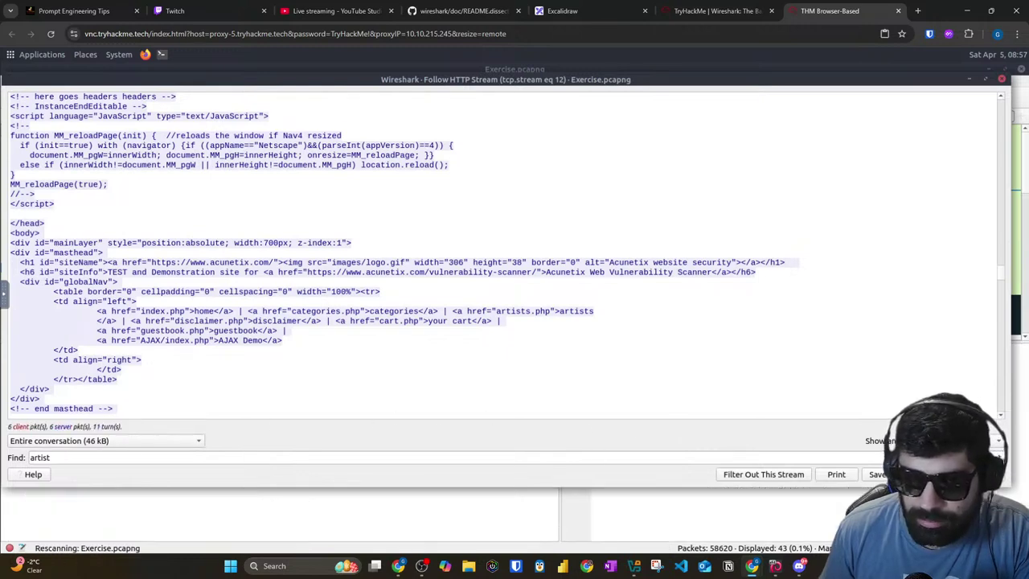
{"action": "key", "text": "Escape"}
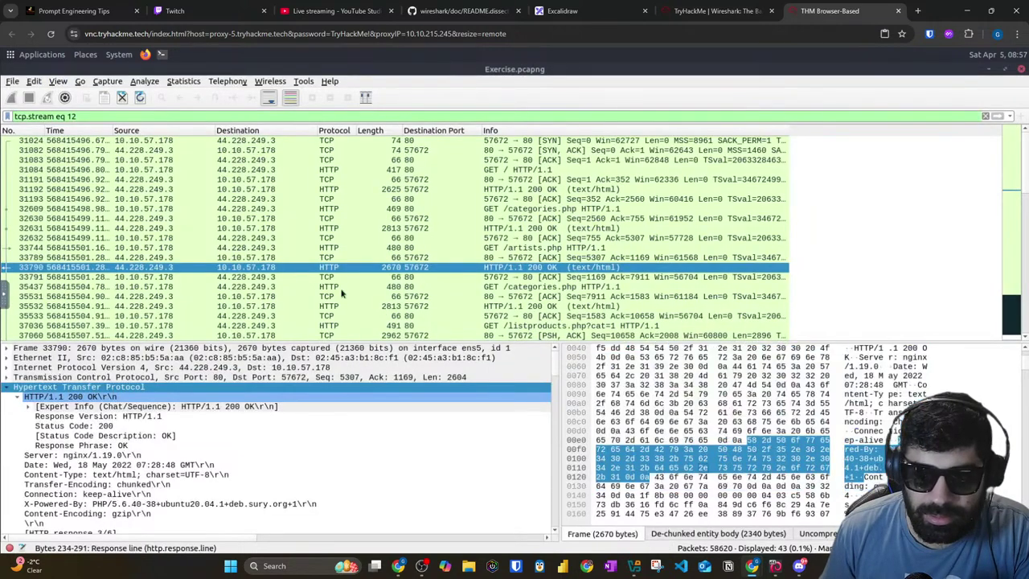
{"action": "right_click", "coordinate": [354, 273]}
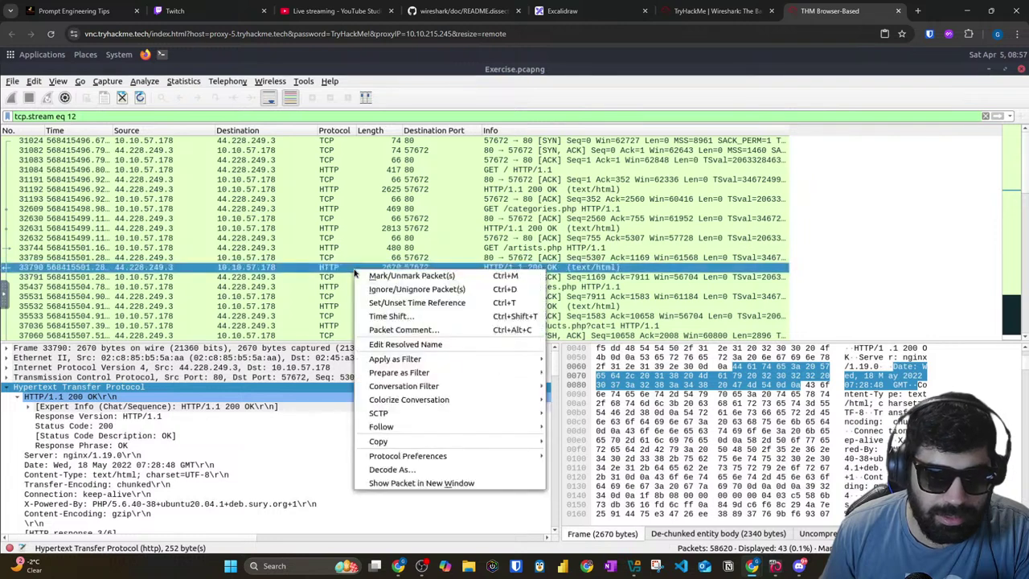
{"action": "mouse_move", "coordinate": [404, 433]}
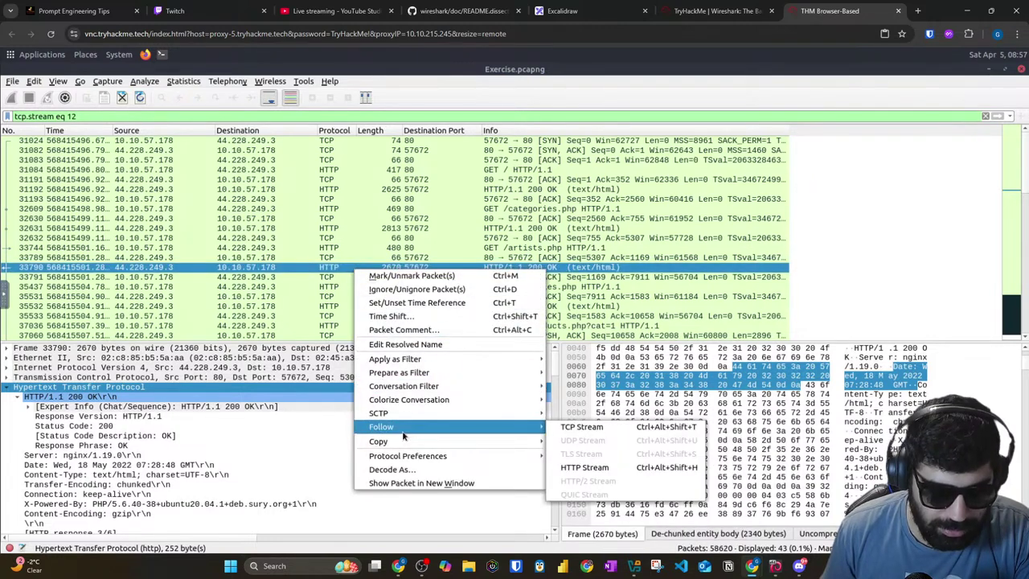
{"action": "left_click", "coordinate": [589, 468]}
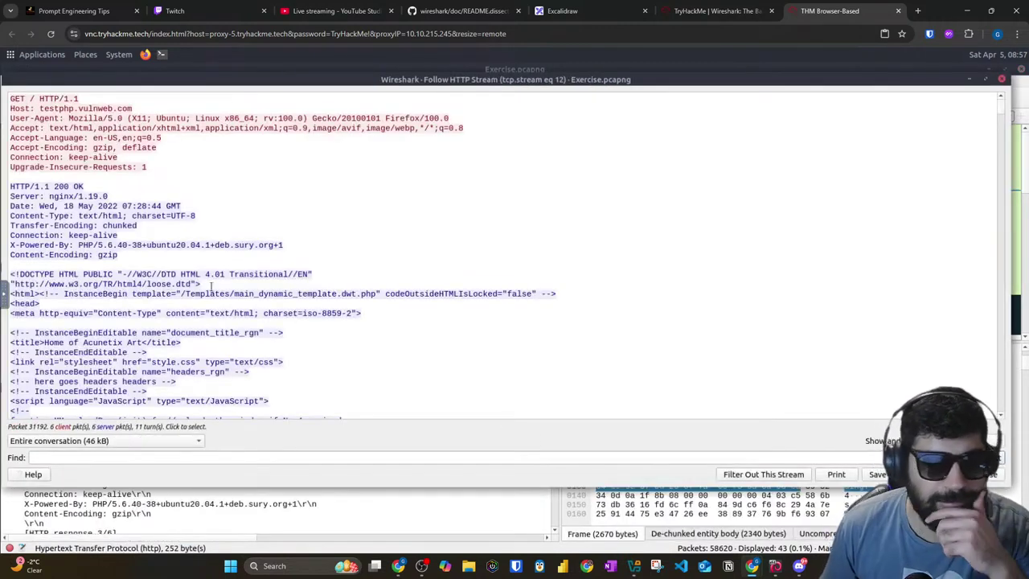
Step: Search the stream for 'artist2', then 'artists', stepping to the artist=2 line
{"action": "scroll", "coordinate": [213, 288], "scroll_direction": "down", "scroll_amount": 4}
{"action": "scroll", "coordinate": [177, 248], "scroll_direction": "down", "scroll_amount": 4}
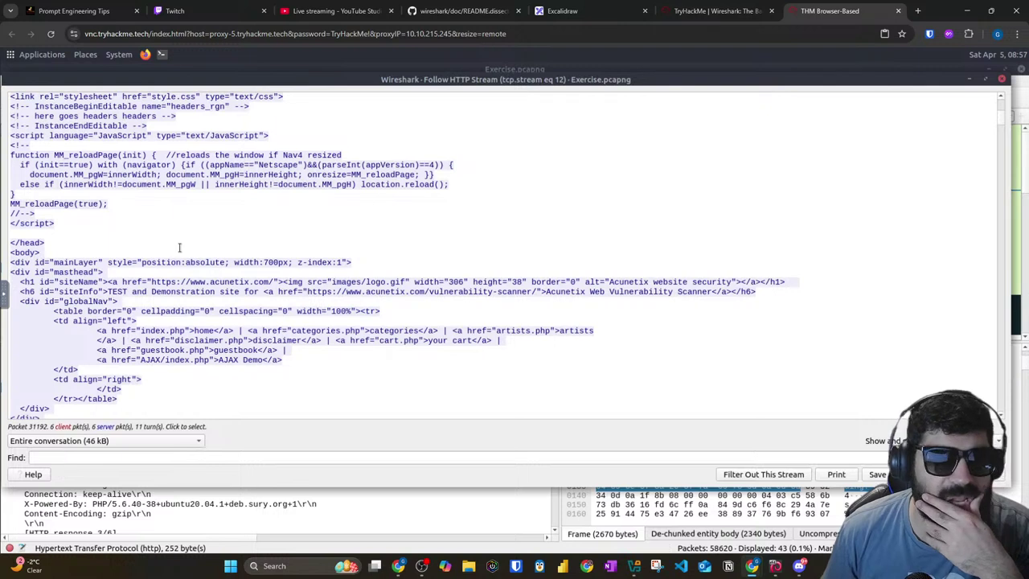
{"action": "left_click", "coordinate": [204, 456]}
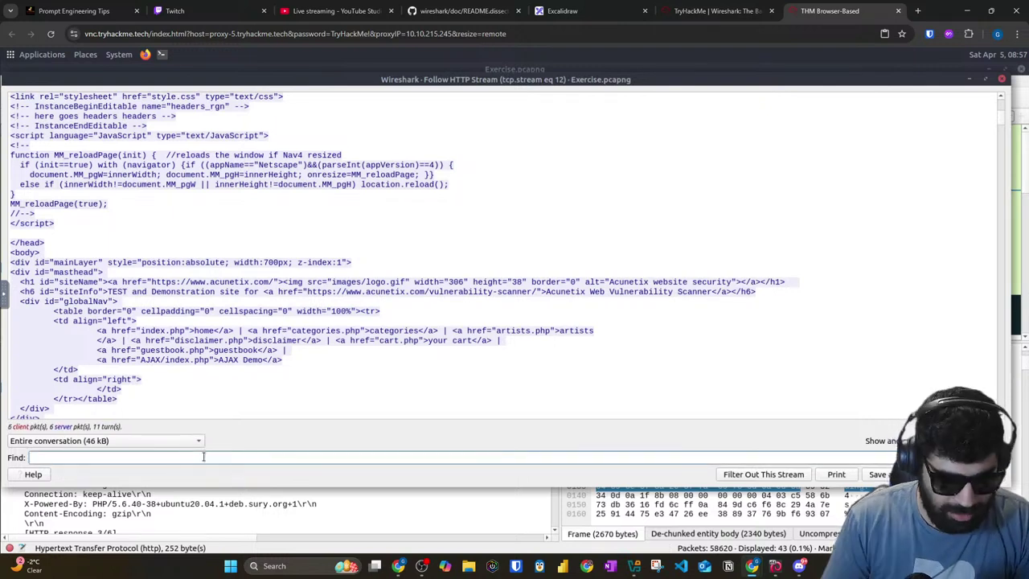
{"action": "type", "text": "artist2"}
{"action": "key", "text": "Return"}
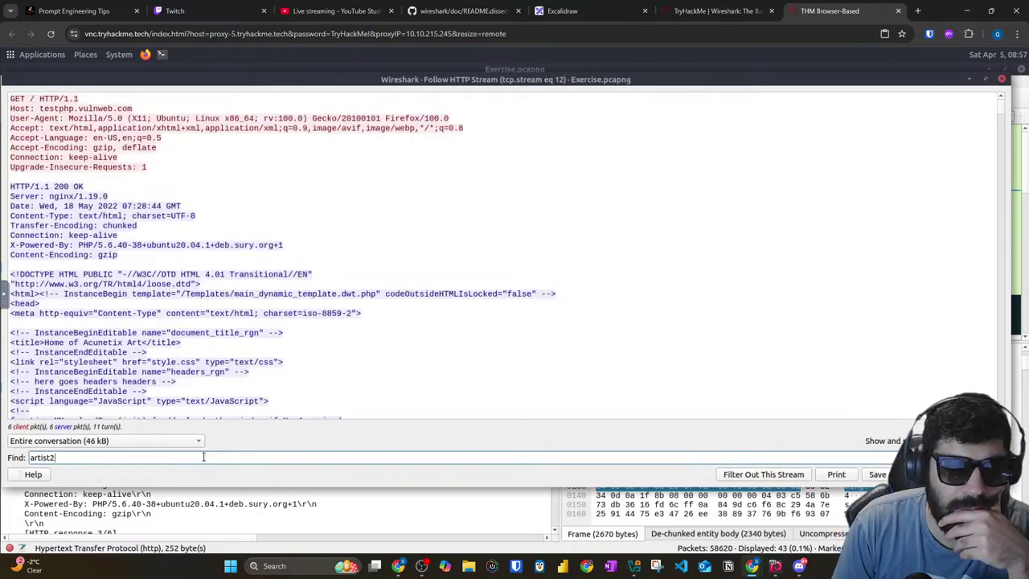
{"action": "key", "text": "Return"}
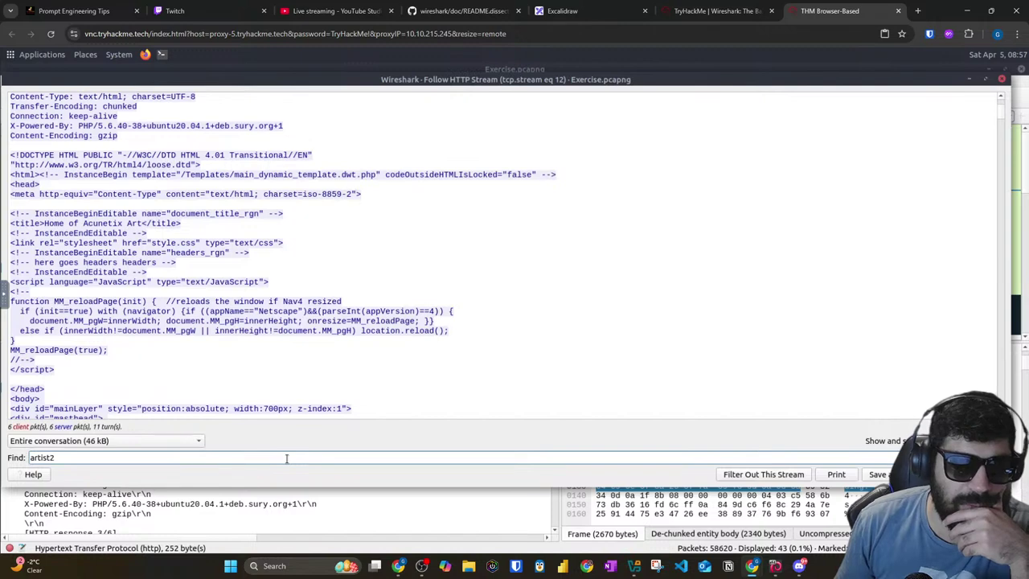
{"action": "key", "text": "Return"}
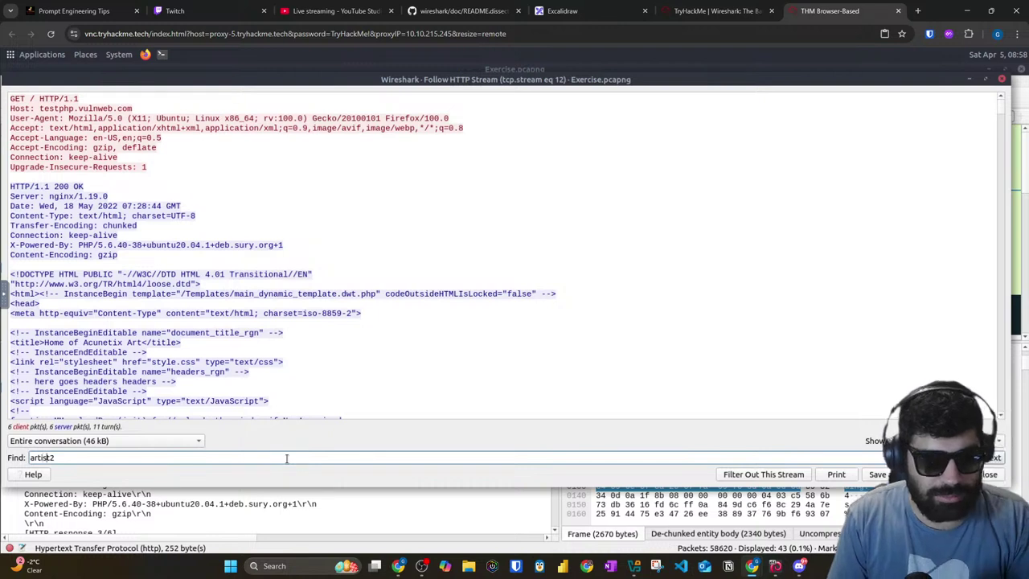
{"action": "type", "text": "s"}
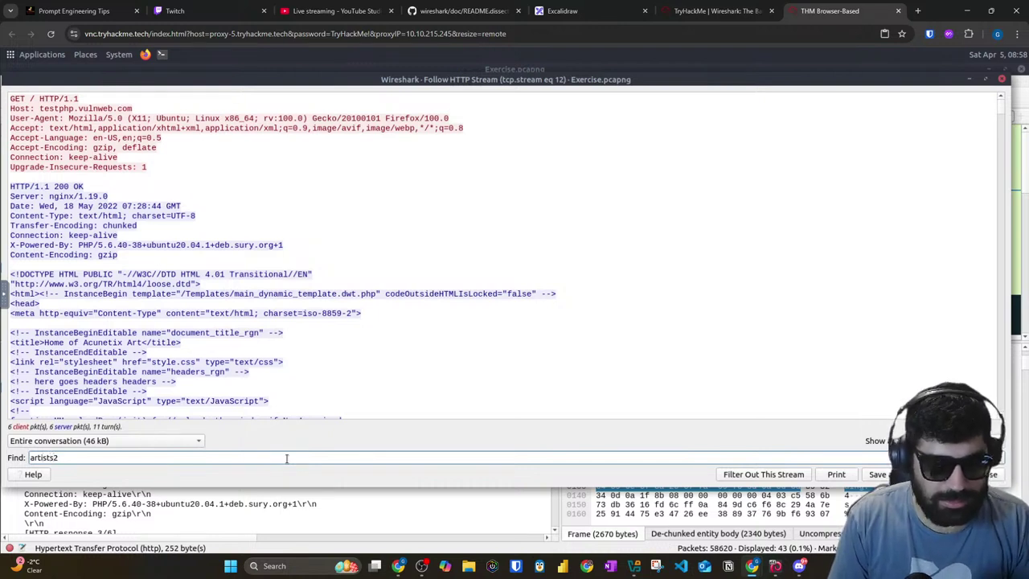
{"action": "key", "text": "BackSpace"}
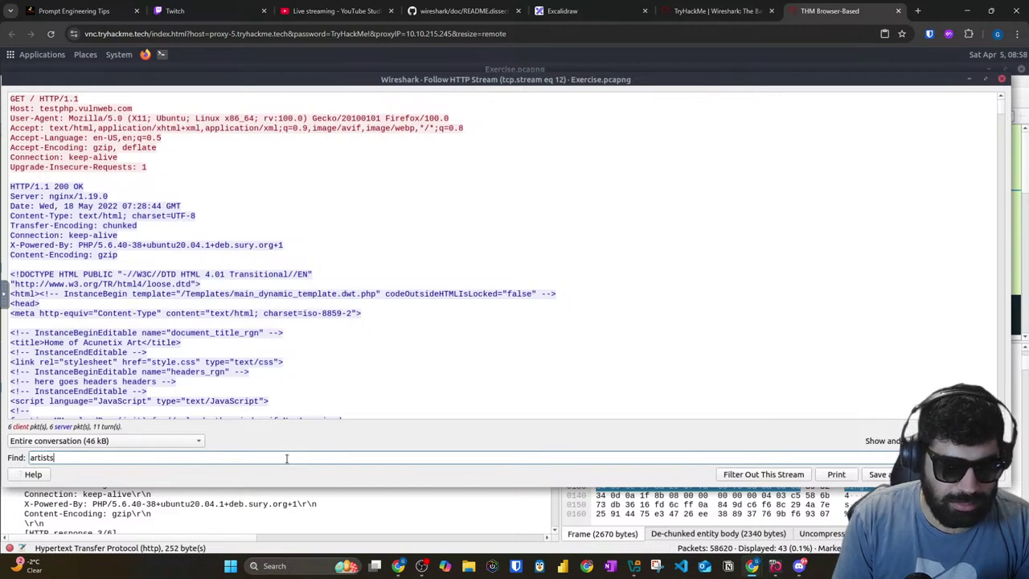
{"action": "key", "text": "Return"}
{"action": "key", "text": "Return"}
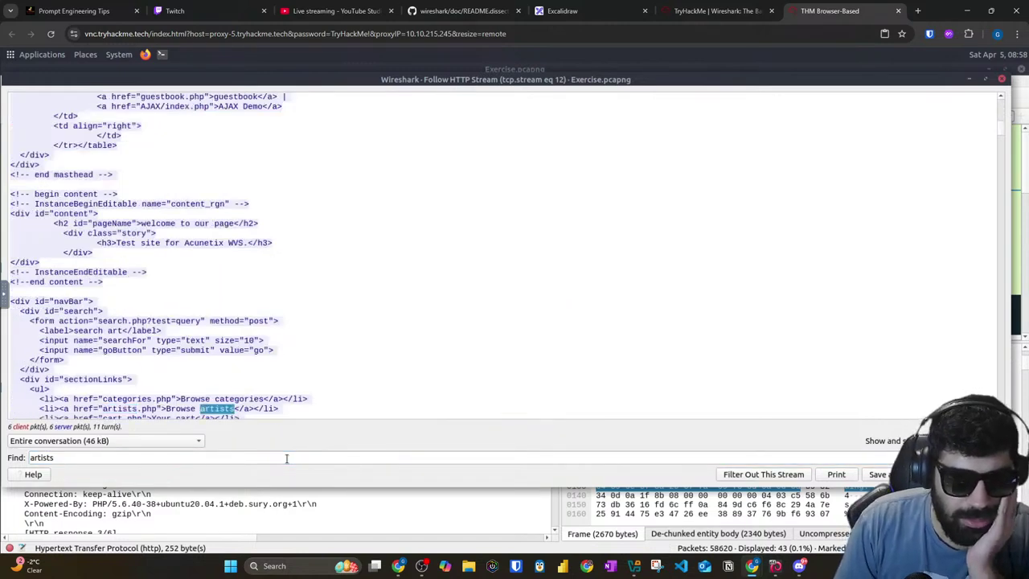
{"action": "key", "text": "Return"}
{"action": "key", "text": "Return"}
{"action": "key", "text": "Return"}
{"action": "key", "text": "Return"}
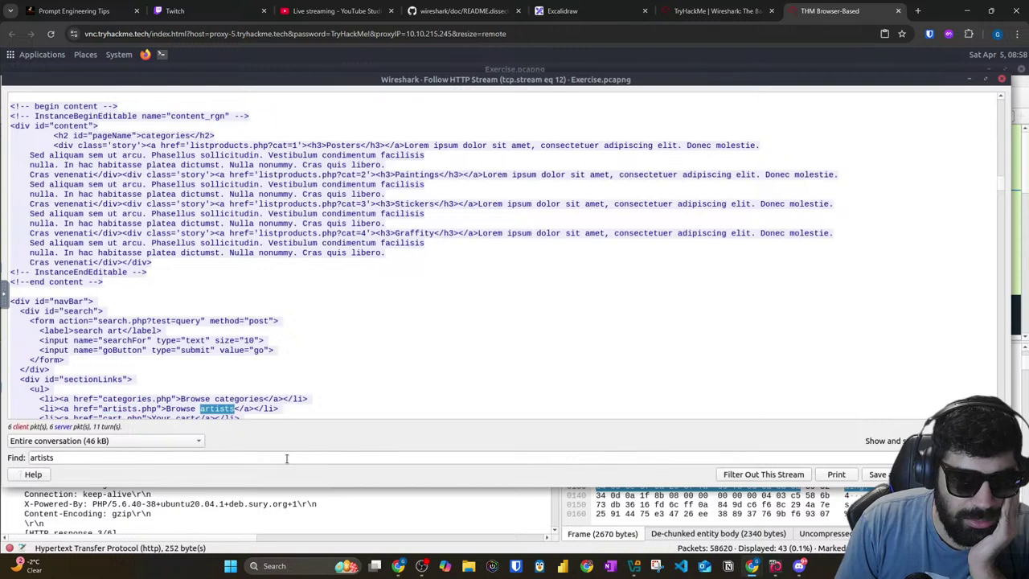
{"action": "key", "text": "Return"}
{"action": "key", "text": "Return"}
{"action": "key", "text": "Return"}
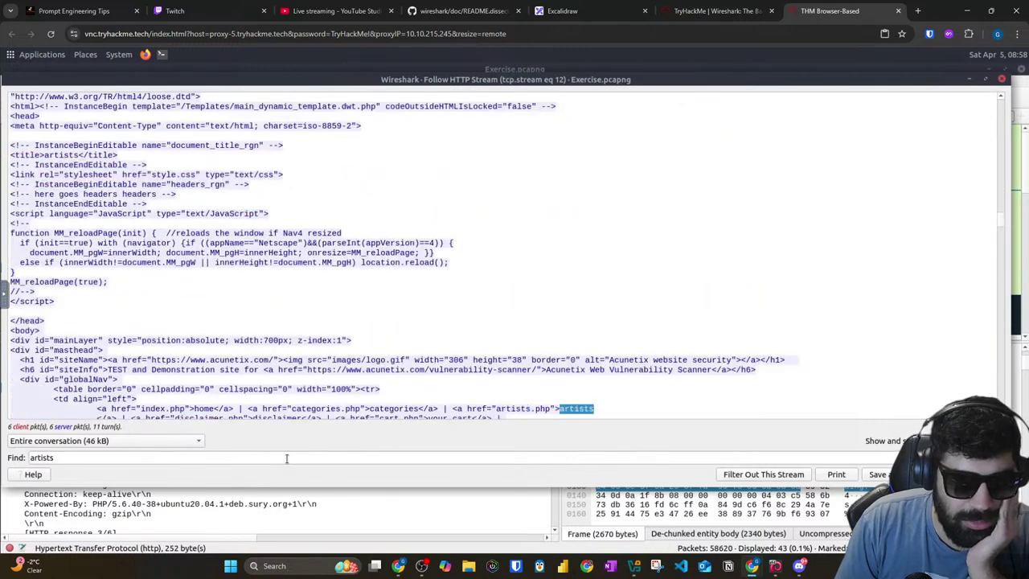
{"action": "key", "text": "Return"}
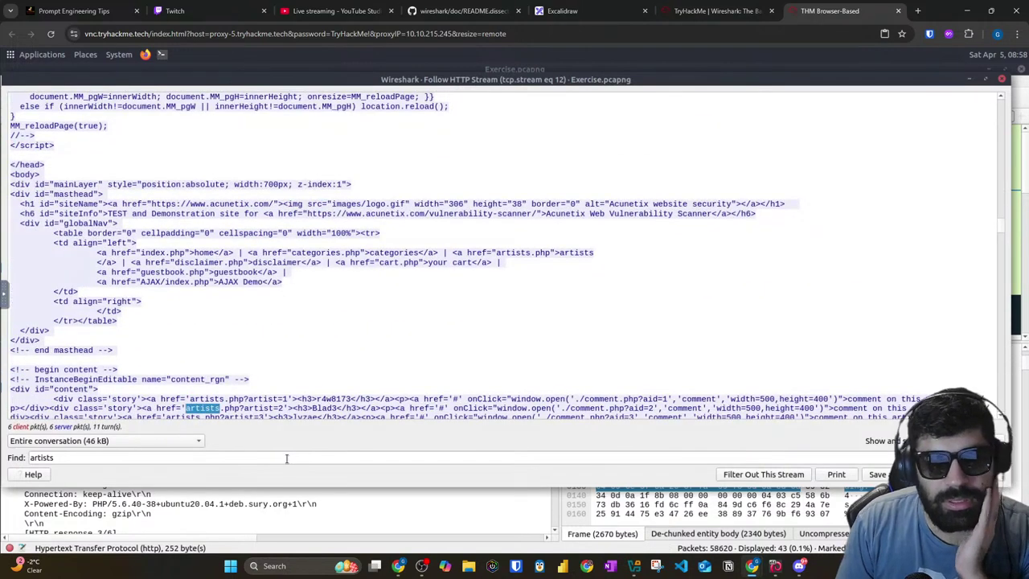
Step: Pick out the second artist's name, Blad3, next to first artist r4w8173
{"action": "left_click_drag", "start_coordinate": [257, 408], "coordinate": [294, 408]}
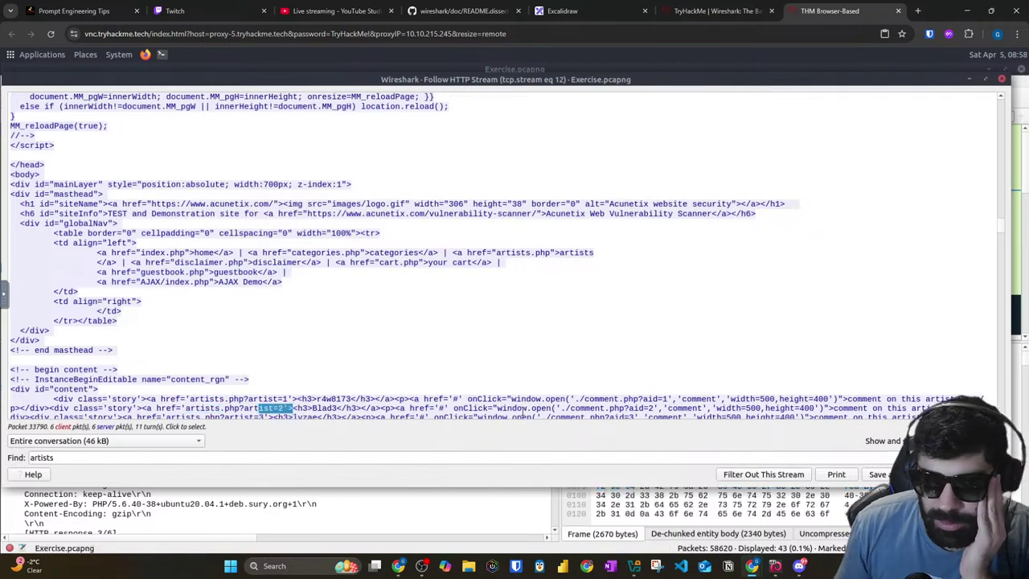
{"action": "scroll", "coordinate": [521, 411], "scroll_direction": "down", "scroll_amount": 2}
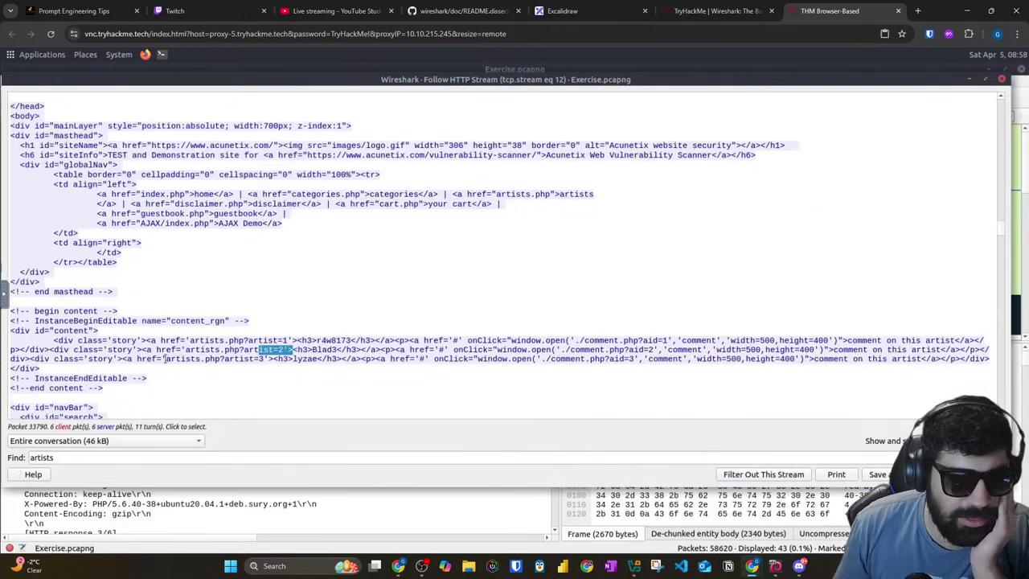
{"action": "left_click_drag", "start_coordinate": [142, 351], "coordinate": [291, 351]}
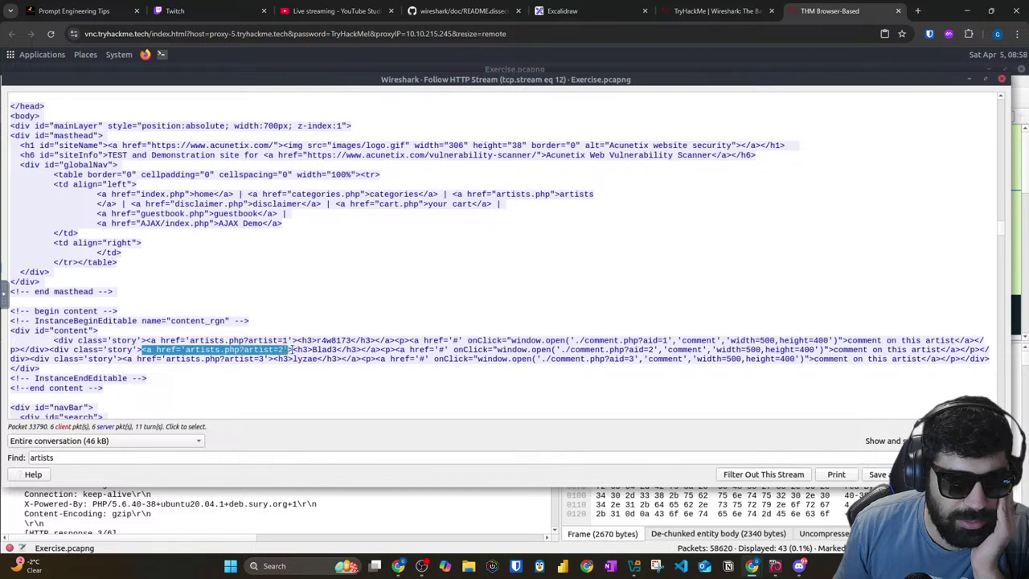
{"action": "left_click", "coordinate": [322, 351]}
{"action": "double_click", "coordinate": [322, 351]}
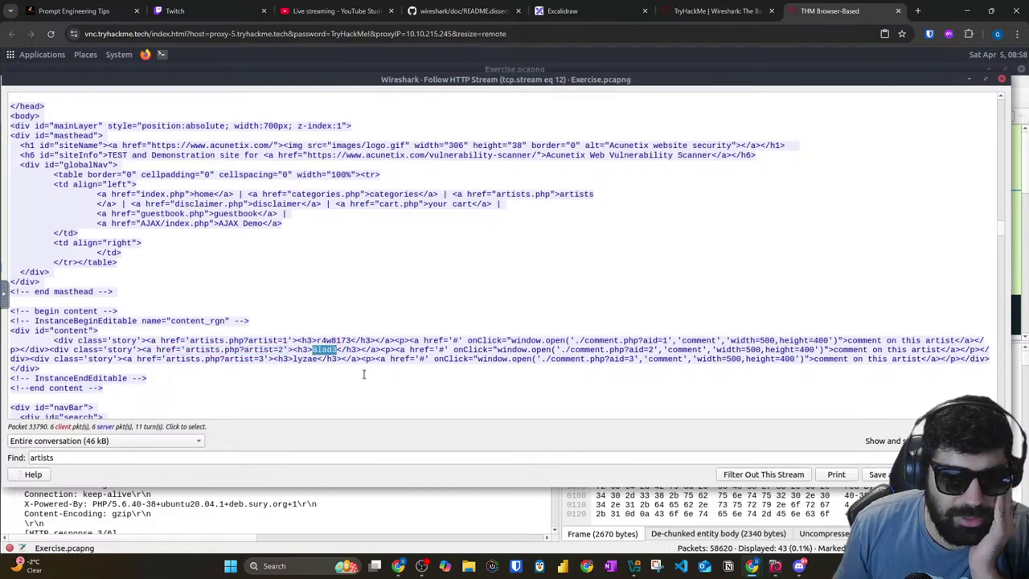
{"action": "left_click", "coordinate": [344, 338]}
{"action": "double_click", "coordinate": [344, 338]}
{"action": "double_click", "coordinate": [324, 351]}
{"action": "left_click", "coordinate": [322, 351]}
{"action": "double_click", "coordinate": [324, 351]}
{"action": "left_click", "coordinate": [682, 15]}
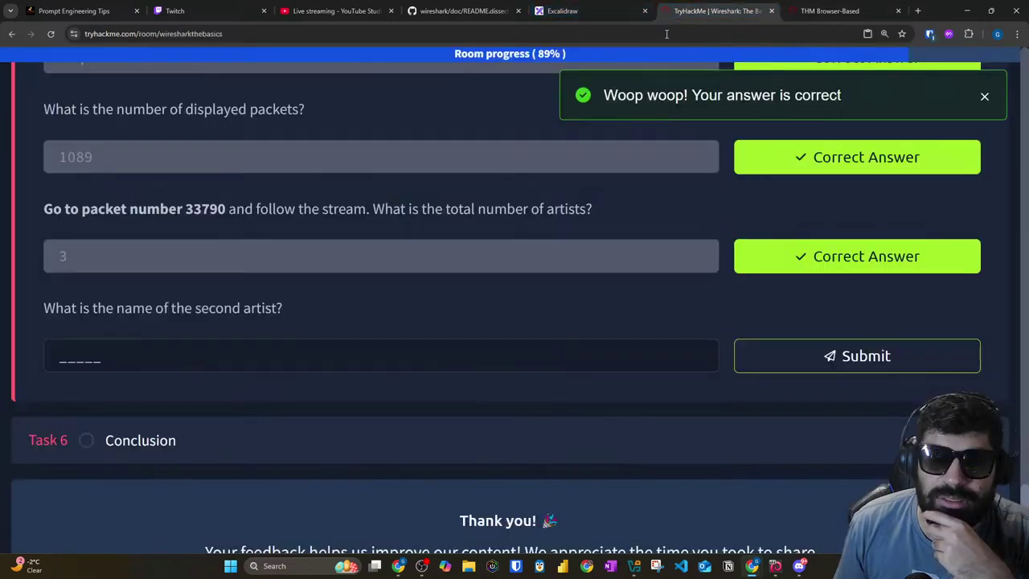
Step: Submit blad3 as the second artist's name
{"action": "left_click", "coordinate": [248, 347]}
{"action": "type", "text": "b"}
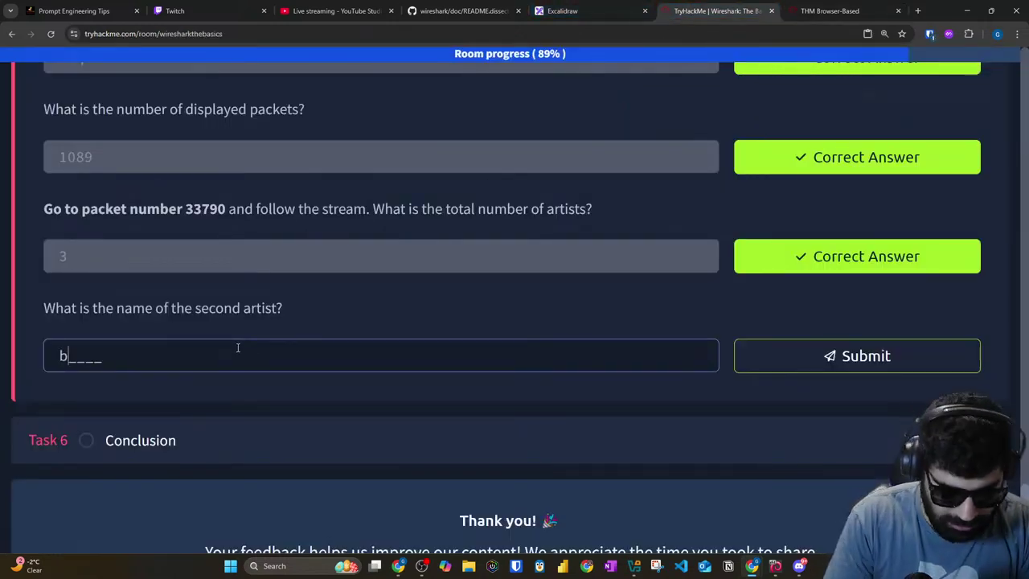
{"action": "type", "text": "lad3"}
{"action": "key", "text": "Return"}
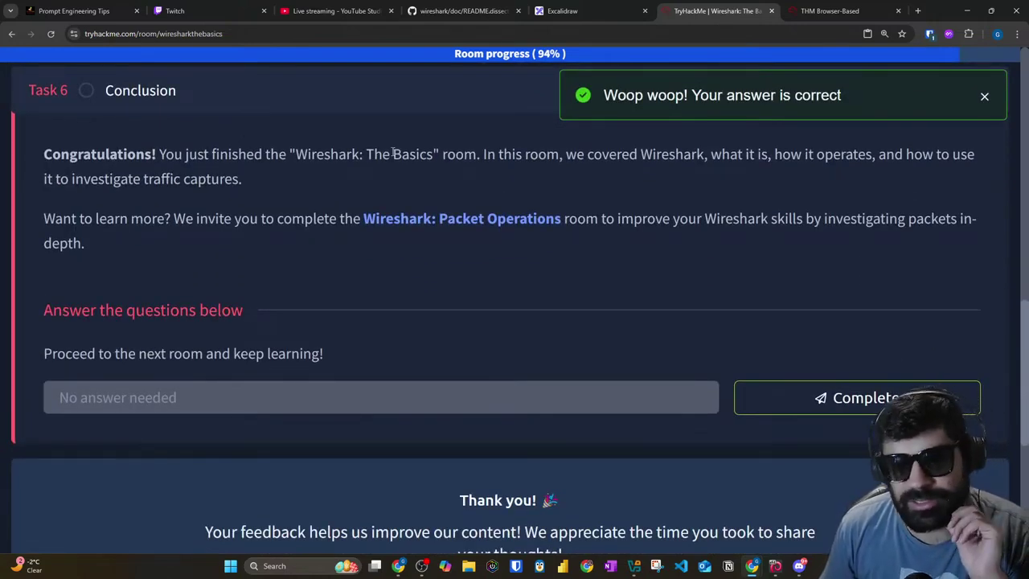
Step: Read the Conclusion text and mark Task 6 complete
{"action": "left_click_drag", "start_coordinate": [504, 154], "coordinate": [842, 155]}
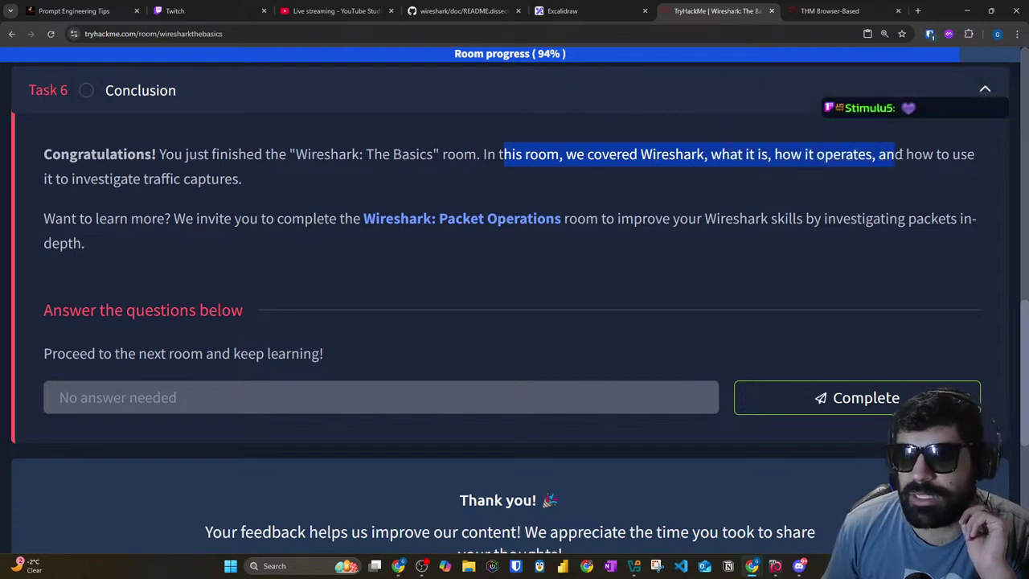
{"action": "left_click_drag", "start_coordinate": [973, 155], "coordinate": [864, 154]}
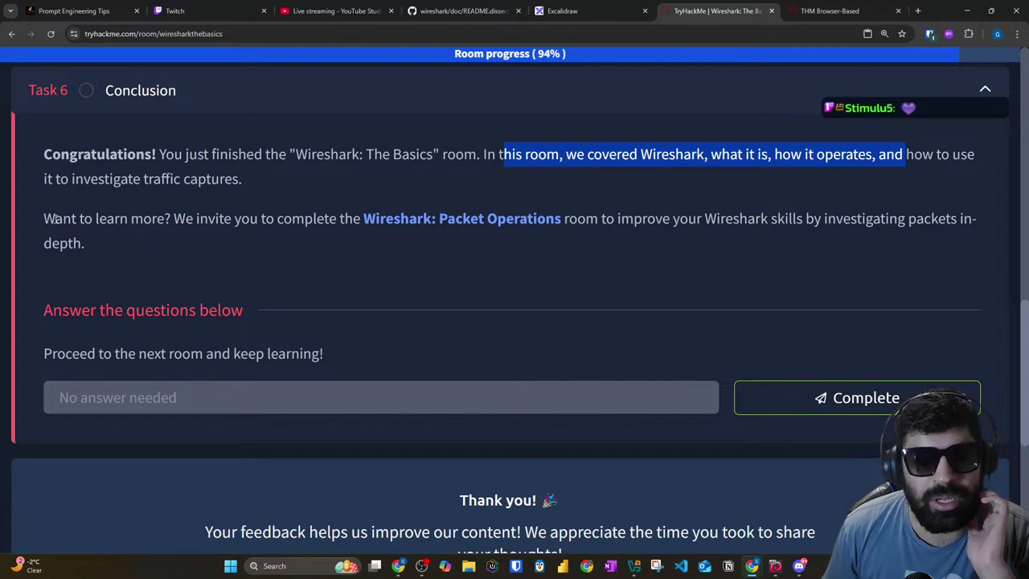
{"action": "left_click_drag", "start_coordinate": [55, 218], "coordinate": [186, 218]}
{"action": "left_click", "coordinate": [322, 224]}
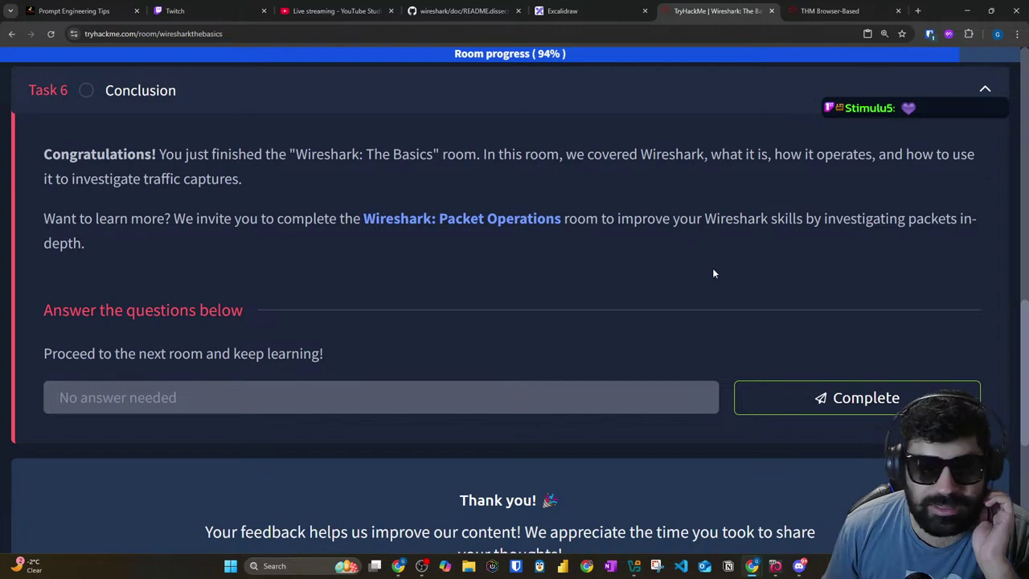
{"action": "left_click", "coordinate": [791, 390]}
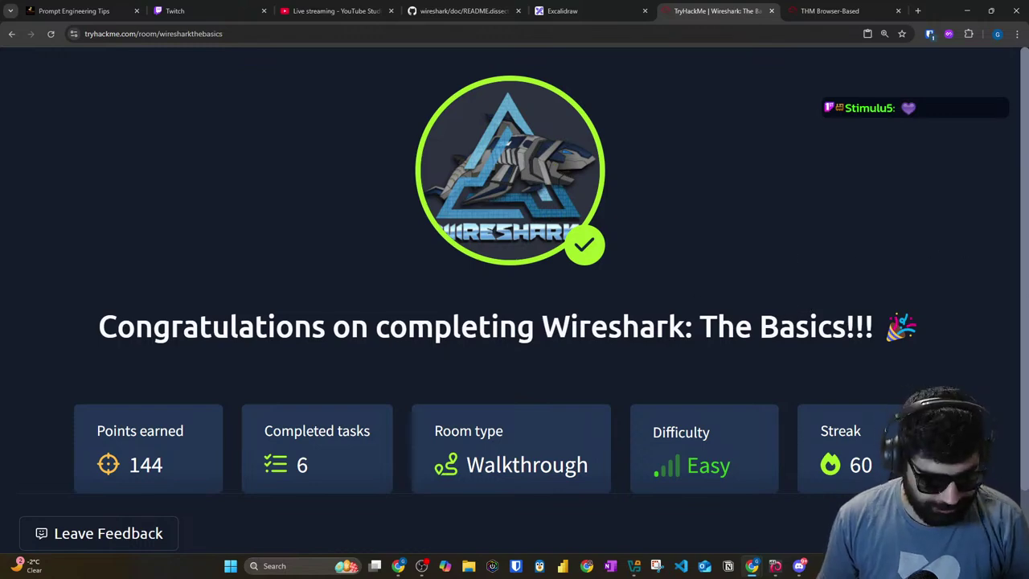
Step: Snip a screenshot of the congratulations page showing 144 points and 6 tasks
{"action": "key", "text": "super+shift+s"}
{"action": "left_click_drag", "start_coordinate": [35, 47], "coordinate": [977, 510]}
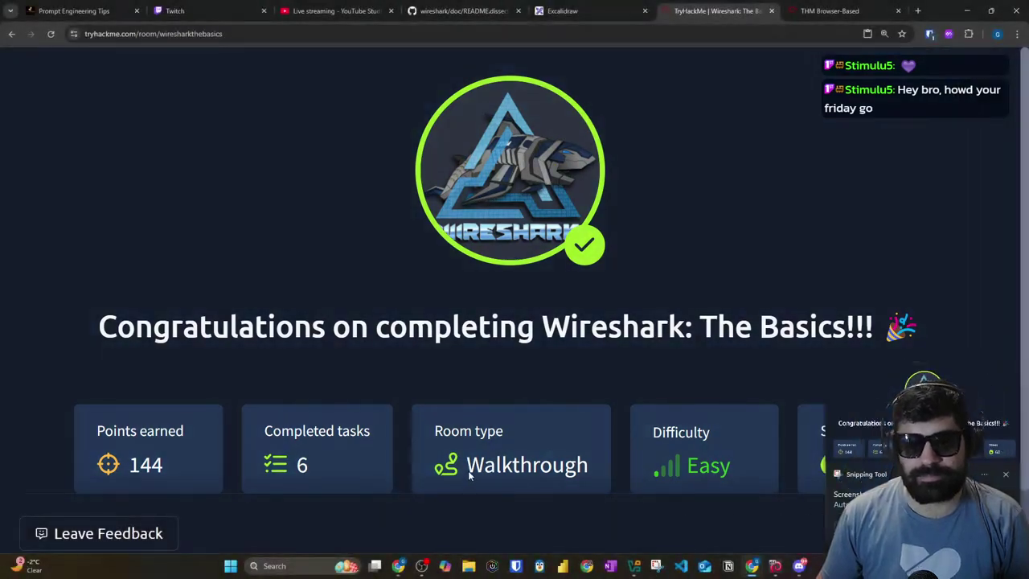
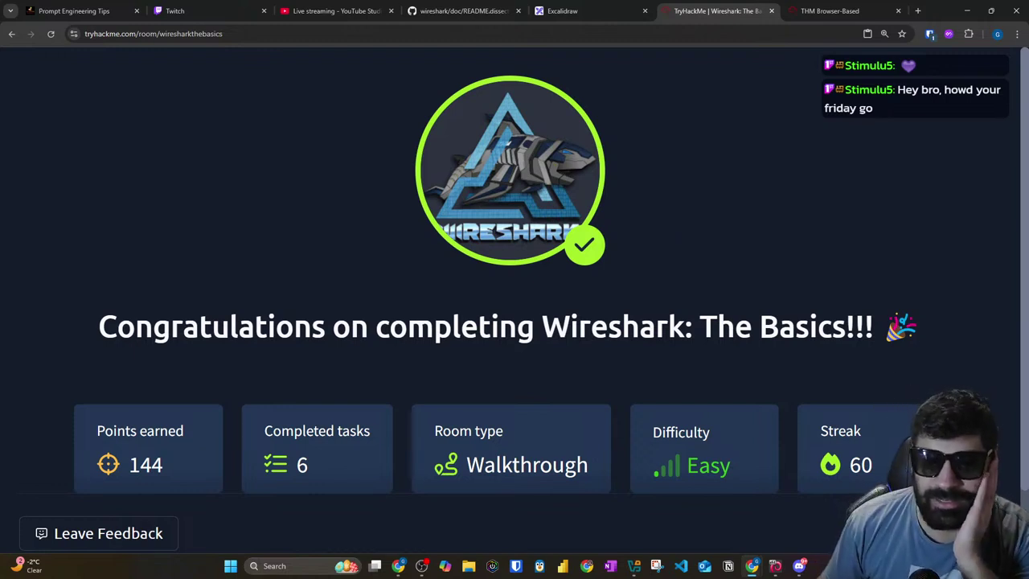
Step: Close the browser-based Wireshark lab tab to reveal the room completion page, and open Windows Search
{"action": "left_click", "coordinate": [830, 11]}
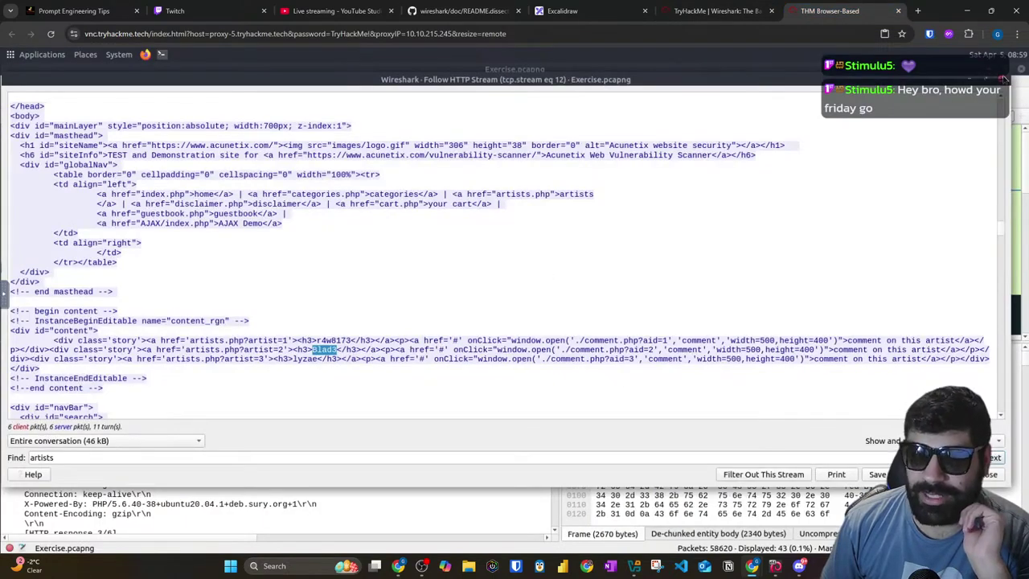
{"action": "key", "text": "Escape"}
{"action": "left_click", "coordinate": [898, 10]}
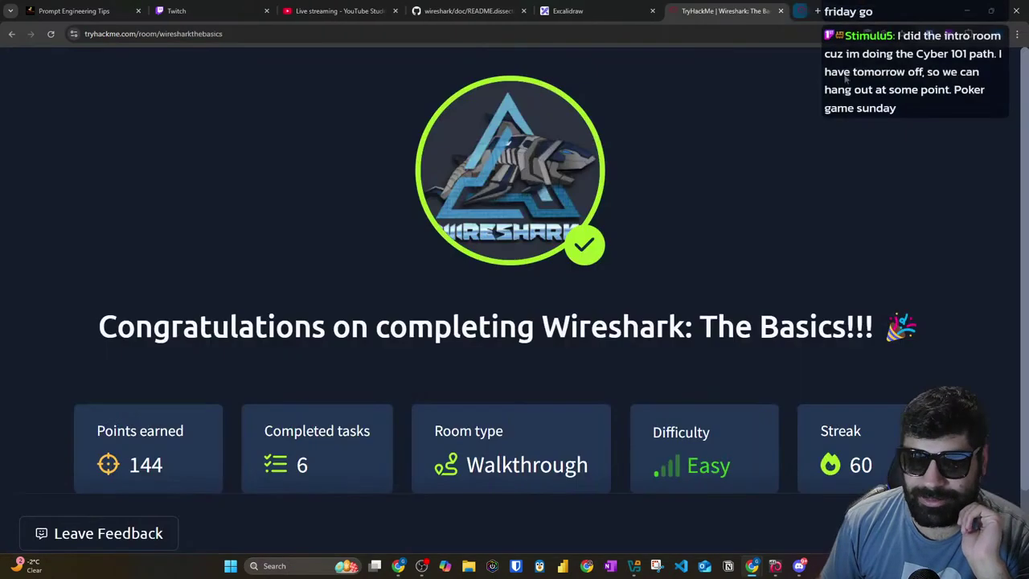
{"action": "left_click", "coordinate": [294, 567]}
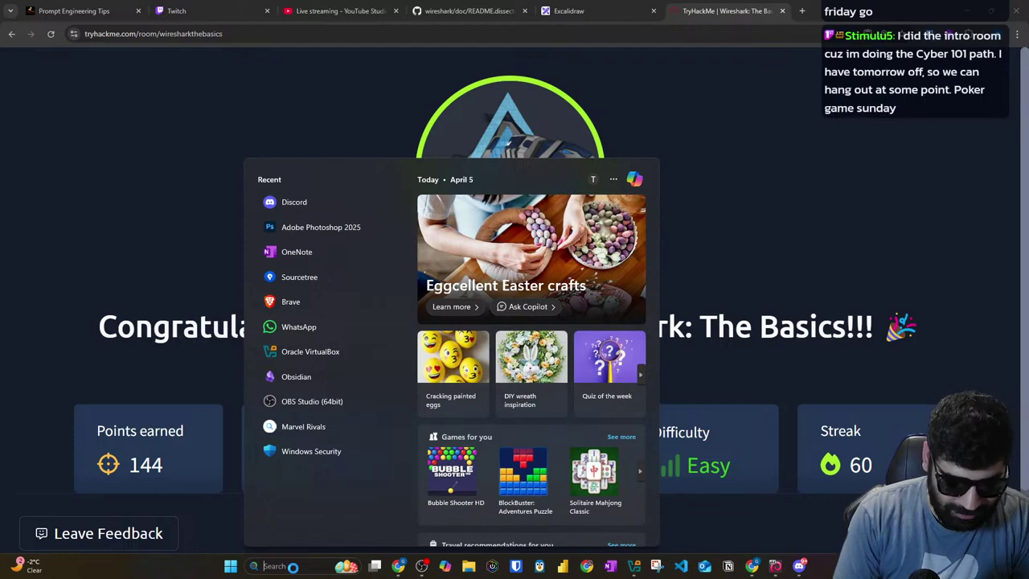
Step: Launch the Epic Games Launcher by searching 'epic' in Windows Search
{"action": "type", "text": "epic"}
{"action": "key", "text": "Return"}
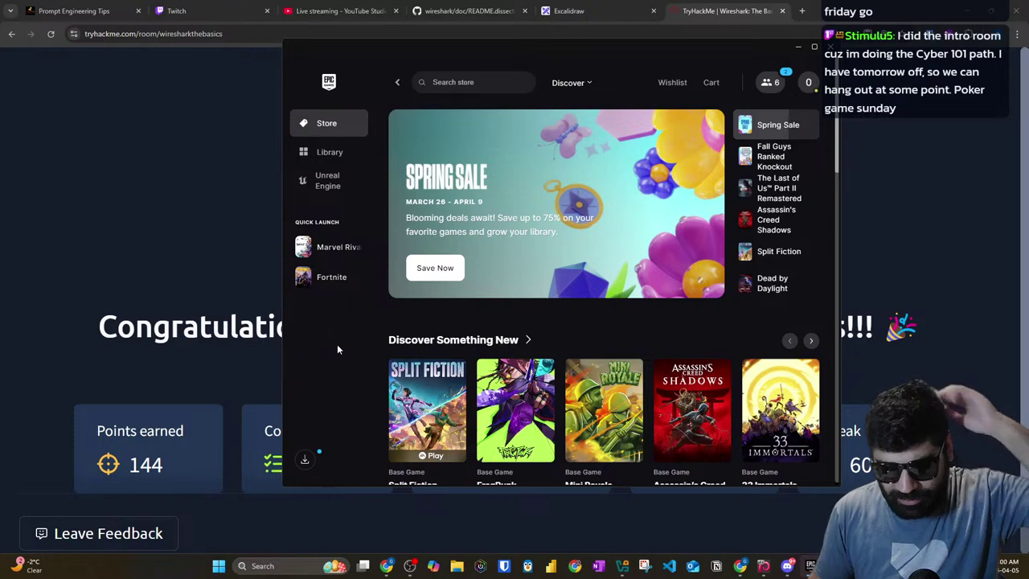
{"action": "left_click", "coordinate": [803, 12]}
Step: Search Google for 'holi', scroll through the image results, then close that tab
{"action": "type", "text": "holi"}
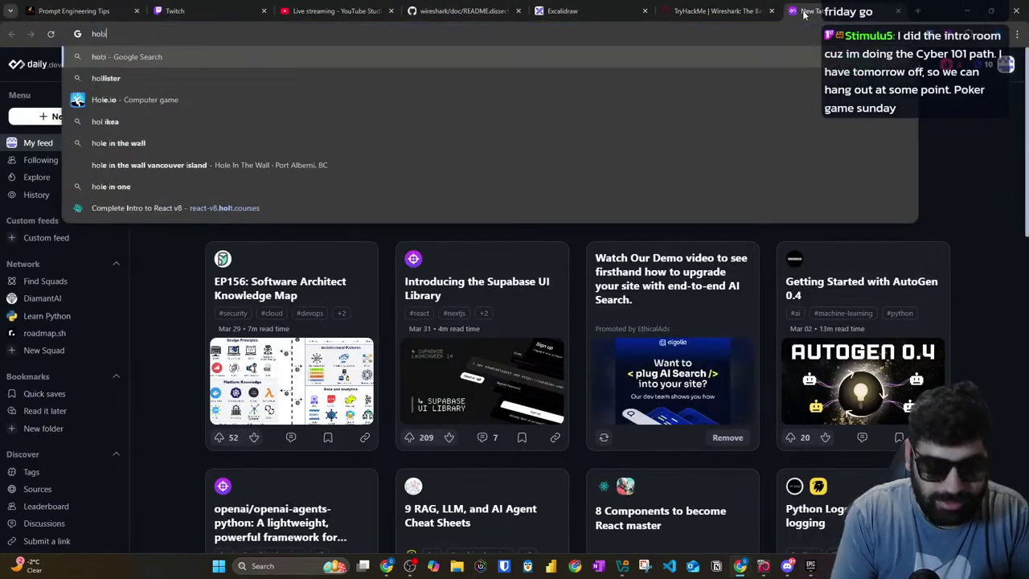
{"action": "key", "text": "Return"}
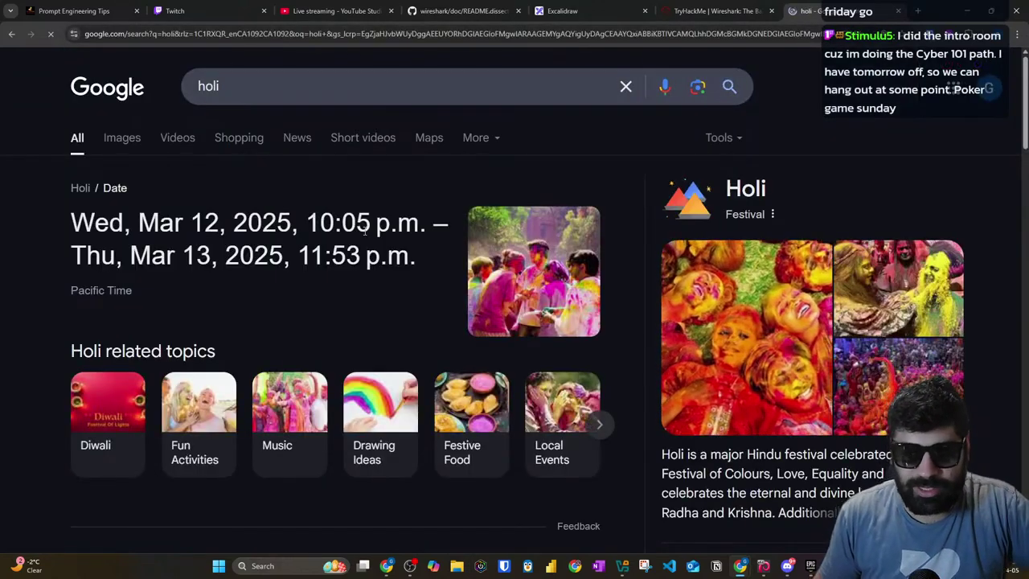
{"action": "left_click", "coordinate": [121, 138]}
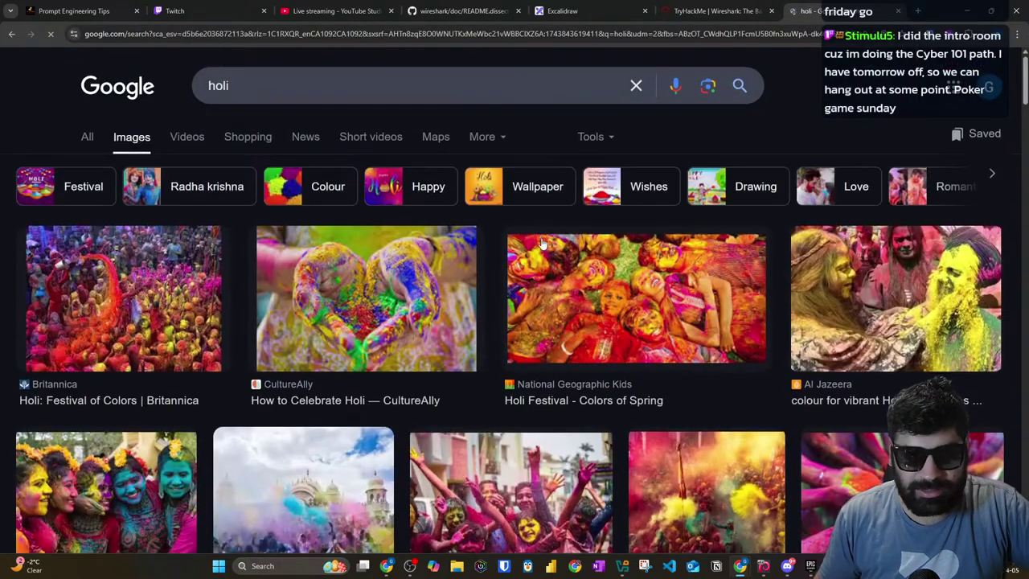
{"action": "scroll", "coordinate": [494, 245], "scroll_direction": "down", "scroll_amount": 3}
{"action": "scroll", "coordinate": [493, 244], "scroll_direction": "down", "scroll_amount": 2}
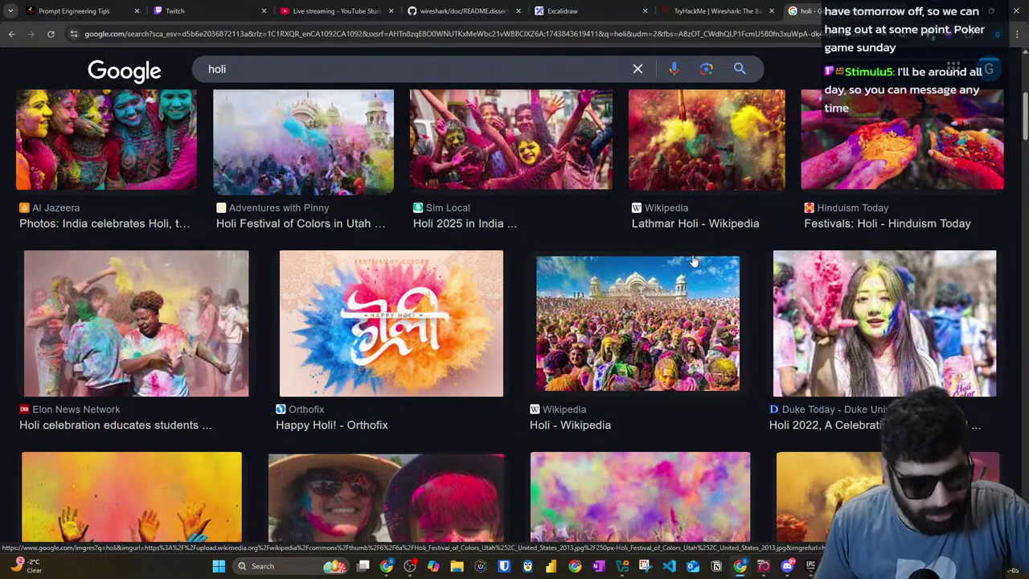
{"action": "scroll", "coordinate": [284, 251], "scroll_direction": "down", "scroll_amount": 7}
{"action": "scroll", "coordinate": [283, 252], "scroll_direction": "down", "scroll_amount": 4}
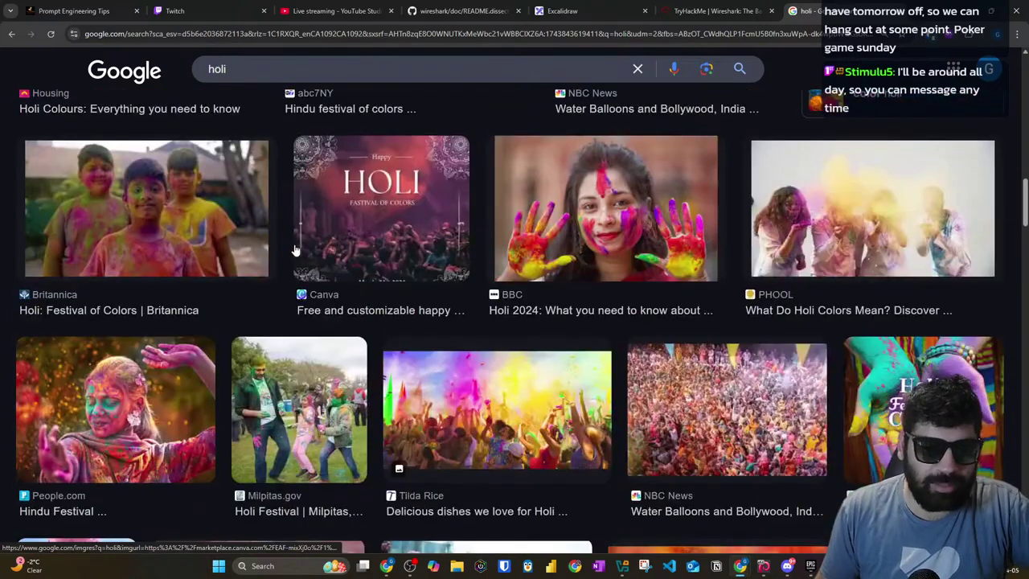
{"action": "scroll", "coordinate": [327, 238], "scroll_direction": "down", "scroll_amount": 4}
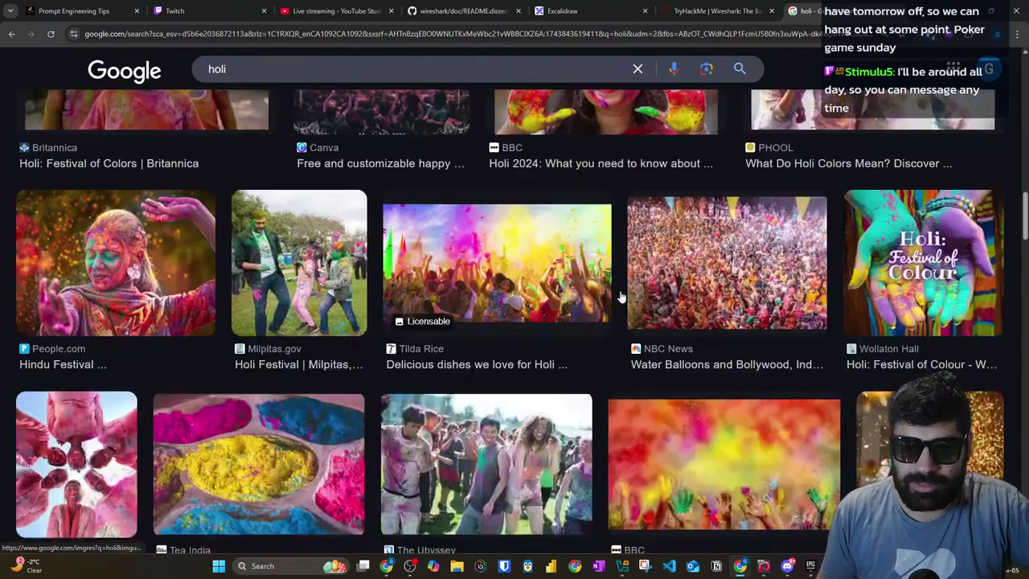
{"action": "left_click", "coordinate": [897, 13]}
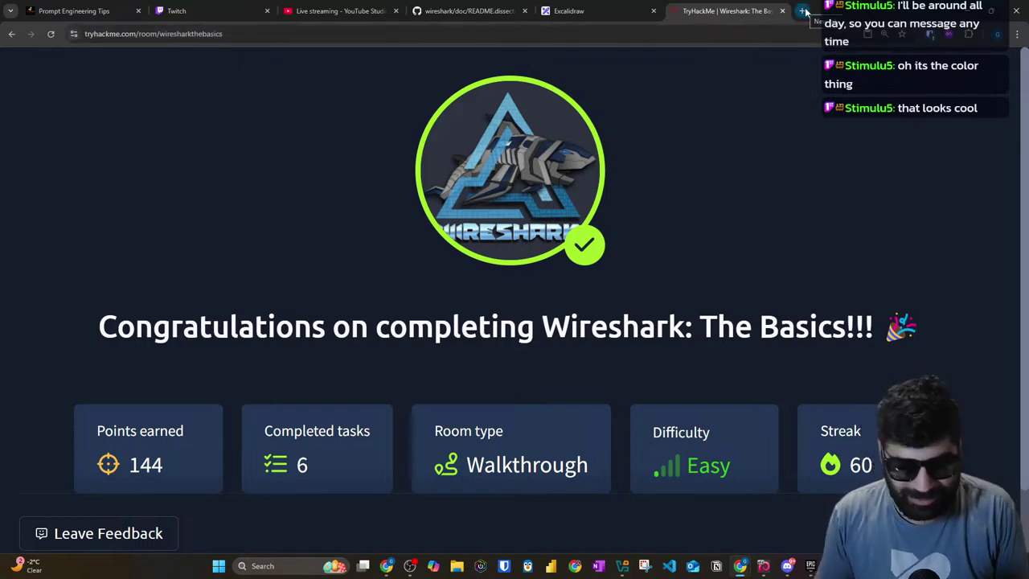
Step: Search the Epic store for 'rocket league' and open its product page full-screen
{"action": "left_click", "coordinate": [810, 567]}
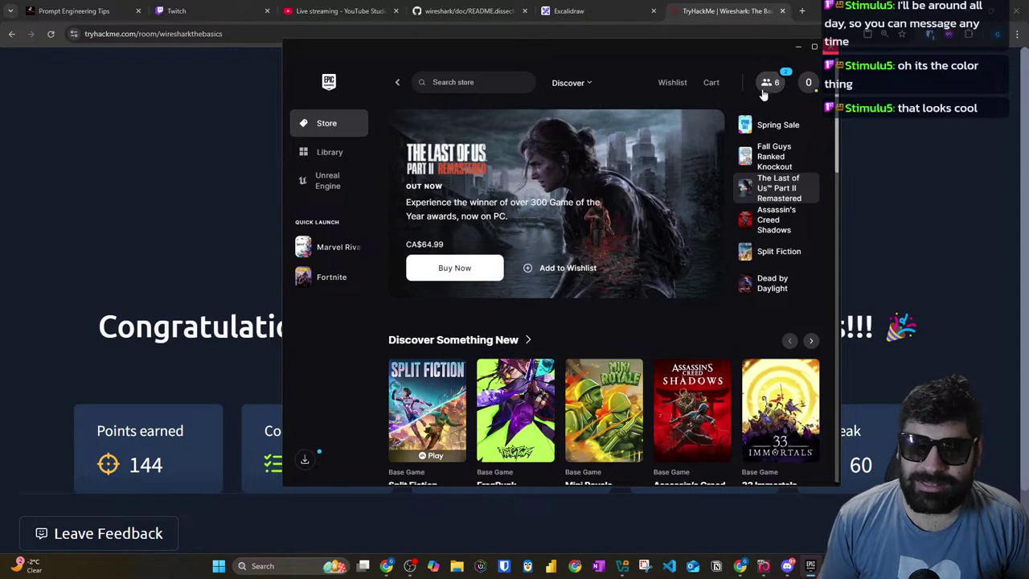
{"action": "left_click", "coordinate": [467, 82]}
{"action": "type", "text": "rocket league"}
{"action": "key", "text": "Return"}
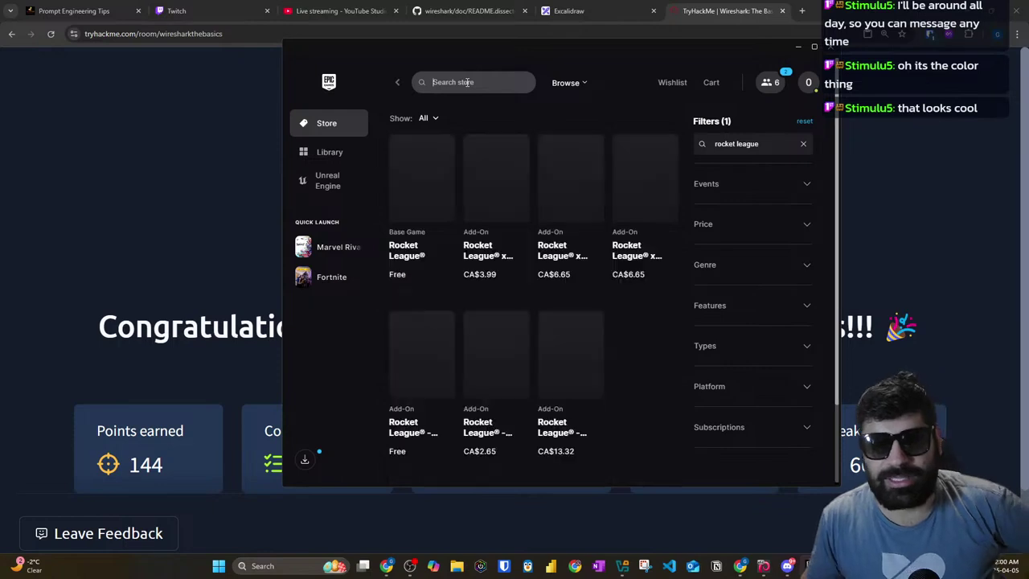
{"action": "left_click", "coordinate": [409, 182]}
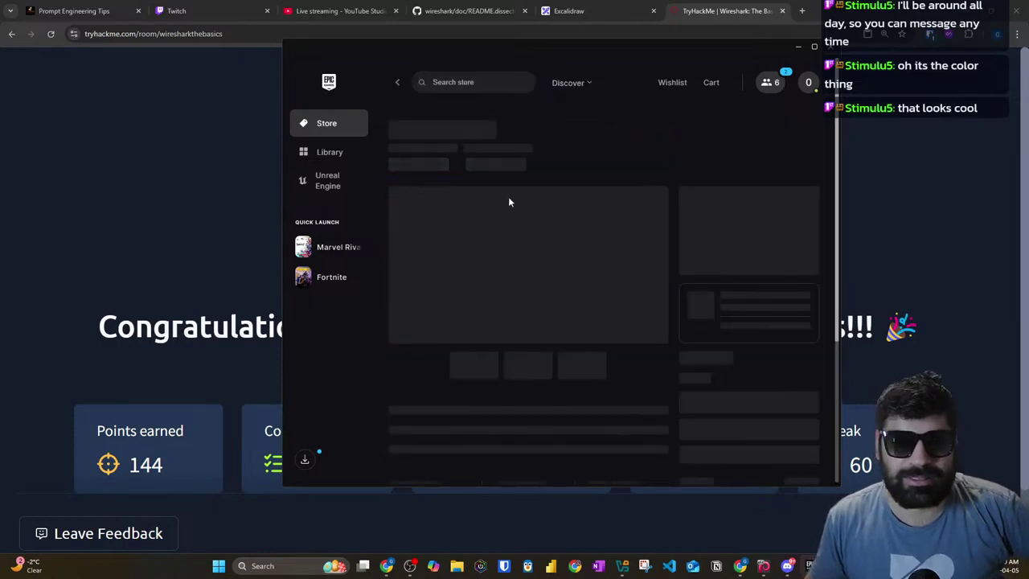
{"action": "left_click", "coordinate": [815, 47]}
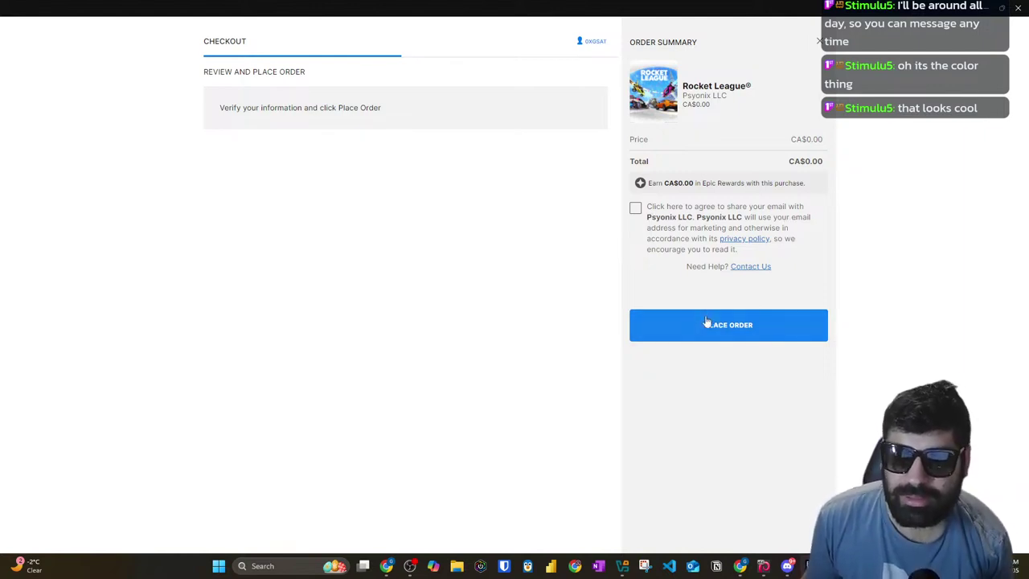
Step: Place the free order for Rocket League and continue browsing
{"action": "left_click", "coordinate": [704, 325]}
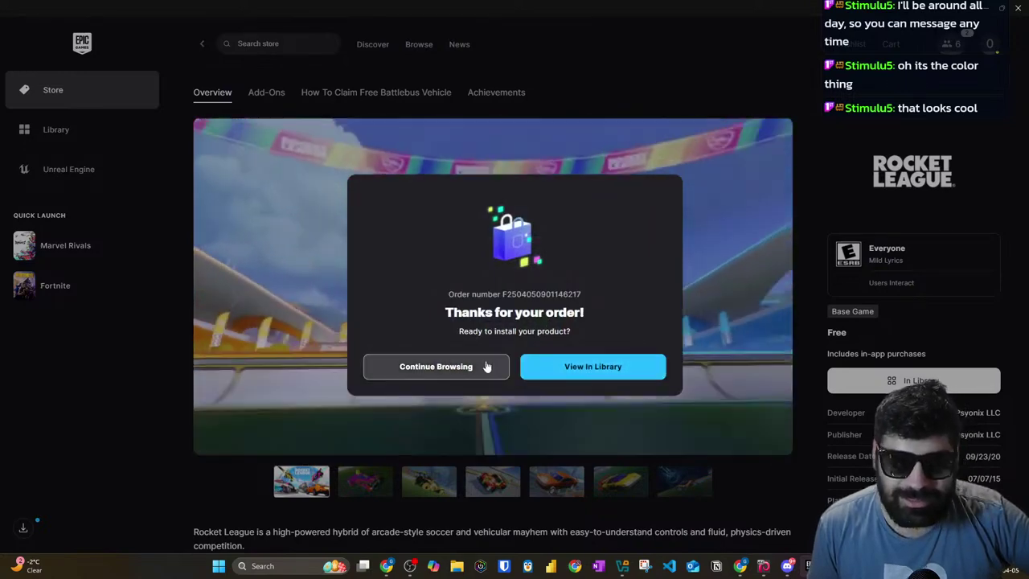
{"action": "left_click_drag", "start_coordinate": [549, 333], "coordinate": [480, 336]}
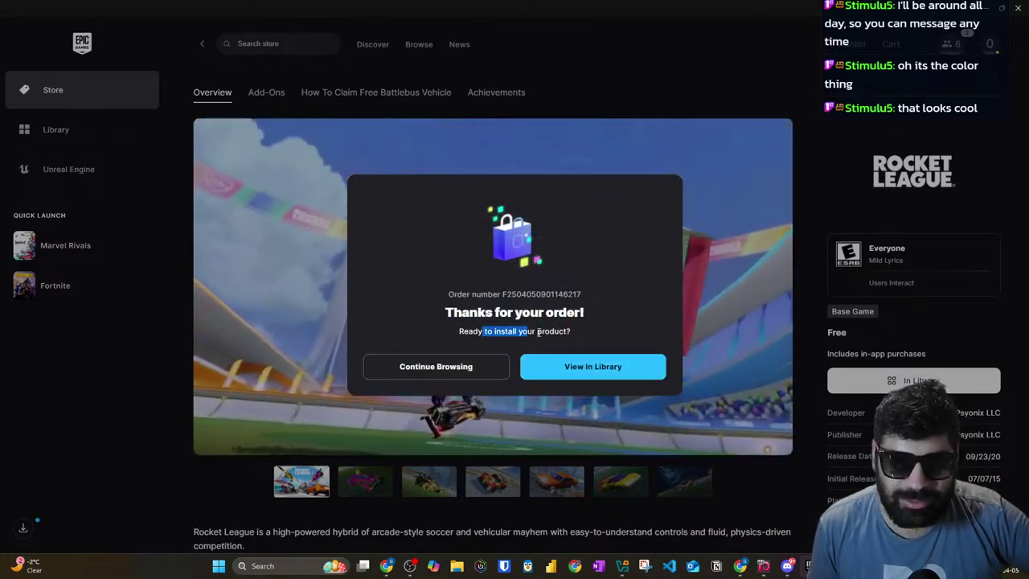
{"action": "left_click", "coordinate": [465, 367]}
Step: Browse the Rocket League trailer and screenshots, then close the launcher
{"action": "scroll", "coordinate": [119, 352], "scroll_direction": "down", "scroll_amount": 3}
{"action": "scroll", "coordinate": [500, 375], "scroll_direction": "up", "scroll_amount": 4}
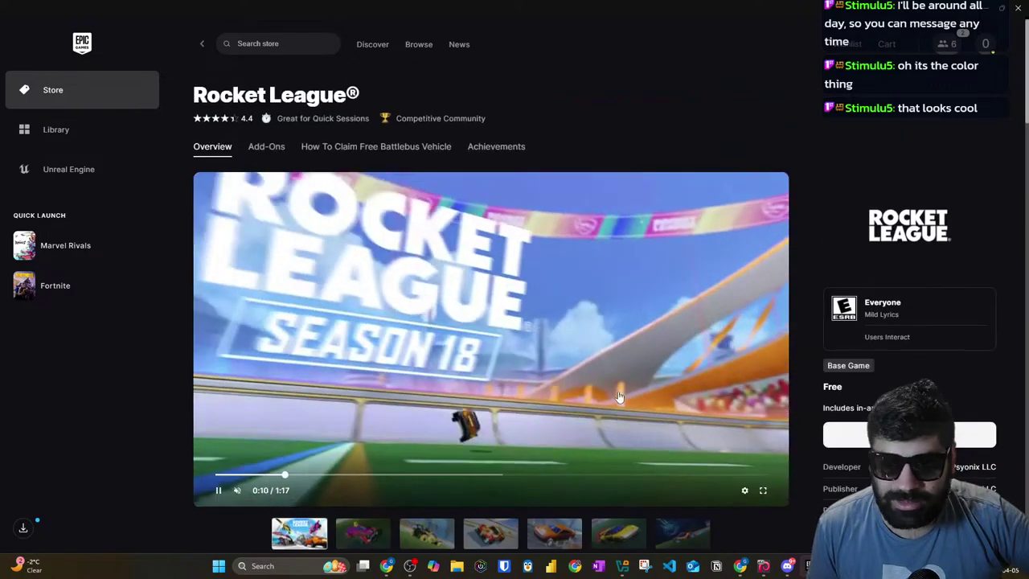
{"action": "scroll", "coordinate": [500, 375], "scroll_direction": "down", "scroll_amount": 1}
{"action": "scroll", "coordinate": [500, 375], "scroll_direction": "down", "scroll_amount": 1}
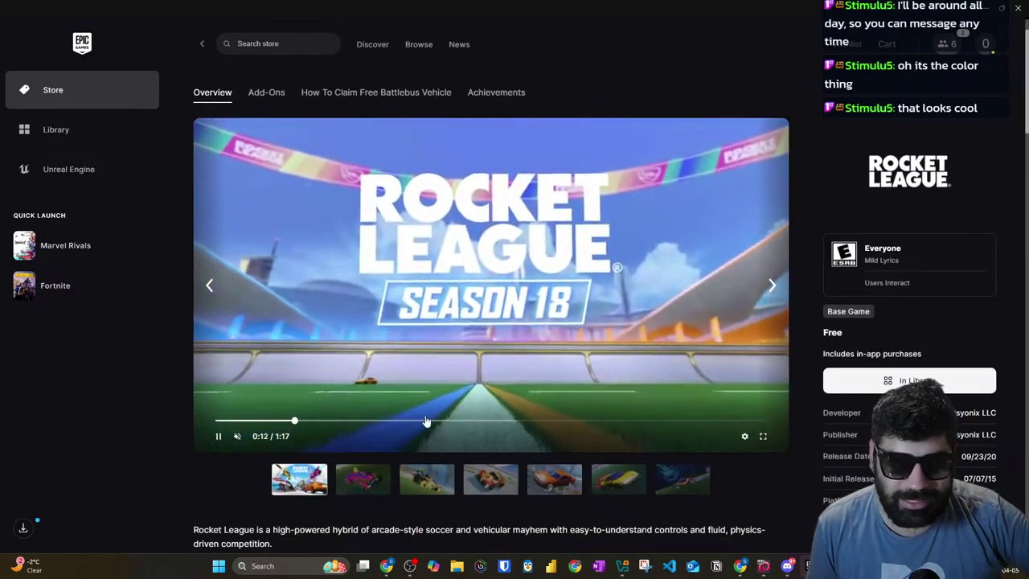
{"action": "left_click", "coordinate": [438, 421]}
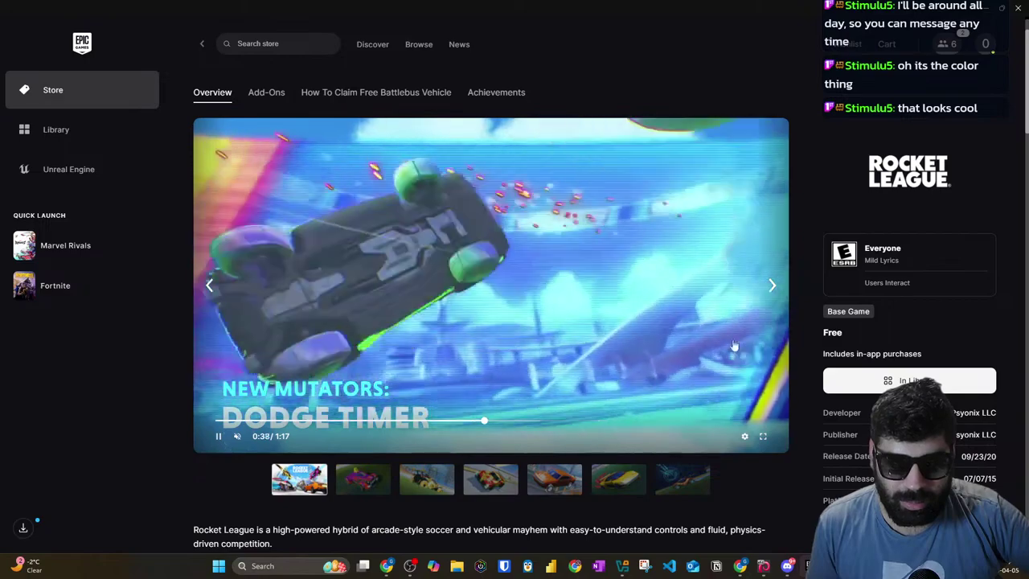
{"action": "left_click", "coordinate": [773, 285]}
{"action": "left_click", "coordinate": [772, 286]}
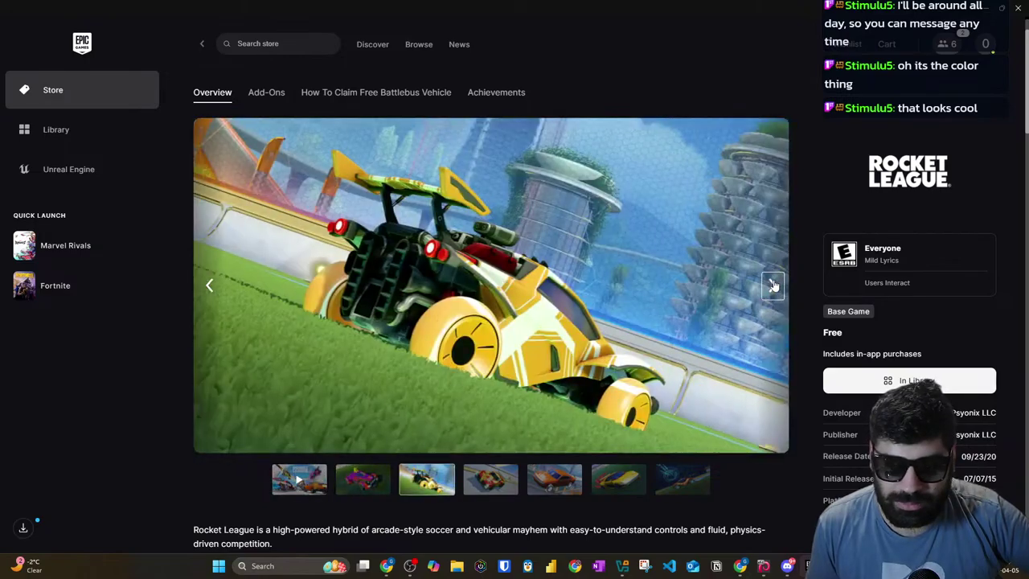
{"action": "left_click", "coordinate": [1018, 10]}
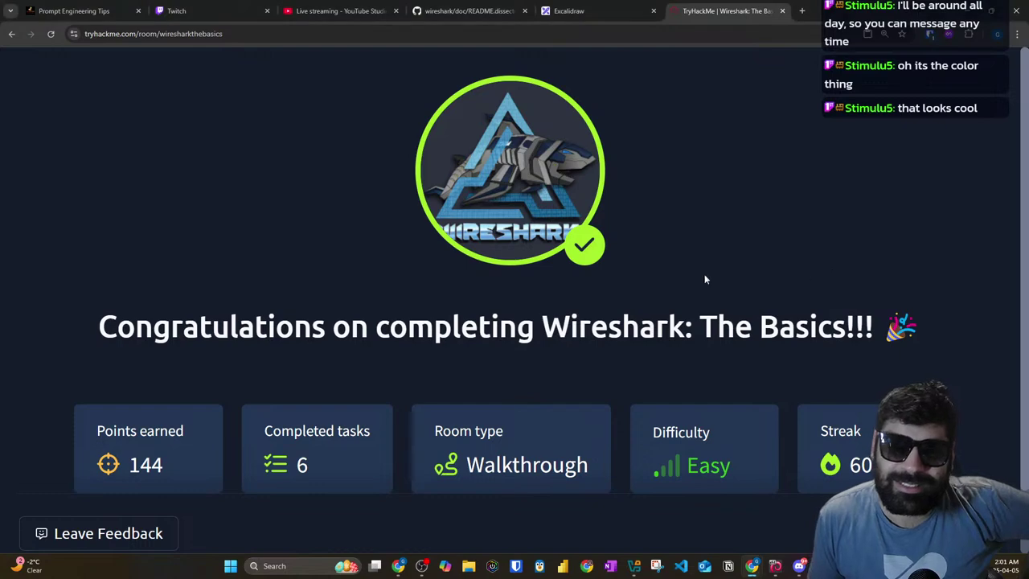
Step: Scroll around the My PC diagram in Excalidraw, then switch to the GitHub README.dissector page
{"action": "left_click", "coordinate": [596, 5]}
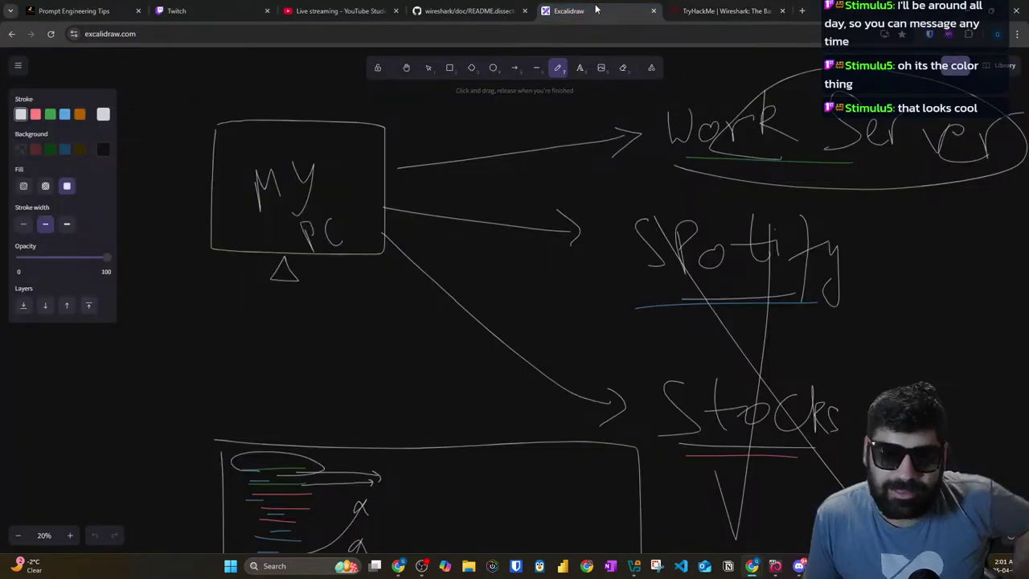
{"action": "scroll", "coordinate": [860, 198], "scroll_direction": "down", "scroll_amount": 8}
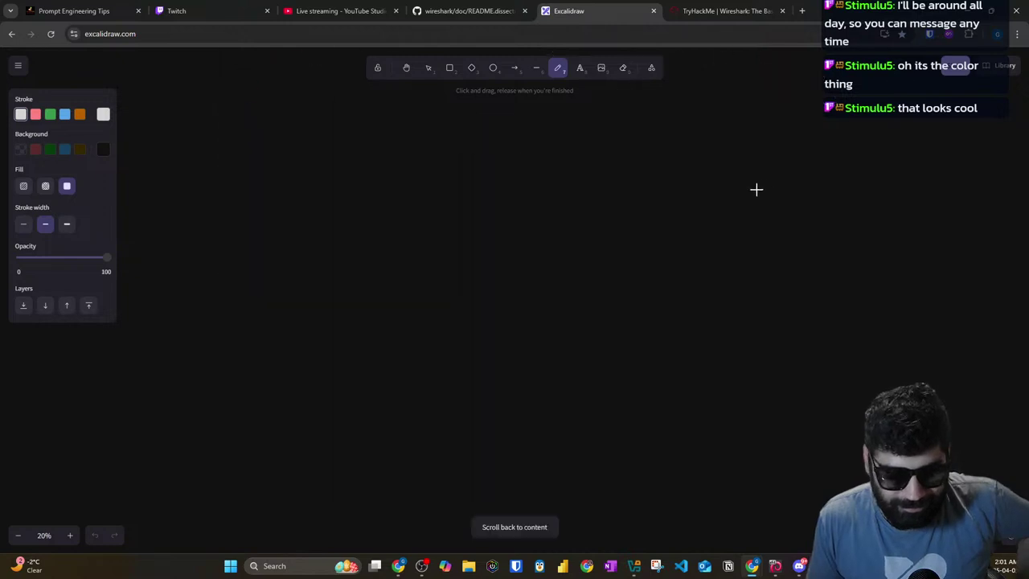
{"action": "scroll", "coordinate": [416, 187], "scroll_direction": "up", "scroll_amount": 5}
{"action": "scroll", "coordinate": [417, 188], "scroll_direction": "up", "scroll_amount": 5}
{"action": "left_click", "coordinate": [467, 11]}
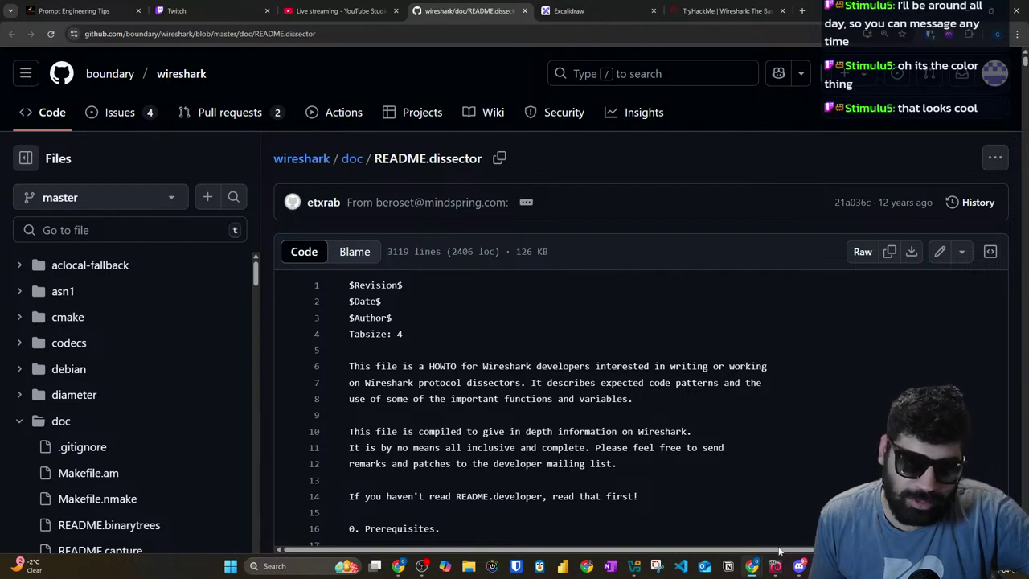
Step: Launch Obsidian from Windows Search and maximize its window
{"action": "left_click", "coordinate": [289, 570]}
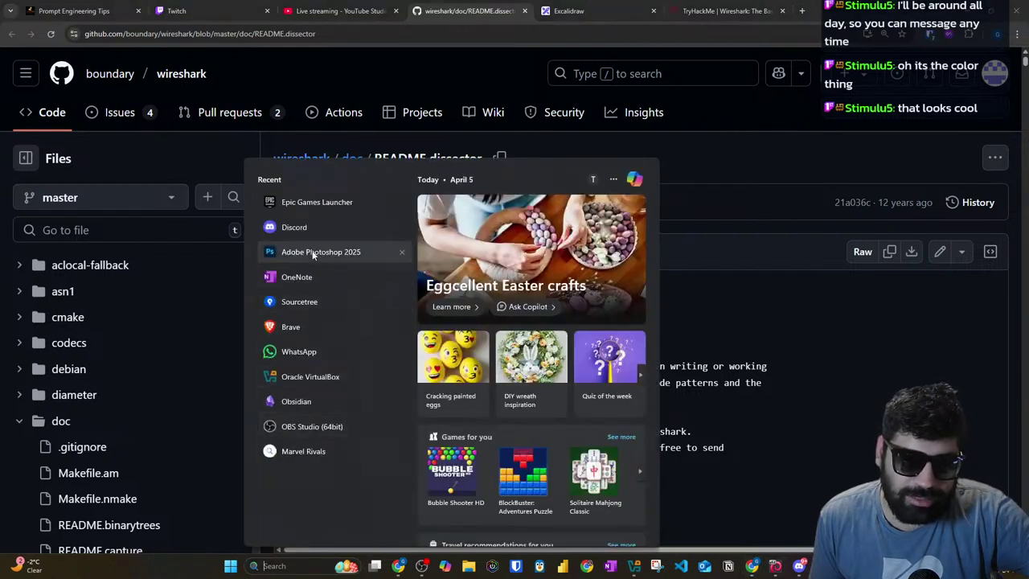
{"action": "left_click", "coordinate": [322, 402]}
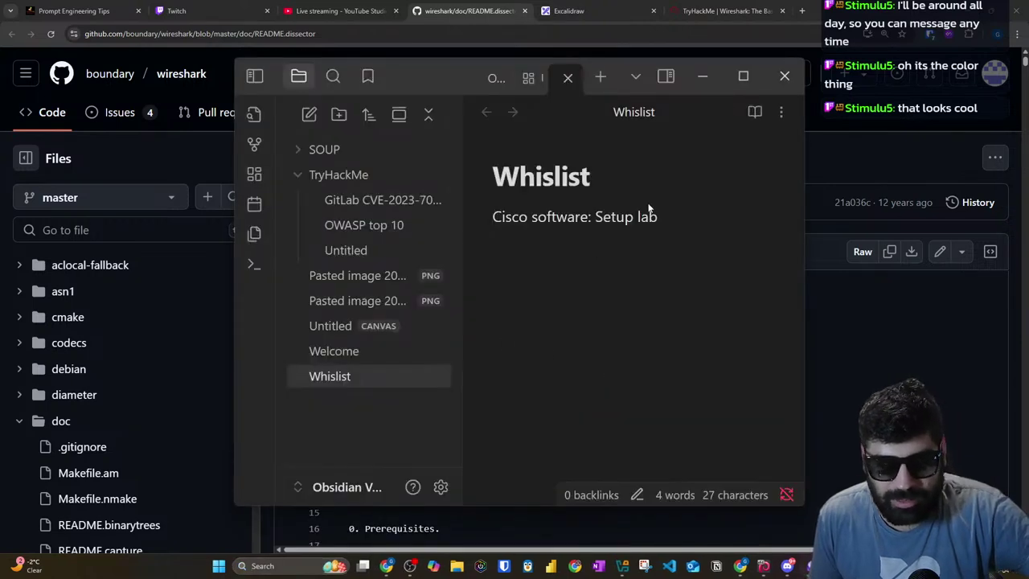
{"action": "left_click", "coordinate": [738, 74]}
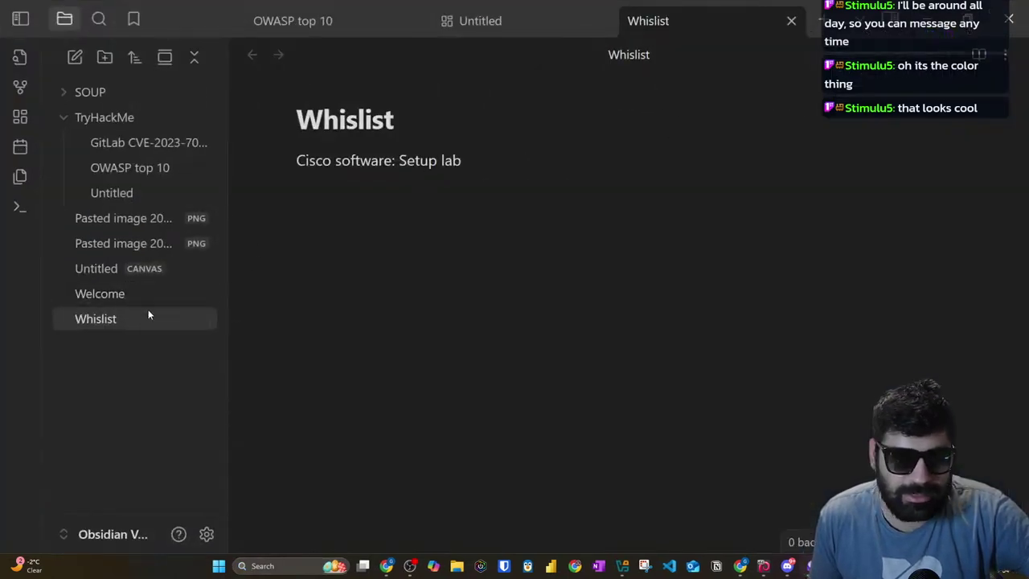
Step: Create a new note and title it 'To Do'
{"action": "left_click", "coordinate": [75, 58]}
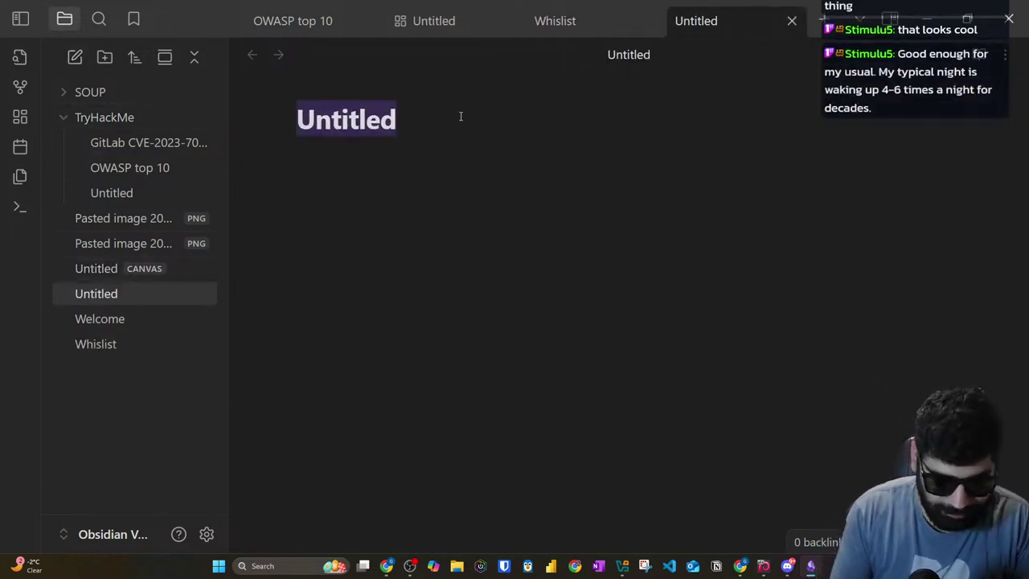
{"action": "type", "text": "TO"}
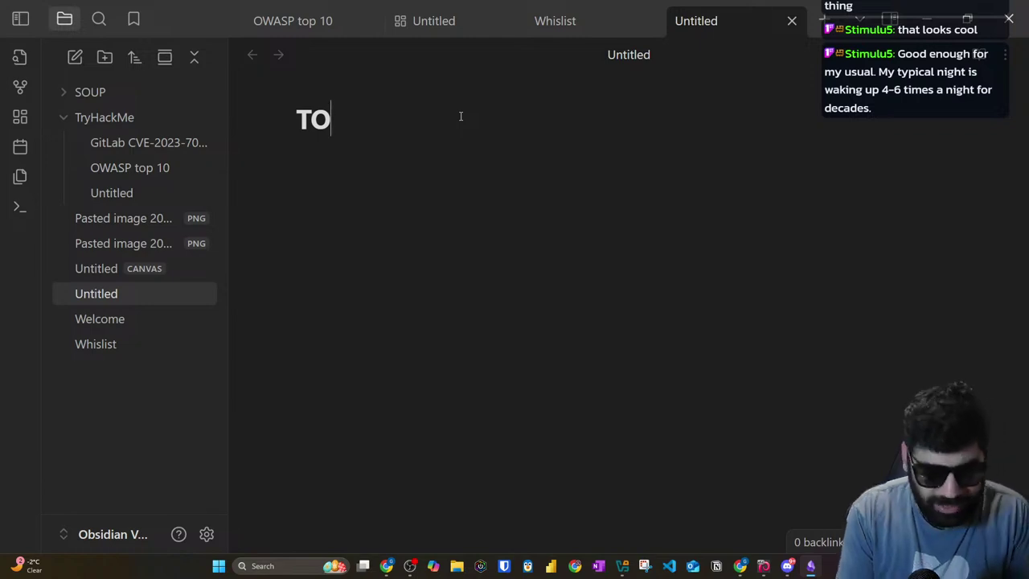
{"action": "key", "text": "BackSpace"}
{"action": "type", "text": "oDo"}
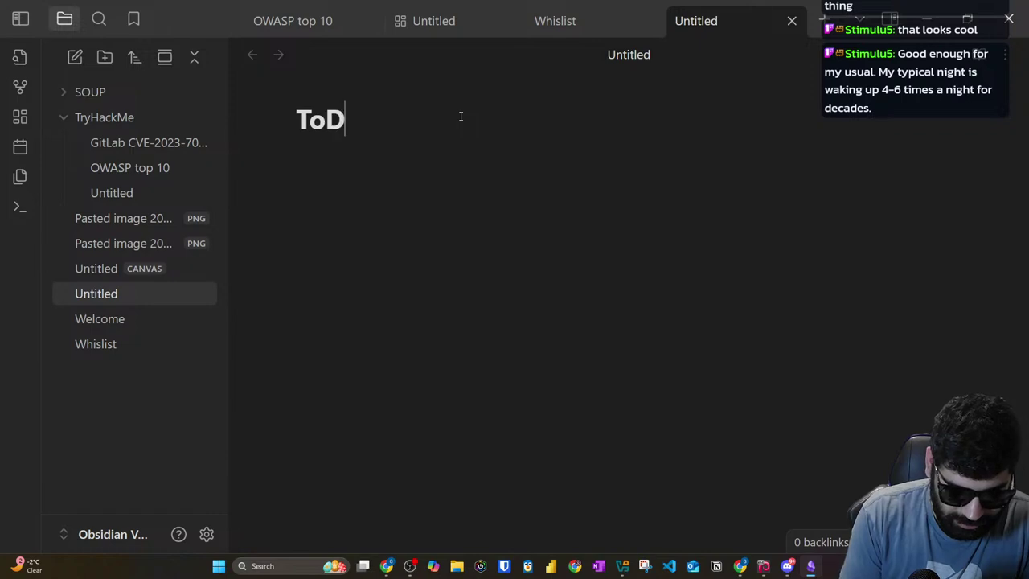
{"action": "key", "text": "Left"}
{"action": "key", "text": "Left"}
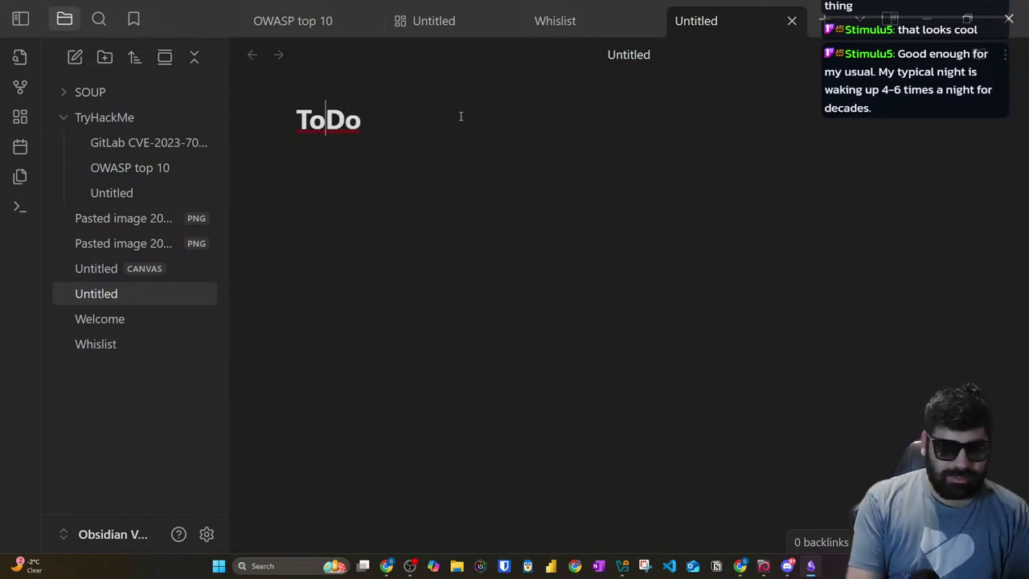
{"action": "key", "text": "Return"}
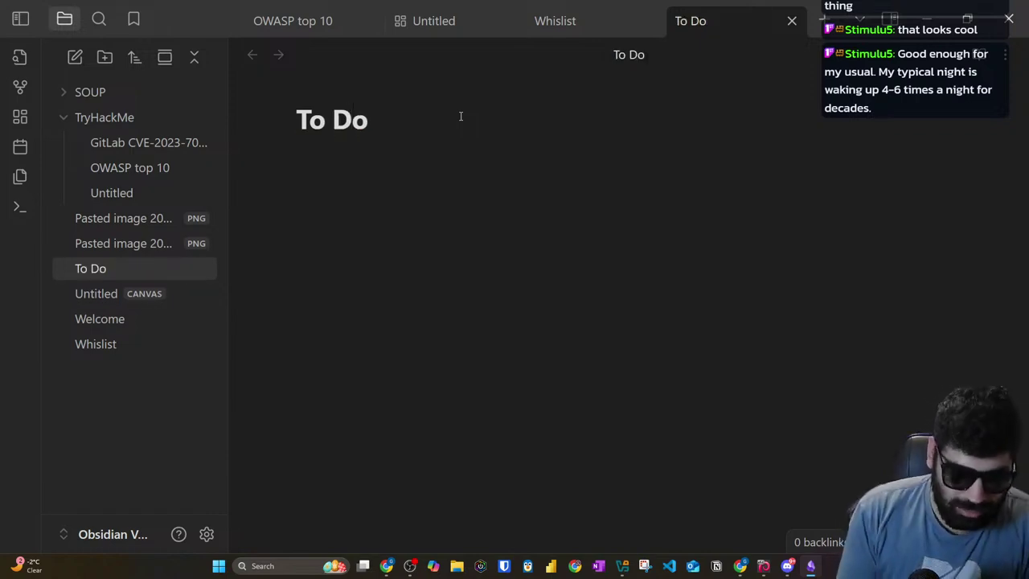
Step: Start a '-' bullet in the To Do note and open a fresh Chrome tab
{"action": "type", "text": "-"}
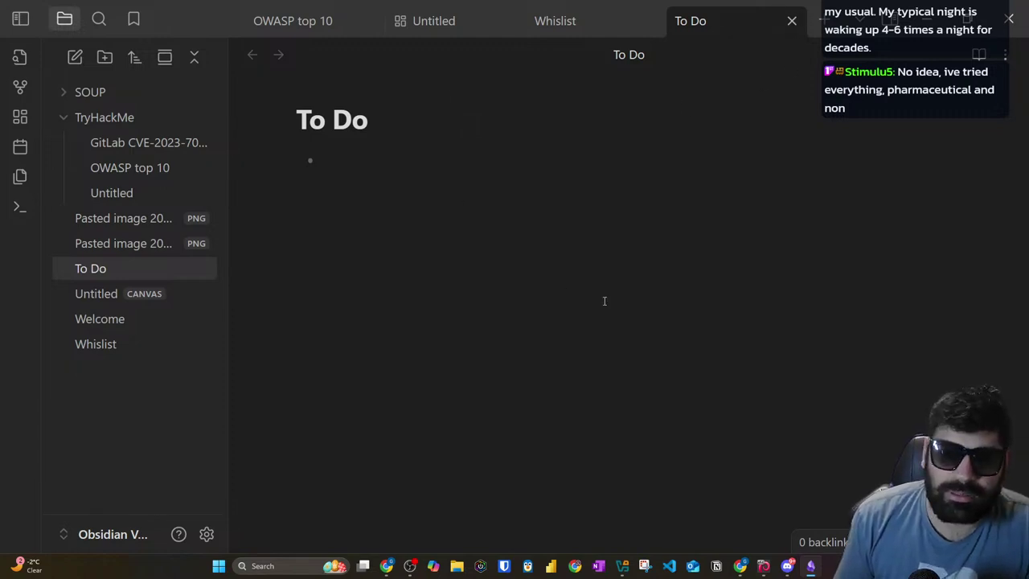
{"action": "key", "text": "alt+Tab"}
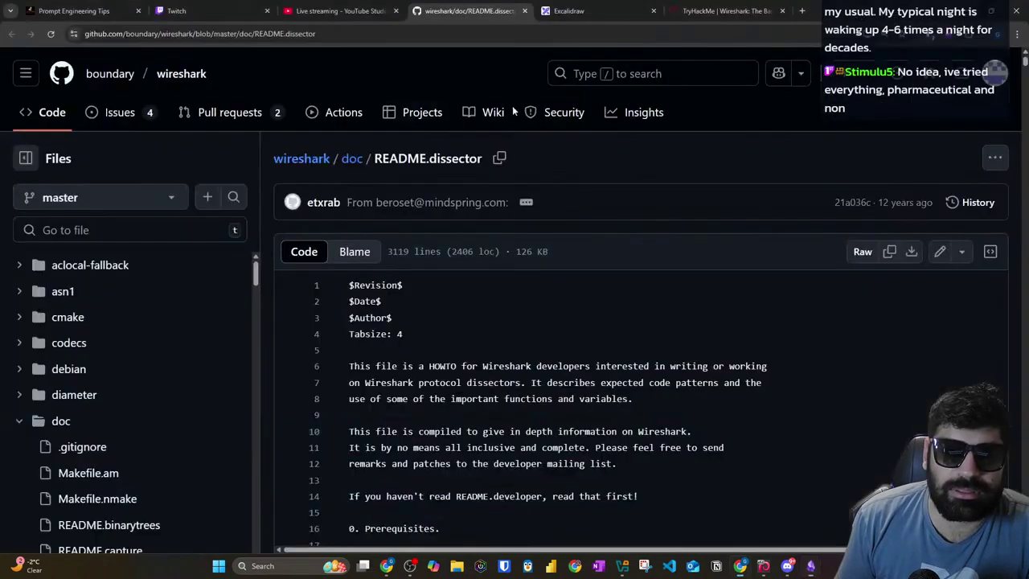
{"action": "left_click", "coordinate": [802, 11]}
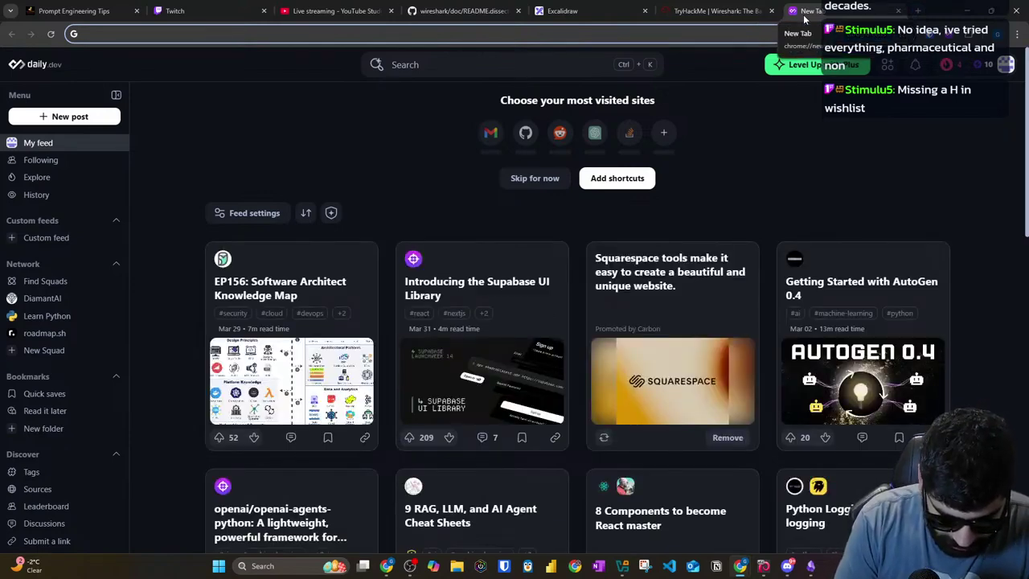
{"action": "key", "text": "alt+Tab"}
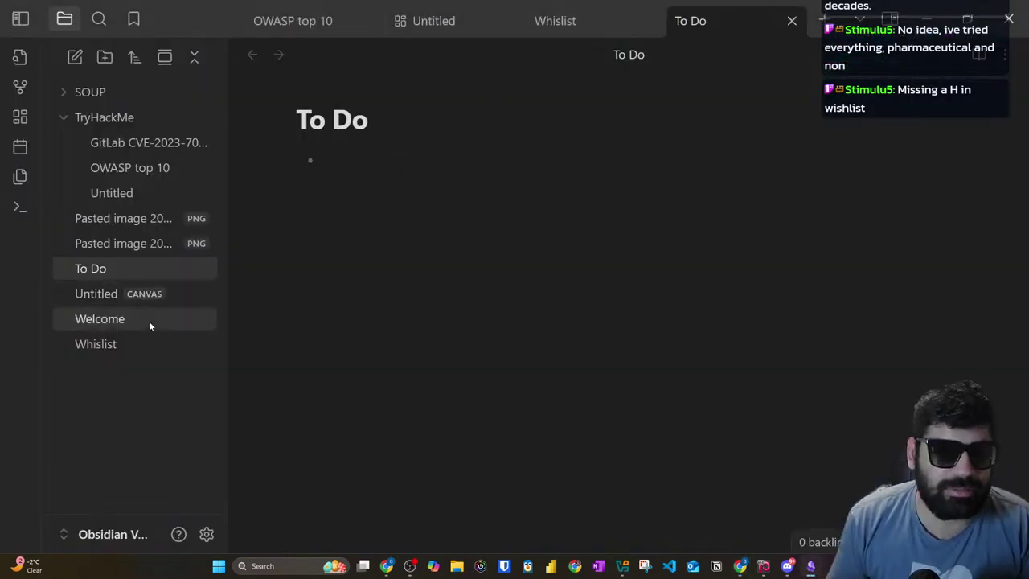
Step: Rename the Whislist note's title to 'Whish list'
{"action": "left_click", "coordinate": [119, 344]}
{"action": "left_click", "coordinate": [357, 119]}
{"action": "type", "text": "hishlist"}
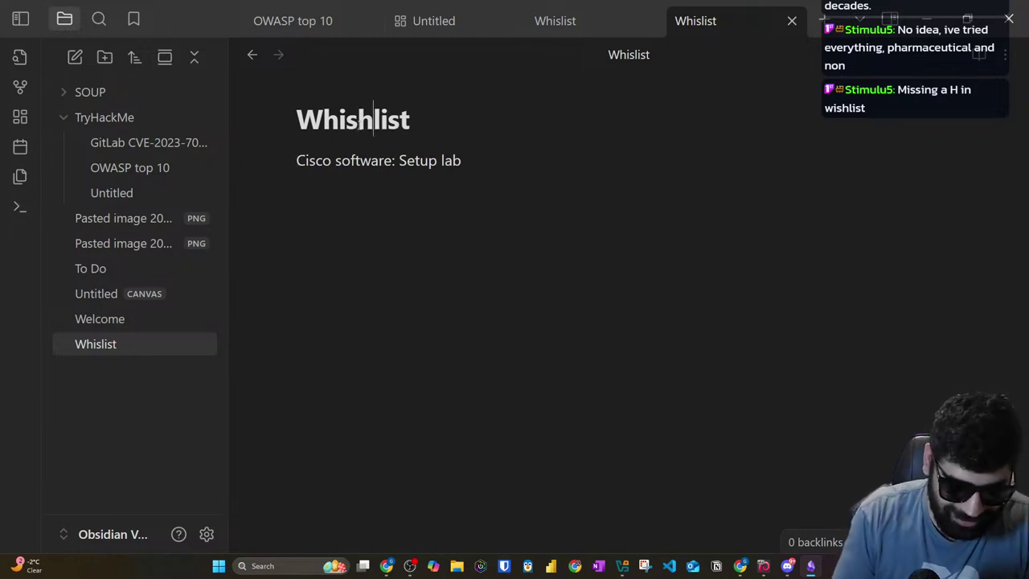
{"action": "left_click", "coordinate": [419, 247]}
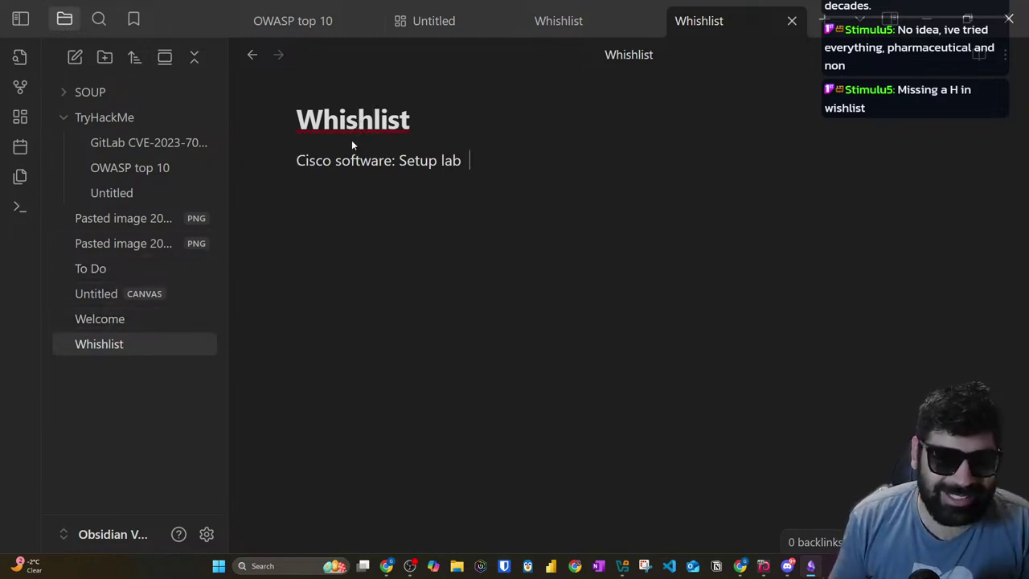
{"action": "left_click", "coordinate": [375, 121]}
{"action": "left_click", "coordinate": [325, 223]}
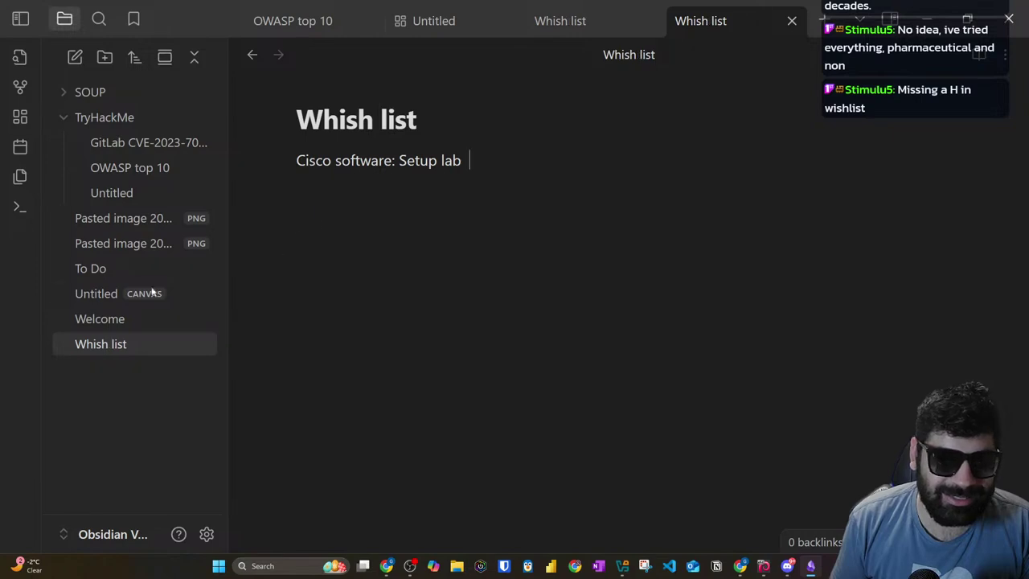
Step: Add another '-' bullet in To Do and type 'do' in the new Chrome tab
{"action": "left_click", "coordinate": [90, 268]}
{"action": "type", "text": "-"}
{"action": "key", "text": "alt+Tab"}
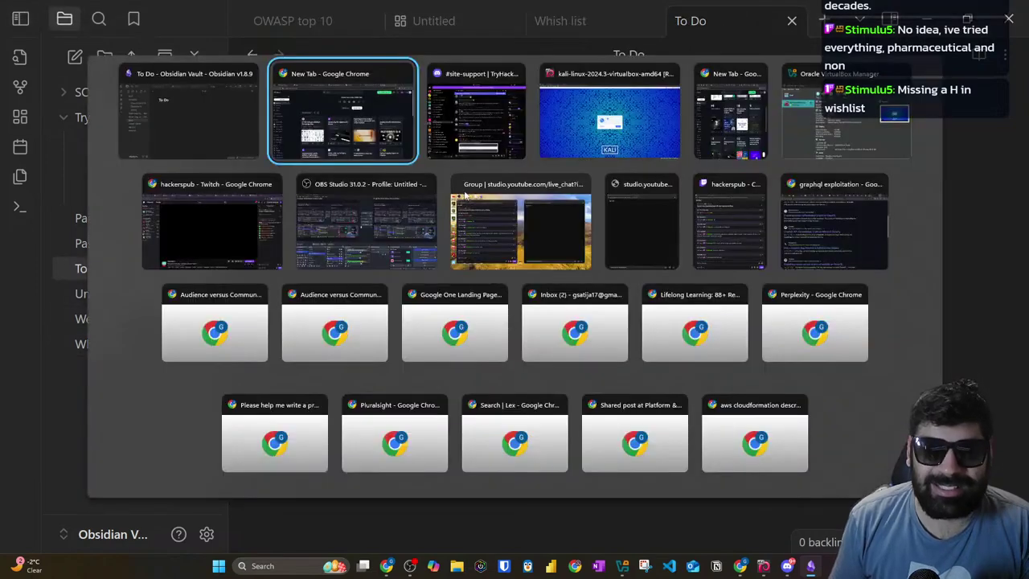
{"action": "left_click", "coordinate": [526, 33]}
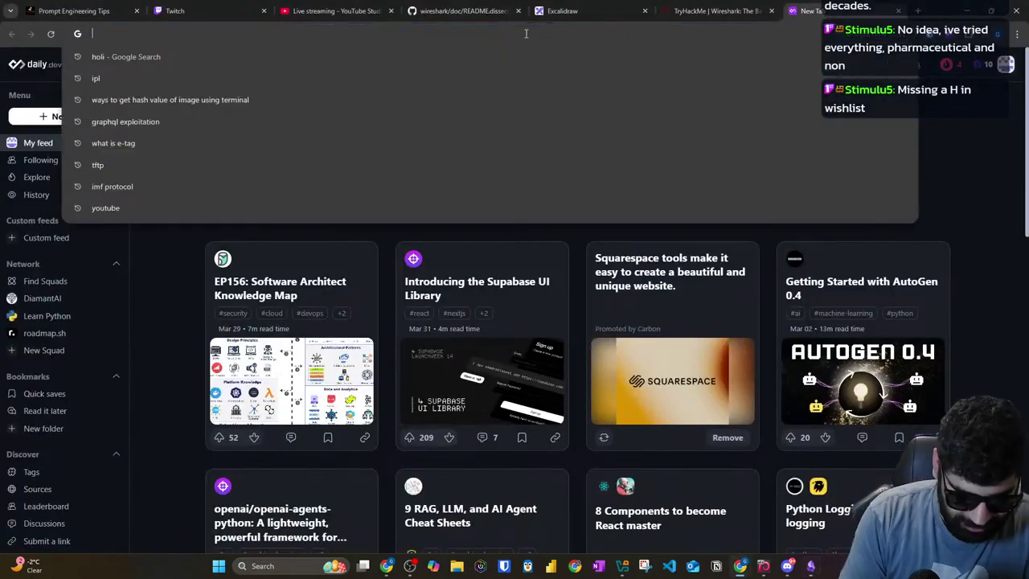
{"action": "type", "text": "do"}
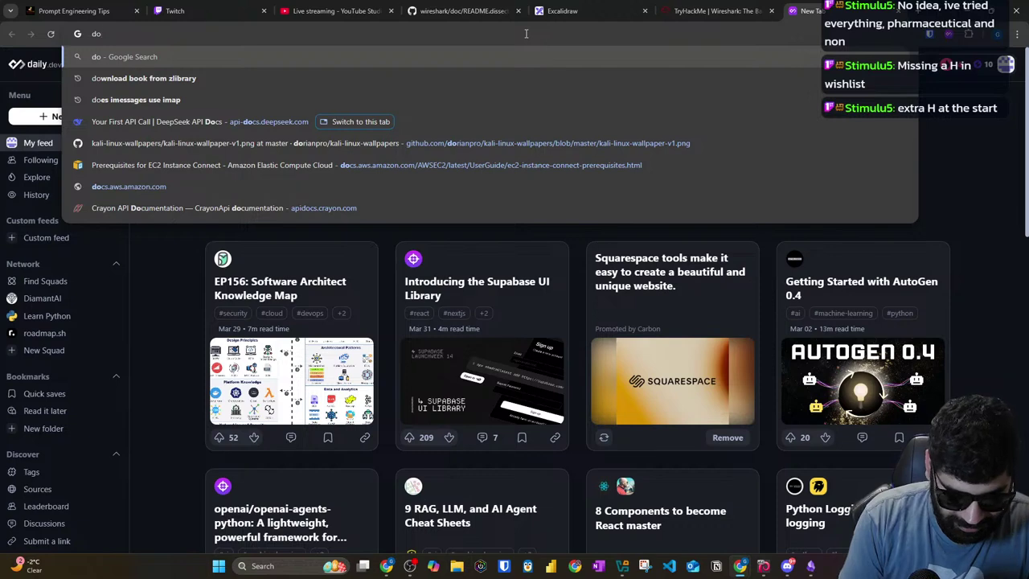
{"action": "key", "text": "alt+Tab"}
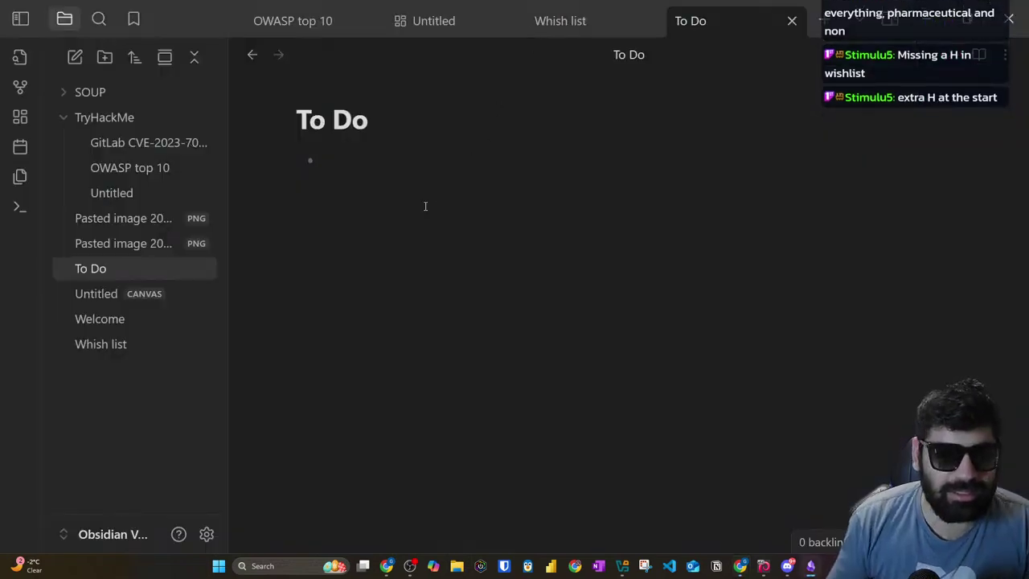
Step: Delete the extra h so the note's title reads 'Wish list'
{"action": "left_click", "coordinate": [138, 348]}
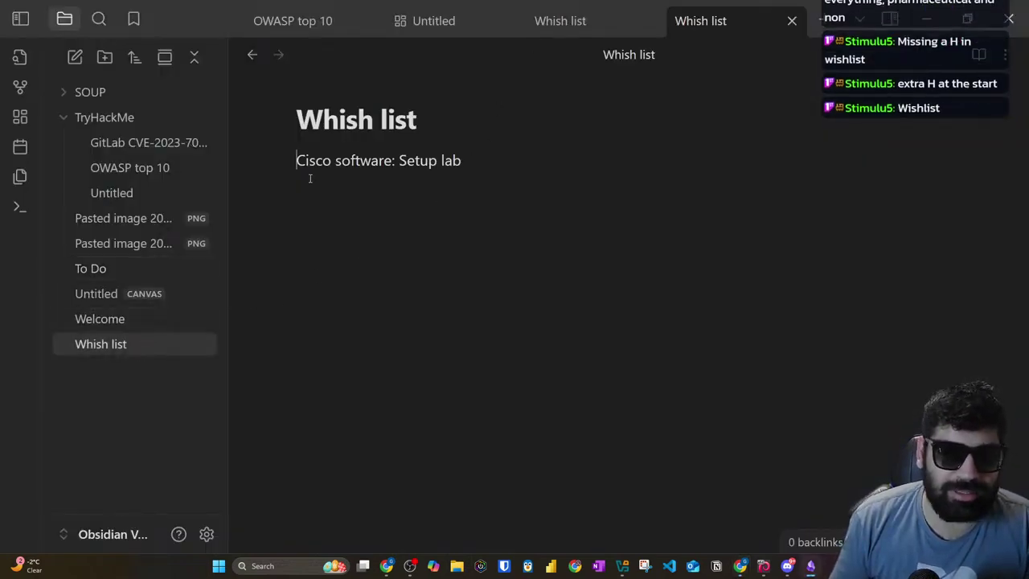
{"action": "left_click", "coordinate": [338, 119]}
{"action": "key", "text": "BackSpace"}
{"action": "key", "text": "Return"}
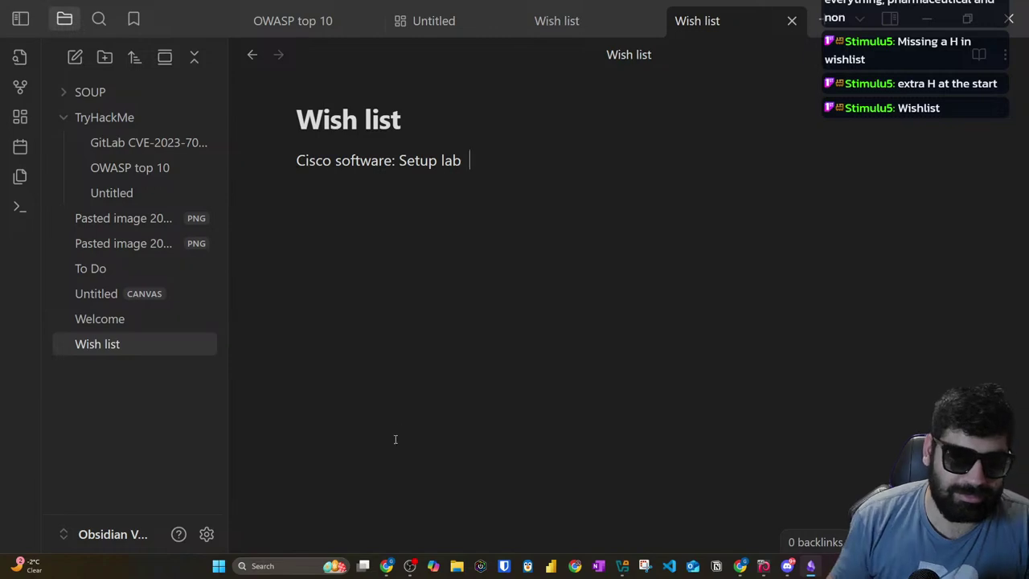
{"action": "key", "text": "alt+Tab"}
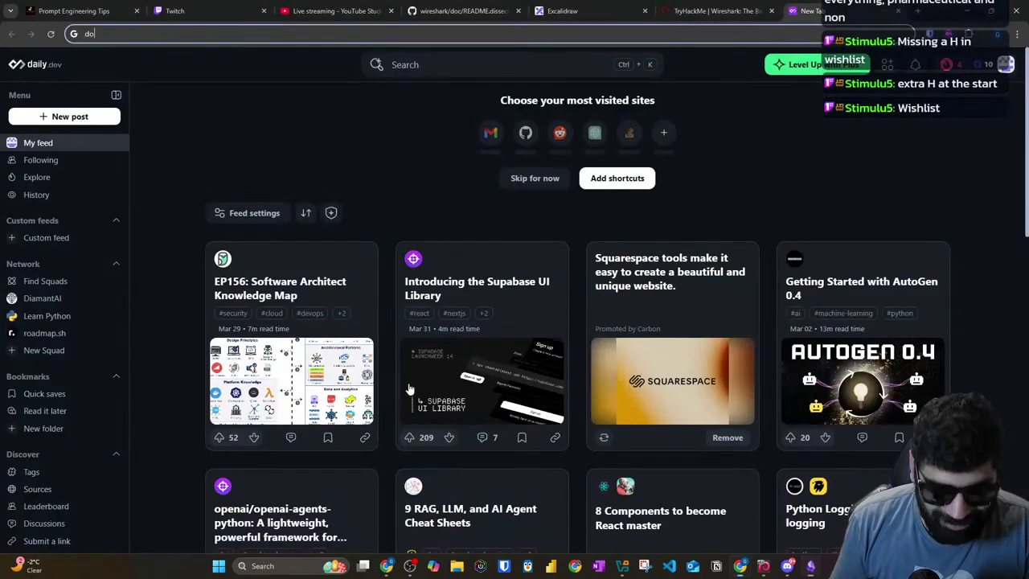
Step: Google whether milk with turmeric helps with better sleep, read the AI Overview, then return to TryHackMe
{"action": "type", "text": "does drinking milk with turmer"}
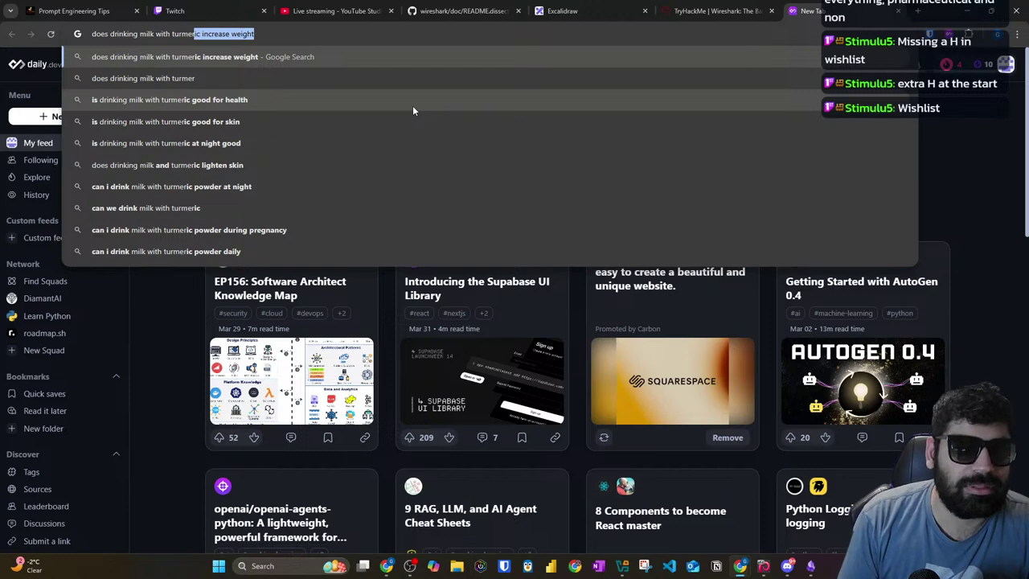
{"action": "type", "text": "ic incre"}
{"action": "key", "text": "BackSpace"}
{"action": "key", "text": "BackSpace"}
{"action": "key", "text": "BackSpace"}
{"action": "key", "text": "BackSpace"}
{"action": "key", "text": "BackSpace"}
{"action": "type", "text": "helps with bel"}
{"action": "type", "text": "ter sleep"}
{"action": "key", "text": "Return"}
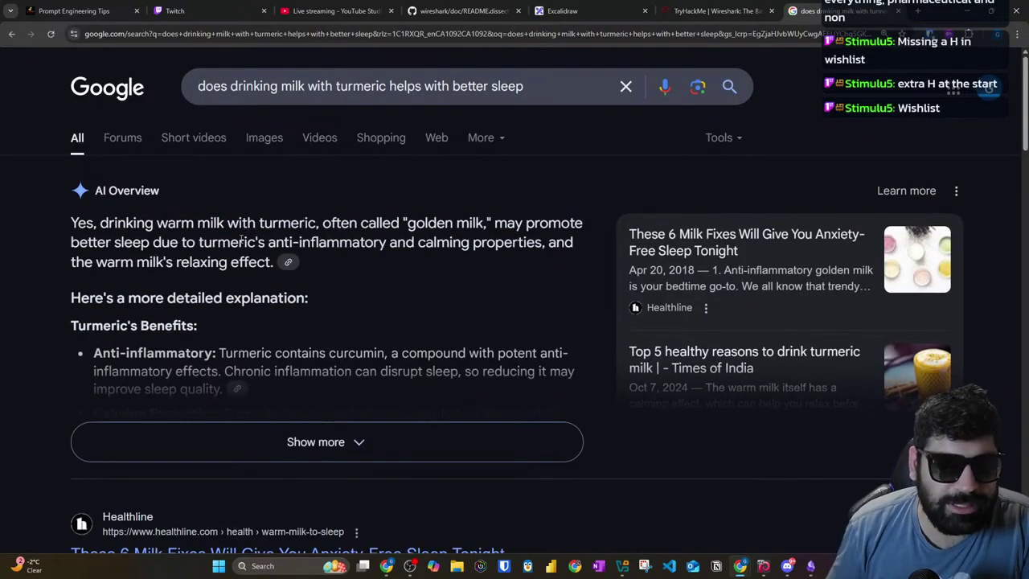
{"action": "left_click_drag", "start_coordinate": [100, 225], "coordinate": [552, 229]}
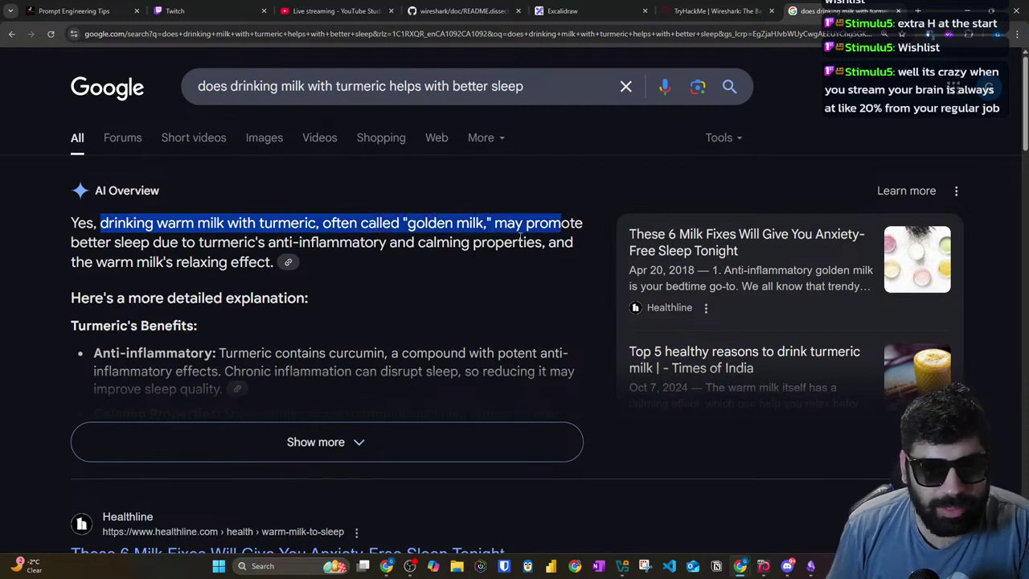
{"action": "left_click_drag", "start_coordinate": [114, 242], "coordinate": [573, 243]}
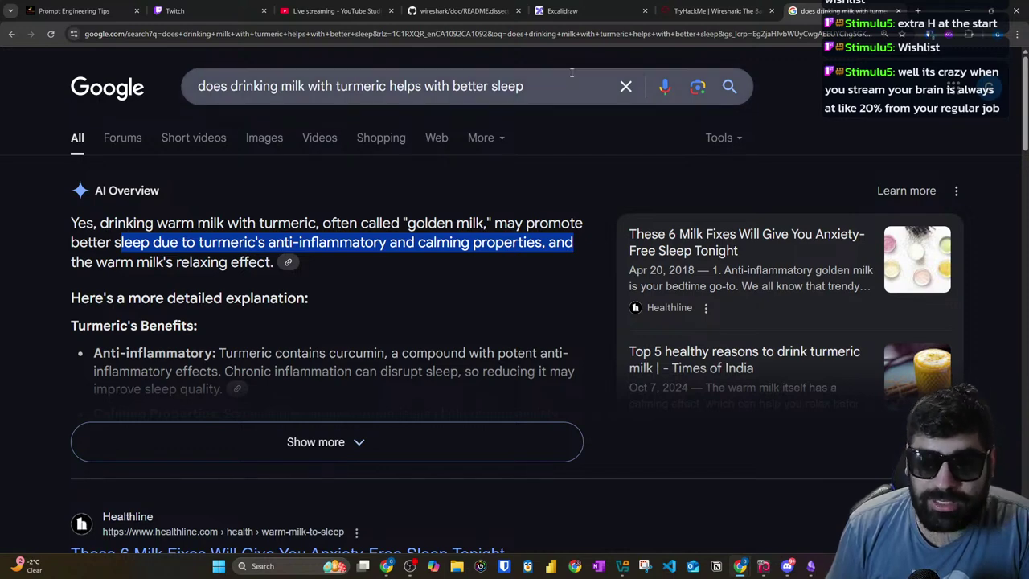
{"action": "left_click", "coordinate": [685, 8]}
{"action": "scroll", "coordinate": [351, 373], "scroll_direction": "down", "scroll_amount": 5}
{"action": "scroll", "coordinate": [600, 338], "scroll_direction": "down", "scroll_amount": 2}
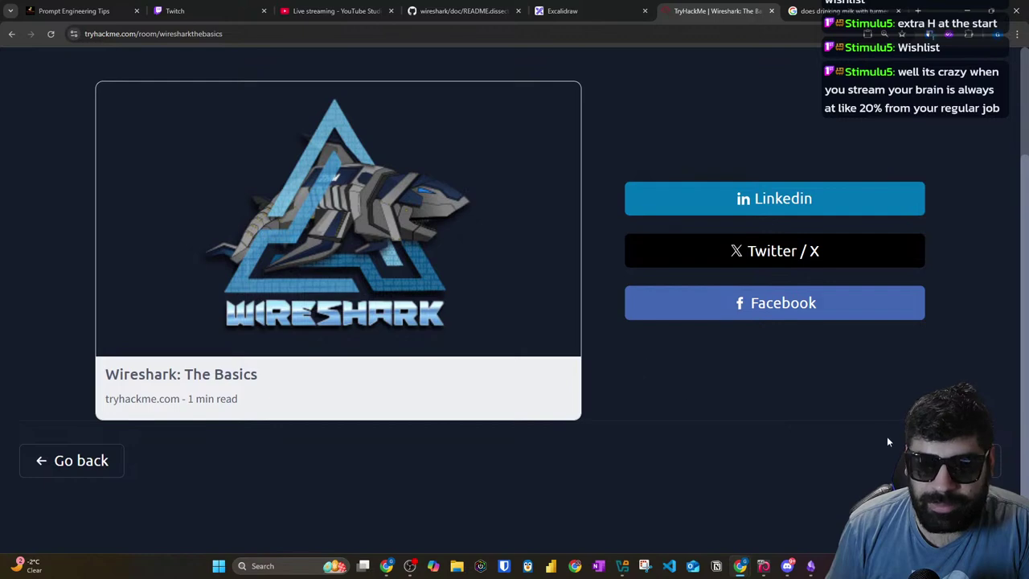
Step: Open TryHackMe's Challenges page from the Learn menu, browse the challenge cards, then return to the search tab
{"action": "key", "text": "Escape"}
{"action": "scroll", "coordinate": [333, 243], "scroll_direction": "up", "scroll_amount": 15}
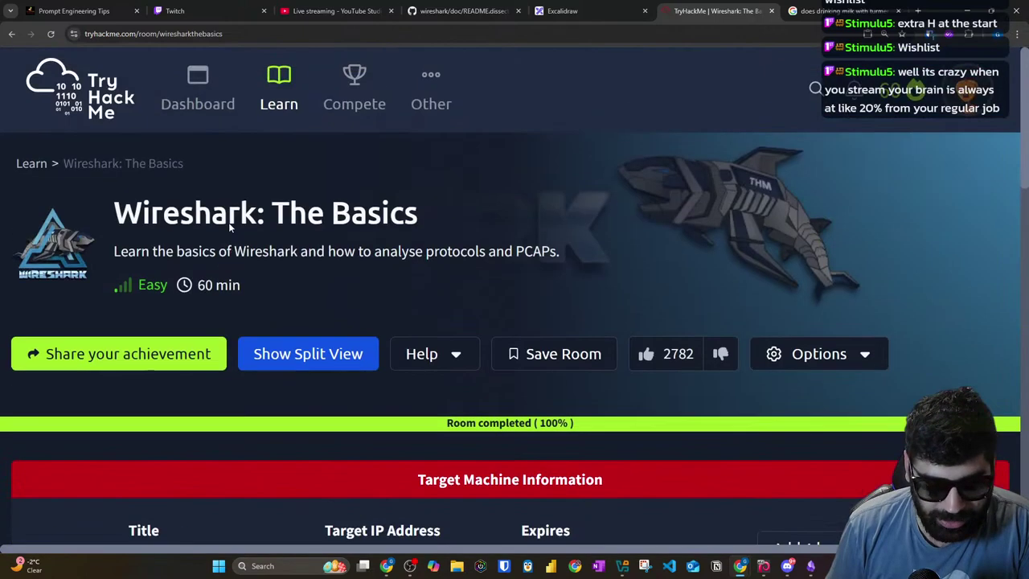
{"action": "mouse_move", "coordinate": [280, 96]}
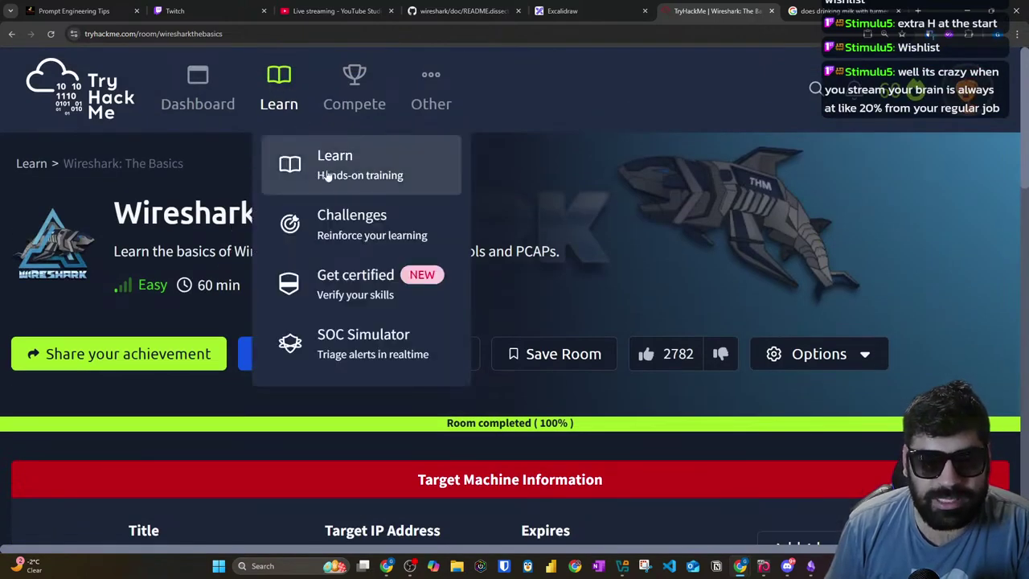
{"action": "left_click", "coordinate": [328, 232]}
{"action": "scroll", "coordinate": [225, 234], "scroll_direction": "down", "scroll_amount": 4}
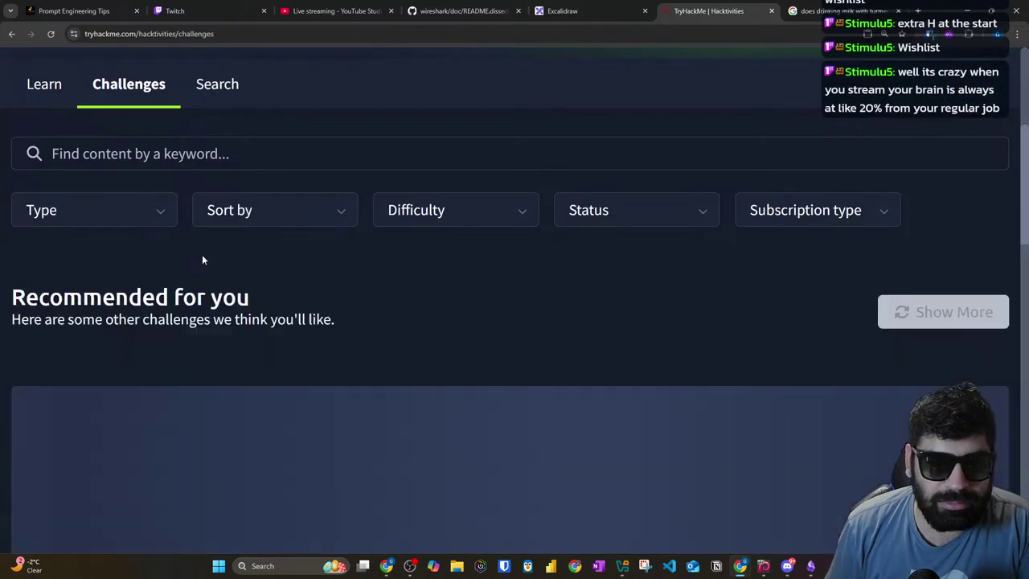
{"action": "scroll", "coordinate": [425, 266], "scroll_direction": "down", "scroll_amount": 6}
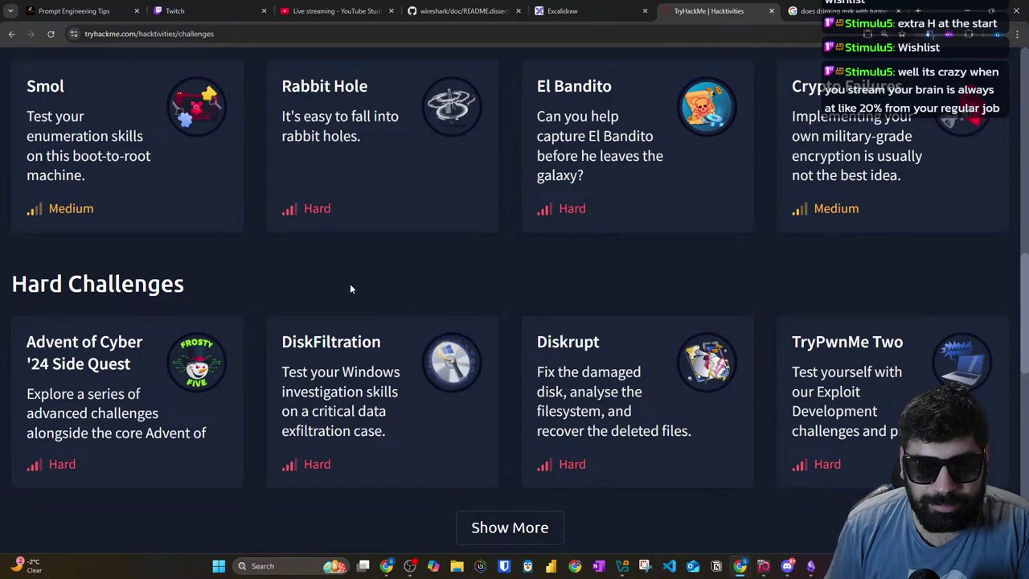
{"action": "scroll", "coordinate": [346, 288], "scroll_direction": "up", "scroll_amount": 3}
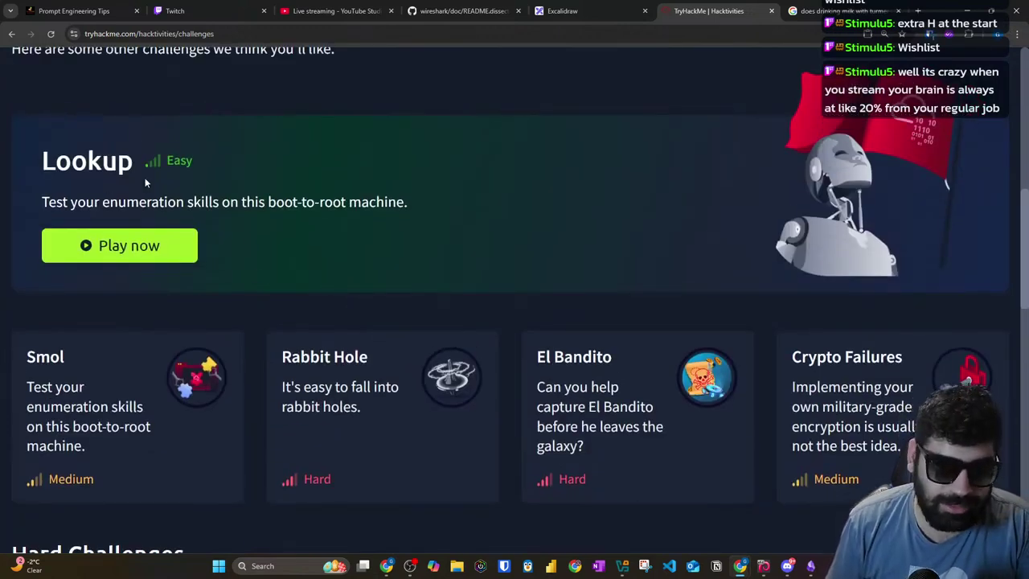
{"action": "left_click_drag", "start_coordinate": [37, 213], "coordinate": [402, 205]}
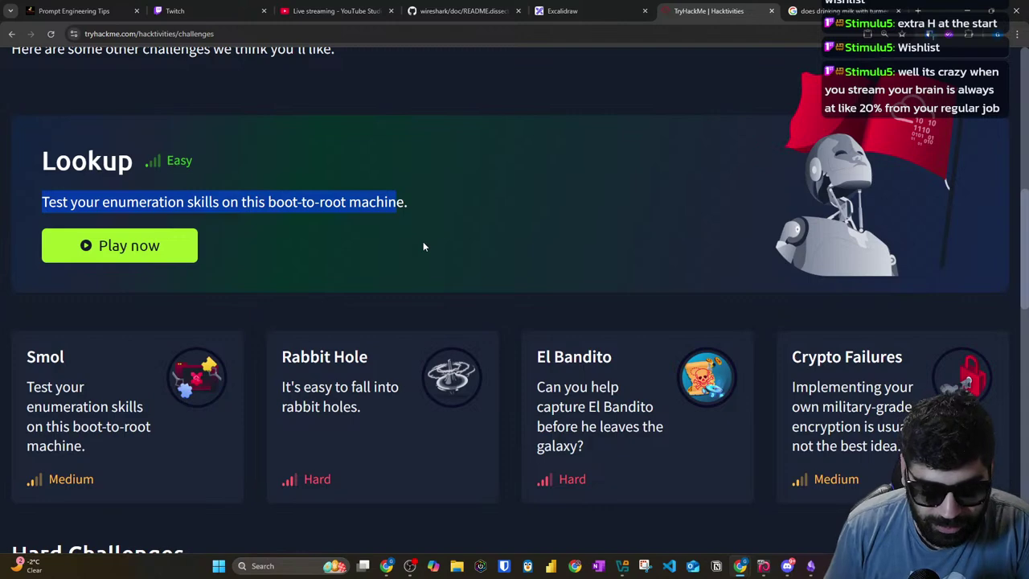
{"action": "left_click", "coordinate": [834, 12]}
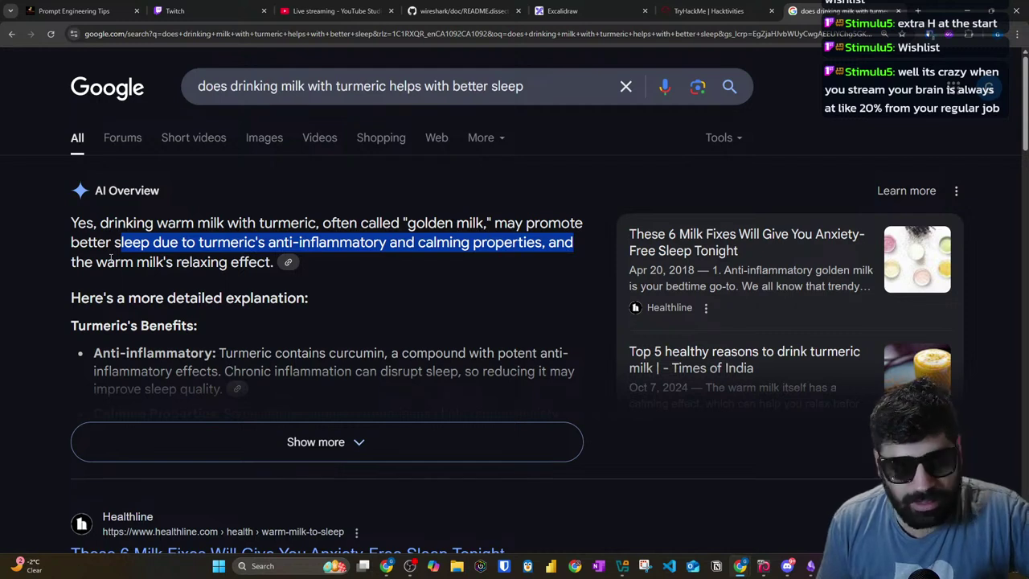
Step: Expand and read the AI Overview on 'golden milk' and sleep, then select the query to replace it
{"action": "left_click", "coordinate": [331, 442]}
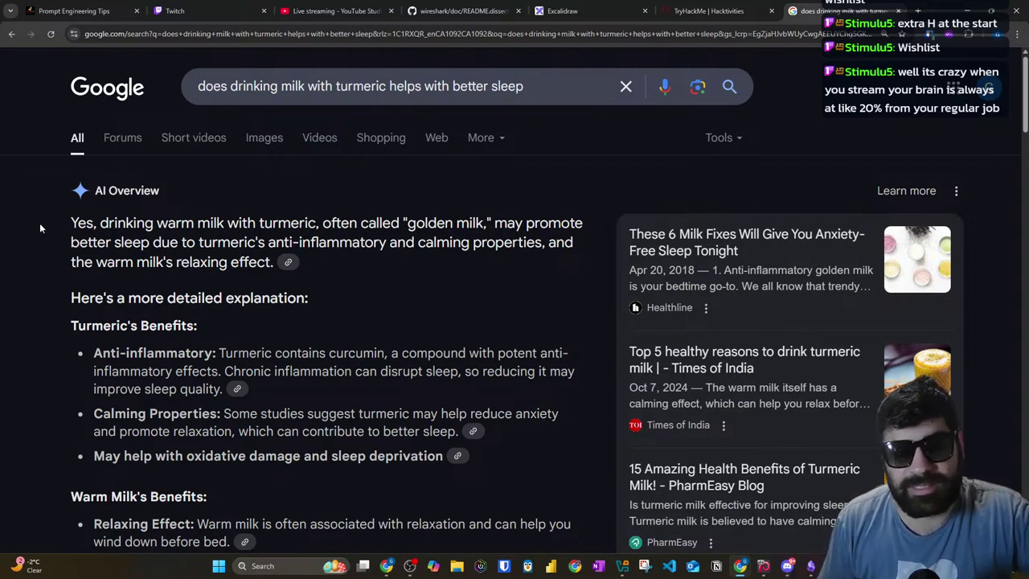
{"action": "left_click_drag", "start_coordinate": [69, 223], "coordinate": [332, 225]}
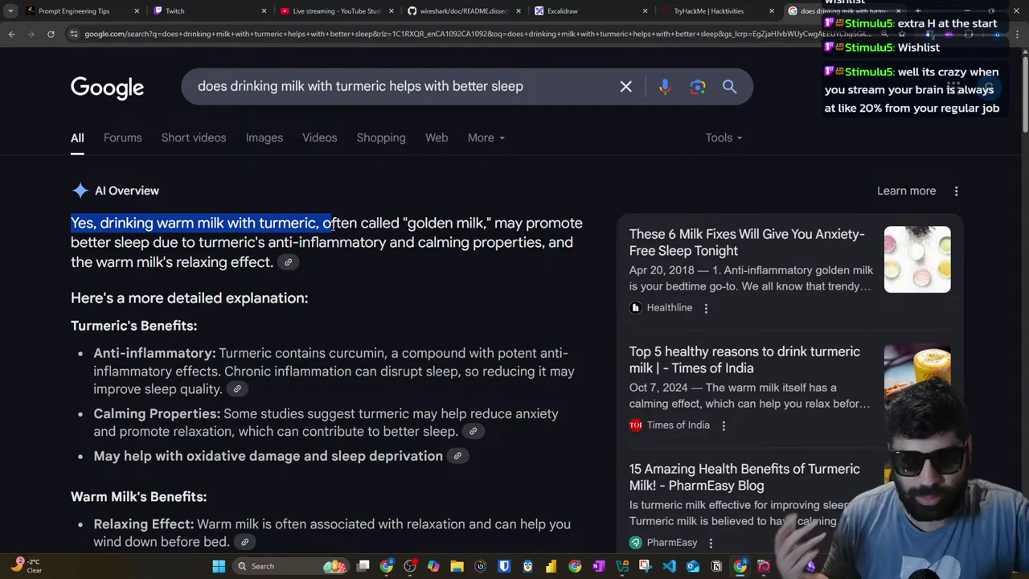
{"action": "left_click_drag", "start_coordinate": [351, 225], "coordinate": [492, 225]}
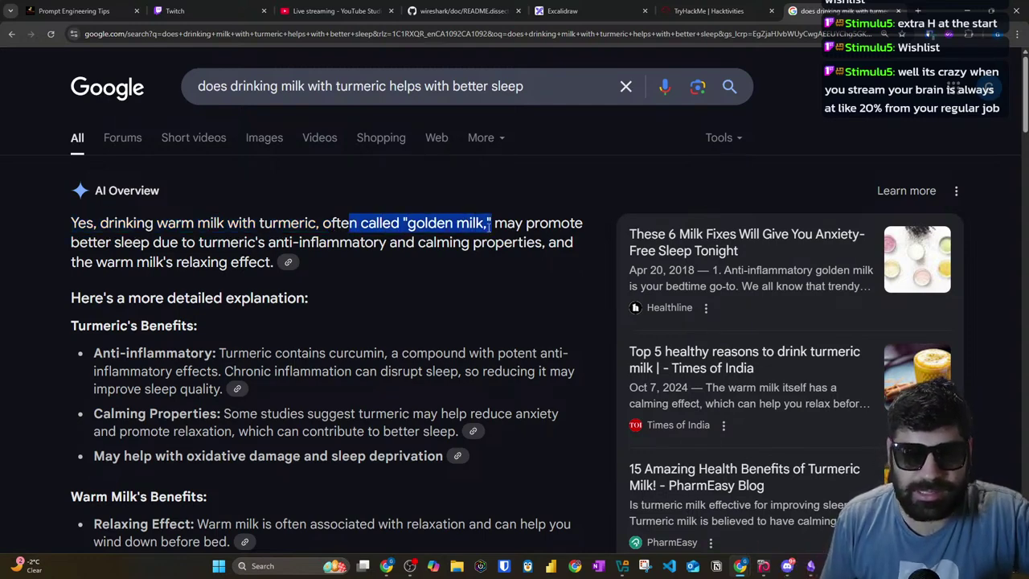
{"action": "scroll", "coordinate": [430, 317], "scroll_direction": "down", "scroll_amount": 5}
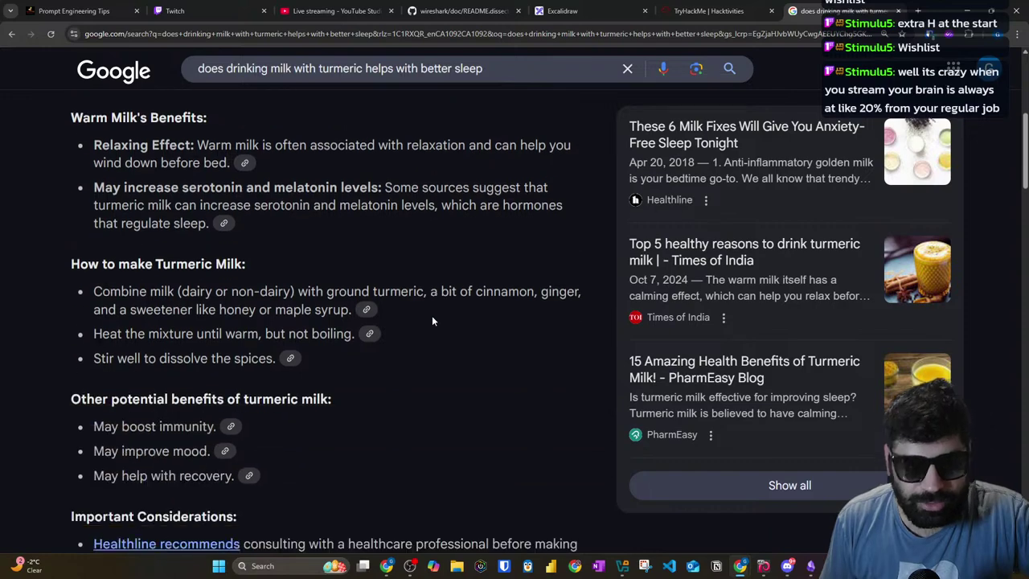
{"action": "scroll", "coordinate": [432, 320], "scroll_direction": "down", "scroll_amount": 2}
{"action": "scroll", "coordinate": [432, 320], "scroll_direction": "down", "scroll_amount": 4}
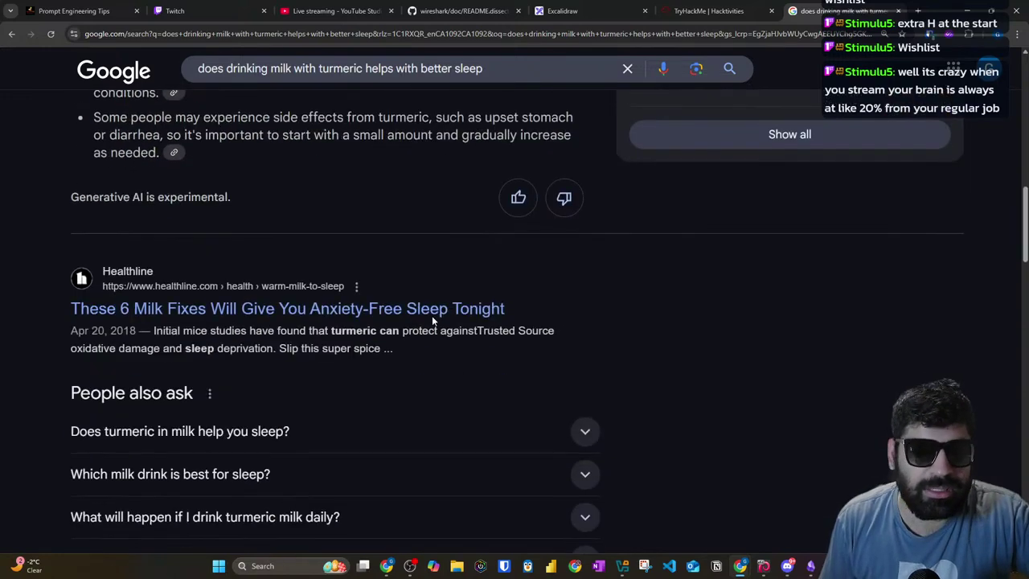
{"action": "scroll", "coordinate": [432, 322], "scroll_direction": "down", "scroll_amount": 3}
{"action": "scroll", "coordinate": [432, 315], "scroll_direction": "up", "scroll_amount": 10}
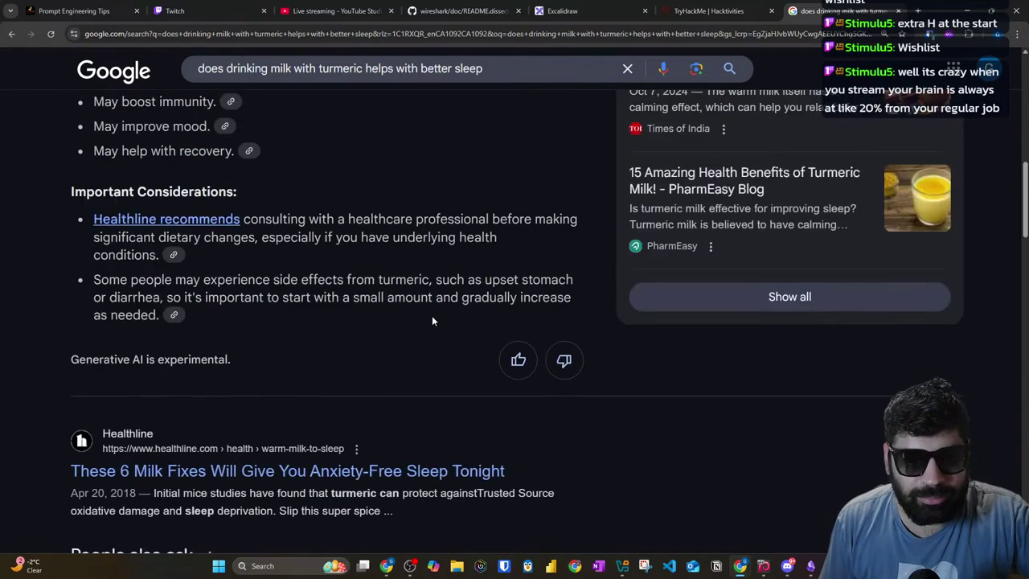
{"action": "scroll", "coordinate": [432, 321], "scroll_direction": "up", "scroll_amount": 4}
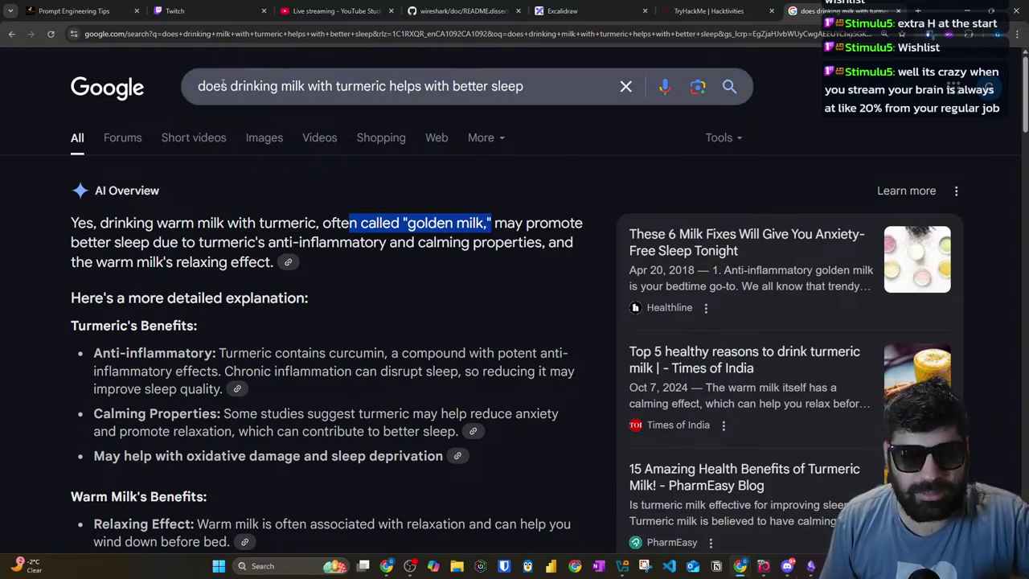
{"action": "left_click_drag", "start_coordinate": [550, 81], "coordinate": [163, 73]}
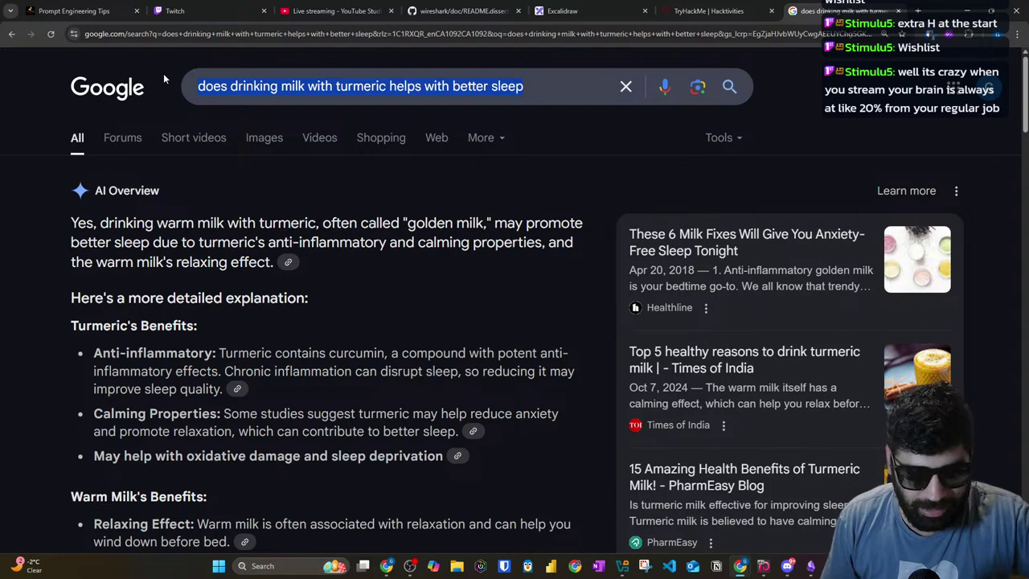
Step: Search Google images for 'kesar turmeric badaam milk' and preview three recipe photos
{"action": "type", "text": "kesa"}
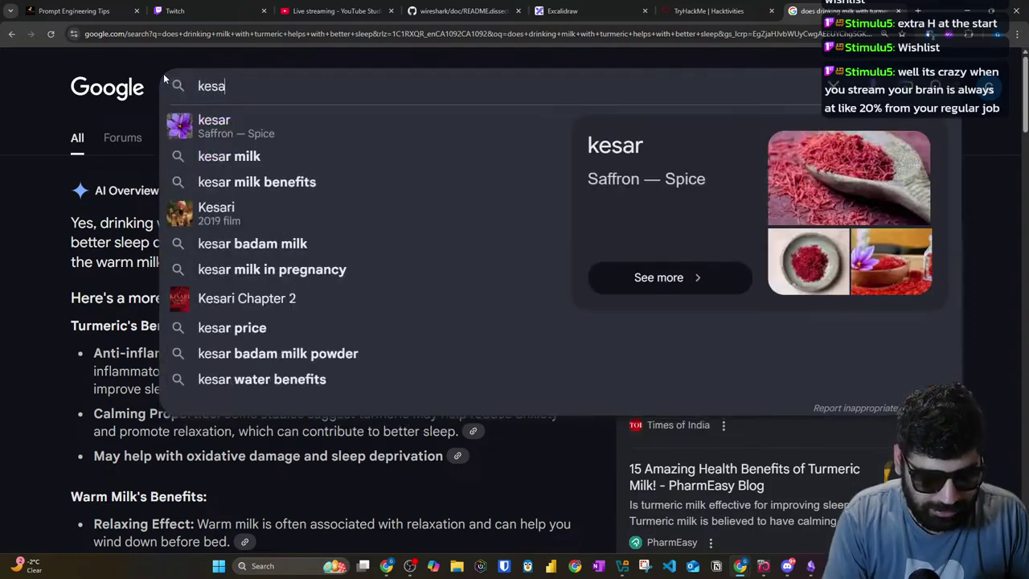
{"action": "type", "text": "r tur"}
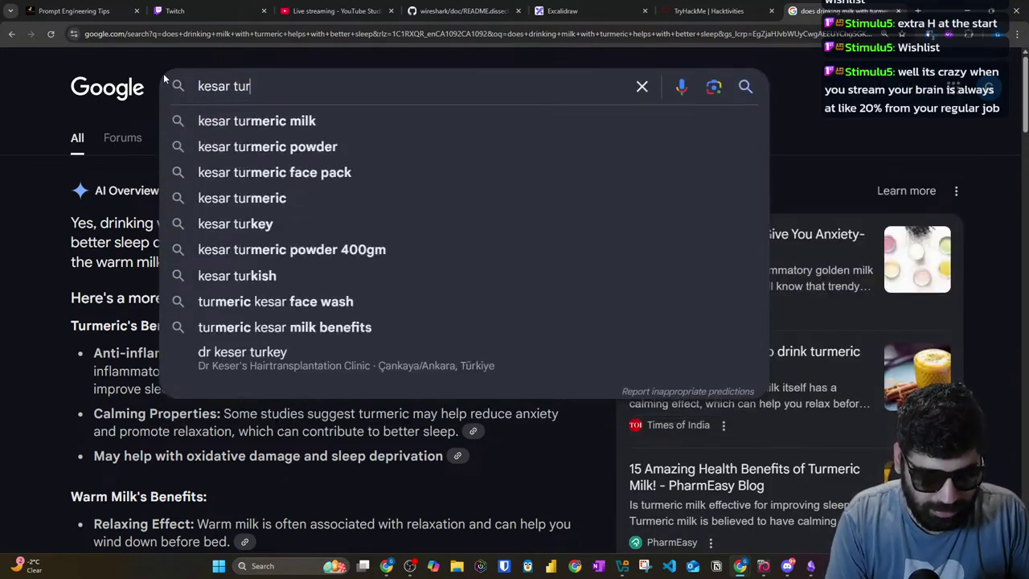
{"action": "type", "text": "meric "}
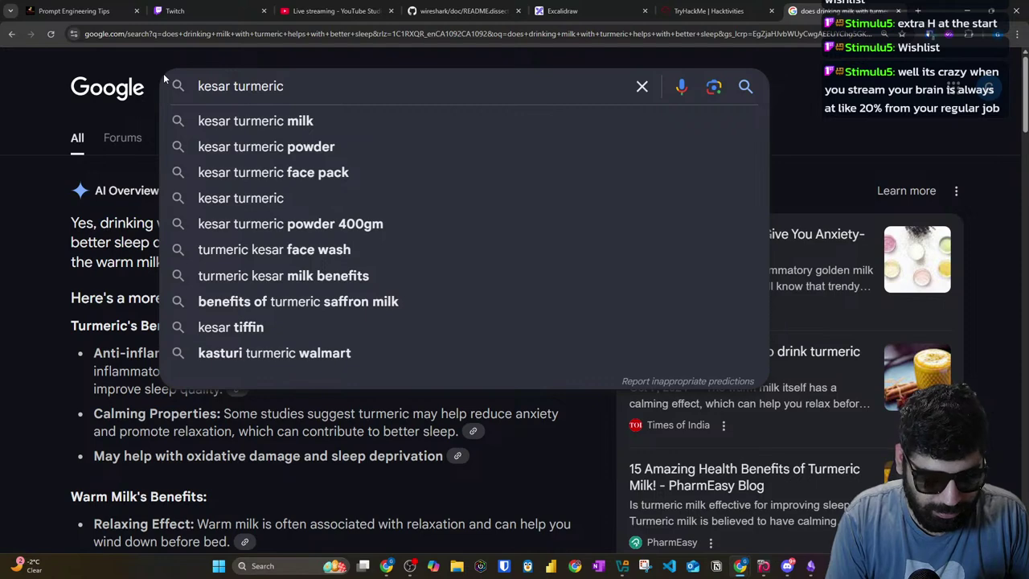
{"action": "type", "text": "badaam milk"}
{"action": "key", "text": "Return"}
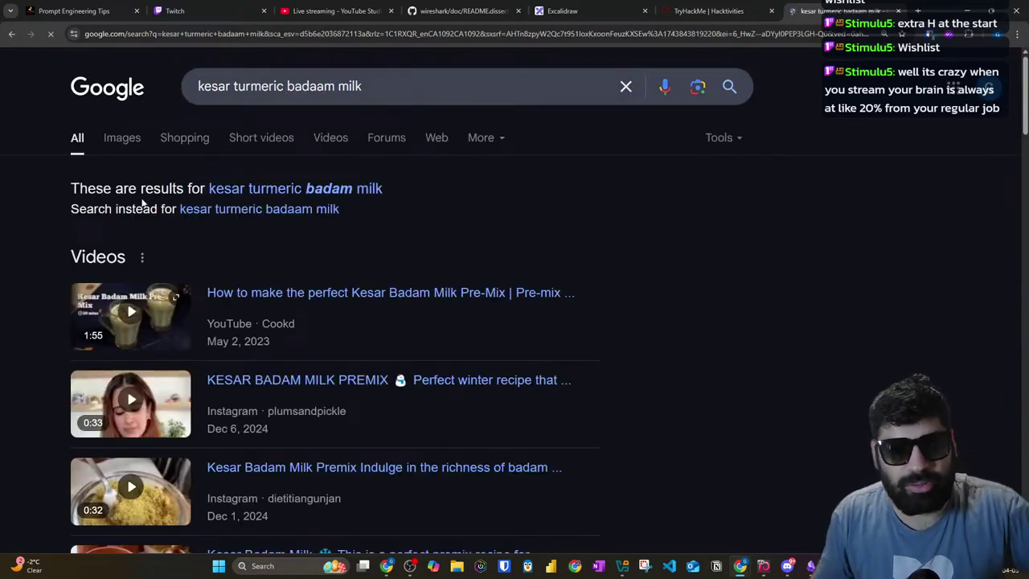
{"action": "left_click", "coordinate": [127, 143]}
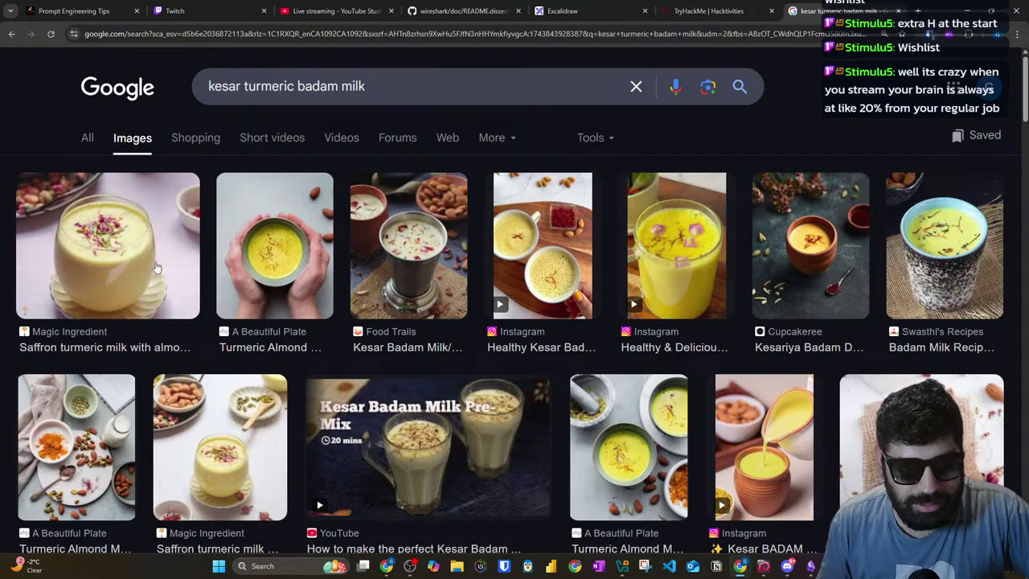
{"action": "left_click", "coordinate": [193, 274]}
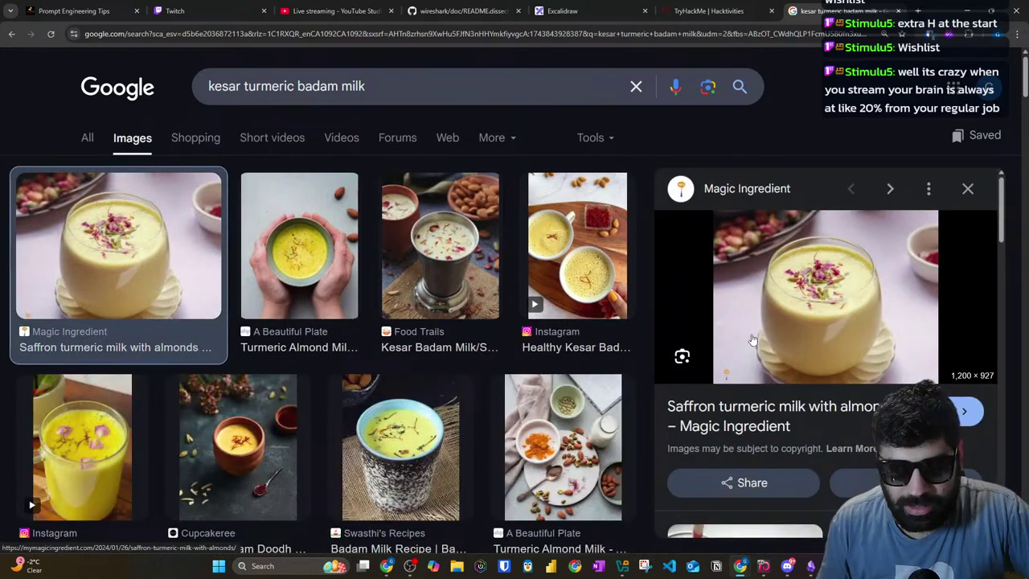
{"action": "left_click", "coordinate": [464, 250]}
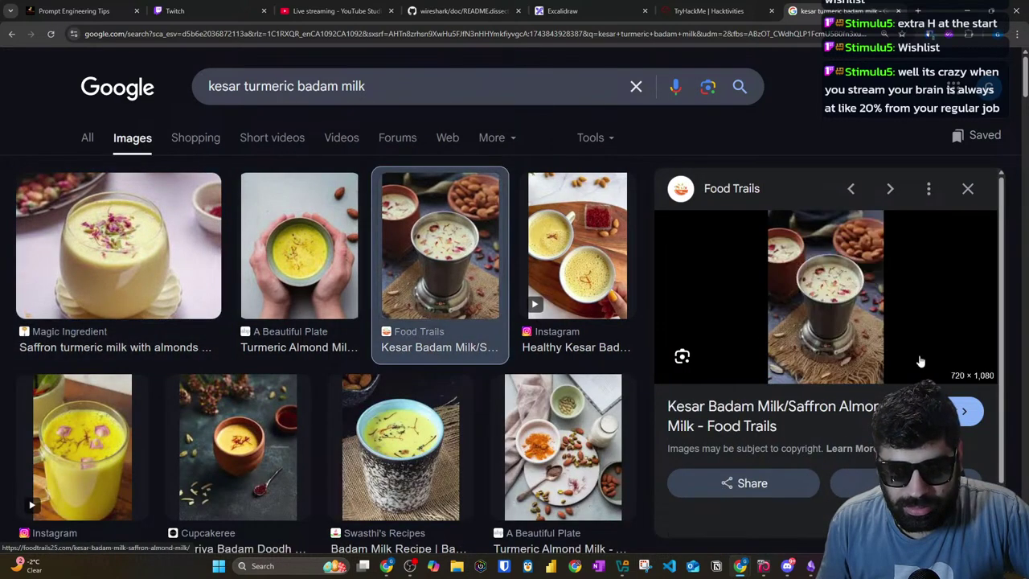
{"action": "left_click", "coordinate": [354, 420]}
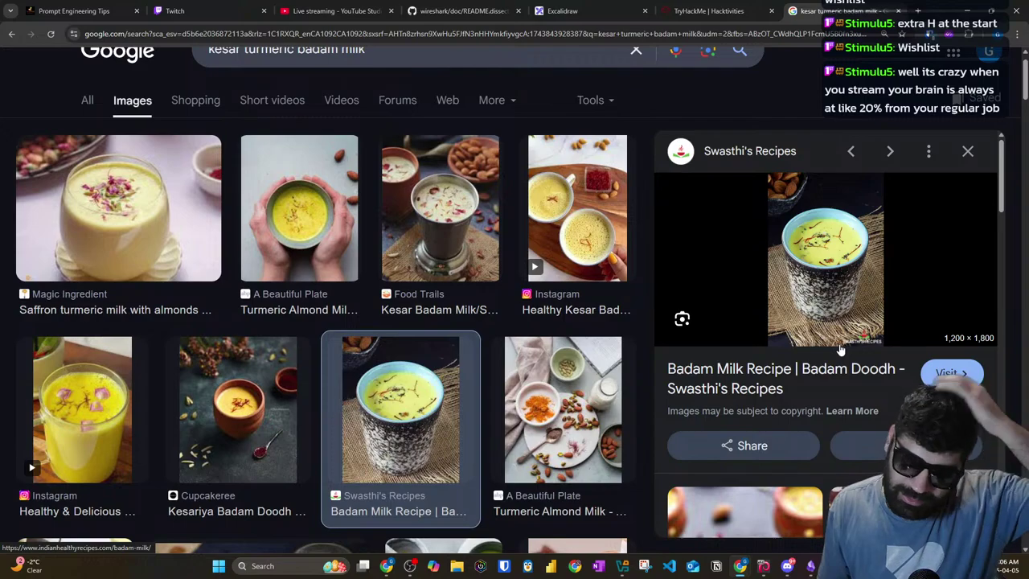
Step: Scroll further through the image results and preview thenaturalfood's Badam Milk Masala image
{"action": "scroll", "coordinate": [840, 350], "scroll_direction": "down", "scroll_amount": 3}
{"action": "scroll", "coordinate": [439, 340], "scroll_direction": "down", "scroll_amount": 4}
{"action": "scroll", "coordinate": [439, 344], "scroll_direction": "down", "scroll_amount": 5}
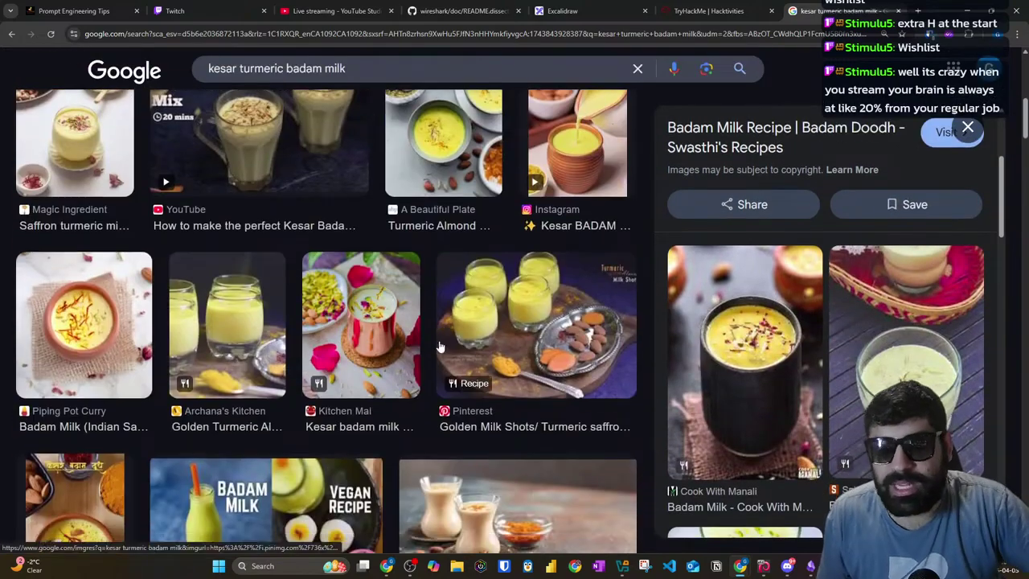
{"action": "scroll", "coordinate": [418, 359], "scroll_direction": "down", "scroll_amount": 10}
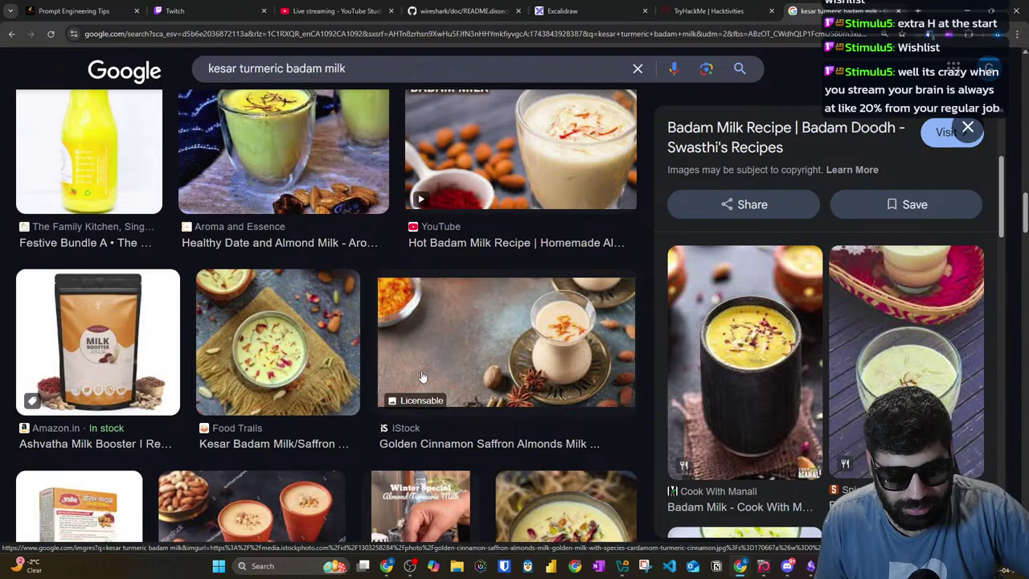
{"action": "scroll", "coordinate": [422, 377], "scroll_direction": "down", "scroll_amount": 5}
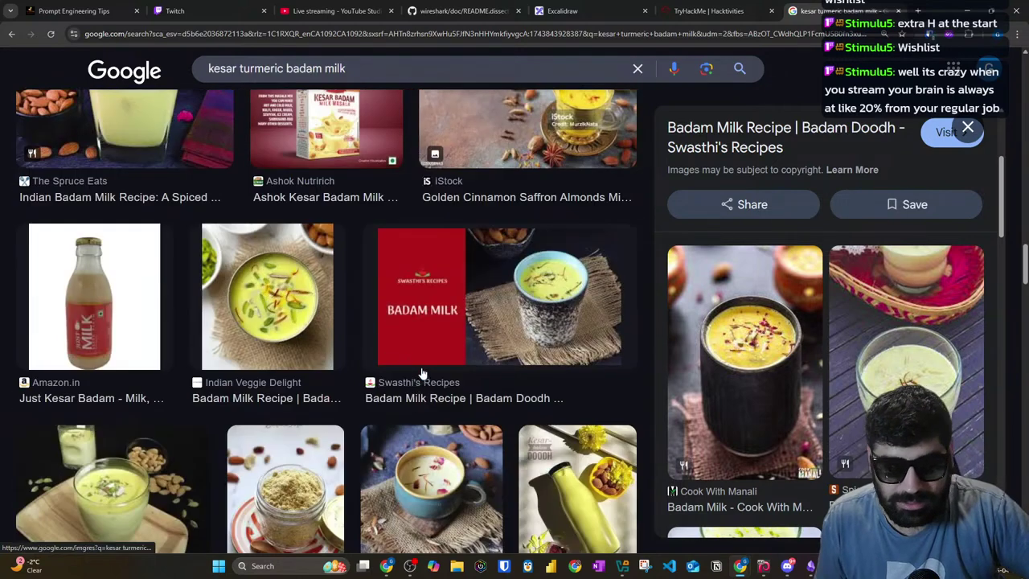
{"action": "scroll", "coordinate": [423, 371], "scroll_direction": "down", "scroll_amount": 5}
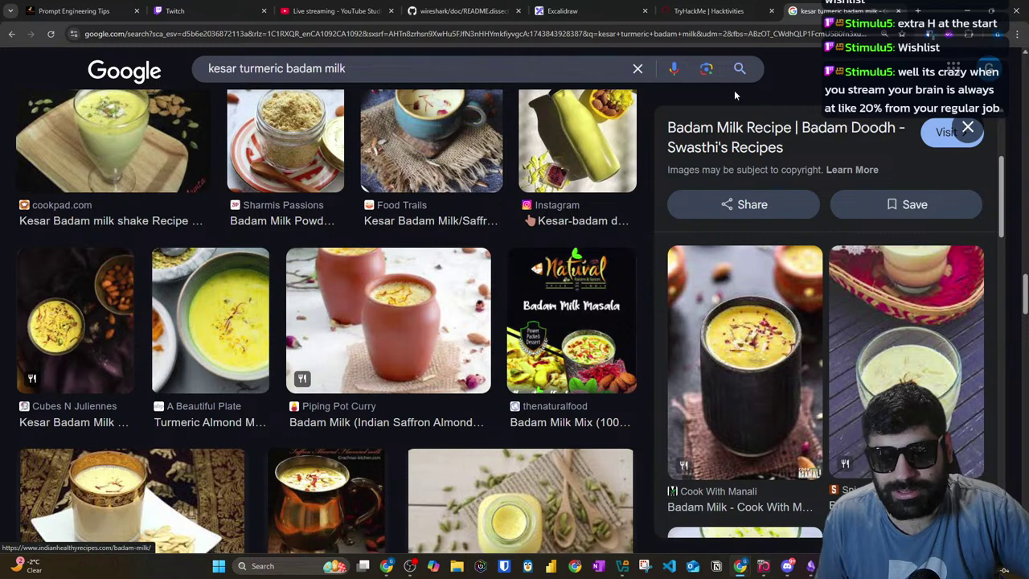
{"action": "left_click", "coordinate": [572, 298]}
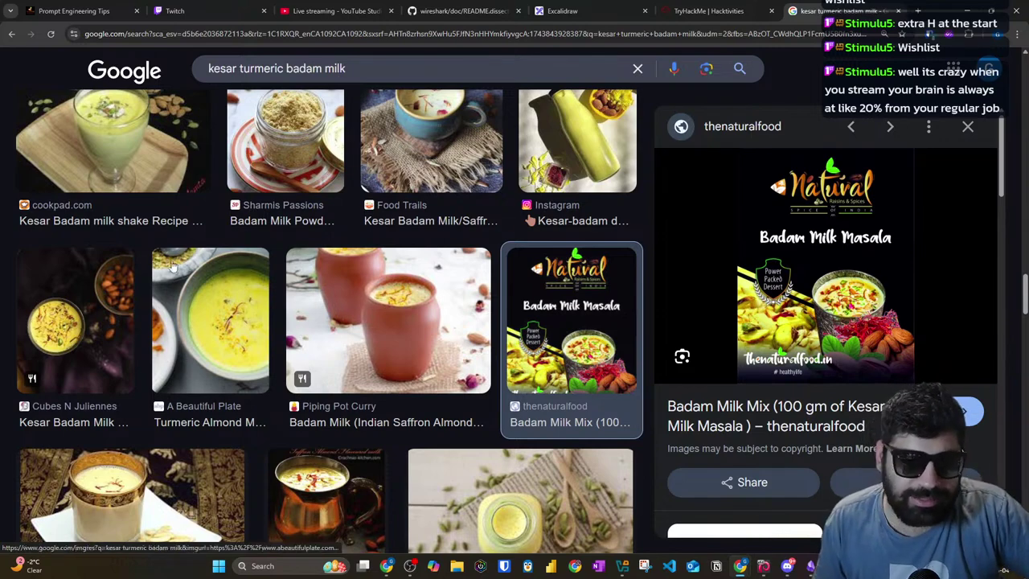
{"action": "scroll", "coordinate": [567, 277], "scroll_direction": "down", "scroll_amount": 3}
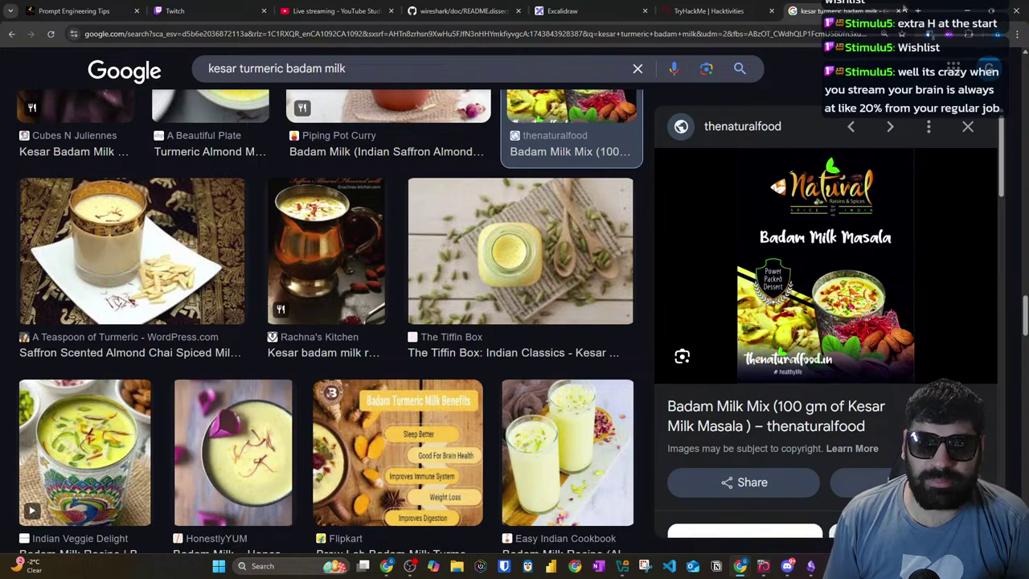
Step: Close the Google image search and load more Easy challenges on TryHackMe
{"action": "left_click", "coordinate": [898, 12]}
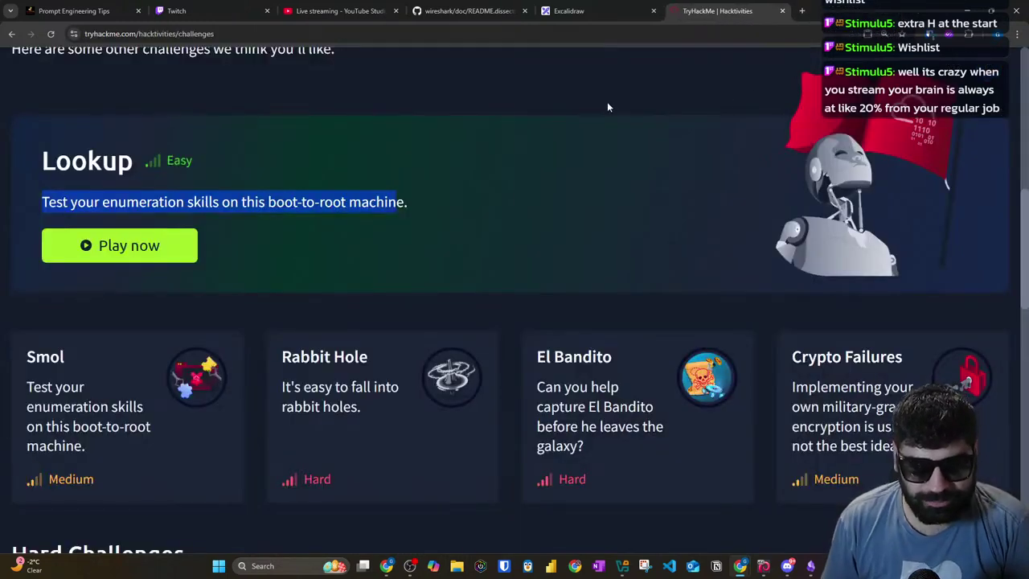
{"action": "scroll", "coordinate": [627, 193], "scroll_direction": "down", "scroll_amount": 10}
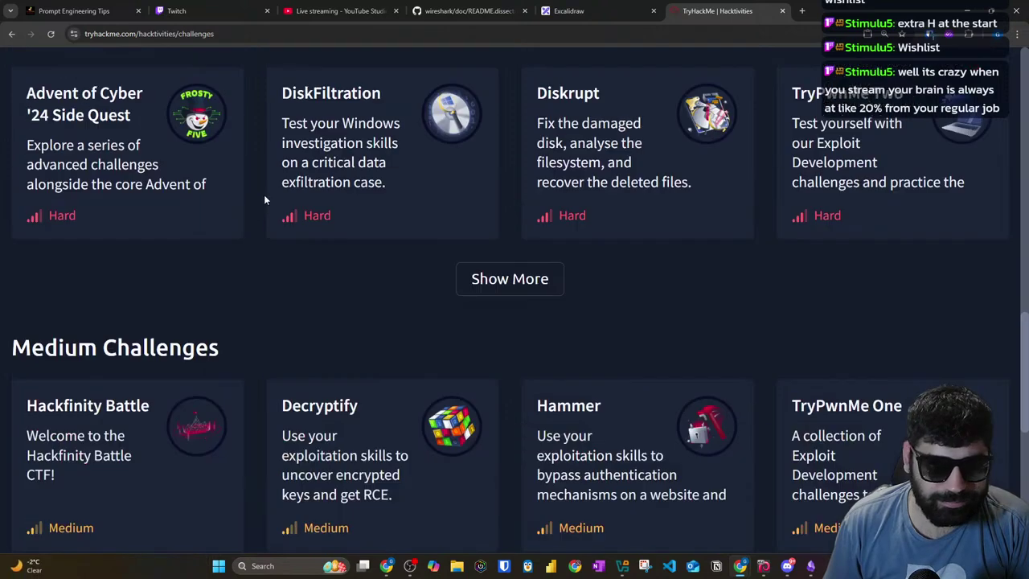
{"action": "scroll", "coordinate": [257, 201], "scroll_direction": "down", "scroll_amount": 1}
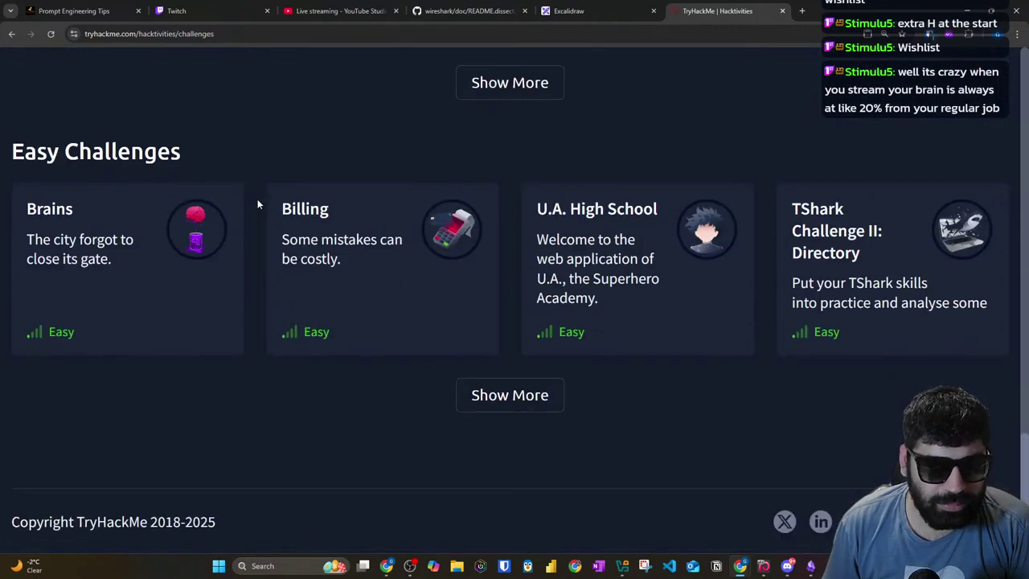
{"action": "left_click", "coordinate": [521, 386]}
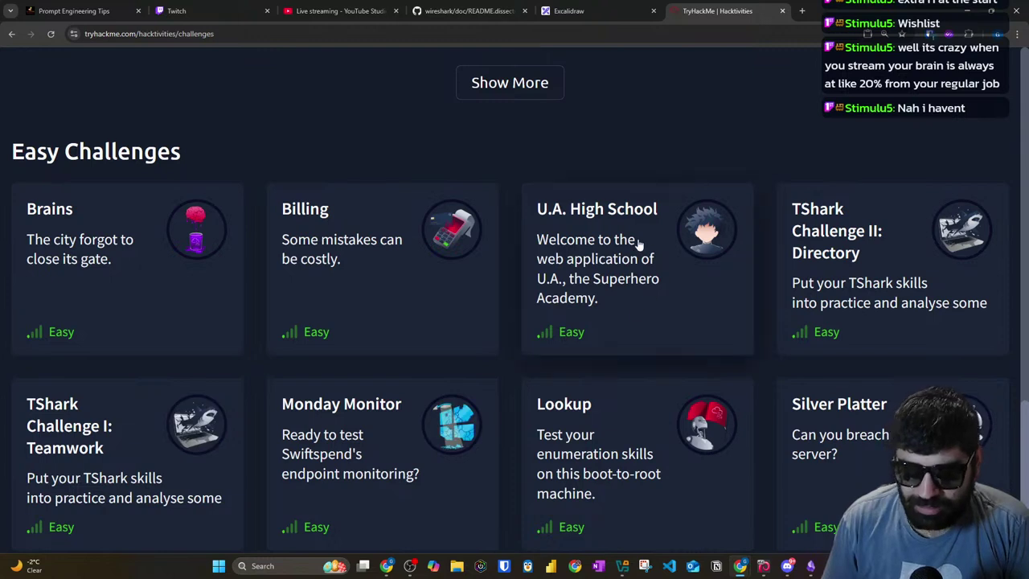
{"action": "scroll", "coordinate": [411, 230], "scroll_direction": "down", "scroll_amount": 2}
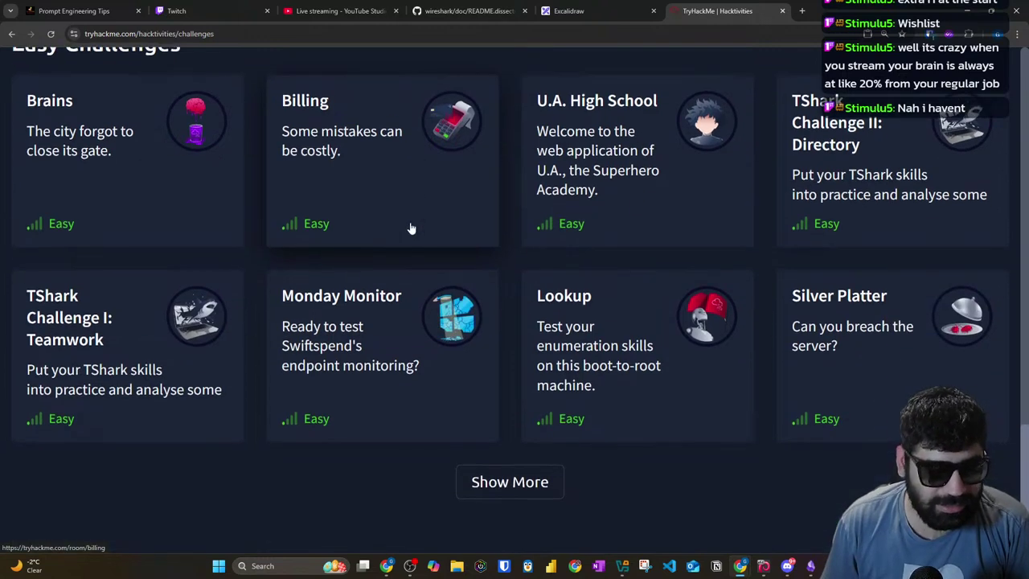
Step: Open the TShark Challenge I room and highlight its recommended-rooms introduction sentence
{"action": "left_click", "coordinate": [183, 330]}
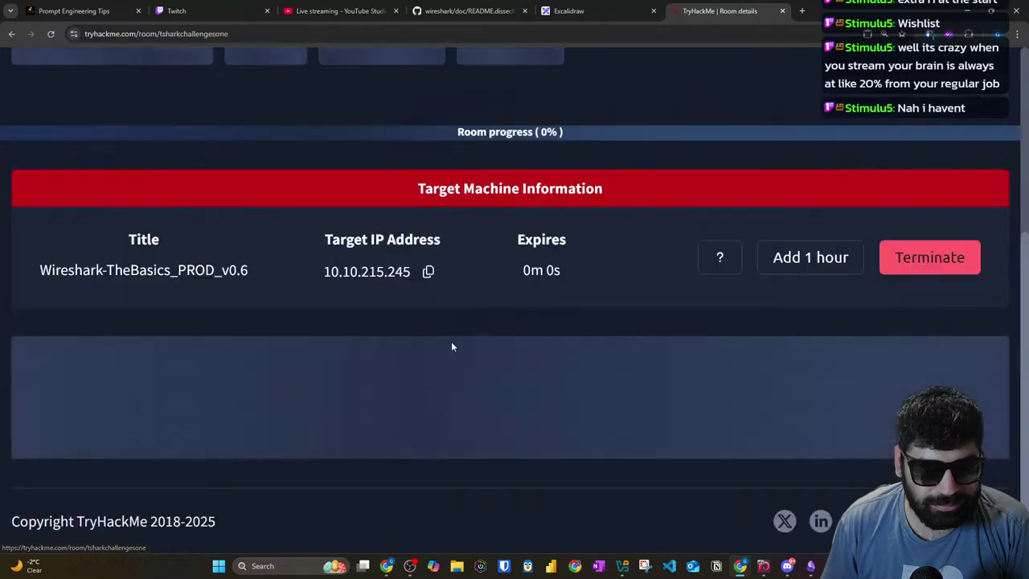
{"action": "scroll", "coordinate": [317, 244], "scroll_direction": "down", "scroll_amount": 10}
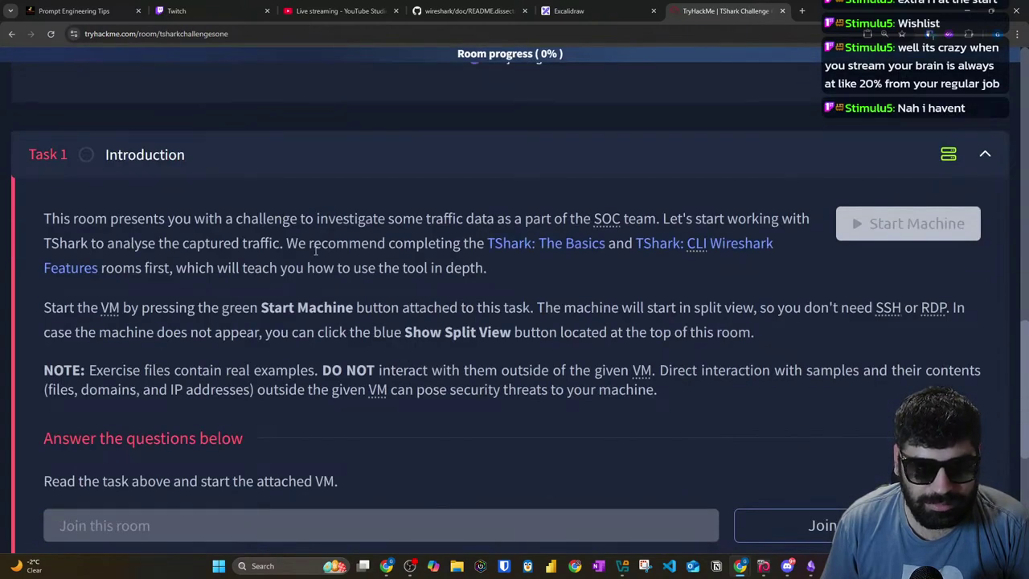
{"action": "left_click_drag", "start_coordinate": [40, 220], "coordinate": [794, 291]}
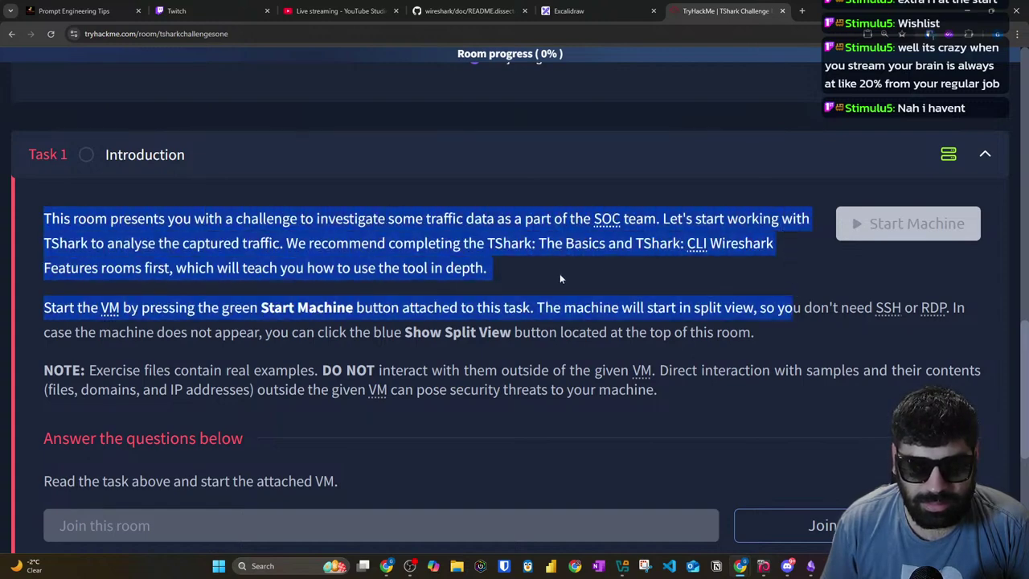
{"action": "left_click", "coordinate": [628, 248]}
{"action": "left_click_drag", "start_coordinate": [288, 243], "coordinate": [489, 275]}
Step: Return to the challenges list and expand Easy challenges to three rows
{"action": "left_click", "coordinate": [11, 34]}
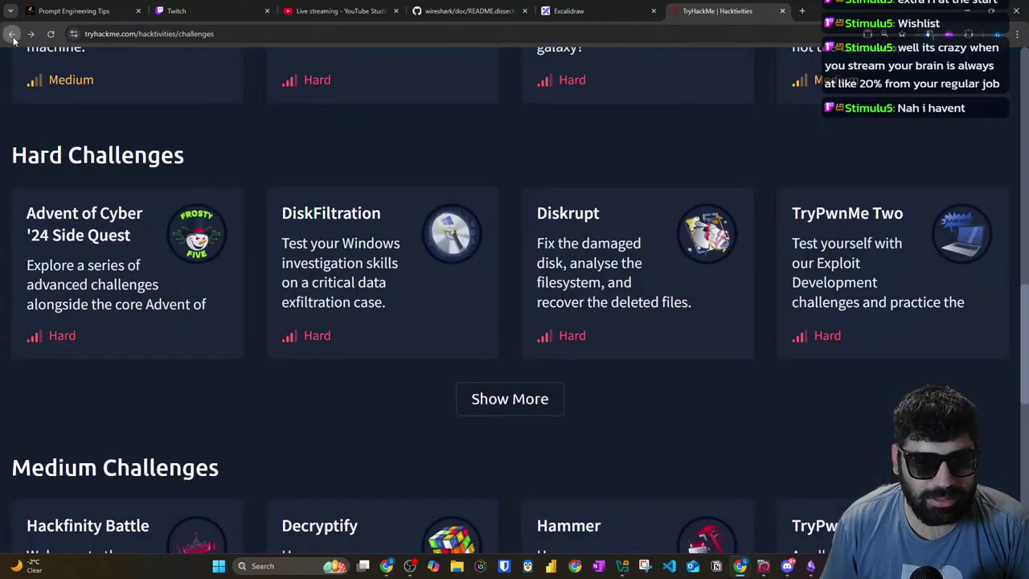
{"action": "scroll", "coordinate": [365, 229], "scroll_direction": "down", "scroll_amount": 5}
{"action": "scroll", "coordinate": [365, 229], "scroll_direction": "down", "scroll_amount": 4}
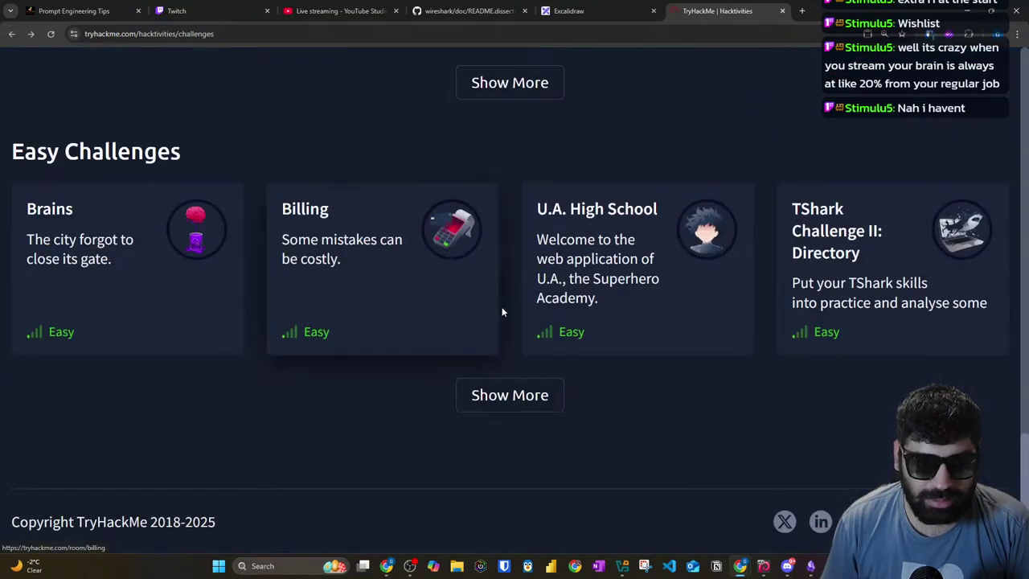
{"action": "left_click", "coordinate": [513, 393]}
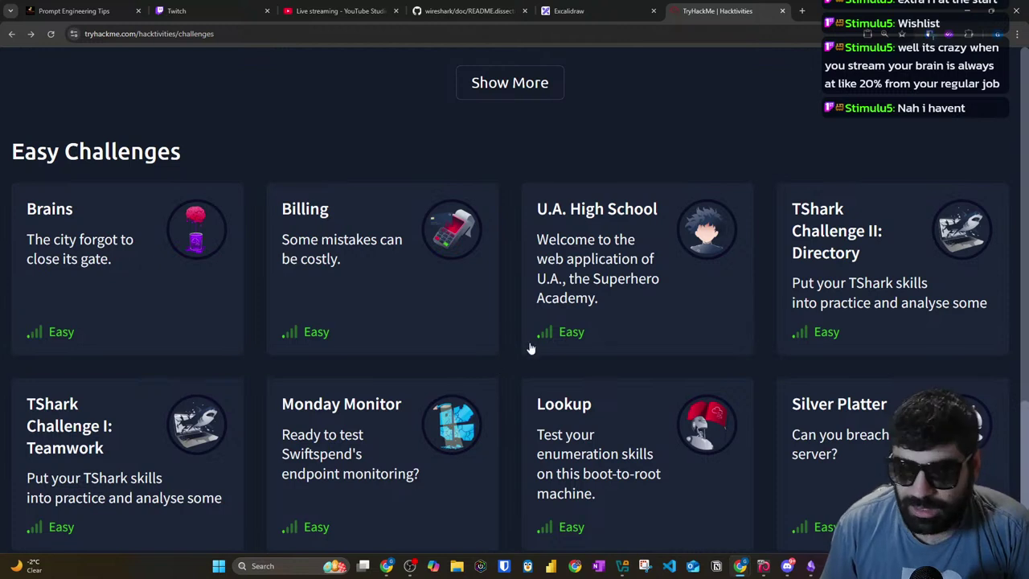
{"action": "scroll", "coordinate": [547, 362], "scroll_direction": "down", "scroll_amount": 2}
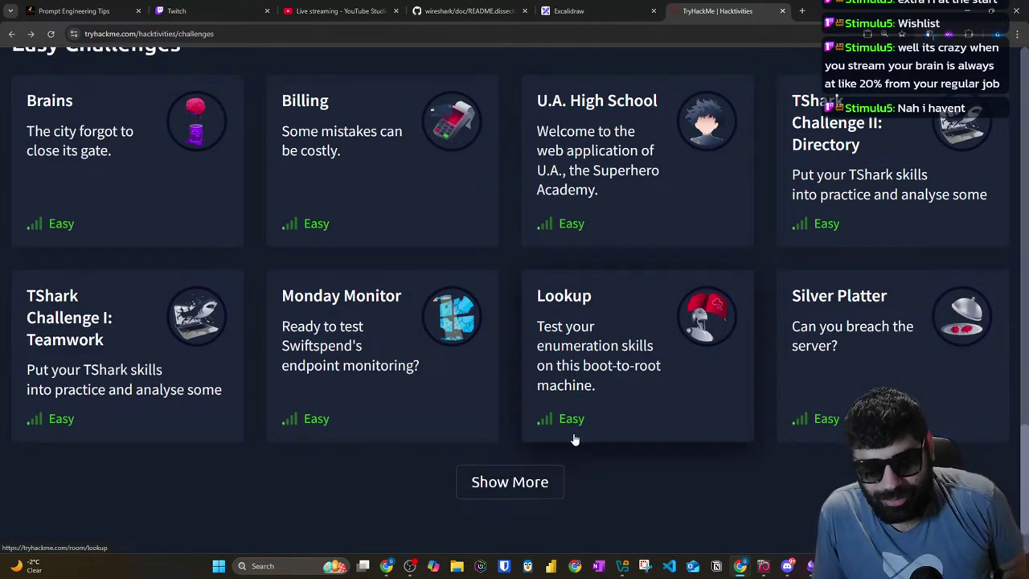
{"action": "left_click", "coordinate": [546, 476]}
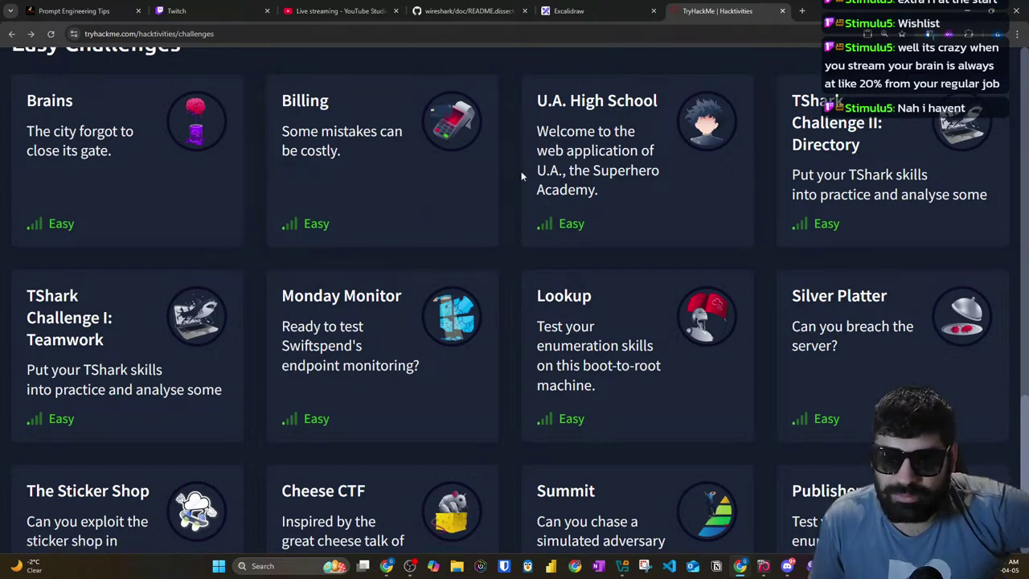
{"action": "scroll", "coordinate": [407, 218], "scroll_direction": "down", "scroll_amount": 3}
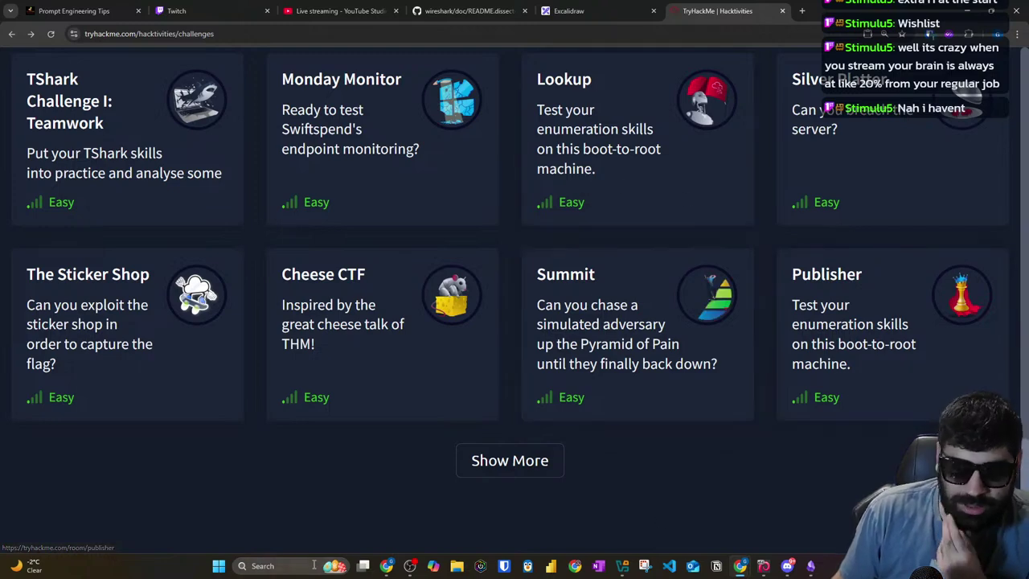
{"action": "left_click", "coordinate": [311, 565]}
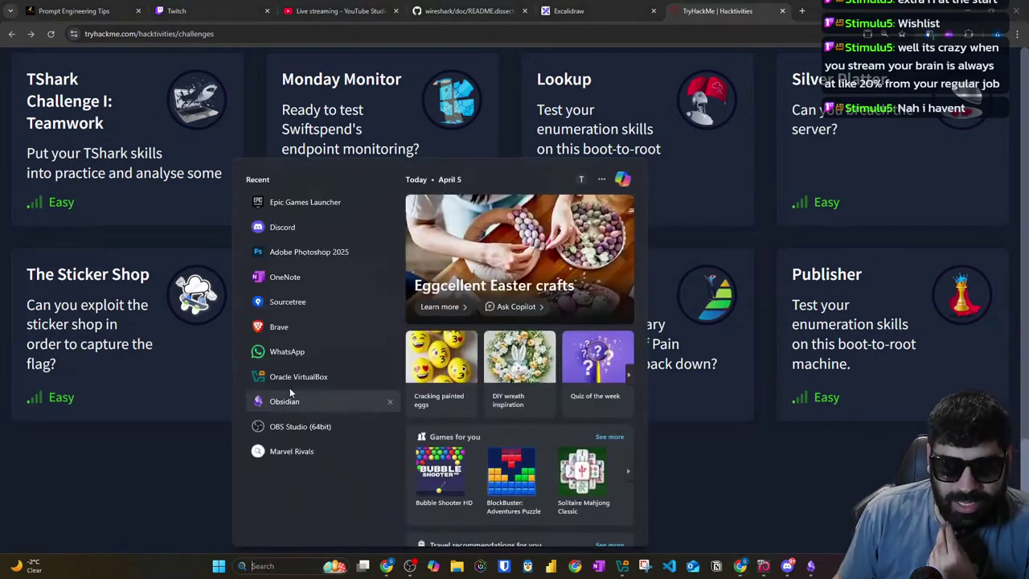
Step: Launch Epic Games Launcher from the Recent list, then bring Obsidian's Wish list note back
{"action": "left_click", "coordinate": [297, 202]}
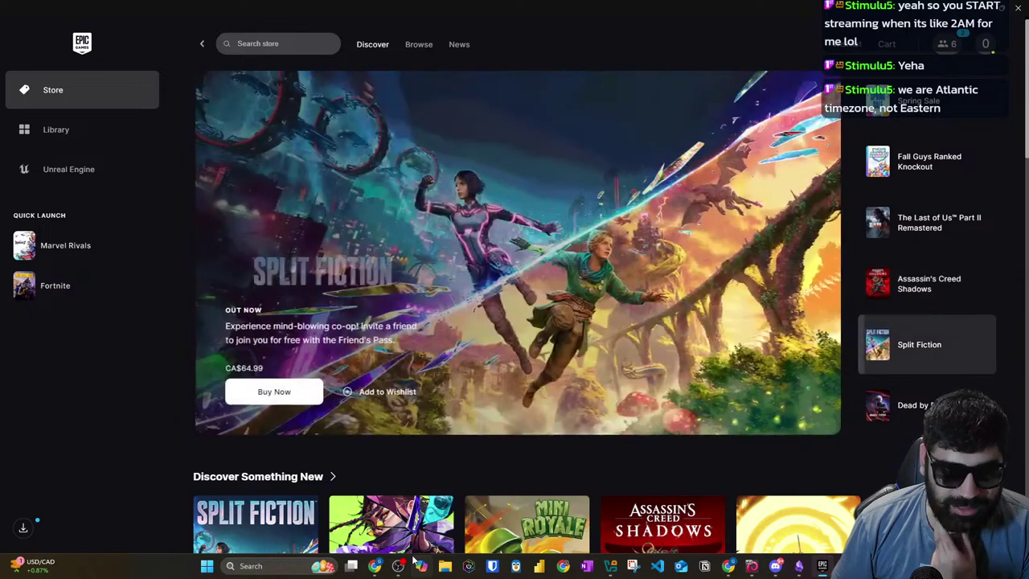
{"action": "left_click", "coordinate": [799, 568]}
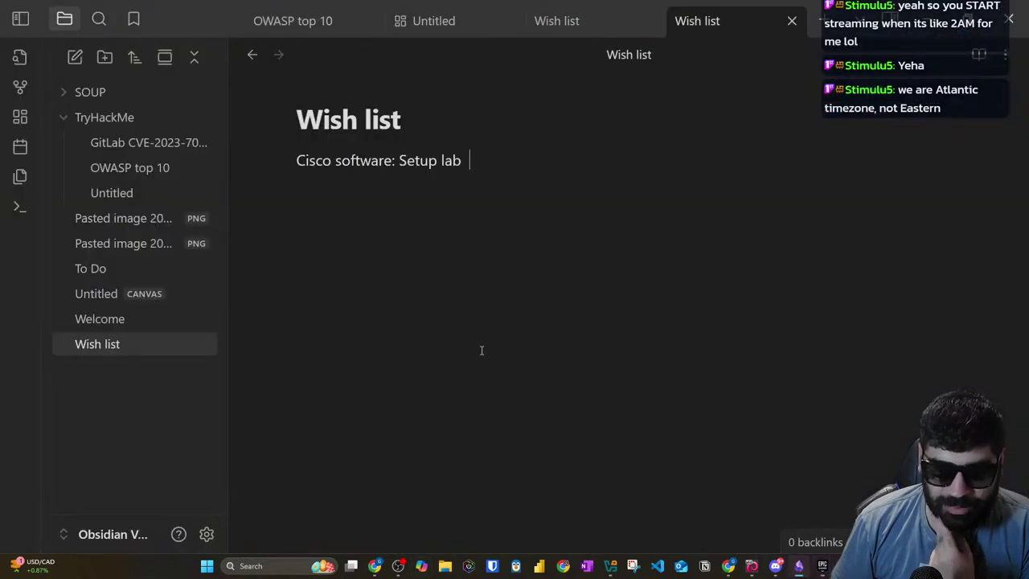
Step: In To Do, list: time limit on messages, badges, emotes, resume blog complete, hotkey for cam on-off
{"action": "left_click", "coordinate": [97, 273]}
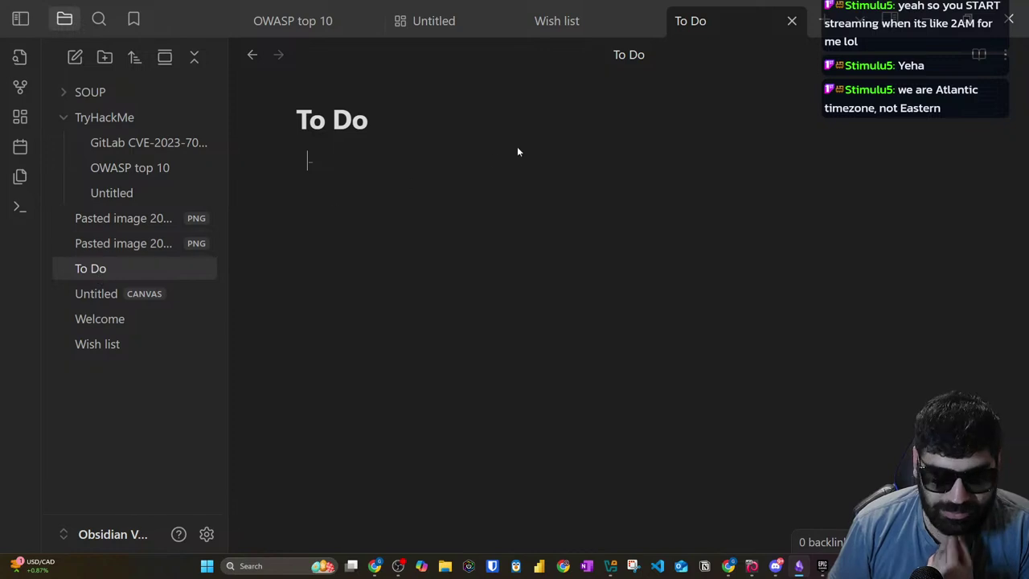
{"action": "type", "text": "time limit on message"}
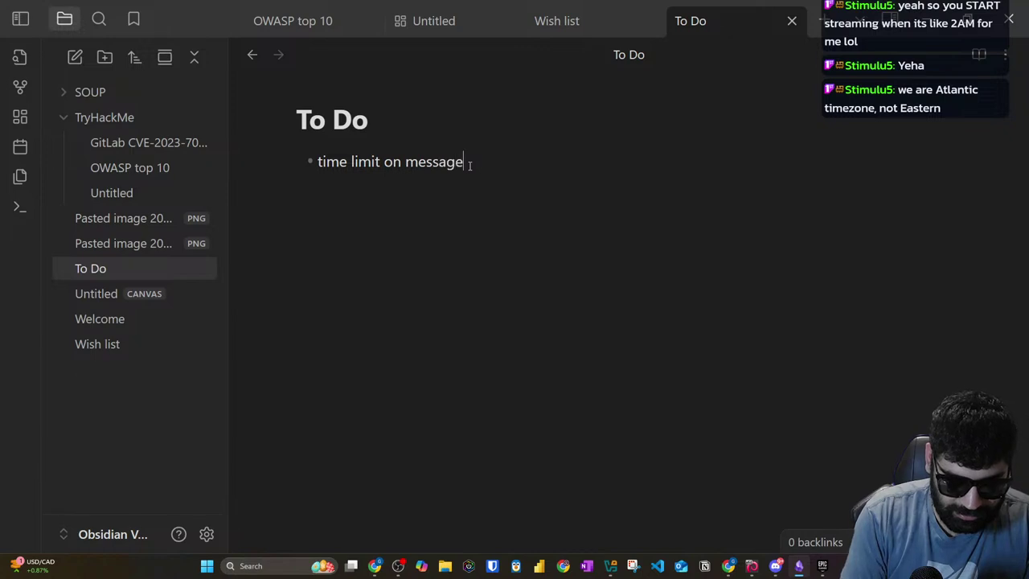
{"action": "type", "text": "s"}
{"action": "key", "text": "Return"}
{"action": "type", "text": "badges"}
{"action": "key", "text": "Return"}
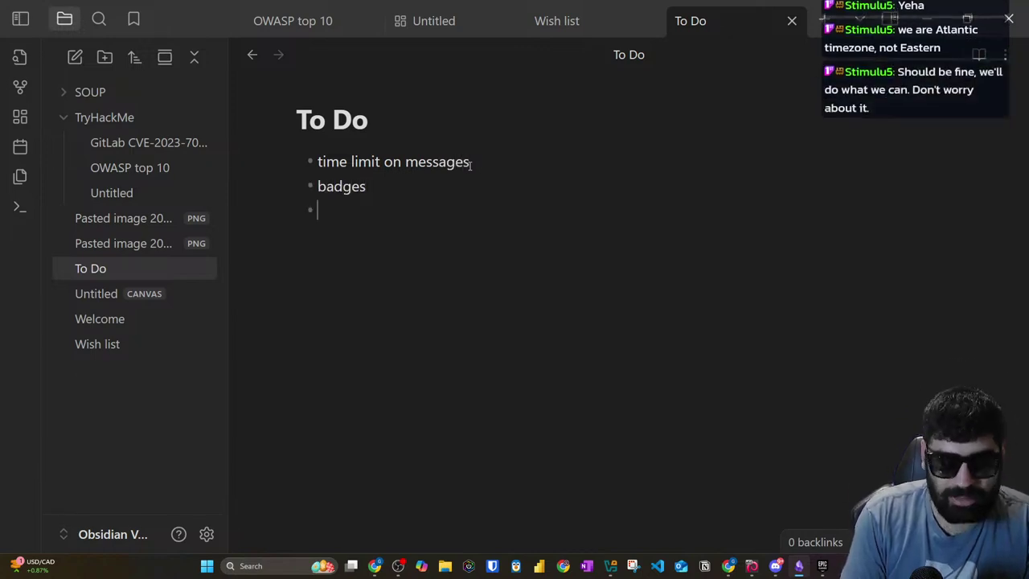
{"action": "type", "text": "emotes"}
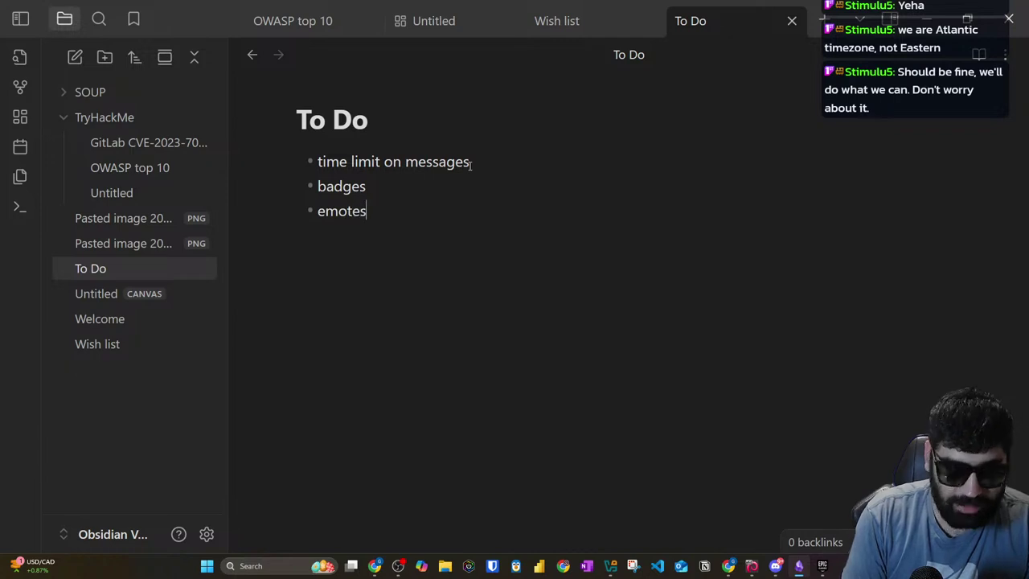
{"action": "key", "text": "Return"}
{"action": "type", "text": "resu"}
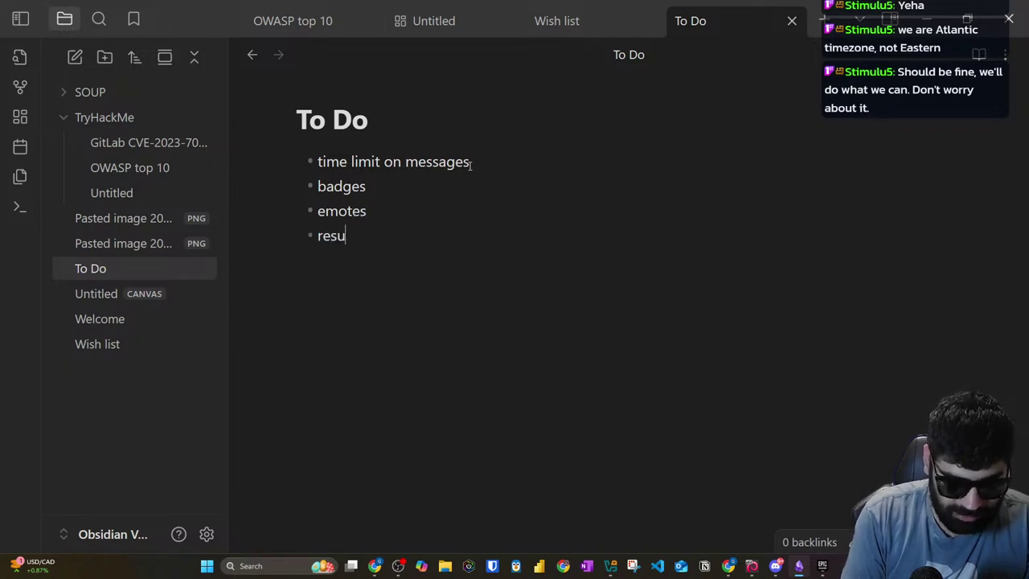
{"action": "type", "text": "me blog"}
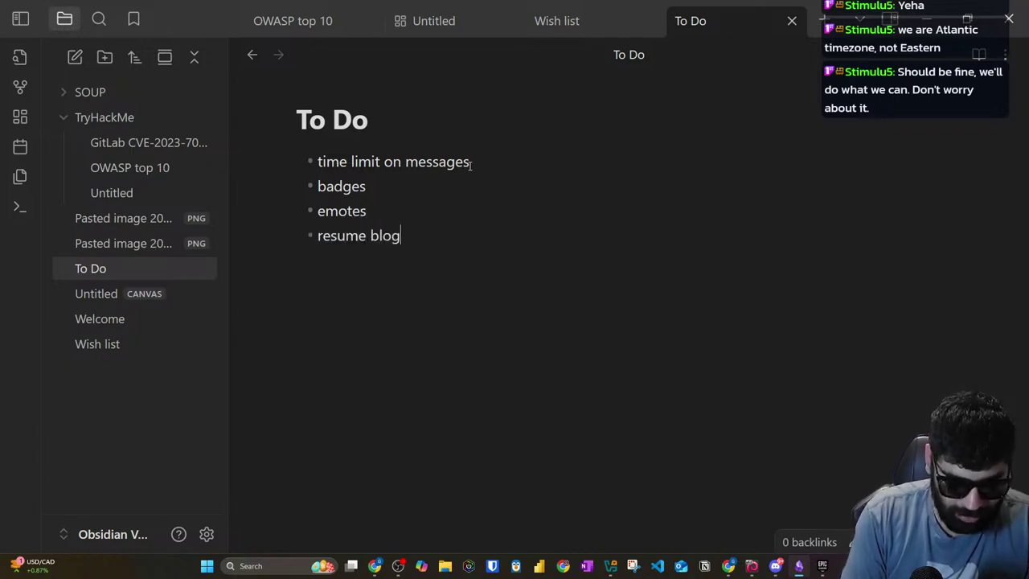
{"action": "type", "text": " complete"}
{"action": "key", "text": "Return"}
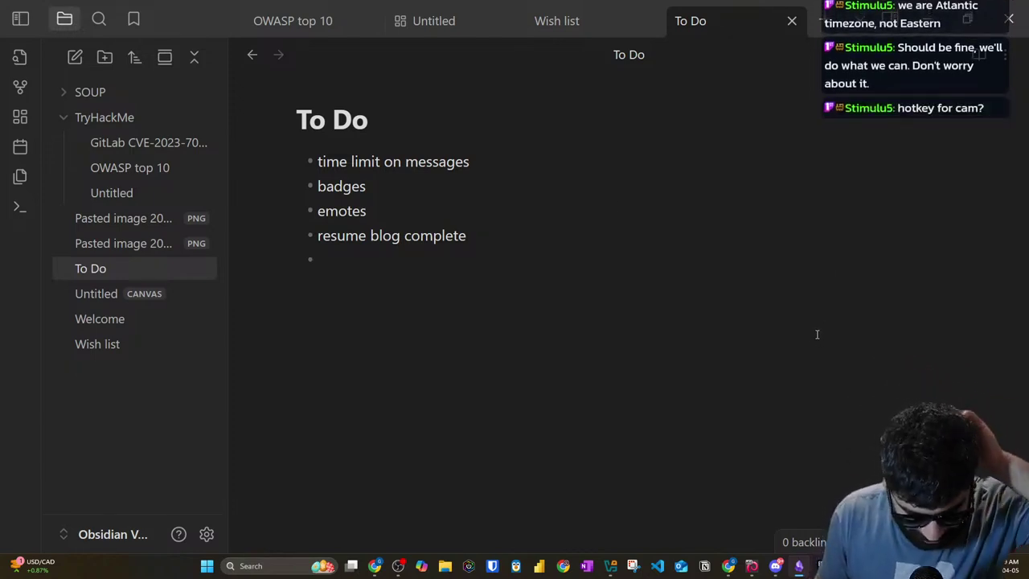
{"action": "type", "text": "ho"}
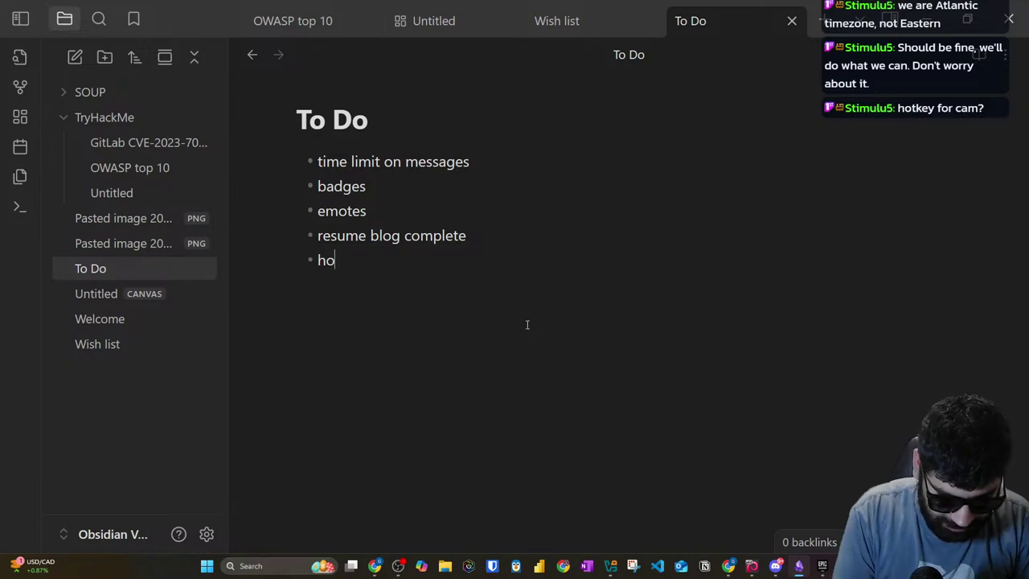
{"action": "type", "text": "tkey for ca"}
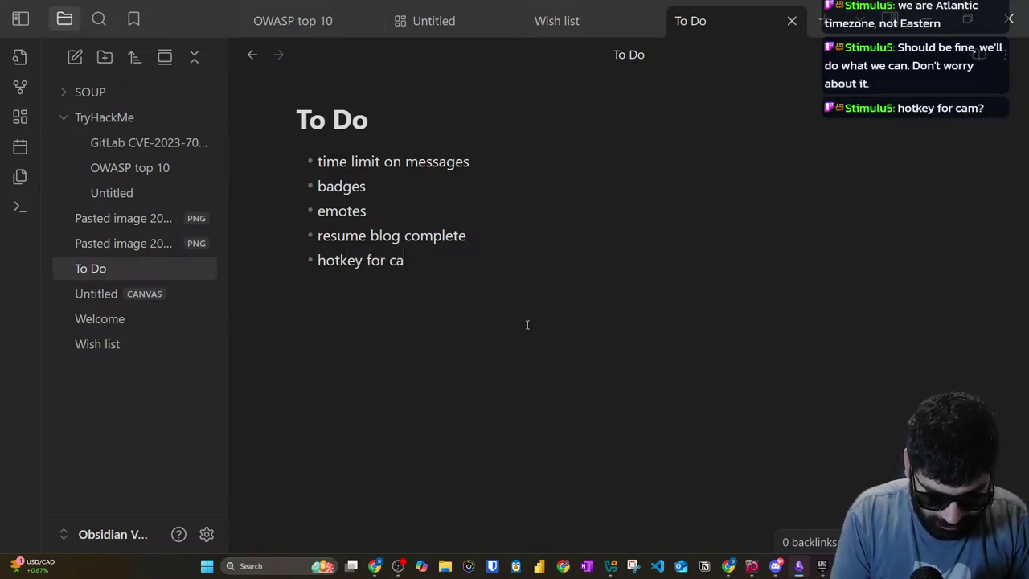
{"action": "type", "text": "m on-off"}
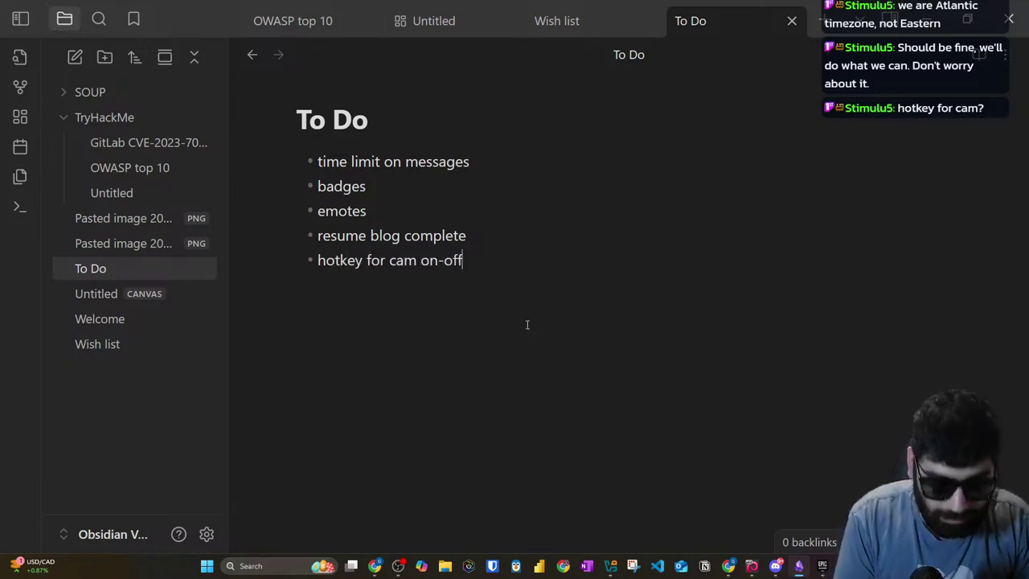
{"action": "key", "text": "Return"}
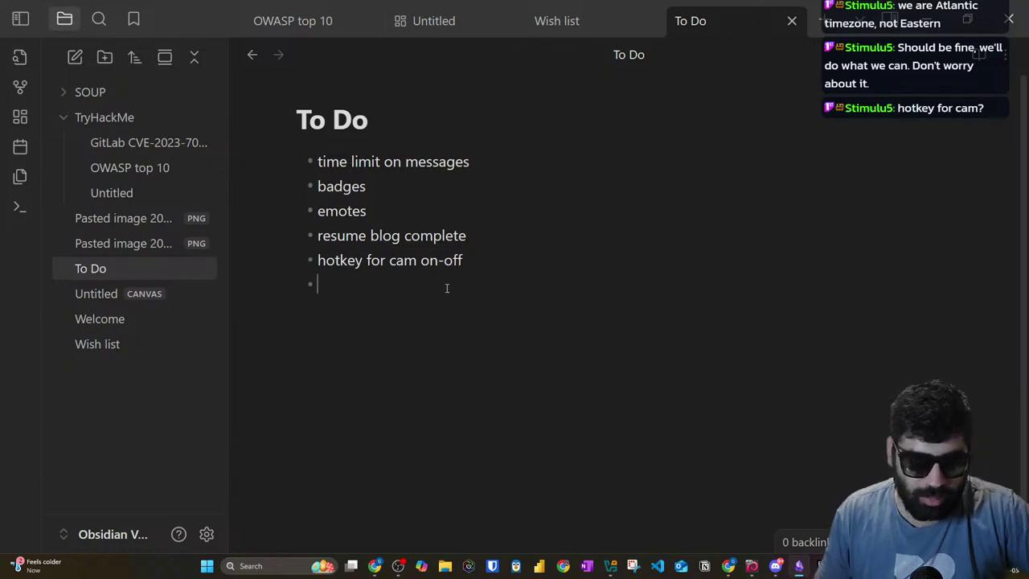
Step: Replace a 'Photoshop prep for' draft with 'Thumbnails and attarctive titles for the' in the last bullet
{"action": "type", "text": "Photoi"}
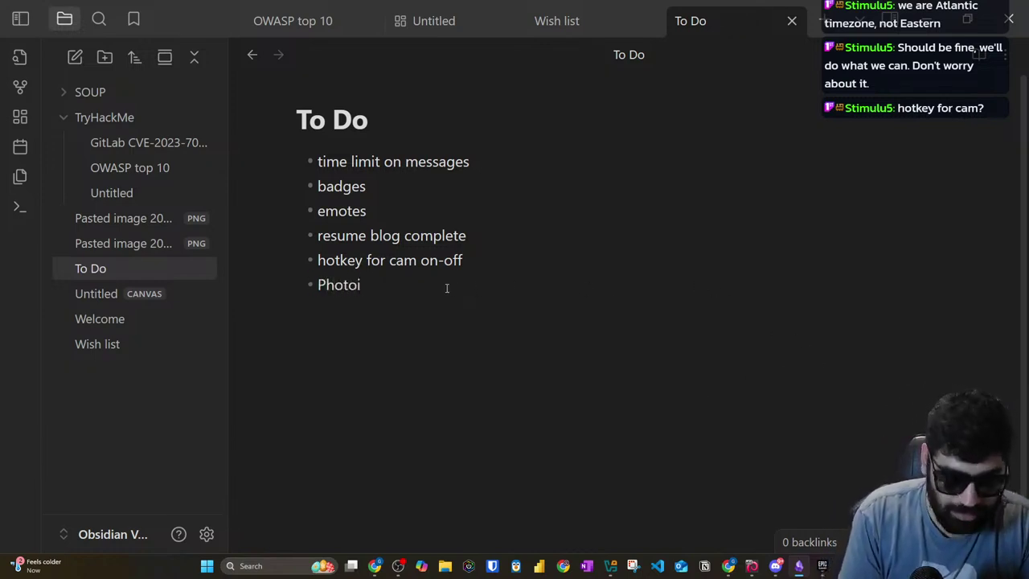
{"action": "key", "text": "BackSpace"}
{"action": "type", "text": "shop prep for"}
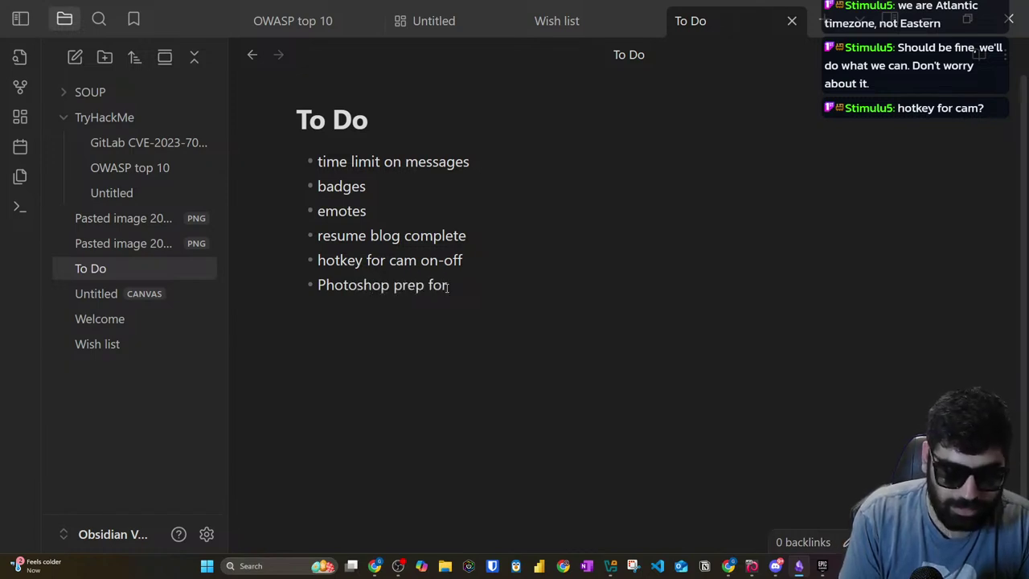
{"action": "key", "text": "BackSpace"}
{"action": "key", "text": "BackSpace"}
{"action": "key", "text": "BackSpace"}
{"action": "key", "text": "BackSpace"}
{"action": "key", "text": "BackSpace"}
{"action": "key", "text": "BackSpace"}
{"action": "key", "text": "BackSpace"}
{"action": "key", "text": "BackSpace"}
{"action": "key", "text": "BackSpace"}
{"action": "key", "text": "BackSpace"}
{"action": "key", "text": "BackSpace"}
{"action": "key", "text": "BackSpace"}
{"action": "key", "text": "BackSpace"}
{"action": "key", "text": "BackSpace"}
{"action": "key", "text": "BackSpace"}
{"action": "key", "text": "BackSpace"}
{"action": "key", "text": "BackSpace"}
{"action": "key", "text": "BackSpace"}
{"action": "type", "text": "T"}
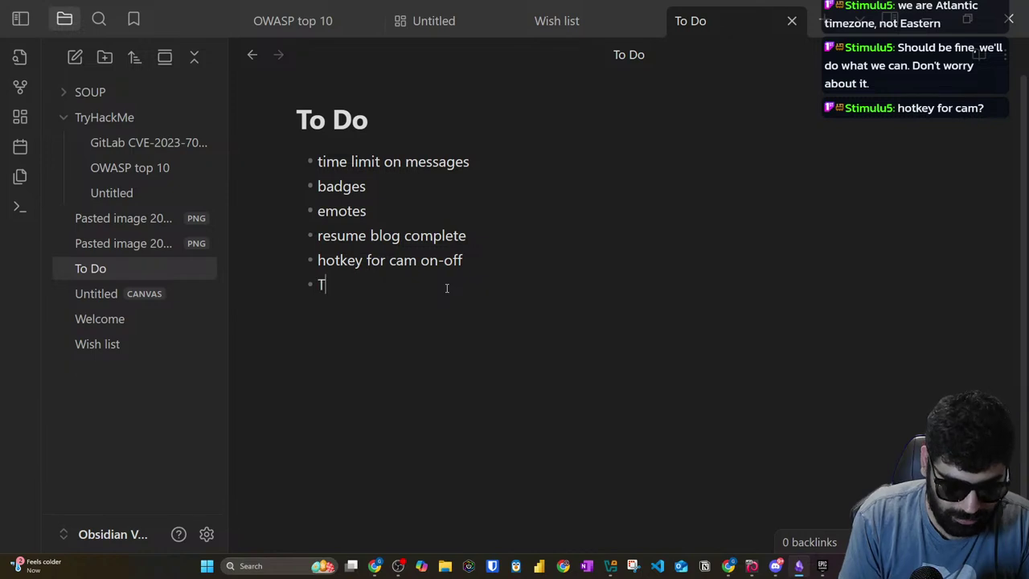
{"action": "type", "text": "humbnails and"}
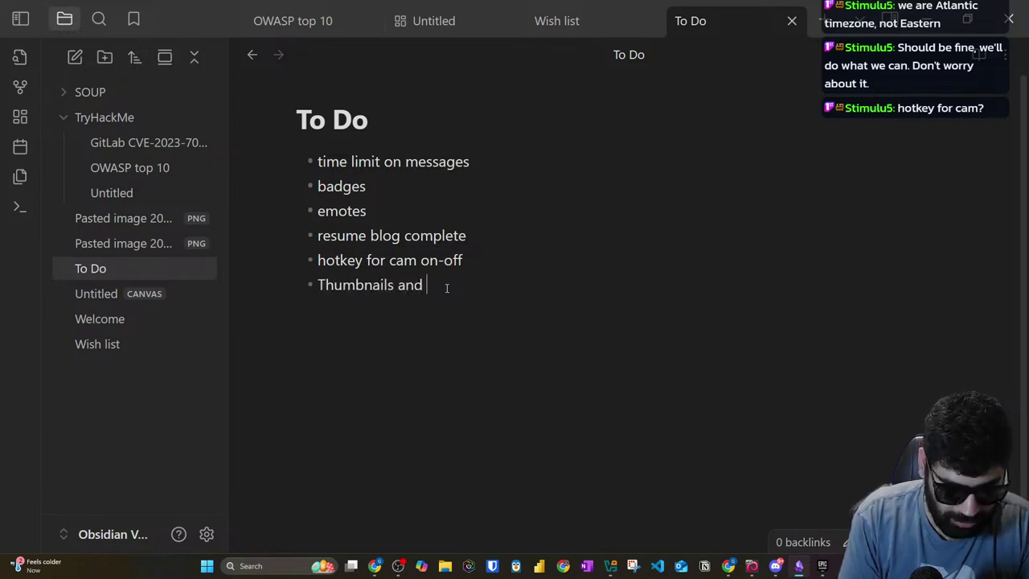
{"action": "type", "text": " attarc"}
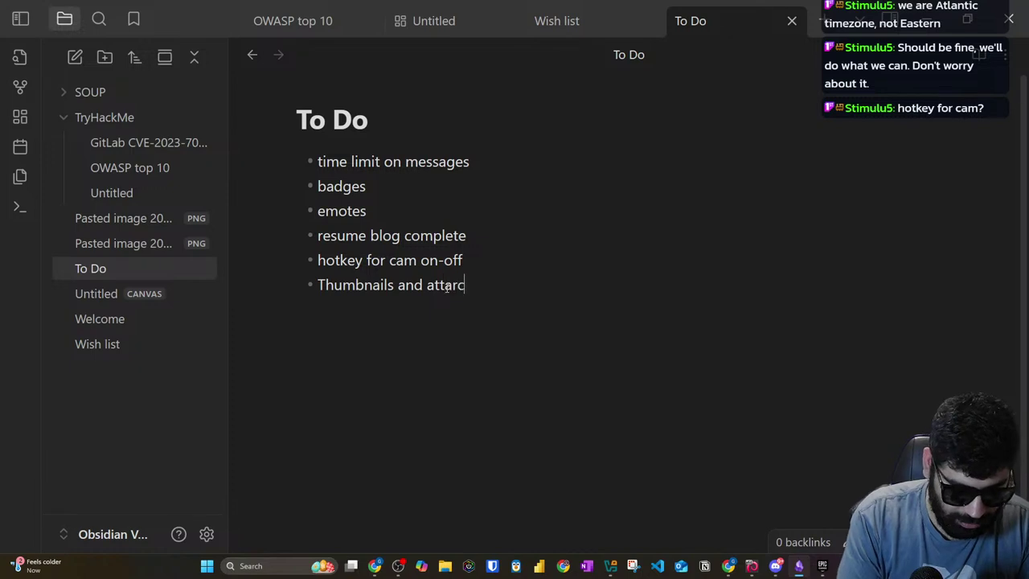
{"action": "type", "text": "tive titles for the"}
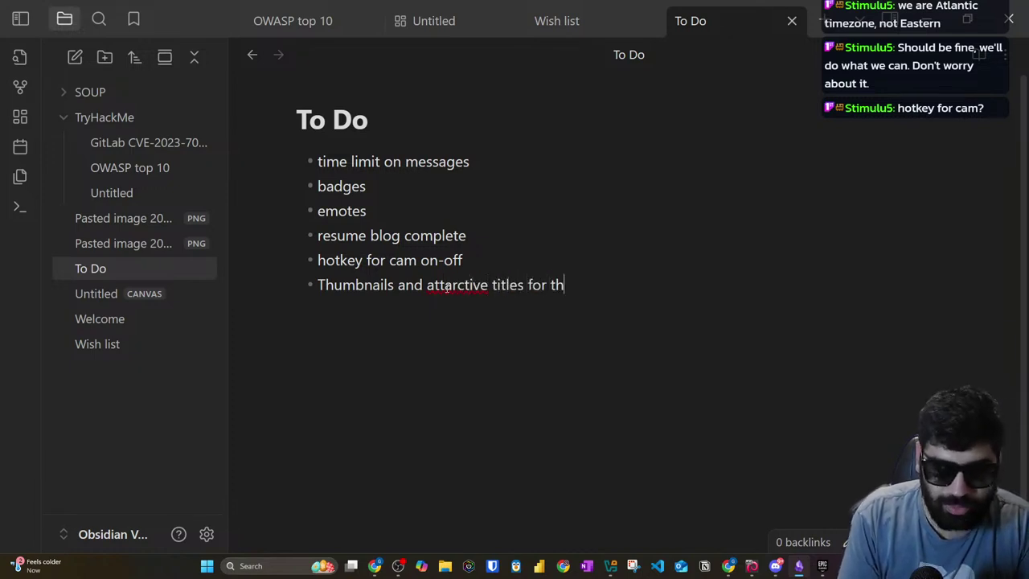
Step: Correct 'attarctive' to 'attractive', end the line with 'videos', and select all six bullets
{"action": "right_click", "coordinate": [447, 288]}
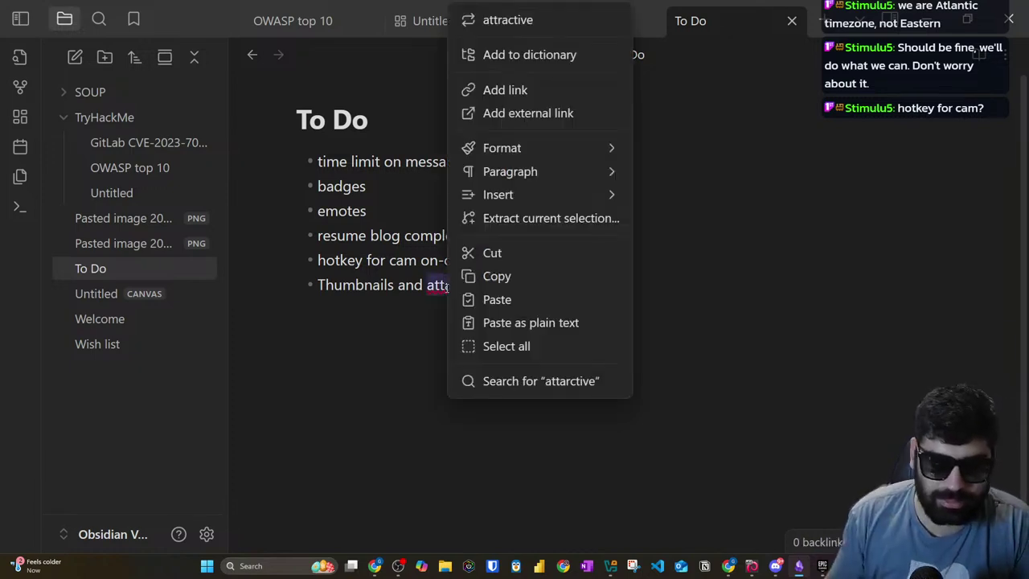
{"action": "left_click", "coordinate": [498, 18]}
{"action": "left_click", "coordinate": [600, 289]}
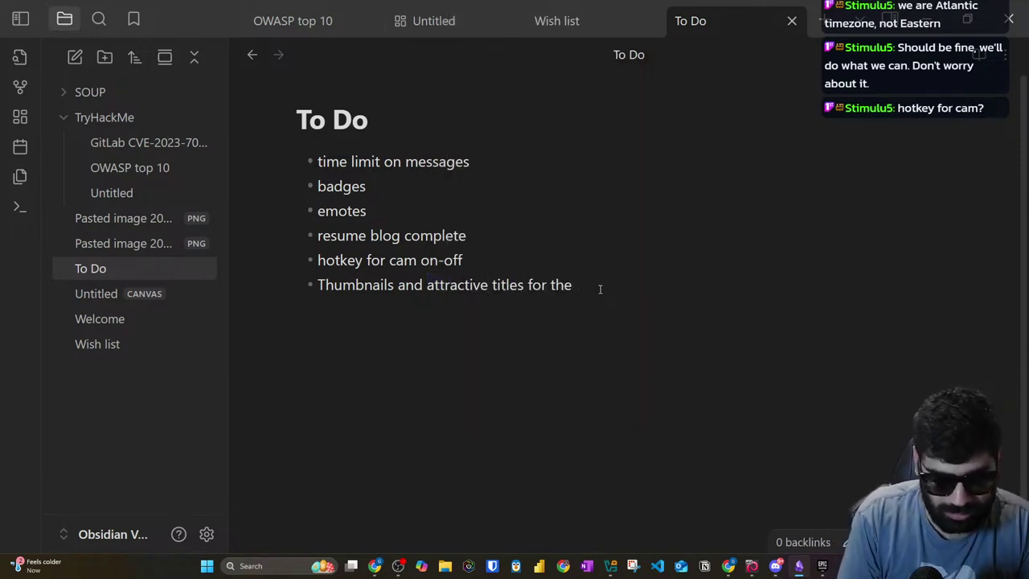
{"action": "type", "text": "videos"}
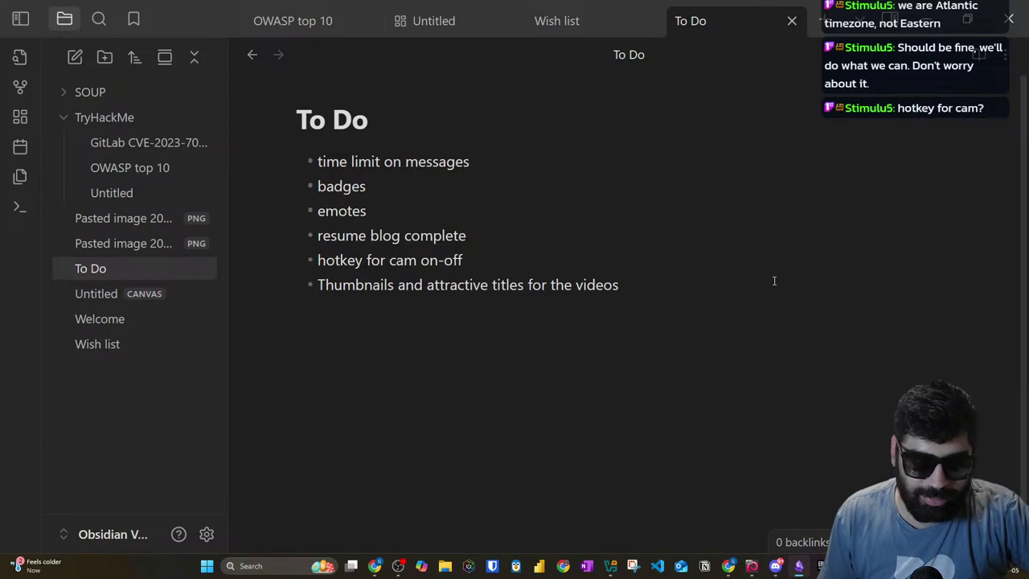
{"action": "left_click_drag", "start_coordinate": [618, 284], "coordinate": [209, 82]}
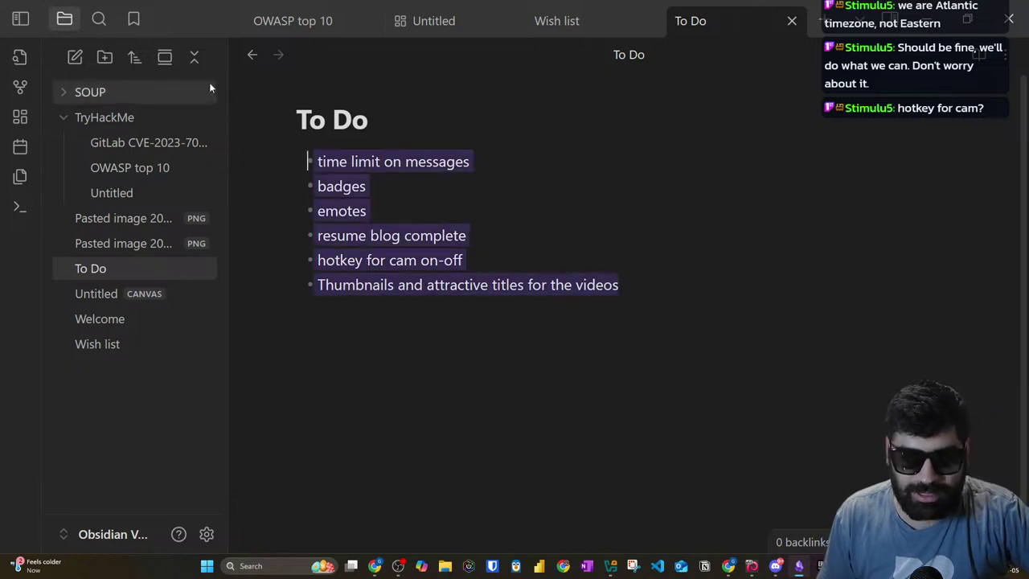
{"action": "left_click", "coordinate": [701, 278]}
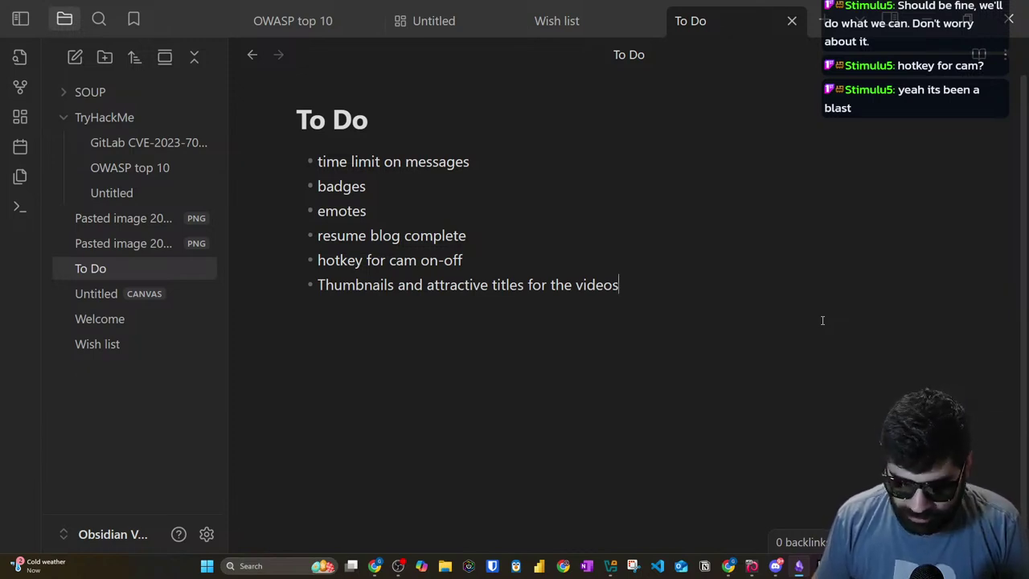
{"action": "key", "text": "alt+Tab"}
{"action": "key", "text": "alt+Tab"}
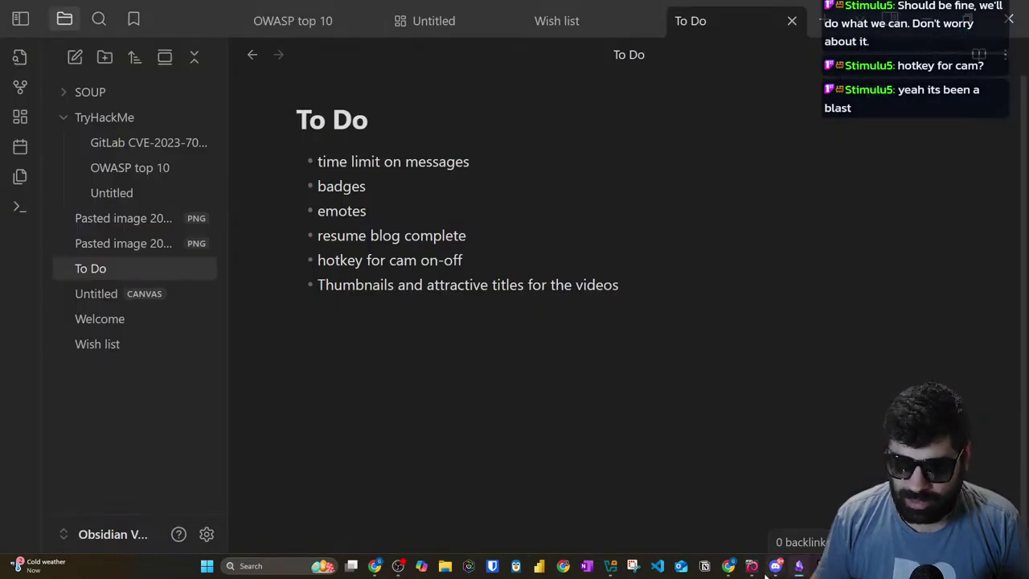
Step: Switch the OBS live output from Main Scene: Screen Share to the webcam scene
{"action": "left_click", "coordinate": [398, 566]}
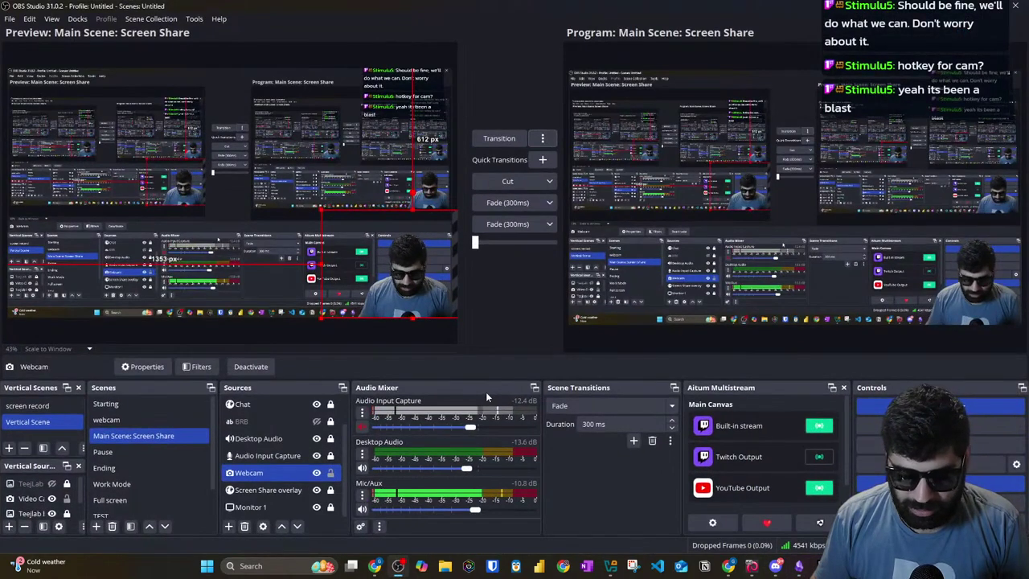
{"action": "left_click", "coordinate": [145, 419]}
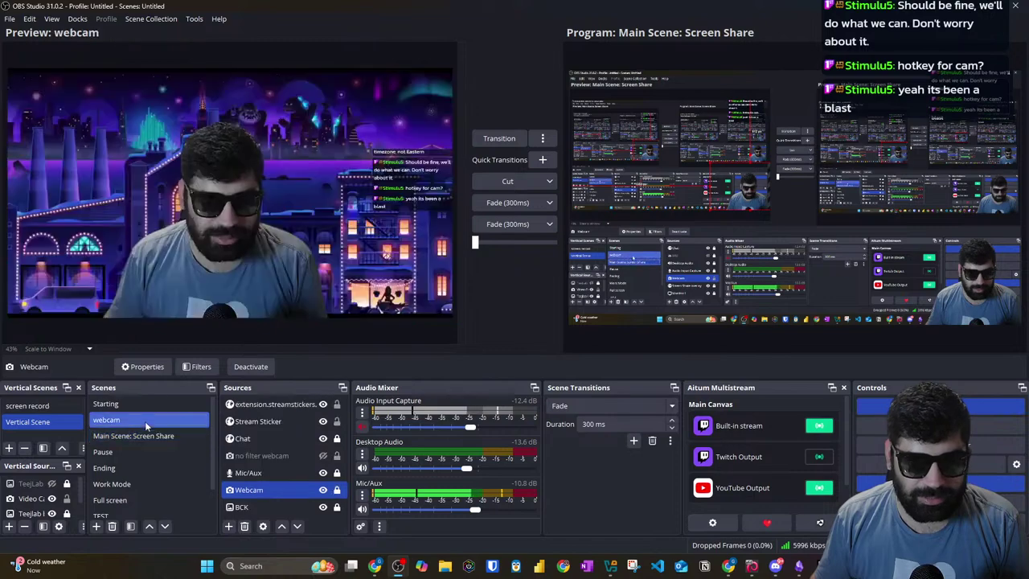
{"action": "left_click", "coordinate": [499, 138]}
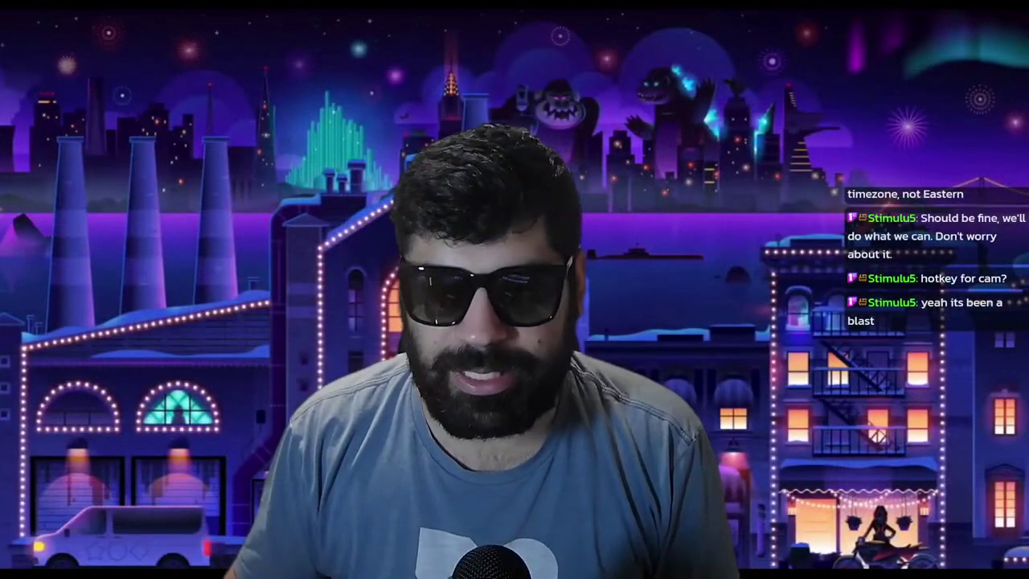